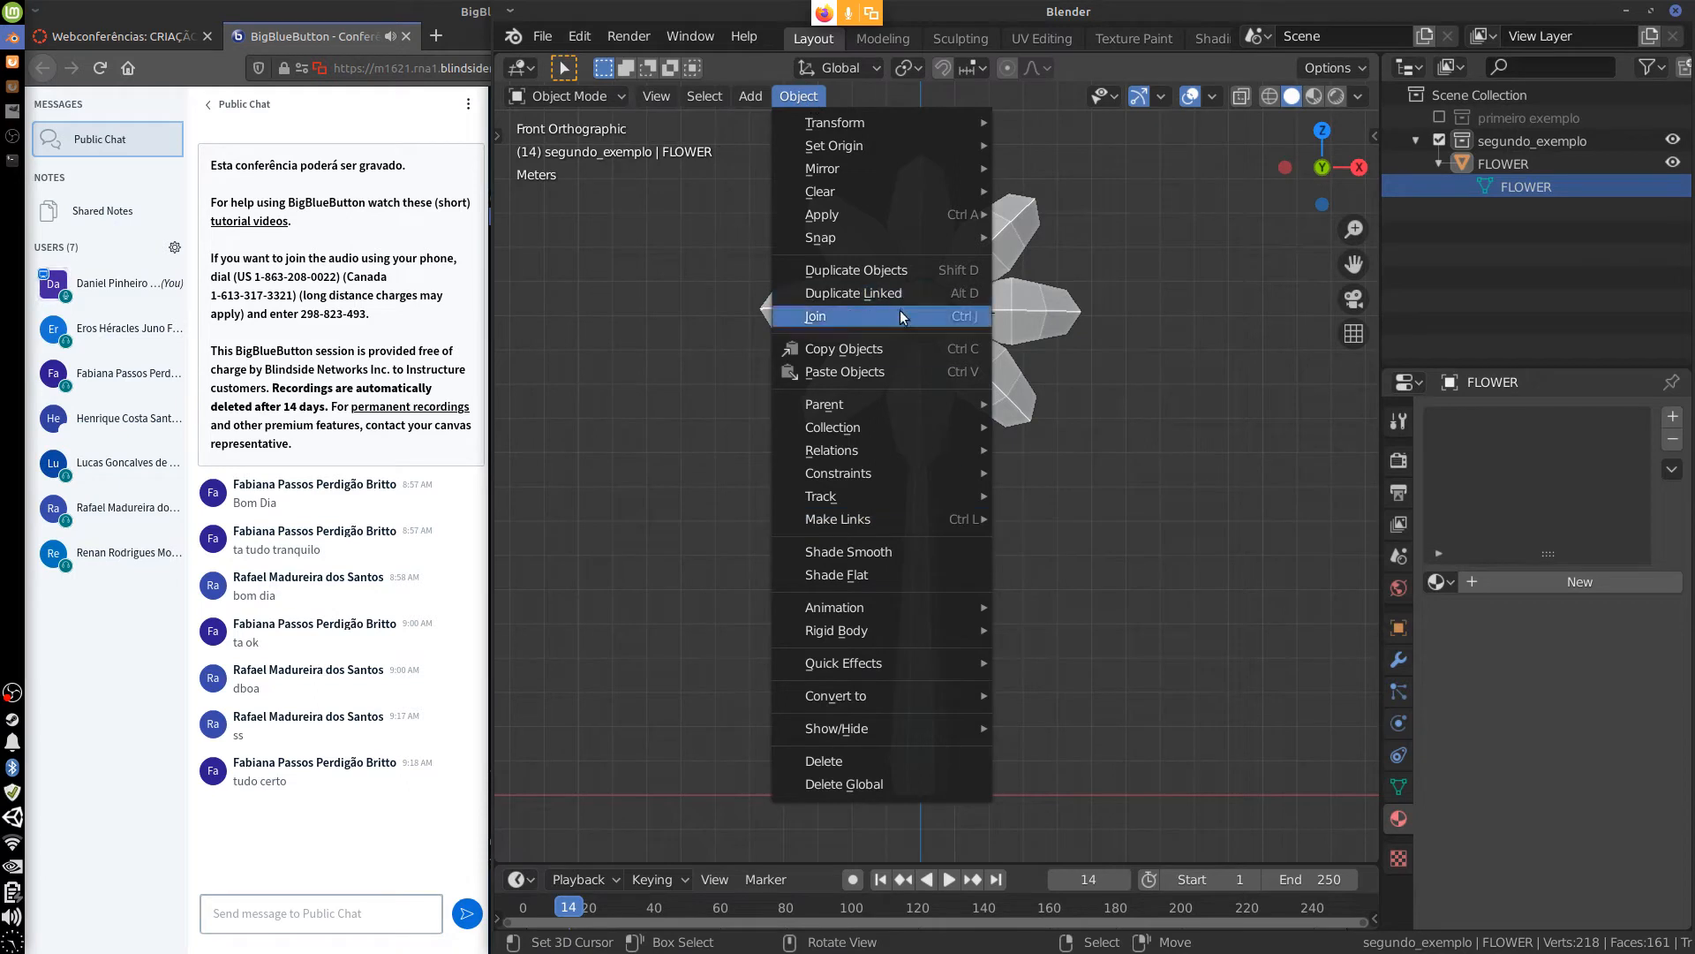
Apply smooth shading to the flower mesh.
left_click(876, 548)
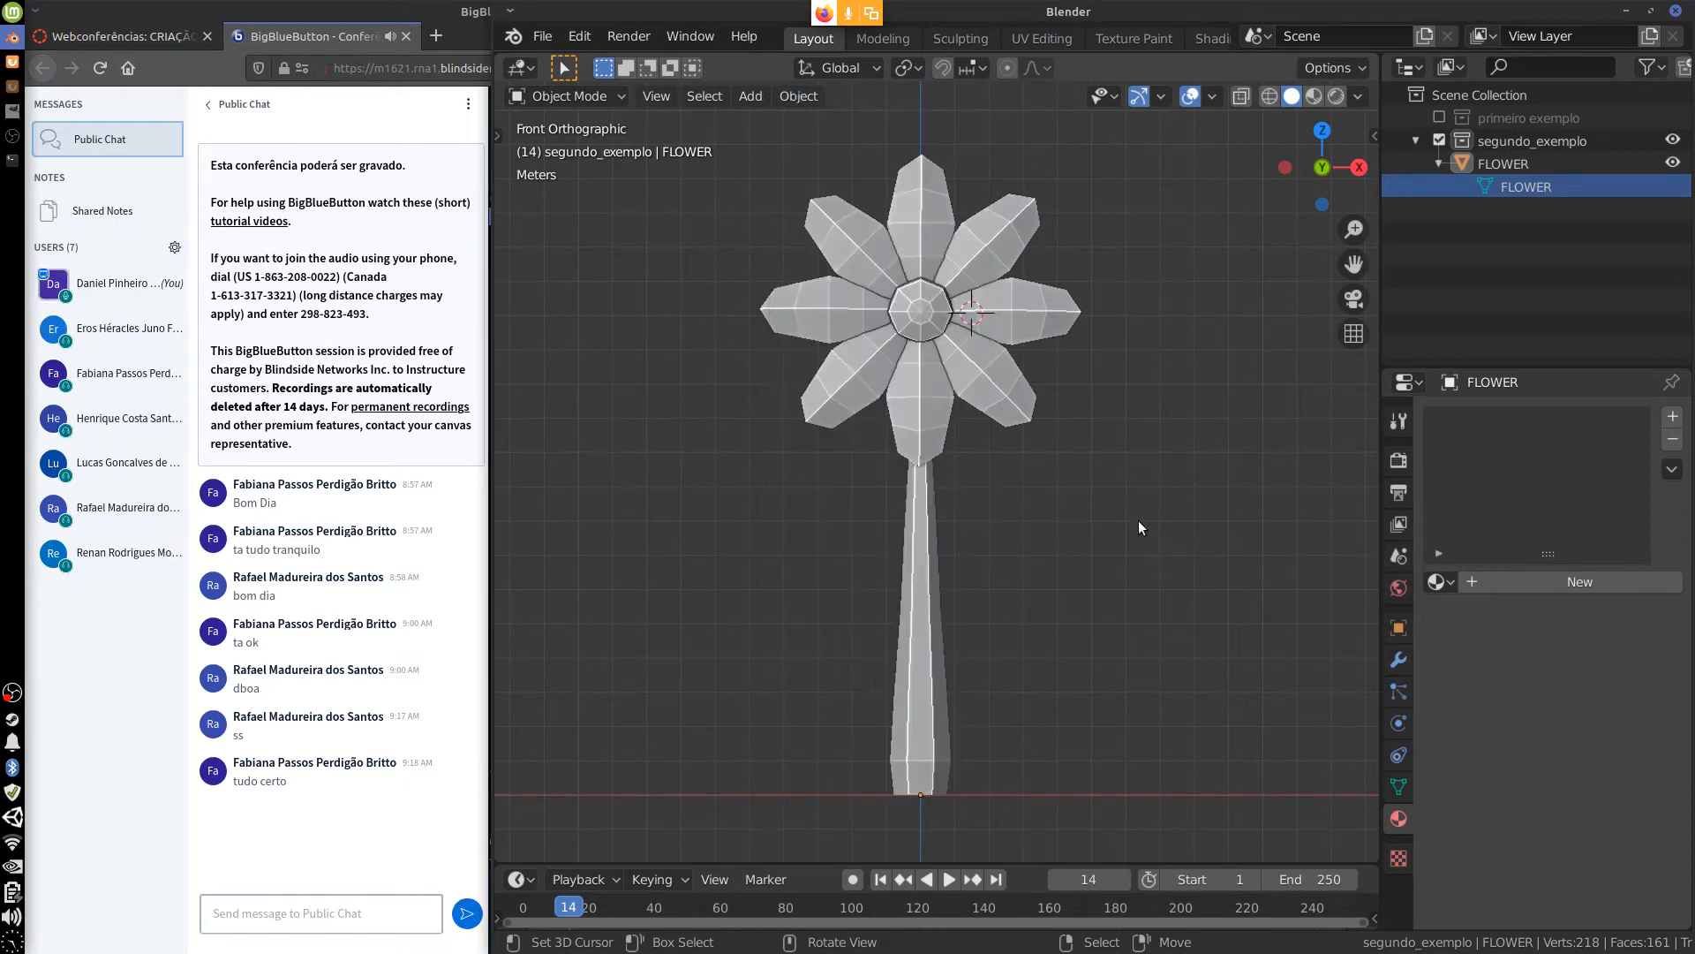
left_click(929, 453)
left_click(799, 97)
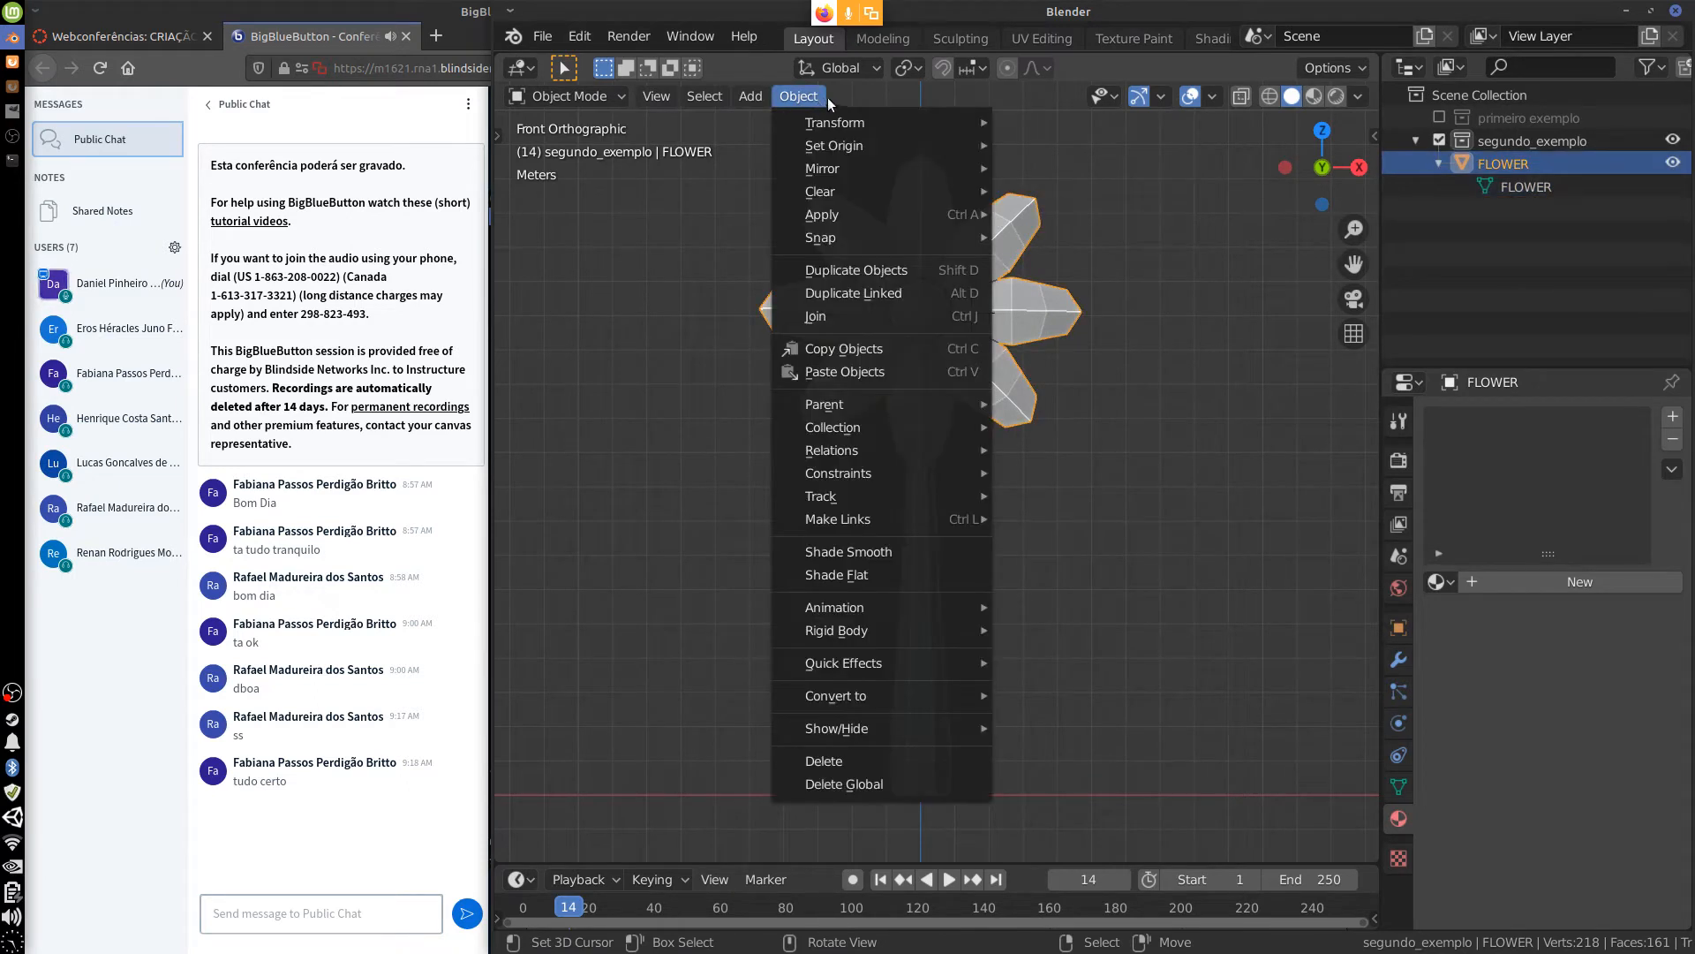
mouse_move(912, 189)
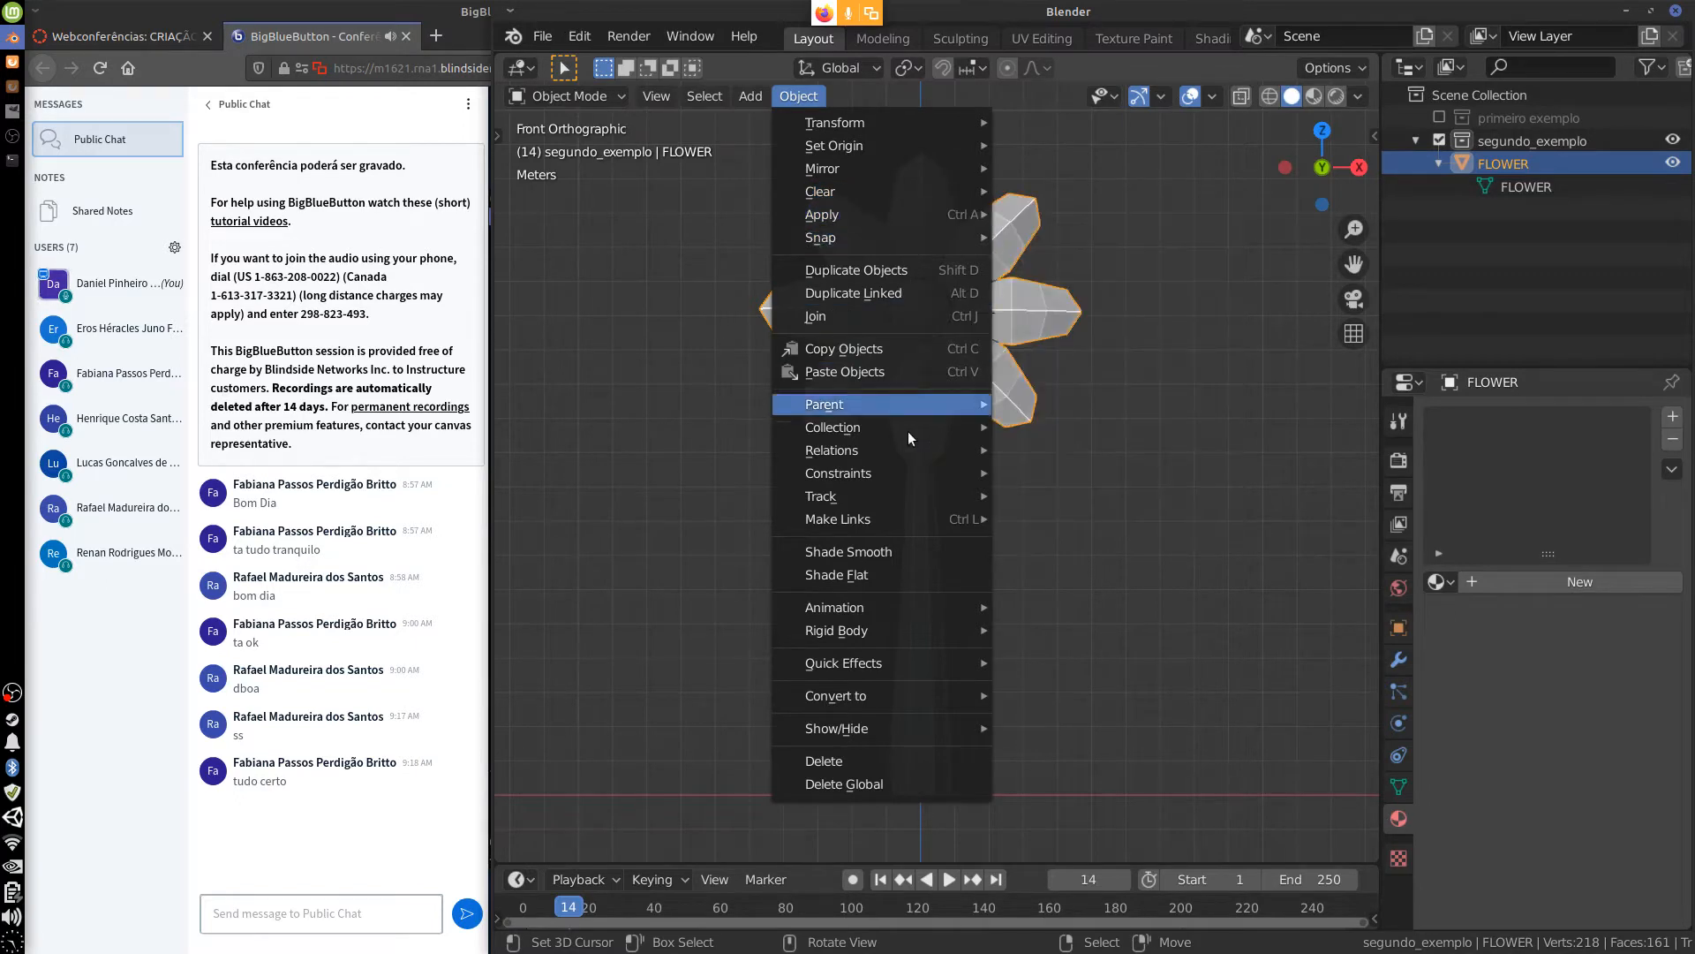
left_click(913, 573)
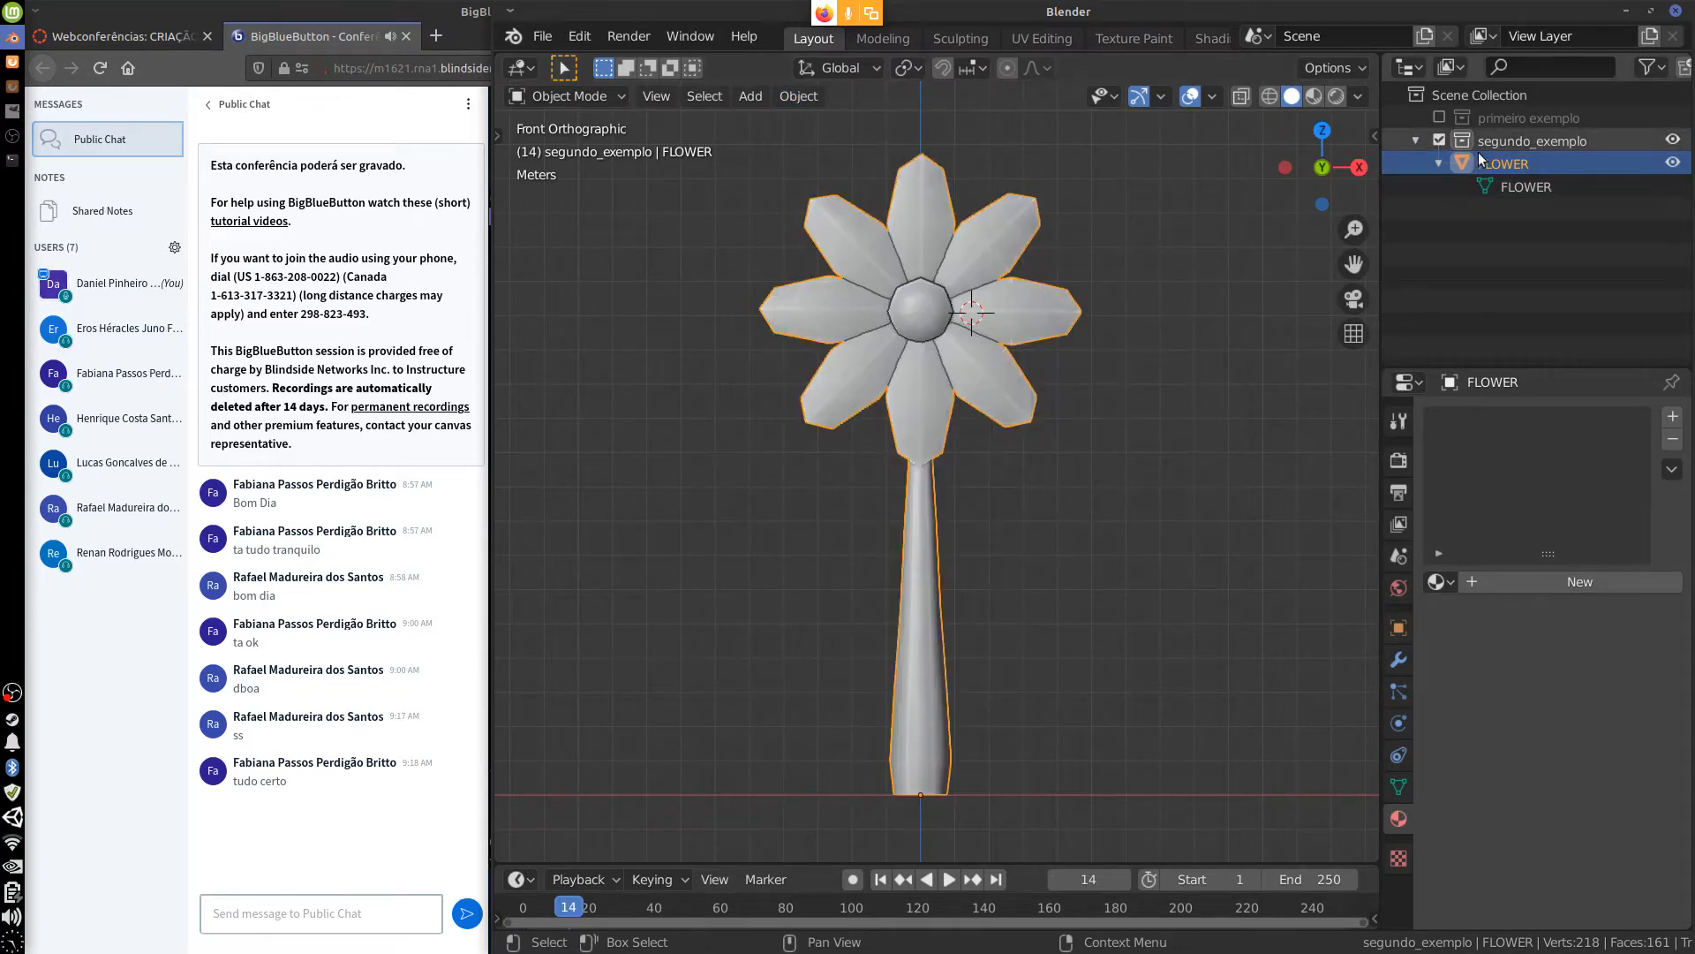
Hide the segundo_exemplo collection, show primeiro exemplo instead, and select the door panel PORTA.
left_click(1440, 141)
left_click(1439, 118)
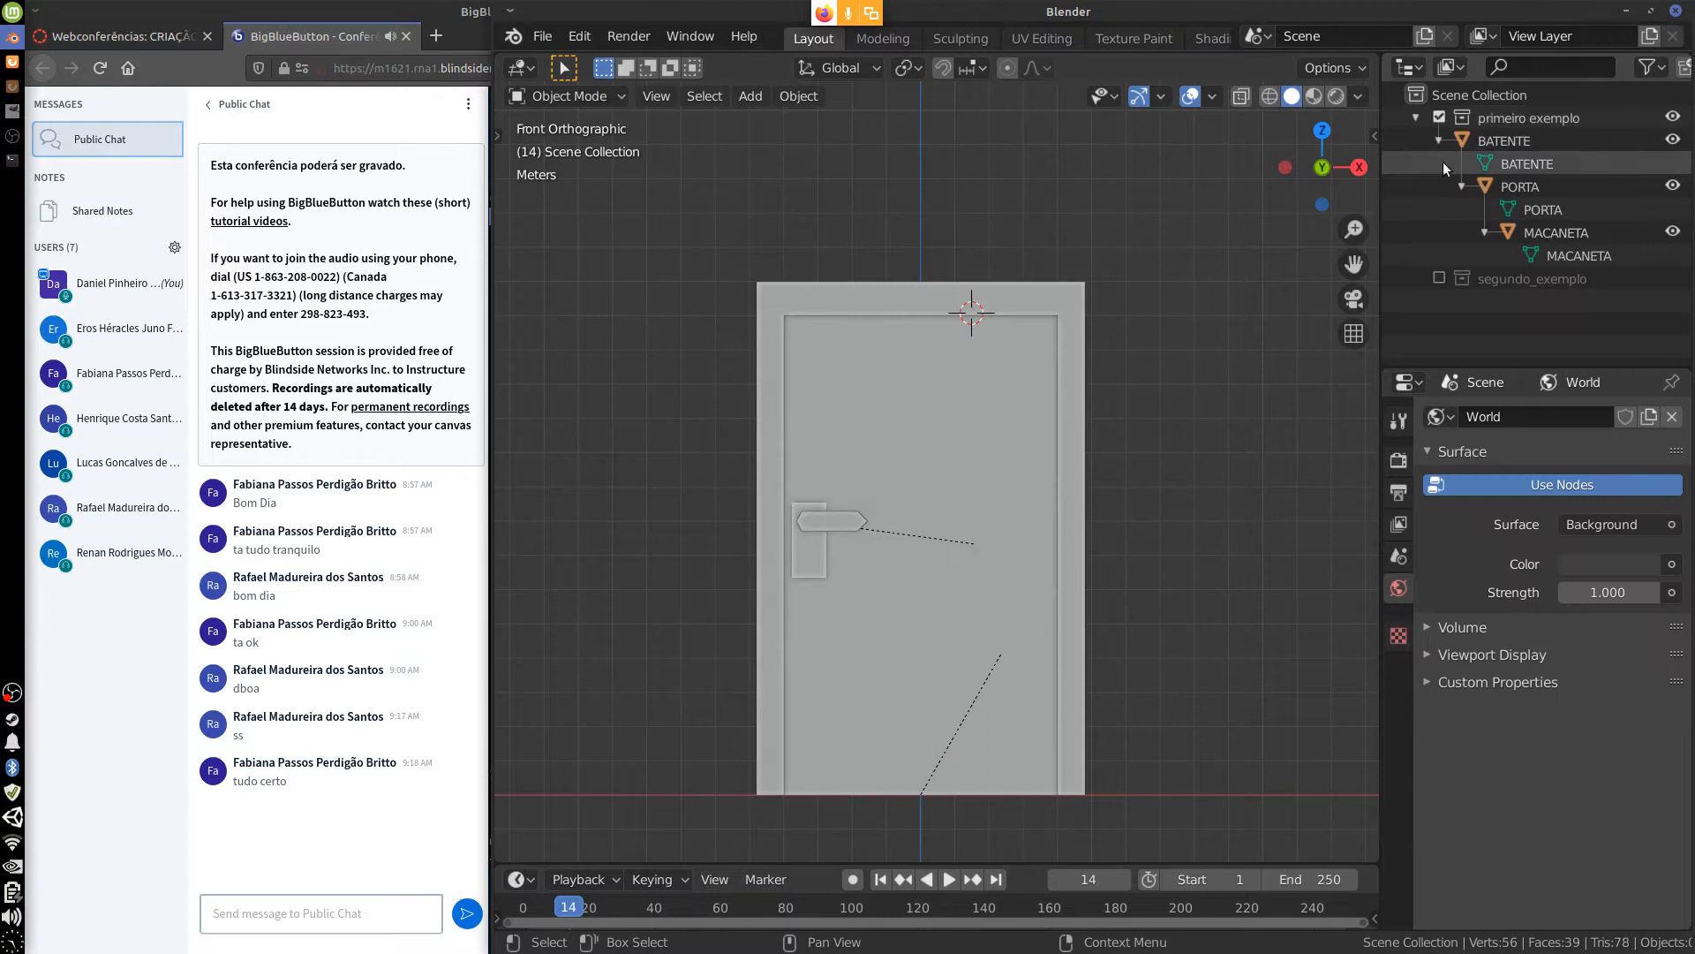
left_click(965, 556)
middle_click_drag(1135, 574, 1019, 579, "shift")
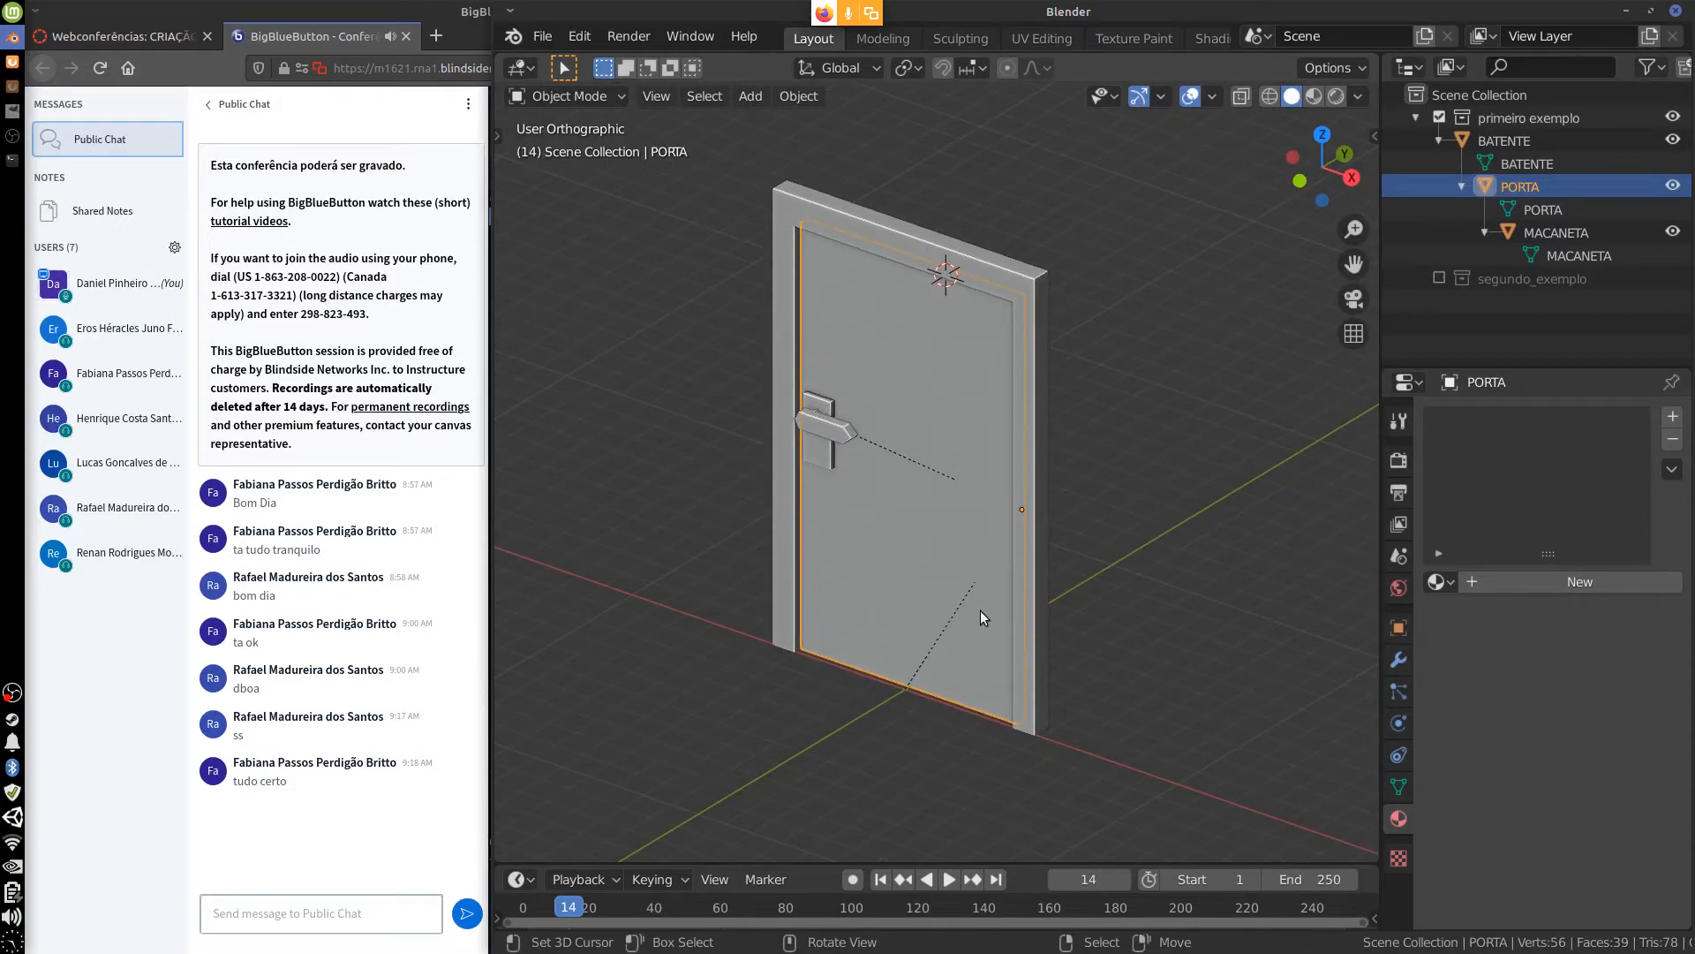
Try rotating the door panel about the global Z axis as if opening it.
key("r")
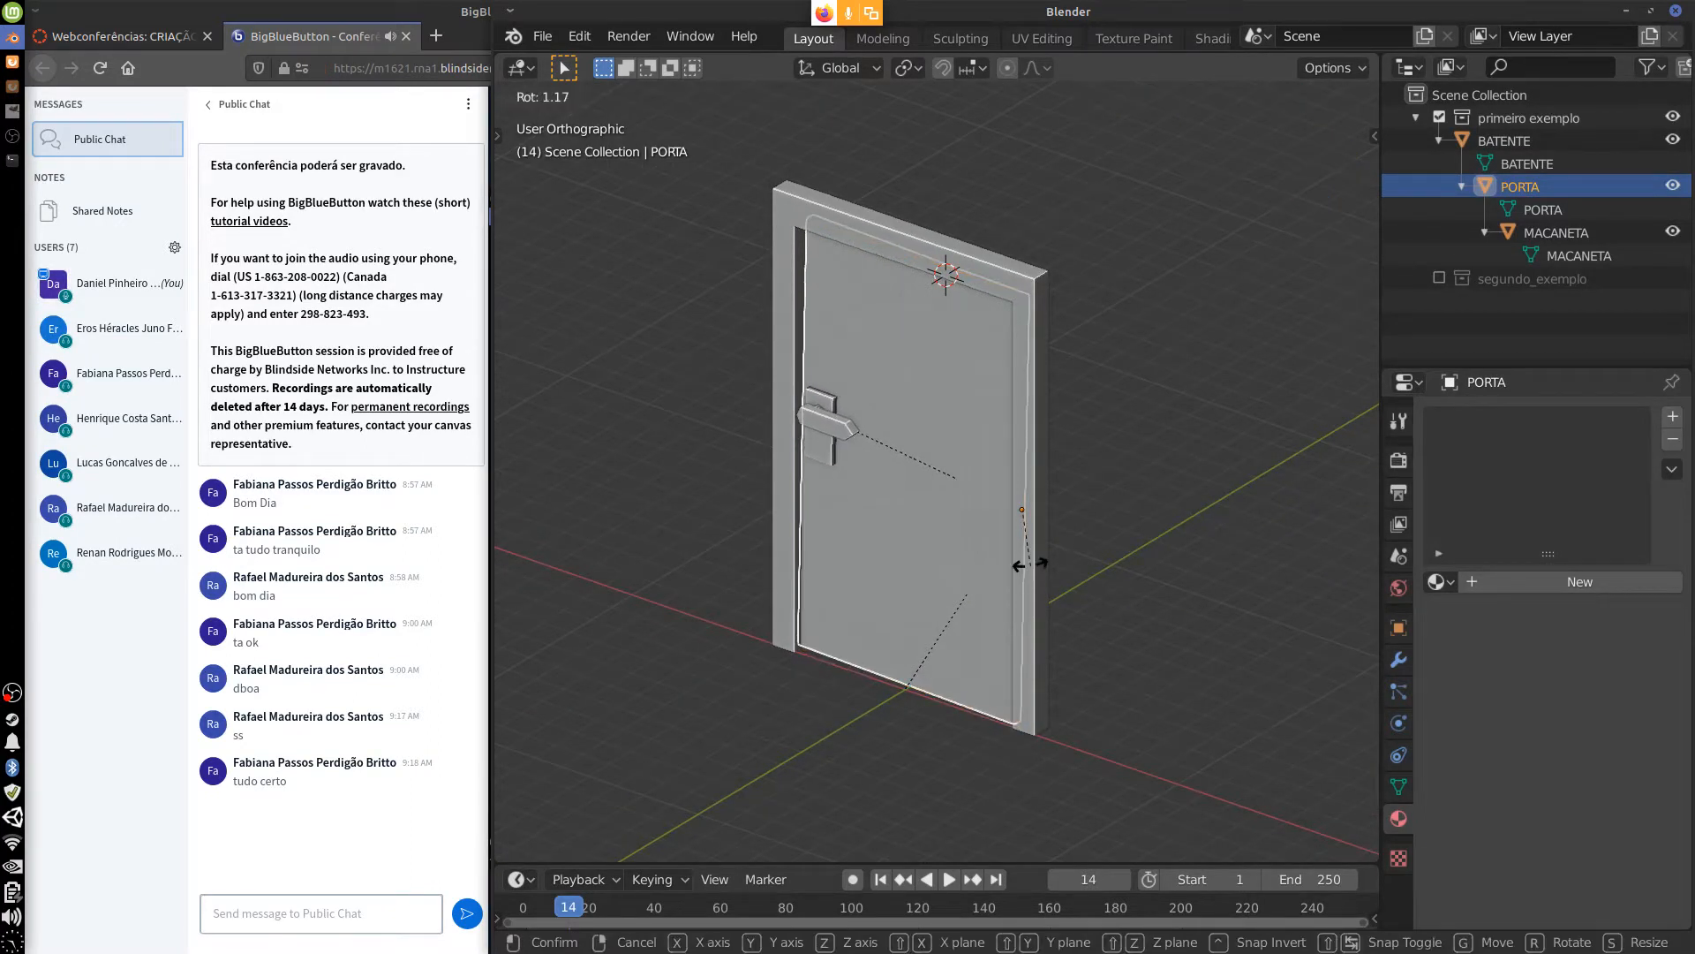
key("z")
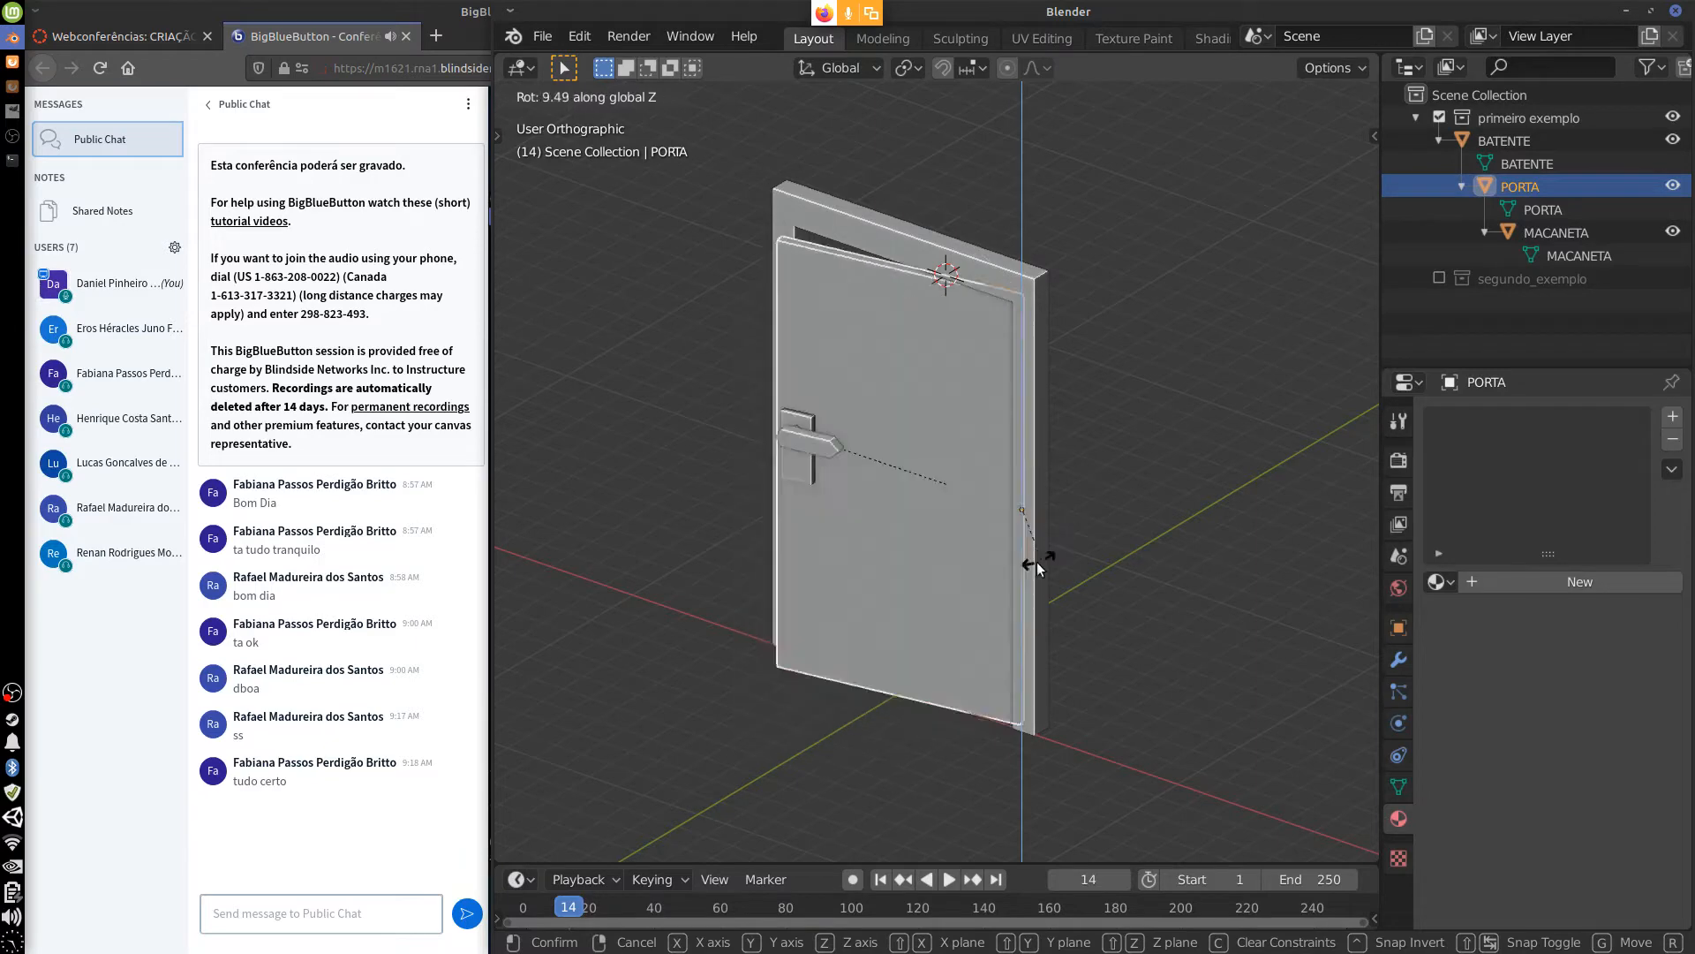
right_click(1042, 563)
middle_click_drag(1047, 579, 1146, 548)
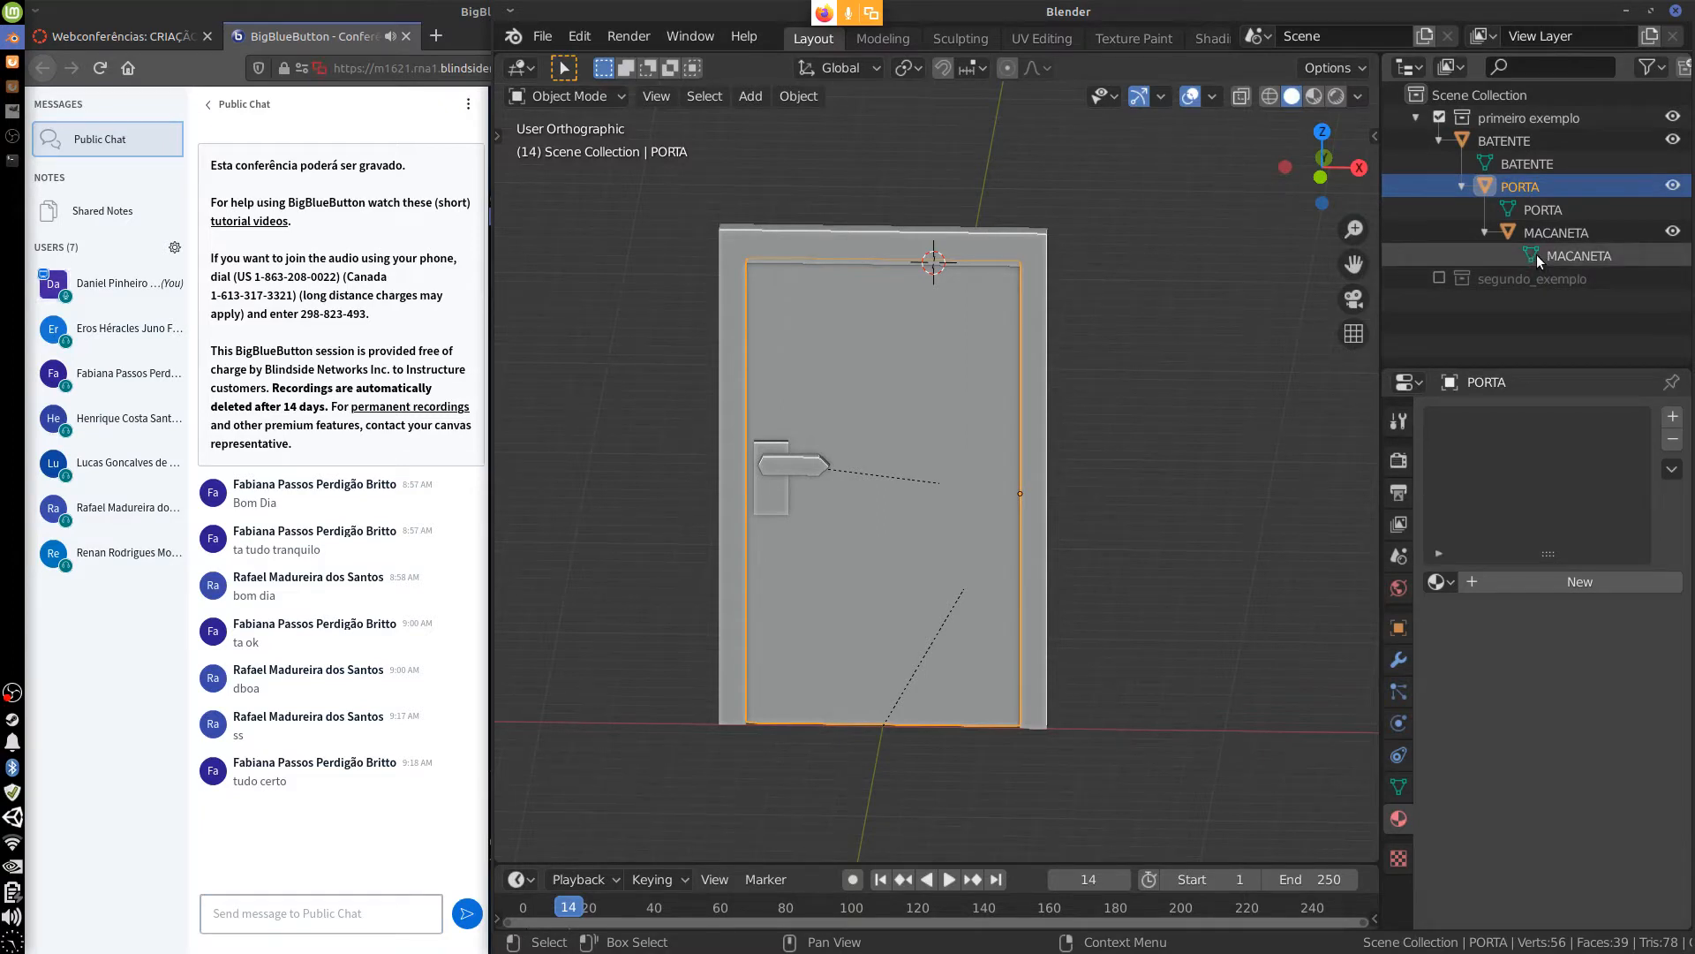
Return to the front view, hide the primeiro exemplo collection and show segundo_exemplo with the flower.
key("KP_1")
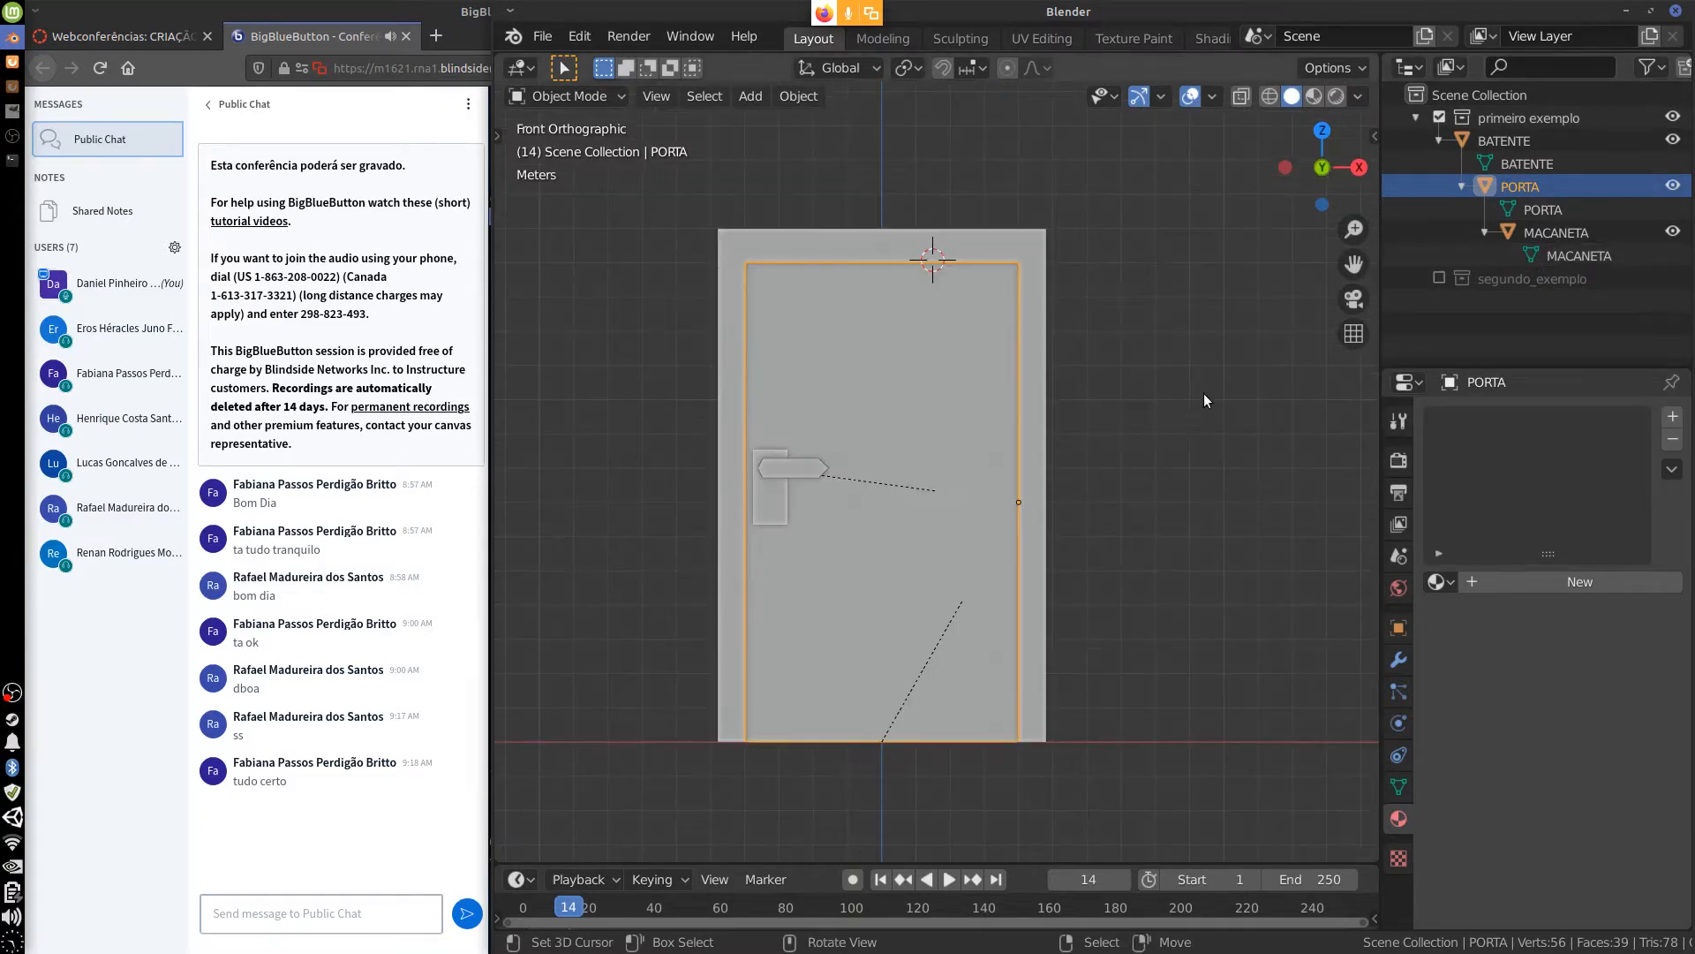
left_click(1440, 118)
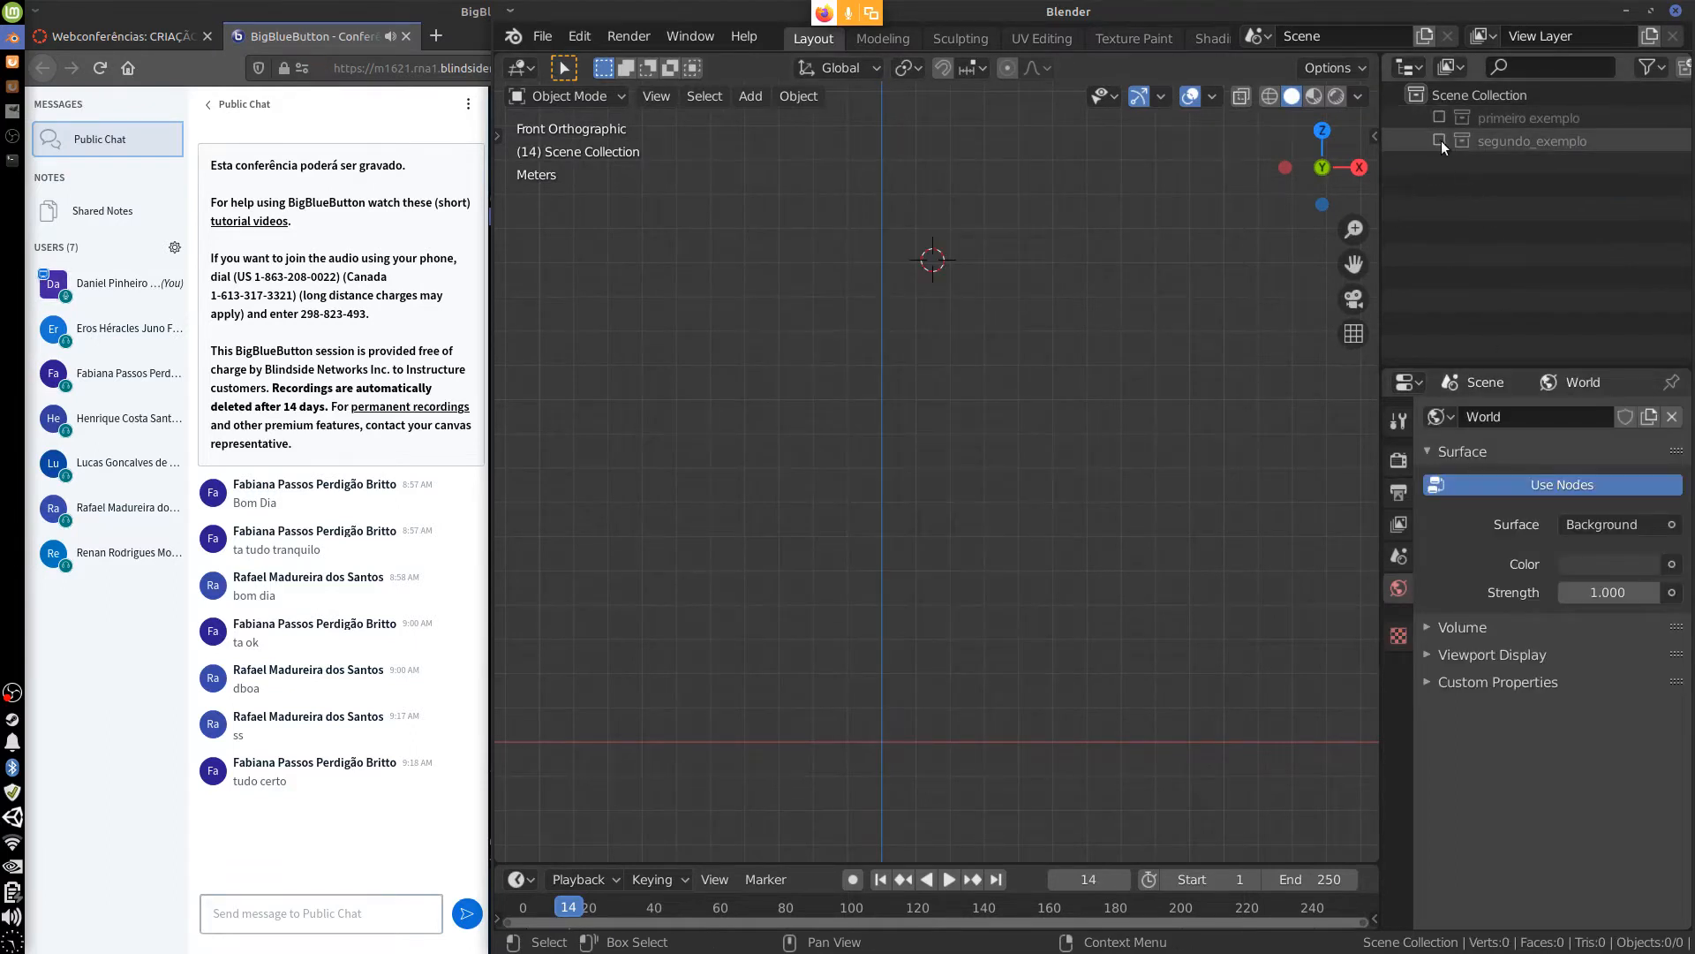
left_click(1440, 141)
middle_click_drag(994, 595, 1024, 559, "shift")
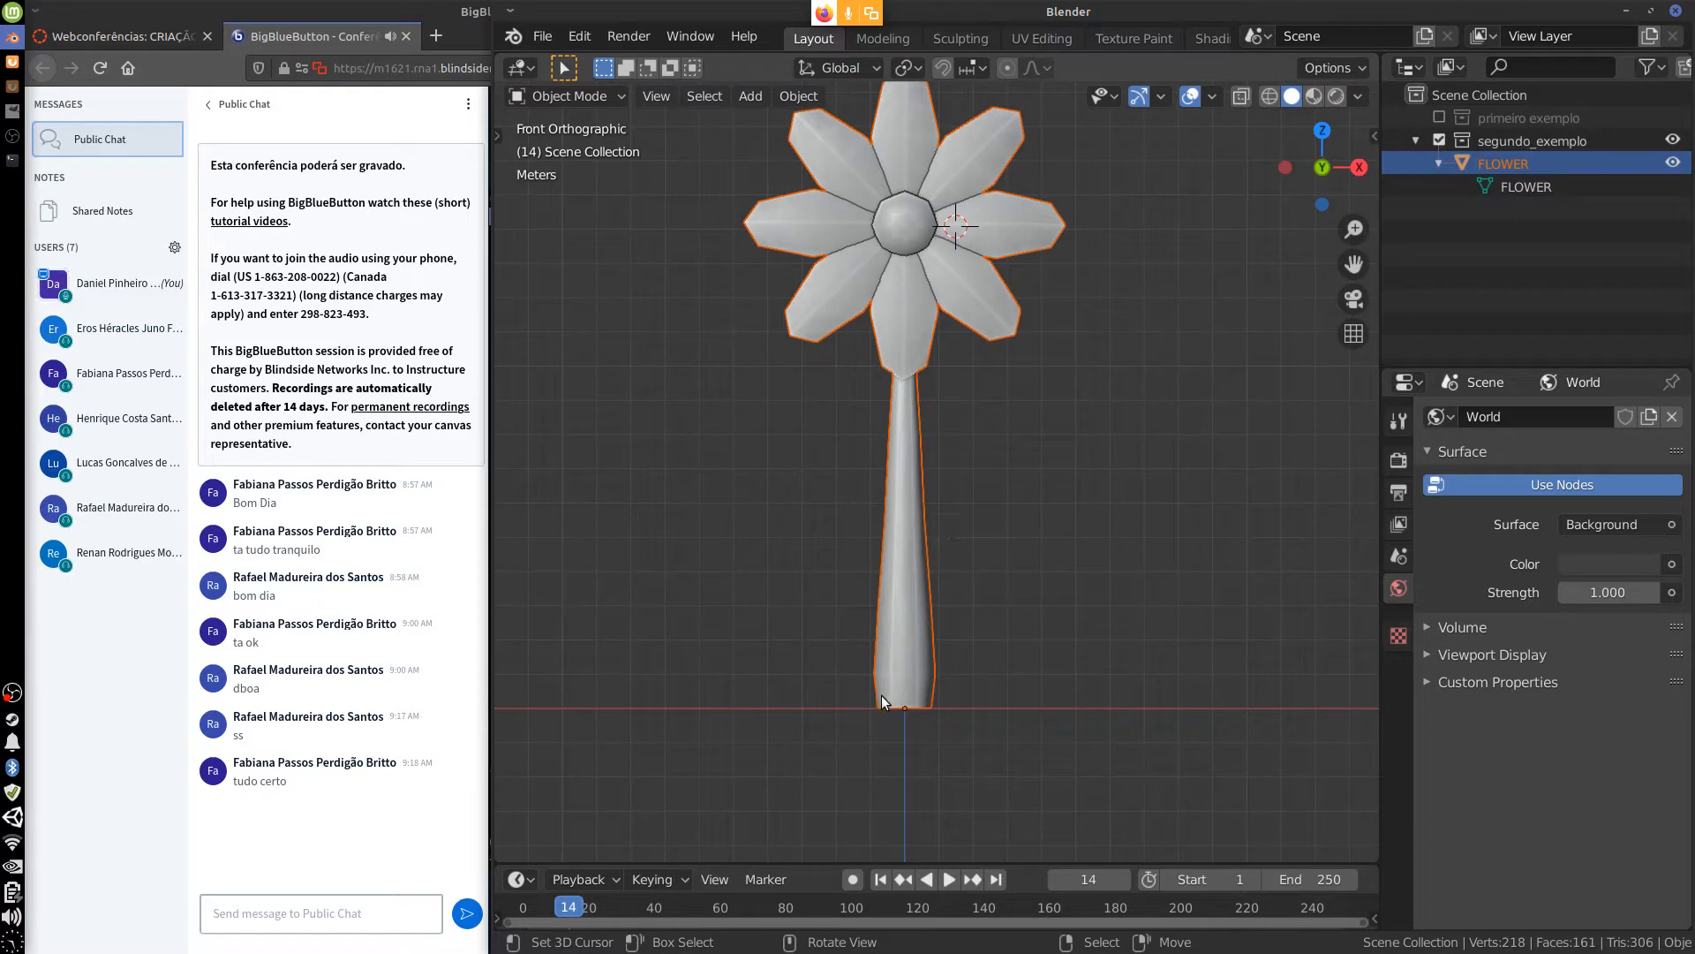
Annotate a bent version of the flower over the model, with a curved stem, round centre and petals.
mouse_move(874, 661)
left_mouse_down()
mouse_move(938, 517)
mouse_move(1021, 433)
mouse_move(1050, 362)
left_mouse_up()
left_click_drag(936, 707, 960, 572)
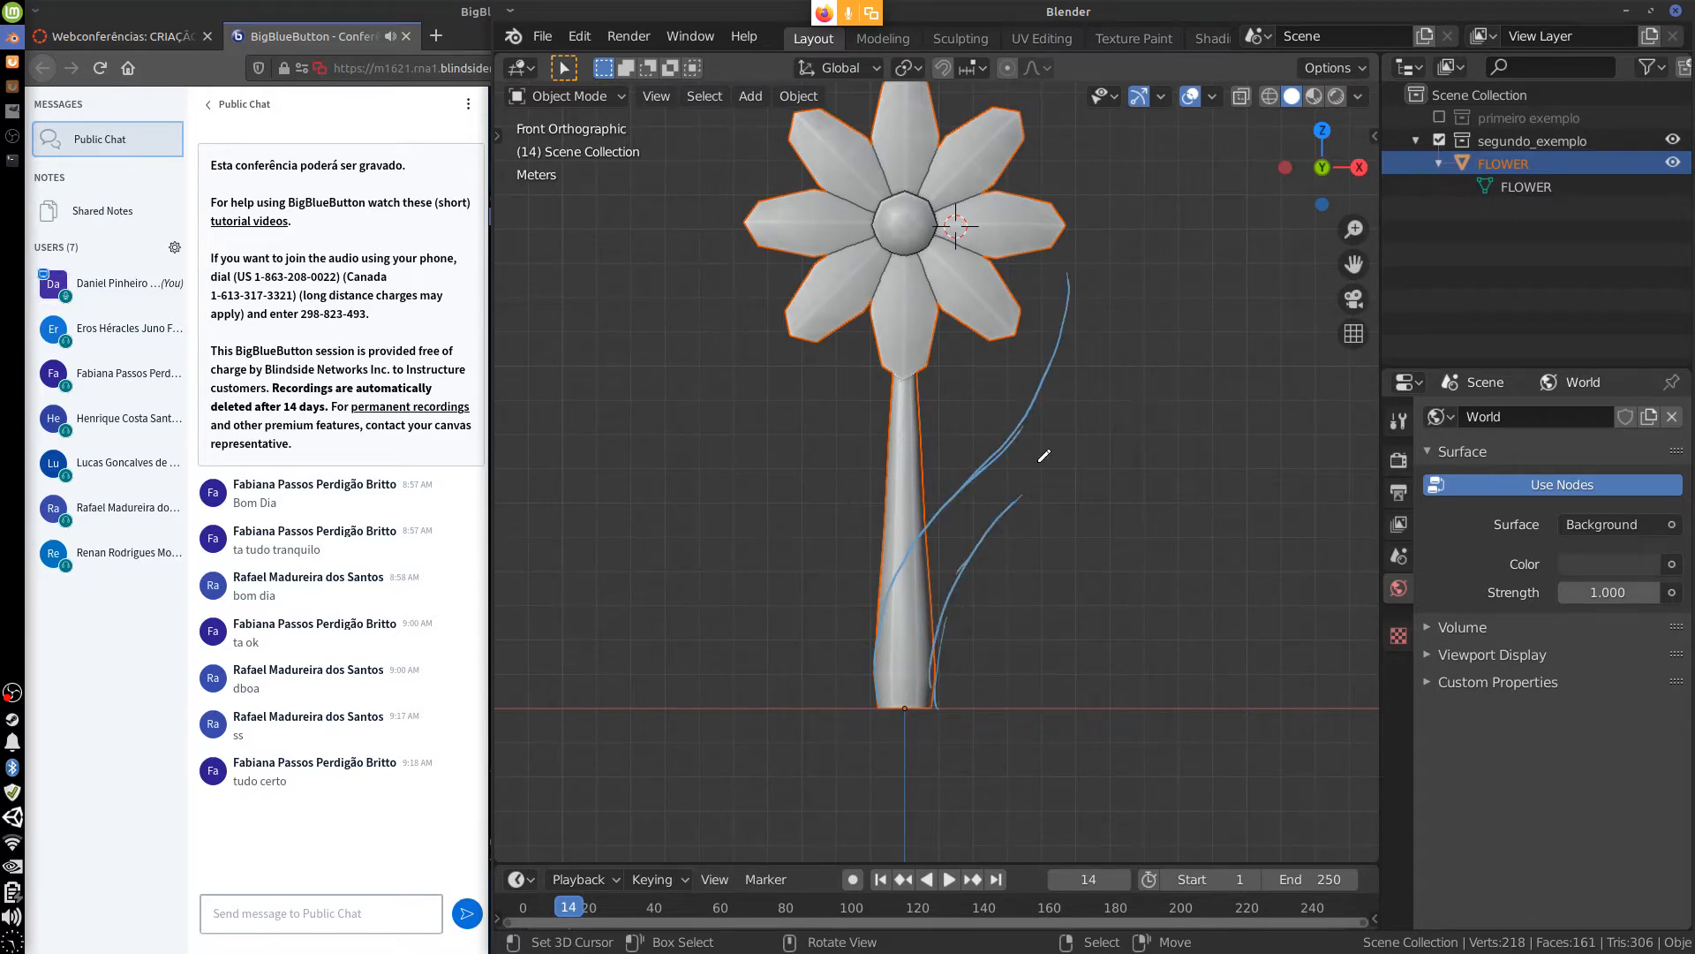
mouse_move(1042, 458)
left_mouse_down()
mouse_move(1085, 281)
mouse_move(1108, 301)
left_mouse_up()
mouse_move(904, 684)
left_mouse_down()
mouse_move(977, 510)
mouse_move(1058, 392)
mouse_move(1074, 323)
left_mouse_up()
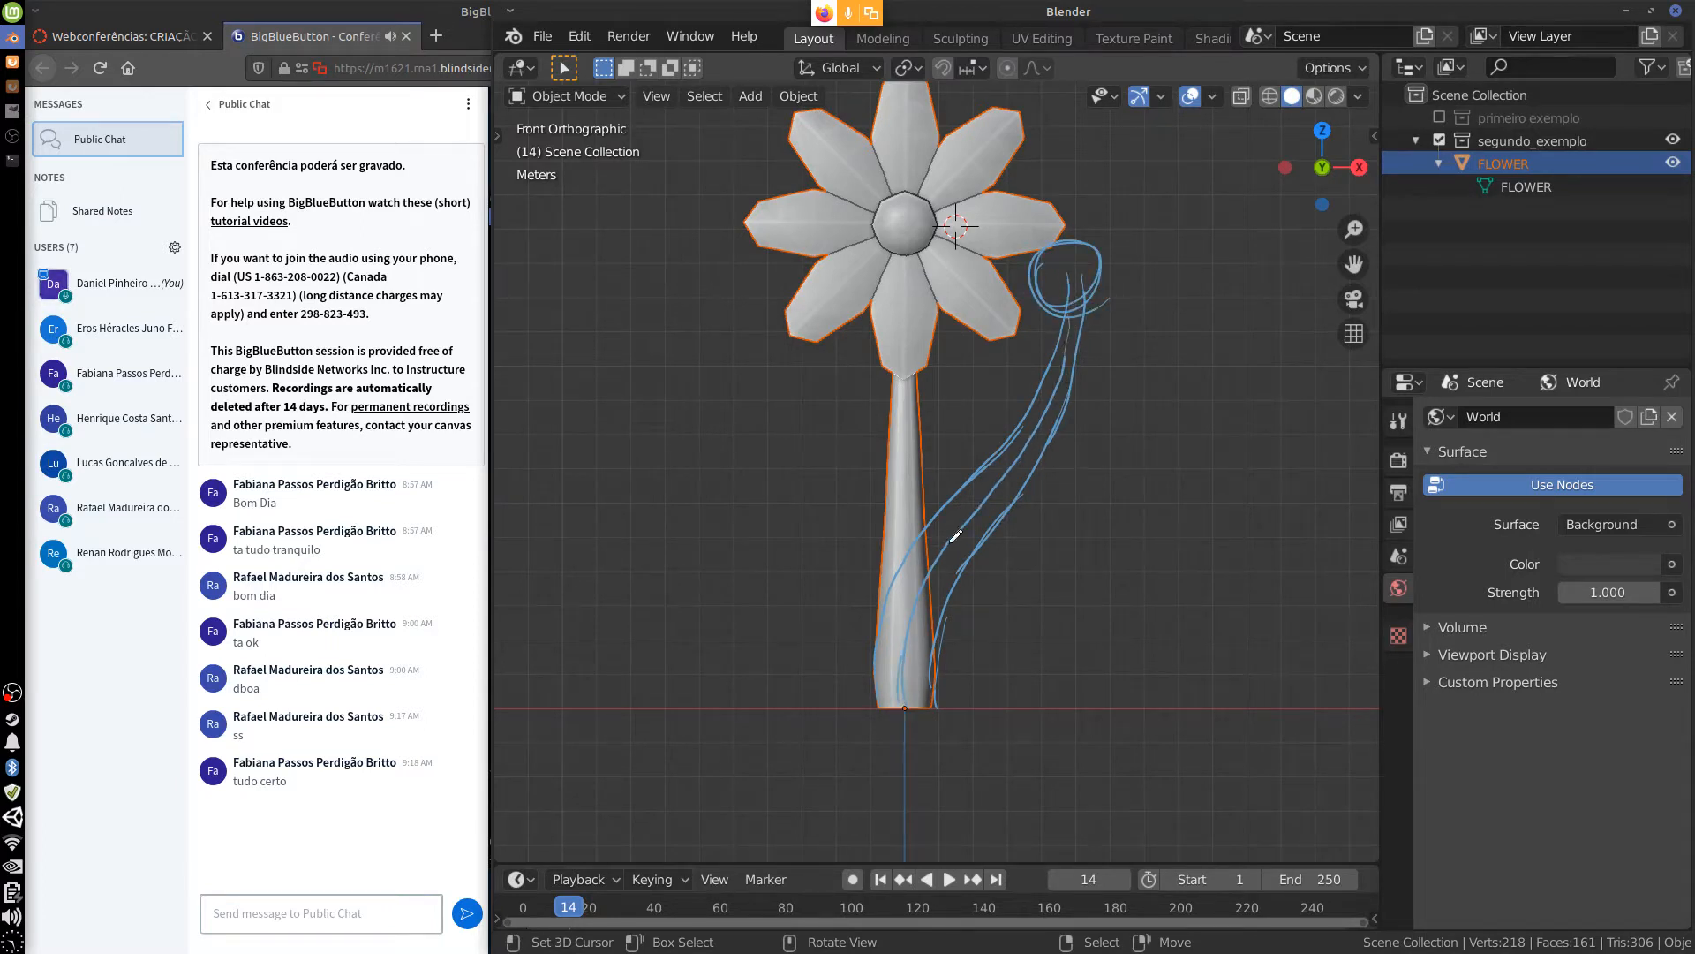
mouse_move(1086, 234)
left_mouse_down()
mouse_move(1188, 150)
mouse_move(1095, 243)
mouse_move(1111, 242)
mouse_move(1102, 263)
mouse_move(1096, 234)
mouse_move(1047, 278)
mouse_move(1051, 300)
mouse_move(1092, 269)
left_mouse_up()
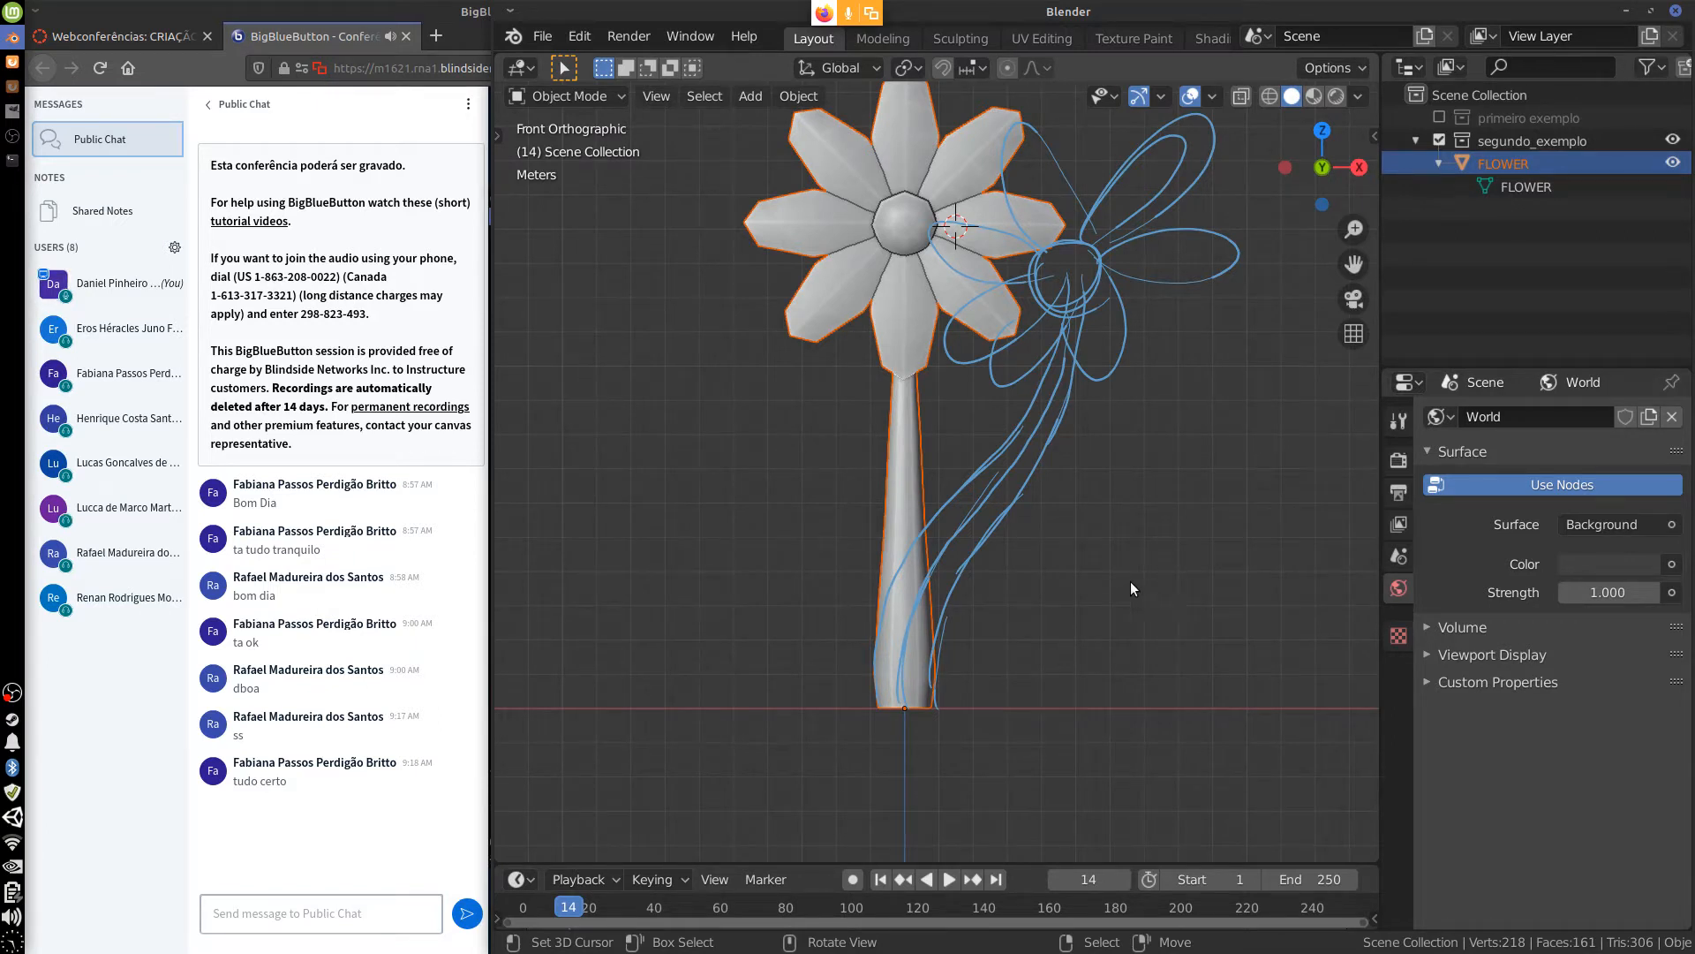
Handwrite the note ORIGIN with a small circle twice beside the stem, and erase both notes.
mouse_move(639, 480)
left_mouse_down()
mouse_move(653, 500)
mouse_move(637, 482)
mouse_move(629, 546)
mouse_move(674, 528)
mouse_move(690, 546)
left_mouse_up()
left_click_drag(704, 510, 703, 547)
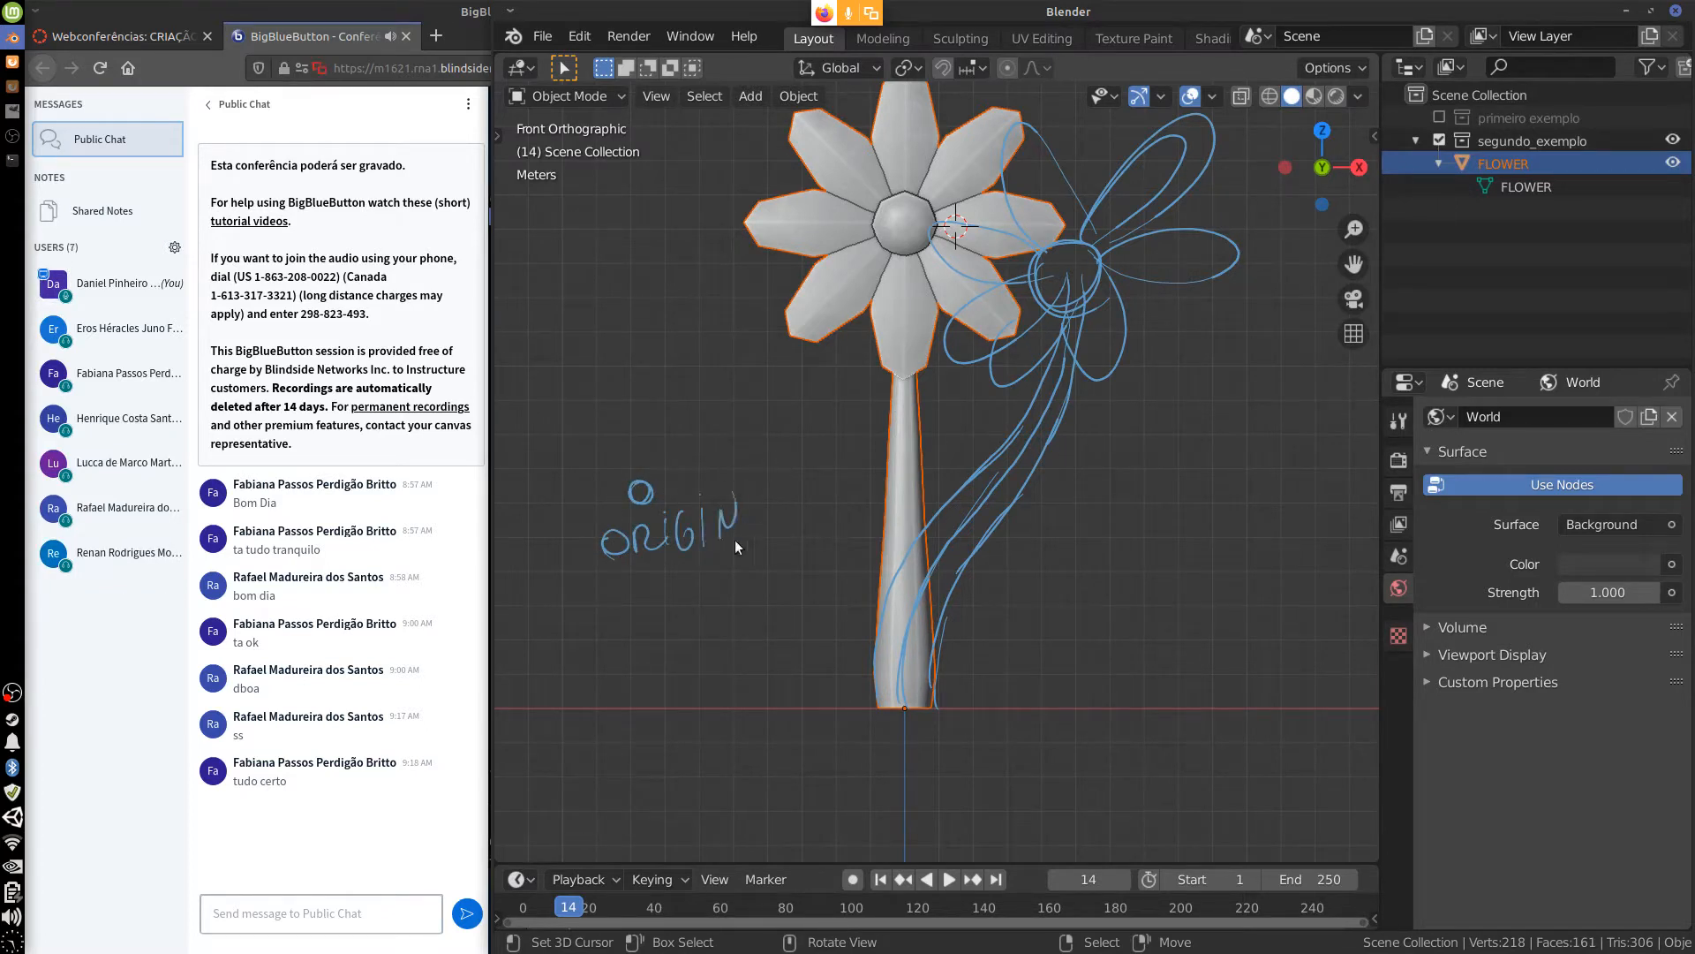
mouse_move(669, 629)
left_mouse_down()
mouse_move(683, 676)
mouse_move(726, 664)
mouse_move(743, 693)
mouse_move(748, 668)
mouse_move(778, 670)
left_mouse_up()
left_click(731, 656)
left_click(772, 634)
left_click_drag(790, 669, 808, 635)
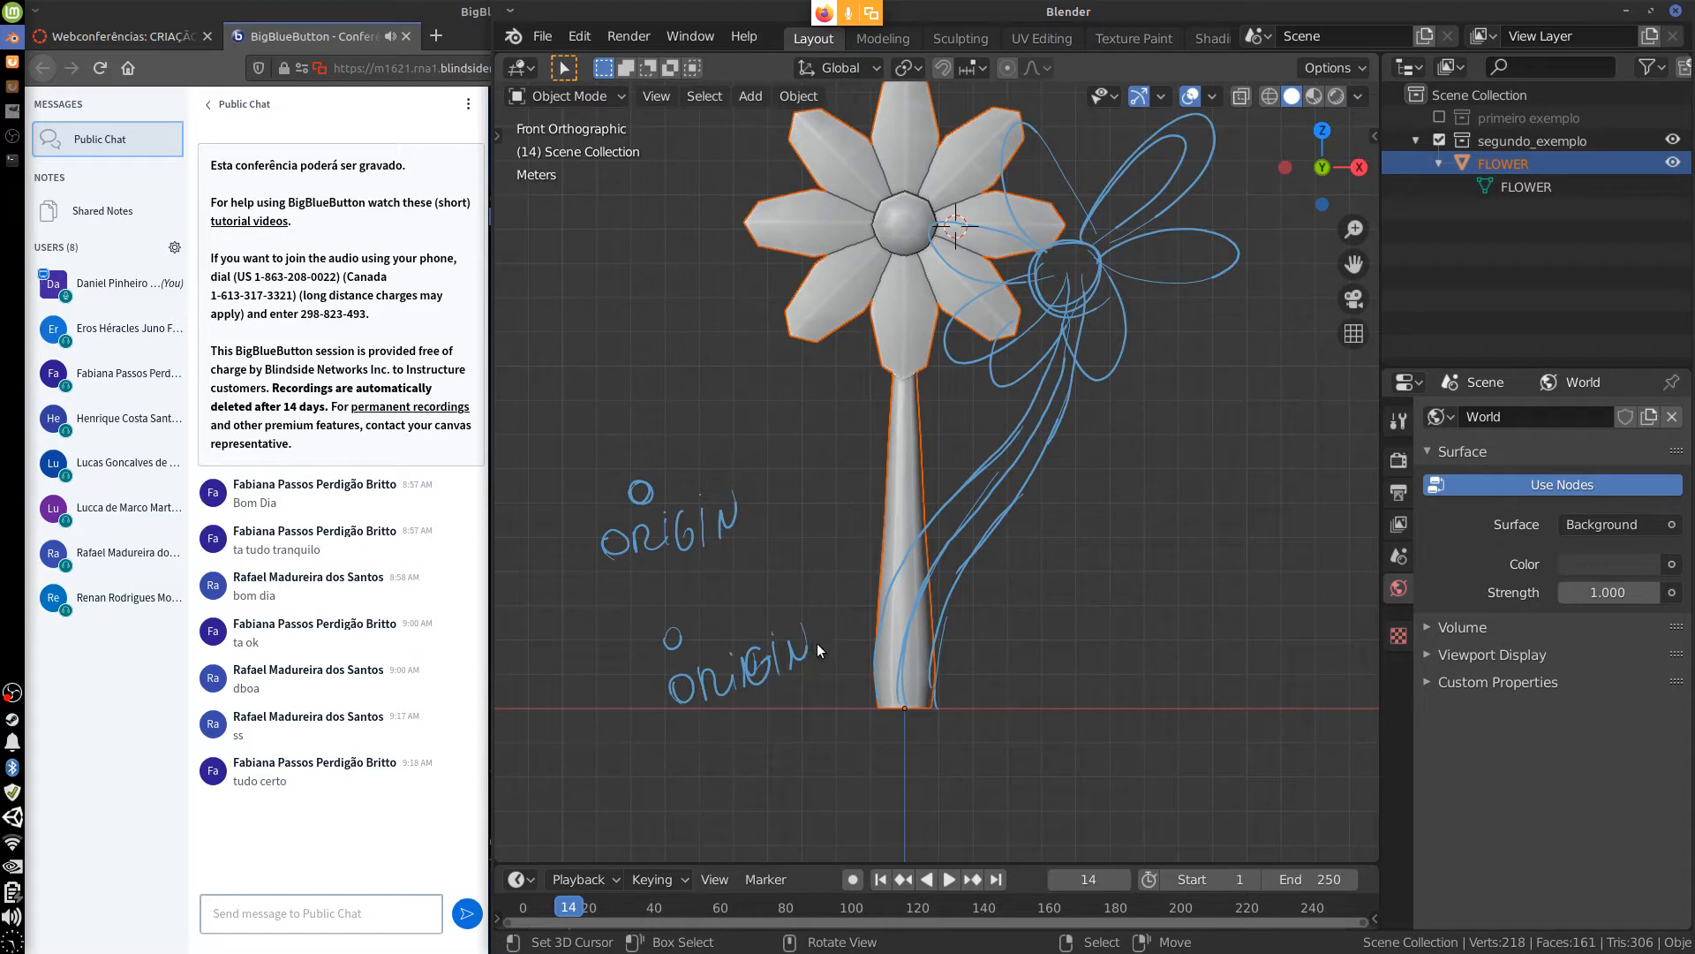
mouse_move(818, 643)
right_mouse_down()
mouse_move(631, 697)
mouse_move(696, 683)
mouse_move(724, 607)
mouse_move(636, 560)
mouse_move(618, 534)
mouse_move(627, 482)
right_mouse_up()
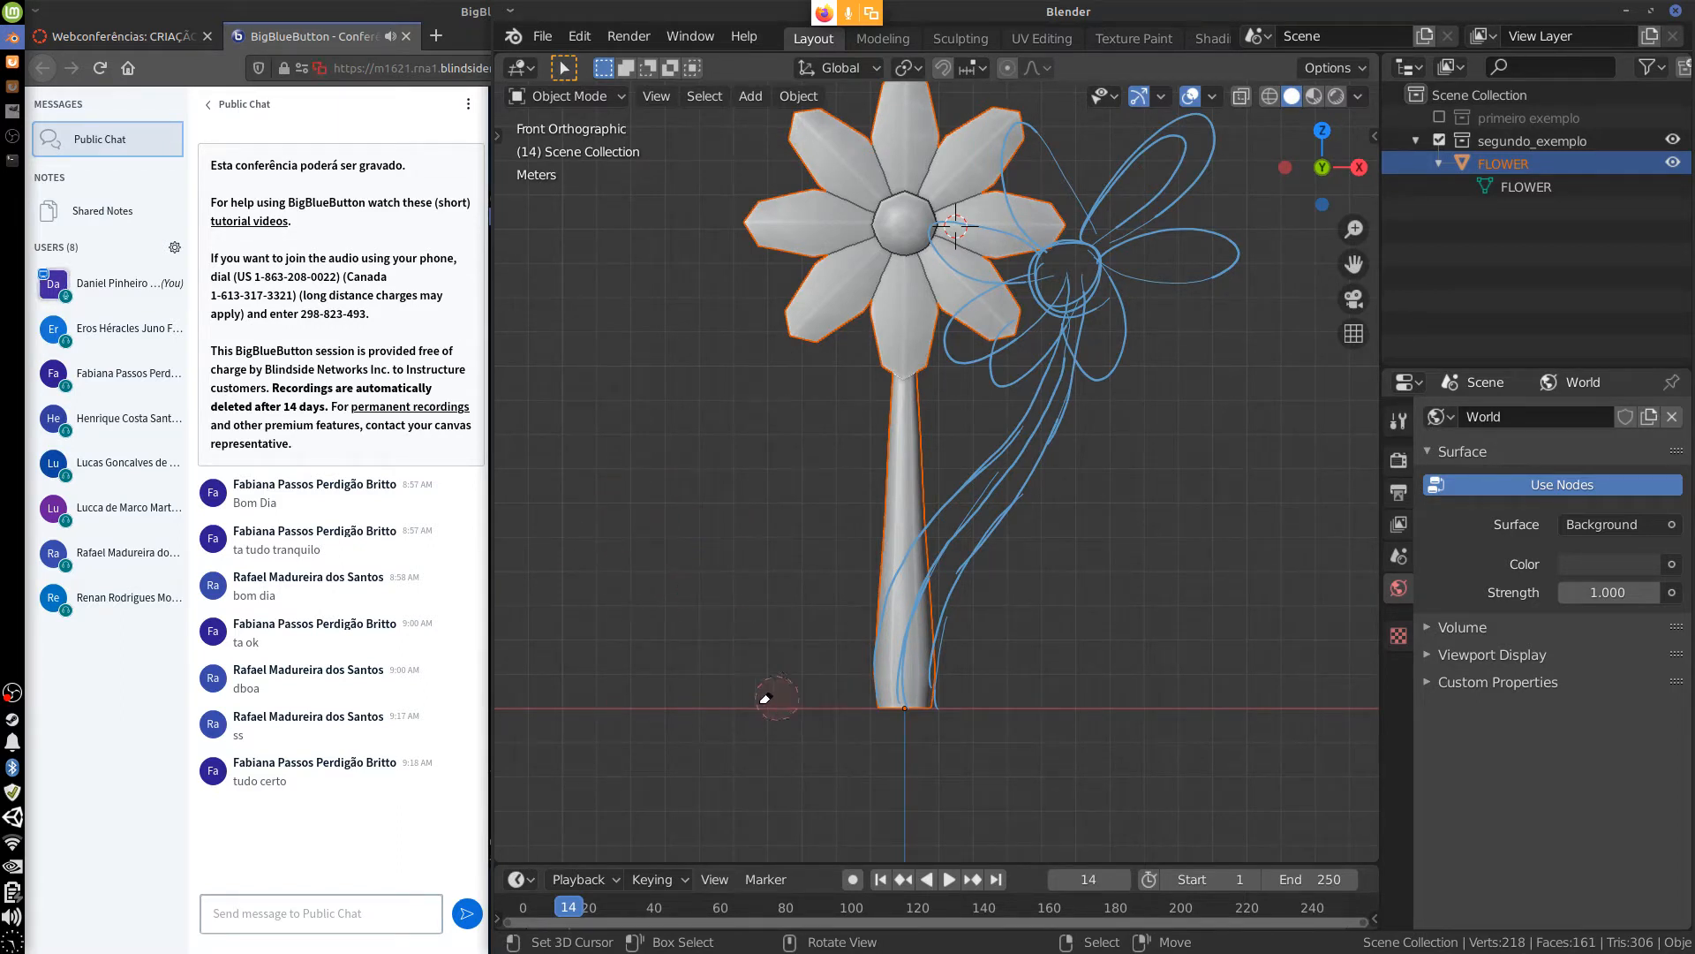
Annotate the words Objeto and Vertex Group joined by an arrow, with another arrow pointing at the stem.
left_click_drag(797, 448, 881, 496)
mouse_move(618, 412)
left_mouse_down()
mouse_move(639, 402)
mouse_move(664, 449)
mouse_move(686, 416)
mouse_move(702, 445)
left_mouse_up()
left_click_drag(689, 413, 763, 436)
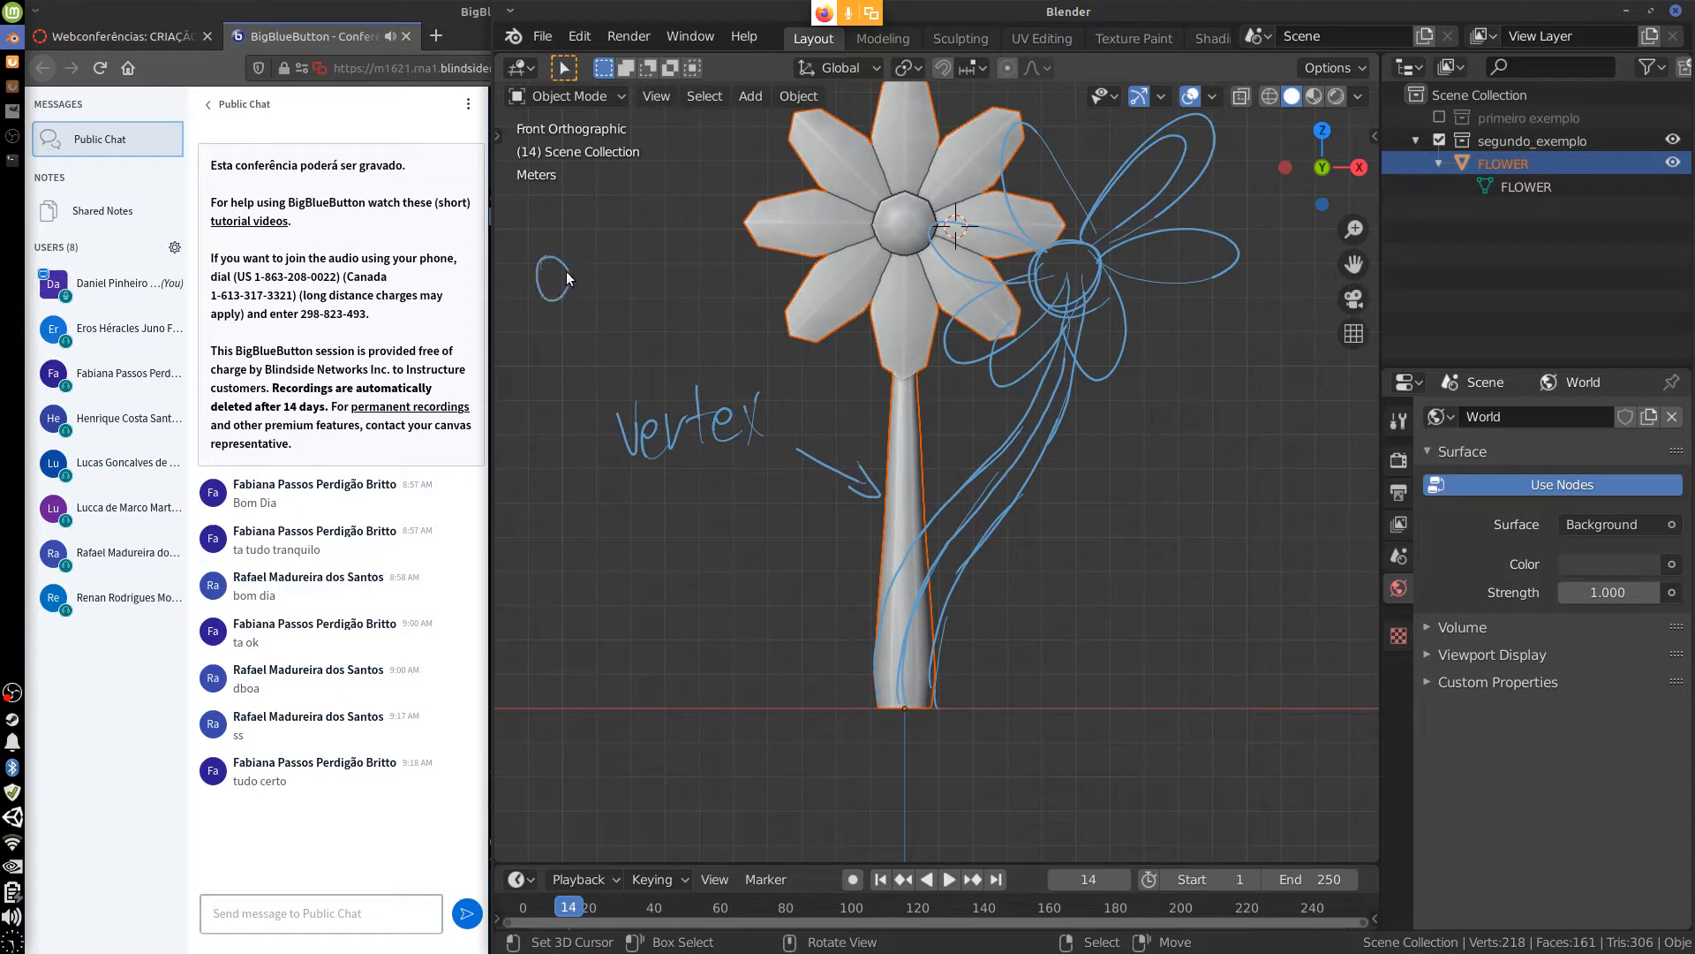
mouse_move(570, 257)
left_mouse_down()
mouse_move(574, 305)
mouse_move(646, 290)
left_mouse_up()
left_click_drag(634, 265, 668, 247)
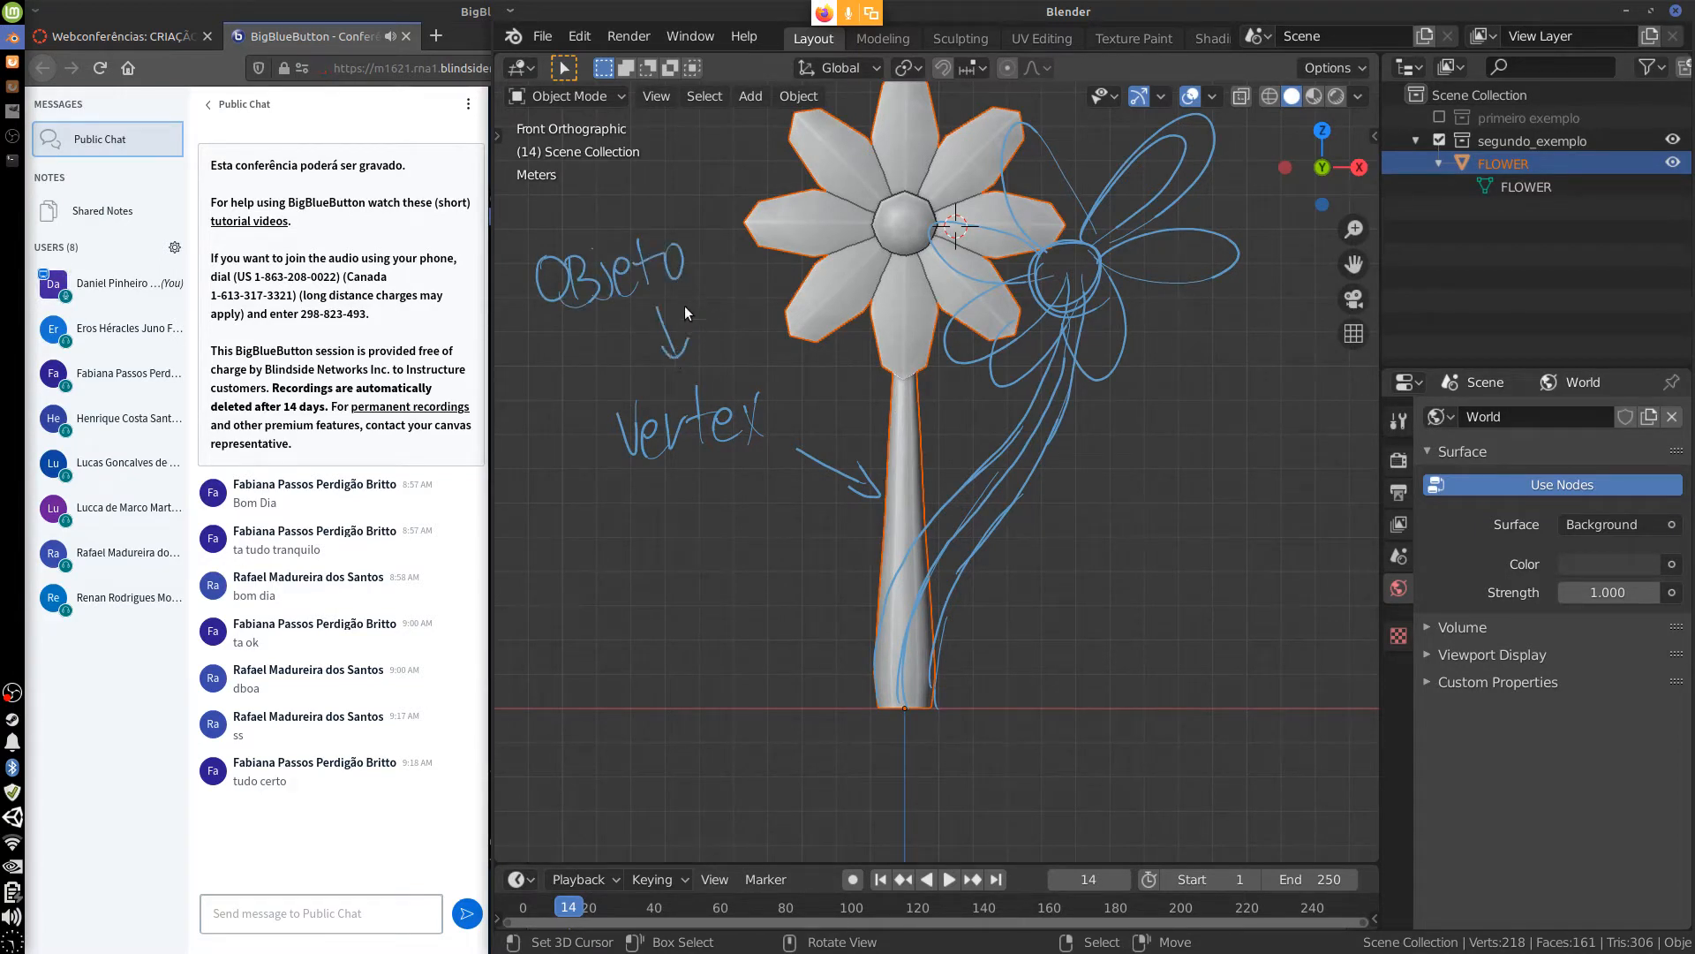
mouse_move(665, 491)
left_mouse_down()
mouse_move(690, 508)
mouse_move(742, 482)
left_mouse_up()
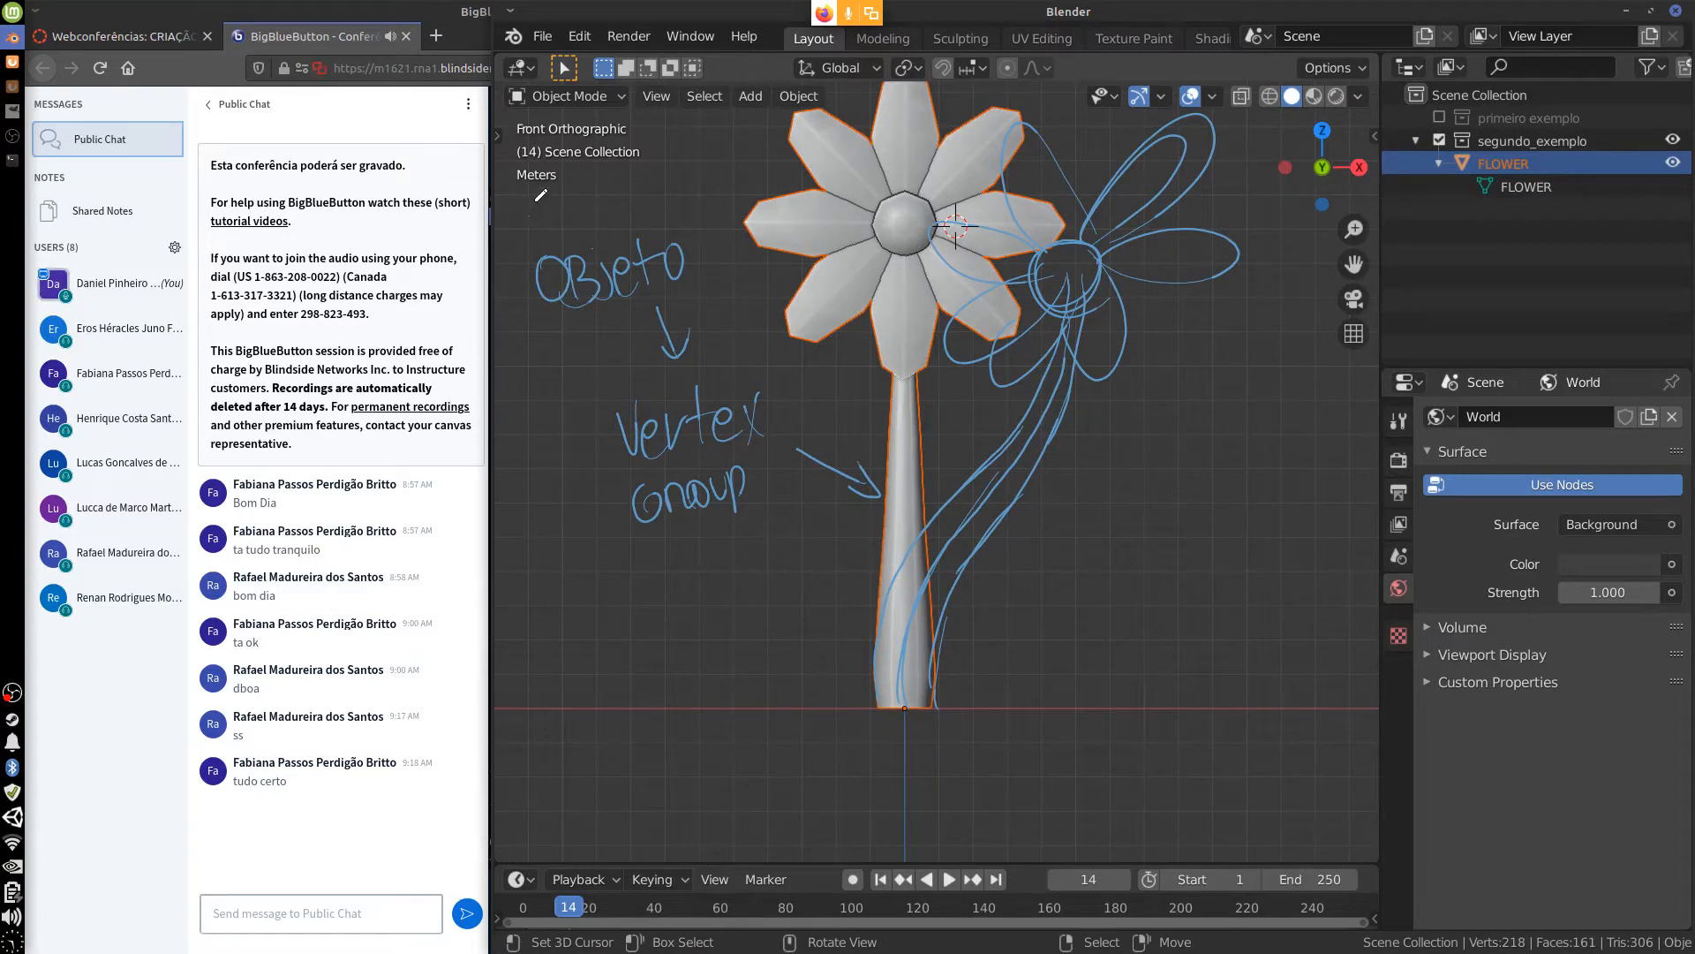
Handwrite one more note above Objeto and erase all annotations from the viewport.
mouse_move(531, 204)
left_mouse_down()
mouse_move(548, 238)
mouse_move(586, 203)
mouse_move(616, 222)
mouse_move(636, 184)
left_mouse_up()
mouse_move(647, 188)
left_mouse_down()
mouse_move(665, 213)
mouse_move(661, 197)
left_mouse_up()
left_click_drag(647, 188, 664, 183)
mouse_move(922, 726)
left_mouse_down()
mouse_move(967, 465)
mouse_move(917, 740)
mouse_move(1030, 212)
mouse_move(1016, 354)
mouse_move(1051, 265)
mouse_move(953, 327)
mouse_move(1130, 169)
mouse_move(1223, 146)
mouse_move(1148, 280)
mouse_move(1153, 212)
mouse_move(961, 358)
mouse_move(981, 171)
mouse_move(1047, 138)
mouse_move(1190, 207)
mouse_move(1200, 177)
mouse_move(1125, 225)
mouse_move(1232, 150)
mouse_move(1101, 289)
mouse_move(1070, 460)
mouse_move(948, 589)
mouse_move(1014, 342)
mouse_move(1047, 436)
mouse_move(1131, 304)
mouse_move(935, 474)
mouse_move(839, 419)
mouse_move(846, 451)
mouse_move(746, 437)
mouse_move(698, 494)
mouse_move(649, 441)
mouse_move(733, 406)
mouse_move(658, 429)
mouse_move(676, 181)
mouse_move(694, 326)
mouse_move(631, 403)
mouse_move(610, 194)
mouse_move(537, 230)
mouse_move(572, 292)
mouse_move(541, 201)
mouse_move(618, 220)
mouse_move(598, 242)
left_mouse_up()
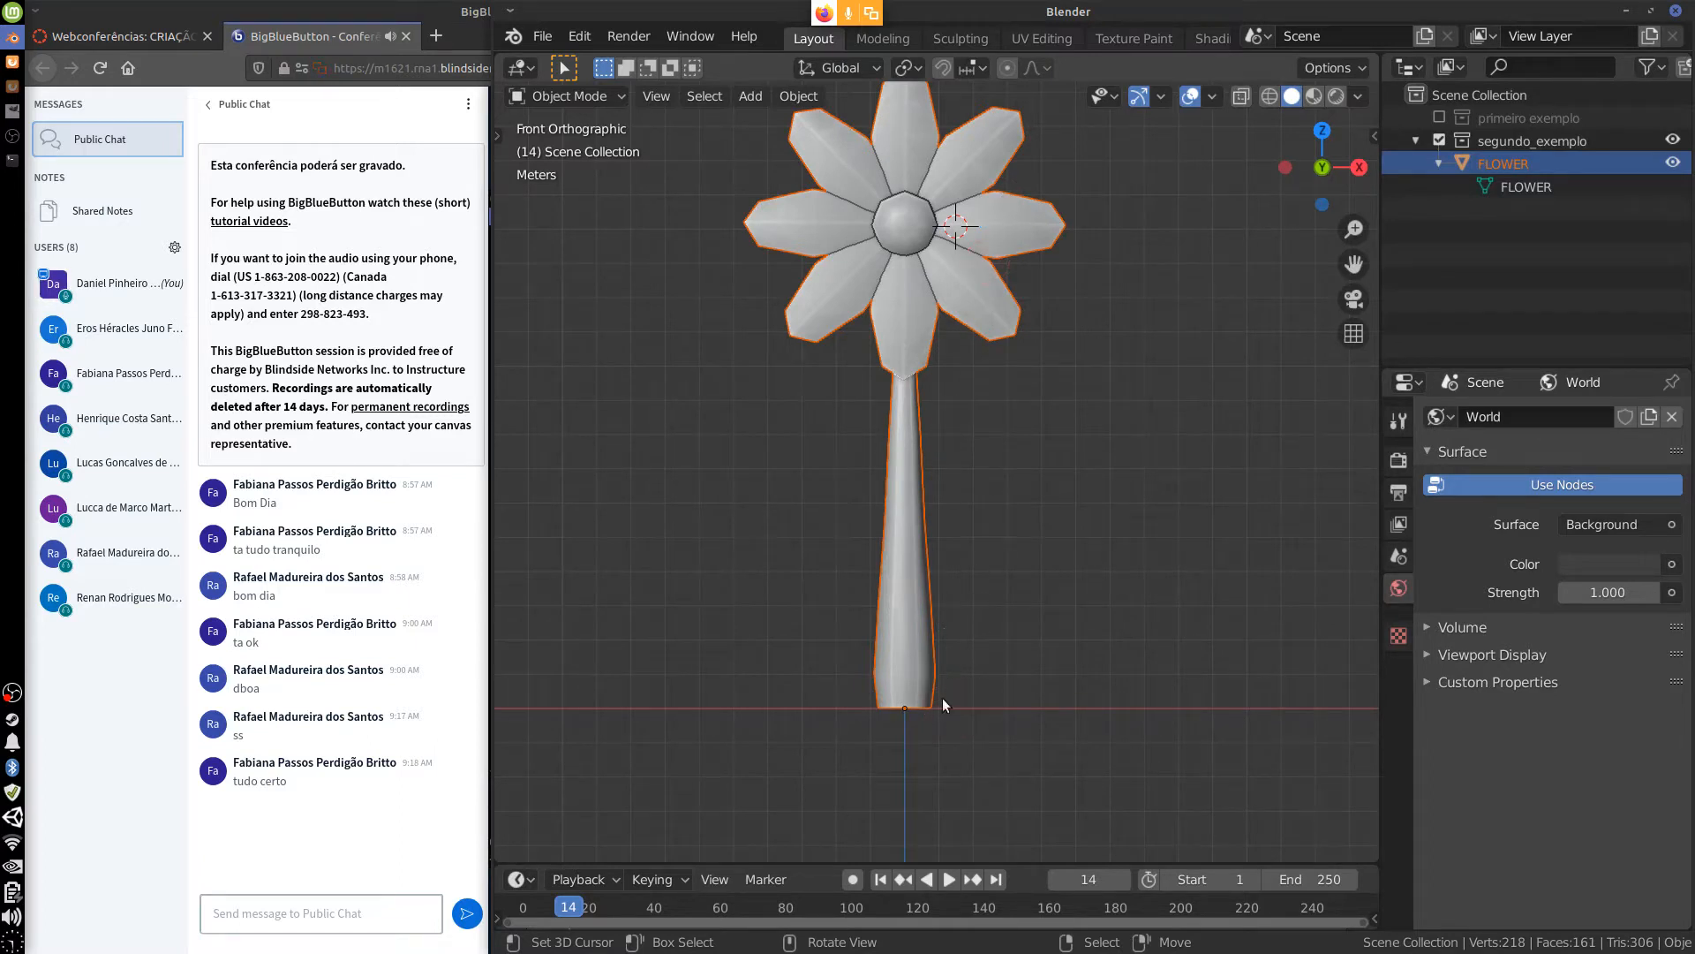
Select the flower and snap the 3D cursor to its origin at the stem's base.
middle_click_drag(1000, 623, 1034, 615, "shift")
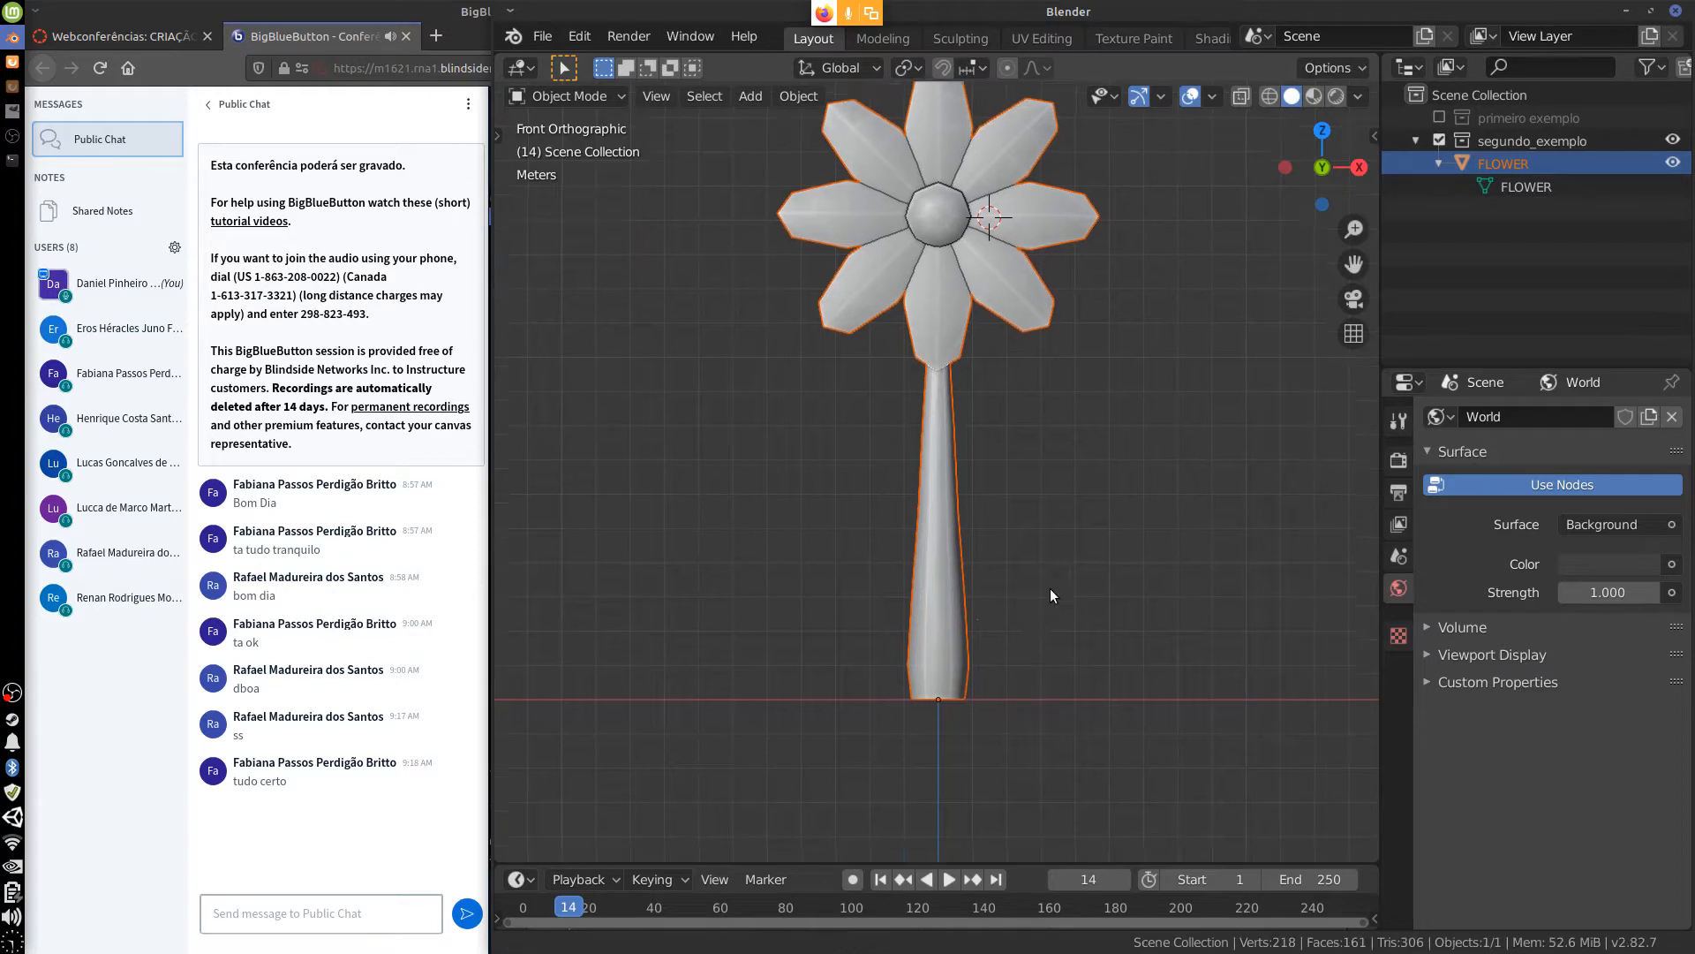
right_click(945, 697)
key("shift+s")
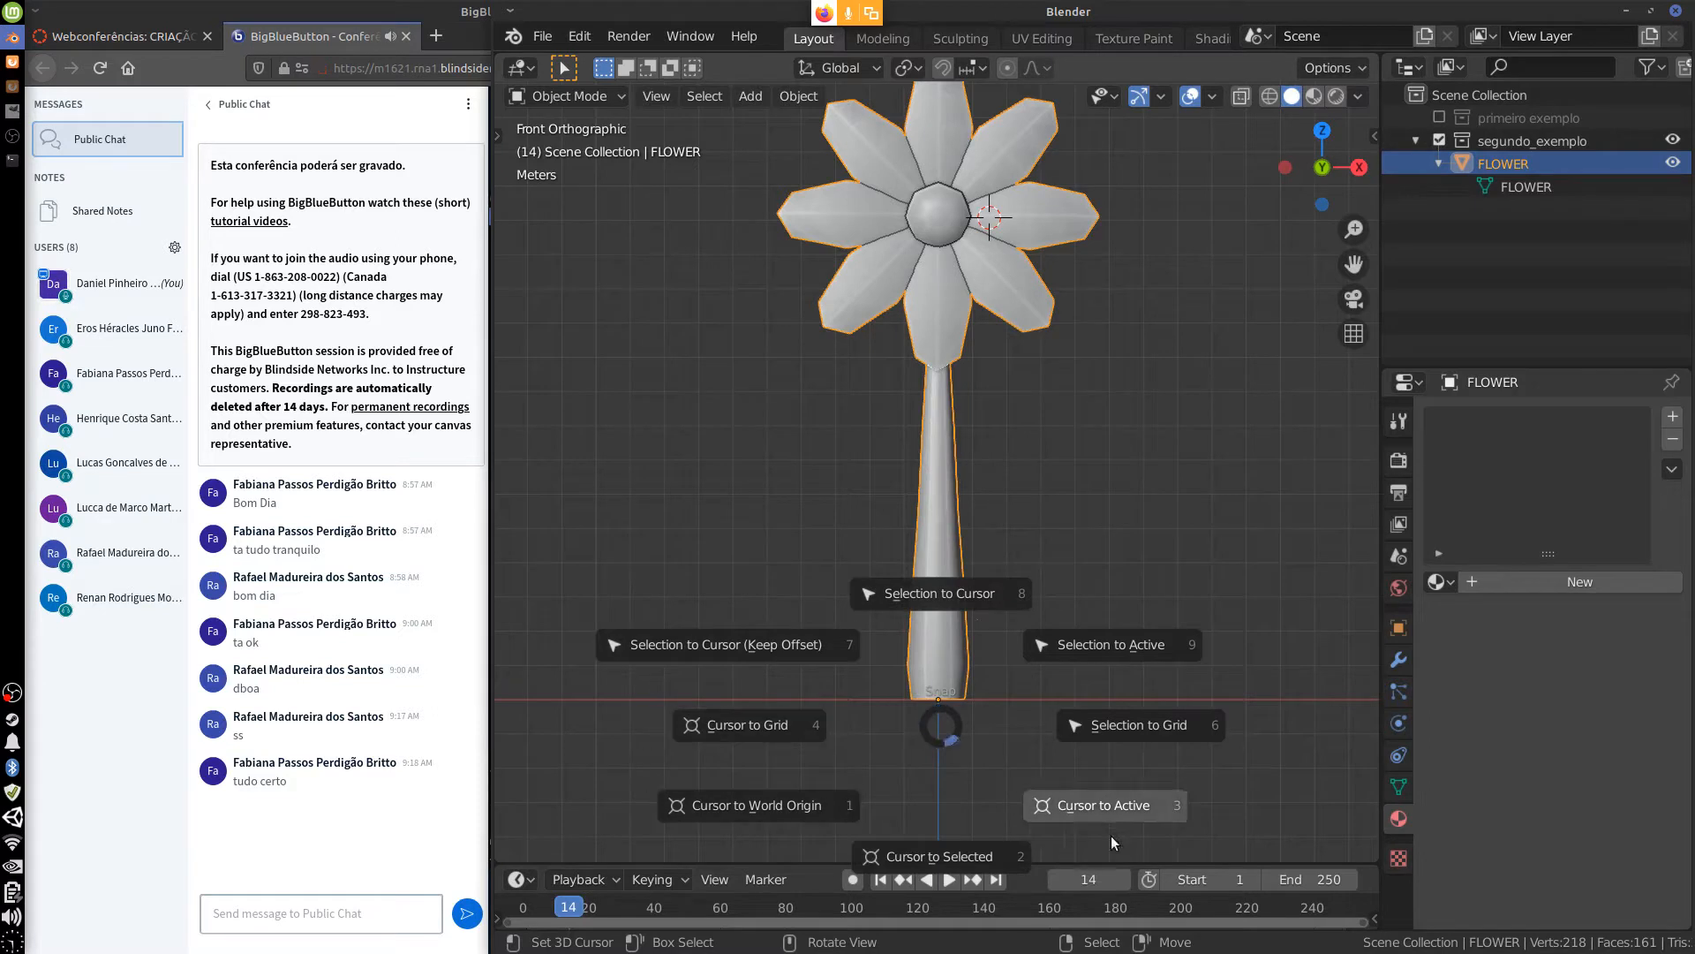
left_click(941, 854)
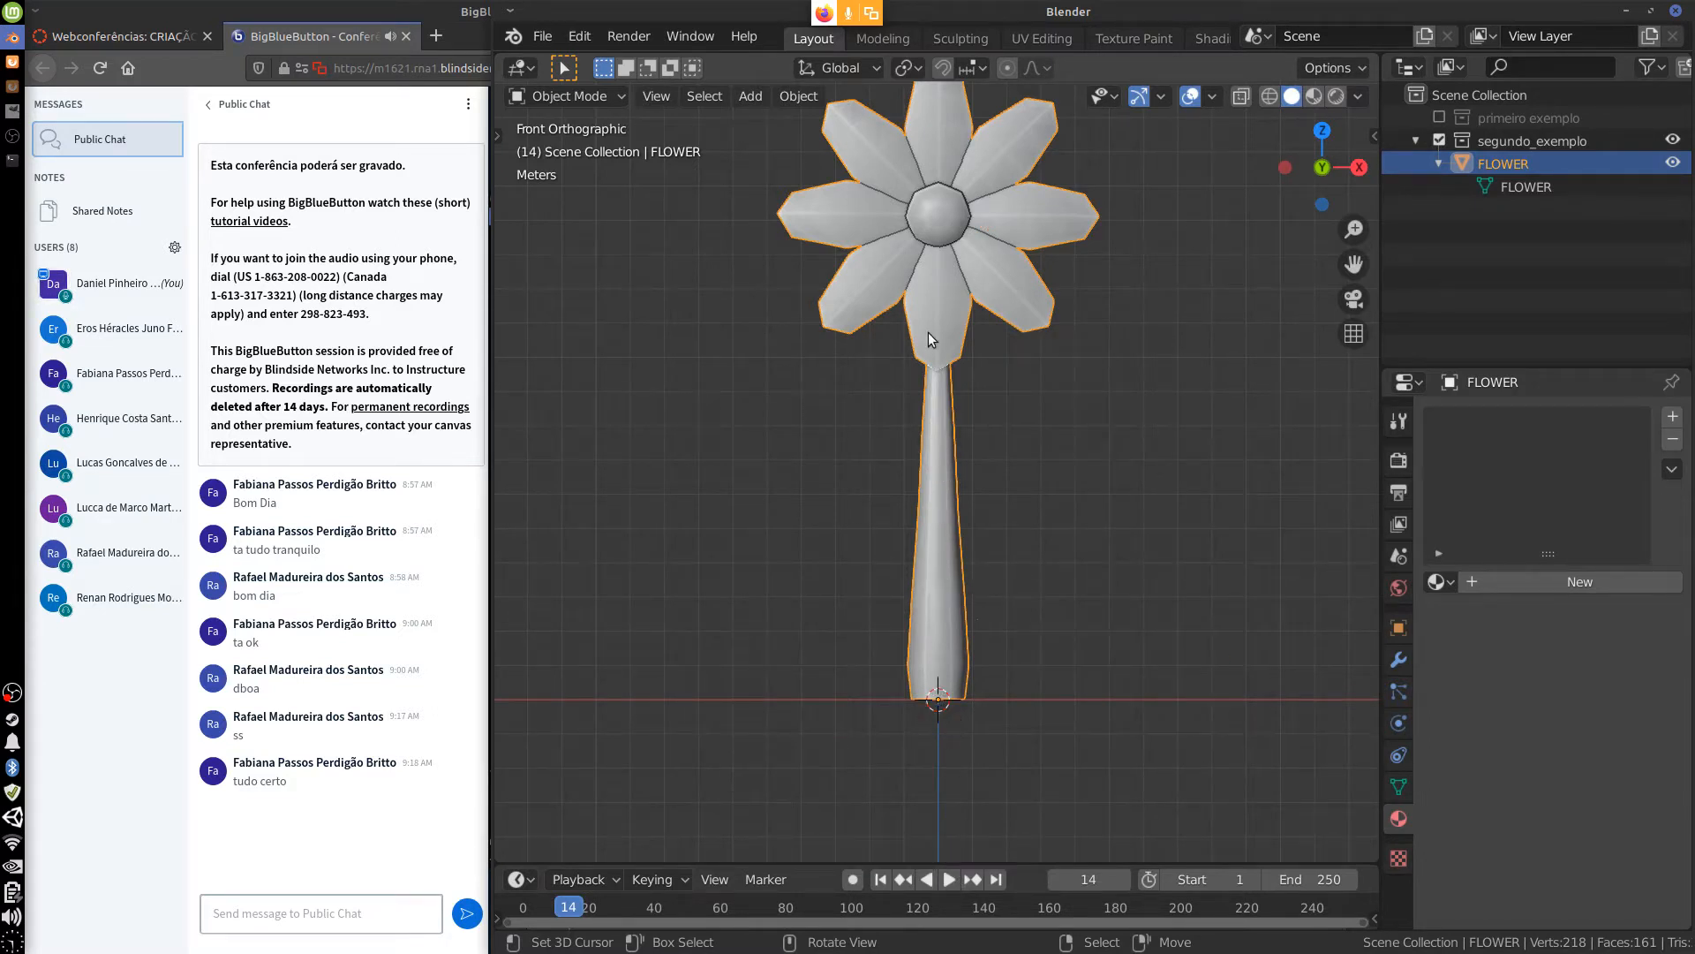
middle_click_drag(1047, 666, 1053, 618)
key("KP_1")
left_click(750, 96)
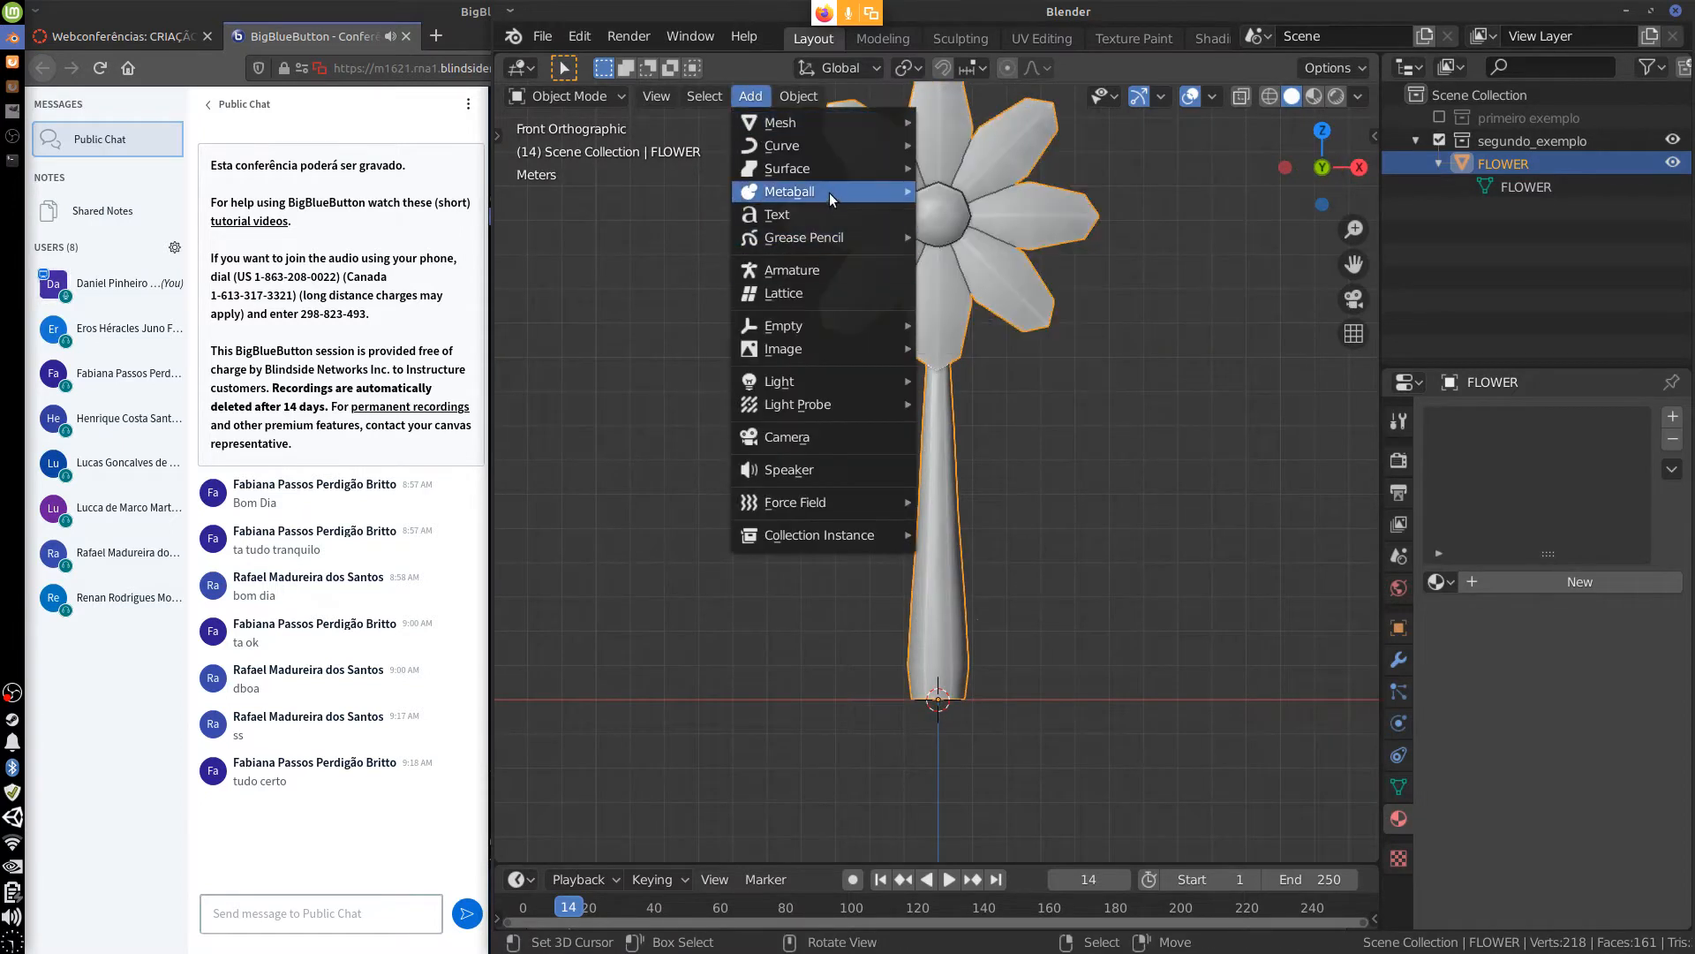
mouse_move(829, 192)
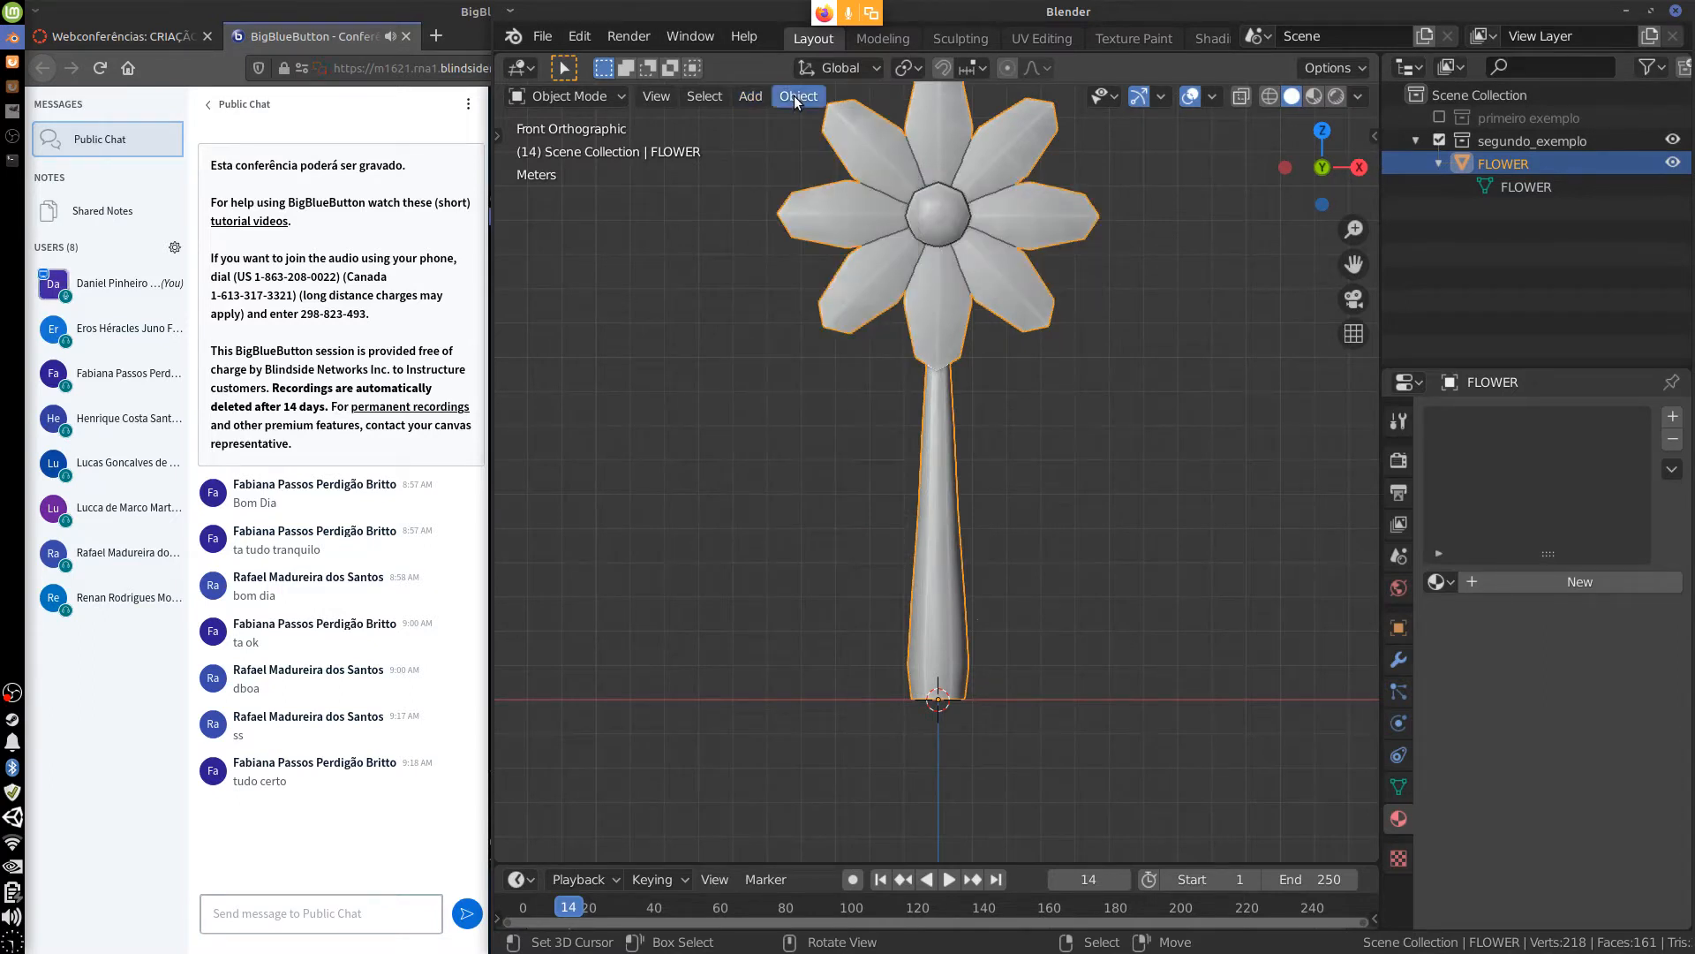
mouse_move(750, 95)
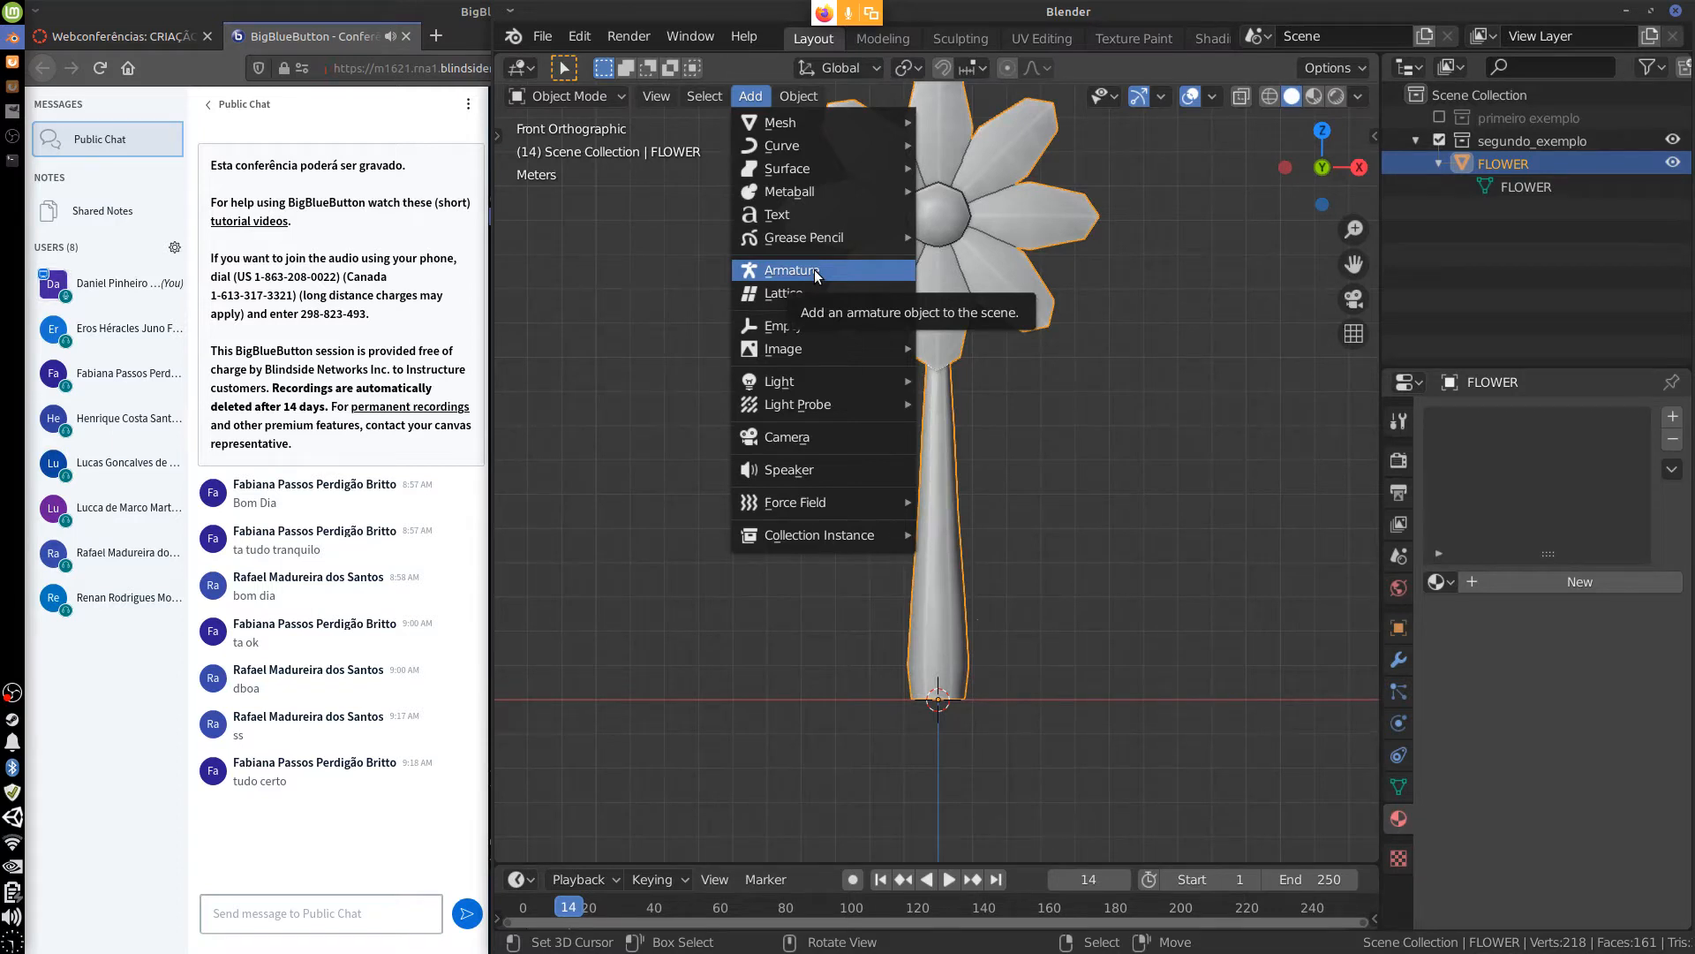
key("Escape")
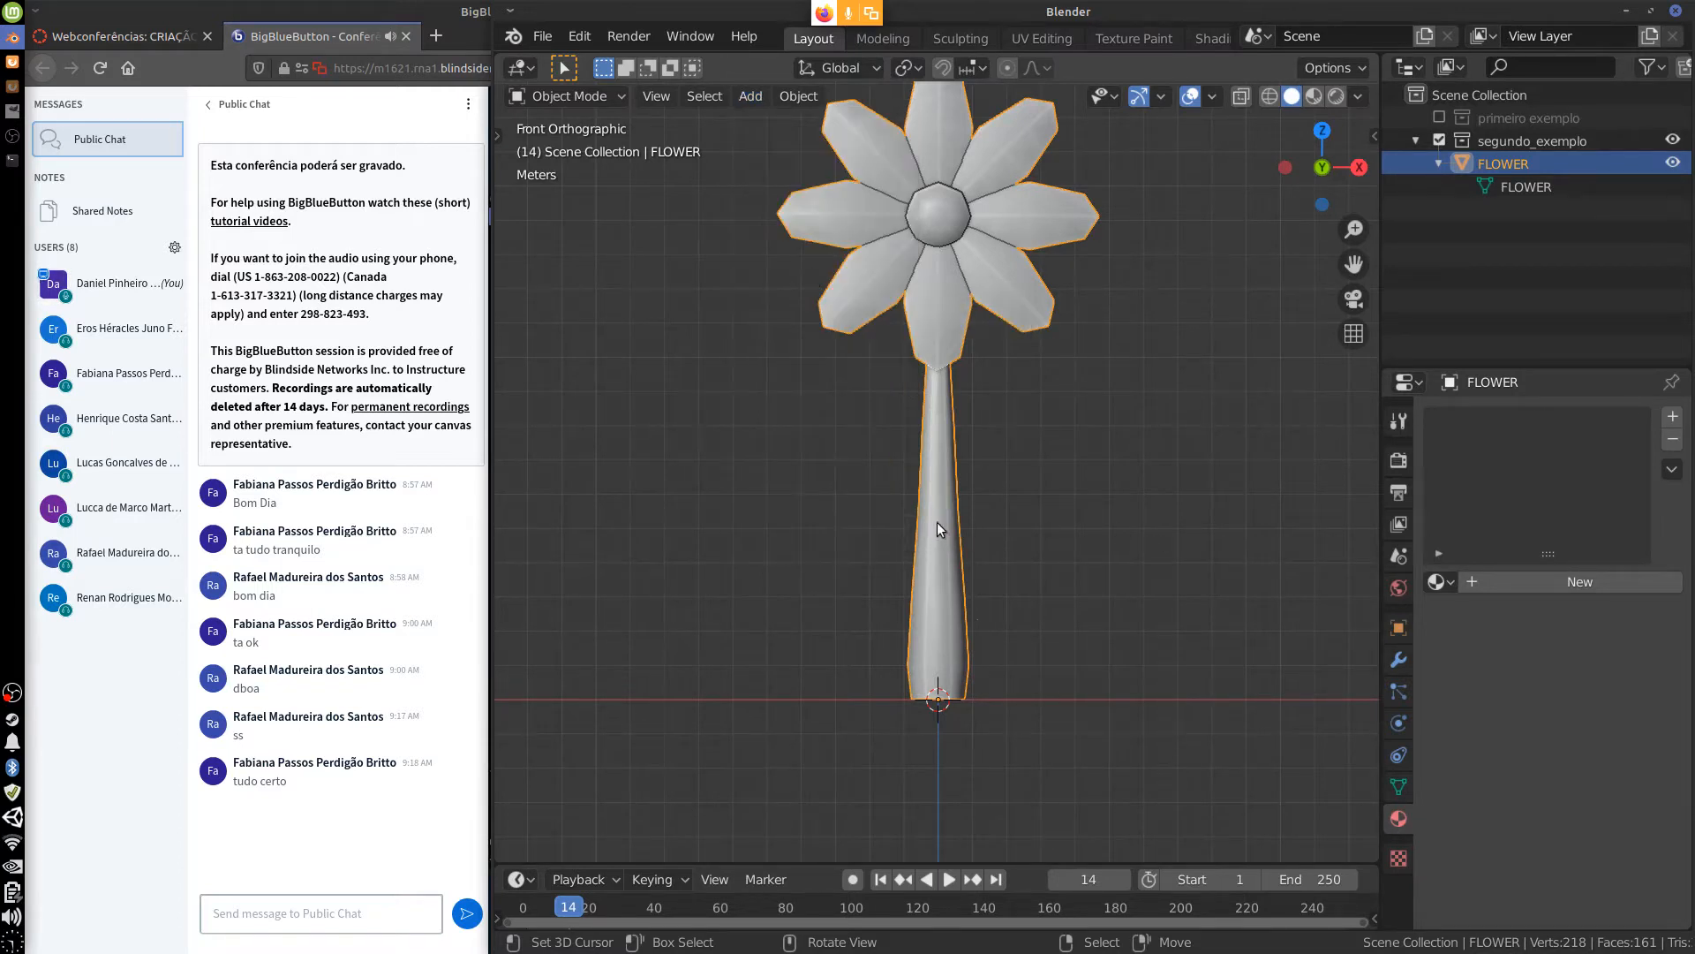
Try placing the 3D cursor beside the stem's base in Edit Mode, and reset it to the world origin before returning to Object Mode.
key("Tab")
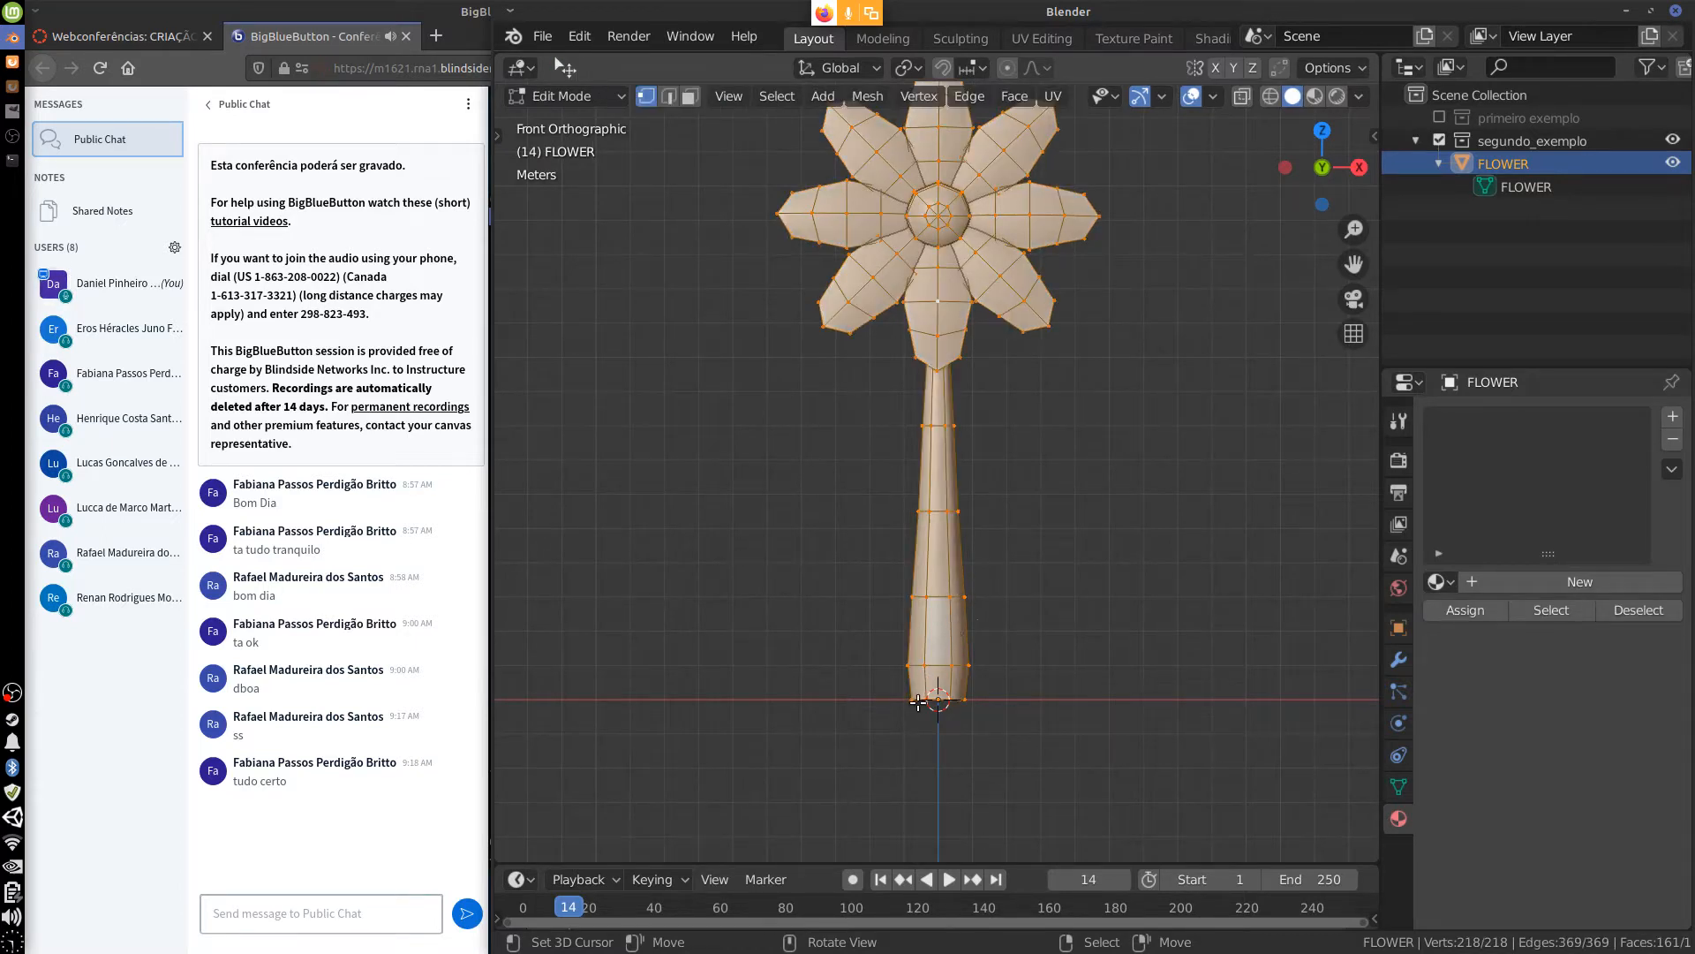
right_click(938, 677, "shift")
left_click_drag(945, 683, 1056, 671)
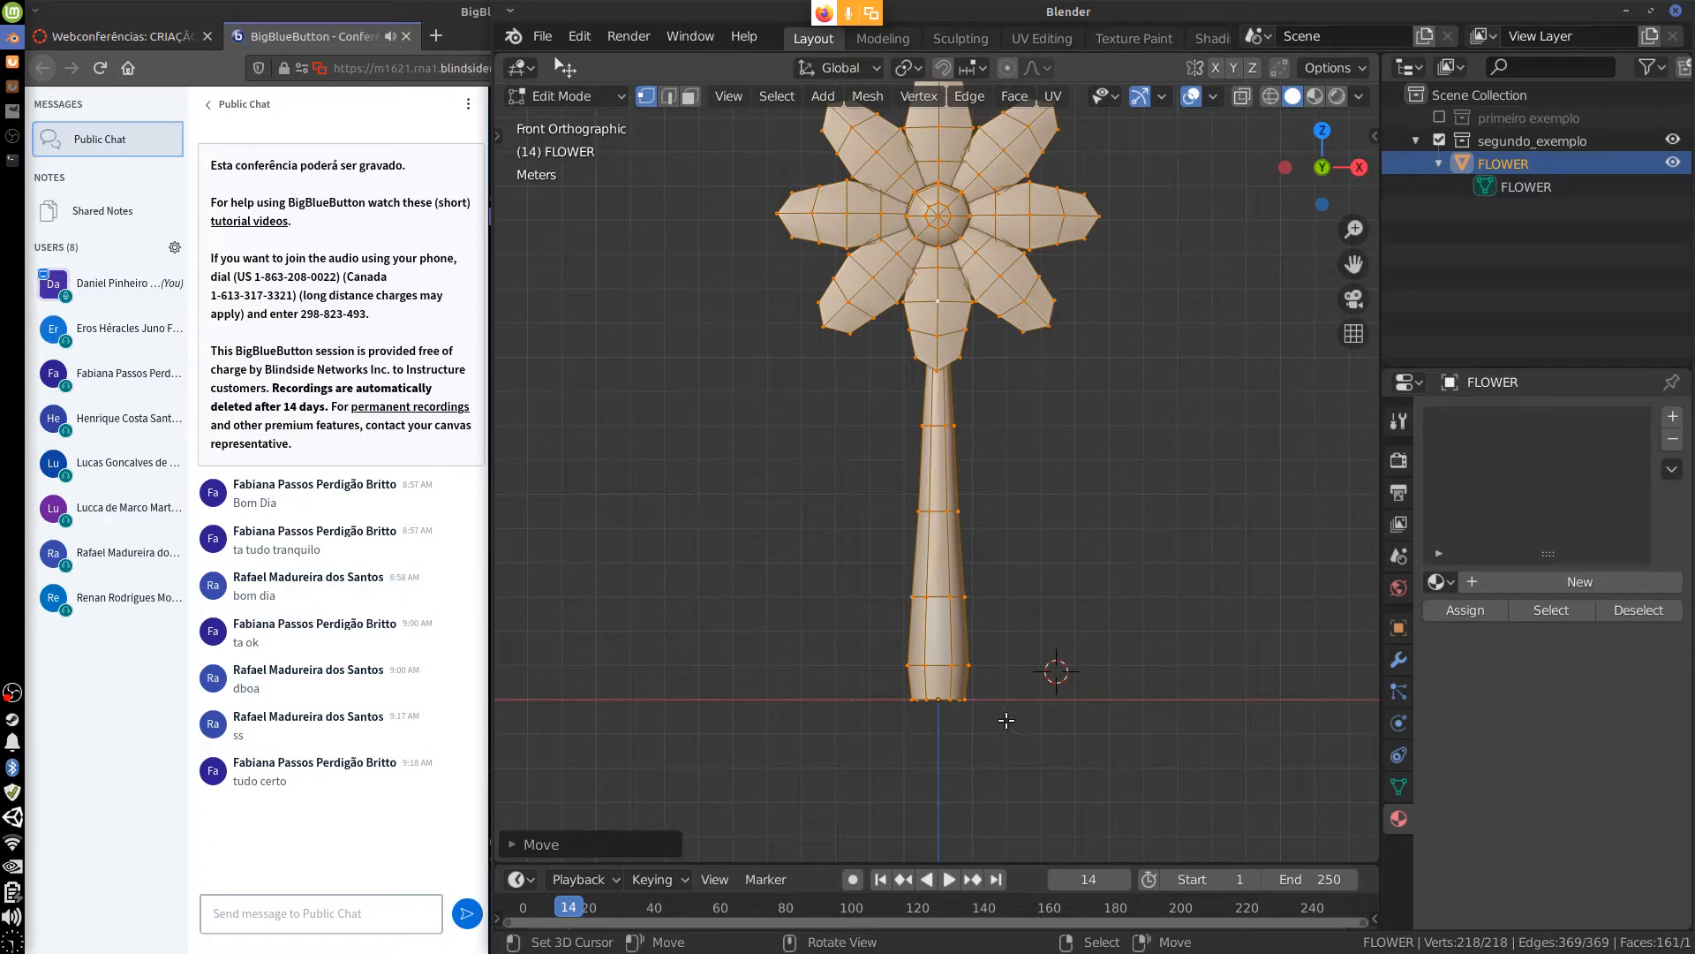
key("shift+c")
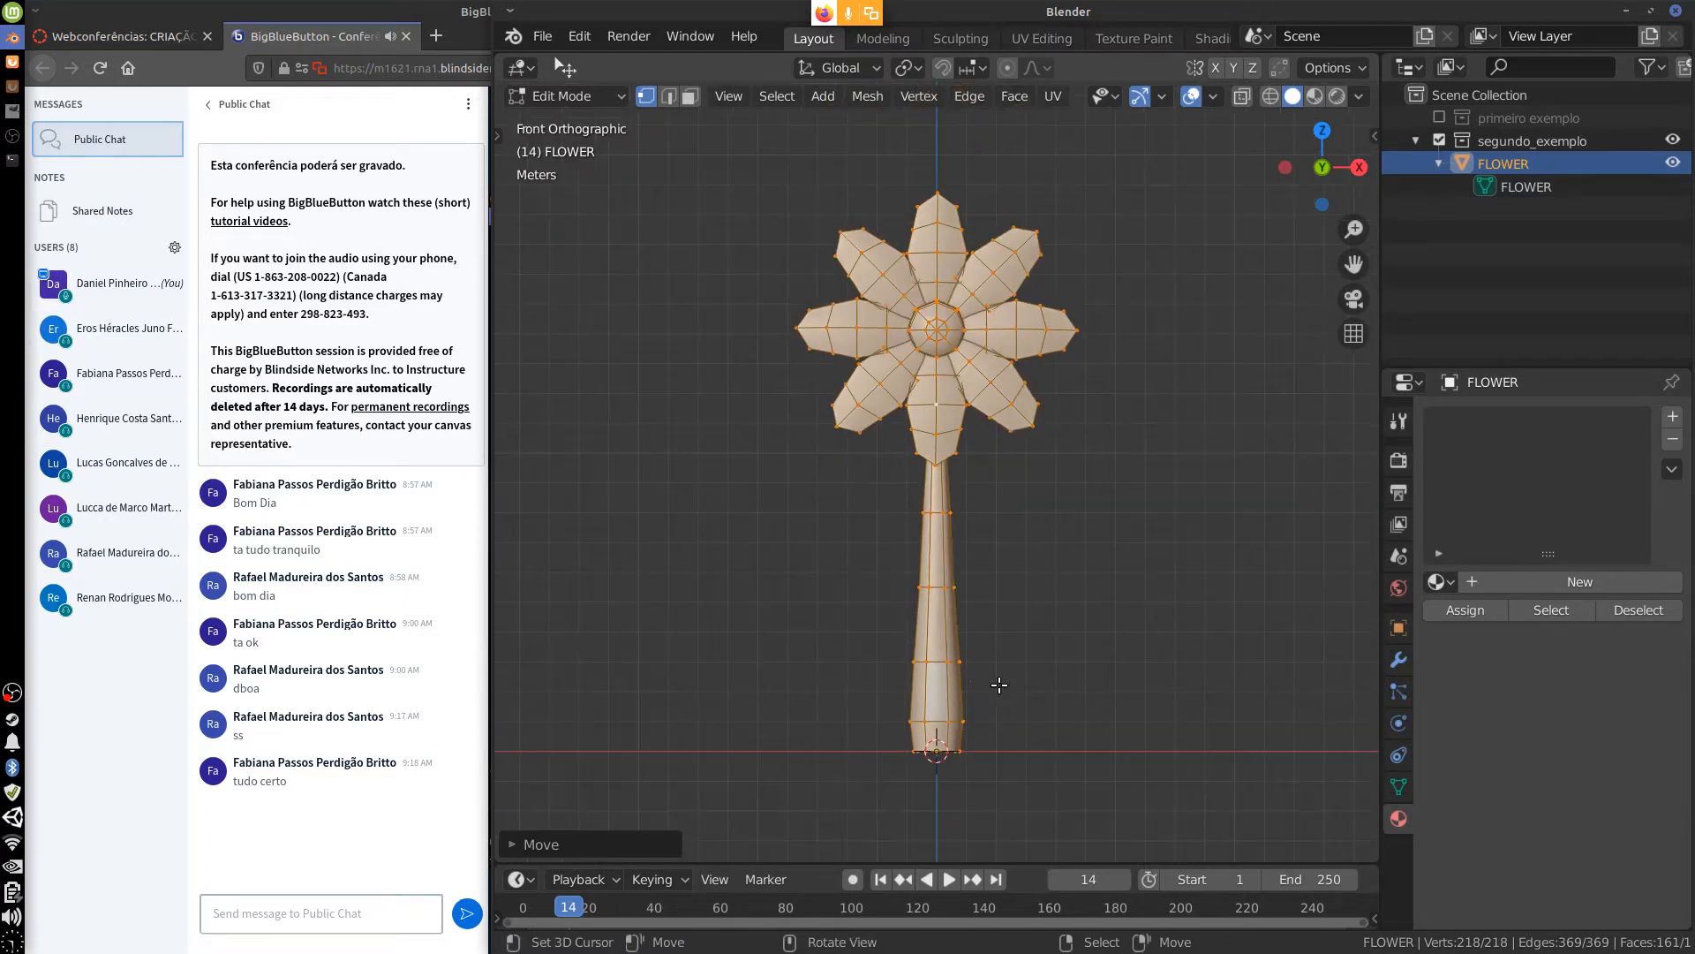
left_click(606, 95)
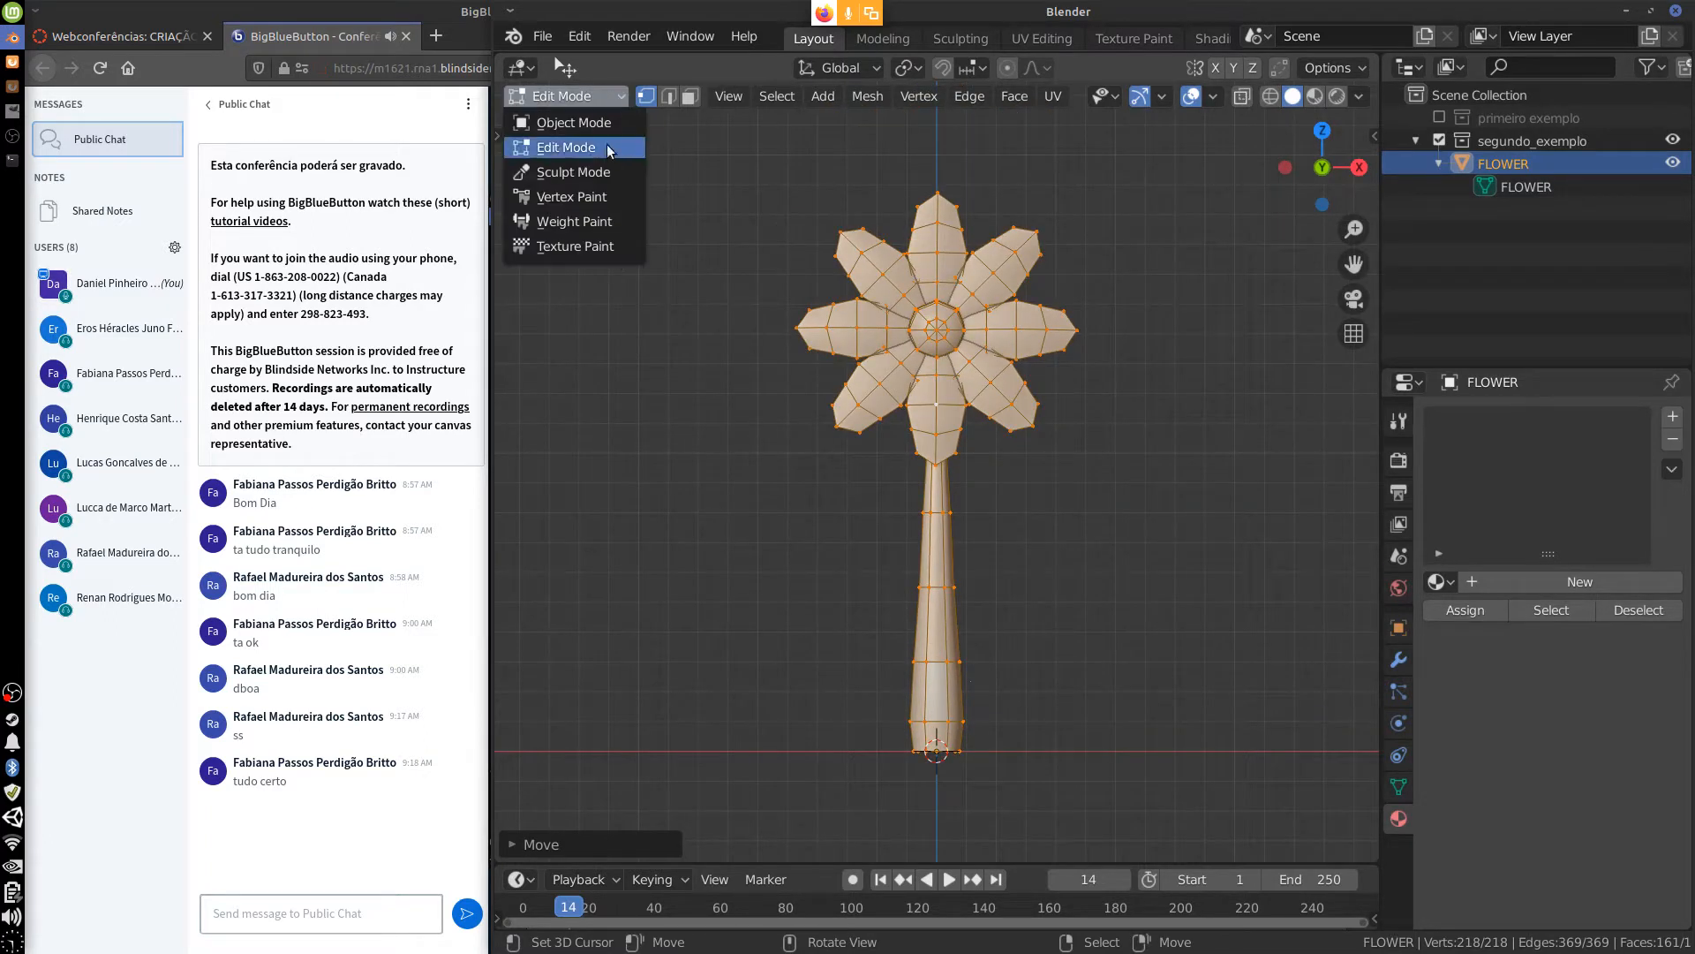
left_click(603, 123)
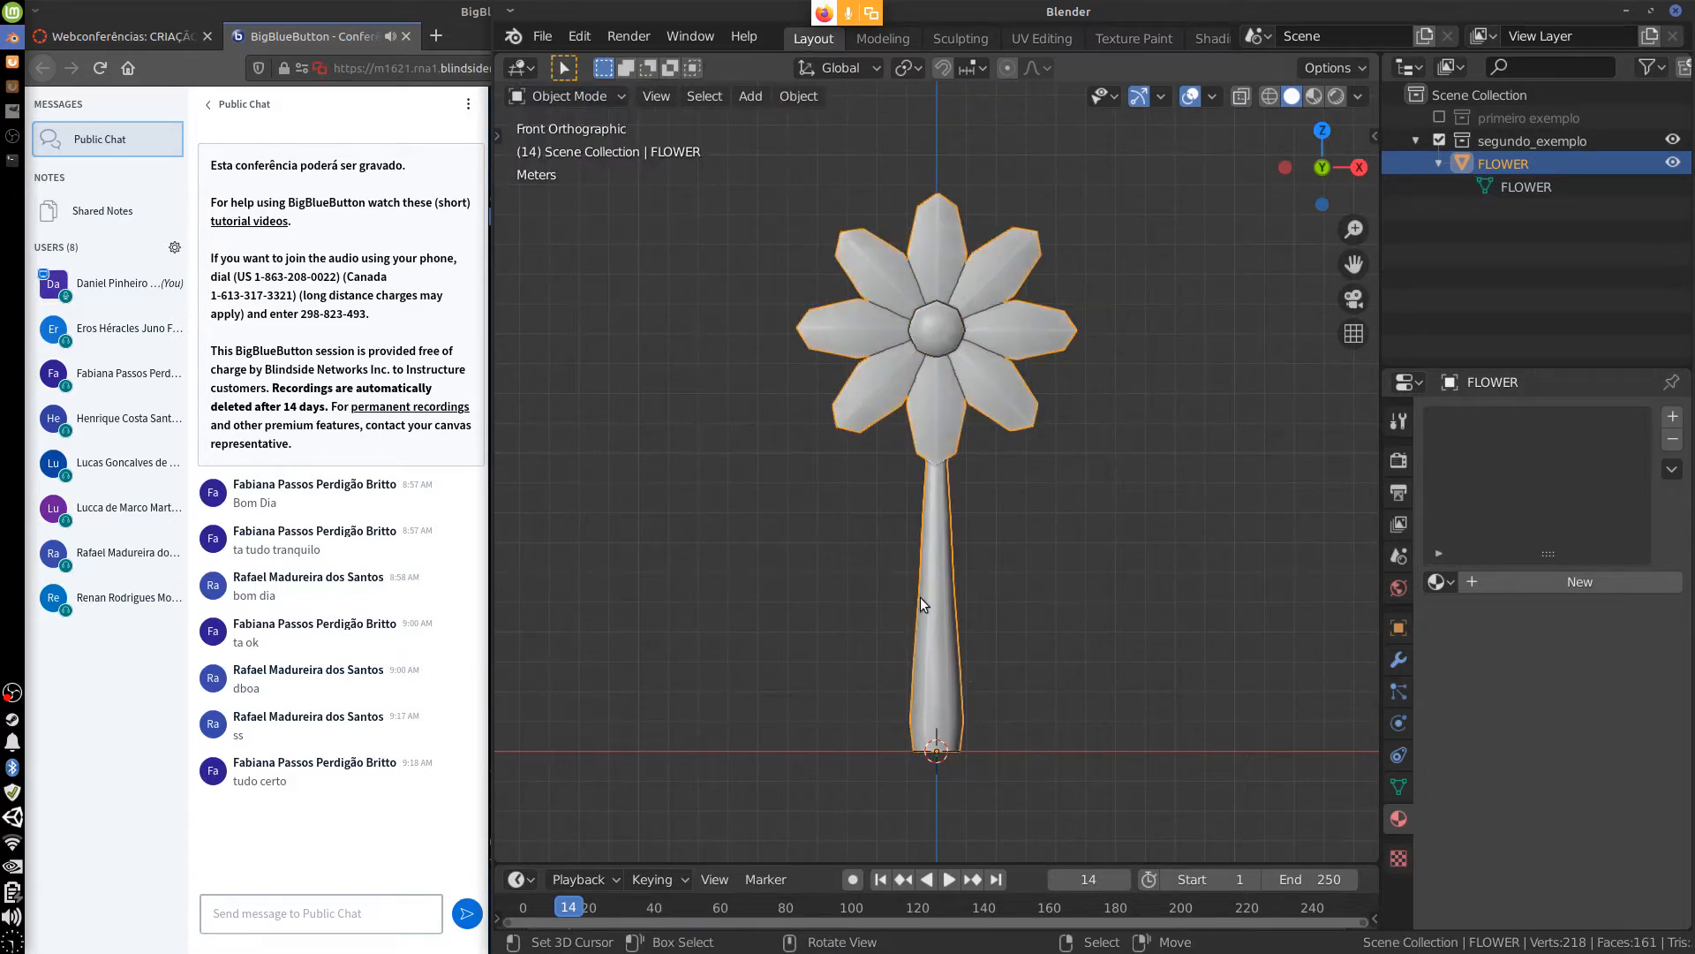
Annotate a chain of three bones over the flower, running from the stem's base up to the flower's centre.
mouse_move(934, 747)
left_mouse_down()
mouse_move(908, 732)
mouse_move(941, 600)
mouse_move(956, 698)
mouse_move(966, 667)
mouse_move(939, 604)
left_mouse_up()
mouse_move(923, 589)
left_mouse_down()
mouse_move(943, 476)
mouse_move(921, 565)
mouse_move(954, 530)
mouse_move(944, 448)
mouse_move(920, 411)
left_mouse_up()
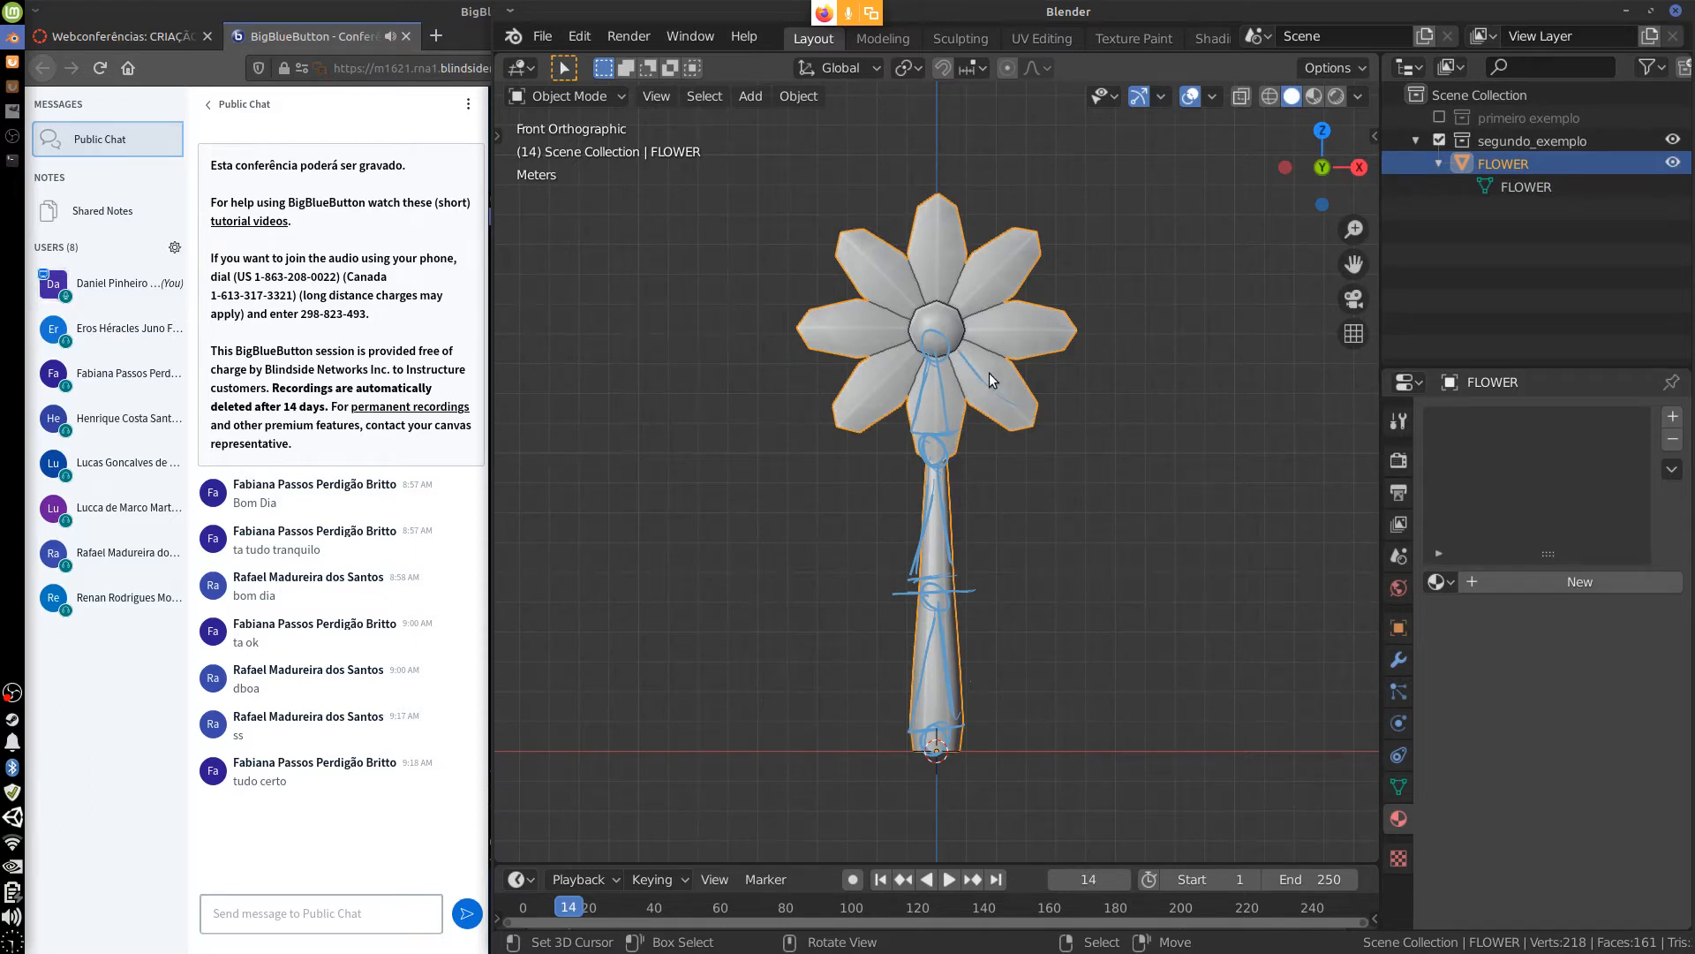
Annotate example bones over two side petals and a small sketch beside the flower, and erase these annotations.
left_click_drag(957, 375, 1009, 407)
left_click_drag(977, 340, 1019, 408)
mouse_move(964, 315)
left_mouse_down()
mouse_move(1012, 317)
mouse_move(1012, 346)
mouse_move(1016, 331)
left_mouse_up()
mouse_move(973, 343)
left_mouse_down()
mouse_move(1017, 321)
mouse_move(1081, 329)
left_mouse_up()
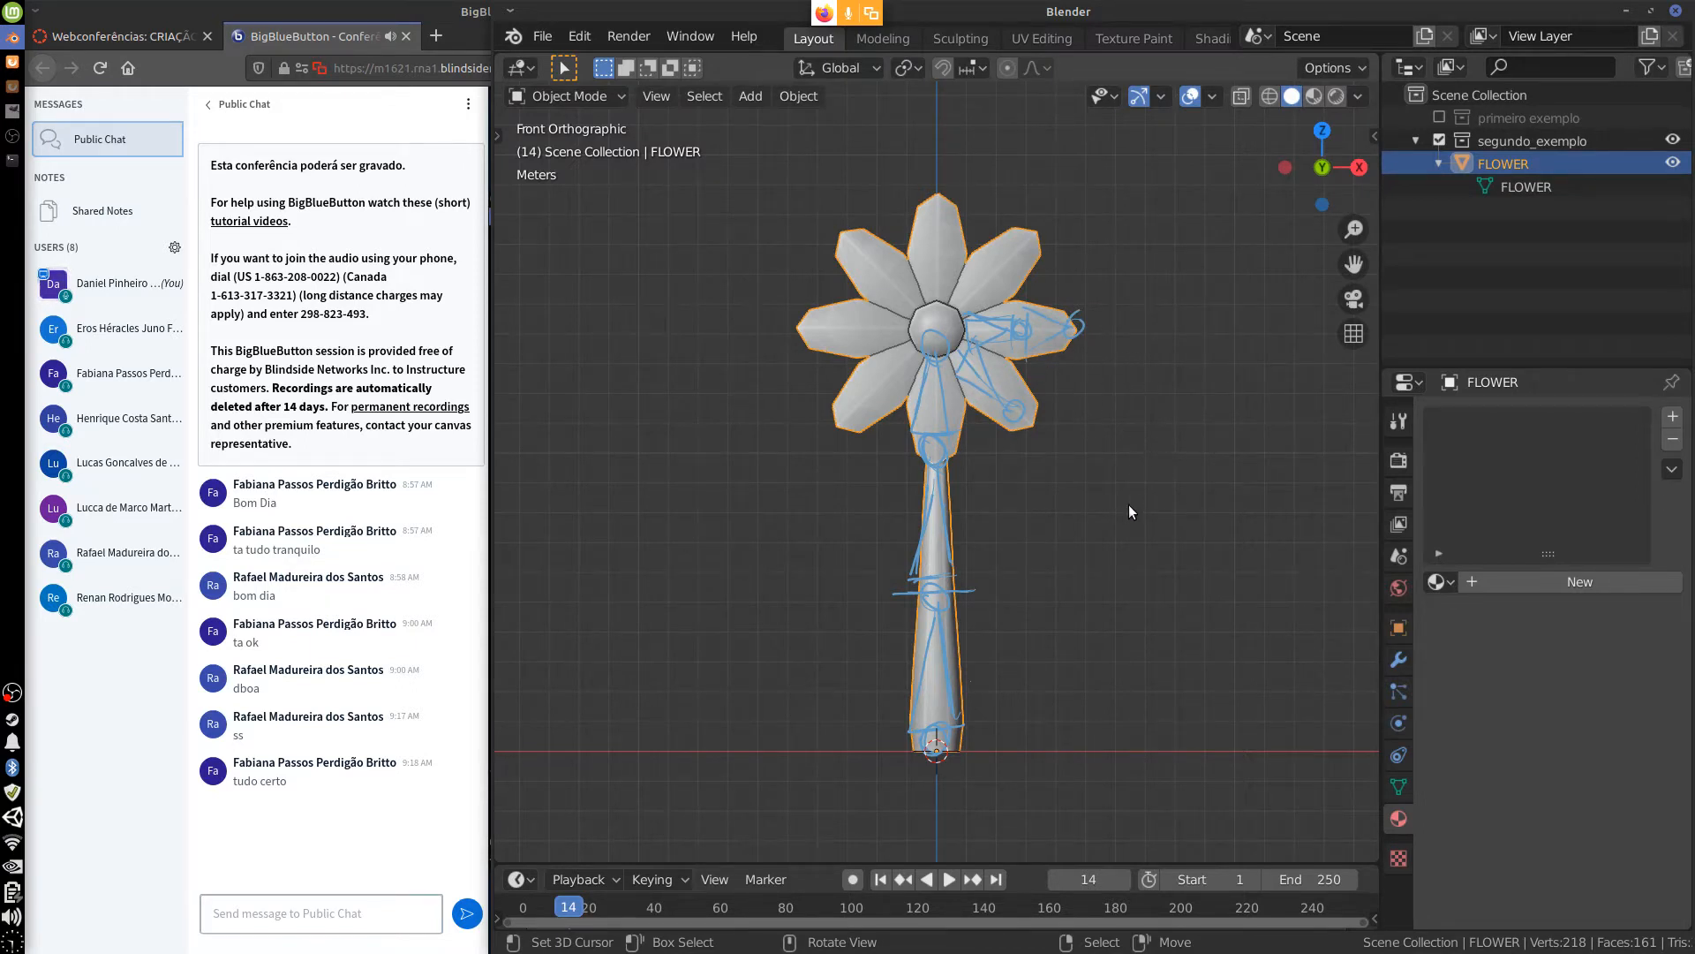
left_click_drag(1133, 477, 1171, 408)
left_click_drag(1134, 504, 1182, 519)
mouse_move(1187, 421)
left_mouse_down()
mouse_move(1147, 495)
mouse_move(1192, 582)
mouse_move(1157, 494)
mouse_move(1109, 469)
left_mouse_up()
mouse_move(1024, 410)
right_mouse_down()
mouse_move(984, 372)
mouse_move(1012, 315)
mouse_move(1049, 351)
mouse_move(1082, 317)
mouse_move(1047, 312)
right_mouse_up()
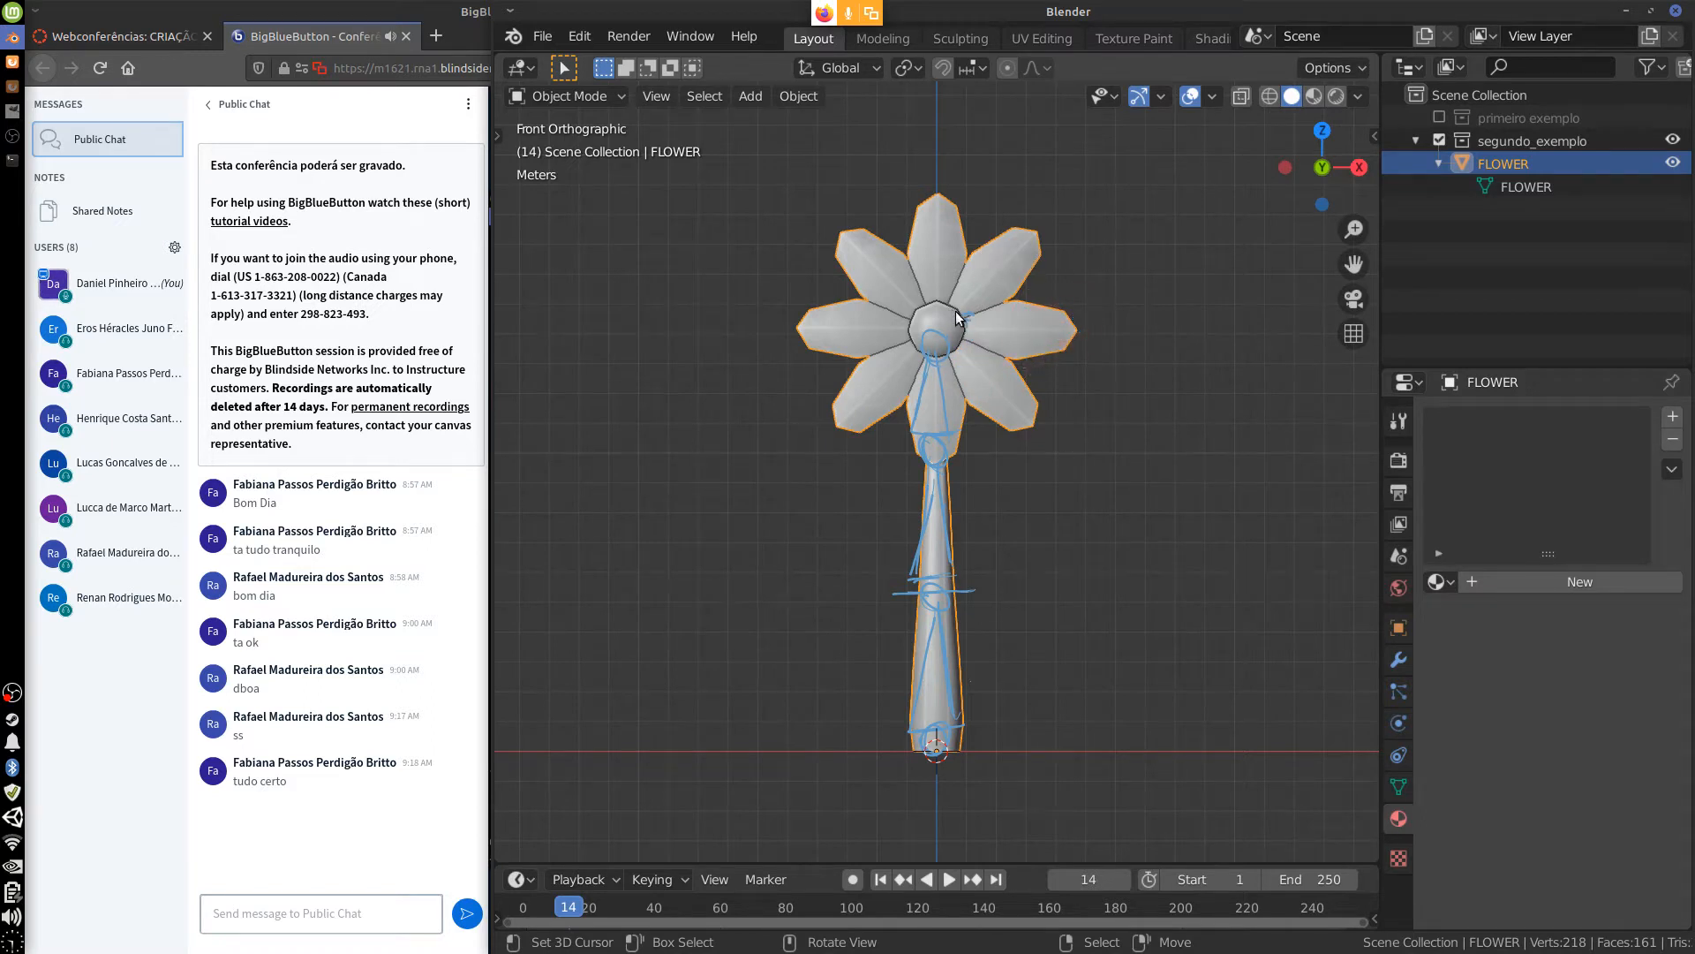
Annotate a bone from the flower's centre up the top petal and circle the whole flower head.
mouse_move(917, 329)
left_mouse_down()
mouse_move(955, 328)
mouse_move(935, 219)
mouse_move(956, 320)
left_mouse_up()
mouse_move(834, 273)
left_mouse_down()
mouse_move(882, 430)
mouse_move(1044, 380)
mouse_move(821, 265)
mouse_move(850, 423)
mouse_move(891, 187)
mouse_move(985, 437)
left_mouse_up()
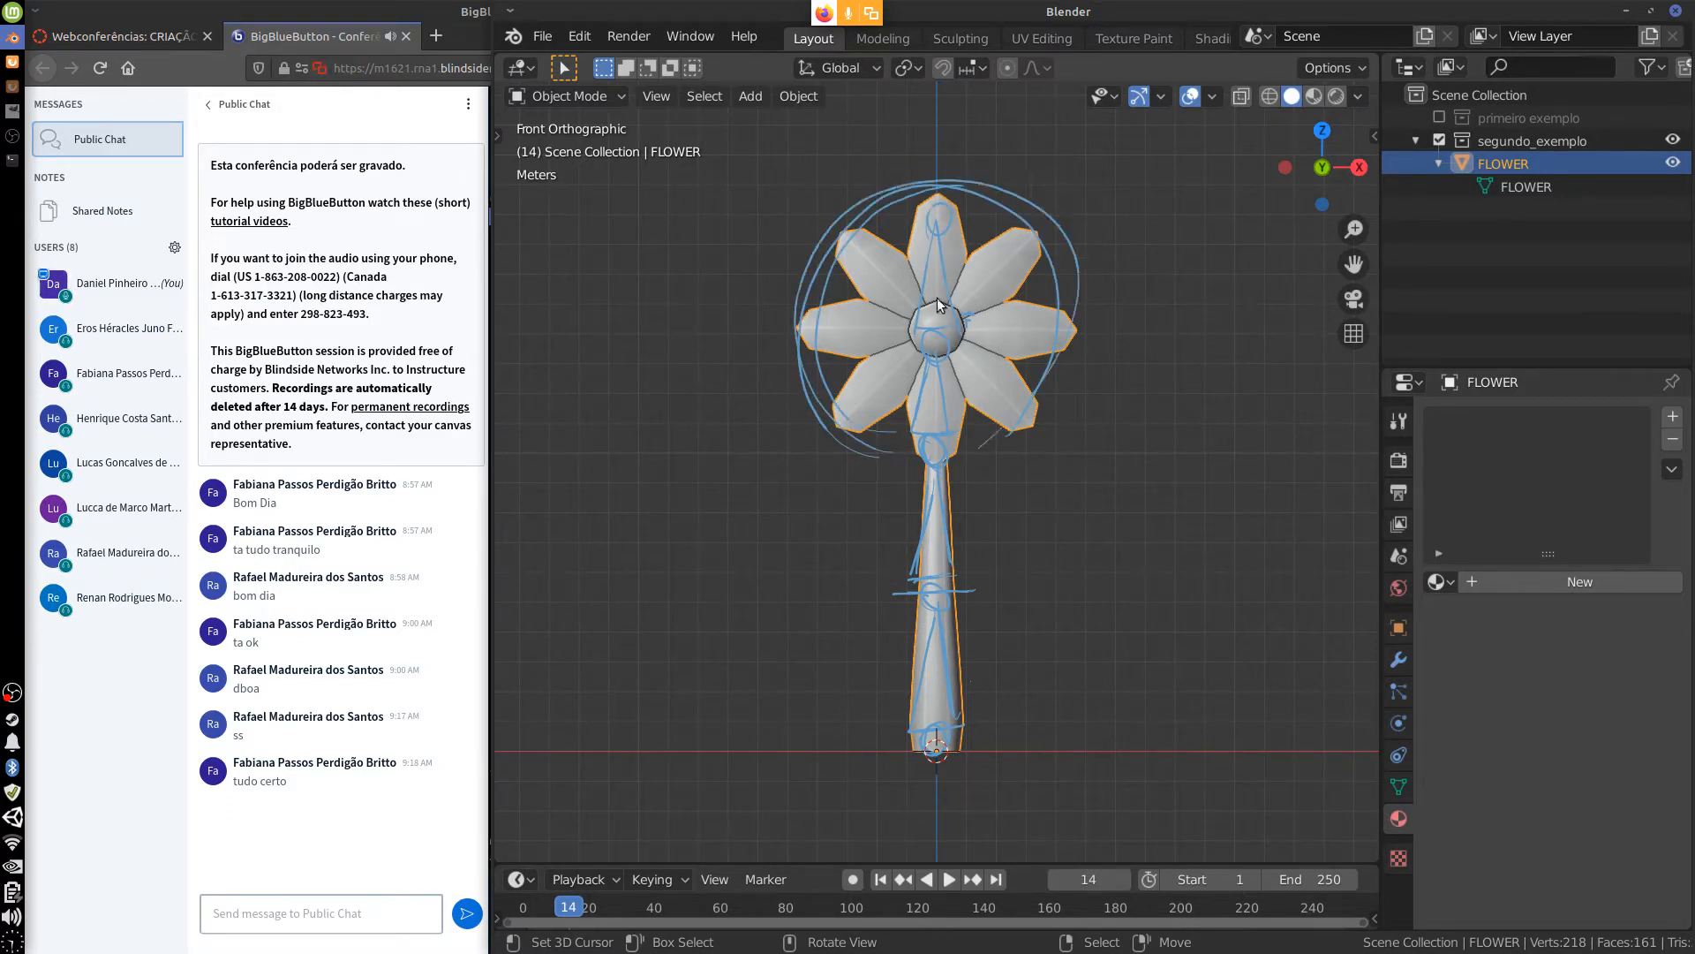
left_click_drag(936, 318, 942, 322)
mouse_move(916, 309)
left_mouse_down()
mouse_move(919, 277)
mouse_move(954, 302)
left_mouse_up()
mouse_move(1002, 186)
left_mouse_down()
mouse_move(813, 275)
mouse_move(848, 445)
left_mouse_up()
Annotate outlines around the stem's two sections to mark each bone's area, and erase all the bone annotations.
mouse_move(977, 746)
left_mouse_down()
mouse_move(976, 588)
mouse_move(1005, 585)
left_mouse_up()
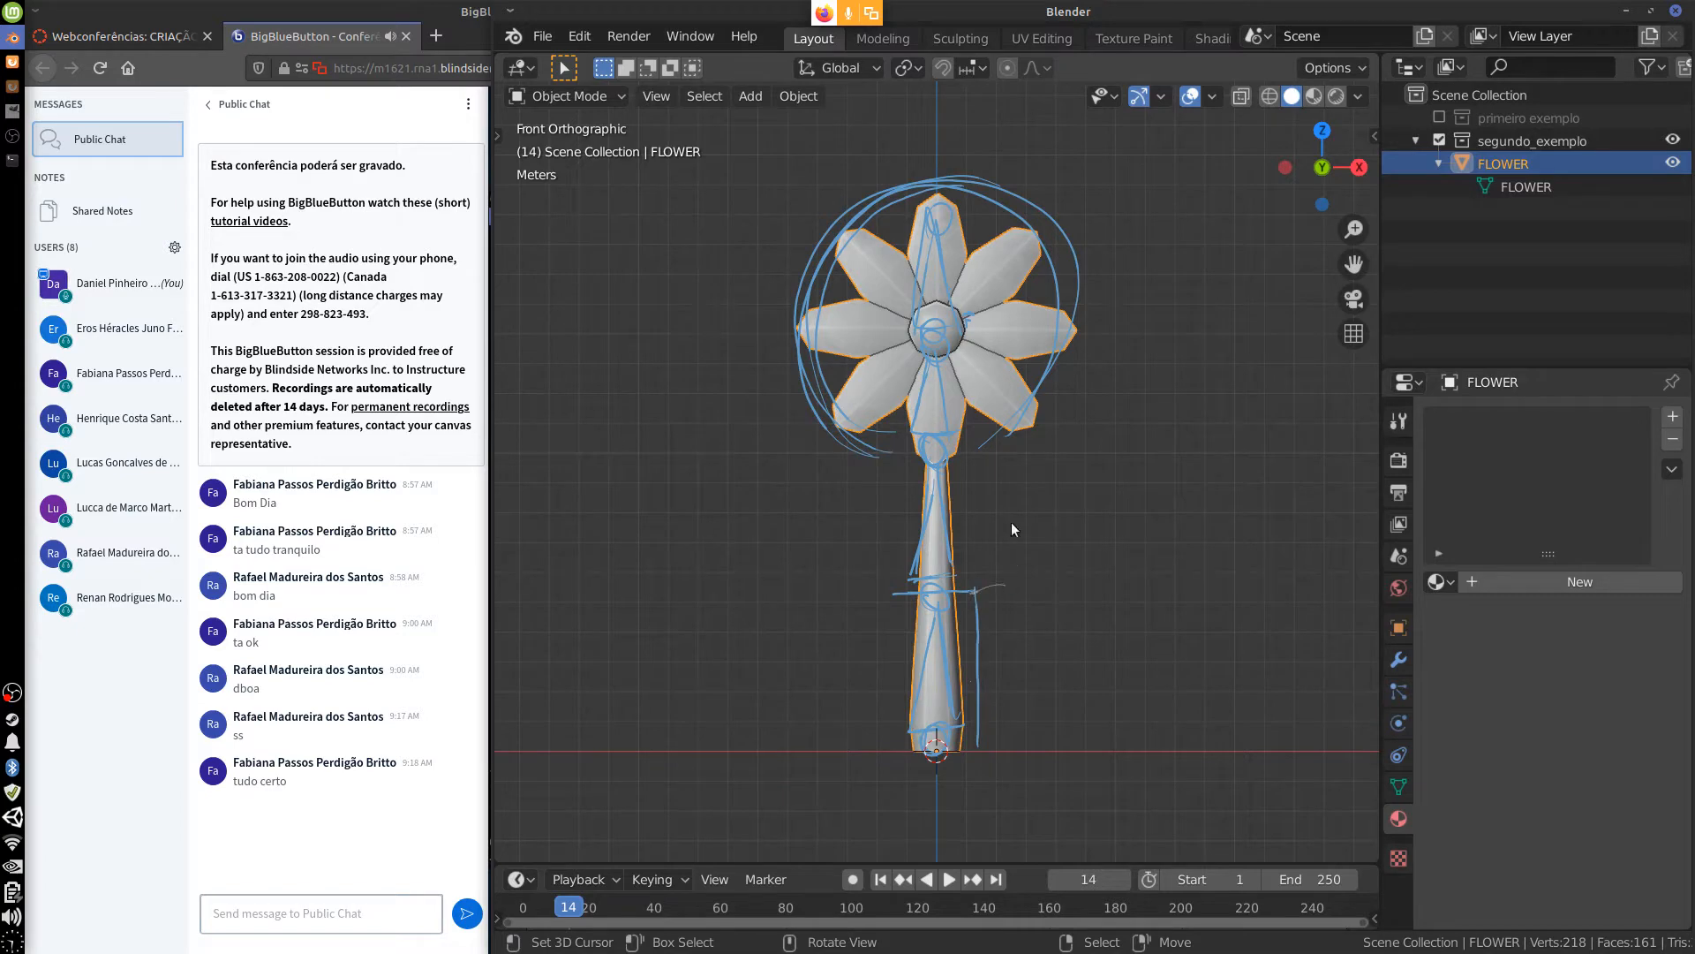
key("KP_3")
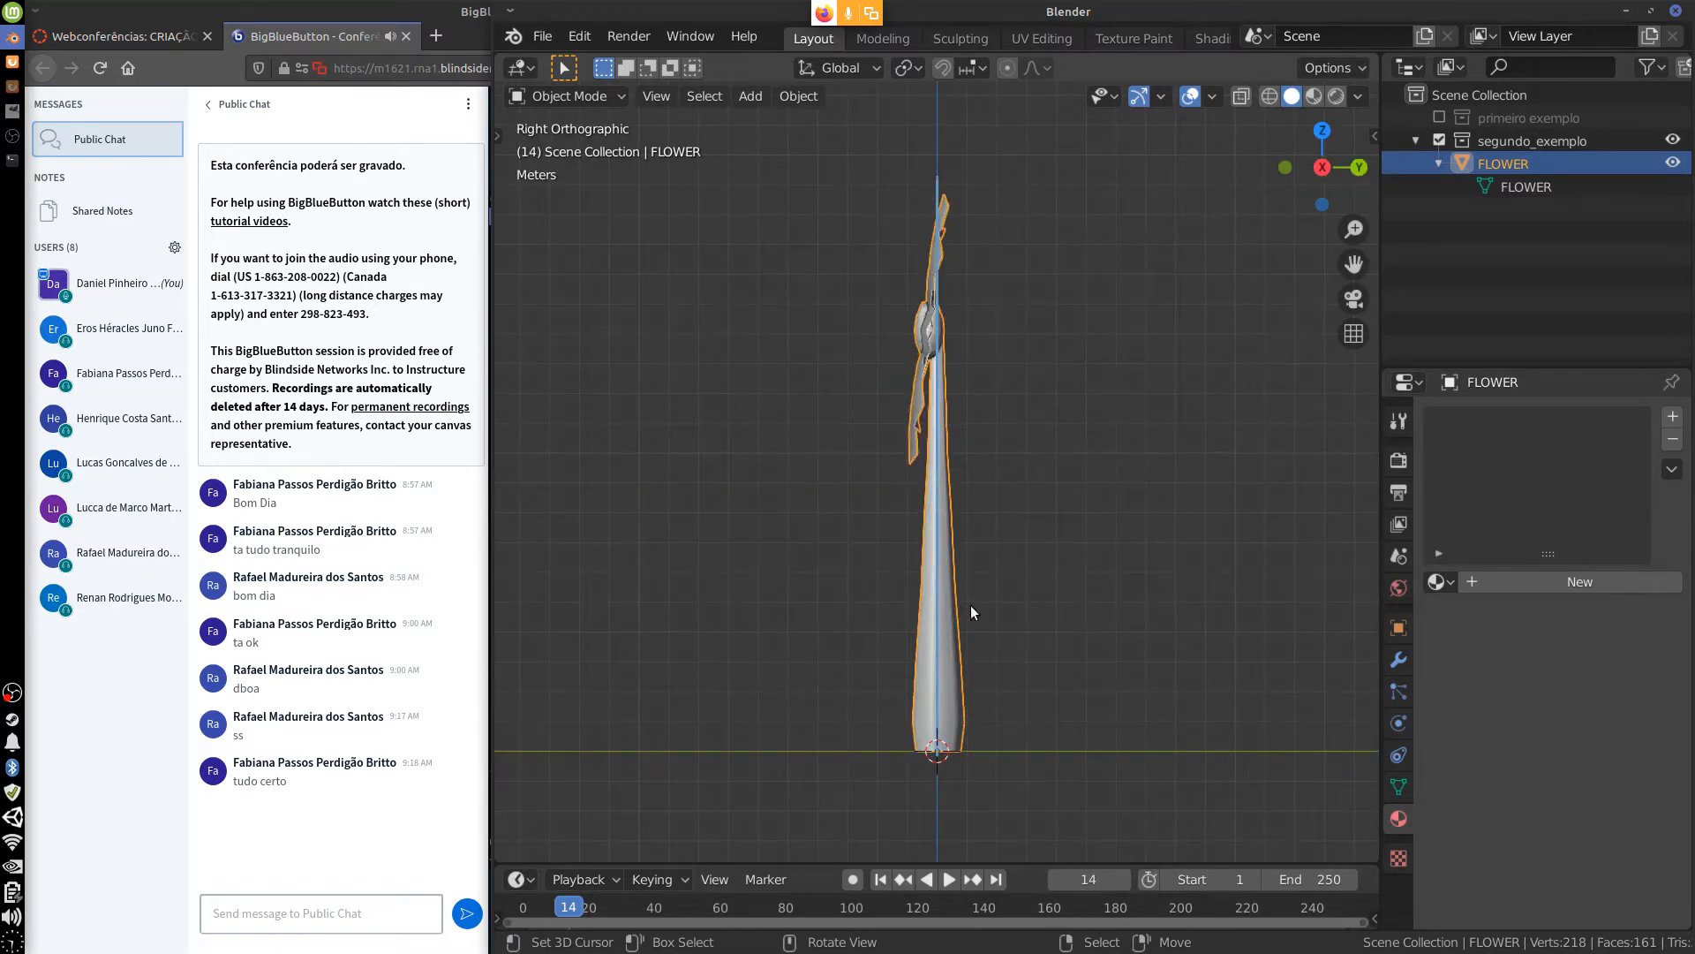
key("KP_1")
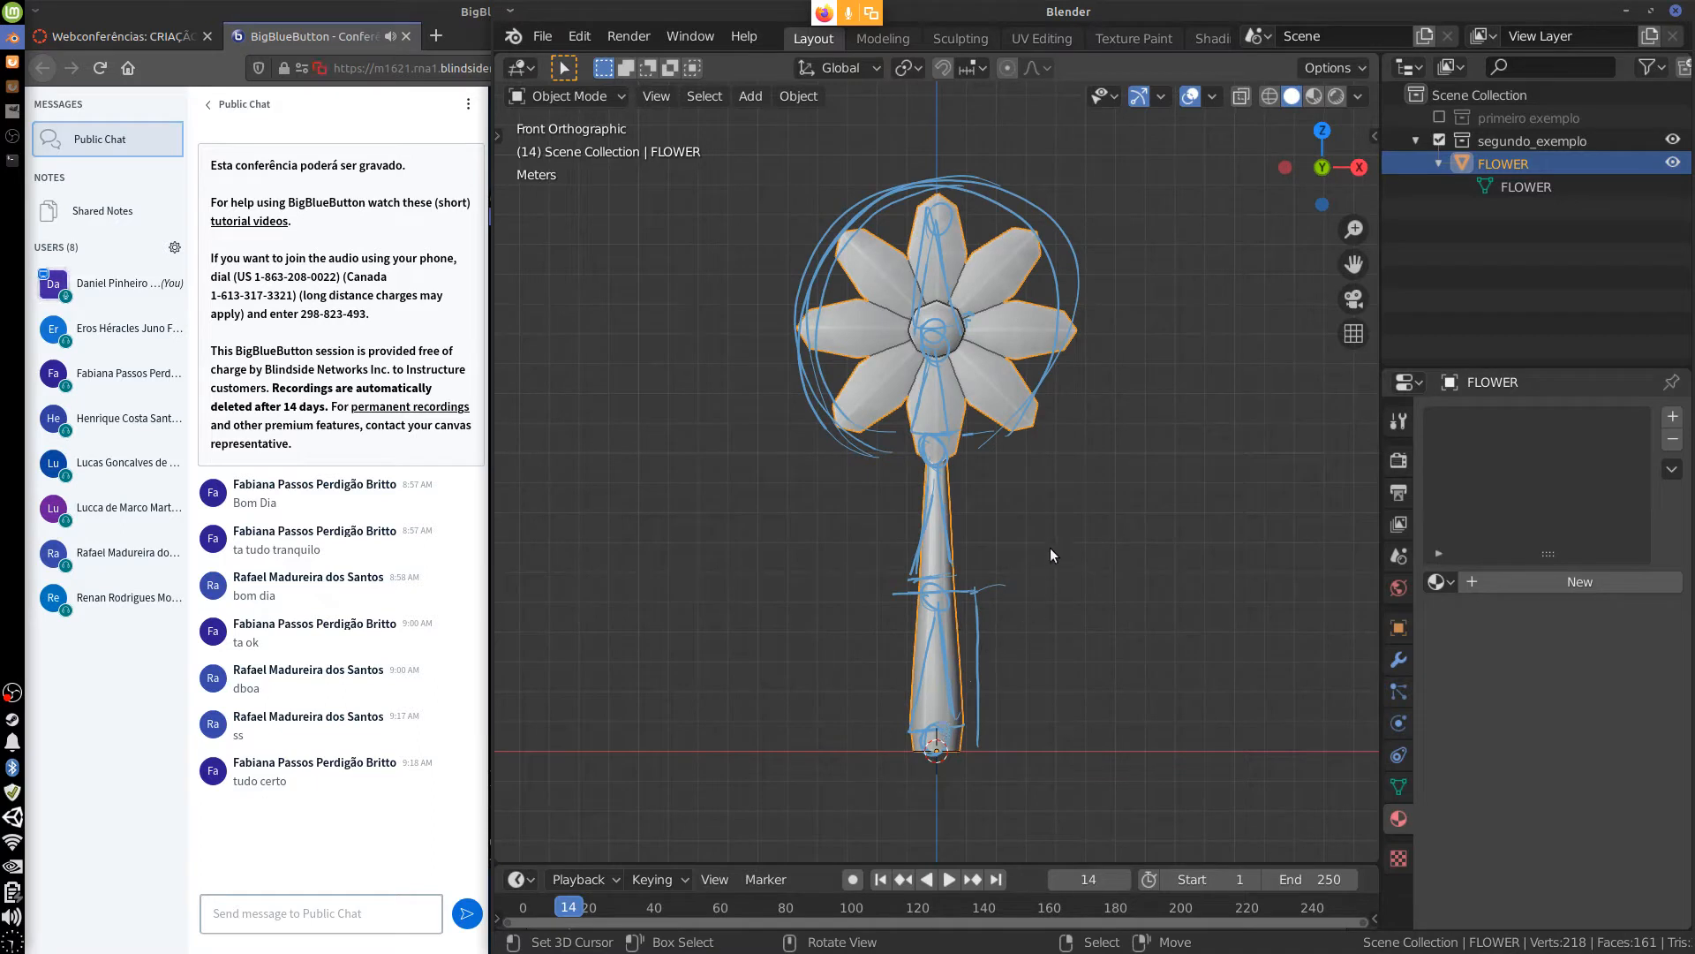
mouse_move(916, 597)
left_mouse_down()
mouse_move(882, 598)
mouse_move(909, 739)
left_mouse_up()
left_click_drag(898, 603, 888, 748)
left_click_drag(881, 582, 994, 577)
mouse_move(891, 445)
left_mouse_down()
mouse_move(901, 592)
mouse_move(998, 440)
mouse_move(977, 593)
mouse_move(1012, 443)
left_mouse_up()
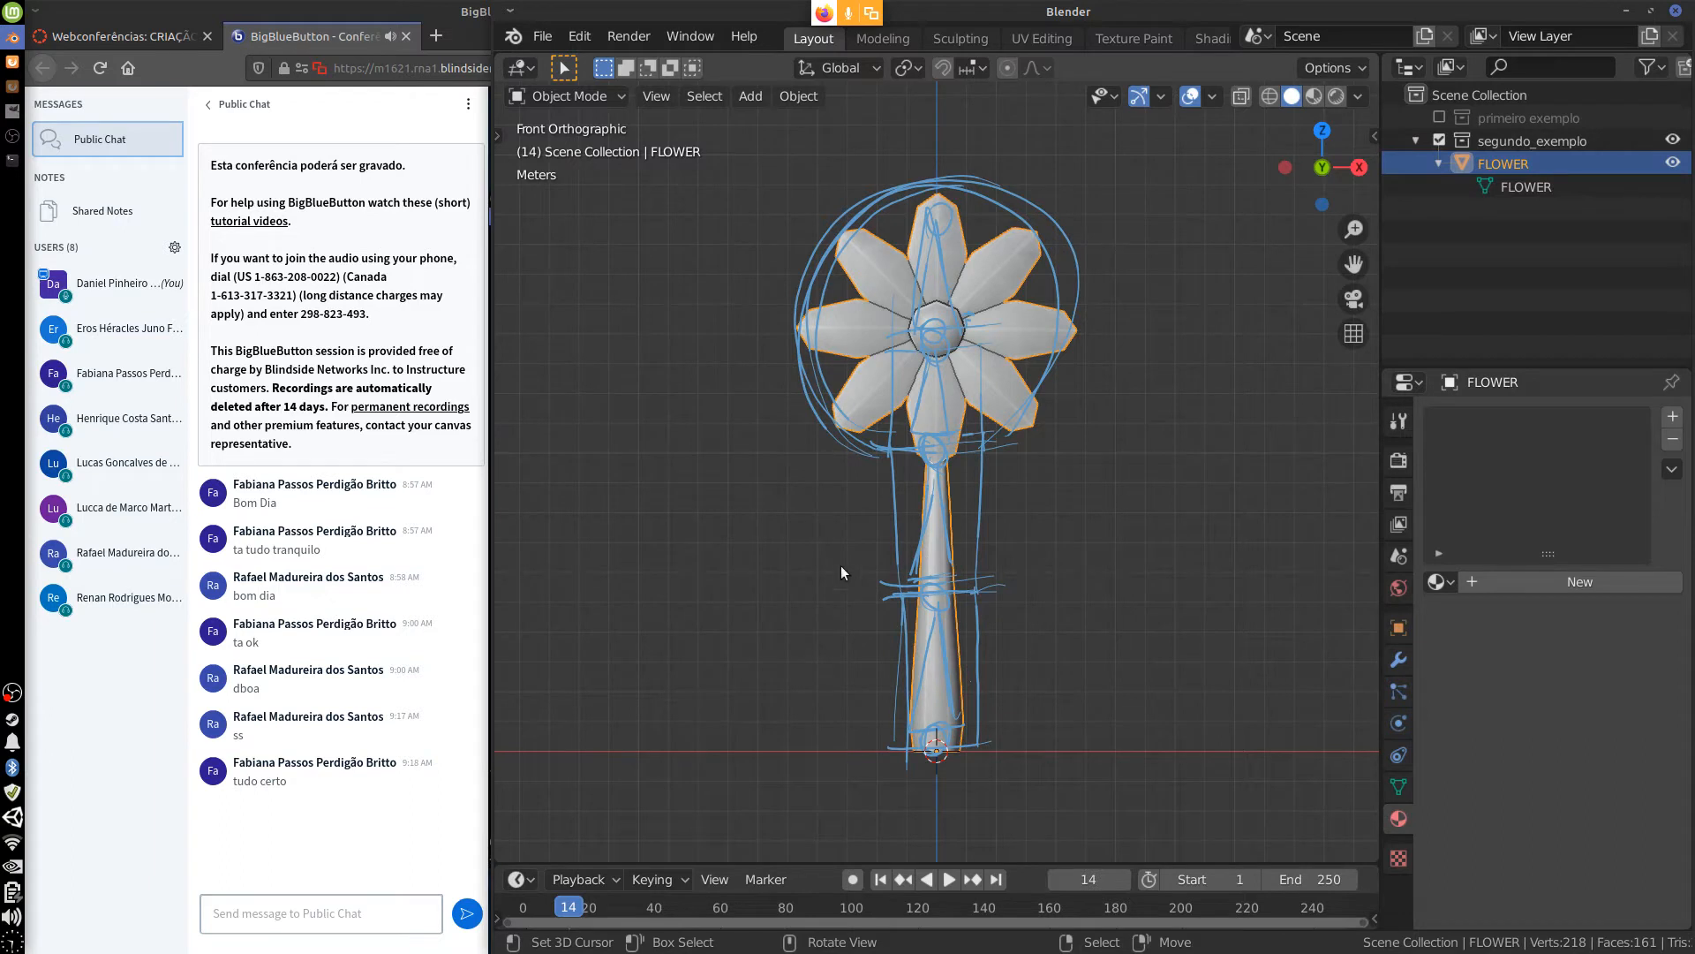
mouse_move(986, 631)
left_mouse_down()
mouse_move(919, 768)
mouse_move(901, 560)
mouse_move(935, 750)
mouse_move(924, 504)
mouse_move(894, 441)
mouse_move(975, 431)
mouse_move(840, 421)
mouse_move(932, 182)
mouse_move(1083, 349)
mouse_move(1041, 389)
mouse_move(1019, 298)
mouse_move(953, 429)
mouse_move(901, 403)
mouse_move(988, 376)
mouse_move(893, 385)
mouse_move(1004, 325)
mouse_move(881, 234)
mouse_move(833, 473)
mouse_move(900, 761)
mouse_move(890, 749)
left_mouse_up()
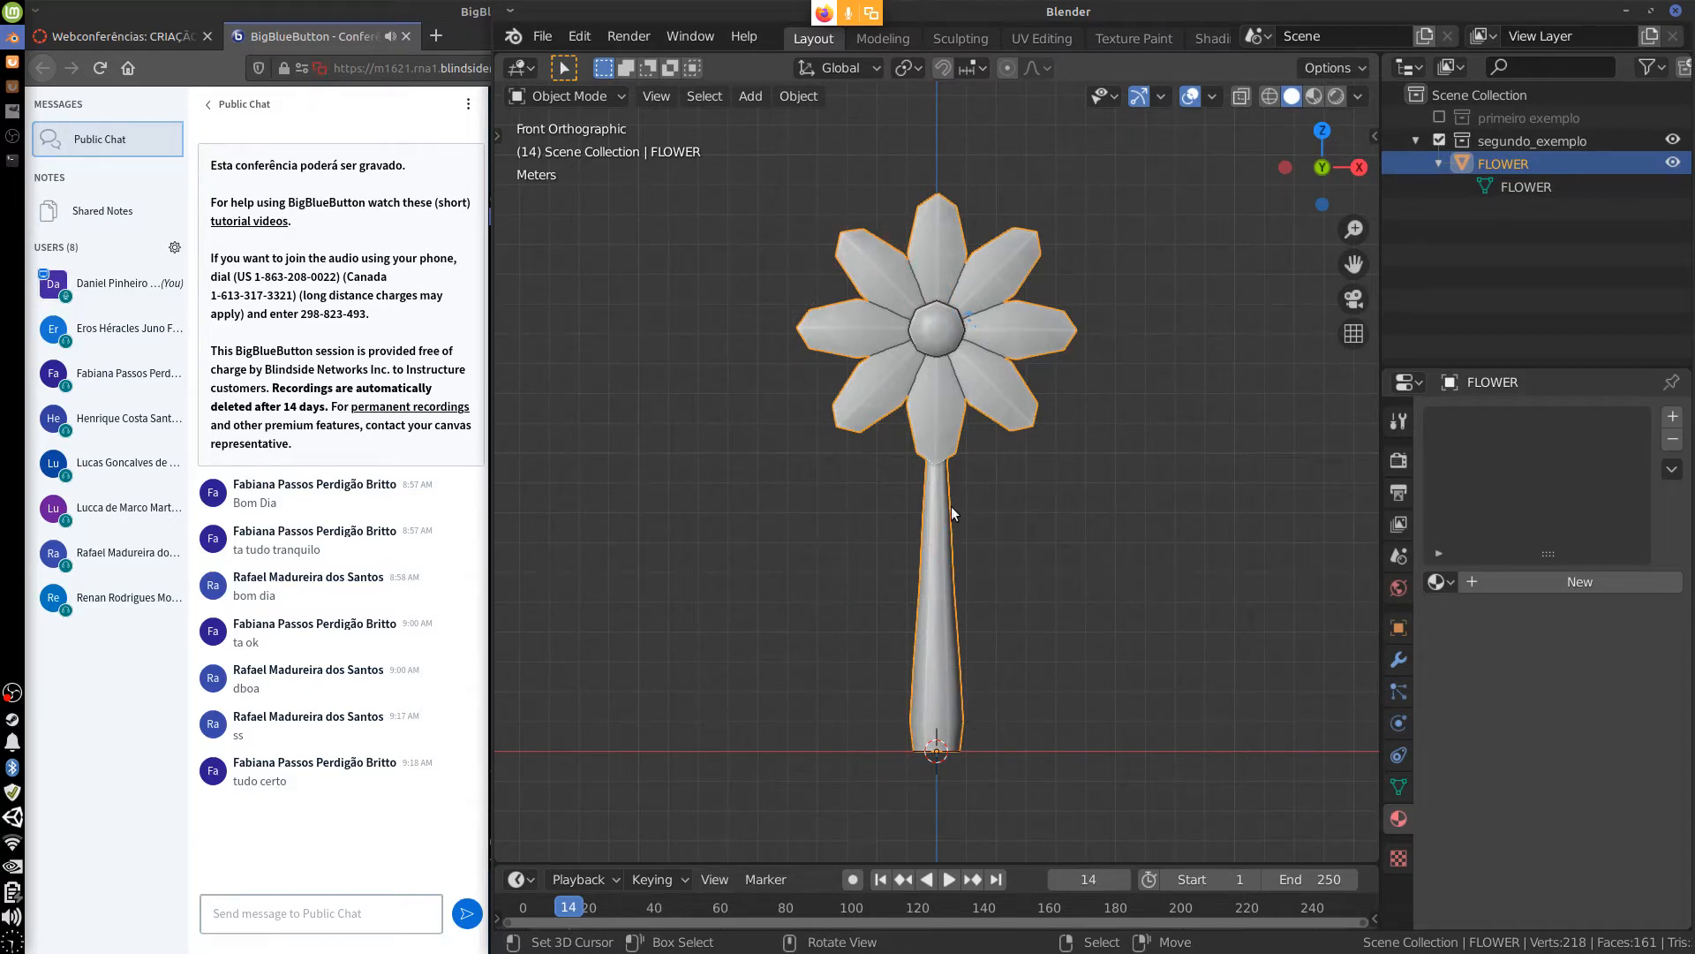
Add an armature at the 3D cursor and examine its bone inside the stem's base from below.
left_click(759, 97)
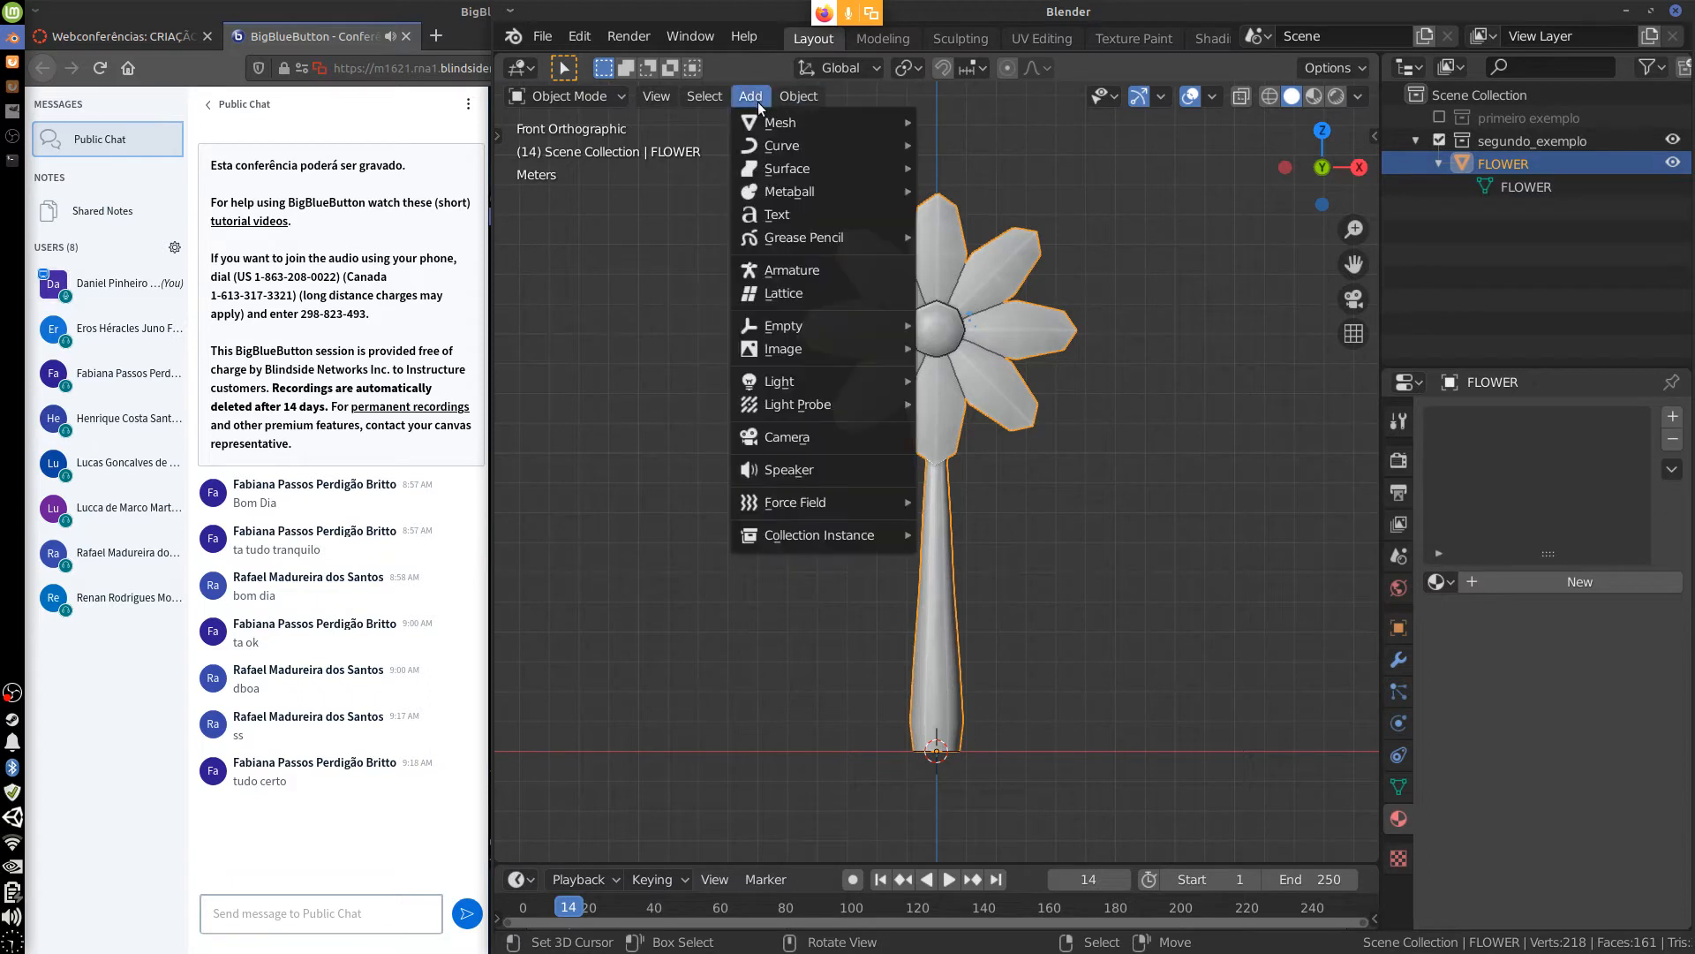
left_click(823, 274)
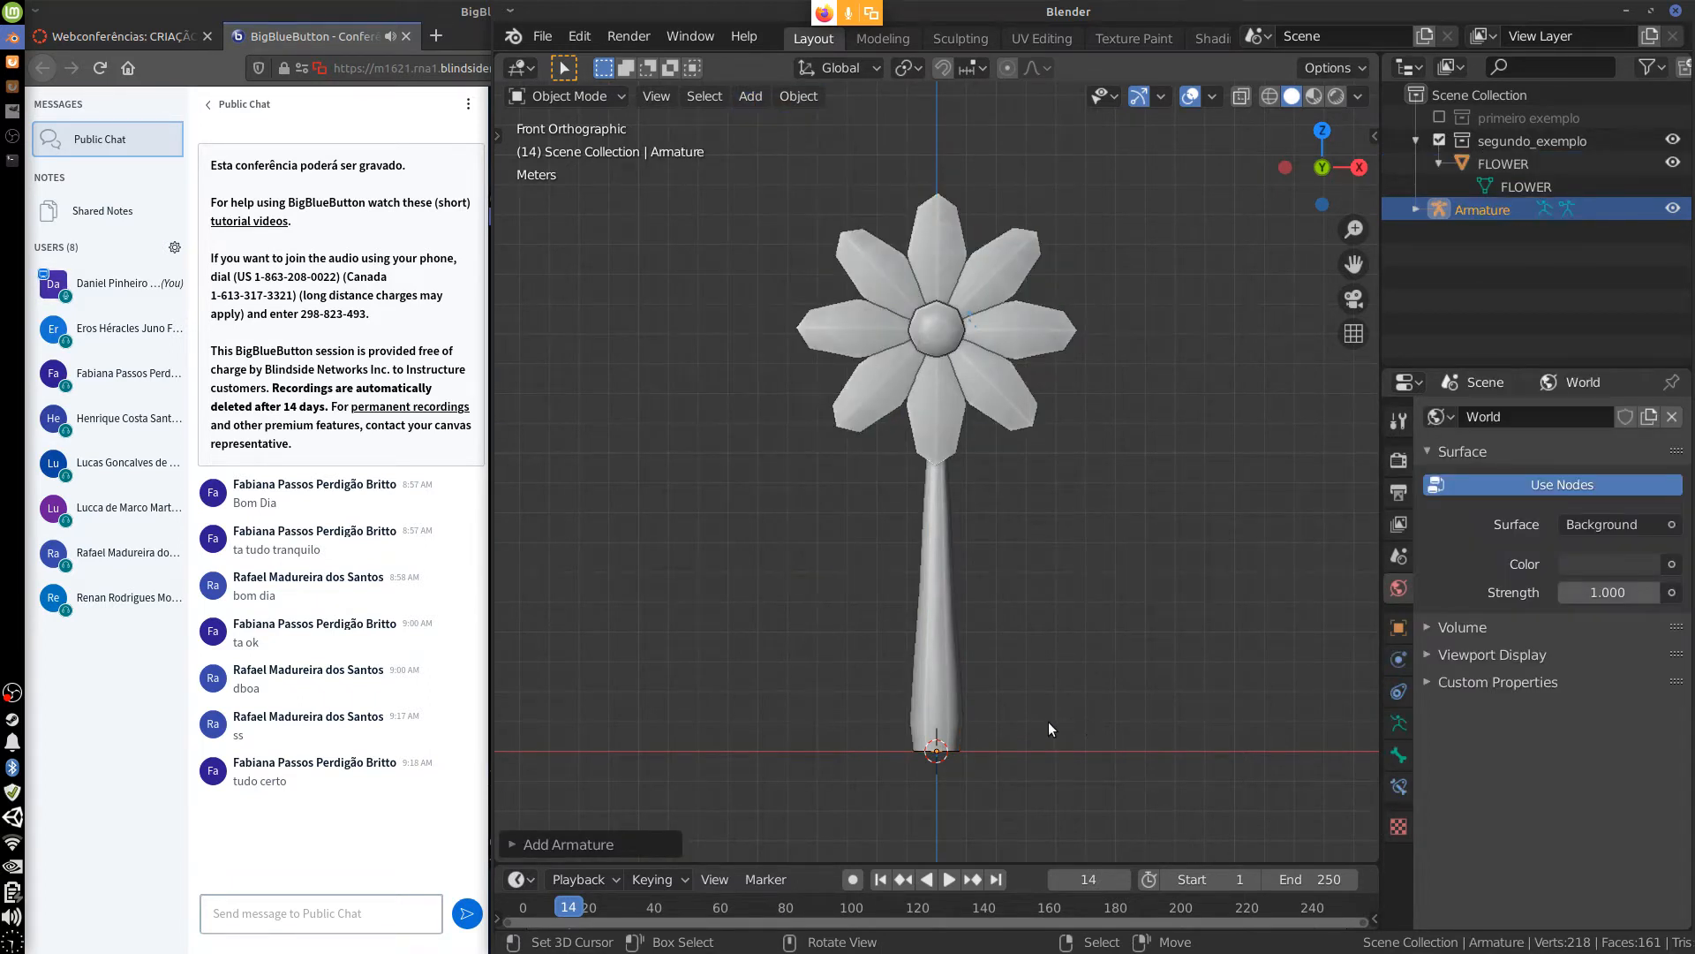
middle_click_drag(1097, 703, 1018, 549)
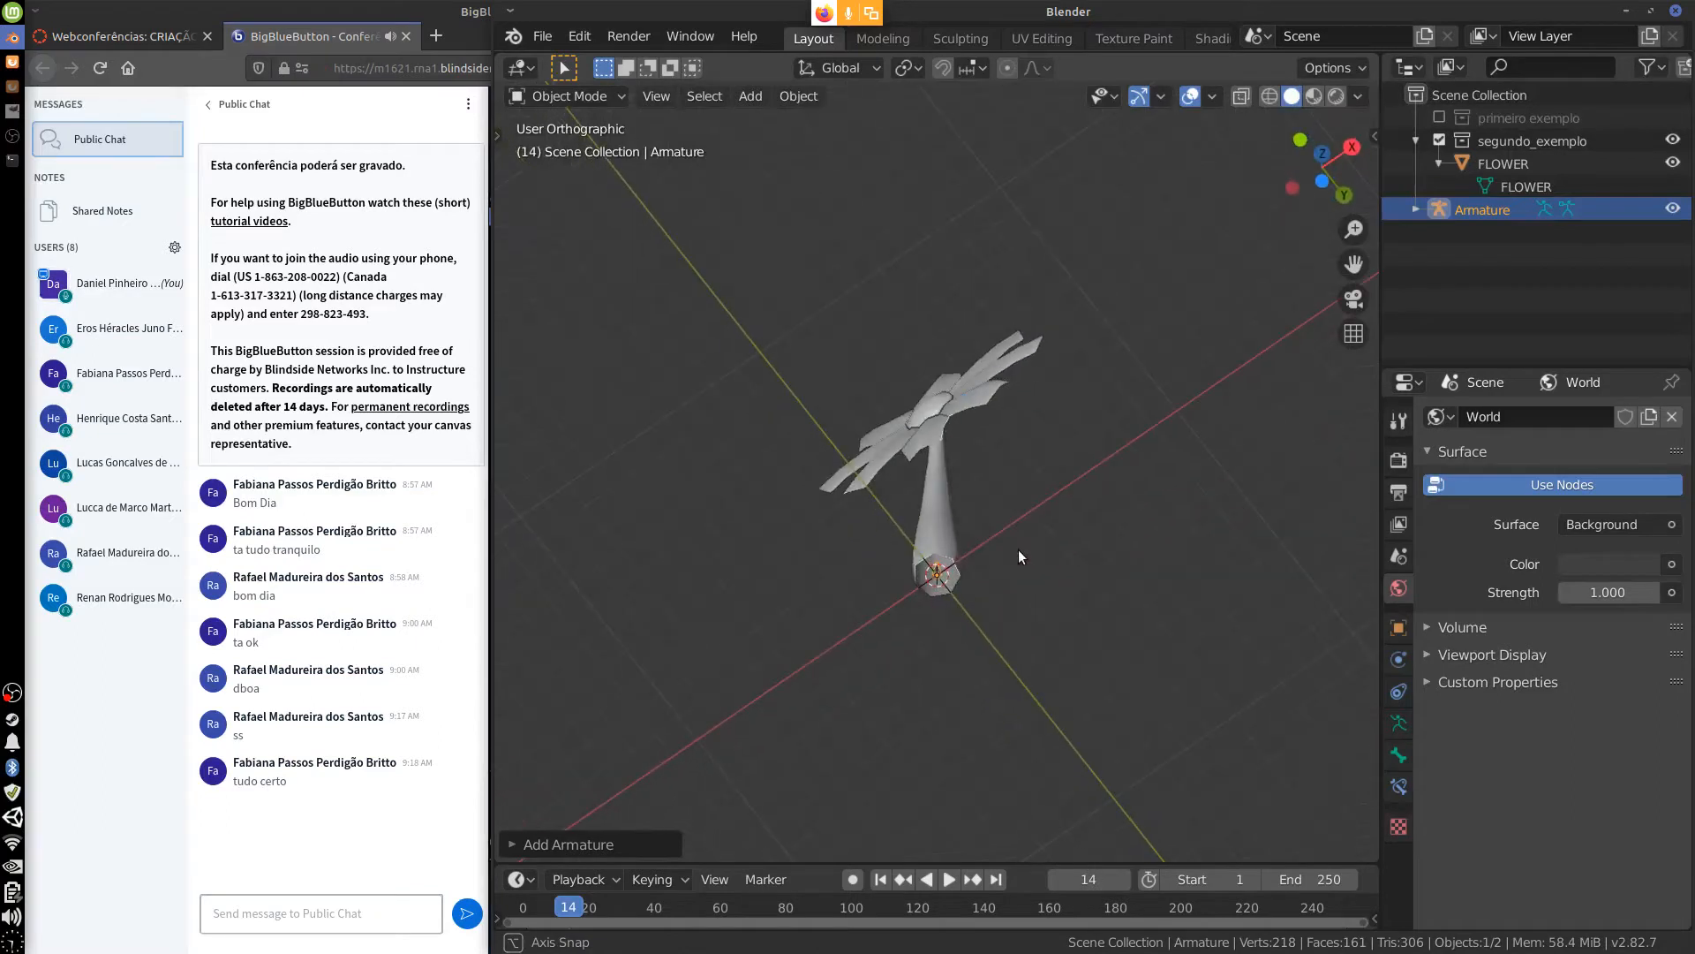
scroll(1024, 698, "up", 6)
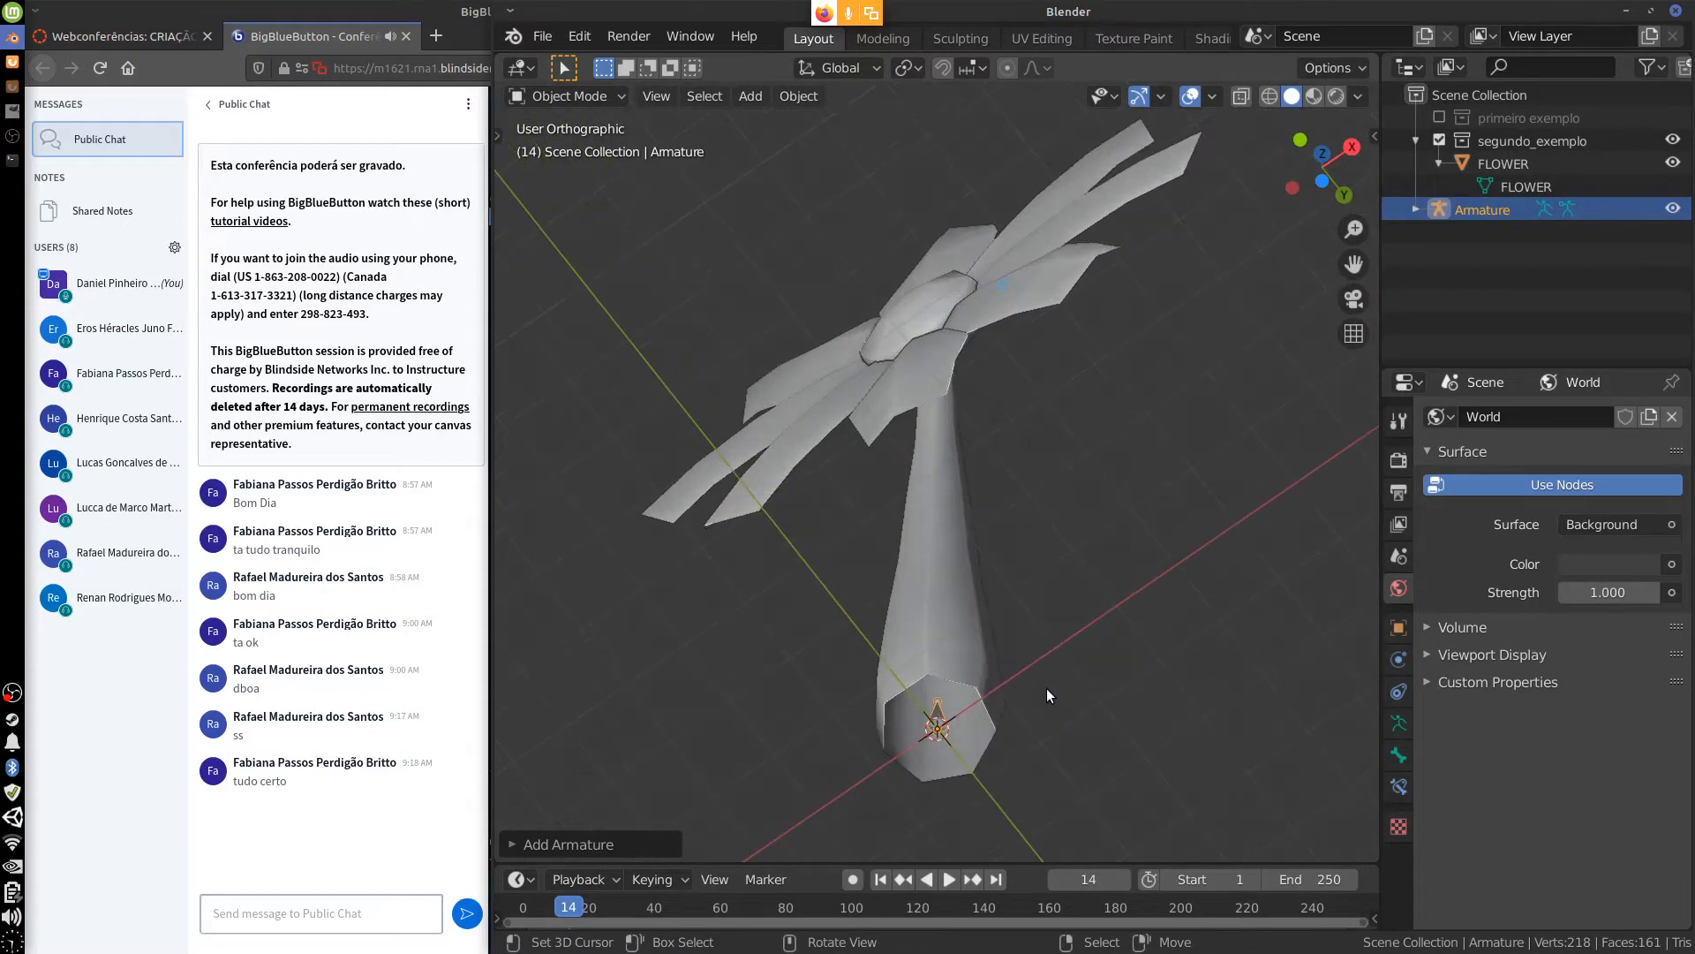
middle_click_drag(1088, 624, 964, 413)
middle_click_drag(978, 489, 960, 522)
key("KP_1")
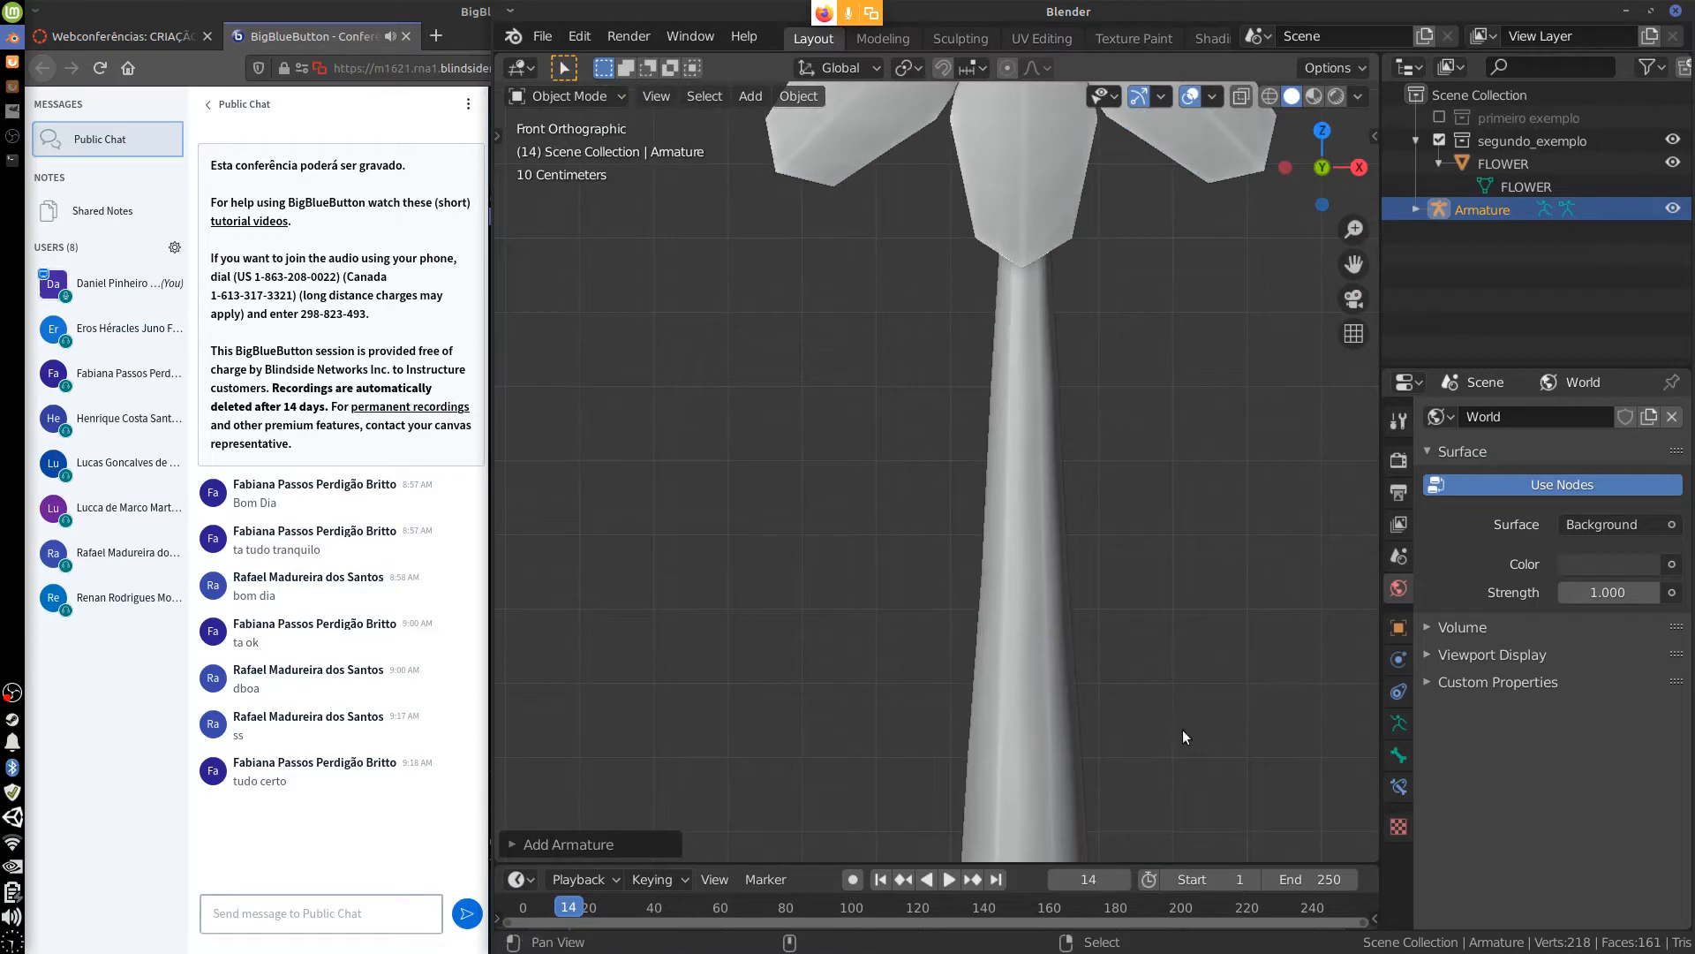
middle_click_drag(1183, 730, 1079, 444, "shift")
scroll(1086, 471, "down", 3)
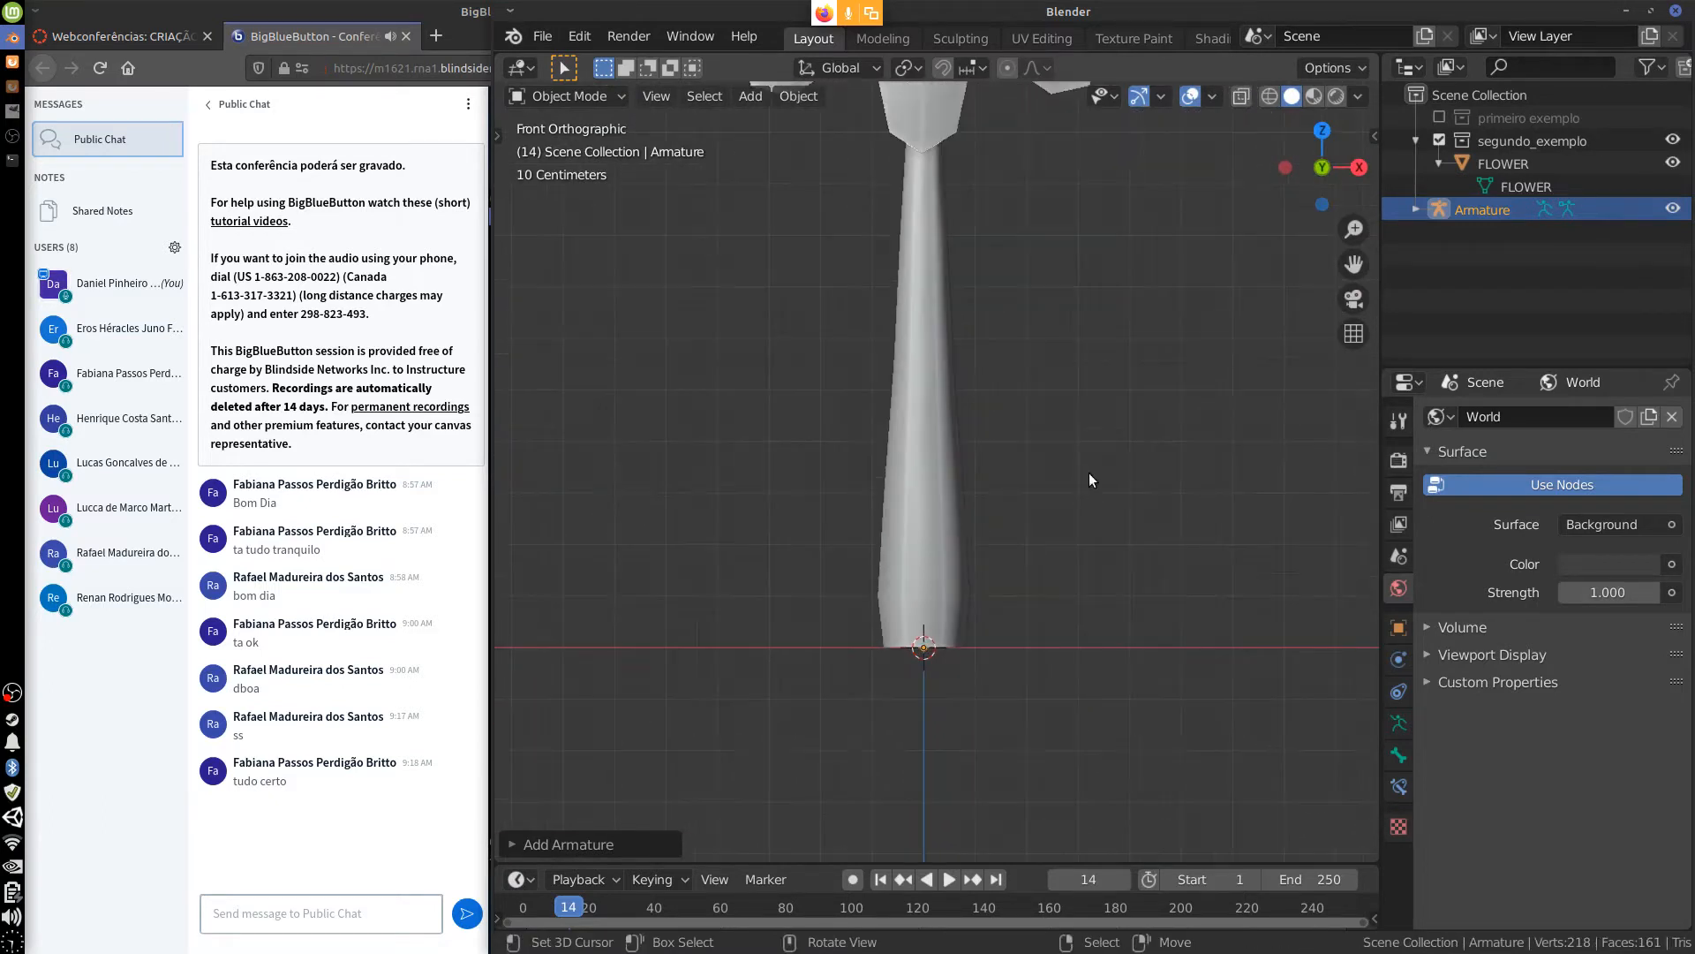
scroll(1121, 372, "up", 3, "shift")
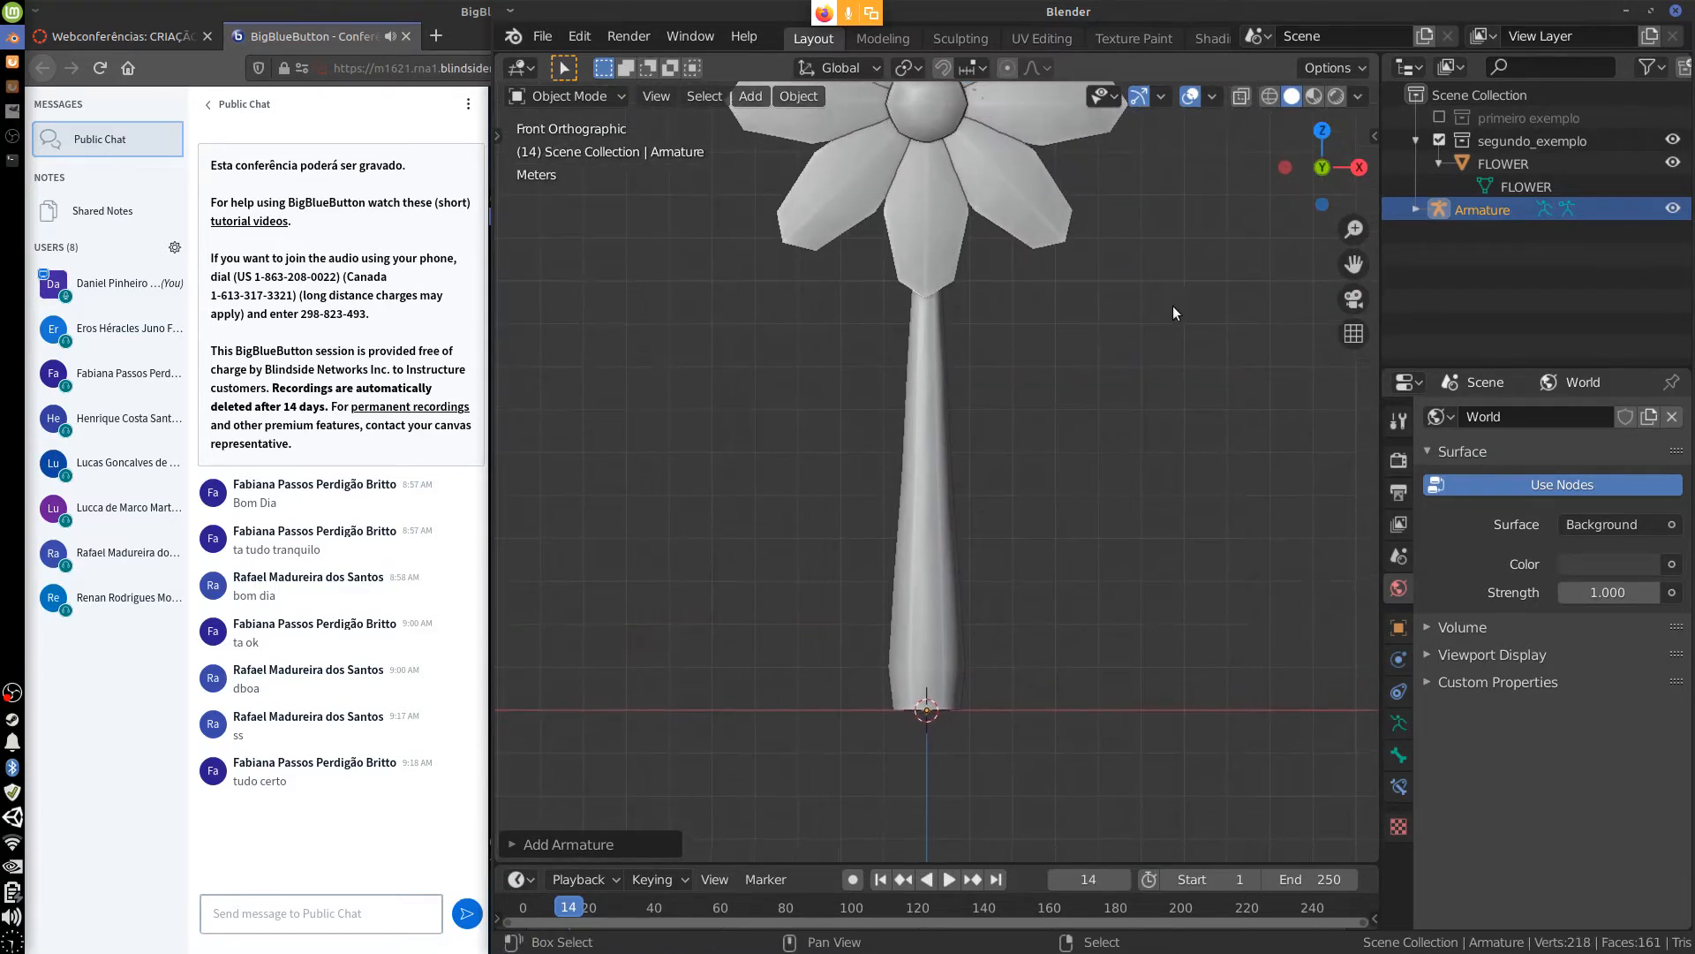
Try X-ray display to see the bone through the flower mesh, and turn it off again.
left_click(1241, 96)
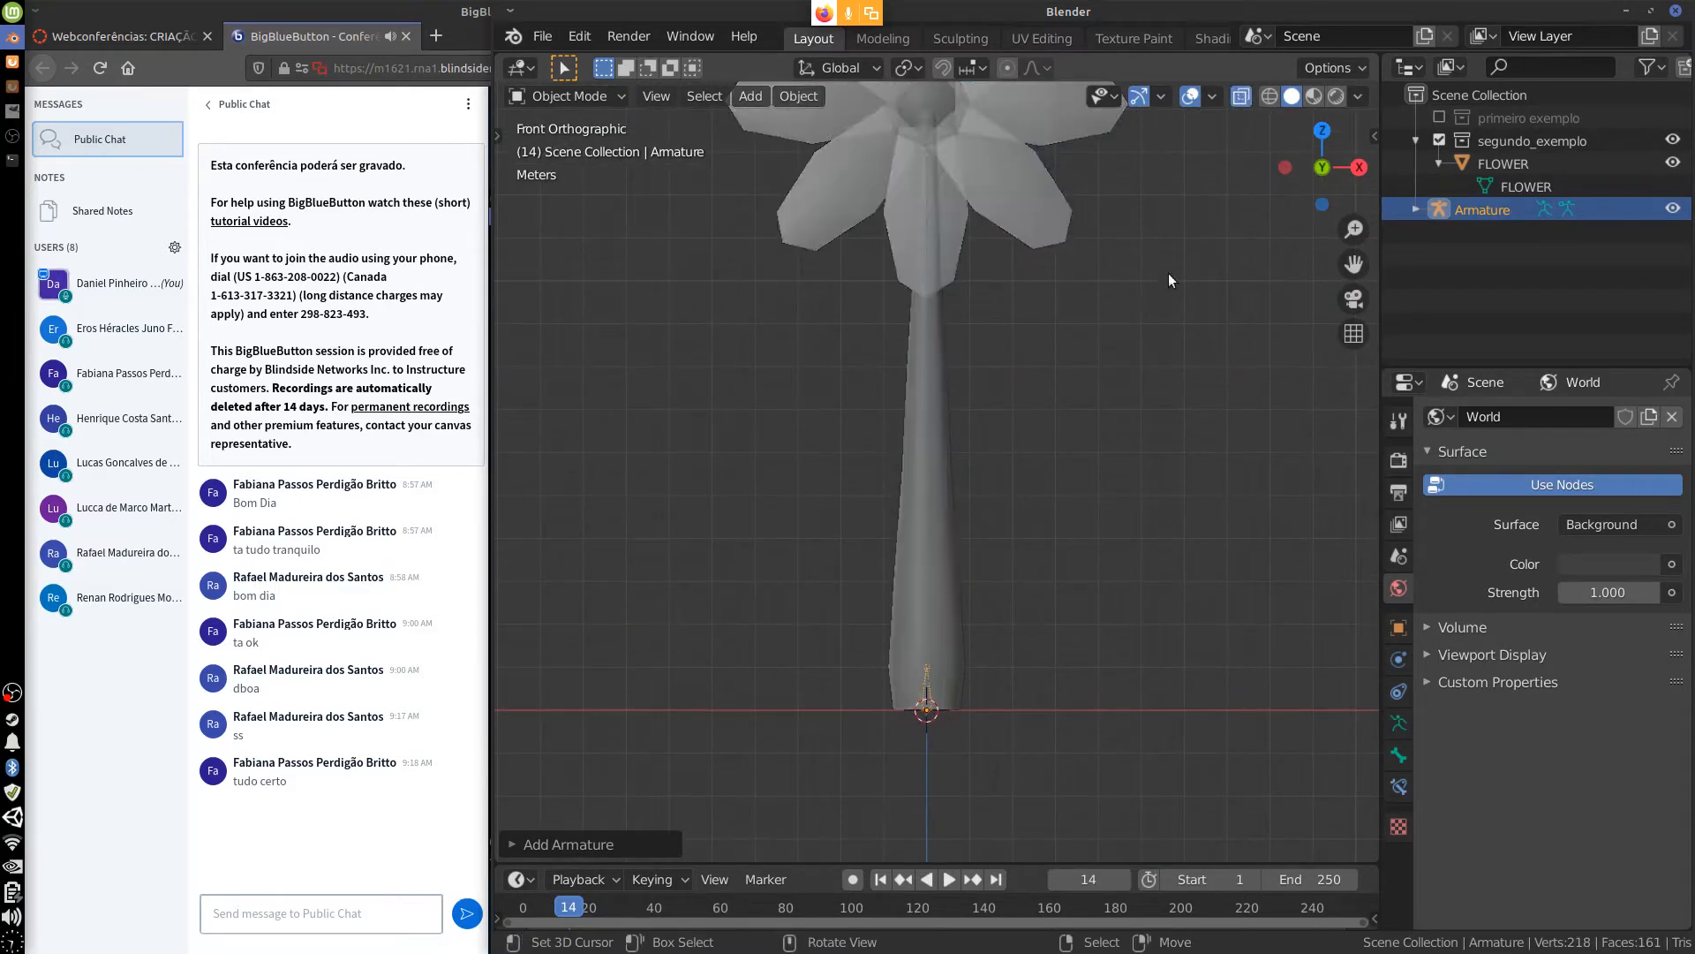
left_click(1239, 97)
scroll(1122, 749, "down", 2, "shift")
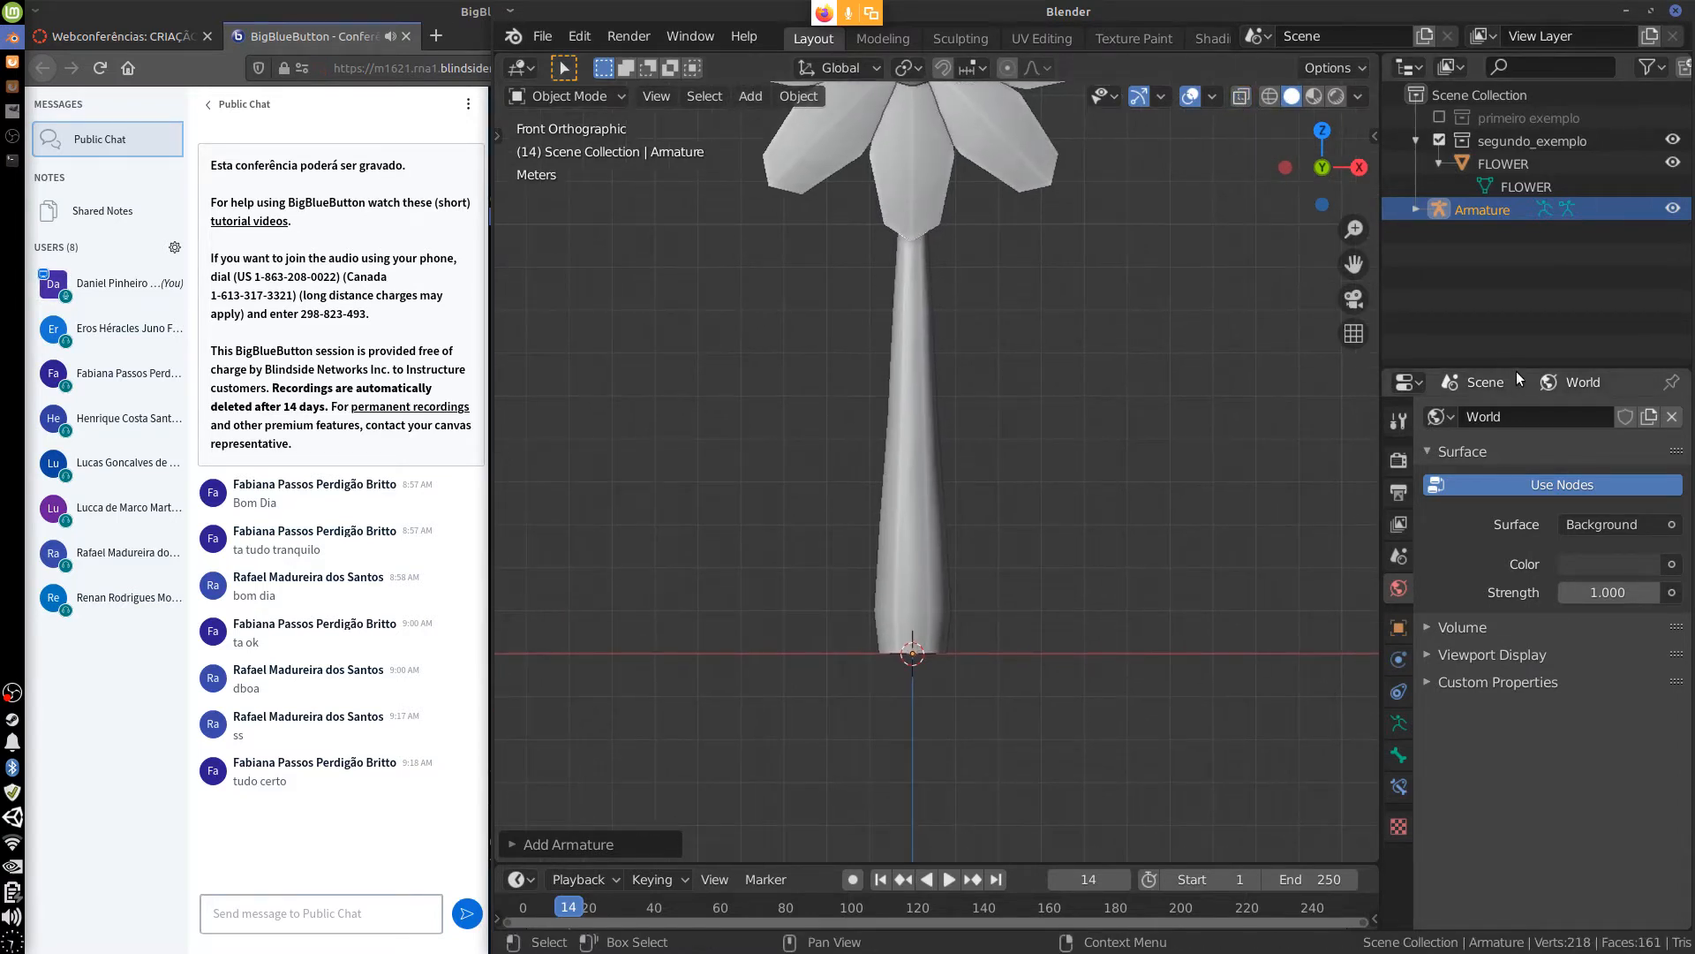
Enlarge the properties area and set the armature to display In Front in its object viewport display settings.
left_click_drag(1517, 369, 1515, 253)
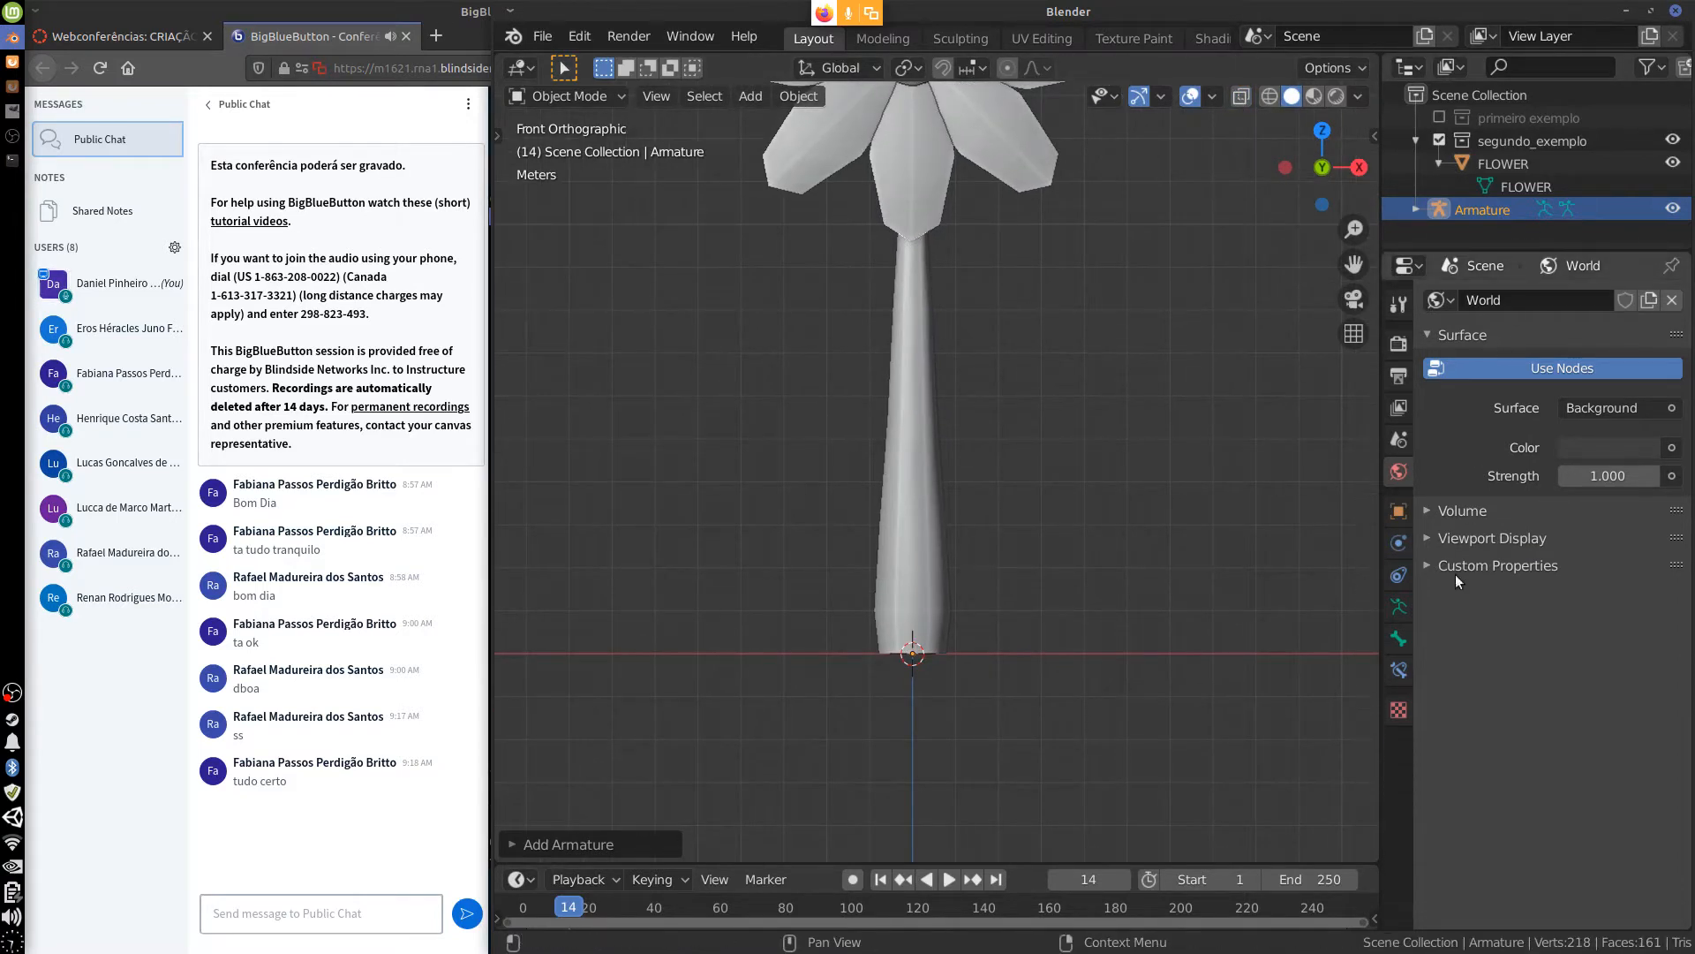
left_click(1399, 637)
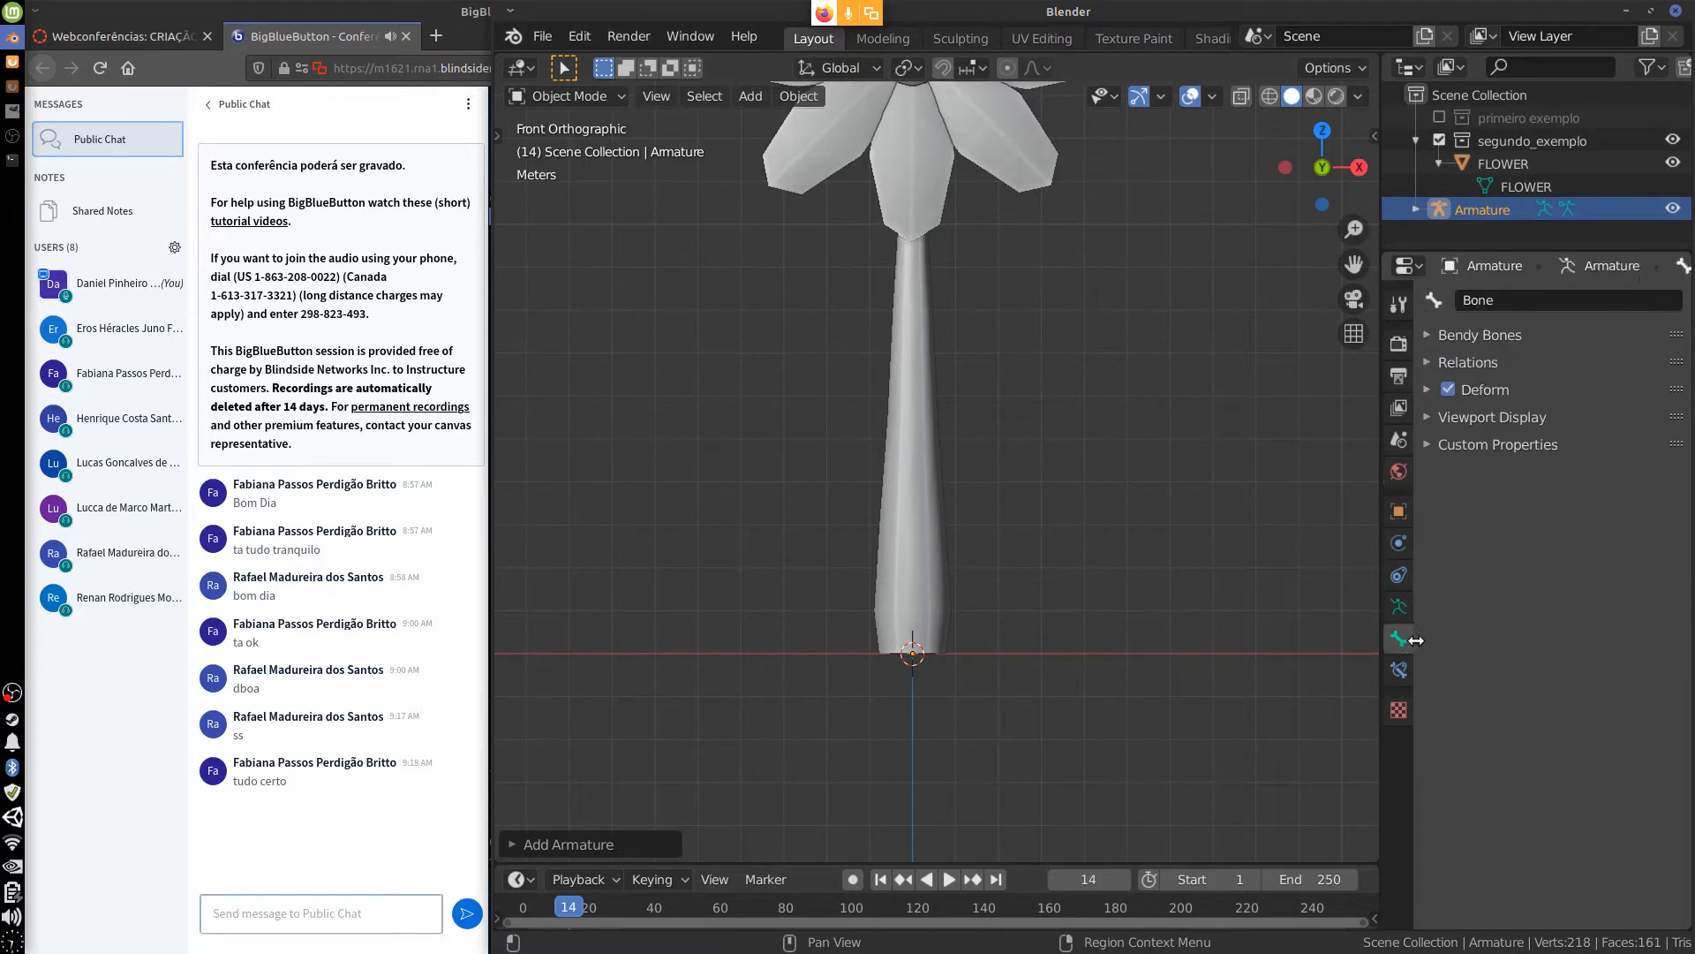
left_click(1398, 511)
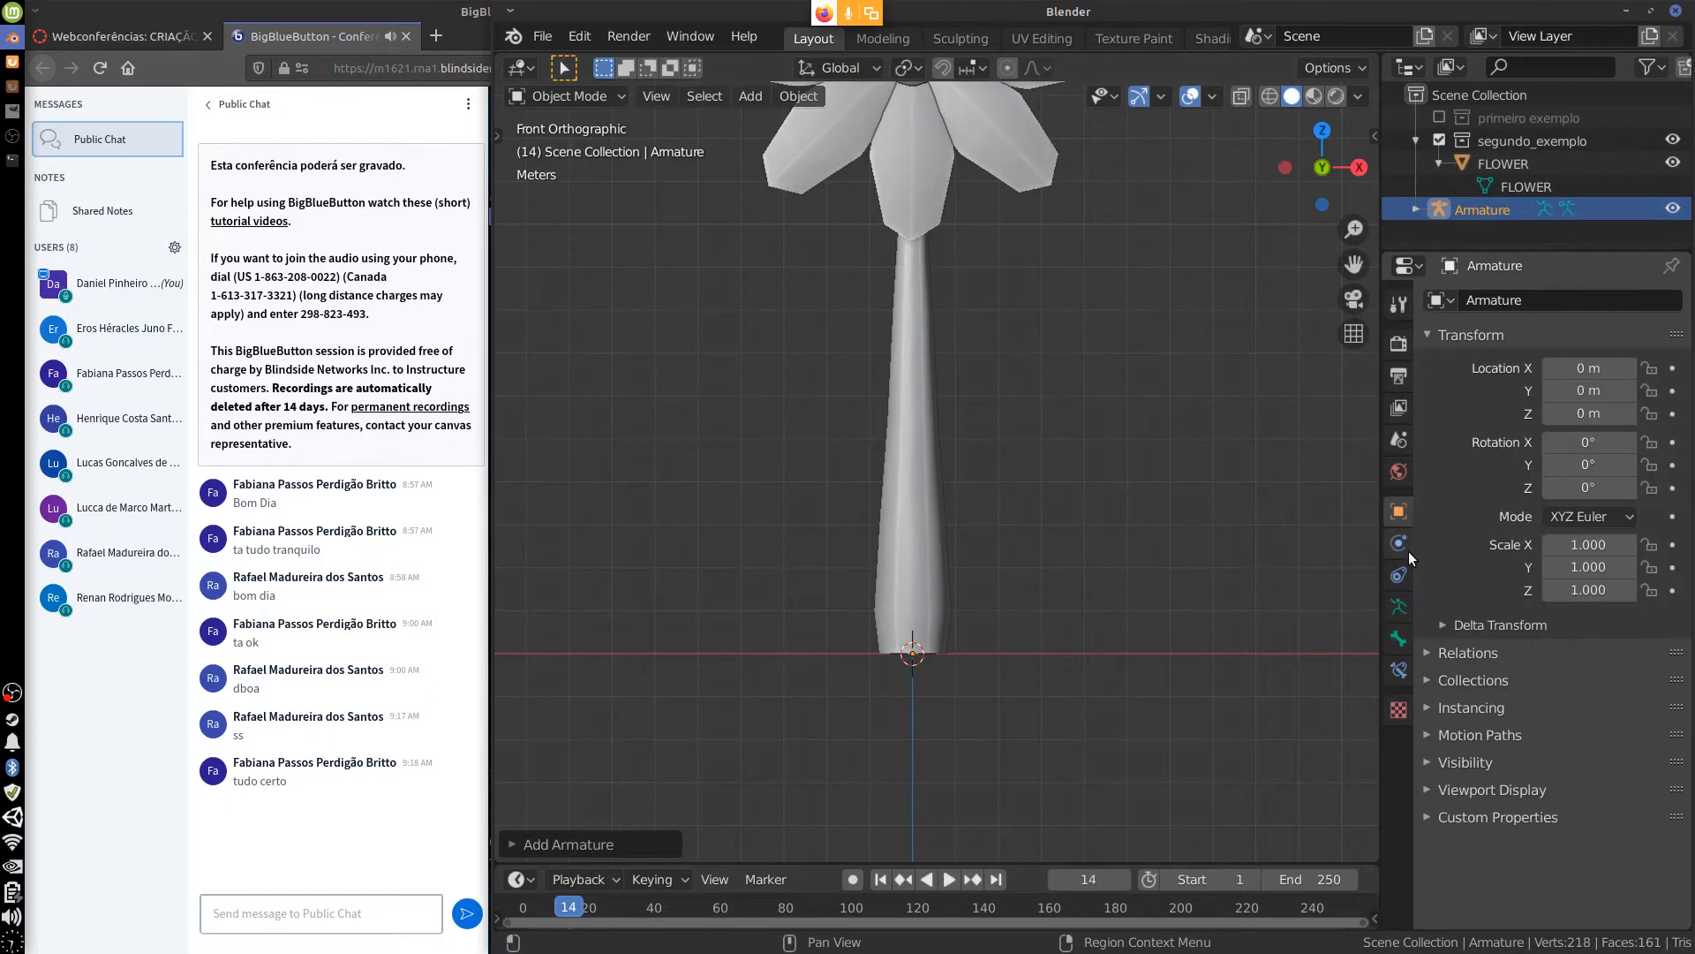
left_click(1432, 350)
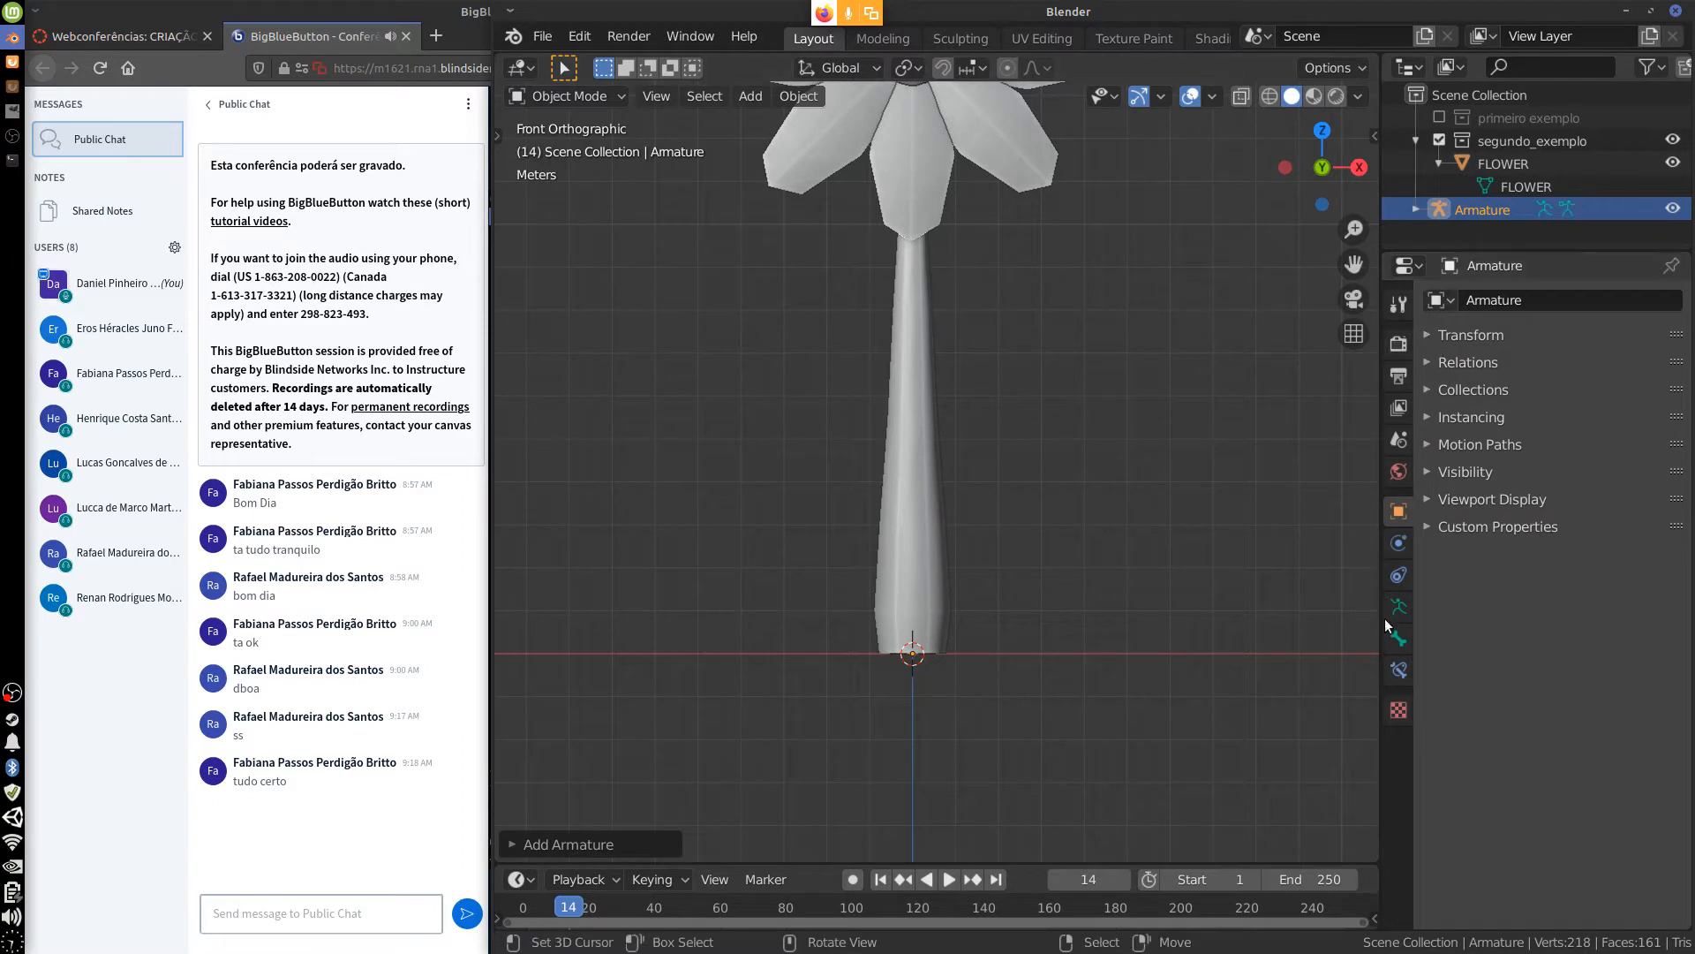
middle_click_drag(1066, 586, 1084, 669, "shift")
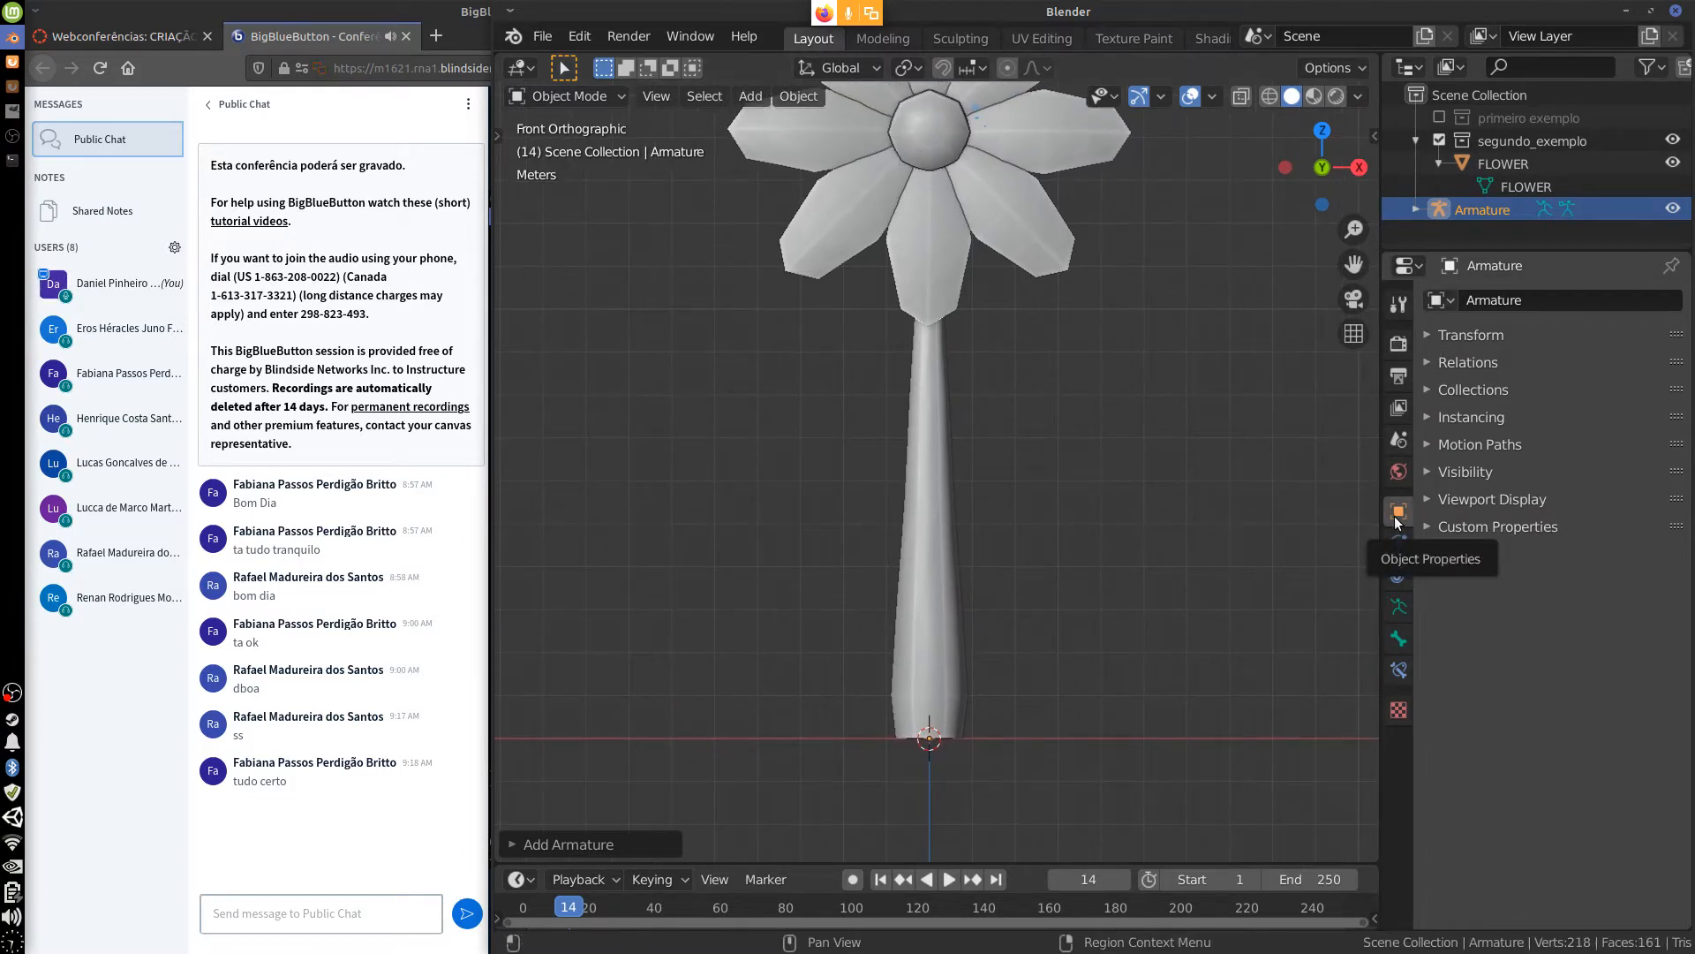
left_click(1433, 501)
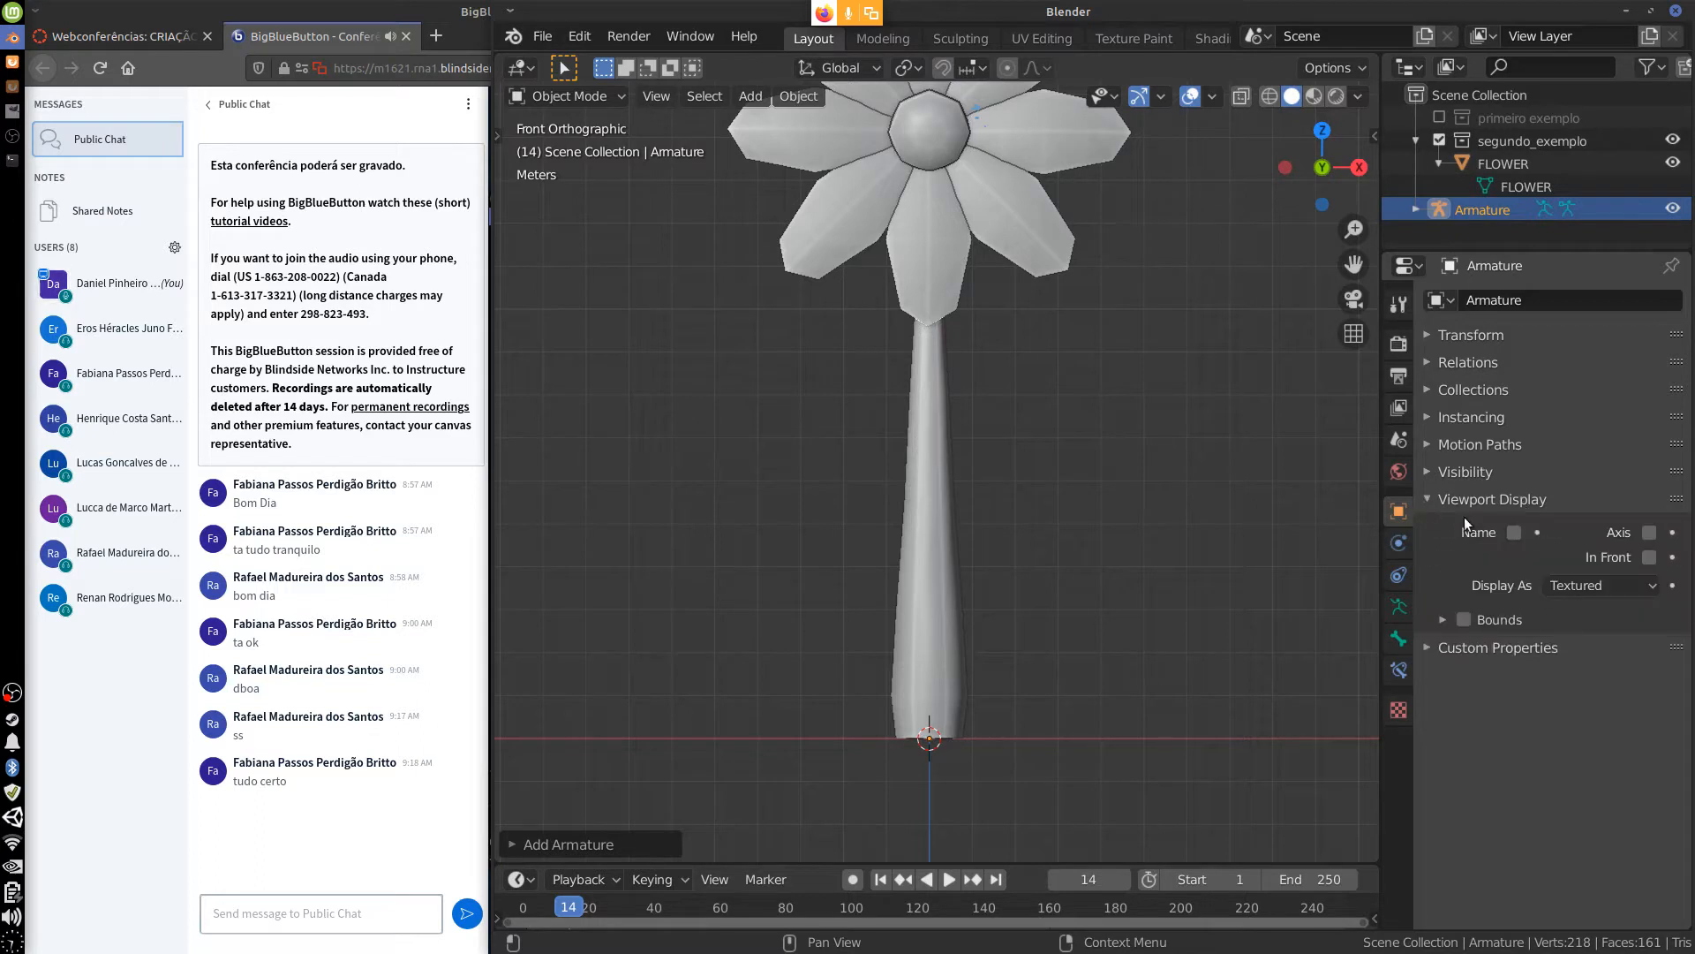
left_click(1649, 557)
Examine the armature bone drawn in front of the stem's base up close and against the whole flower.
middle_click_drag(998, 711, 1036, 736)
scroll(1074, 678, "up", 4)
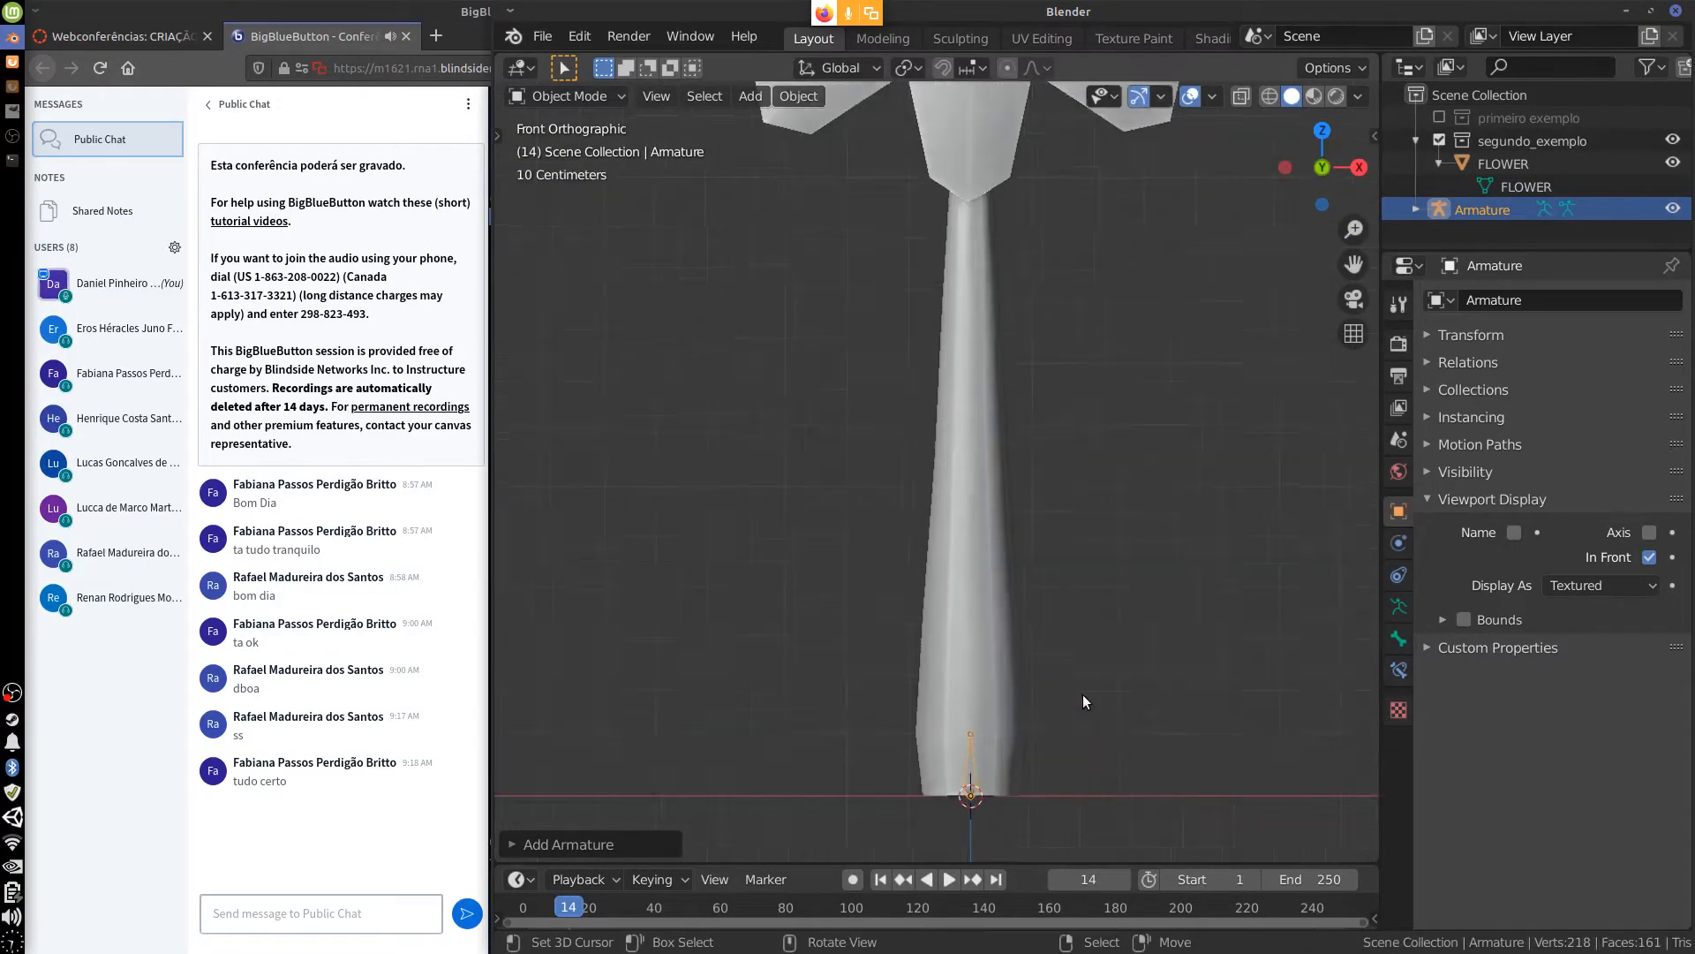
middle_click_drag(1081, 722, 1066, 408, "shift")
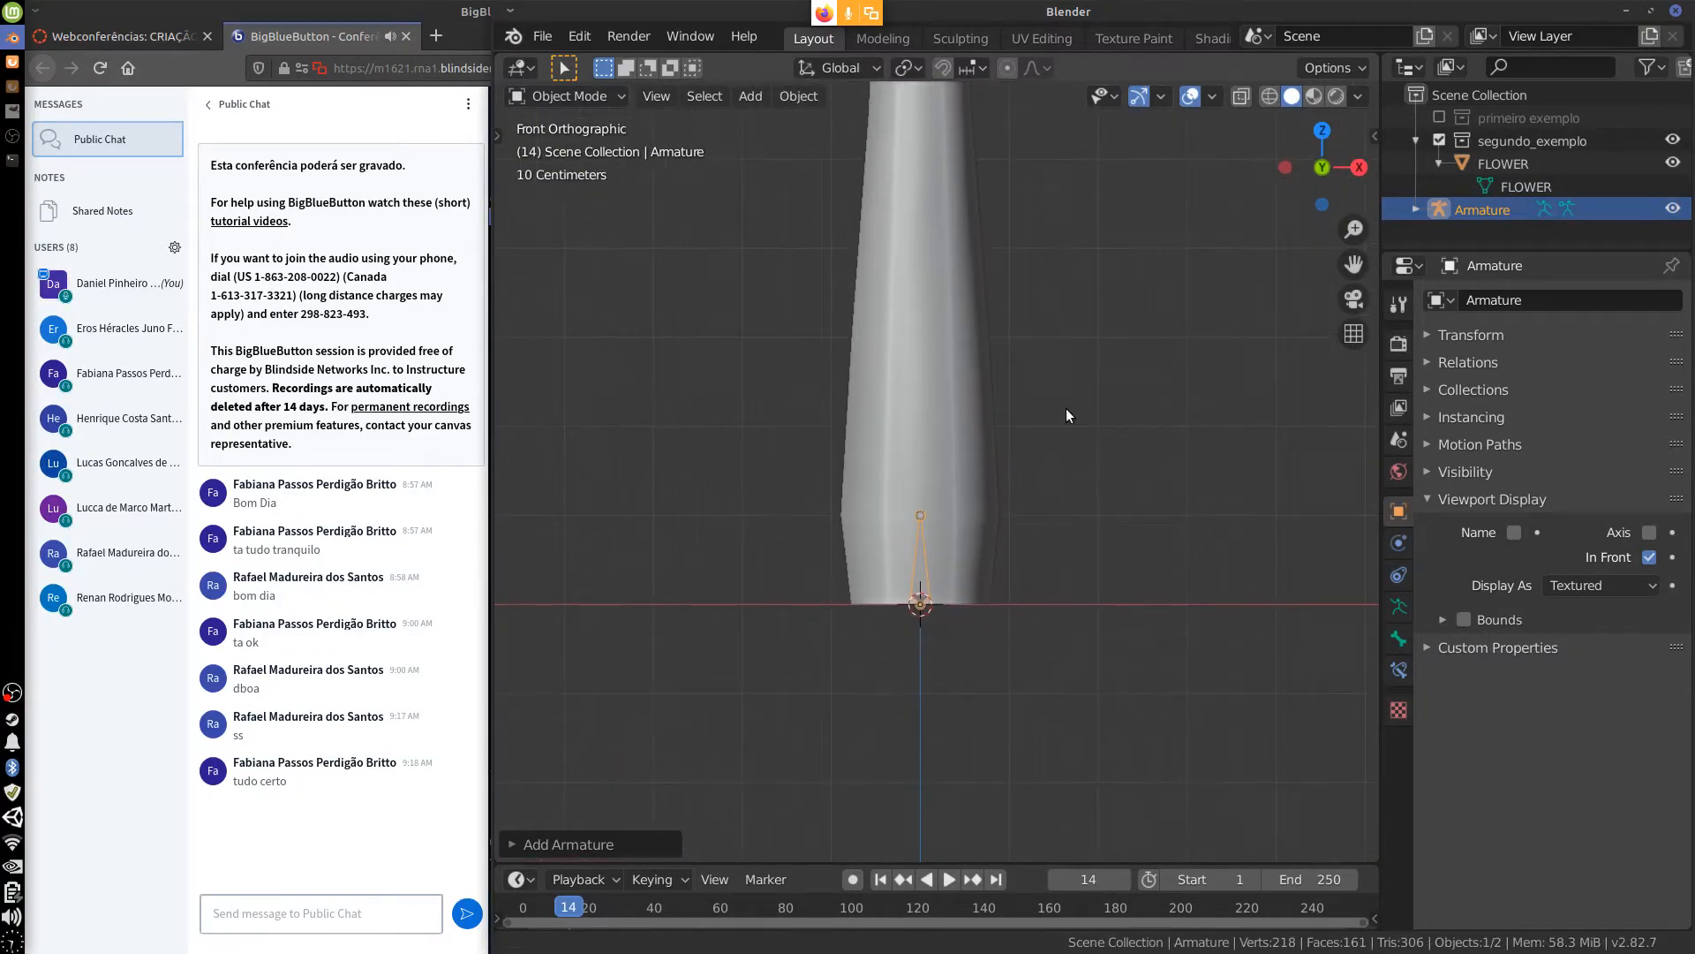
mouse_move(1003, 522)
middle_mouse_down()
mouse_move(1215, 560)
mouse_move(1054, 599)
mouse_move(939, 537)
mouse_move(968, 468)
mouse_move(1019, 504)
mouse_move(995, 554)
middle_mouse_up()
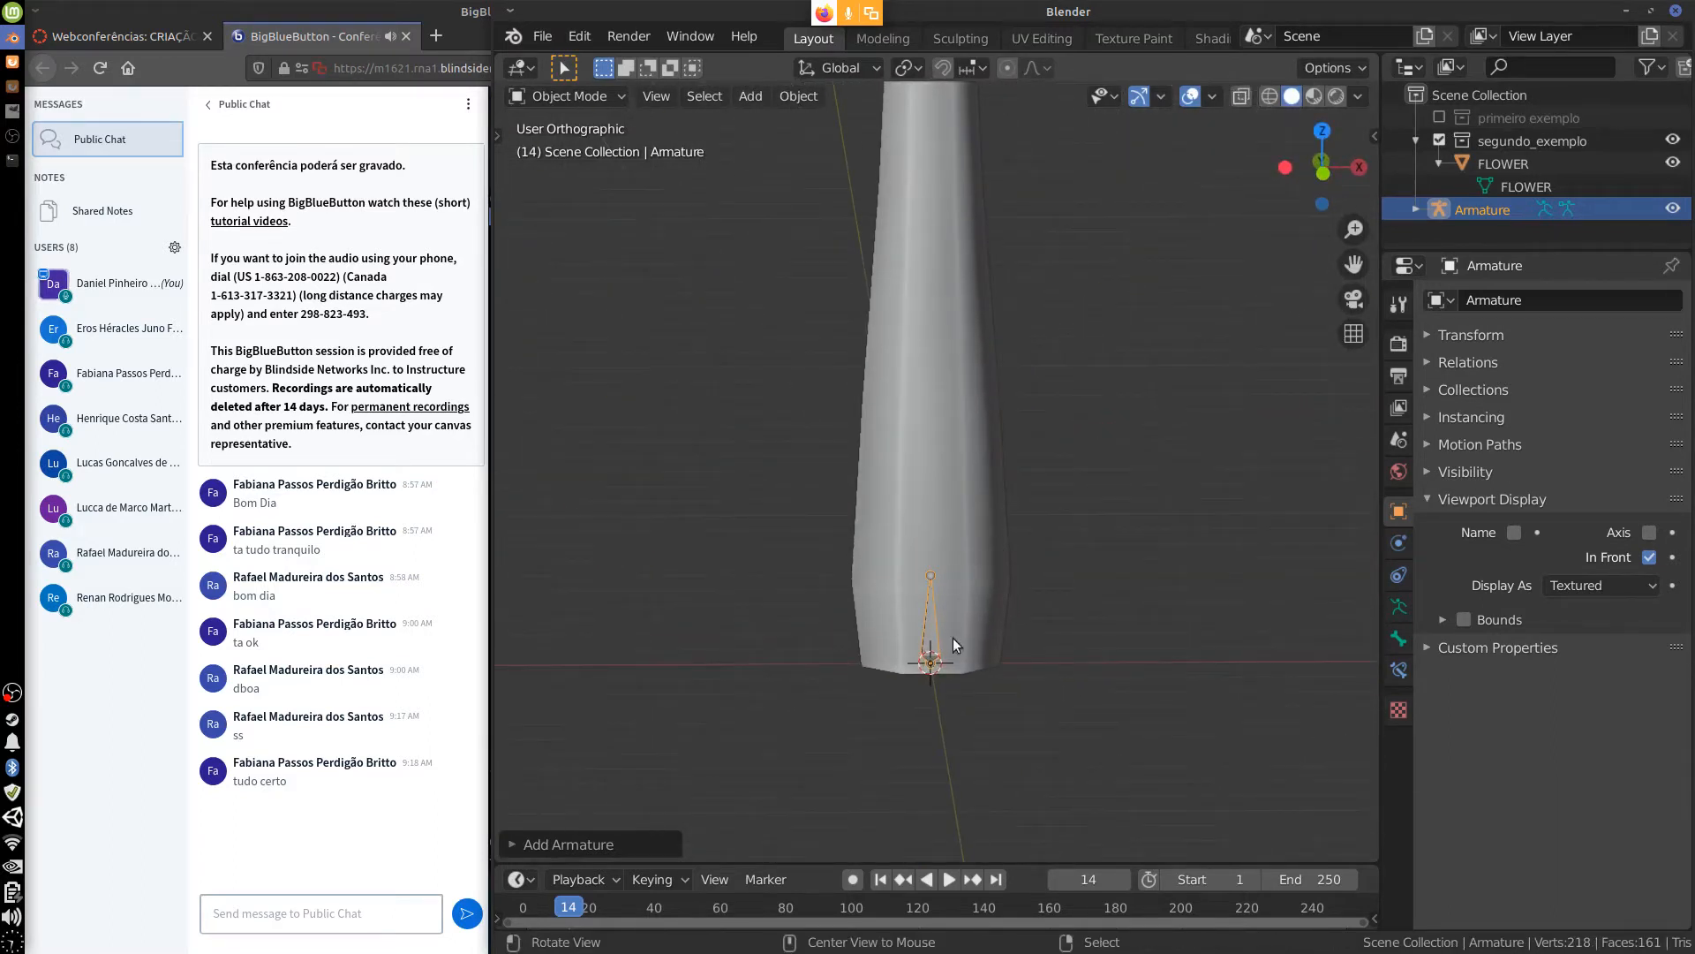
key("KP_1")
middle_click_drag(1064, 598, 1166, 676, "shift")
scroll(1158, 675, "down", 3)
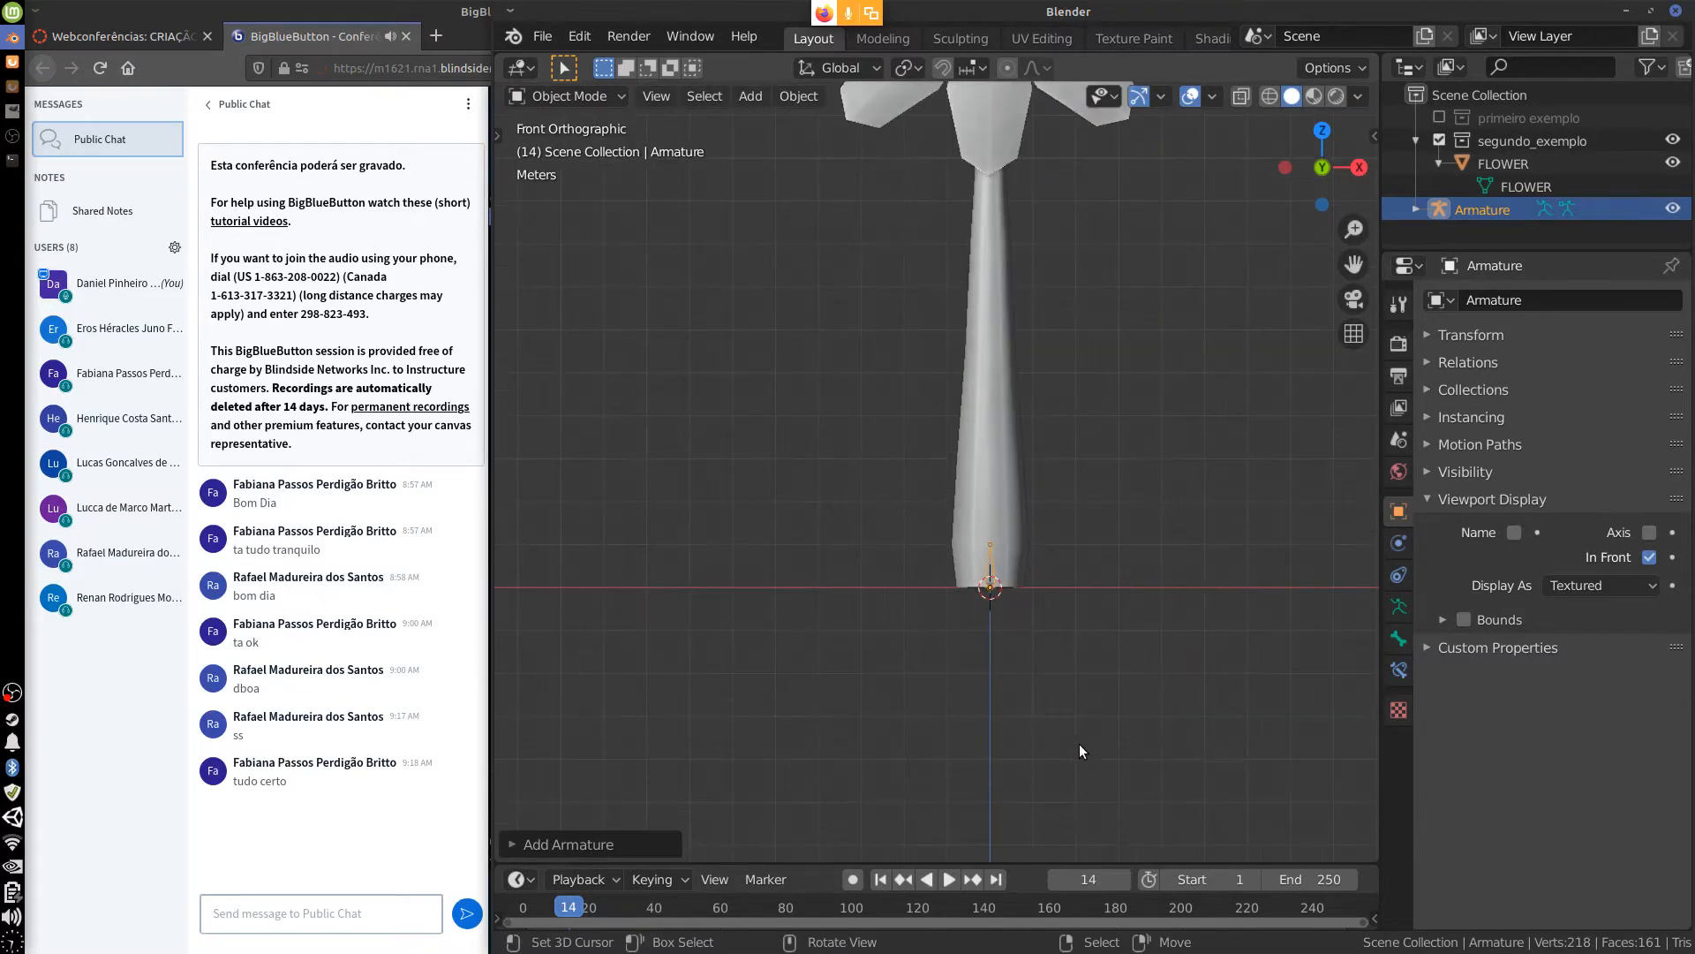
middle_click_drag(1115, 543, 1127, 713, "shift")
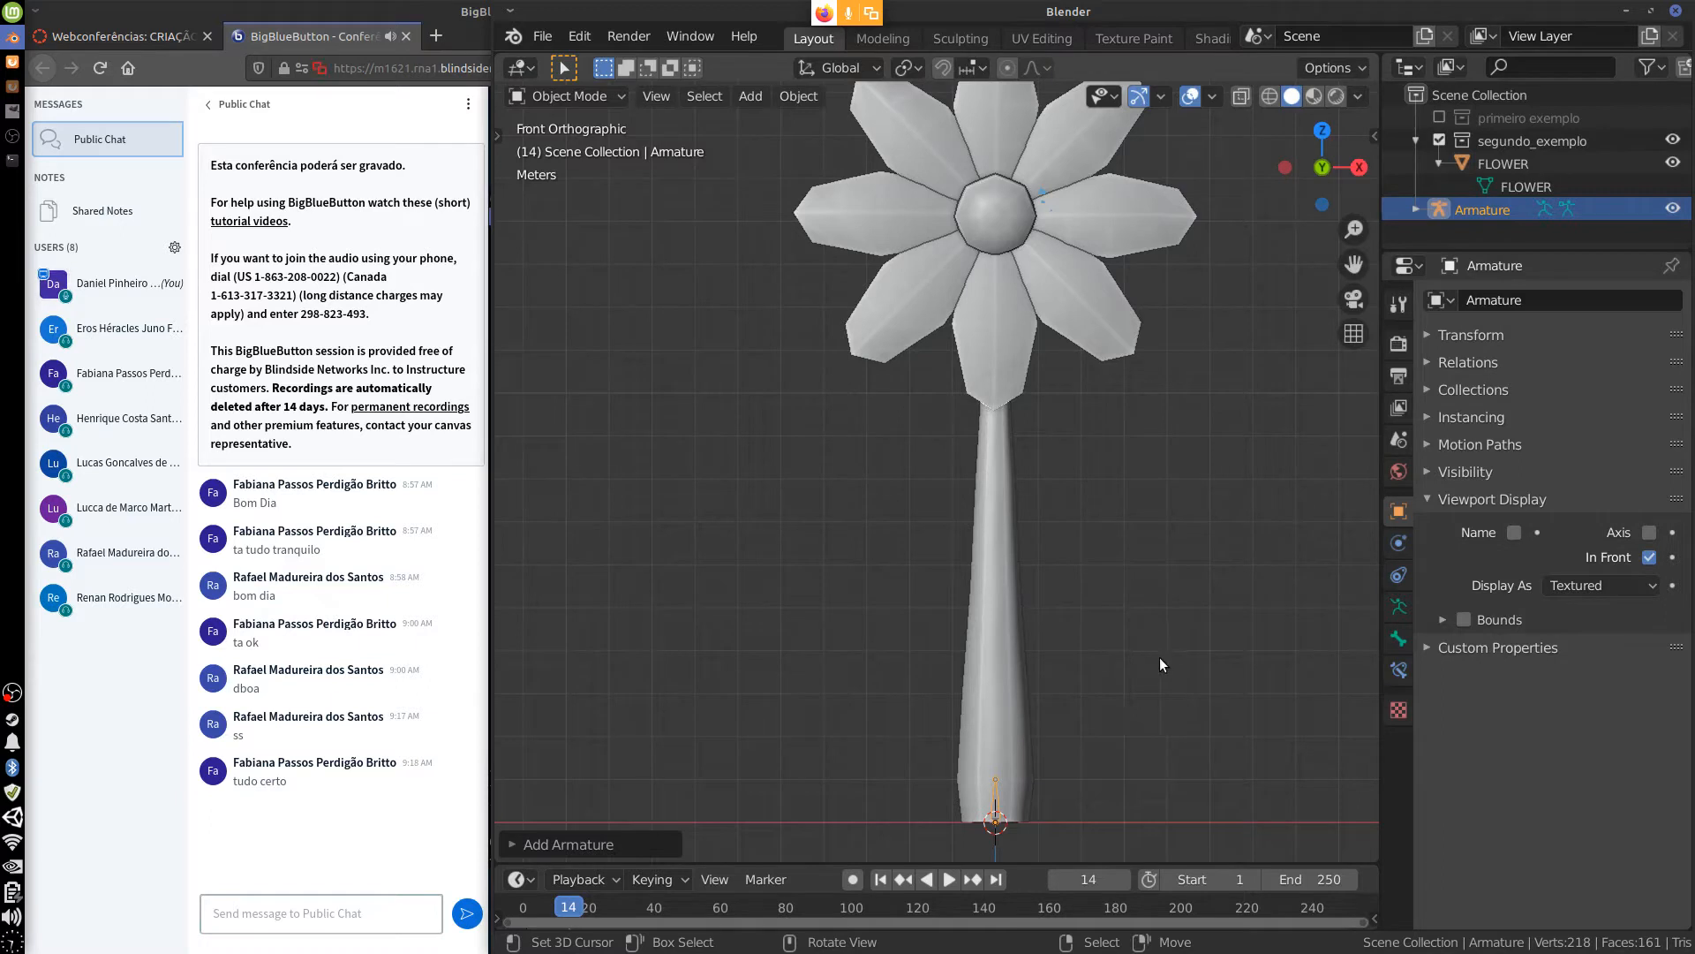
middle_click_drag(1162, 666, 1112, 646, "shift")
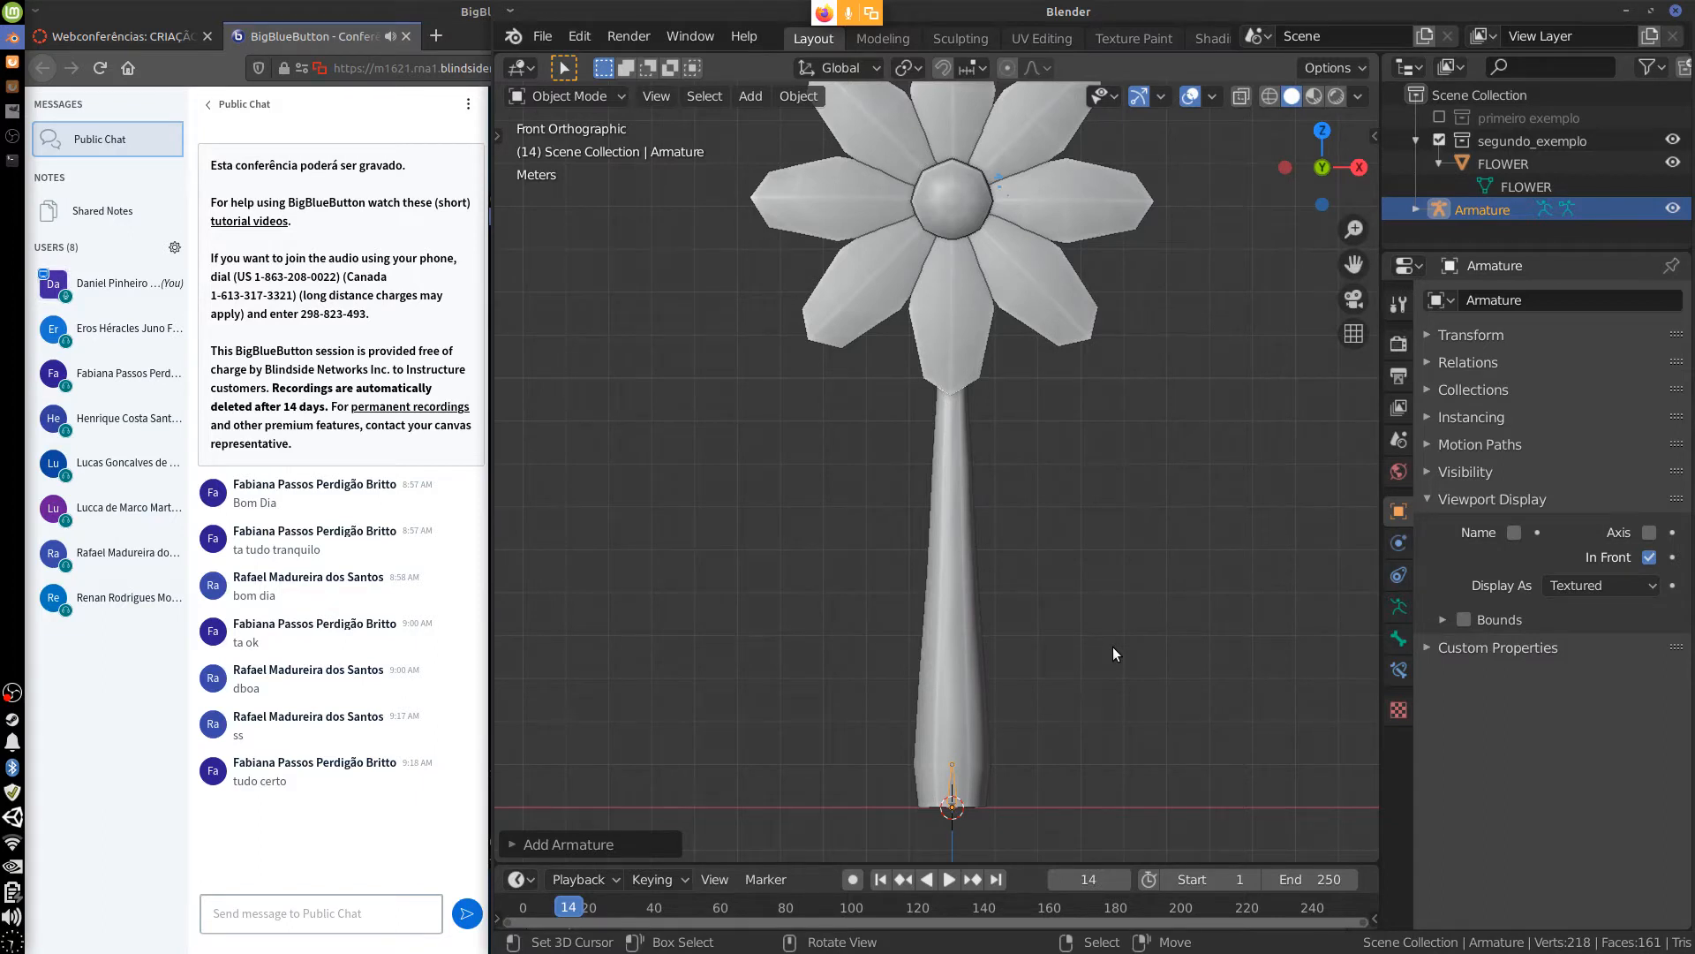
Enter Edit Mode on the armature and move the bone's tip about 5 m straight up to mid-stem.
left_click(567, 95)
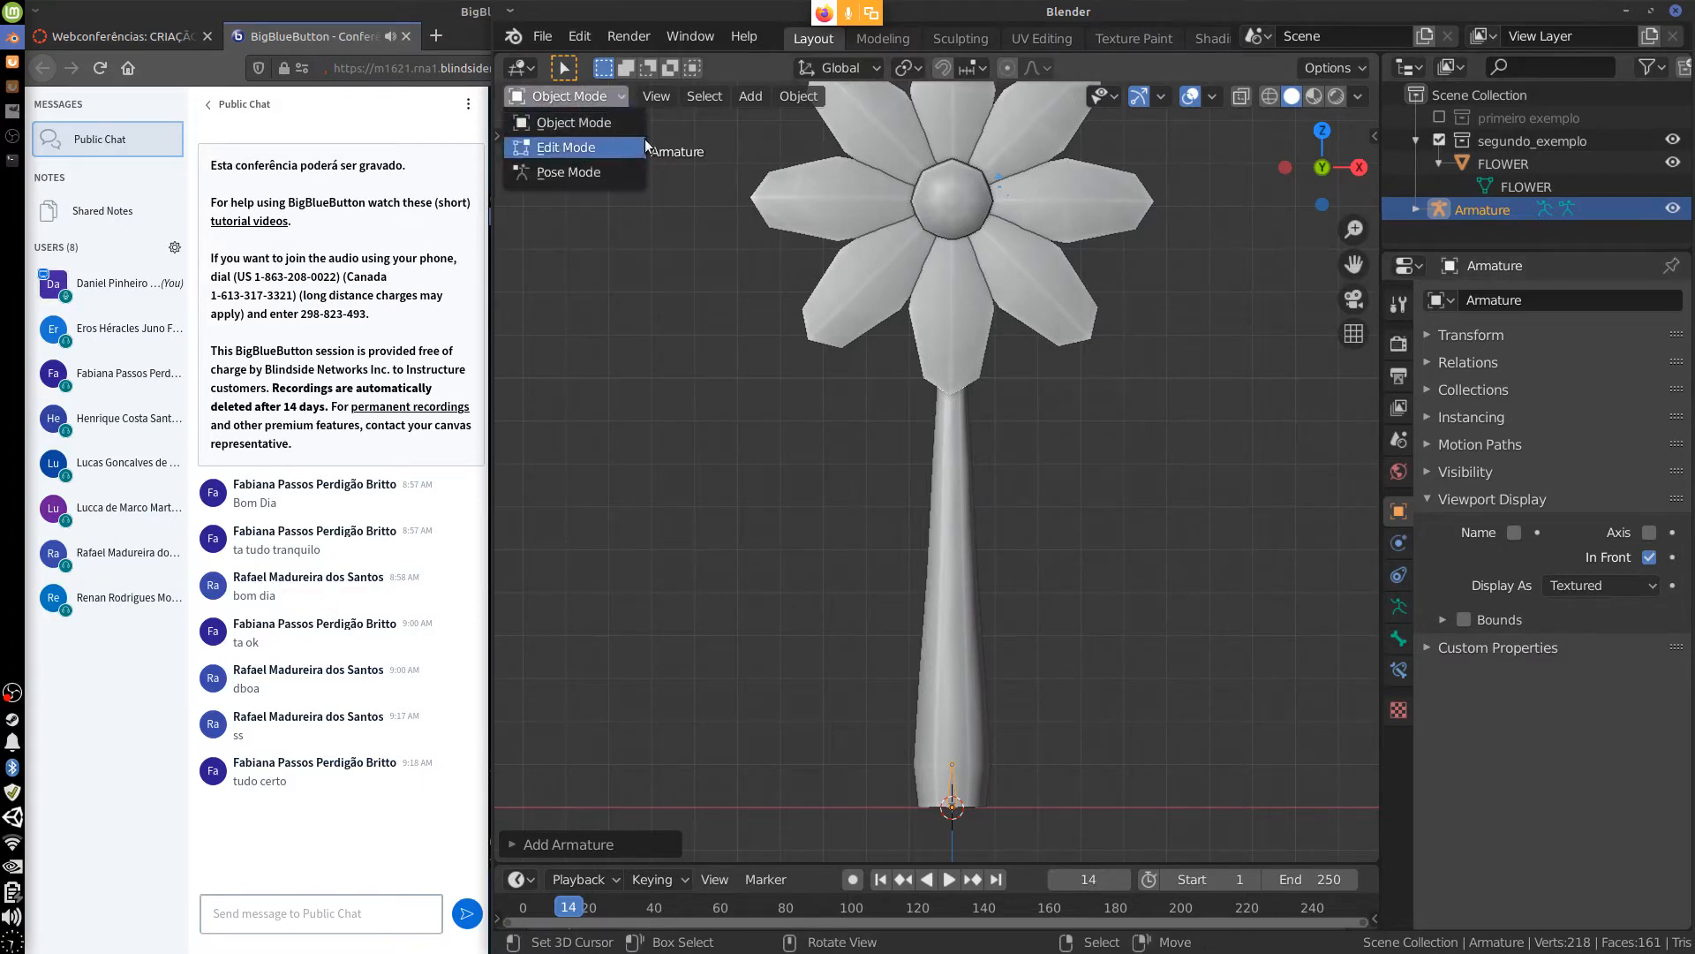
left_click(600, 146)
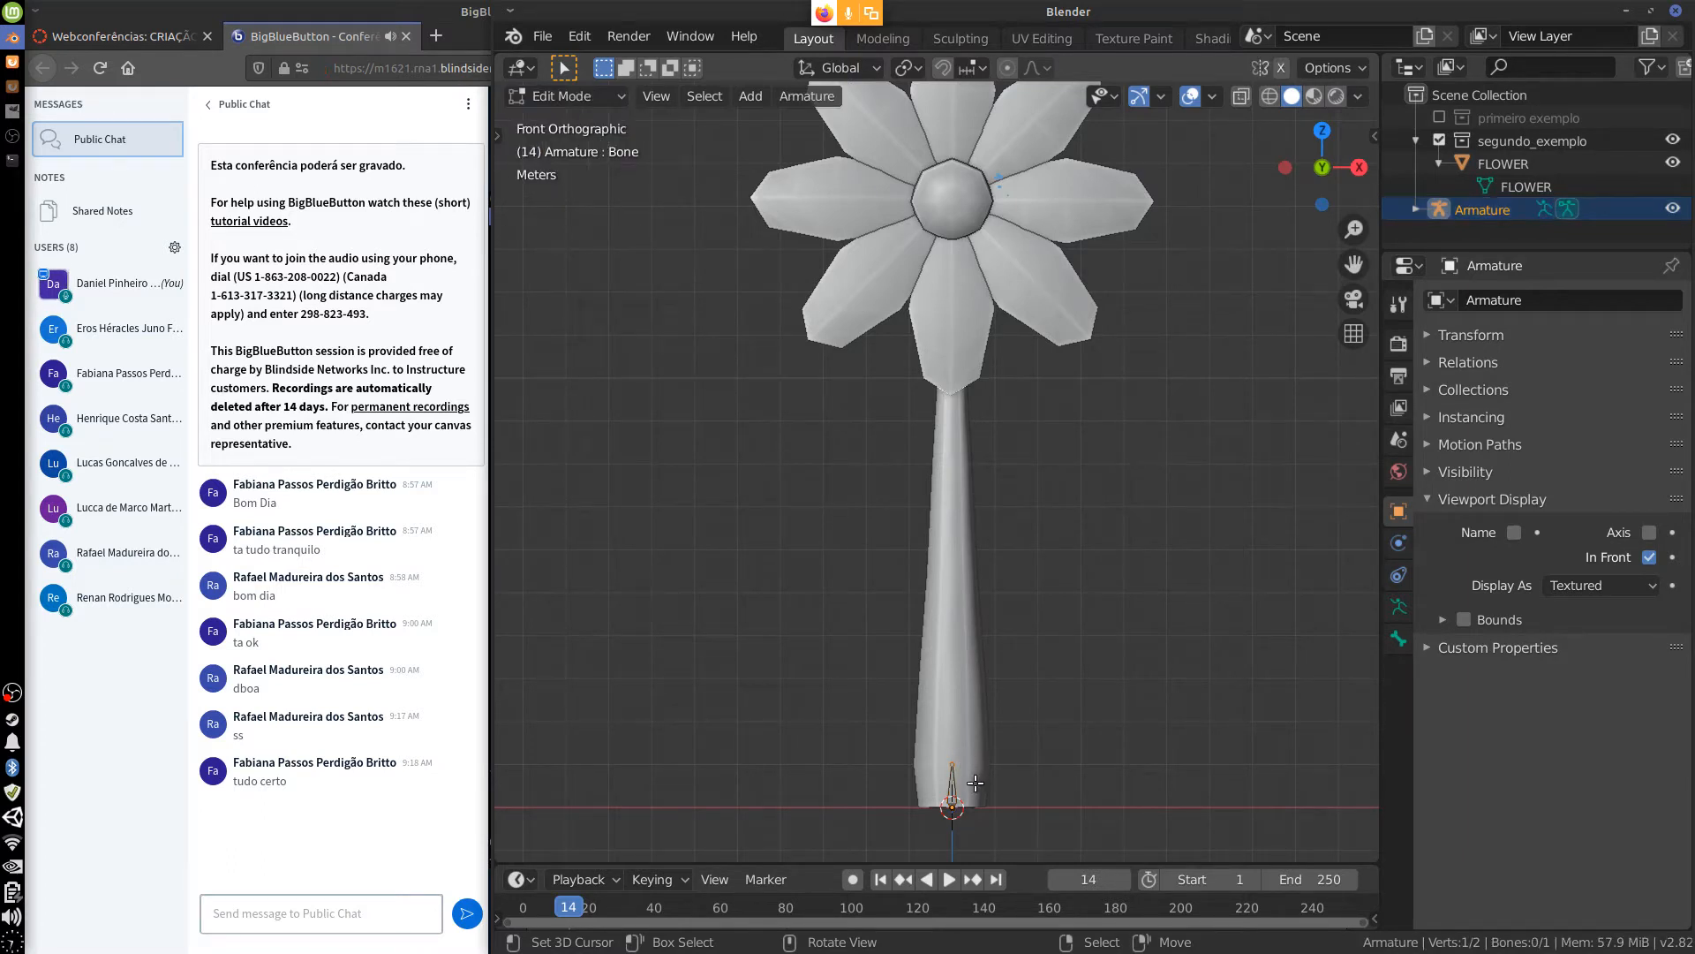
key("g")
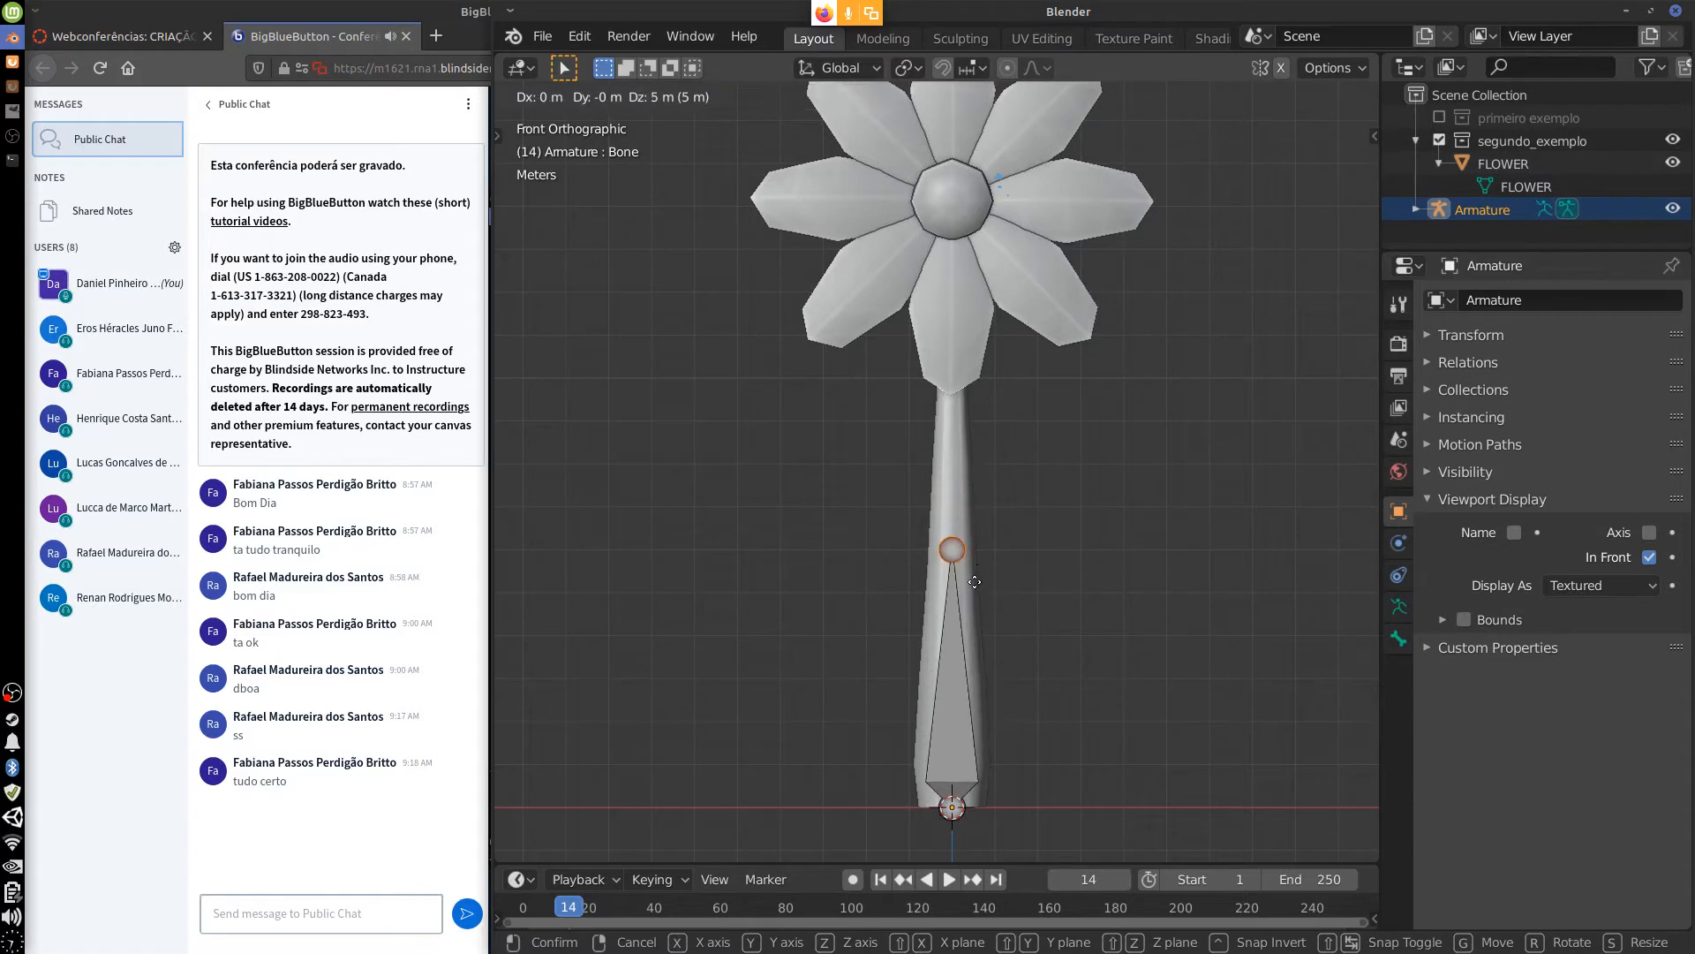
left_click(974, 558)
Try rotating and scaling the whole bone, cancelling both transforms.
left_click(957, 643)
key("r")
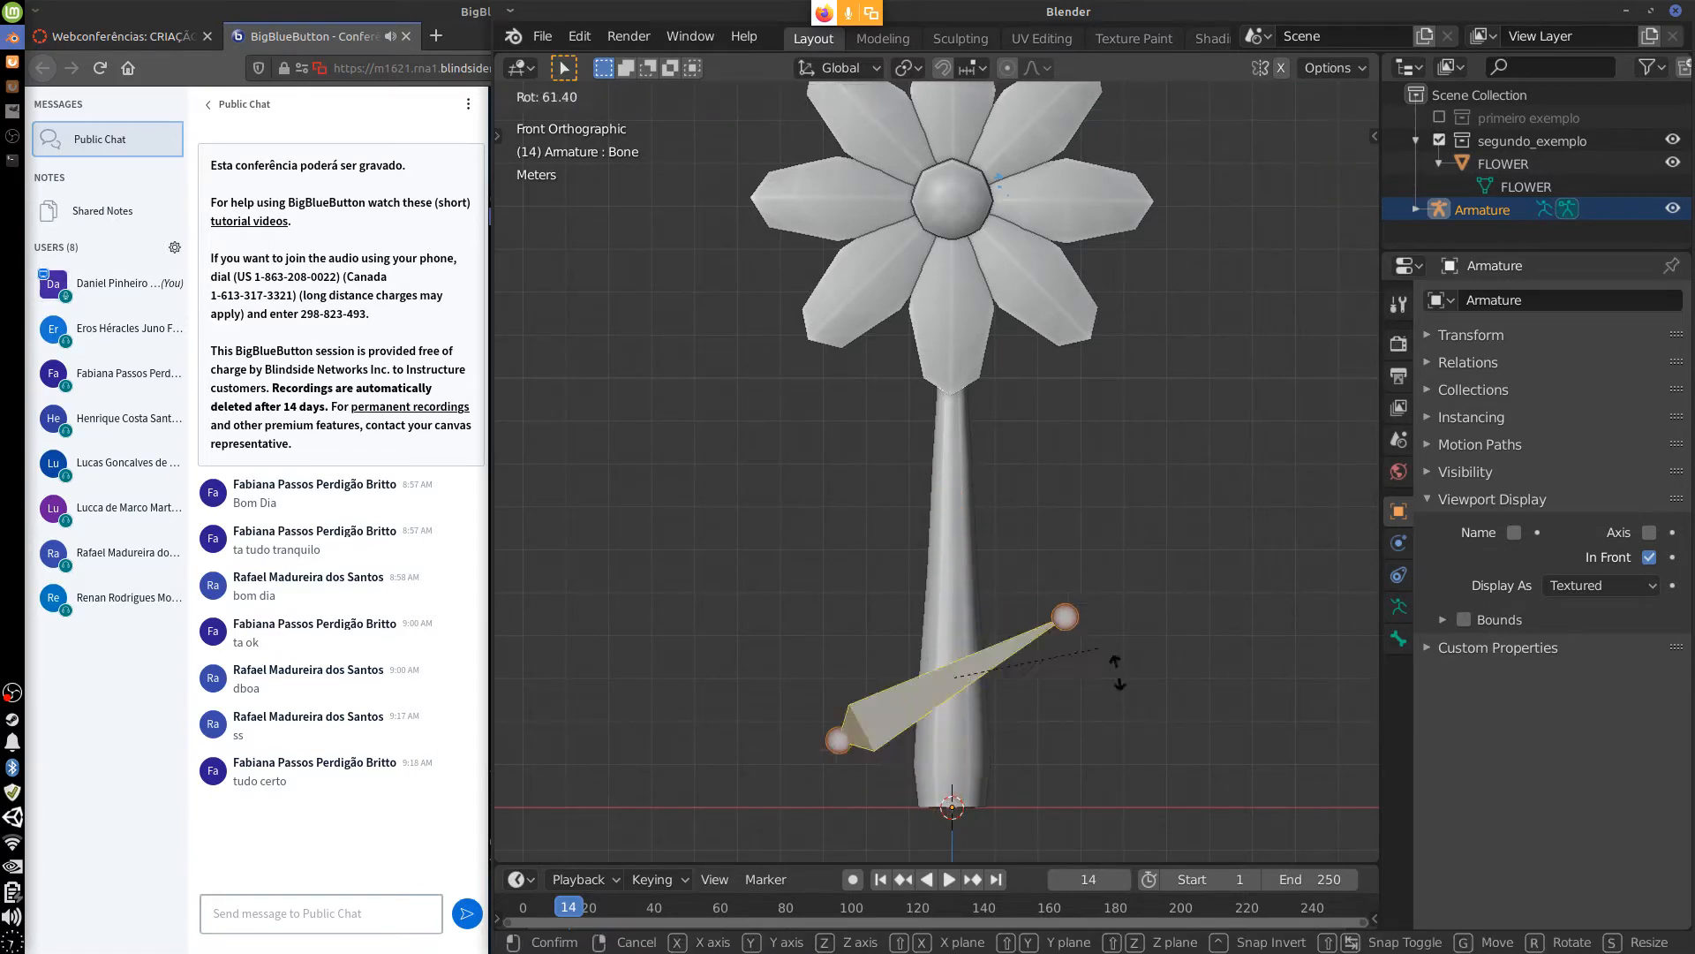
right_click(1029, 550)
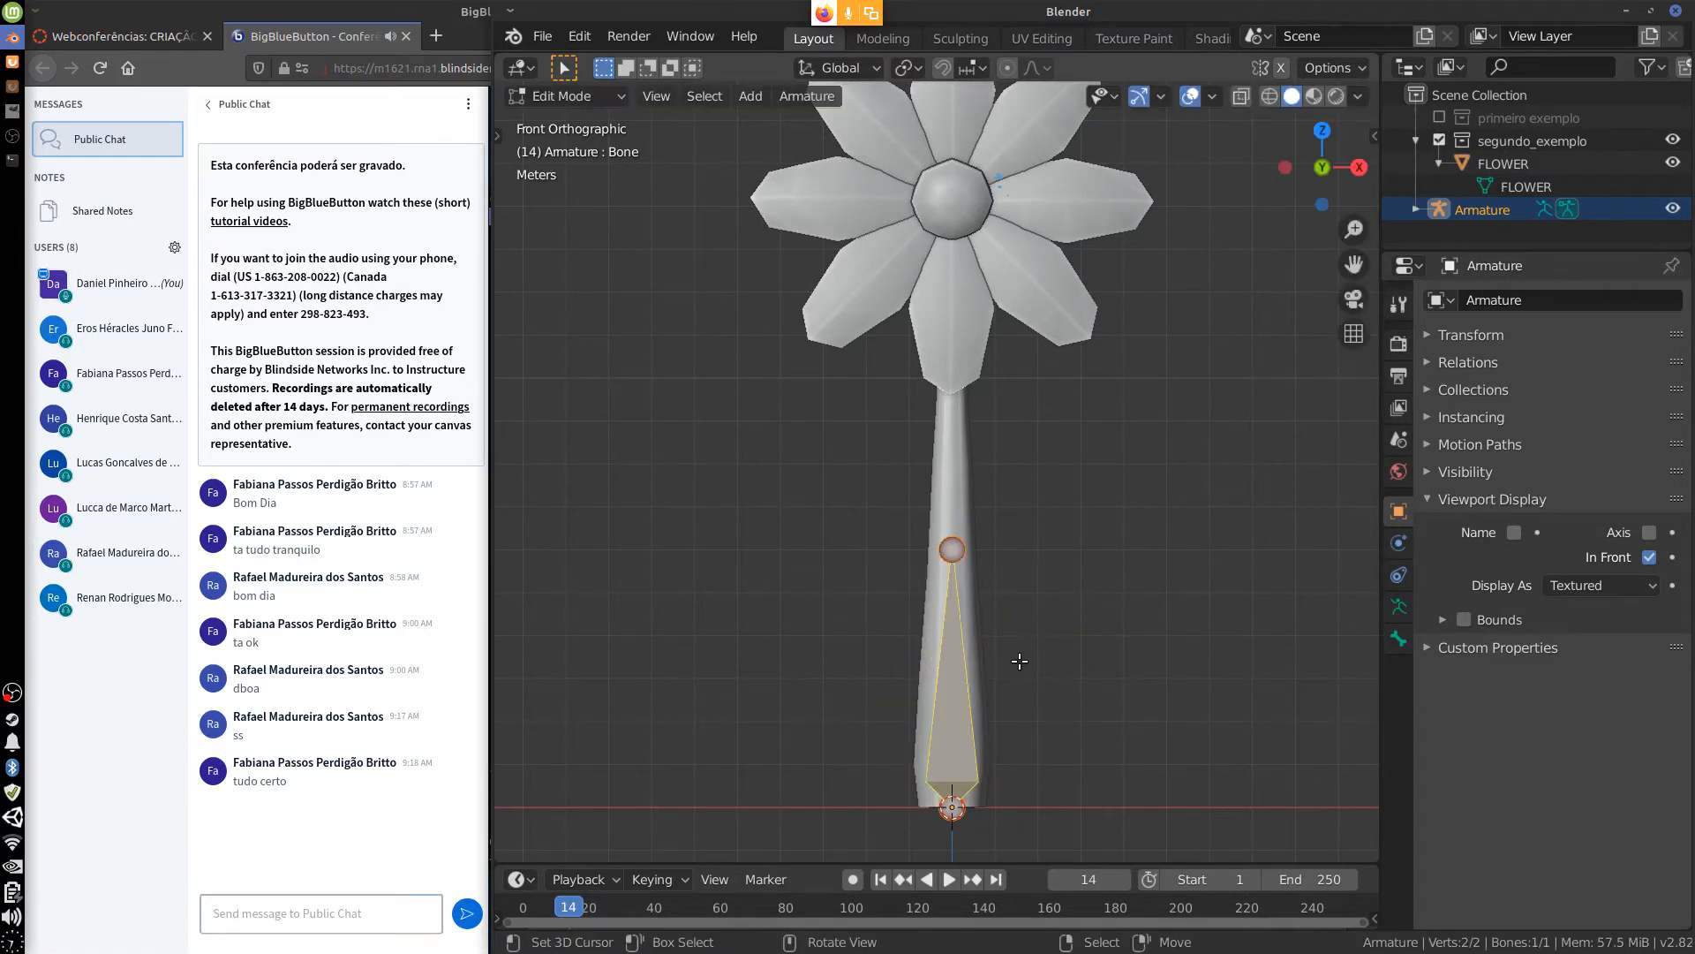
key("s")
right_click(1048, 632)
Try extruding a second bone about 5 m upward from the first bone's tip, and undo it.
middle_click_drag(1051, 617, 990, 556, "shift")
left_click(991, 555)
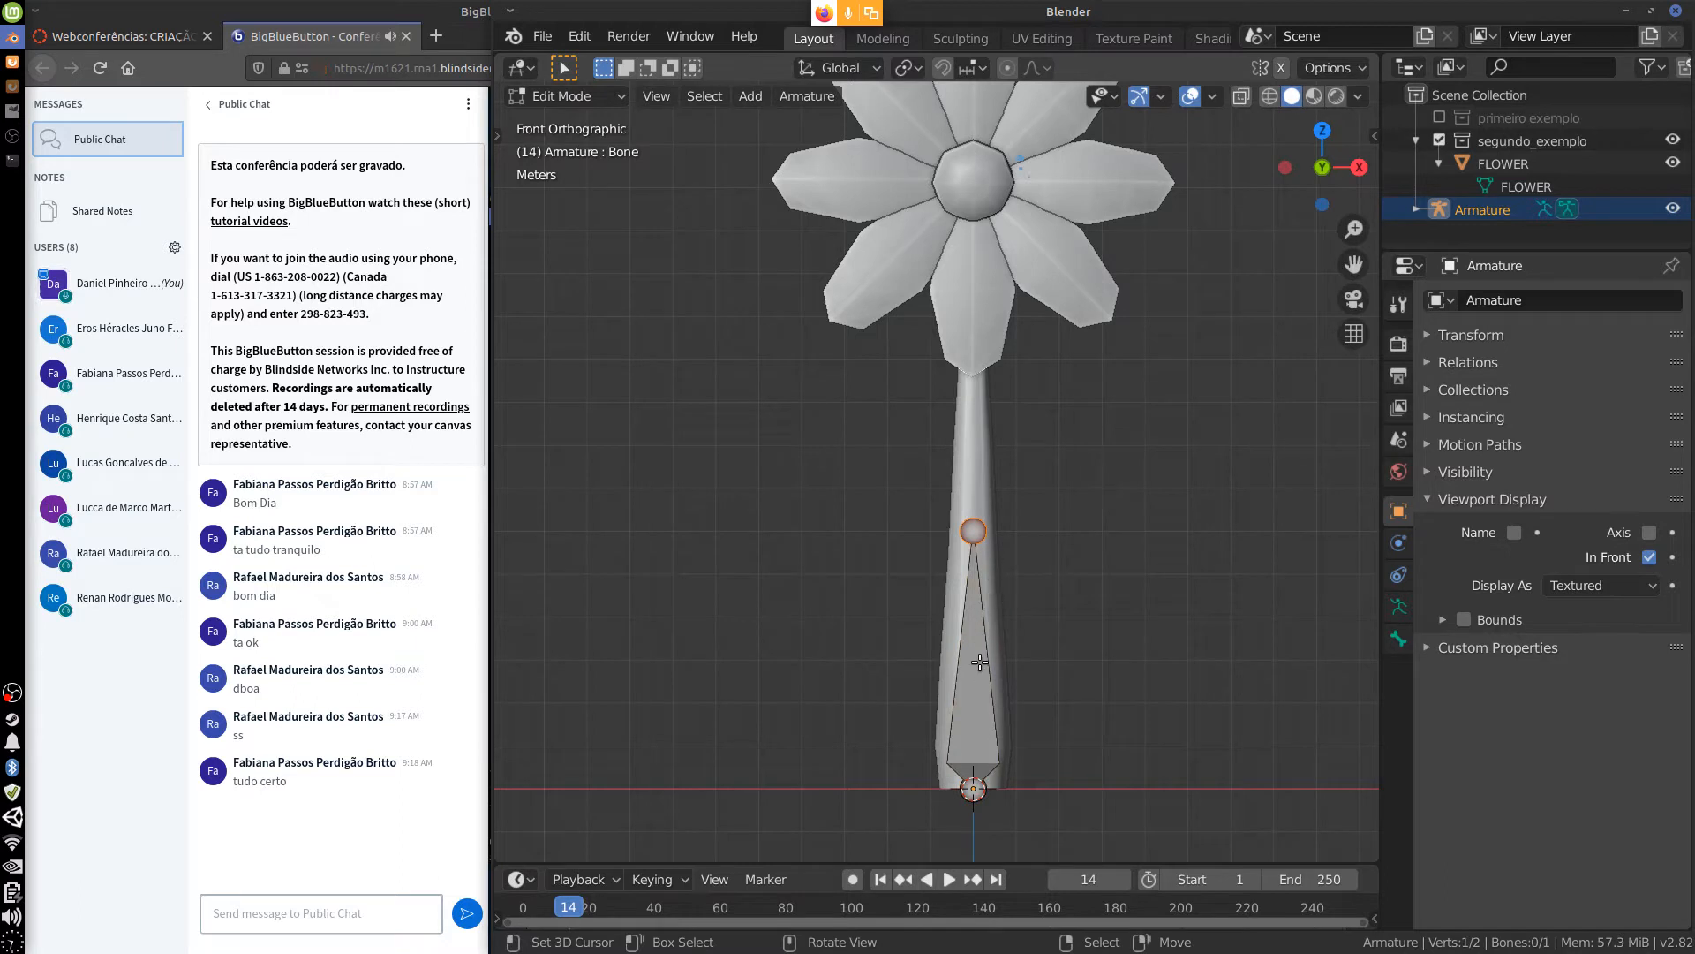
key("e")
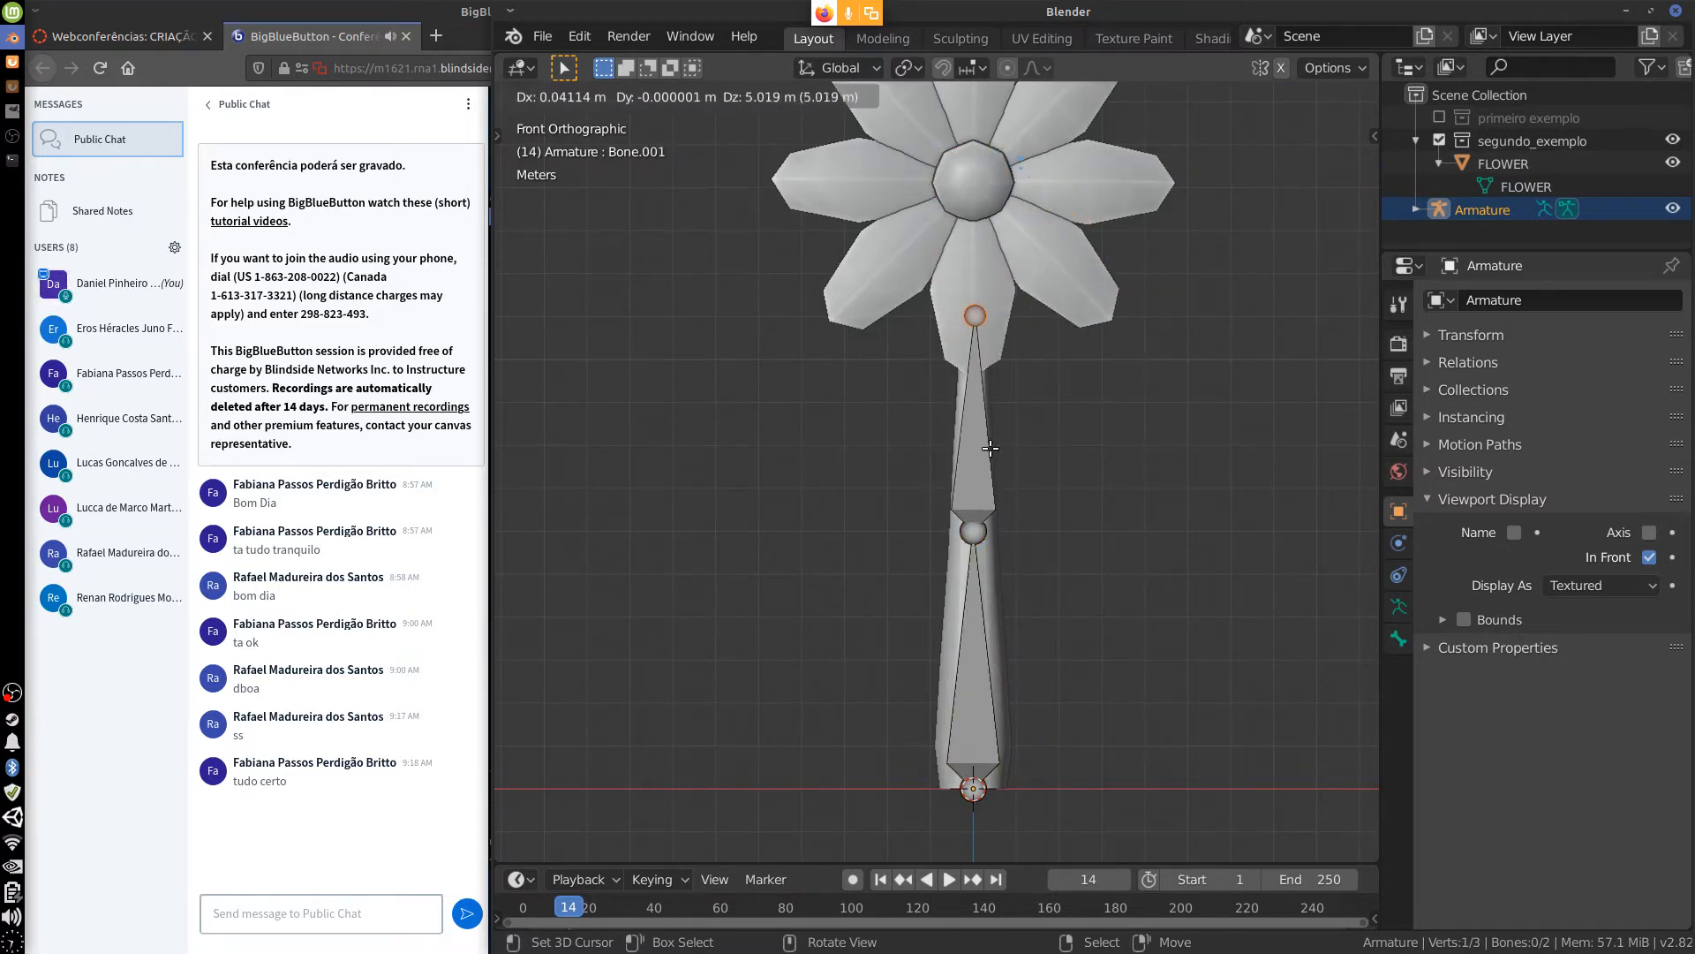
left_click(951, 430)
key("ctrl+z")
key("ctrl+z")
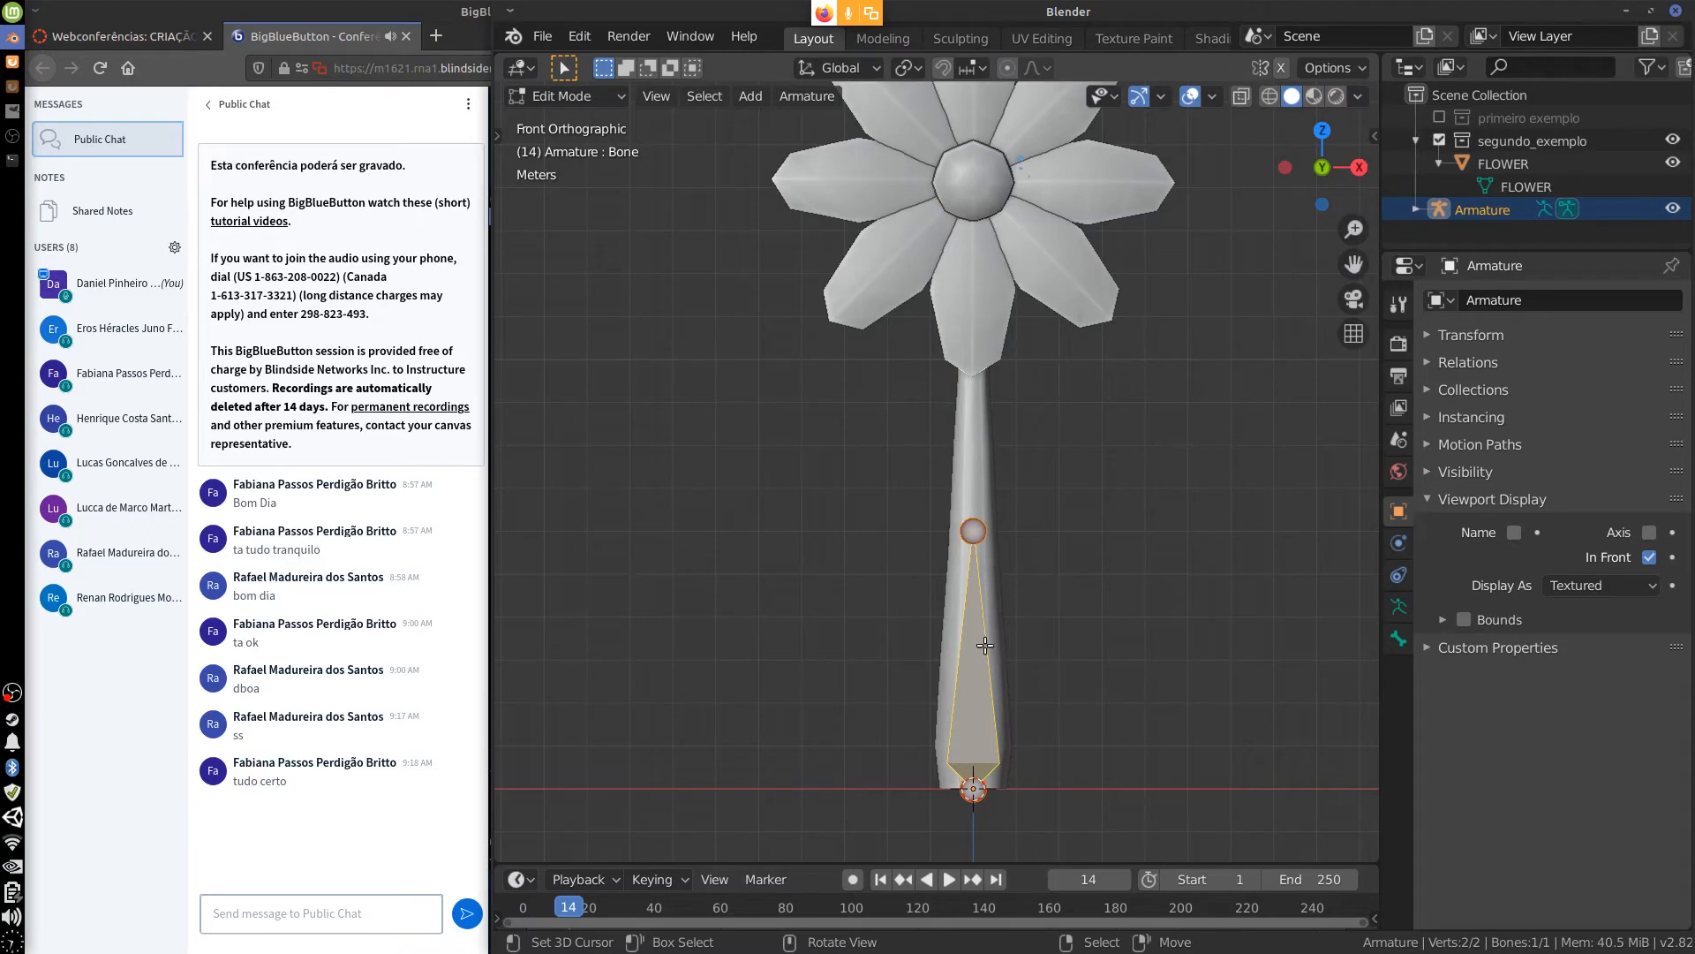
Try subdividing the stem bone into two bones, and undo the subdivision.
right_click(1056, 572)
left_click(1053, 576)
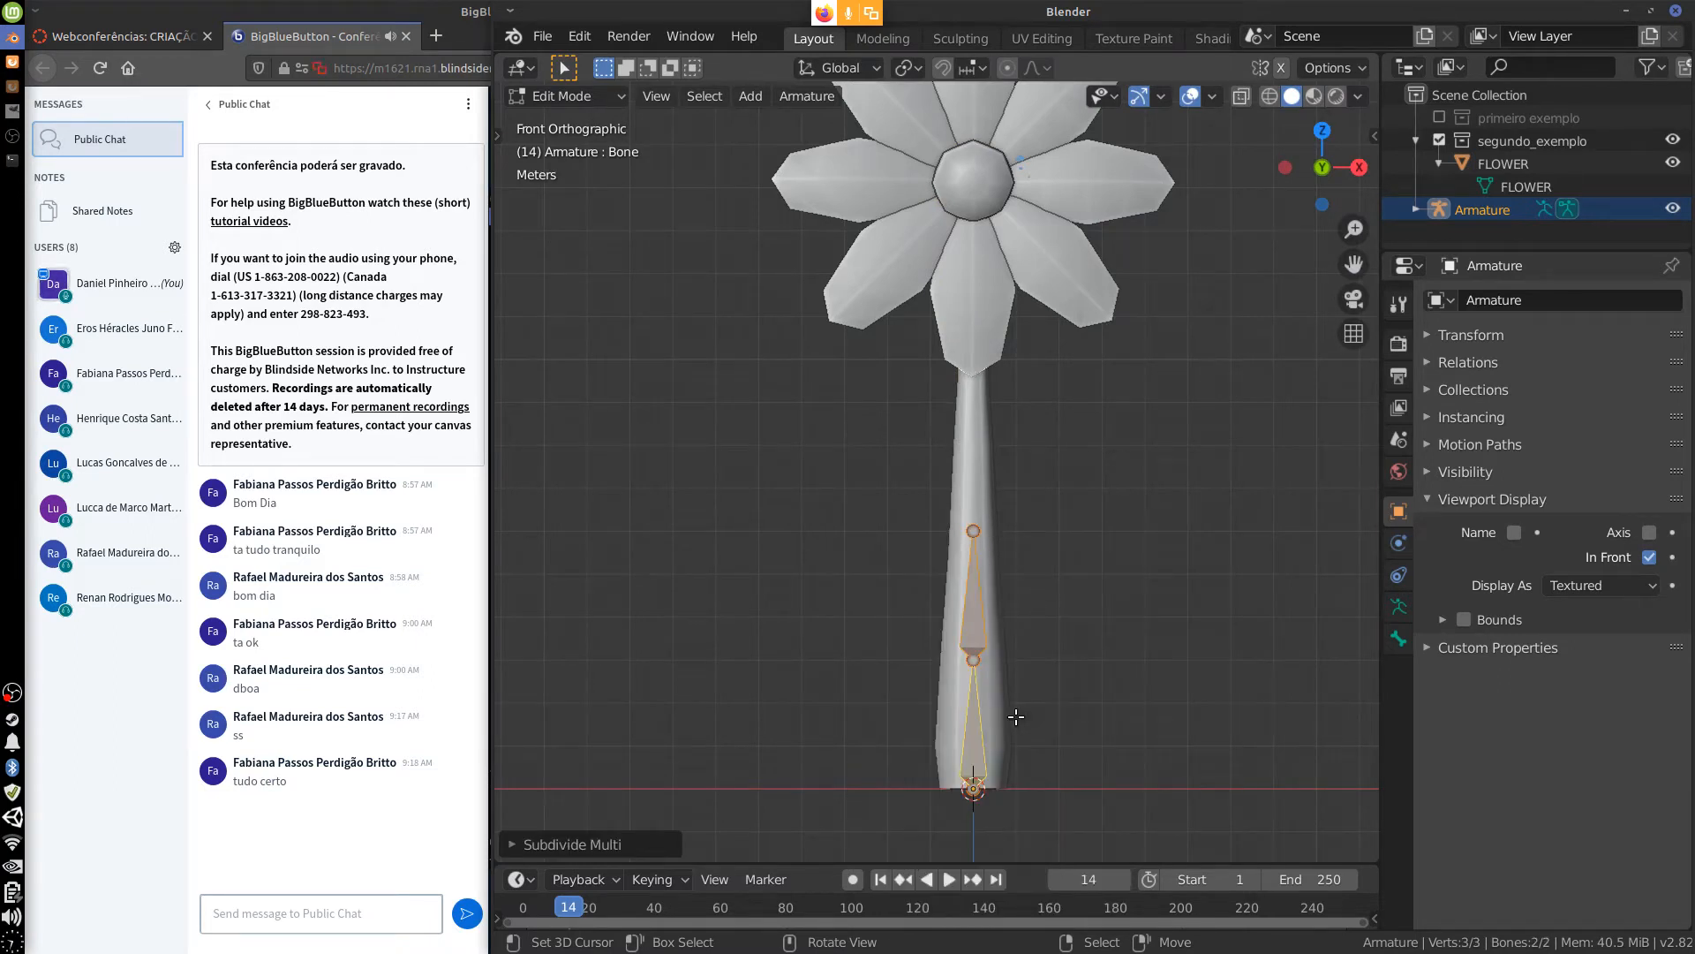
key("ctrl+z")
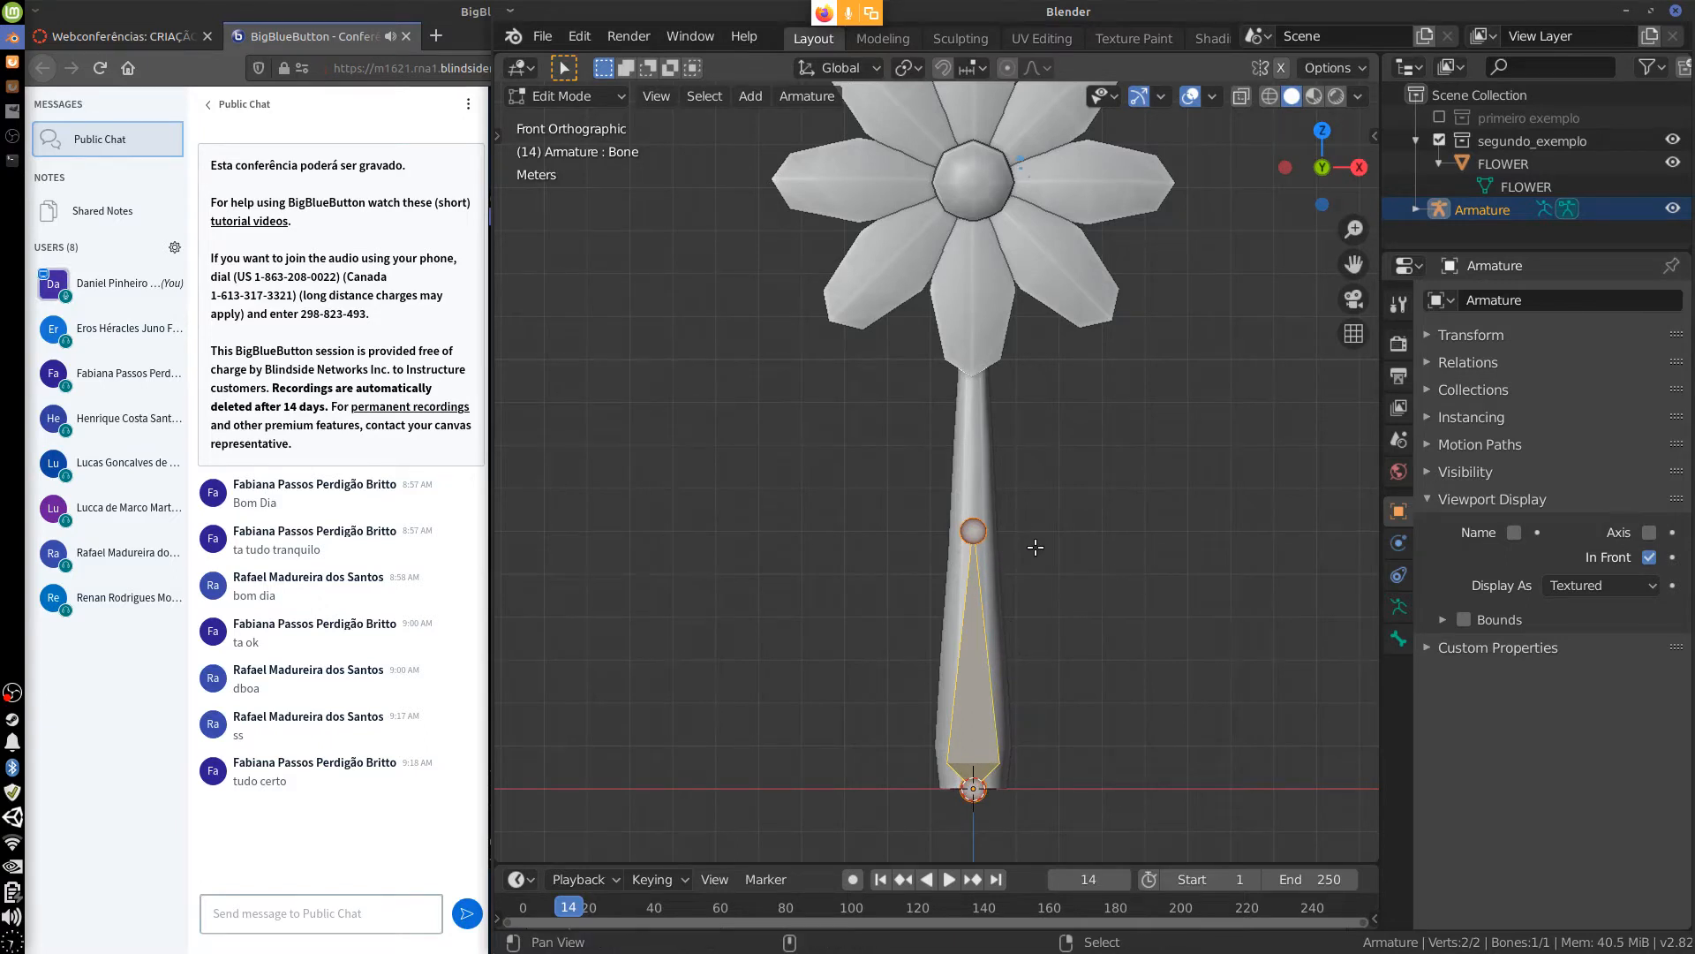
middle_click_drag(1033, 552, 1009, 559, "shift")
left_click(806, 96)
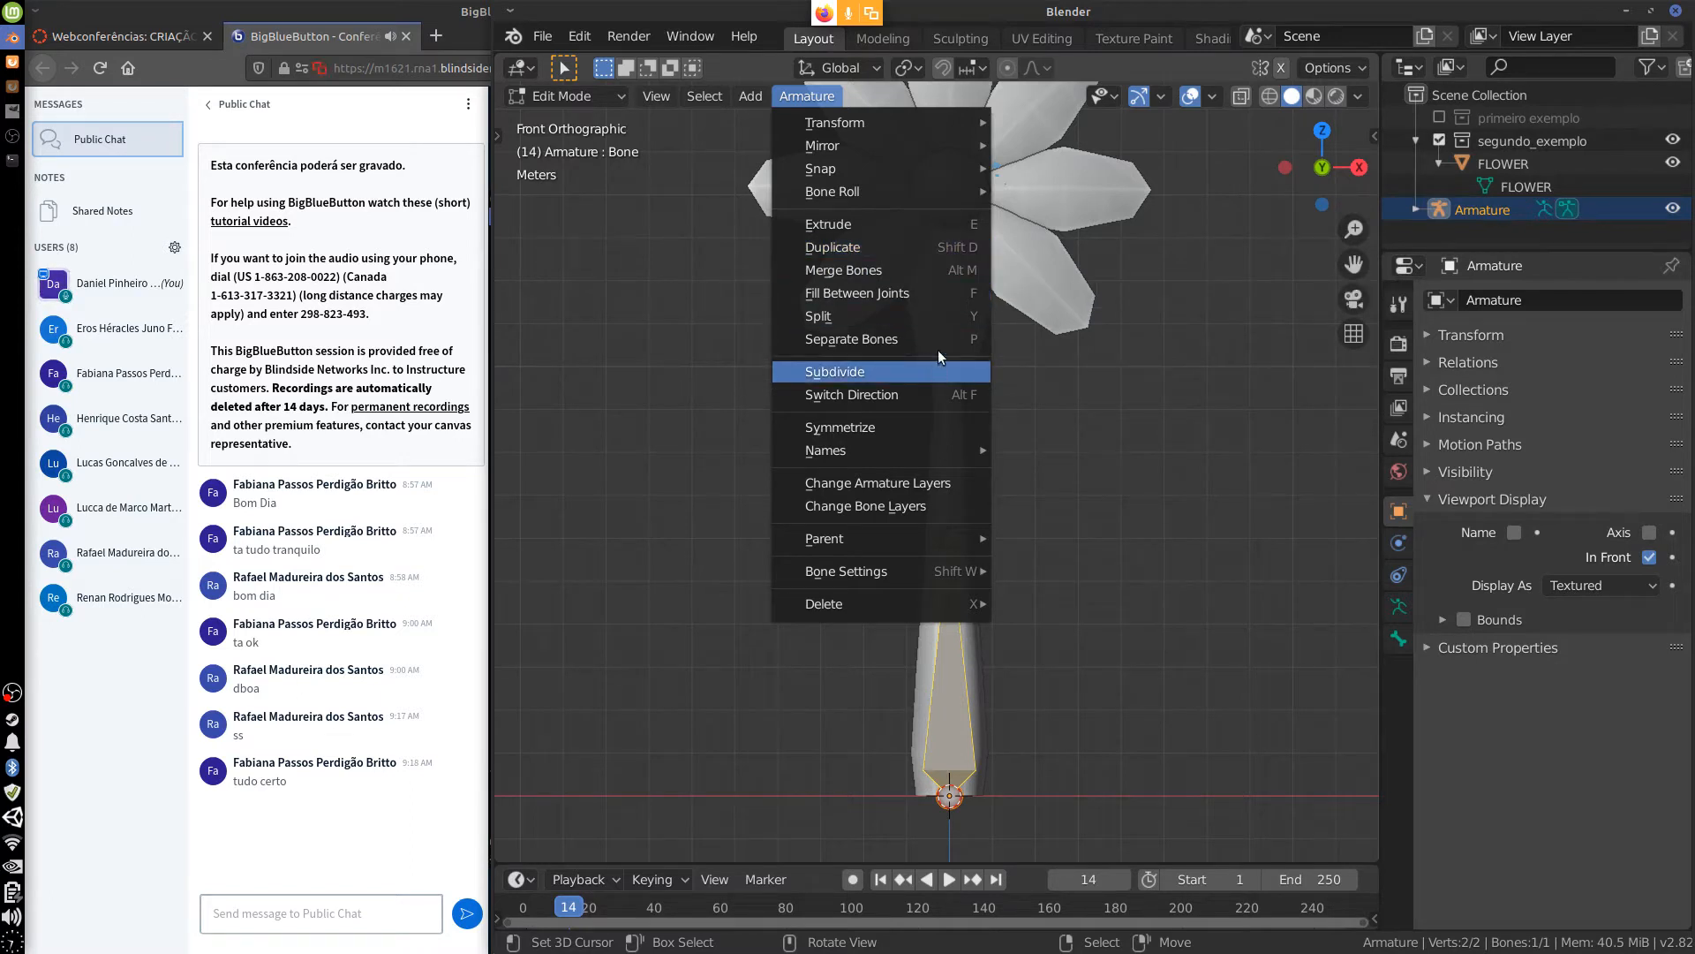
left_click(751, 95)
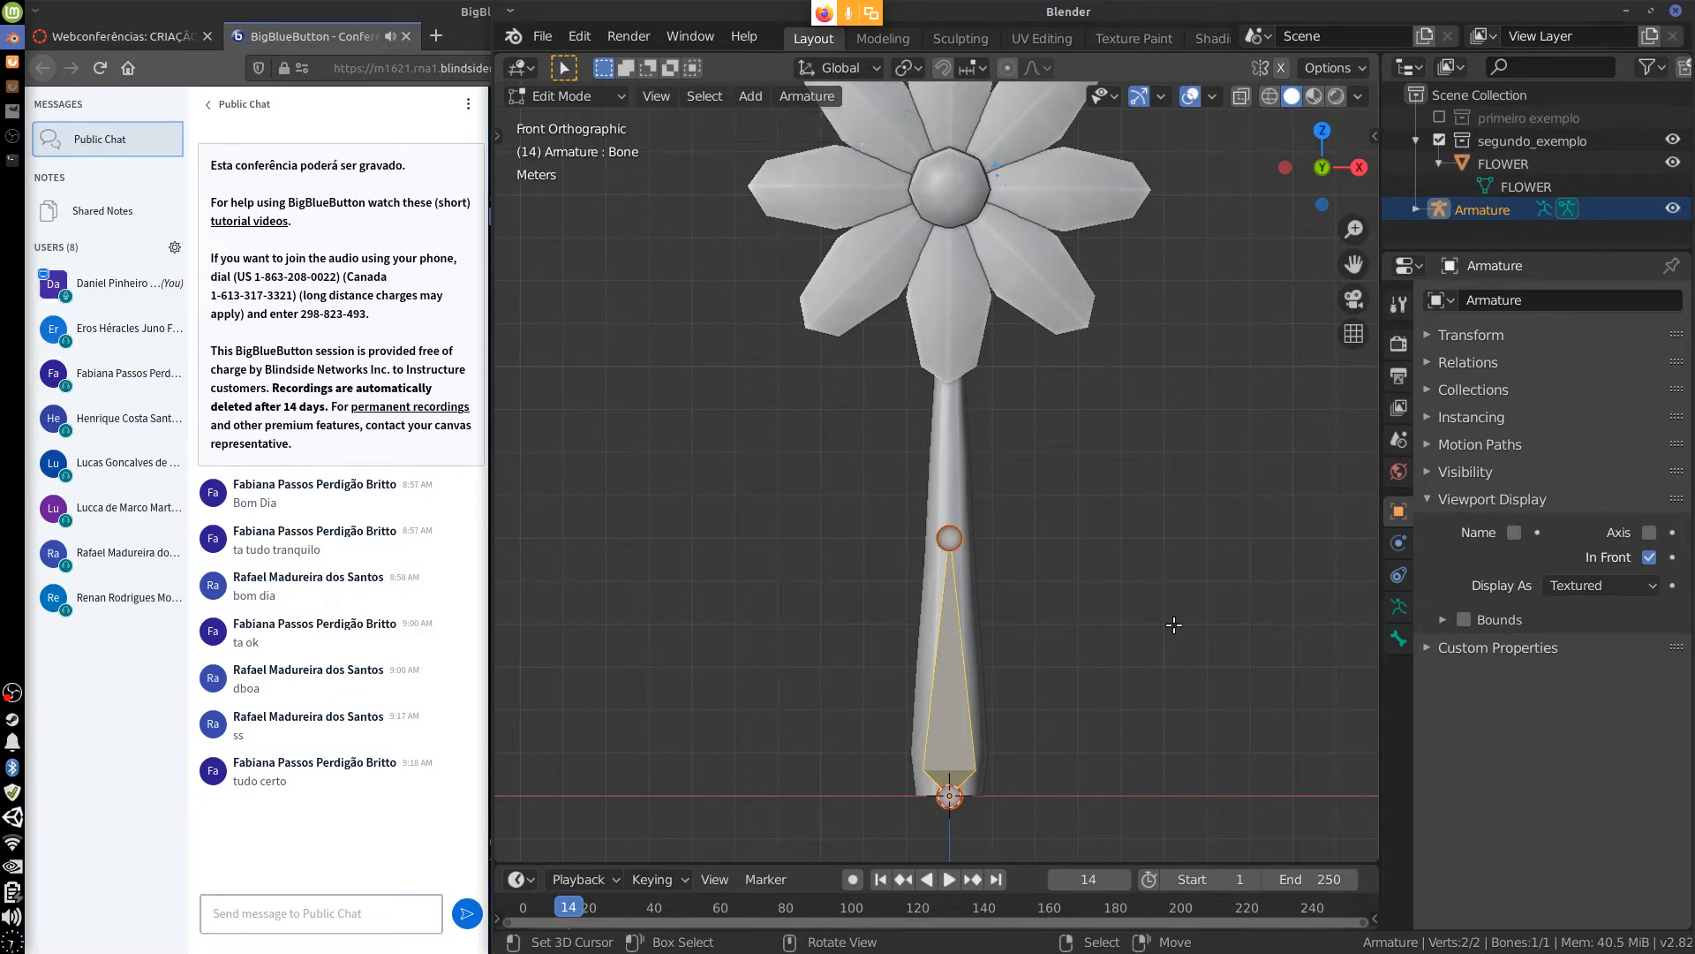
Enlarge the outliner, expand the armature's hierarchy and rename the armature object as FLOWER_RIG.
left_click_drag(1526, 250, 1527, 530)
left_click(1416, 209)
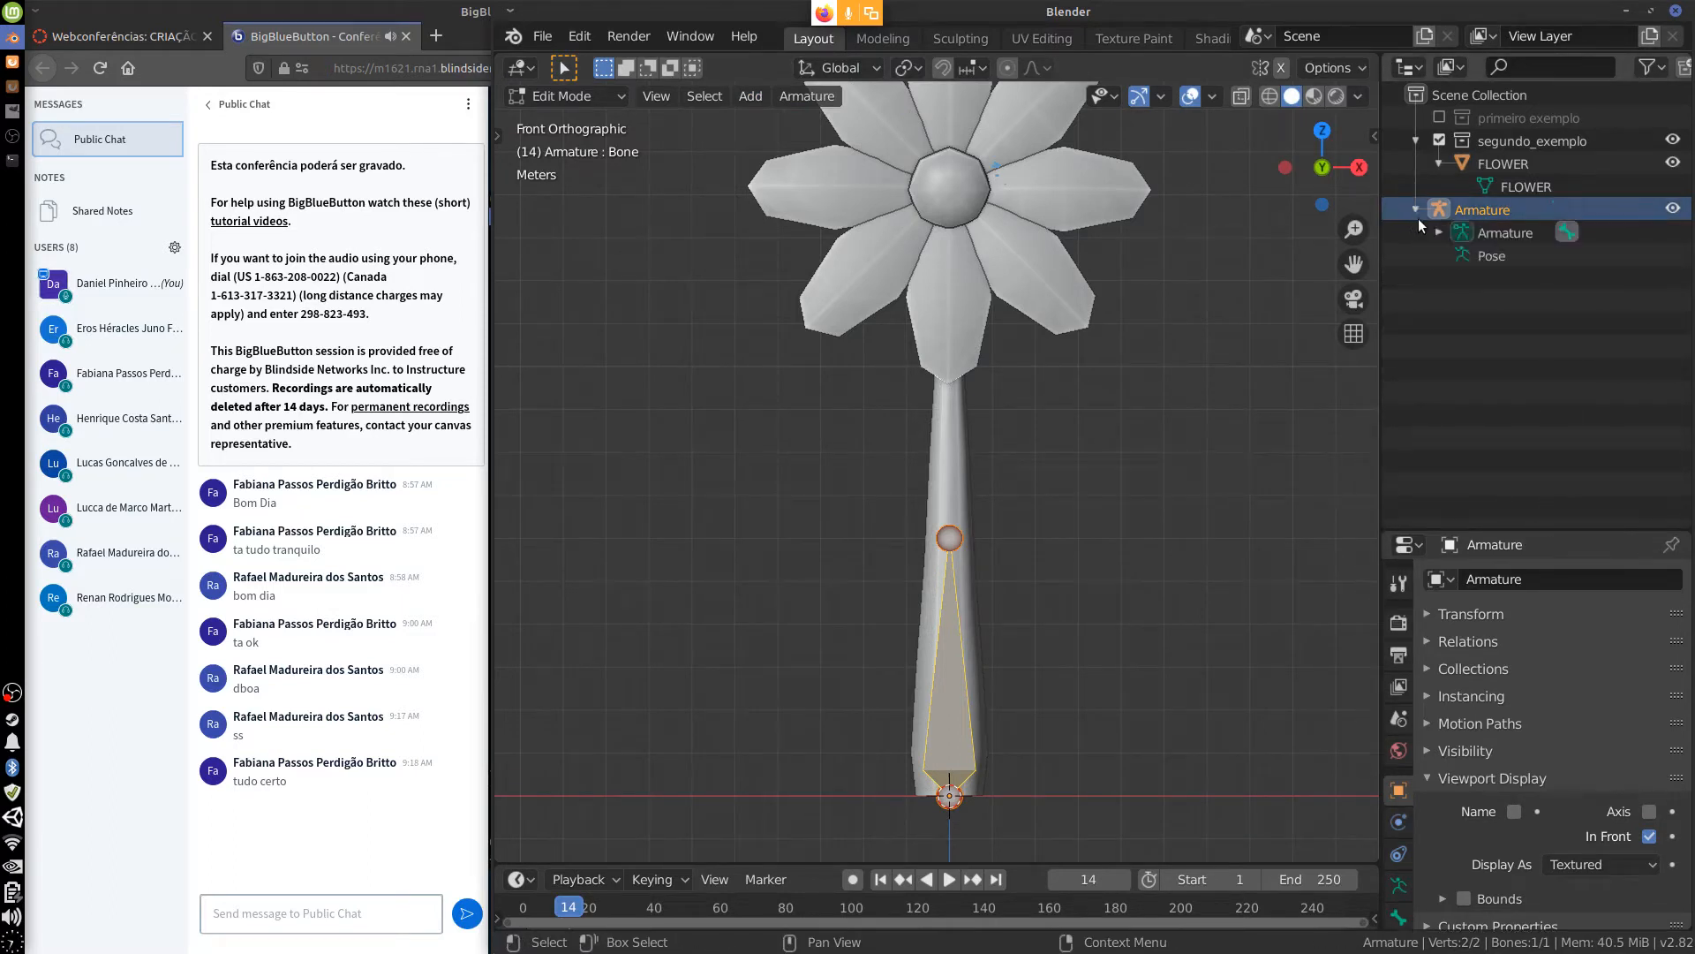
left_click(1496, 210)
double_click(1505, 210)
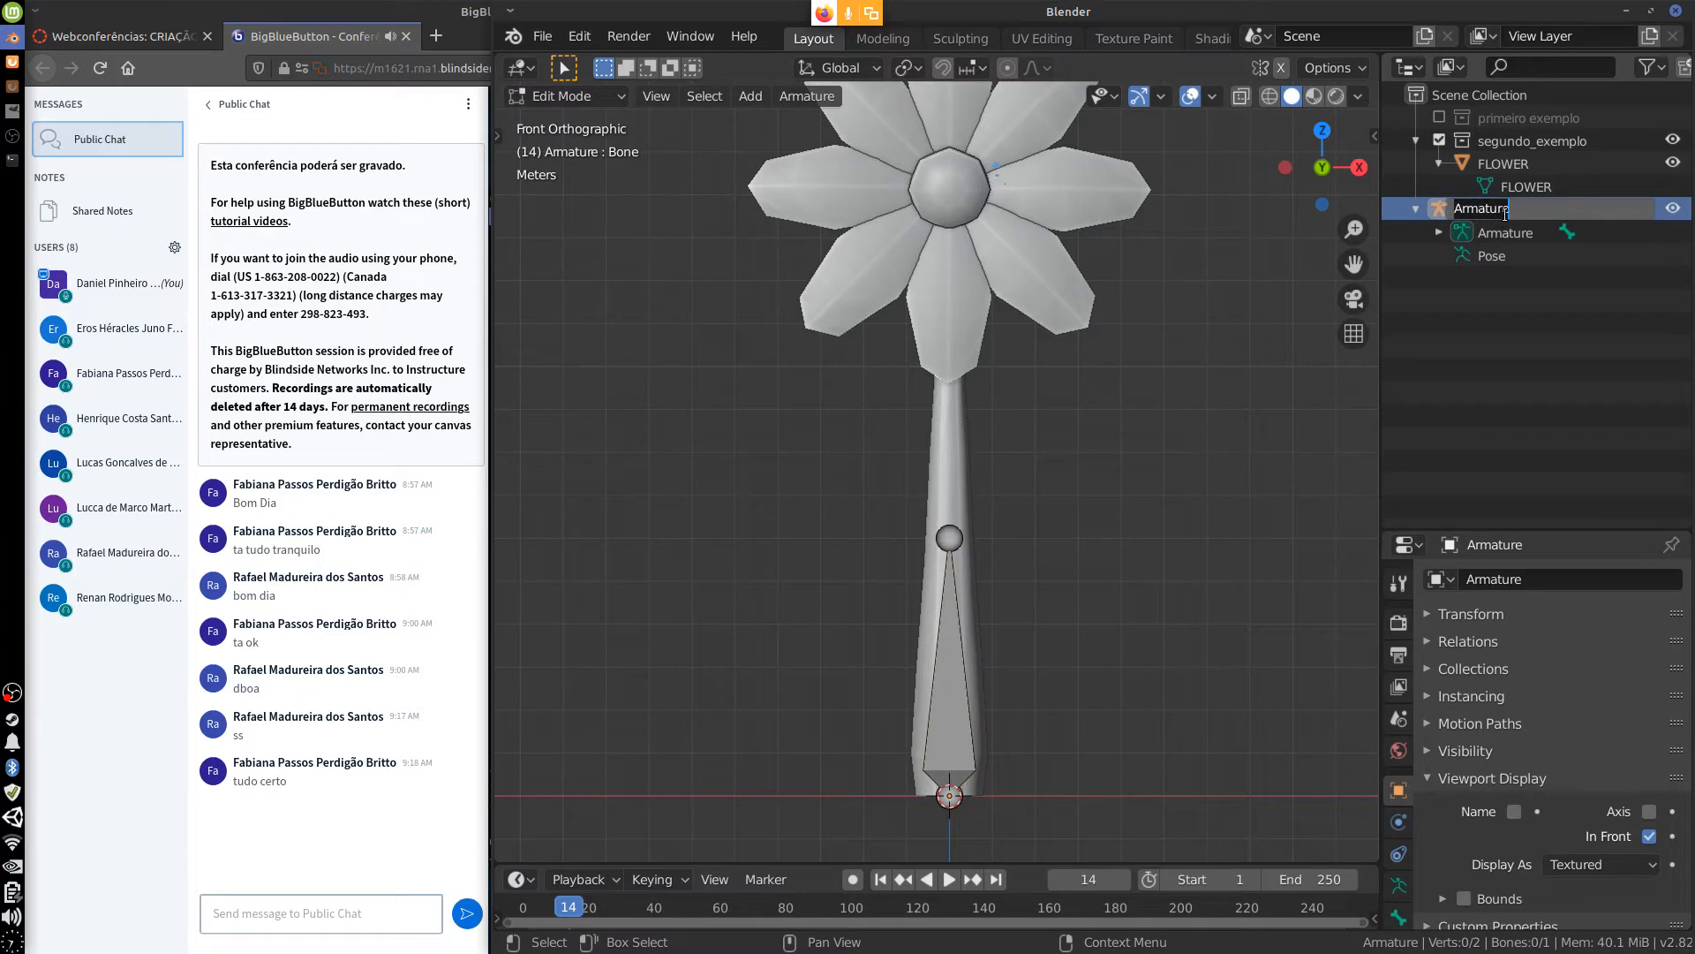
key("BackSpace")
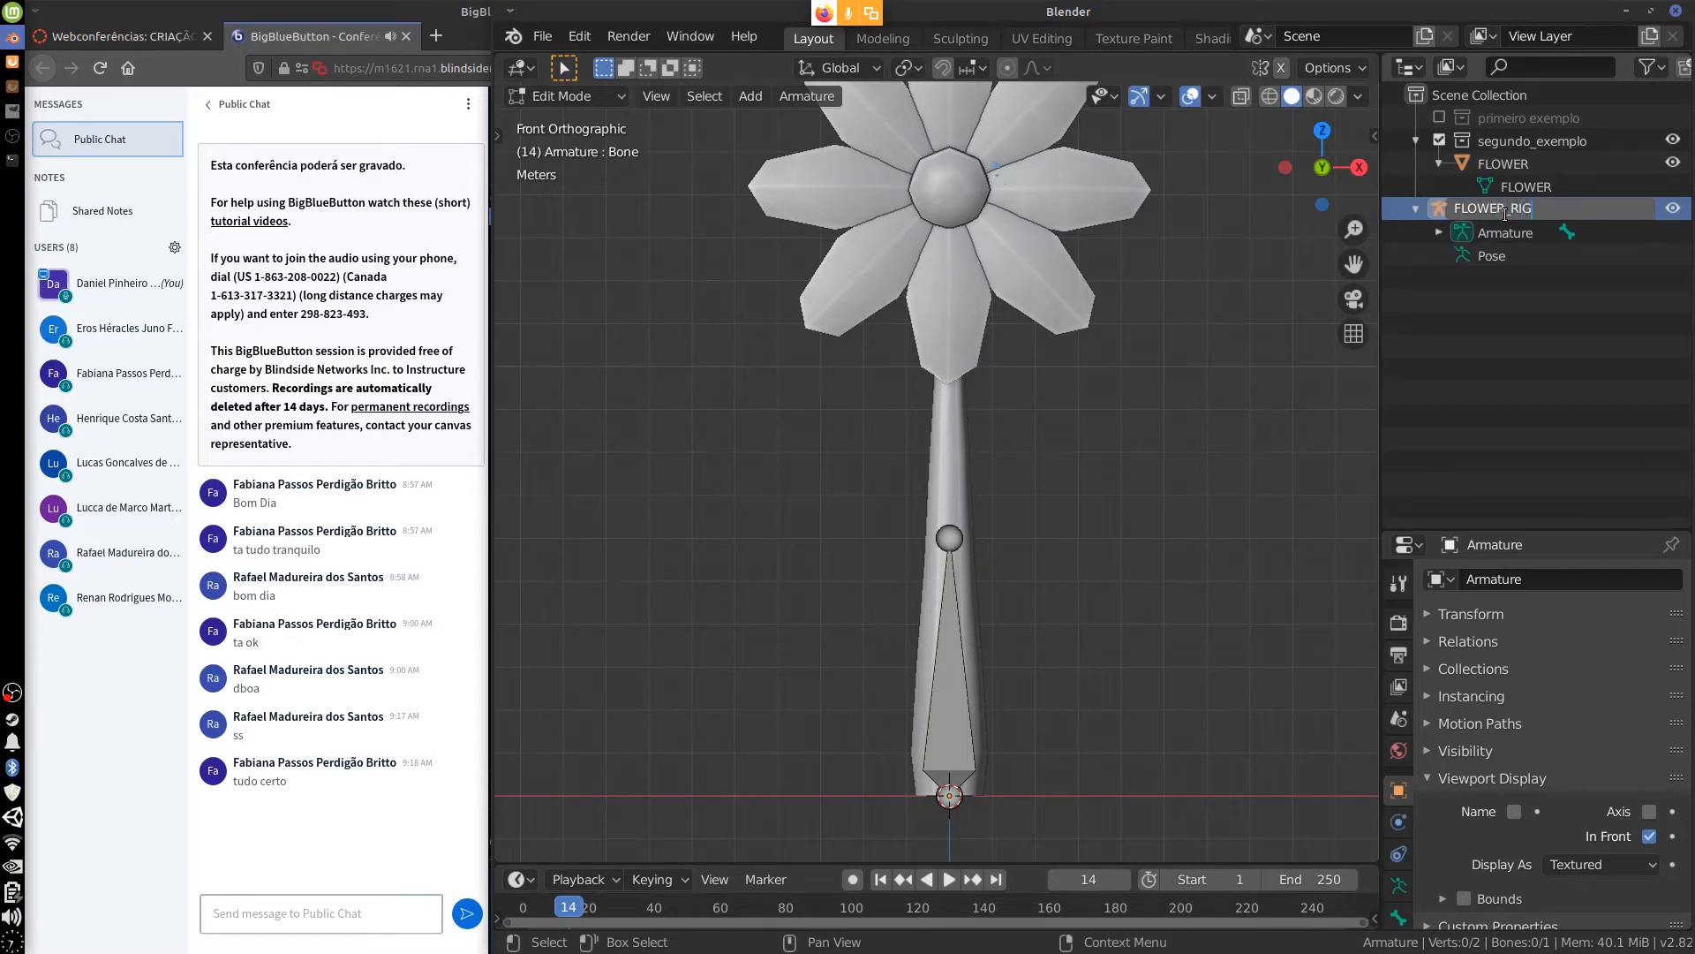
key("Return")
Rename the armature data under FLOWER_RIG as FLOWER-RIG, expand it to its bone, and select the armature object.
left_click(1513, 233)
double_click(1513, 235)
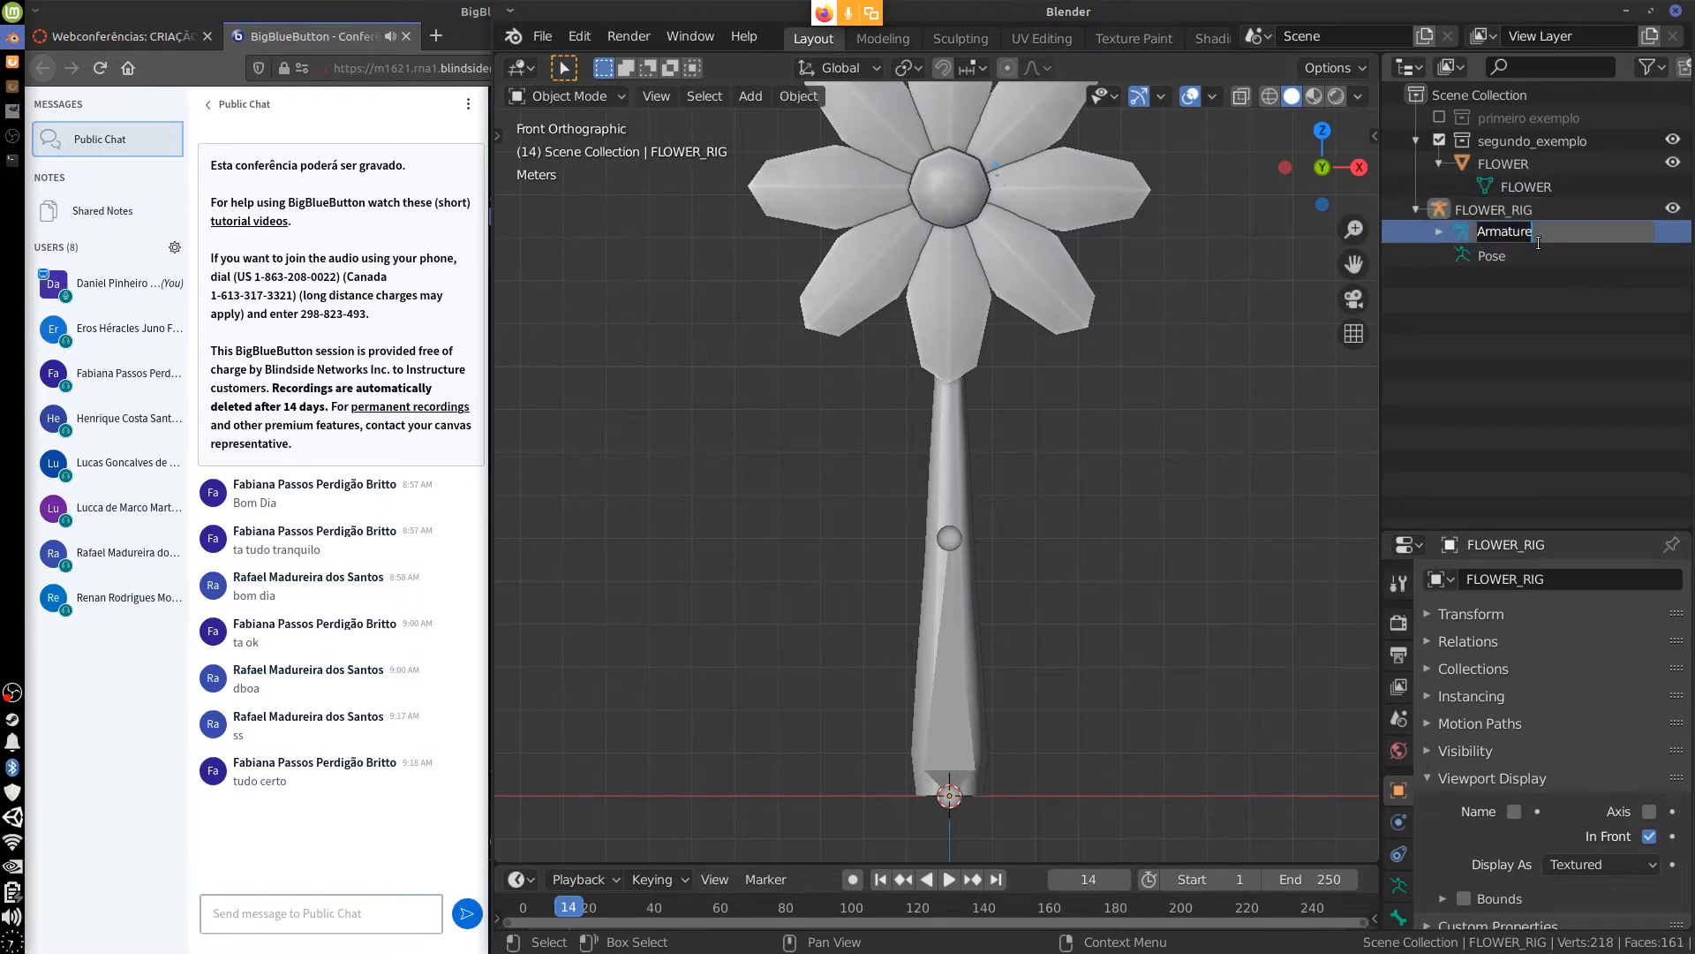
key("BackSpace")
type("FLOWER_")
key("Return")
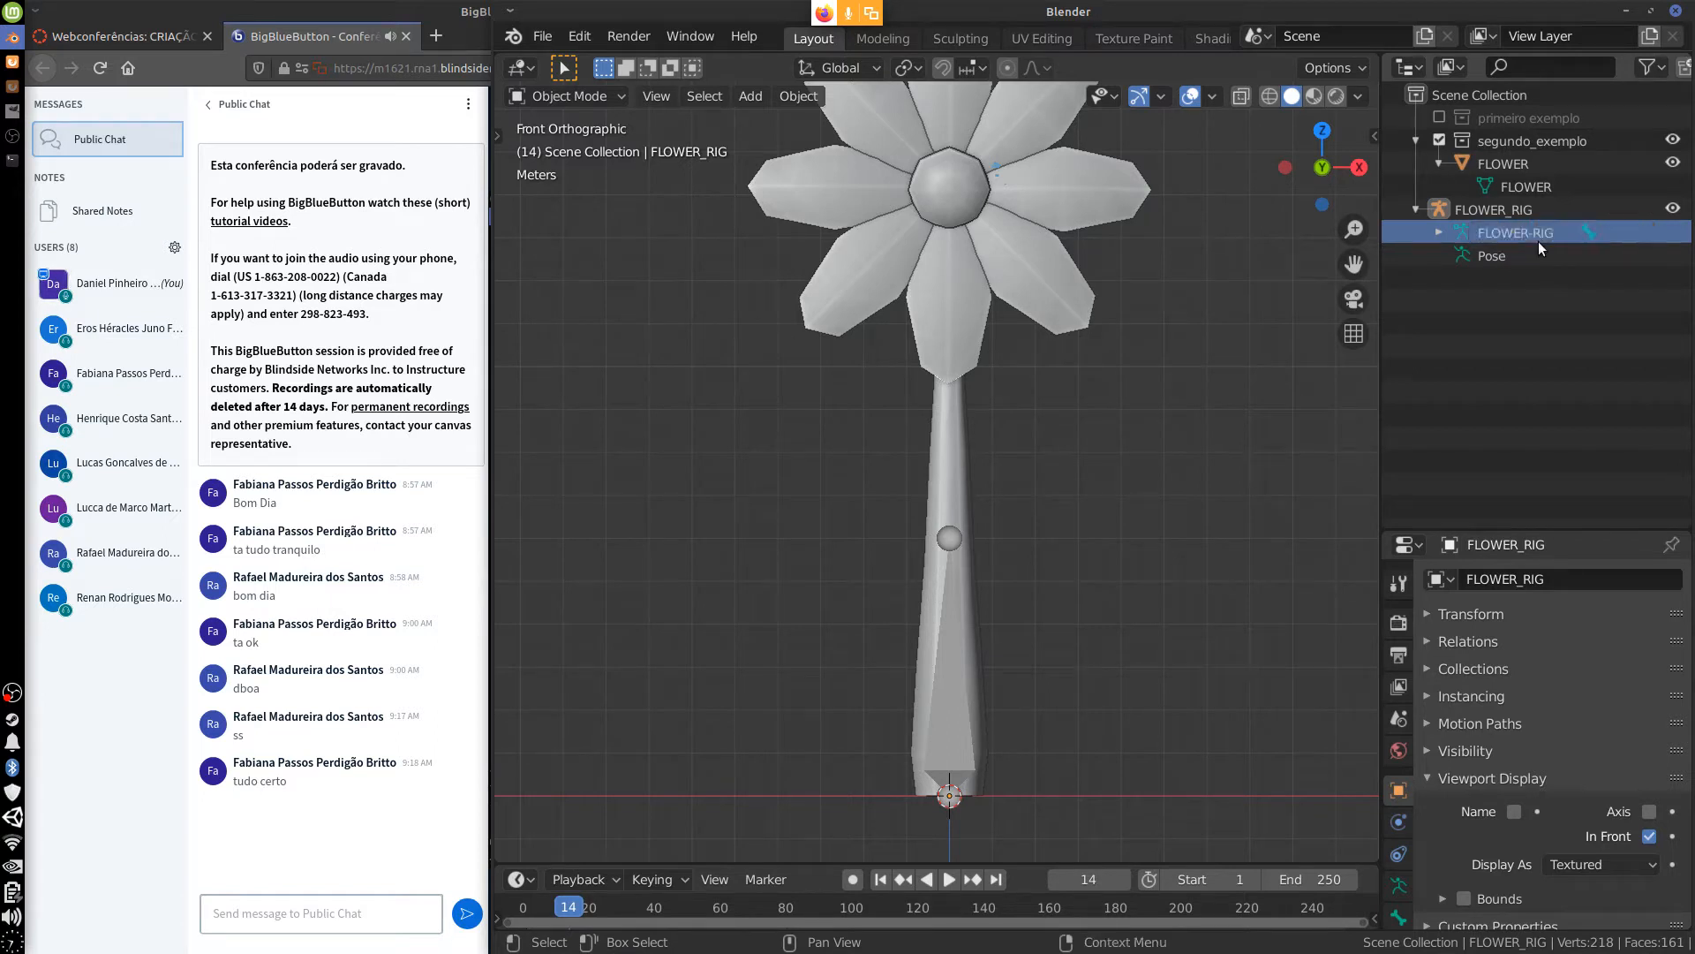
left_click(1440, 233)
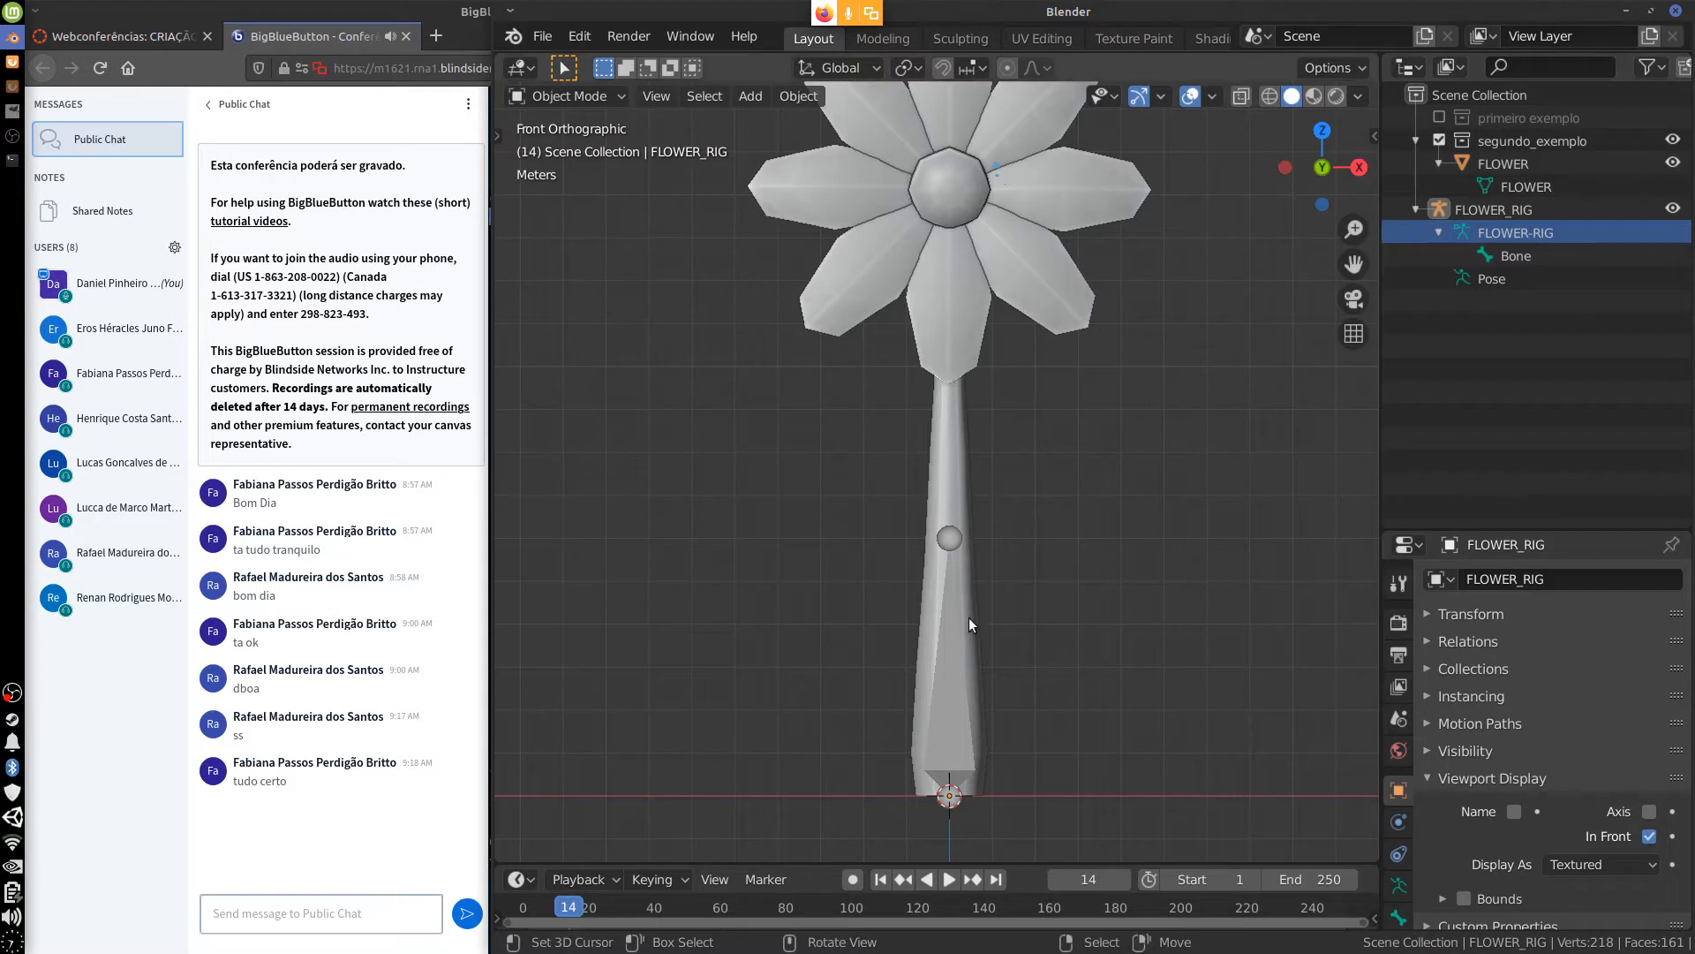
left_click(953, 689)
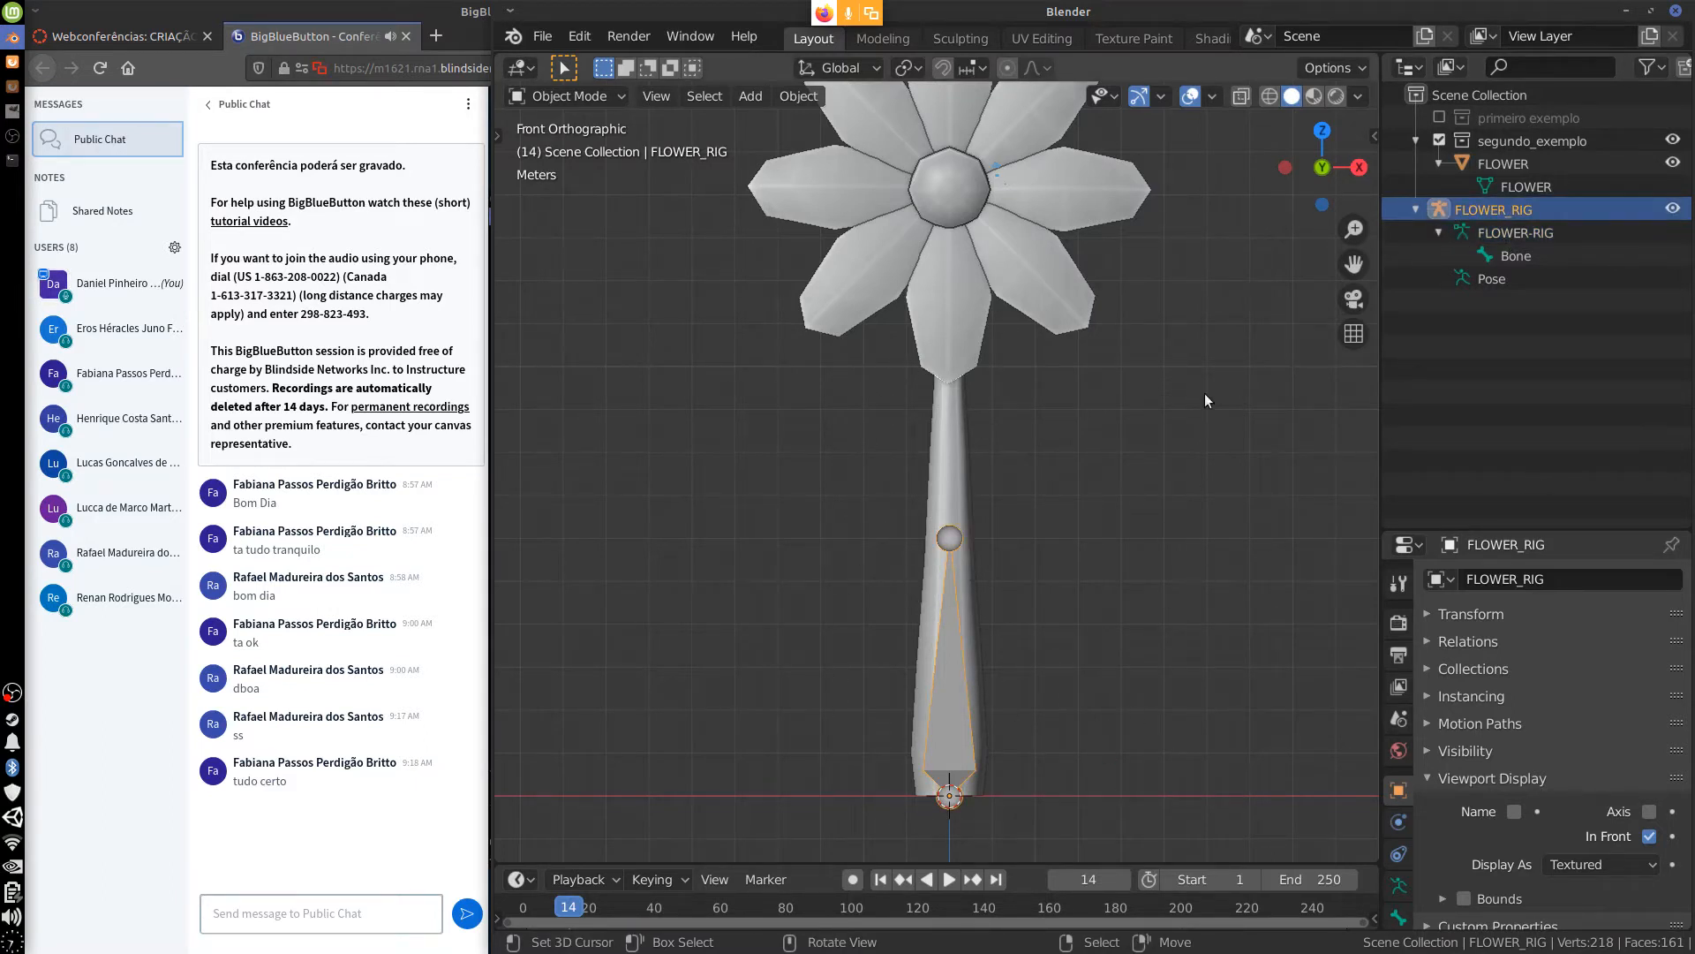
Try adding a second armature and moving it beside the stem, and delete it.
left_click(749, 95)
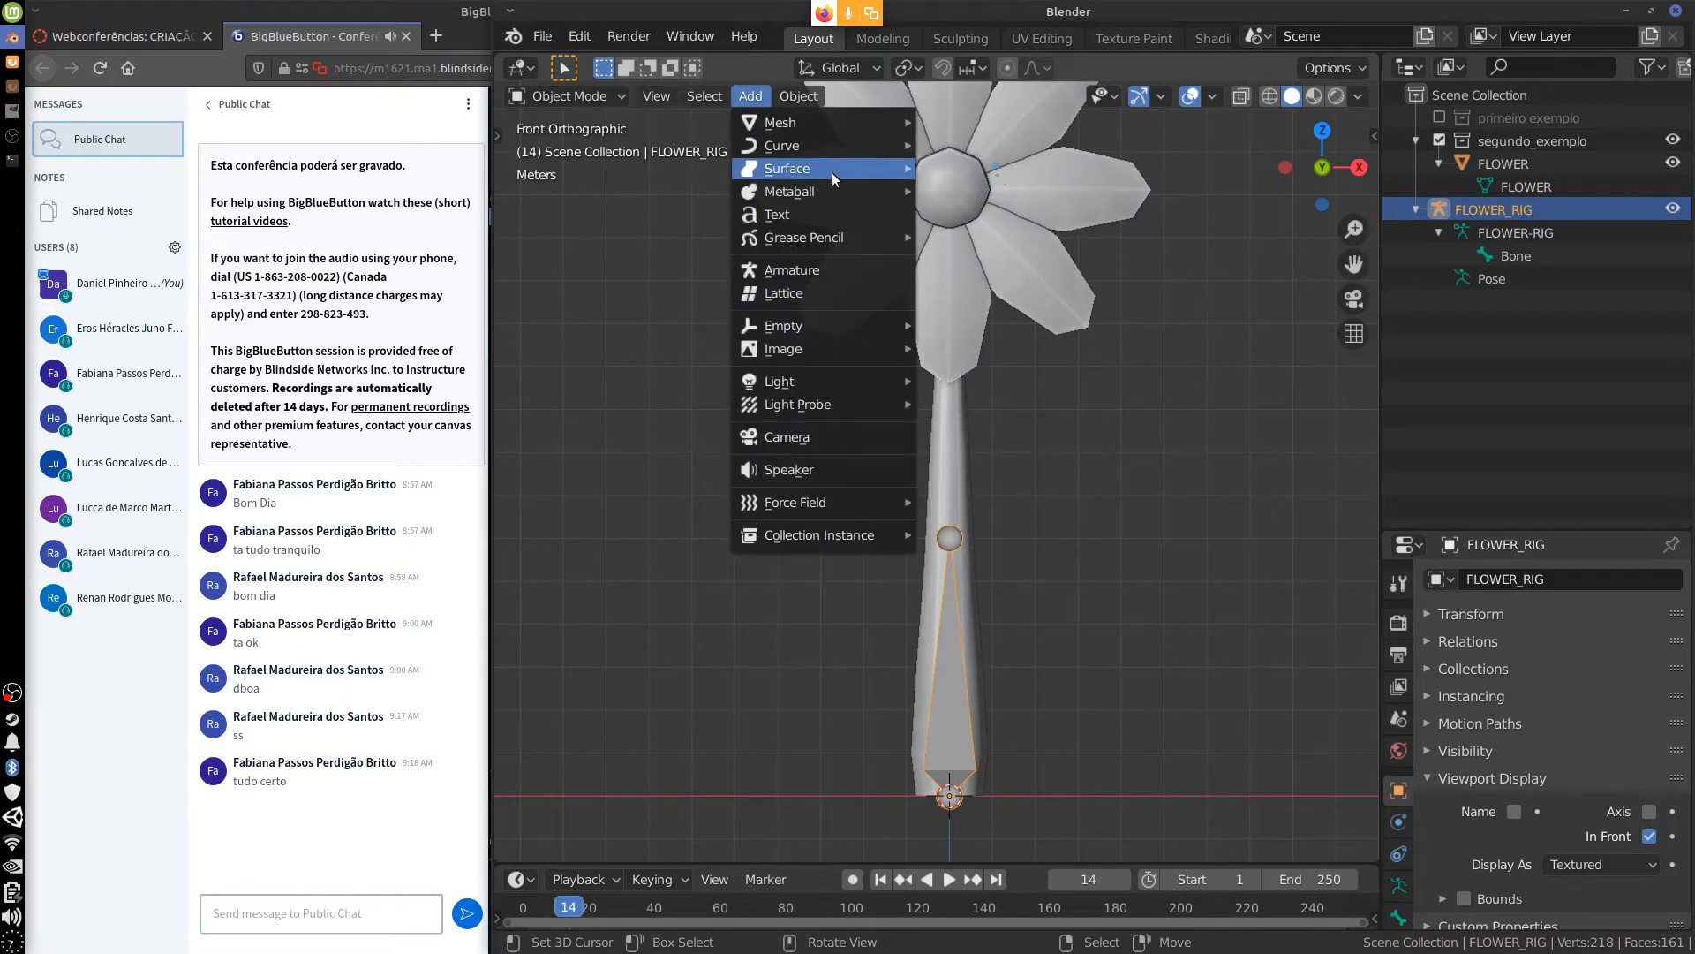
left_click(823, 268)
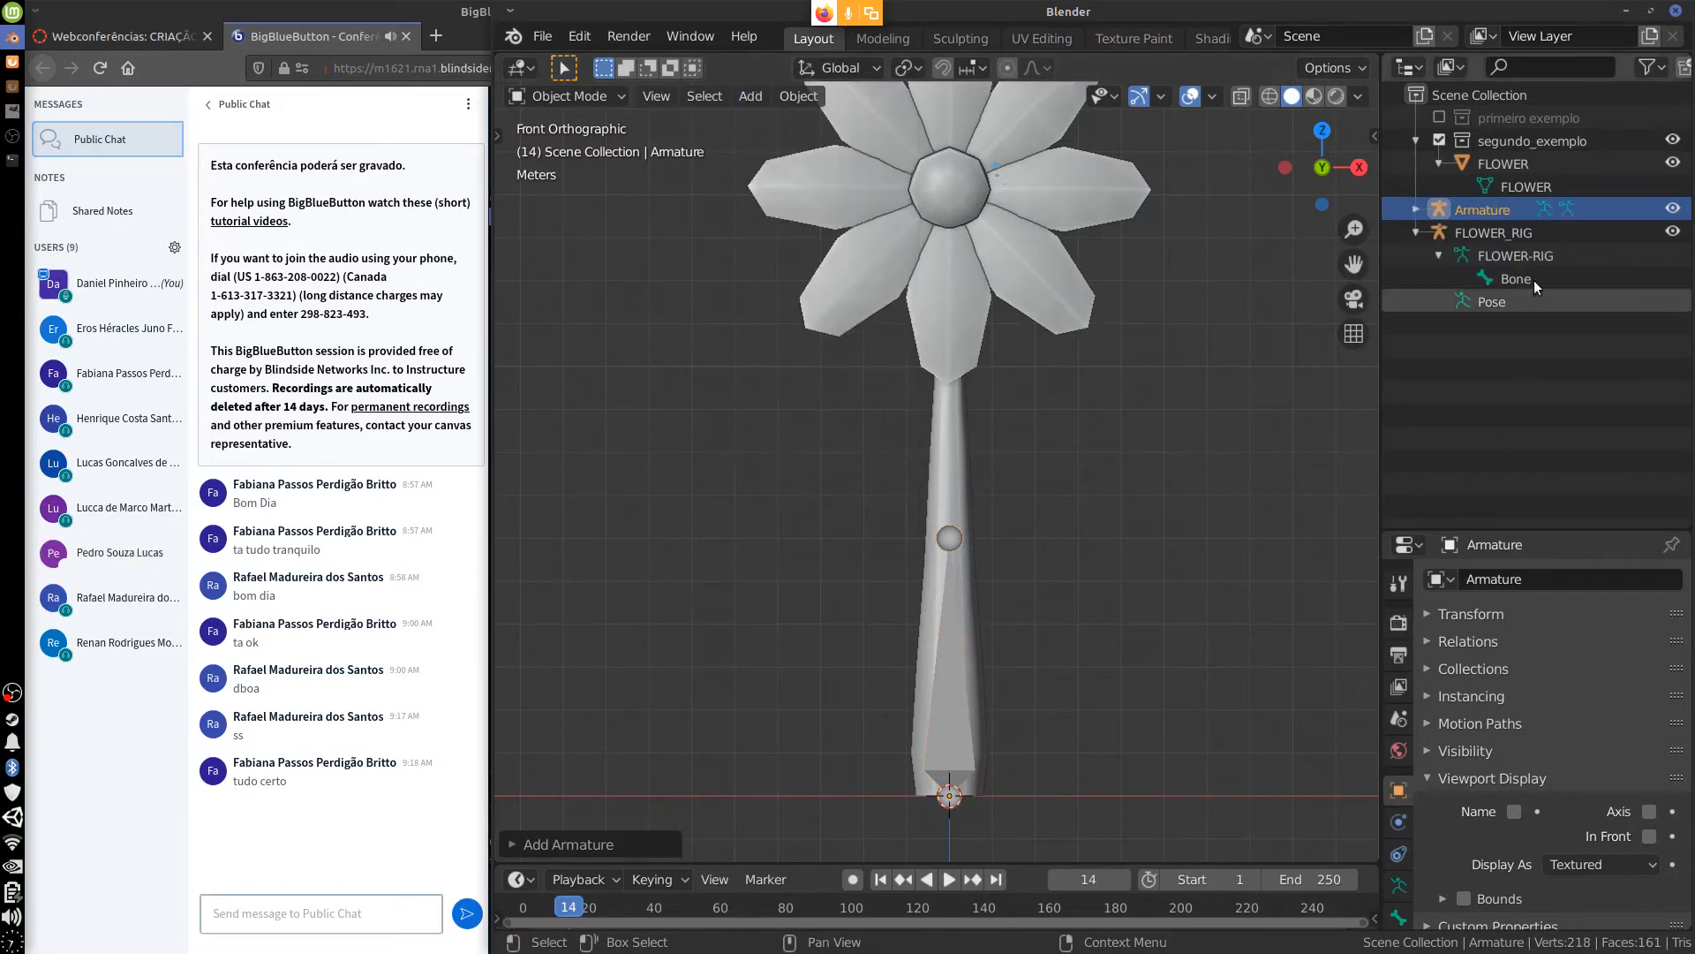
left_click(1414, 211)
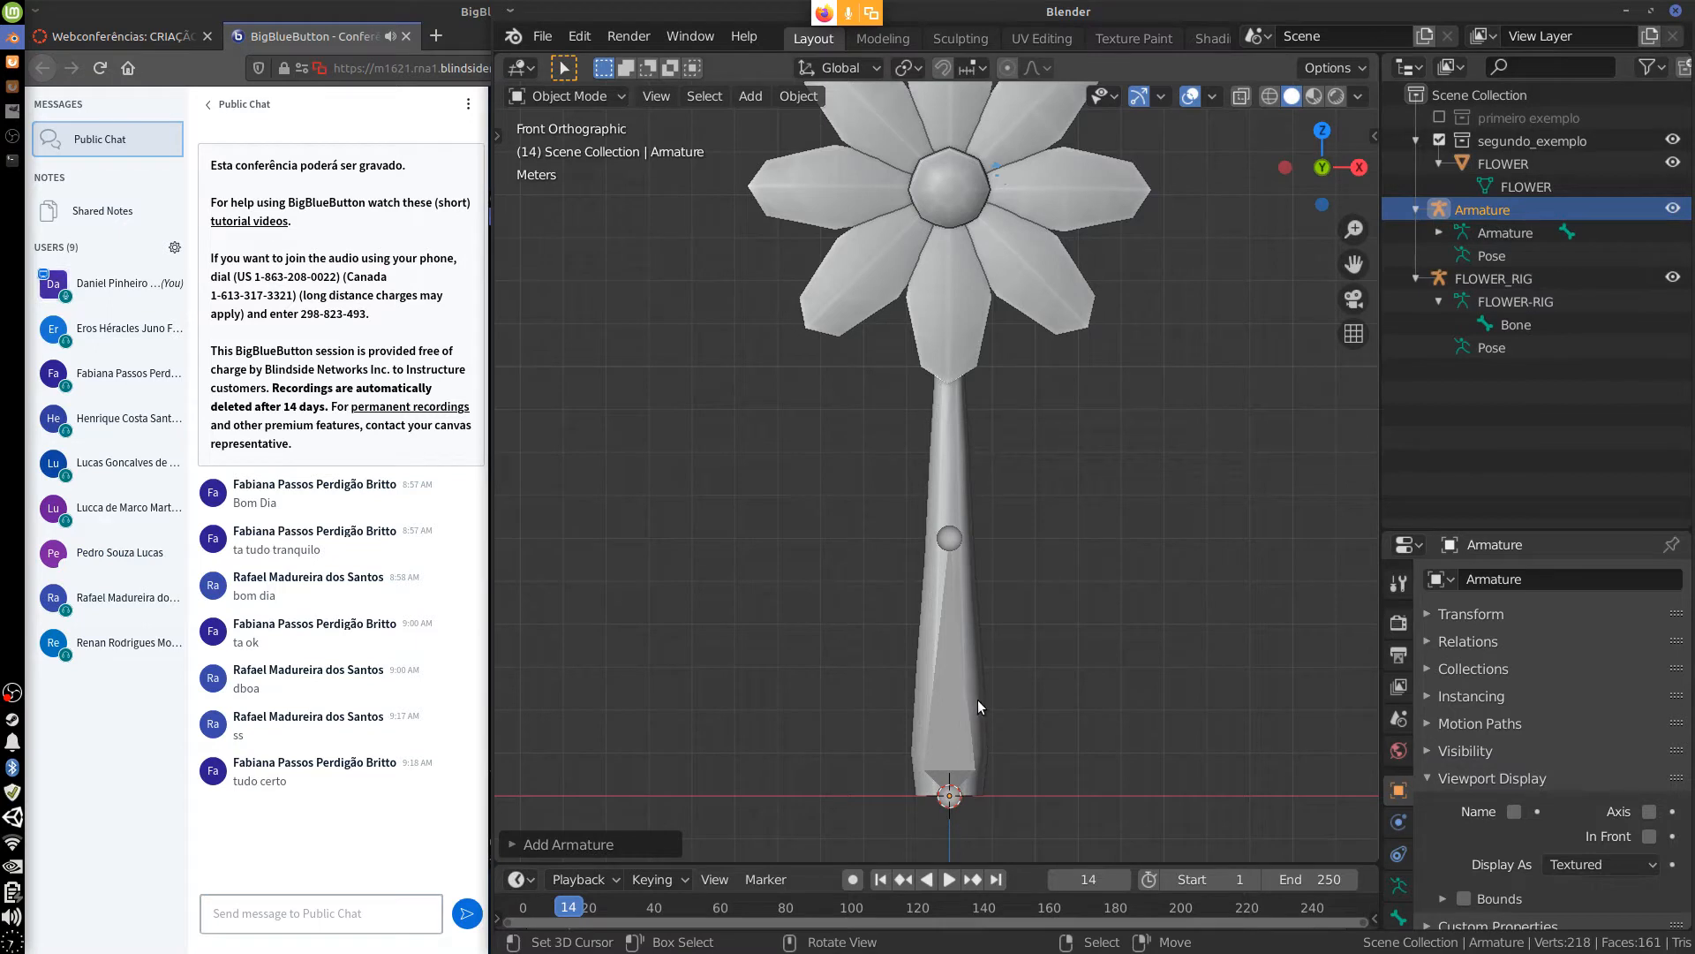
key("g")
left_click(1119, 572)
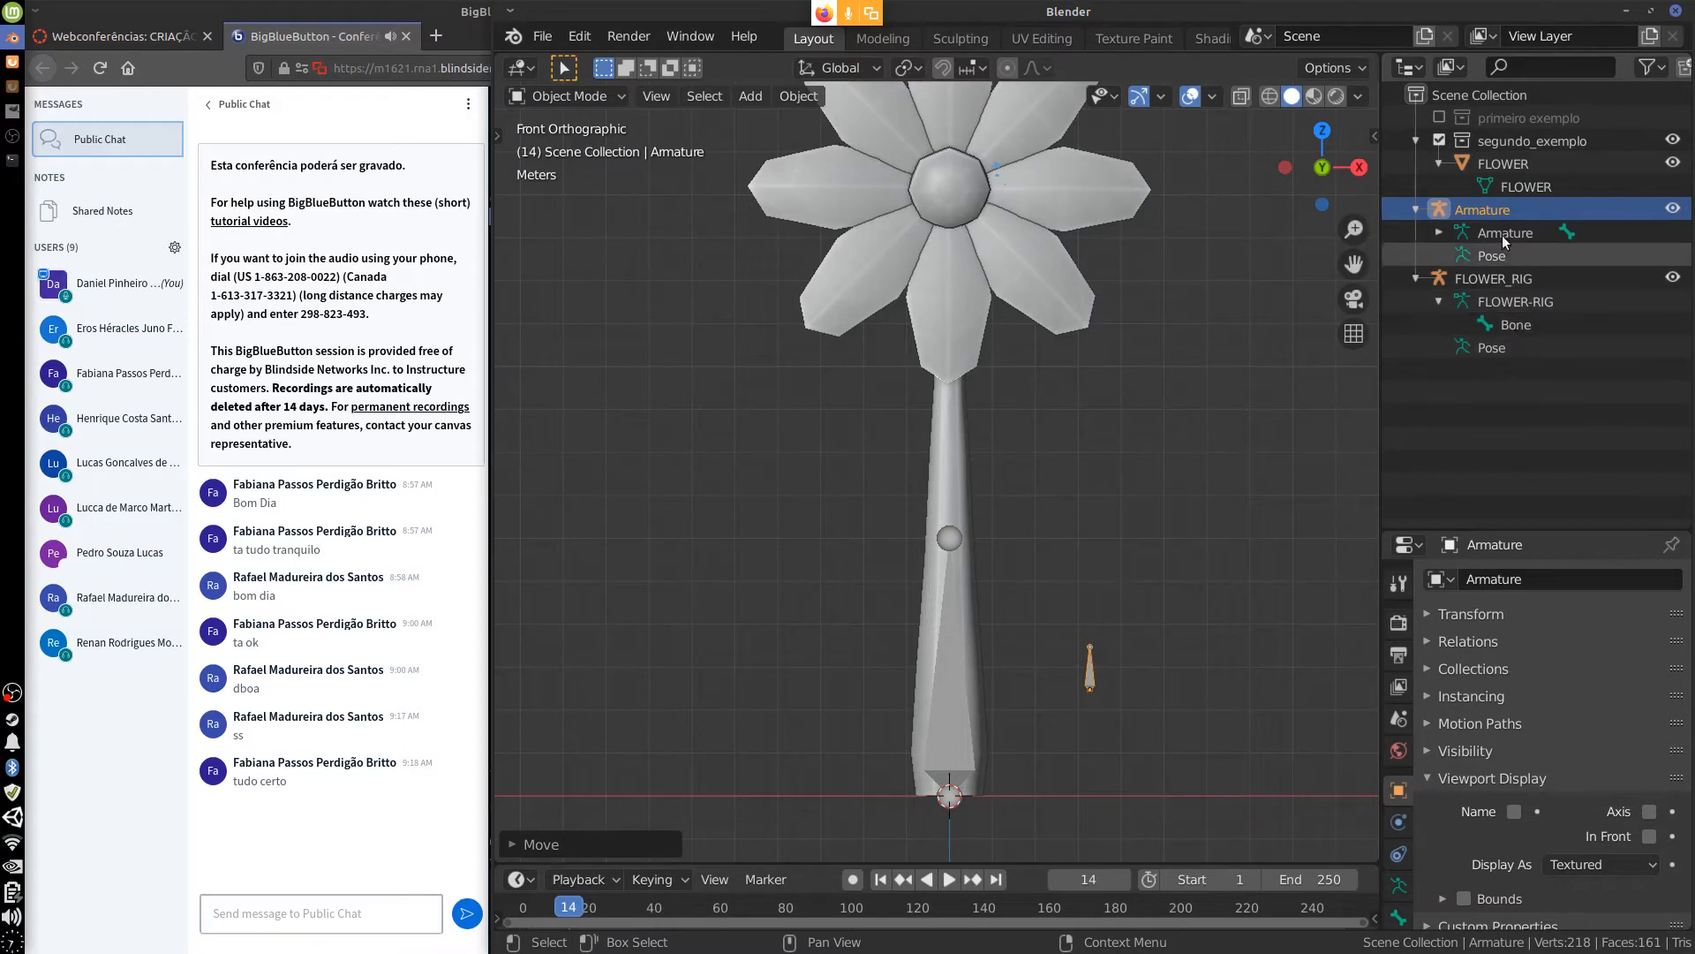
right_click(1471, 207)
left_click(1397, 261)
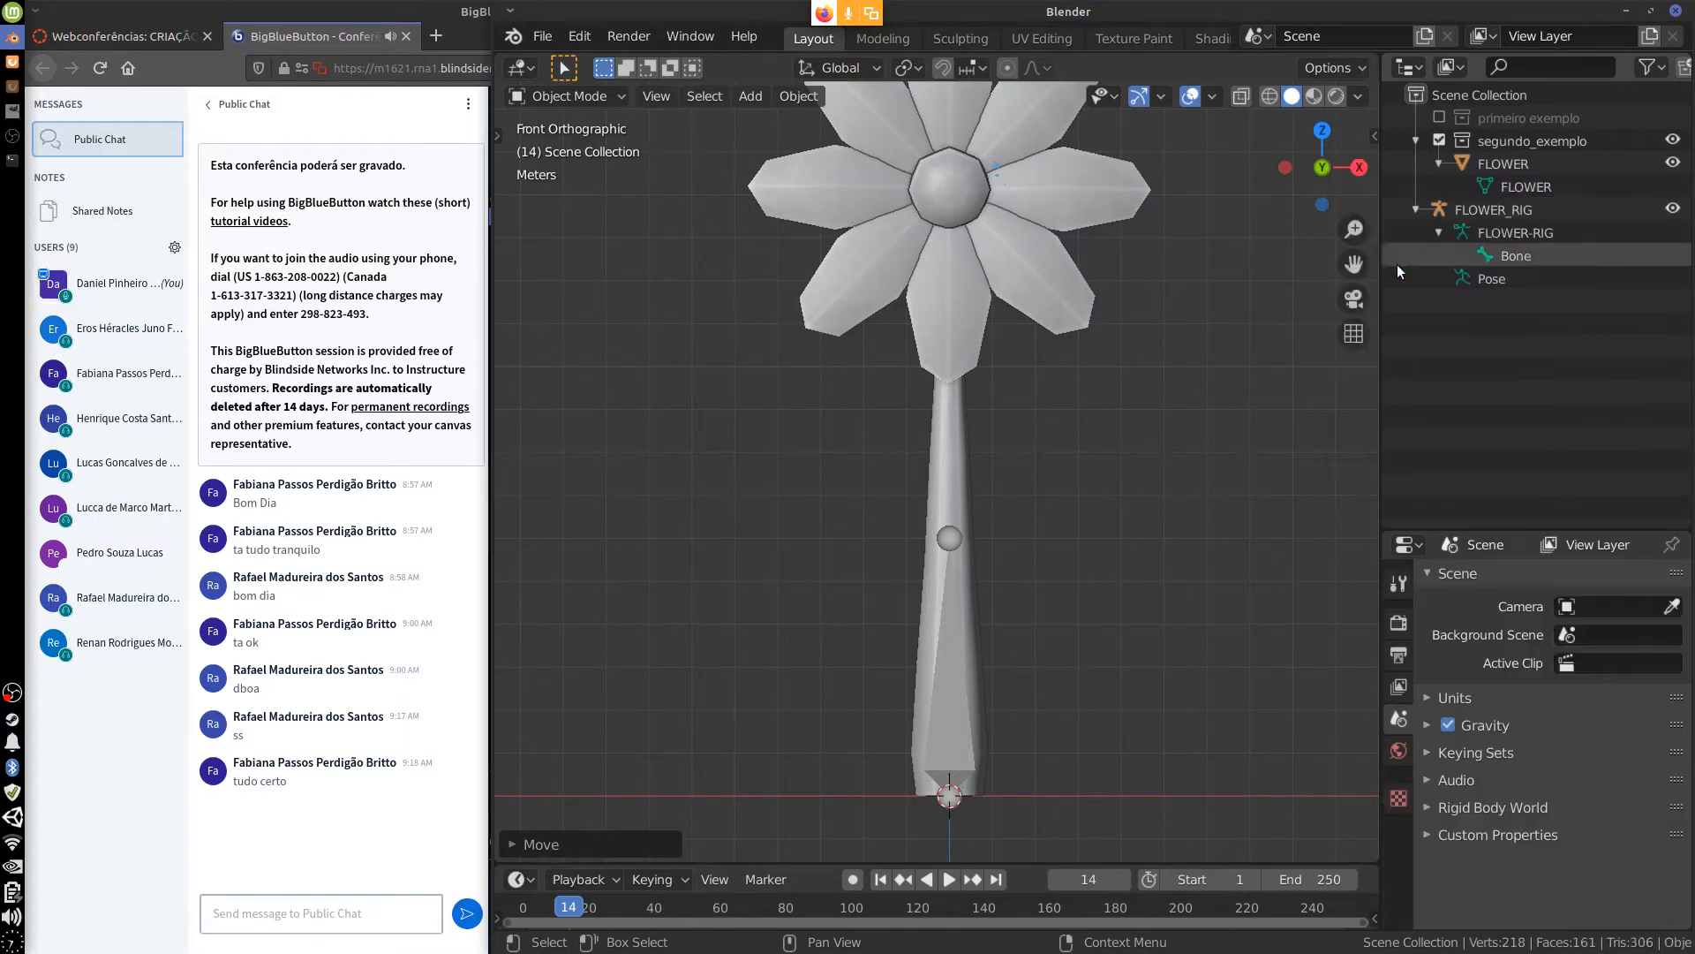
Enter Edit Mode on FLOWER_RIG, select the bone's tip at mid-stem and check its alignment from the right side view.
left_click(967, 669)
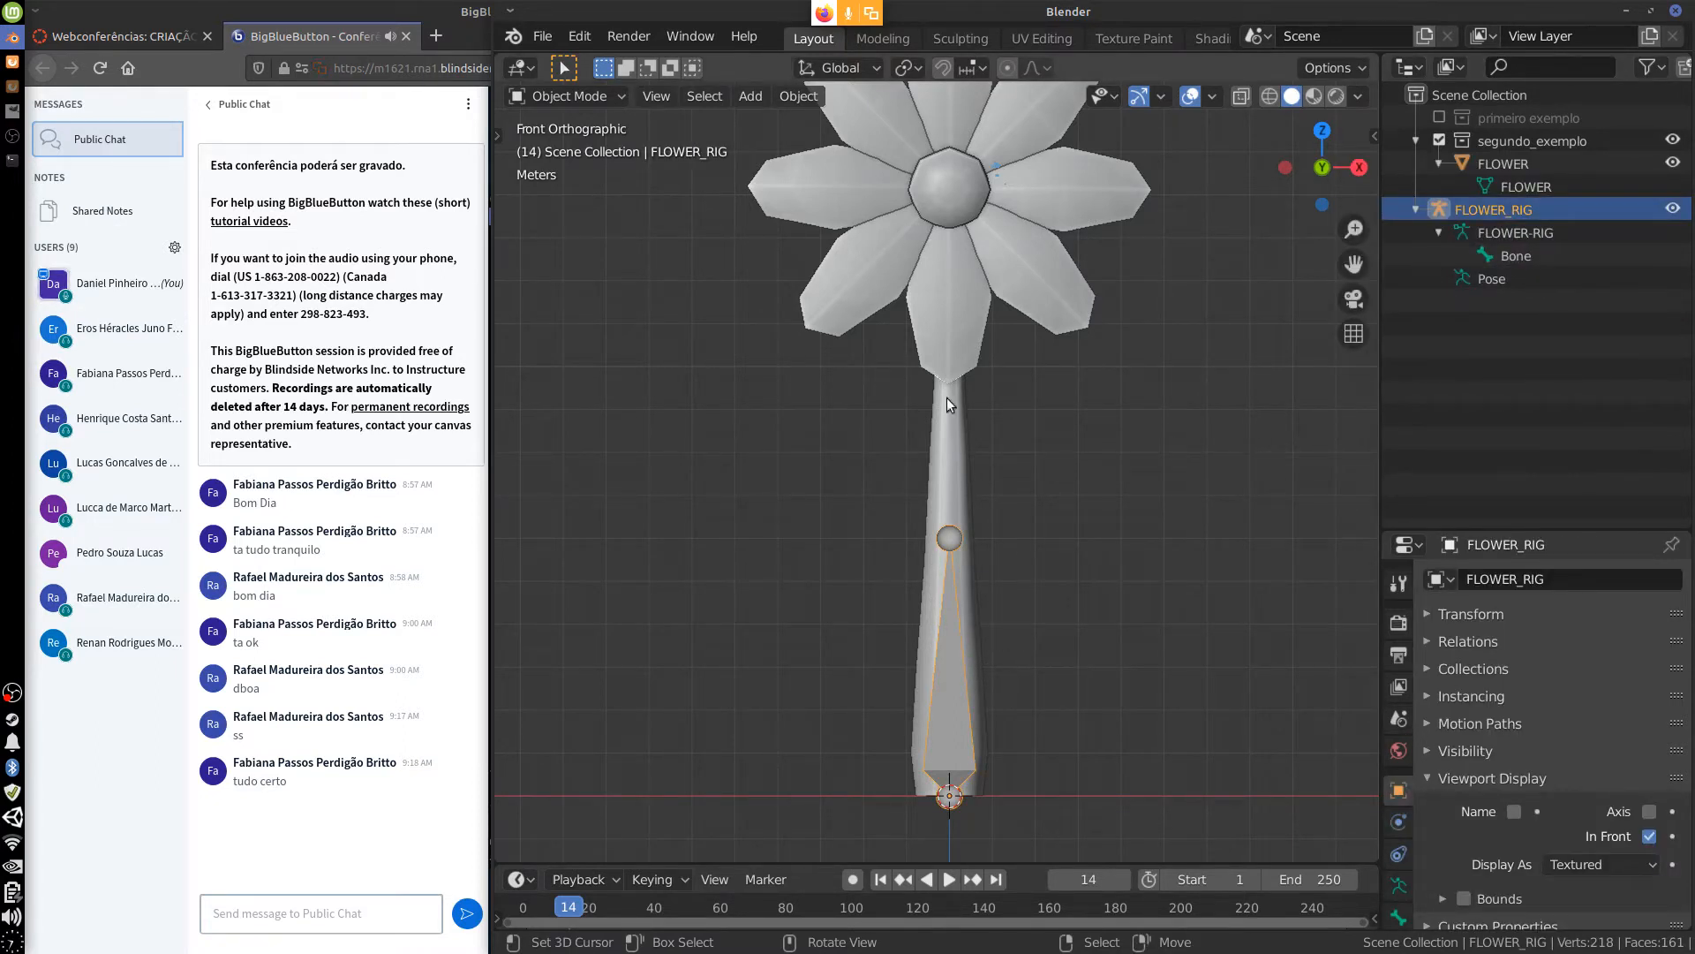
left_click(621, 97)
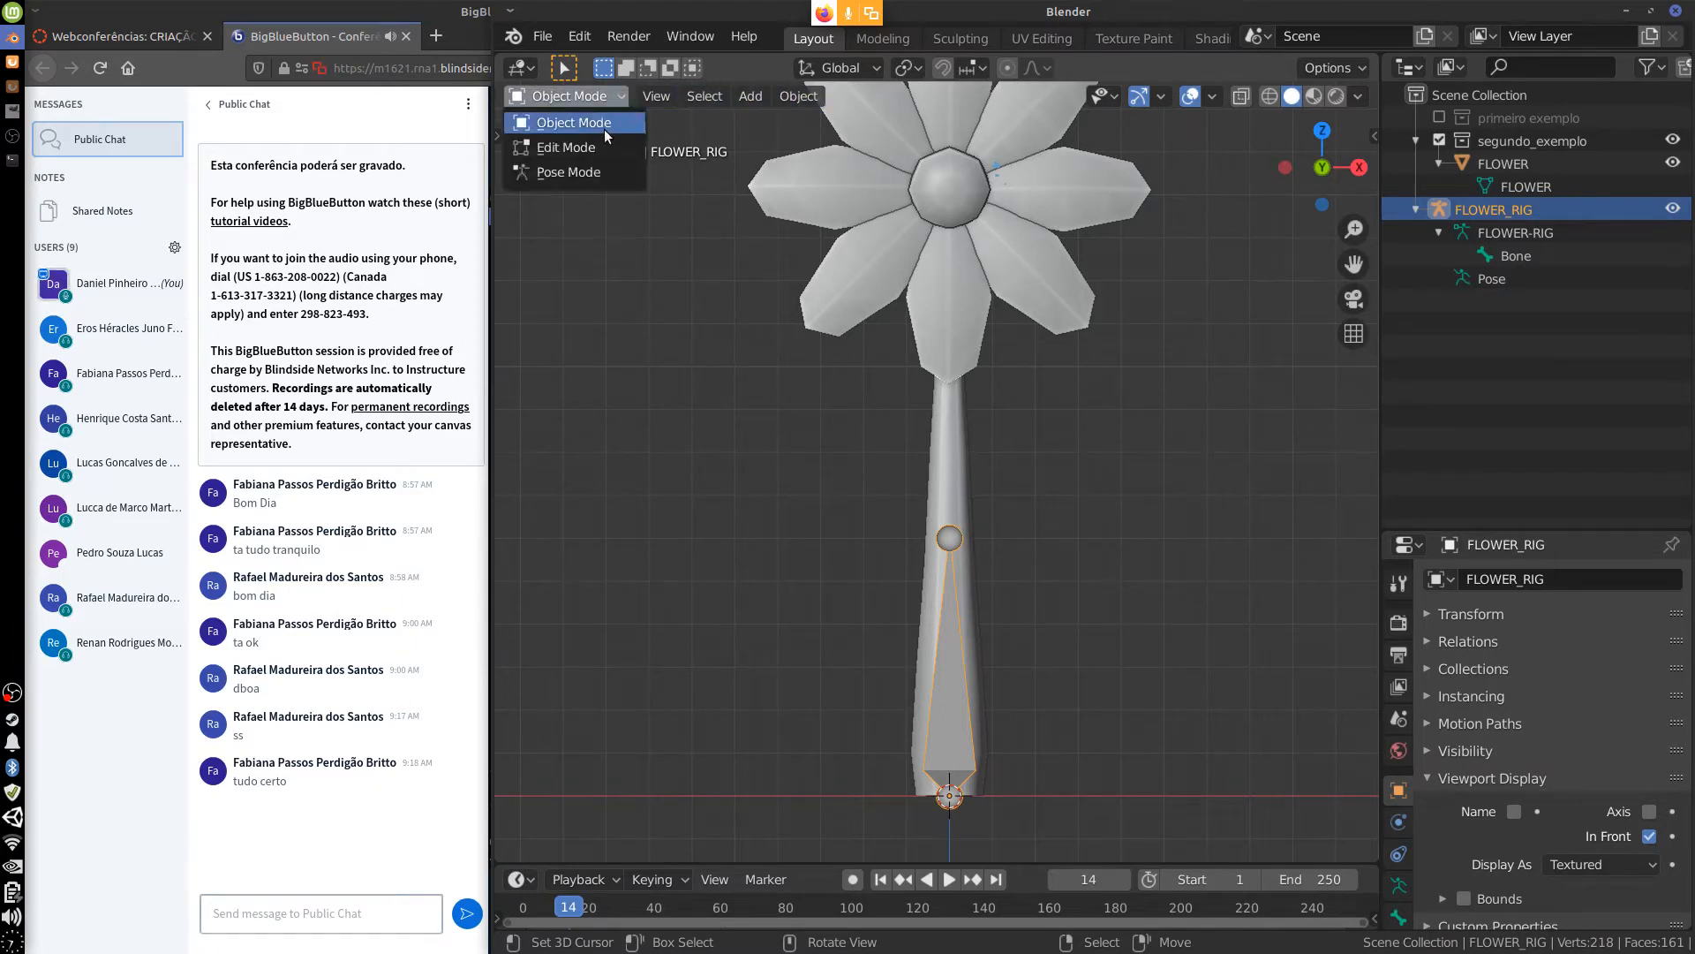
left_click(598, 150)
left_click(961, 540)
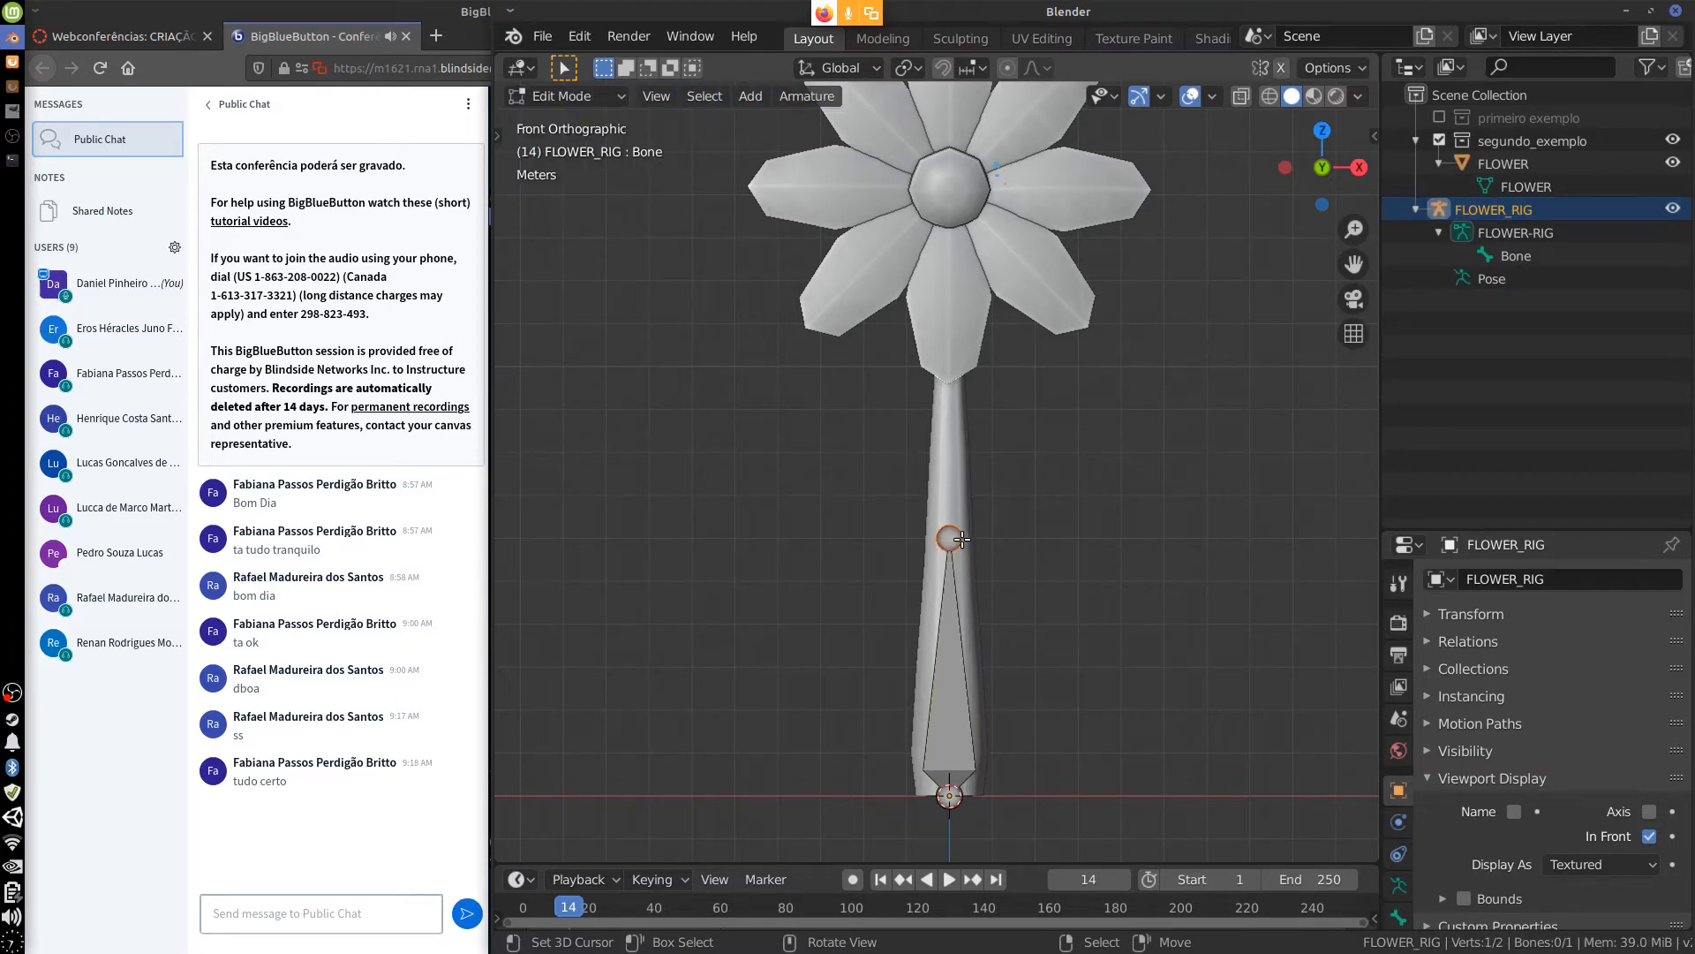
key("KP_3")
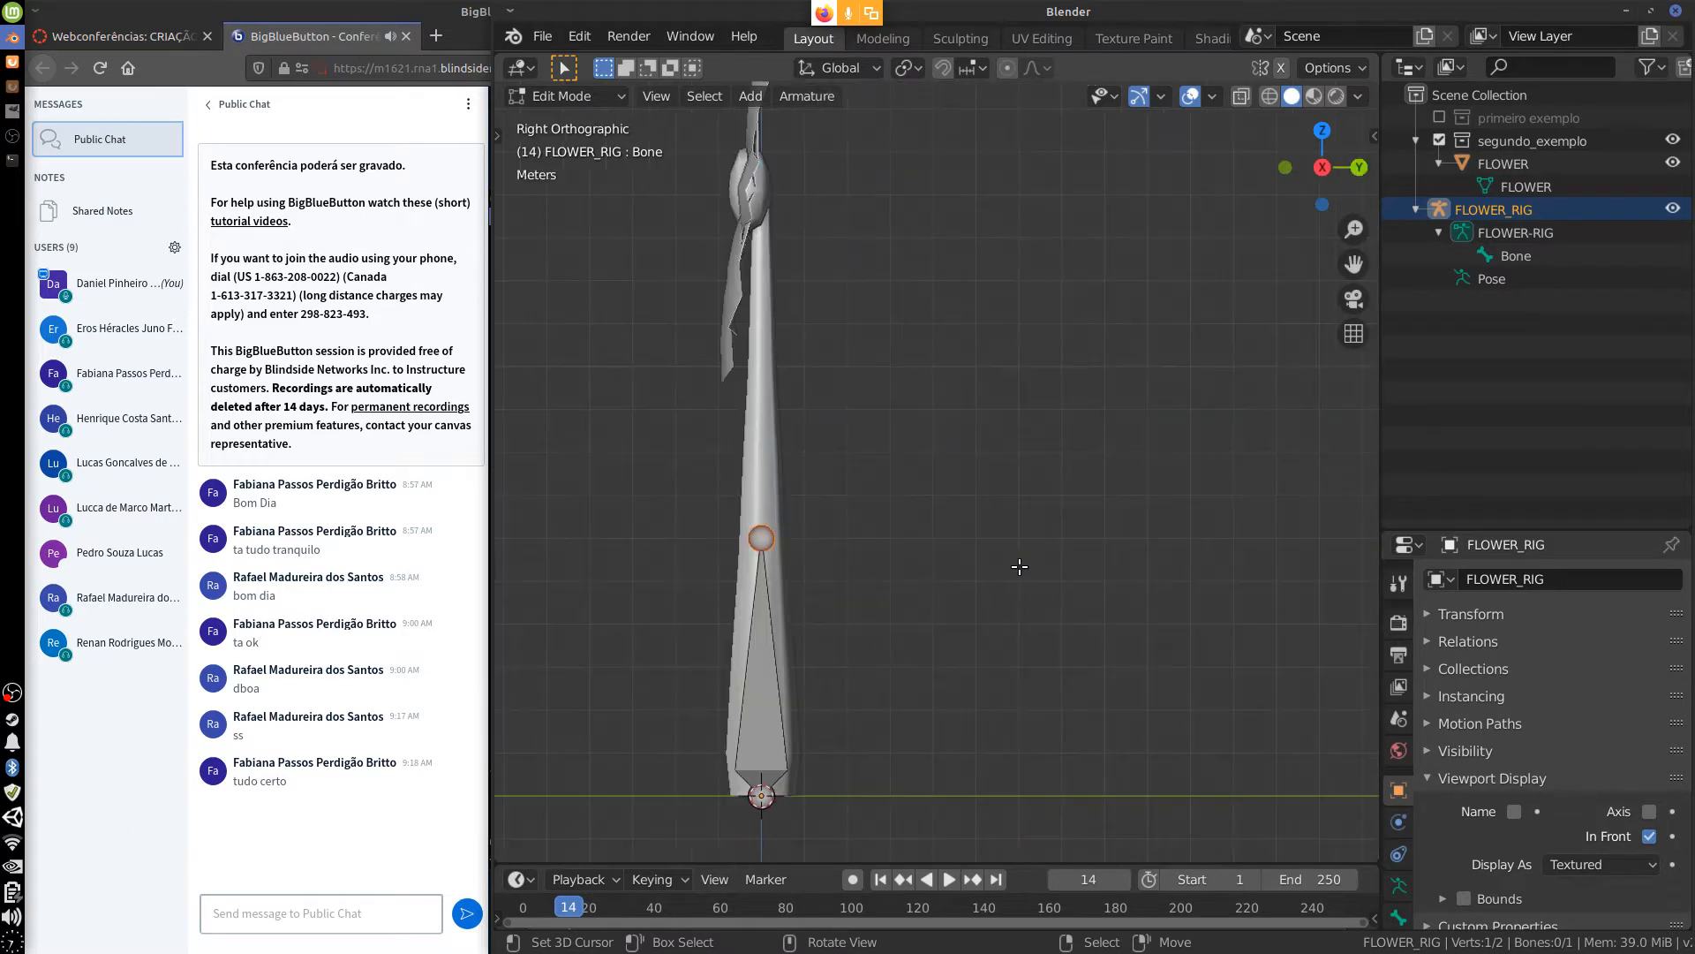
Examine the flower mesh's edge loops along the stem in Edit Mode, and undo back to Object Mode with FLOWER_RIG selected.
key("Tab")
left_click(777, 500)
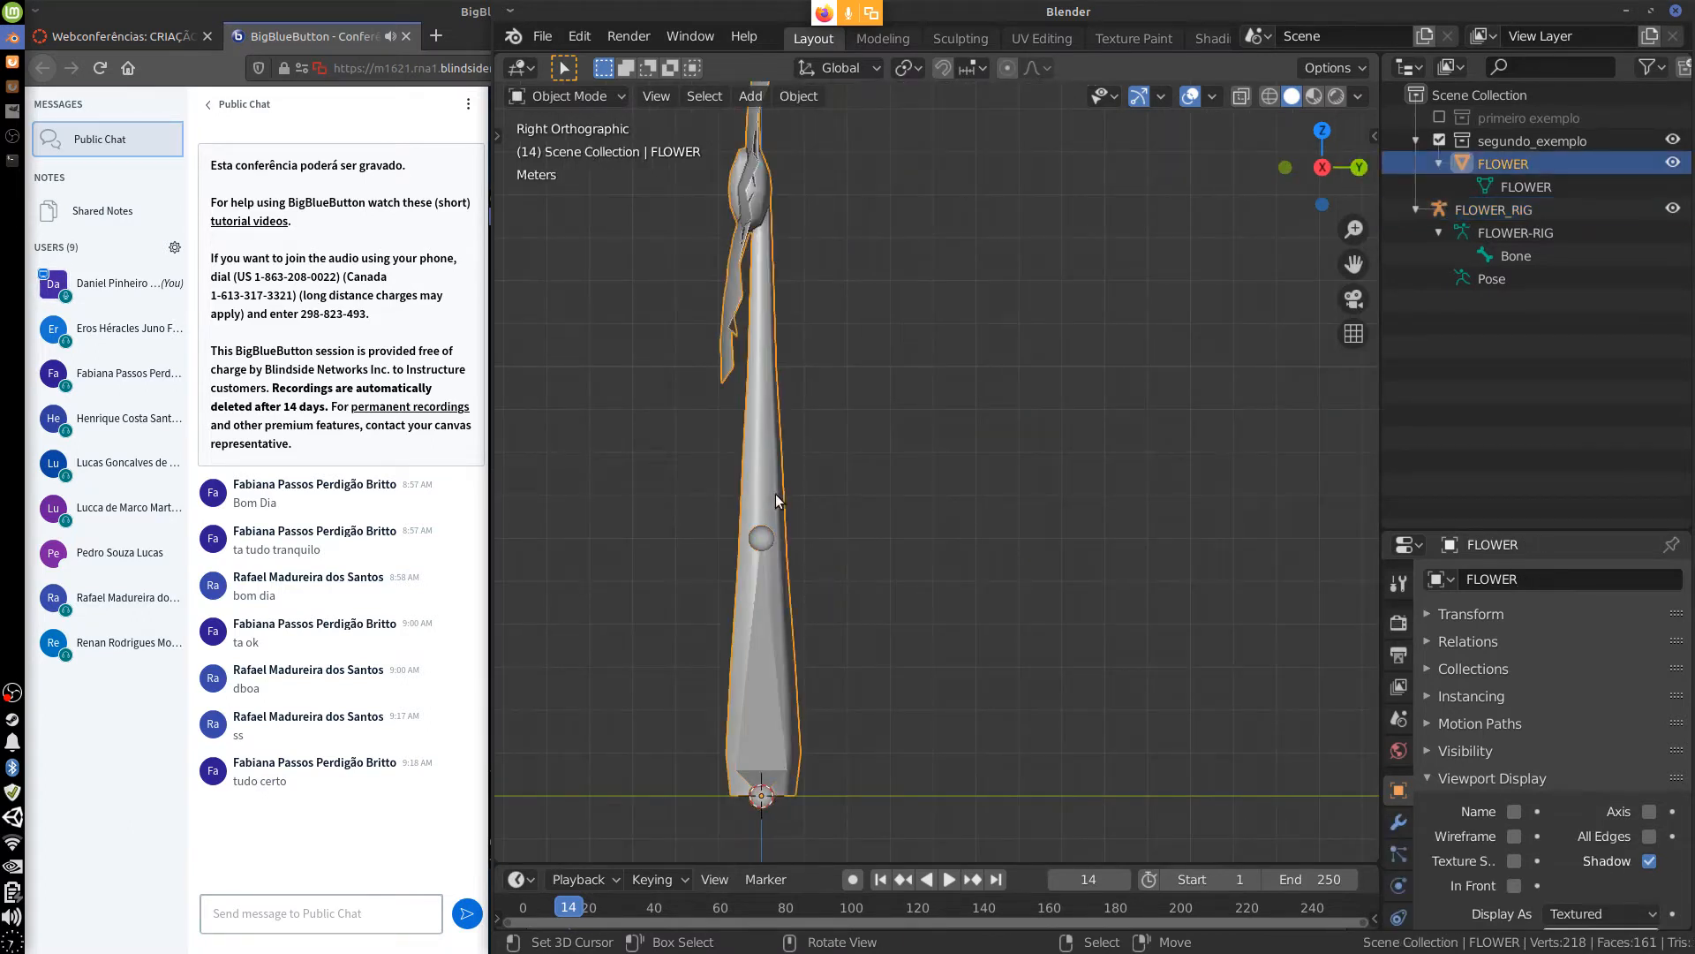
key("Tab")
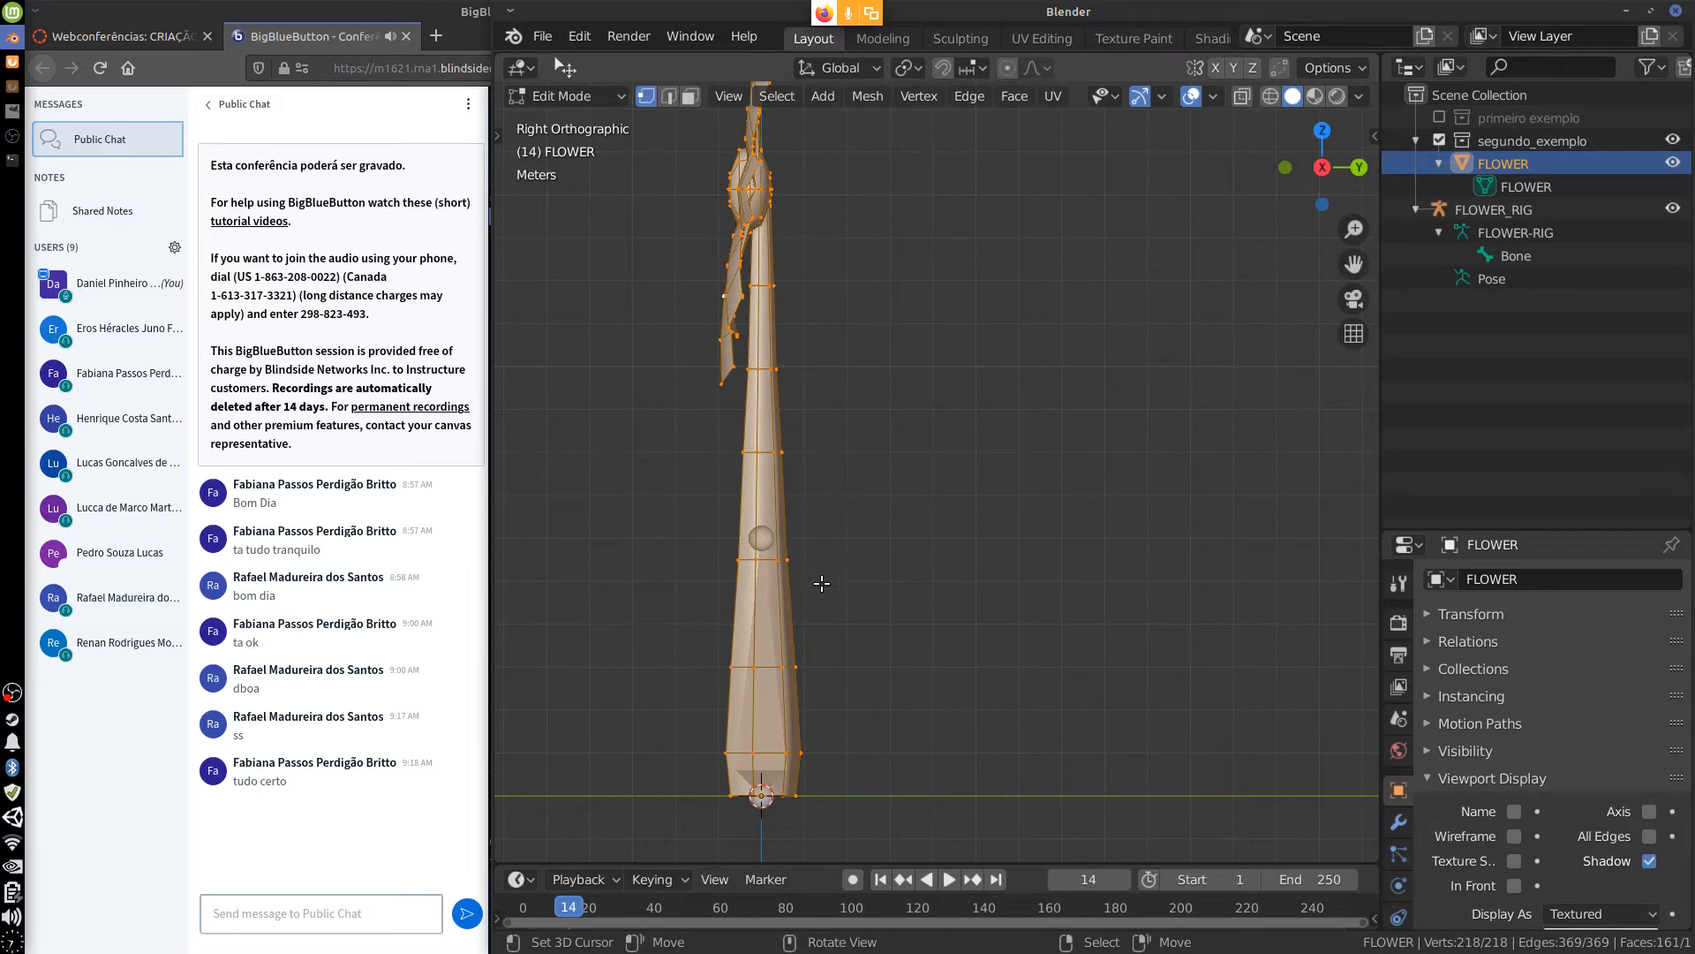
left_click(820, 562)
key("ctrl+z")
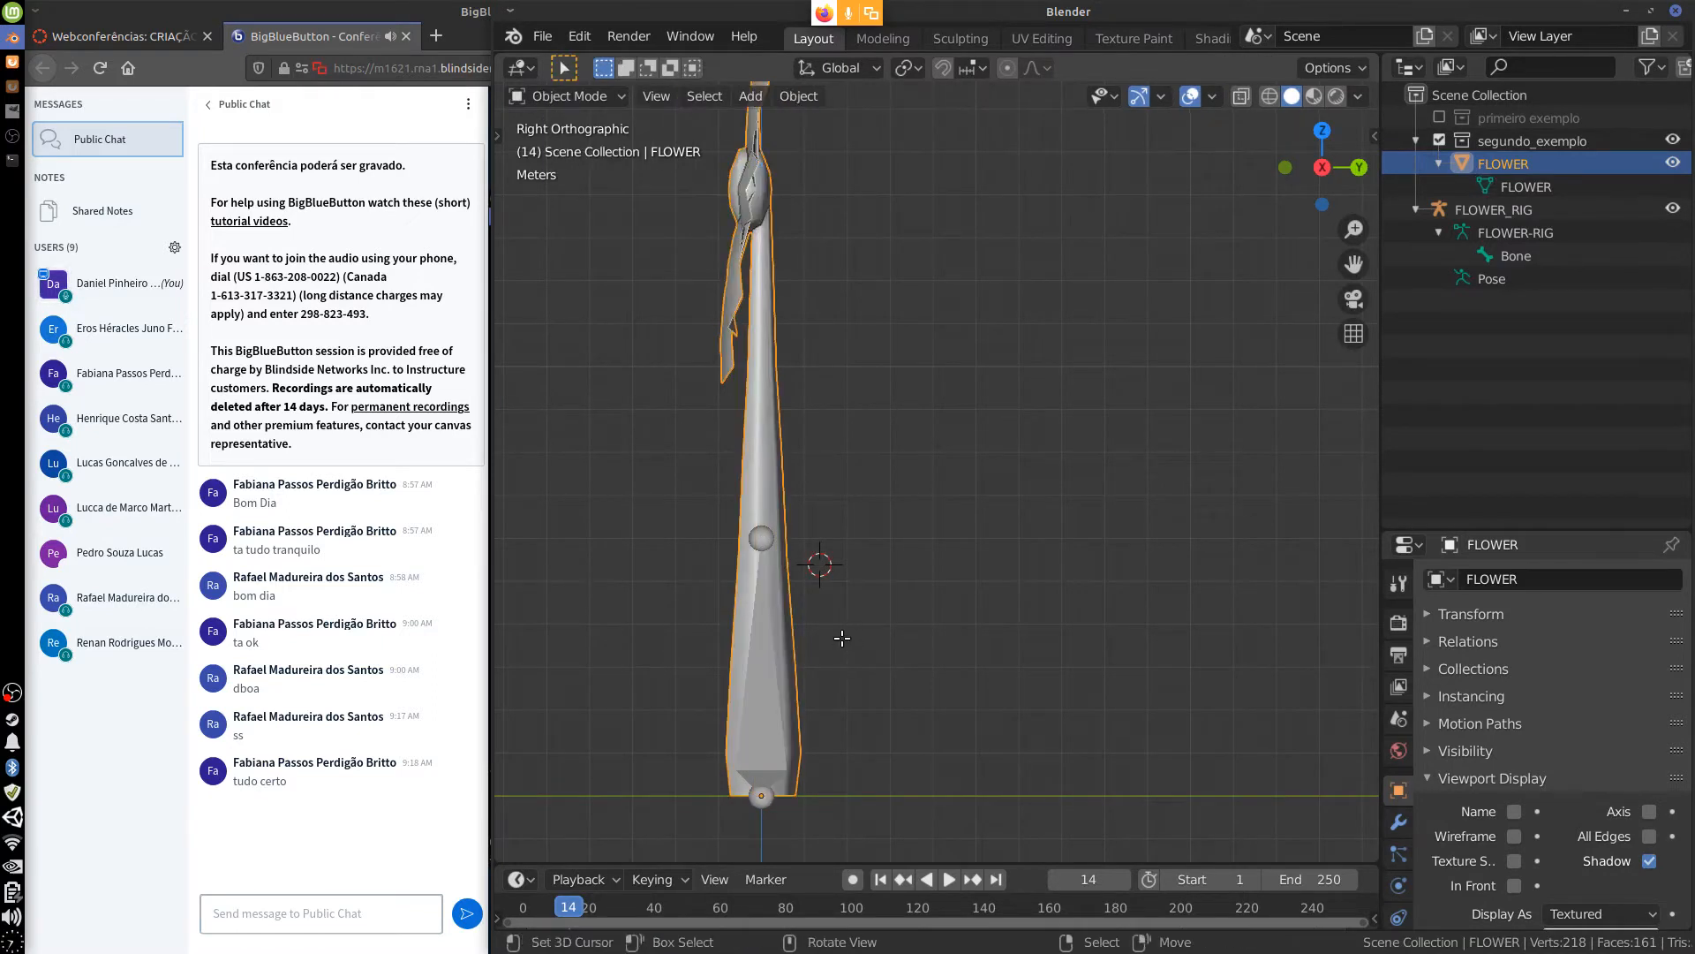
key("ctrl+z")
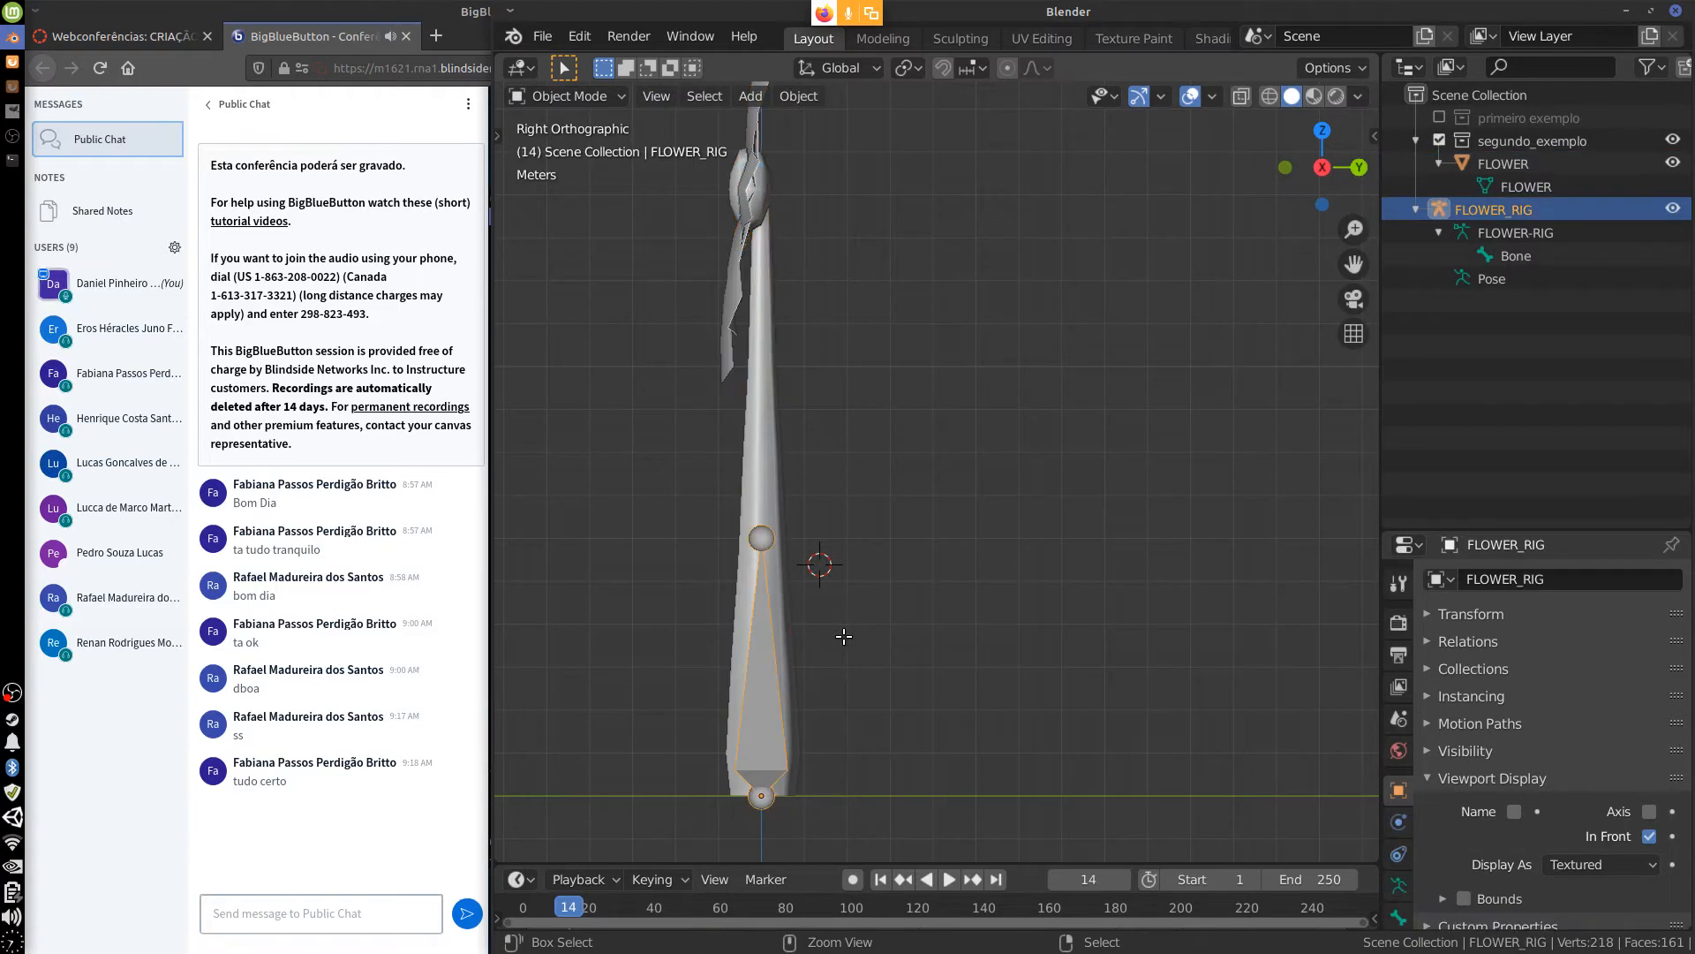
Select the FLOWER mesh and apply flat shading to it in the front view.
left_click(790, 599)
key("KP_1")
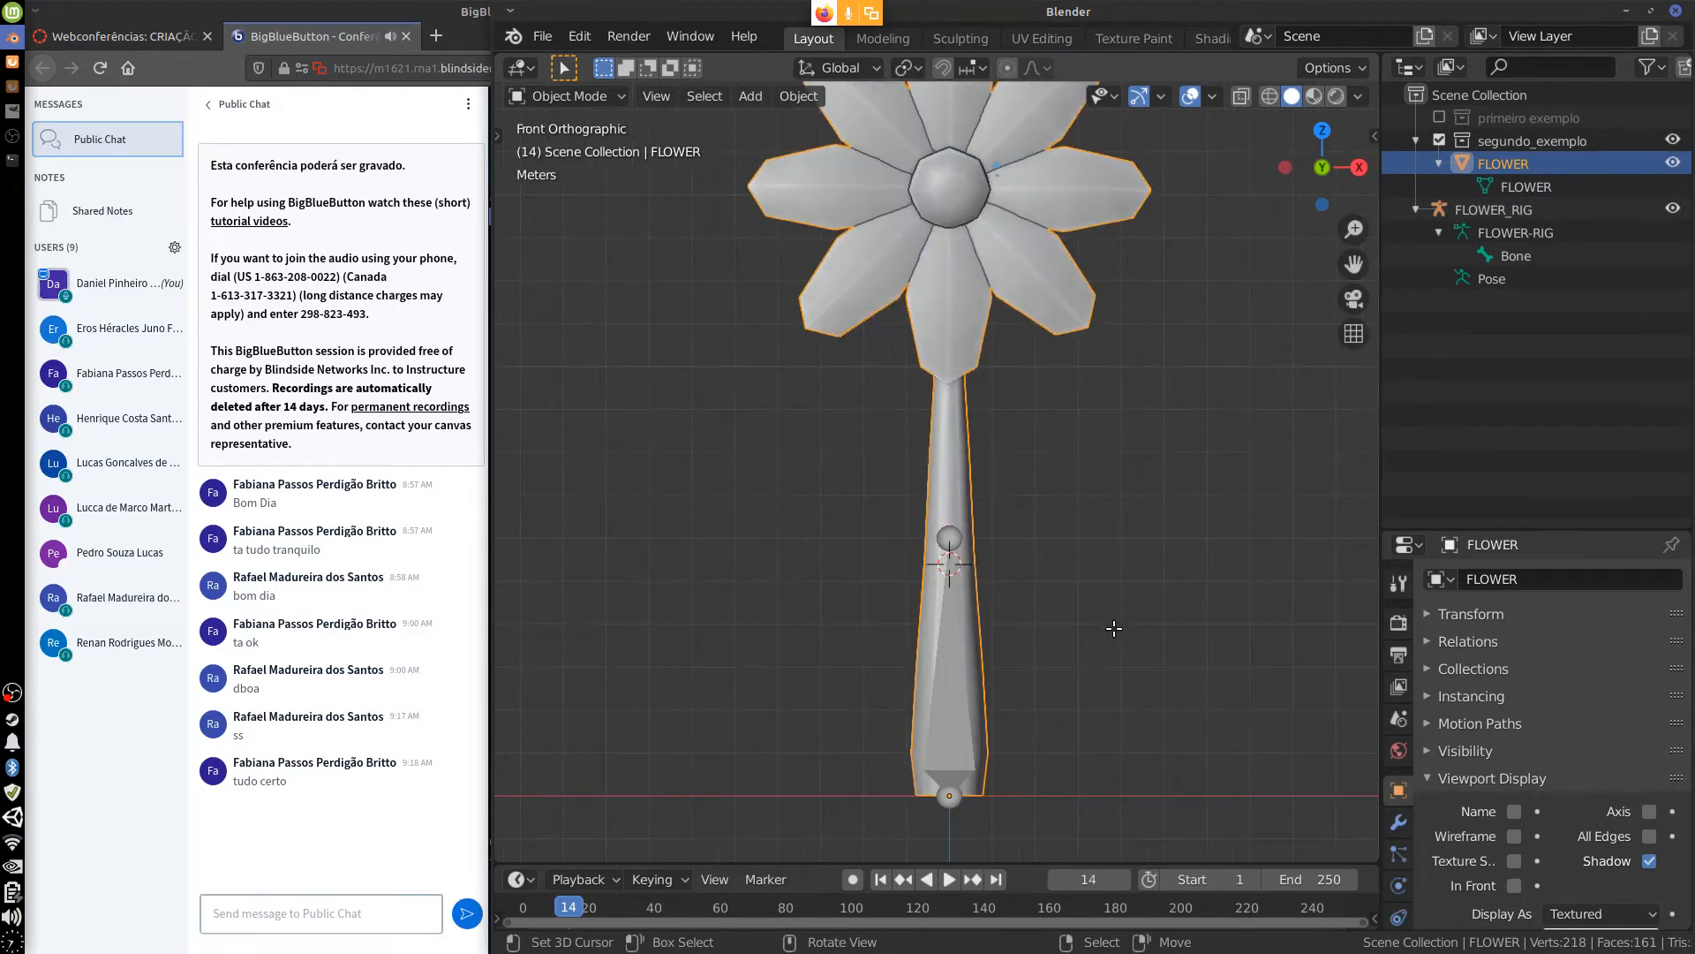
left_click(801, 95)
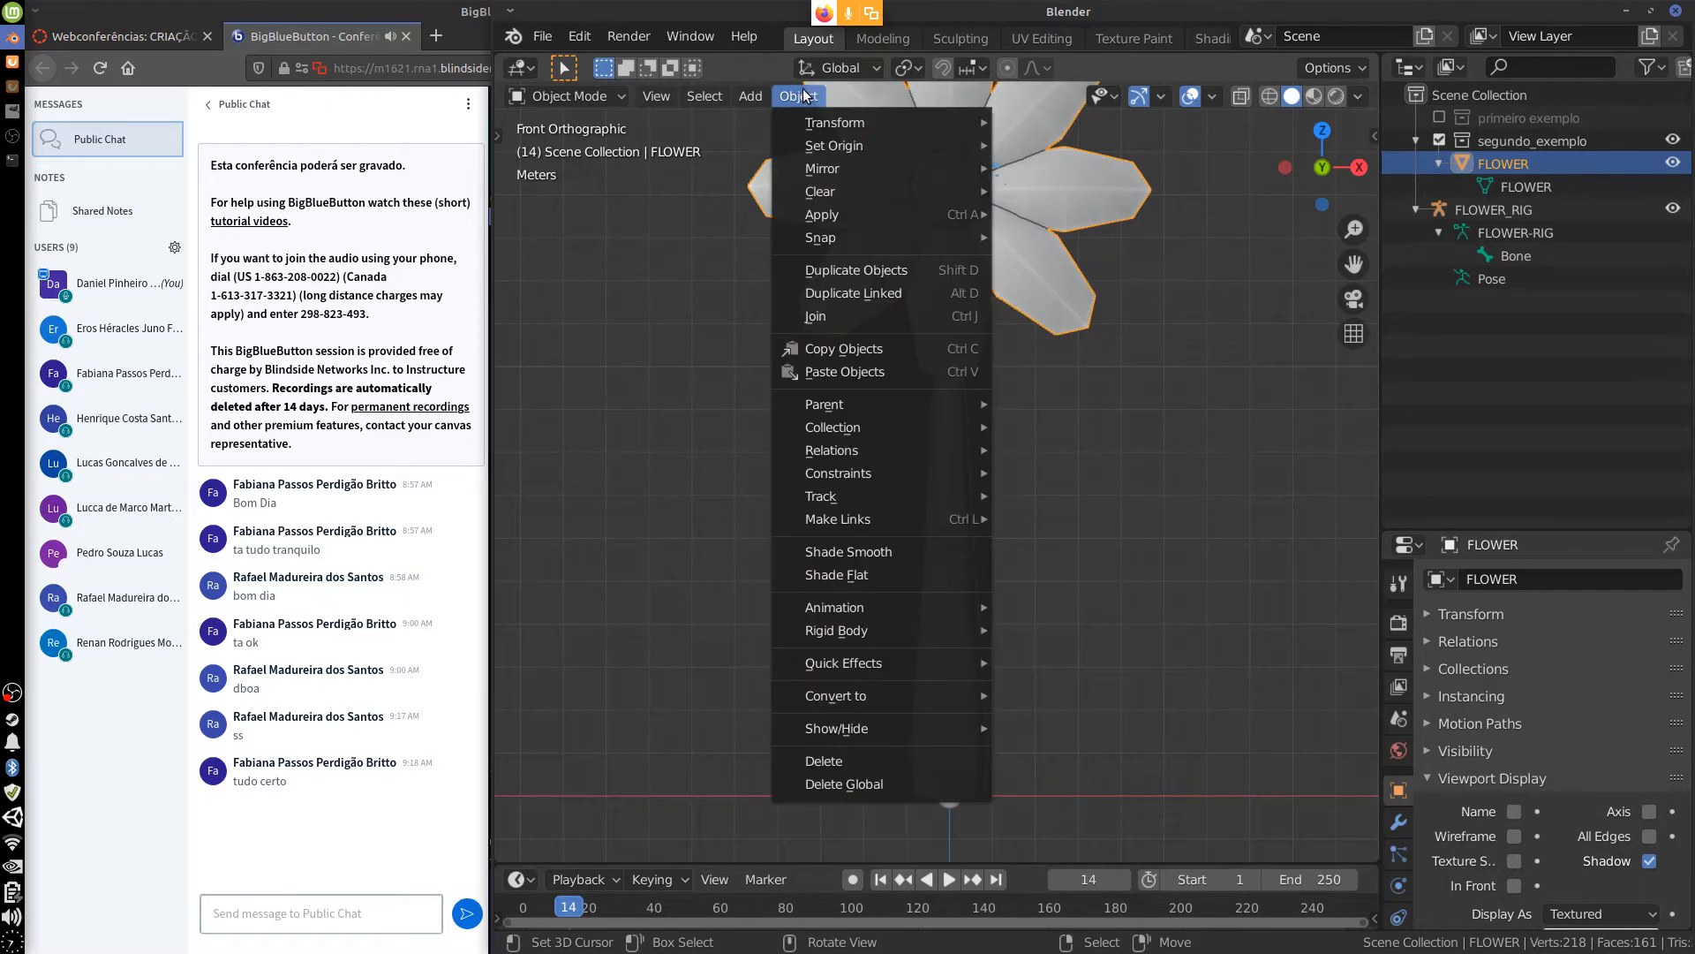
left_click(882, 575)
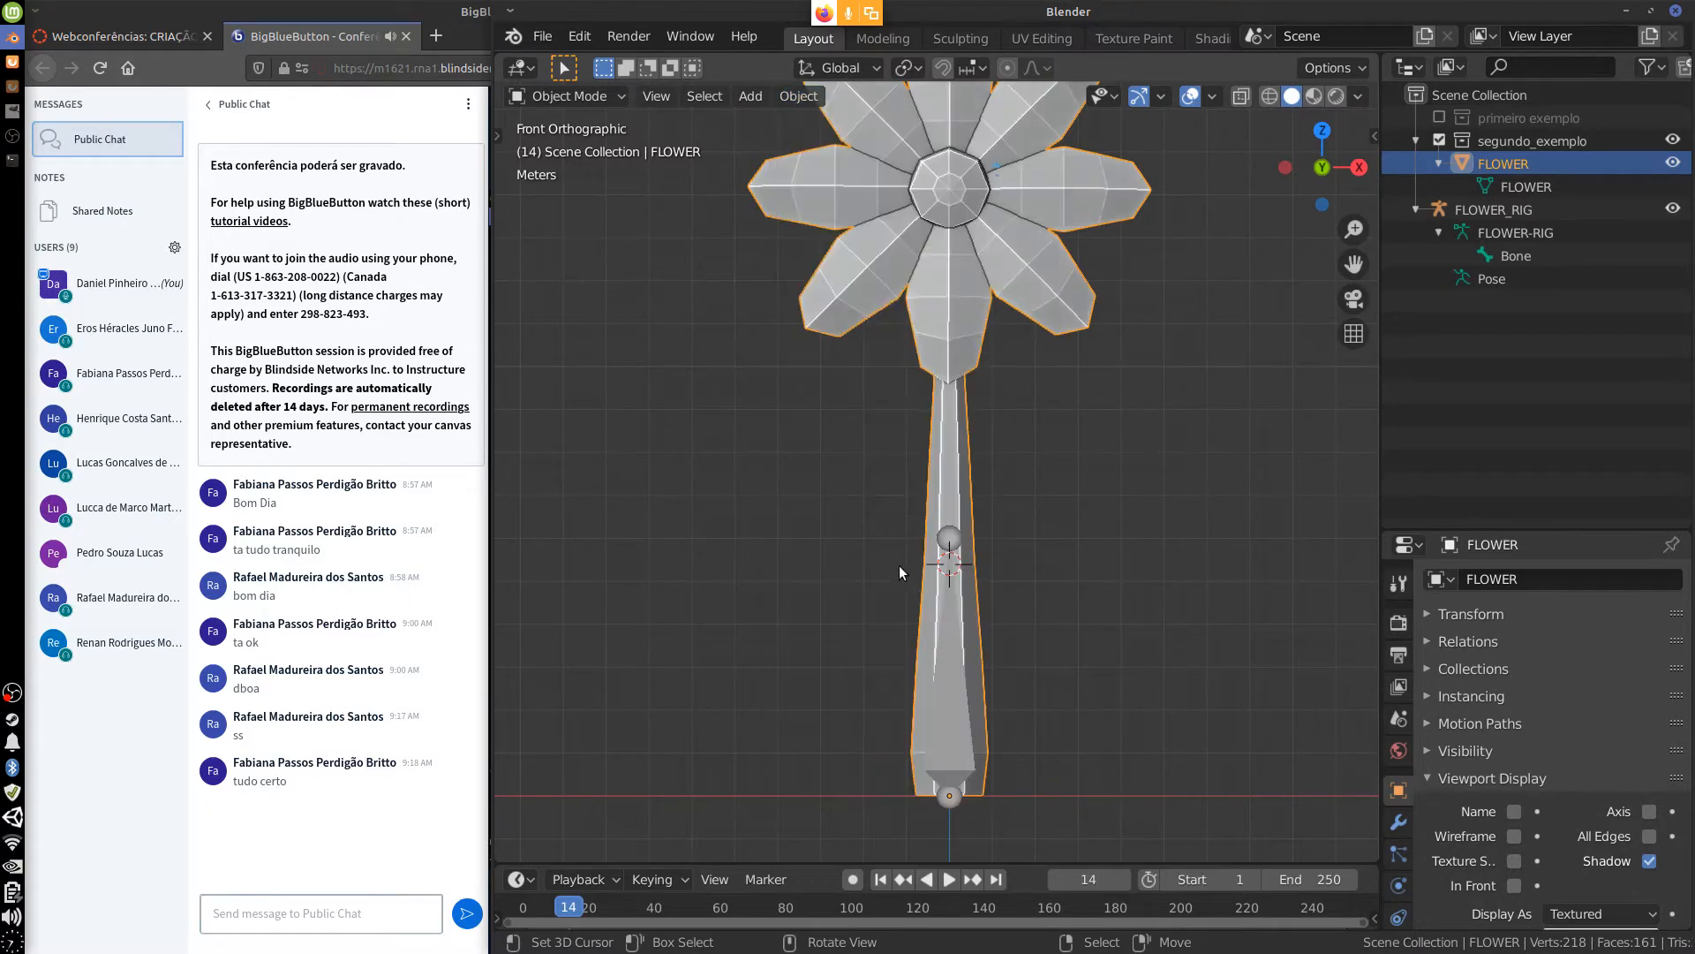
Inspect the flat-shaded flower and the viewport shading options, and apply smooth shading to the FLOWER mesh.
middle_click_drag(1123, 594, 1137, 403)
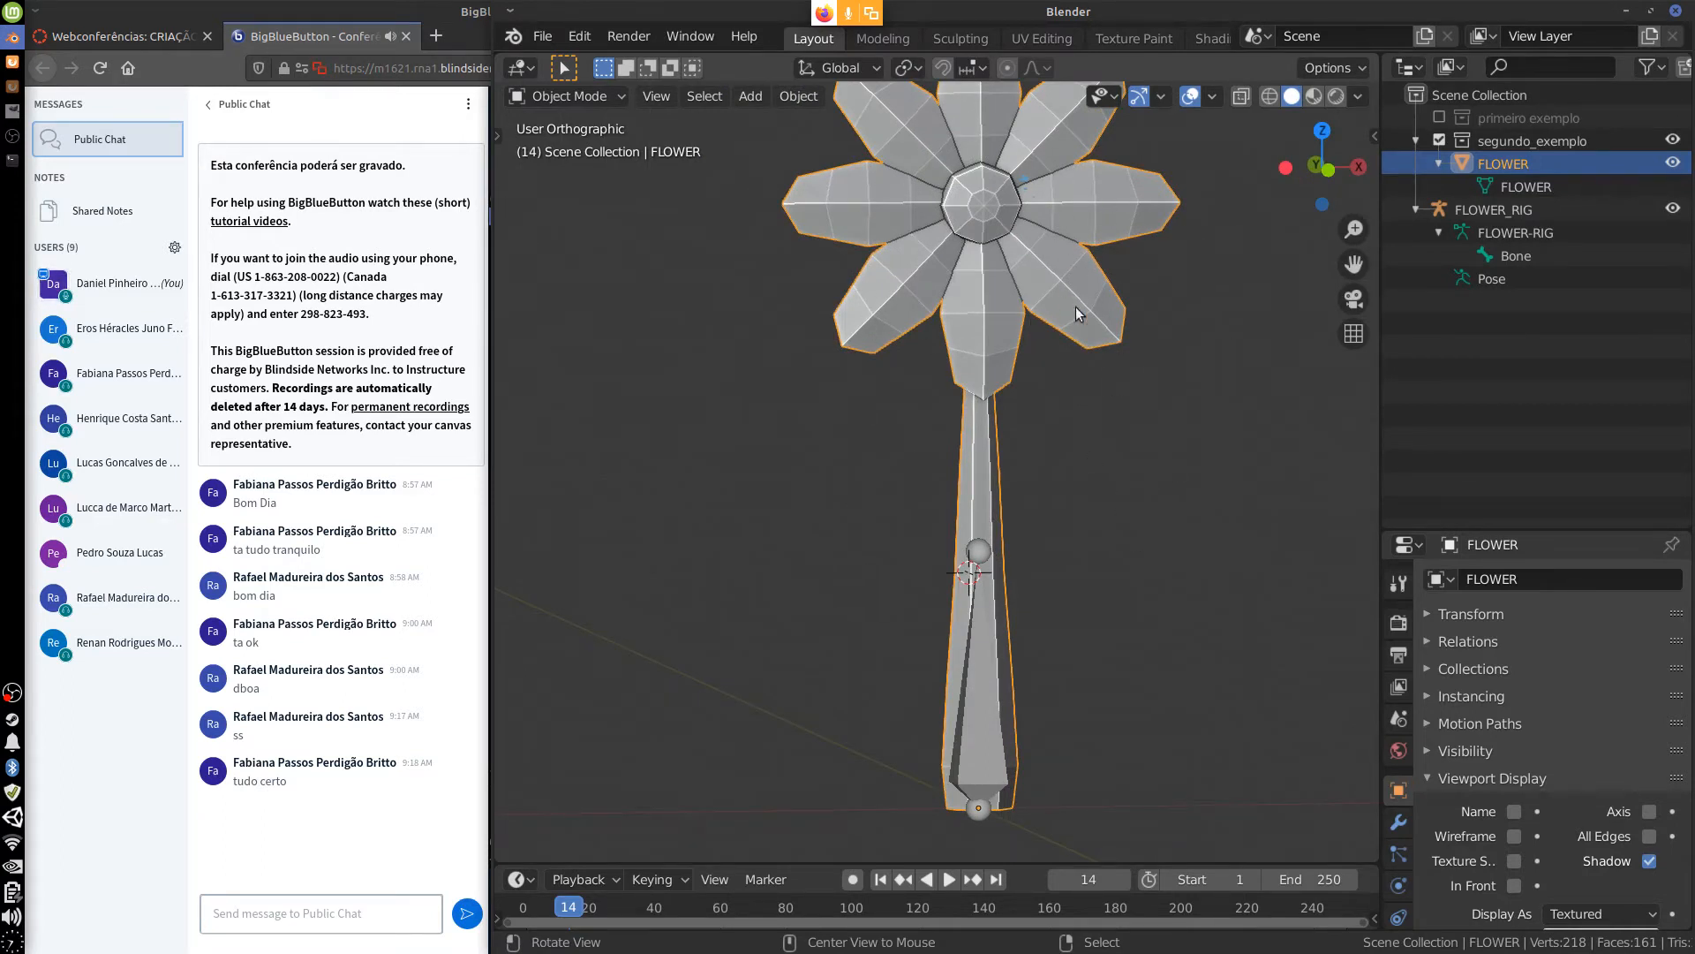
left_click(1358, 94)
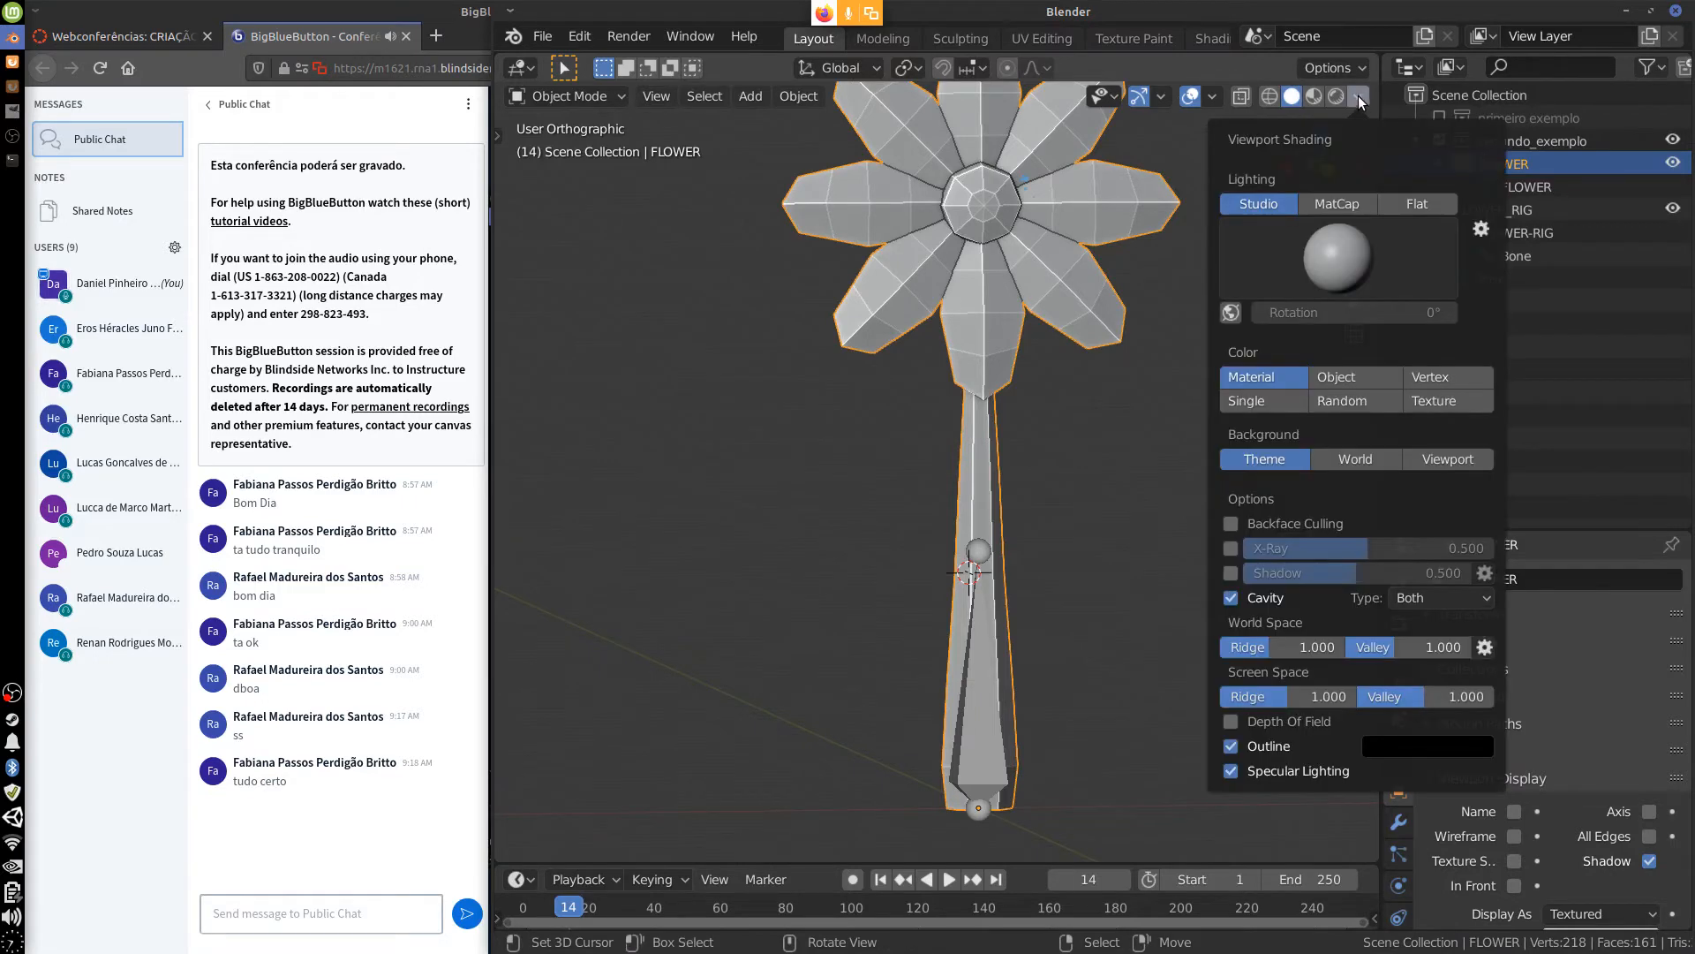
left_click(798, 96)
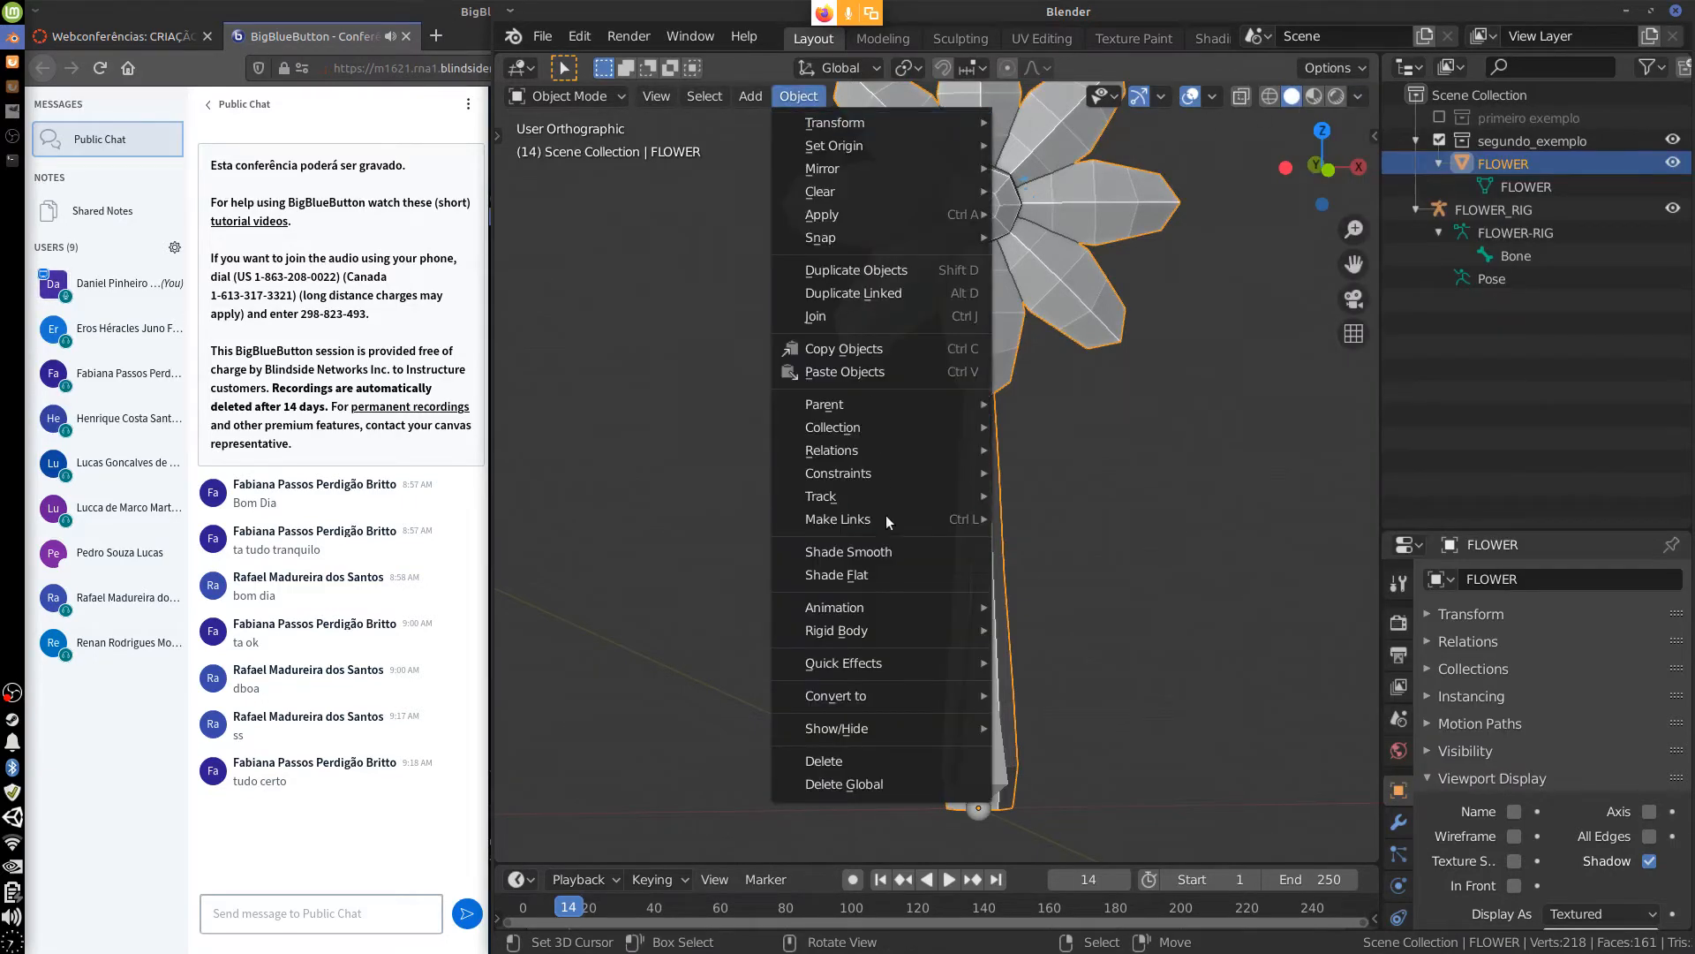
left_click(848, 551)
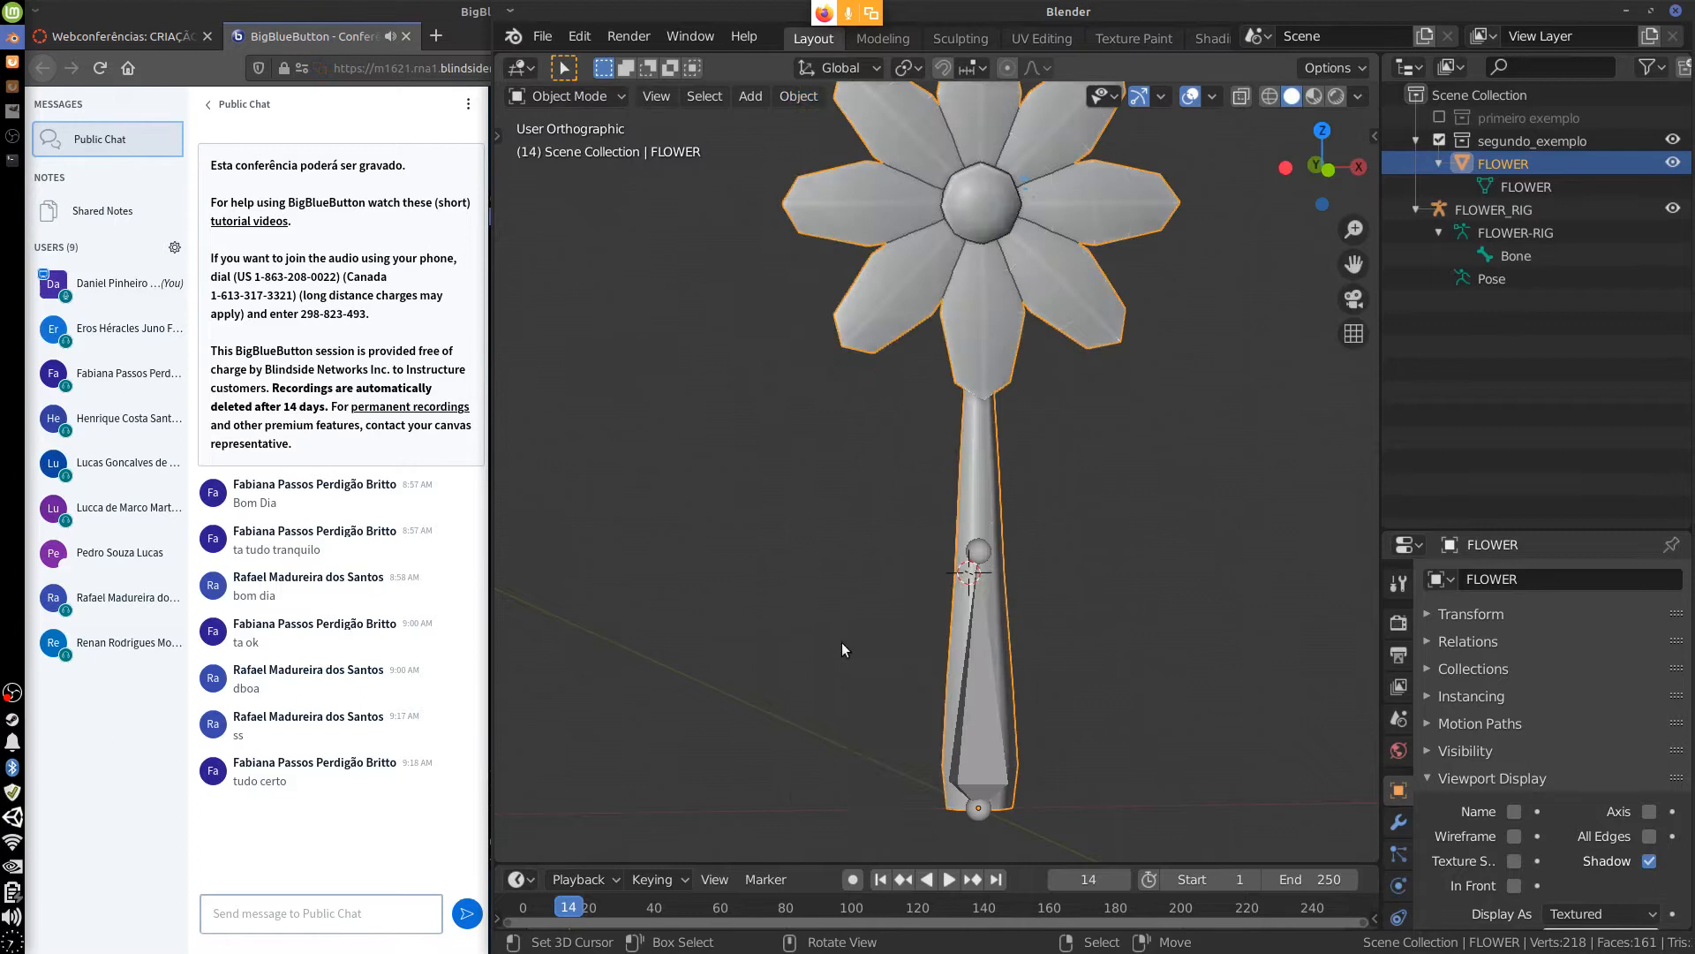
Turn on the wireframe overlay for the viewport geometry so the mesh edges of the flower can be followed.
left_click(1214, 97)
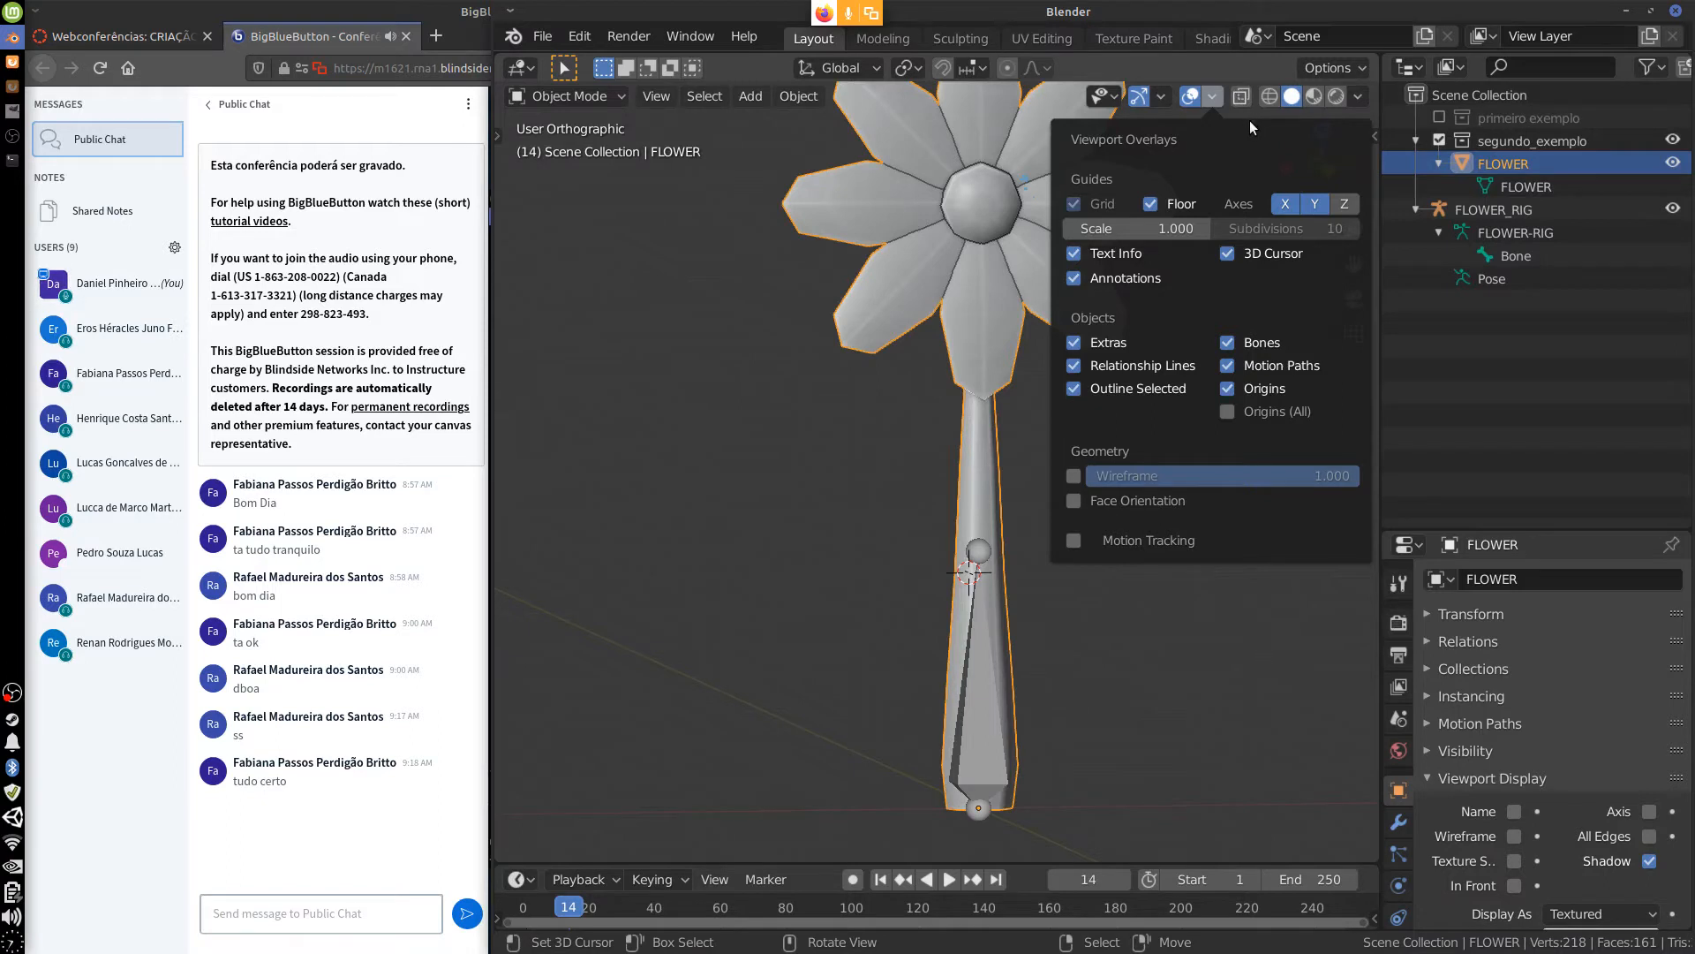
left_click(1074, 477)
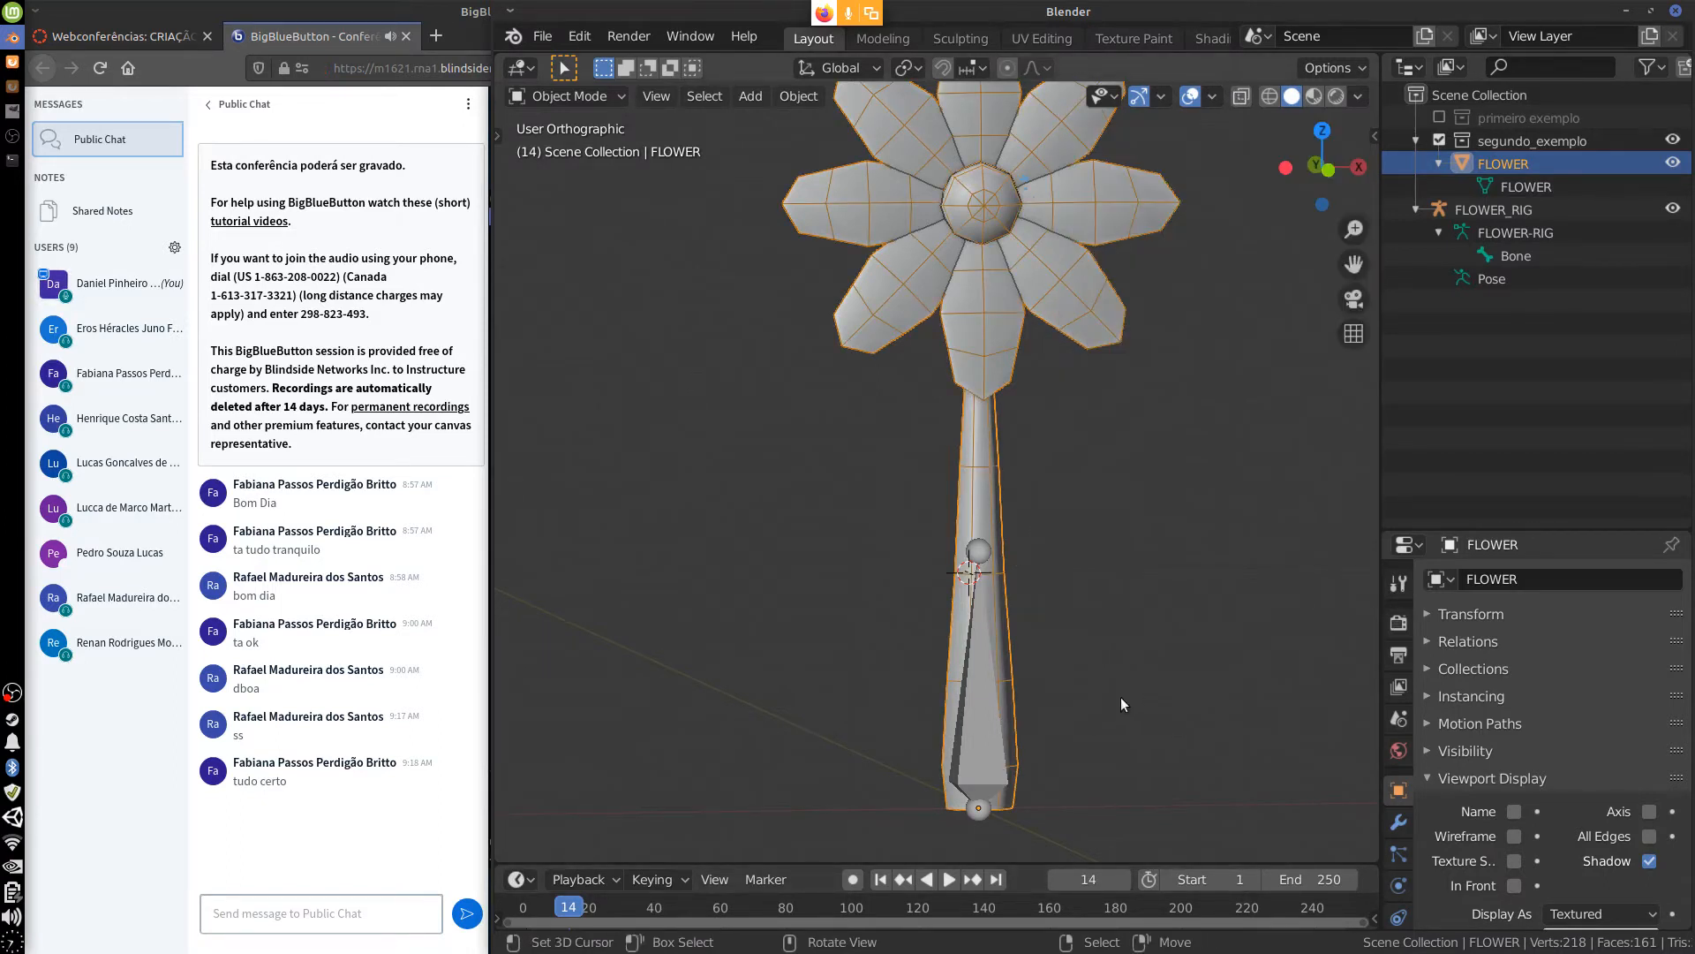
middle_click_drag(1120, 703, 989, 697)
left_click(1214, 97)
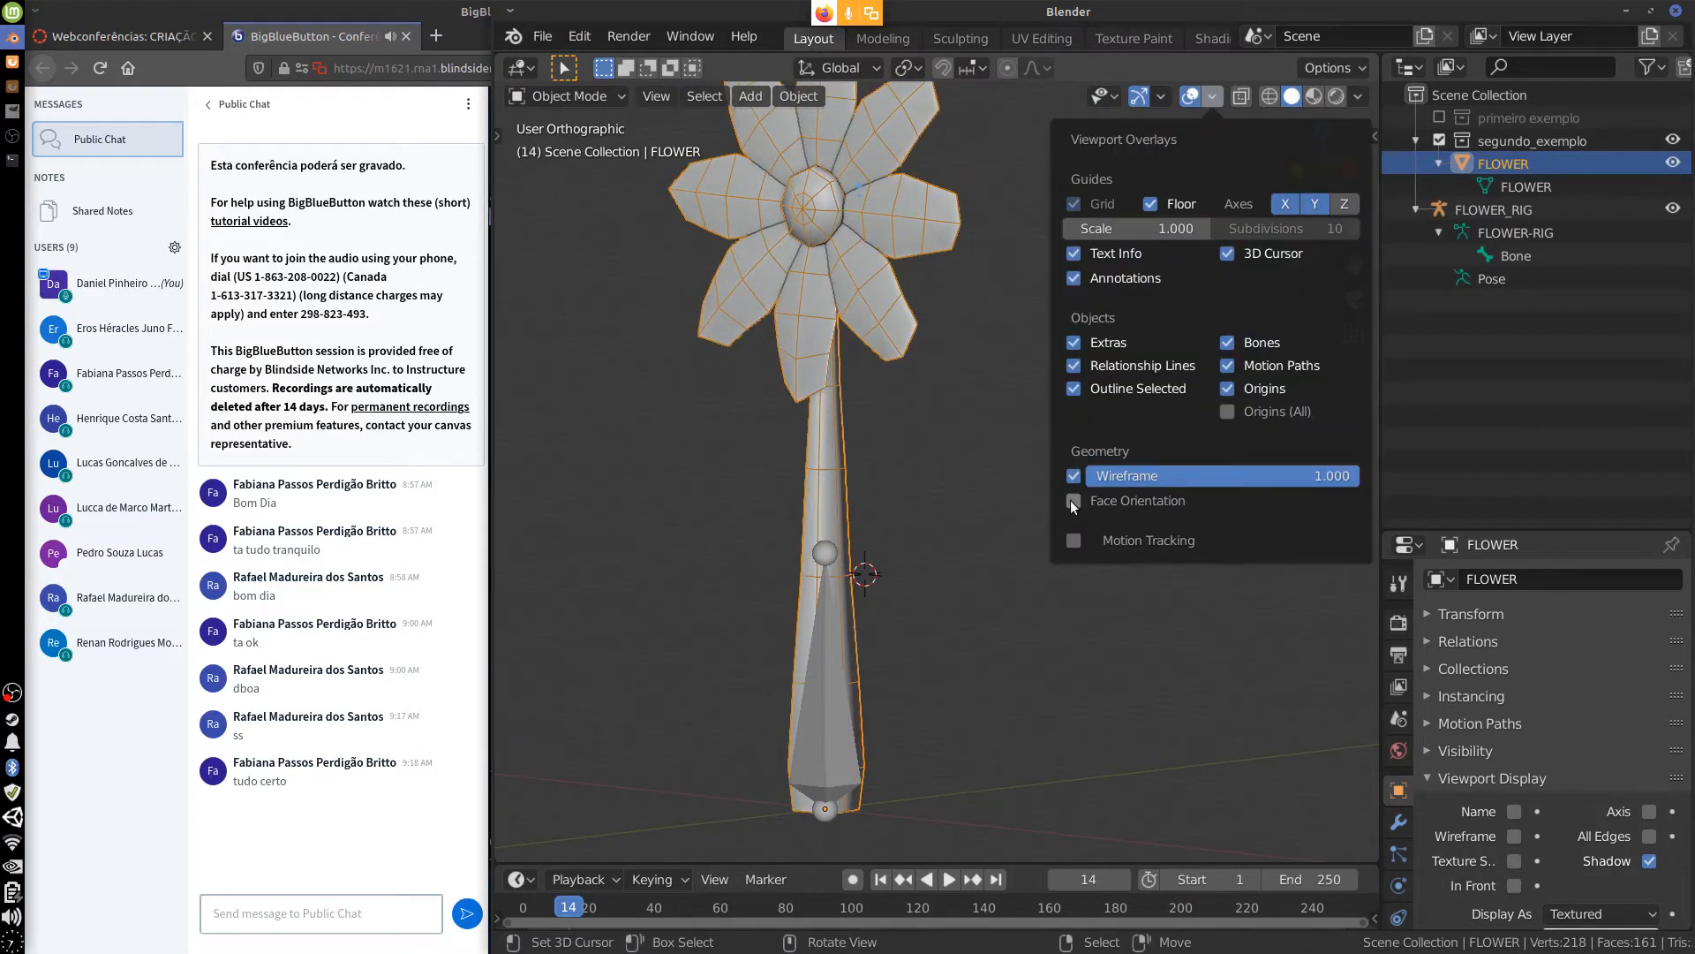
In the right side view, edit FLOWER_RIG and move the bone's tip about 0.49 m down along Z onto the stem's middle edge loop.
key("KP_3")
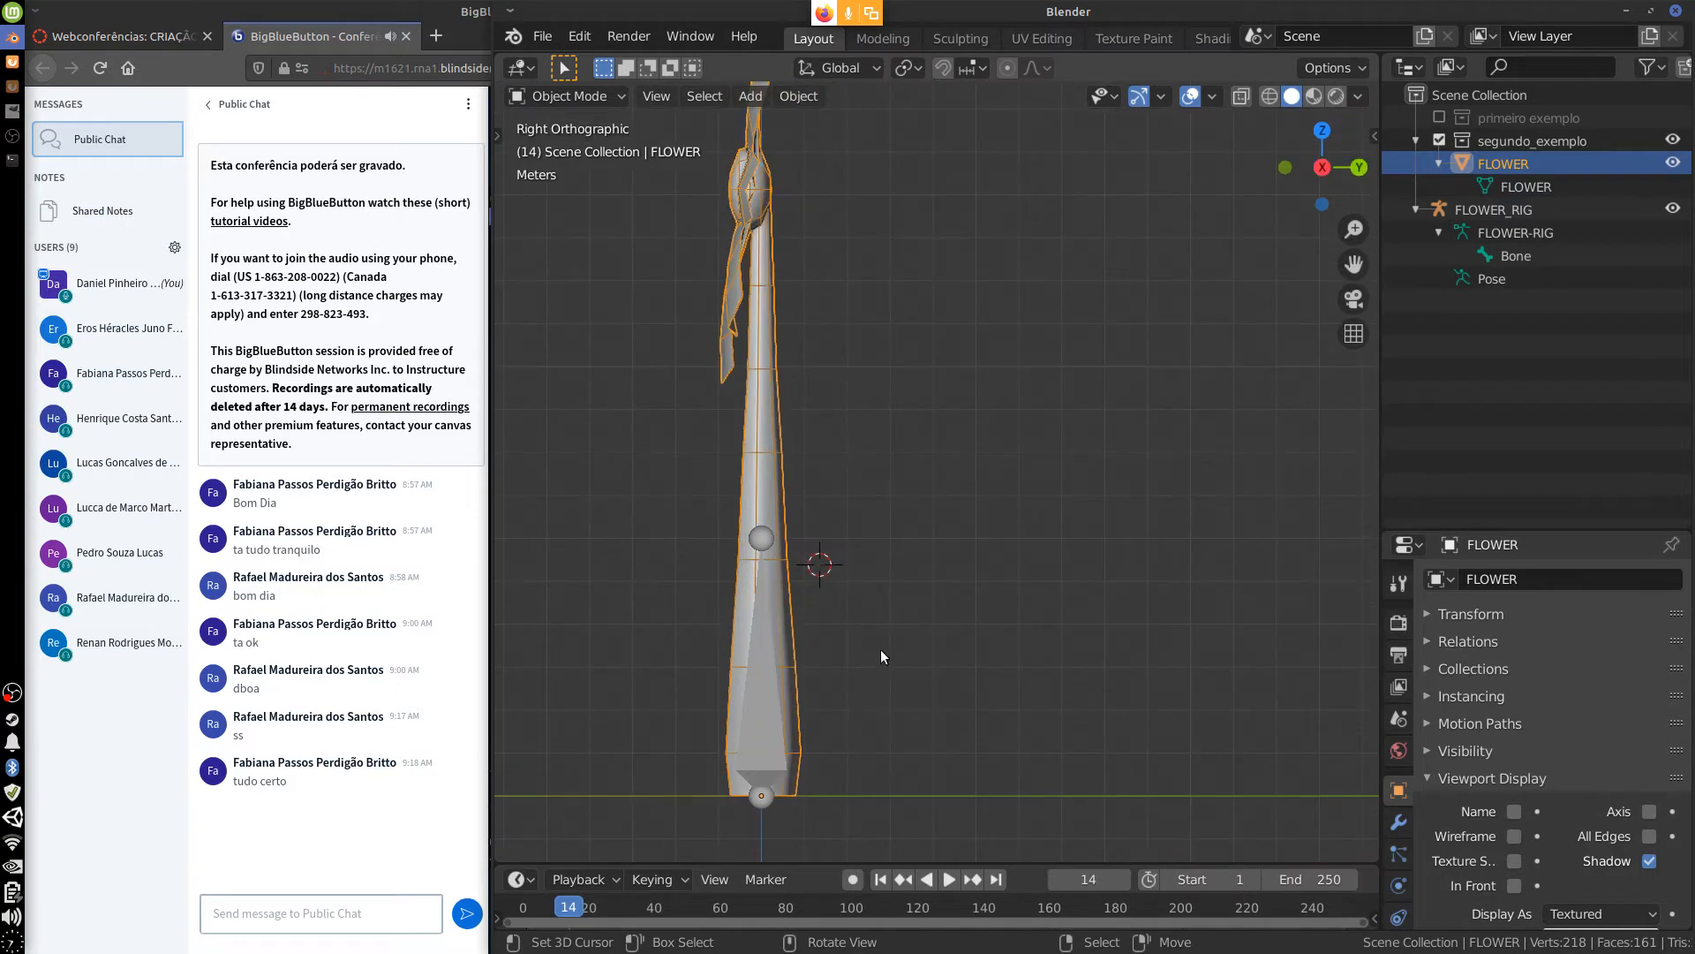
left_click(867, 575)
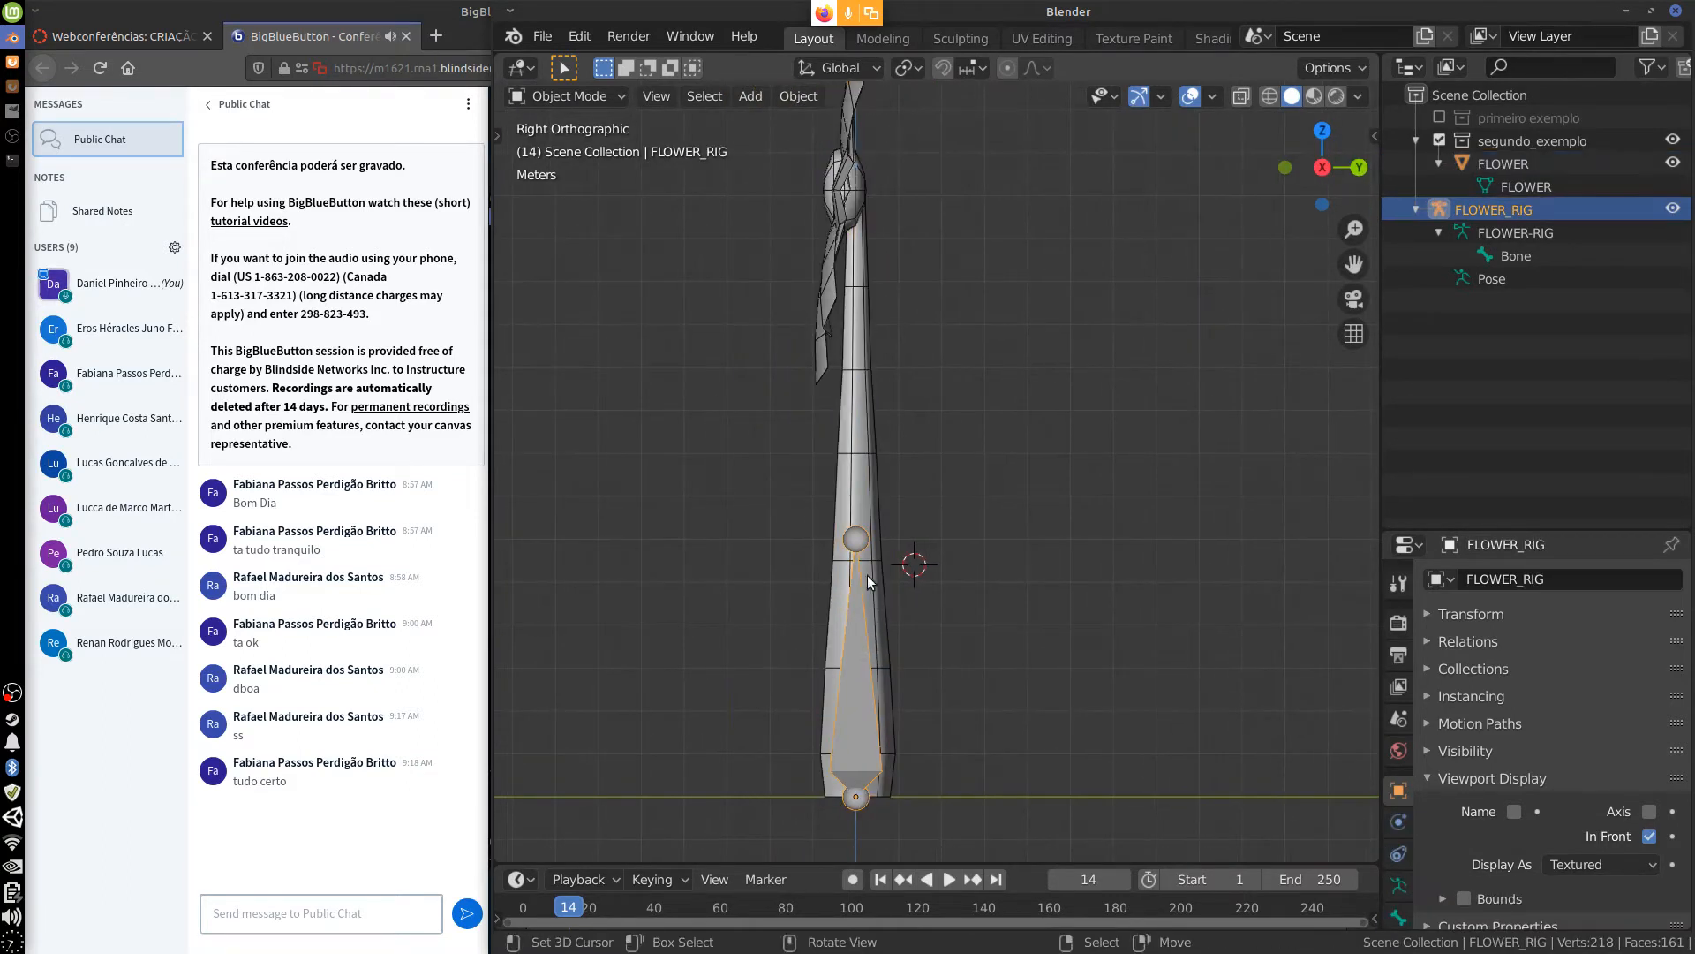
key("Tab")
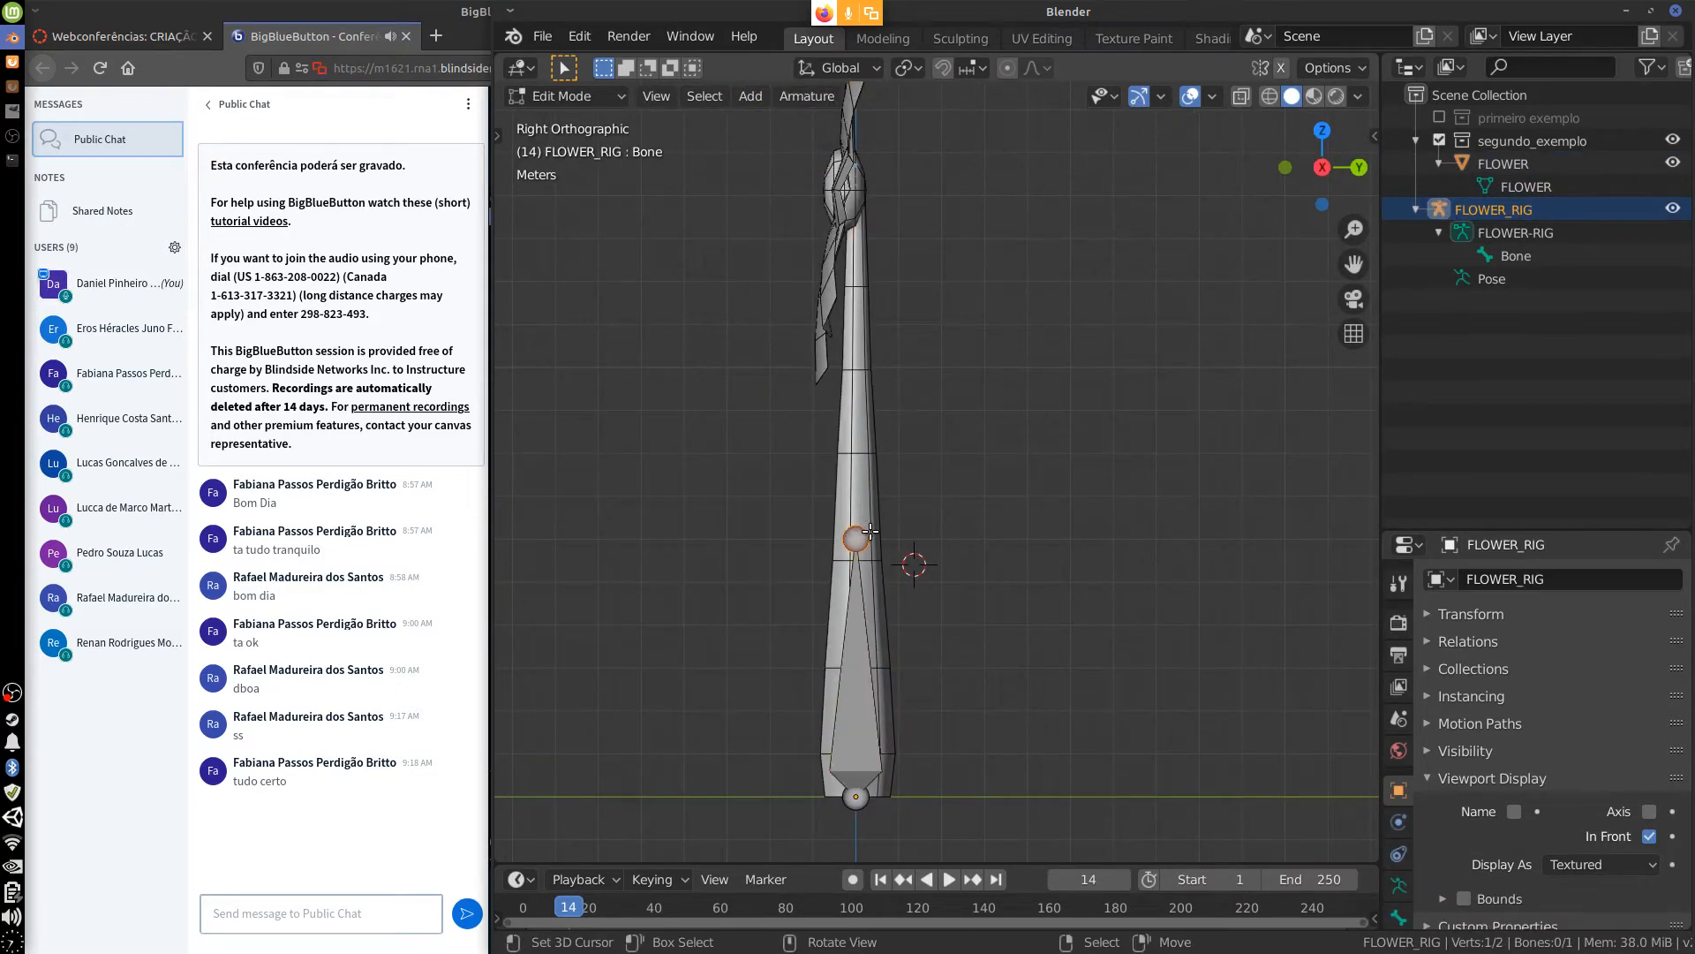
key("g")
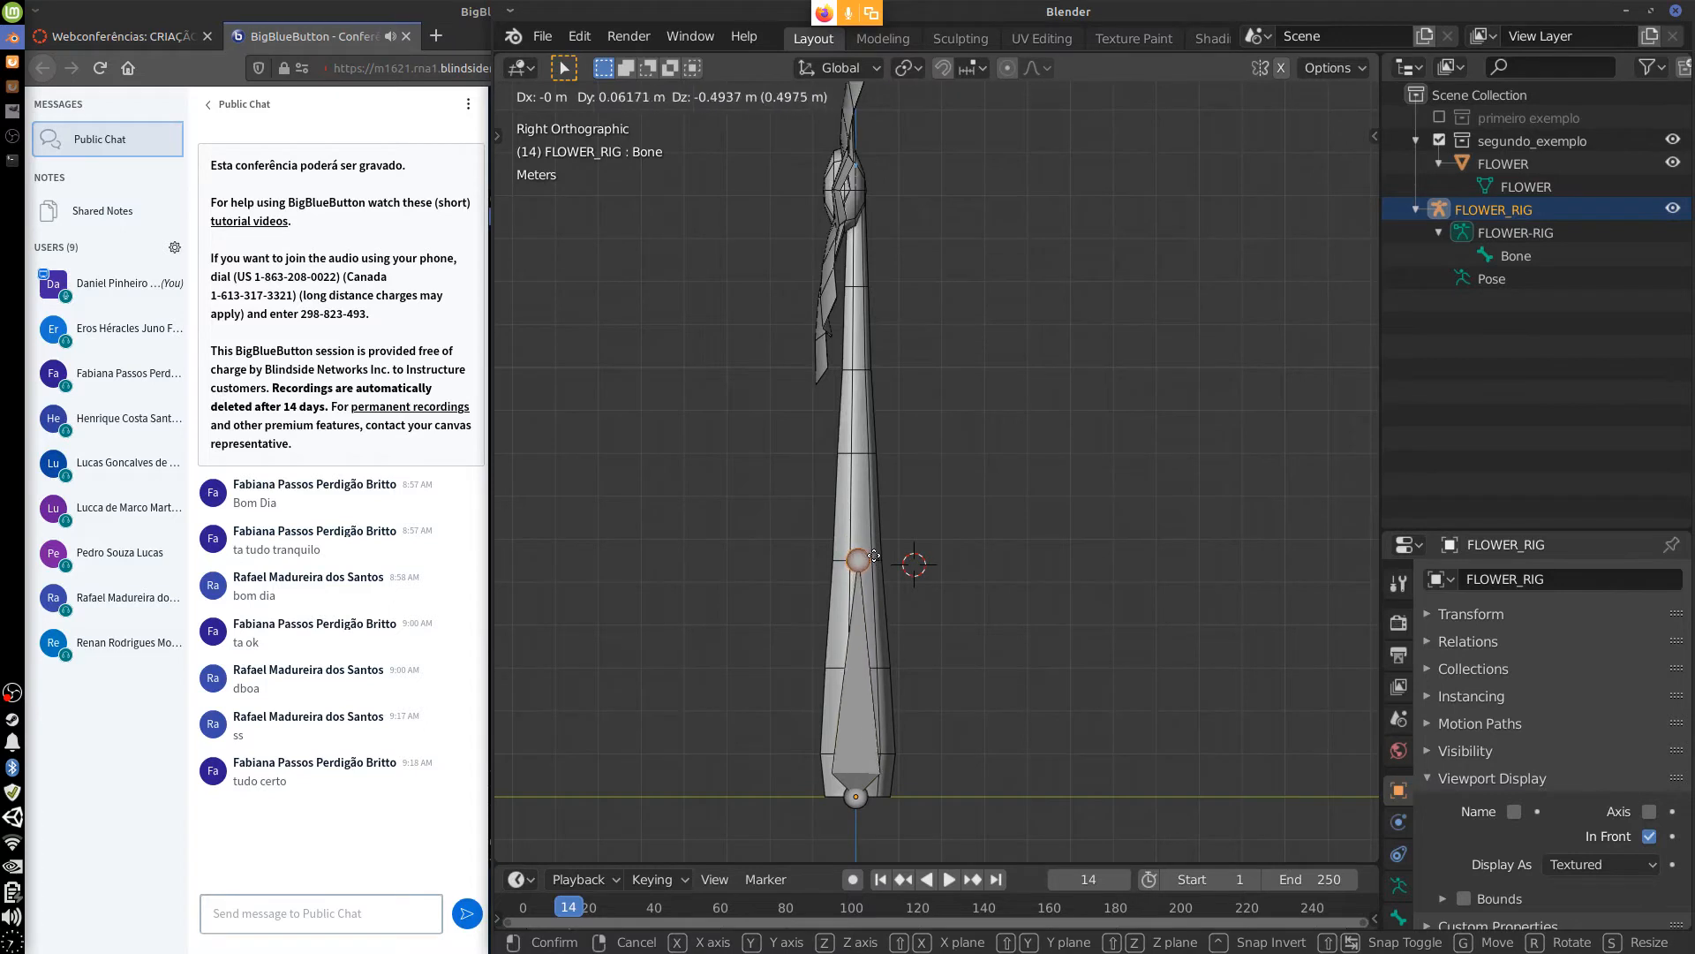
key("z")
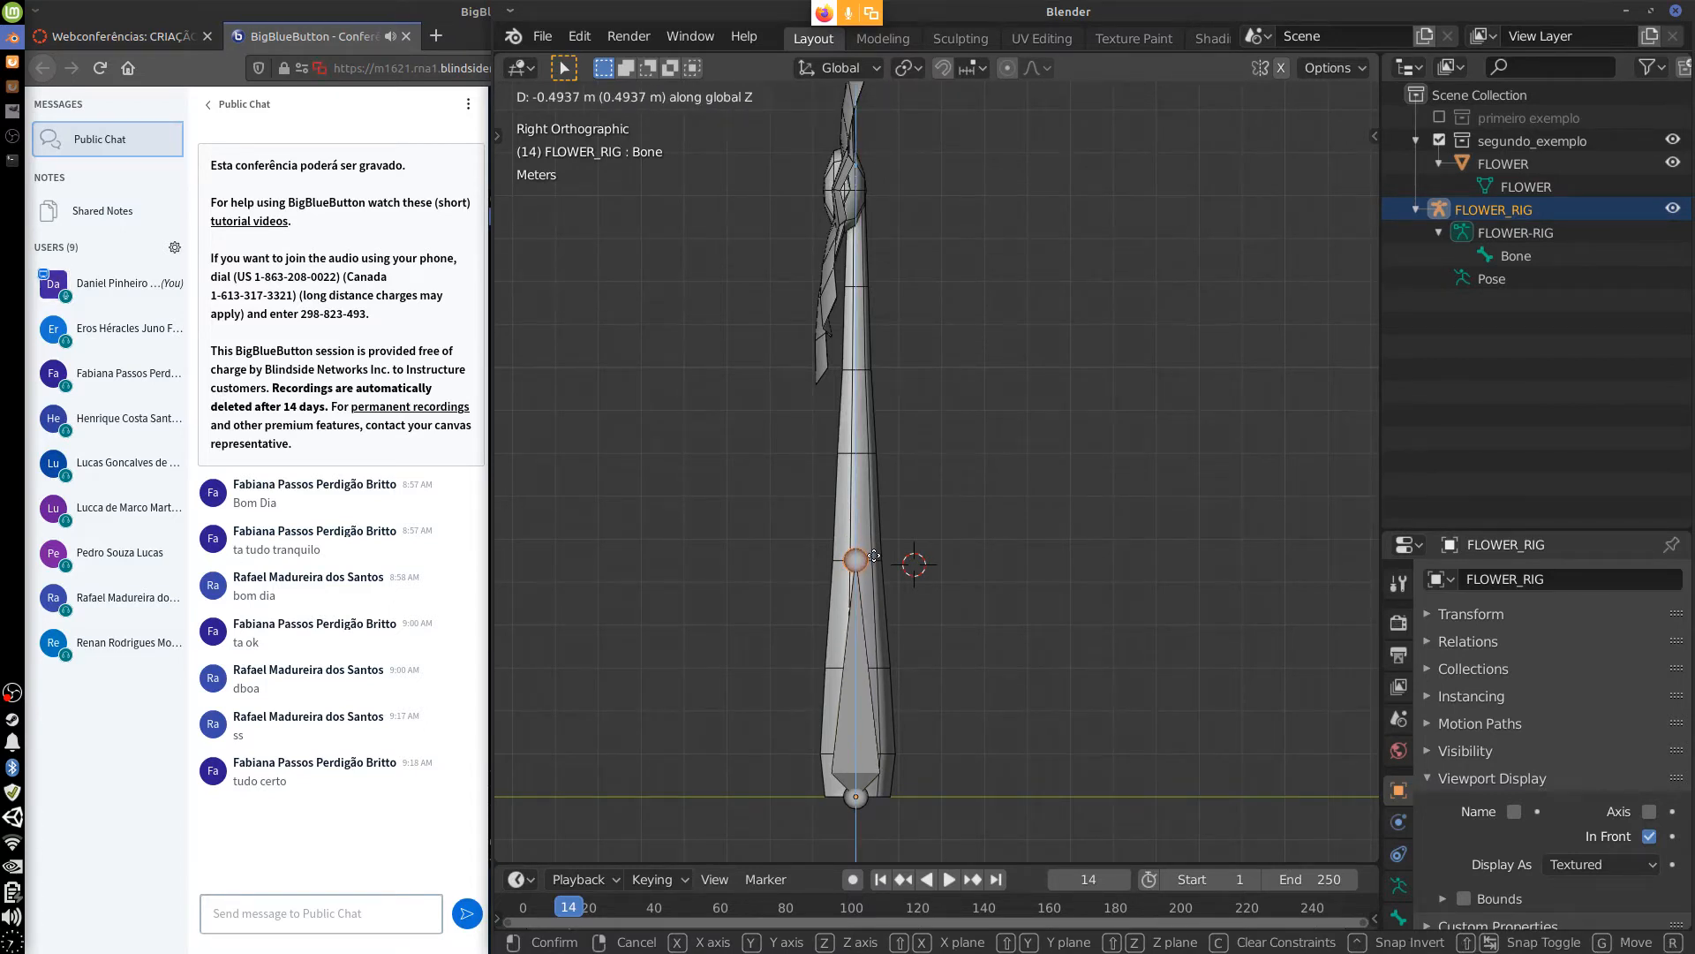
left_click(874, 555)
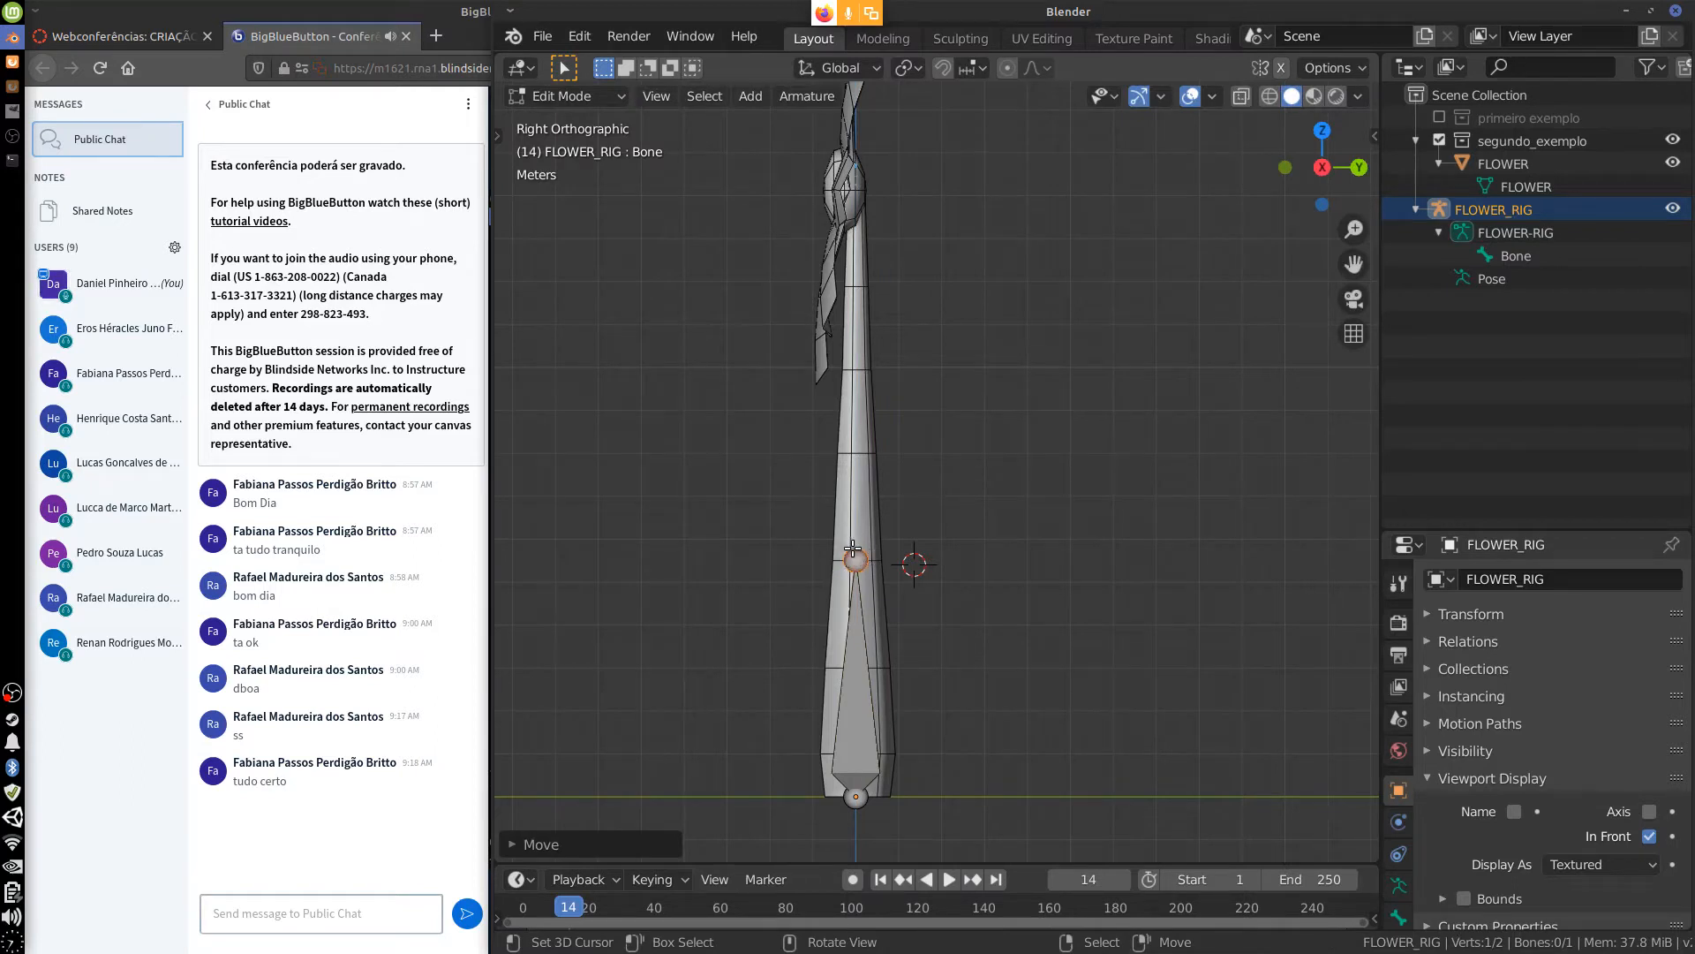
Extrude two bones straight up the stem from the bone's tip, about 4.38 m and 4 m long, ending at the flower head.
key("e")
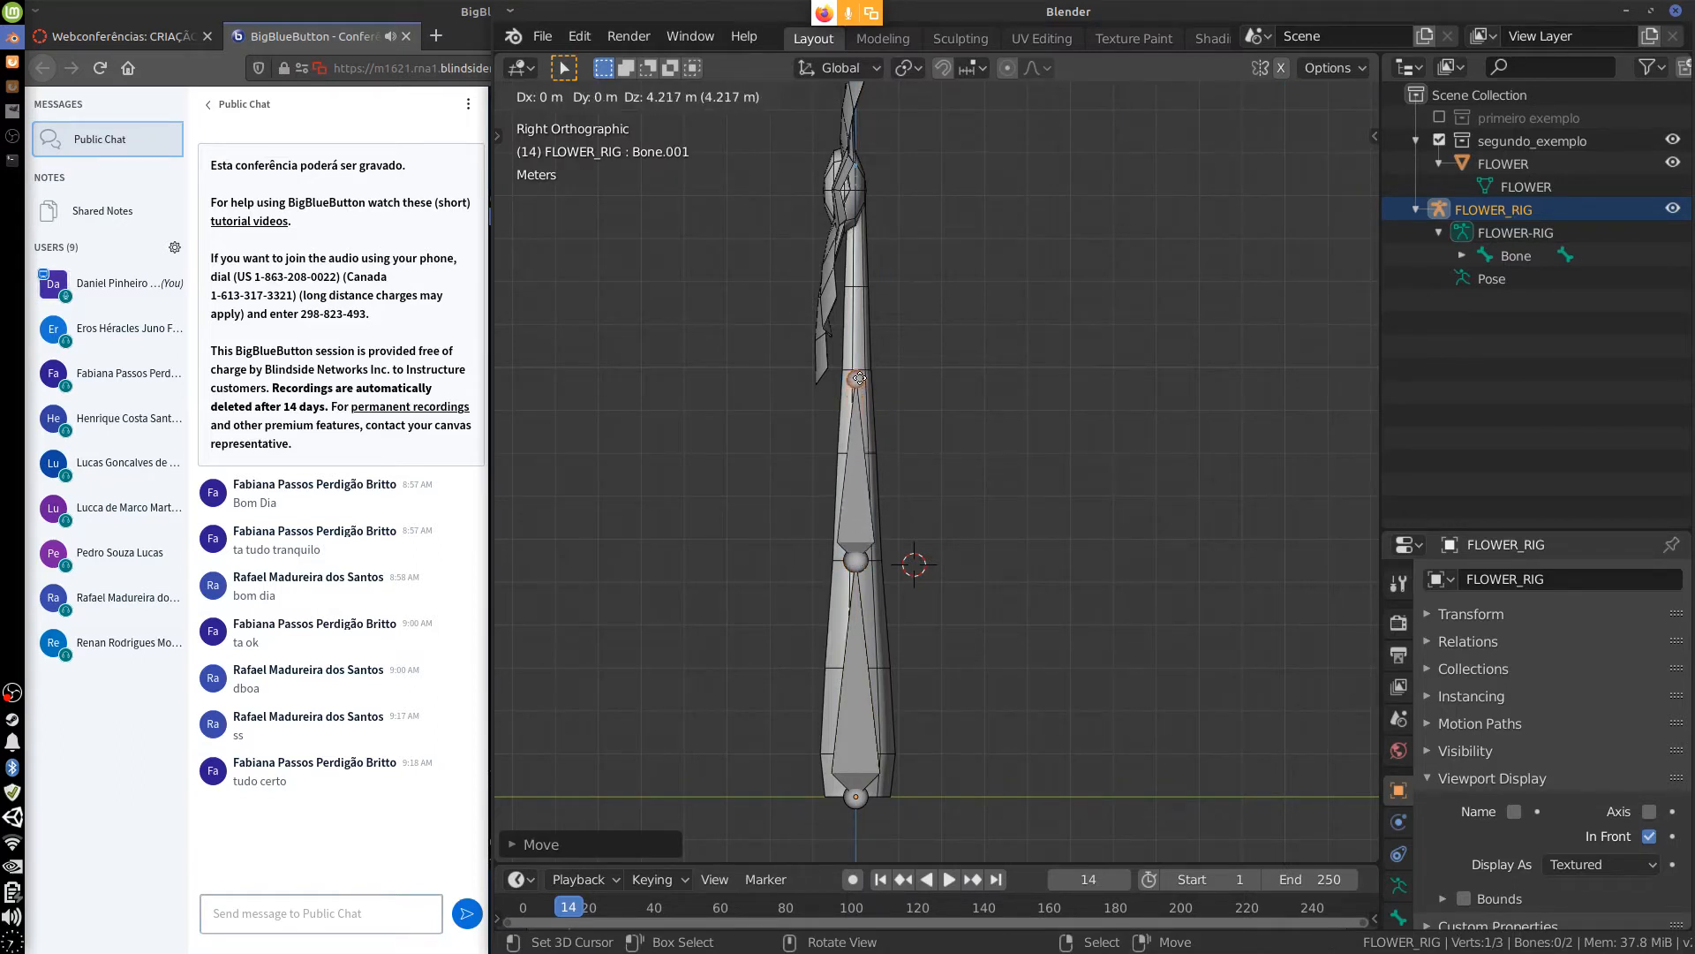
key("z")
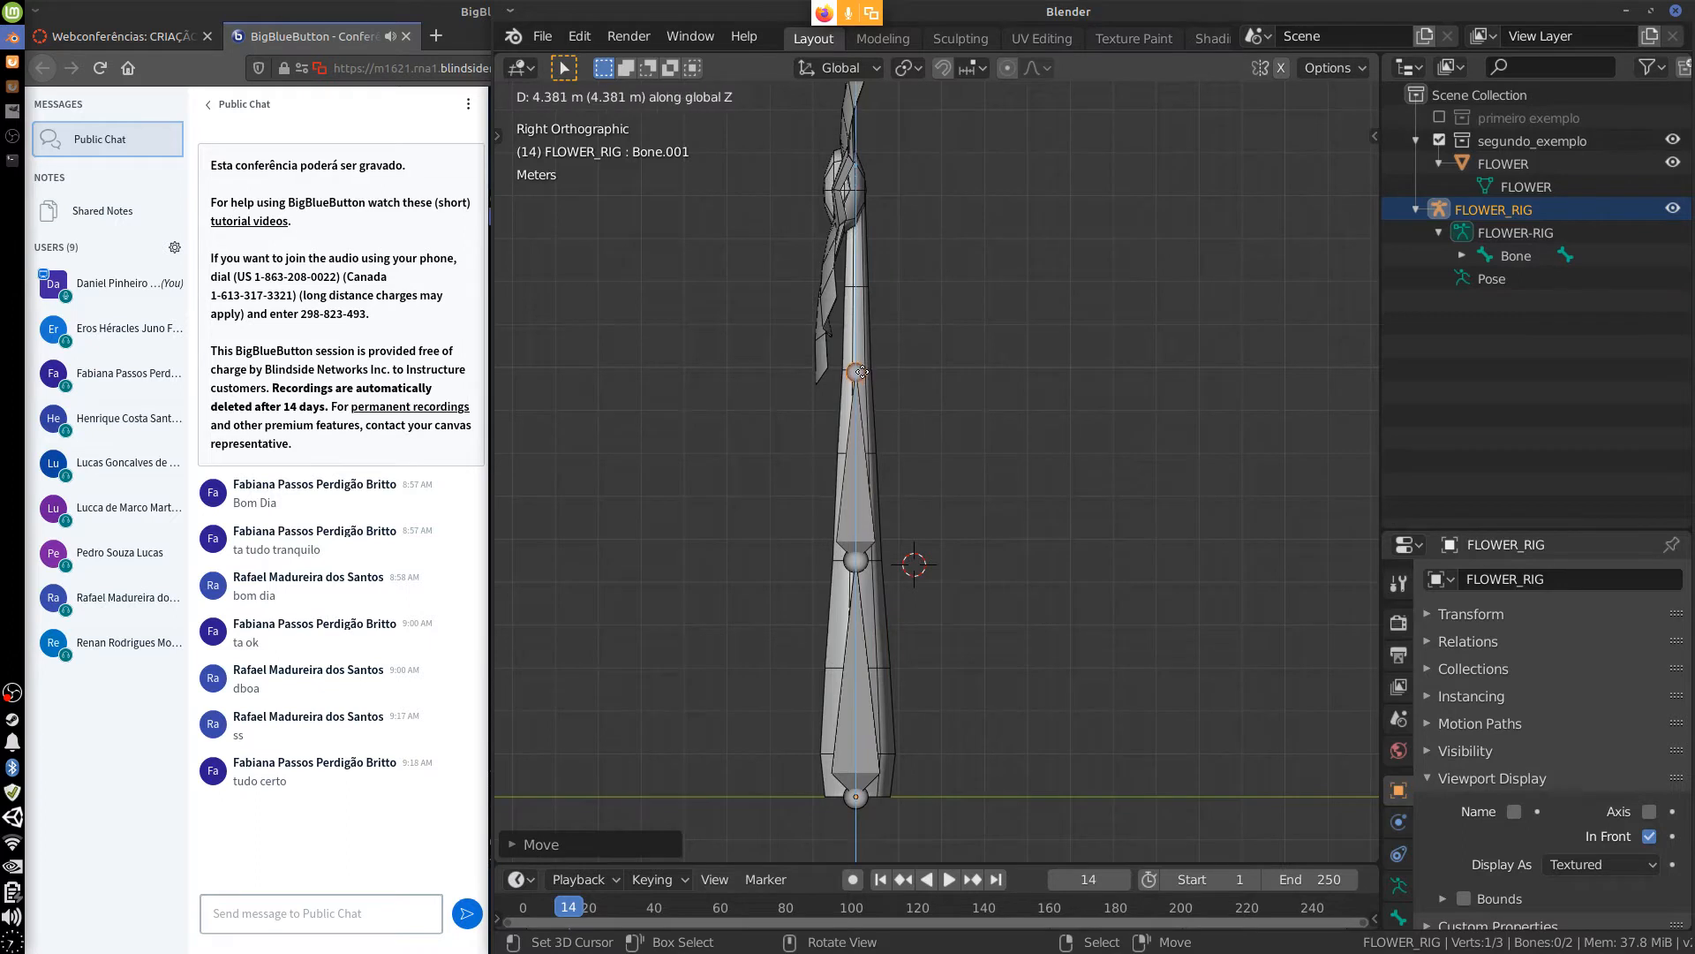
left_click(861, 371)
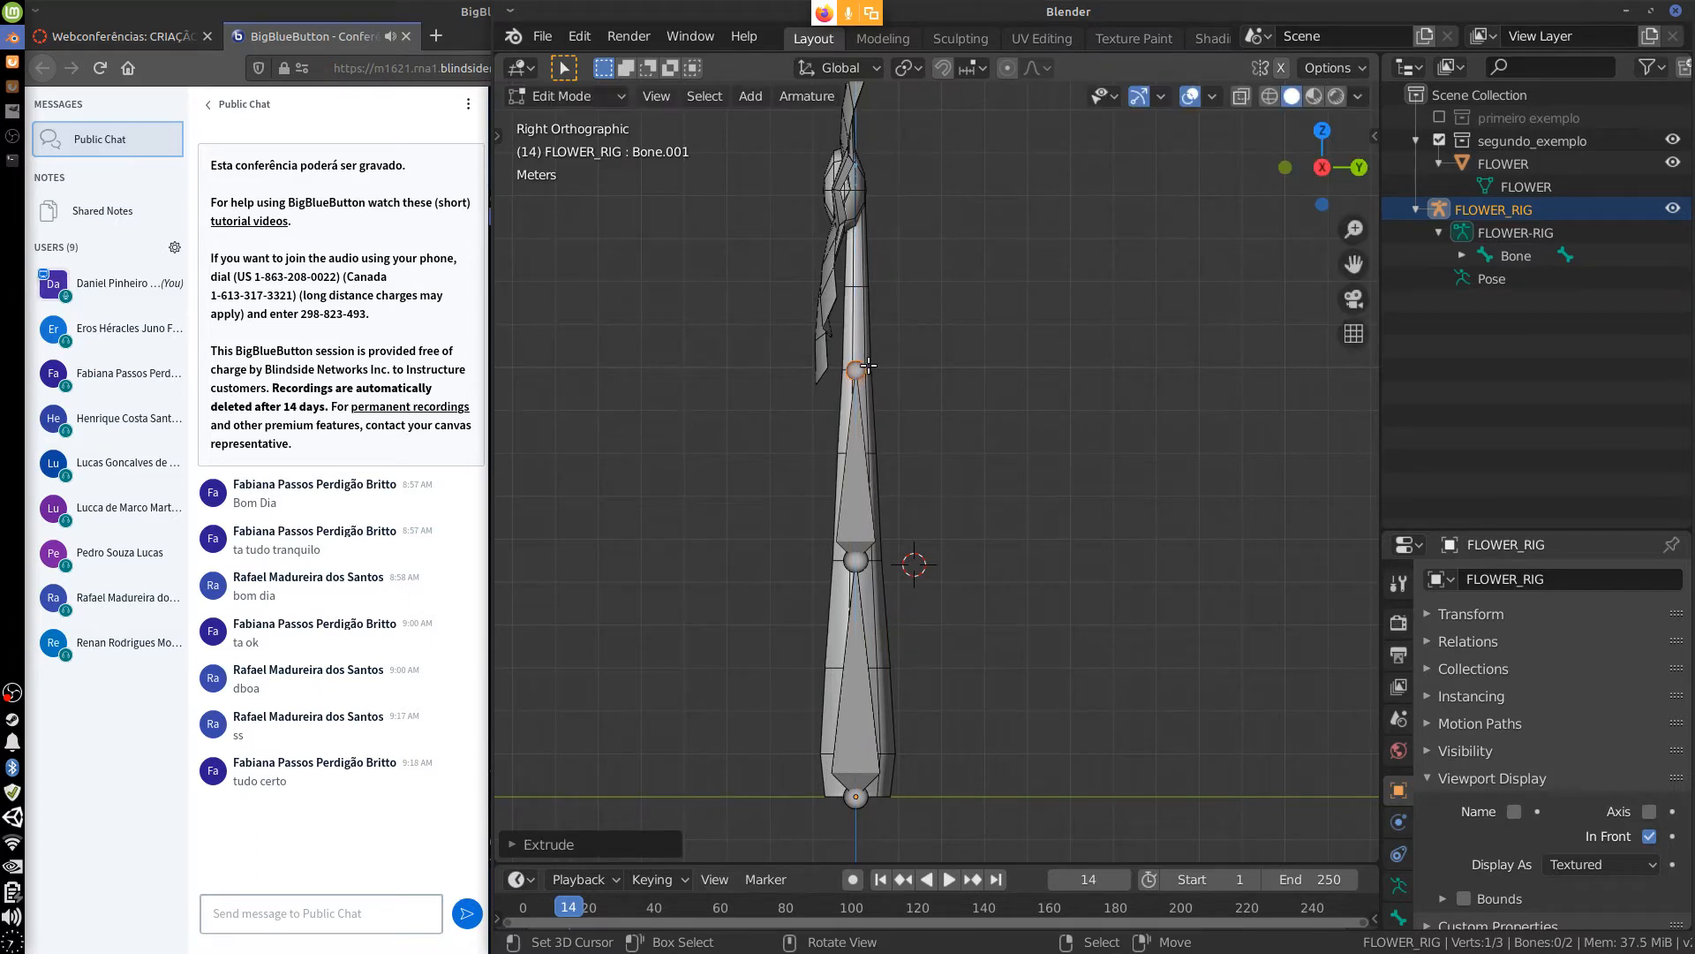
middle_click_drag(901, 355, 913, 507, "shift")
key("e")
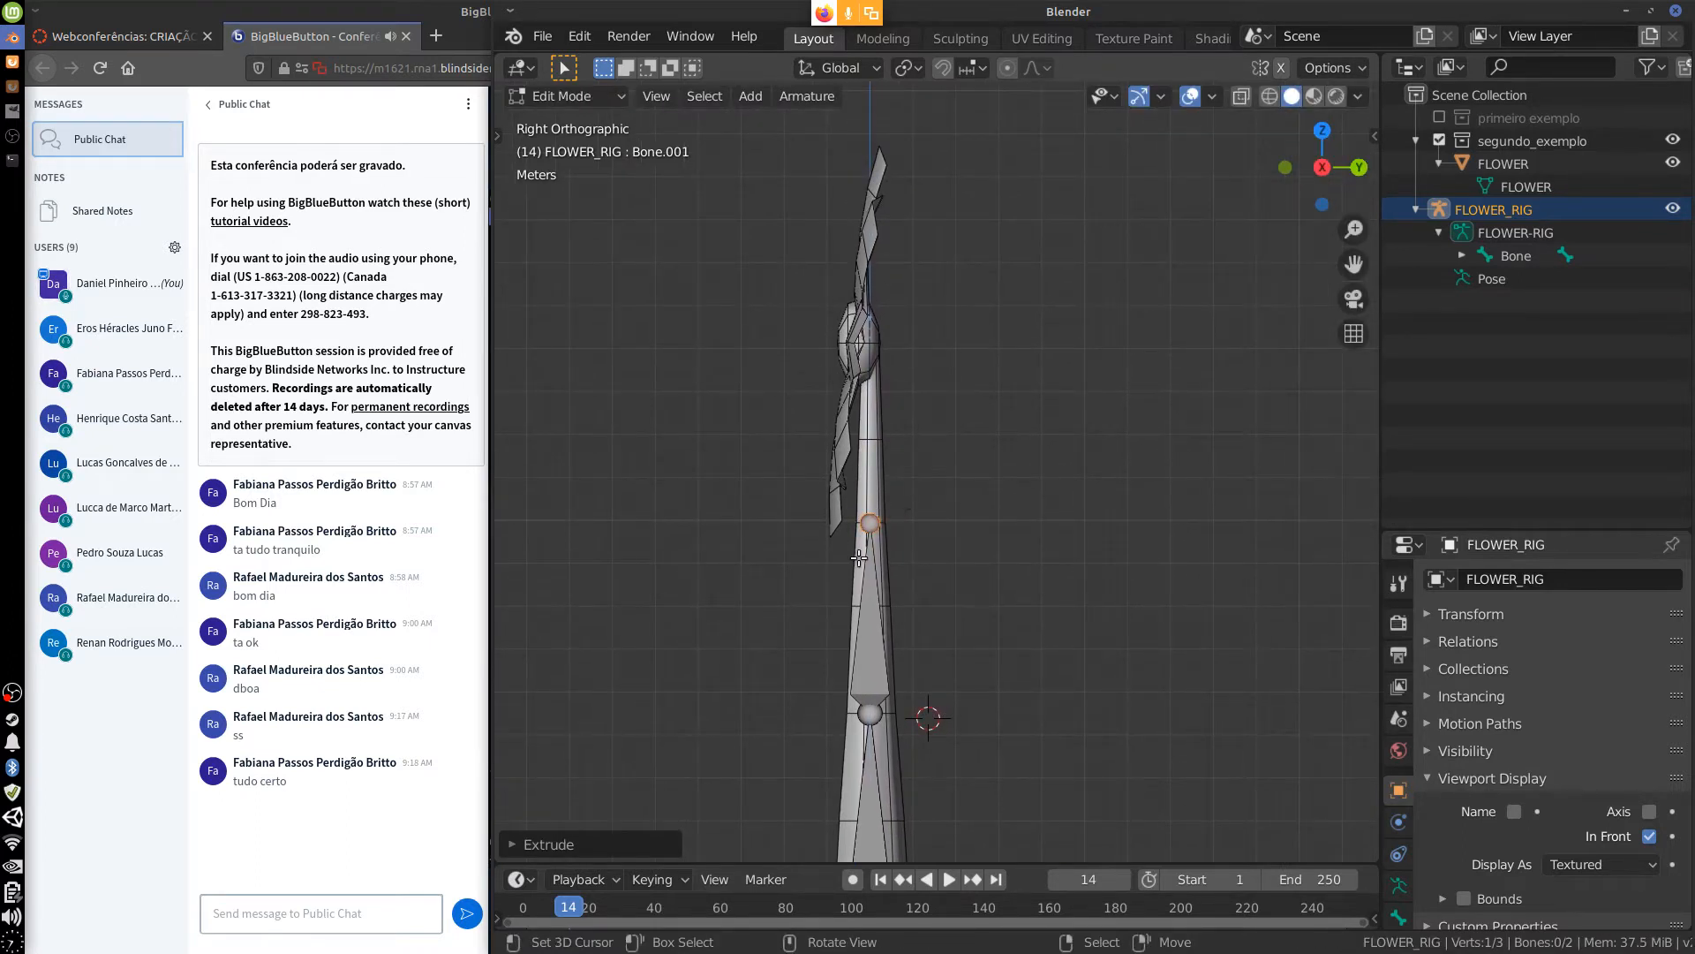
key("ctrl")
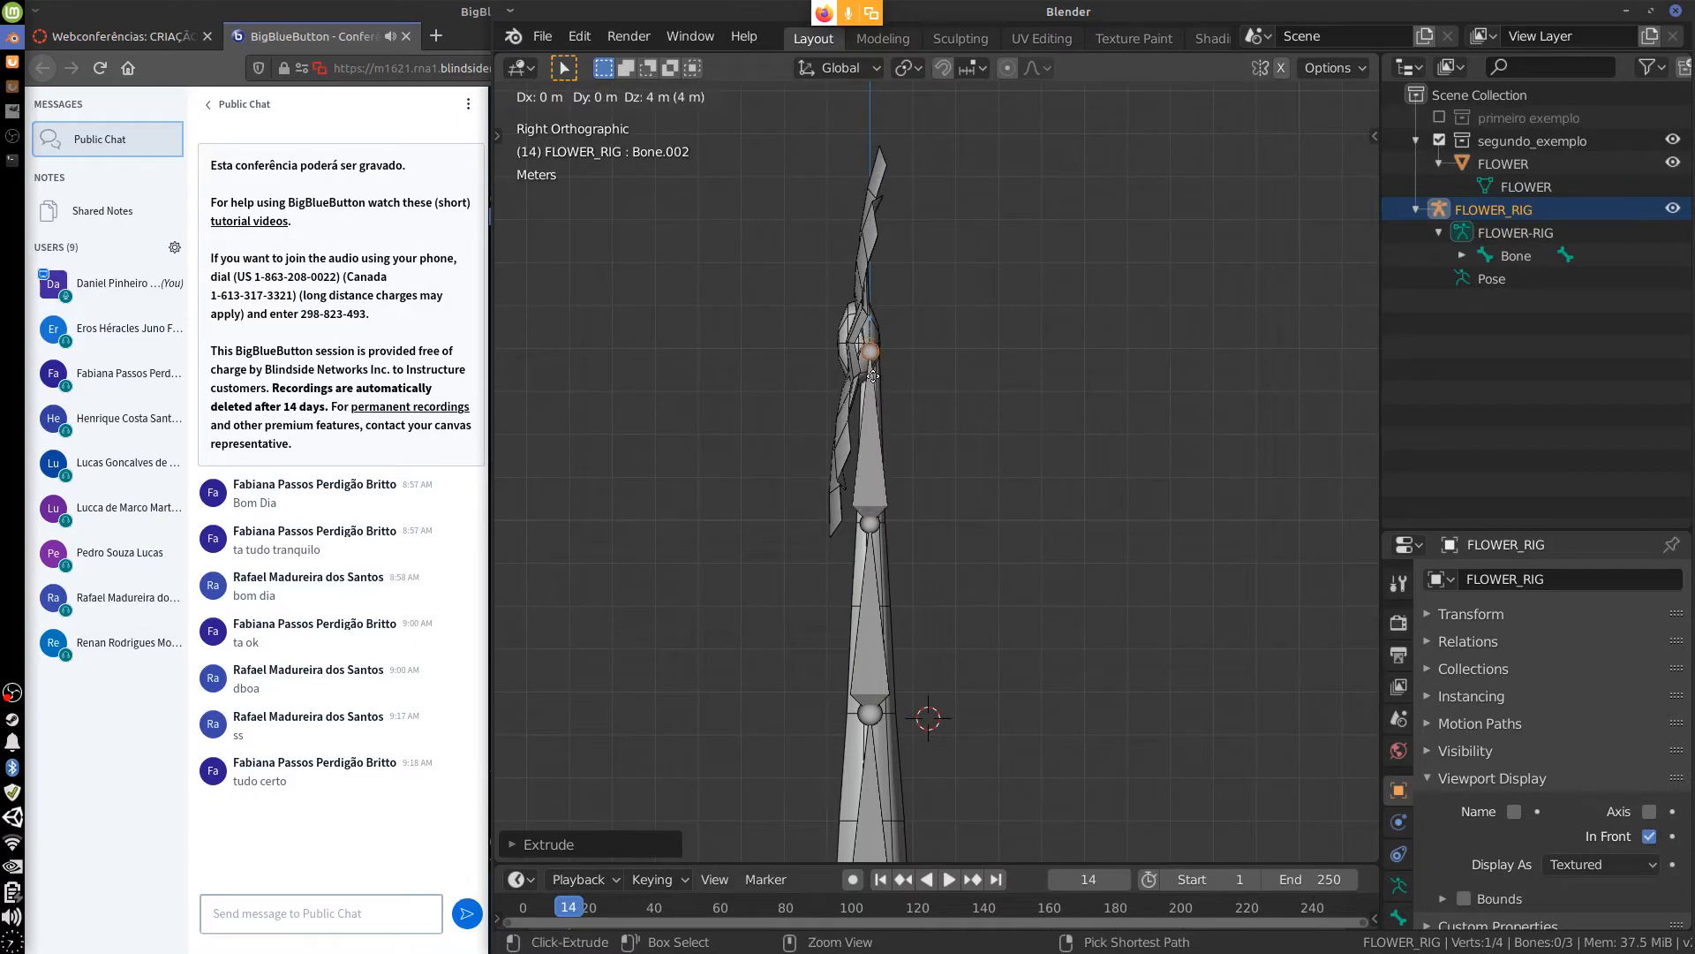
left_click(871, 371)
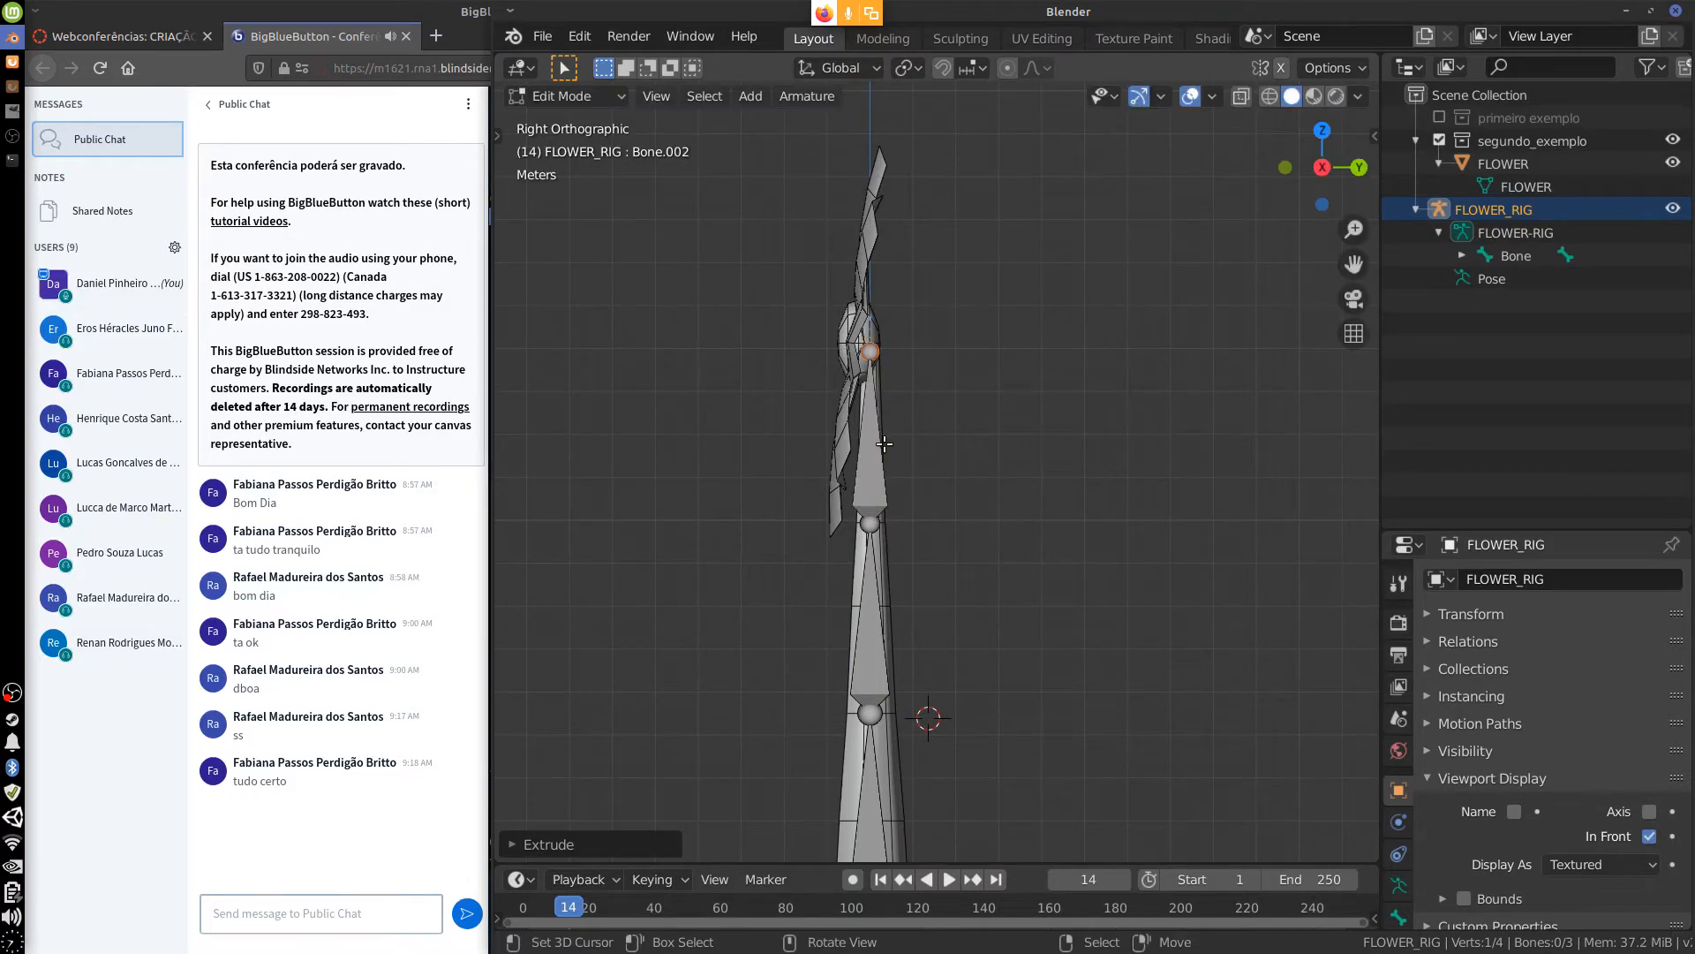
Check each bone and joint of the chain in the front view, from the stem base to the flower's center.
key("KP_1")
middle_click_drag(1057, 628, 1023, 358, "shift")
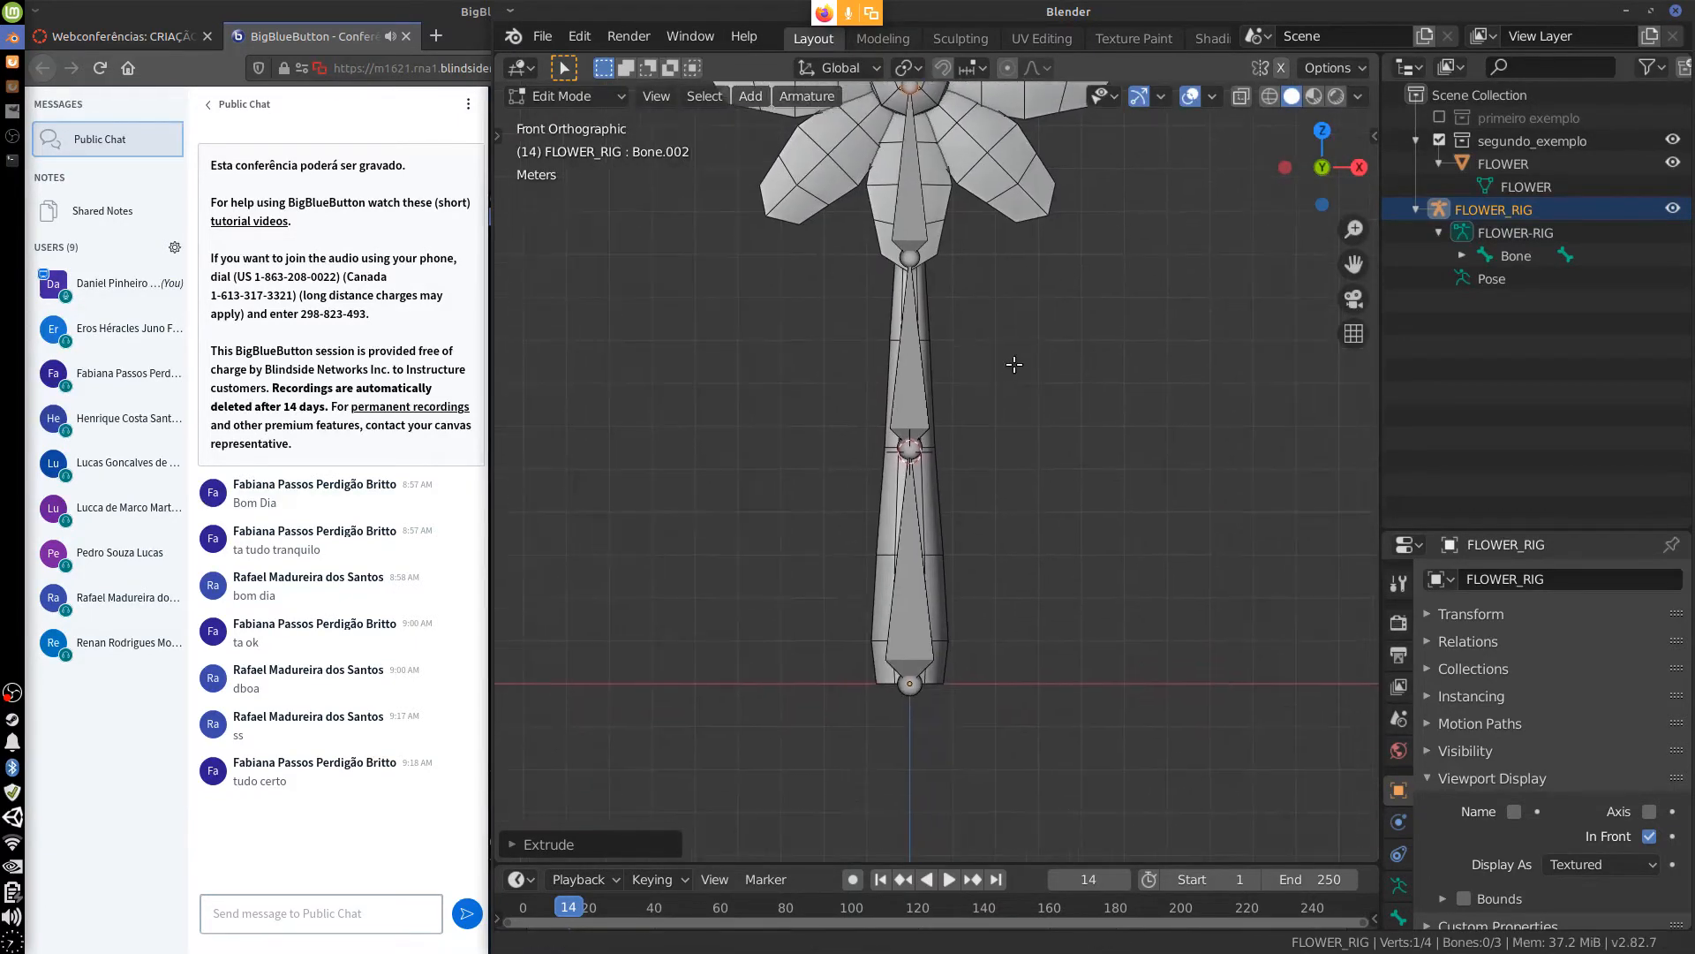
left_click(920, 579)
left_click(916, 405)
left_click(907, 223)
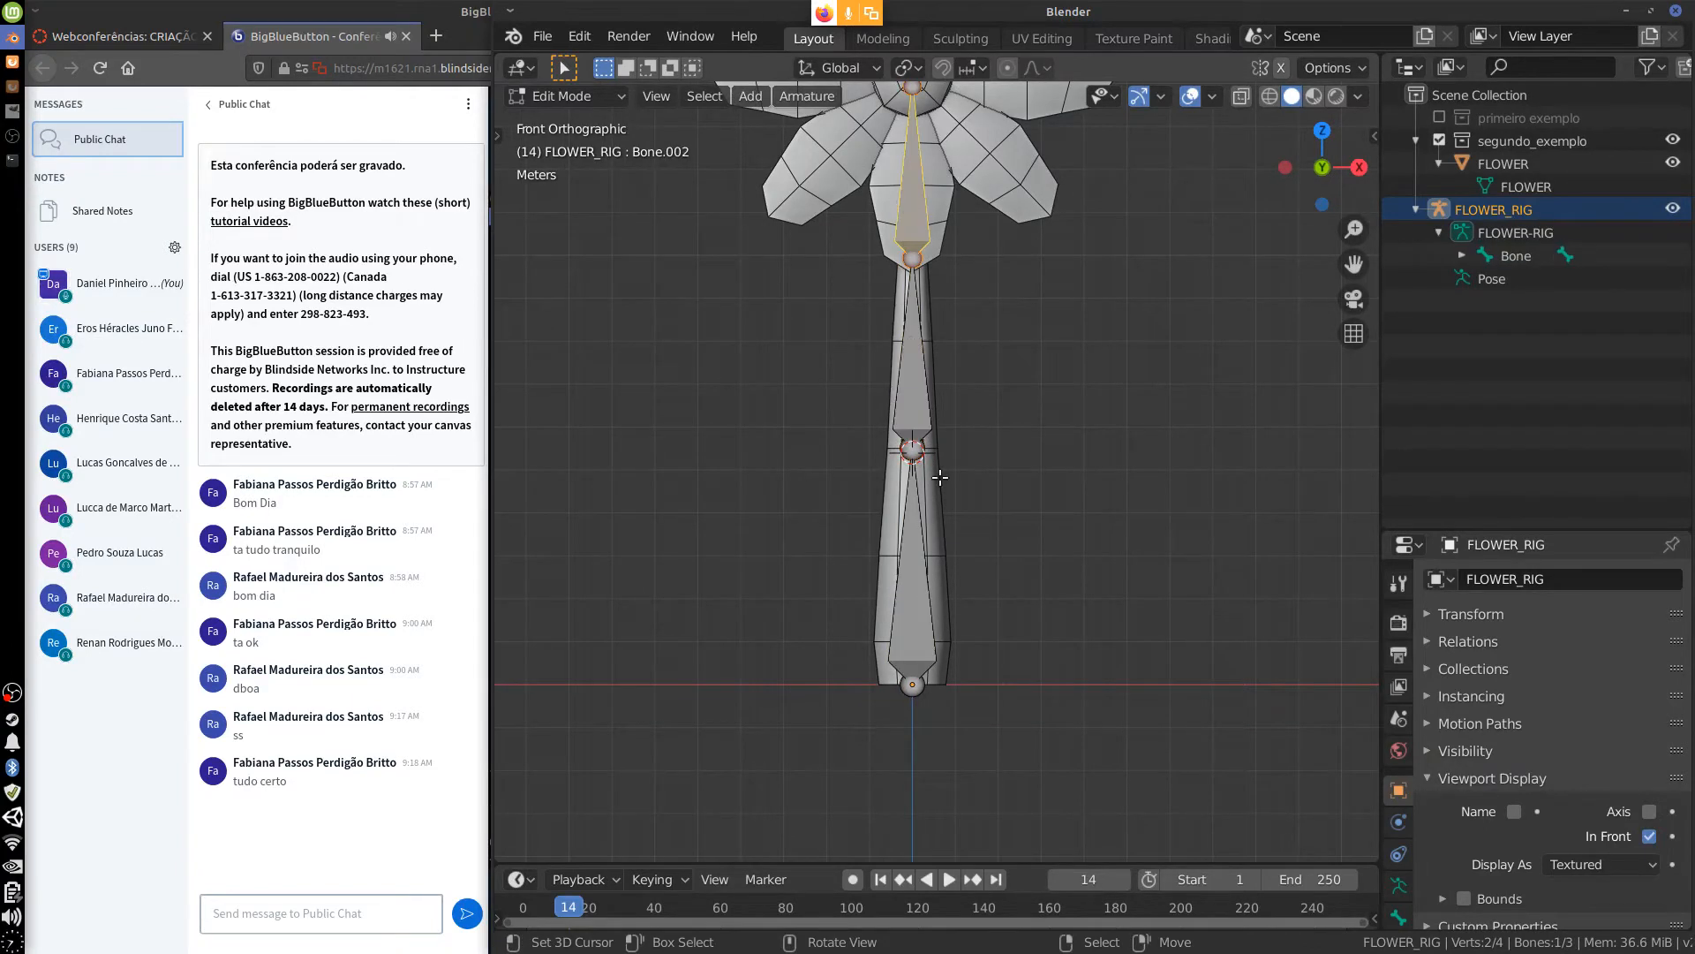
middle_click_drag(1010, 566, 1044, 743, "shift")
left_click(941, 764)
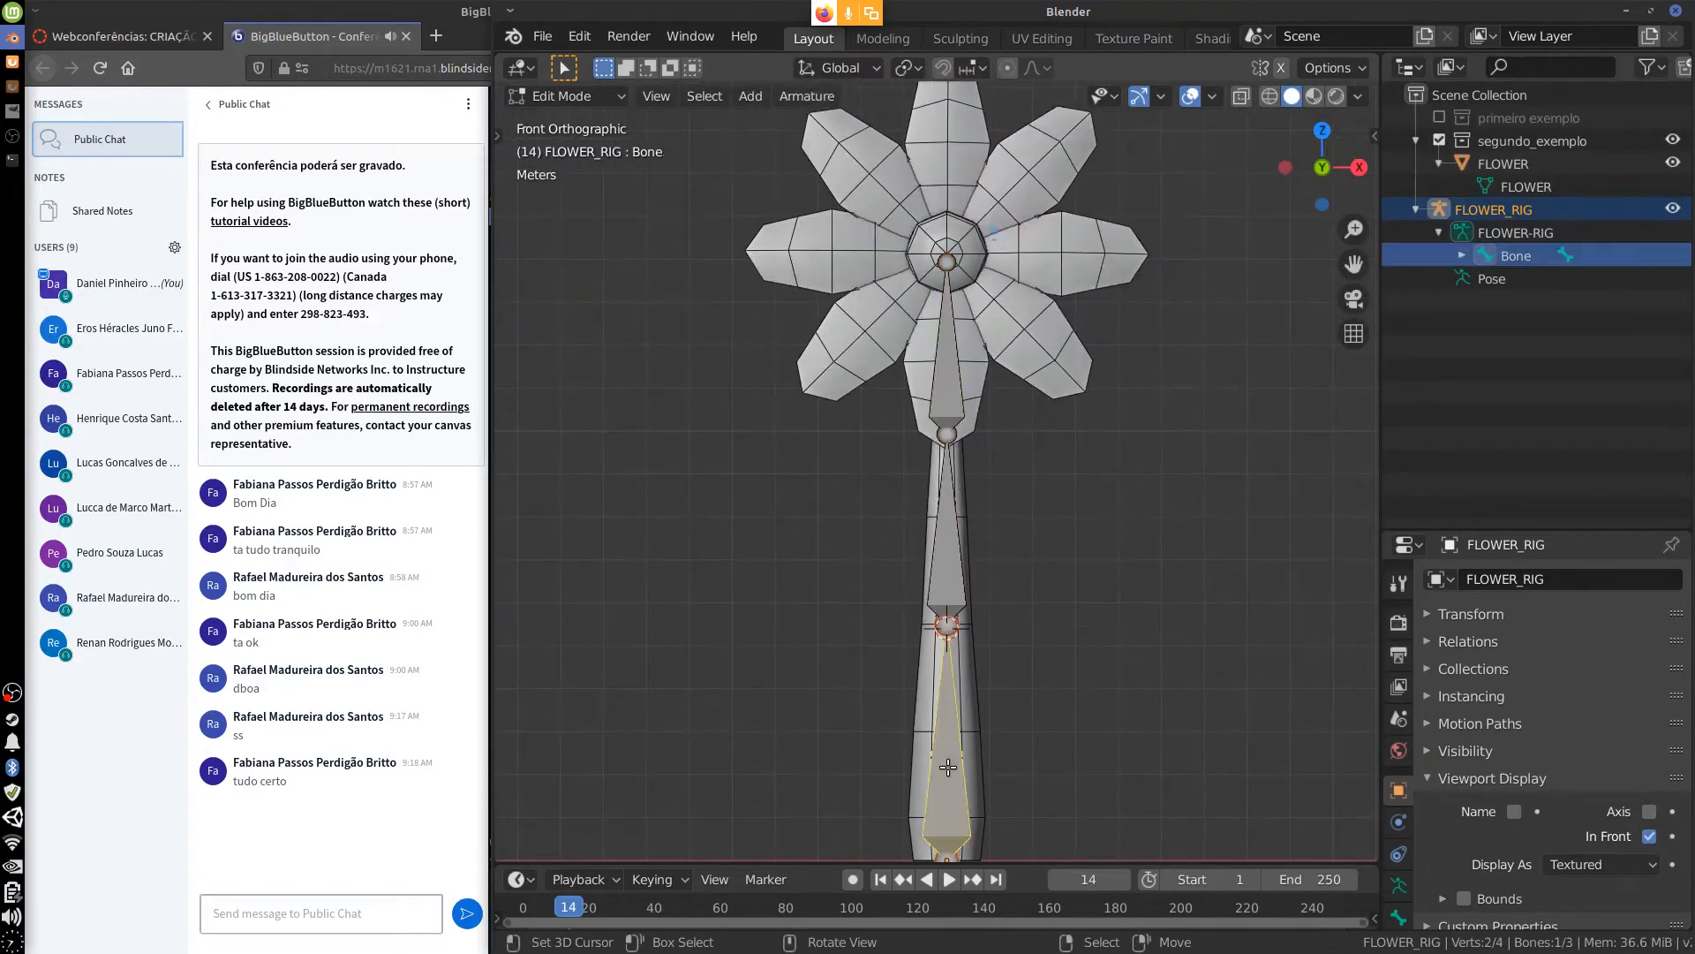
left_click(938, 580)
left_click(944, 378)
left_click(945, 259)
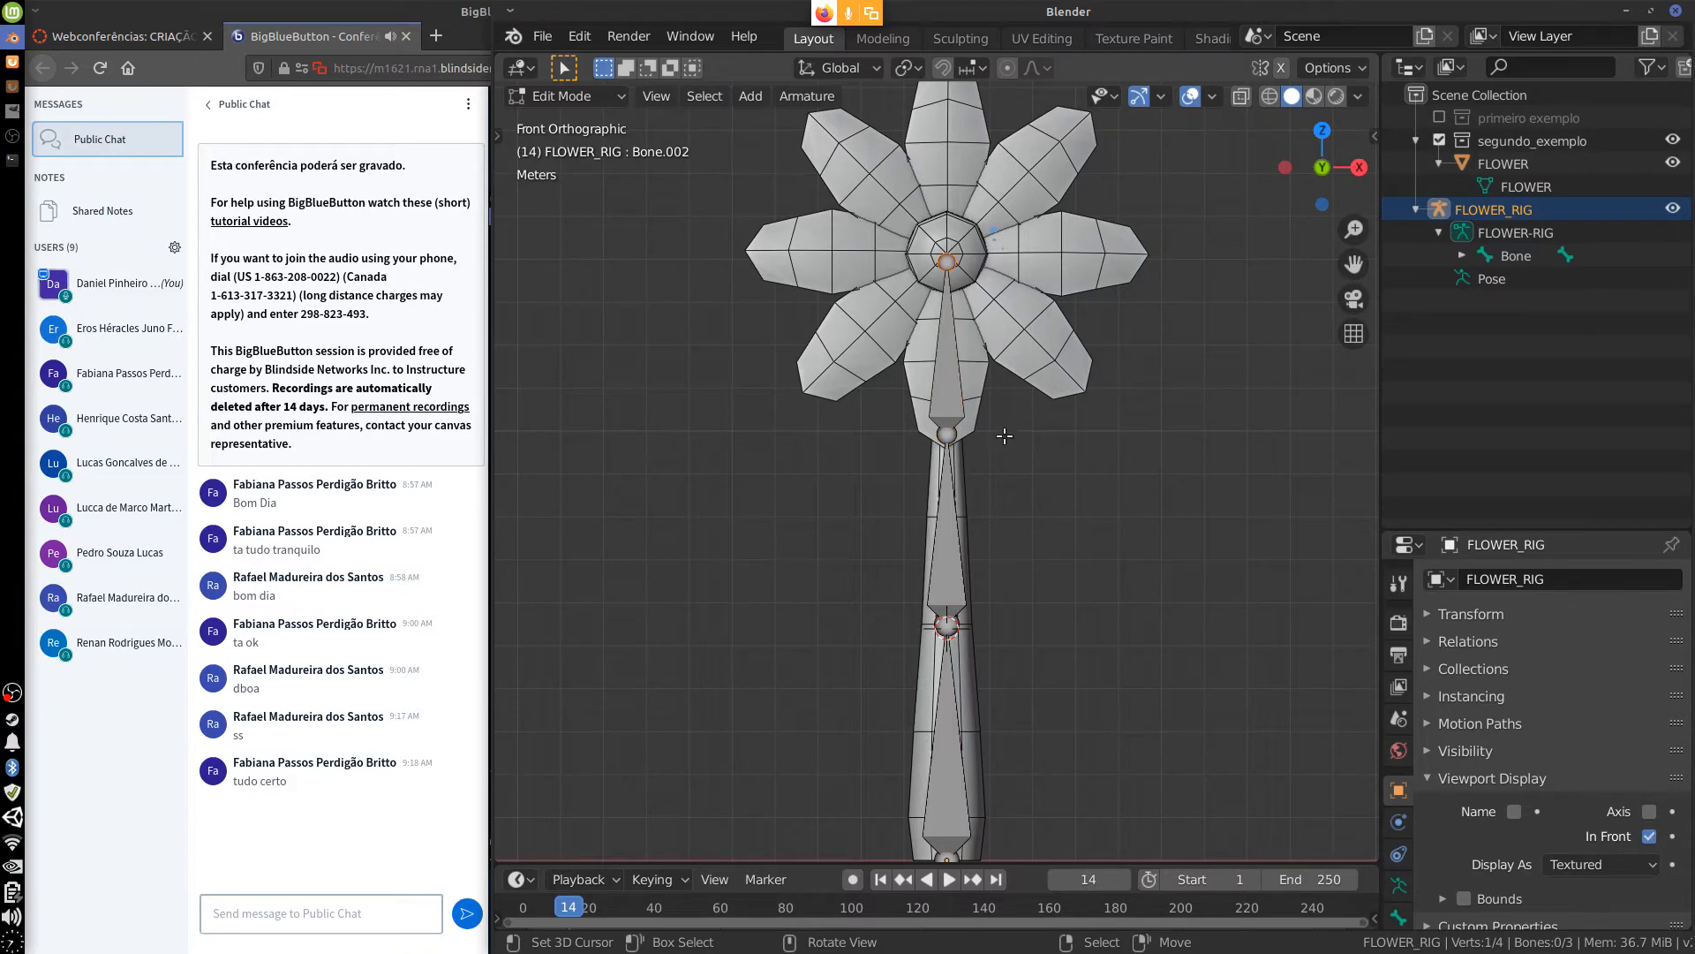
Select the edge loop around the flower's center in the FLOWER mesh and snap the 3D cursor to it.
middle_click_drag(1007, 432, 945, 363)
middle_click_drag(837, 265, 909, 281)
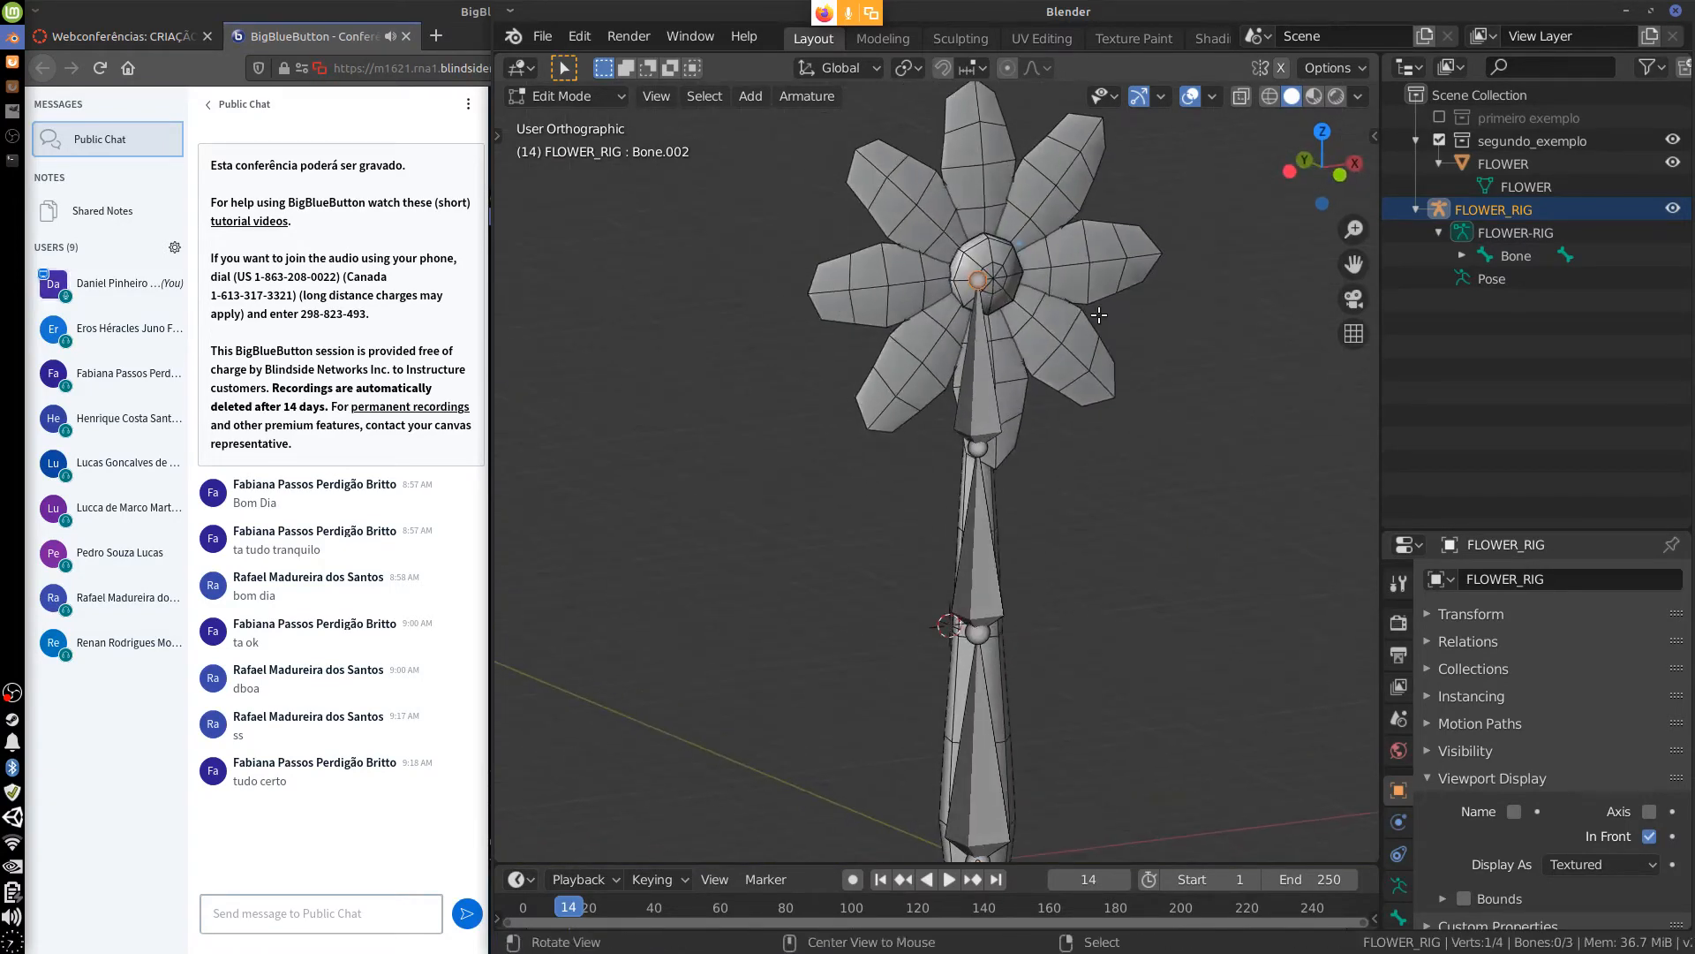
key("Tab")
left_click(1014, 282)
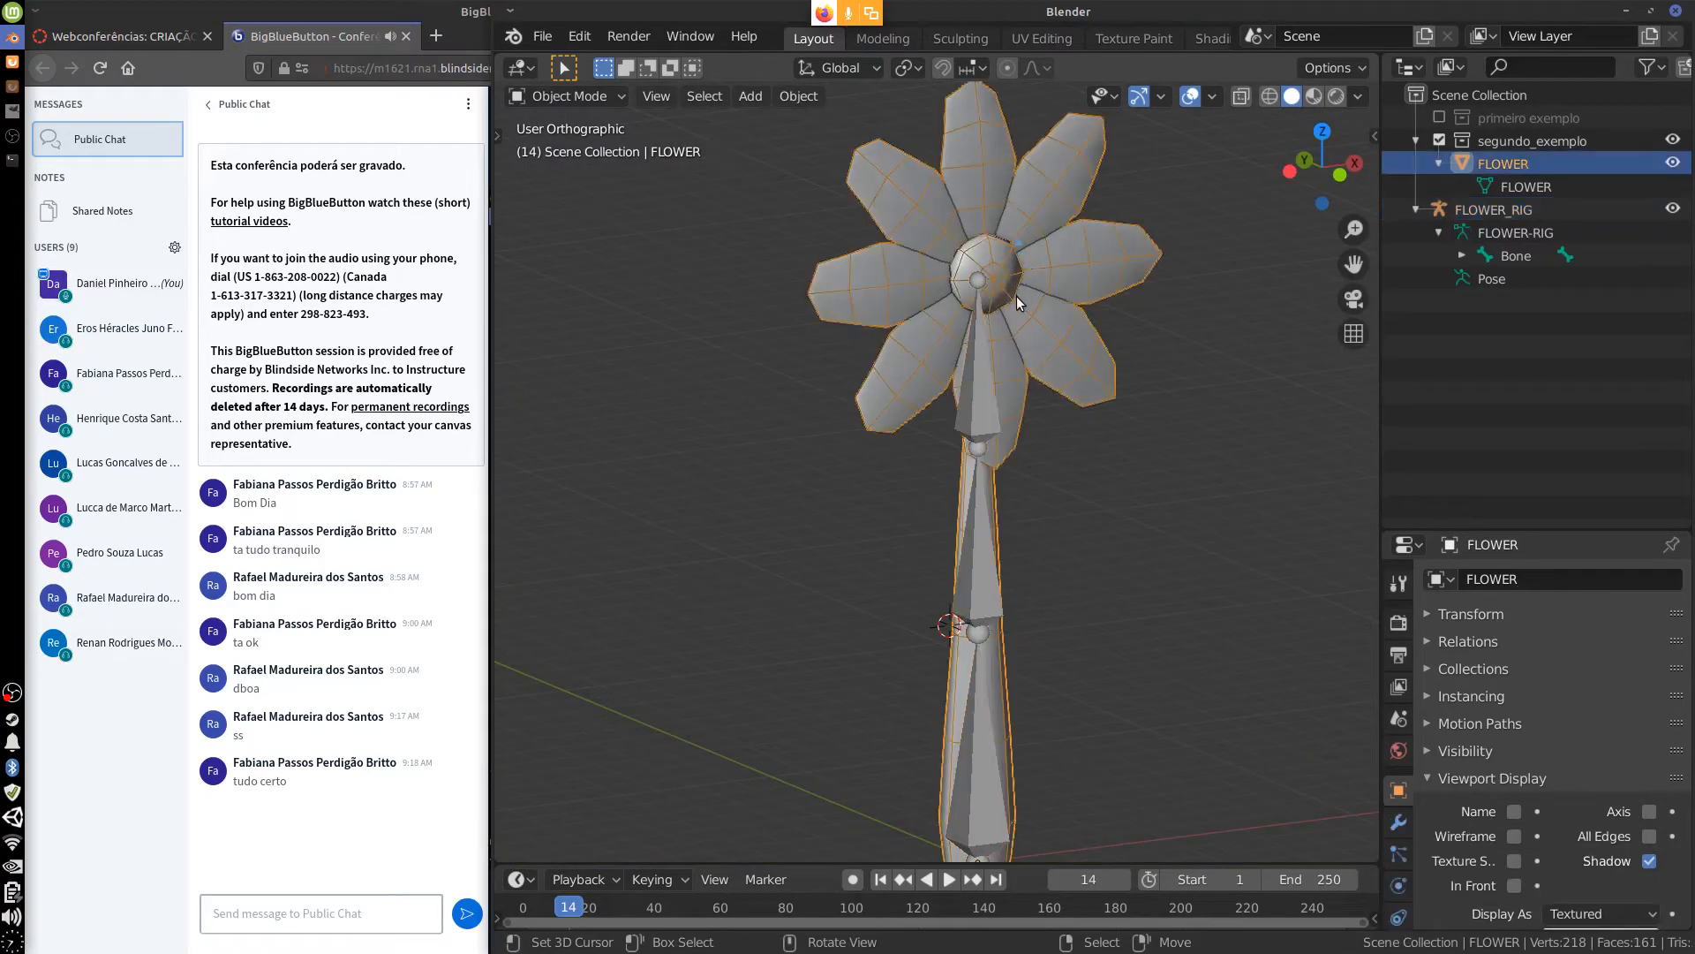
key("Tab")
left_click(984, 246, "alt")
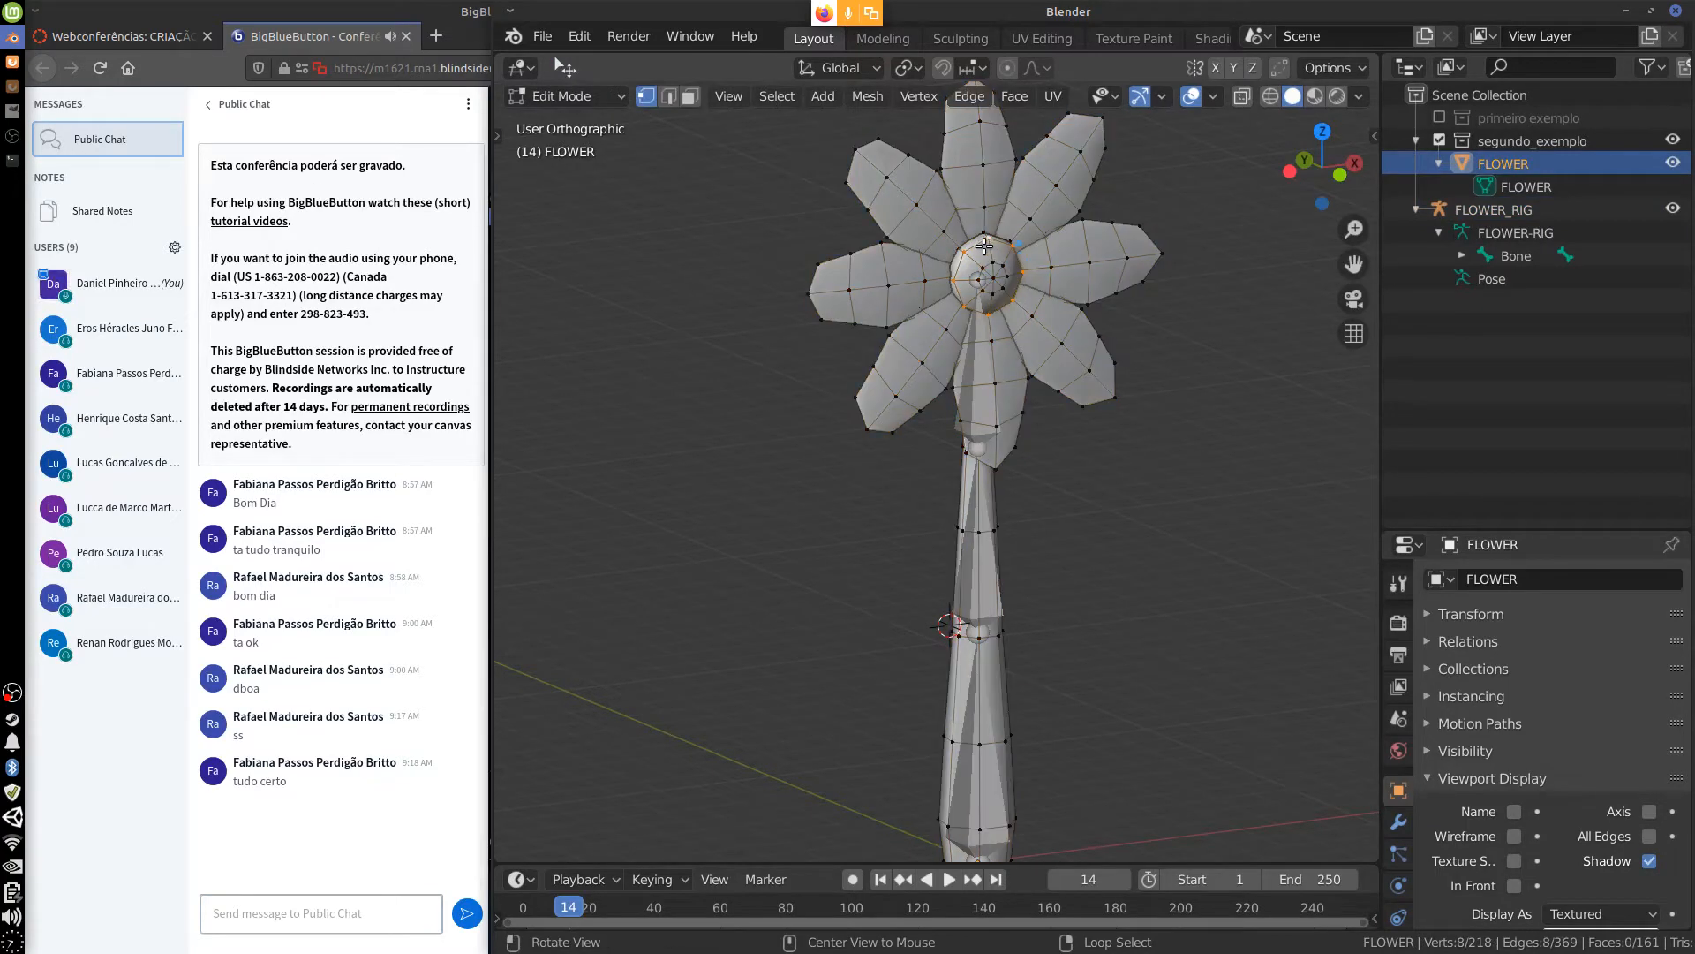
middle_click_drag(1042, 265, 1074, 421)
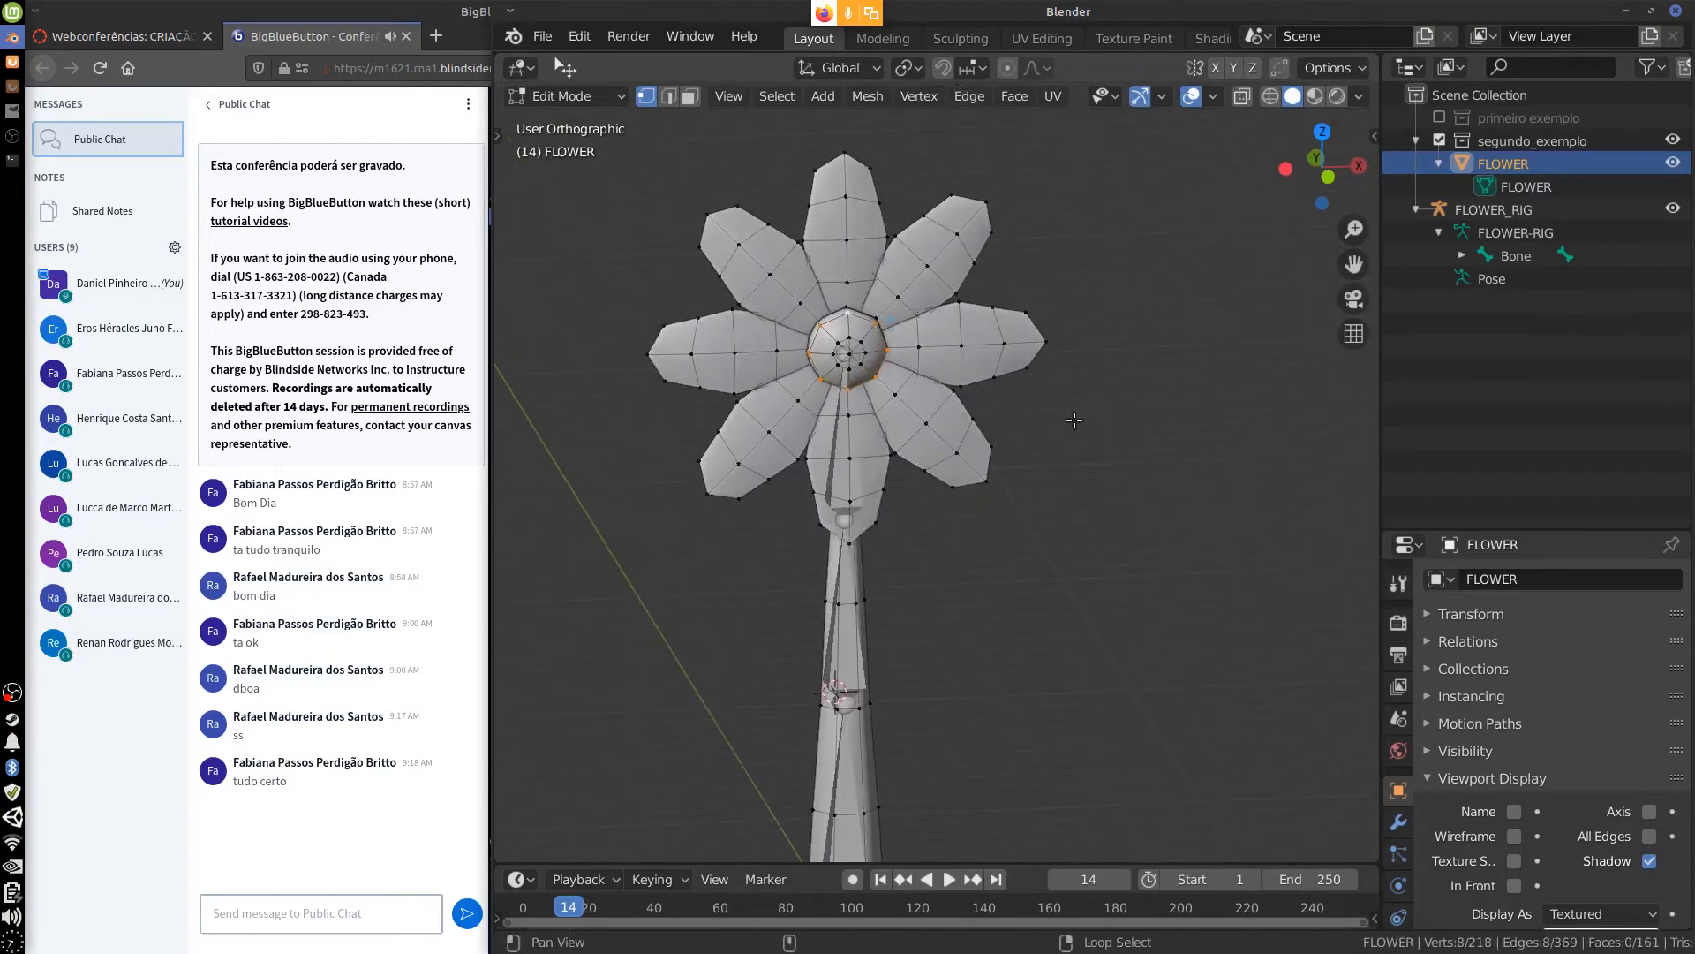
key("shift+s")
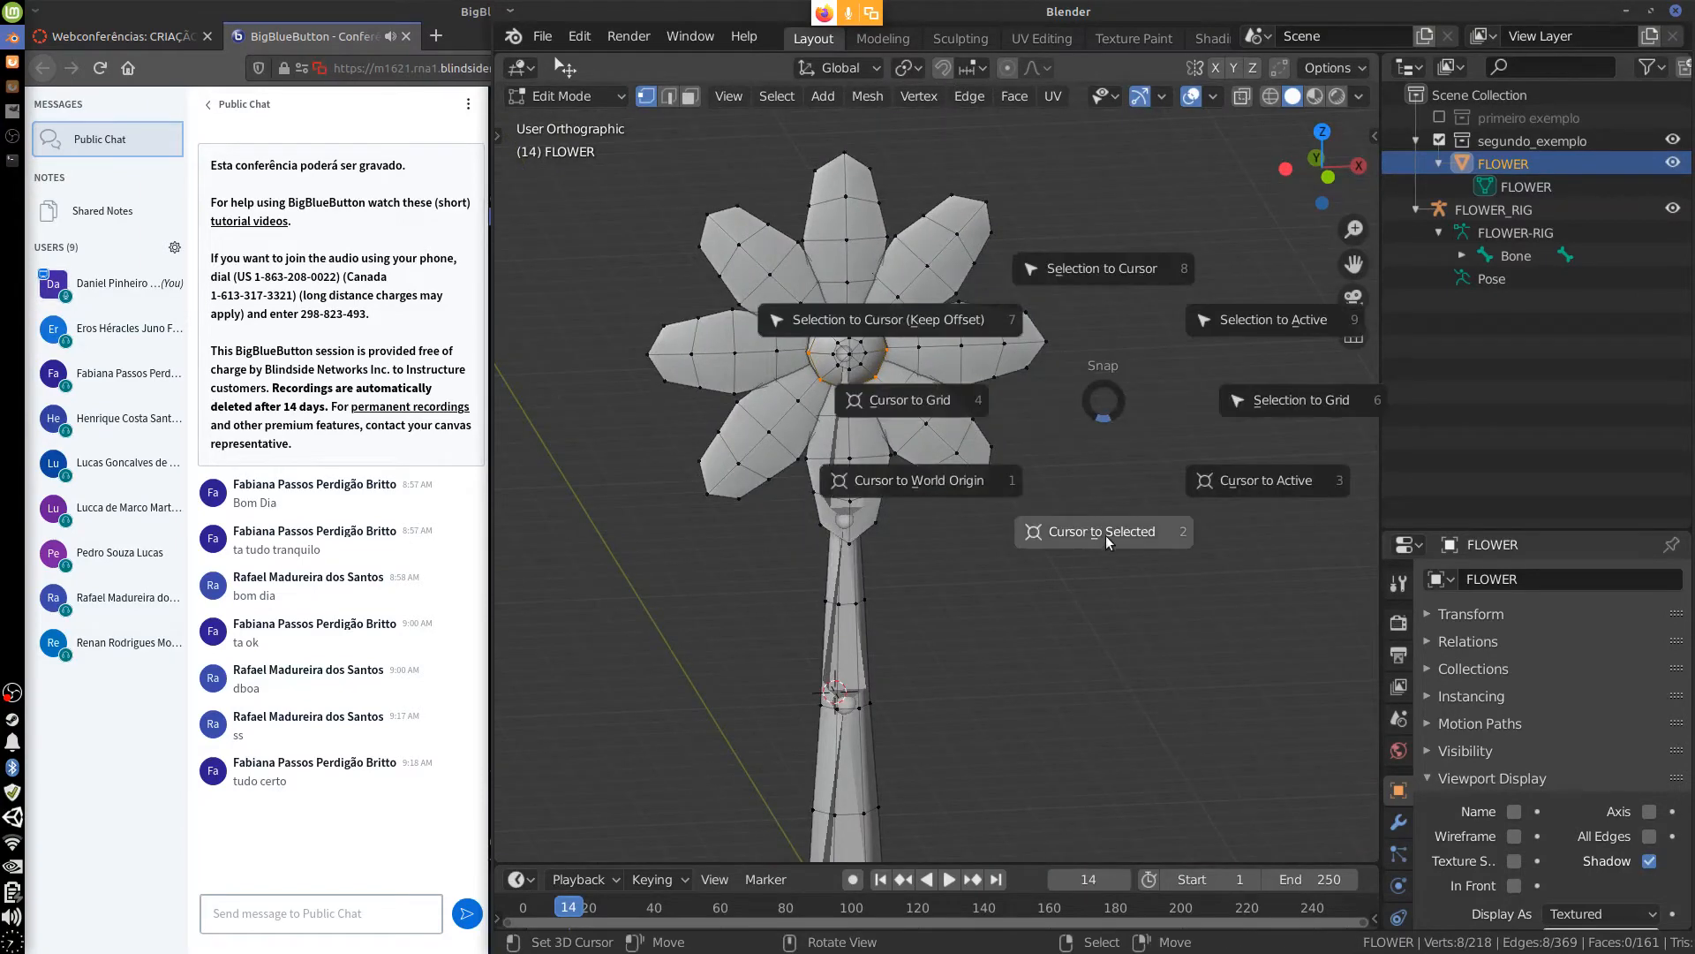
left_click(1107, 542)
middle_click_drag(1136, 469, 1192, 415)
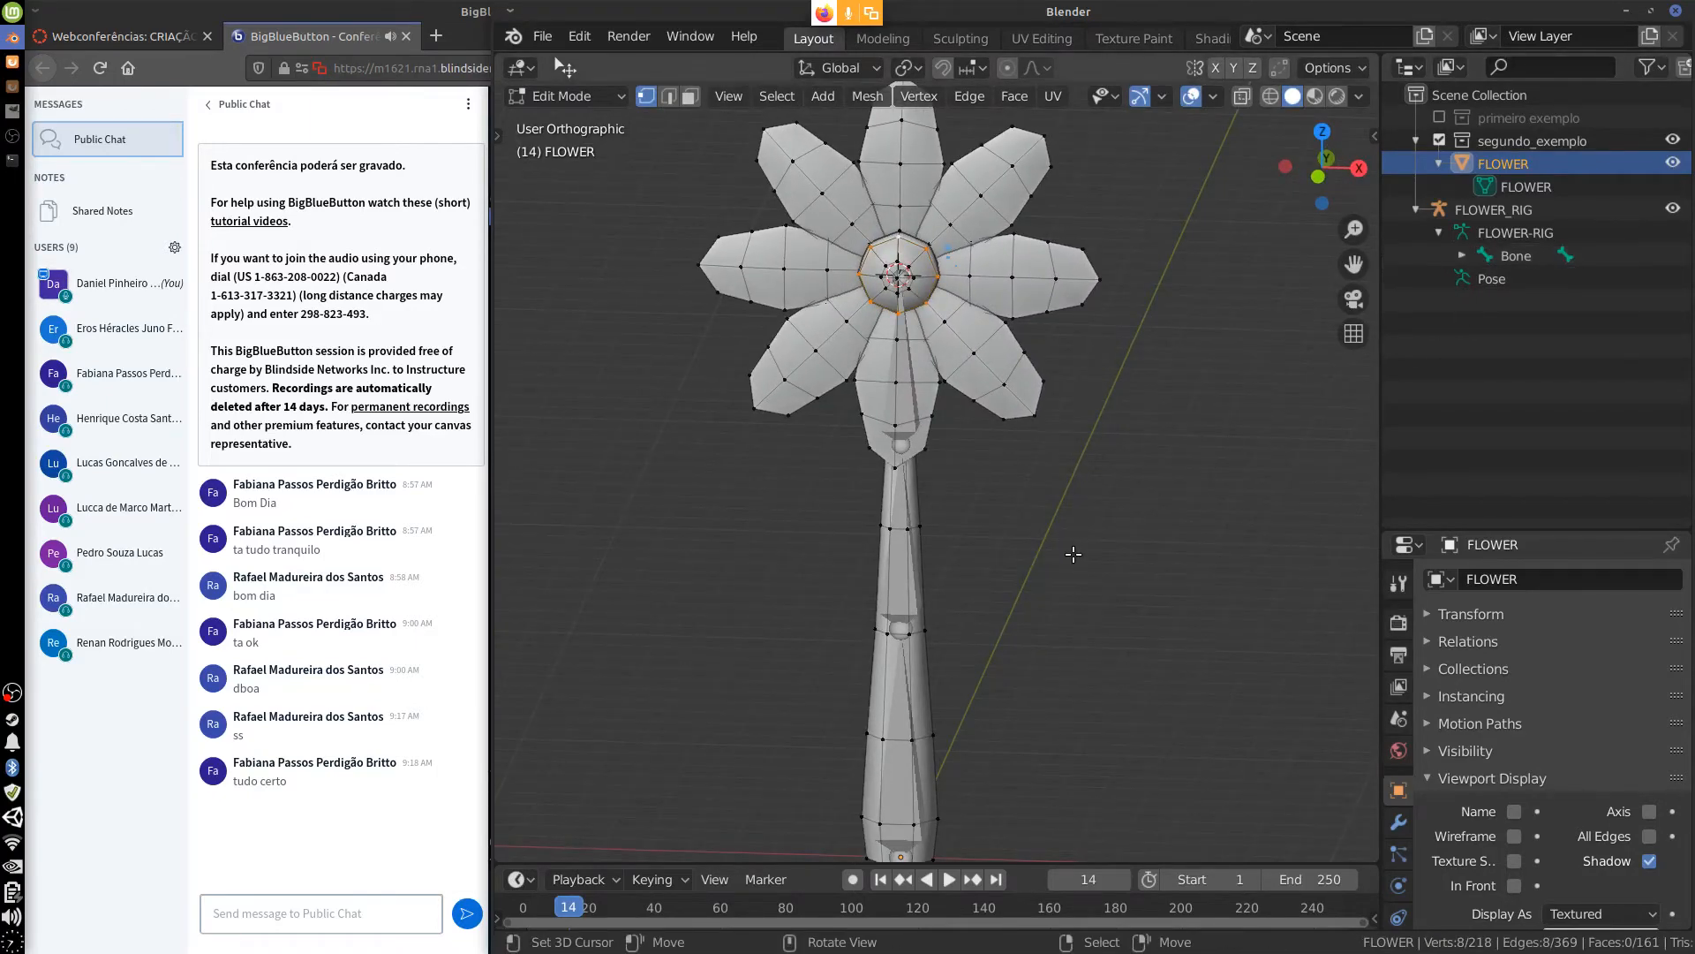
Switch Edit Mode back and forth between the FLOWER mesh and the FLOWER-RIG armature, finishing in the armature.
left_click(1516, 187)
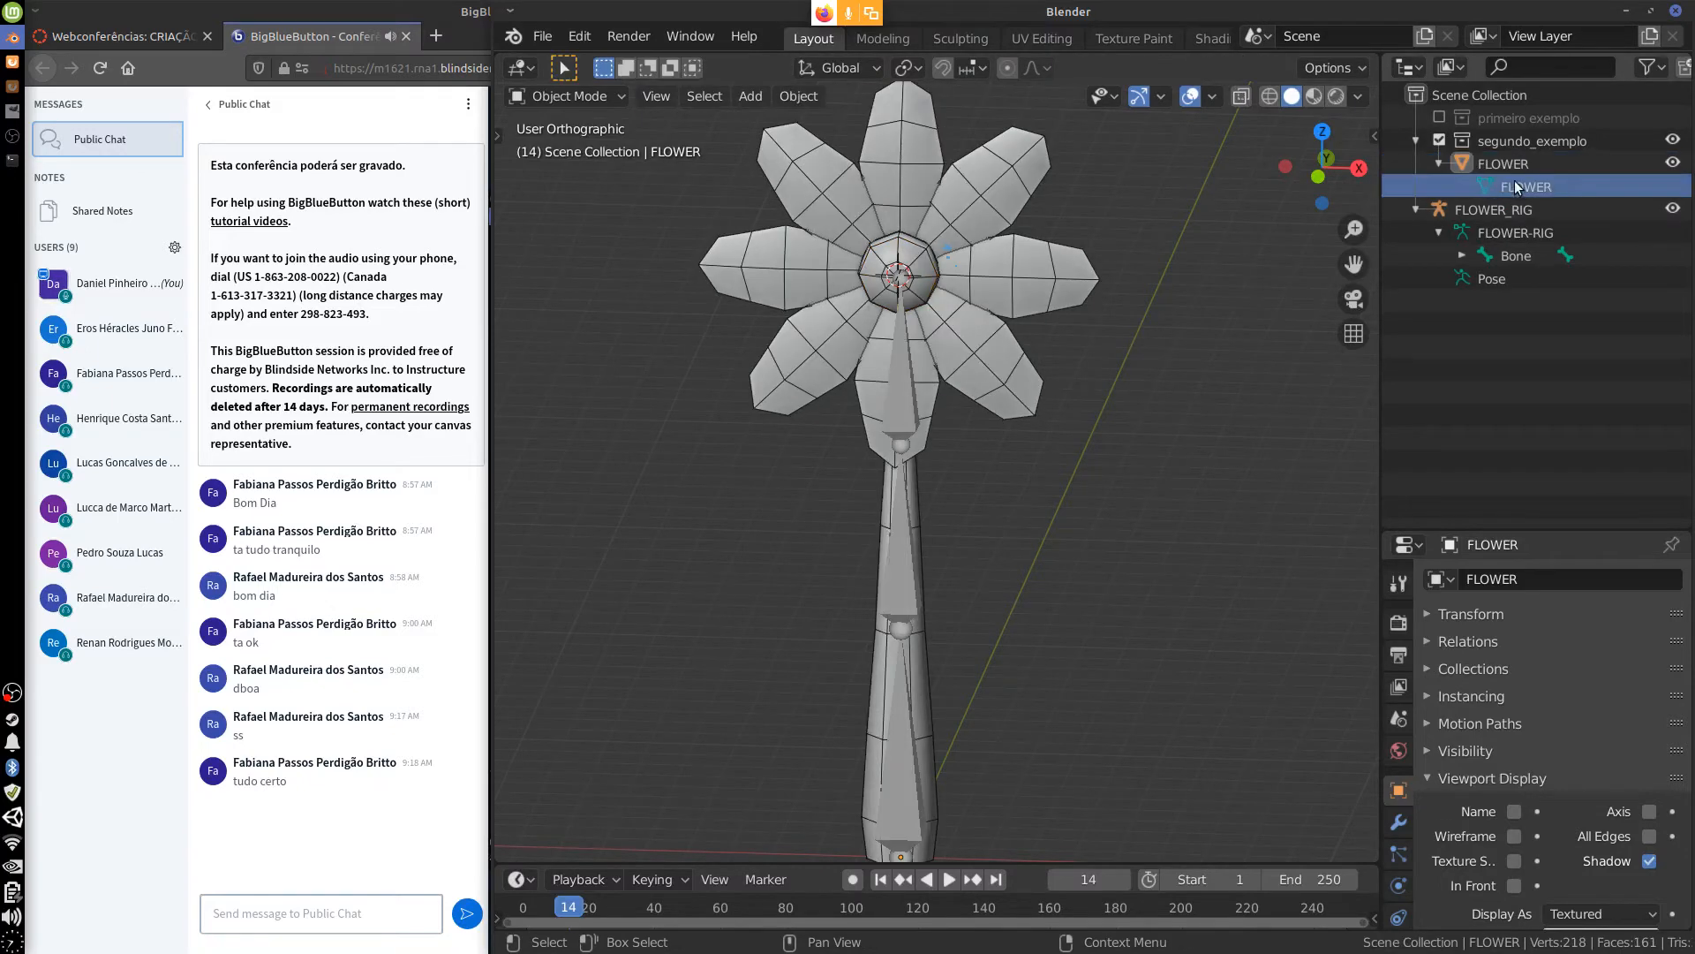
left_click(1464, 231)
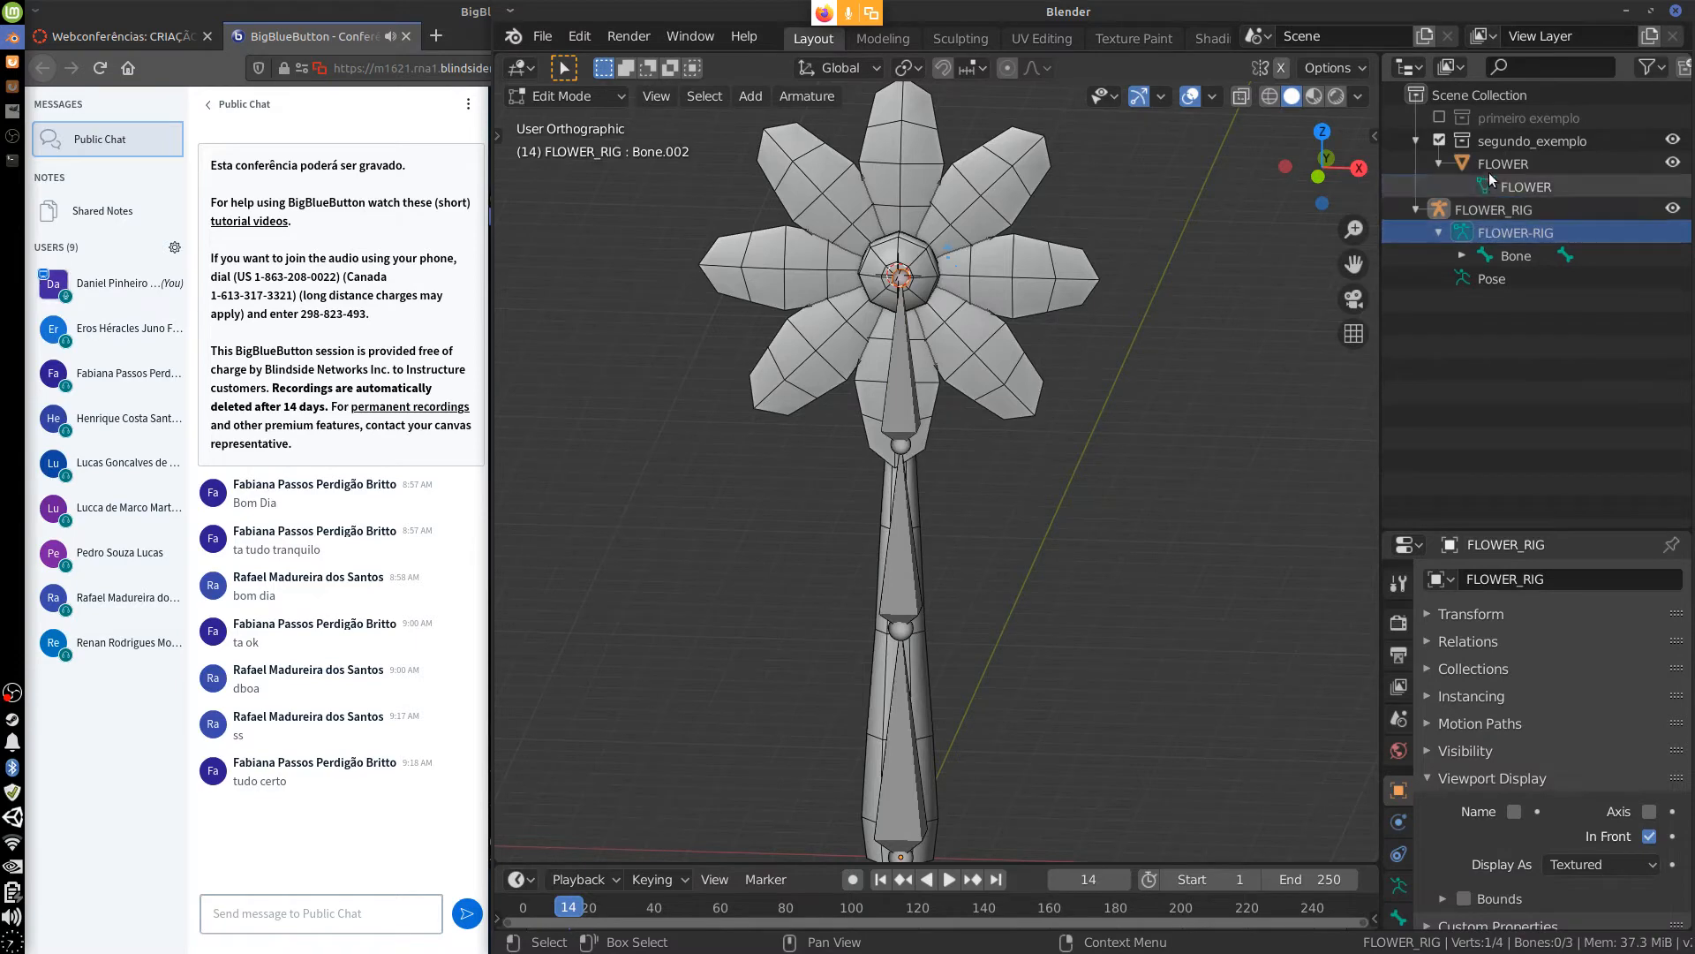
left_click(1486, 184)
left_click(1464, 231)
left_click(1483, 182)
left_click(1462, 231)
left_click(1481, 187)
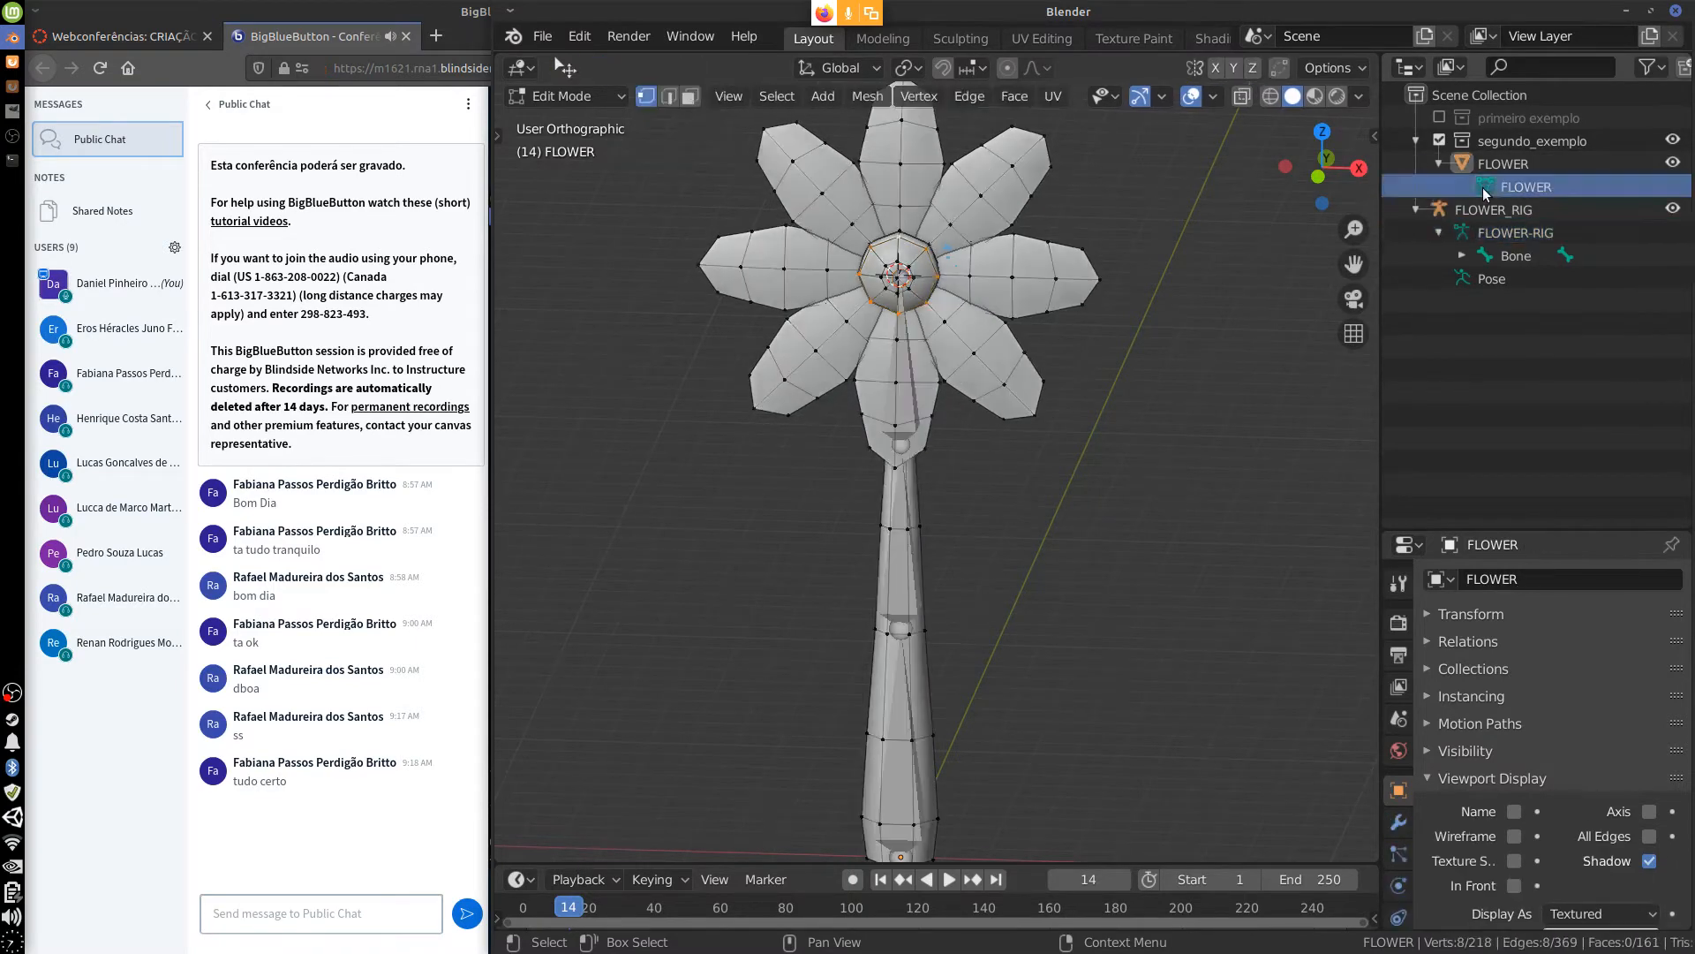
left_click(1464, 231)
left_click(1482, 187)
left_click(1463, 230)
left_click(1481, 185)
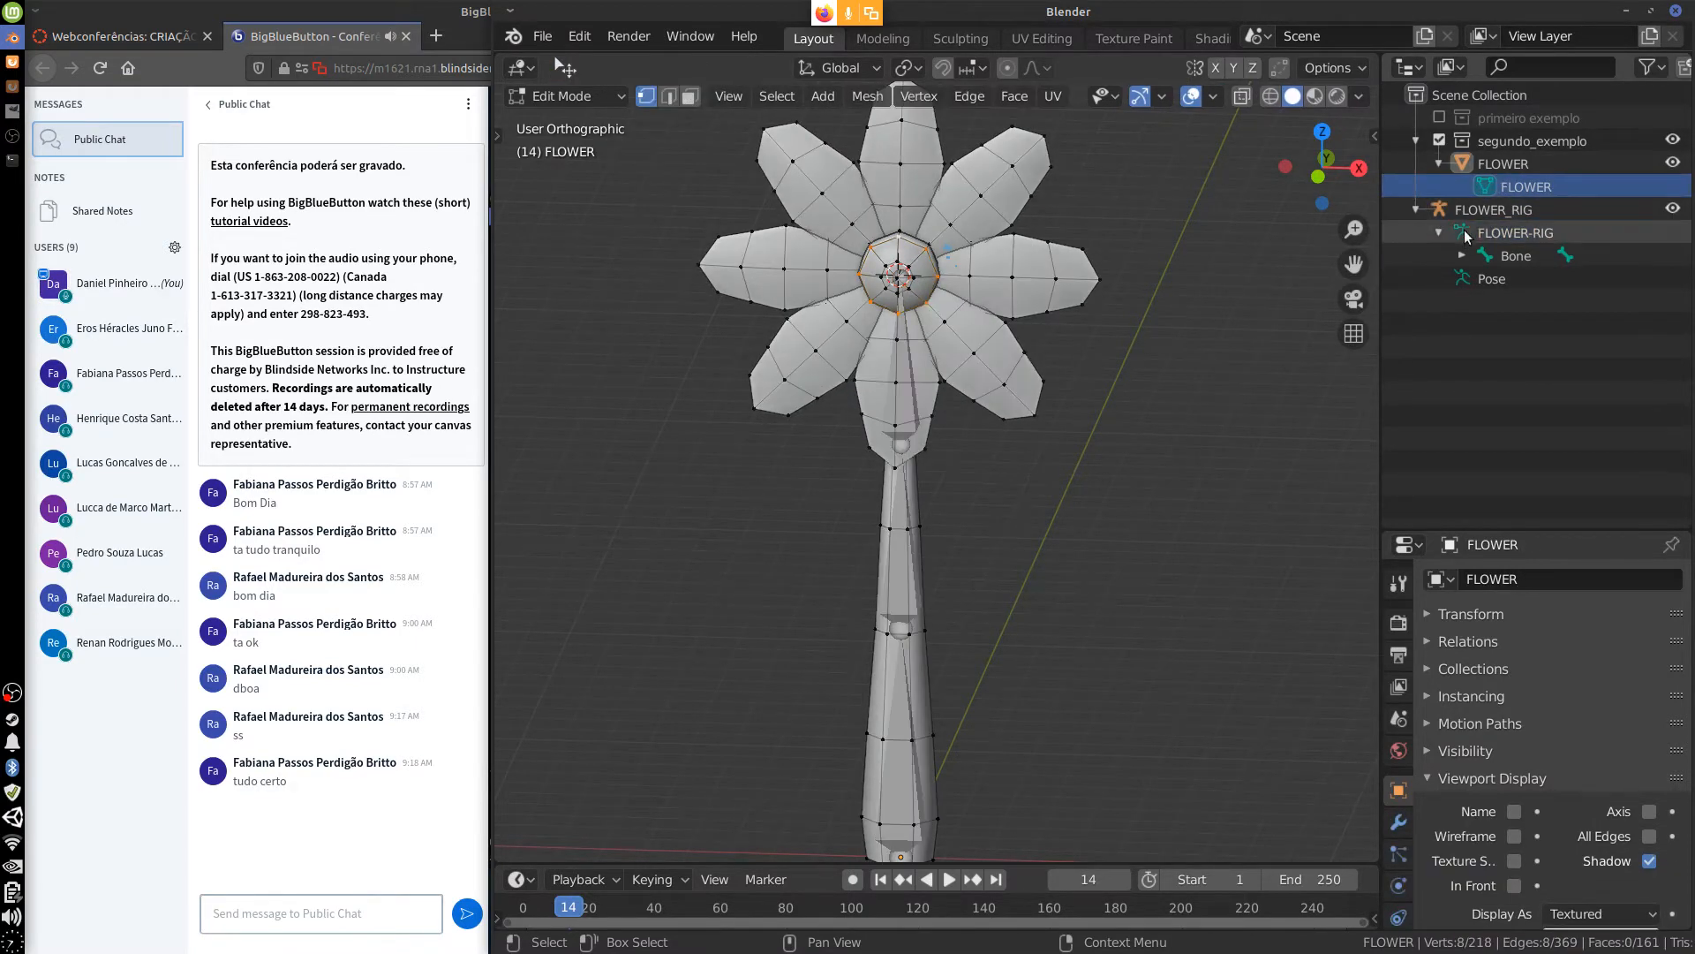
left_click(1462, 231)
left_click(1482, 184)
left_click(1462, 230)
left_click(1478, 188)
left_click(1463, 231)
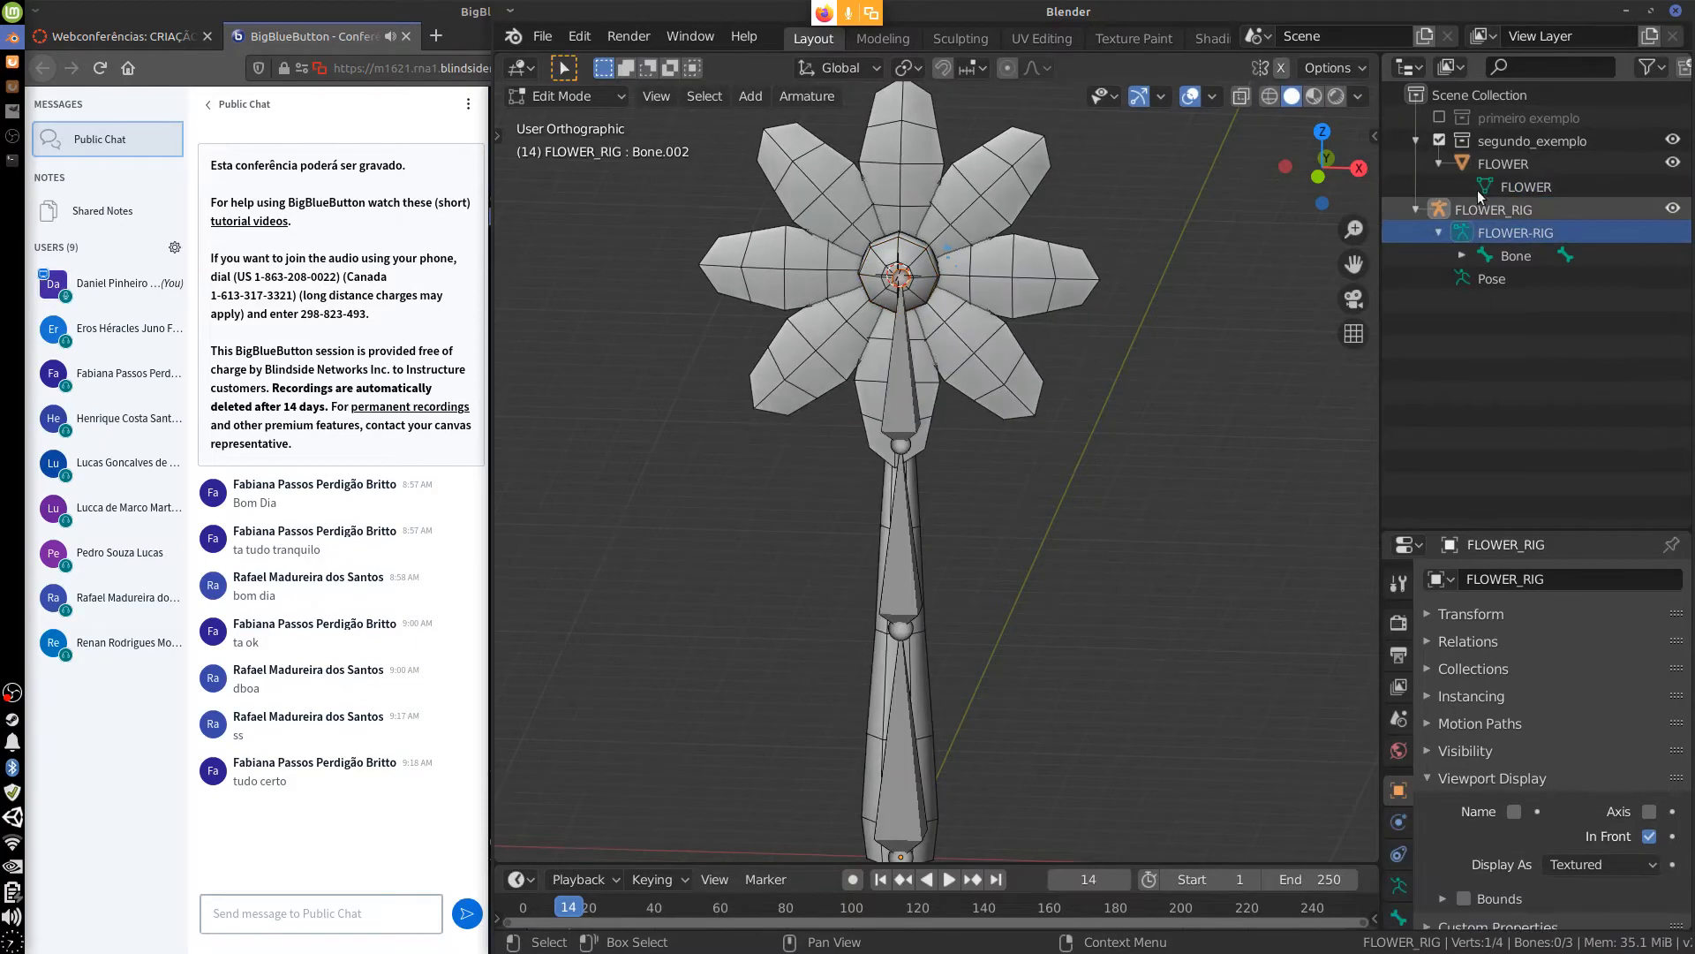
left_click(1478, 188)
left_click(1462, 231)
left_click(1480, 187)
left_click(1462, 232)
left_click(1480, 187)
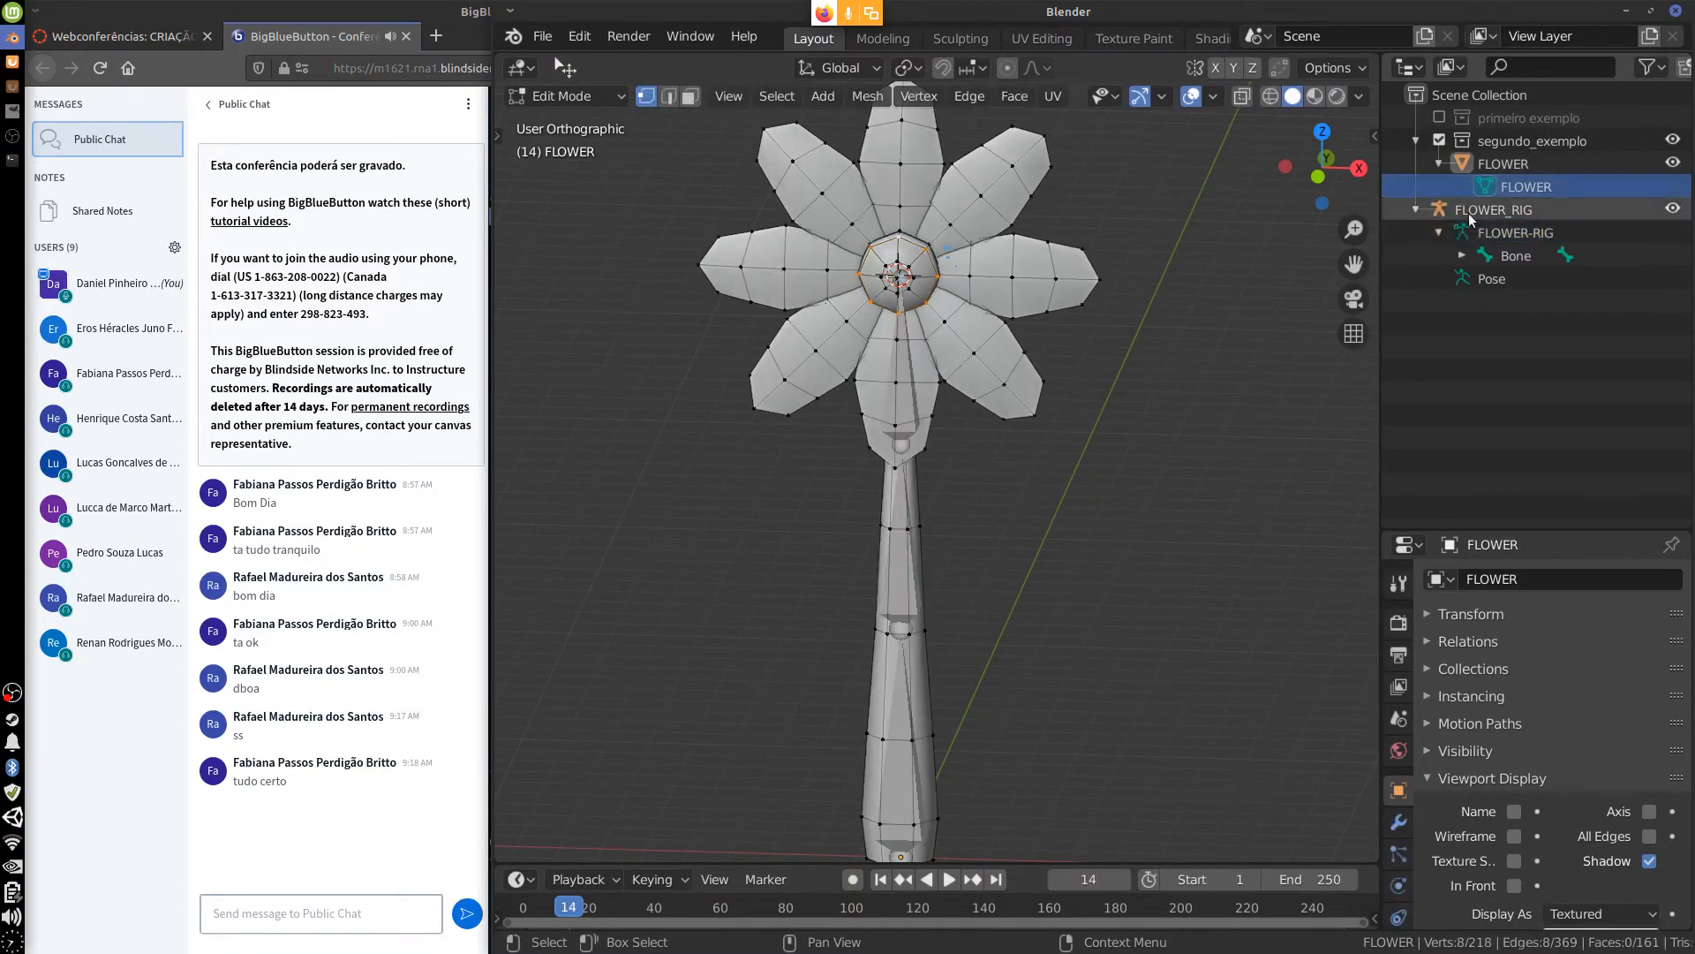
left_click(1462, 232)
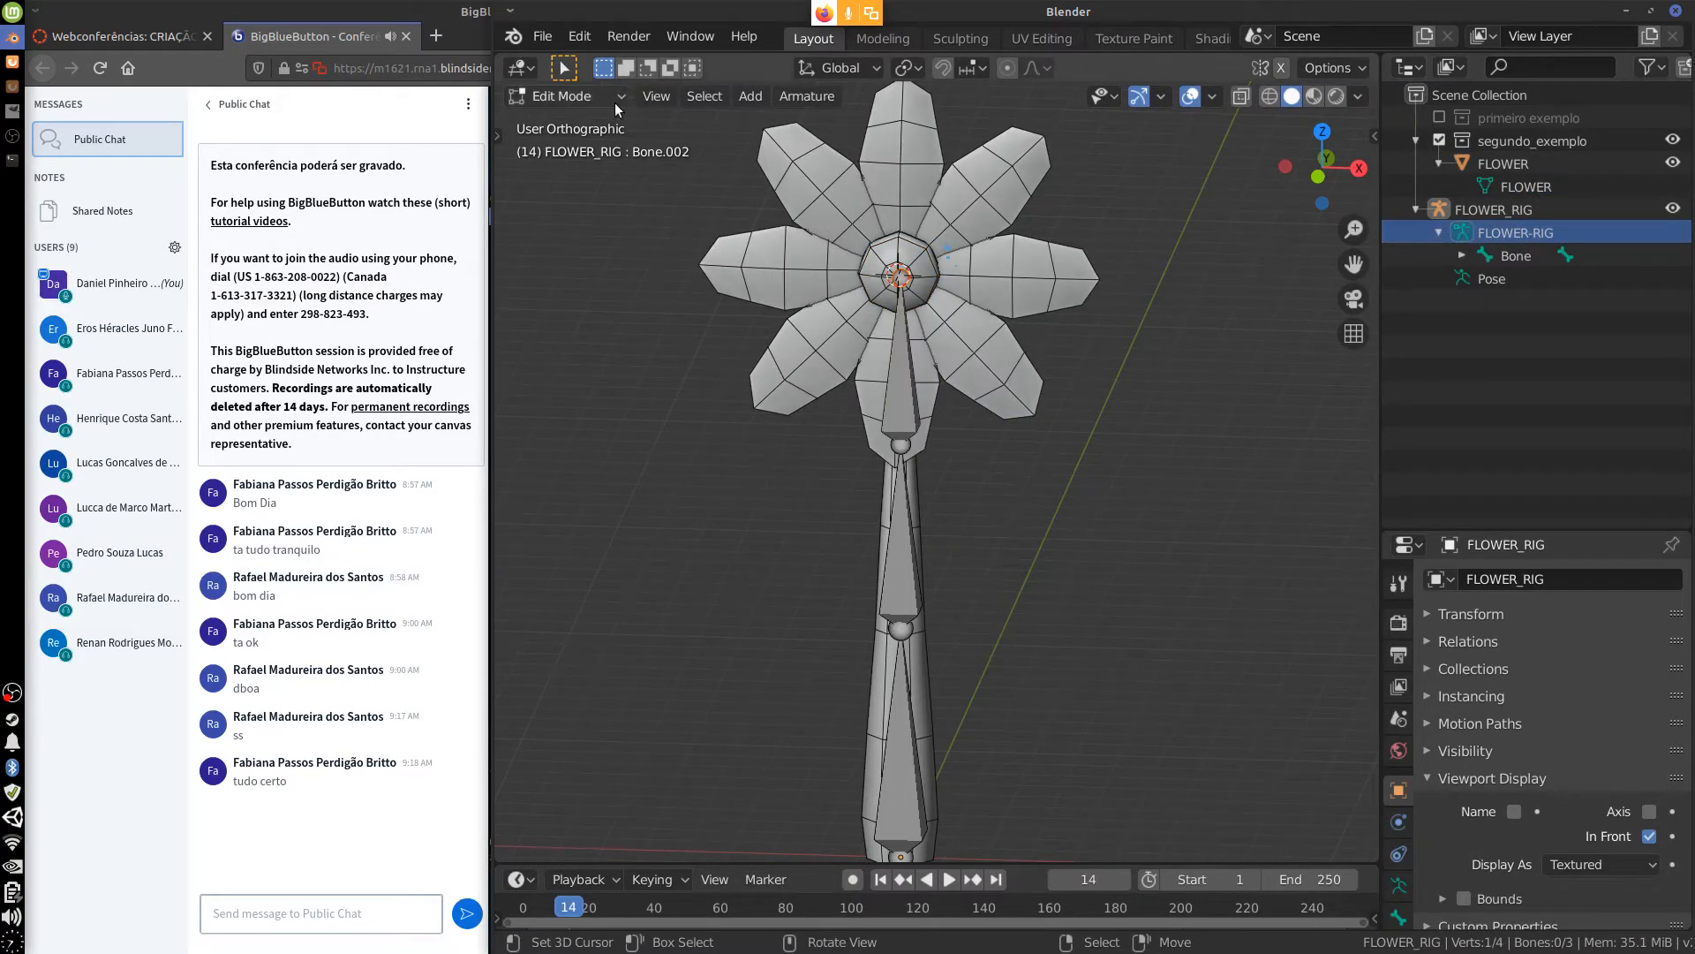
Add a single new bone to the armature at the 3D cursor in the flower's center.
middle_click_drag(1144, 466, 866, 230)
left_click(751, 95)
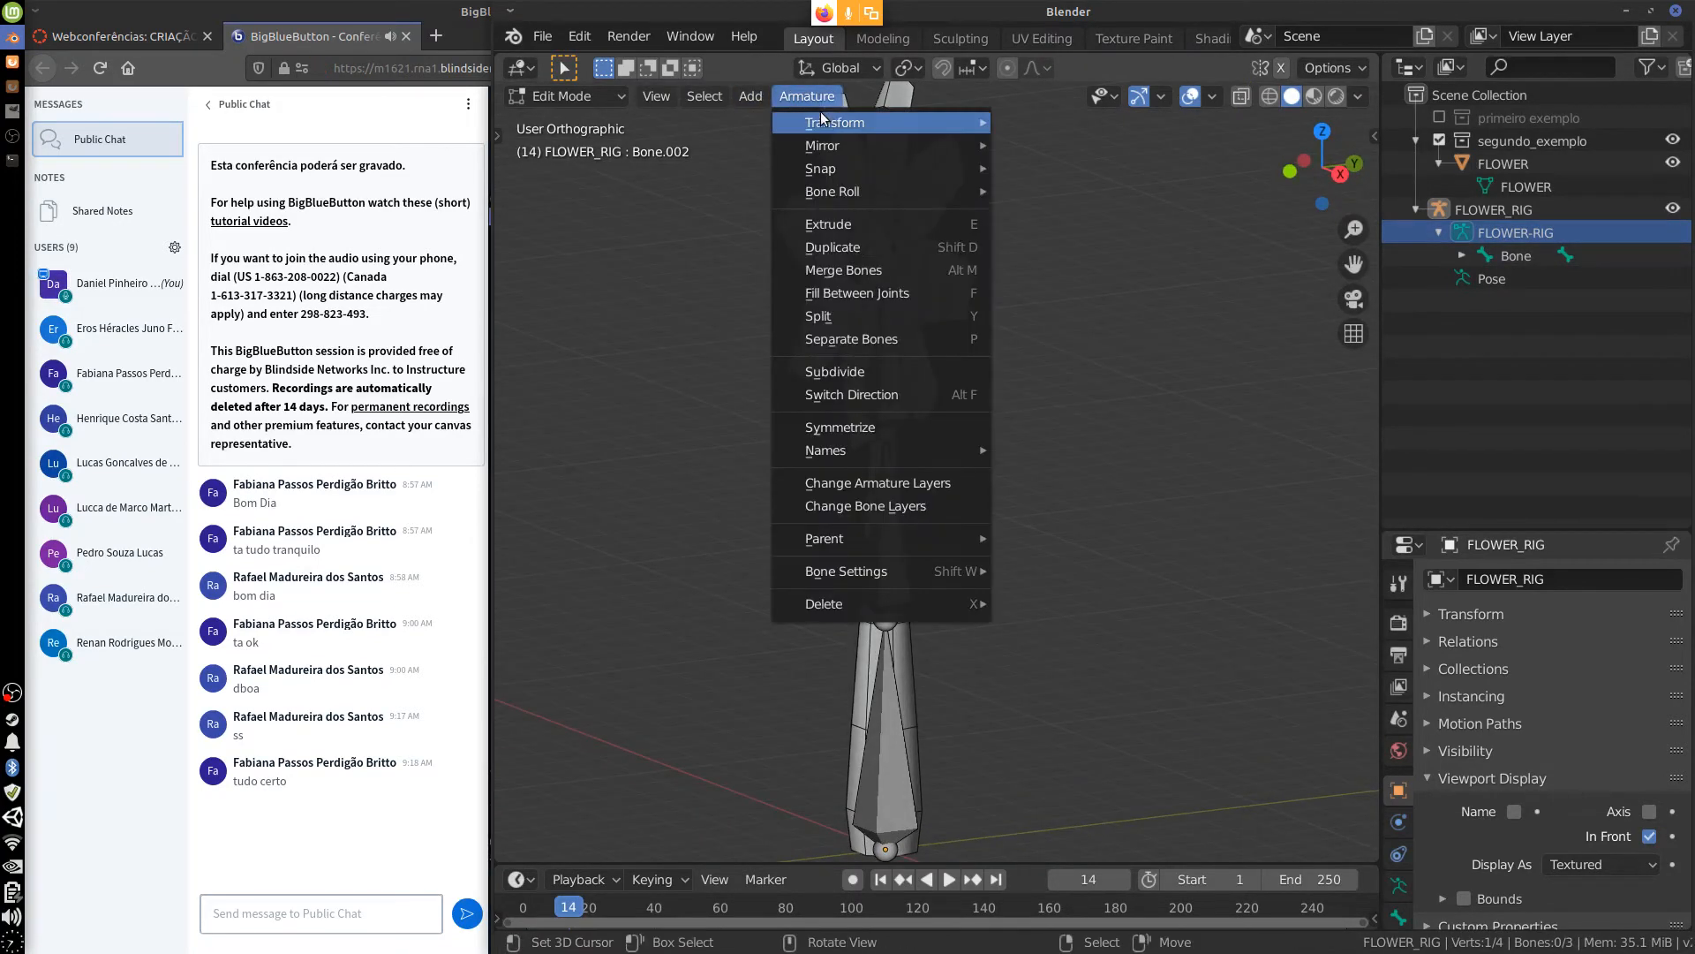
left_click(810, 121)
In the front view, move the tip of the new flower-center bone upward along the Z axis onto the upper petal.
middle_click_drag(1005, 289, 1100, 603)
key("KP_1")
right_click(902, 476)
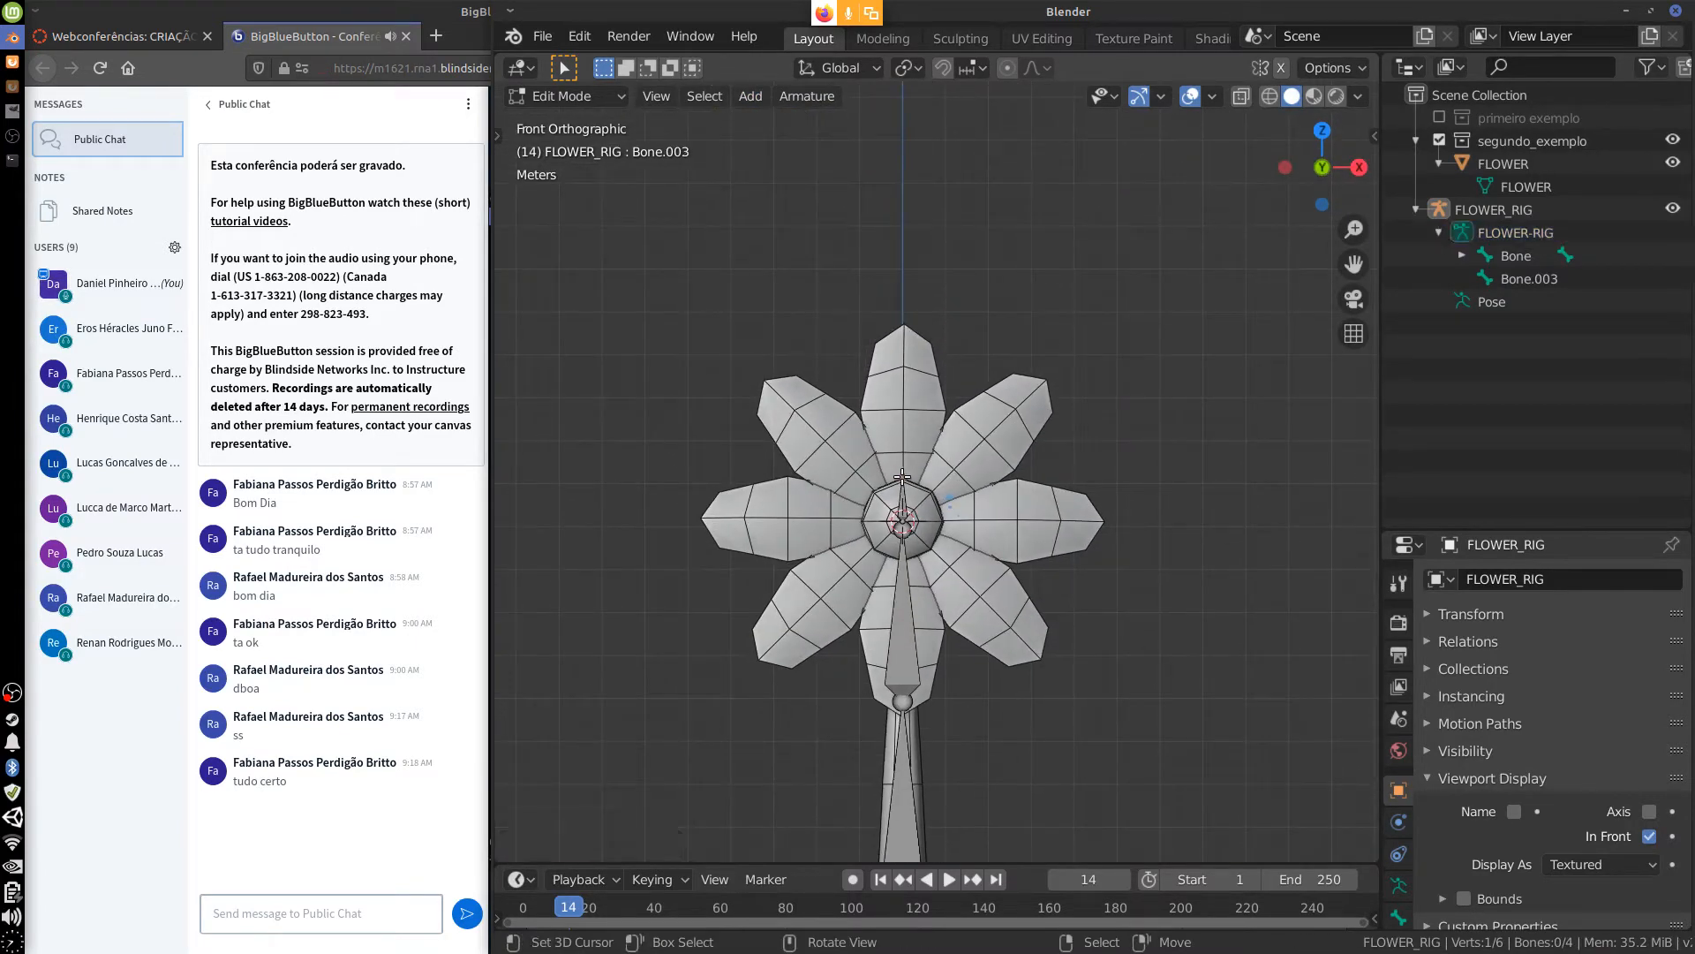
key("g")
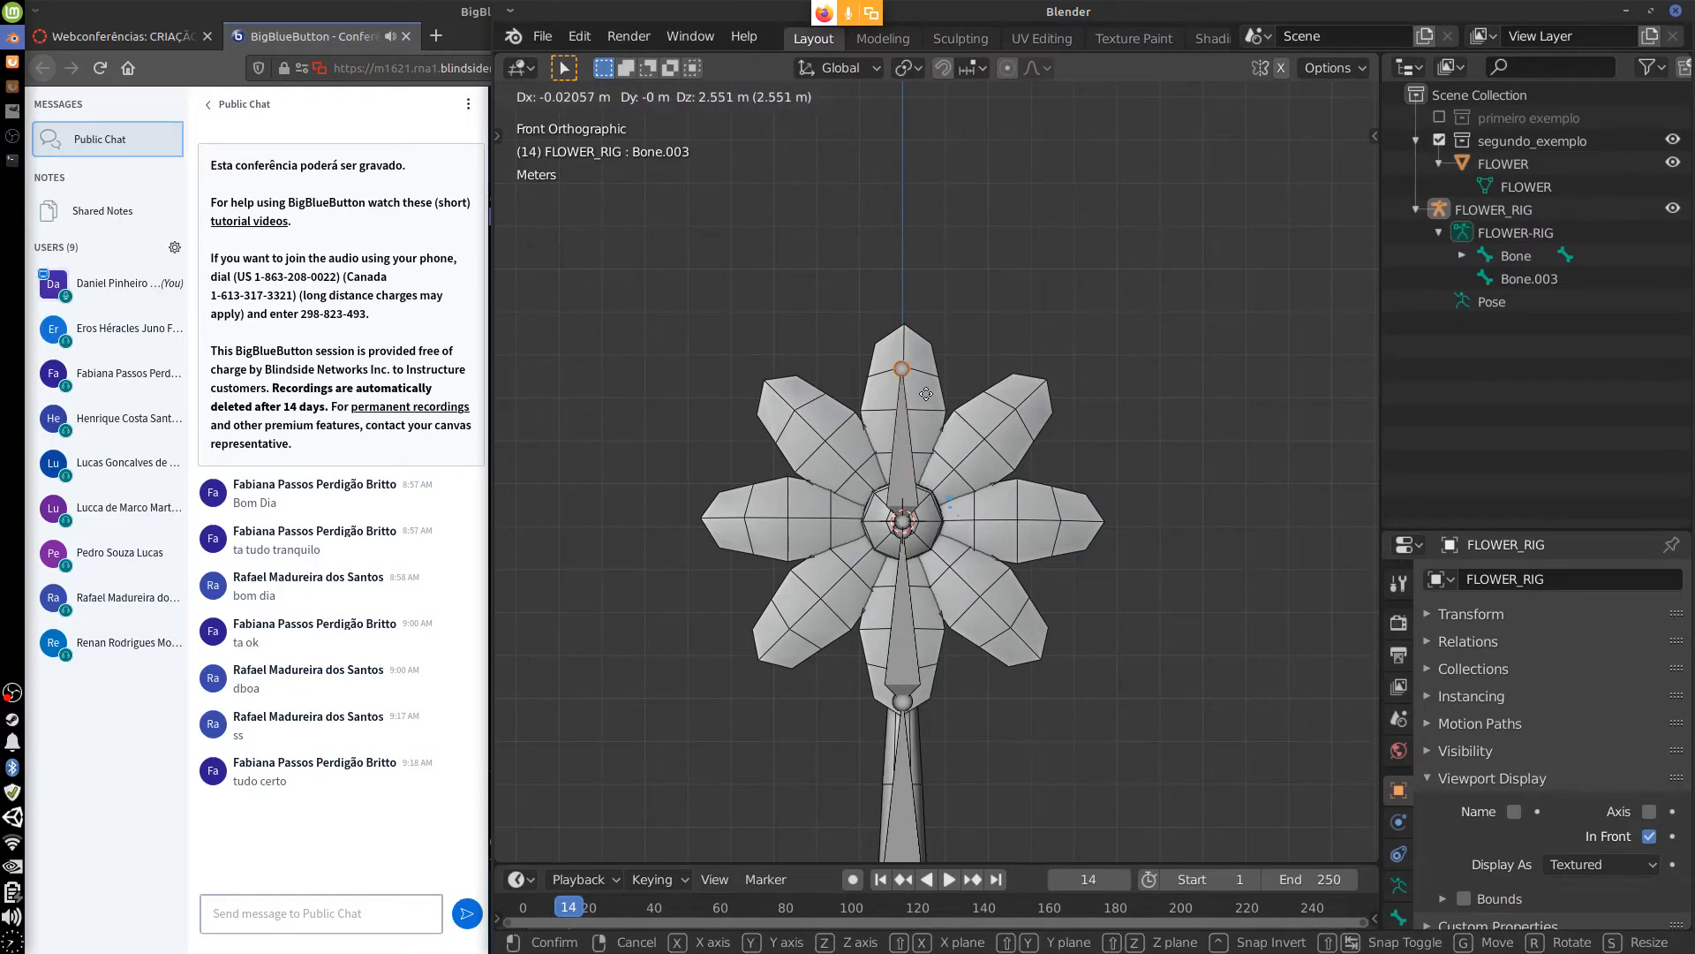
key("z")
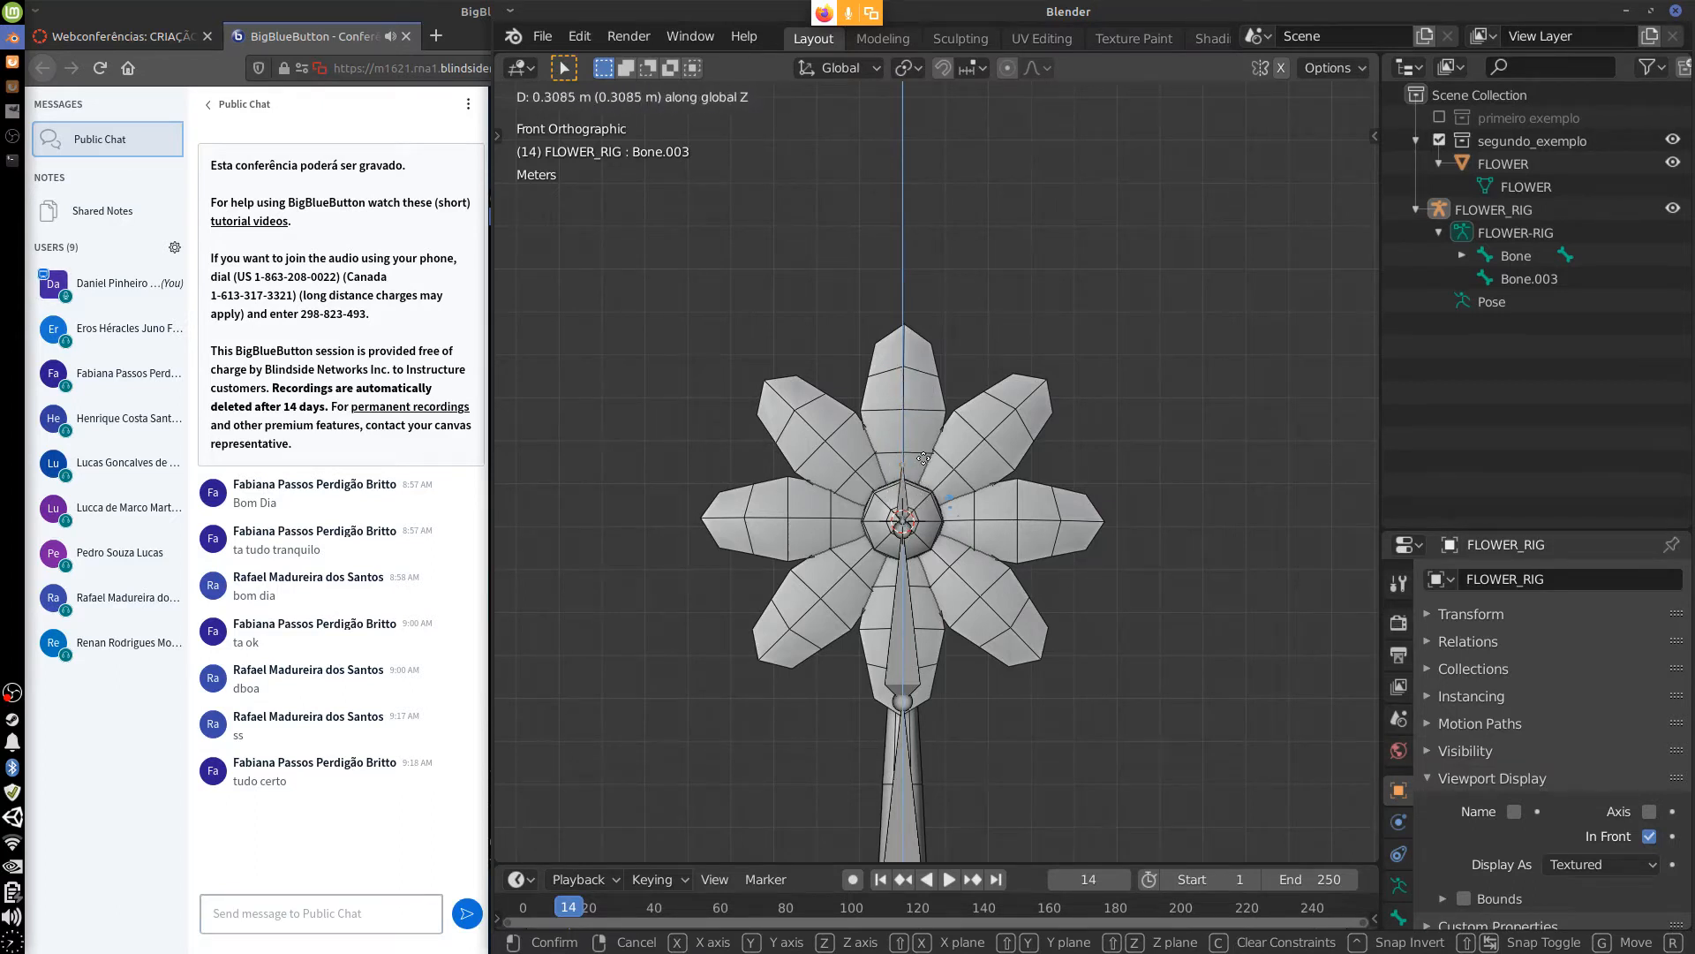
left_click(940, 456)
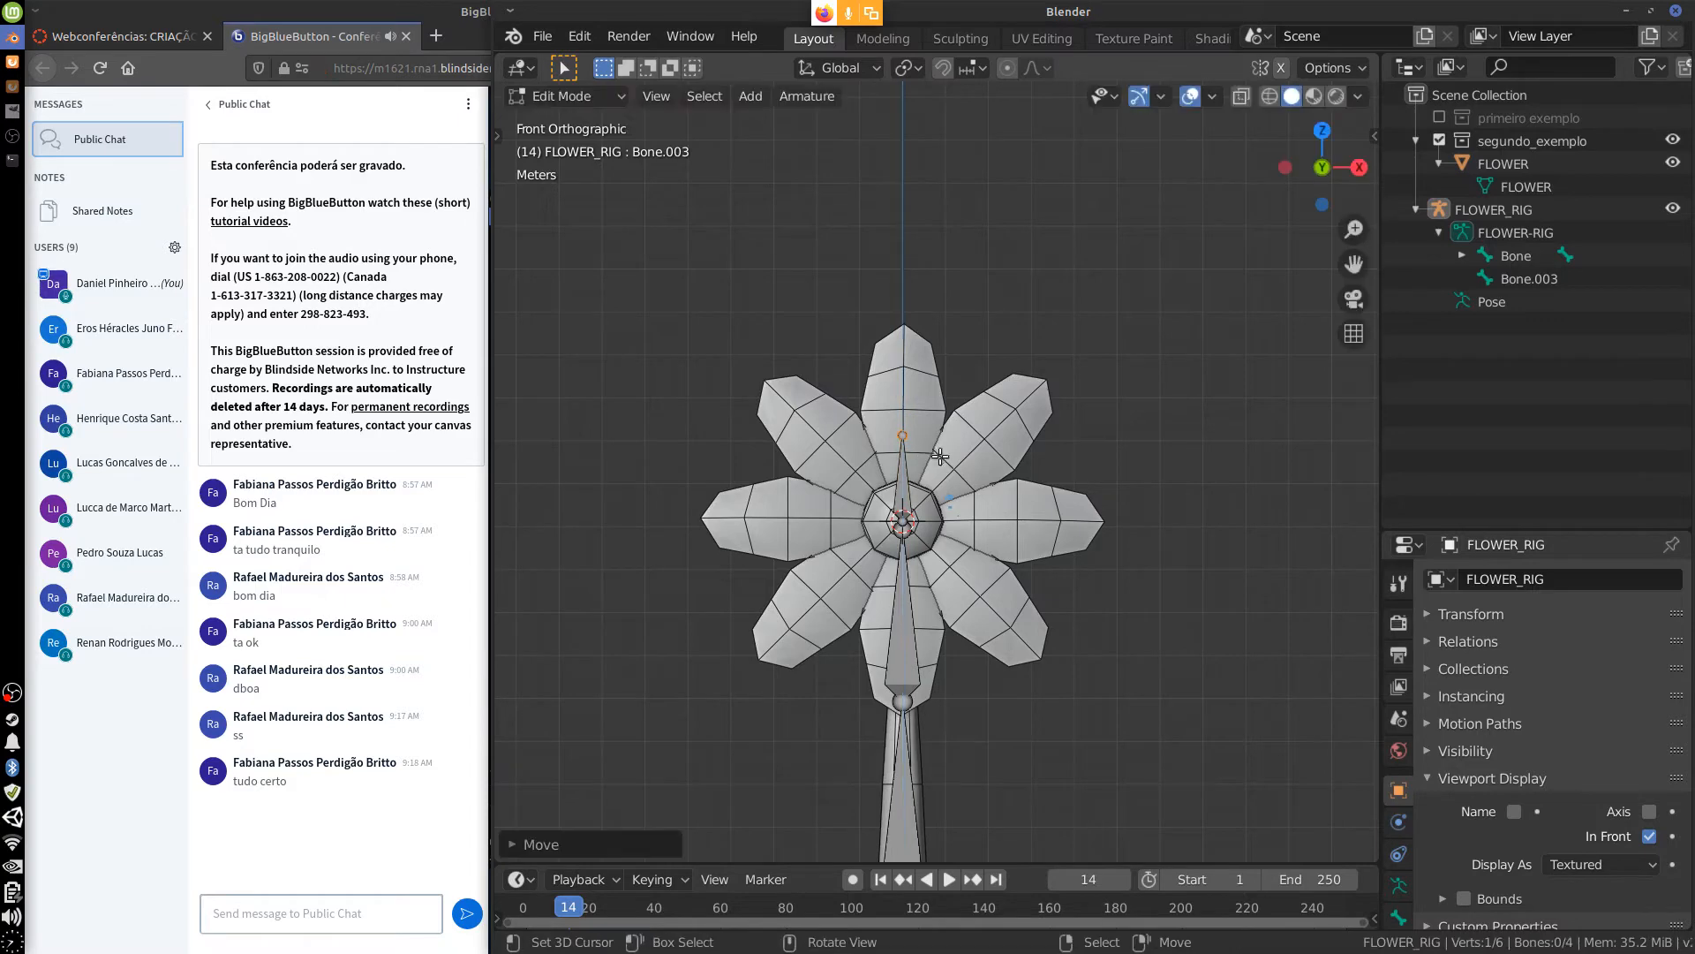
In the right side view, move the flower-center bone's tip so the bone points horizontally out of the flower's front.
middle_click_drag(1078, 579, 988, 530)
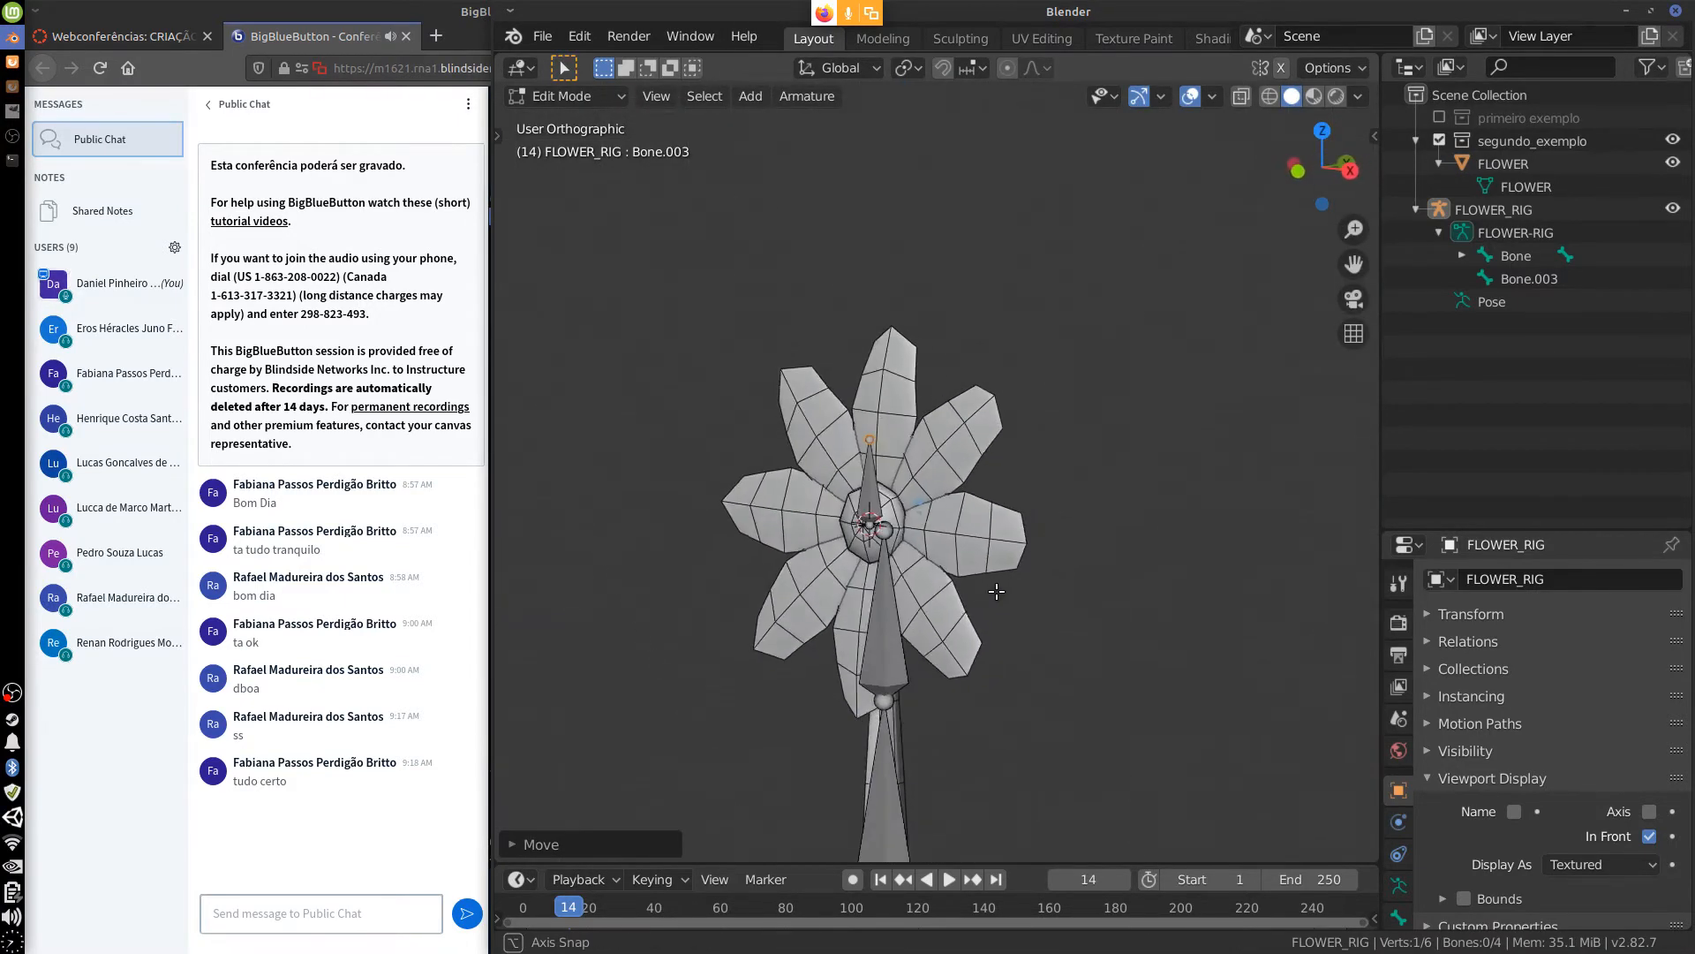
left_click(883, 481)
key("KP_3")
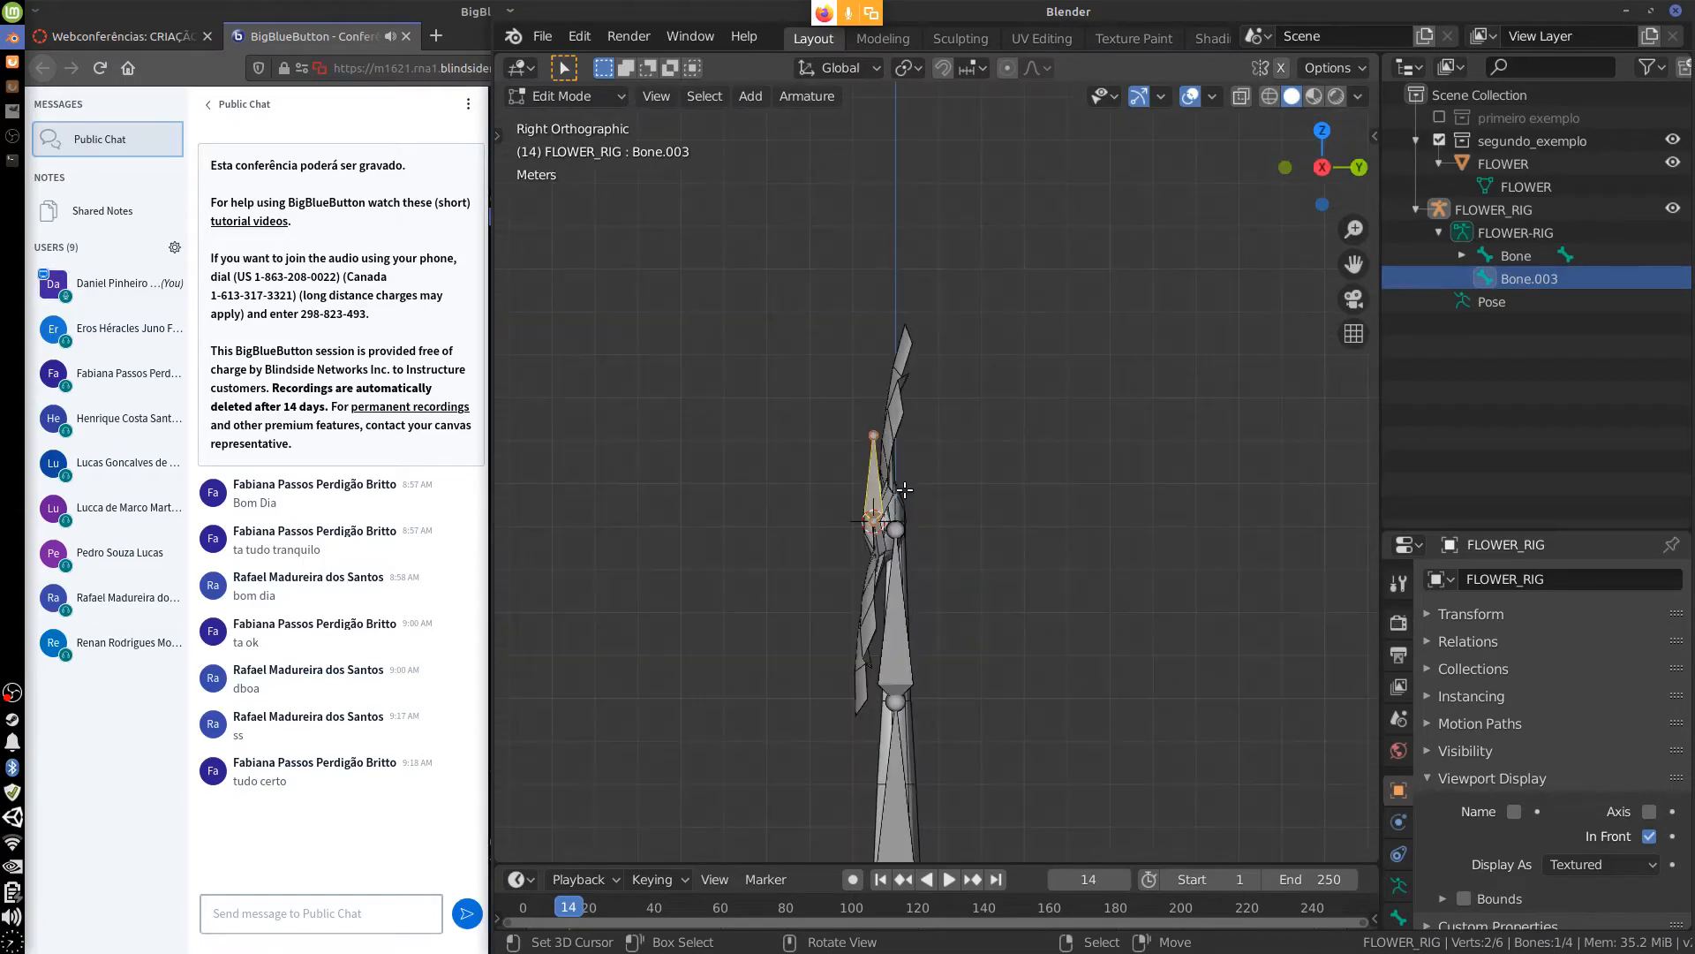
left_click(879, 439)
key("r")
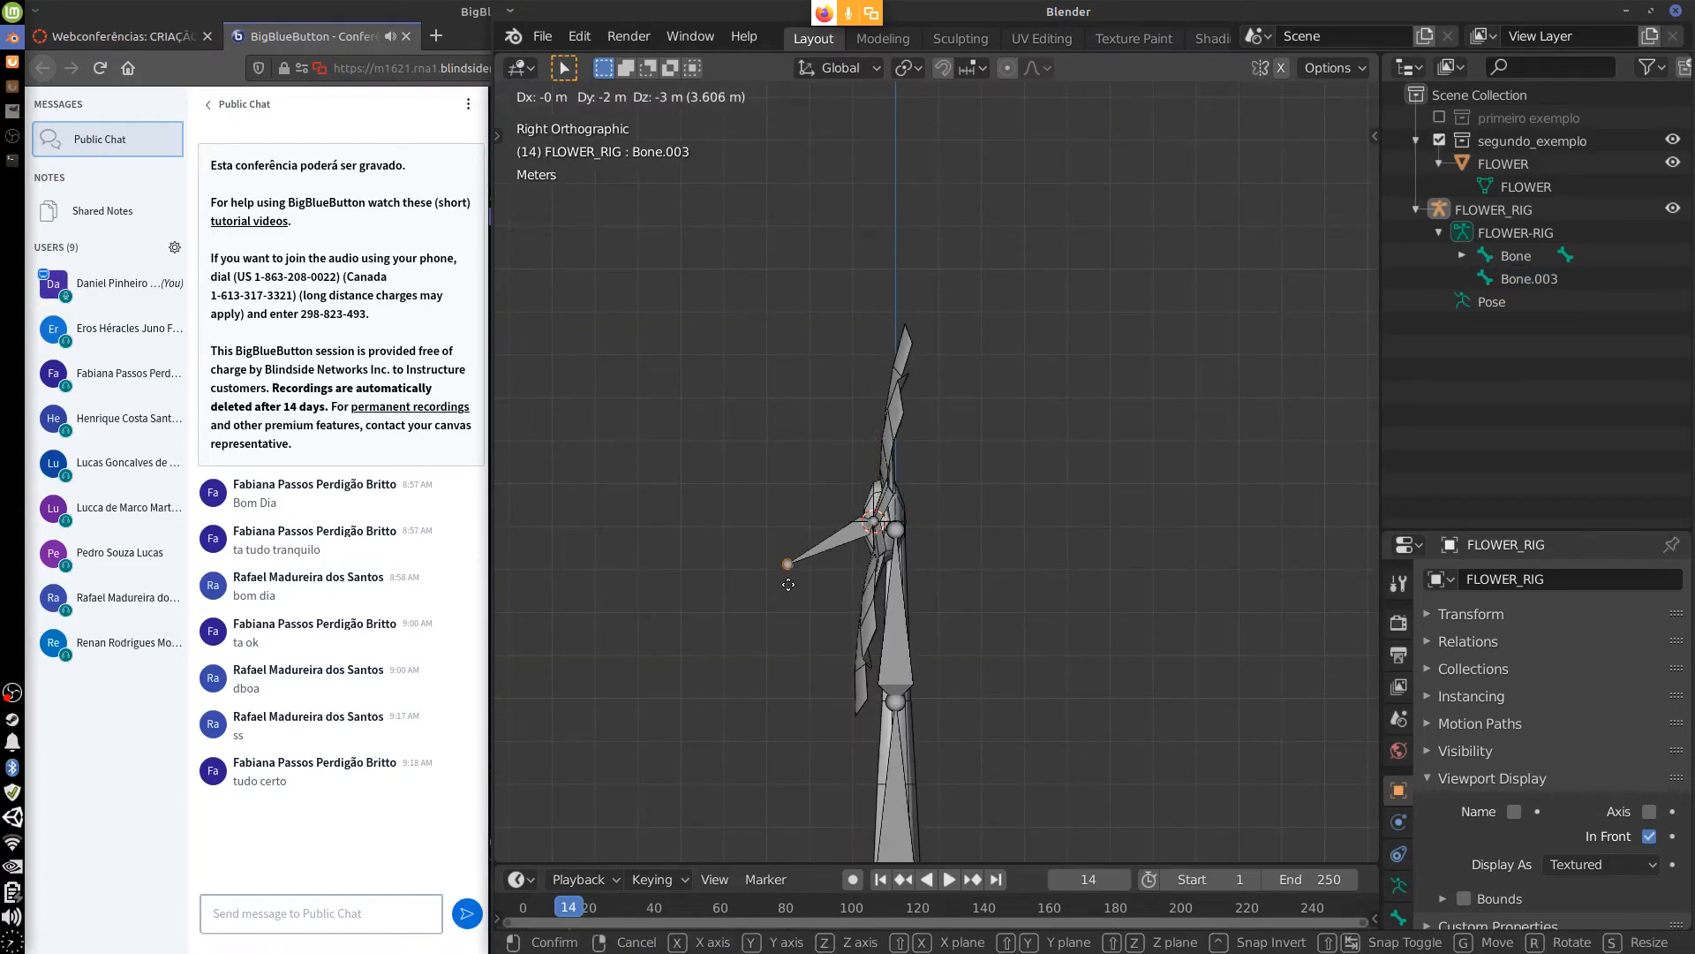
left_click(861, 572)
middle_click_drag(969, 568, 883, 543)
left_click(840, 512)
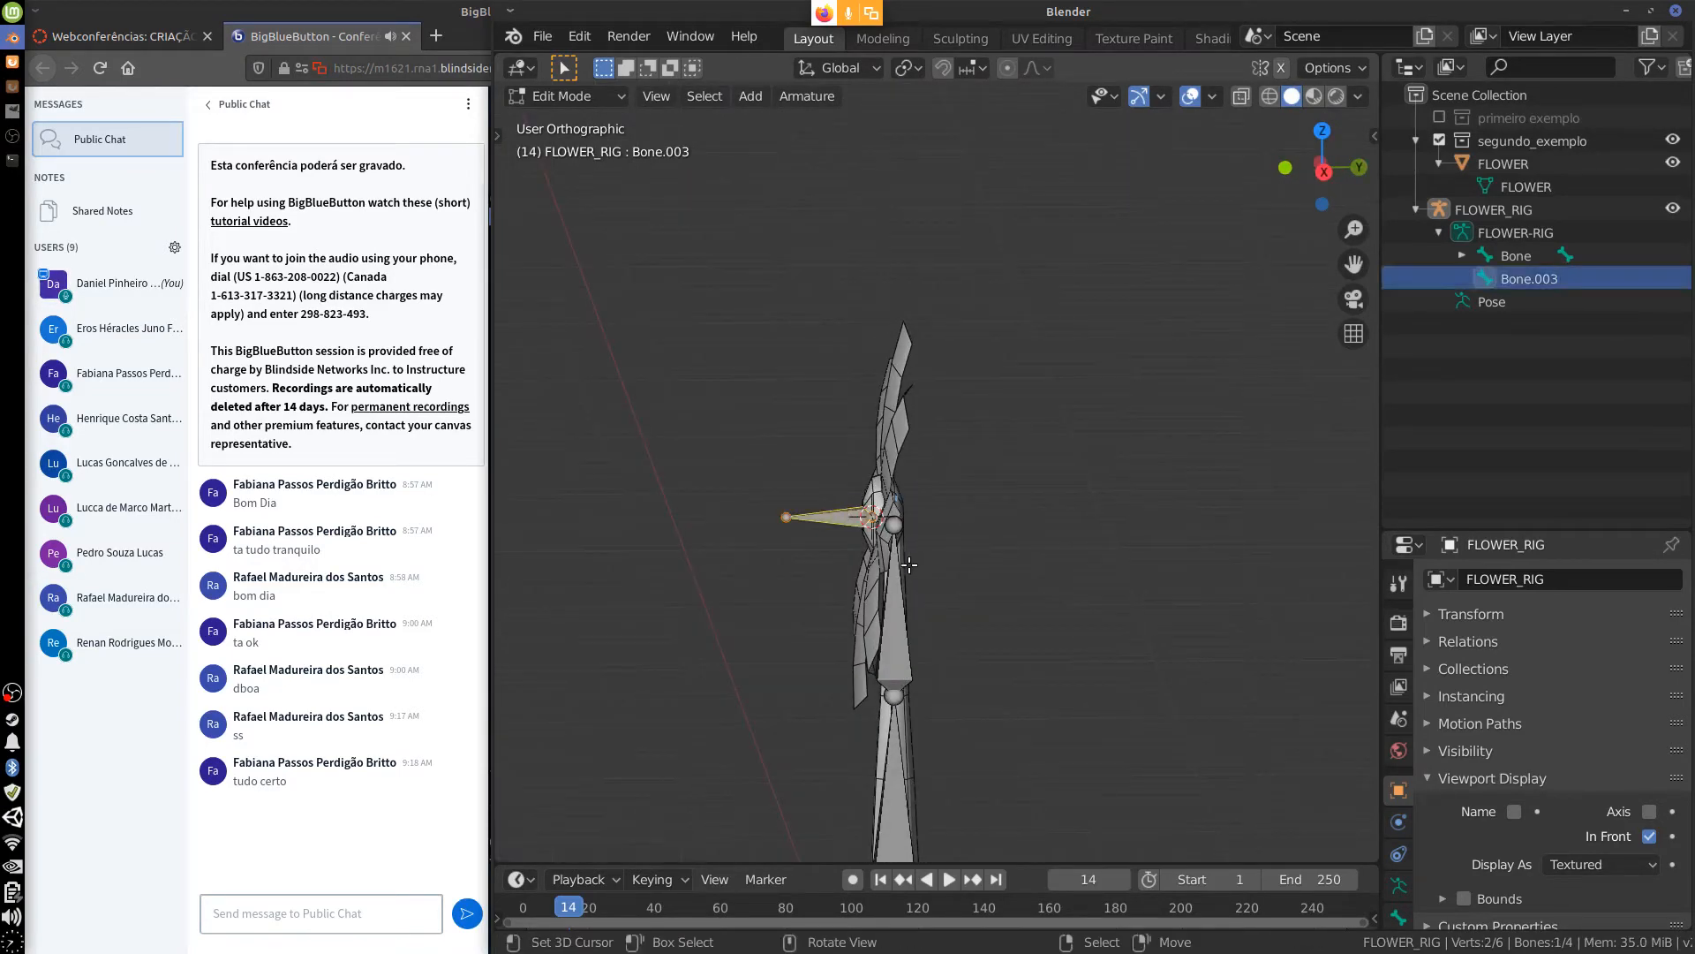
Shorten the forward-pointing flower-center bone by moving its tip closer to the flower.
key("KP_3")
right_click(788, 521)
key("g")
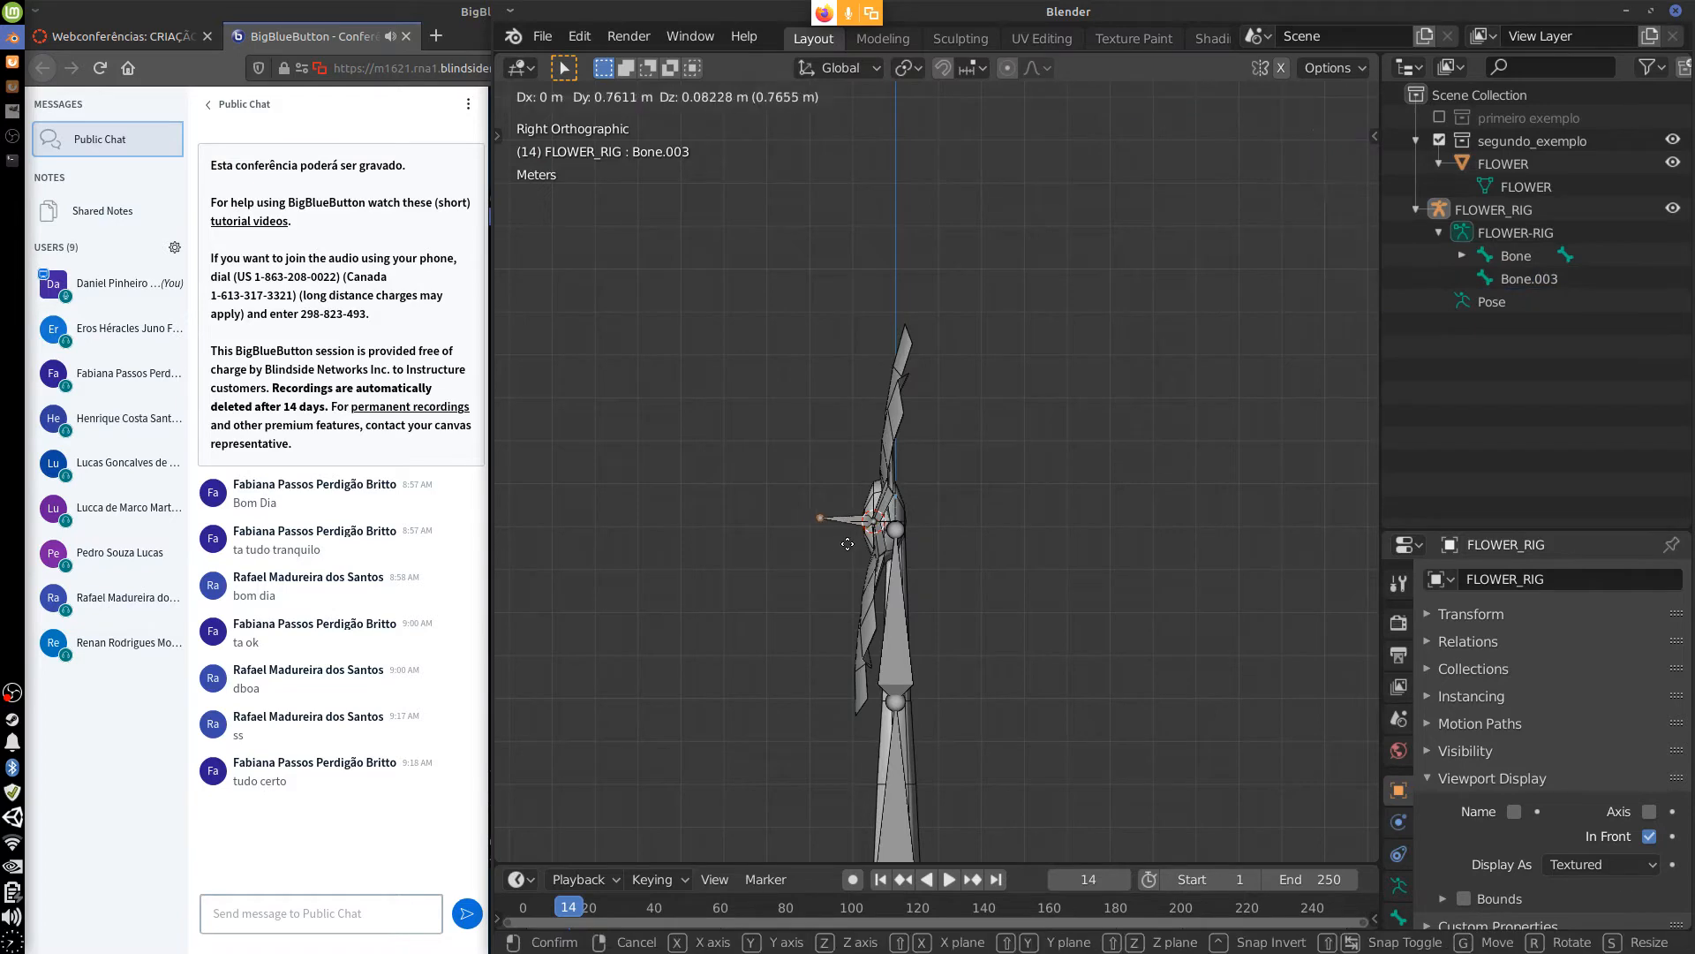
left_click(860, 562)
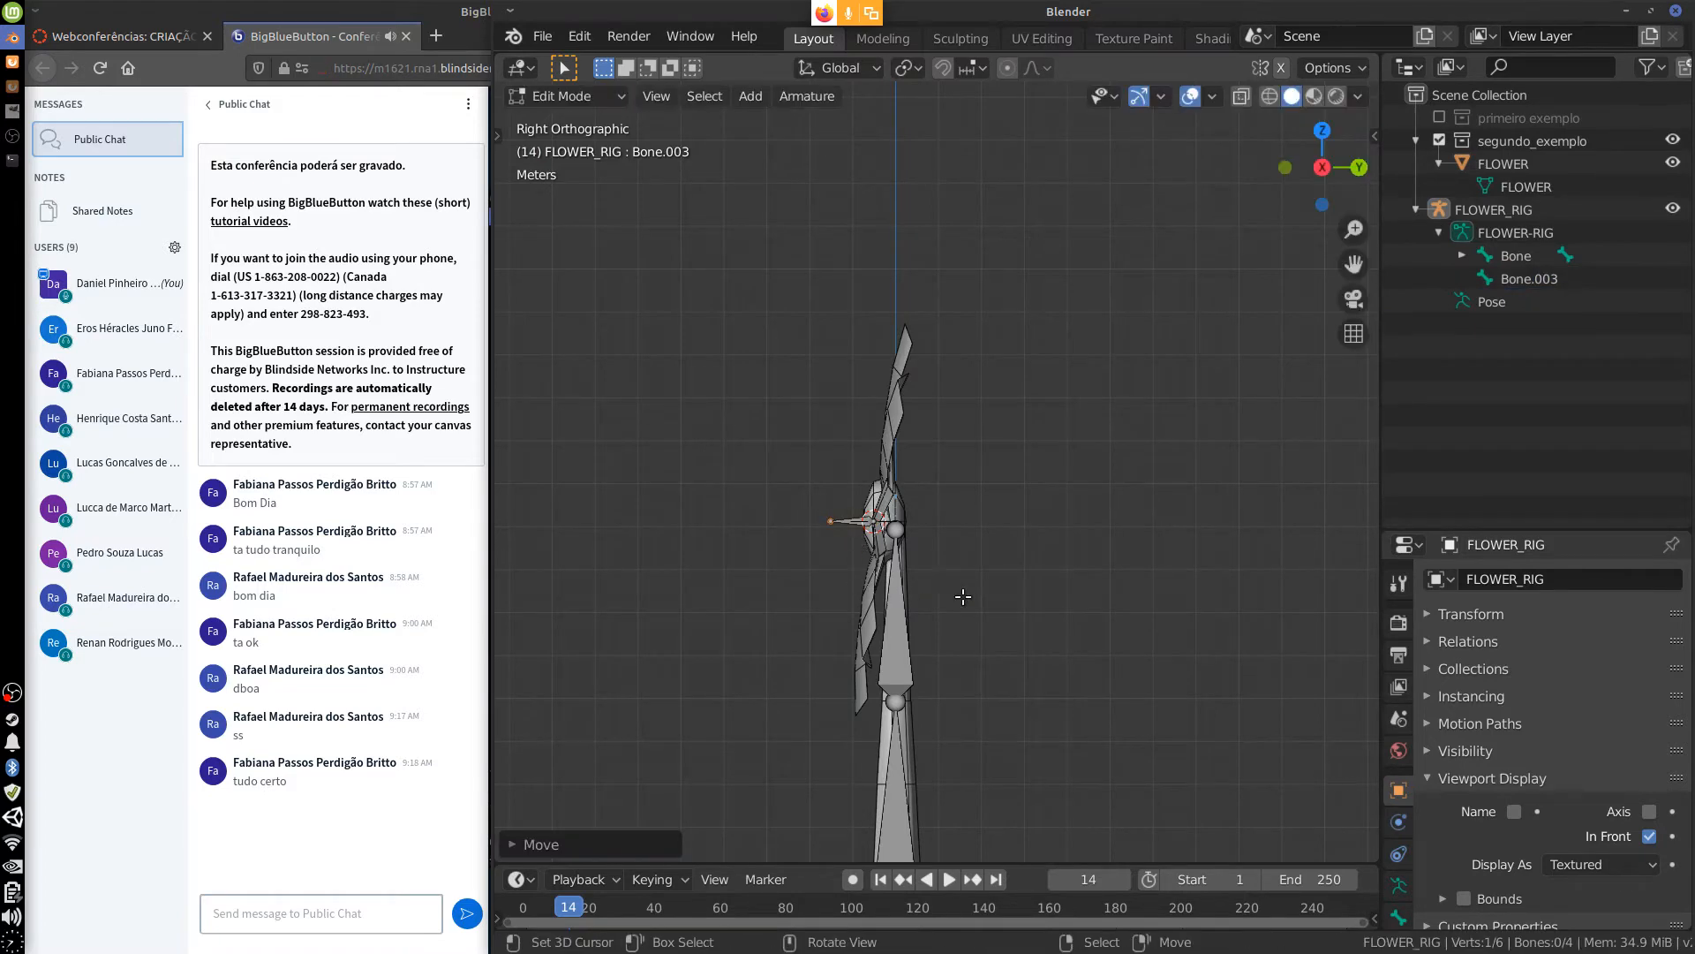
In the front view, annotate the stem chain with circles around its three base joints and arrows to the two lower ones.
key("KP_1")
middle_click_drag(1057, 675, 1061, 355, "shift")
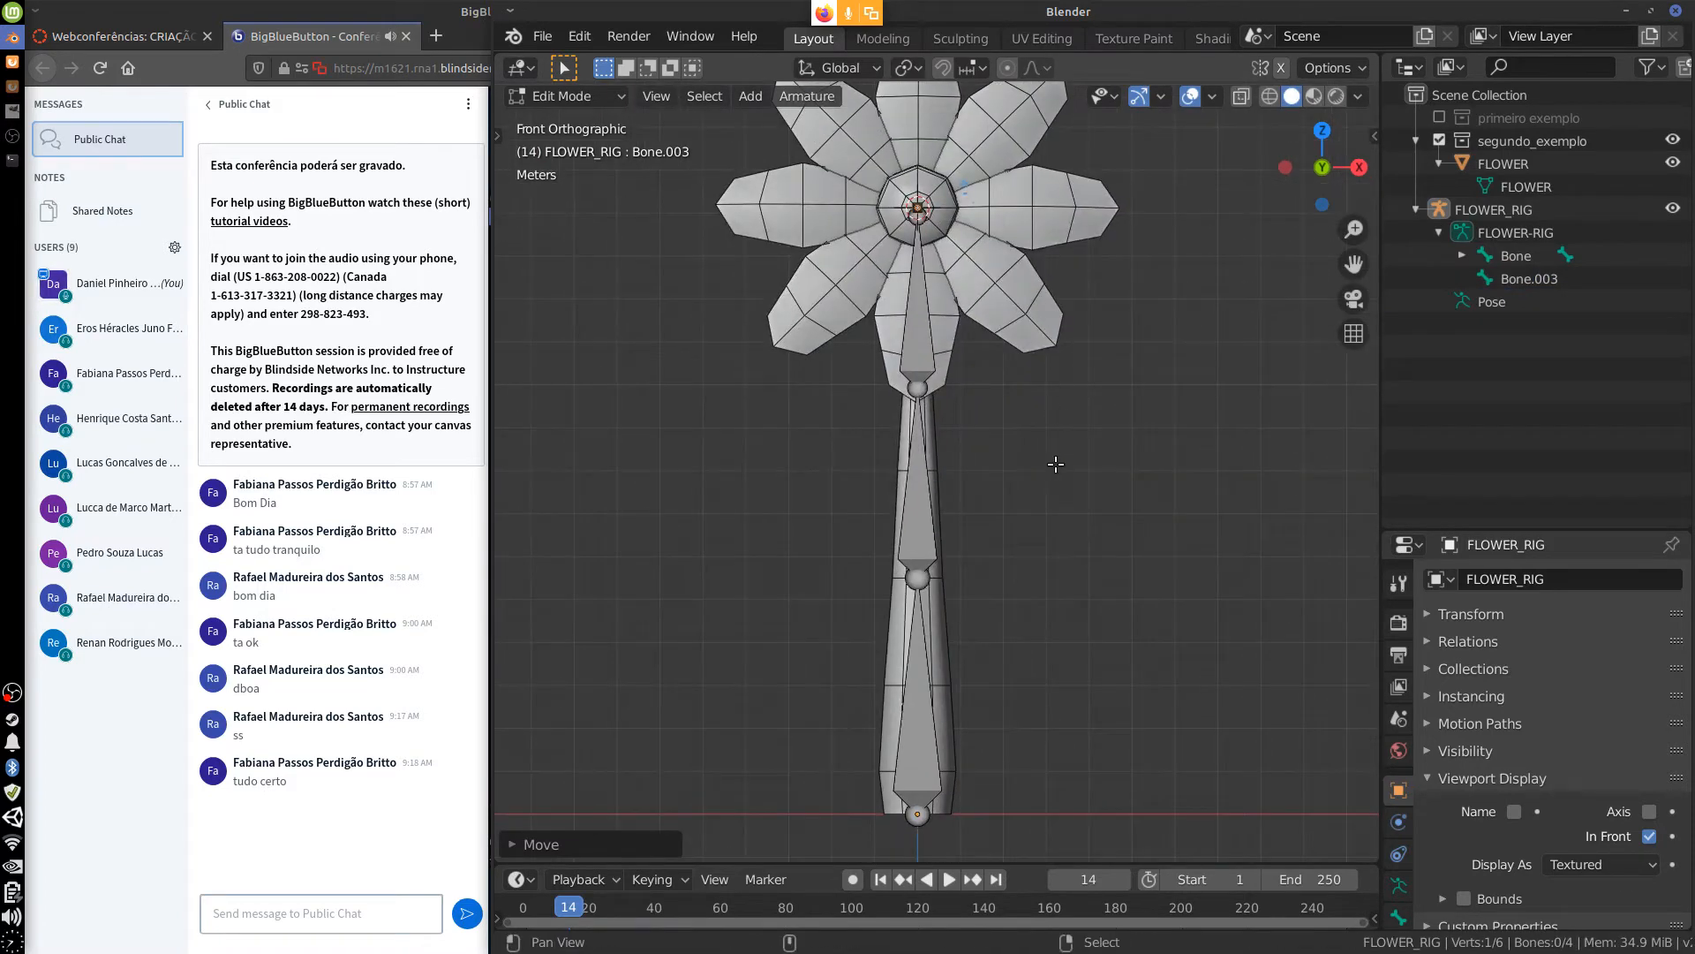
mouse_move(1030, 477)
middle_mouse_down()
mouse_move(1063, 466)
mouse_move(1017, 468)
mouse_move(1048, 462)
middle_mouse_up()
key("KP_1")
middle_click_drag(1038, 684, 1050, 571, "shift")
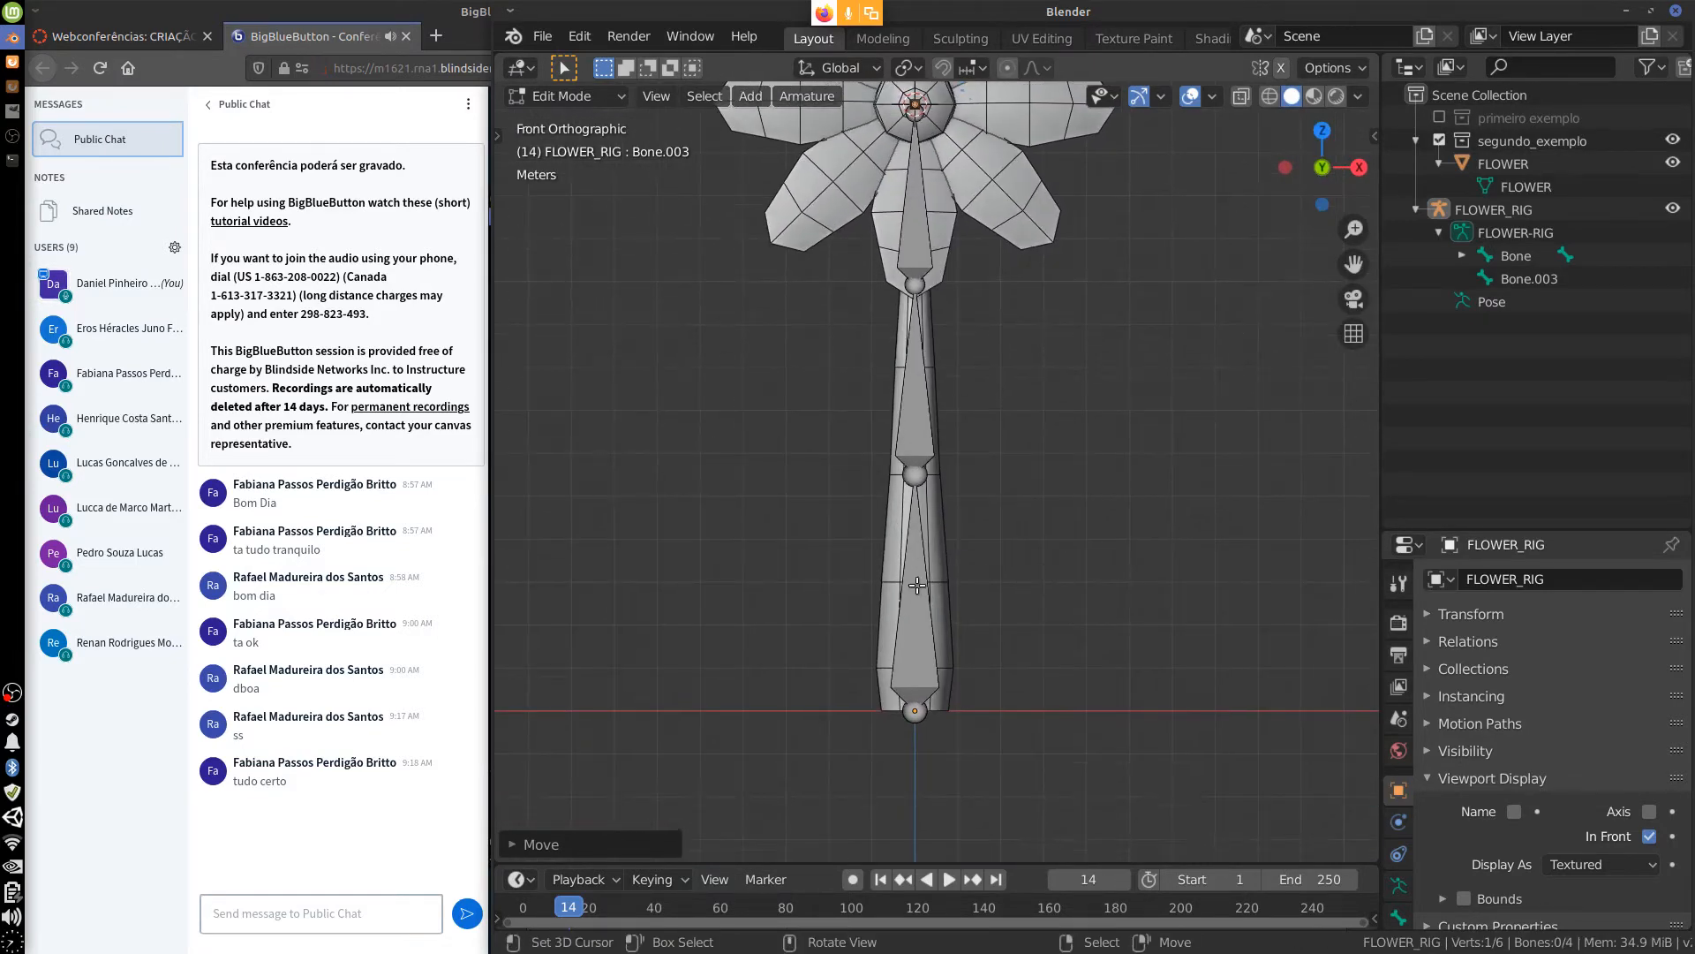
mouse_move(911, 668)
left_mouse_down()
mouse_move(967, 689)
mouse_move(914, 717)
left_mouse_up()
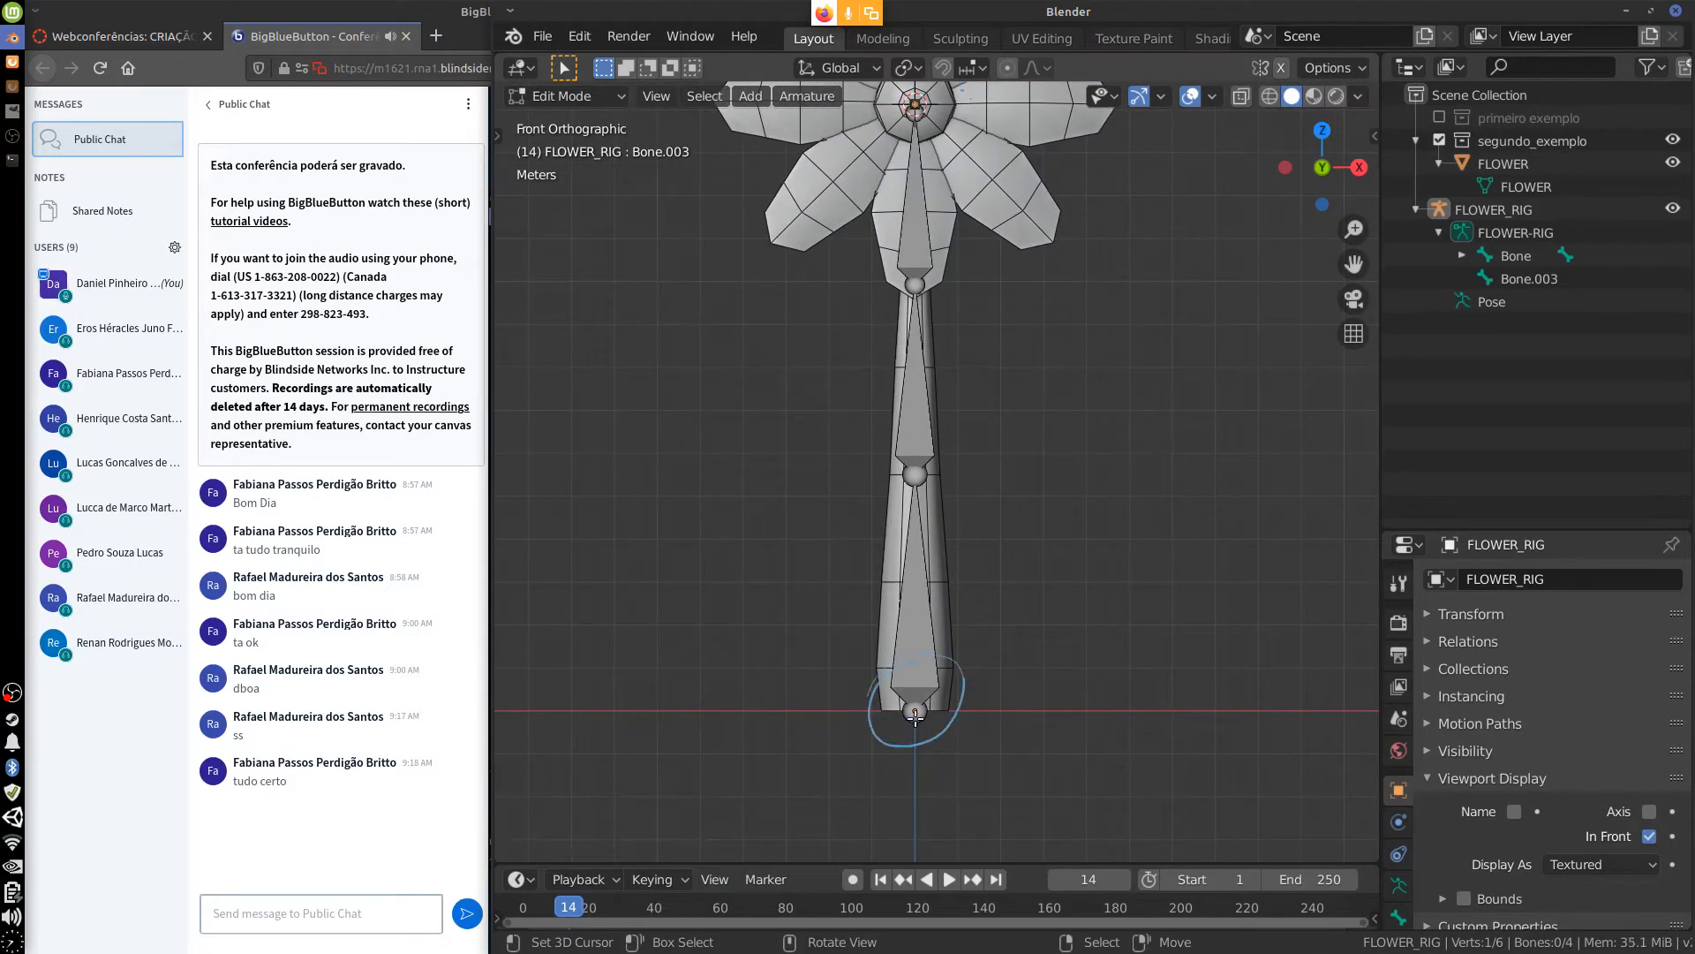
mouse_move(915, 430)
left_mouse_down()
mouse_move(879, 507)
mouse_move(868, 470)
left_mouse_up()
left_click_drag(902, 240, 958, 264)
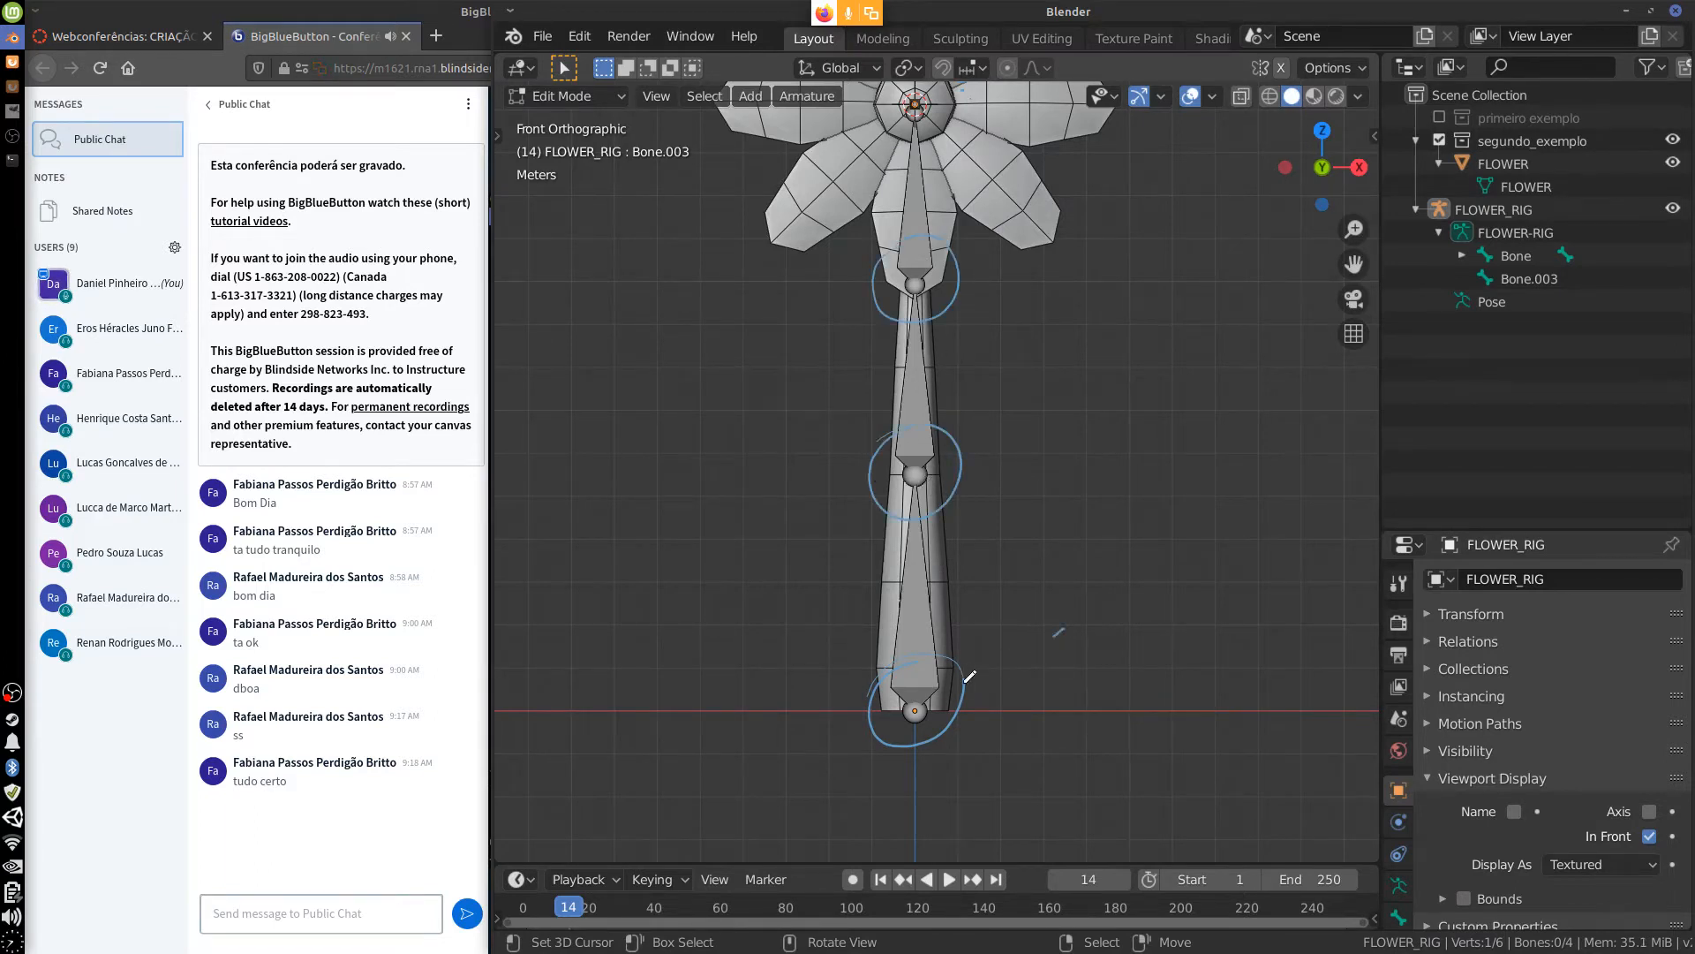
left_click_drag(966, 680, 1063, 629)
left_click_drag(992, 660, 961, 694)
left_click_drag(1085, 428, 958, 466)
left_click_drag(1016, 469, 958, 469)
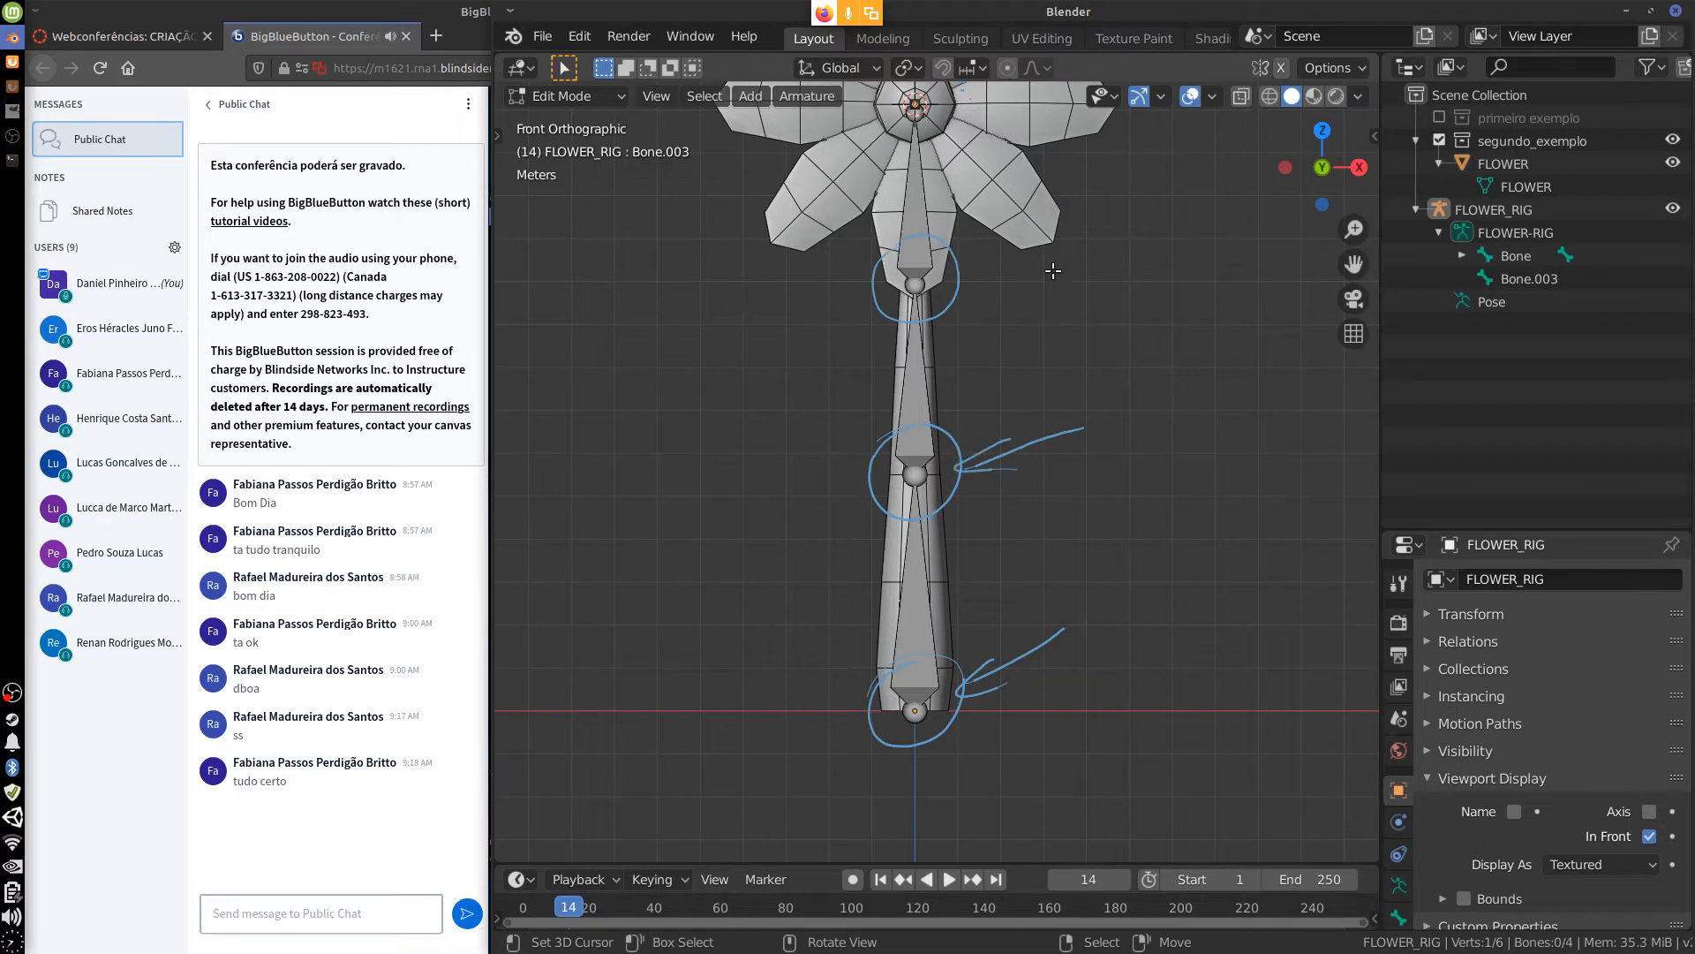
Annotate the upper stem joint with an arrow and the handwritten note "BASE pivot", and erase the annotations around the stem.
mouse_move(1095, 249)
left_mouse_down()
mouse_move(983, 266)
mouse_move(1027, 275)
left_mouse_up()
mouse_move(1135, 237)
left_mouse_down()
mouse_move(1130, 272)
mouse_move(1178, 274)
left_mouse_up()
mouse_move(1157, 261)
left_mouse_down()
mouse_move(1180, 279)
mouse_move(1243, 273)
left_mouse_up()
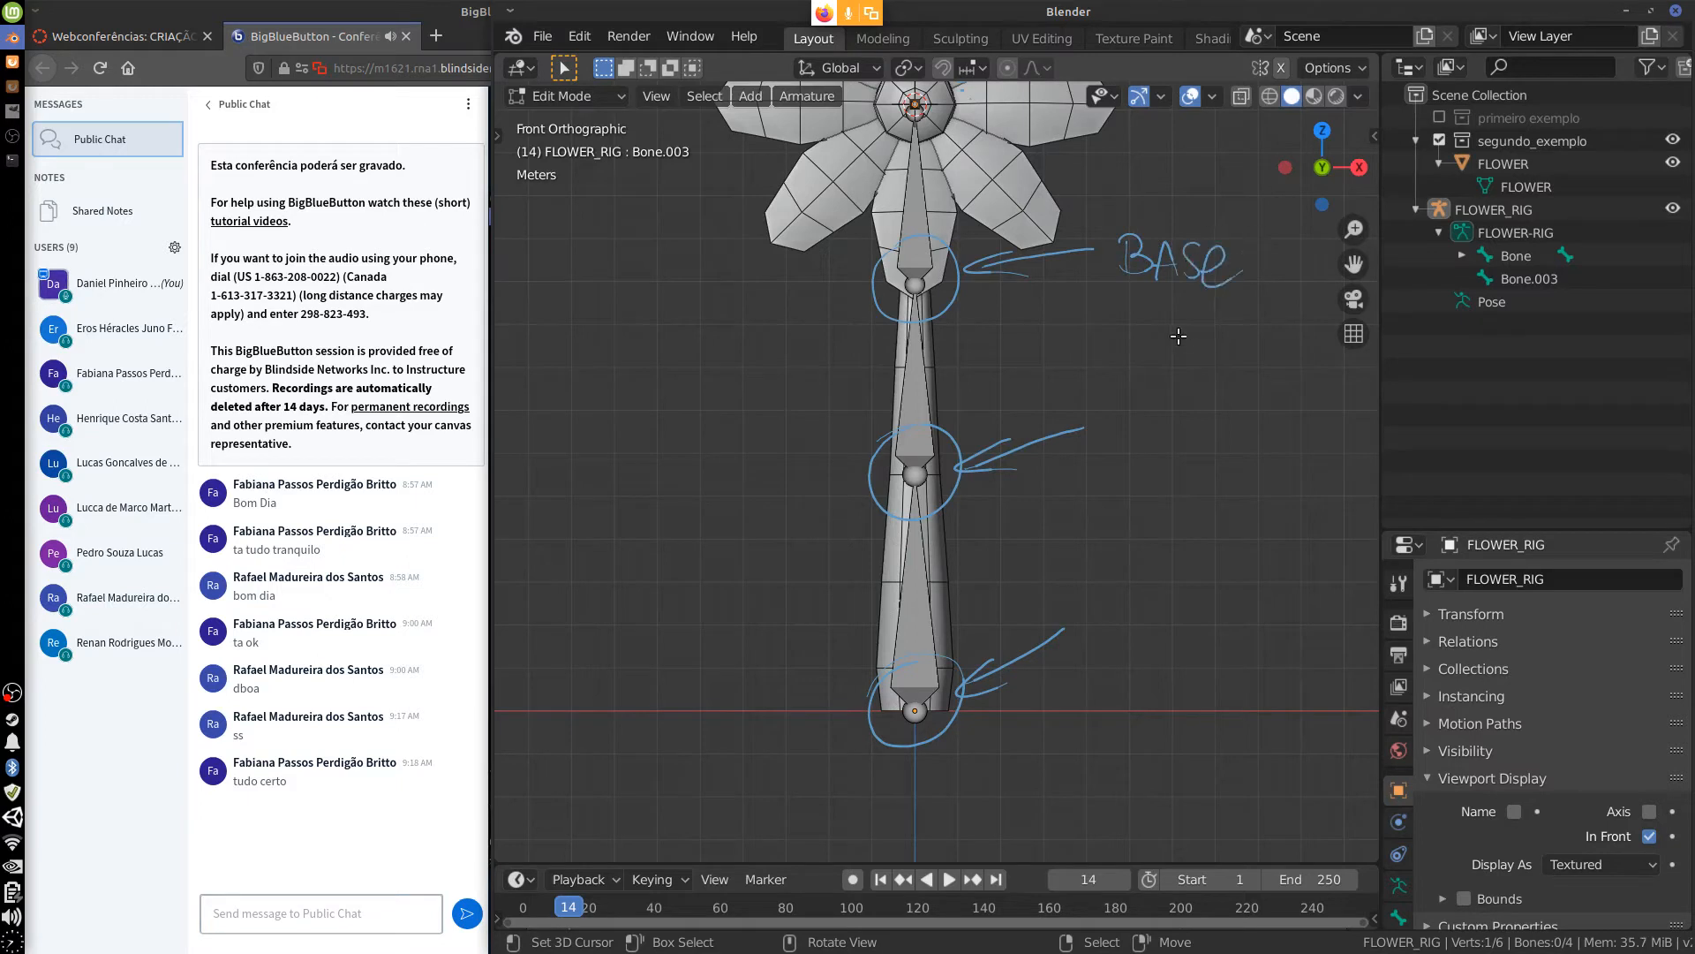
left_click_drag(1179, 320, 1175, 355)
mouse_move(1176, 323)
left_mouse_down()
mouse_move(1177, 343)
mouse_move(1245, 325)
mouse_move(1262, 349)
left_mouse_up()
left_click(1205, 308)
left_click_drag(1286, 322, 1252, 324)
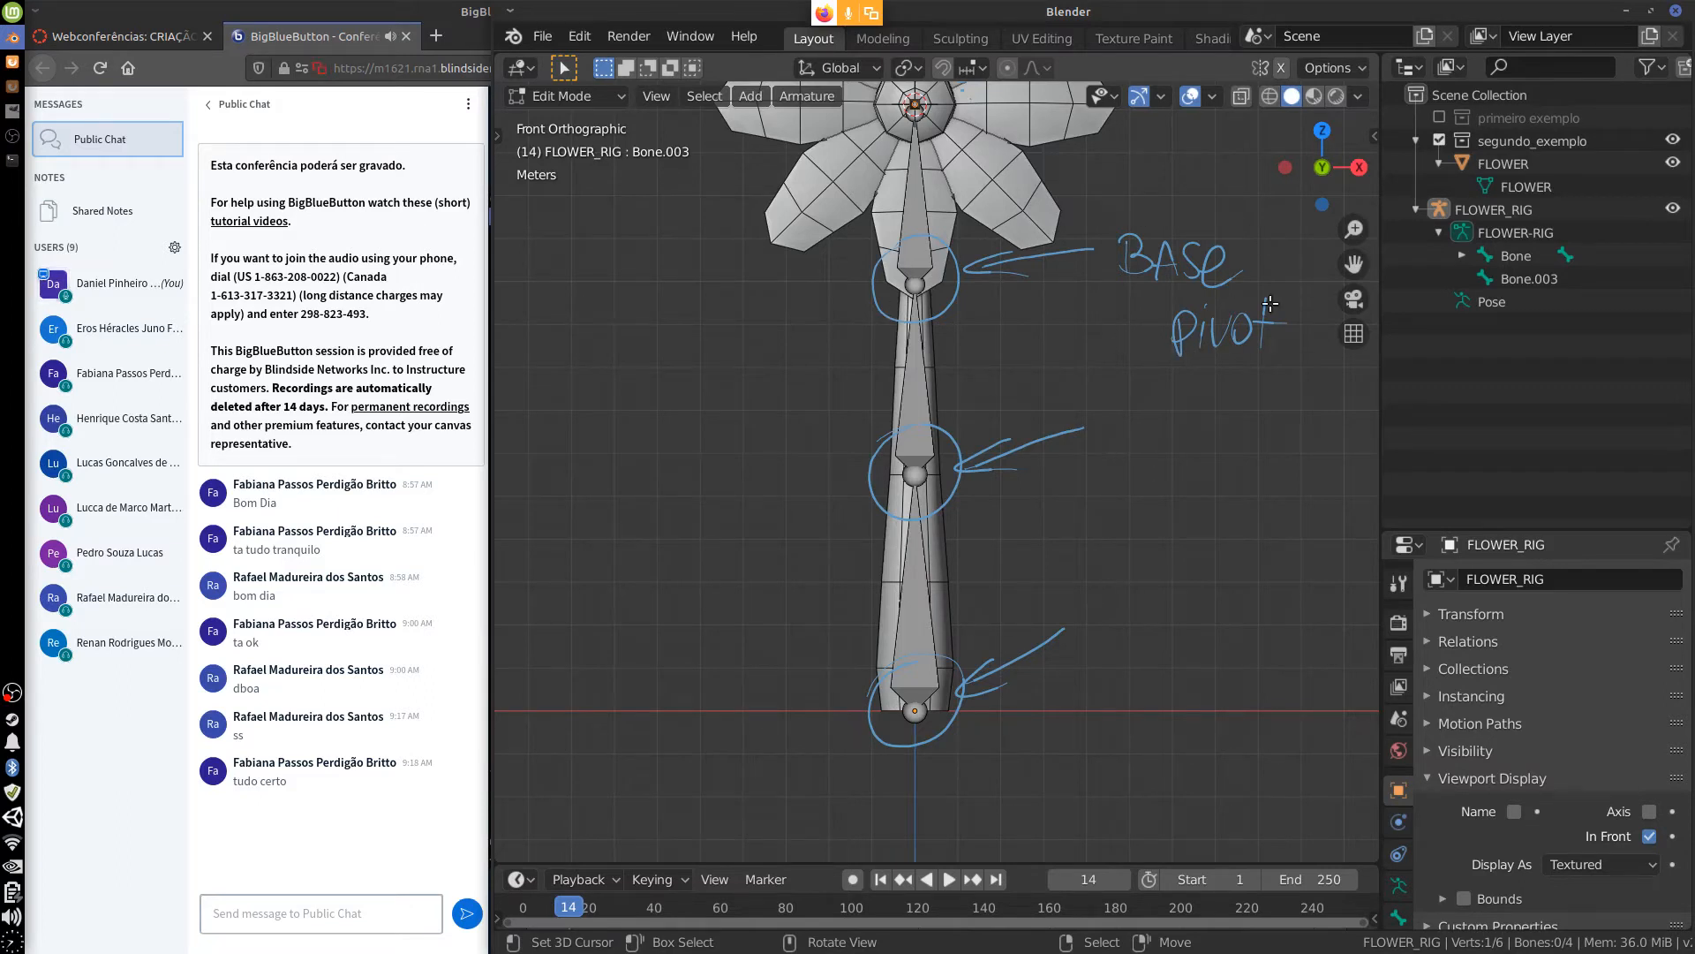
mouse_move(1056, 625)
right_mouse_down()
mouse_move(1018, 662)
mouse_move(919, 662)
mouse_move(904, 685)
mouse_move(1012, 466)
mouse_move(1263, 340)
mouse_move(1210, 282)
mouse_move(1063, 240)
mouse_move(961, 270)
mouse_move(934, 235)
right_mouse_up()
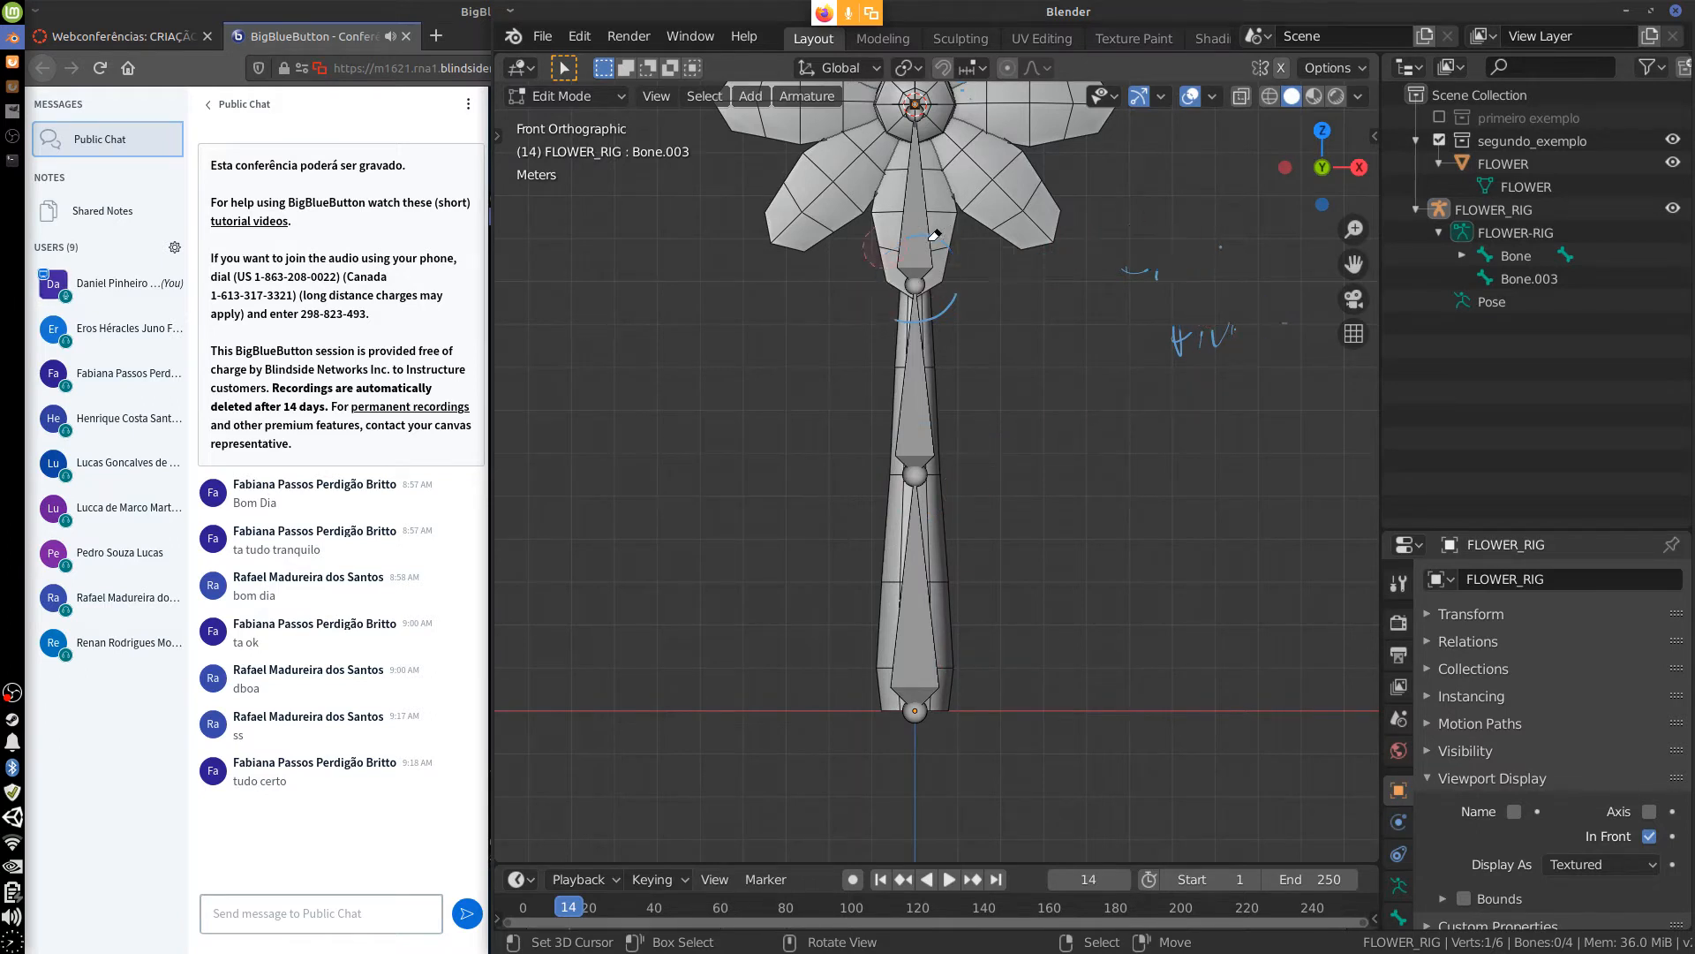
mouse_move(936, 314)
right_mouse_down()
mouse_move(1217, 269)
mouse_move(1181, 349)
mouse_move(1225, 247)
right_mouse_up()
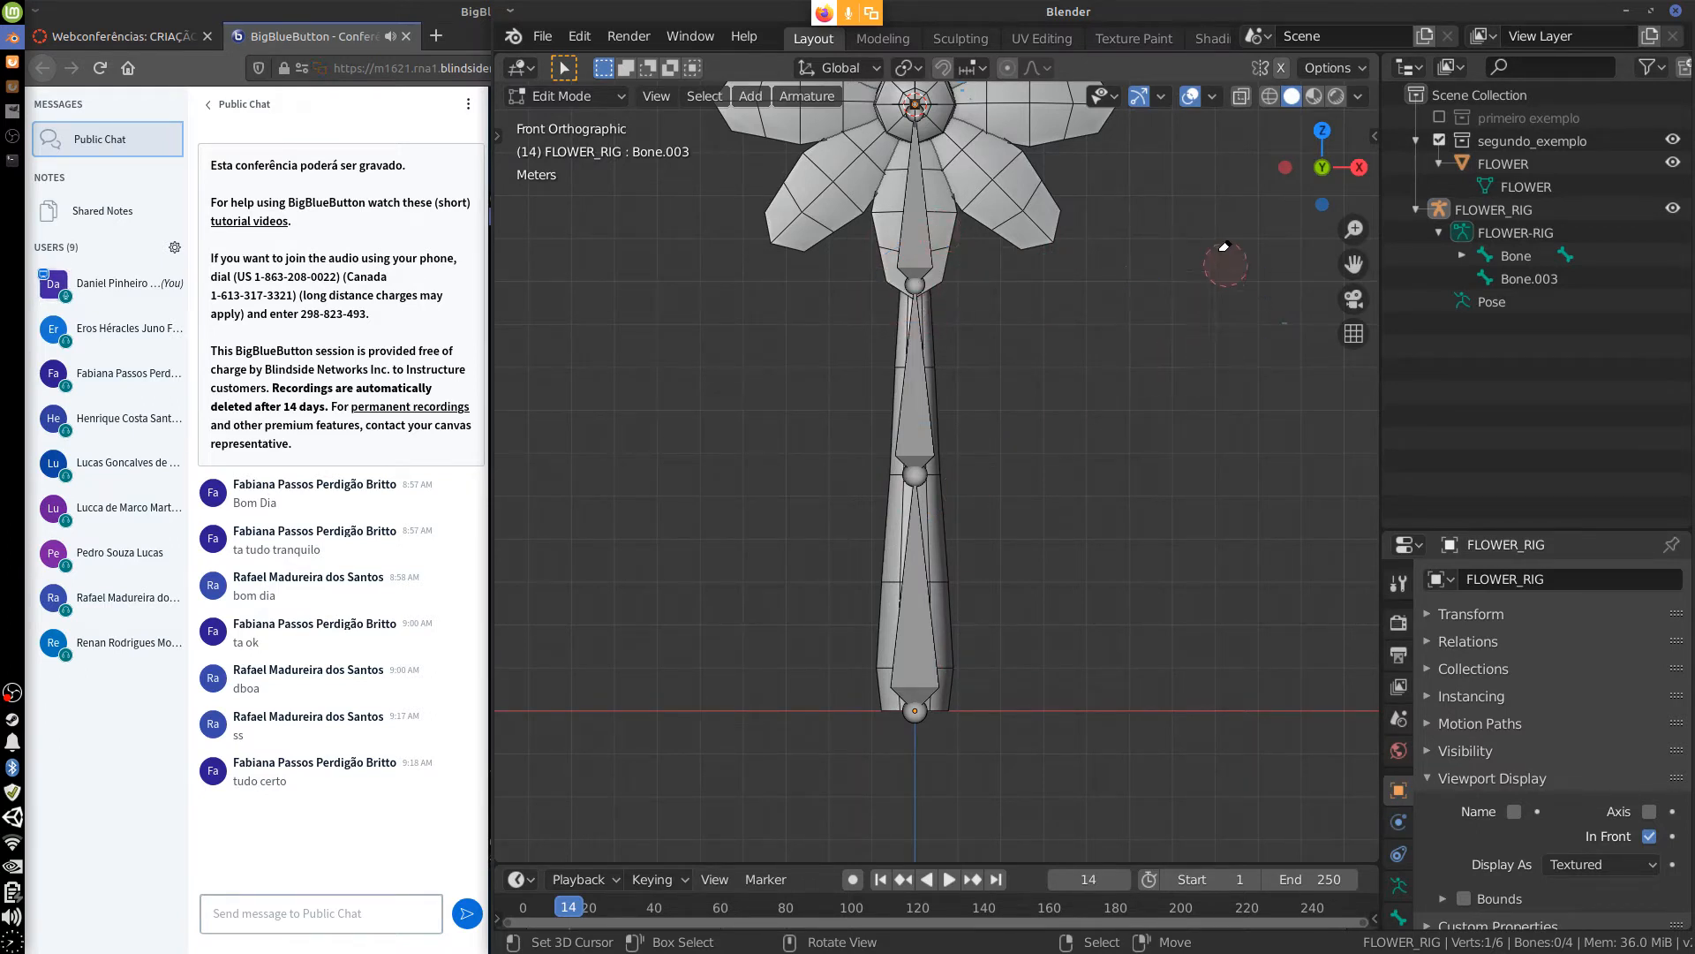
Expand the bone hierarchy and select Bone, Bone.001 and Bone.002 in turn to examine how the stem chain is parented.
left_click(1462, 255)
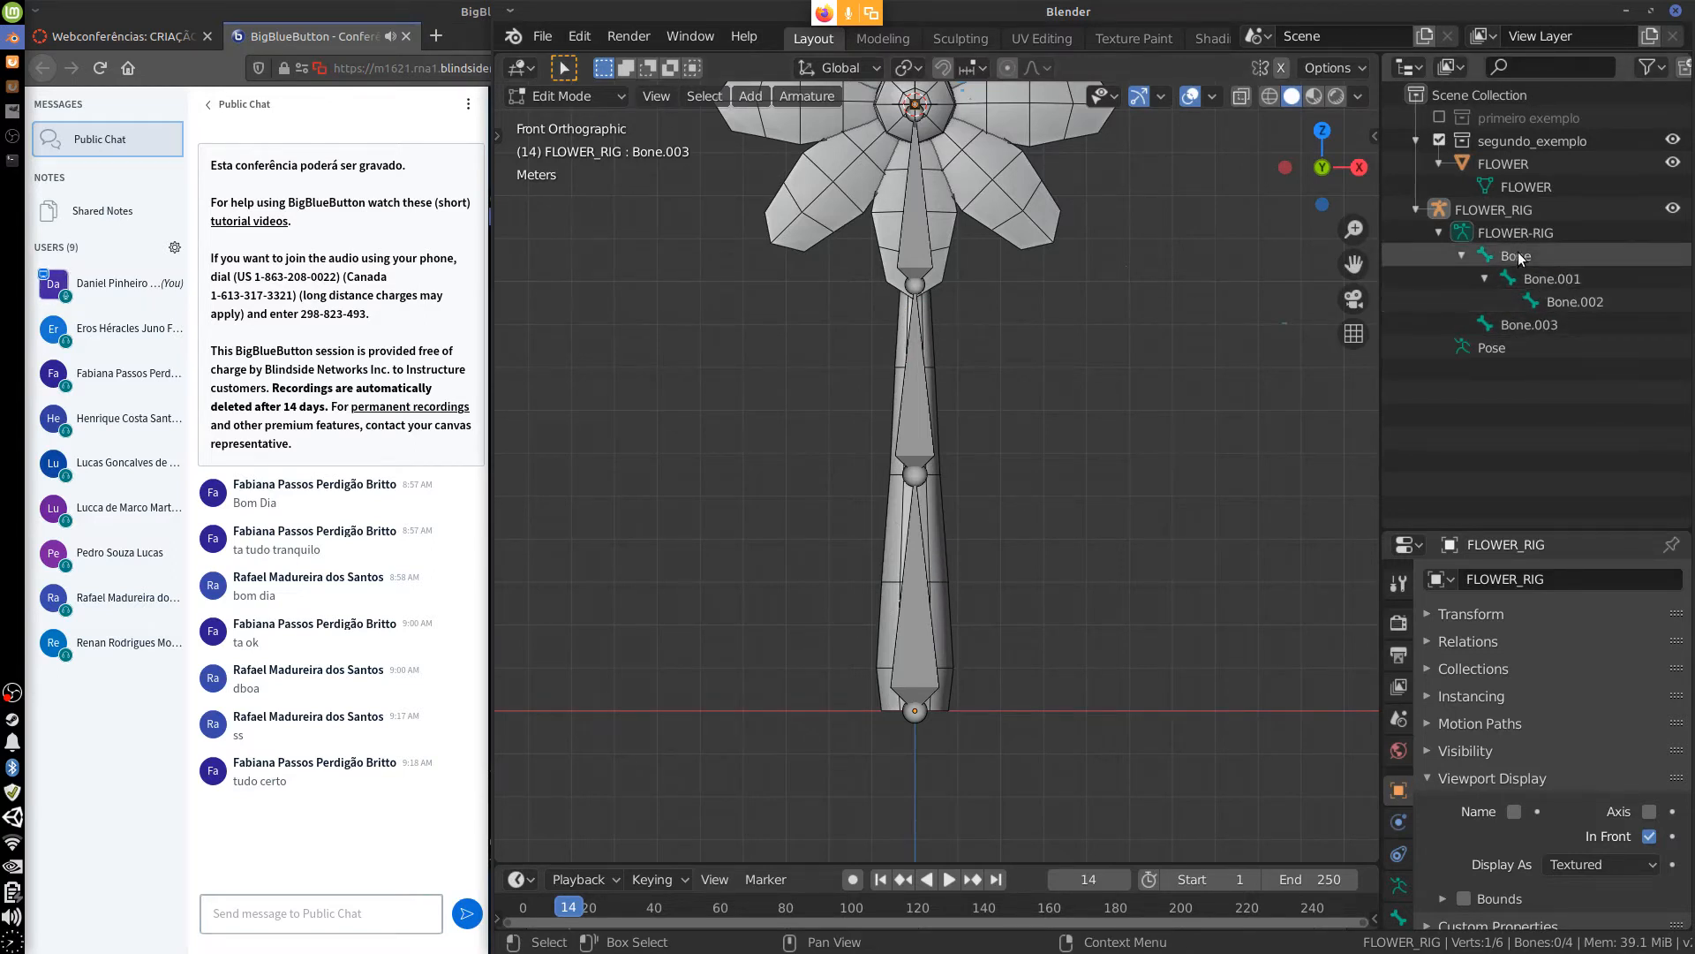
left_click(1541, 279)
left_click(1573, 303)
left_click(918, 599)
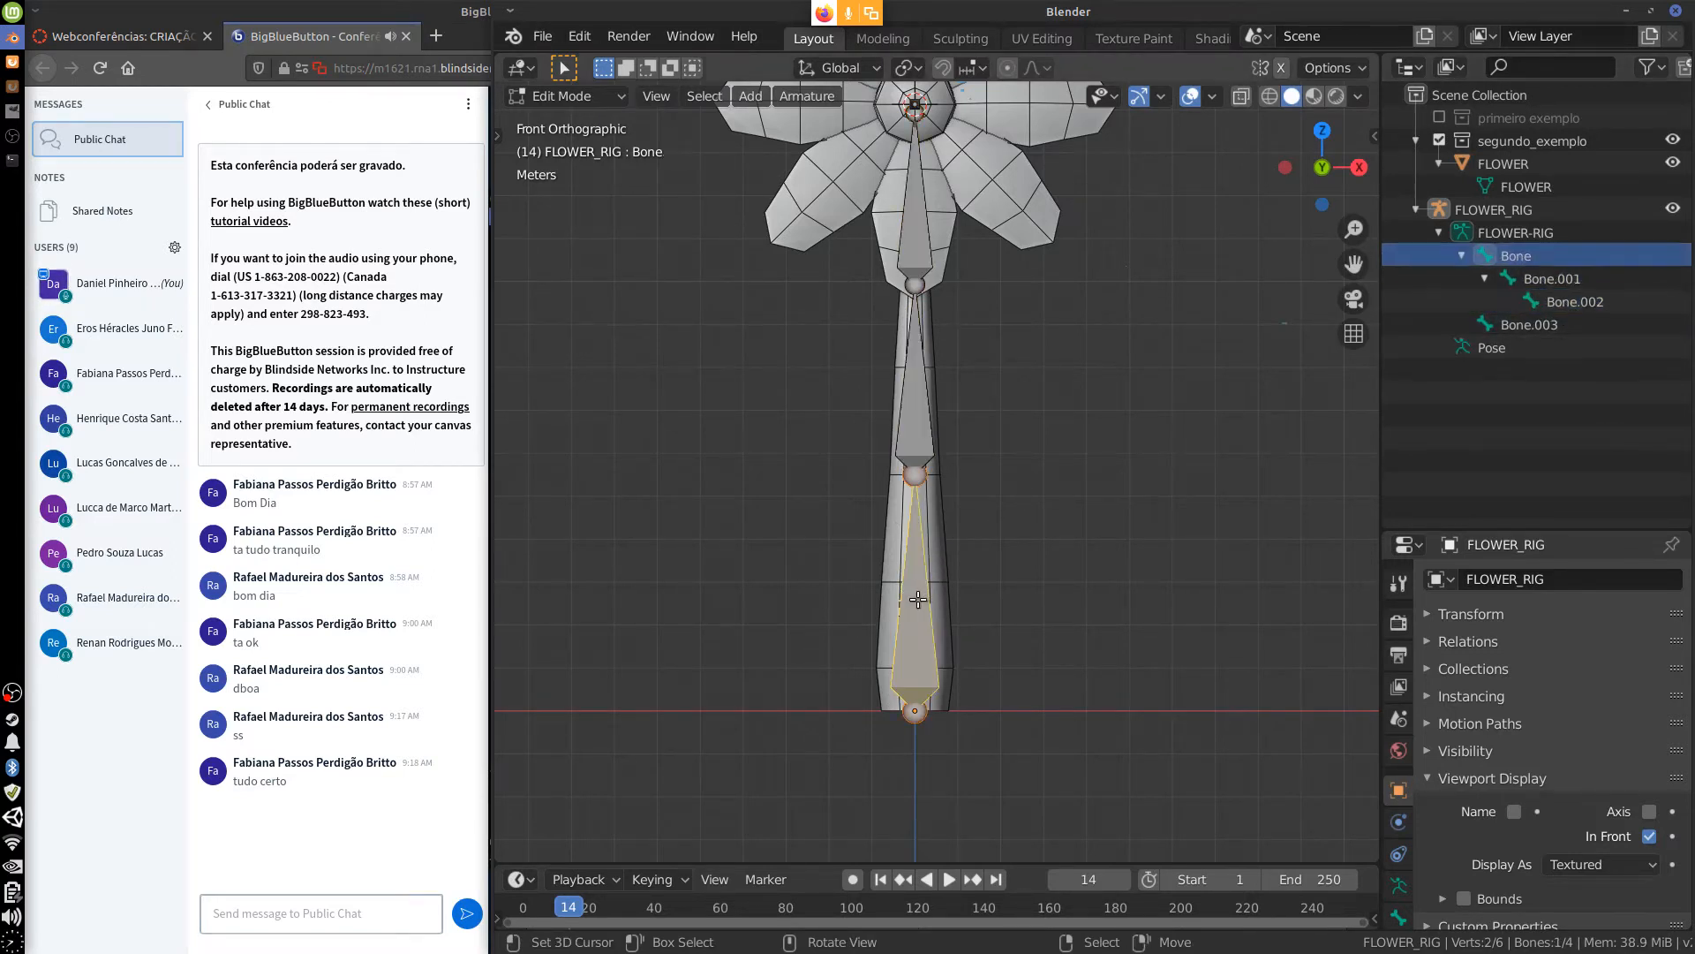
left_click(920, 405)
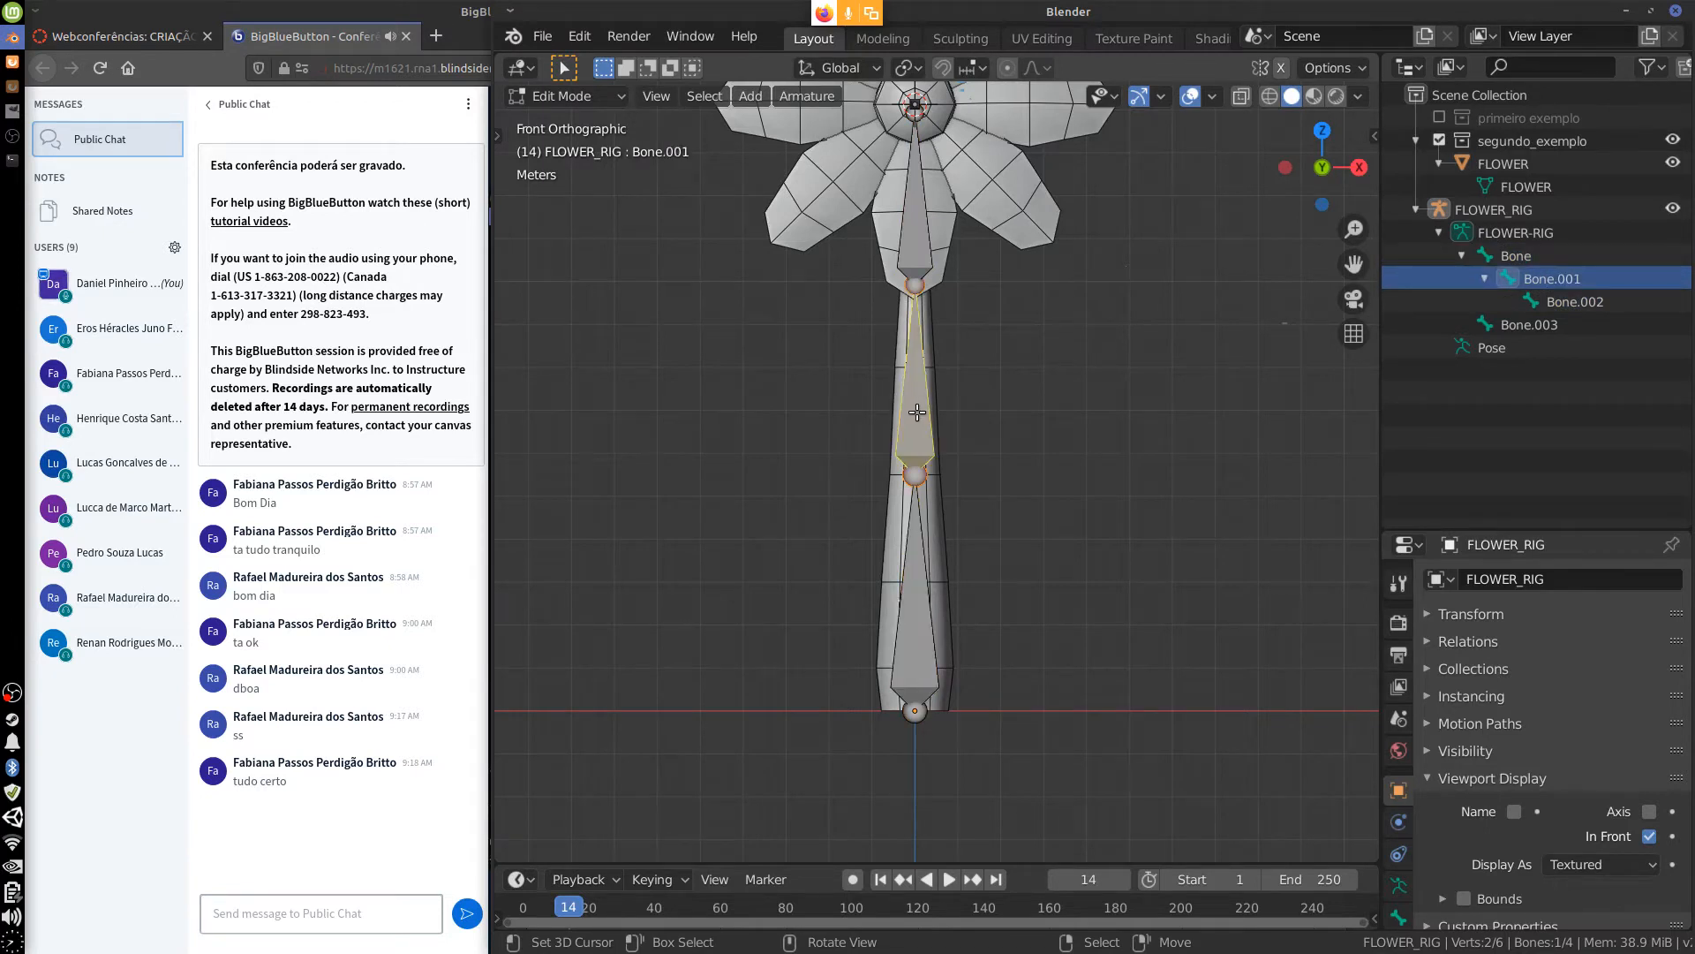
left_click(921, 238)
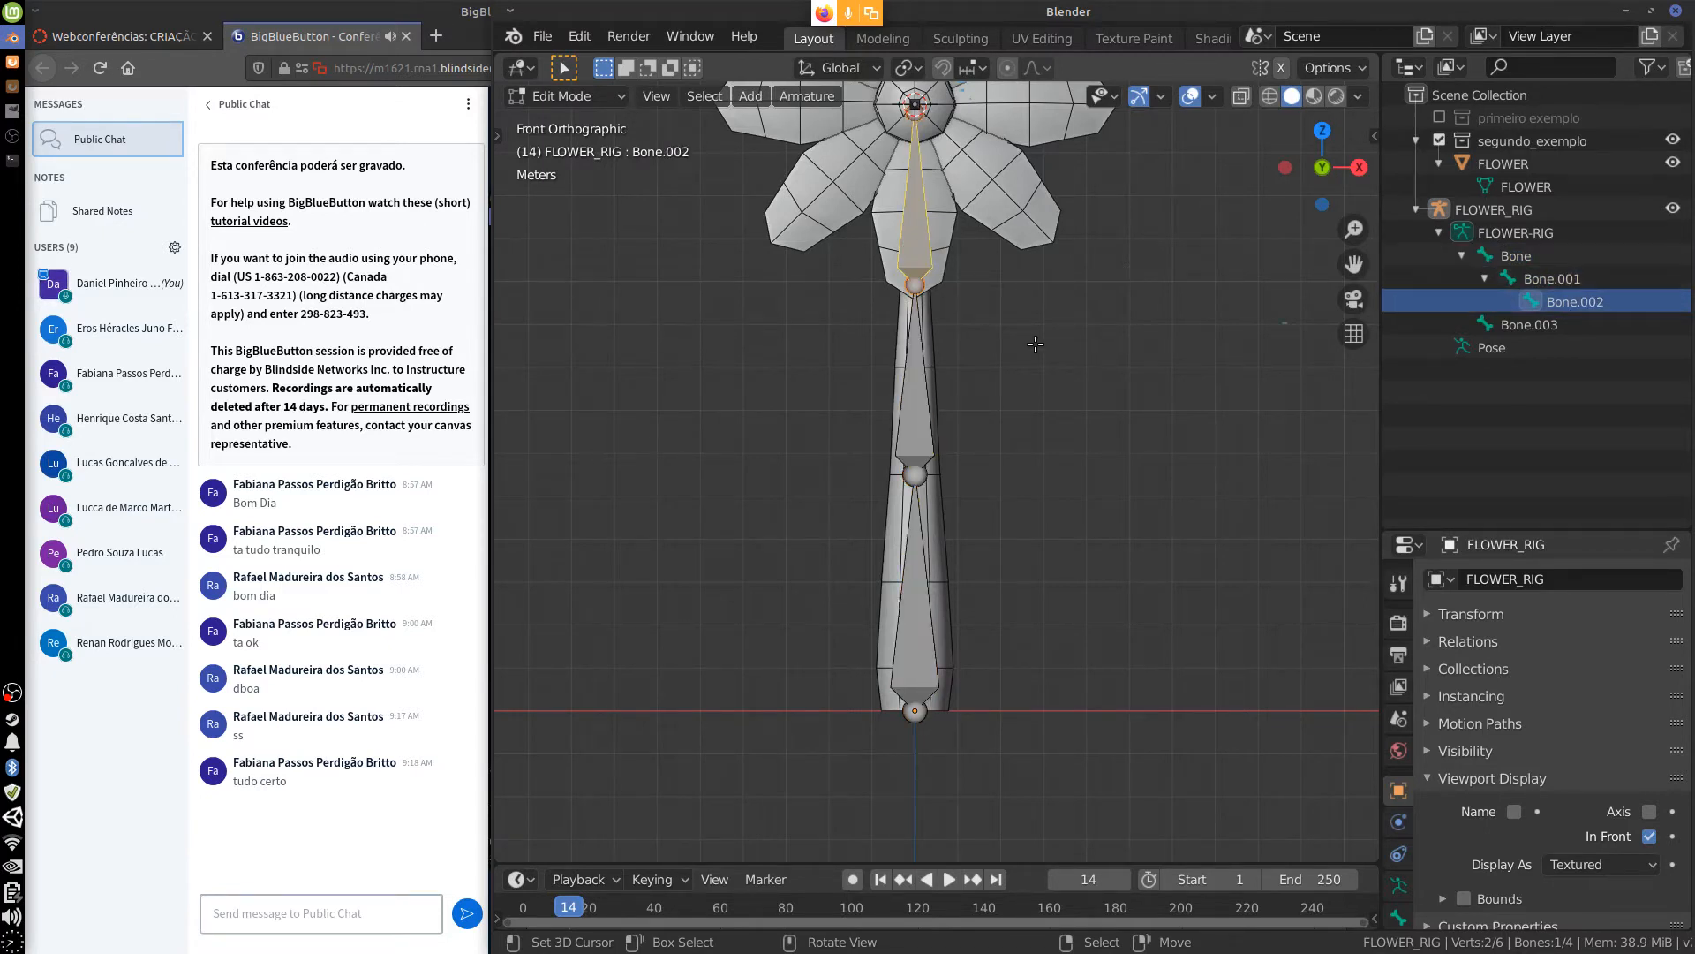
Select Bone.003 at the flower's center, add Bone.002 as the active bone, and parent Bone.003 to it with the Connected option.
middle_click_drag(1094, 435, 1067, 480)
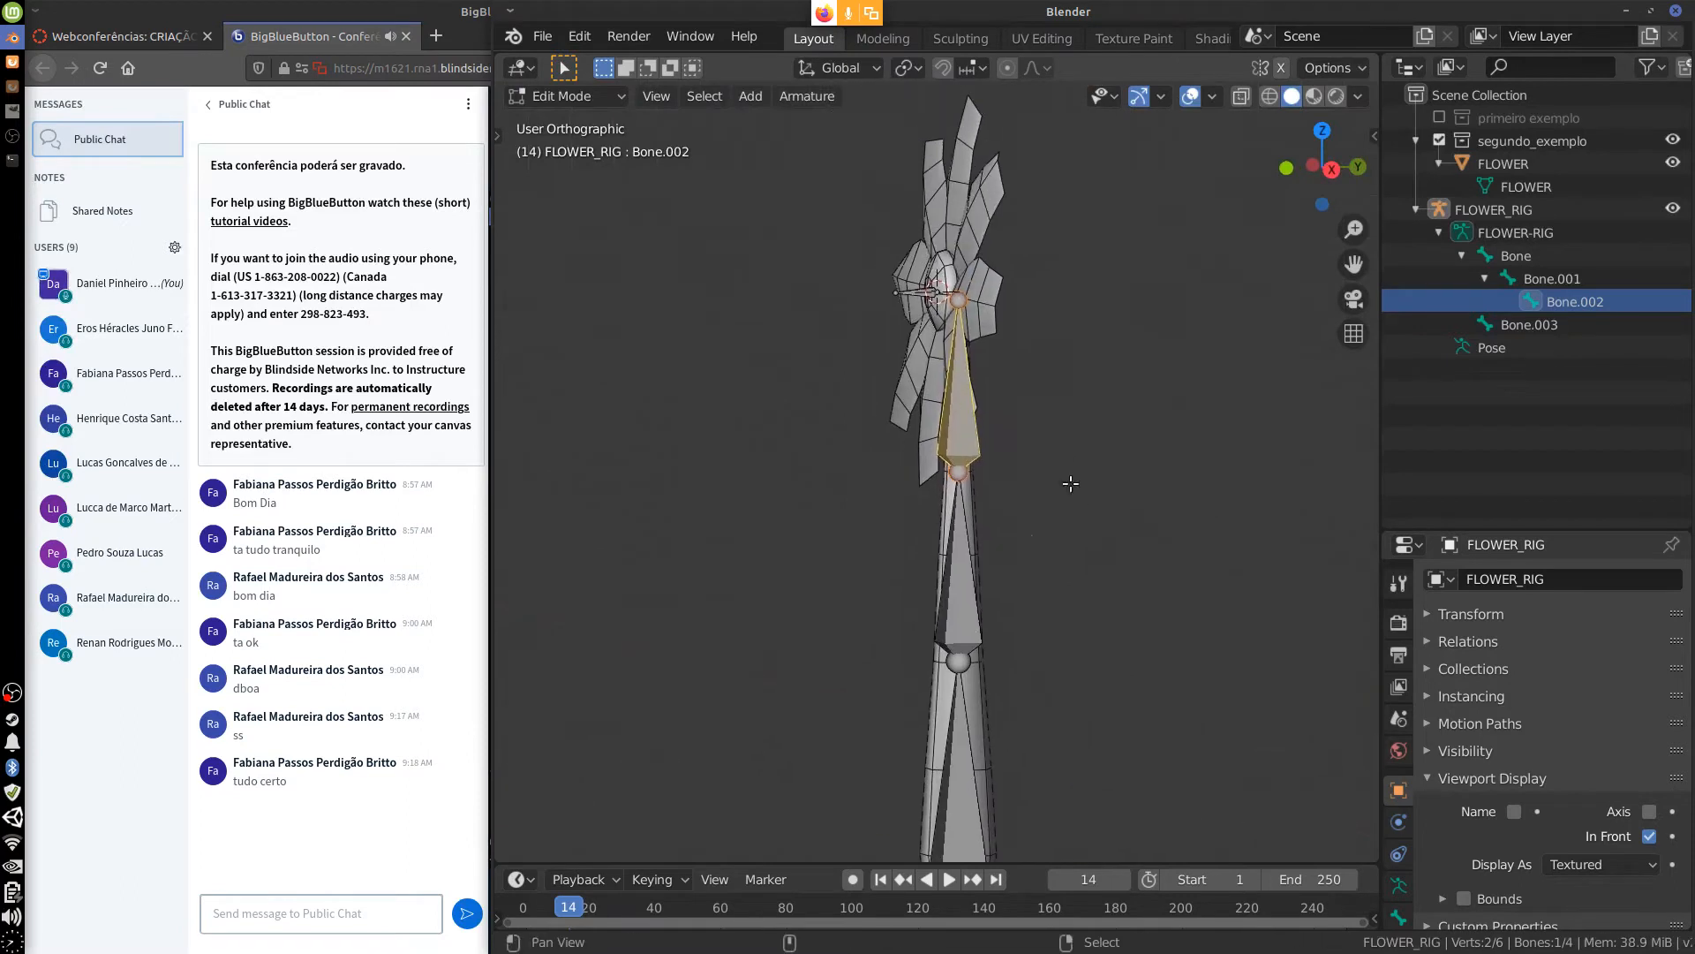
left_click(925, 291)
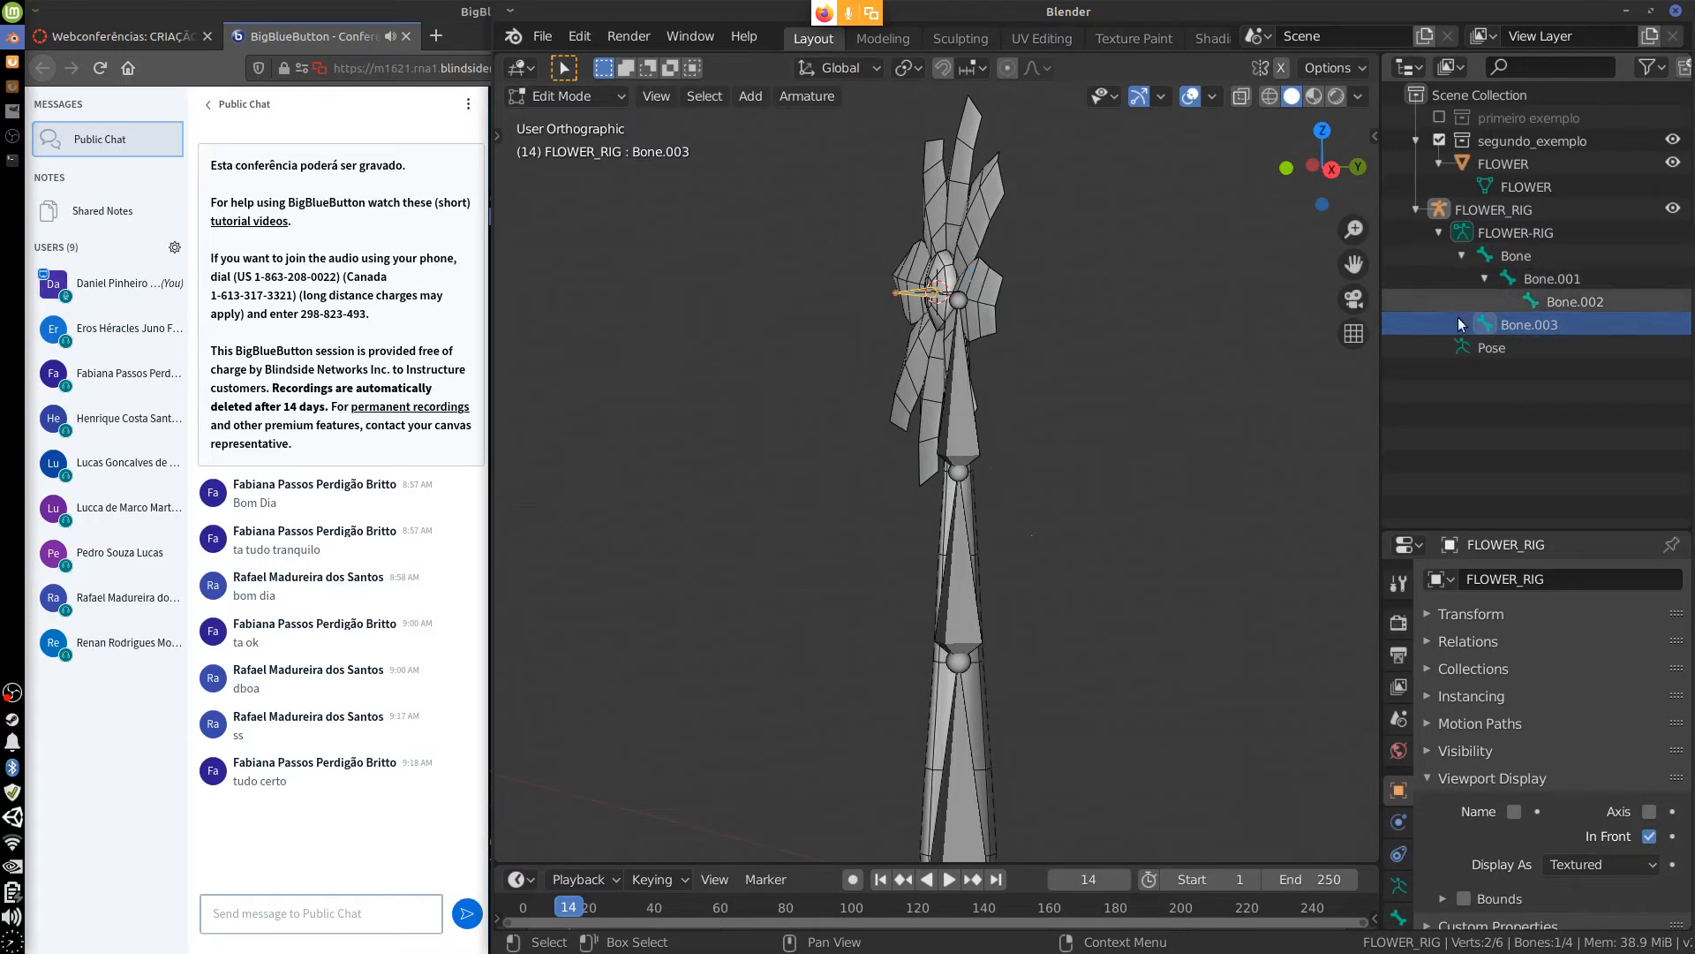
middle_click_drag(1024, 503, 1124, 481)
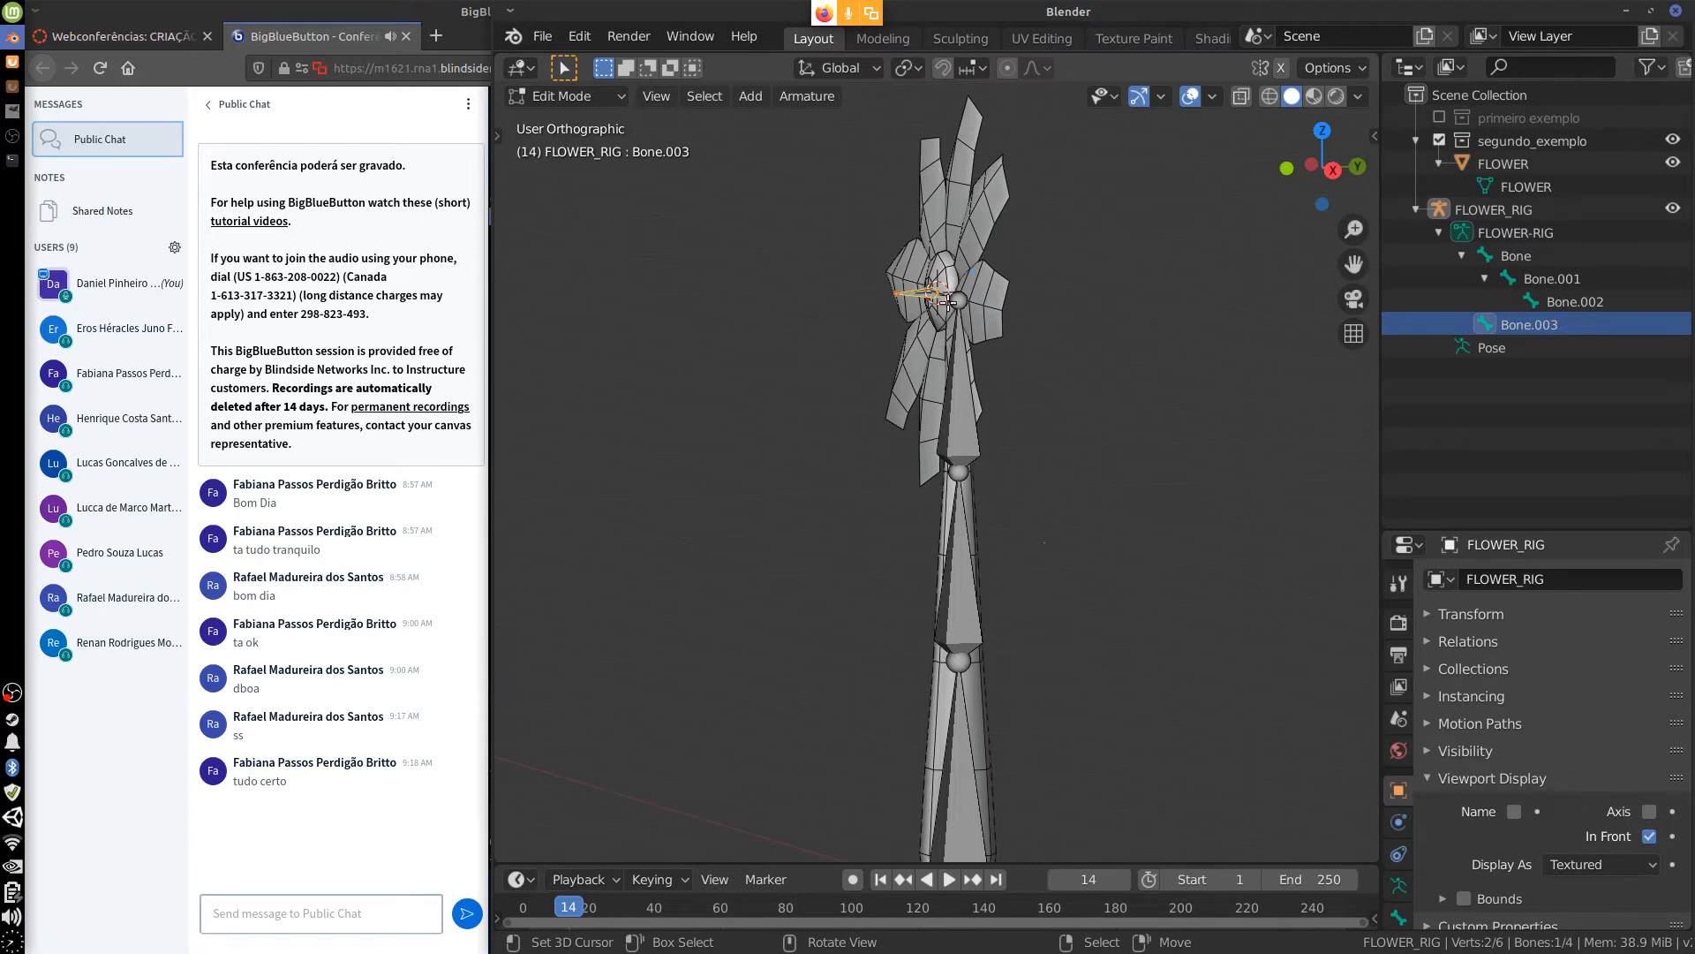
left_click(964, 360, "shift")
middle_click_drag(1044, 431, 1135, 466)
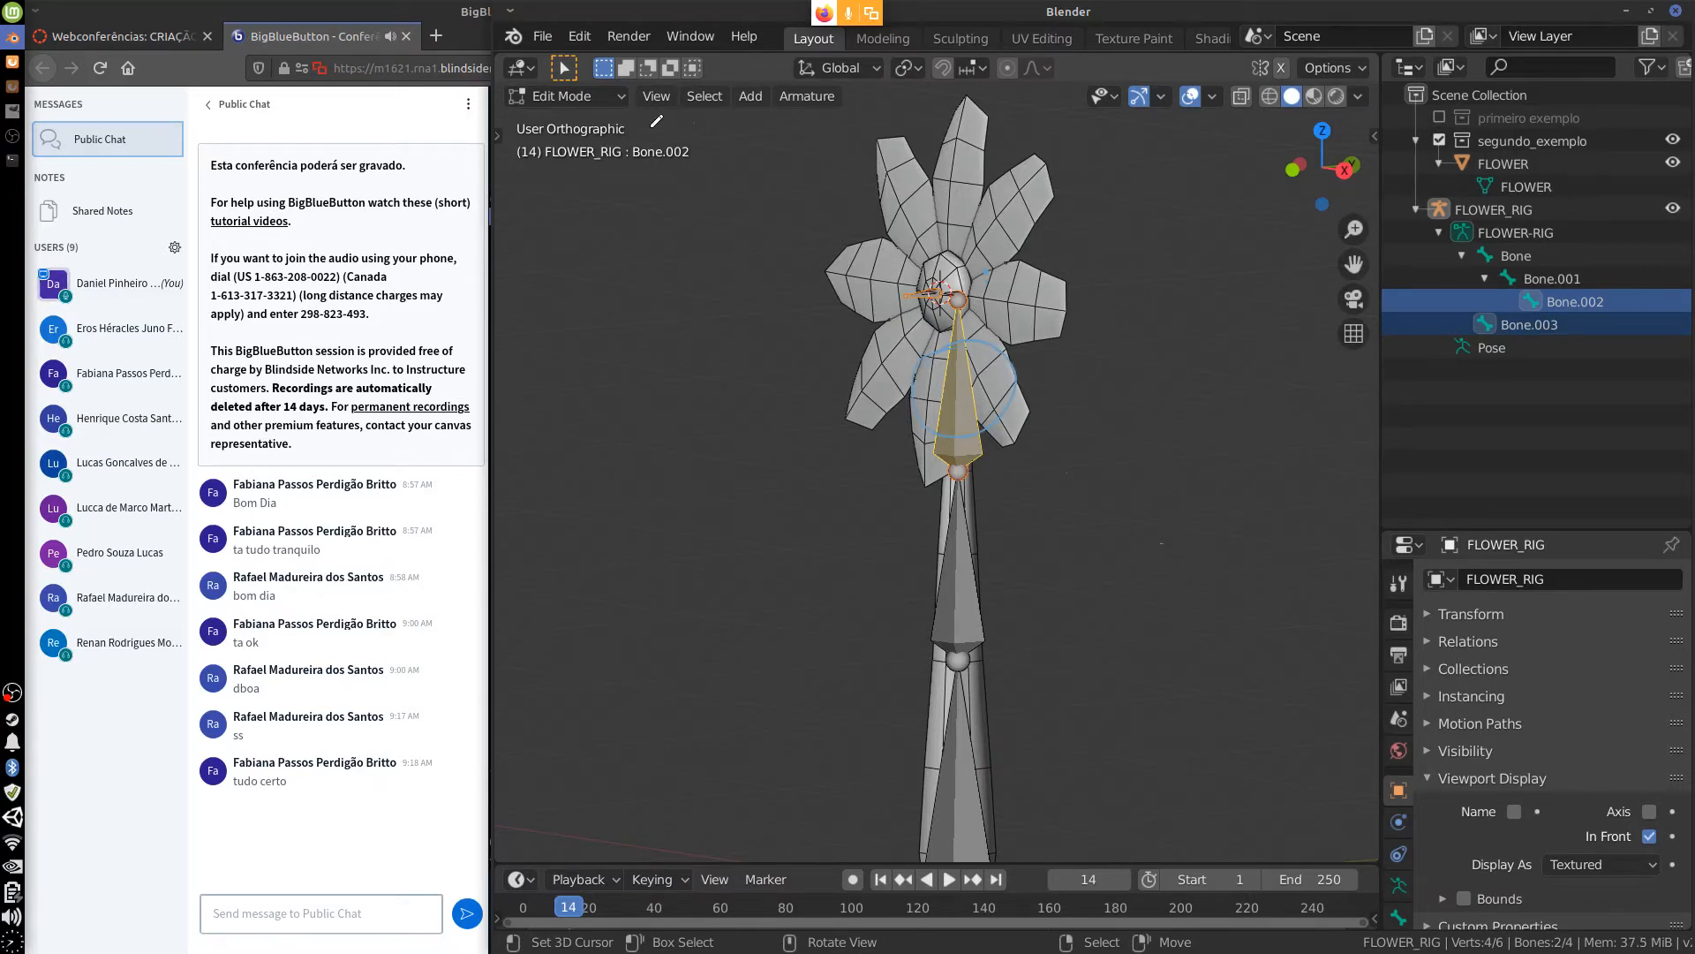
left_click_drag(652, 126, 702, 117)
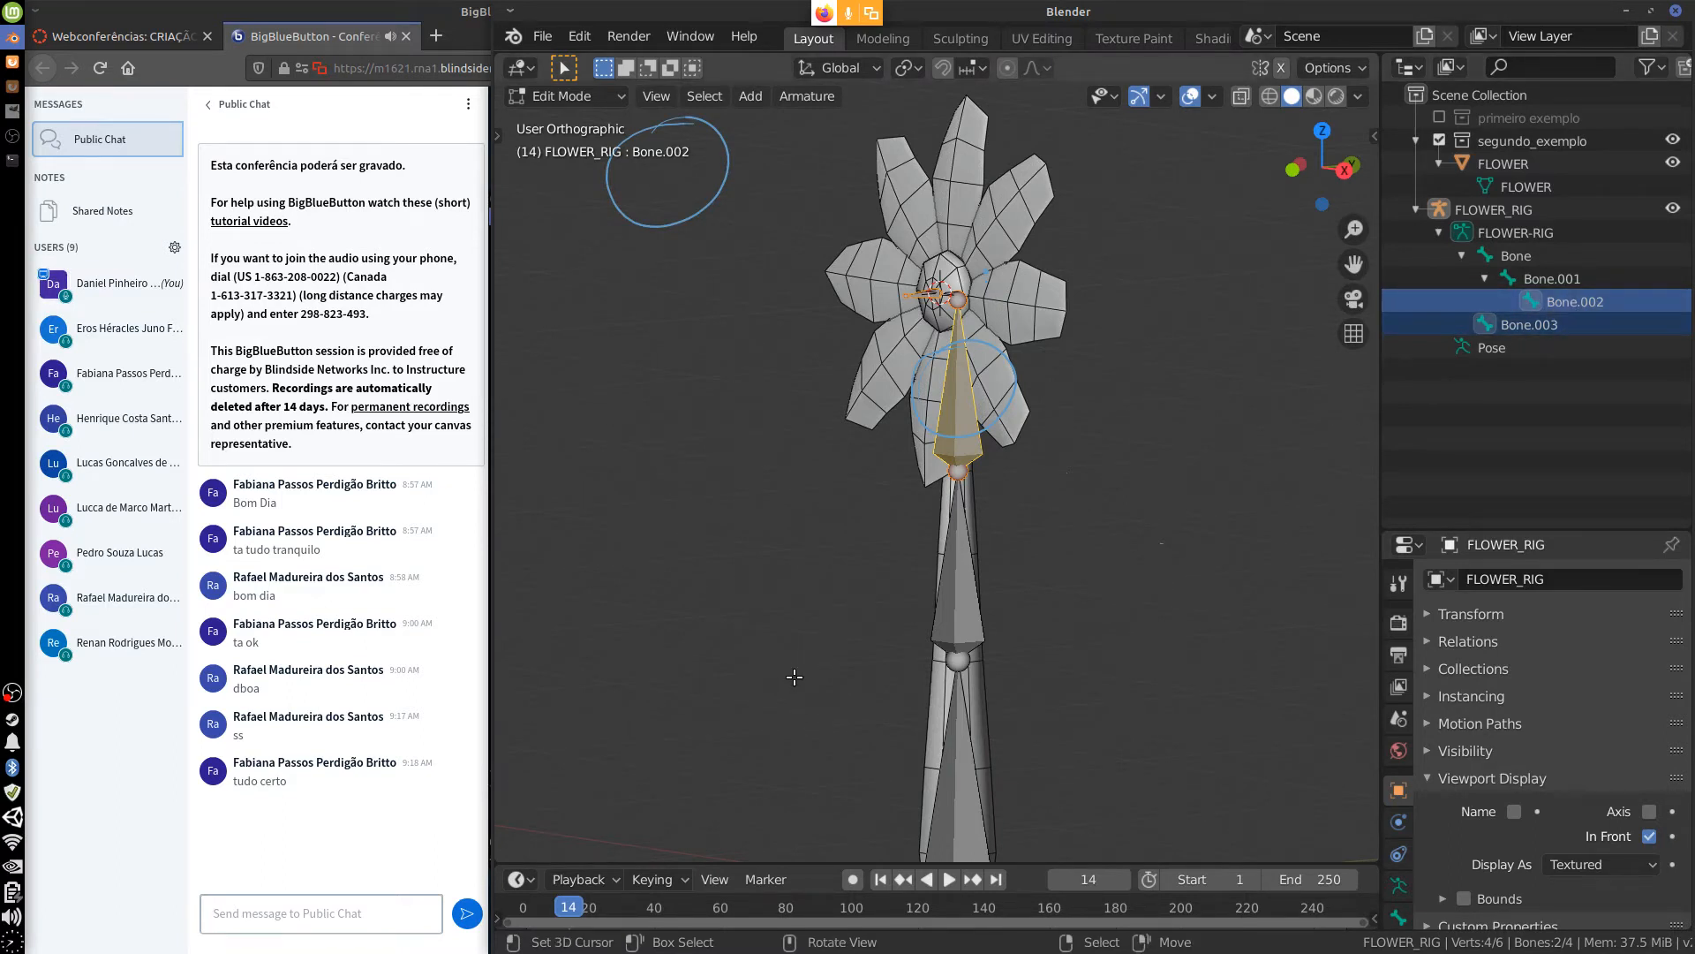
left_click(819, 97)
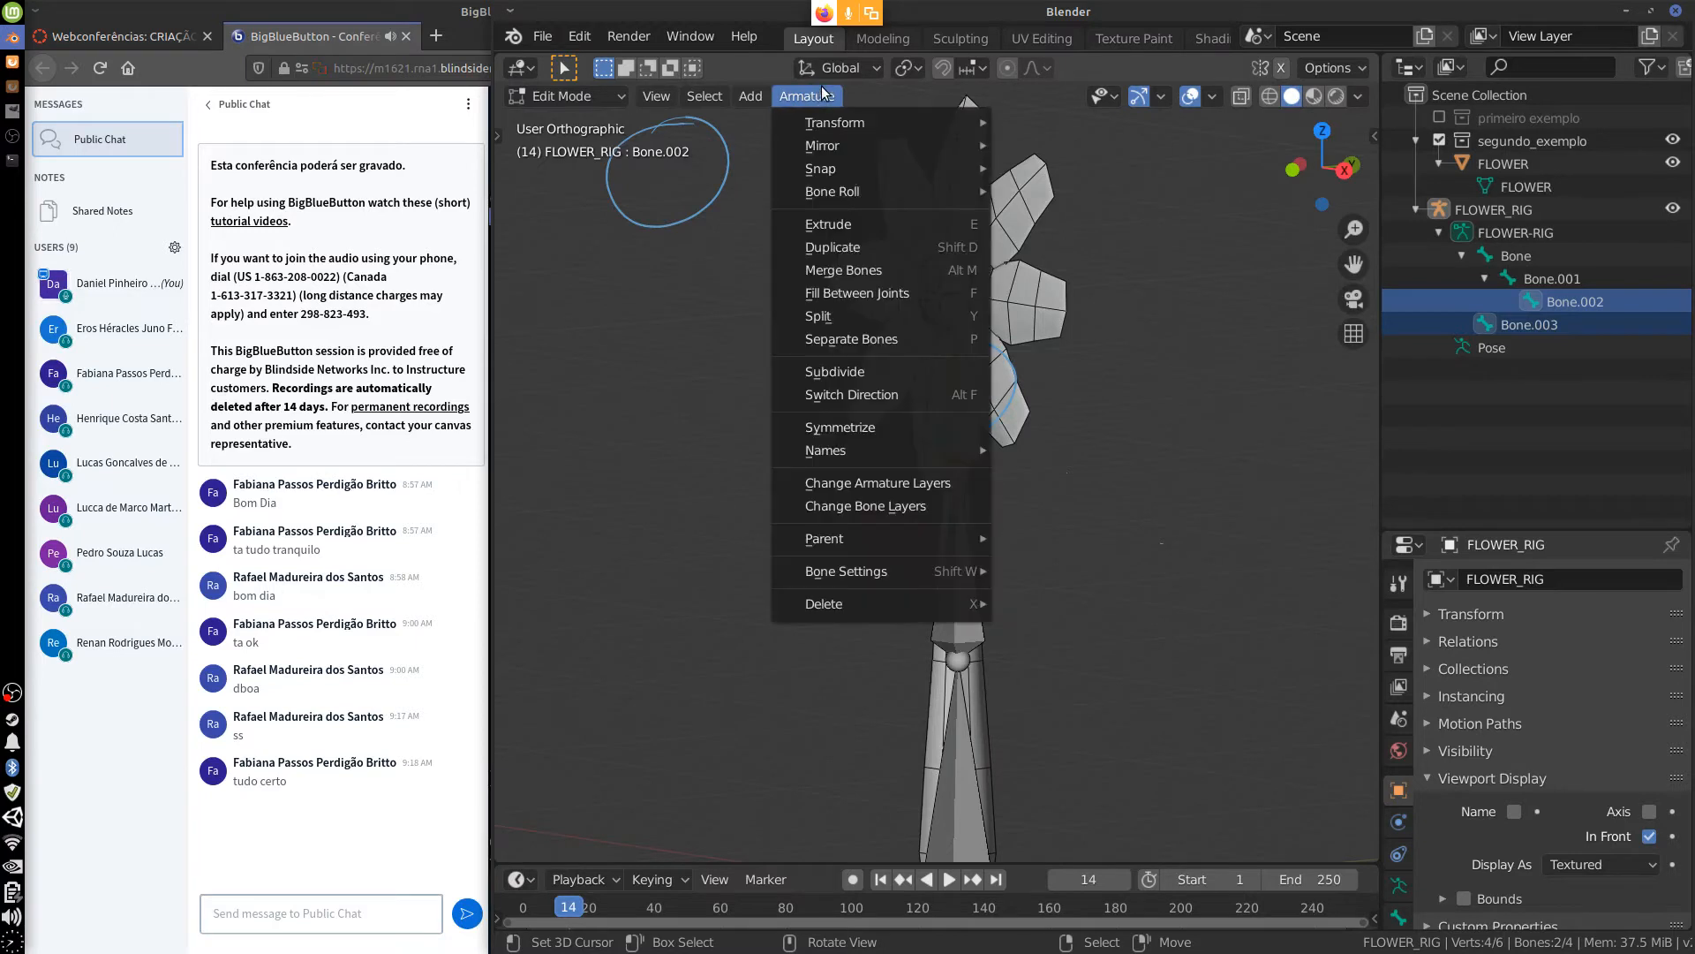
mouse_move(951, 535)
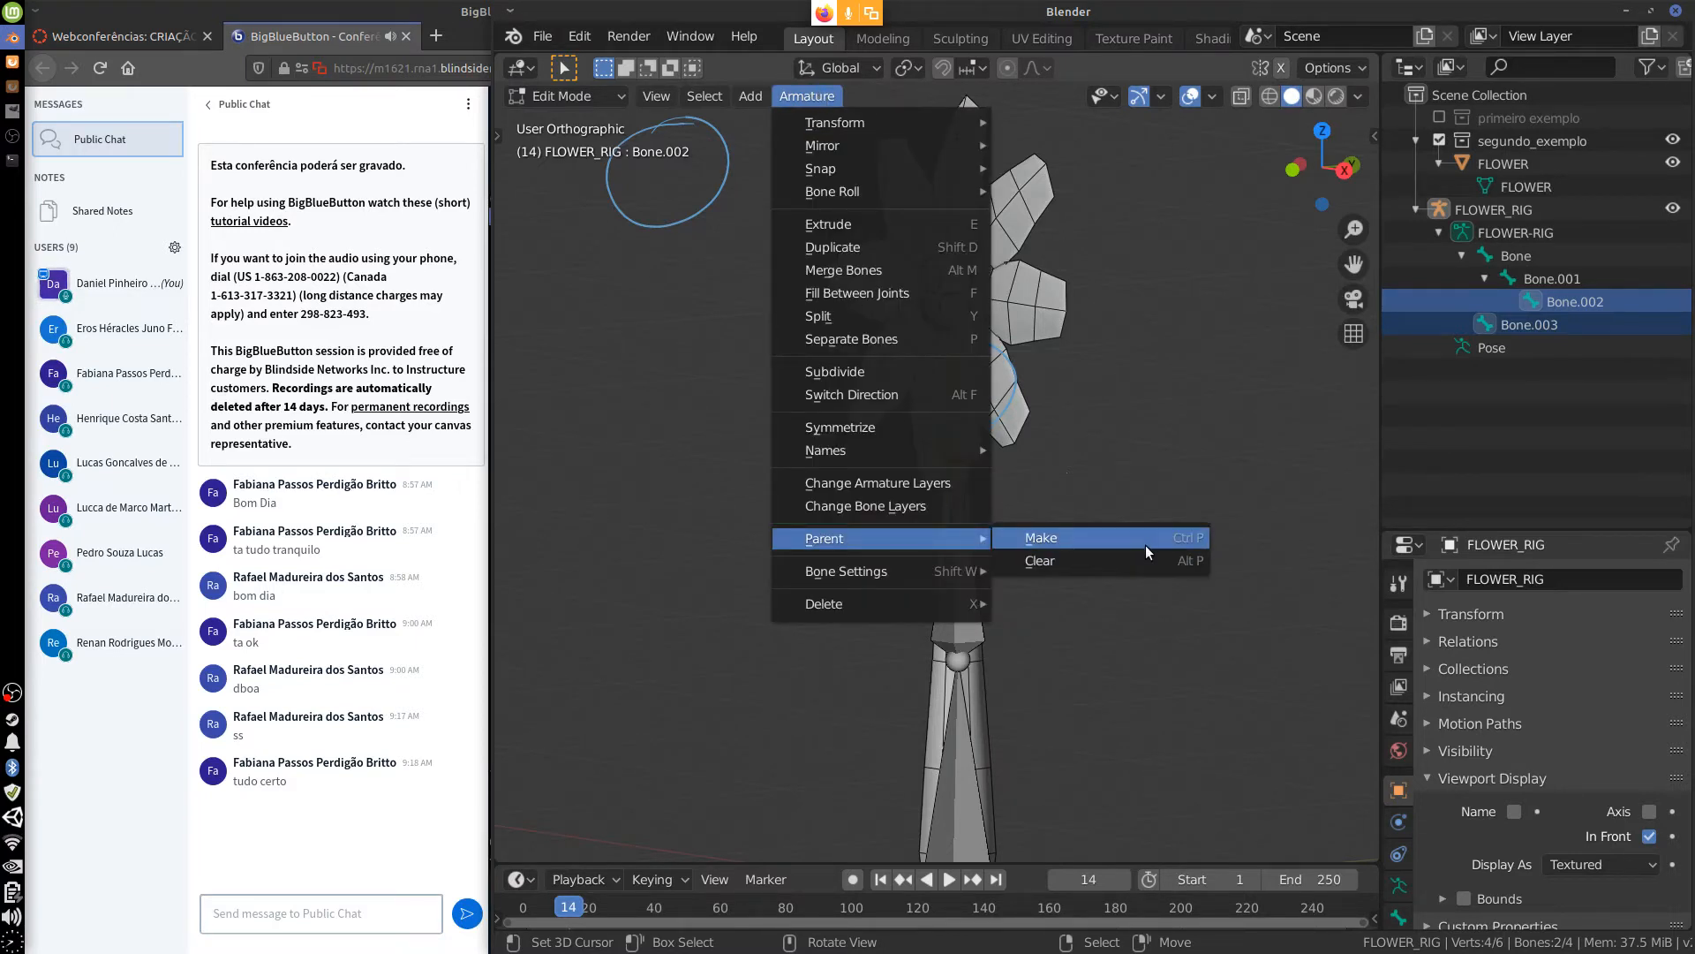
left_click(1041, 537)
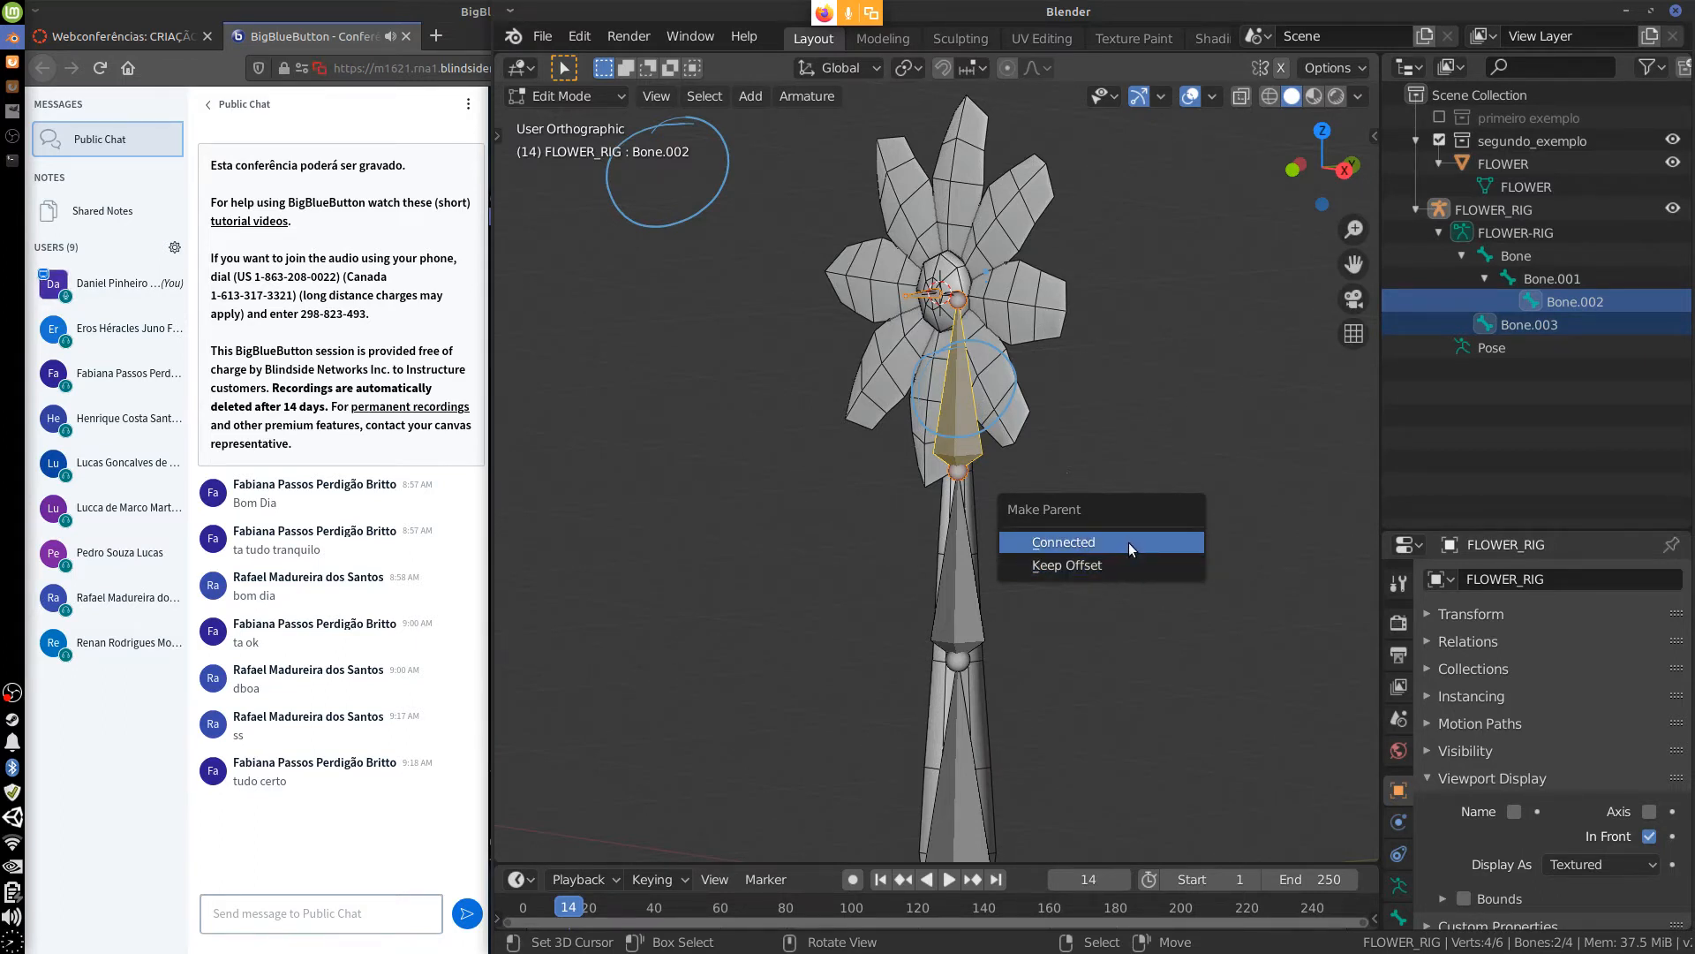
left_click(1128, 543)
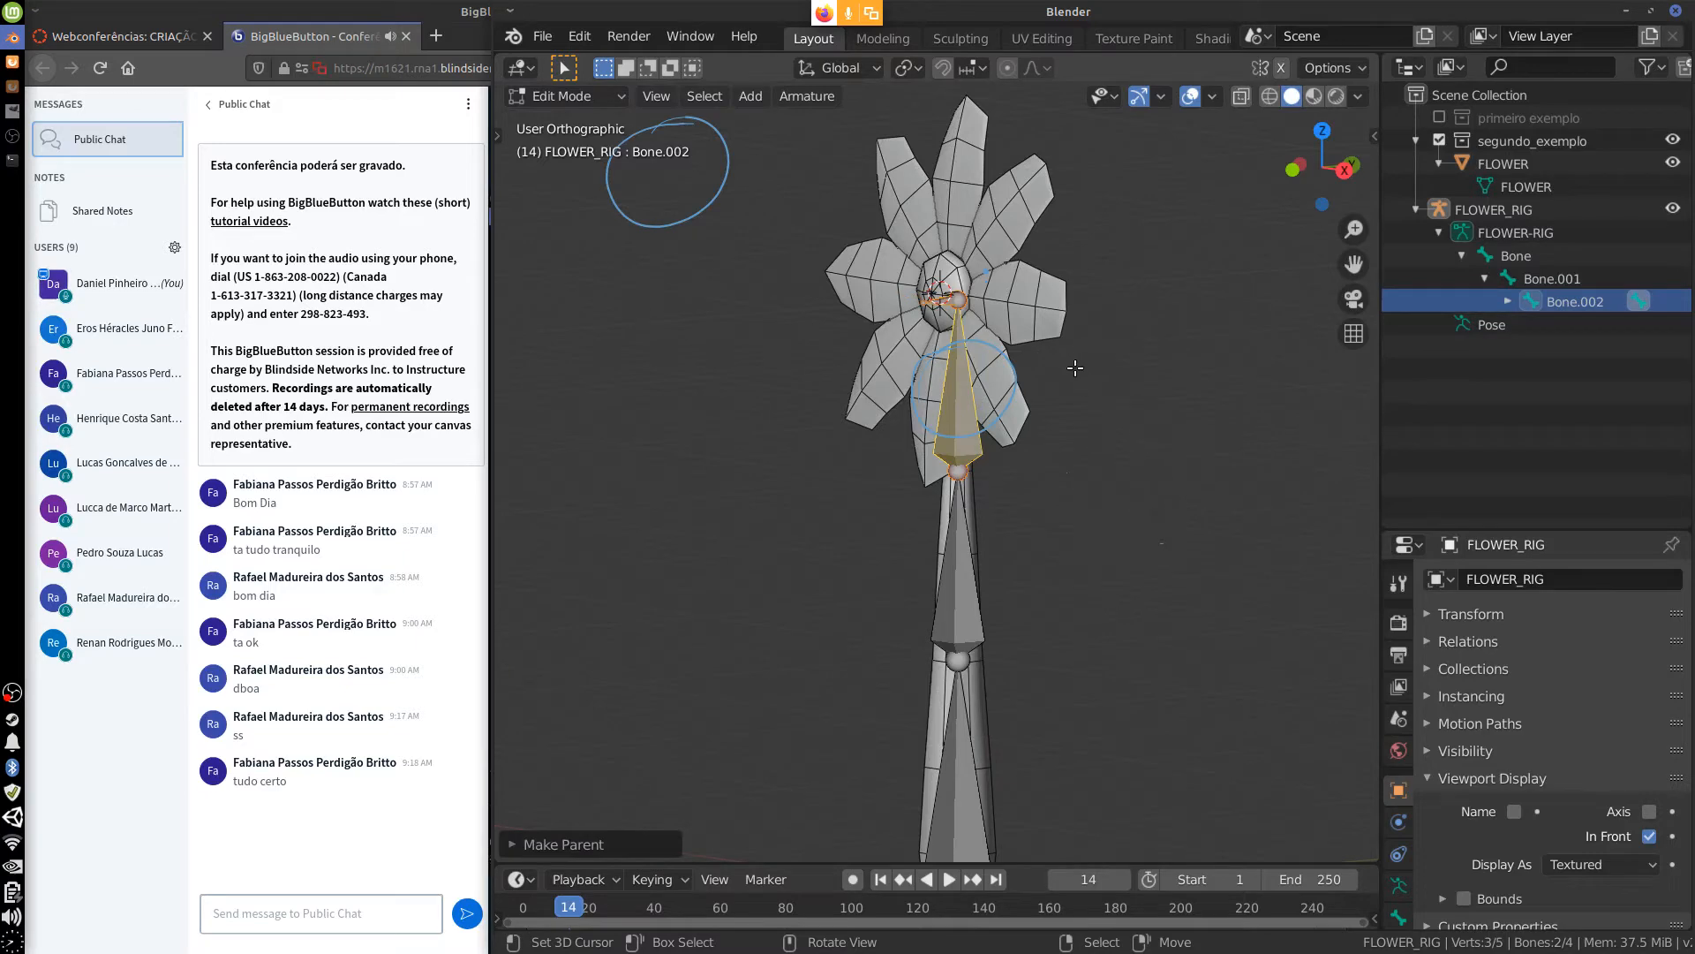
Undo the parenting and, viewing the flower from the side, parent Bone.003 to Bone.002 again with the Connected option.
scroll(1074, 369, "up", 4)
middle_click_drag(1129, 290, 1078, 615)
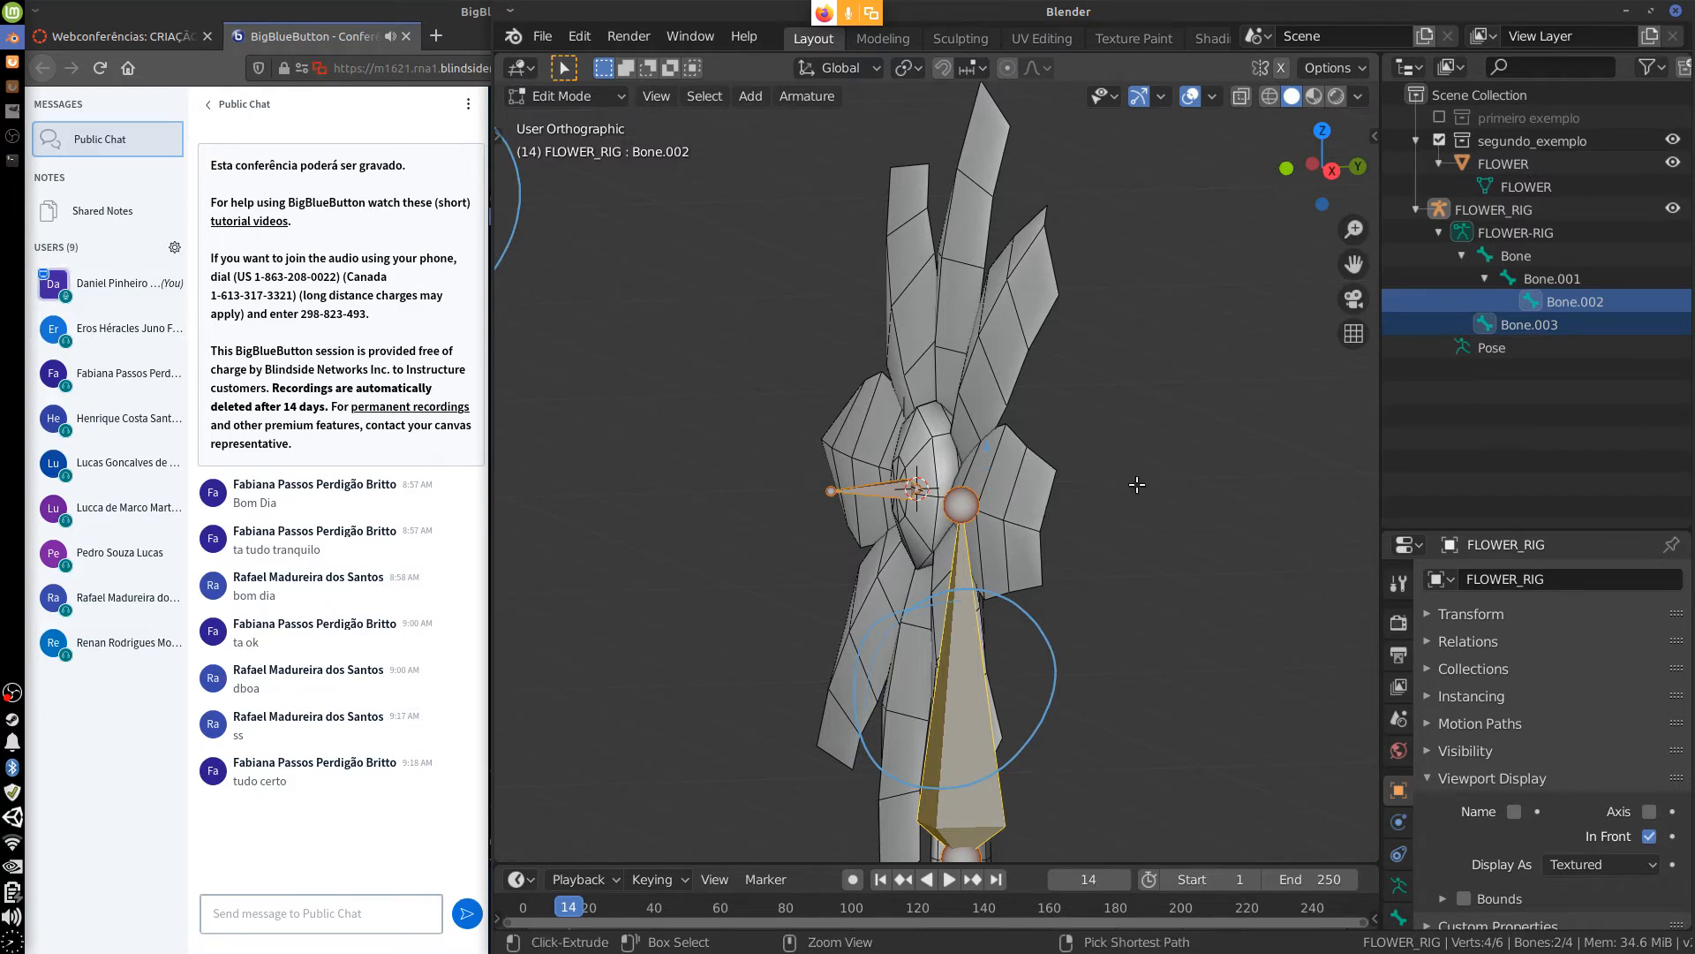
key("ctrl+p")
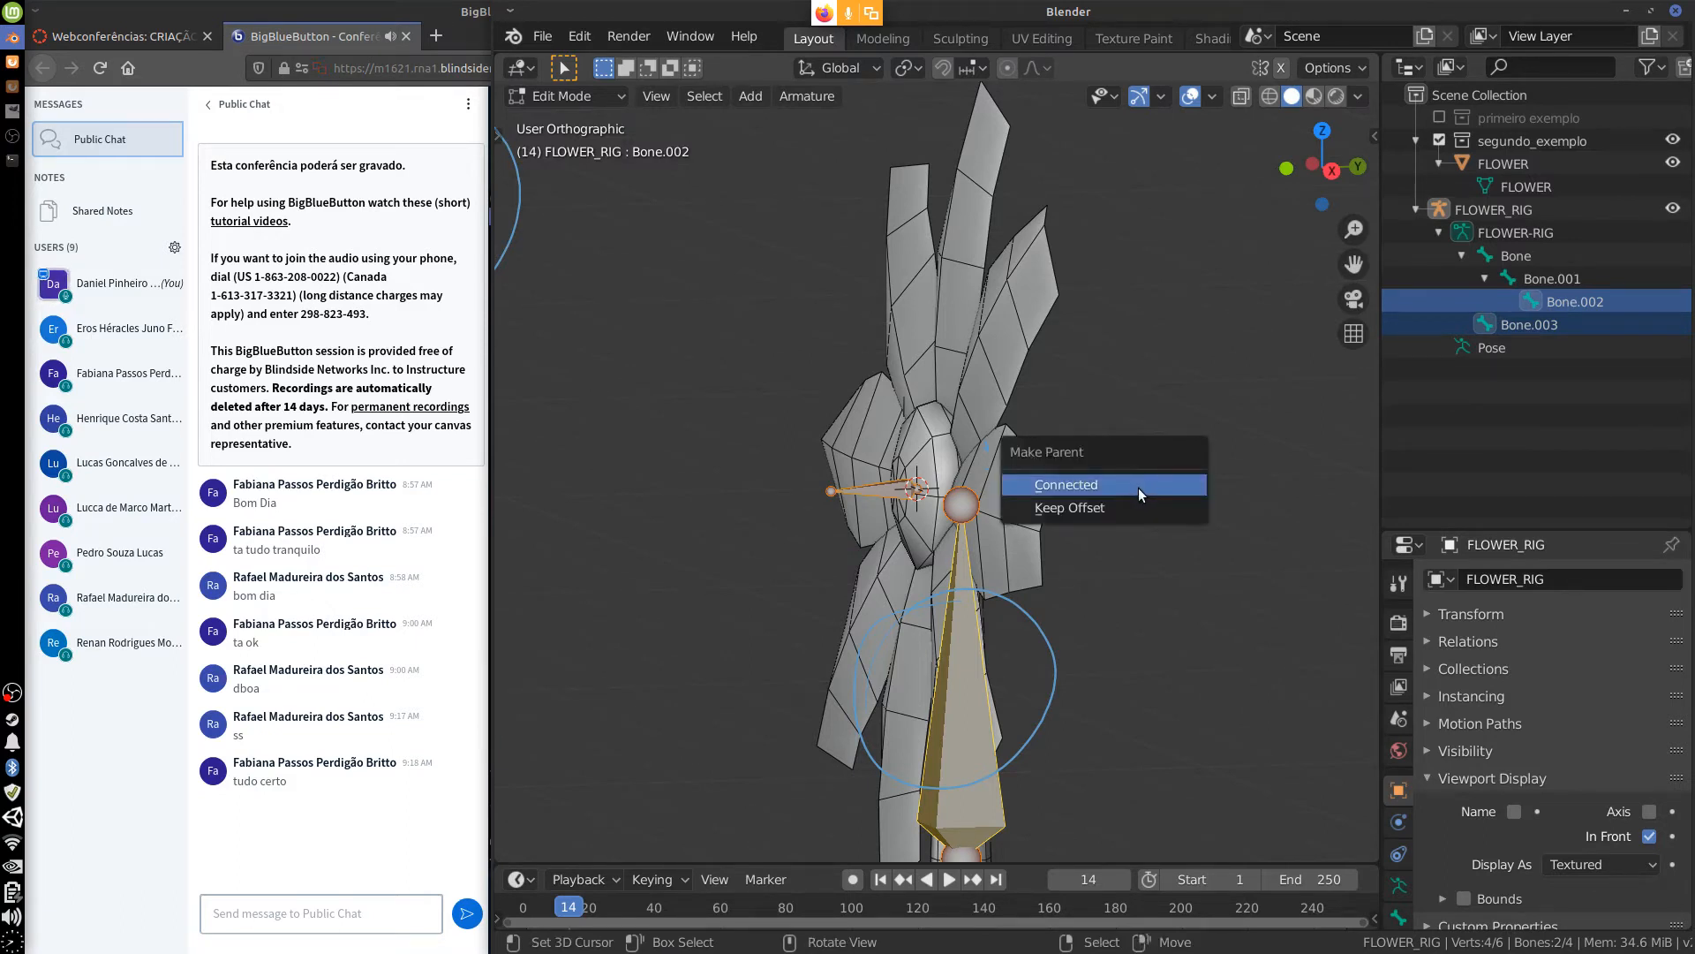
left_click(1133, 486)
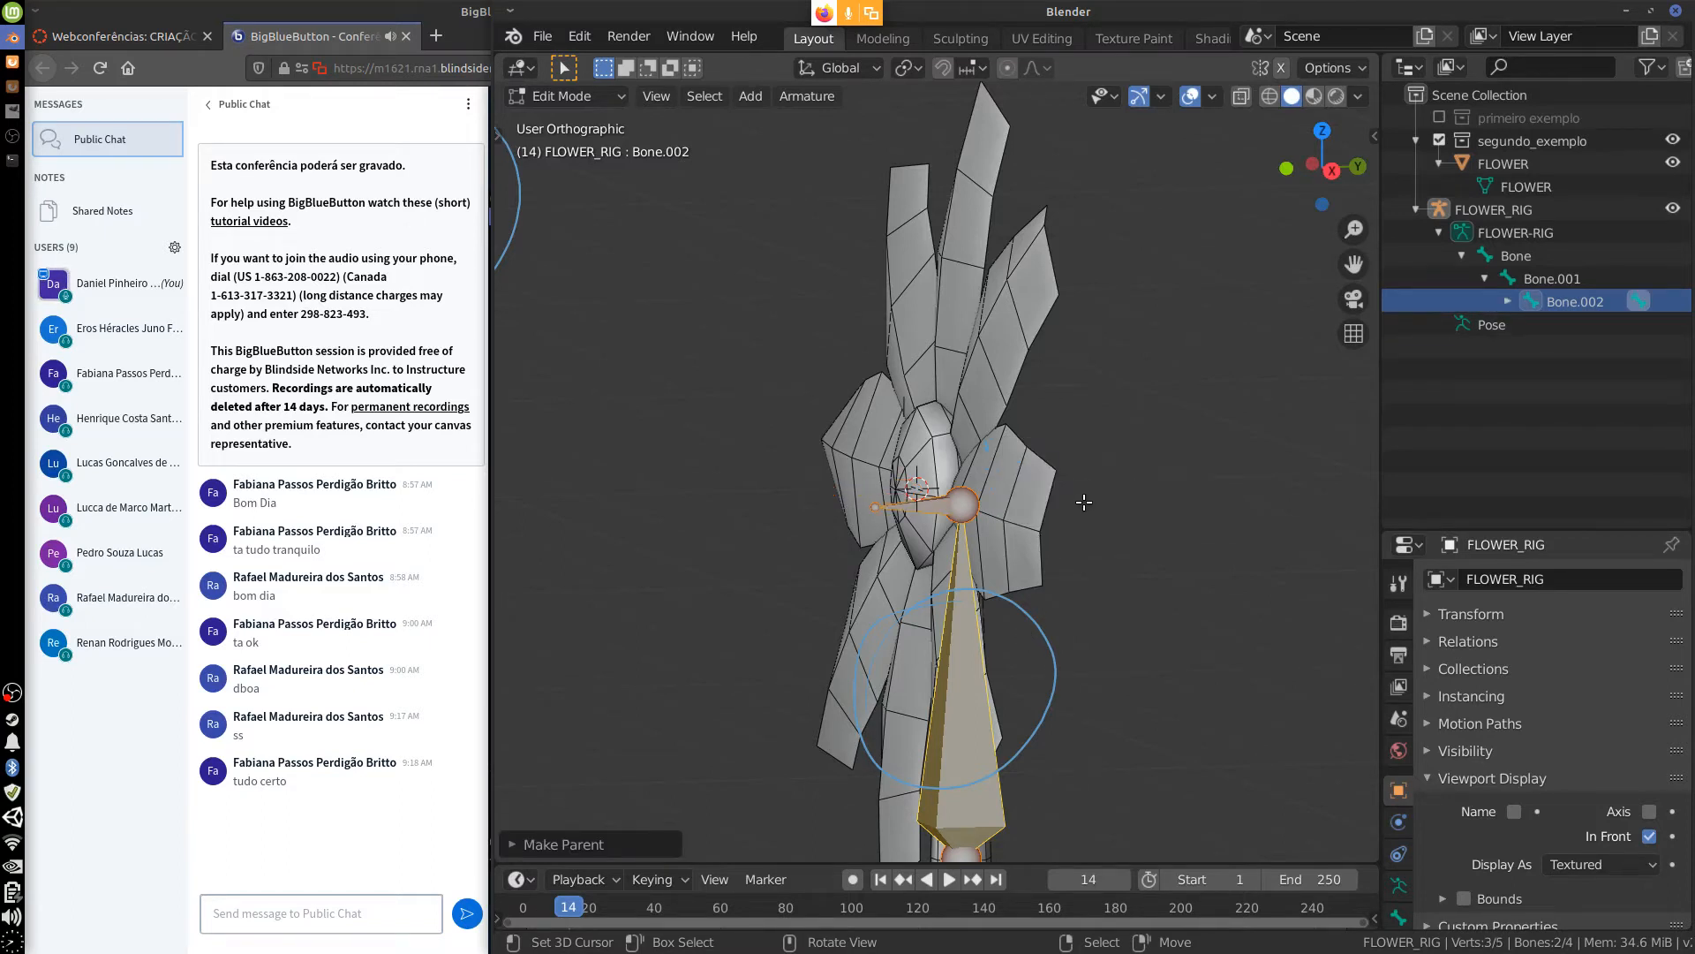
Undo the connected parenting and parent Bone.003 to Bone.002 with the Keep Offset option.
key("ctrl+z")
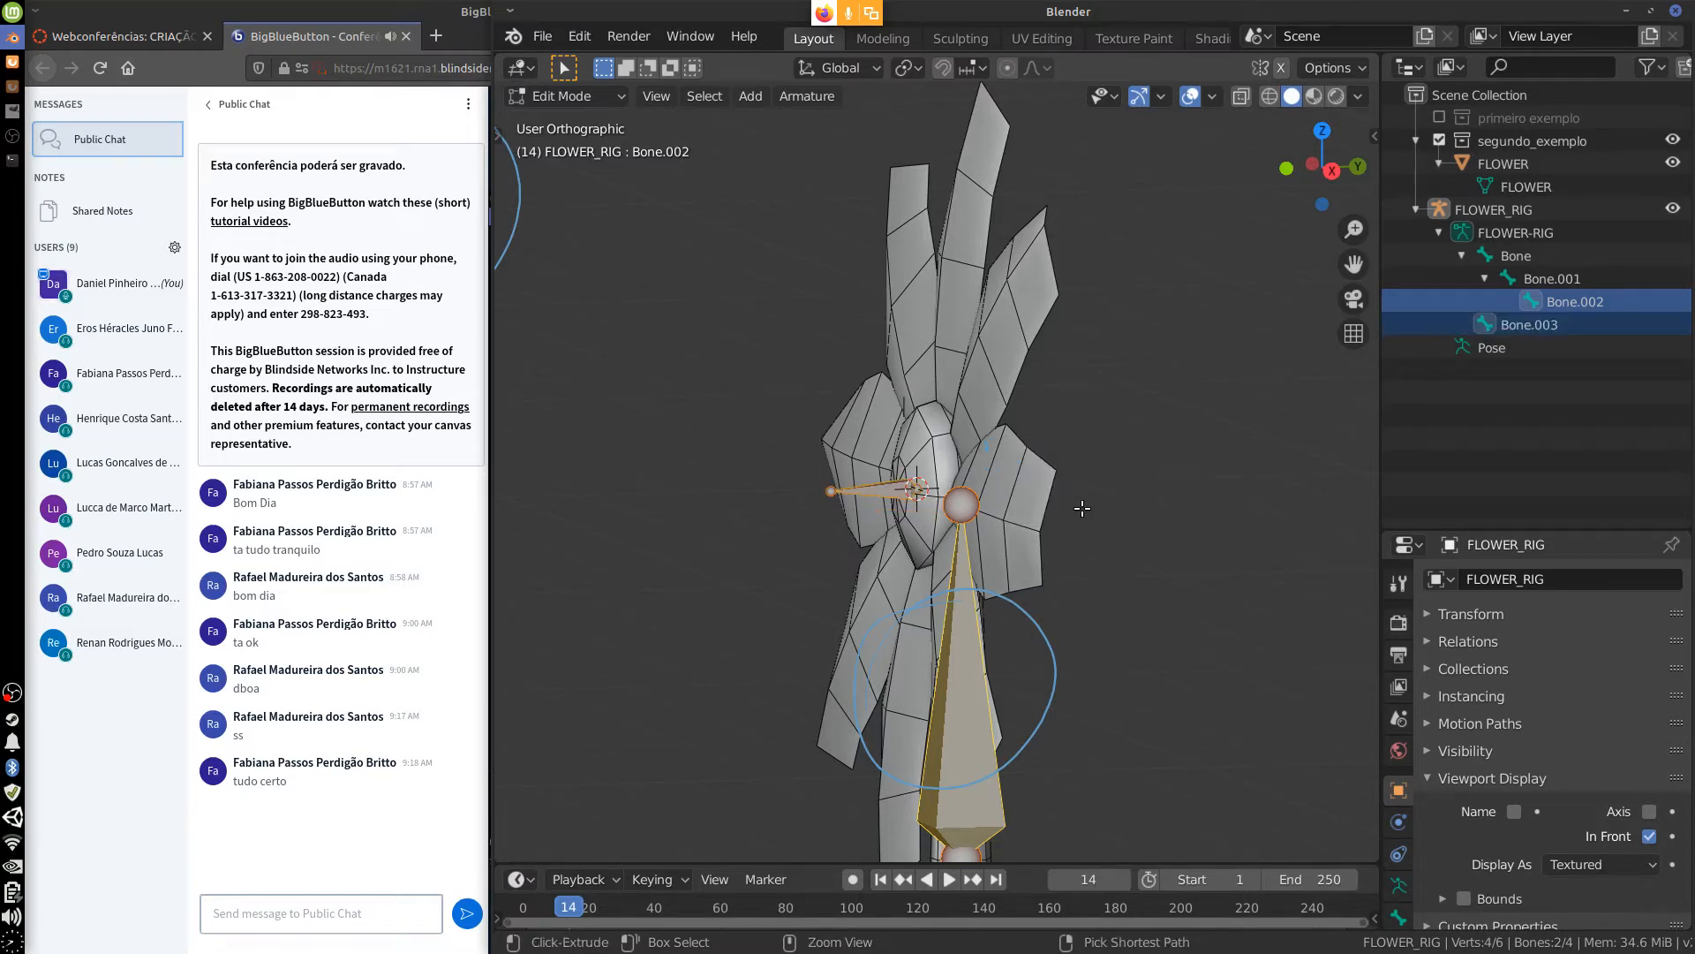
key("ctrl+p")
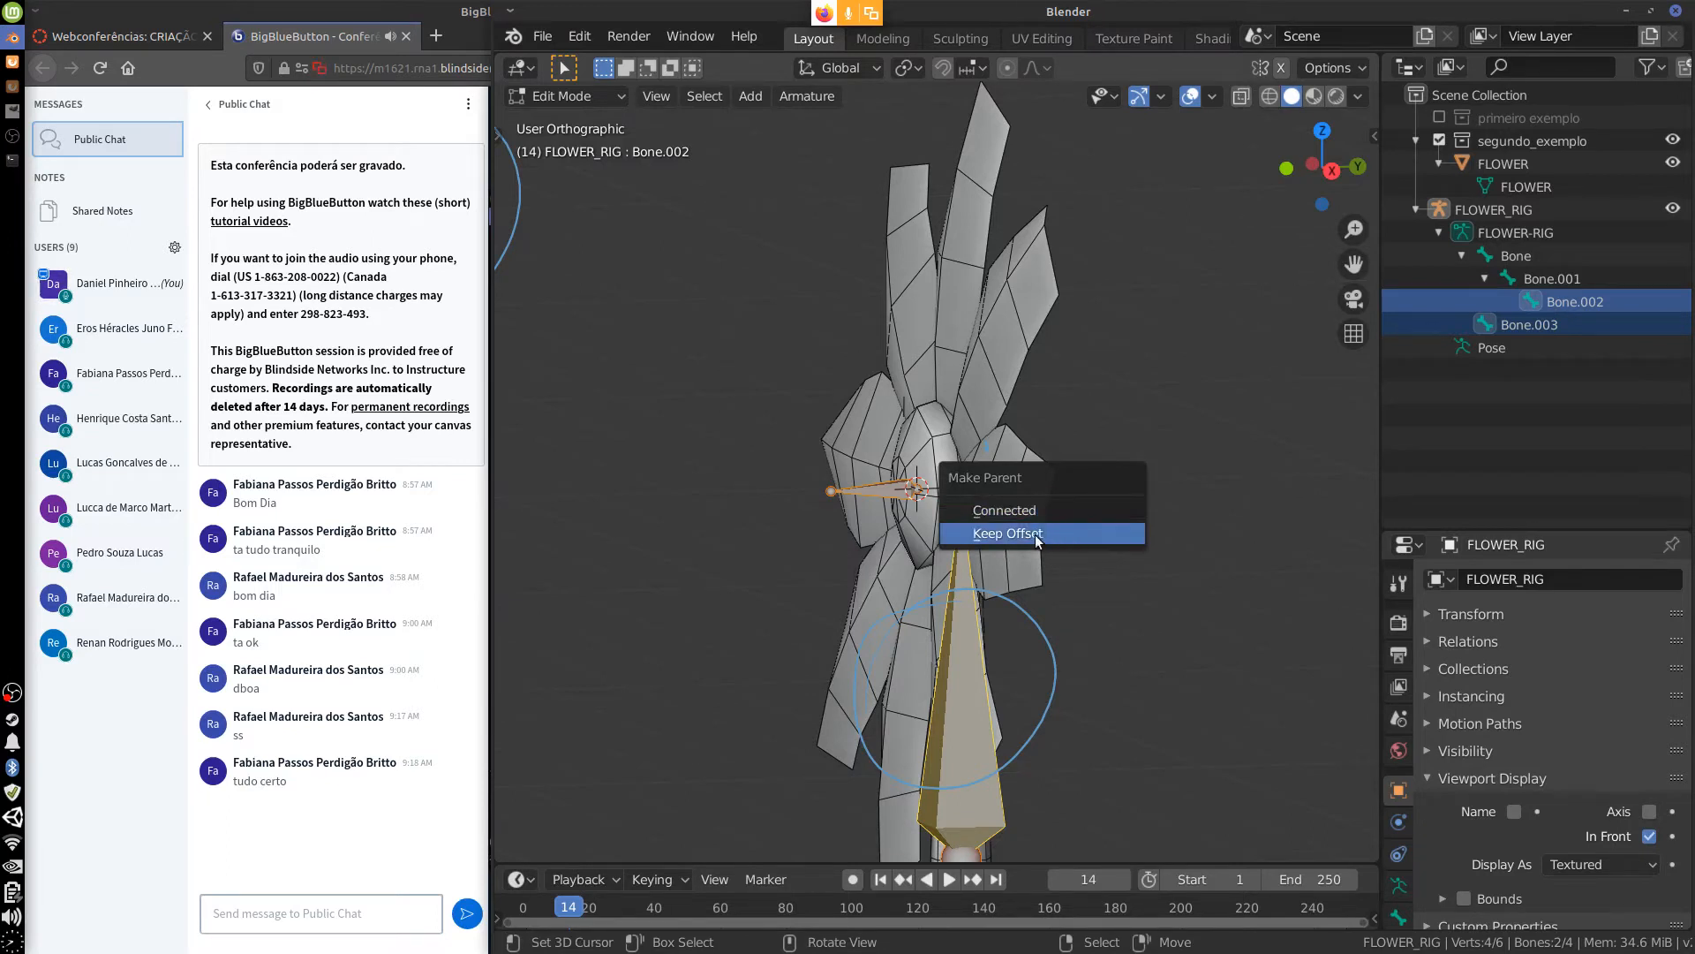
left_click(1089, 533)
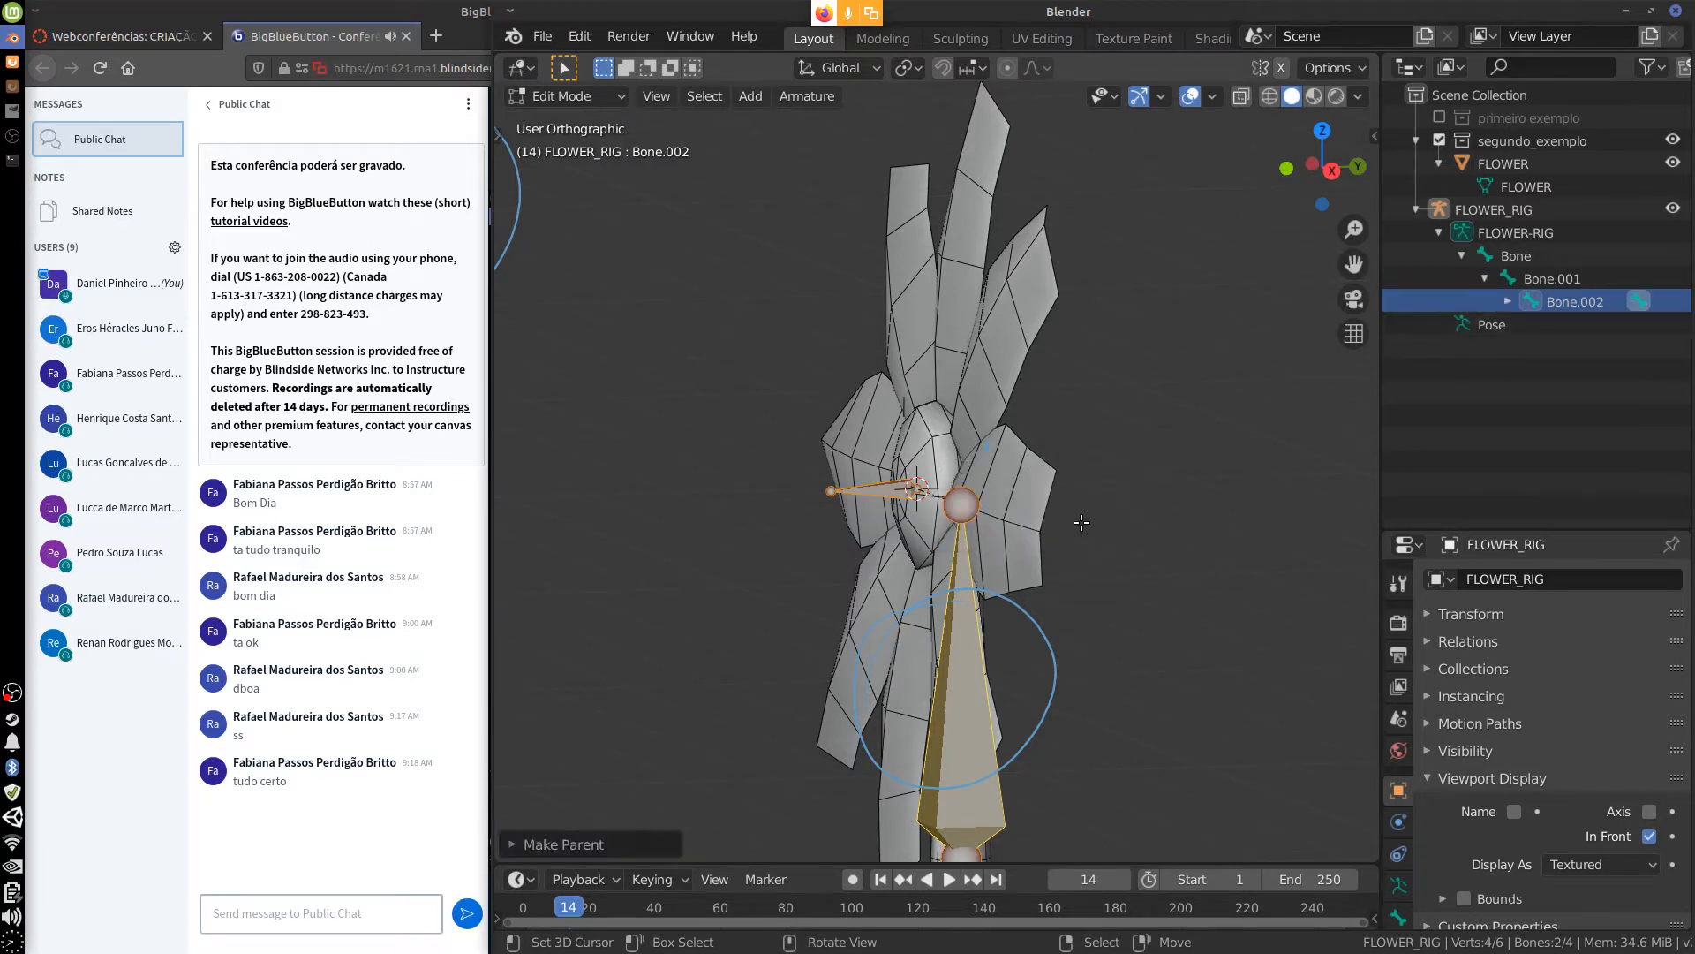
Annotate the dashed link between Bone.003 and Bone.002 with an arrow and circles around both joints, and erase these annotations.
scroll(1011, 545, "up", 8)
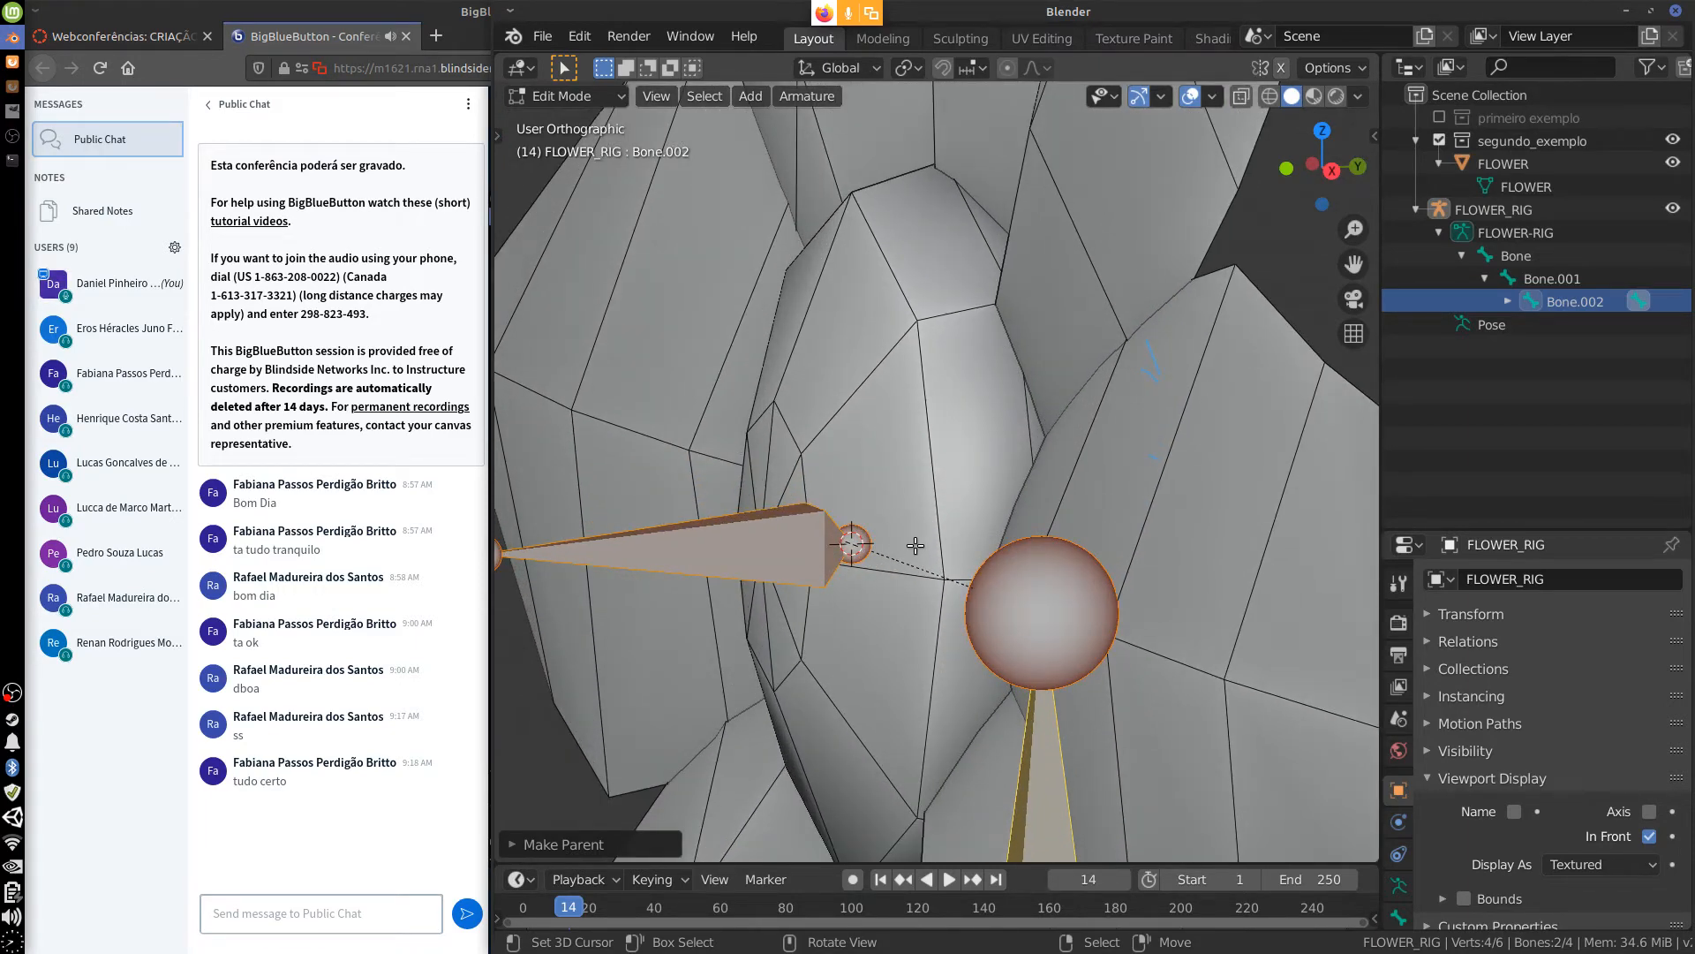
left_click_drag(904, 466, 904, 530)
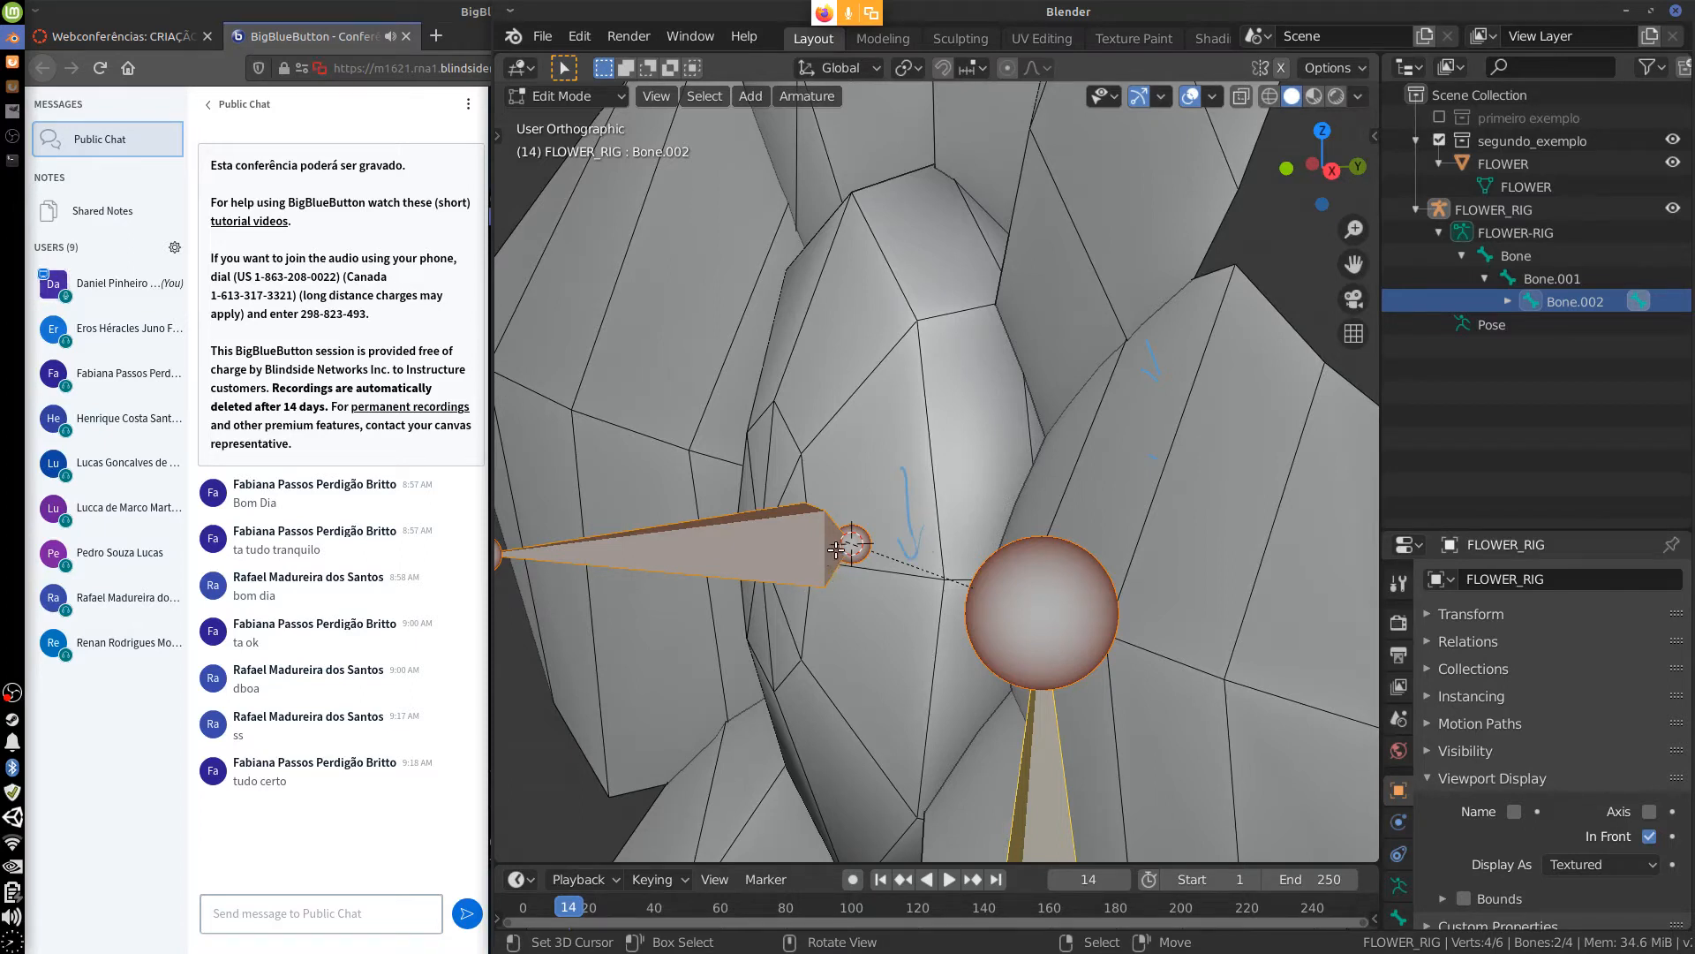
mouse_move(839, 484)
left_mouse_down()
mouse_move(881, 595)
mouse_move(872, 545)
left_mouse_up()
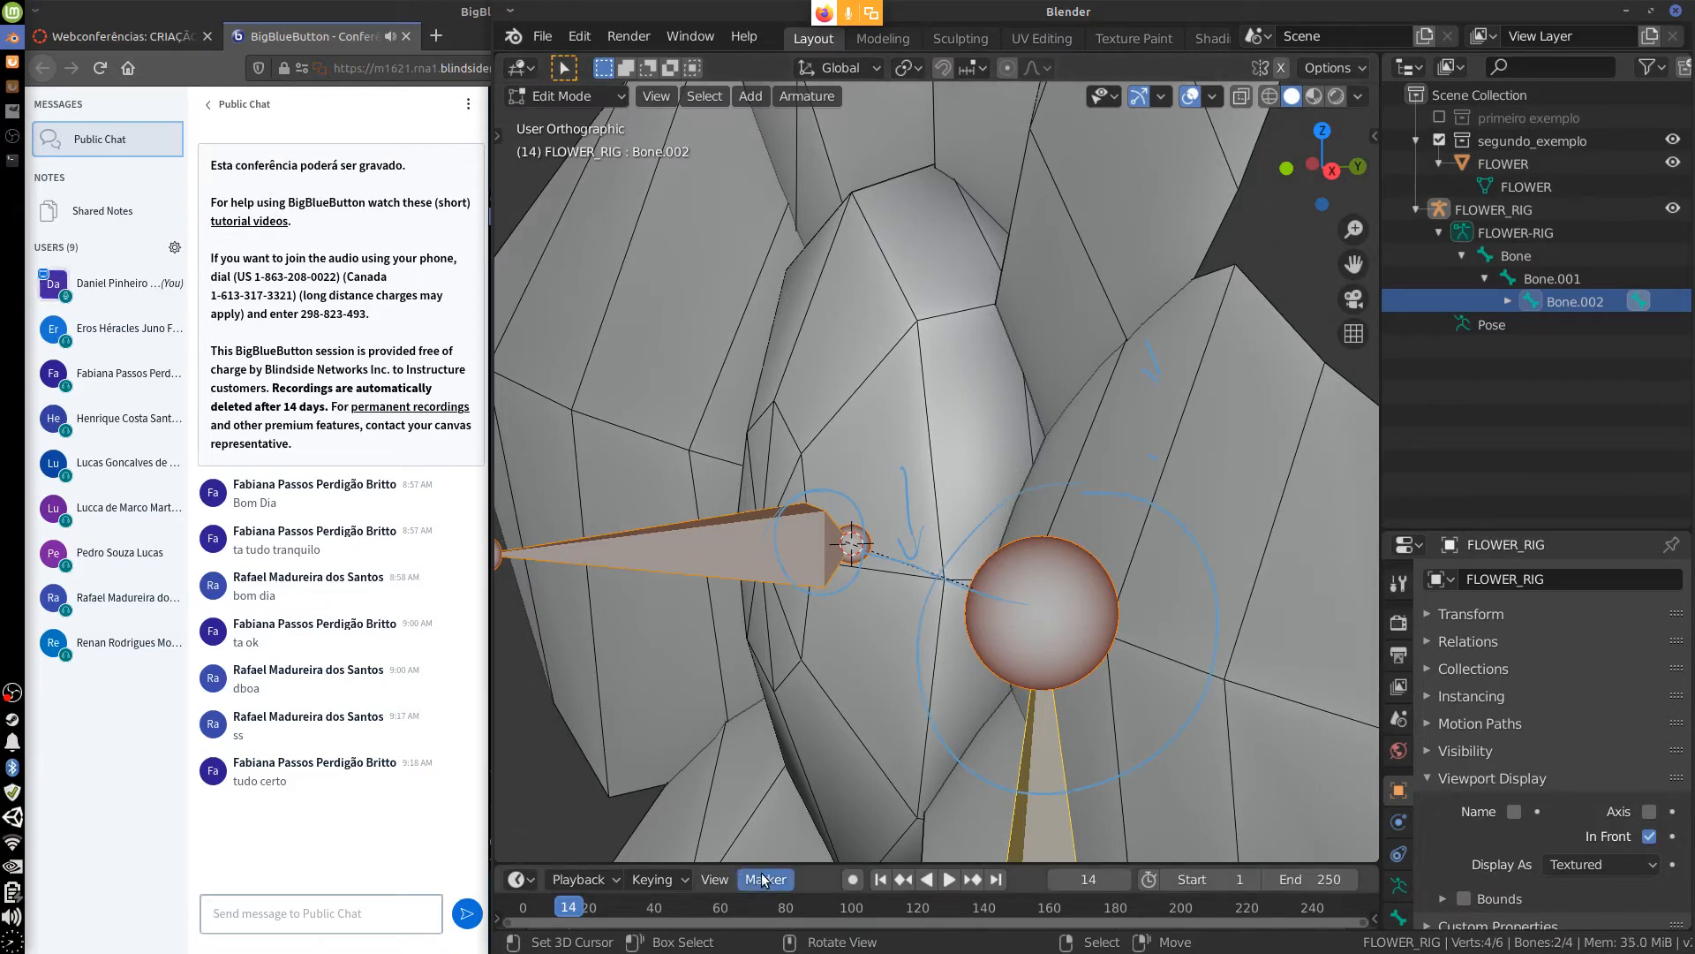
left_click_drag(930, 491, 853, 497, "ctrl")
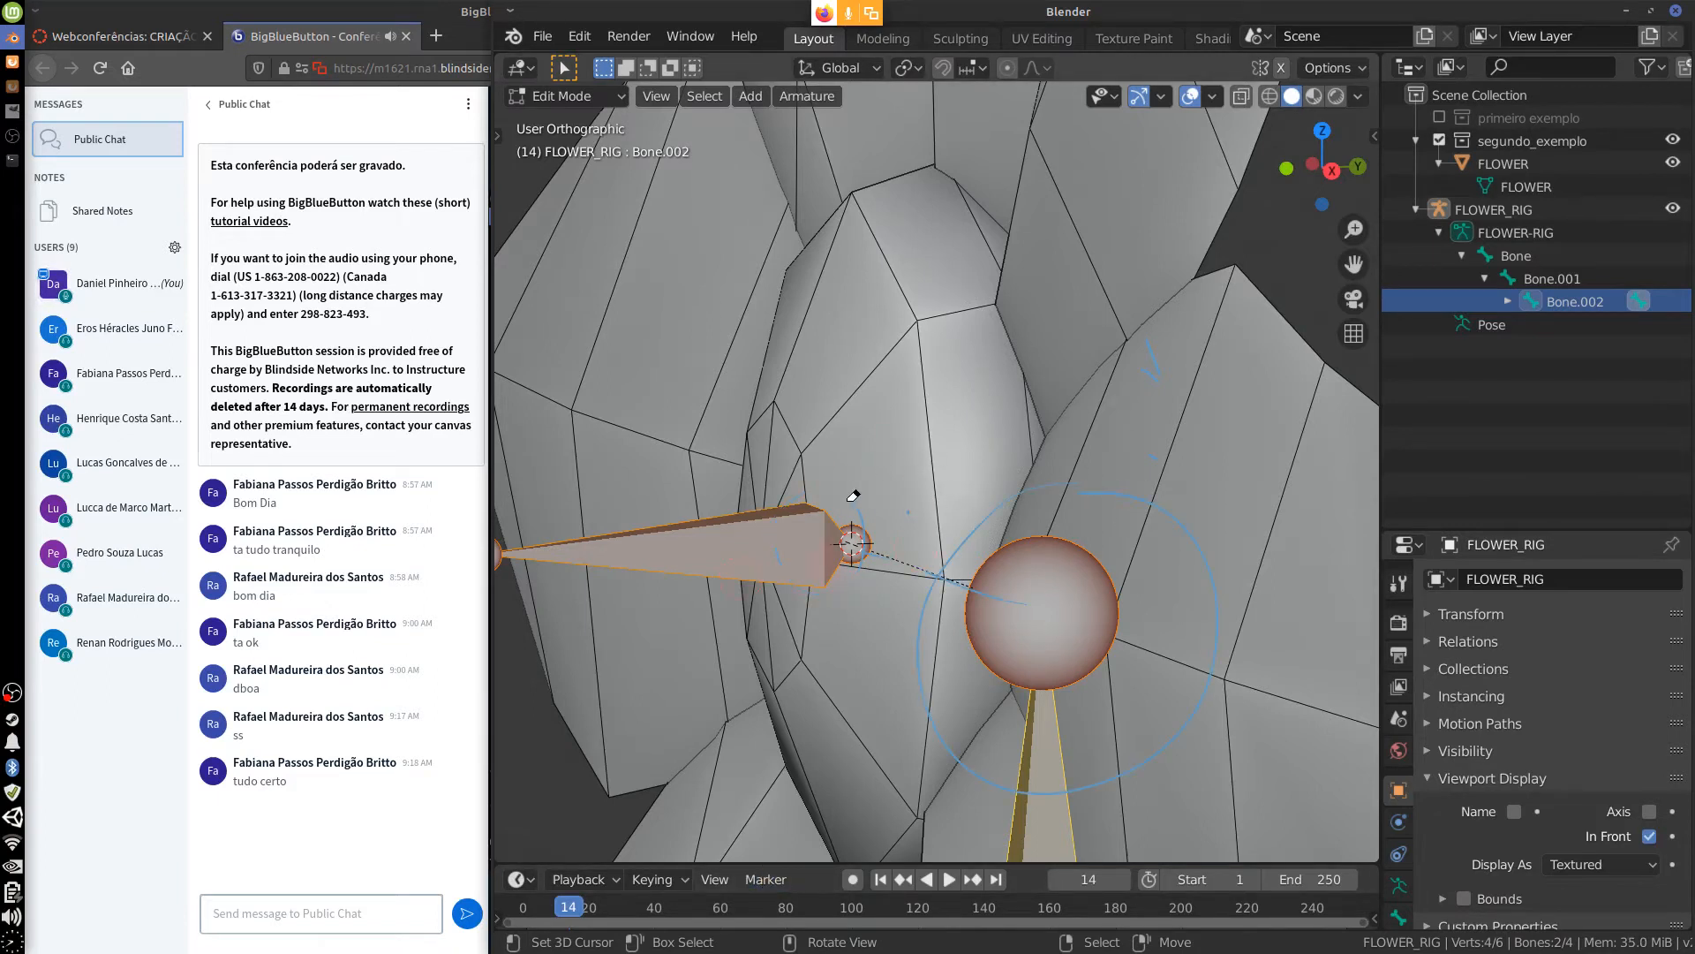
mouse_move(943, 543)
left_mouse_down("ctrl")
mouse_move(1033, 473)
mouse_move(1224, 655)
left_mouse_up("ctrl")
left_click_drag(955, 760, 1004, 569, "ctrl")
Expand the bone hierarchy from Bone down to Bone.003 and examine it in Object Mode.
left_click(1508, 301)
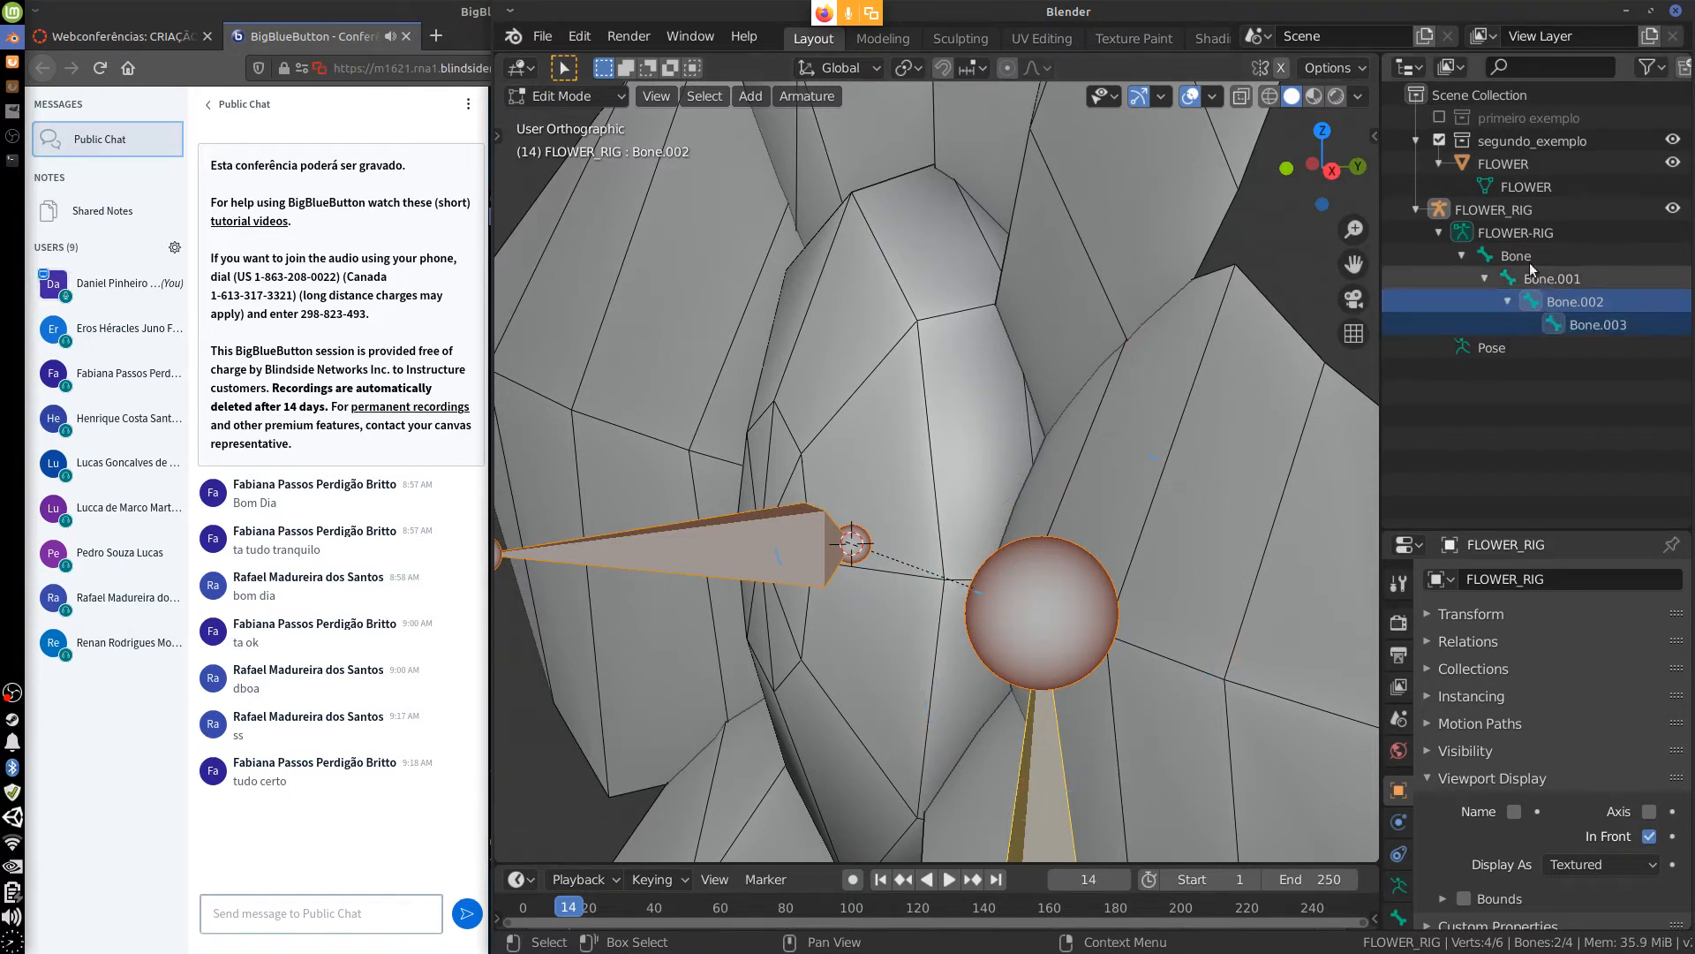
left_click(1501, 235)
left_click(1522, 257)
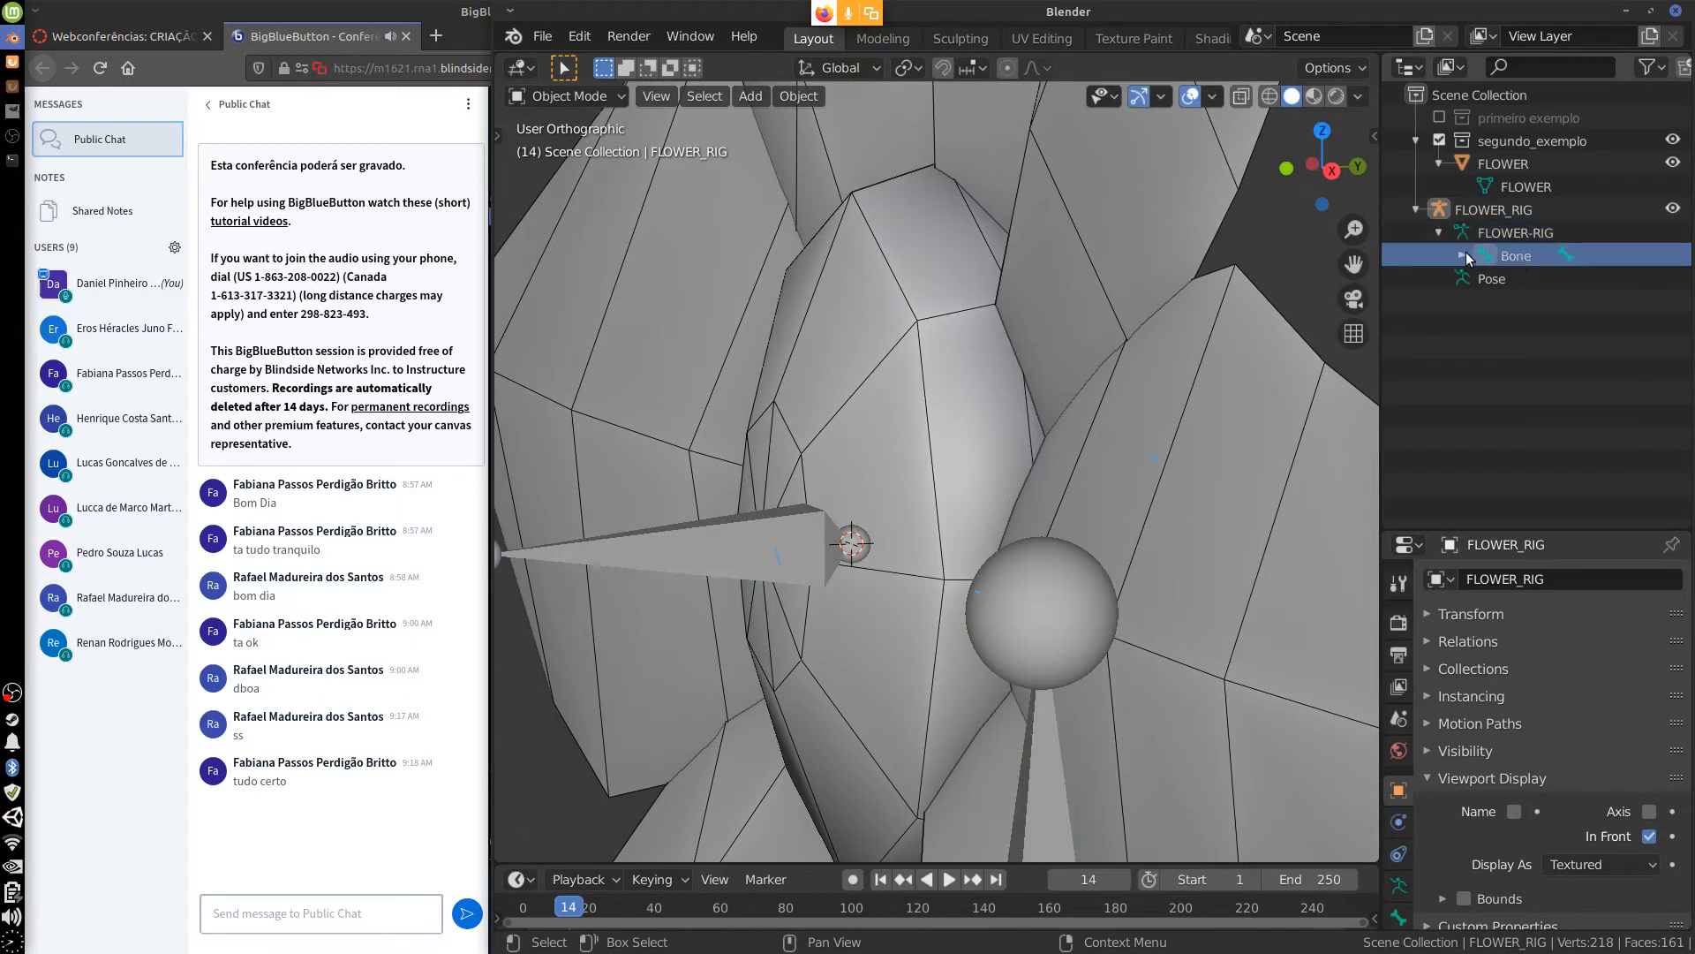
left_click(1484, 278)
left_click(1508, 301)
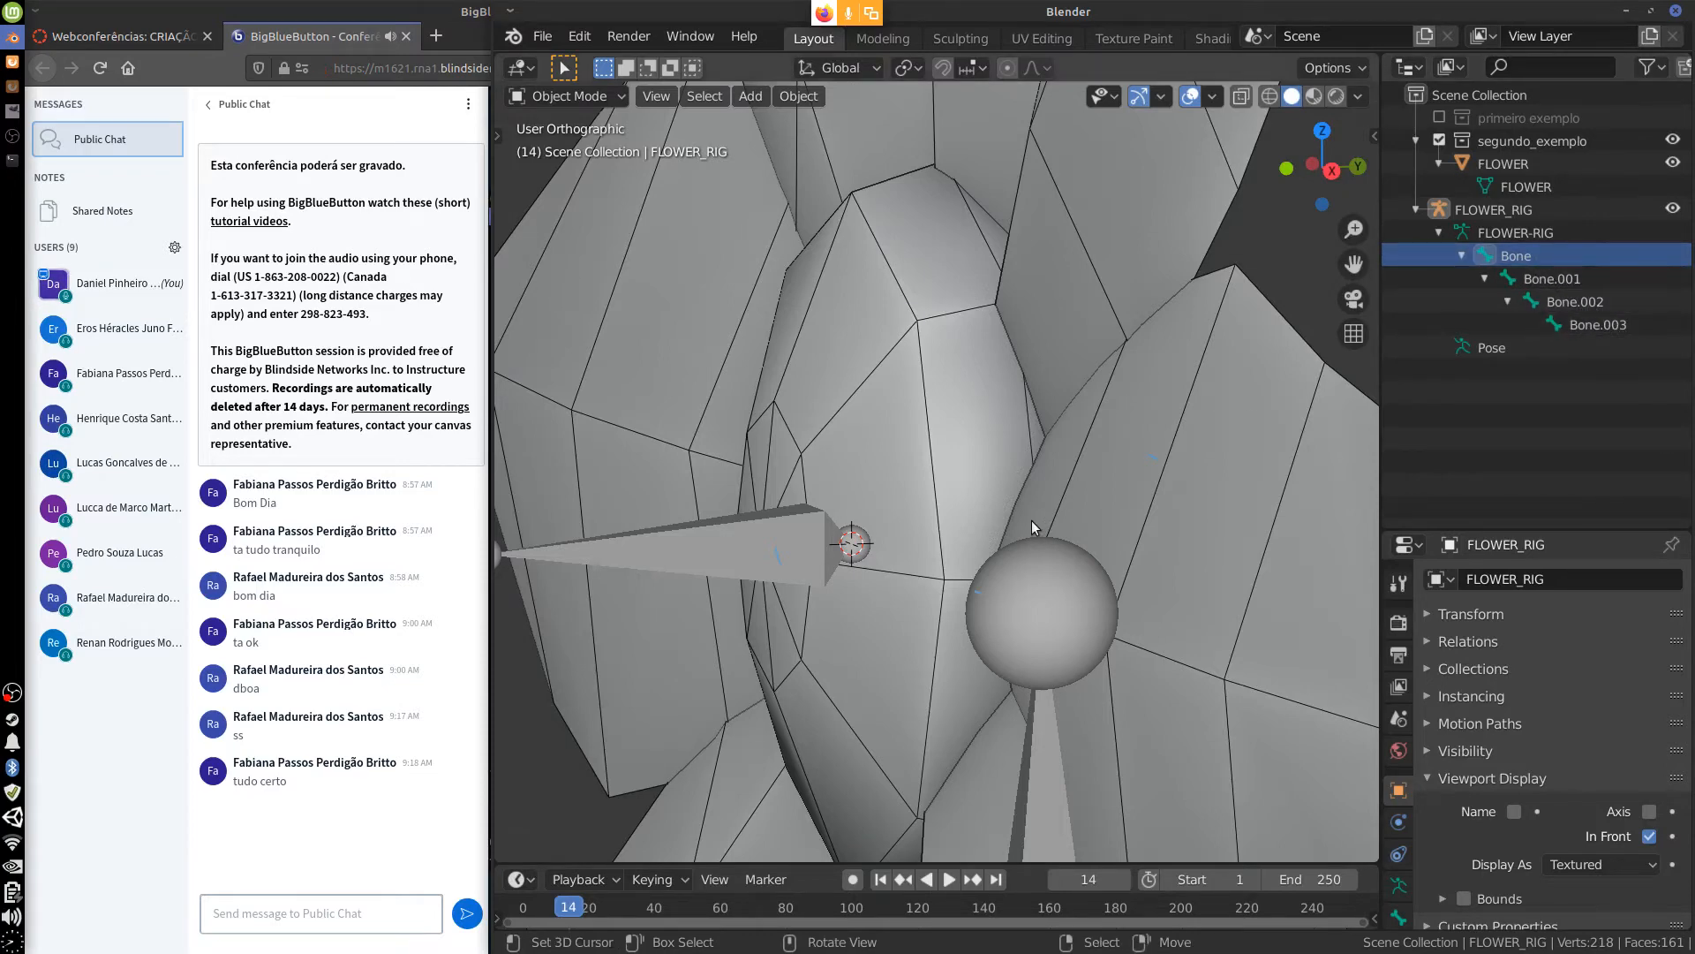
View the whole flower from the front and erase the two remaining annotation circles.
scroll(1042, 545, "down", 8)
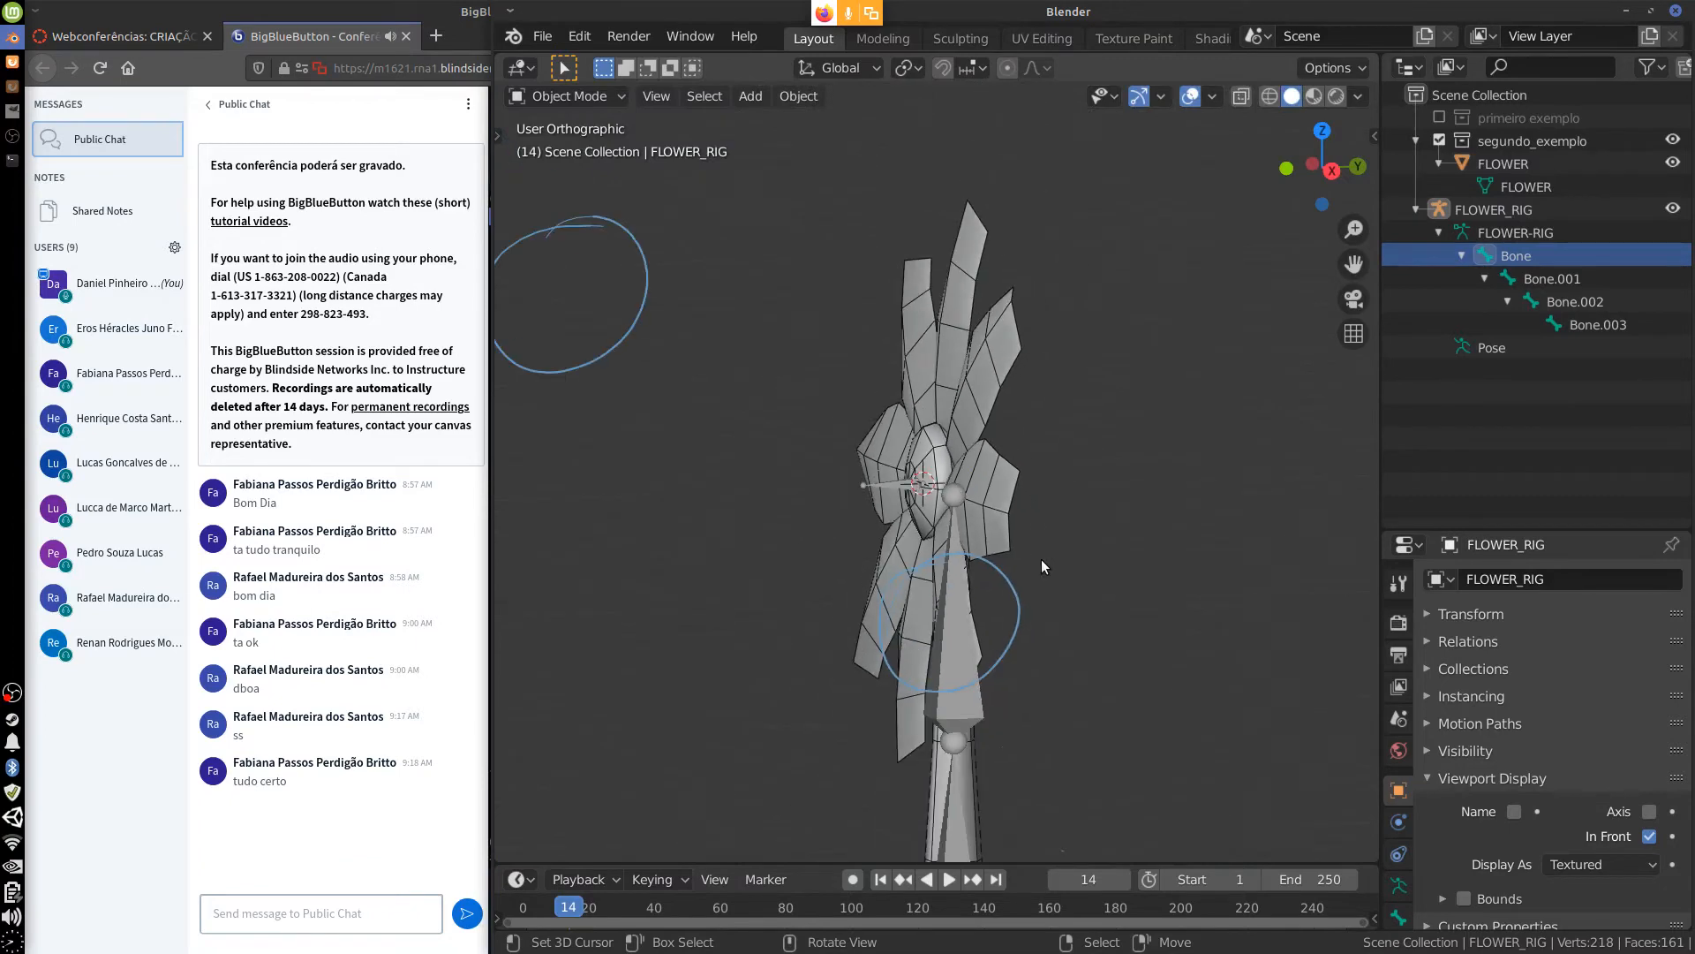
key("KP_1")
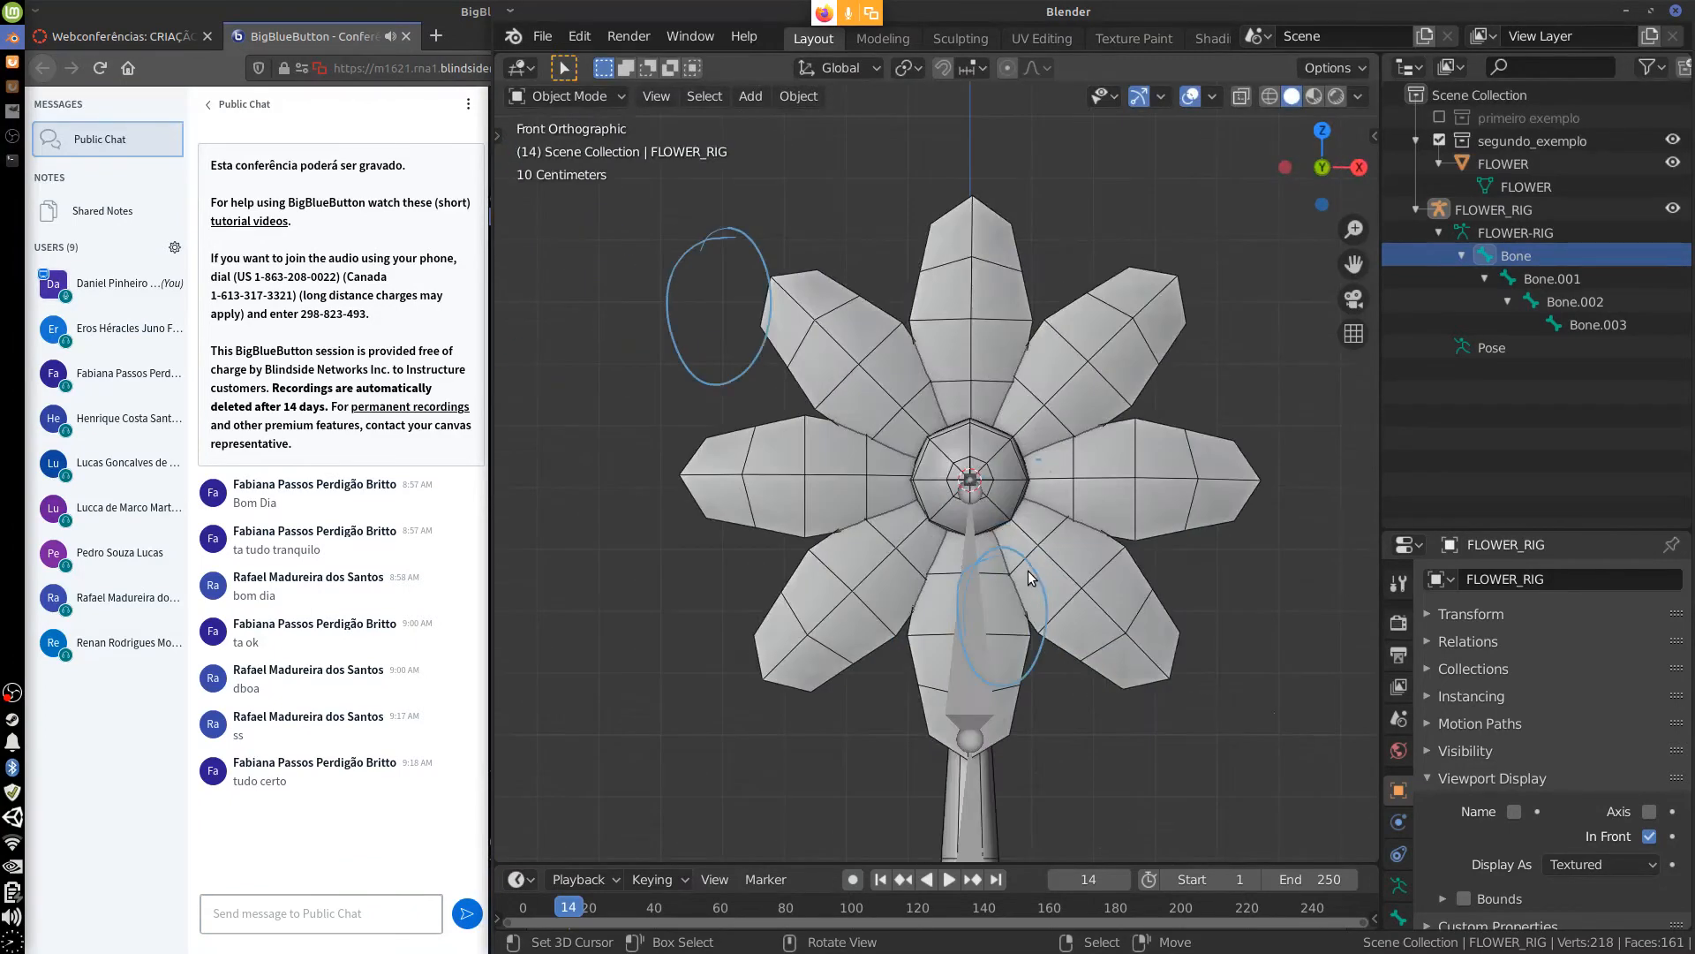
mouse_move(1028, 570)
right_mouse_down()
mouse_move(971, 579)
mouse_move(996, 628)
mouse_move(1037, 570)
right_mouse_up()
mouse_move(746, 249)
right_mouse_down()
mouse_move(715, 361)
mouse_move(781, 337)
mouse_move(684, 351)
right_mouse_up()
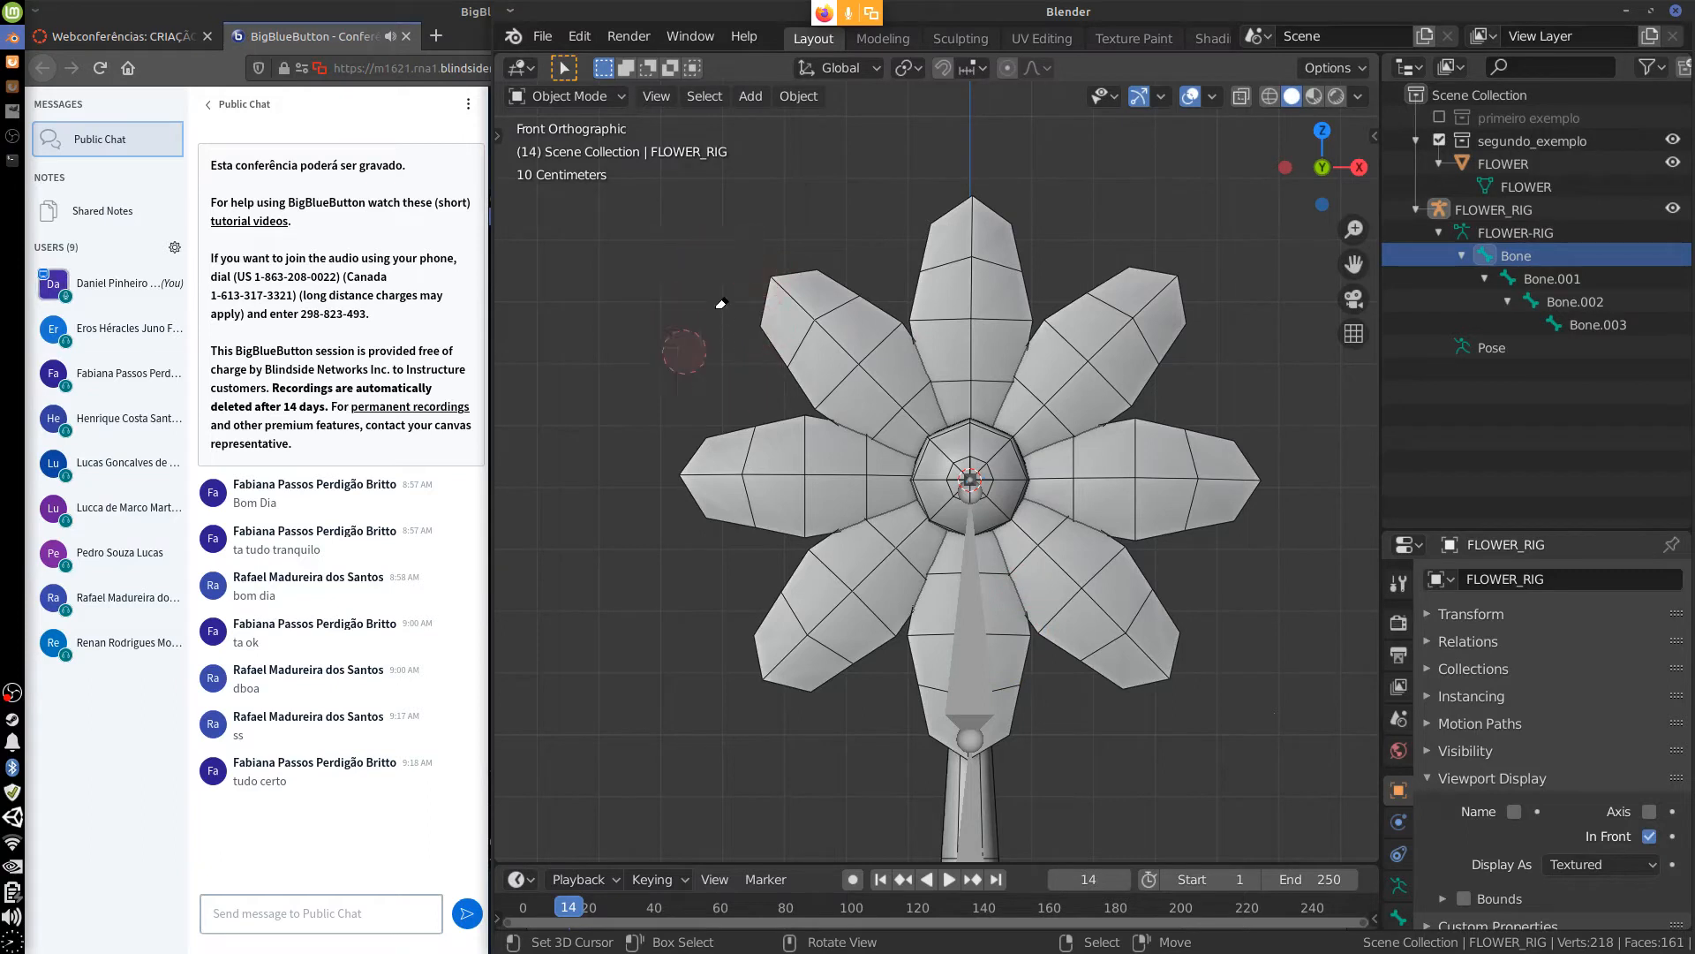
Select the armature at the stem and highlight Bone.003, Bone and Bone.001 in turn to examine the hierarchy.
middle_click_drag(1153, 751, 1105, 565, "shift")
left_click(955, 681)
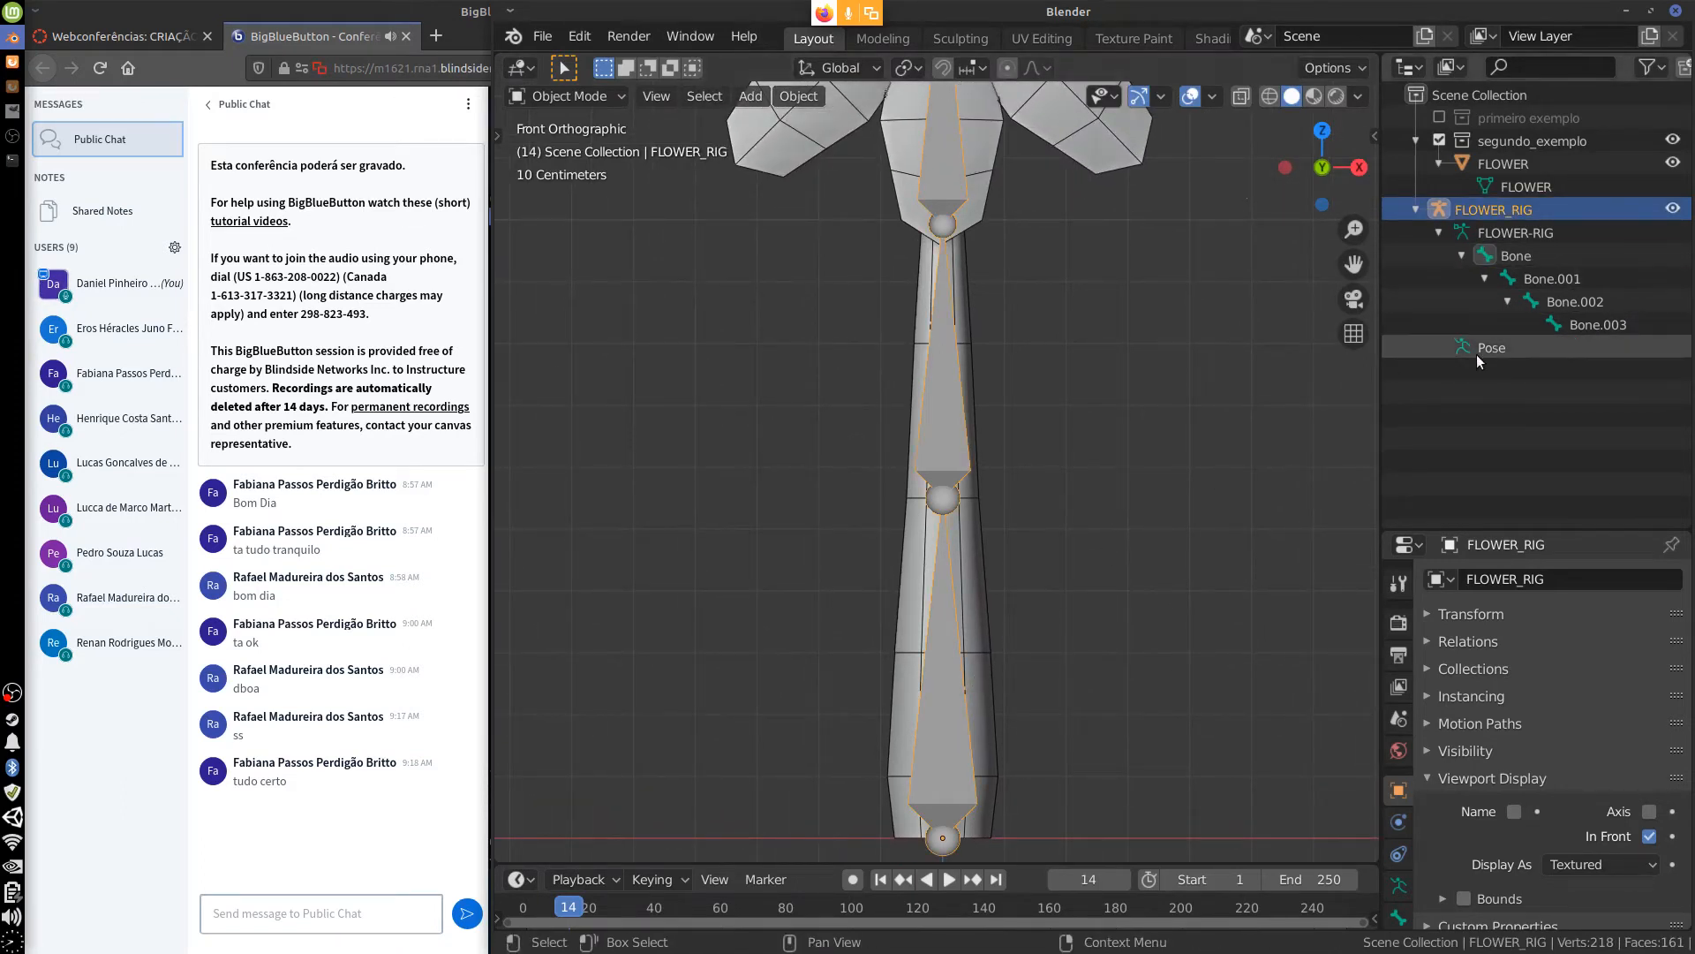
left_click(1608, 326)
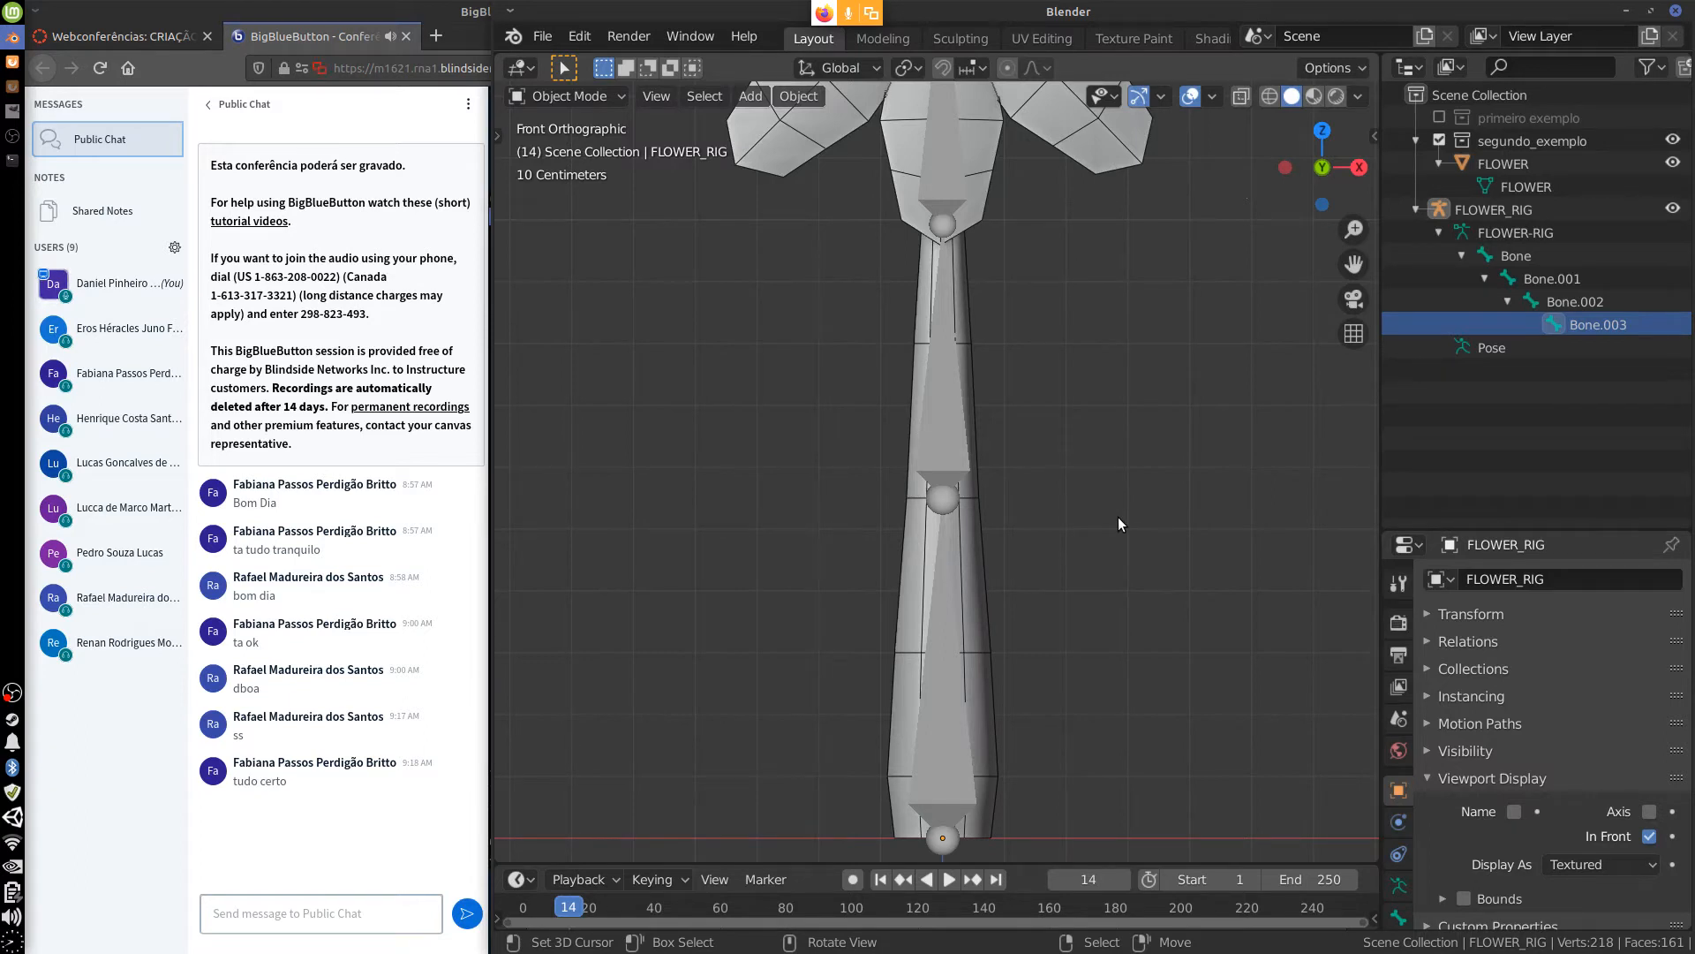
left_click(1518, 256)
left_click(1563, 279)
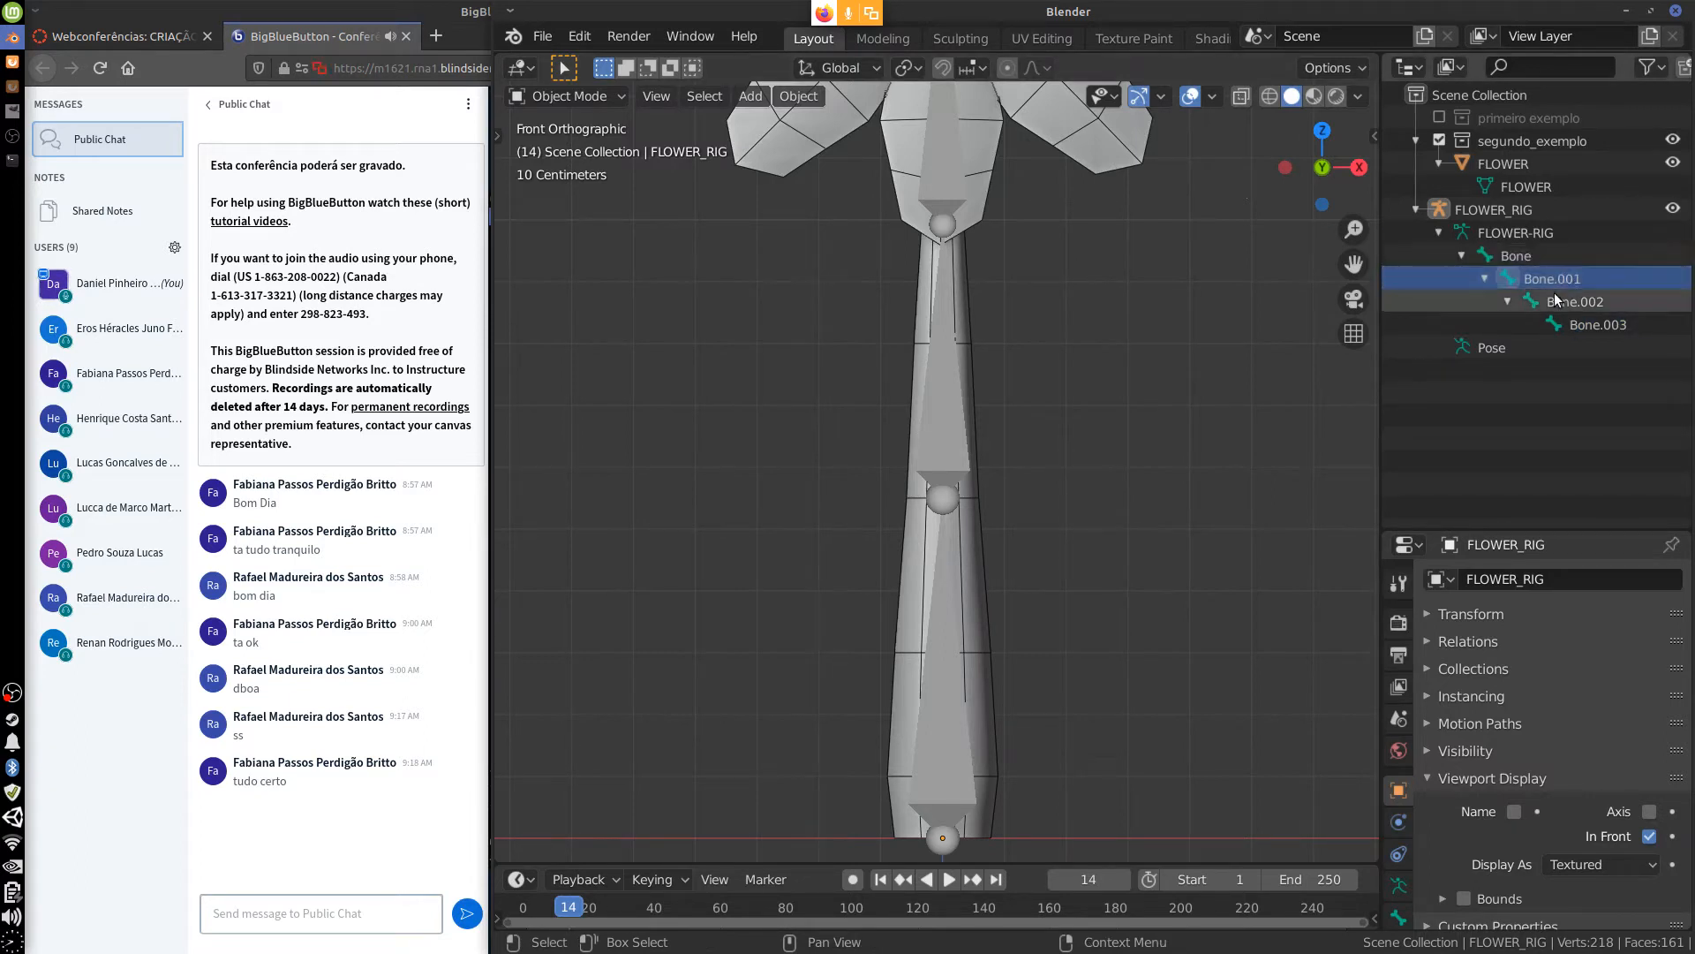
Select the root bone in the hierarchy and display its bone properties in an enlarged properties editor.
left_click(1529, 256)
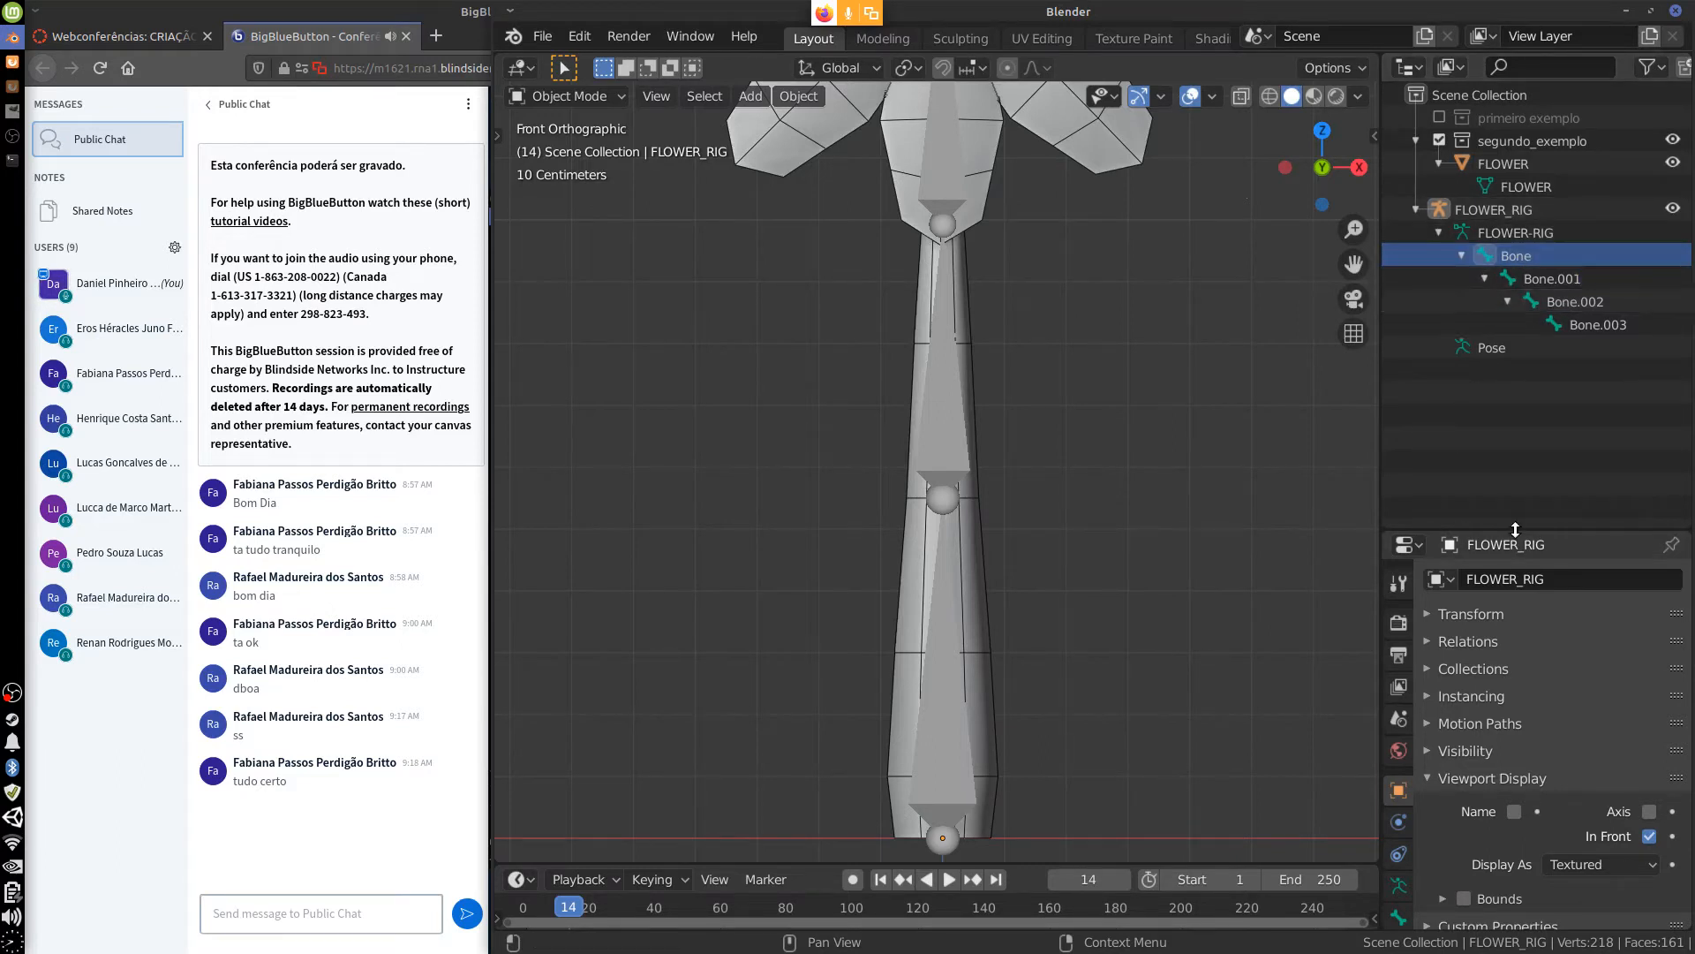
left_click_drag(1515, 529, 1538, 373)
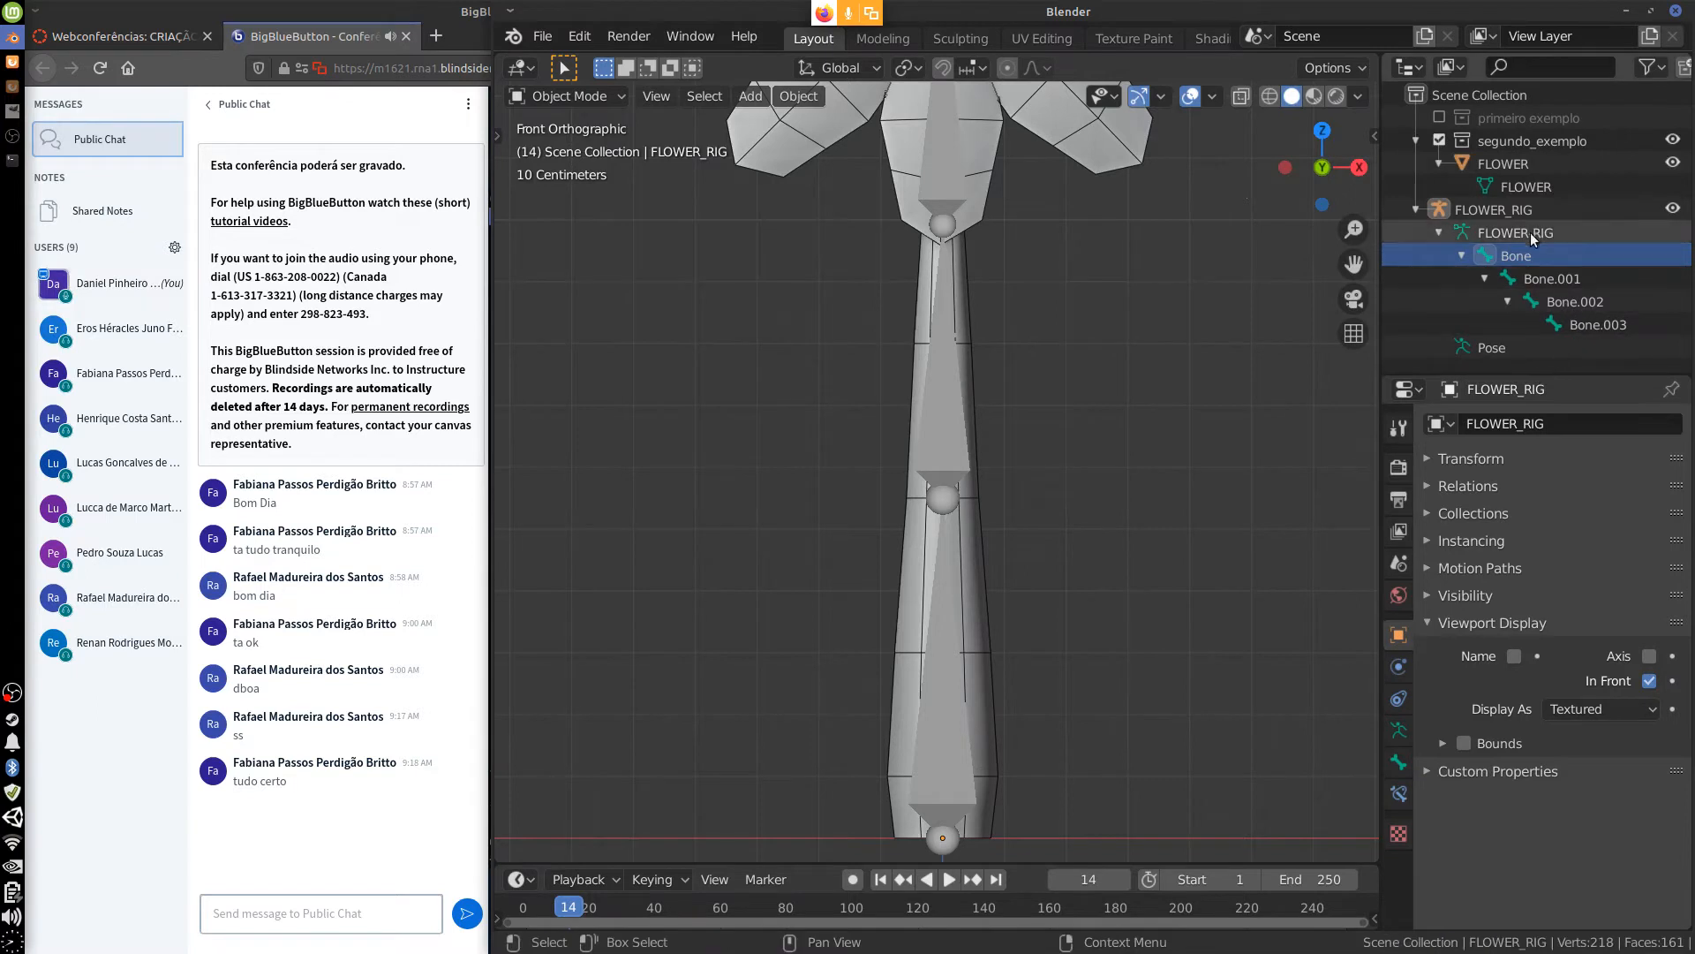
left_click(1399, 760)
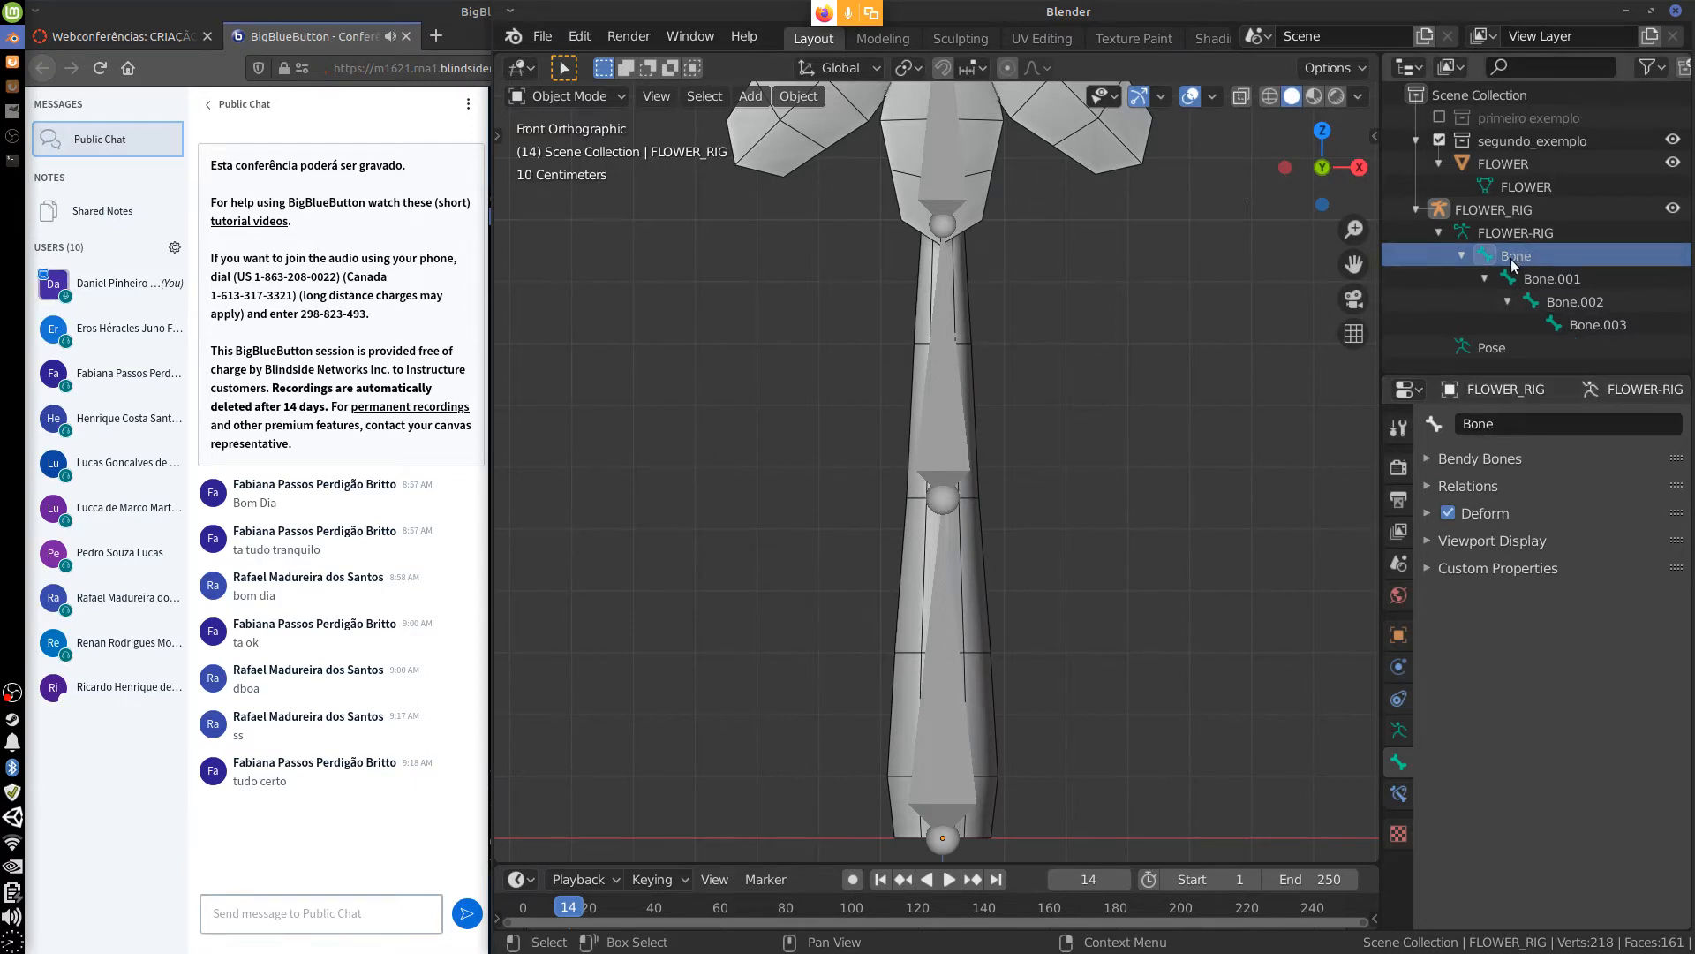
Select the FLOWER mesh and look through its object data, collapsing the Vertex Groups, Shape Keys and UV Maps sections.
left_click(972, 200)
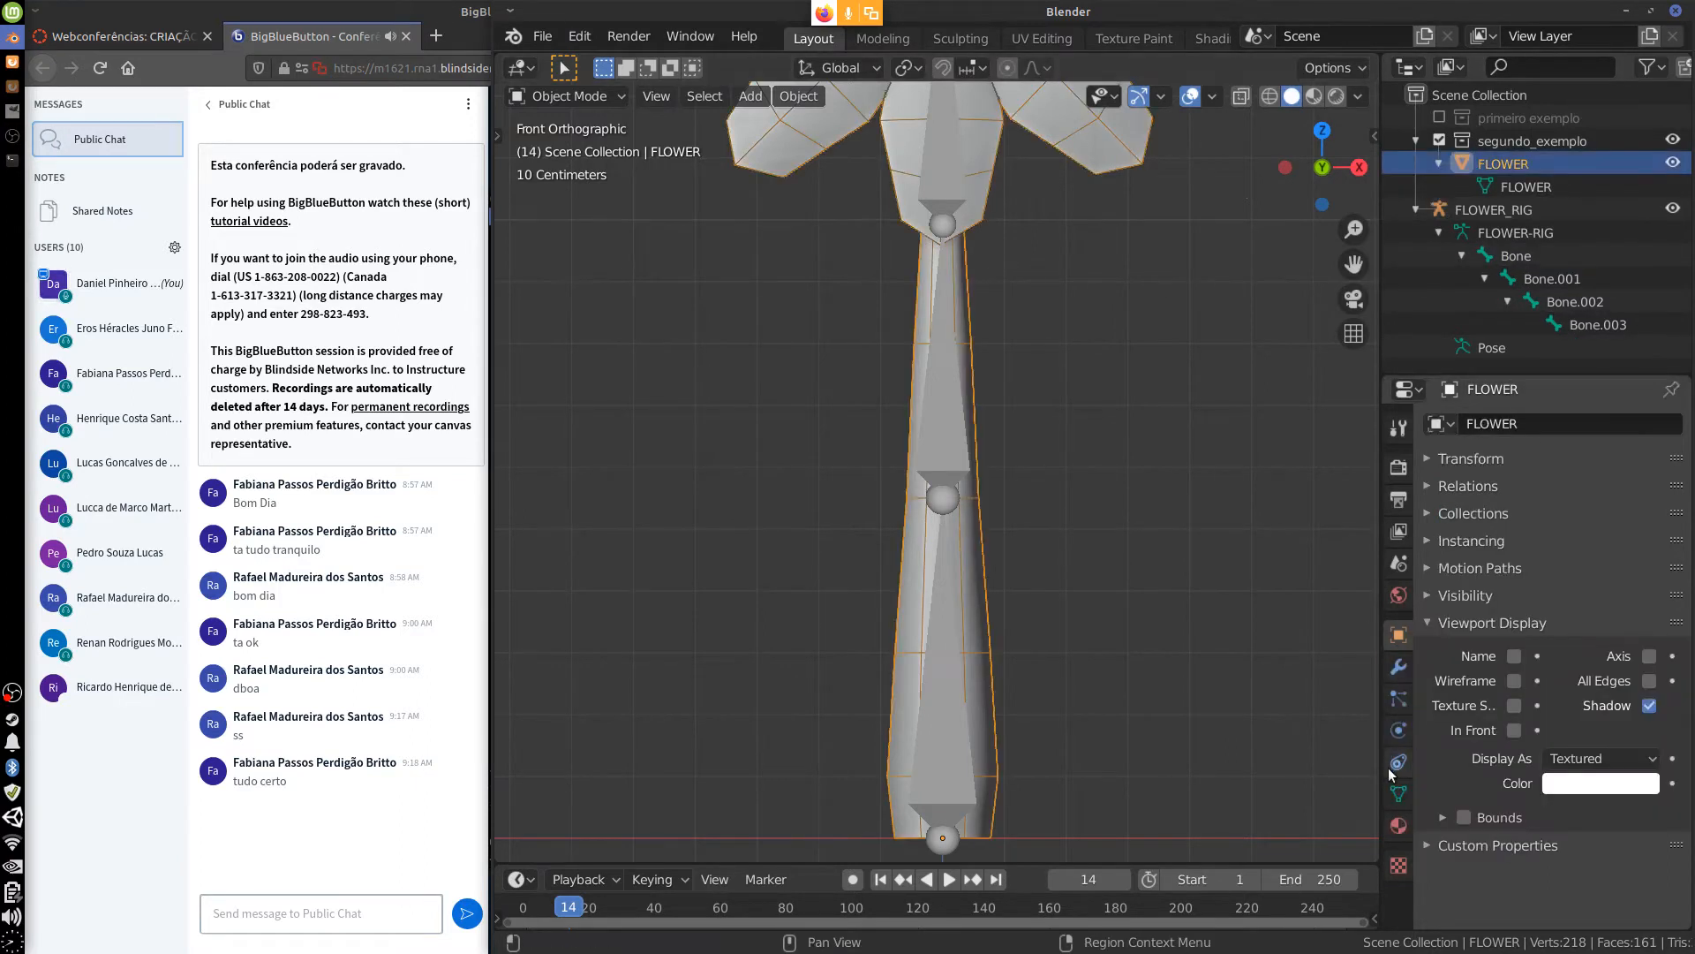
left_click_drag(1532, 375, 1532, 220)
left_click(1399, 632)
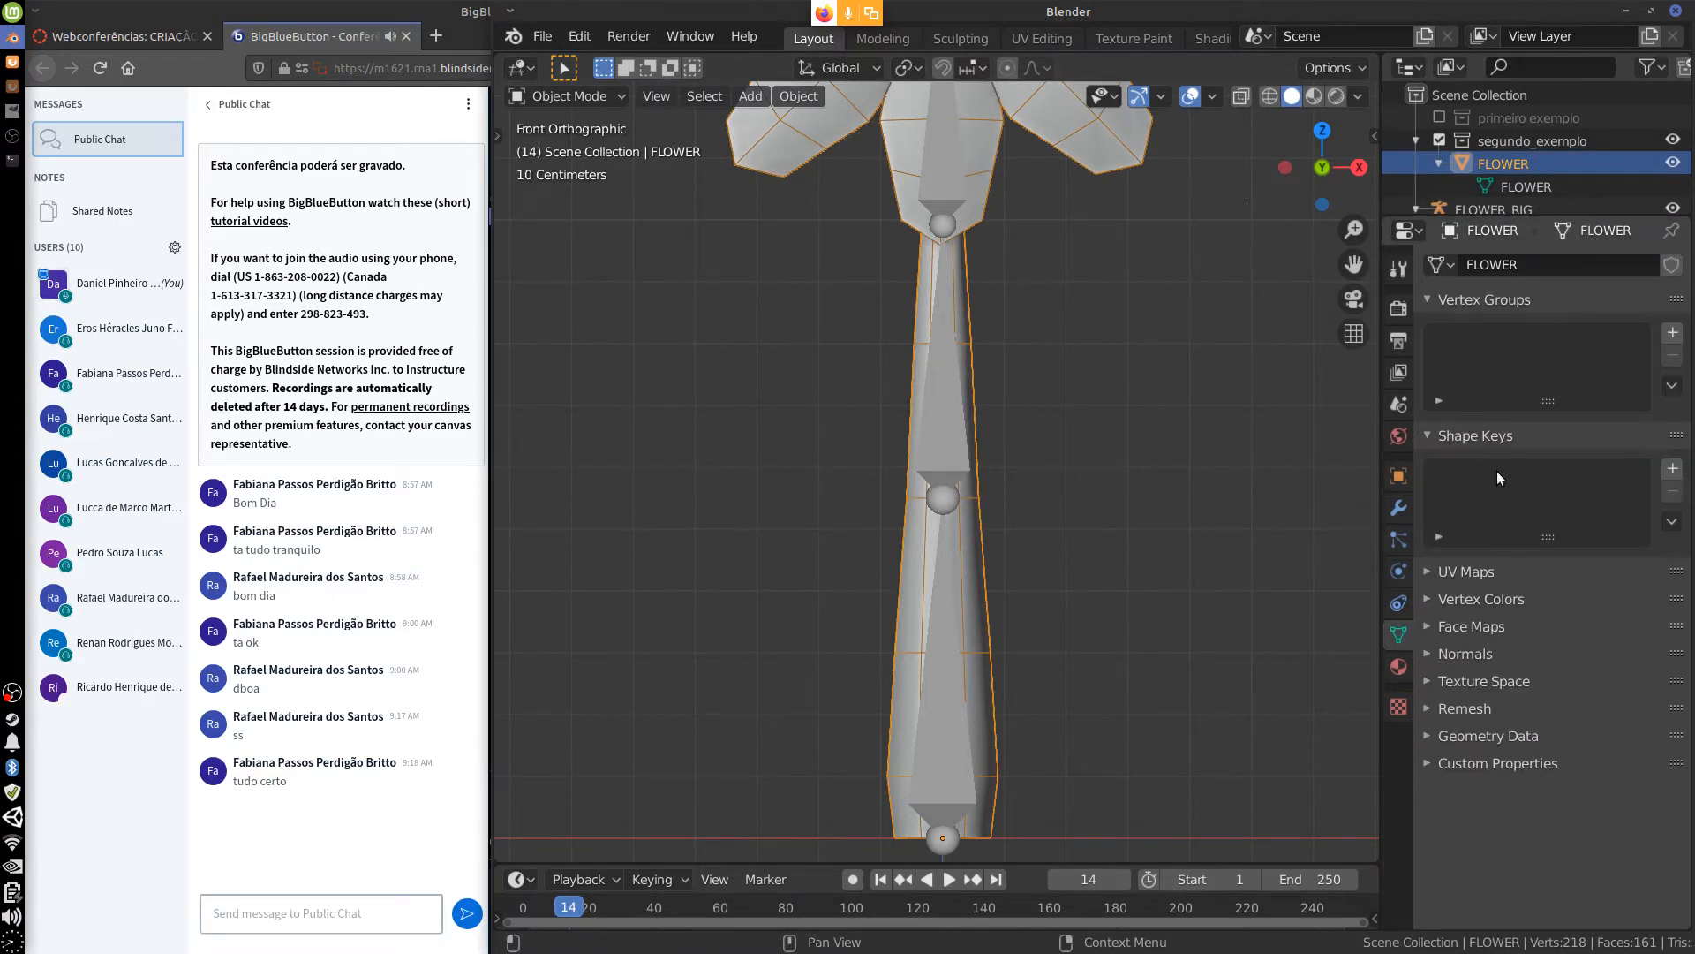
left_click(1430, 300)
left_click(1429, 328)
left_click(1501, 356)
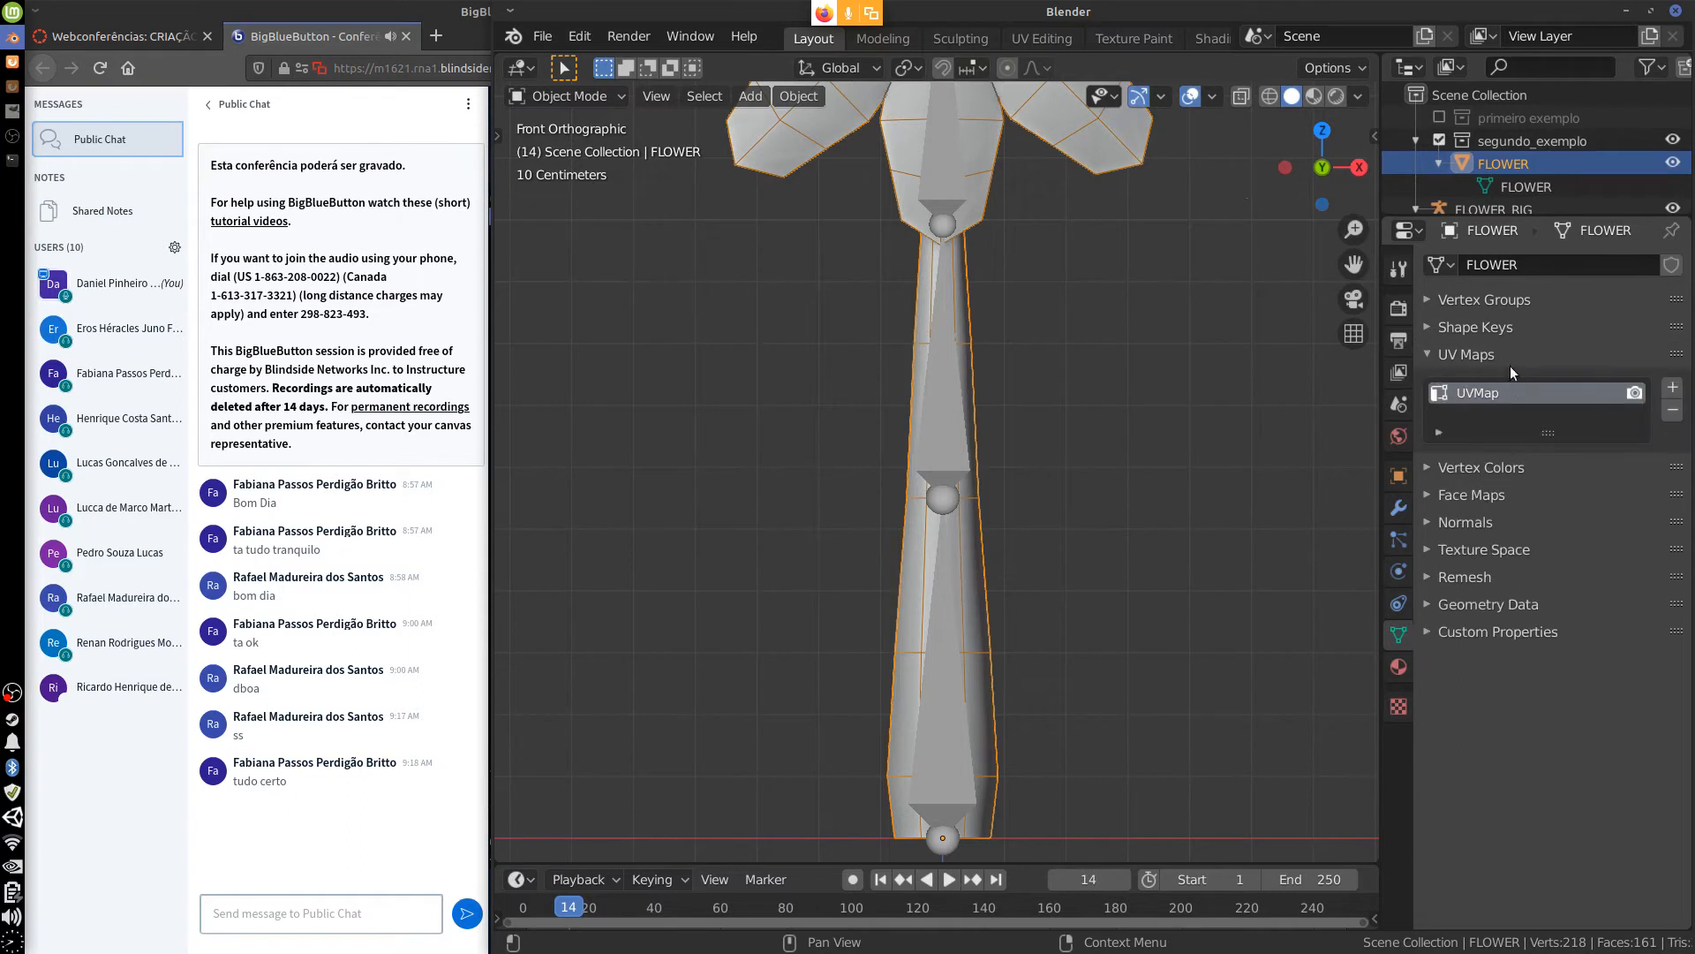
left_click(1430, 354)
left_click(1434, 328)
left_click(1432, 328)
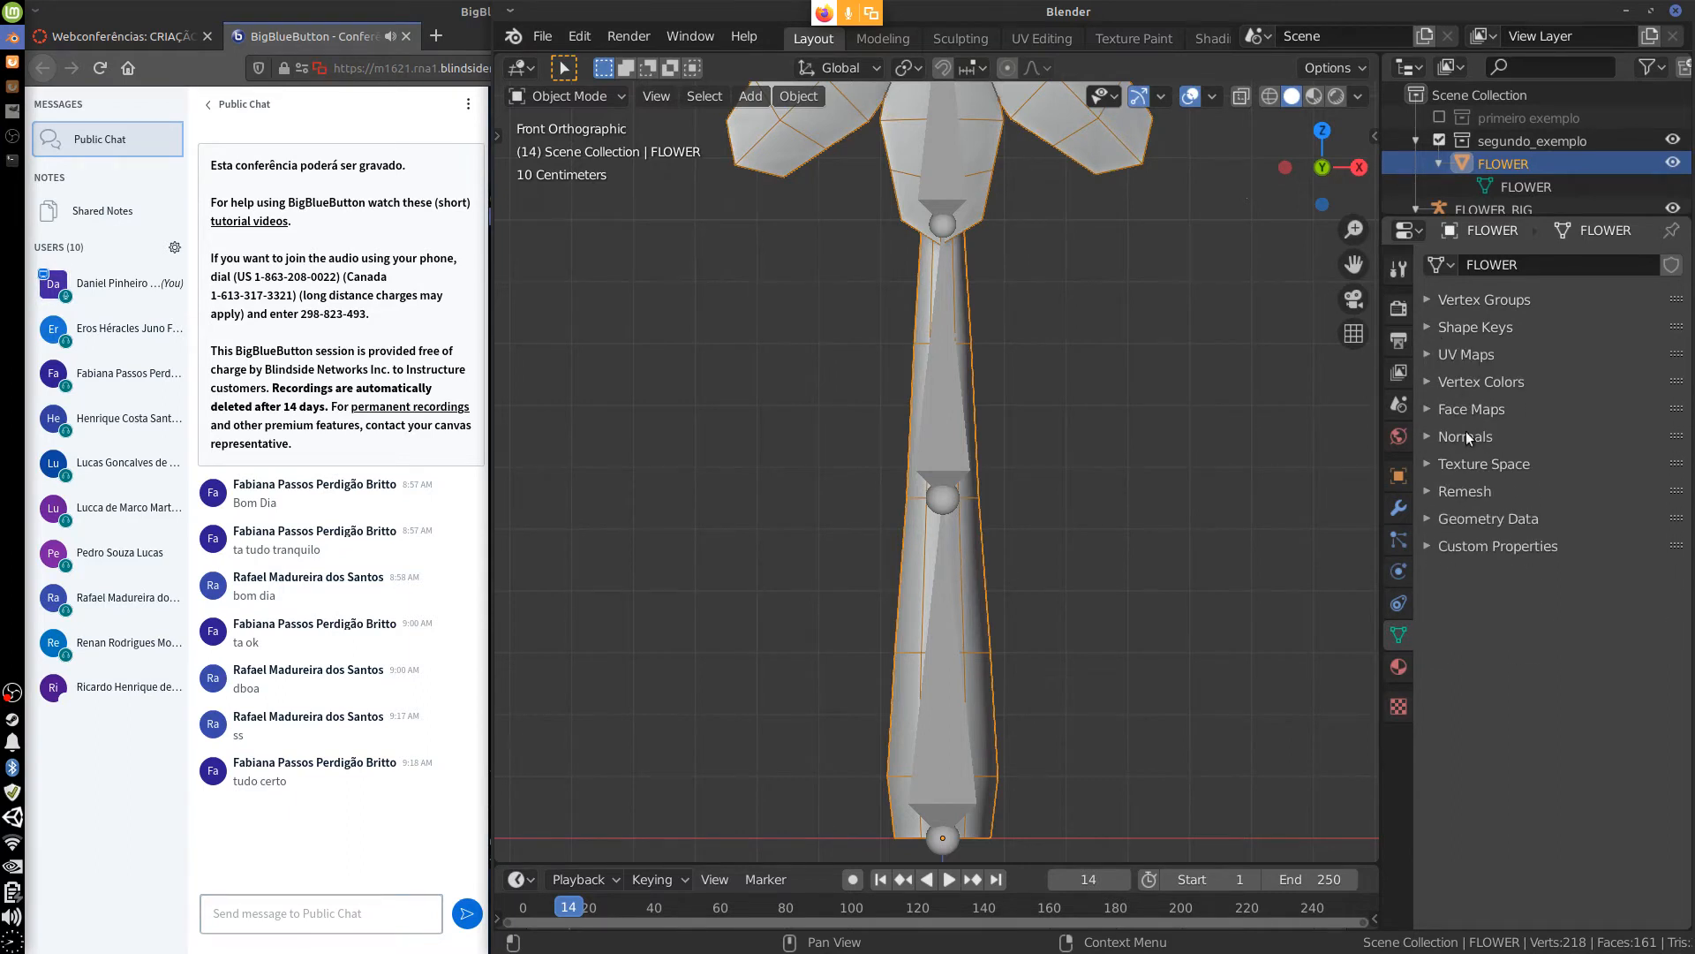
left_click(1444, 381)
left_click(1448, 381)
left_click_drag(1506, 219, 1540, 415)
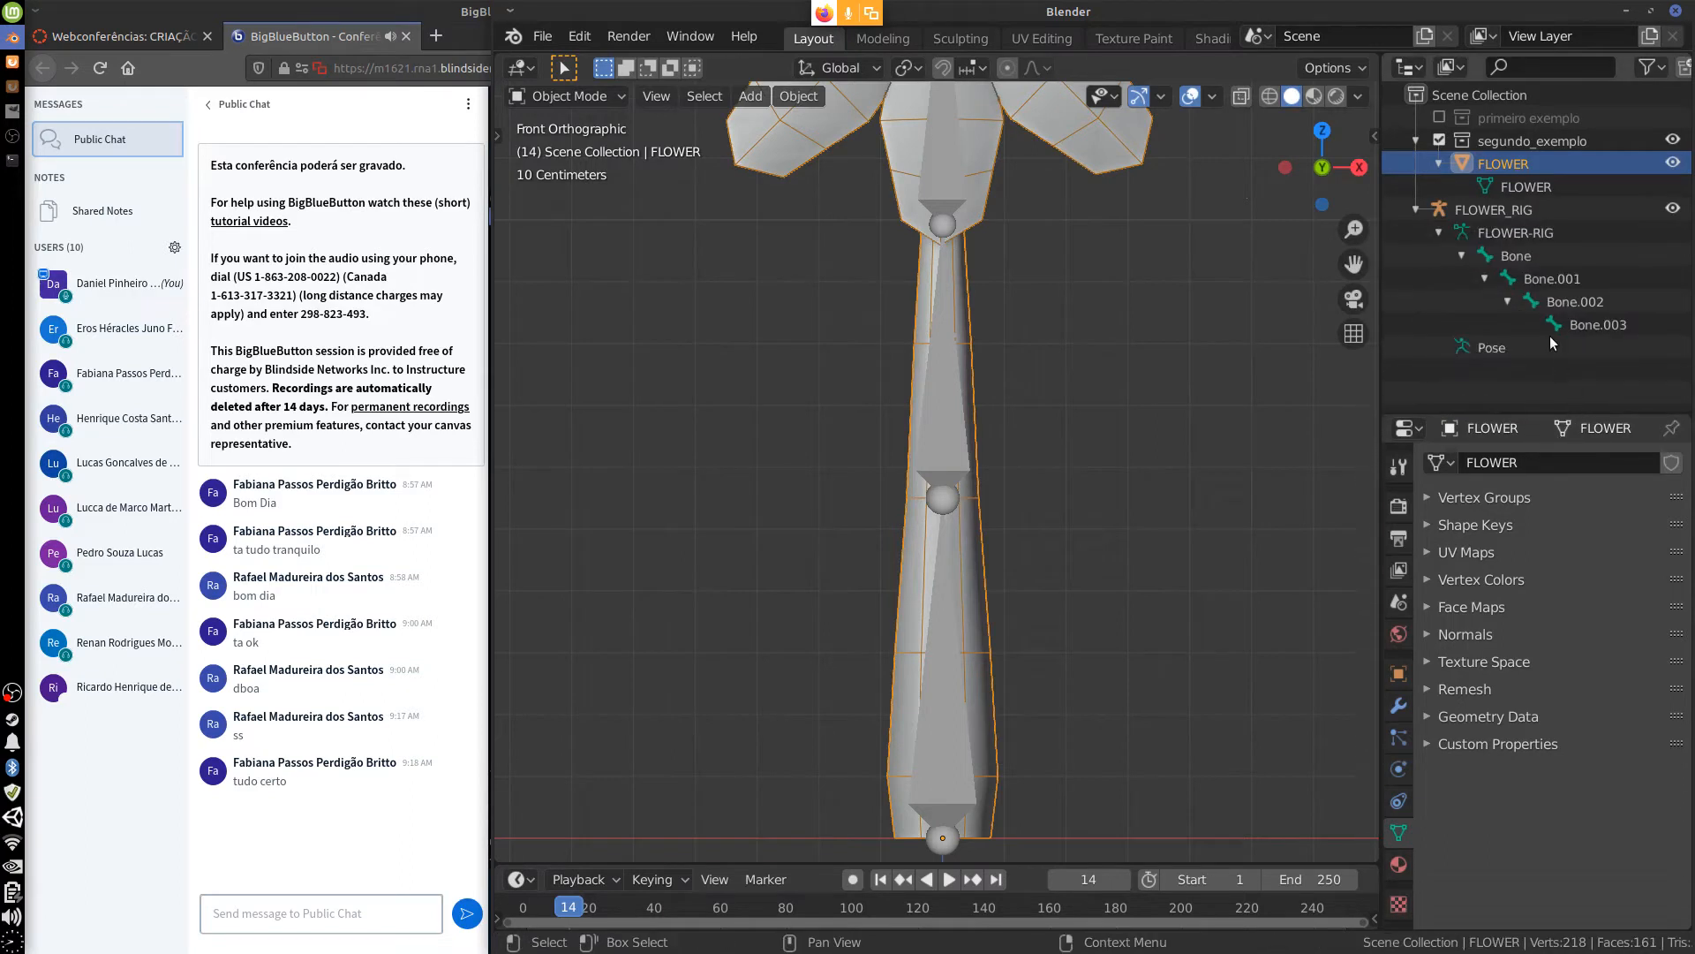
Put the FLOWER_RIG armature in Edit Mode and display the bone properties alongside the bone hierarchy.
left_click(1526, 231)
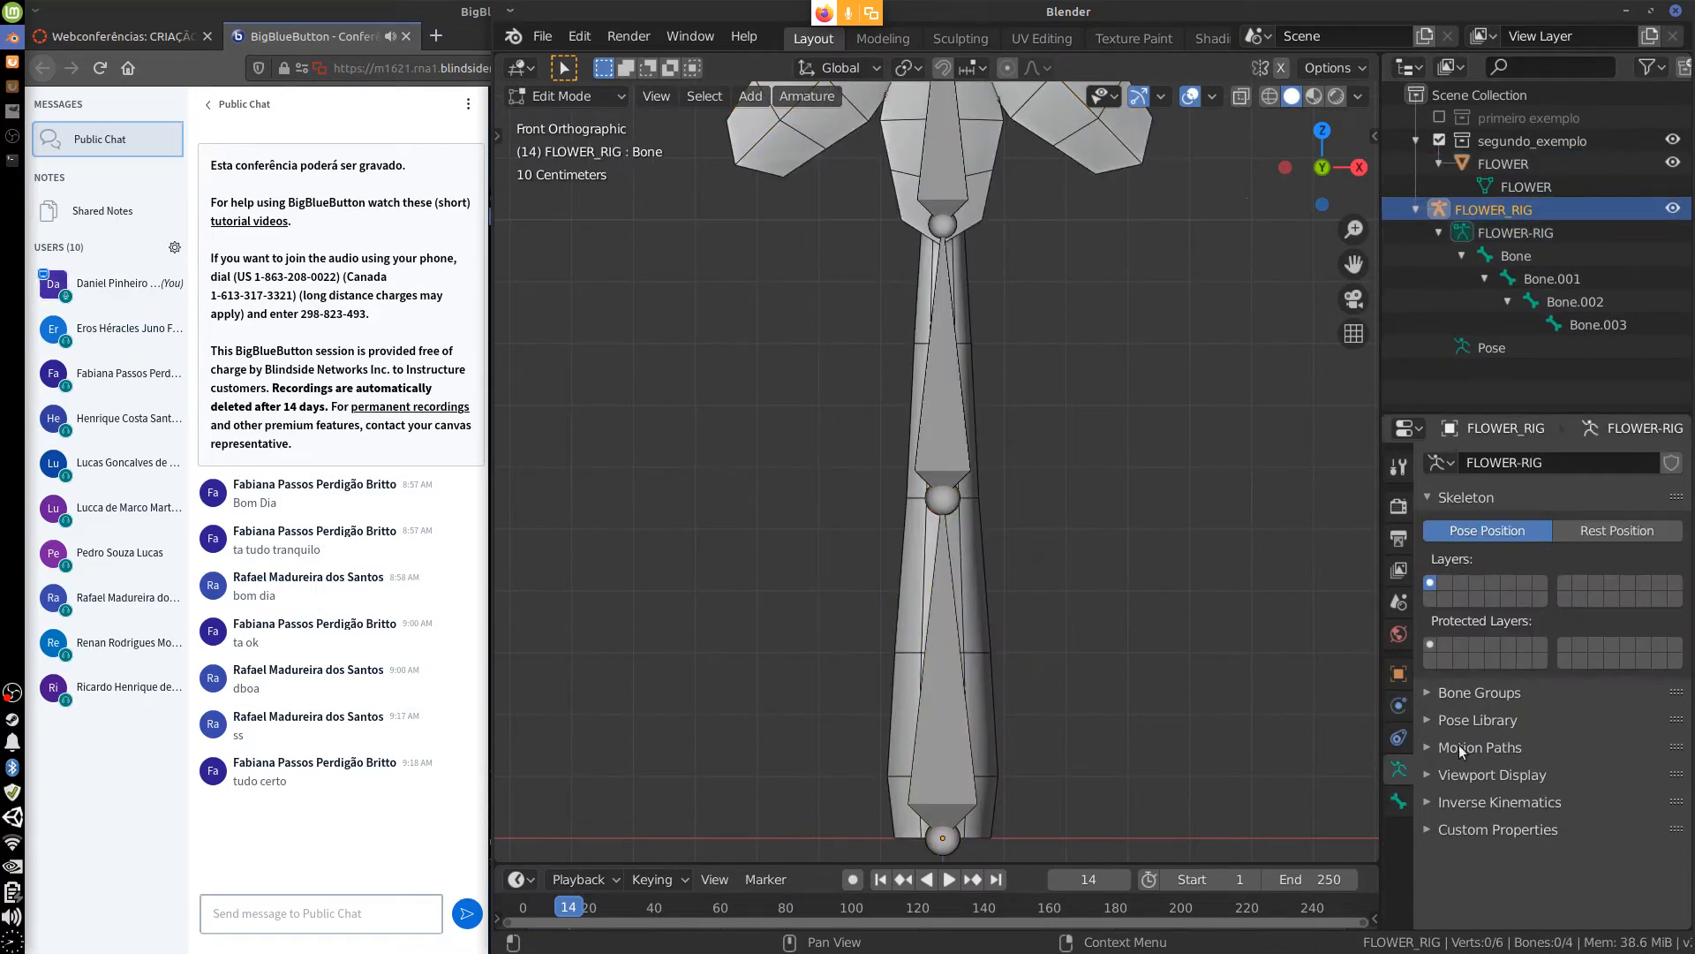
left_click(1399, 800)
left_click_drag(1565, 410, 1576, 256)
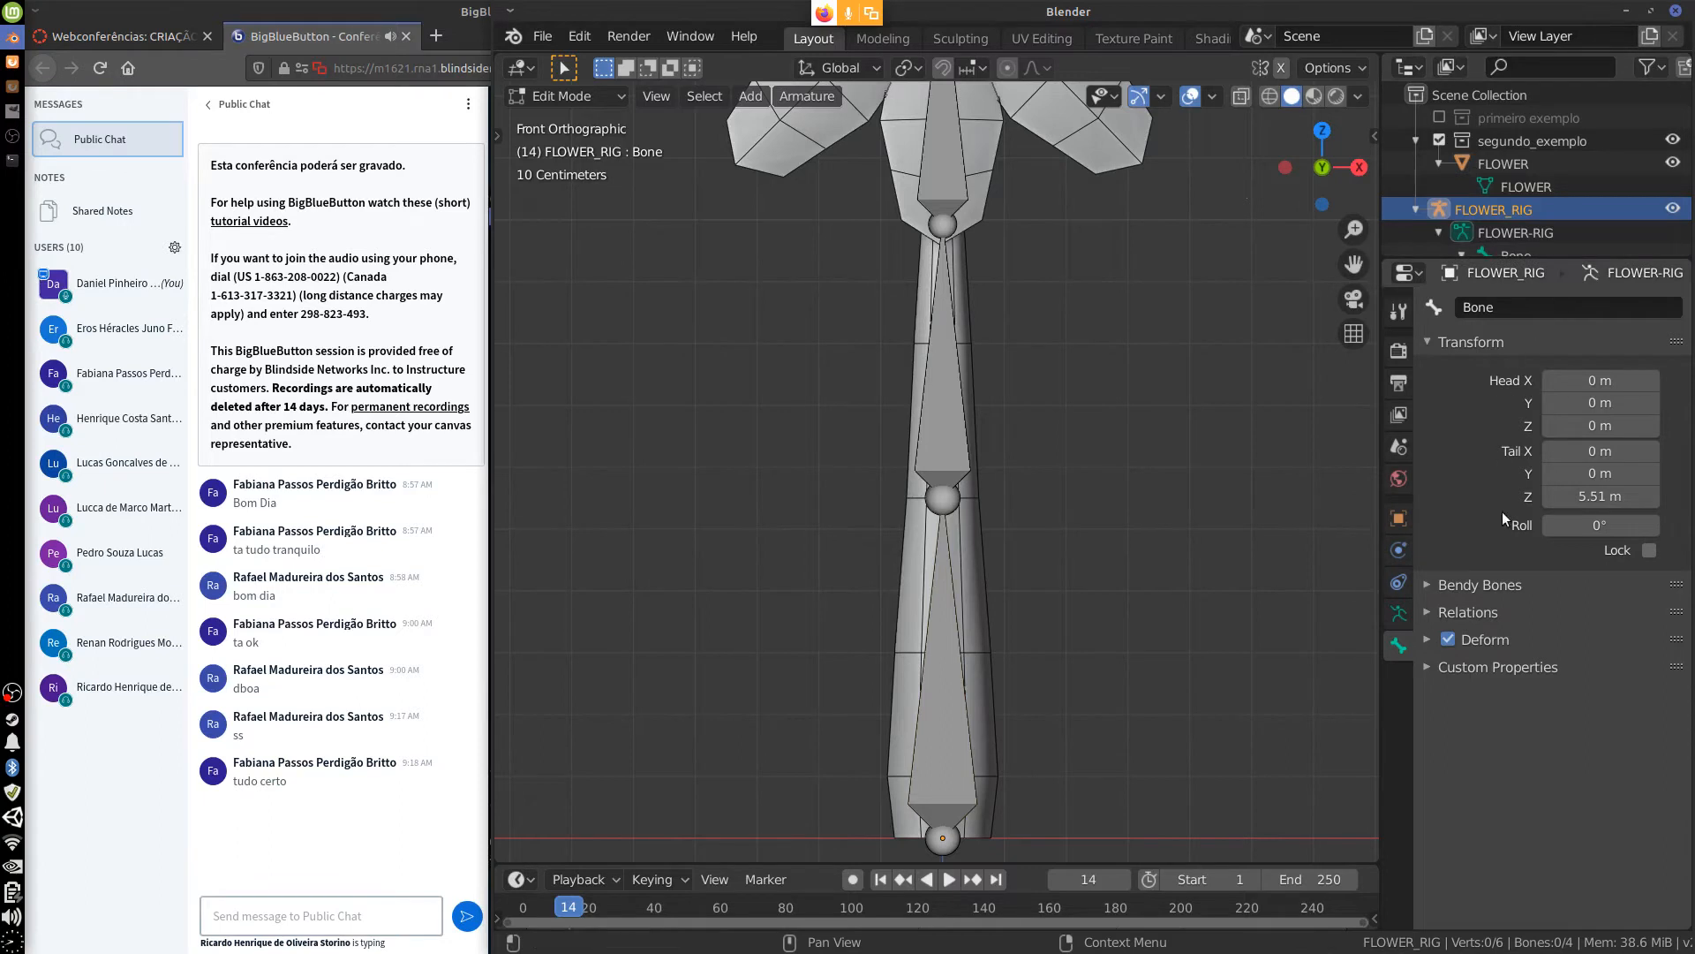
left_click_drag(1561, 257, 1570, 356)
Select the lowest stem bone and rename it CAULE.
left_click(1501, 388)
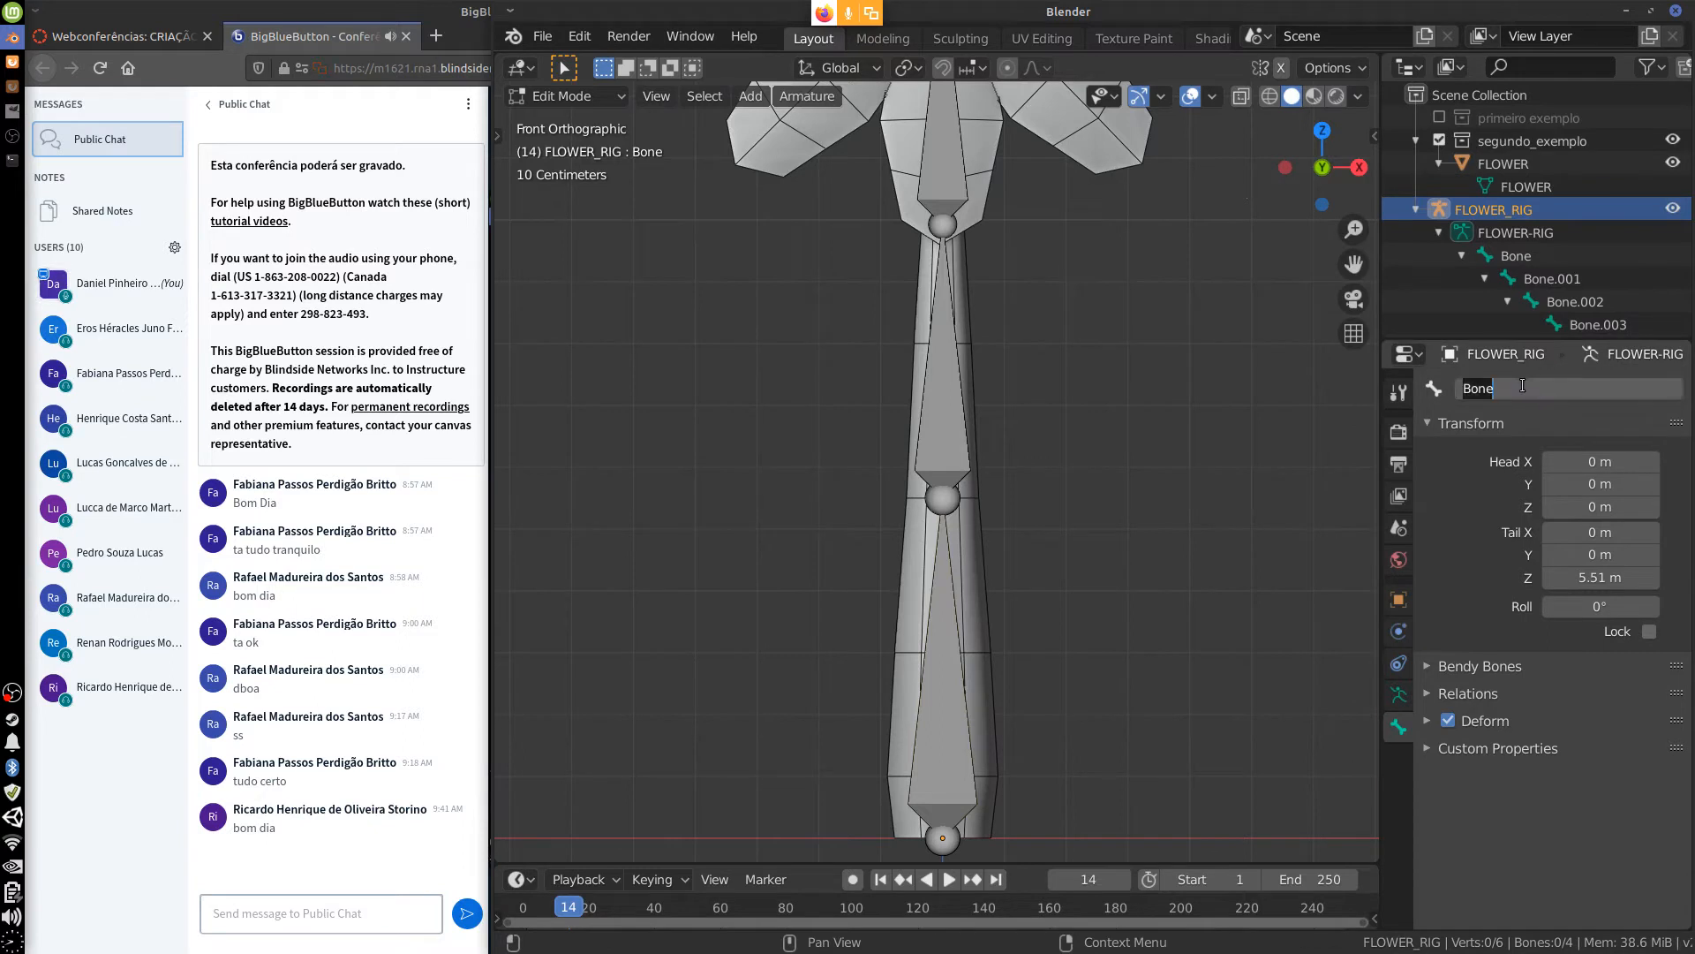
left_click(982, 773)
left_click(949, 698)
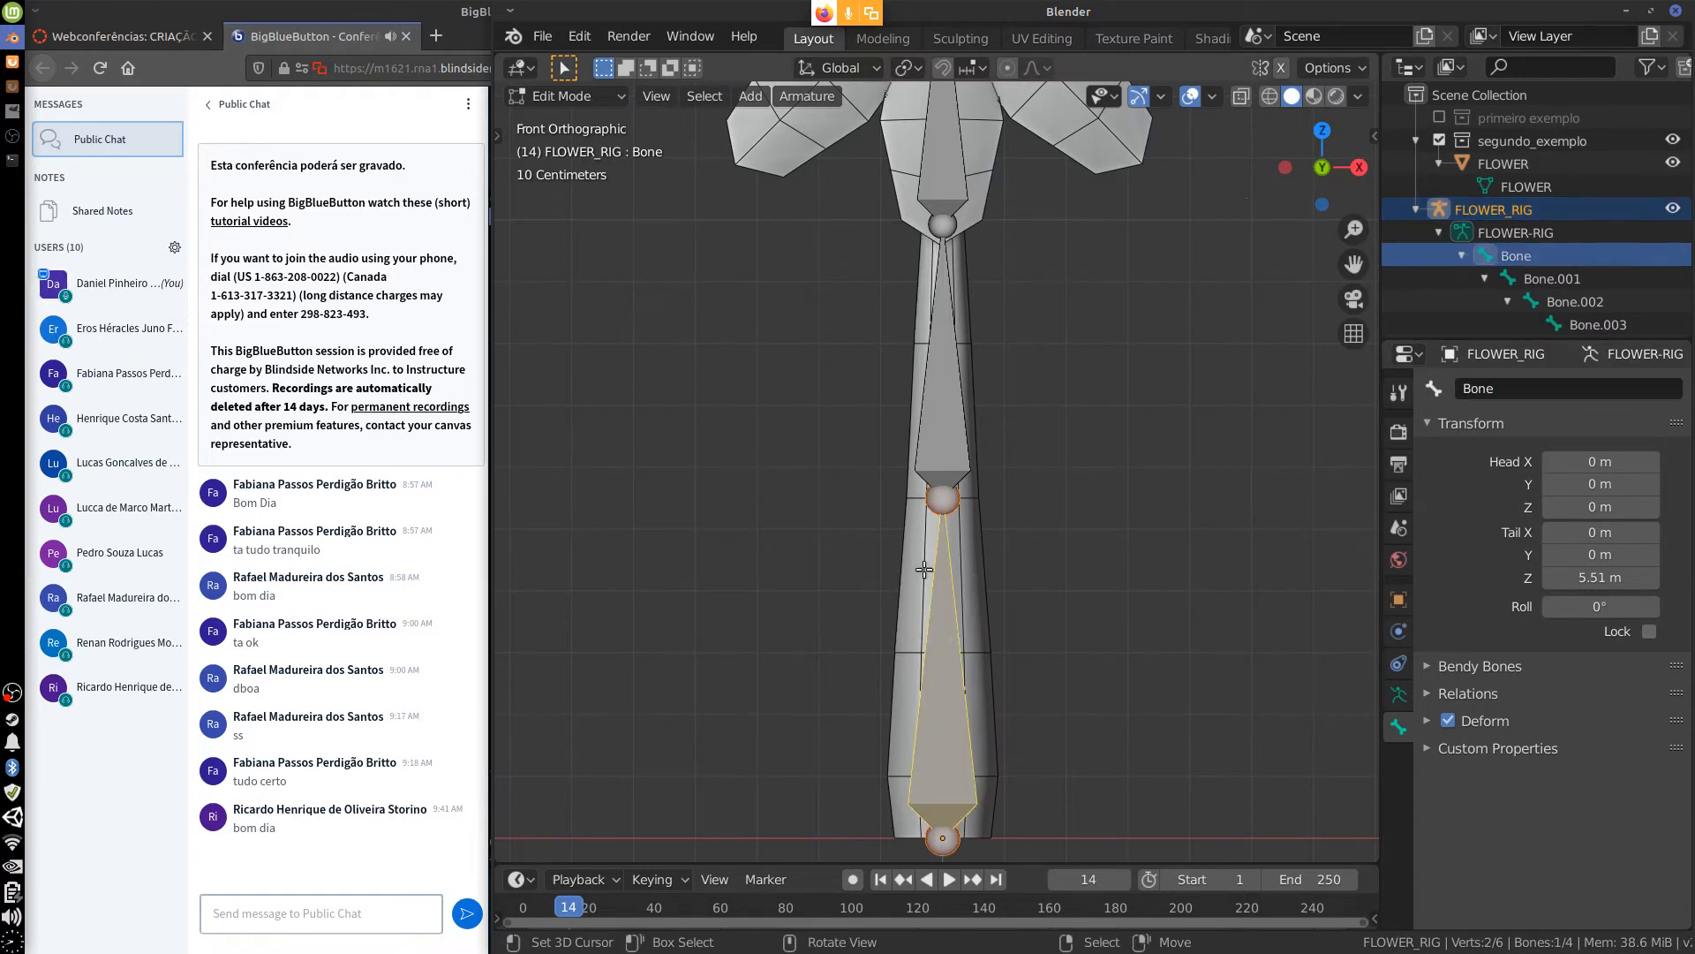
left_click(1518, 390)
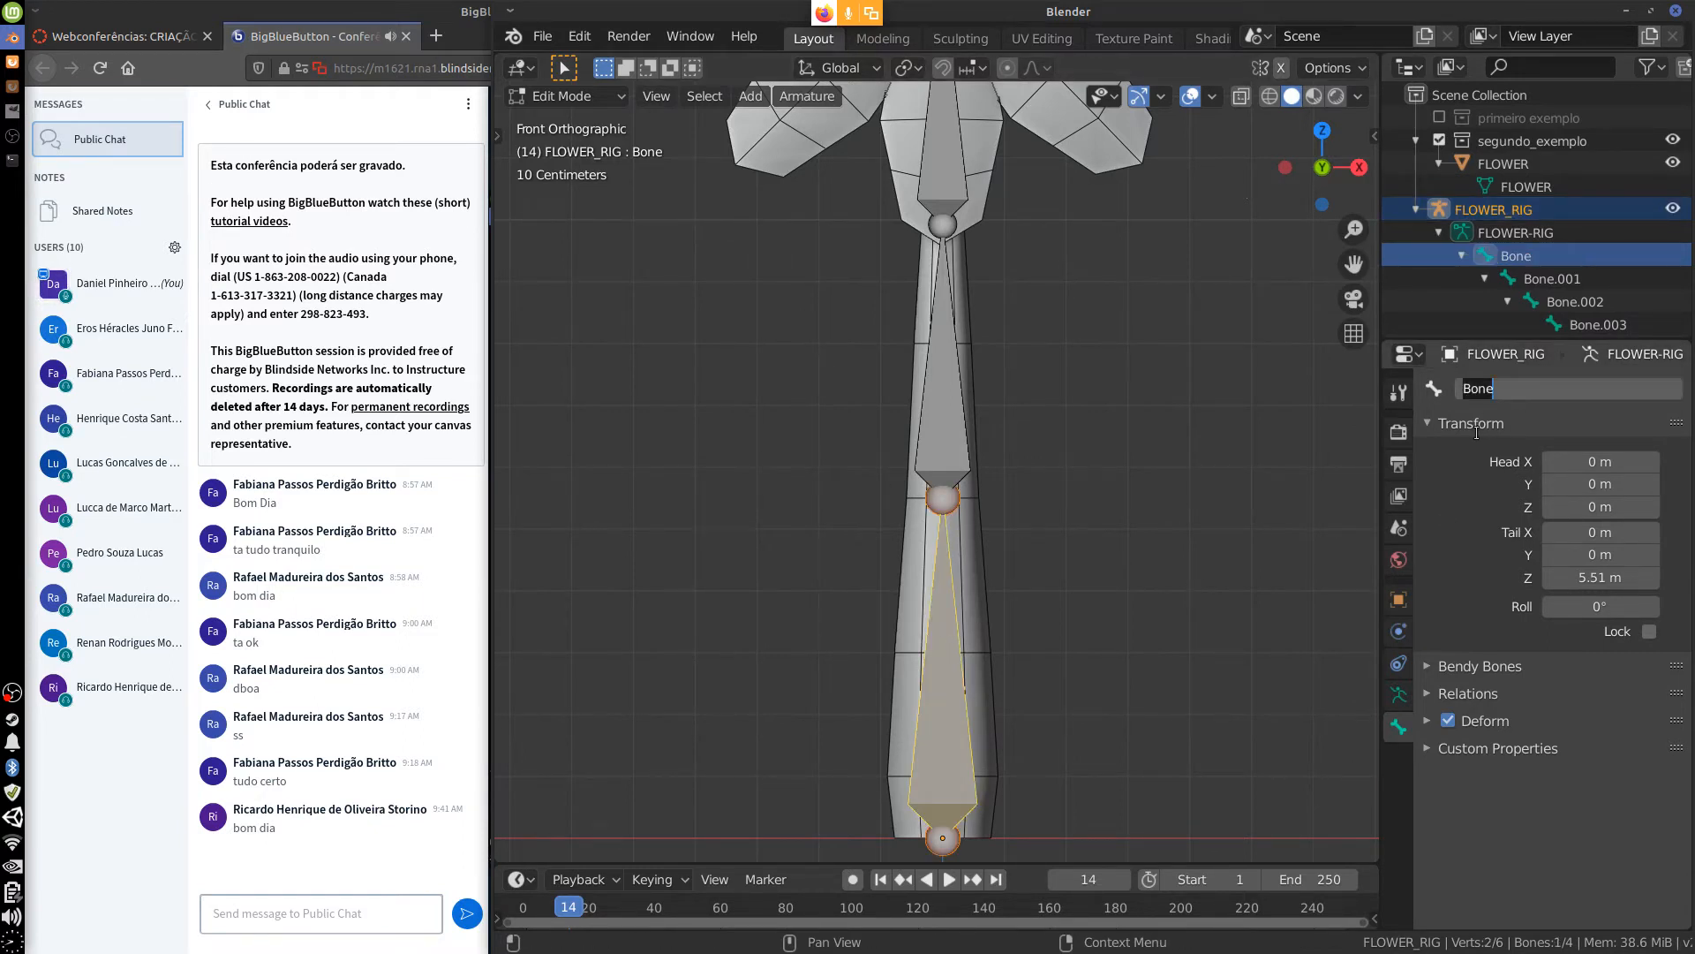
type("CAUL")
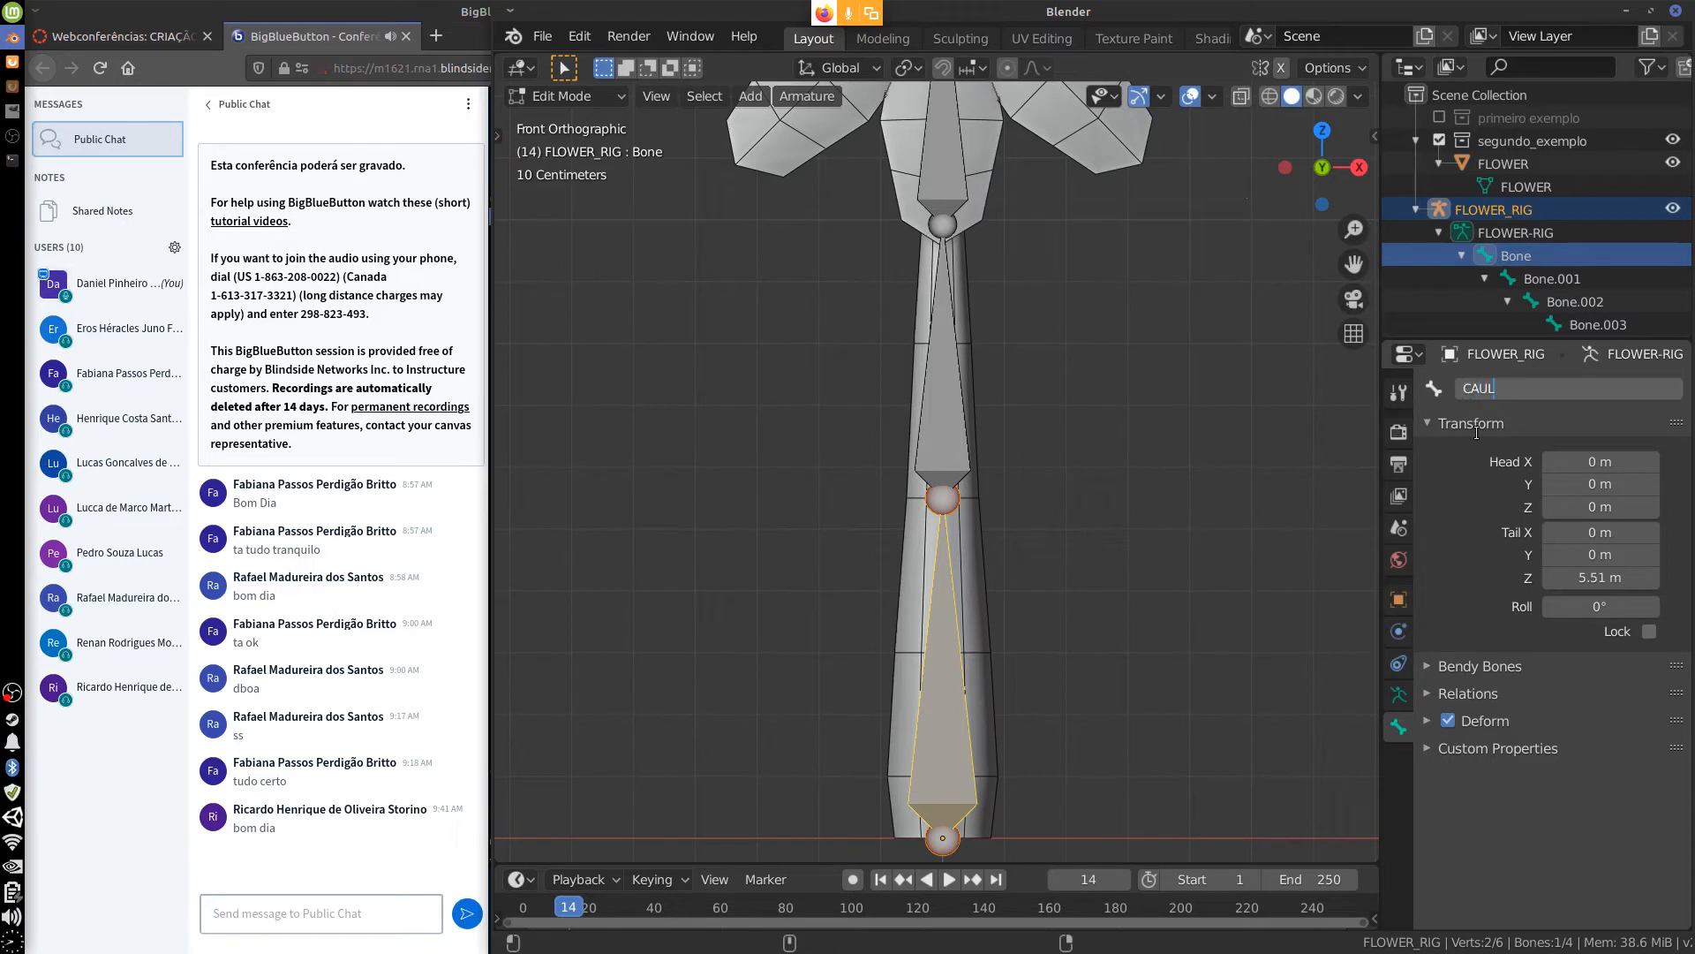
type("E")
key("Return")
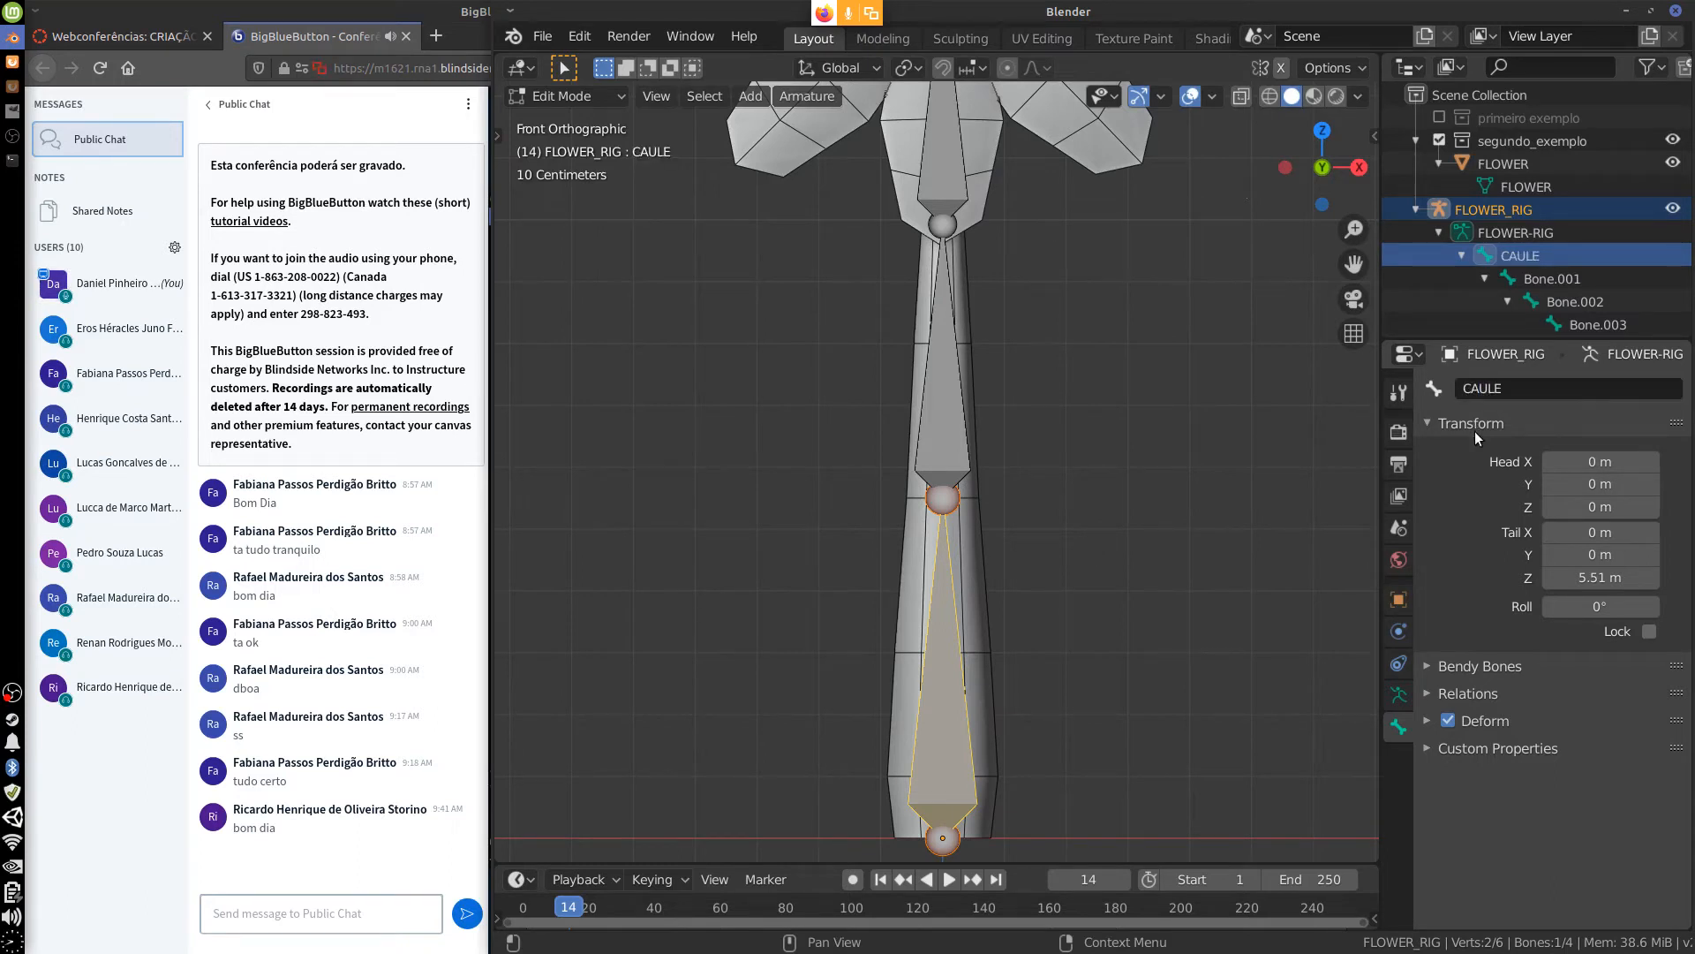
Rename Bone.001, the middle stem bone, as CAULE_MEIO.
left_click(1552, 279)
left_click(1535, 389)
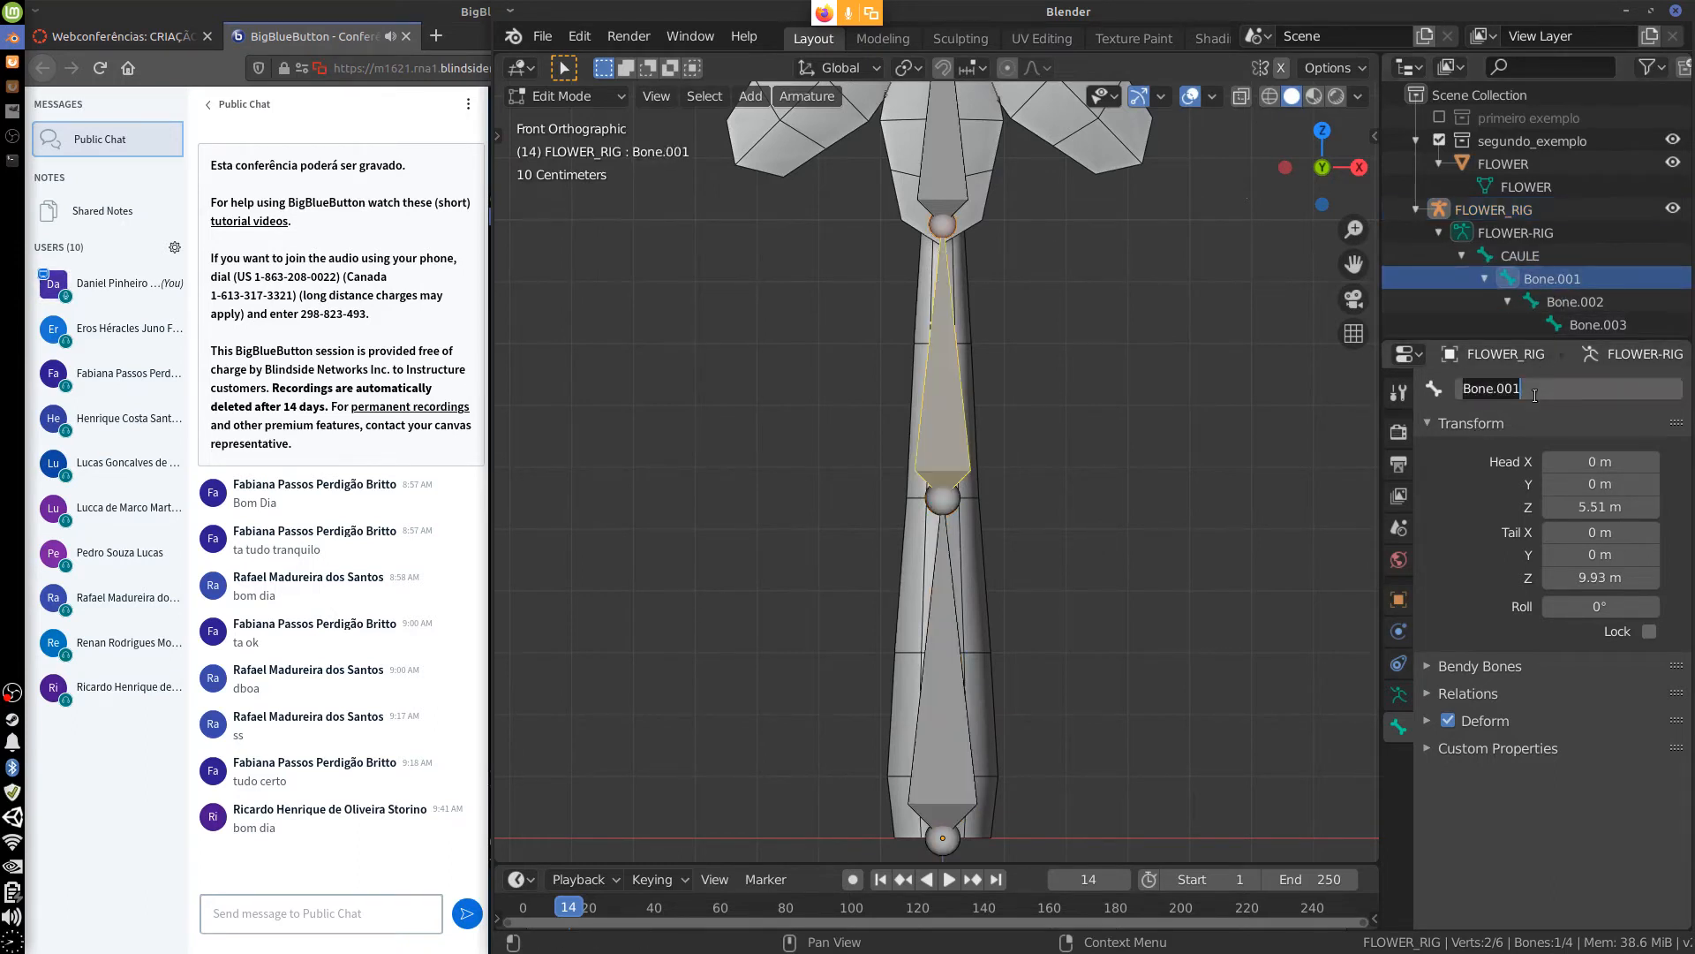
type("CAUL")
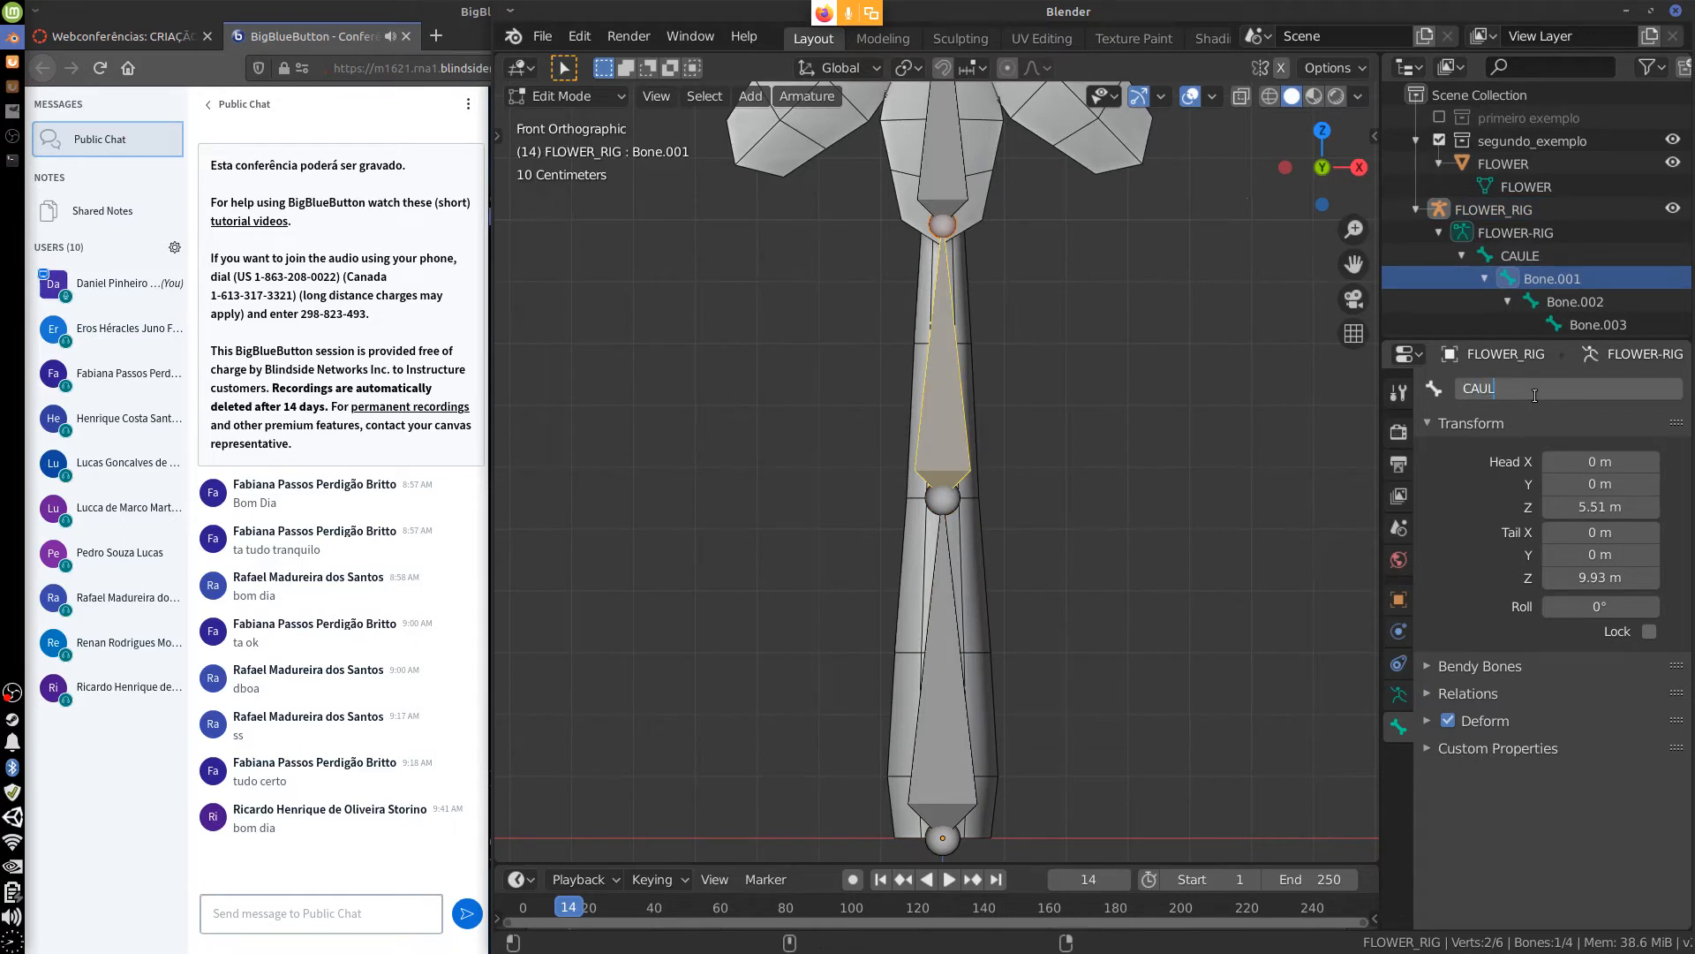
type("E")
key("Return")
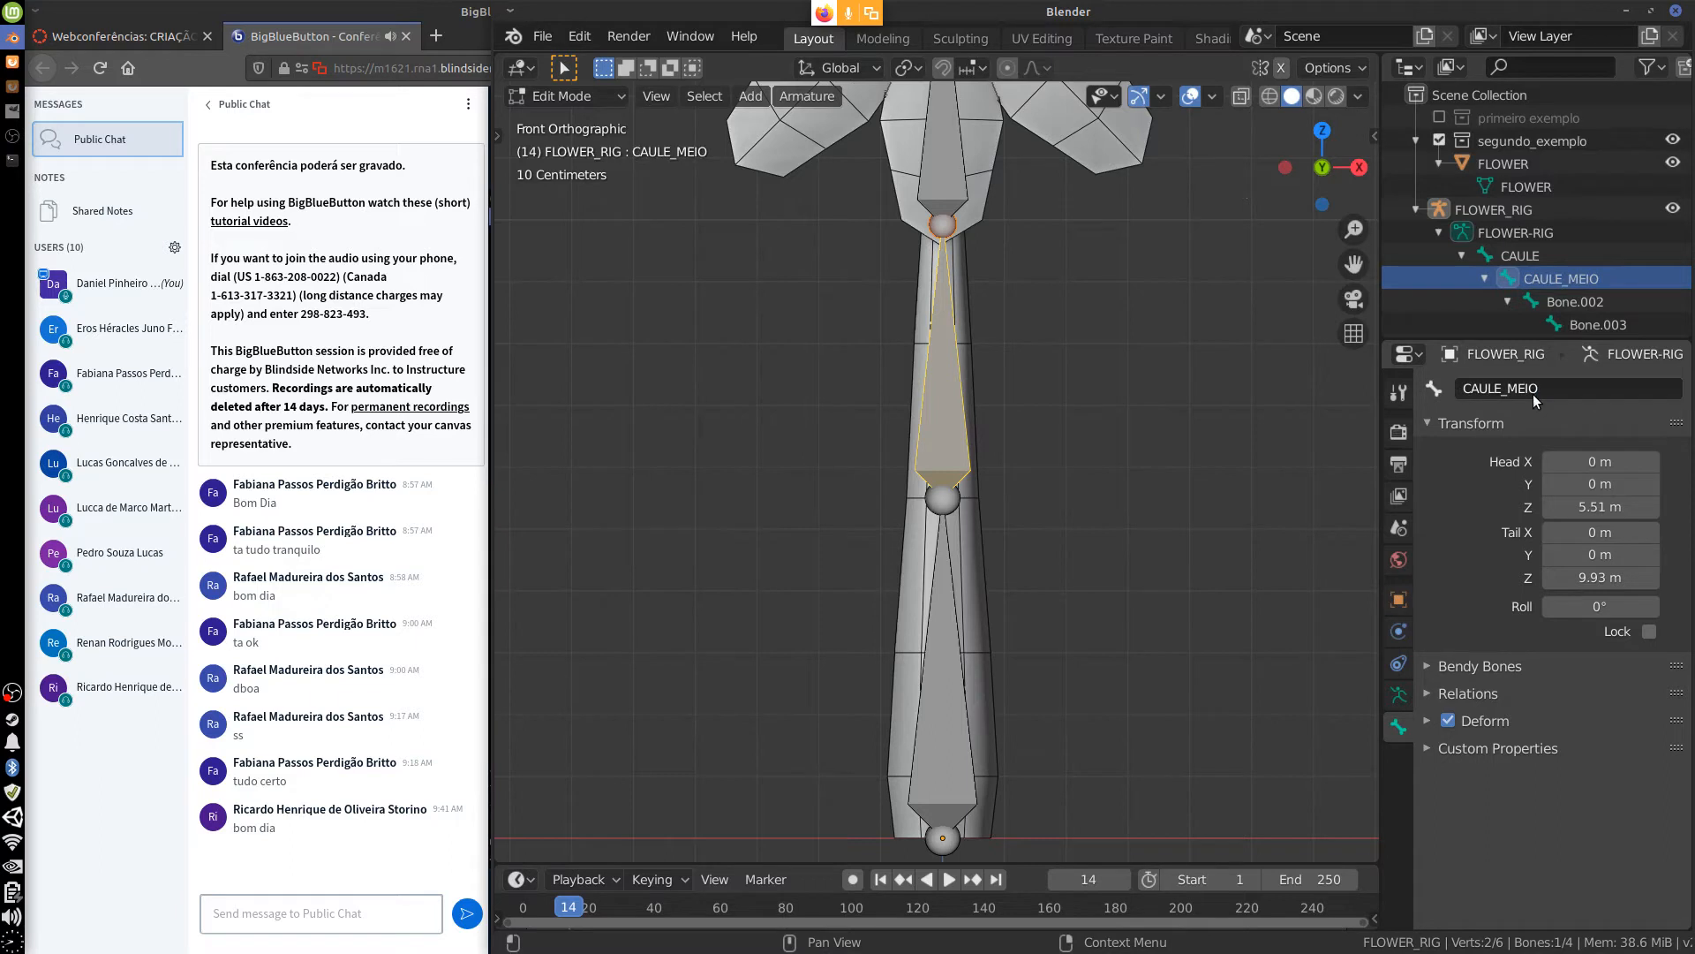
Rename Bone.002, the uppermost stem bone, as CAULE_PONTA.
left_click(1594, 296)
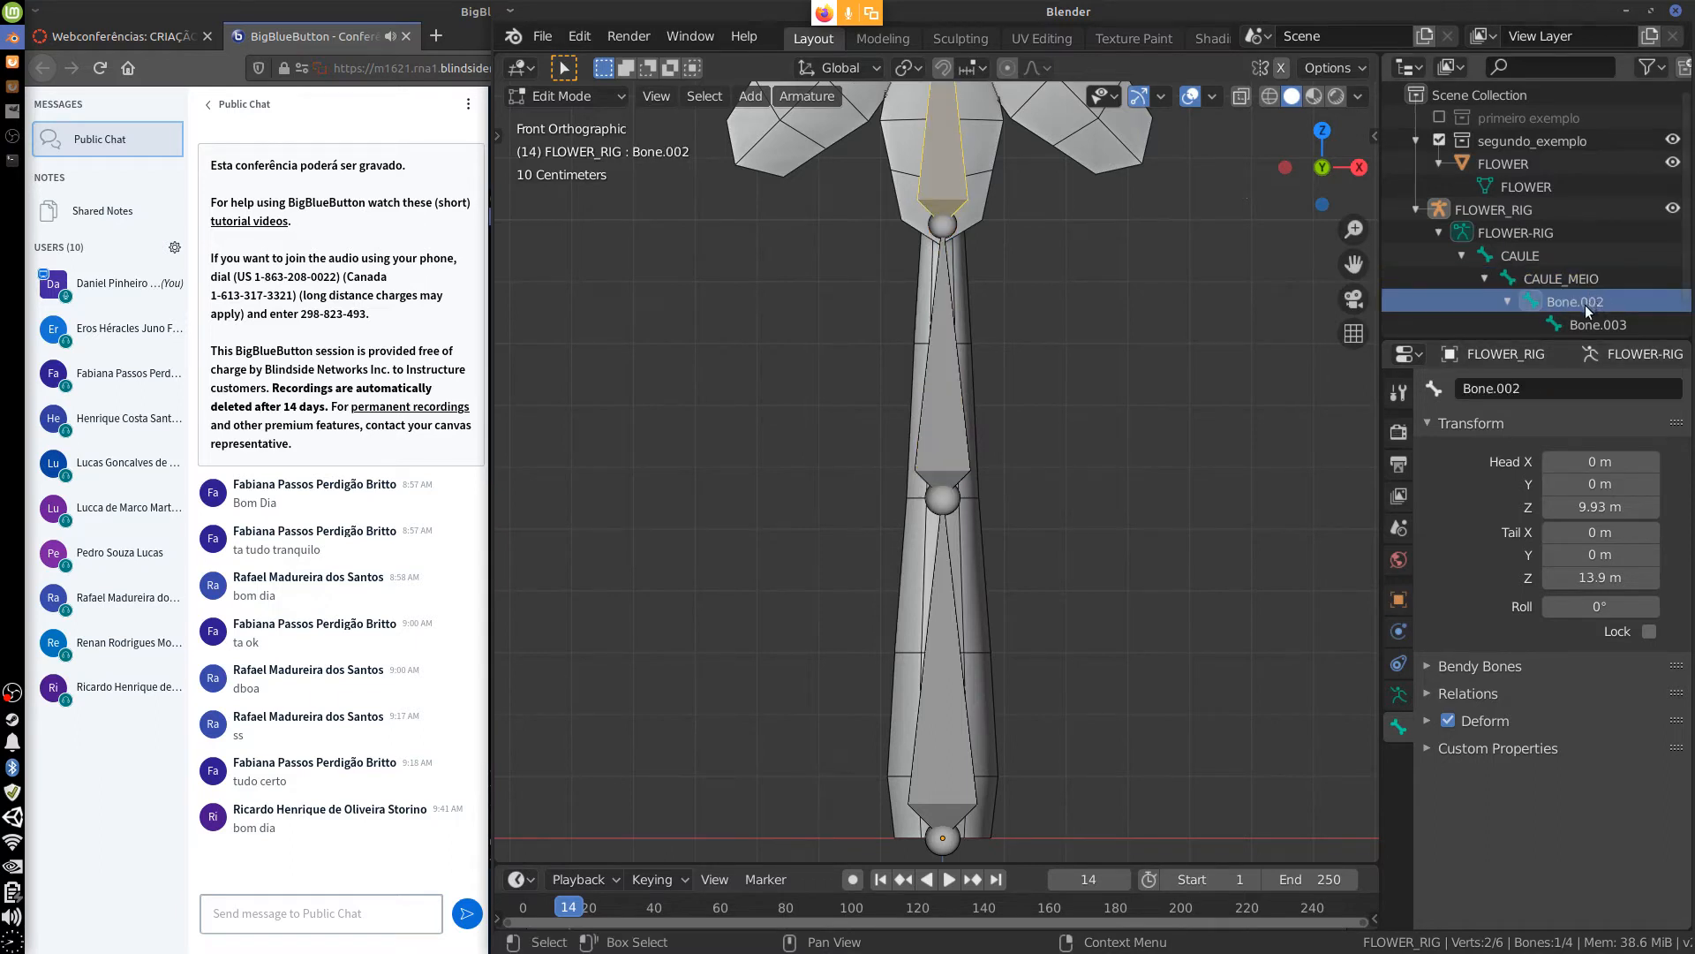
right_click(1586, 305)
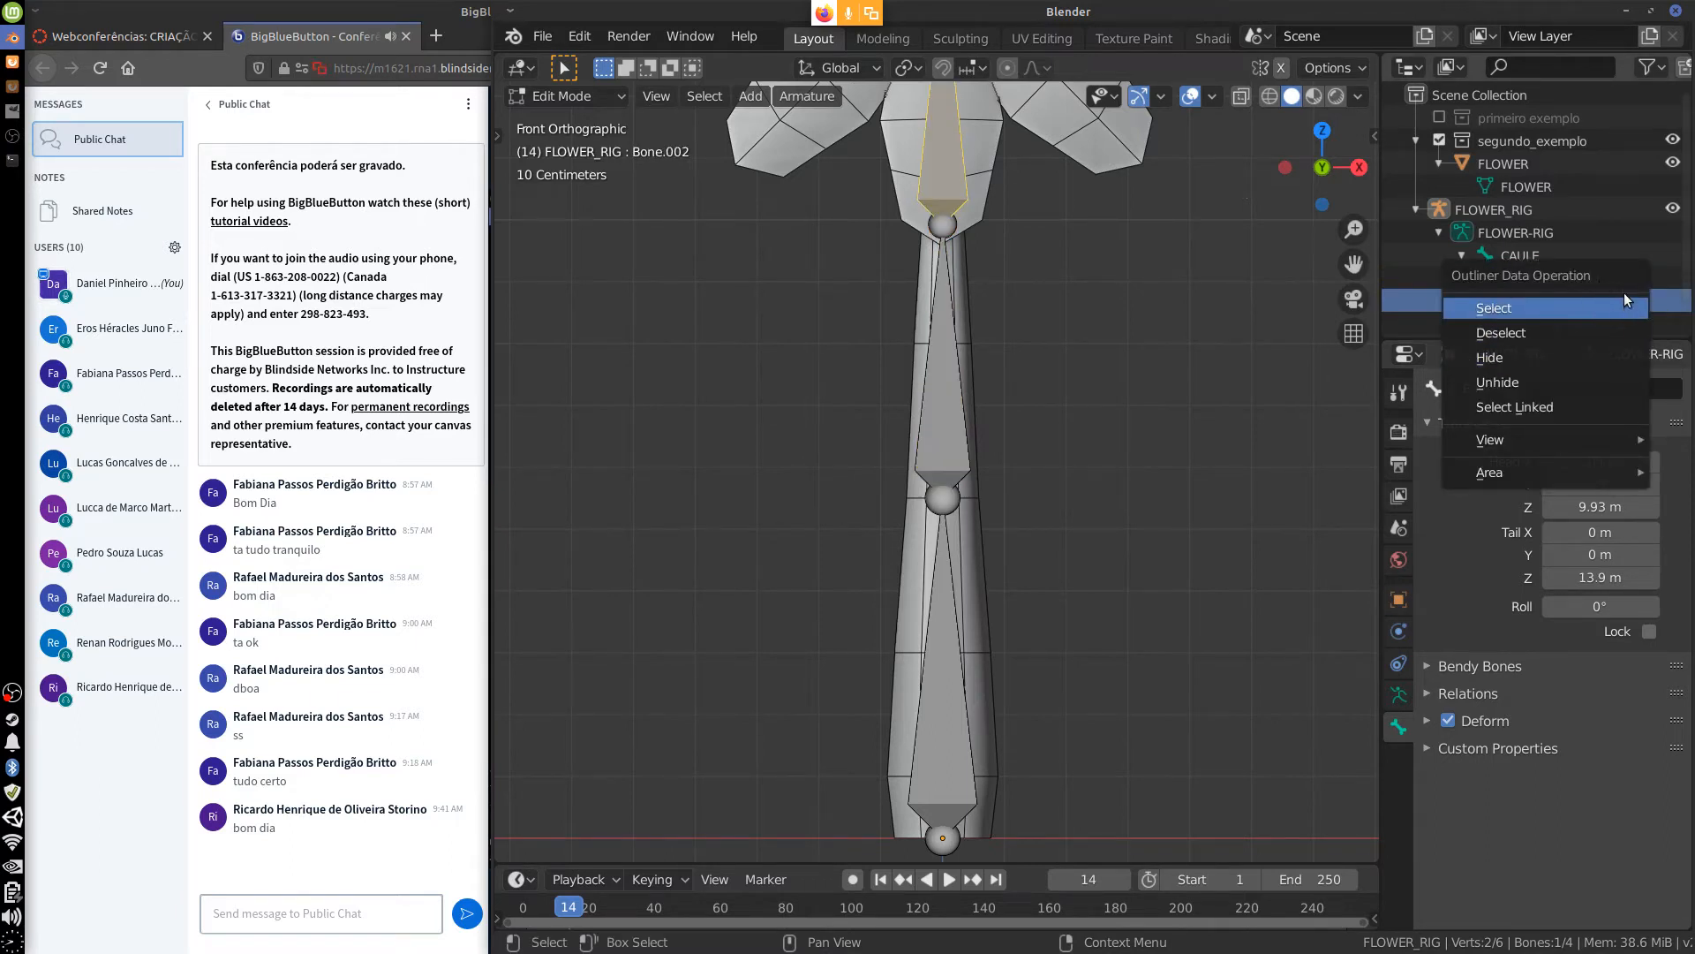
left_click(1624, 300)
left_click(1547, 388)
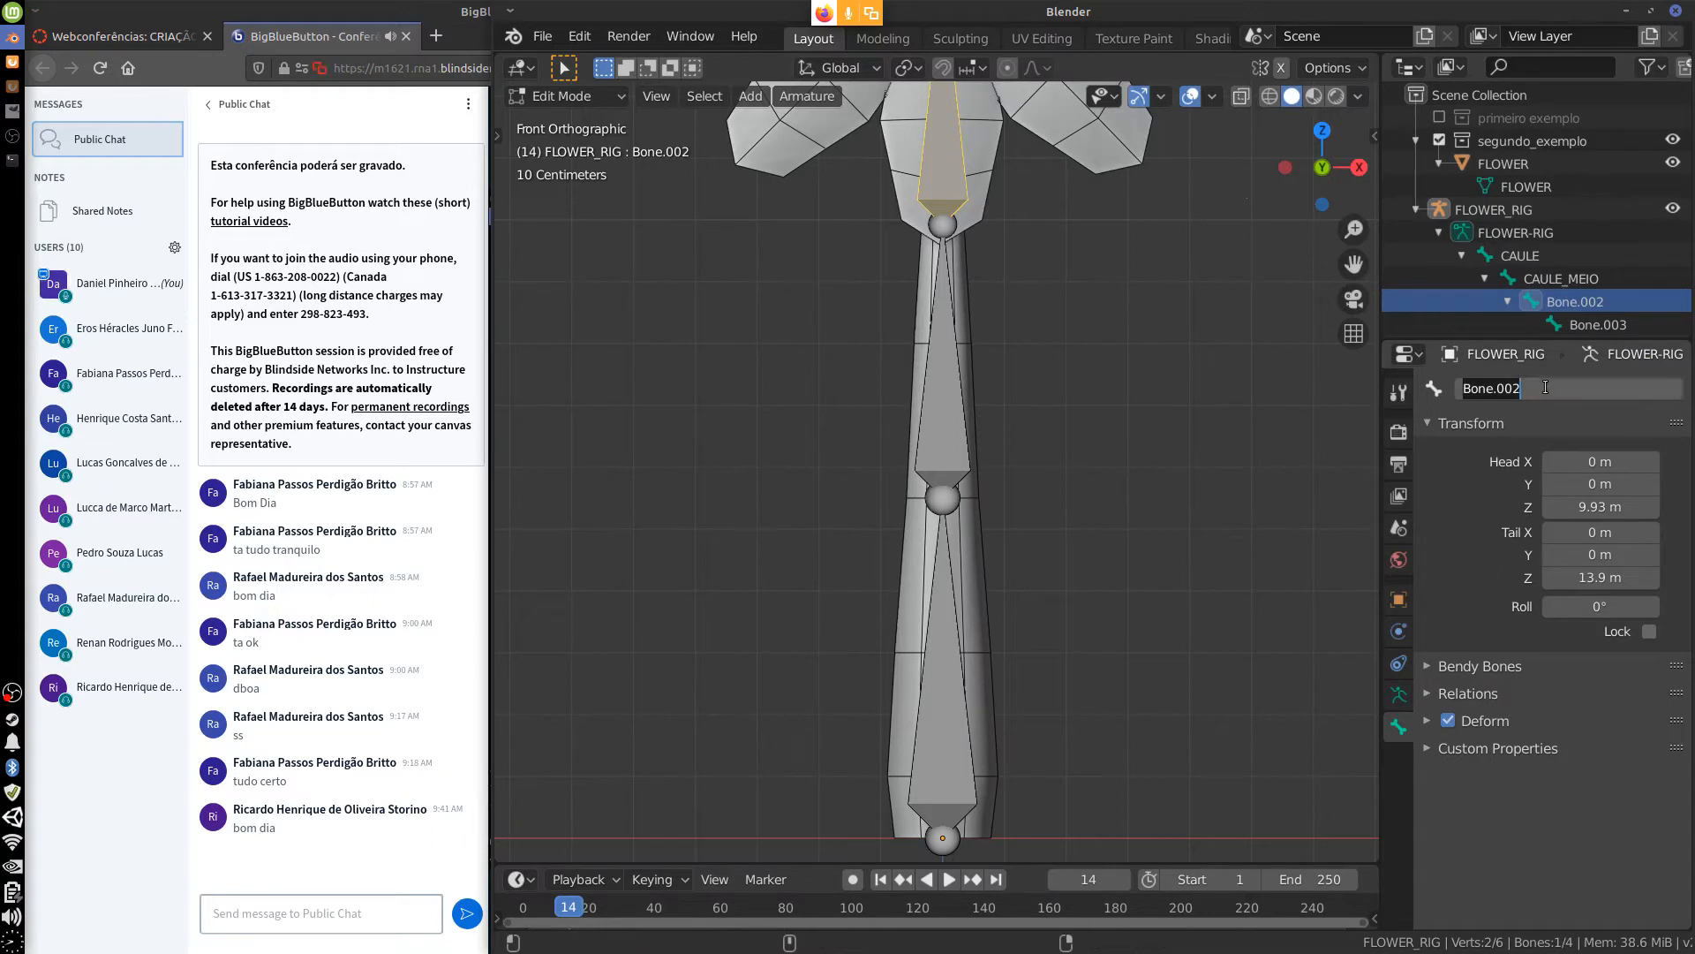
type("CAULE_PONTA")
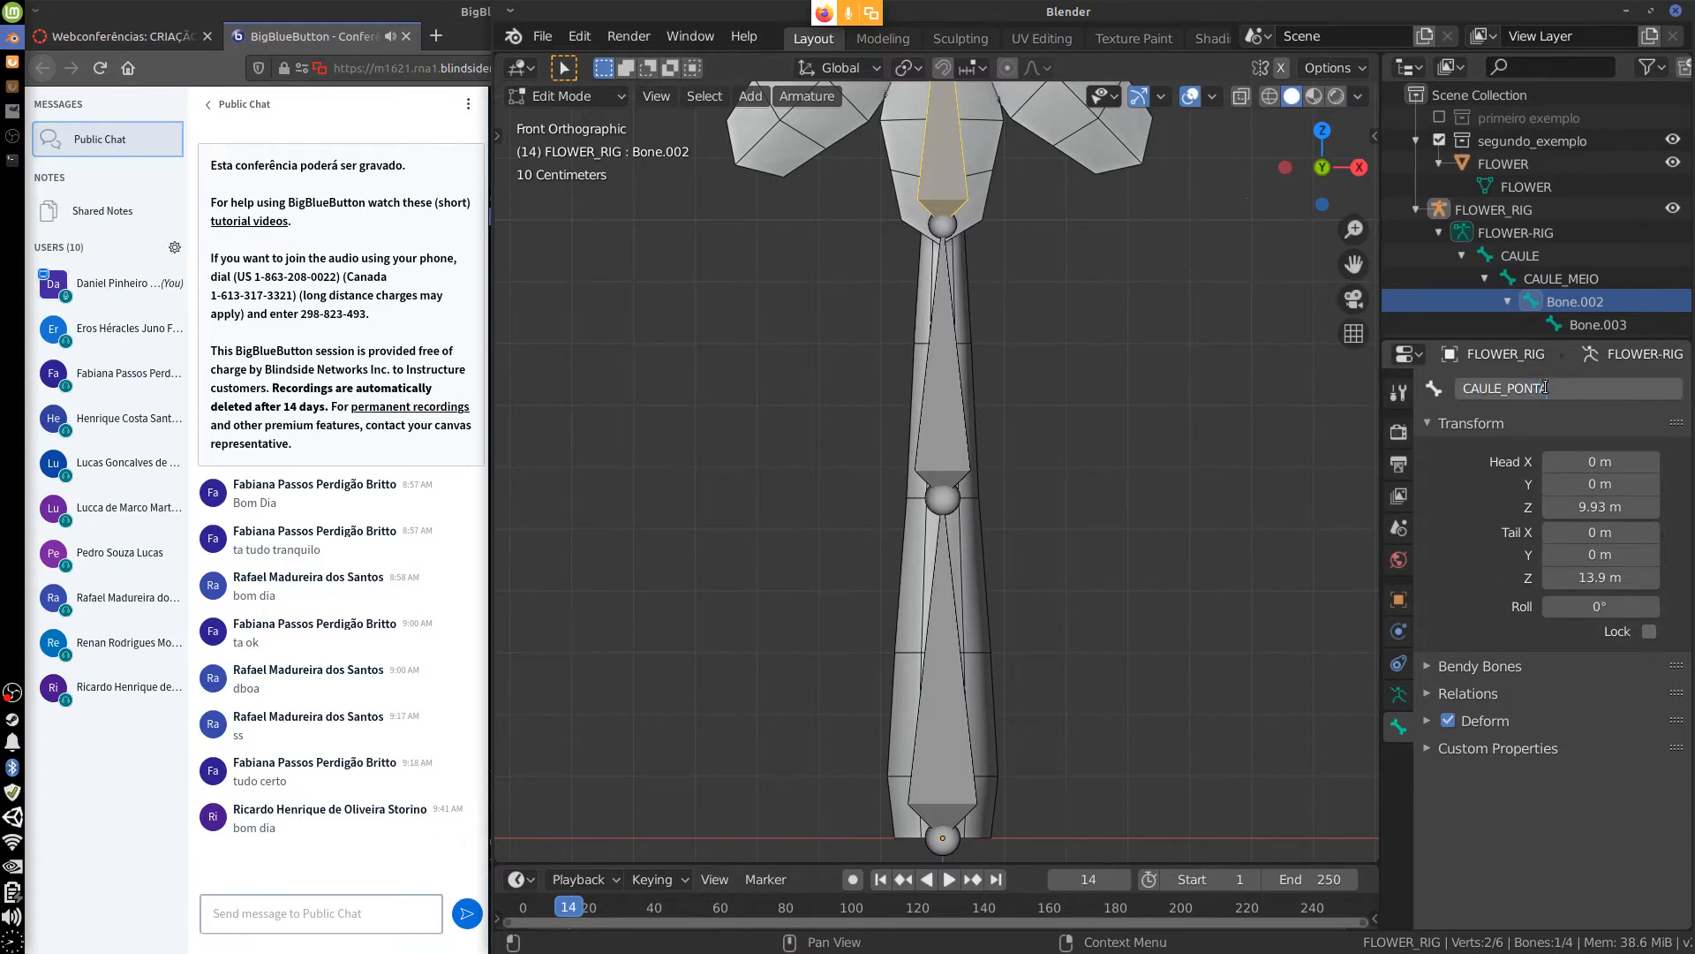
key("Return")
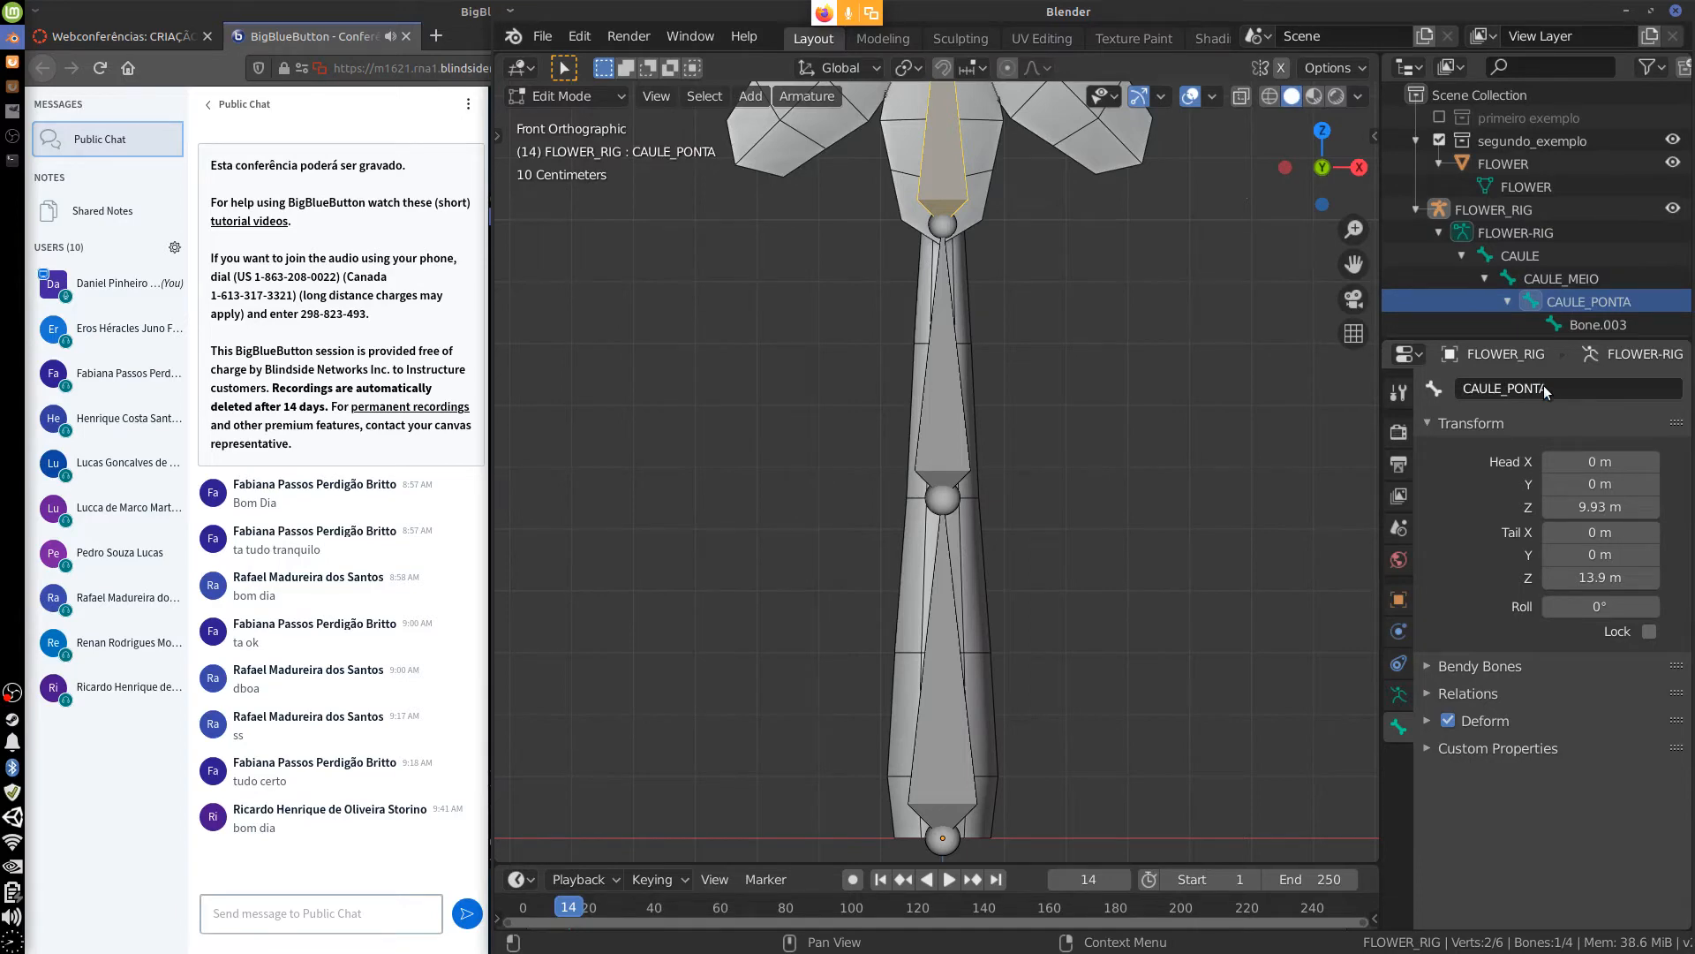
Select Bone.003, the short bone at the flower's center, and rename it FLOR.
middle_click_drag(1178, 247, 1147, 562, "shift")
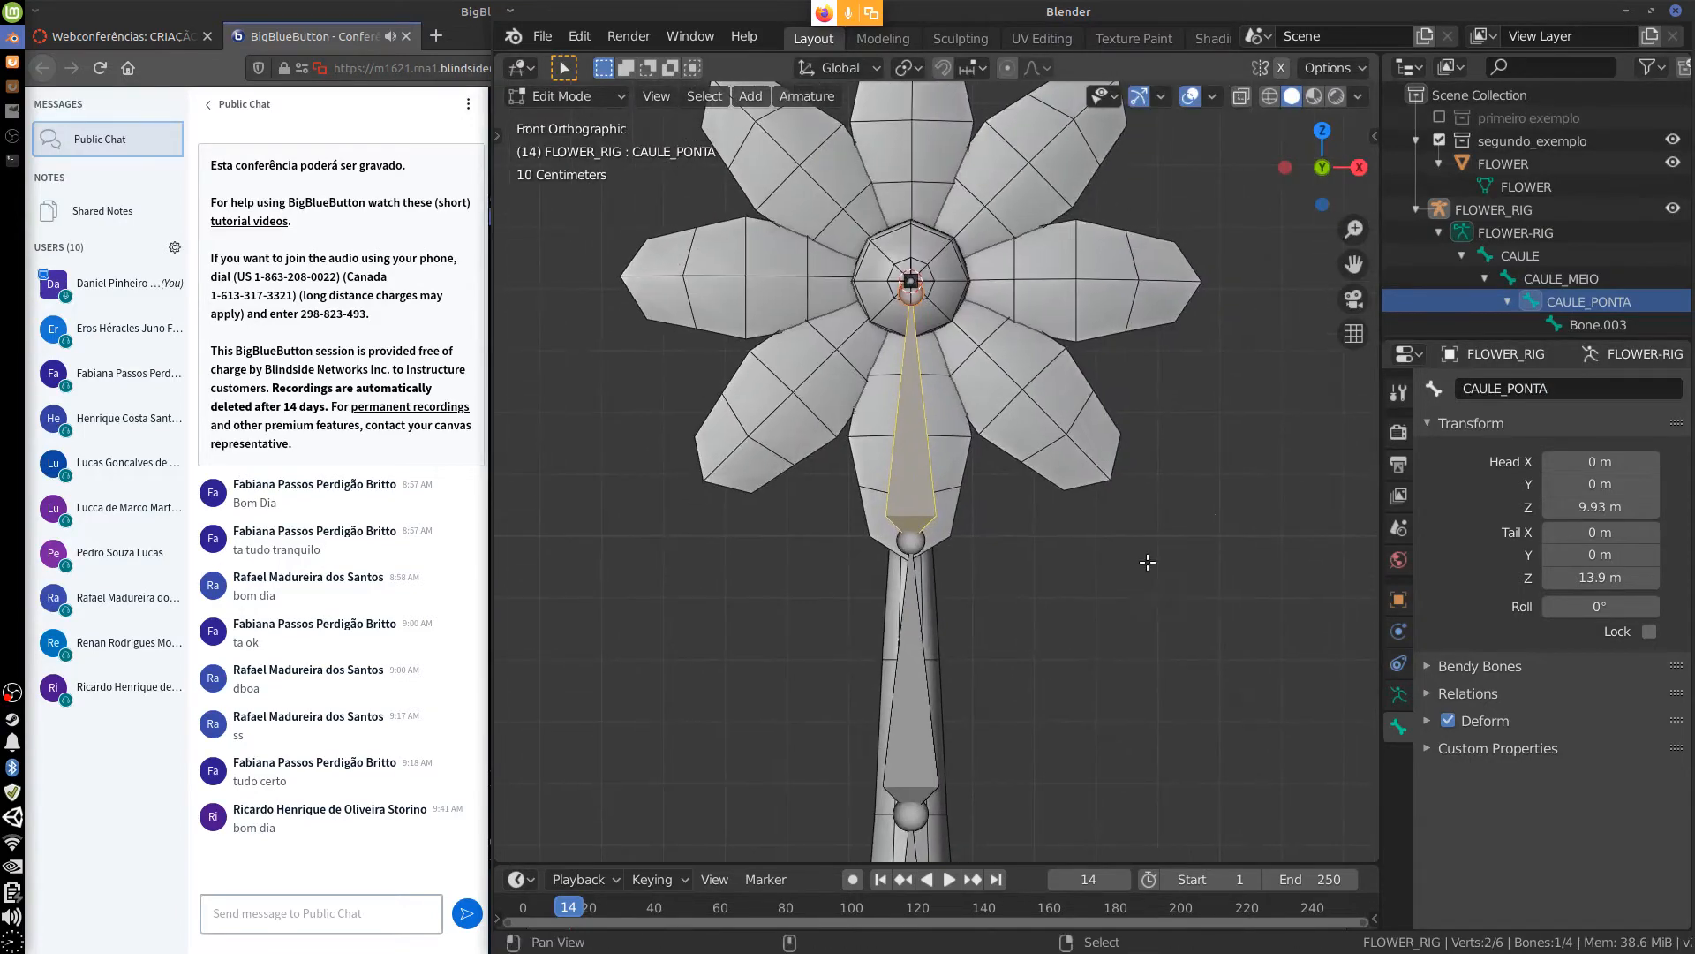
left_click(1598, 324)
middle_click_drag(1139, 490, 932, 487)
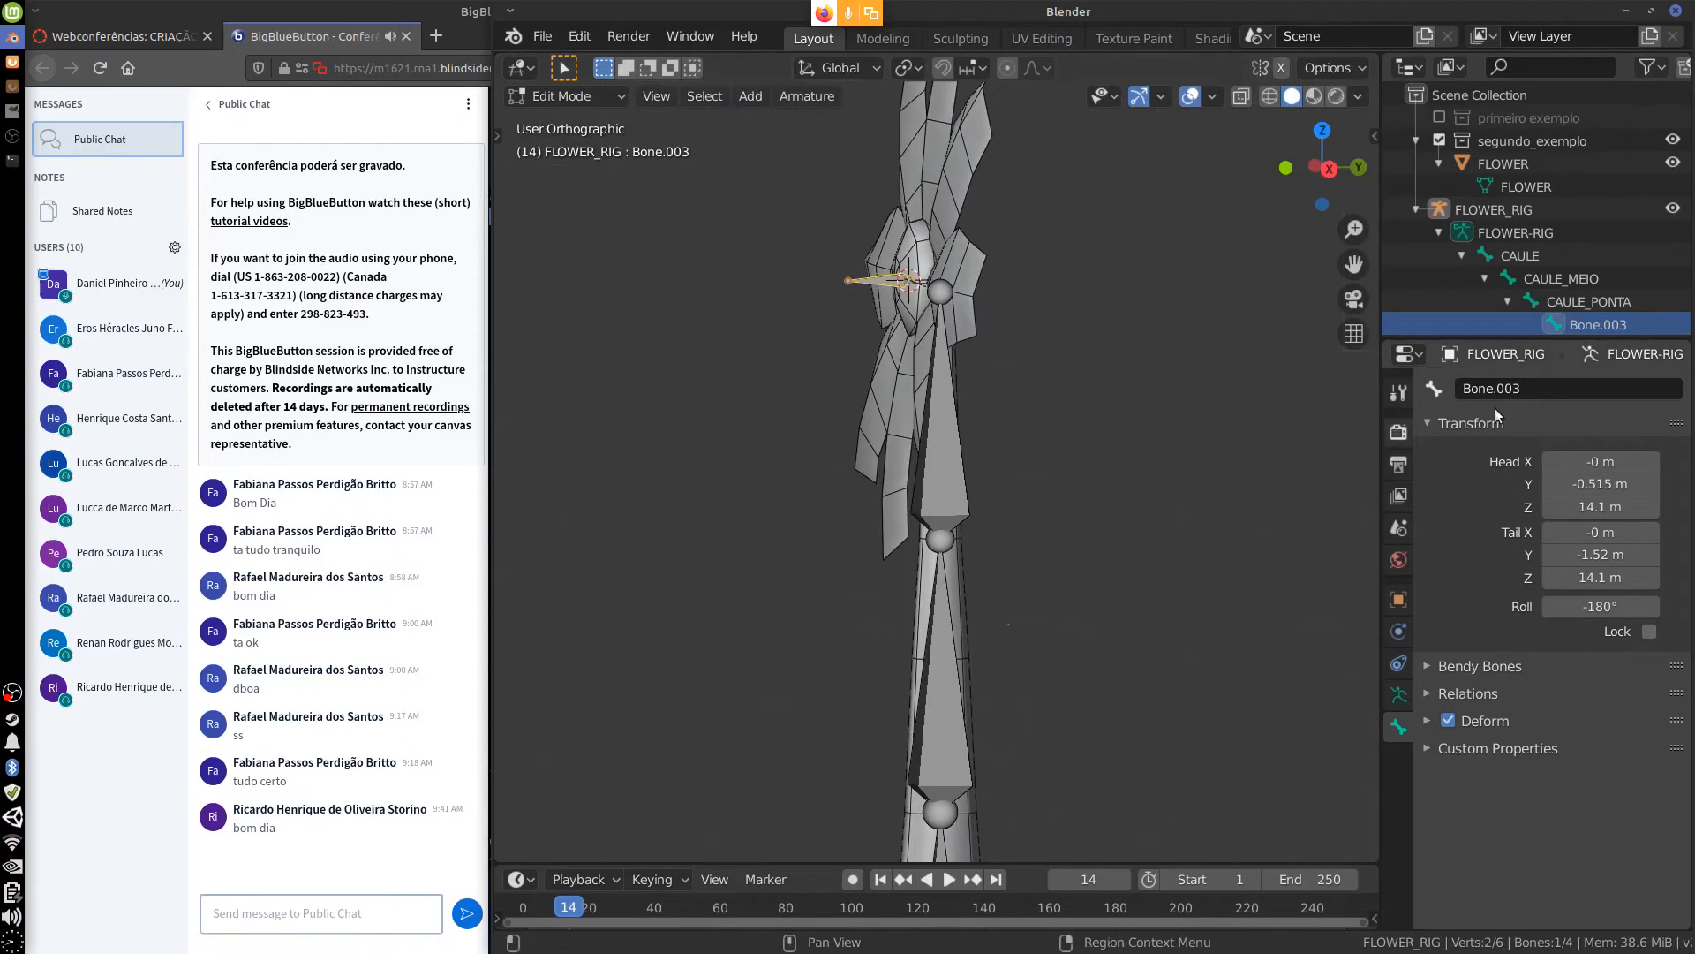
left_click(1516, 388)
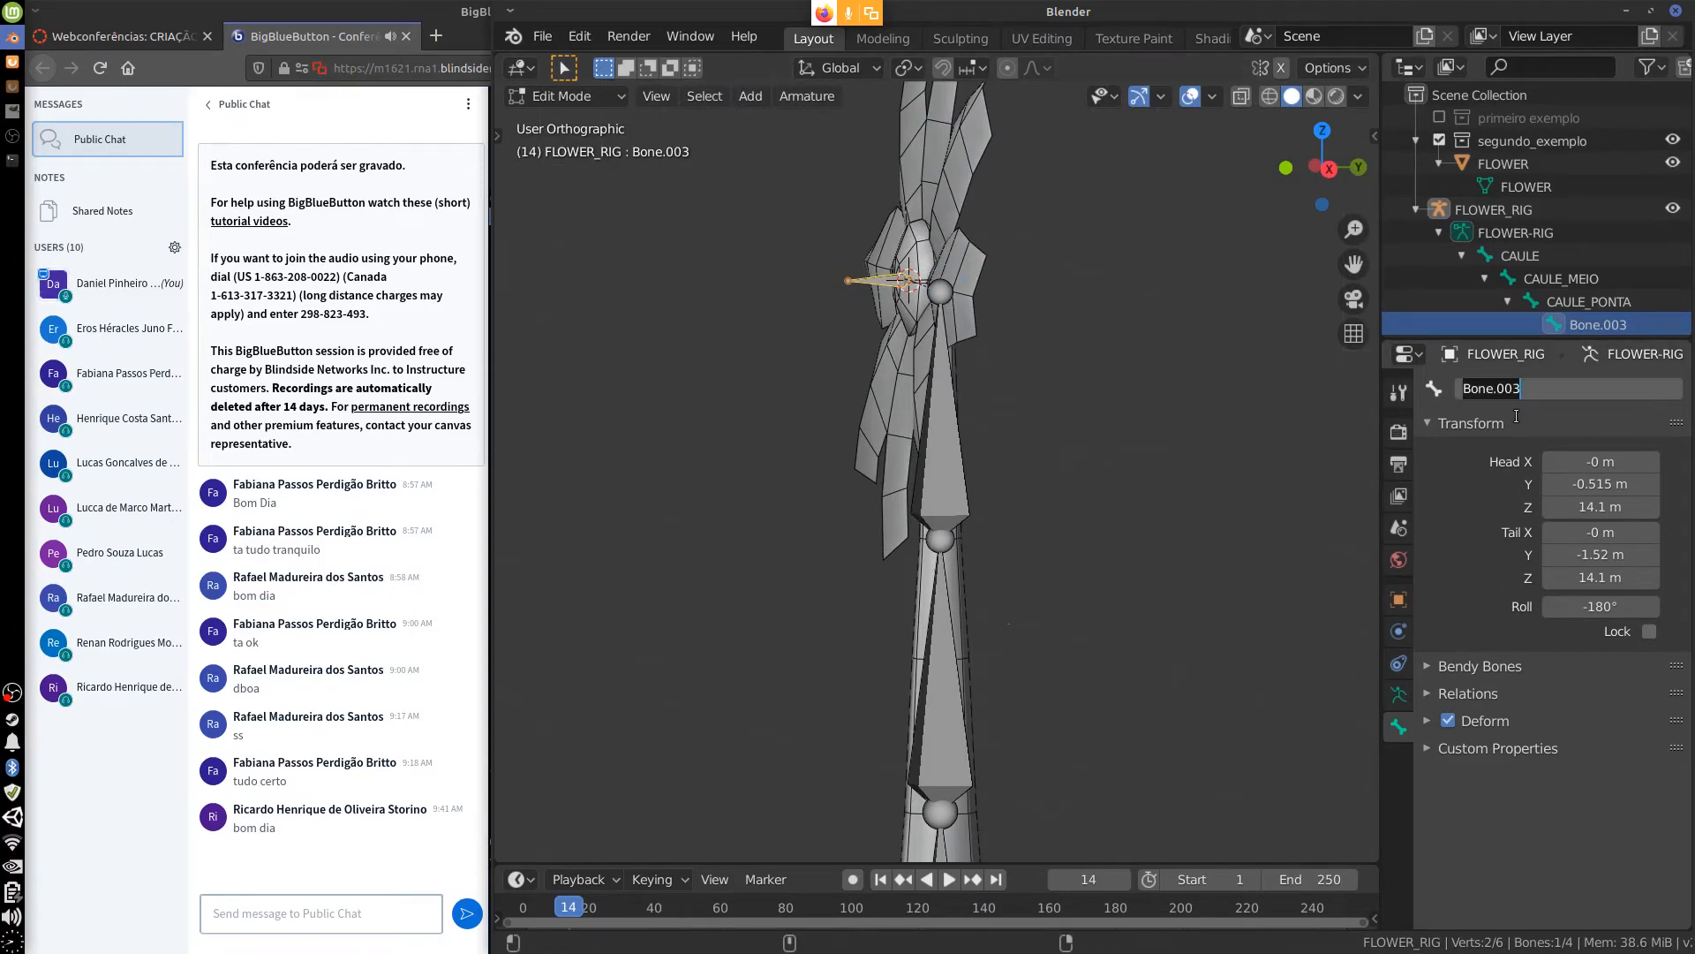
type("FLOR")
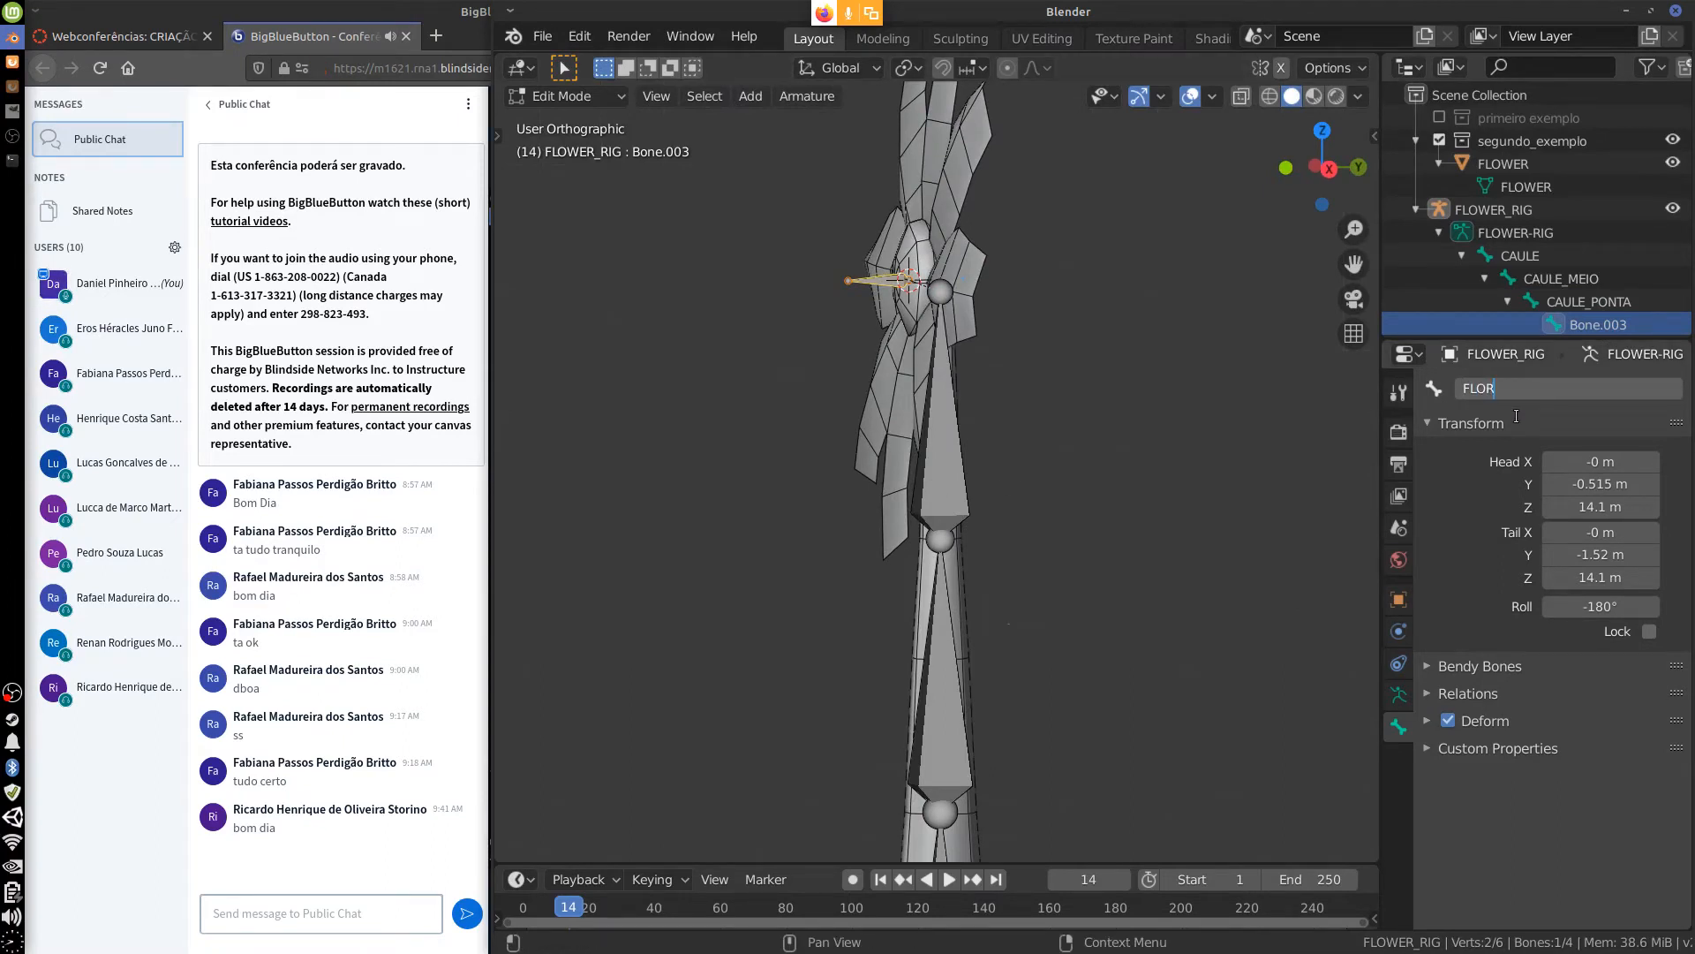
key("Return")
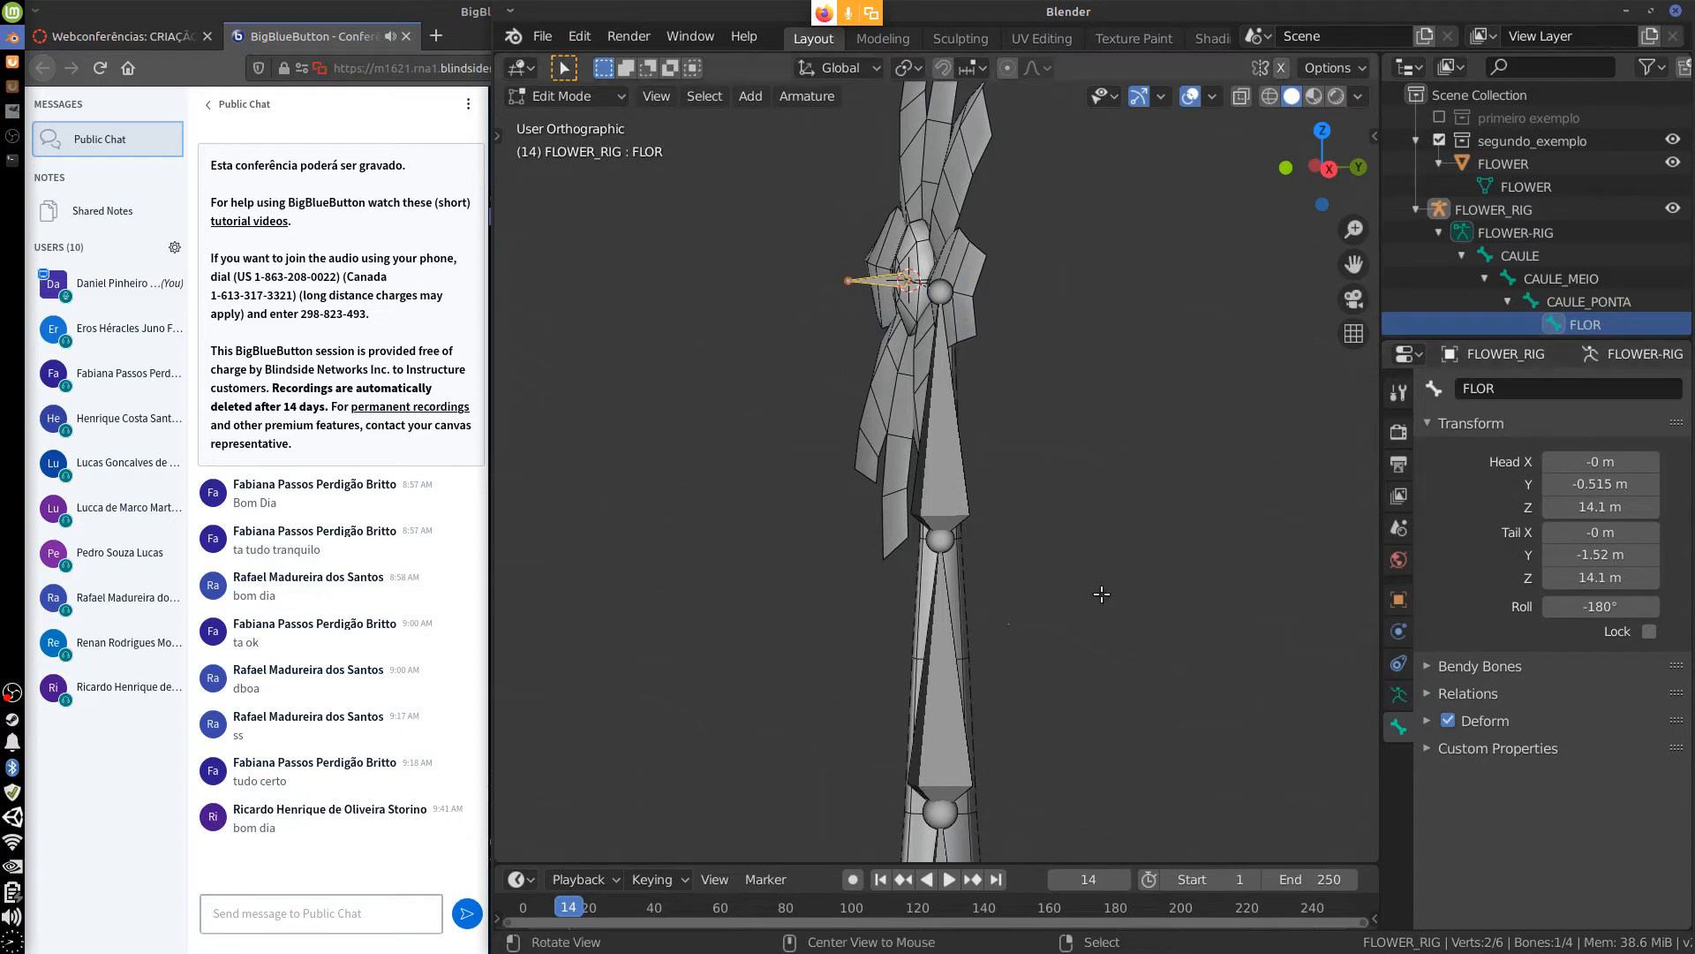
Inspect the bone chain from the stem base up to the flower, at an angle and in front view.
middle_click_drag(1101, 595, 1115, 500)
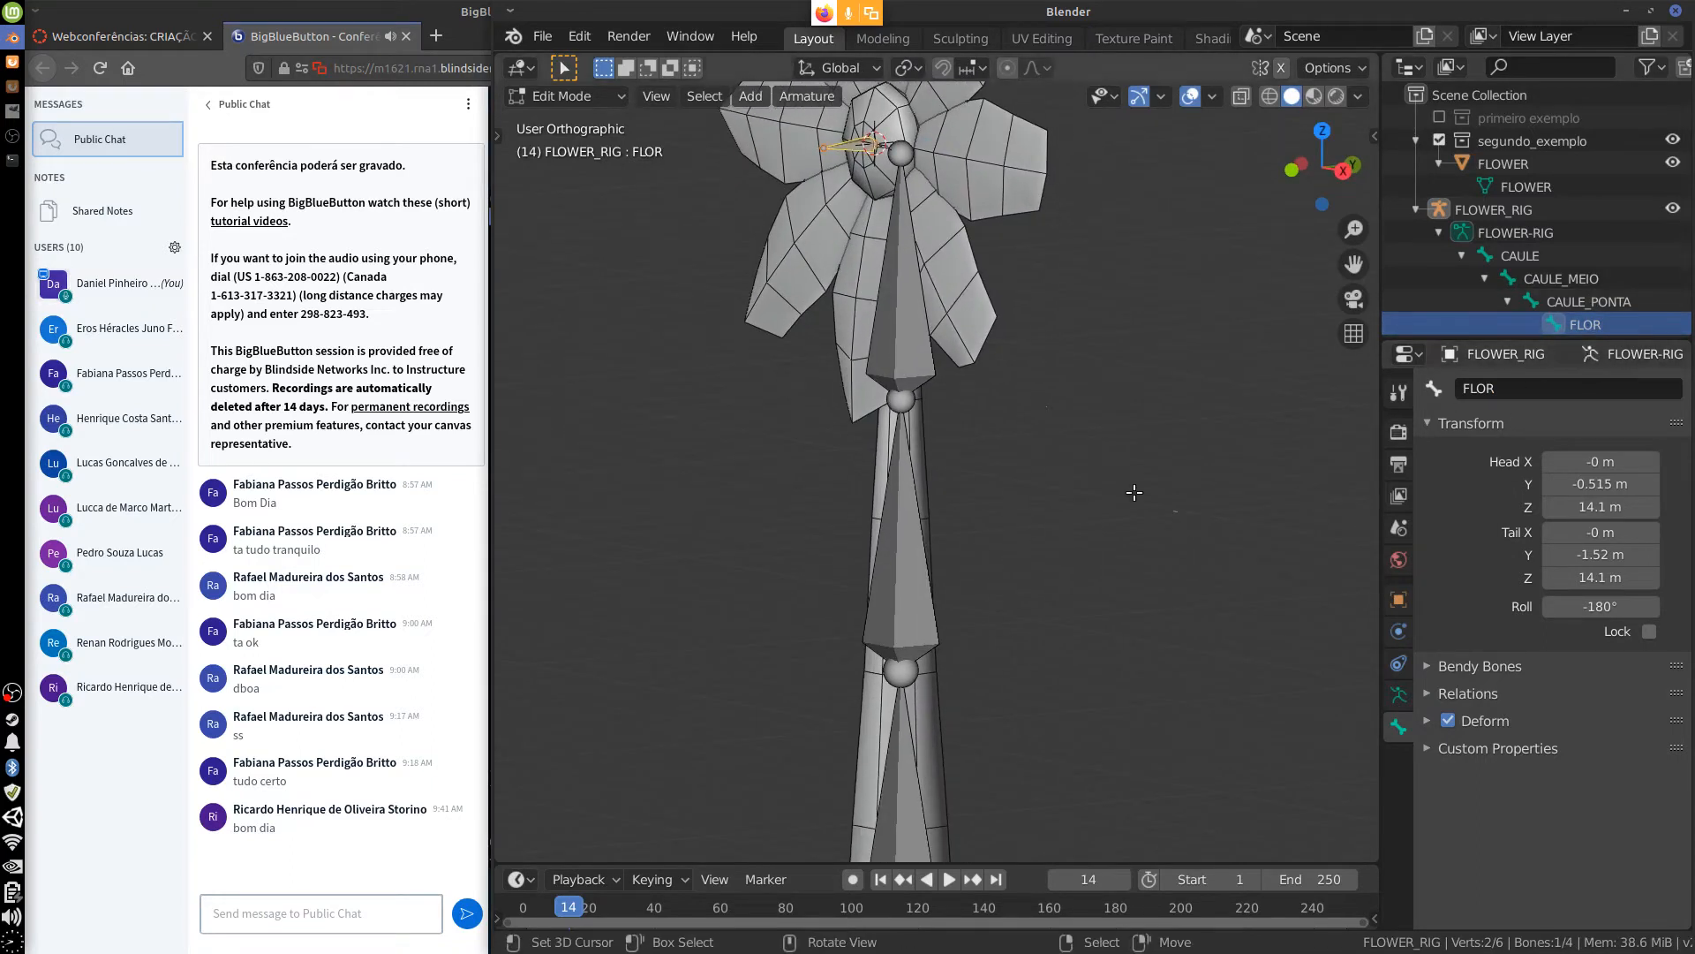
middle_click_drag(1042, 552, 873, 400, "shift")
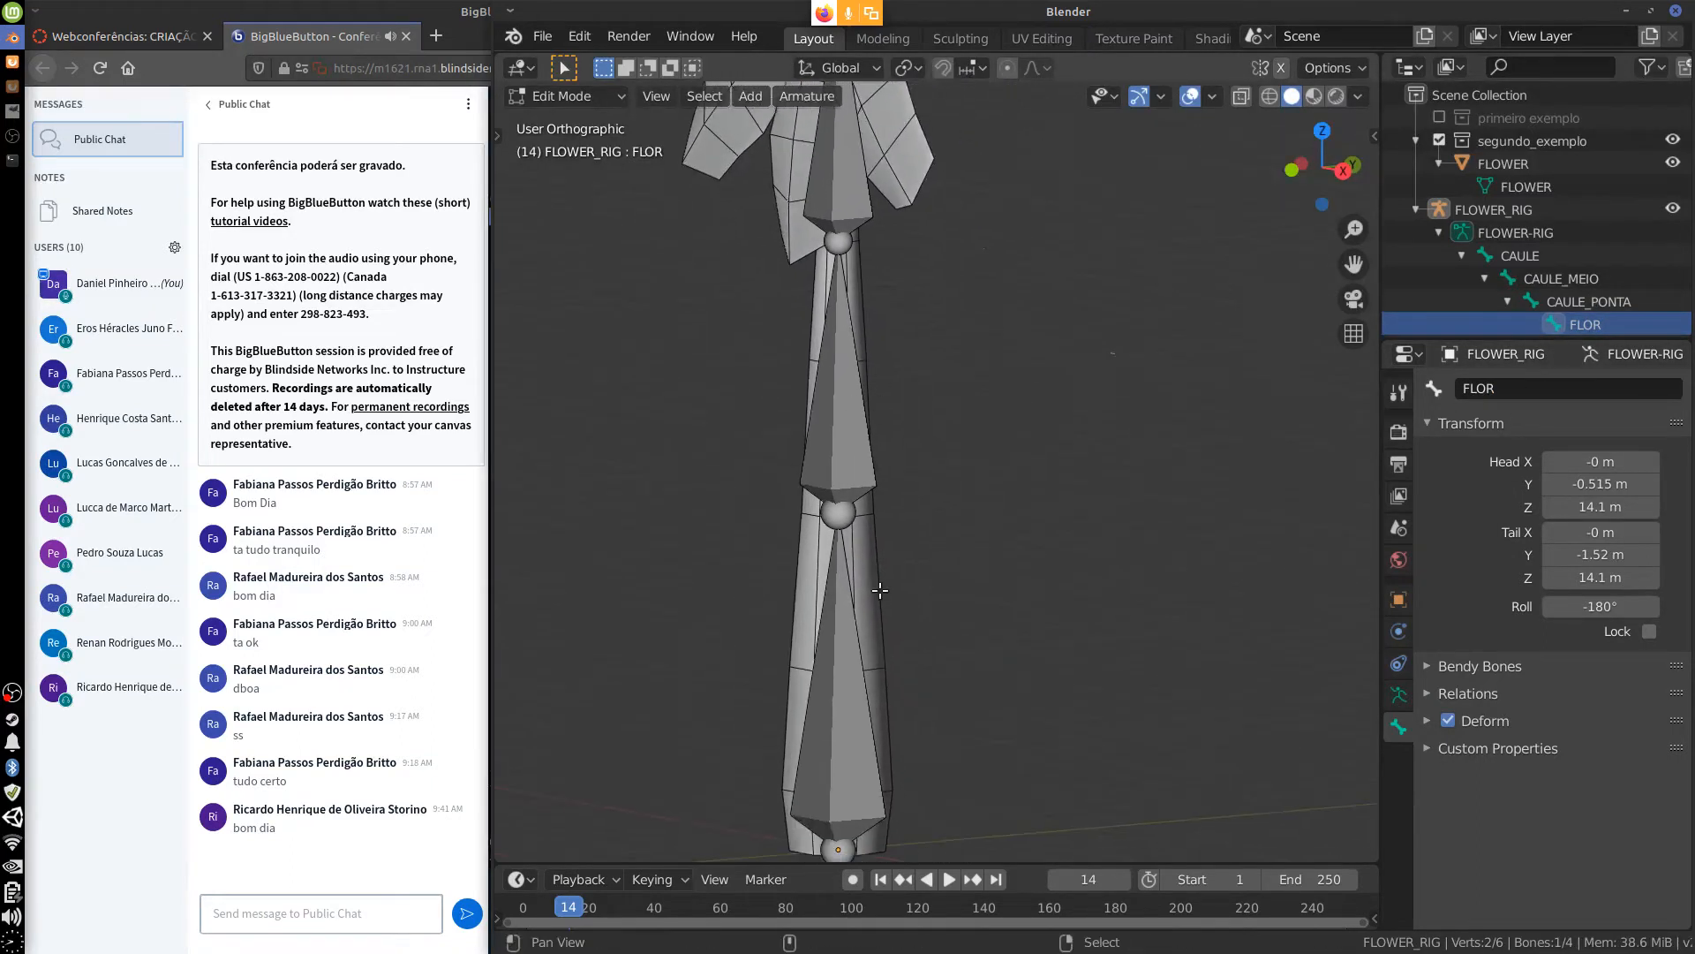
key("KP_1")
middle_click_drag(962, 574, 1051, 555, "shift")
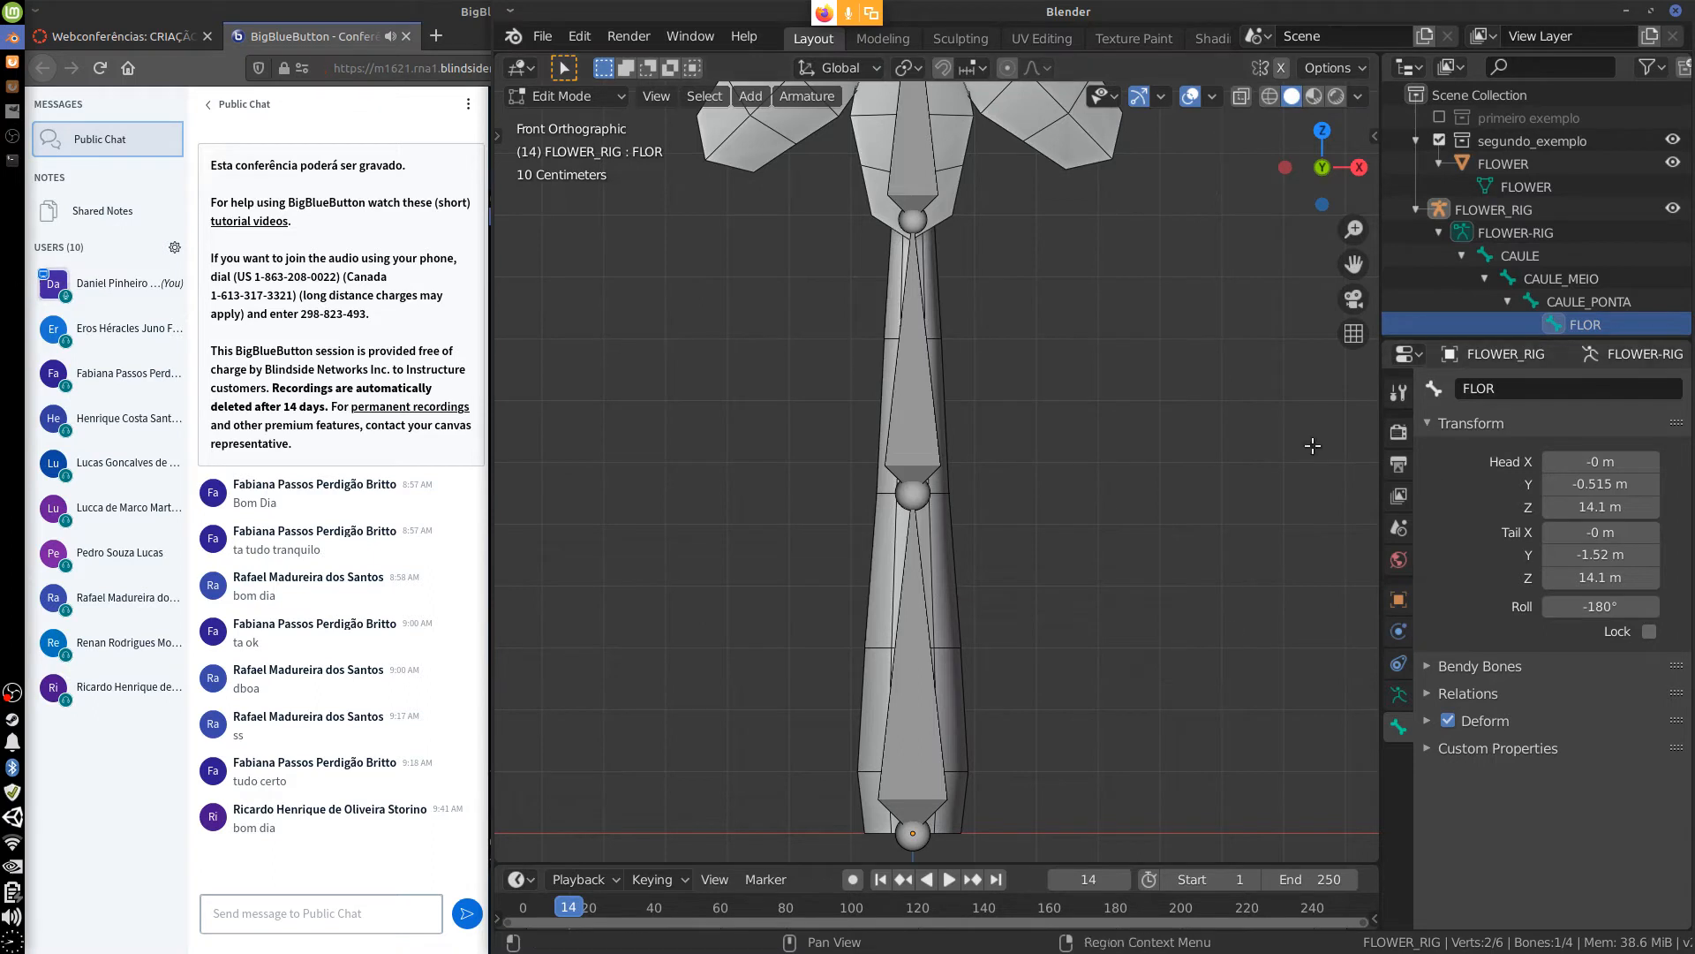
middle_click_drag(1078, 586, 997, 682, "shift")
scroll(1042, 581, "down", 1)
scroll(1042, 581, "down", 2)
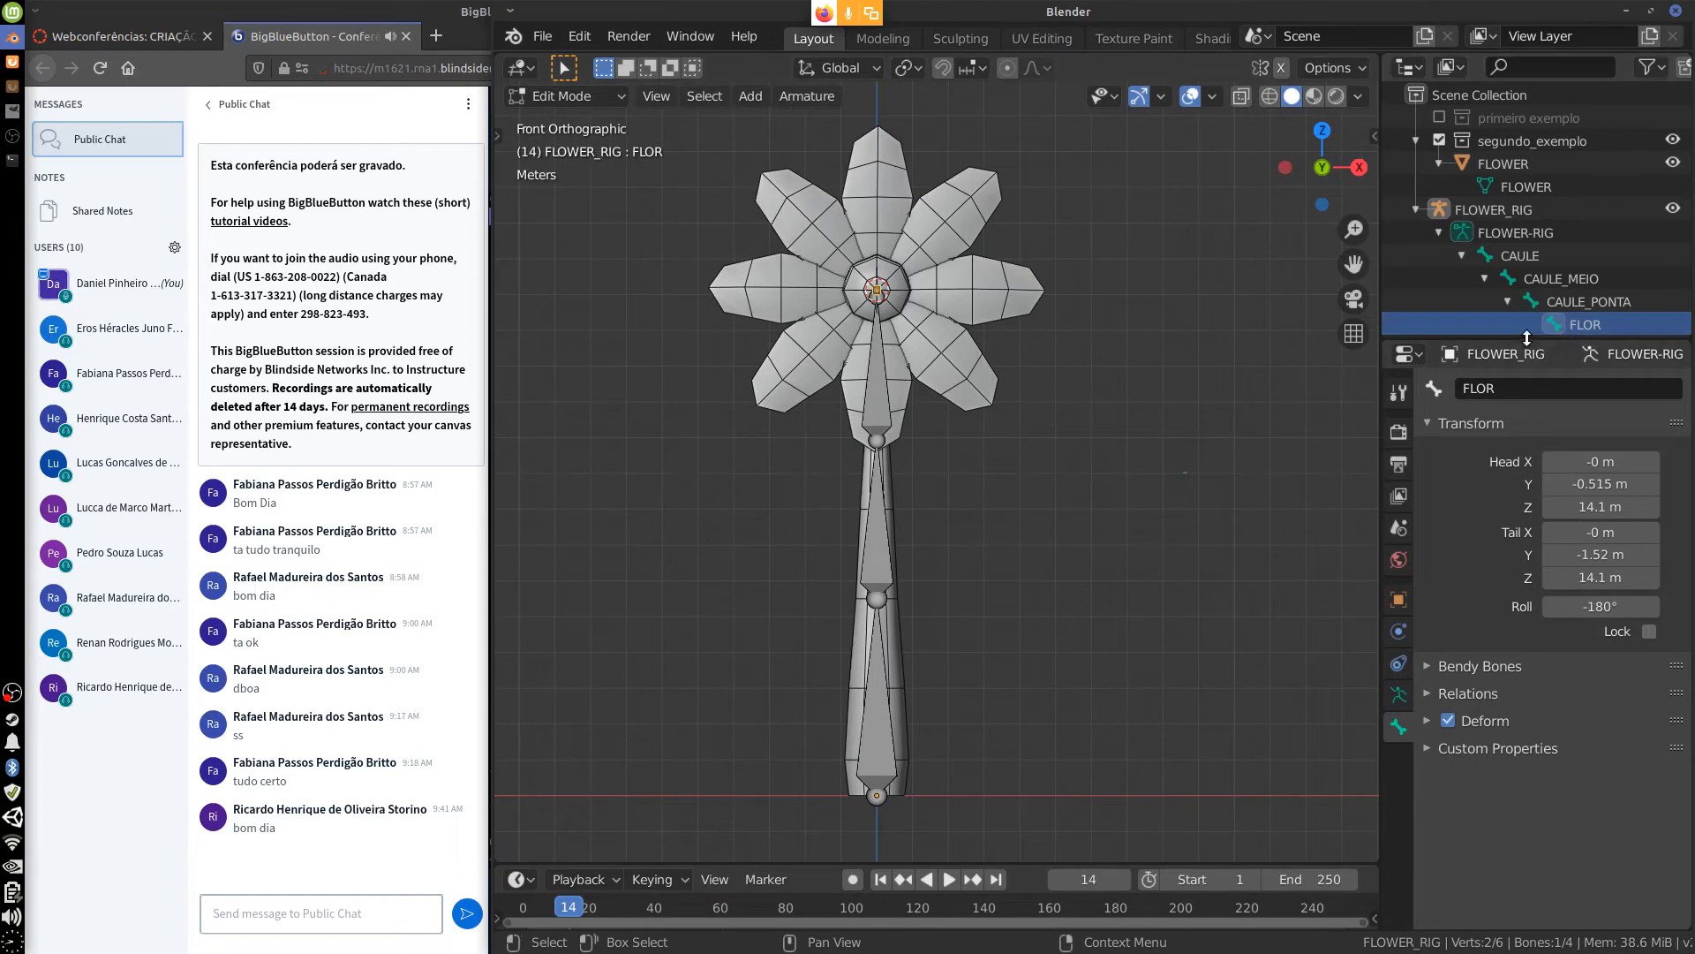
Move the FLOWER_RIG armature into the segundo_exemplo collection and collapse the FLOWER and FLOWER_RIG hierarchies.
left_click_drag(1534, 342, 1552, 470)
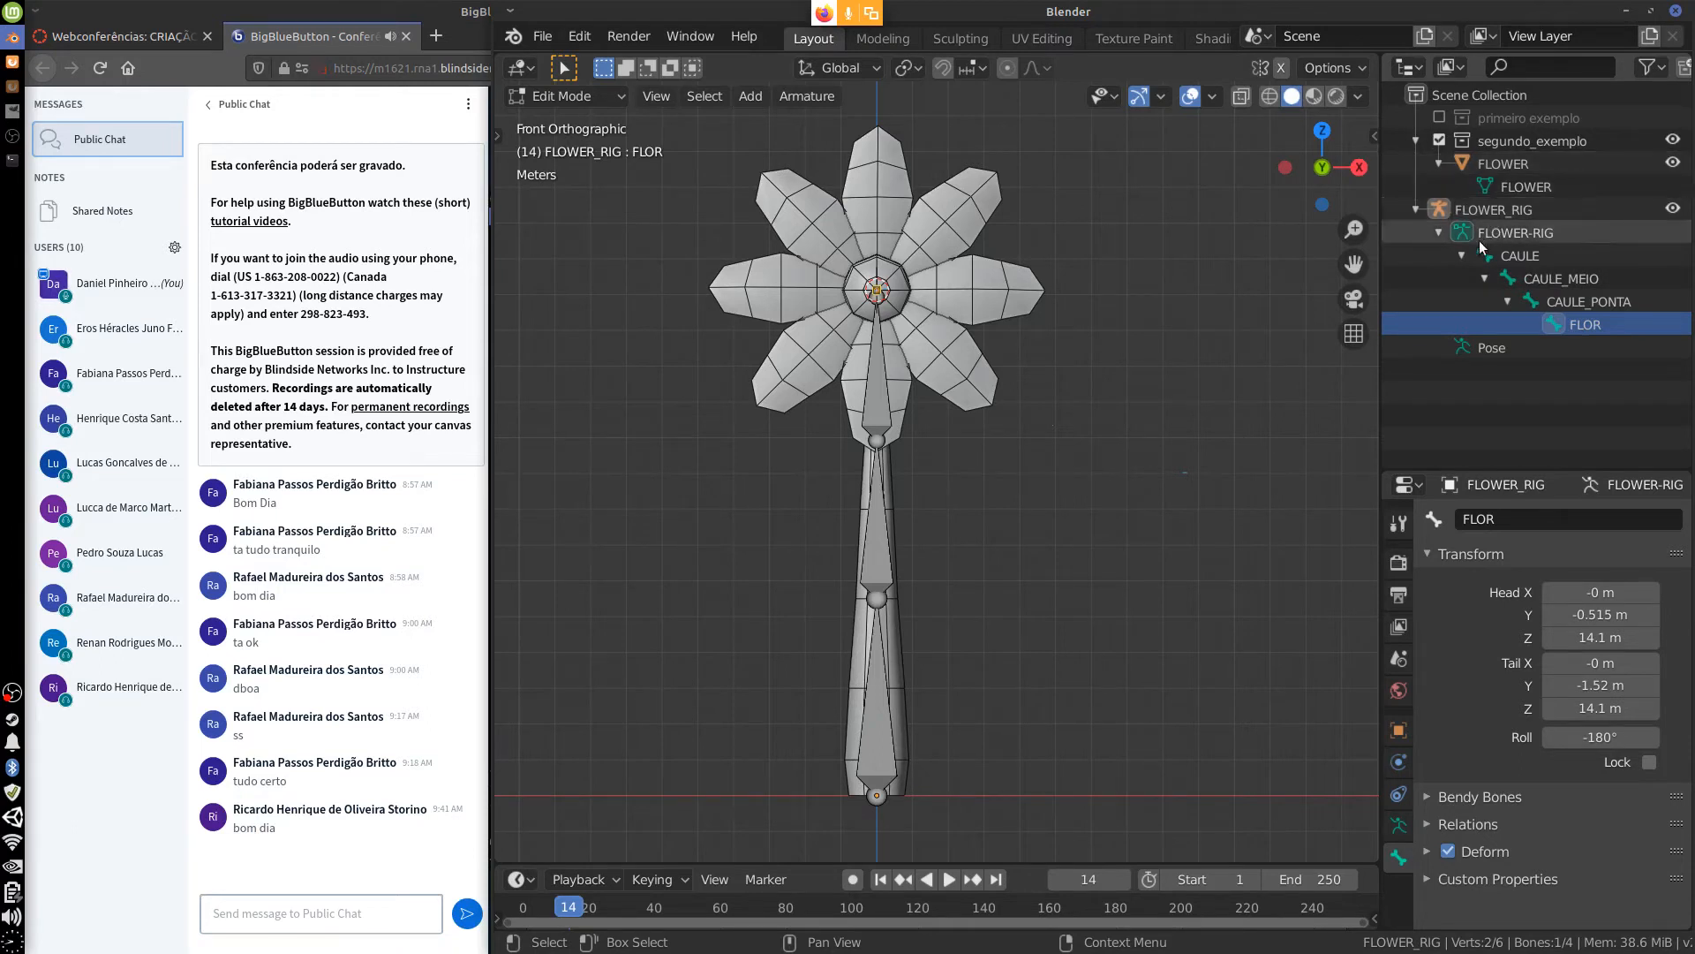
left_click(1416, 210)
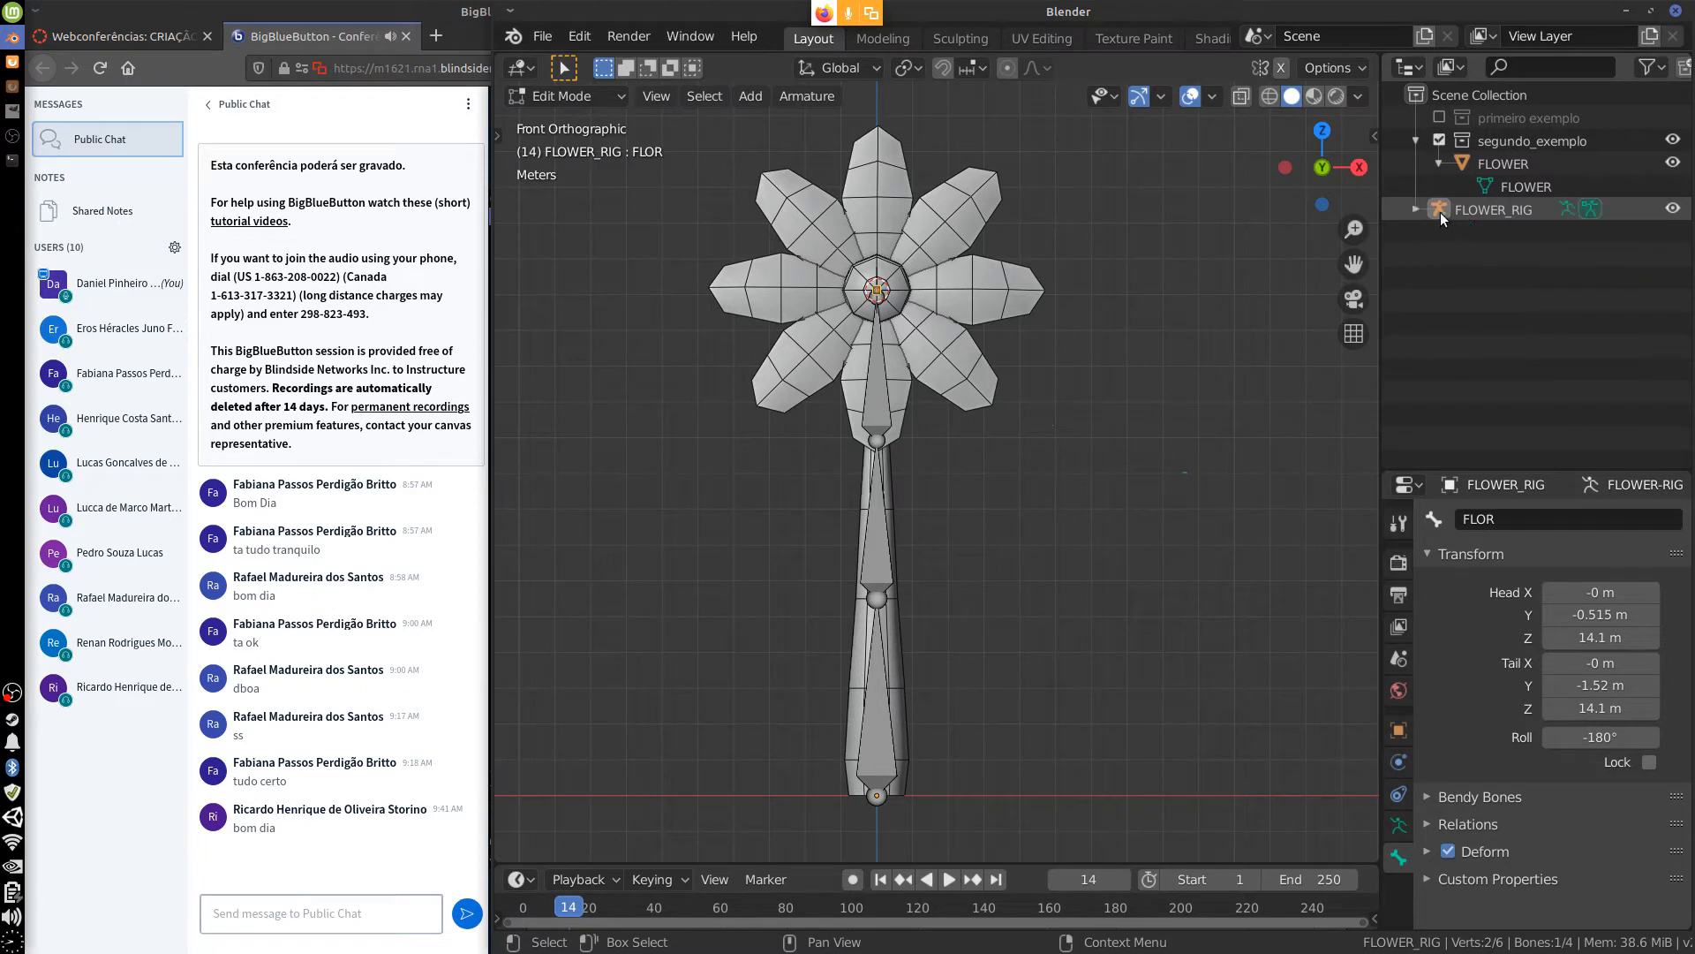
left_click_drag(1439, 212, 1476, 143)
left_click(1439, 210)
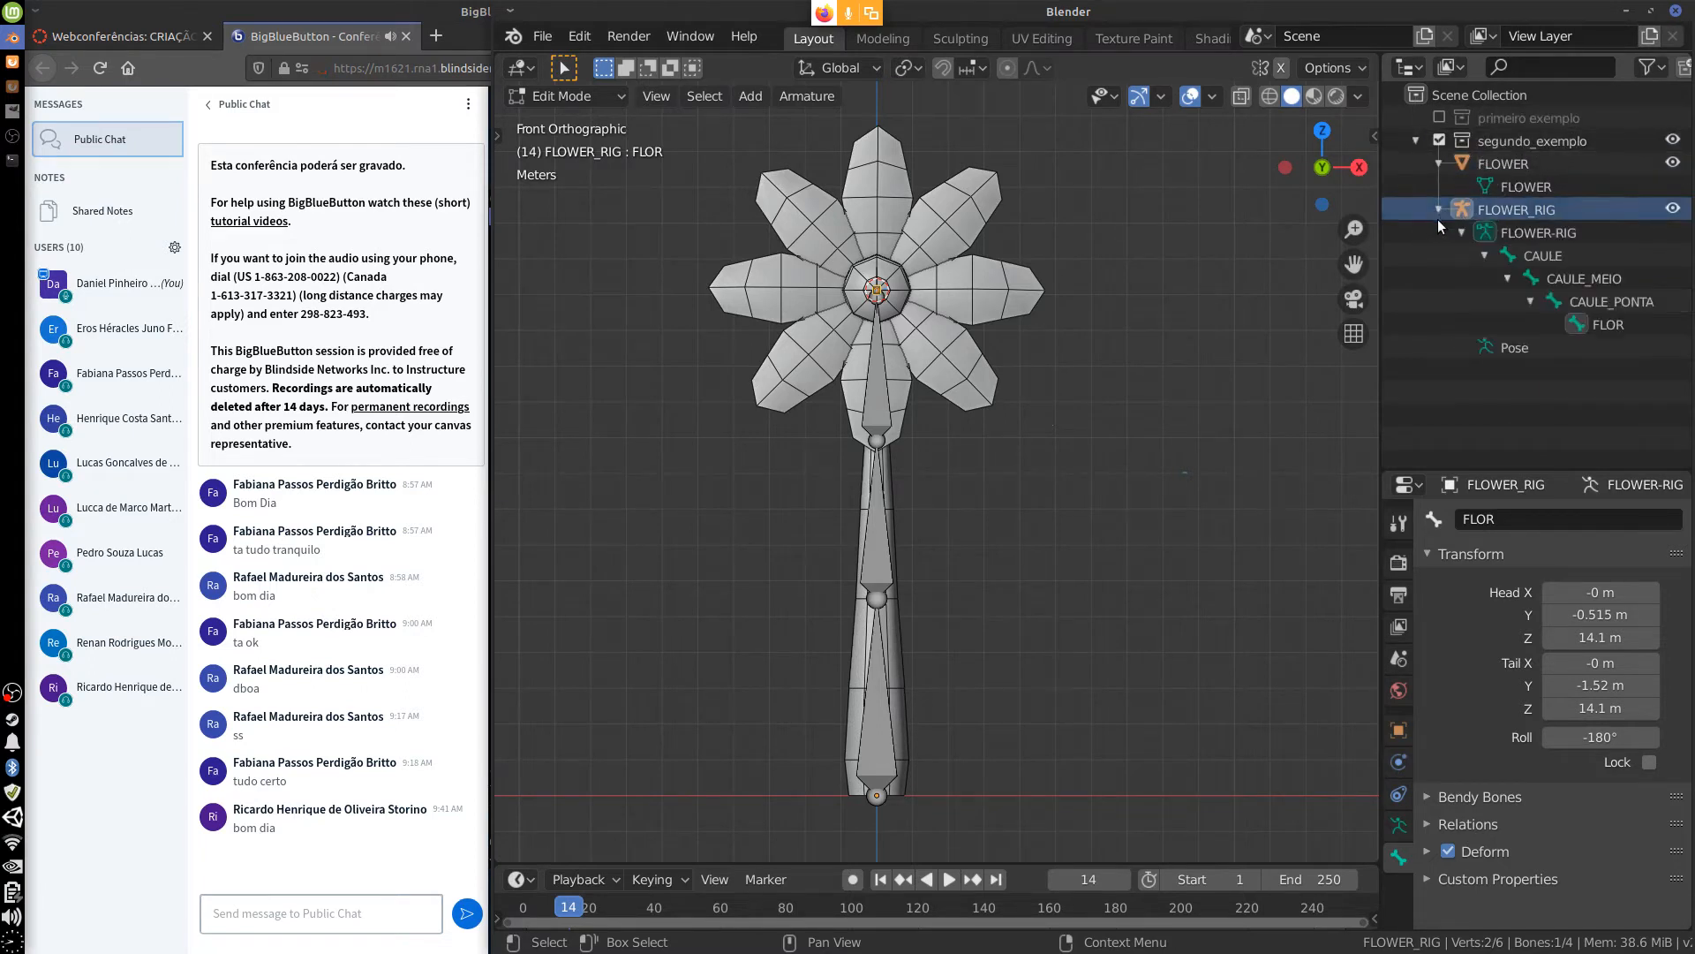
left_click(1438, 164)
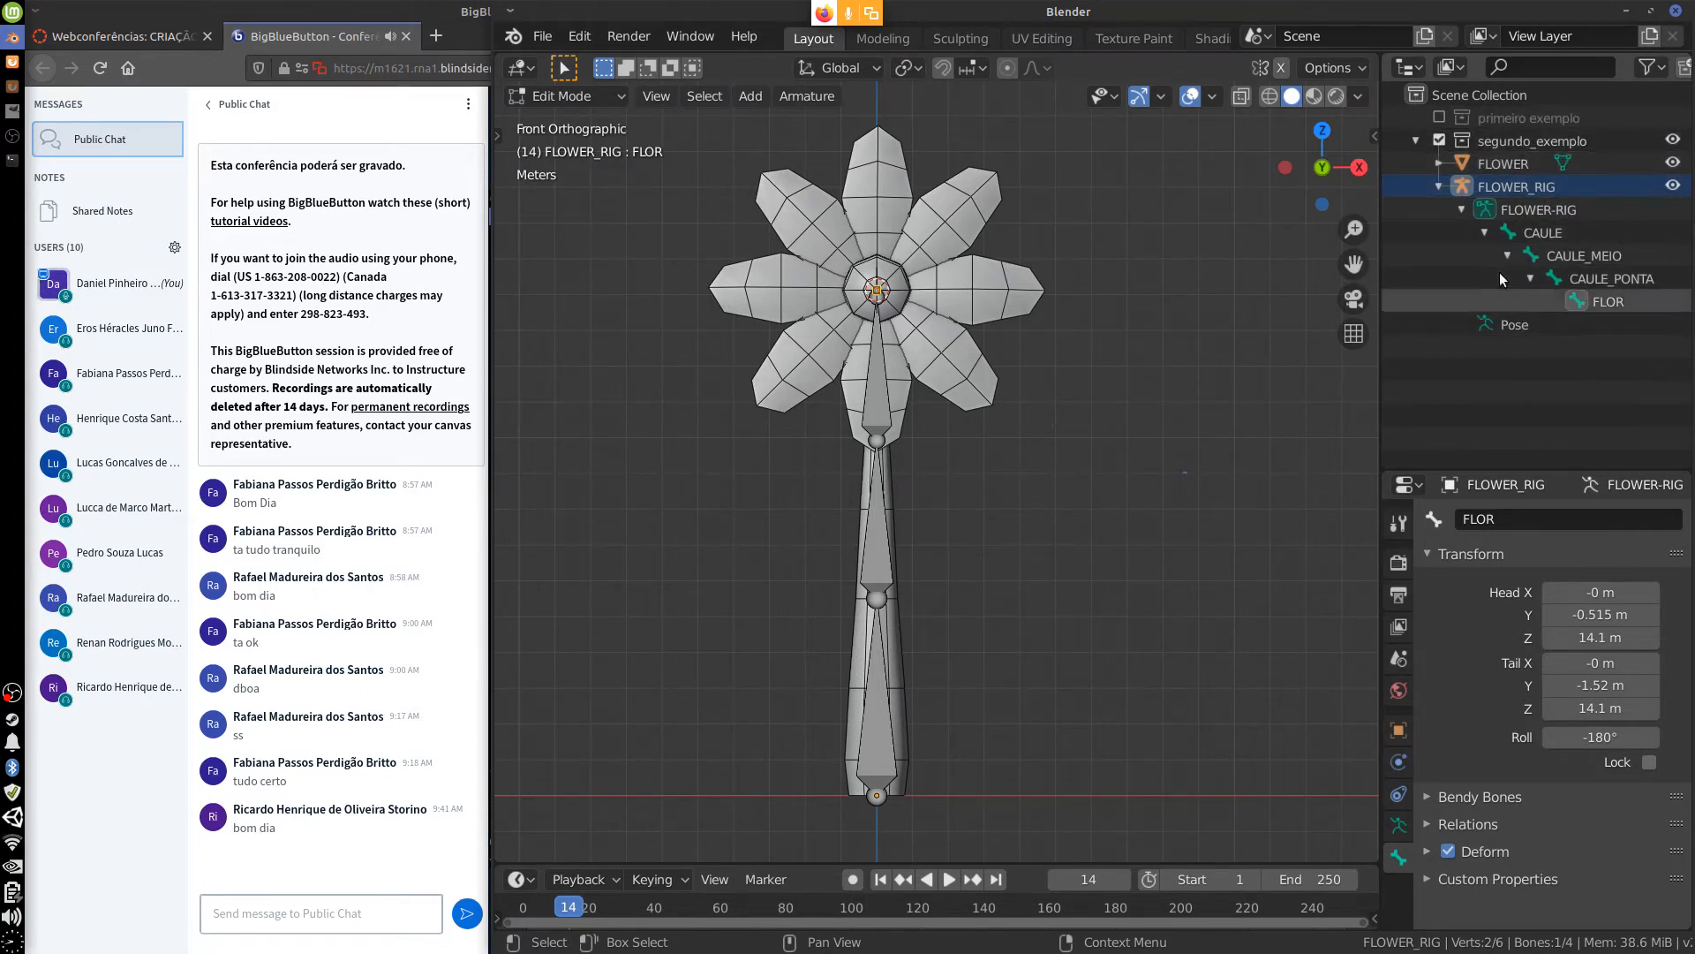
left_click(1439, 187)
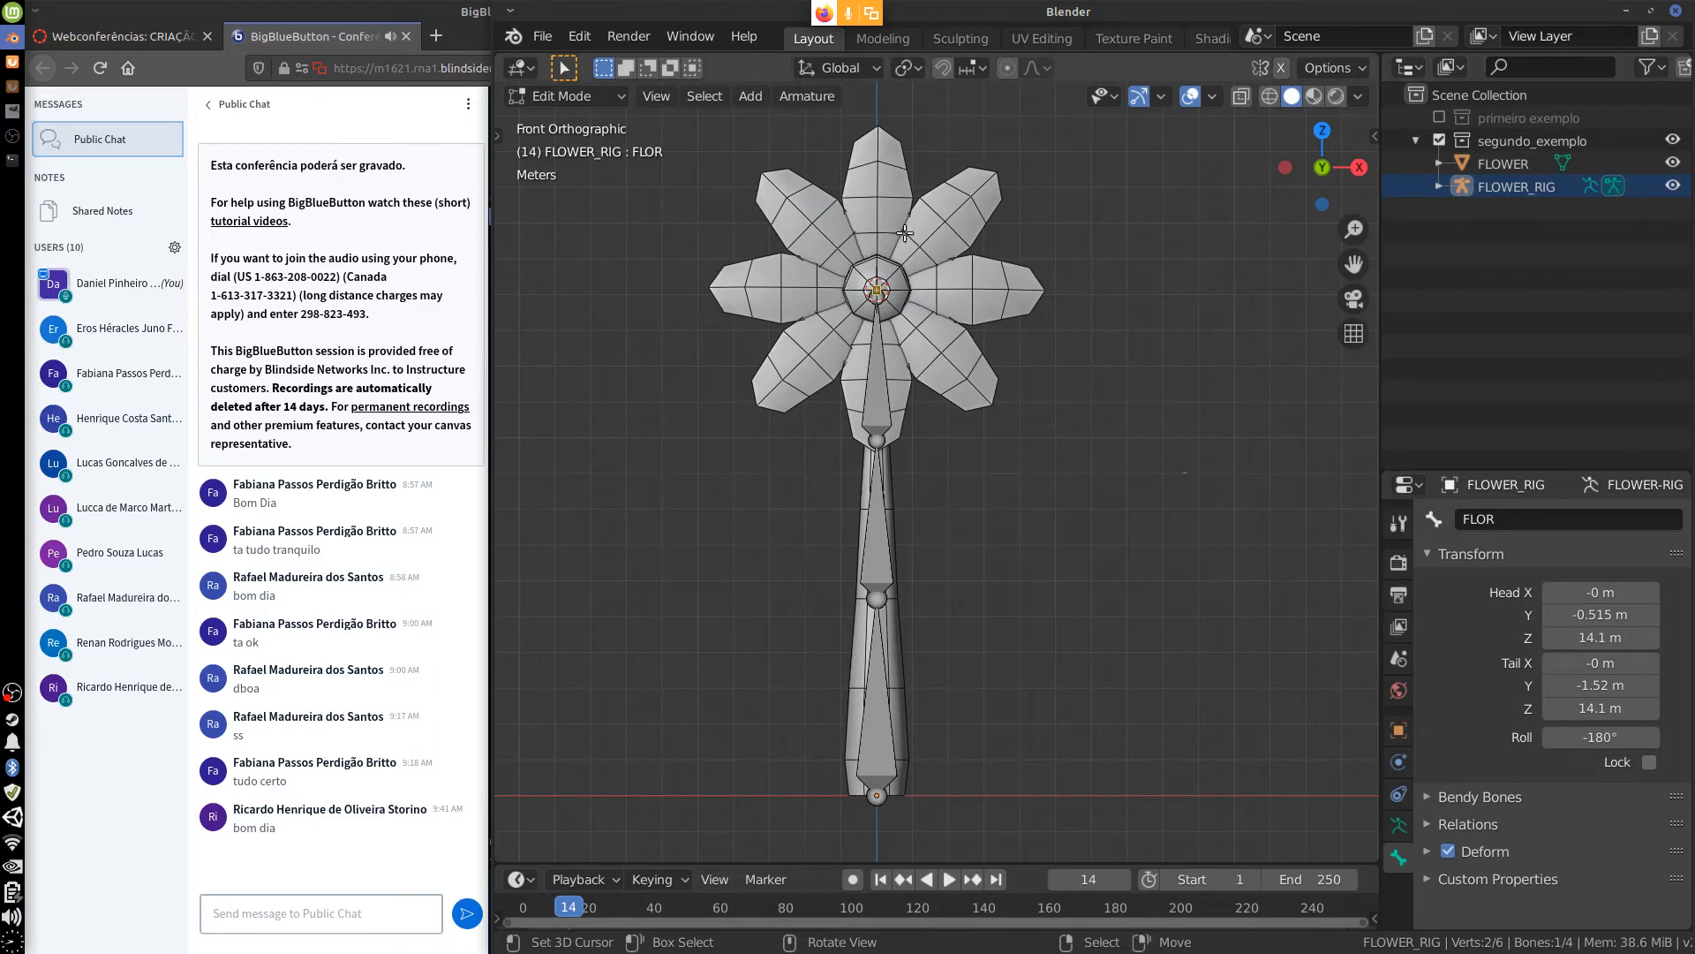
Return to Object Mode with the FLOWER mesh selected and open the viewport overlay settings.
key("Tab")
left_click(995, 305)
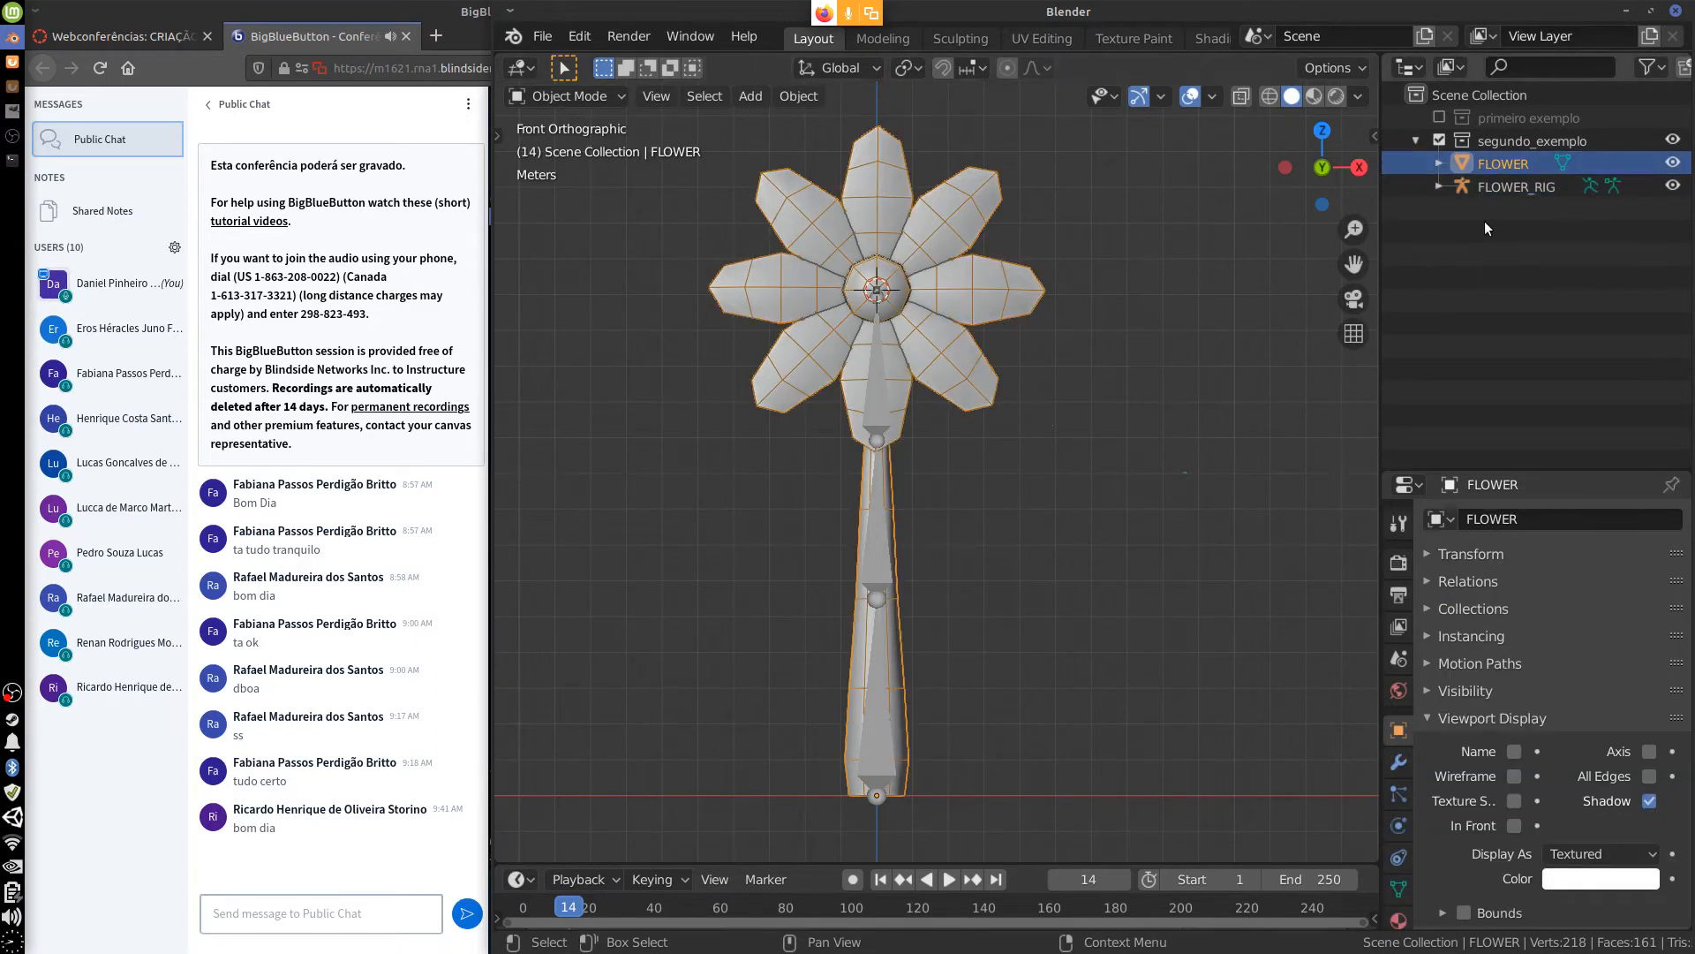
left_click(1211, 97)
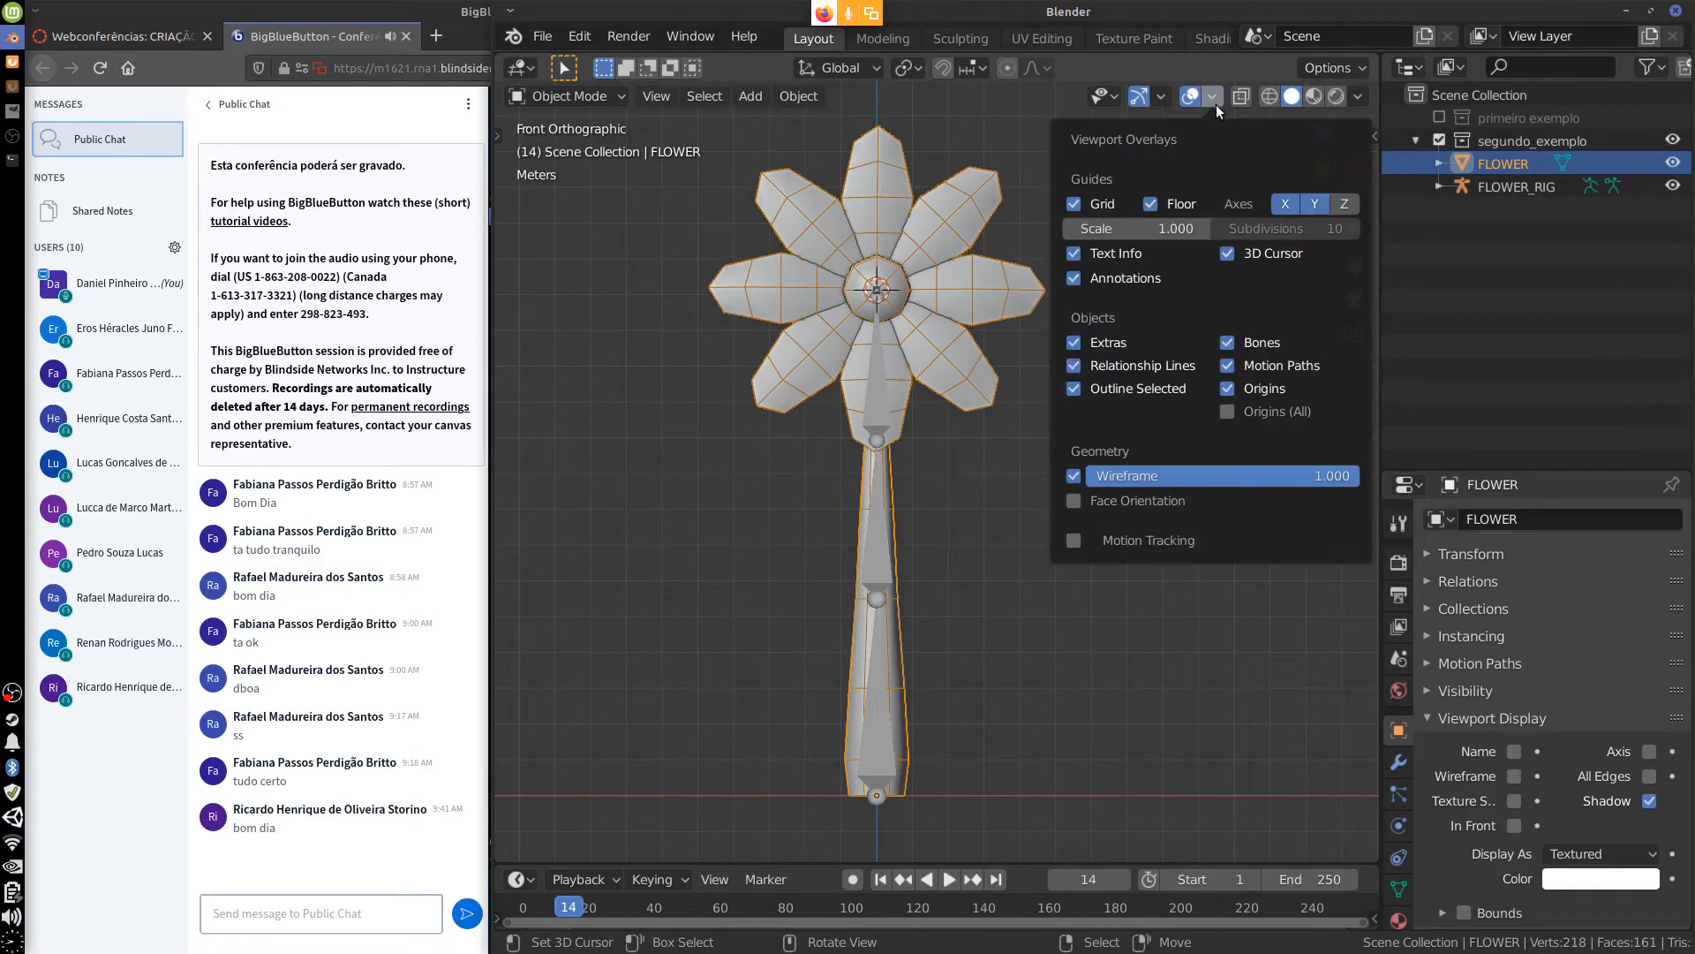
Turn off the wireframe overlay and select the FLOWER mesh together with FLOWER_RIG as the active object.
left_click(1074, 475)
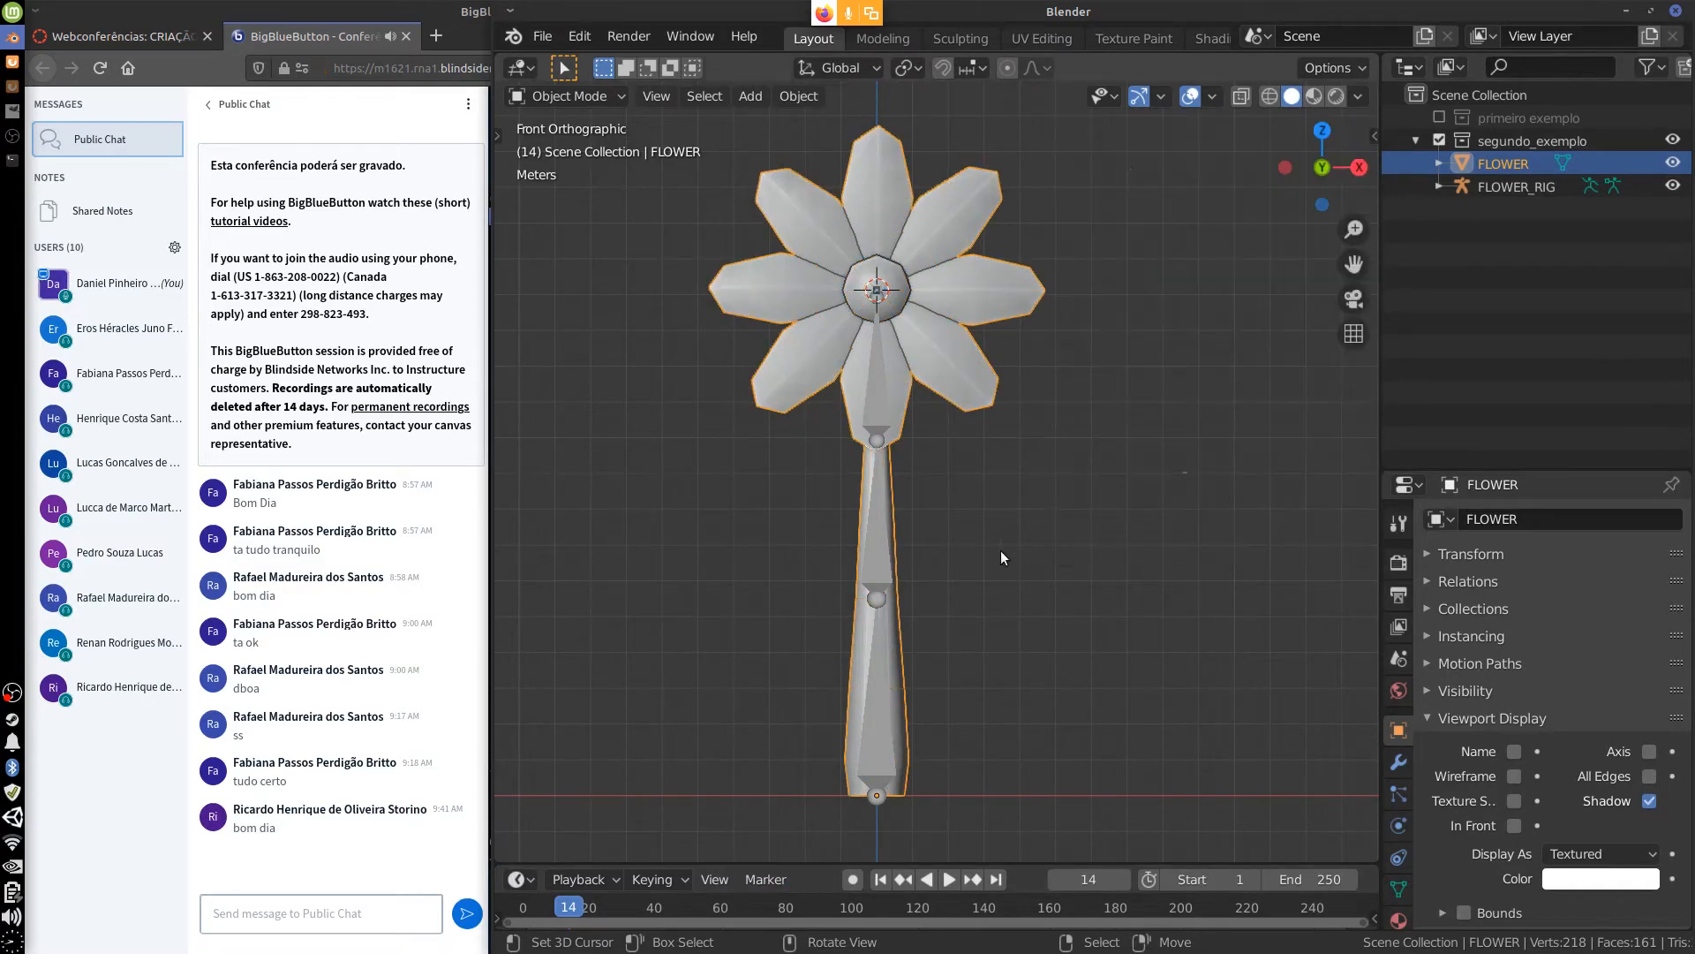
middle_click_drag(994, 567, 882, 542)
left_click(883, 542)
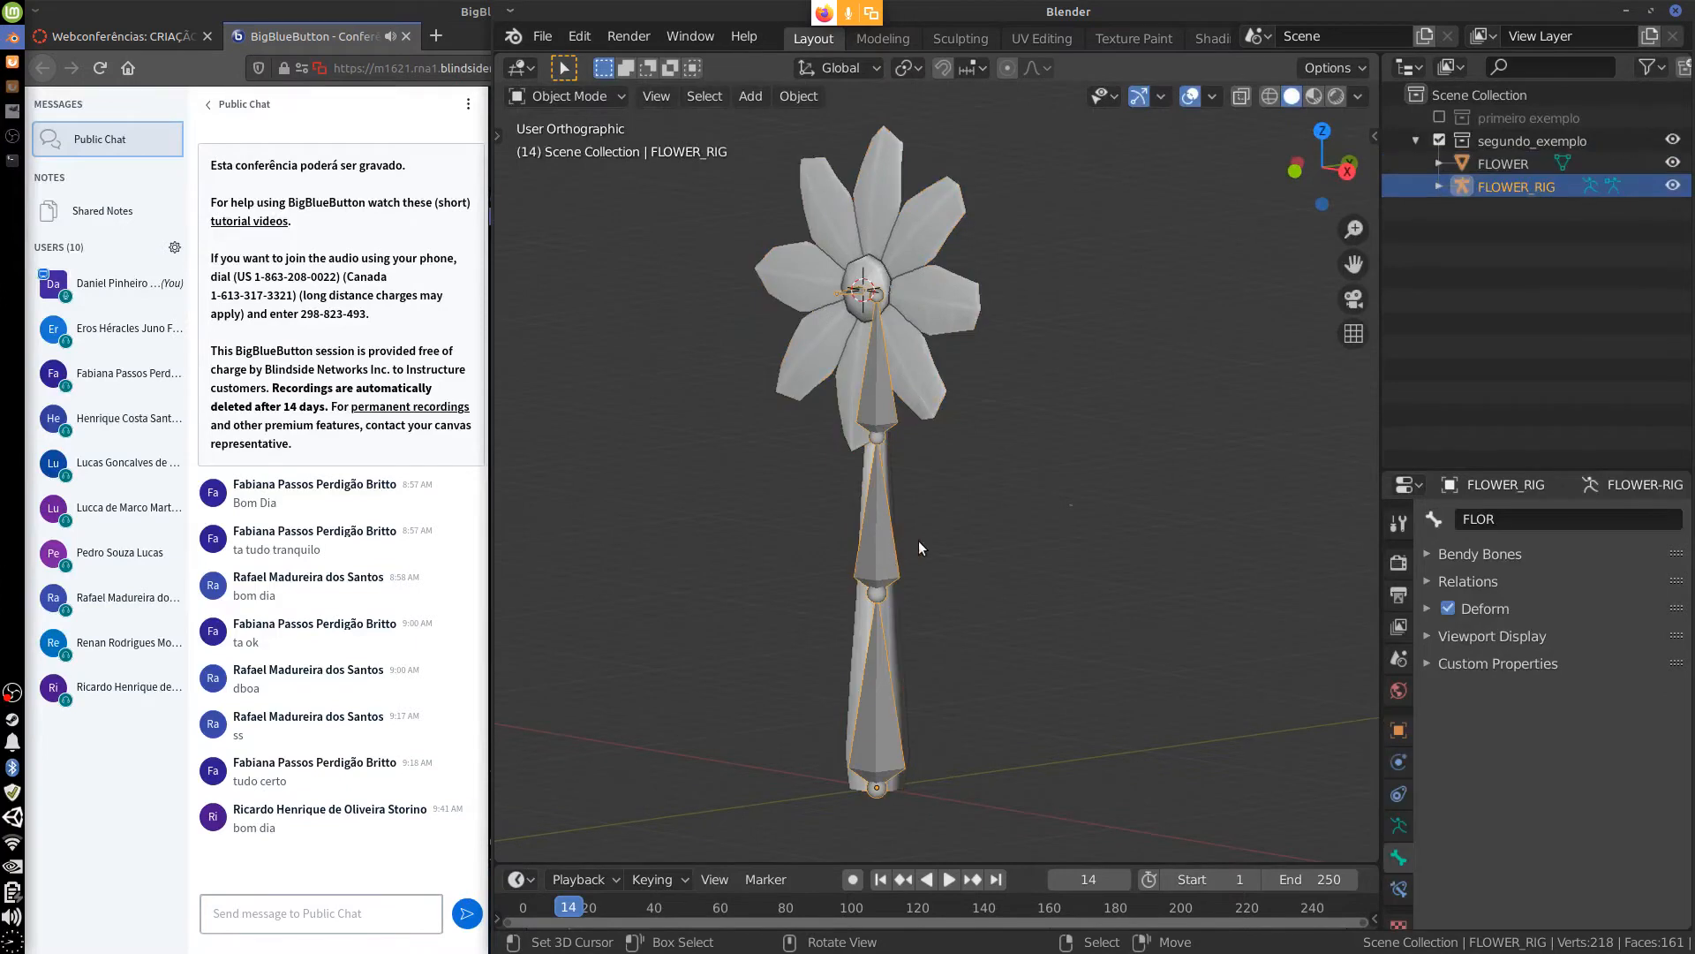
left_click(933, 407)
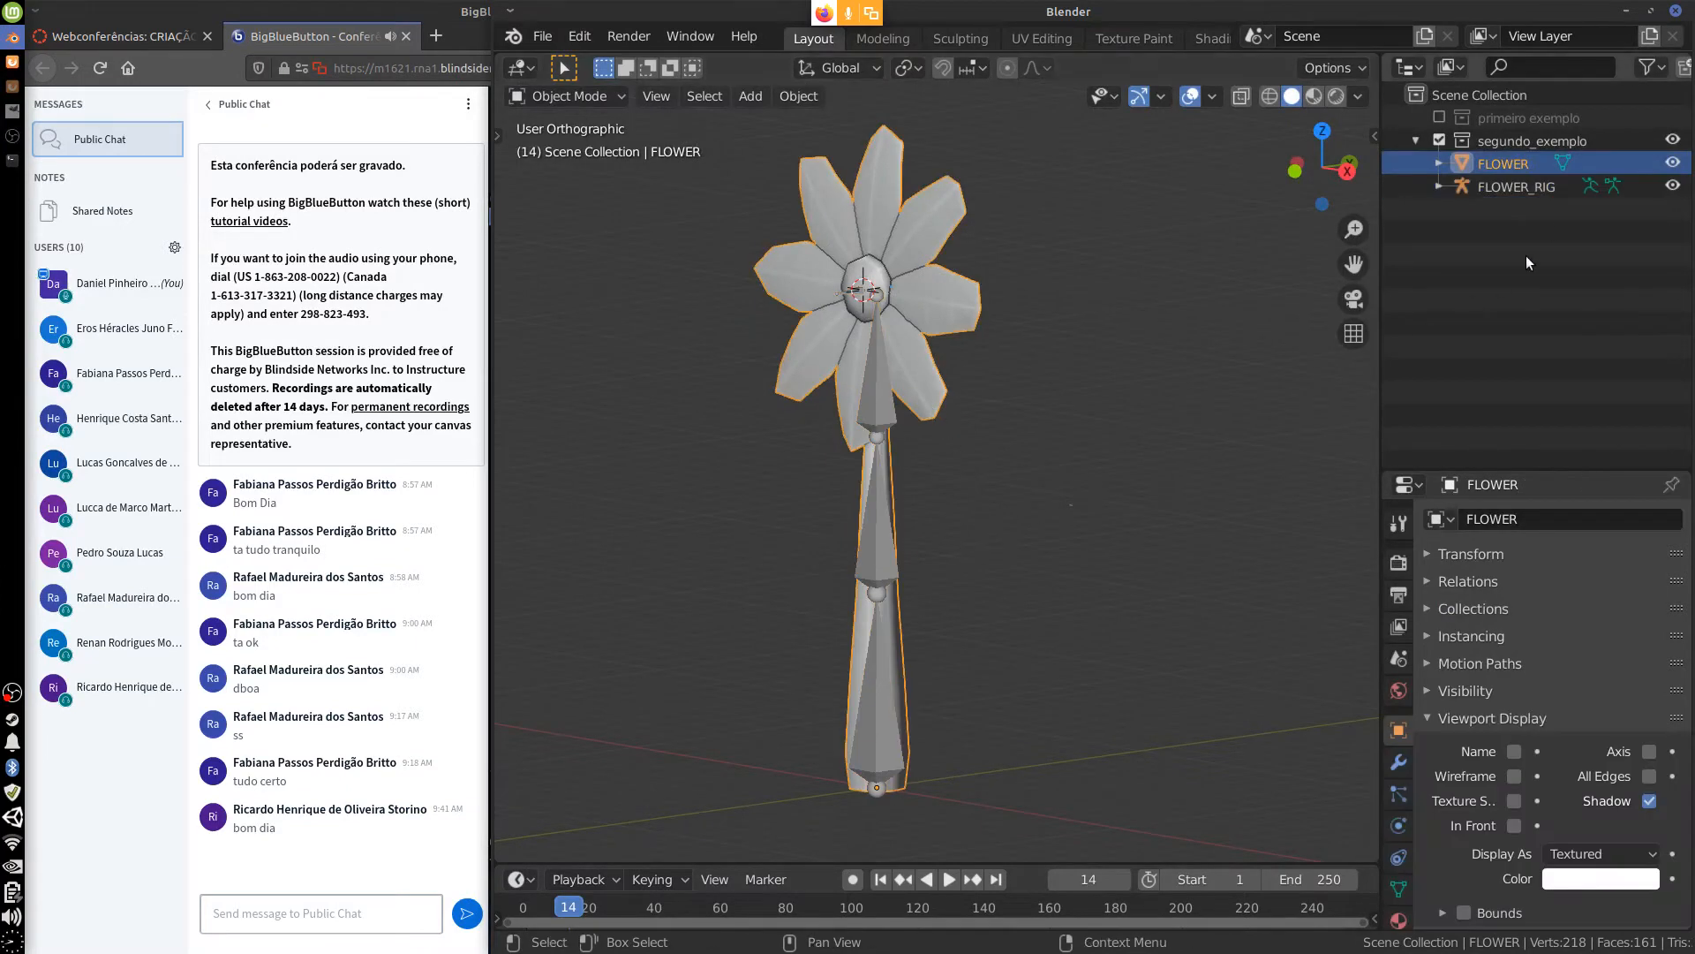
middle_click_drag(1019, 493, 989, 542)
left_click(986, 535, "shift")
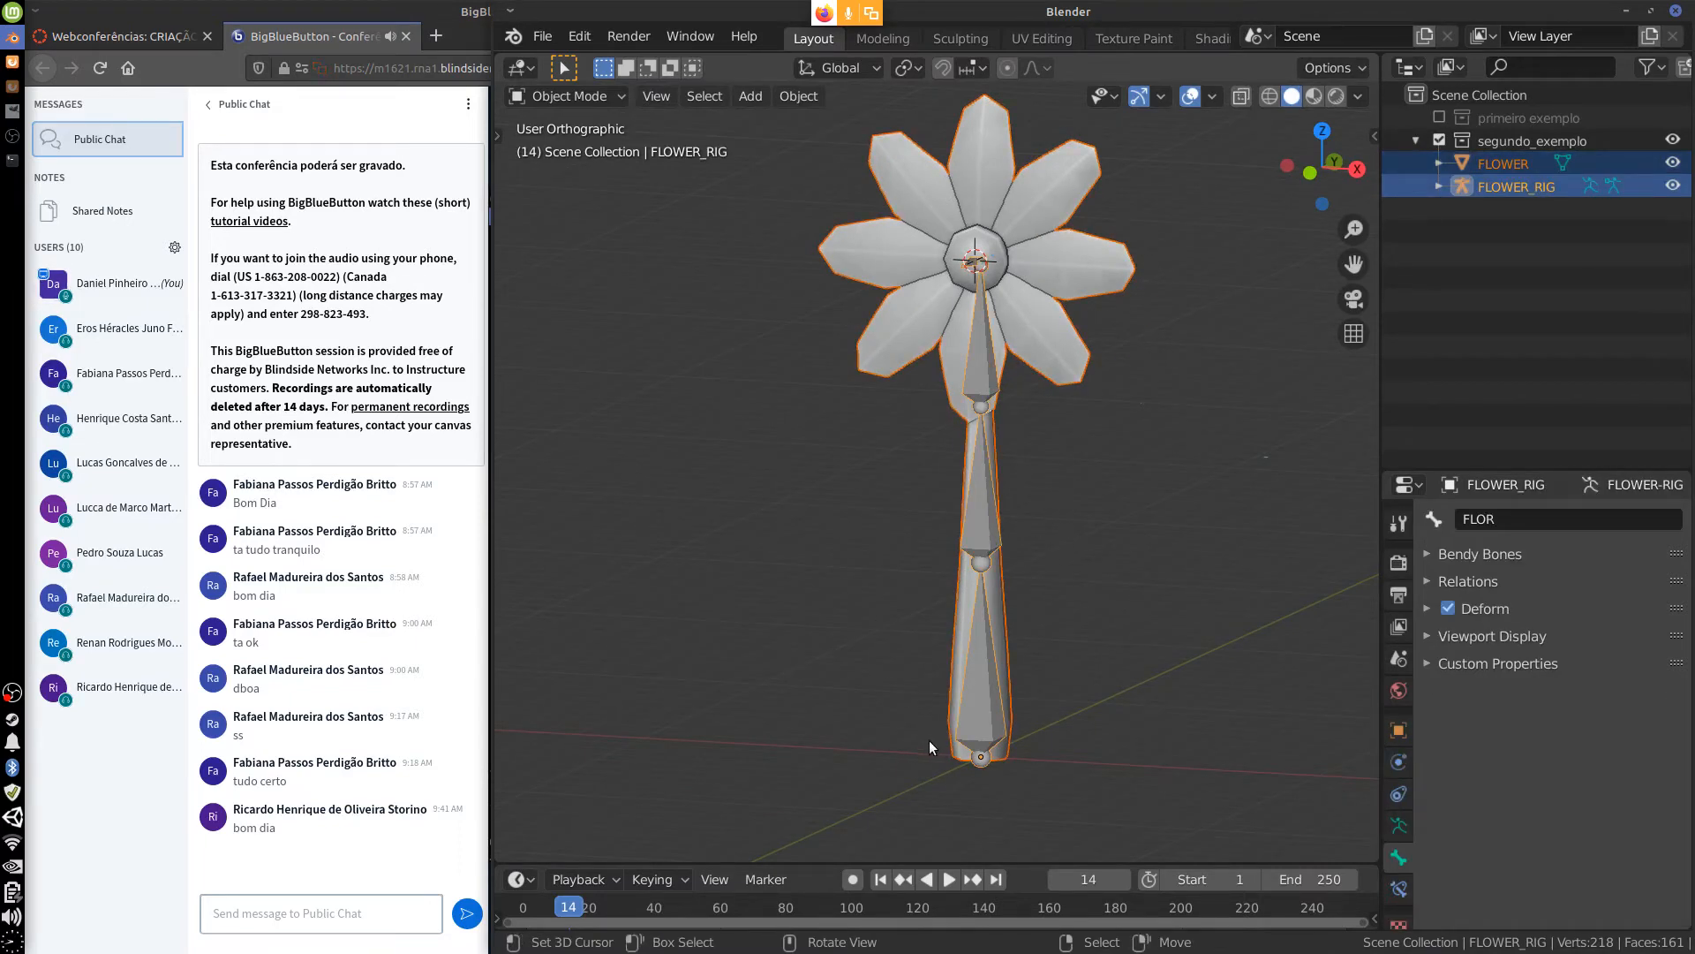
left_click(1068, 343)
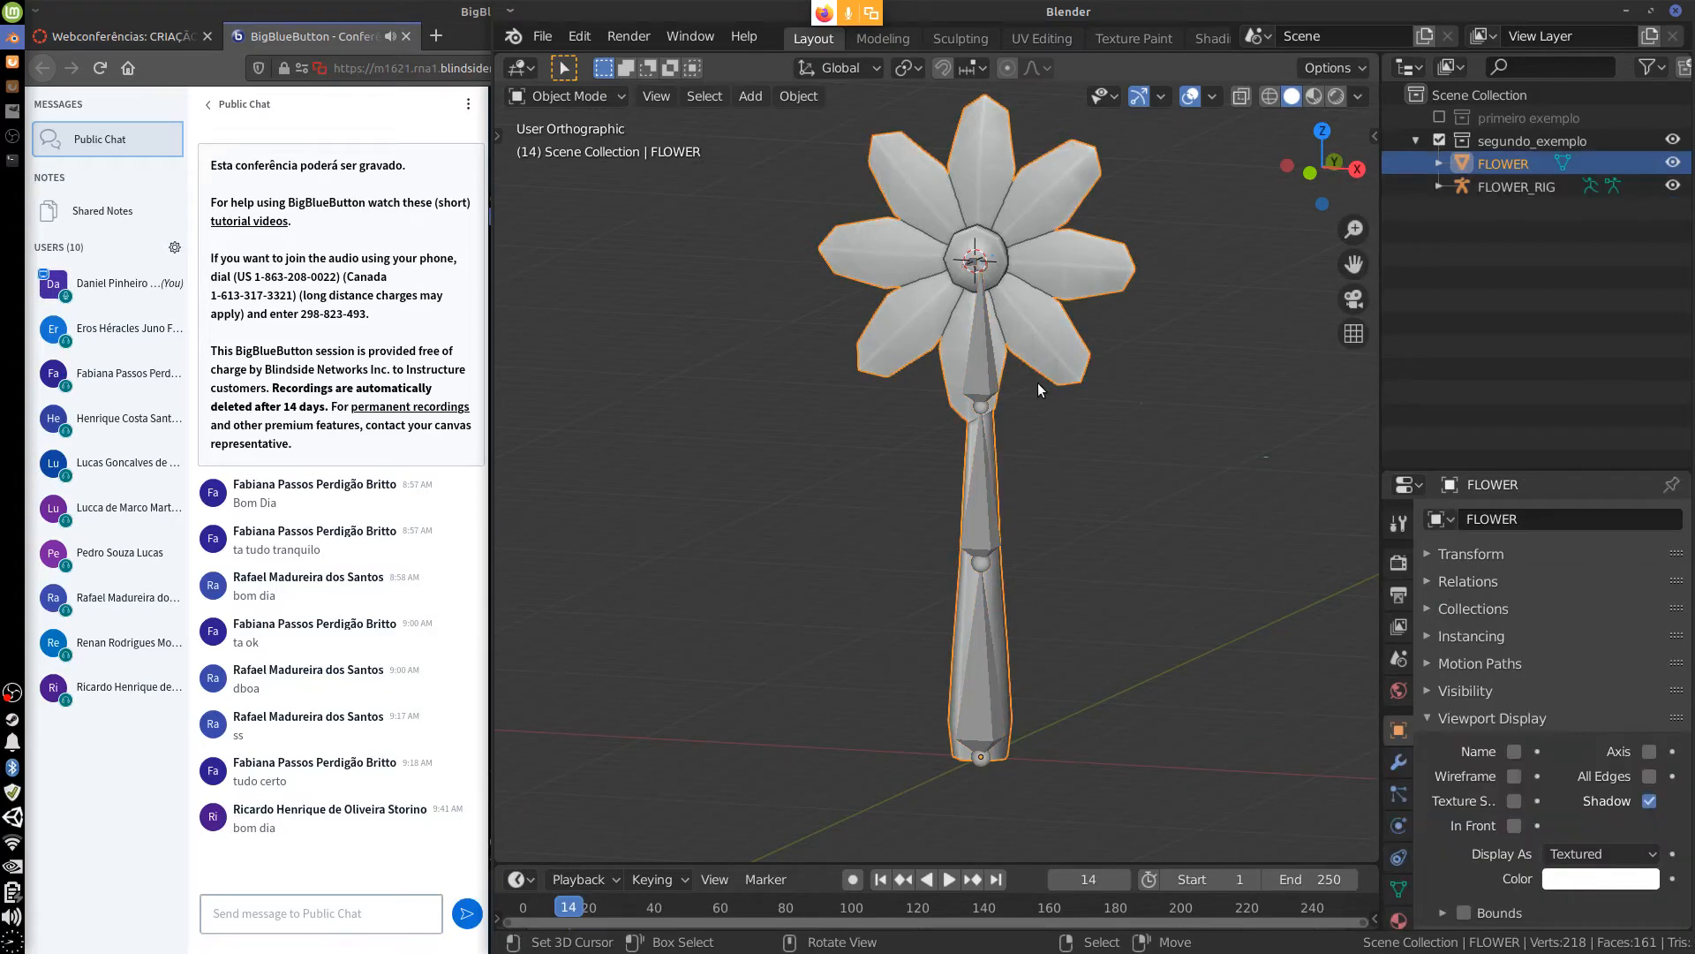
right_click(992, 379, "shift")
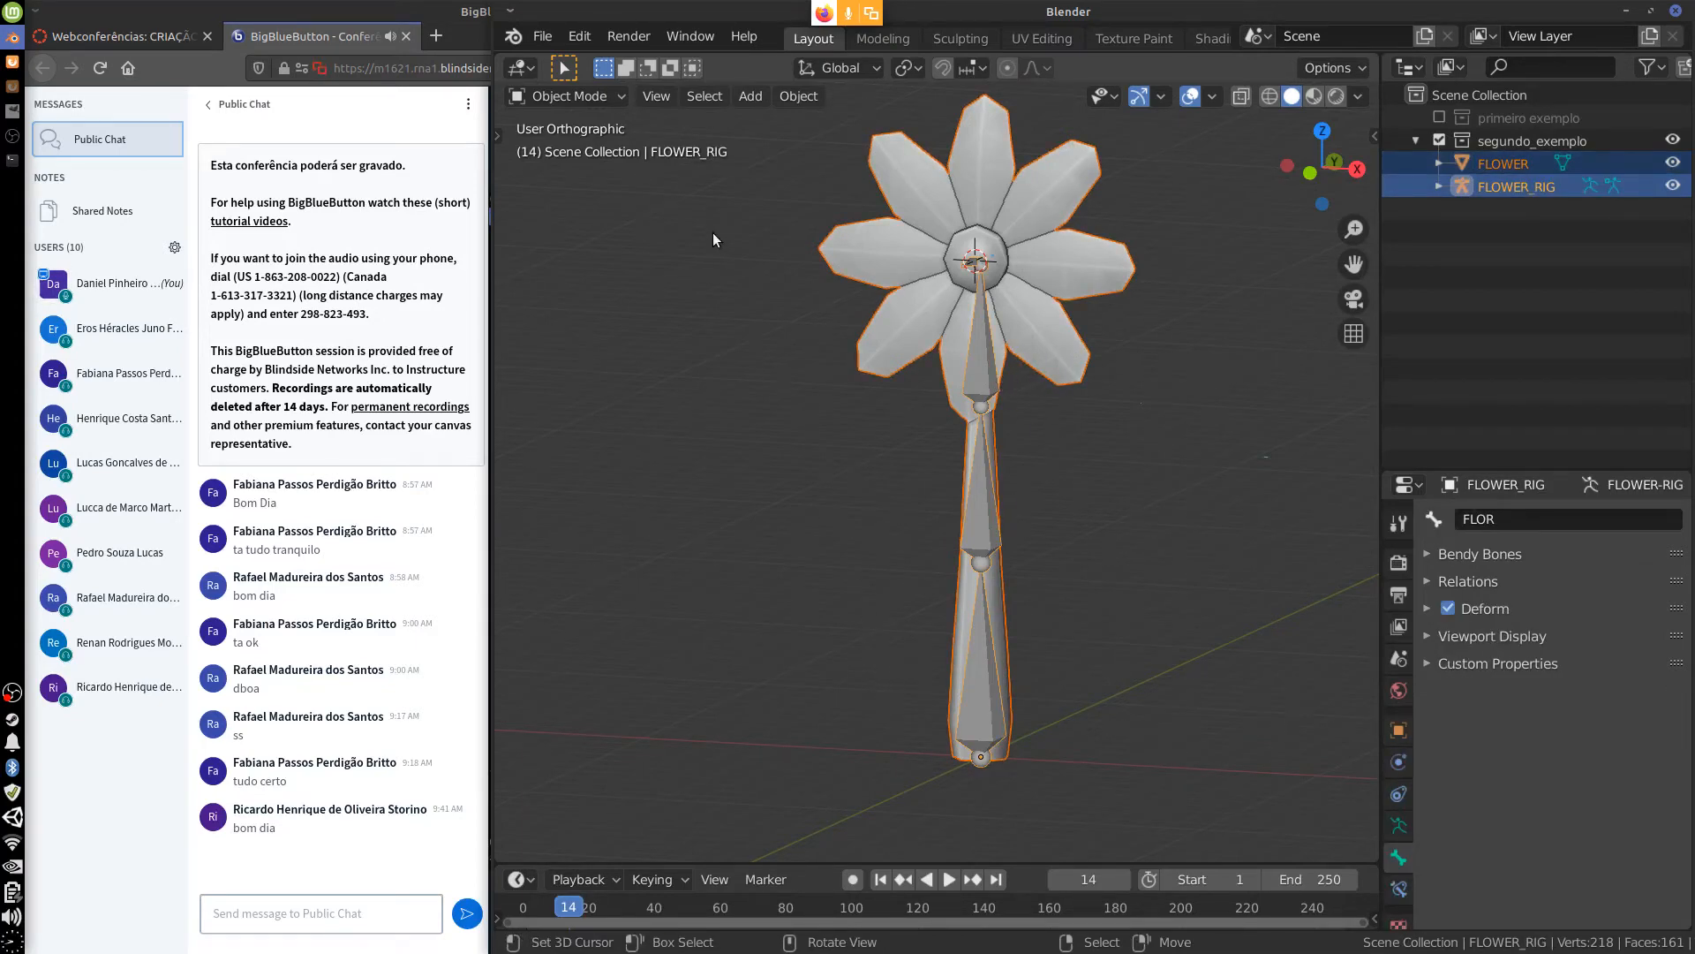
Mark the active object's name in the viewport with an annotated arrow and circle, and erase all the annotation strokes.
left_click_drag(682, 267, 677, 195)
key("d")
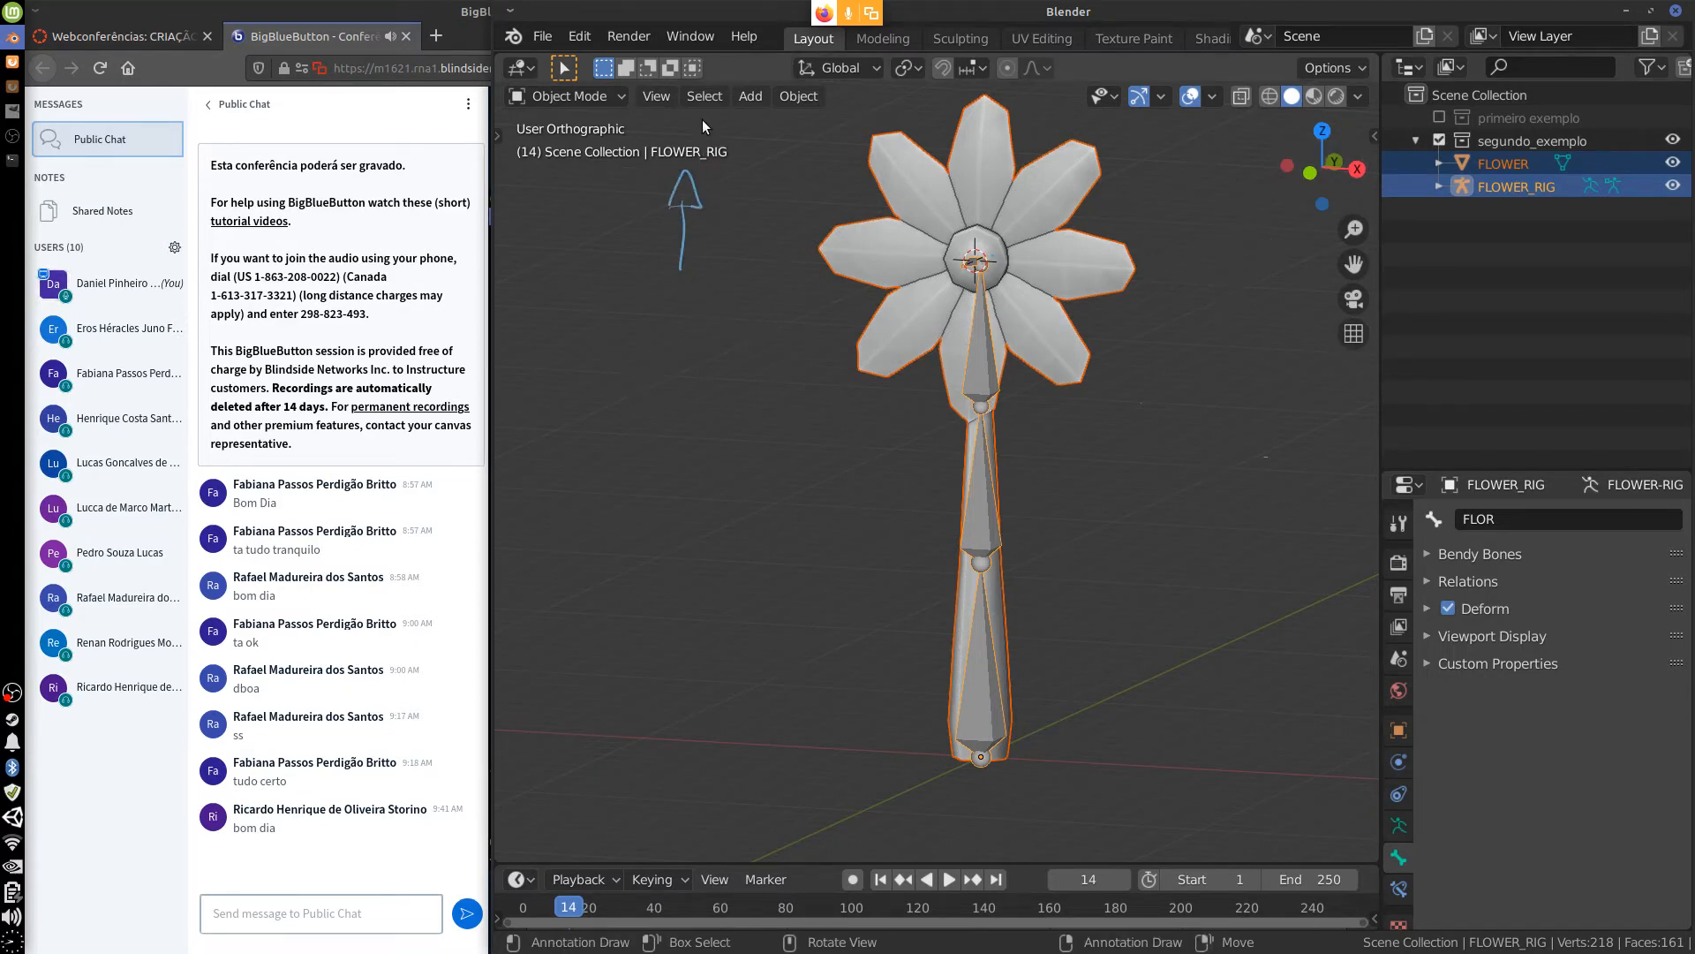
mouse_move(705, 120)
left_mouse_down()
mouse_move(671, 194)
mouse_move(726, 112)
left_mouse_up()
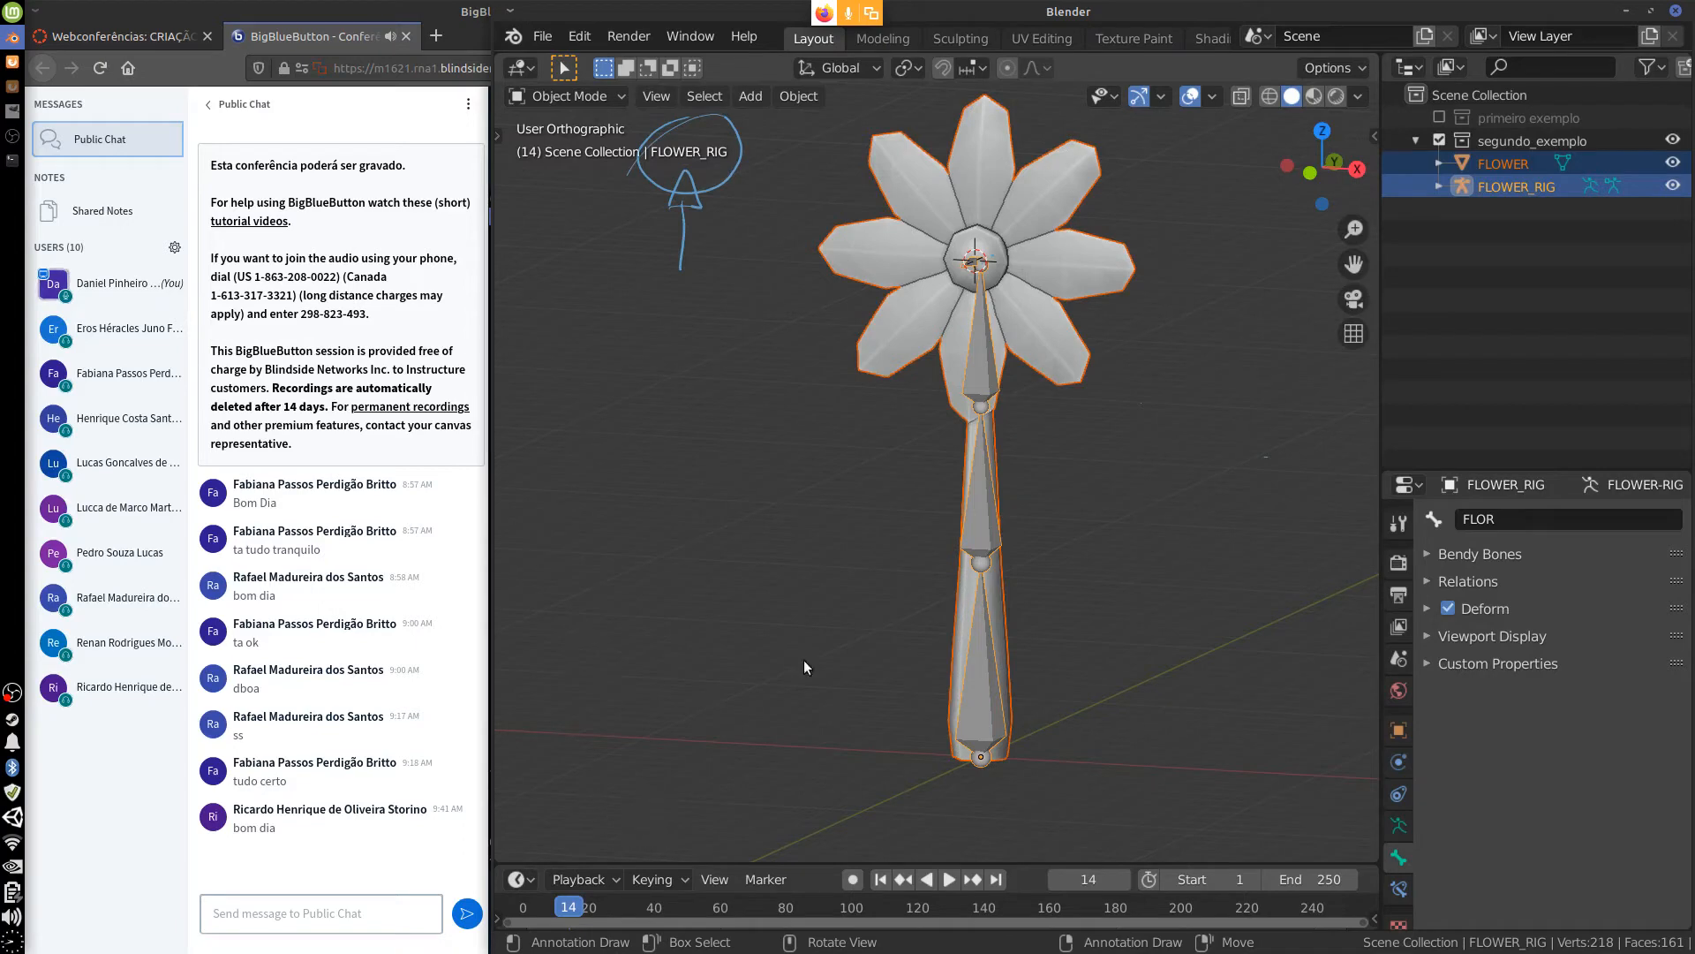
mouse_move(682, 309)
right_mouse_down()
mouse_move(691, 186)
mouse_move(671, 133)
mouse_move(720, 181)
mouse_move(687, 175)
right_mouse_up()
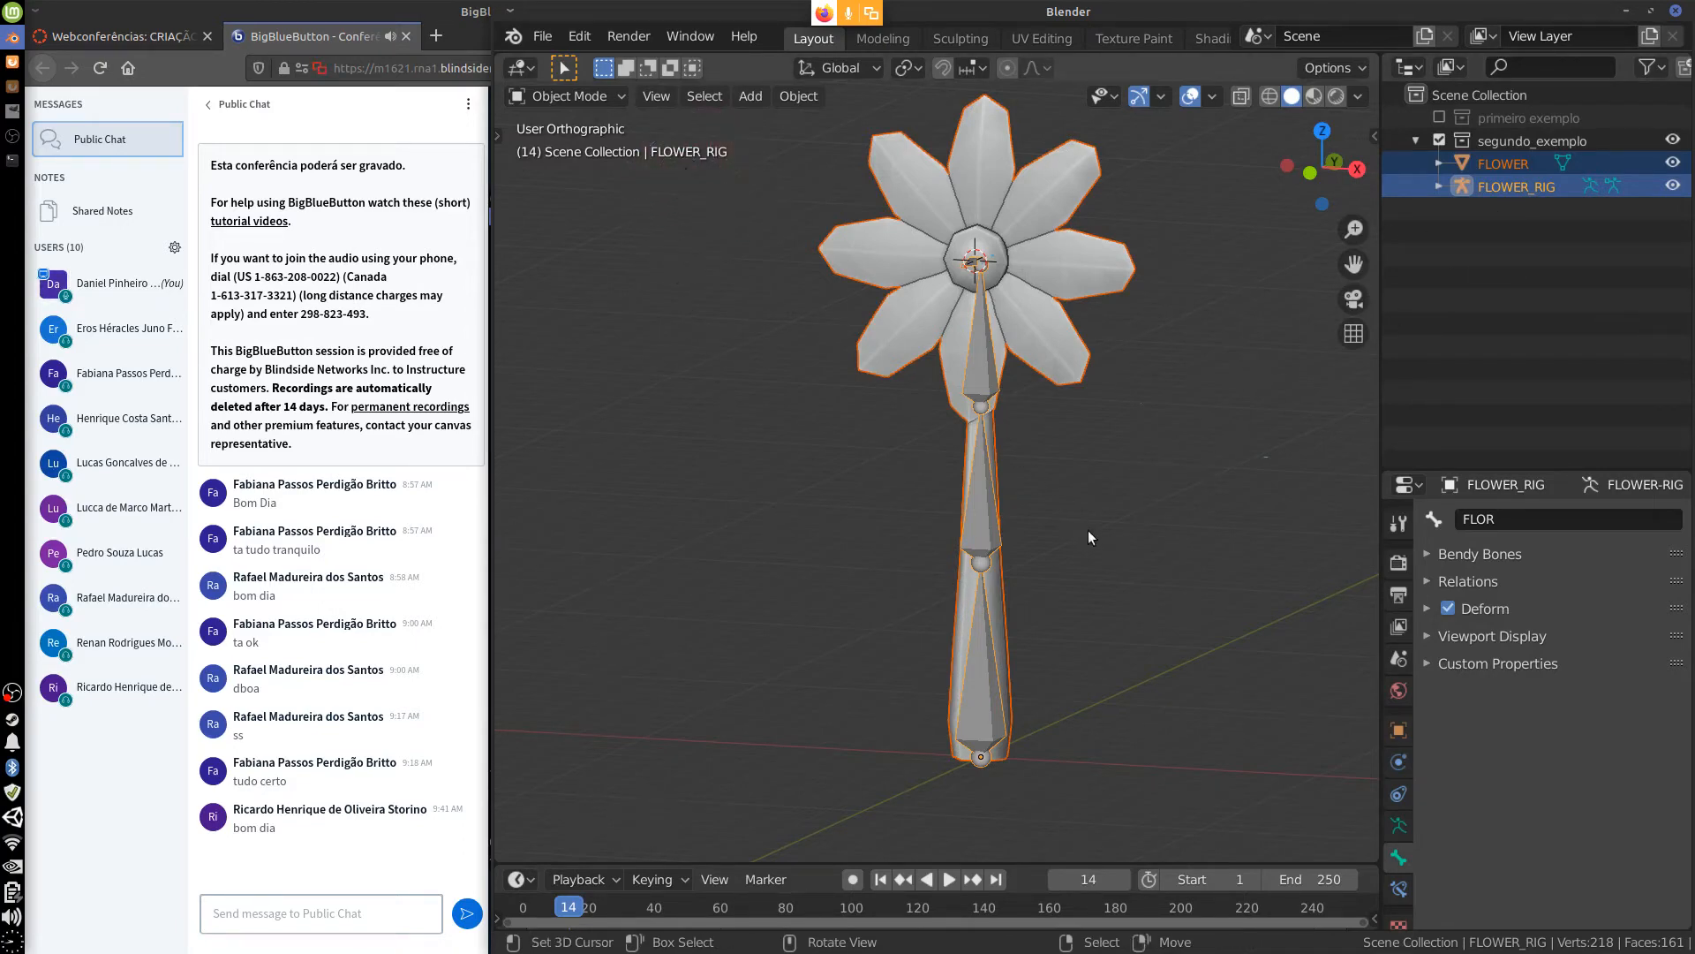
left_click_drag(1109, 523, 1006, 580)
mouse_move(1039, 601)
right_mouse_down()
mouse_move(1011, 570)
mouse_move(1104, 516)
right_mouse_up()
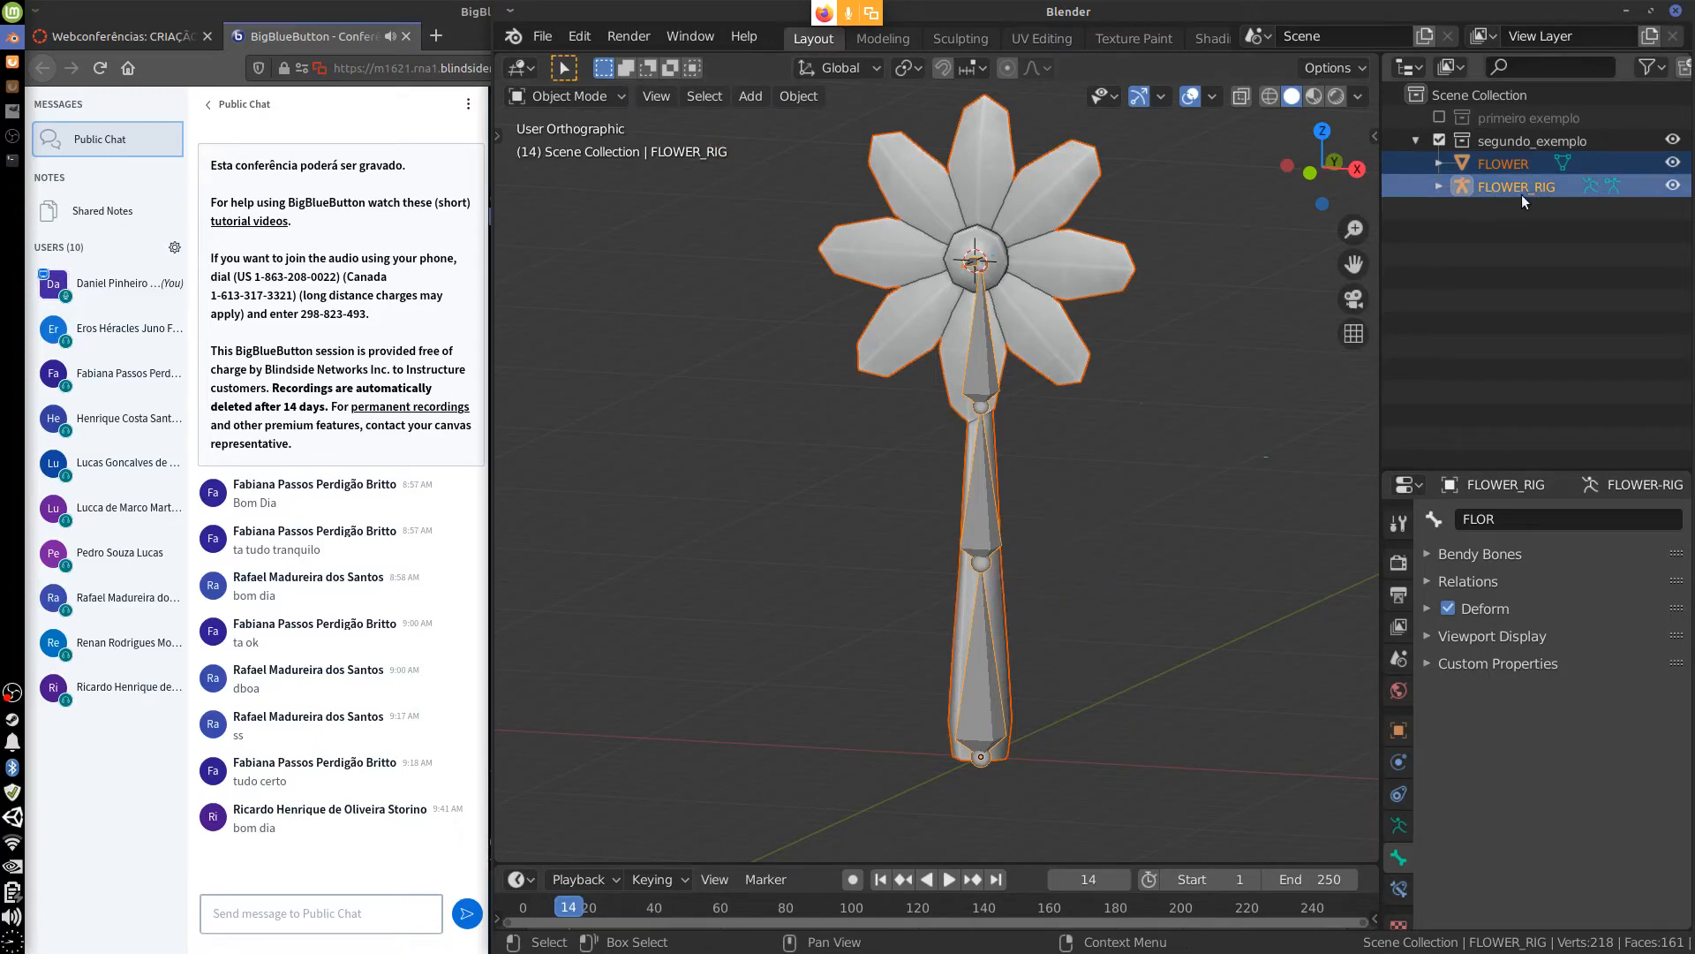
left_click(796, 97)
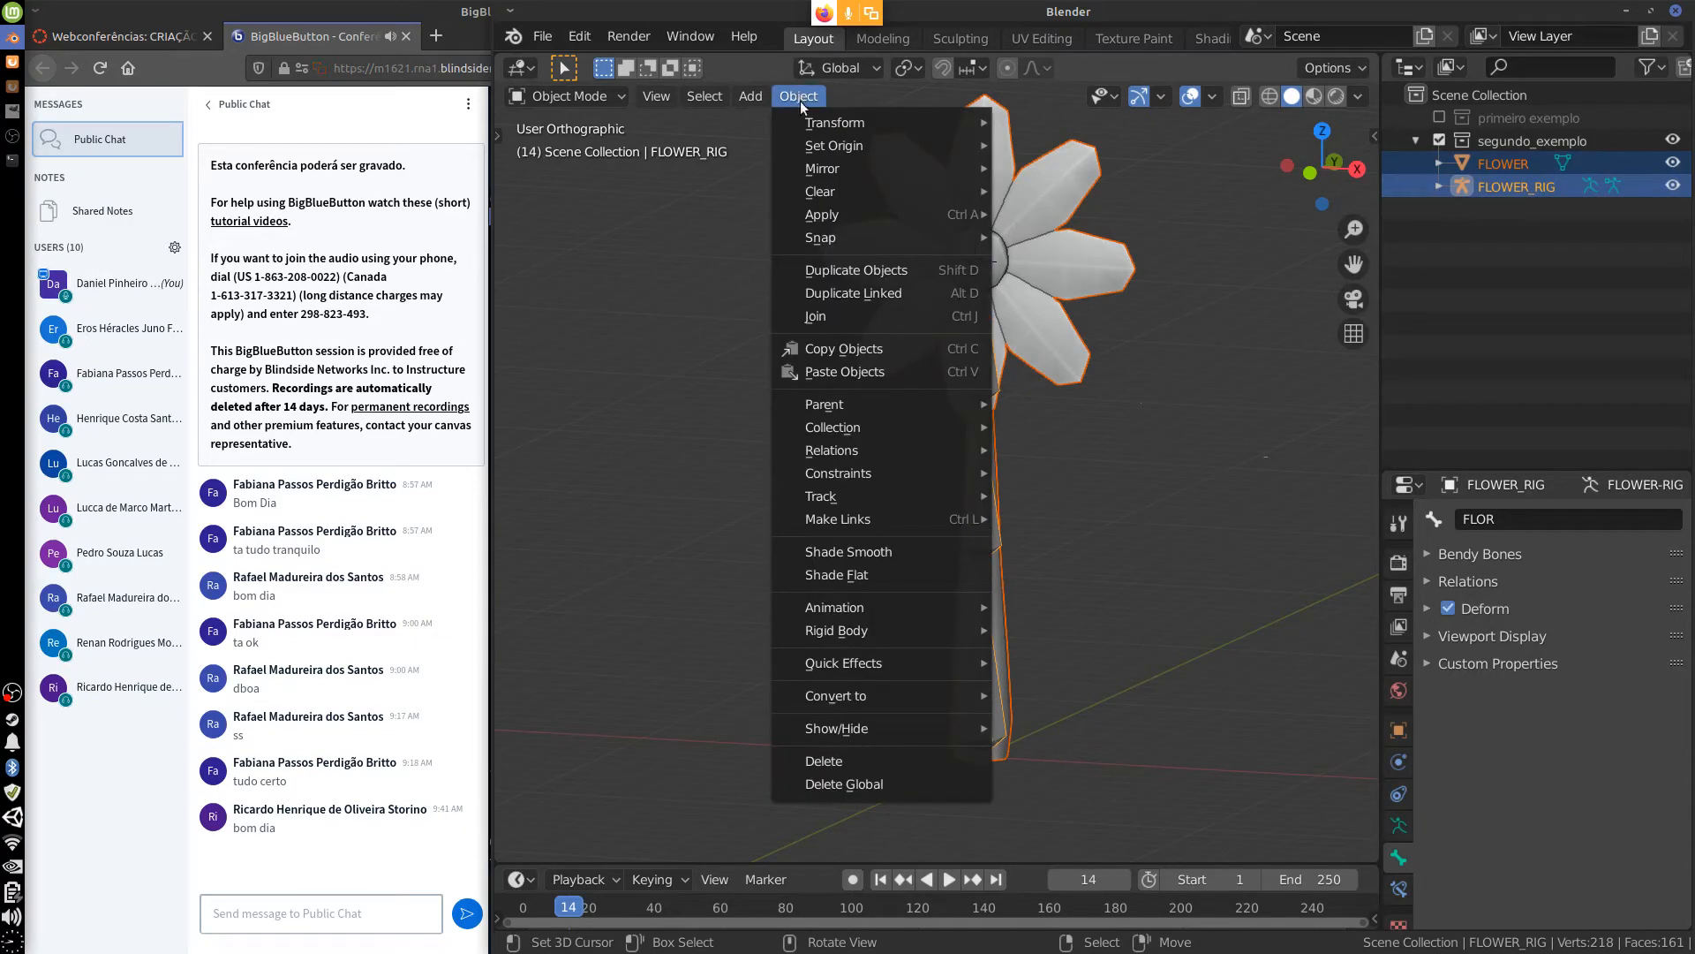
mouse_move(871, 409)
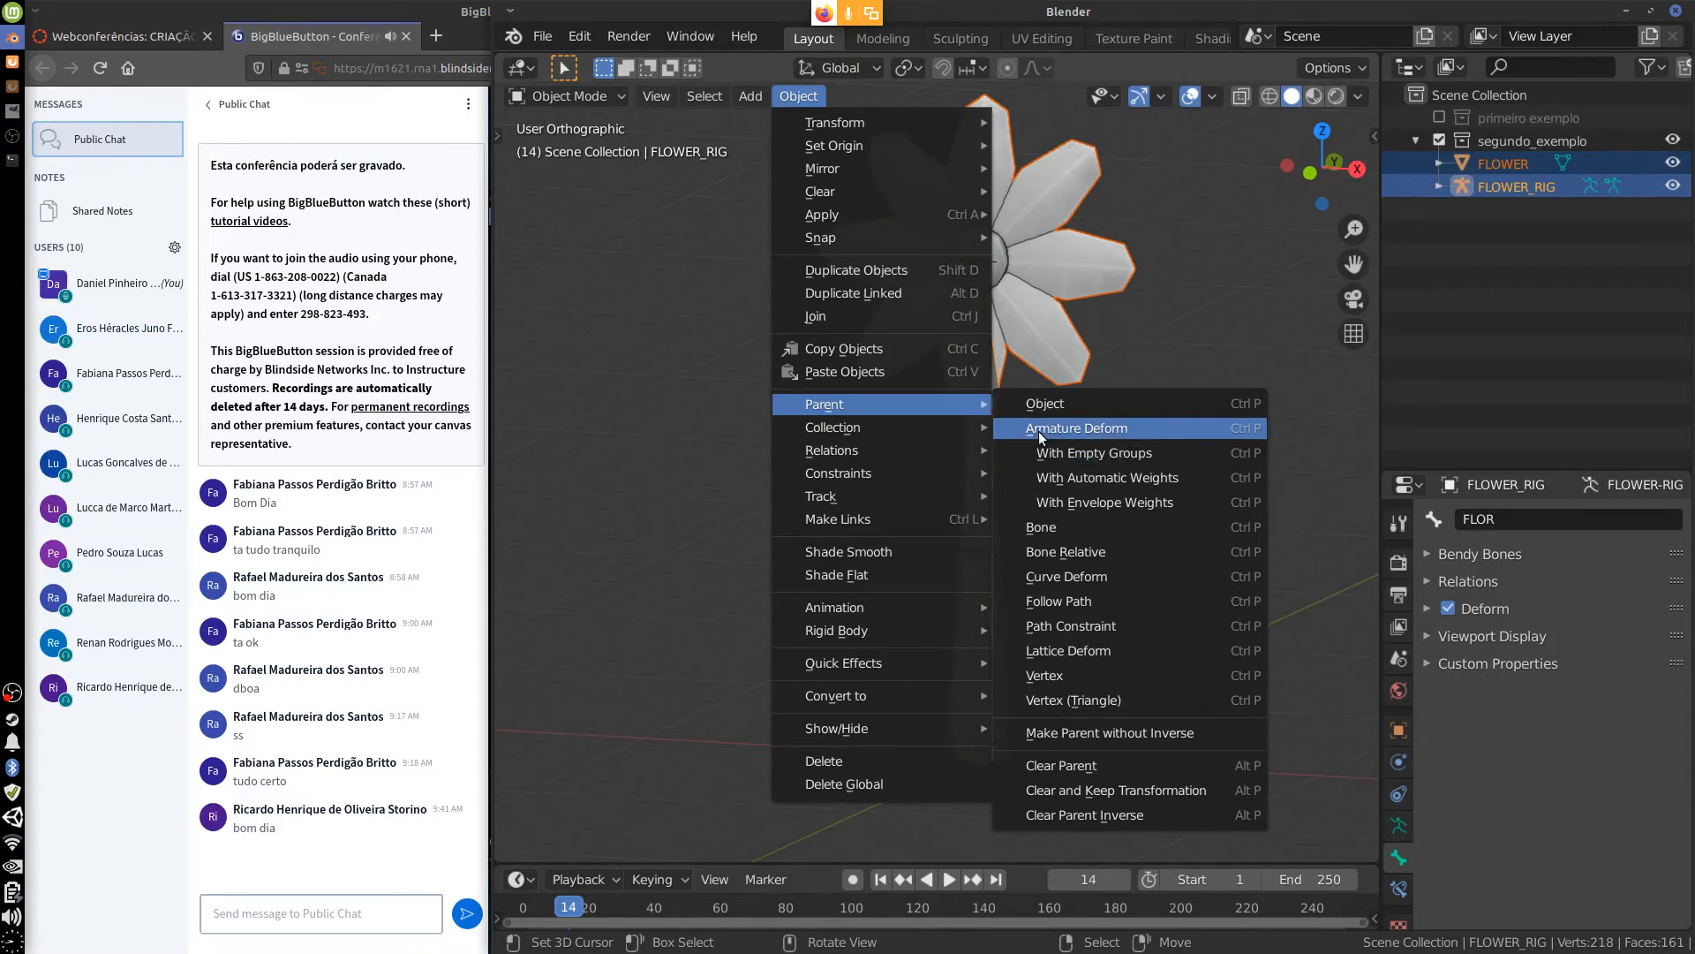
left_click(1106, 429)
Expand the FLOWER and FLOWER_RIG hierarchies in a taller outliner, with nothing selected.
left_click(1439, 187)
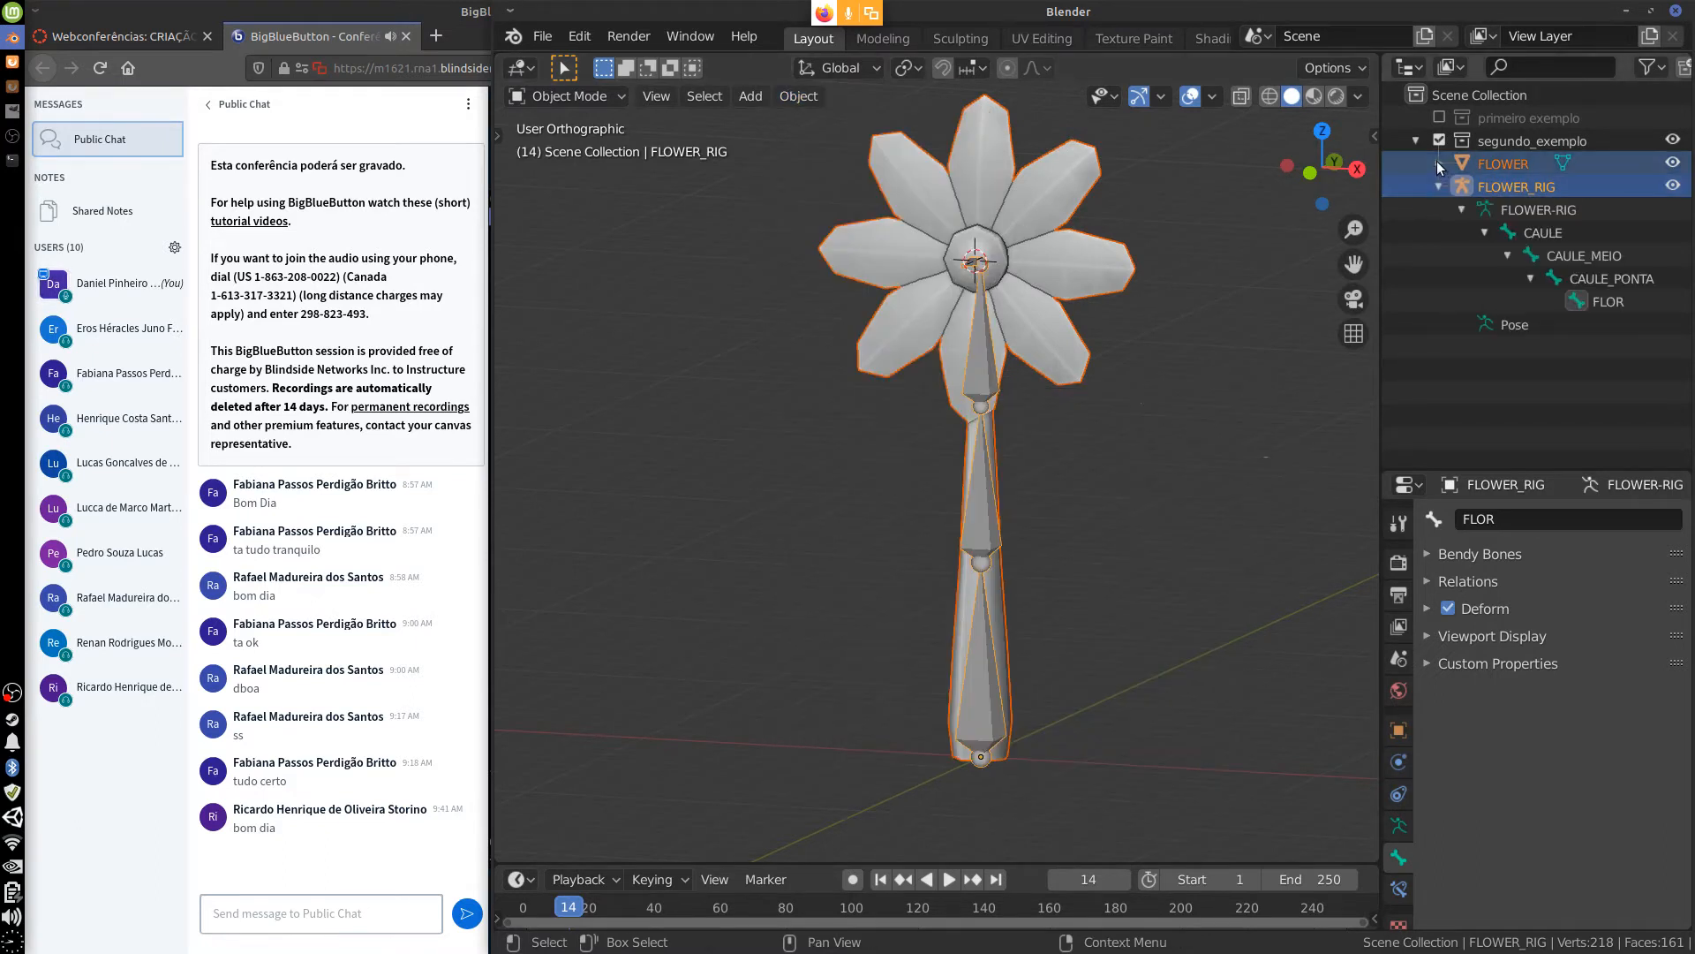
left_click(1439, 164)
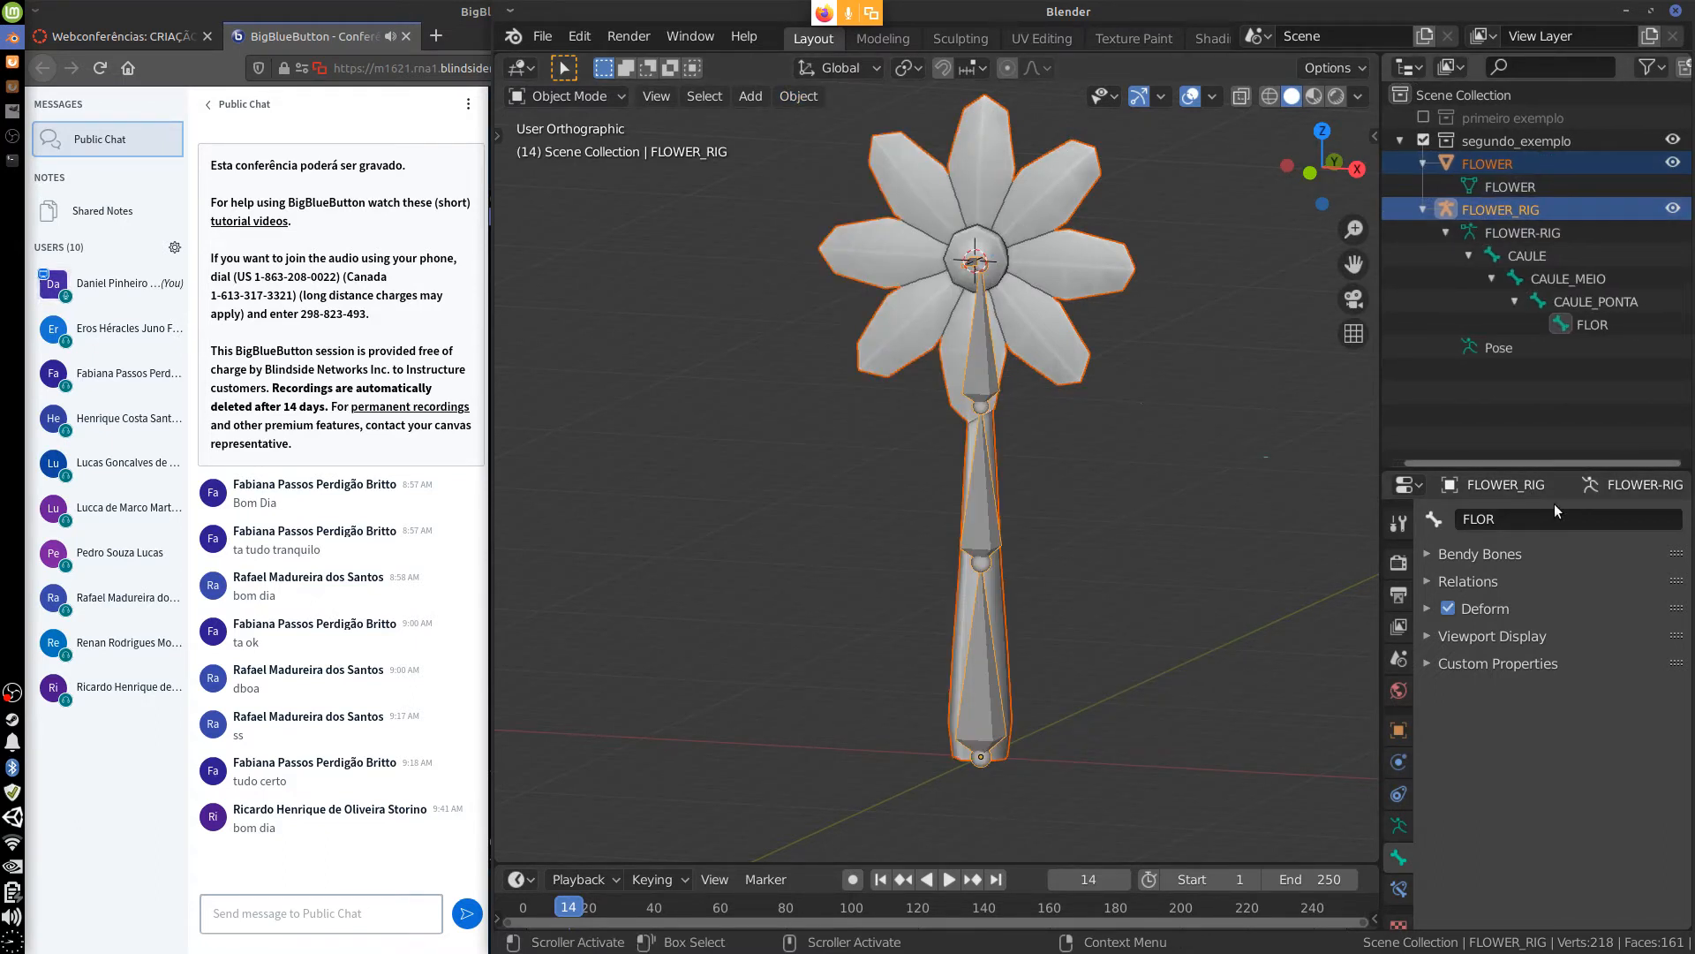
left_click_drag(1554, 503, 1450, 448)
left_click(1524, 406)
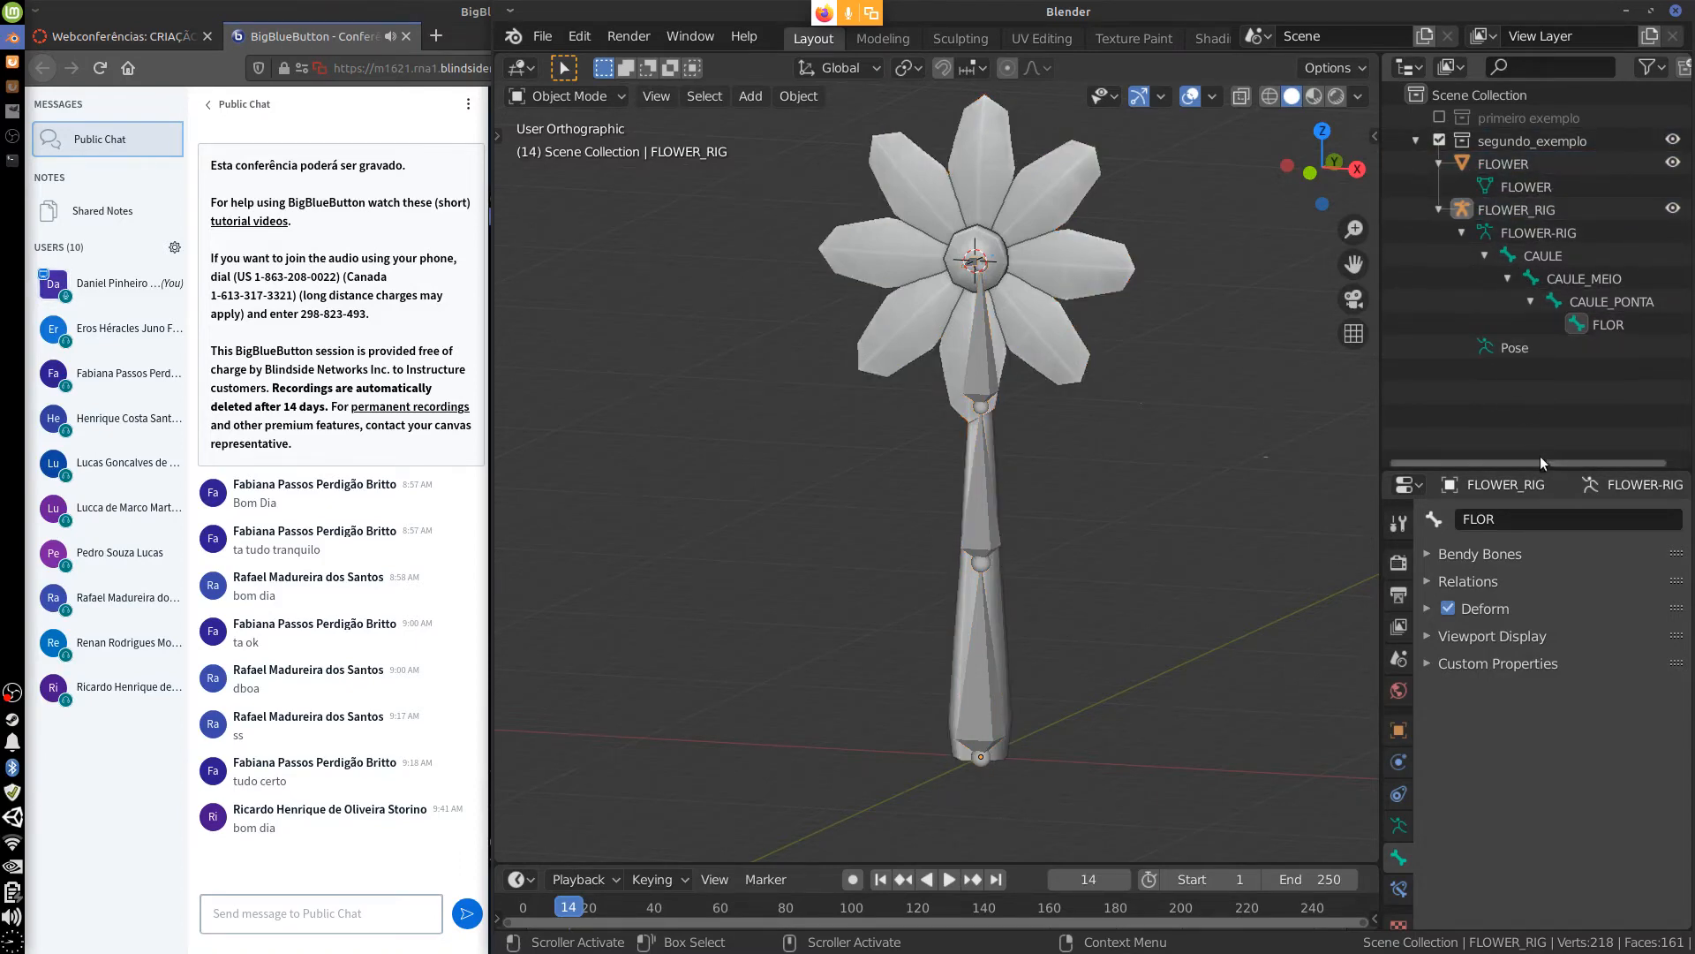
left_click_drag(1540, 472, 1543, 641)
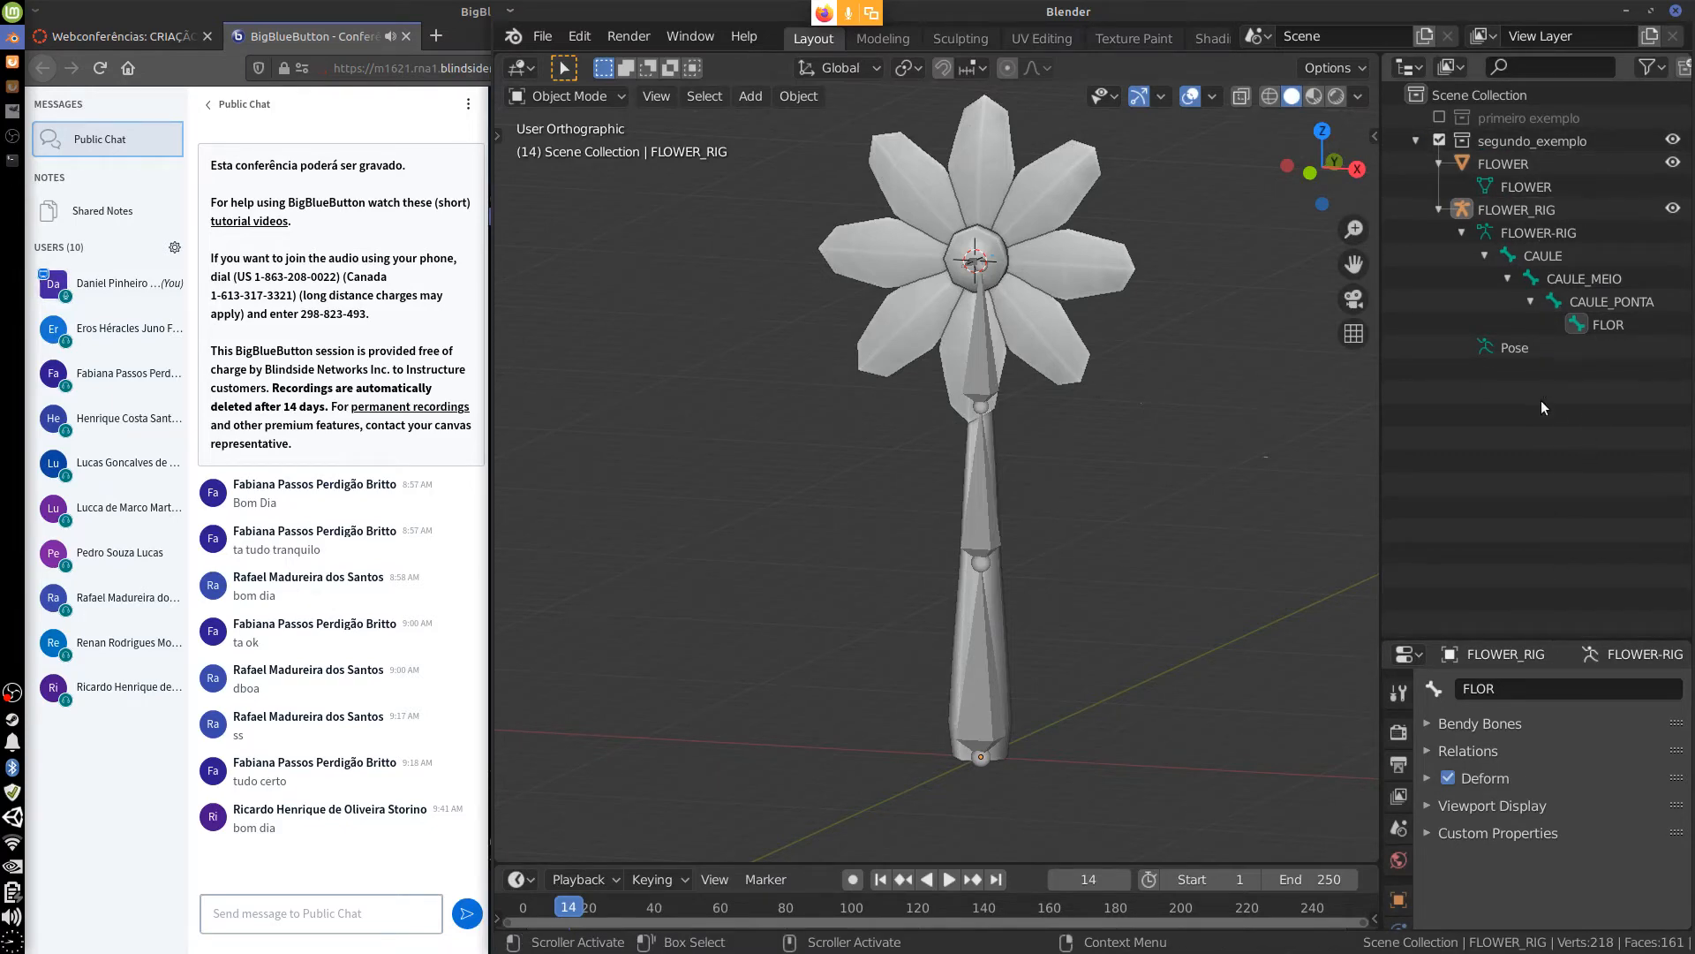
Parent the FLOWER mesh to the FLOWER_RIG armature using Armature Deform.
left_click(1008, 401)
left_click(1047, 344, "shift")
left_click(993, 373, "shift")
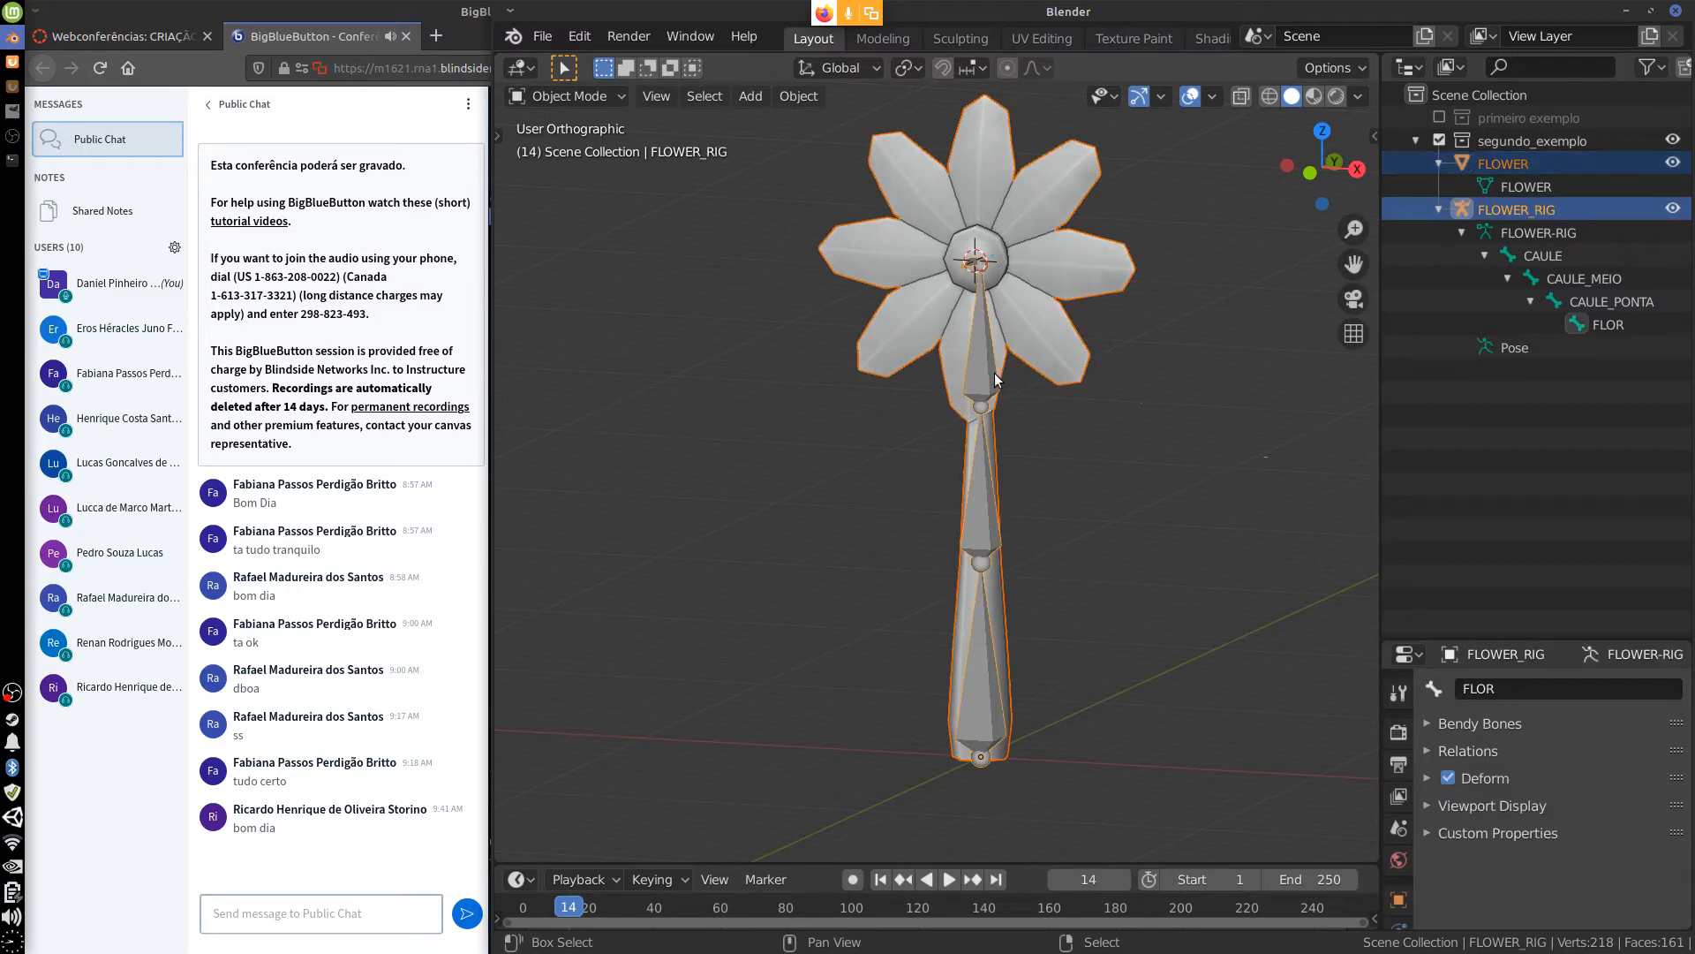
left_click(798, 96)
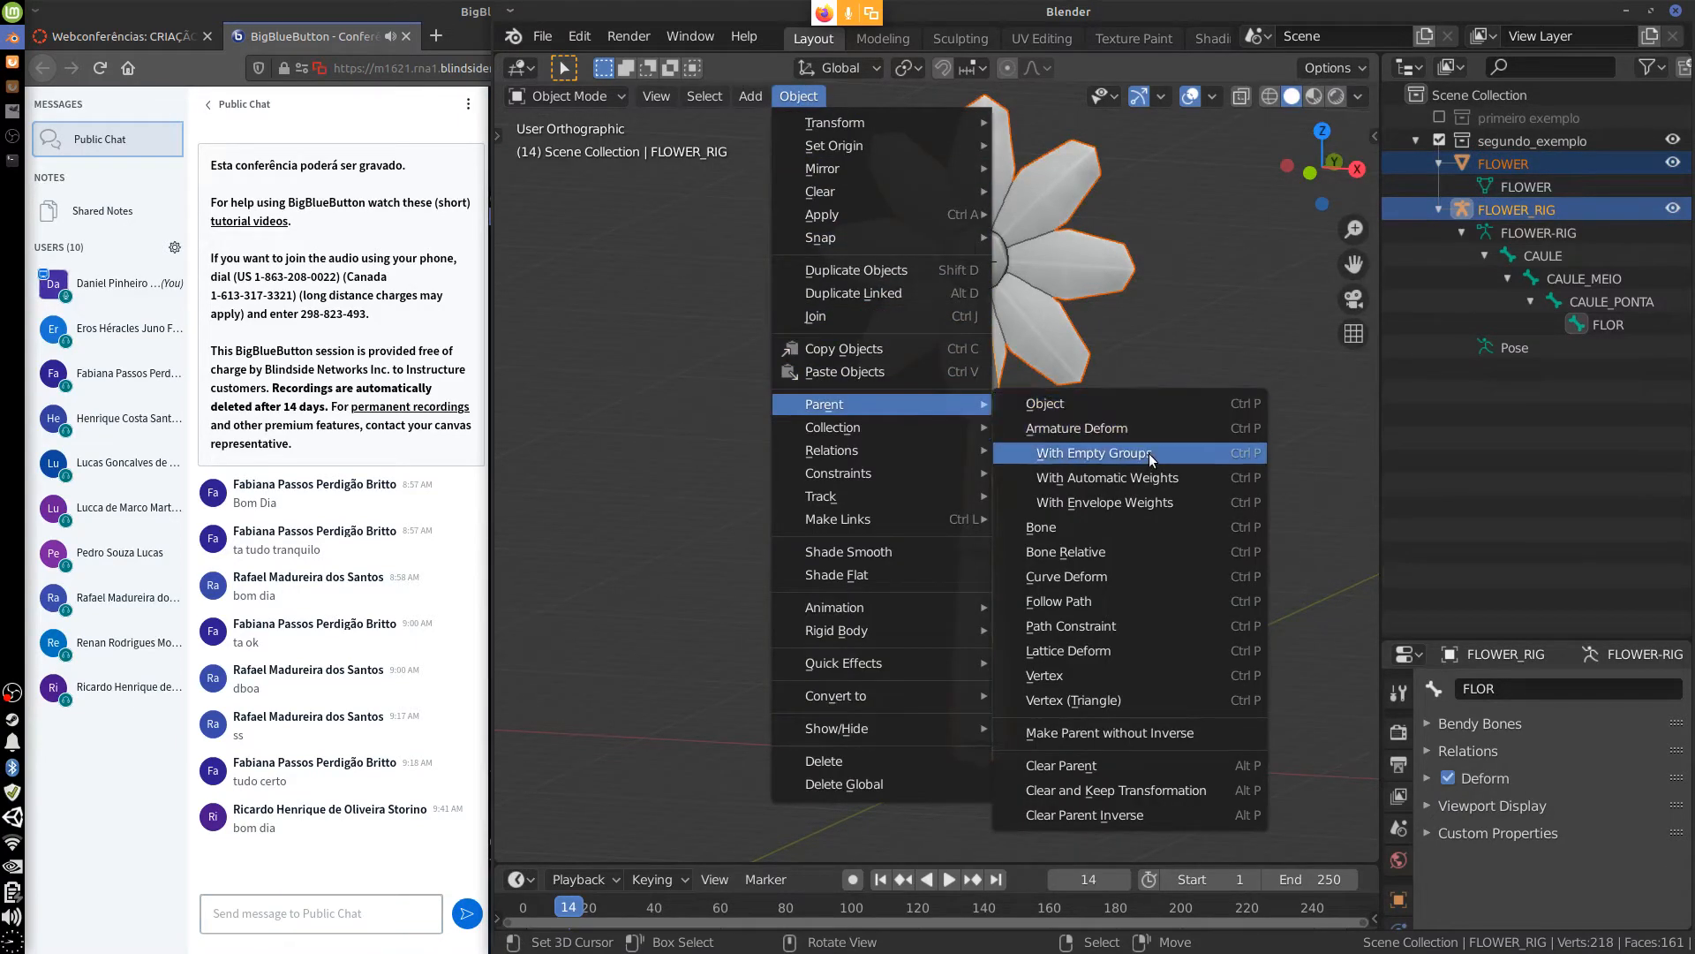
left_click(1110, 433)
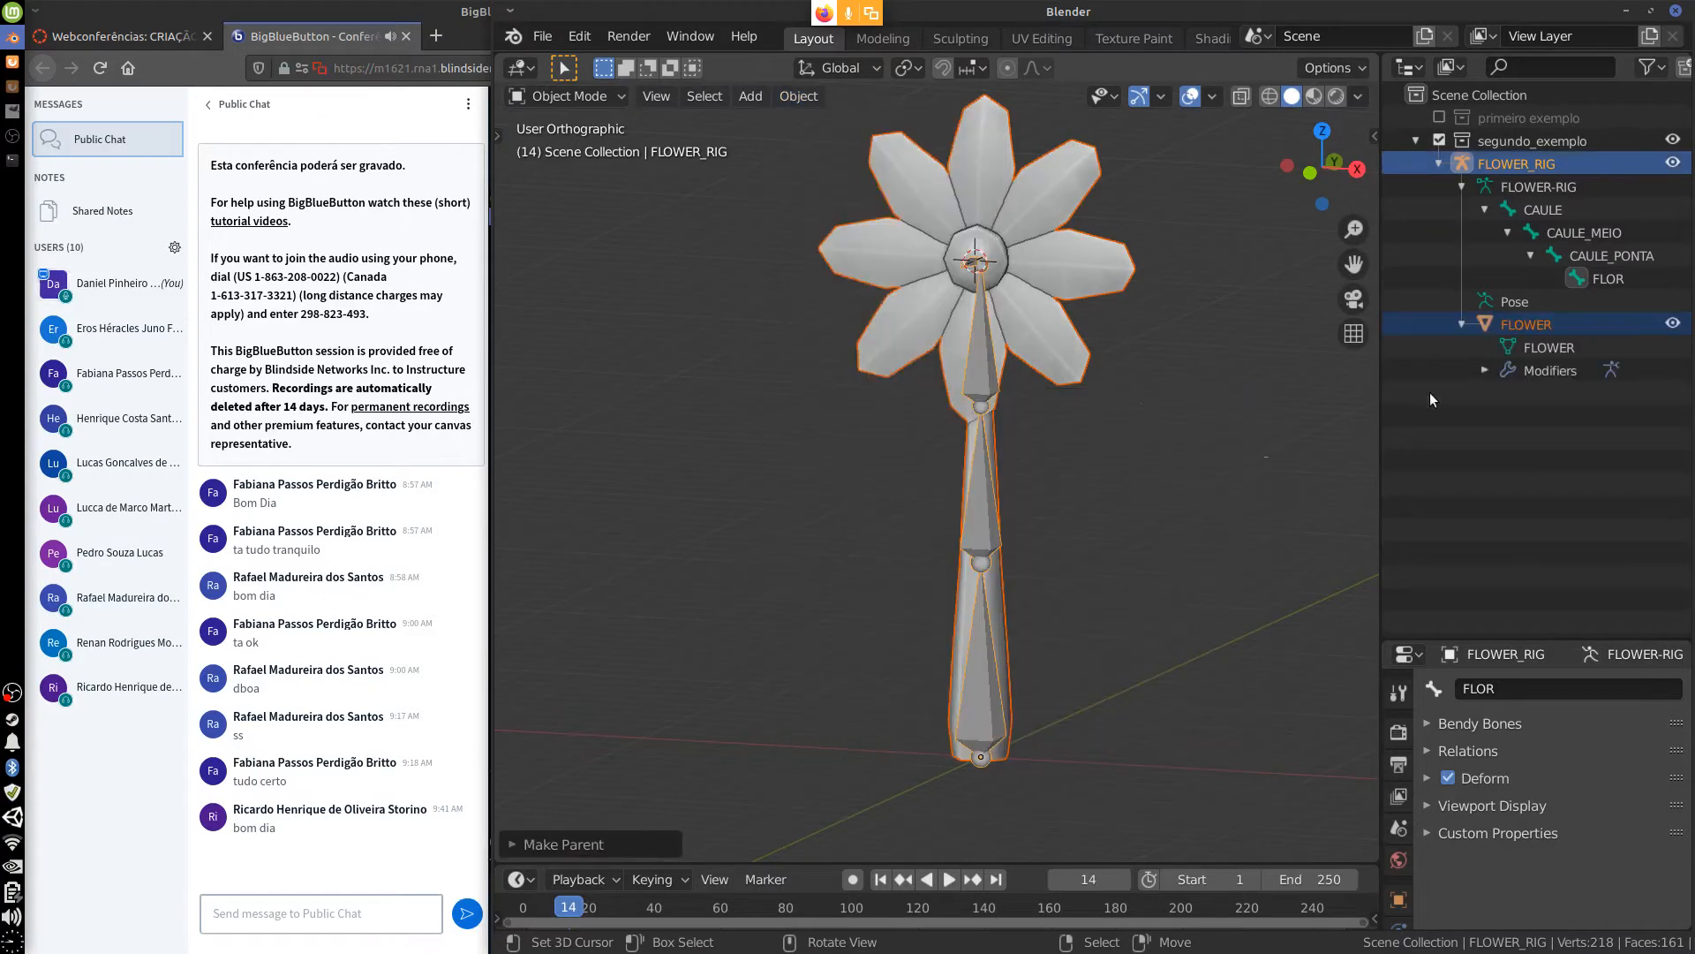
Expand FLOWER's modifiers in the outliner down to the Armature modifier's target object, leaving only FLOWER selected.
left_click(1485, 370)
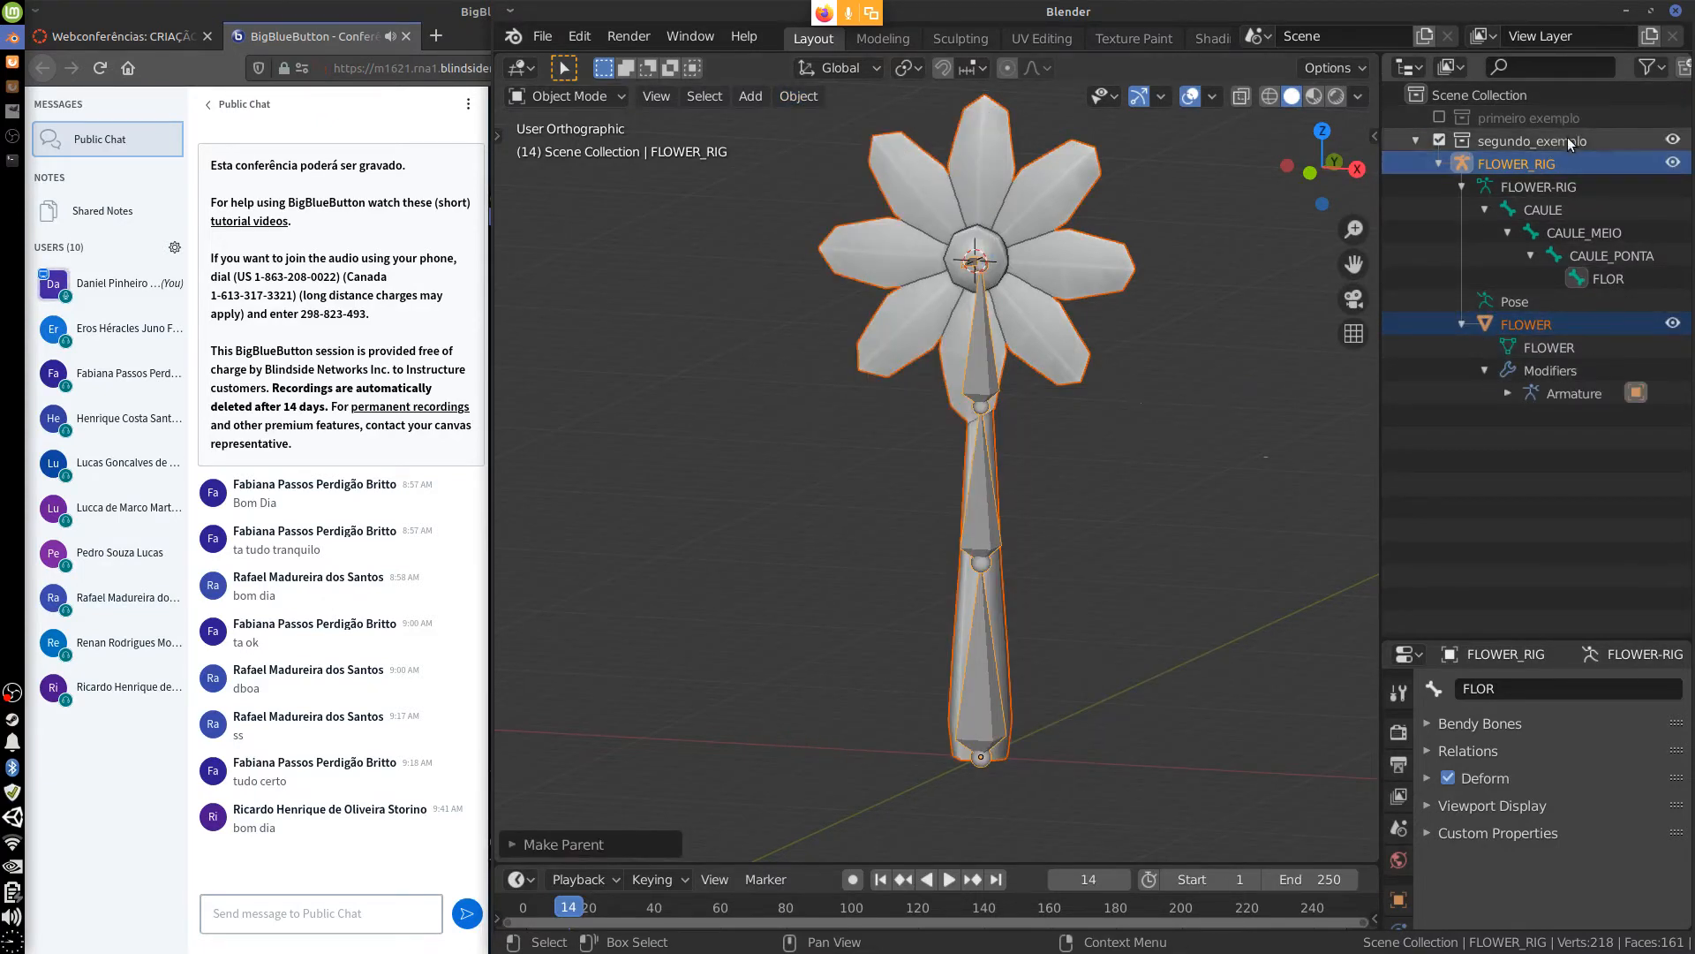
left_click(1483, 324)
left_click(1465, 161)
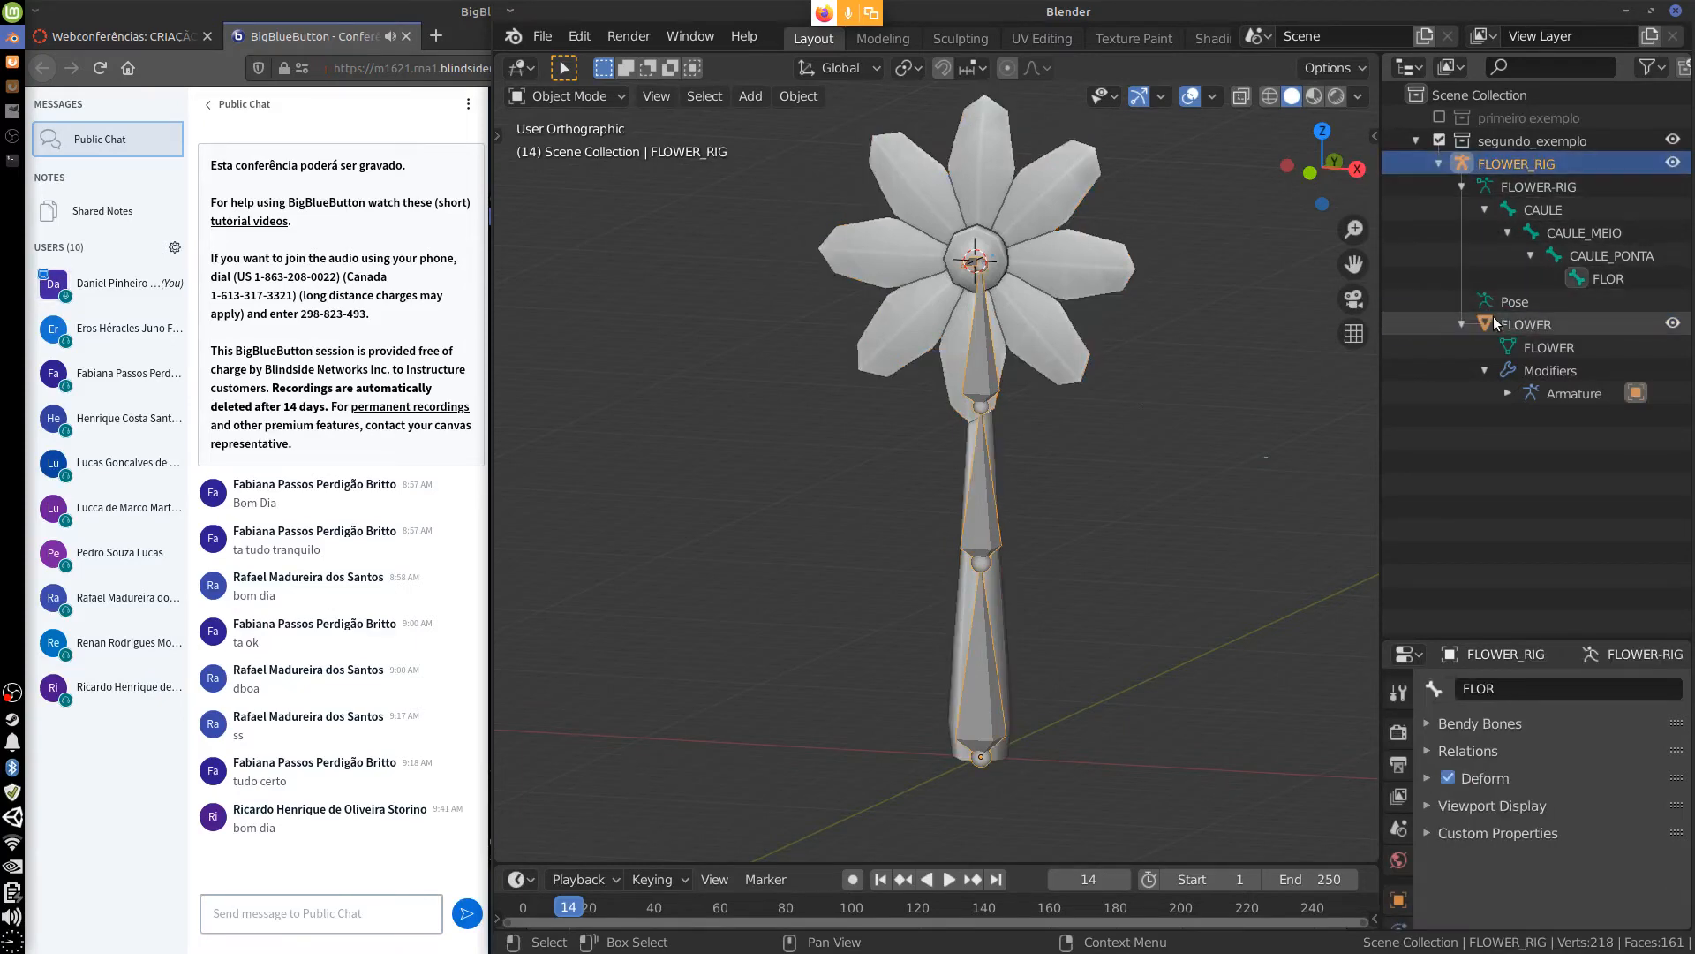
left_click(1495, 321)
left_click(1492, 163)
left_click(1496, 323)
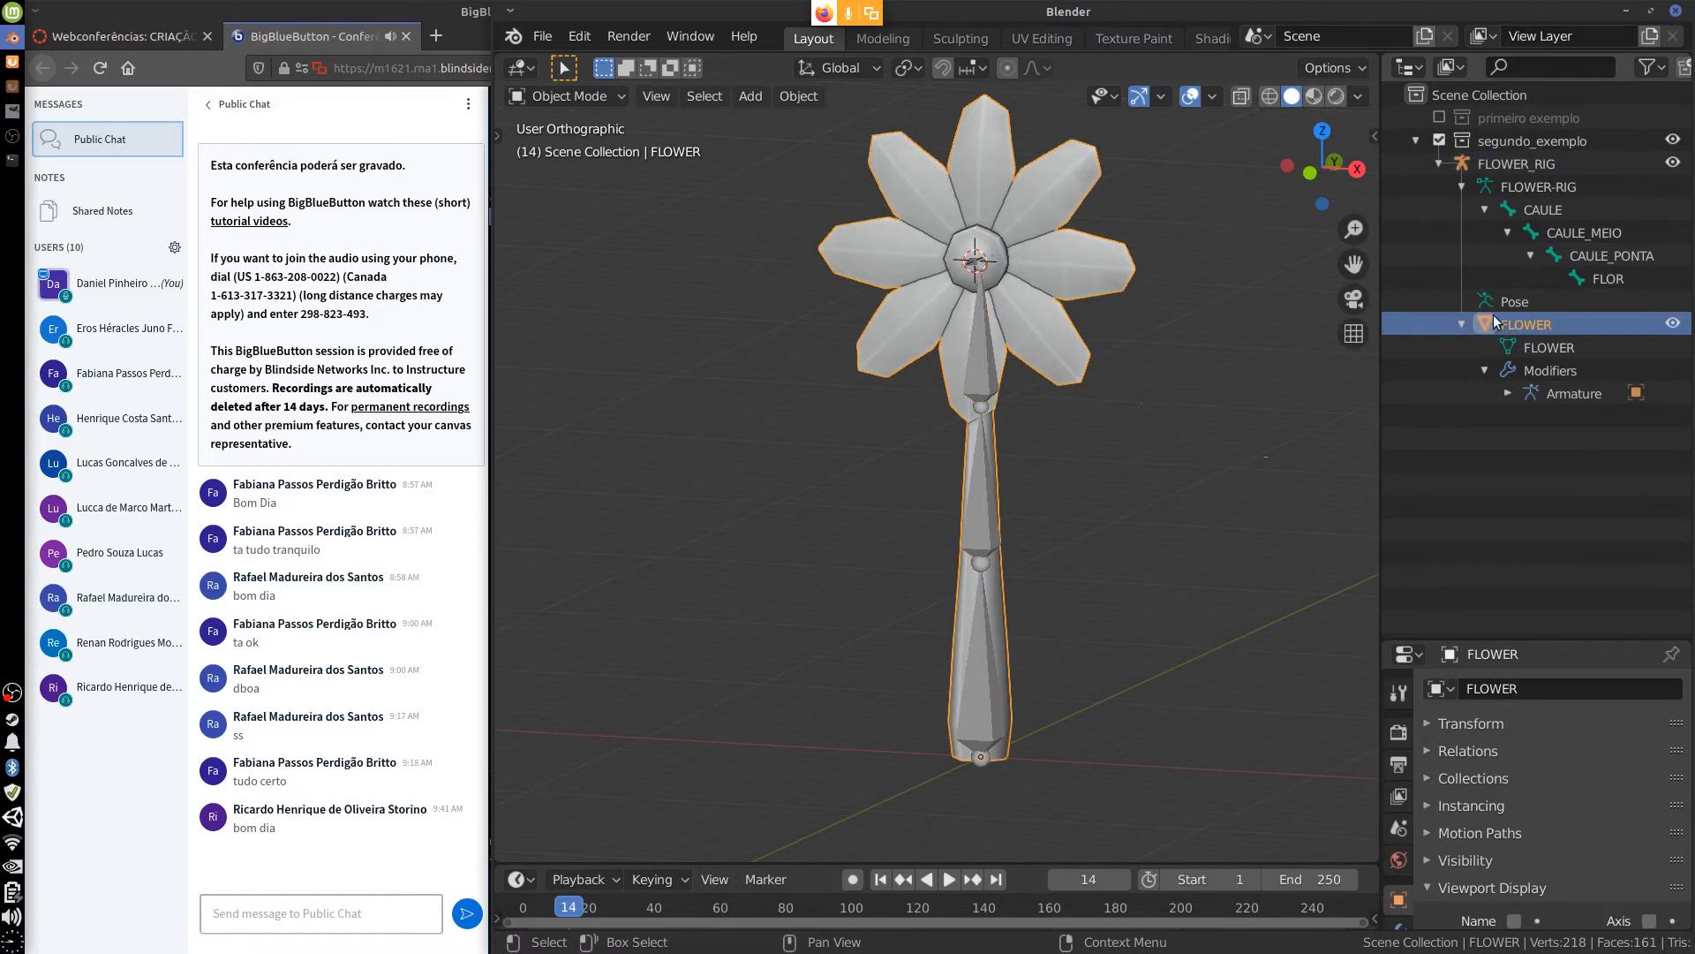
left_click(1507, 394)
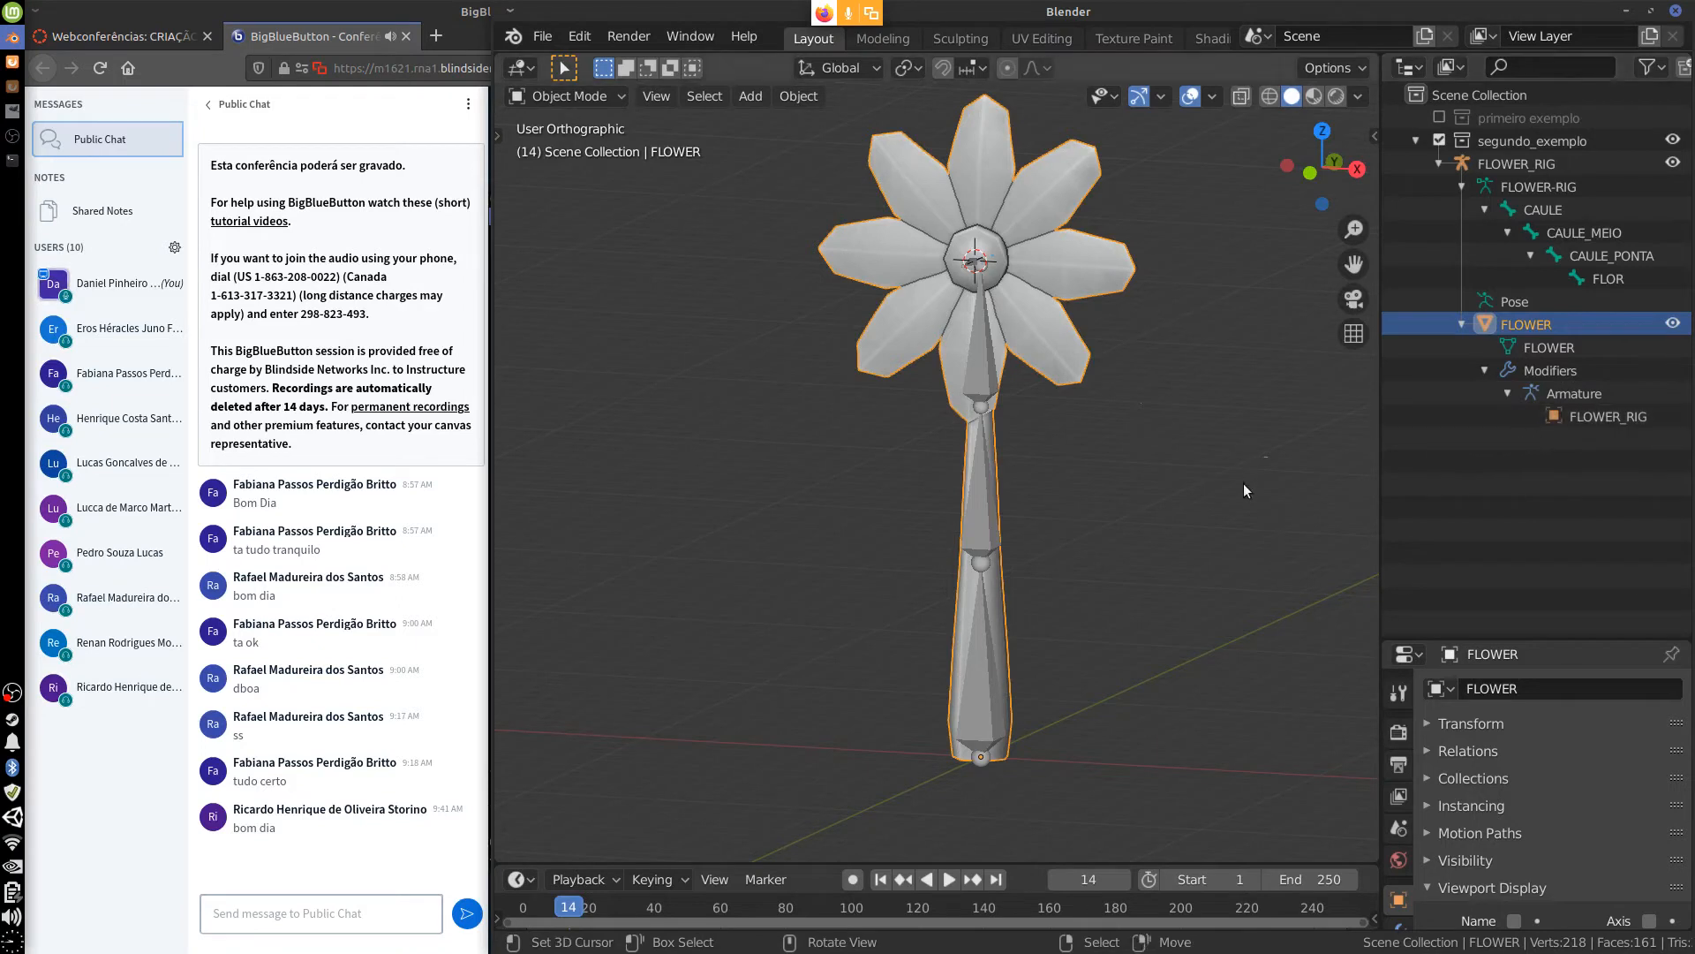
Sketch an arrow toward the outliner, the word PARENT and a wrench as viewport annotations, and erase them all.
key("d")
mouse_move(1160, 509)
left_mouse_down()
mouse_move(1348, 432)
mouse_move(1341, 416)
mouse_move(1332, 482)
mouse_move(1364, 418)
mouse_move(1301, 420)
mouse_move(1330, 457)
mouse_move(1344, 424)
mouse_move(1337, 468)
mouse_move(1324, 427)
left_mouse_up()
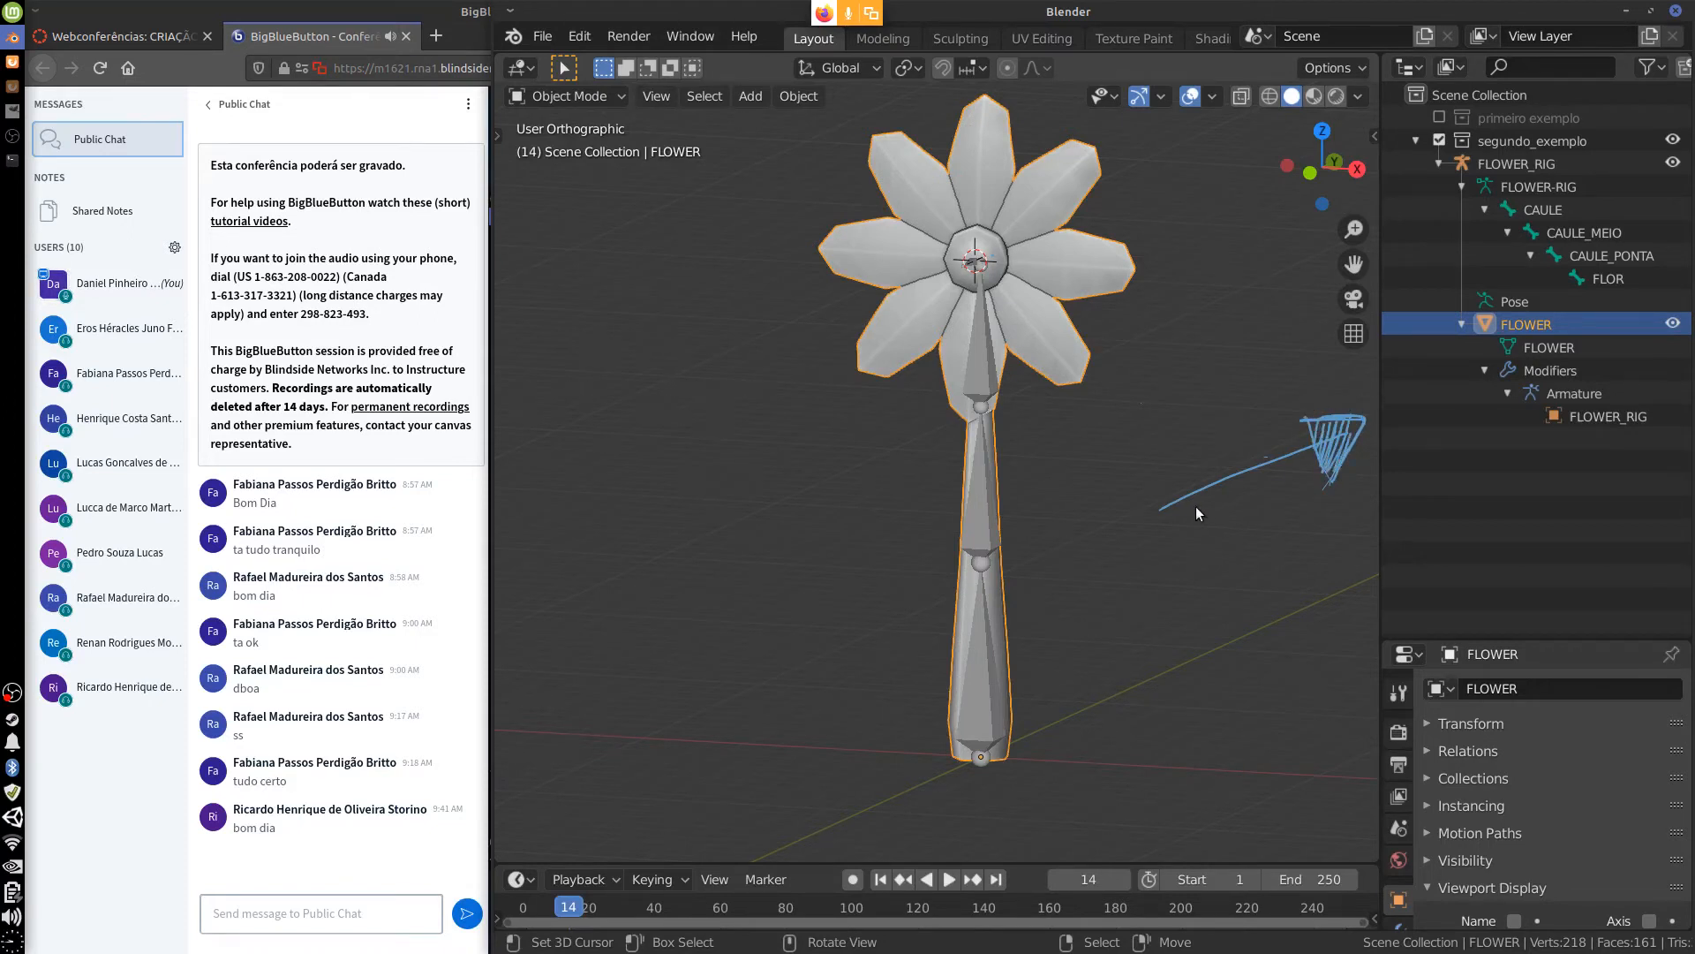
left_click_drag(1155, 513, 1246, 472)
mouse_move(582, 237)
left_mouse_down()
mouse_move(590, 303)
mouse_move(579, 268)
left_mouse_up()
mouse_move(603, 290)
left_mouse_down()
mouse_move(628, 288)
mouse_move(643, 240)
mouse_move(657, 284)
mouse_move(729, 232)
mouse_move(747, 291)
left_mouse_up()
left_click_drag(716, 266, 776, 255)
mouse_move(669, 329)
left_mouse_down()
mouse_move(731, 446)
mouse_move(655, 501)
mouse_move(719, 517)
mouse_move(726, 540)
left_mouse_up()
mouse_move(746, 512)
left_mouse_down()
mouse_move(770, 520)
mouse_move(760, 536)
mouse_move(797, 536)
mouse_move(826, 498)
left_mouse_up()
left_click(840, 509)
mouse_move(799, 521)
left_mouse_down()
mouse_move(886, 530)
mouse_move(910, 515)
mouse_move(710, 523)
left_mouse_up()
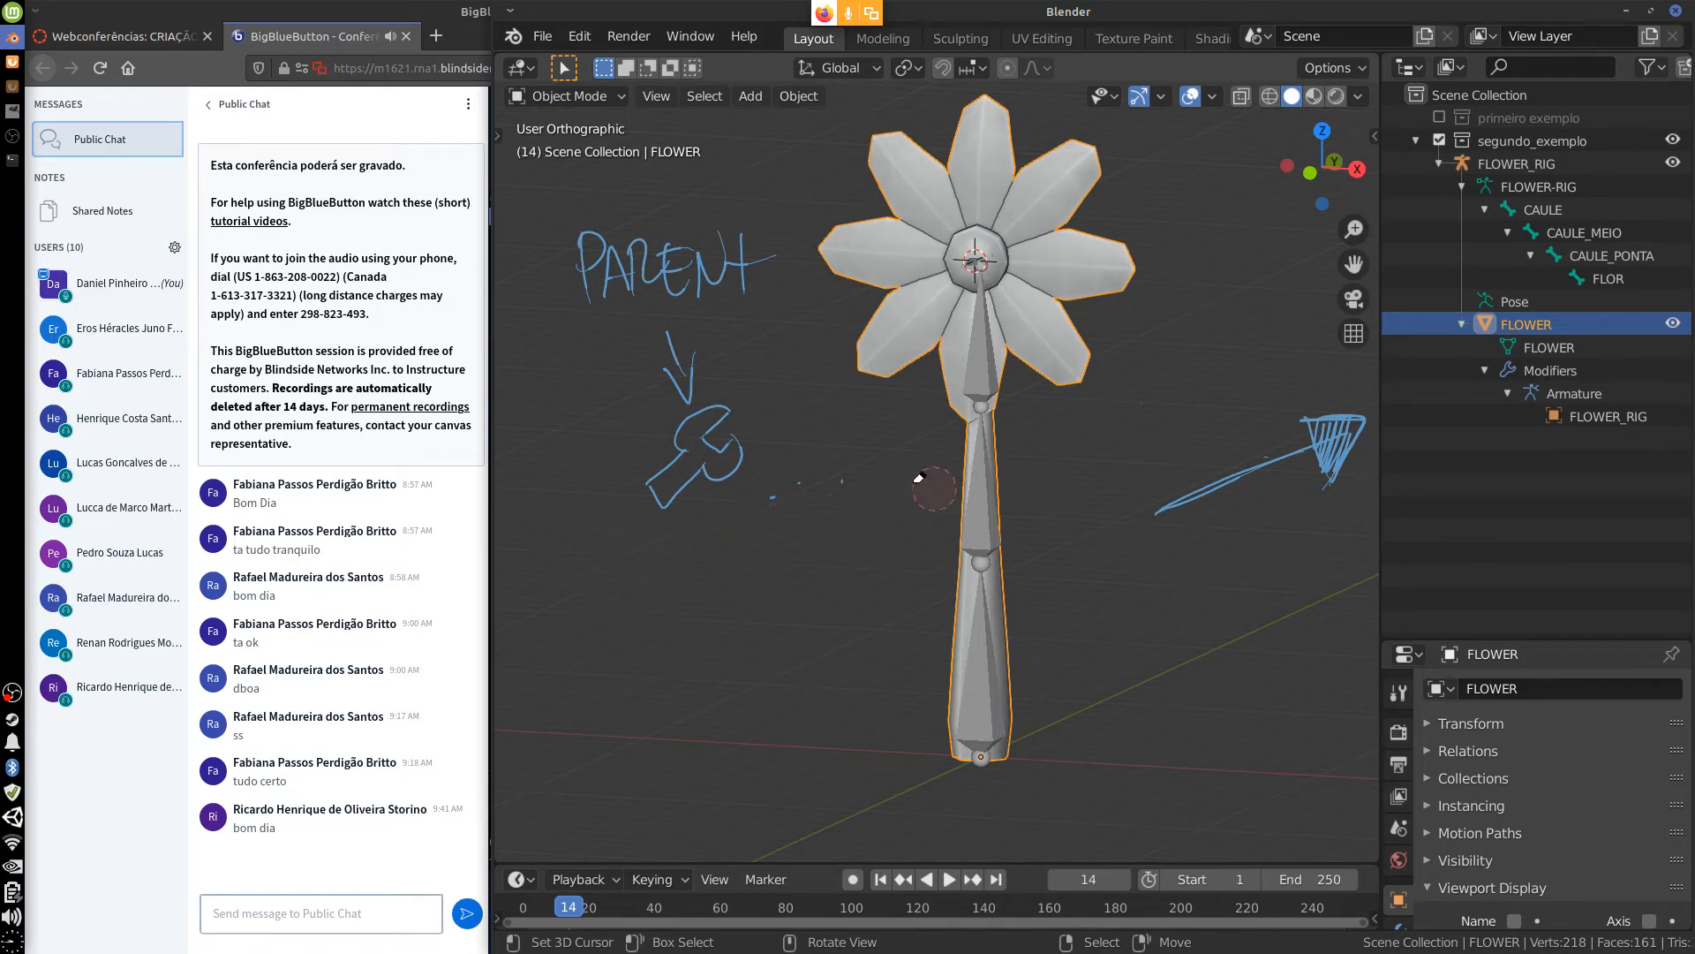
mouse_move(704, 458)
left_mouse_down("ctrl")
mouse_move(591, 237)
mouse_move(697, 265)
mouse_move(742, 247)
left_mouse_up("ctrl")
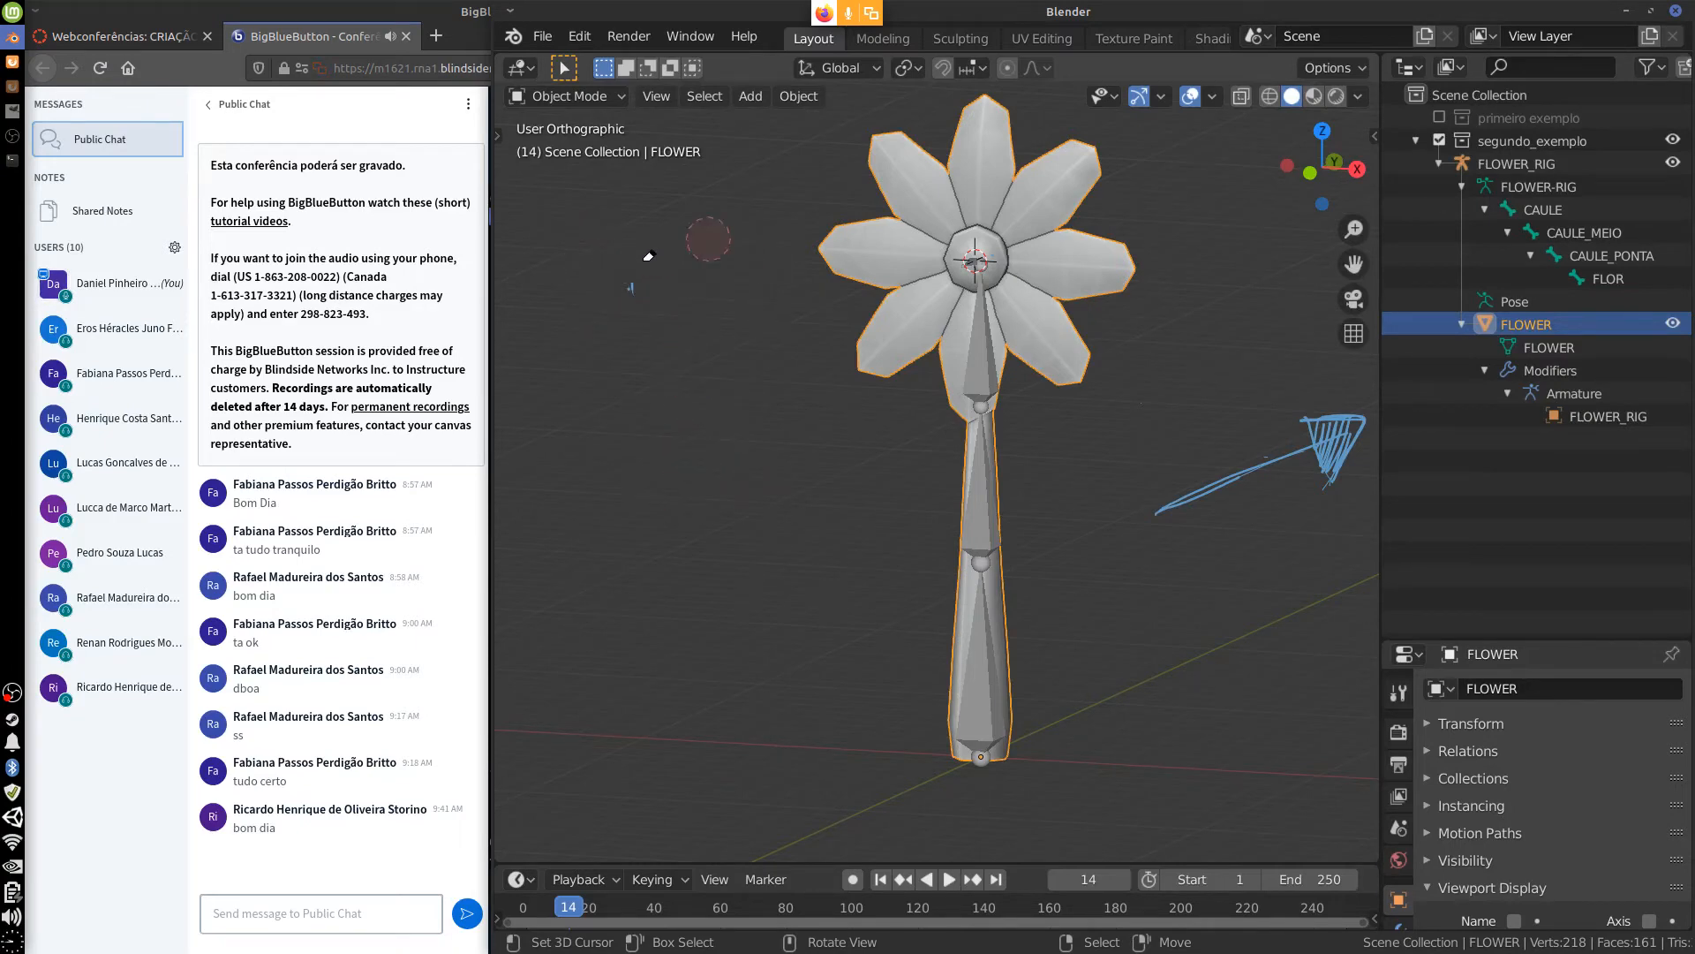
left_click_drag(1314, 471, 1139, 530, "ctrl")
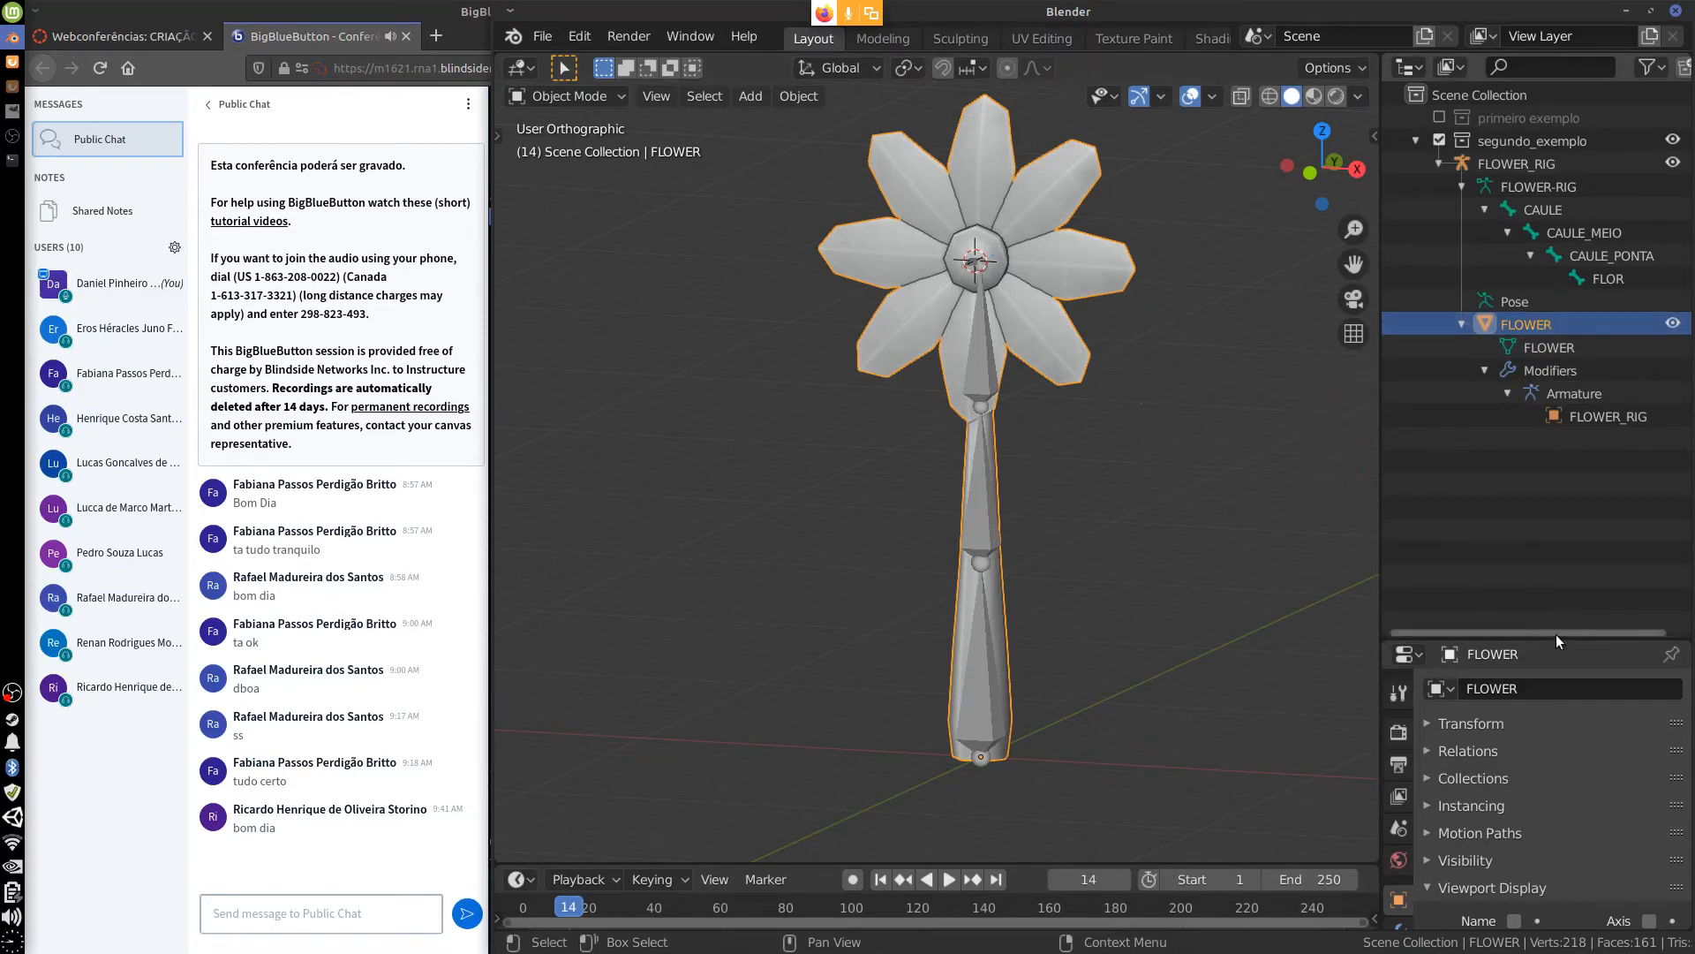
Enlarge the Properties editor and look through its tool, render, output, view layer, scene, world and object settings.
left_click_drag(1555, 641, 1589, 440)
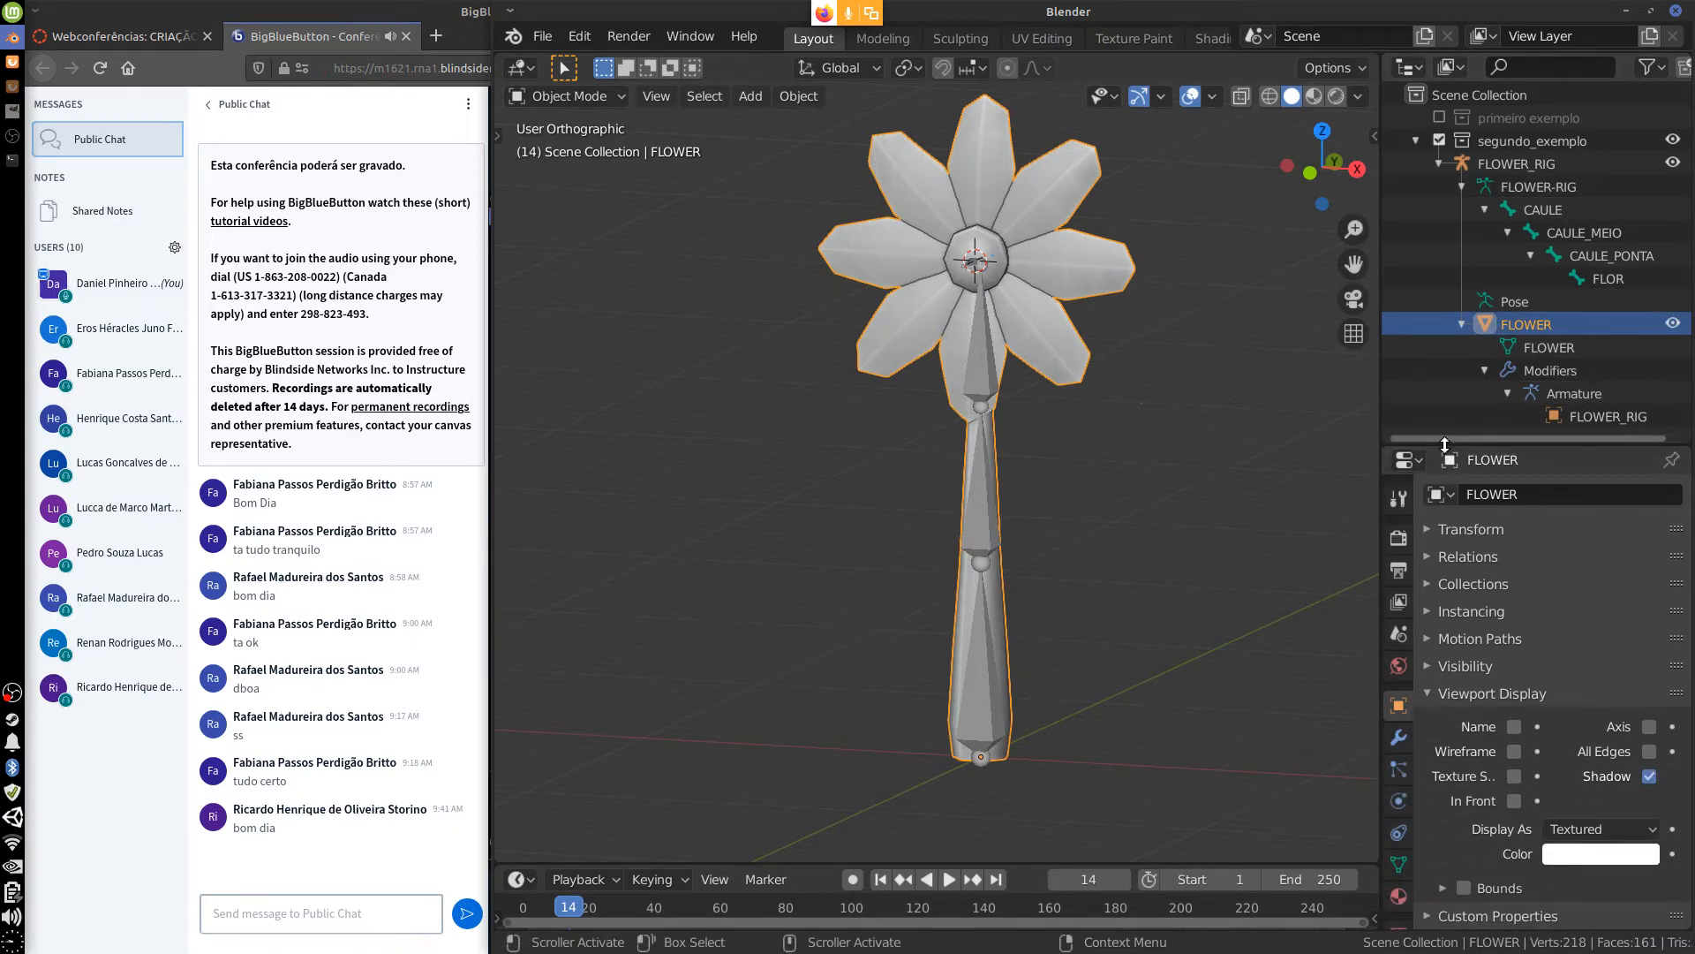
left_click_drag(1446, 446, 1455, 395)
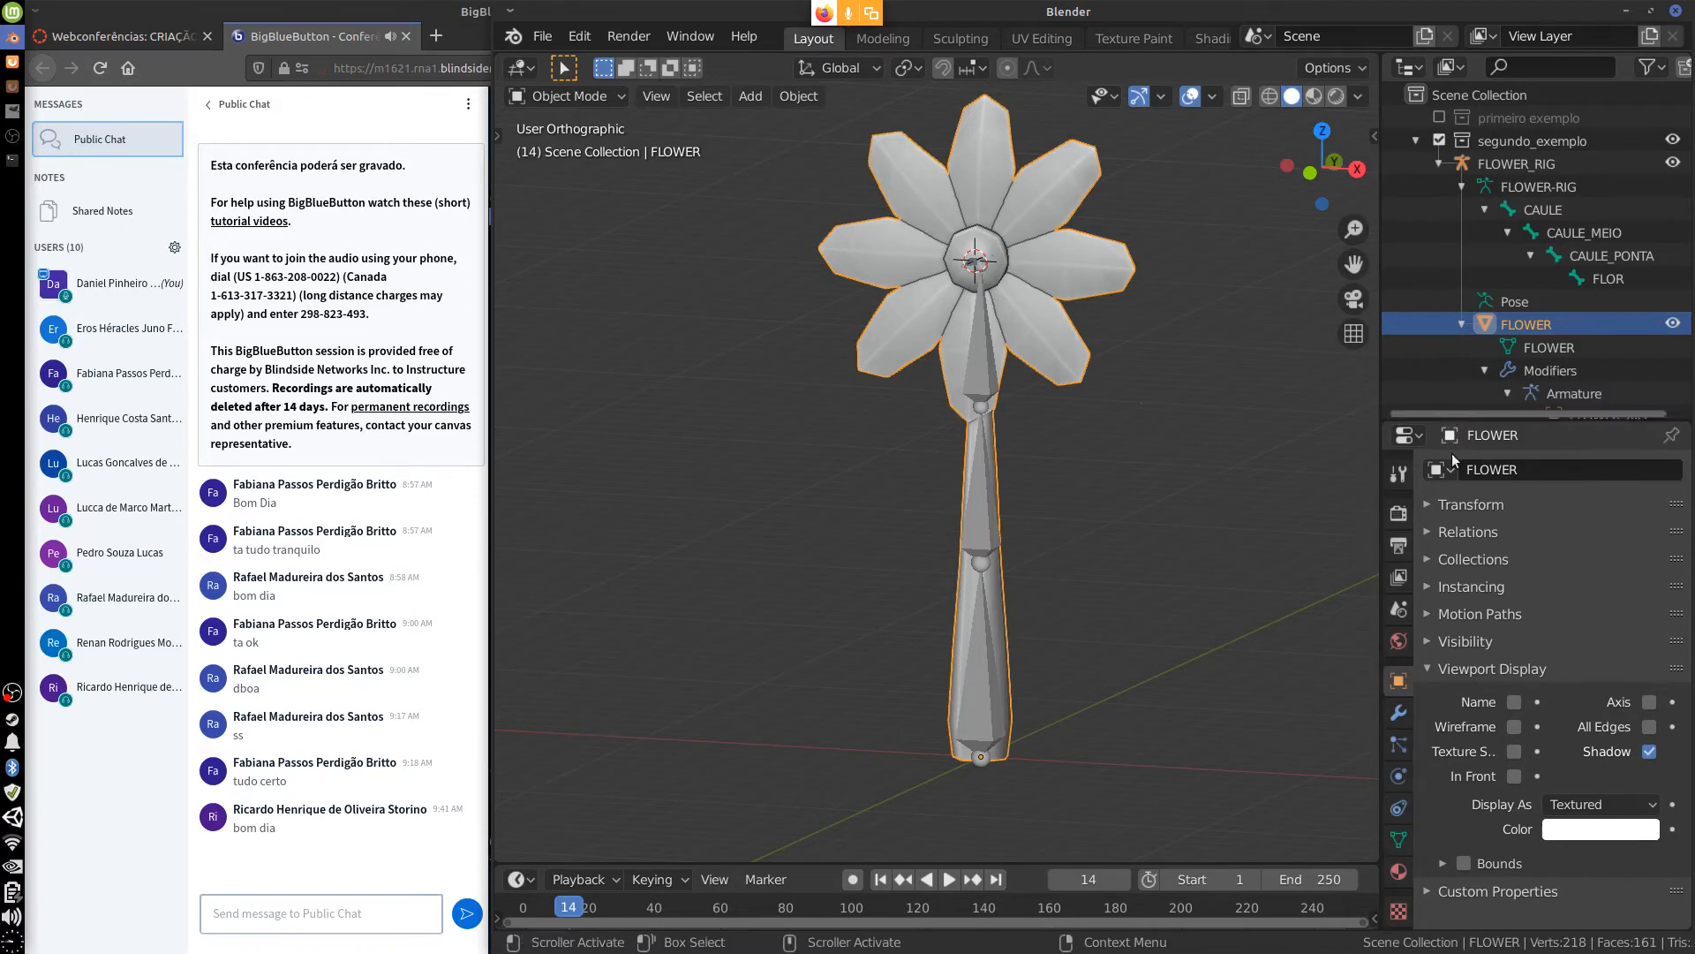
left_click(1398, 474)
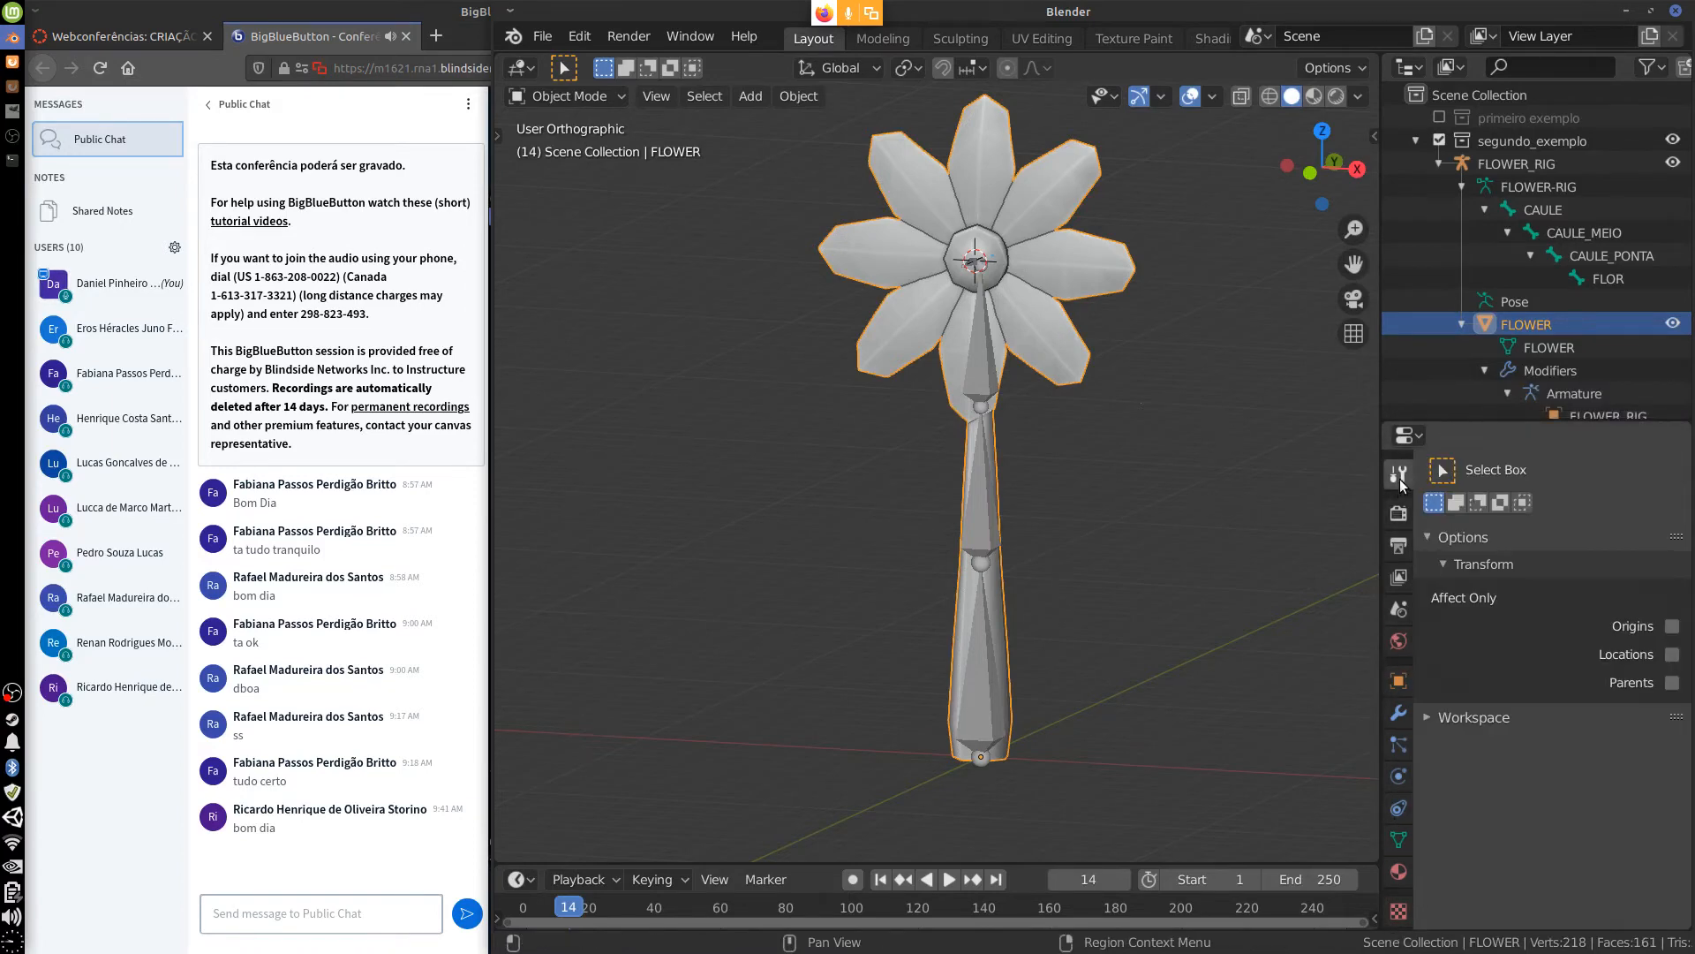
left_click(1398, 513)
left_click(1398, 545)
left_click(1398, 577)
left_click(1399, 608)
left_click(1399, 640)
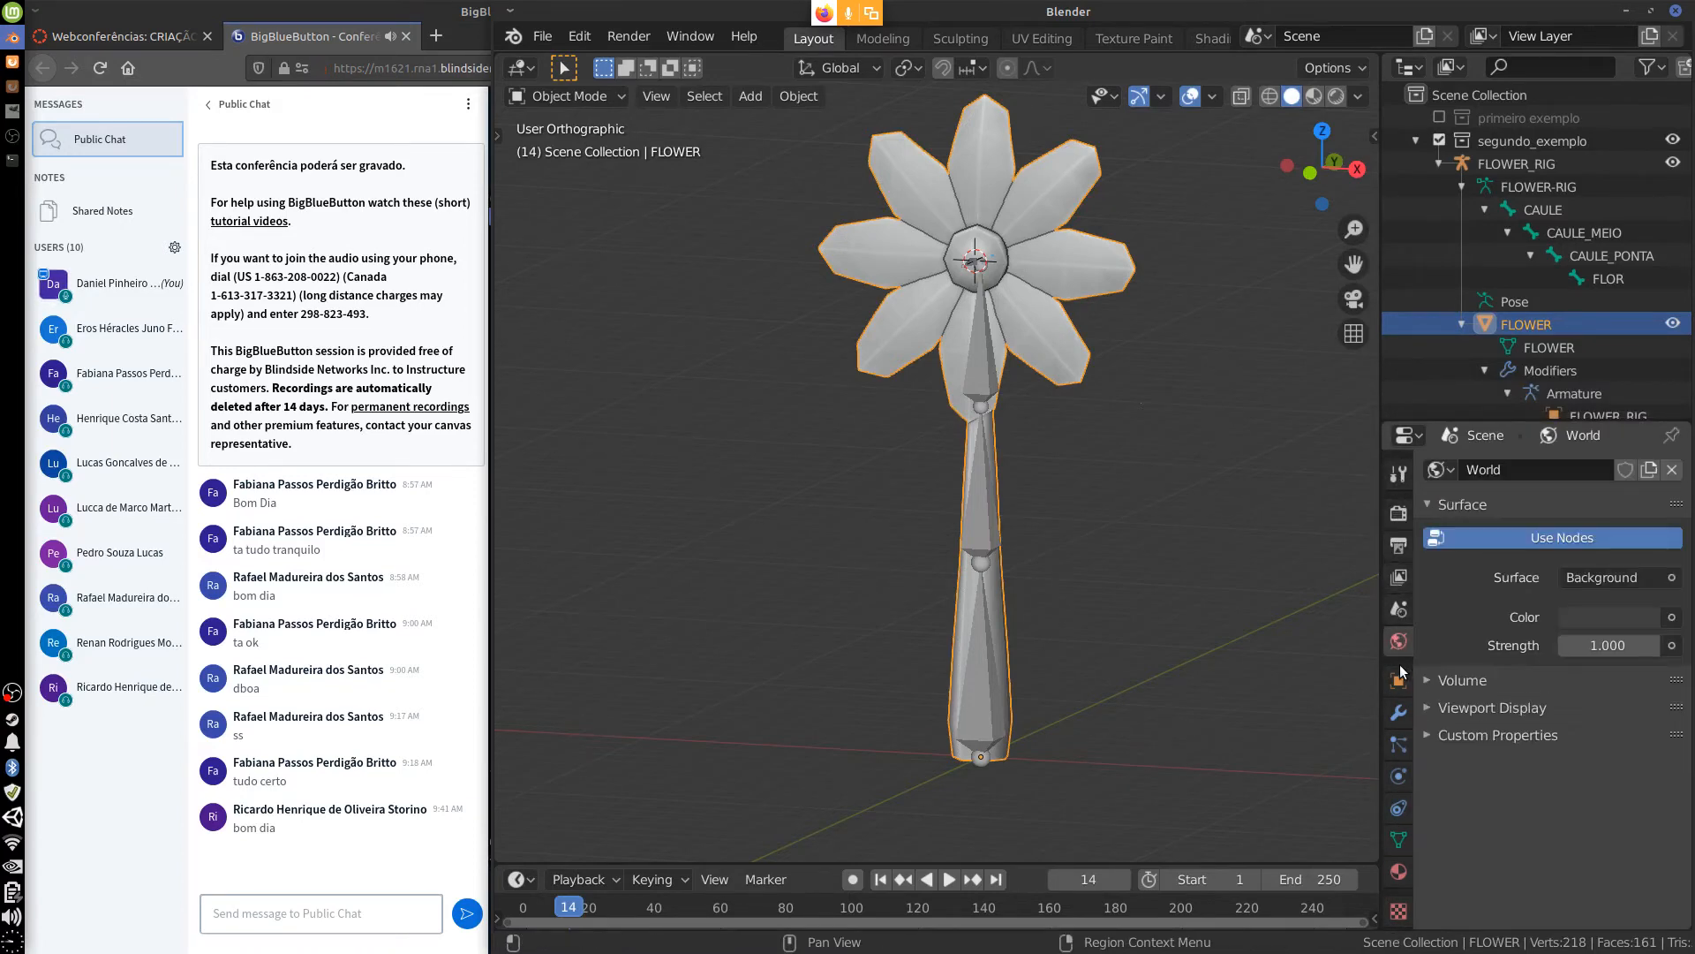
left_click(1398, 680)
Go through the property categories once more and show the FLOWER mesh's Armature modifier settings.
left_click(1399, 474)
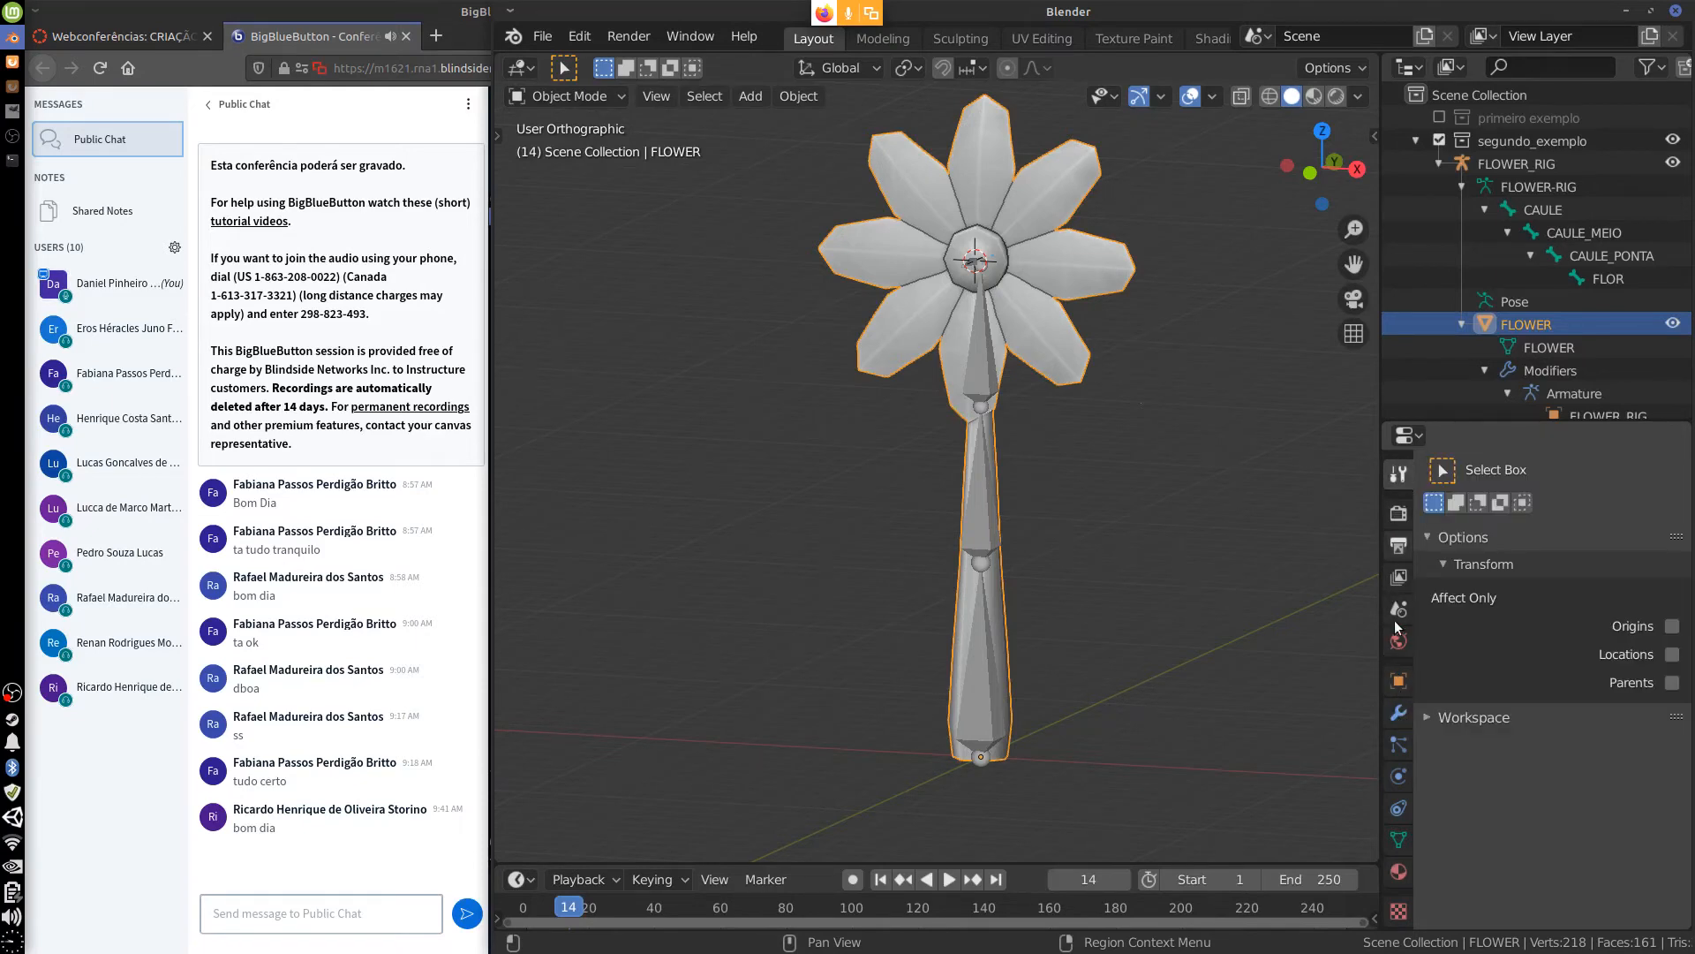
left_click(1399, 513)
left_click(1398, 545)
left_click(1399, 577)
left_click(1399, 609)
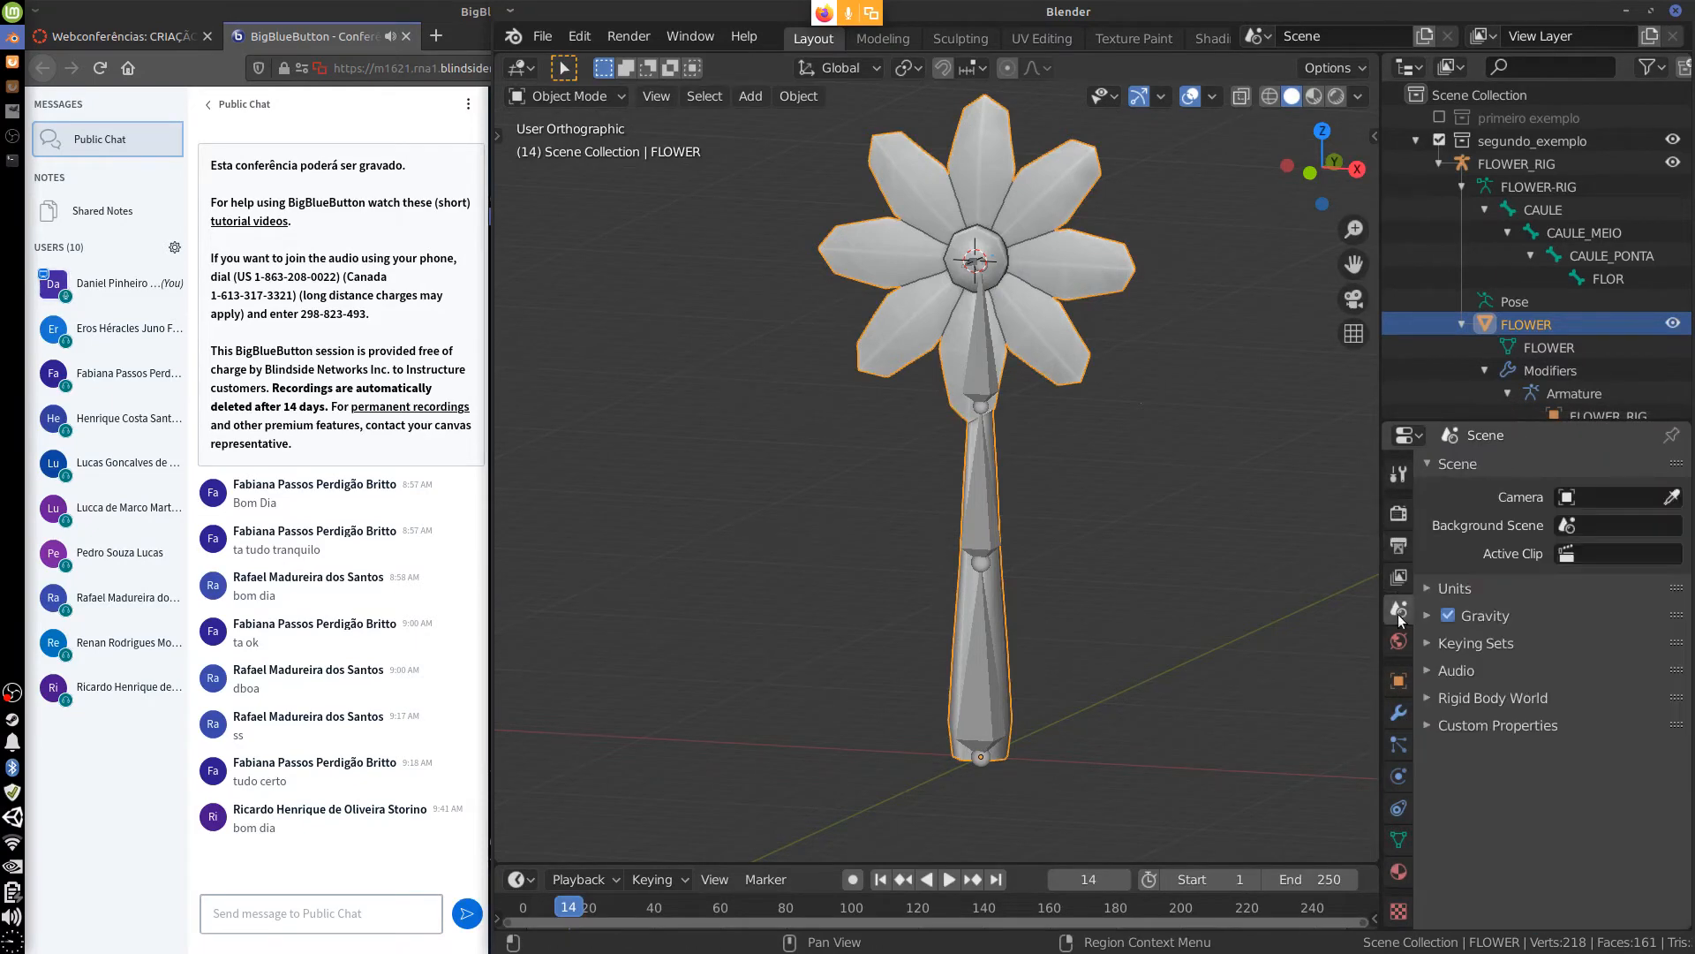
left_click(1399, 640)
left_click(1400, 682)
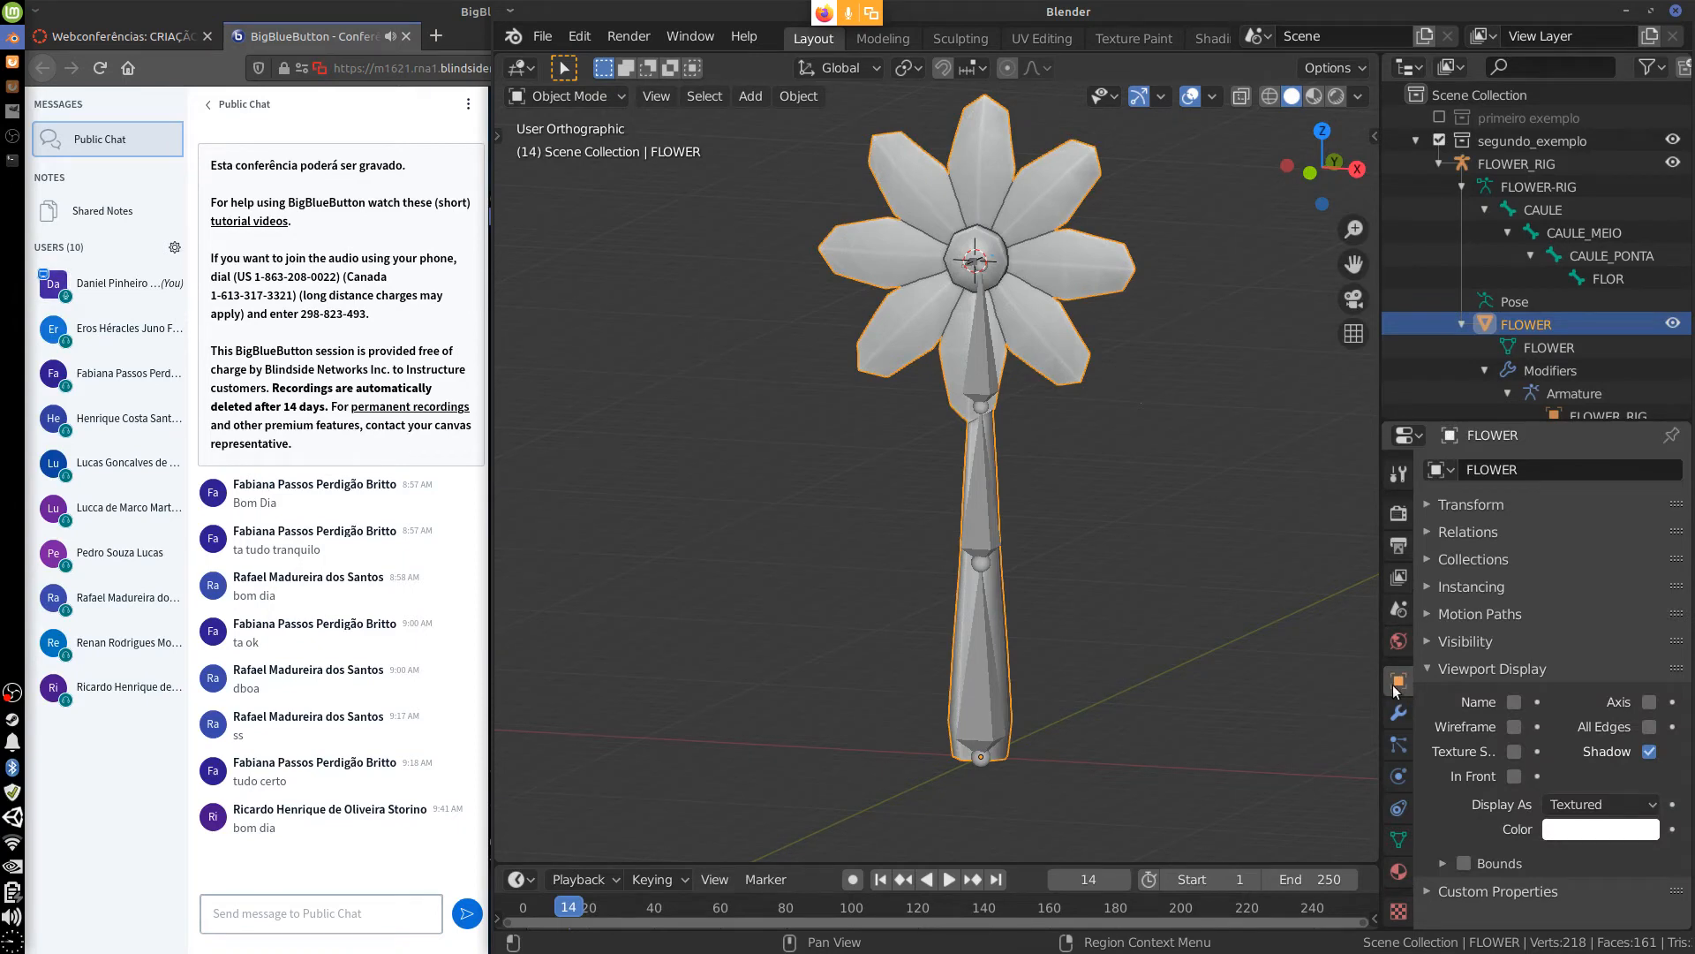
left_click(1399, 715)
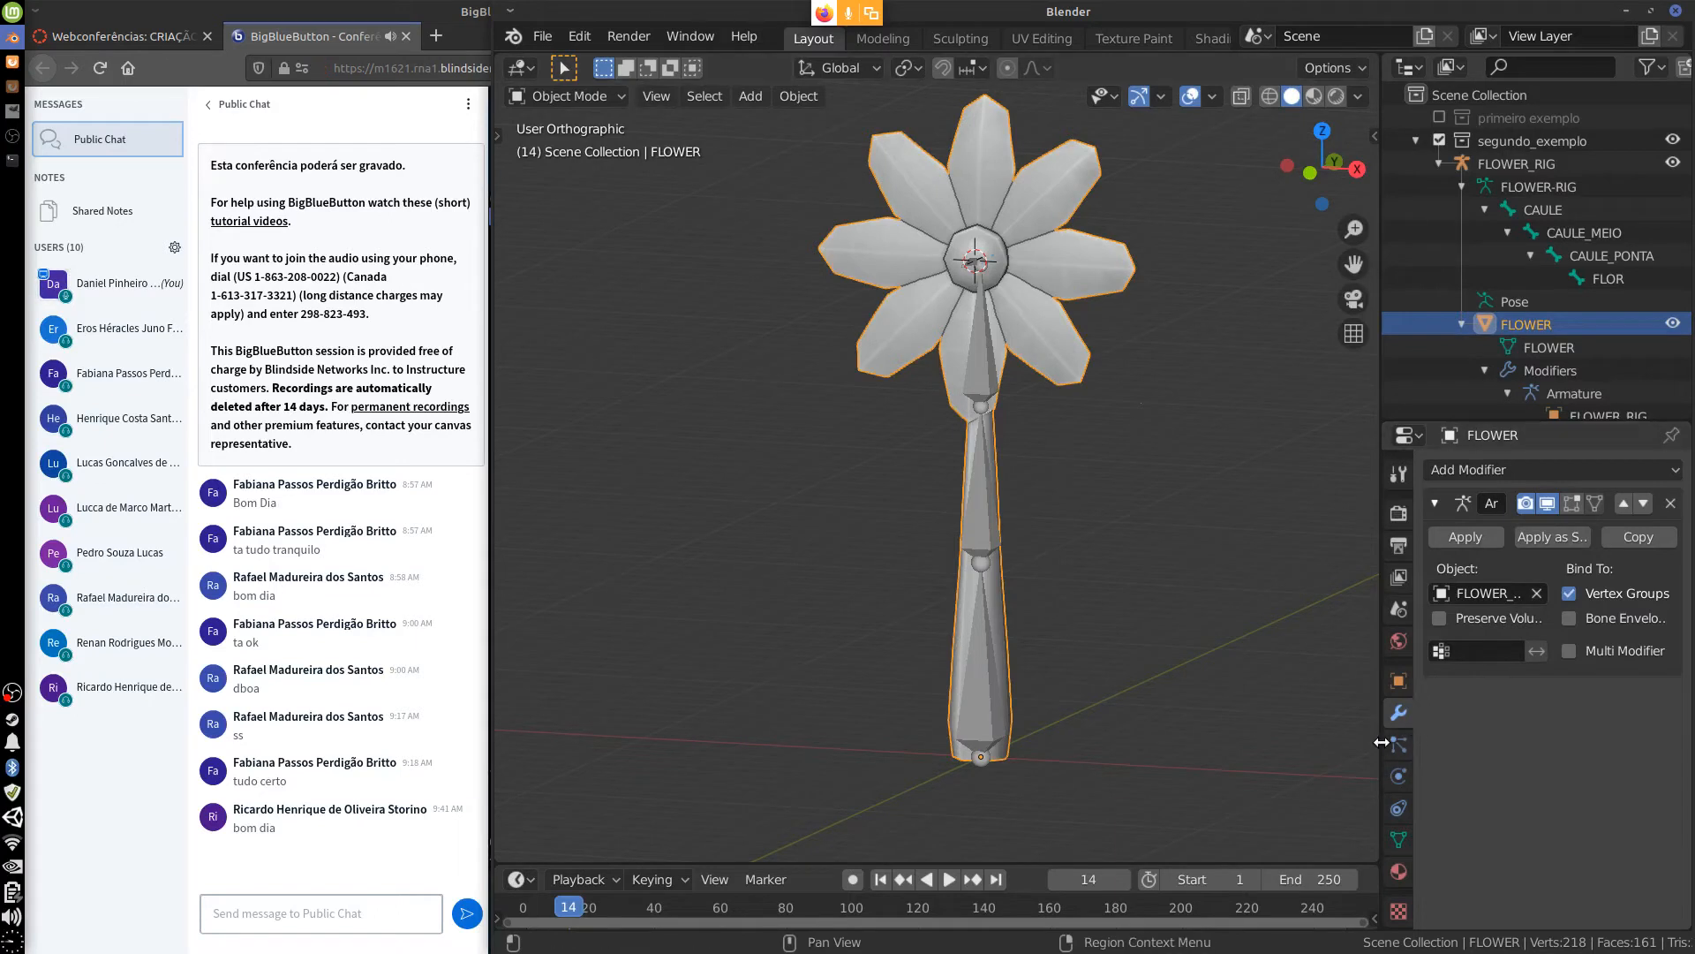
Widen the Properties editor and enlarge its contents so the Armature modifier's settings are fully readable.
left_click_drag(1382, 743, 1265, 742)
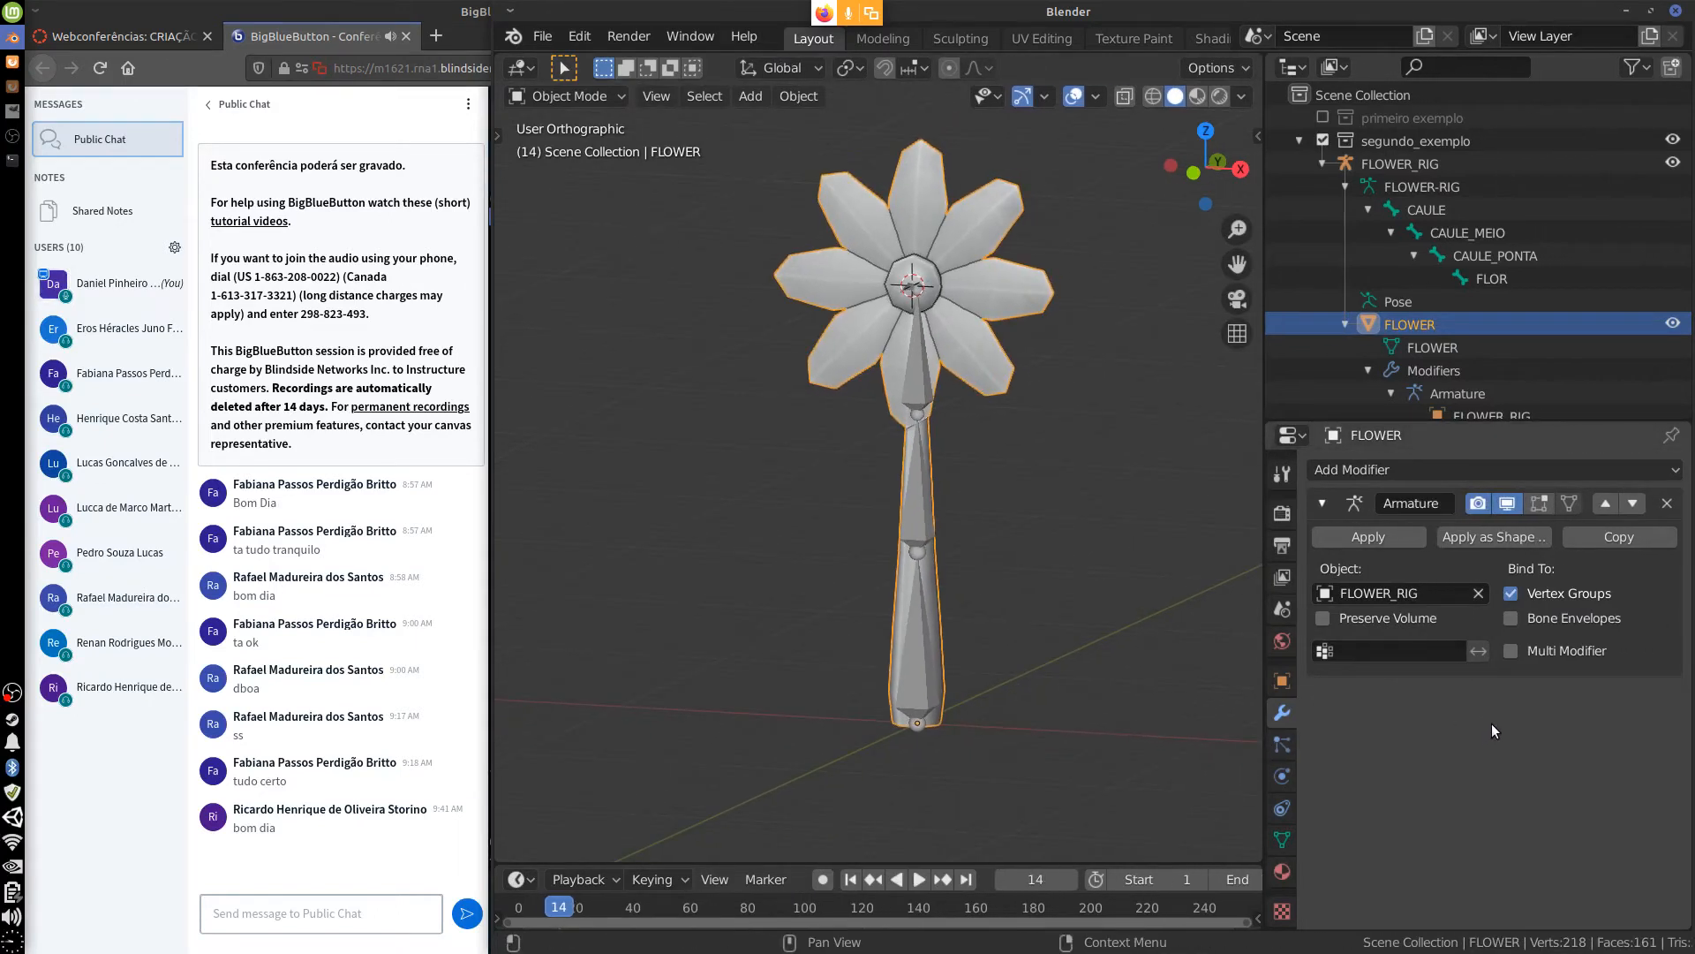
key("KP_Add")
key("KP_Add")
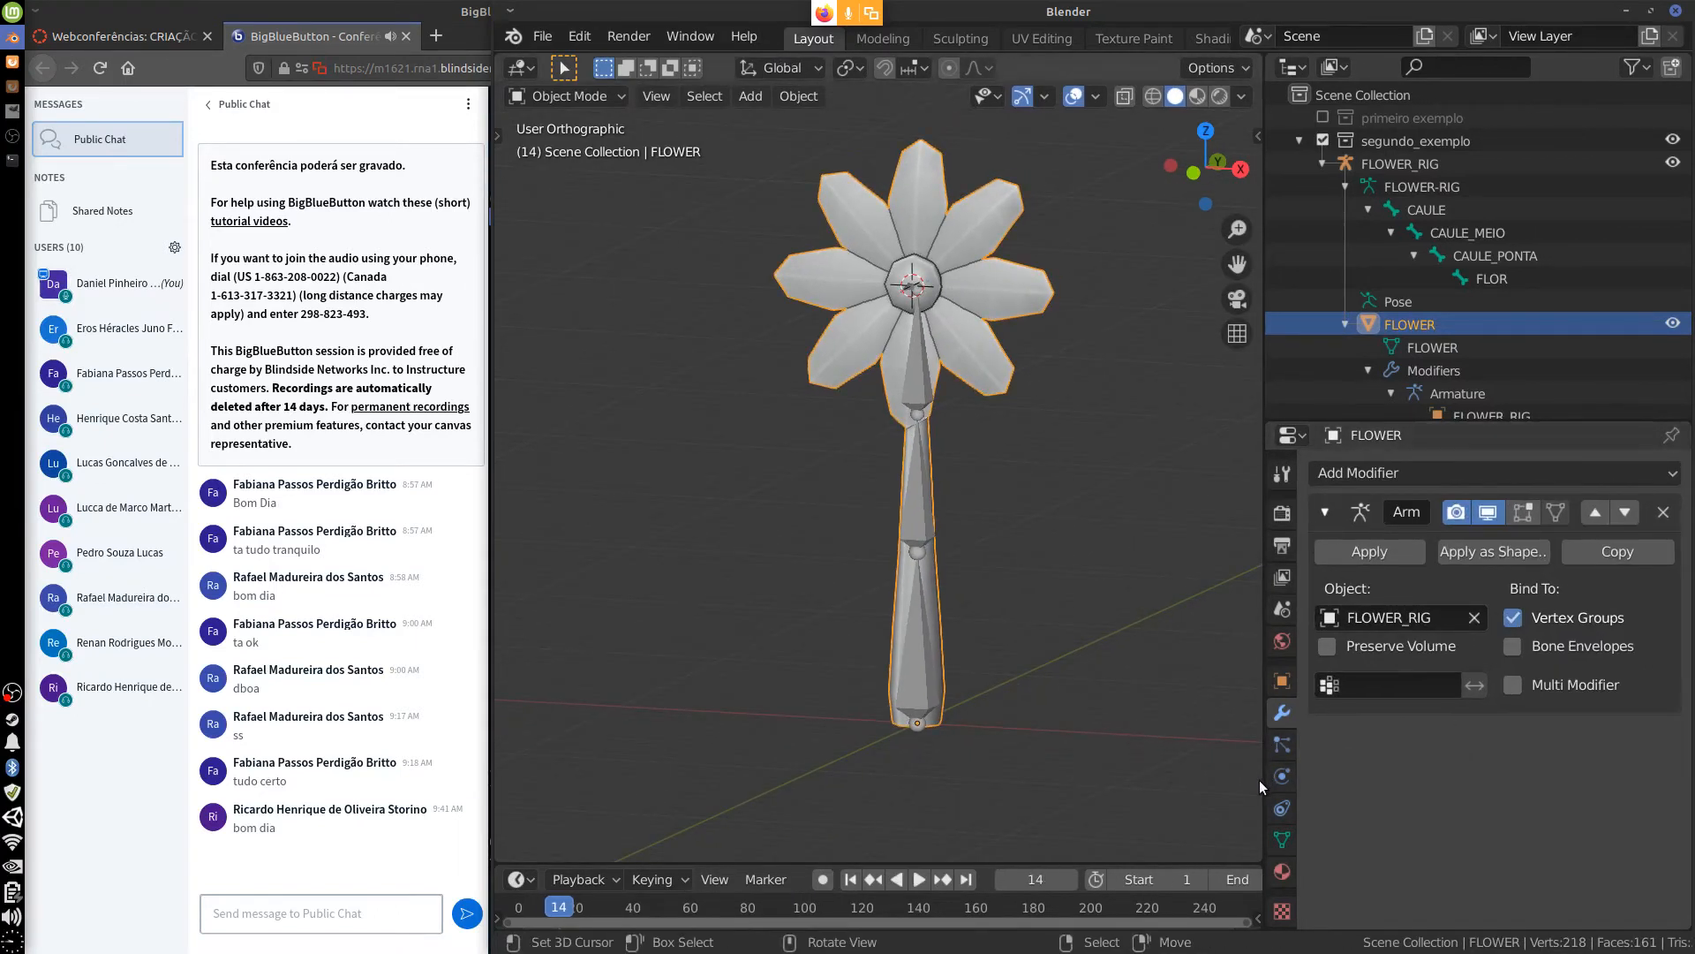
left_click_drag(1263, 781, 1204, 783)
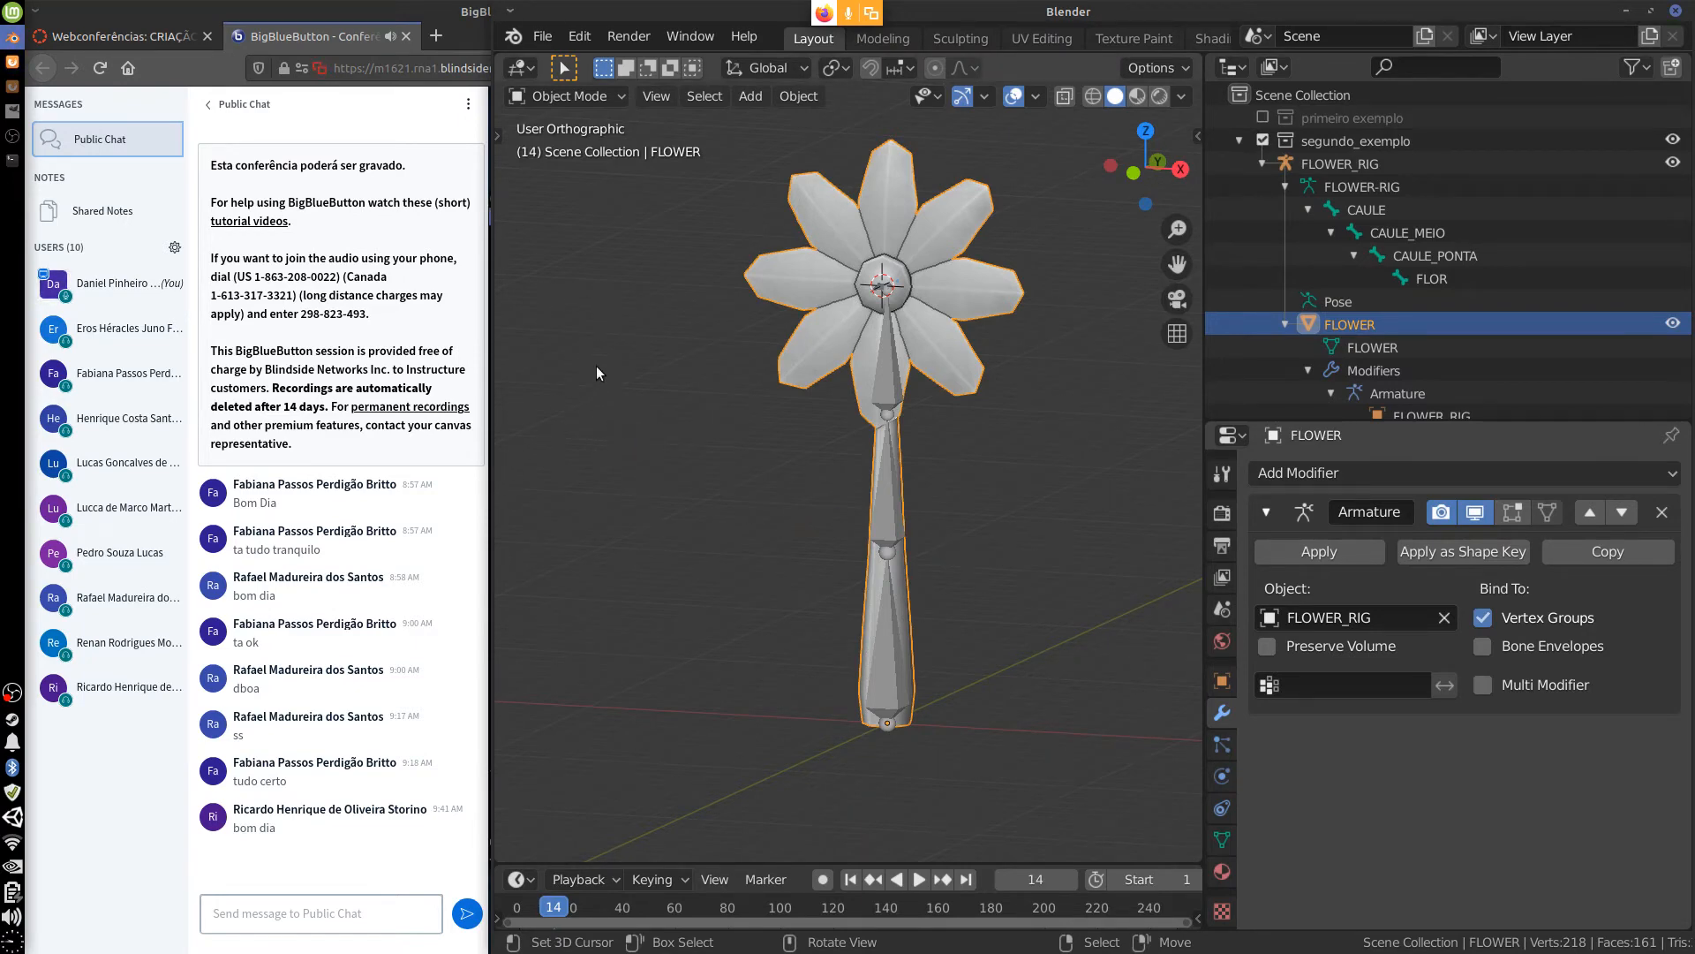
Sketch a circled mesh triangle, a circled bone and a wrench between them as viewport annotations beside the flower.
key("d")
mouse_move(590, 366)
left_mouse_down()
mouse_move(638, 365)
mouse_move(601, 426)
mouse_move(635, 372)
left_mouse_up()
mouse_move(763, 510)
left_mouse_down()
mouse_move(736, 580)
mouse_move(772, 571)
mouse_move(756, 575)
left_mouse_up()
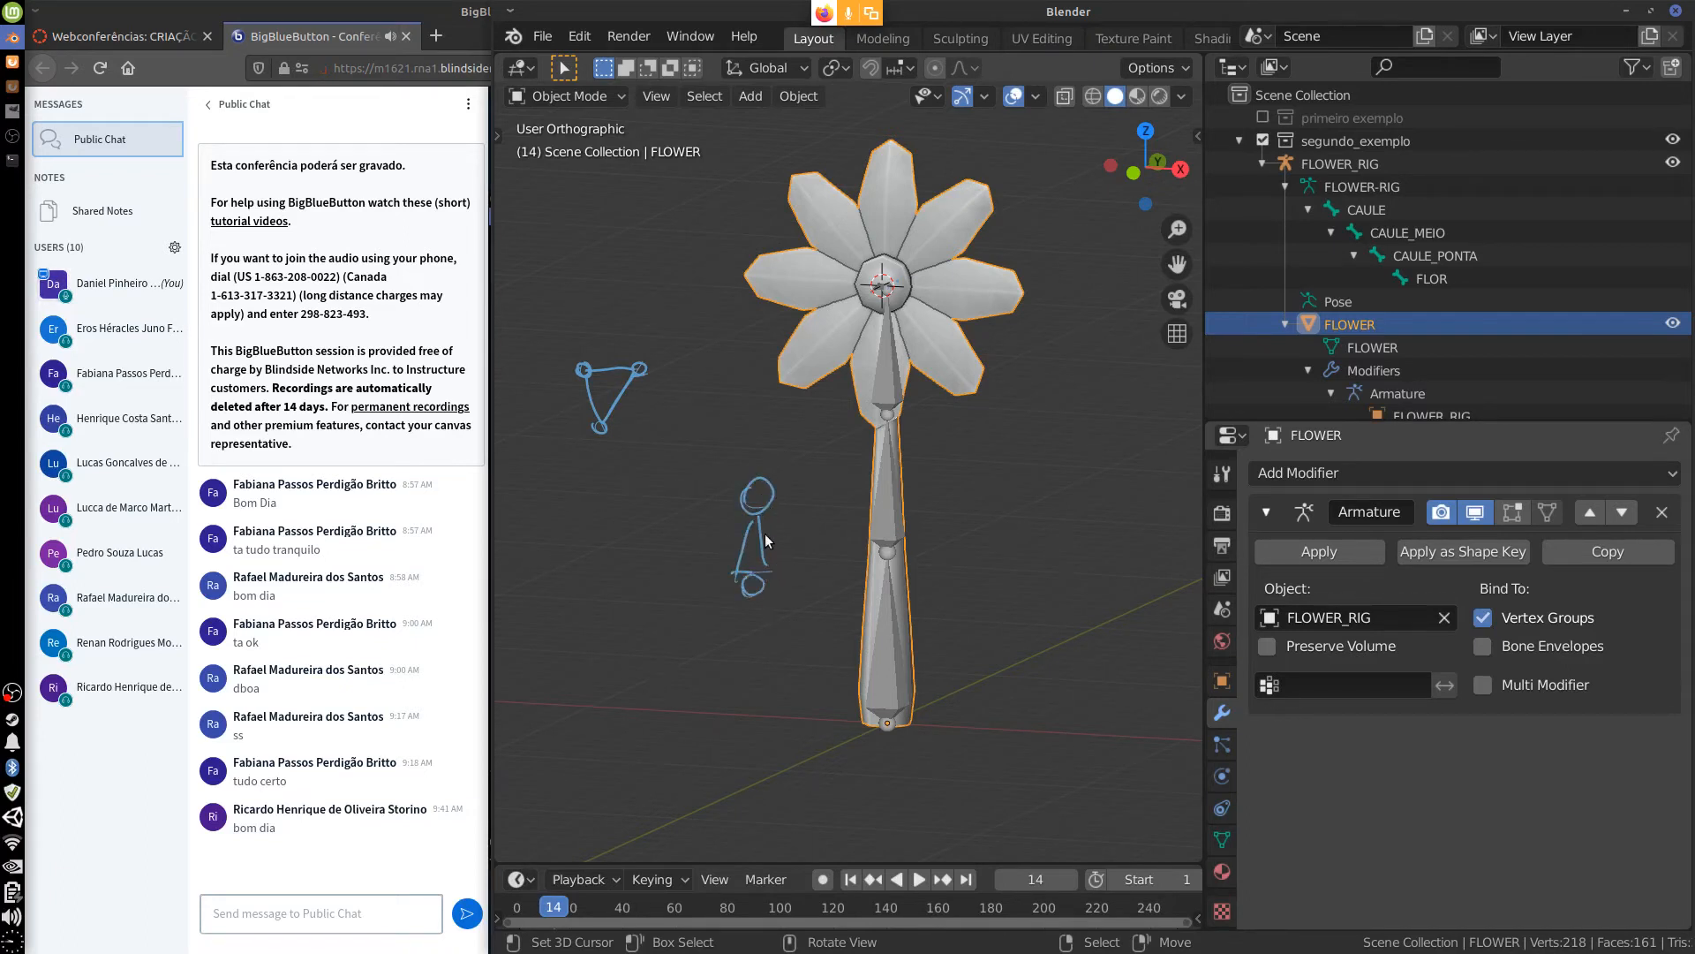
mouse_move(613, 304)
left_mouse_down()
mouse_move(556, 435)
mouse_move(609, 303)
left_mouse_up()
mouse_move(795, 444)
left_mouse_down()
mouse_move(719, 602)
mouse_move(792, 464)
left_mouse_up()
mouse_move(686, 413)
left_mouse_down()
mouse_move(690, 449)
mouse_move(709, 427)
mouse_move(656, 420)
mouse_move(648, 514)
mouse_move(717, 434)
mouse_move(698, 422)
left_mouse_up()
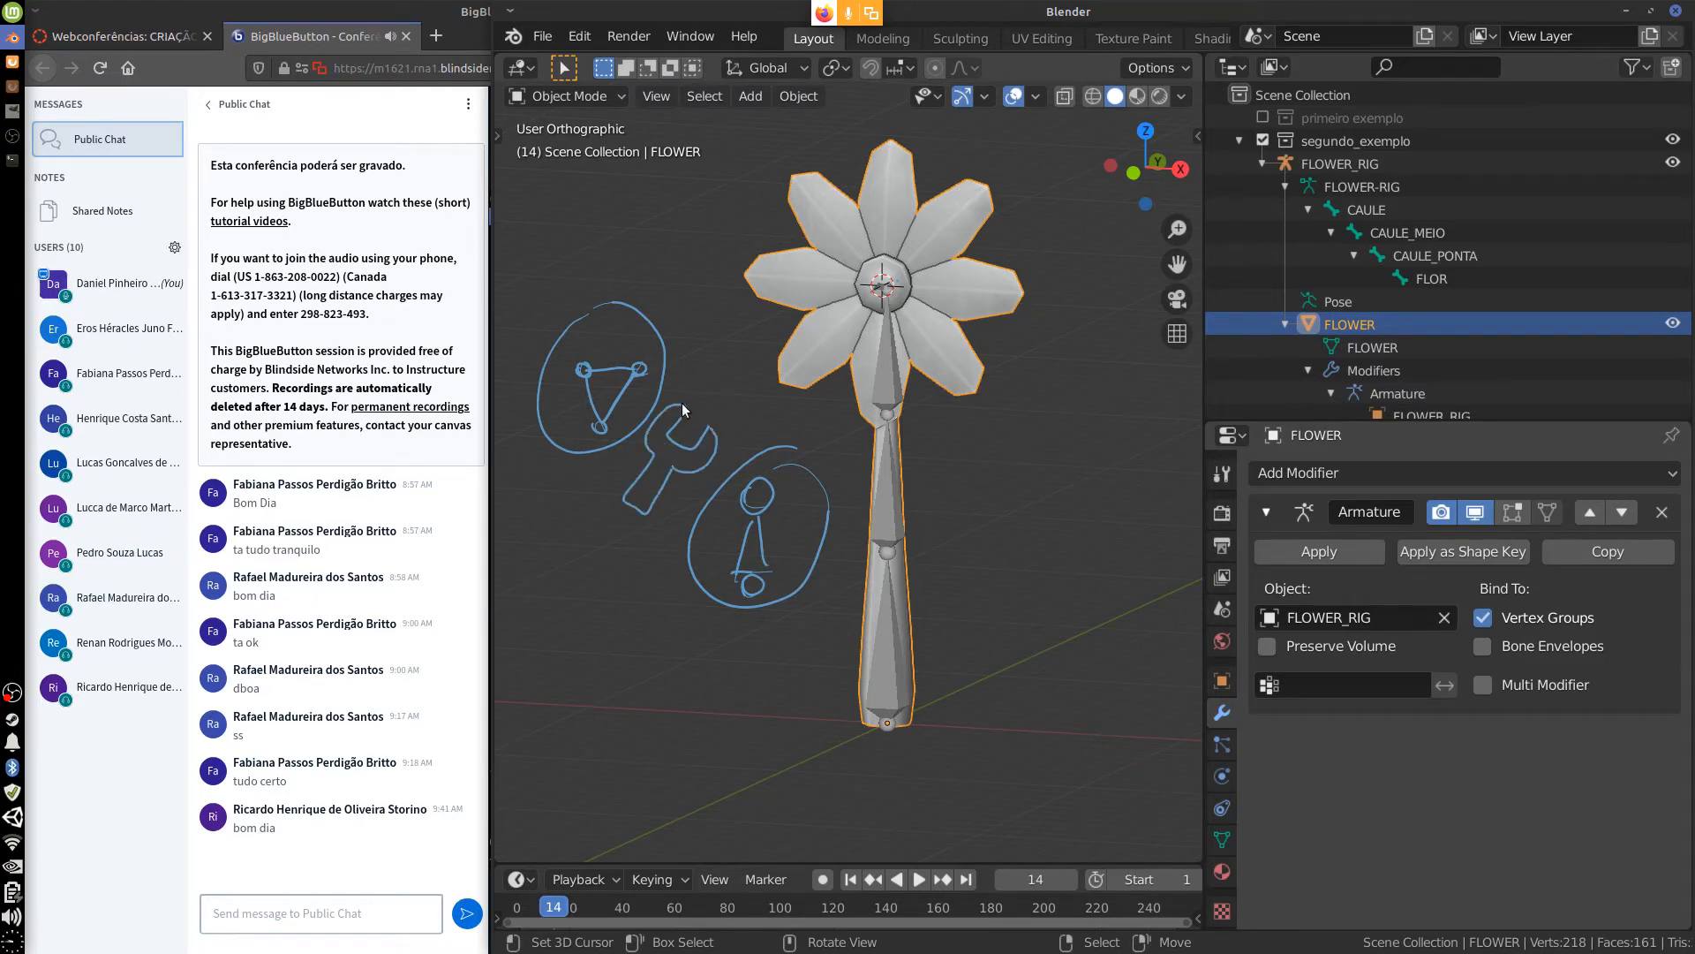
left_click_drag(649, 510, 717, 446)
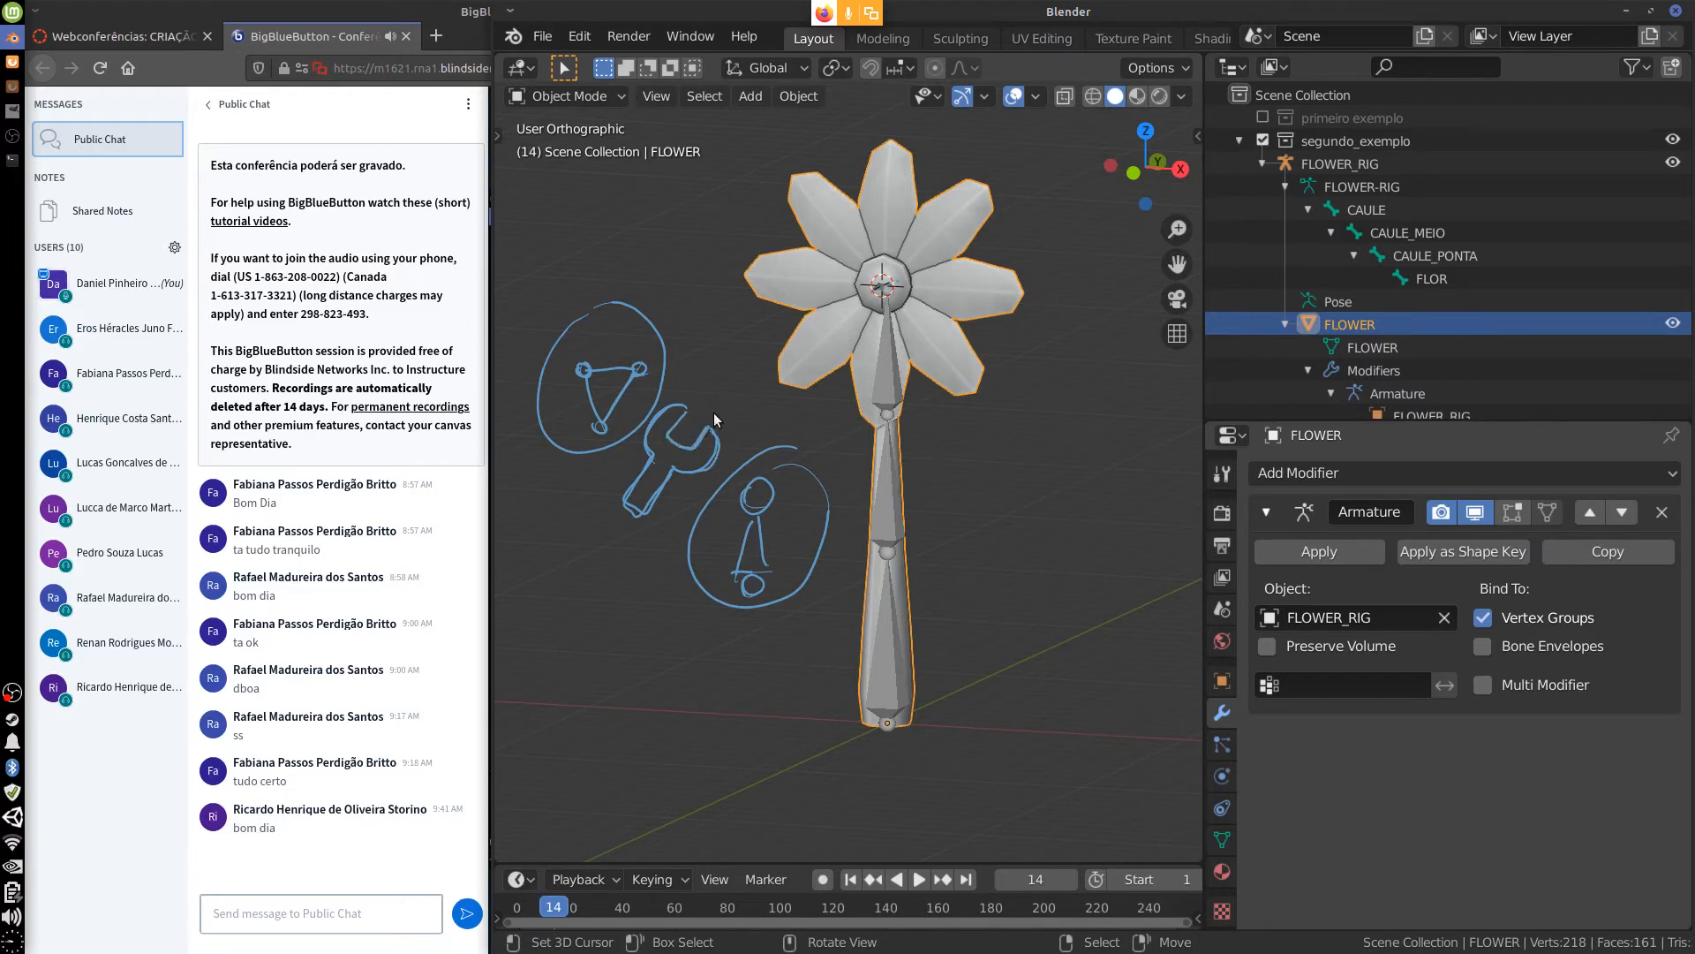
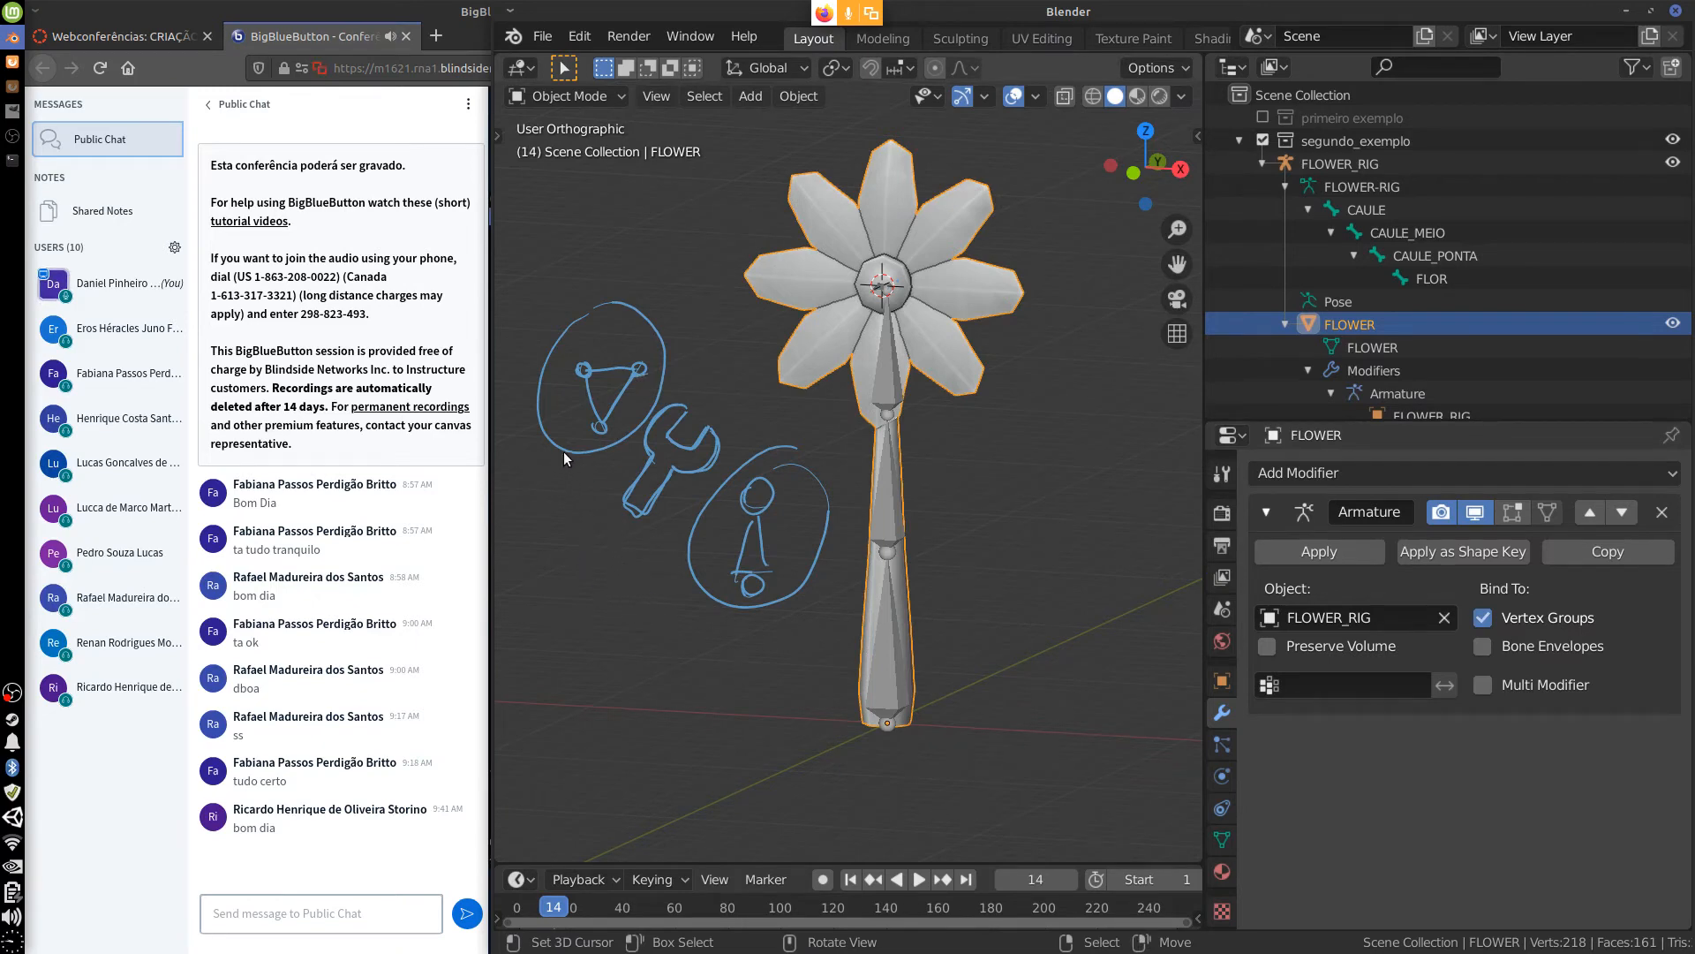
Annotate an arrow from the mesh sketch to VERTEX GROUPS and one from the bone sketch to BONE.
mouse_move(564, 452)
left_mouse_down()
mouse_move(559, 535)
mouse_move(570, 508)
left_mouse_up()
mouse_move(524, 571)
left_mouse_down()
mouse_move(556, 603)
mouse_move(575, 577)
mouse_move(591, 605)
left_mouse_up()
mouse_move(604, 585)
left_mouse_down()
mouse_move(542, 646)
mouse_move(566, 641)
mouse_move(598, 677)
mouse_move(608, 662)
left_mouse_up()
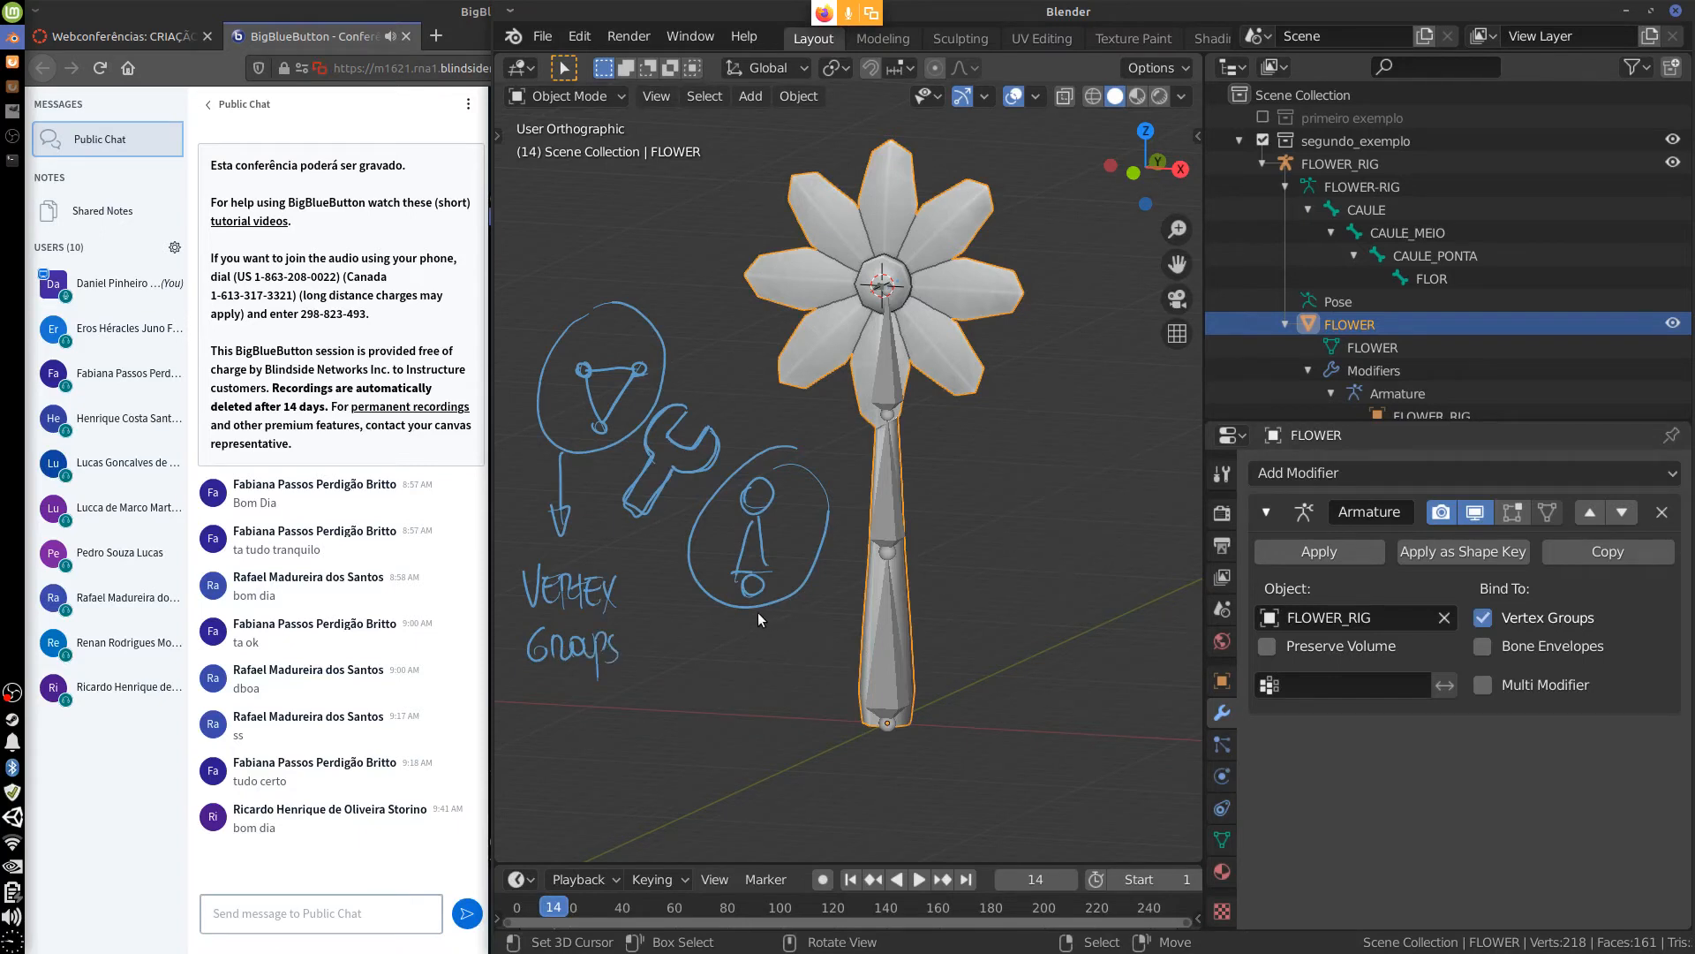
left_click_drag(756, 614, 756, 642)
left_click_drag(743, 720, 738, 734)
mouse_move(765, 714)
left_mouse_down()
mouse_move(763, 728)
mouse_move(767, 716)
left_mouse_up()
mouse_move(778, 732)
left_mouse_down()
mouse_move(784, 713)
mouse_move(819, 733)
left_mouse_up()
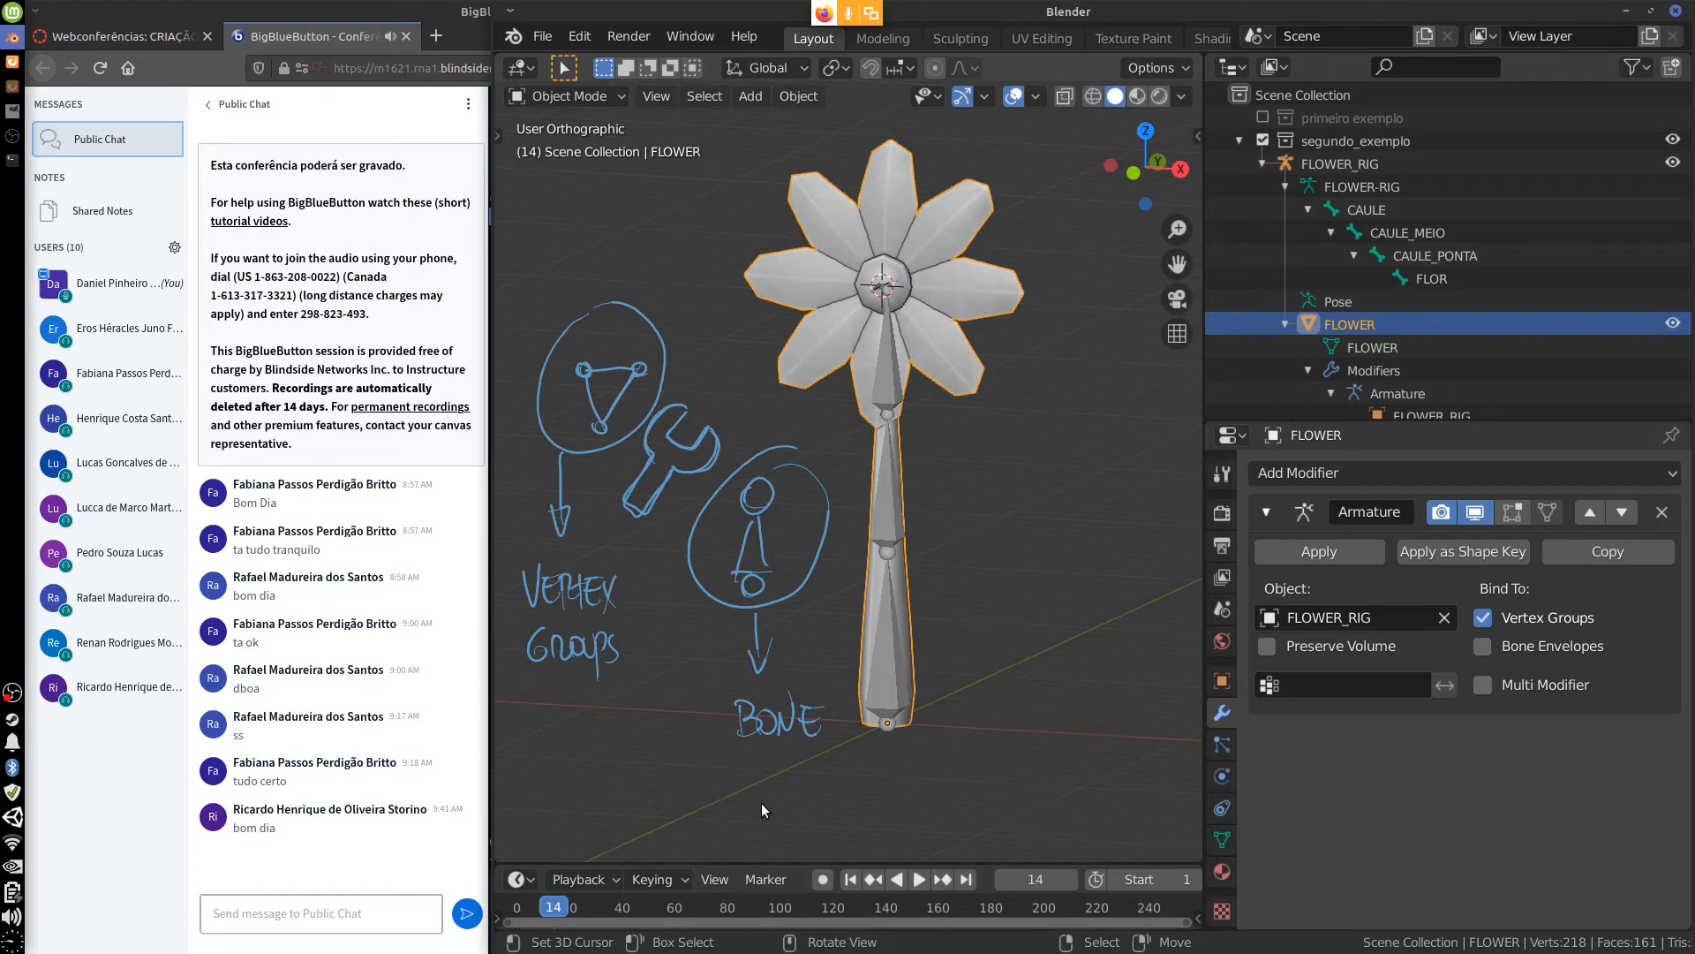
Put FLOWER_RIG in Pose Mode and try a trackball rotation of the CAULE_MEIO bone.
left_click_drag(1472, 425, 1471, 430)
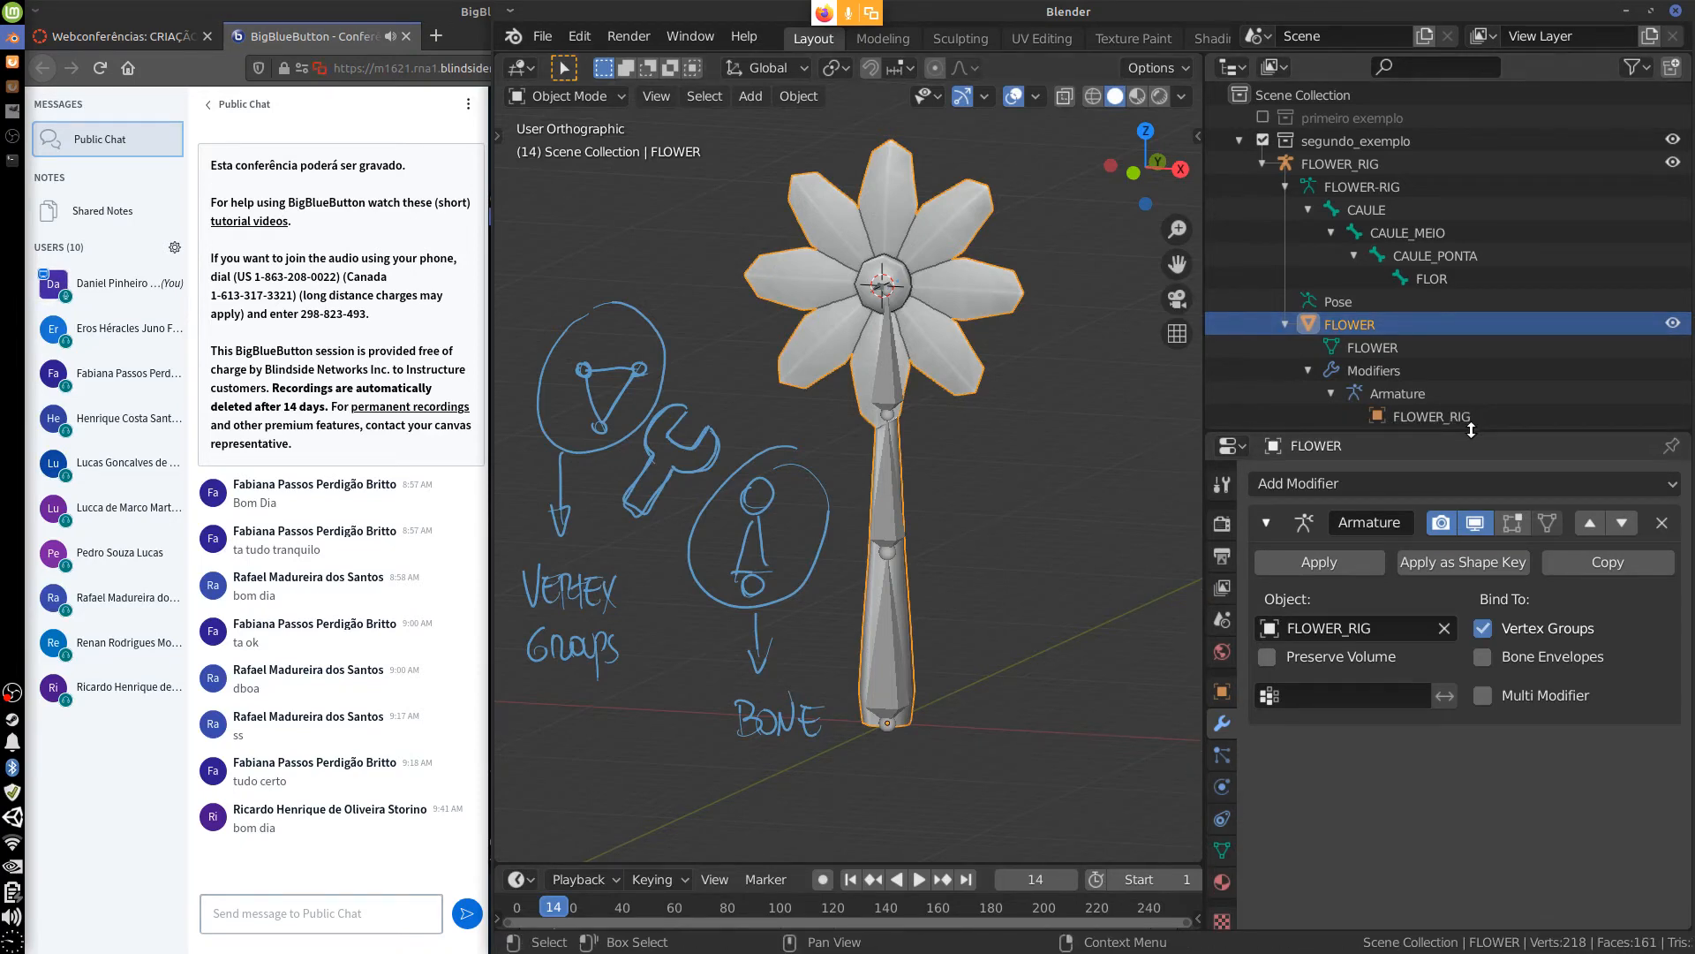
left_click(887, 472)
left_click(611, 94)
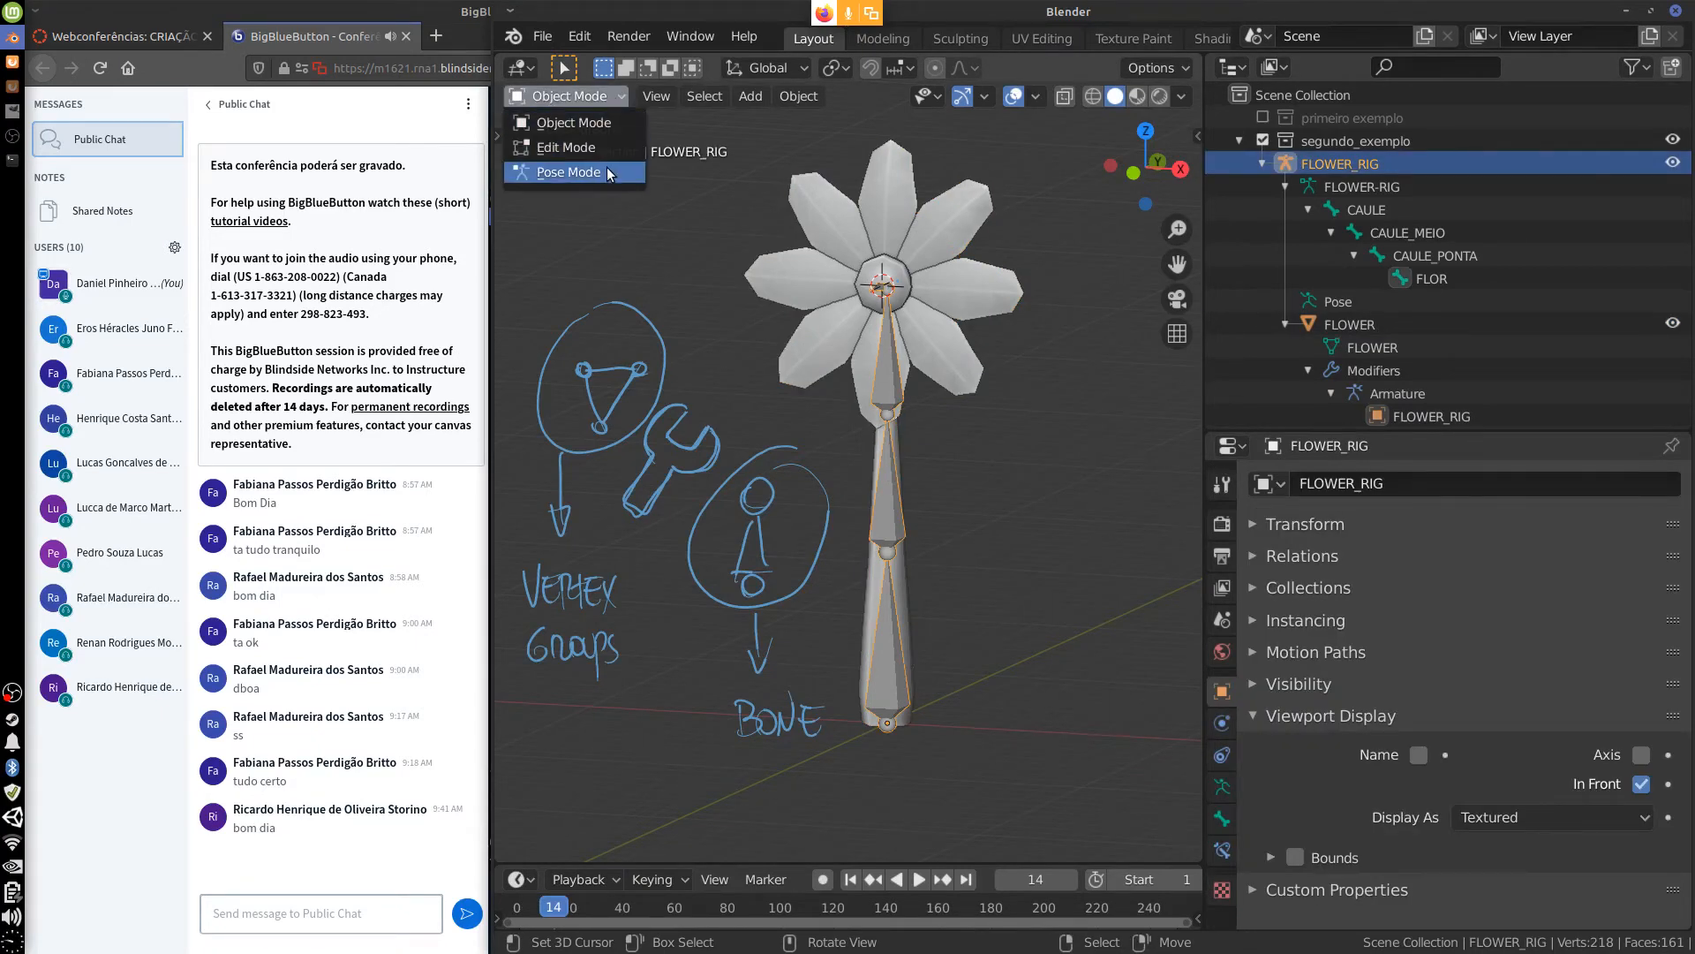
left_click(601, 172)
left_click(884, 465)
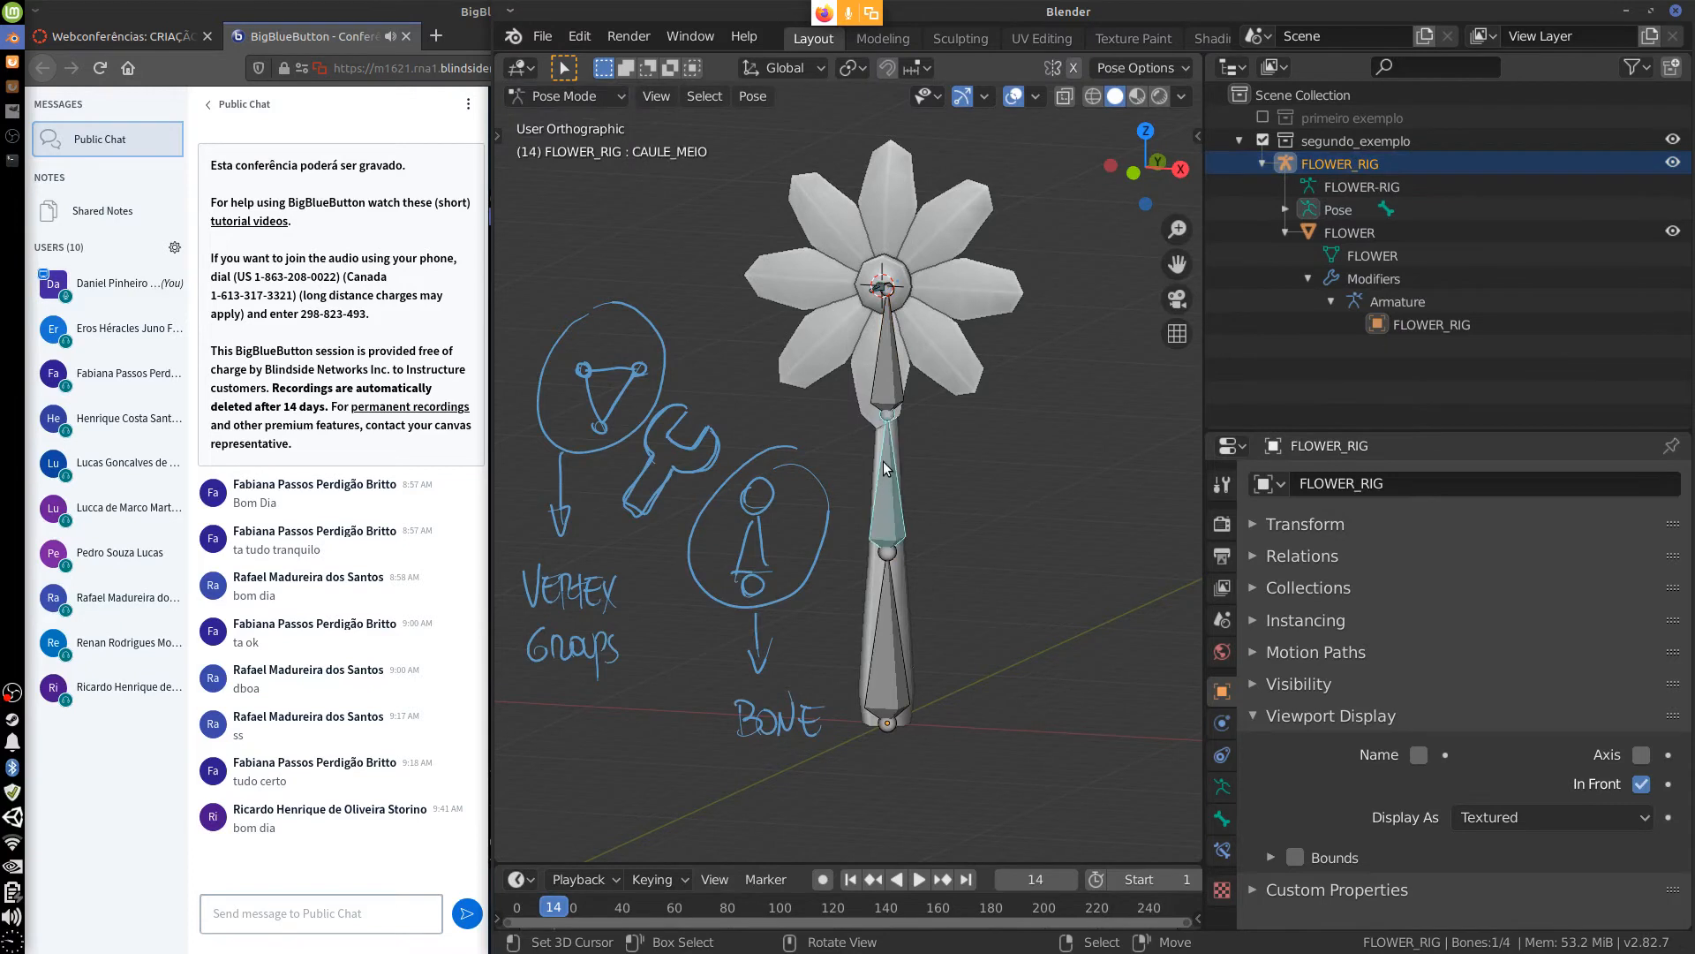
key("r")
key("r")
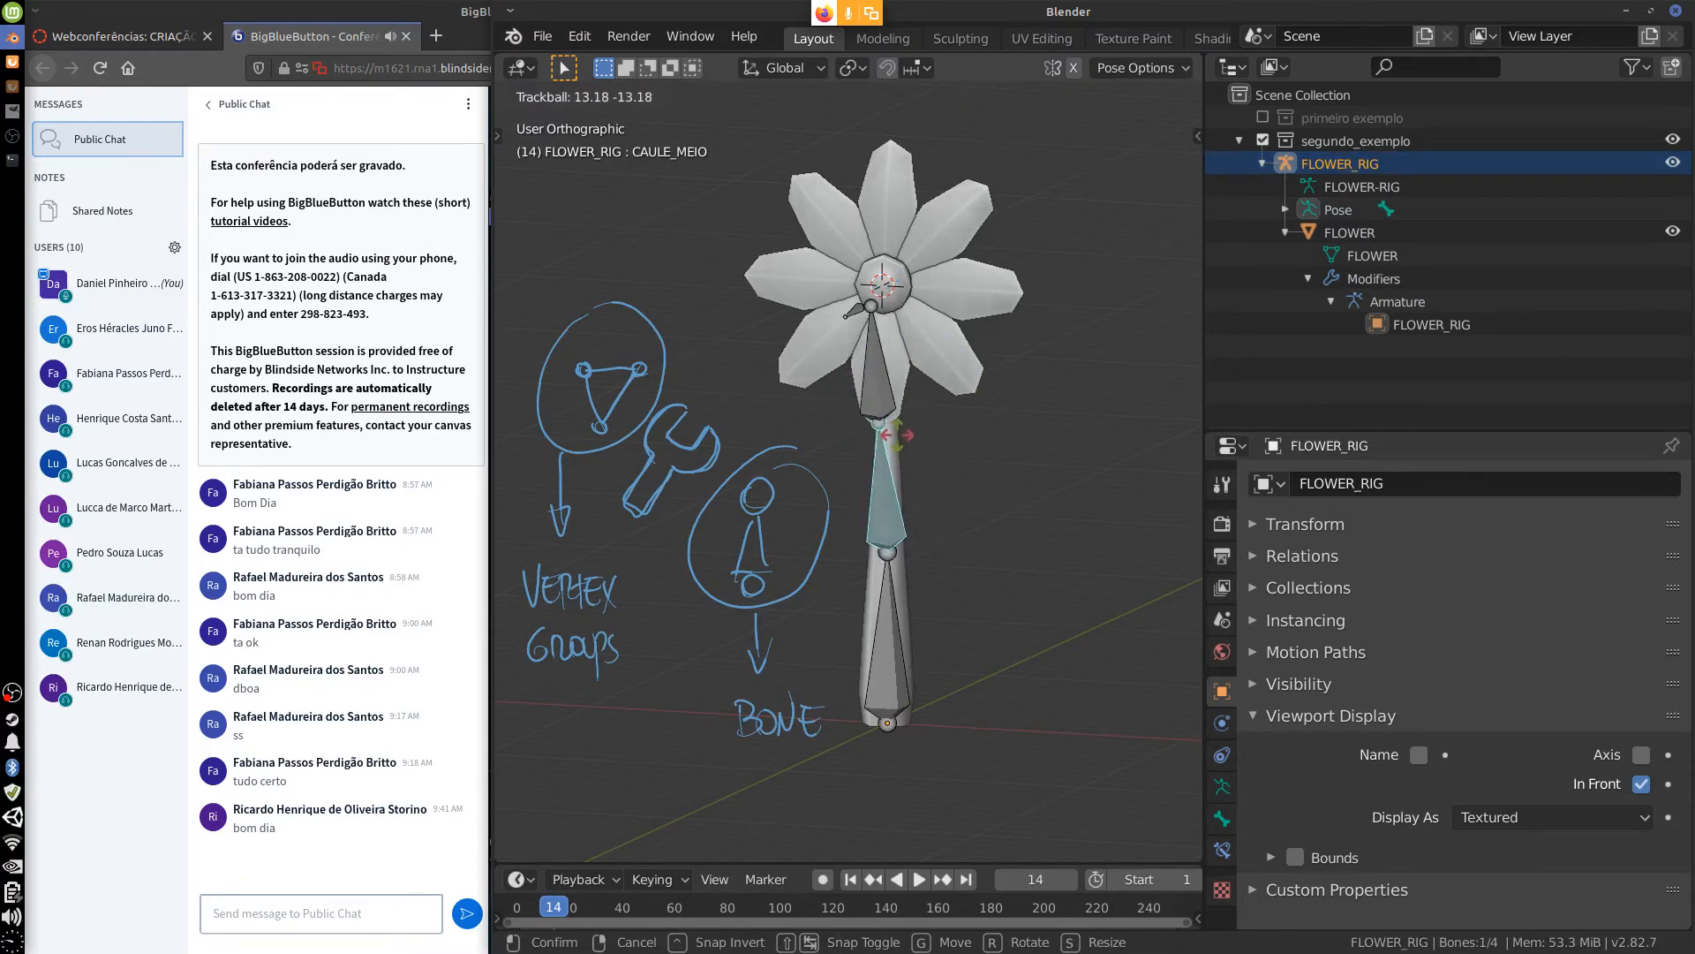
right_click(899, 430)
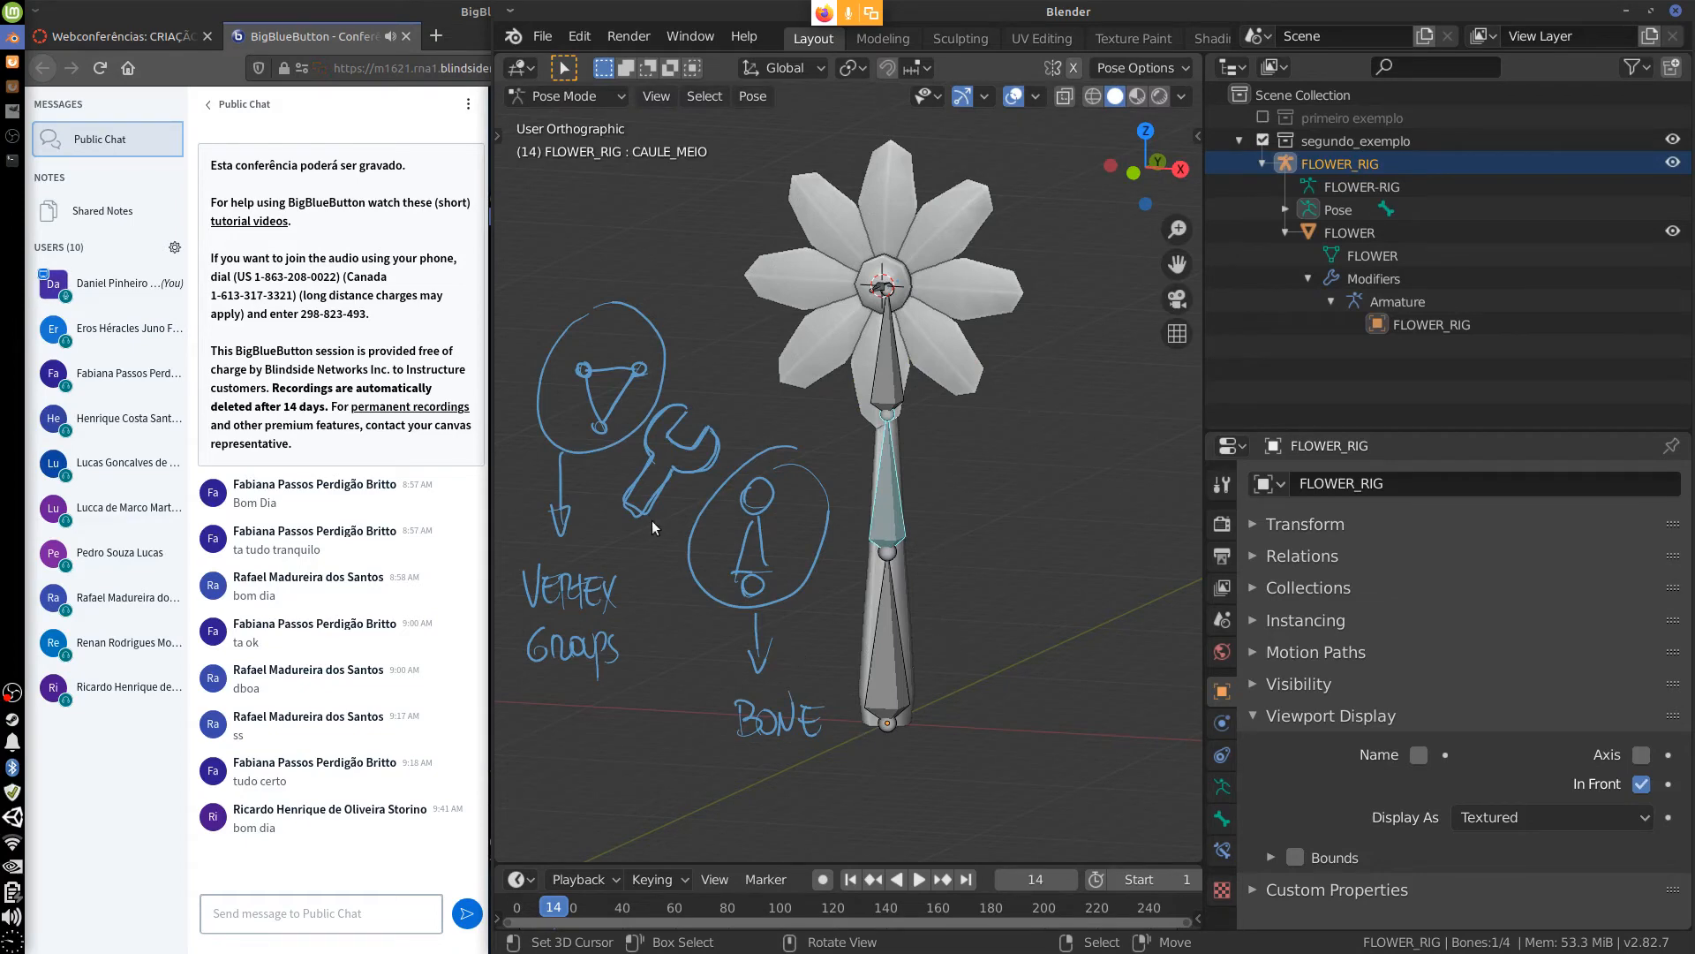
Circle the words VERTEX GROUPS and erase all the viewport annotations.
mouse_move(575, 540)
left_mouse_down()
mouse_move(543, 673)
mouse_move(639, 569)
mouse_move(528, 554)
mouse_move(580, 717)
left_mouse_up()
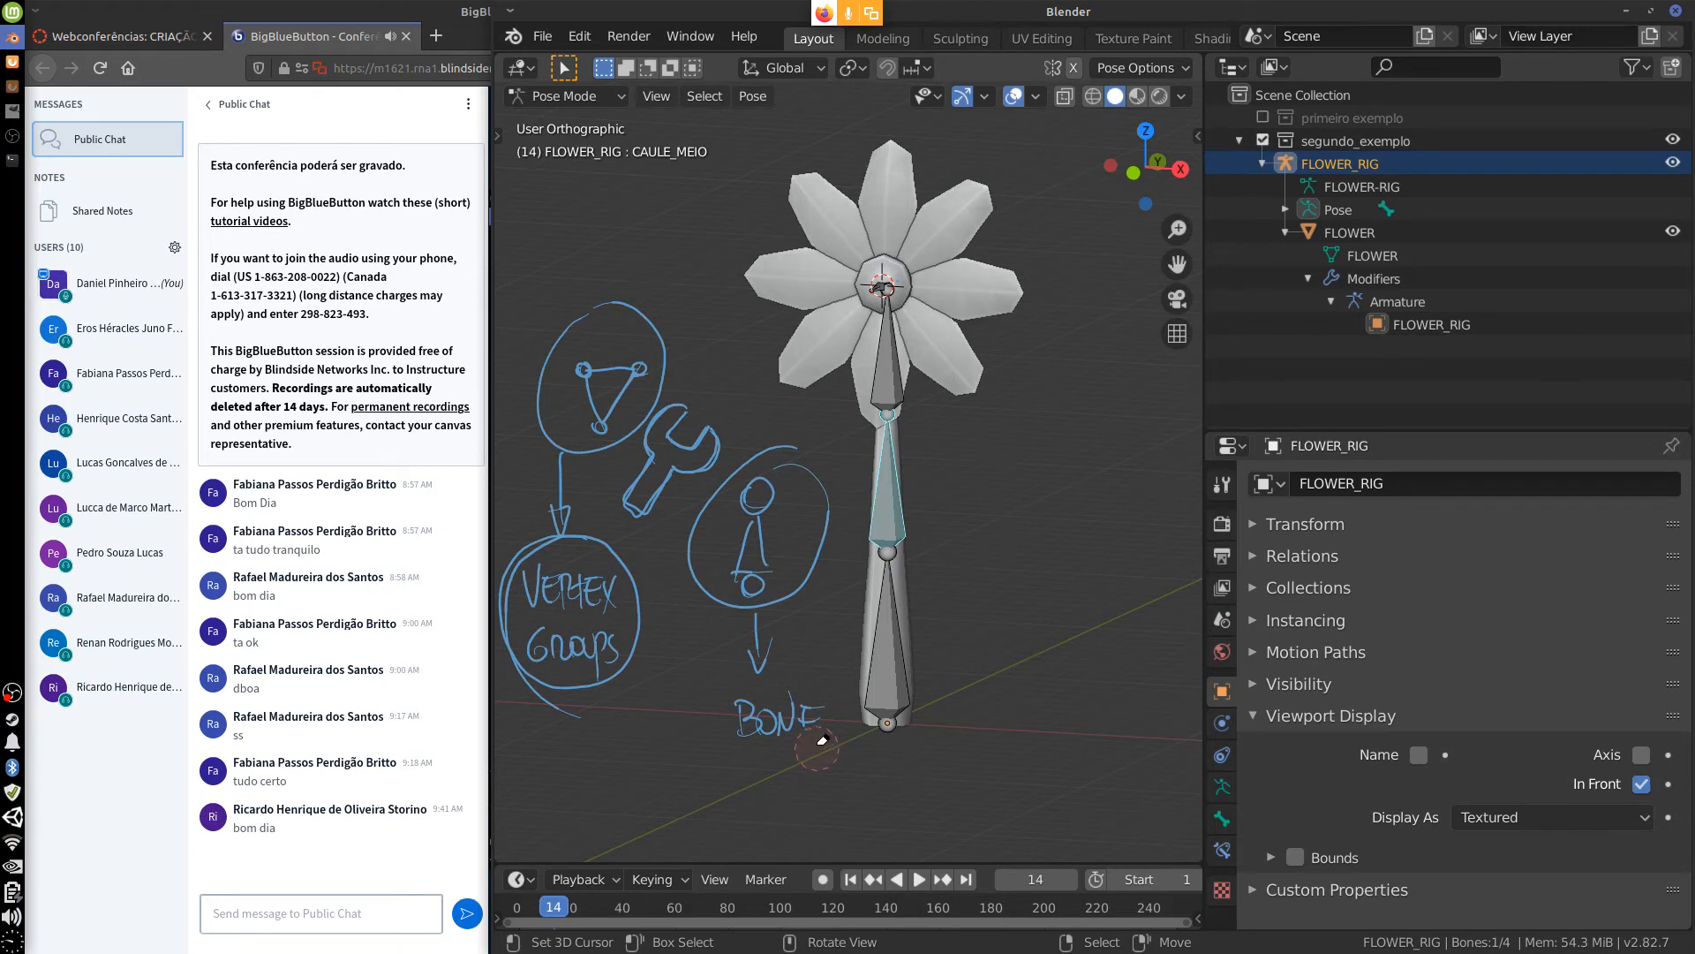
mouse_move(821, 740)
right_mouse_down()
mouse_move(811, 447)
mouse_move(815, 757)
mouse_move(762, 460)
mouse_move(752, 740)
mouse_move(707, 437)
mouse_move(758, 744)
right_mouse_up()
mouse_move(771, 668)
right_mouse_down()
mouse_move(697, 649)
mouse_move(609, 420)
mouse_move(631, 644)
mouse_move(650, 436)
mouse_move(594, 582)
mouse_move(560, 495)
mouse_move(528, 725)
right_mouse_up()
right_click_drag(523, 625, 546, 353)
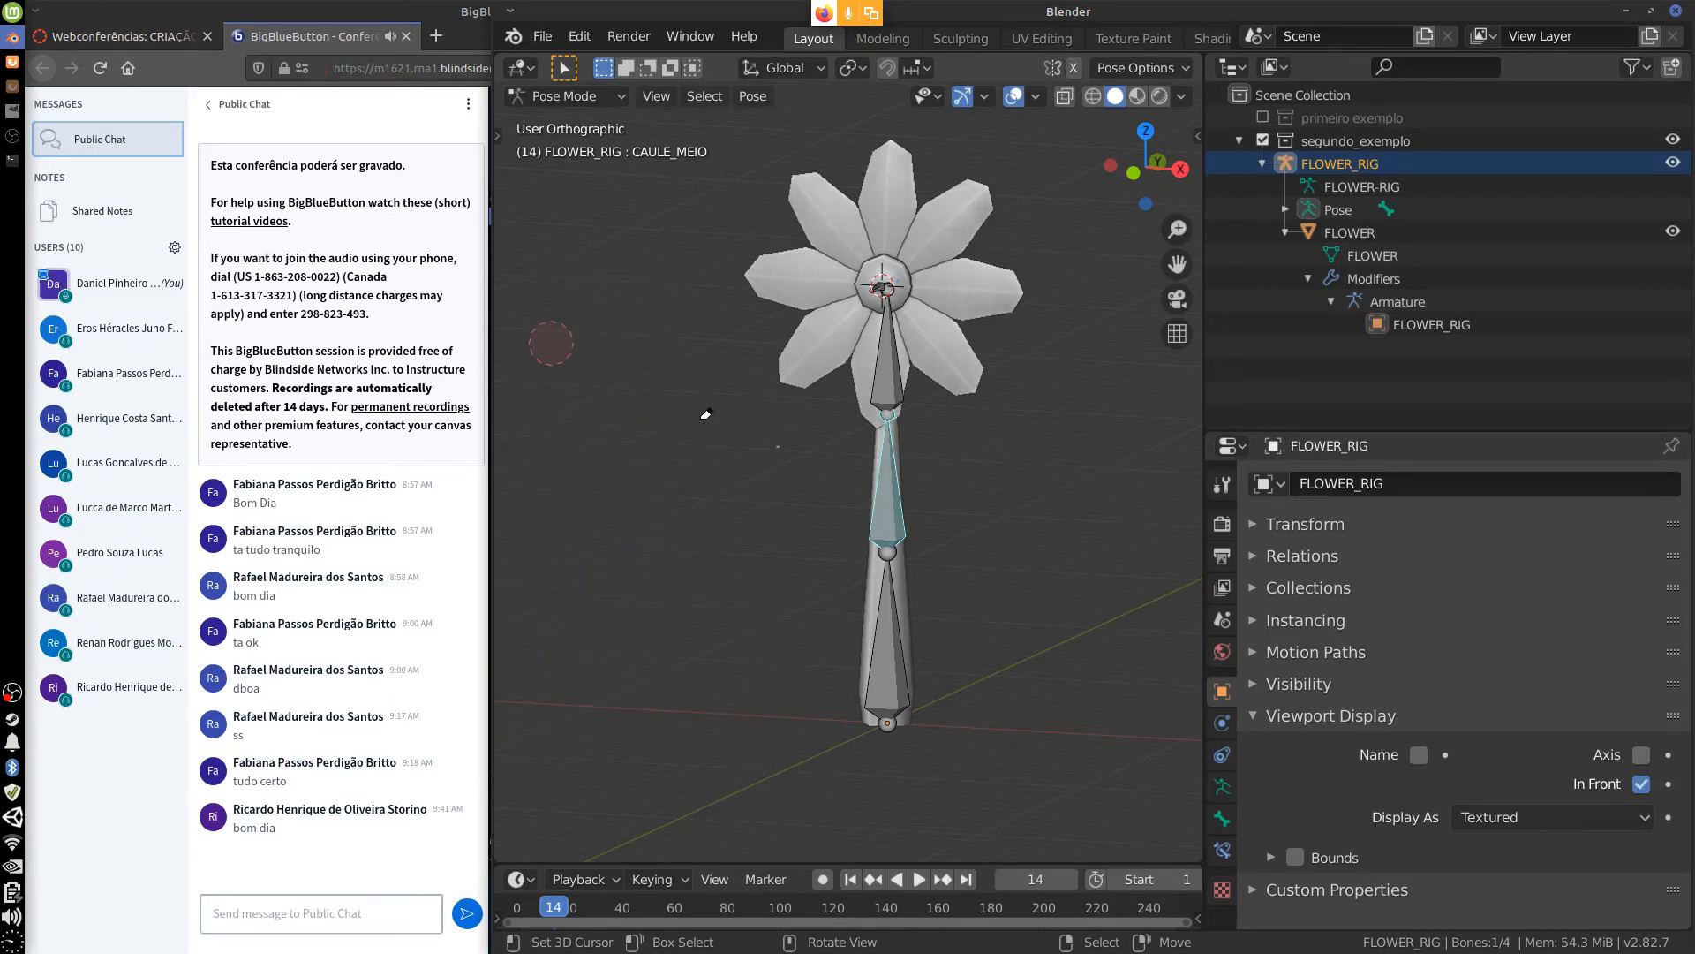
Return to Object Mode, select the FLOWER mesh and view it from the front.
left_click(565, 95)
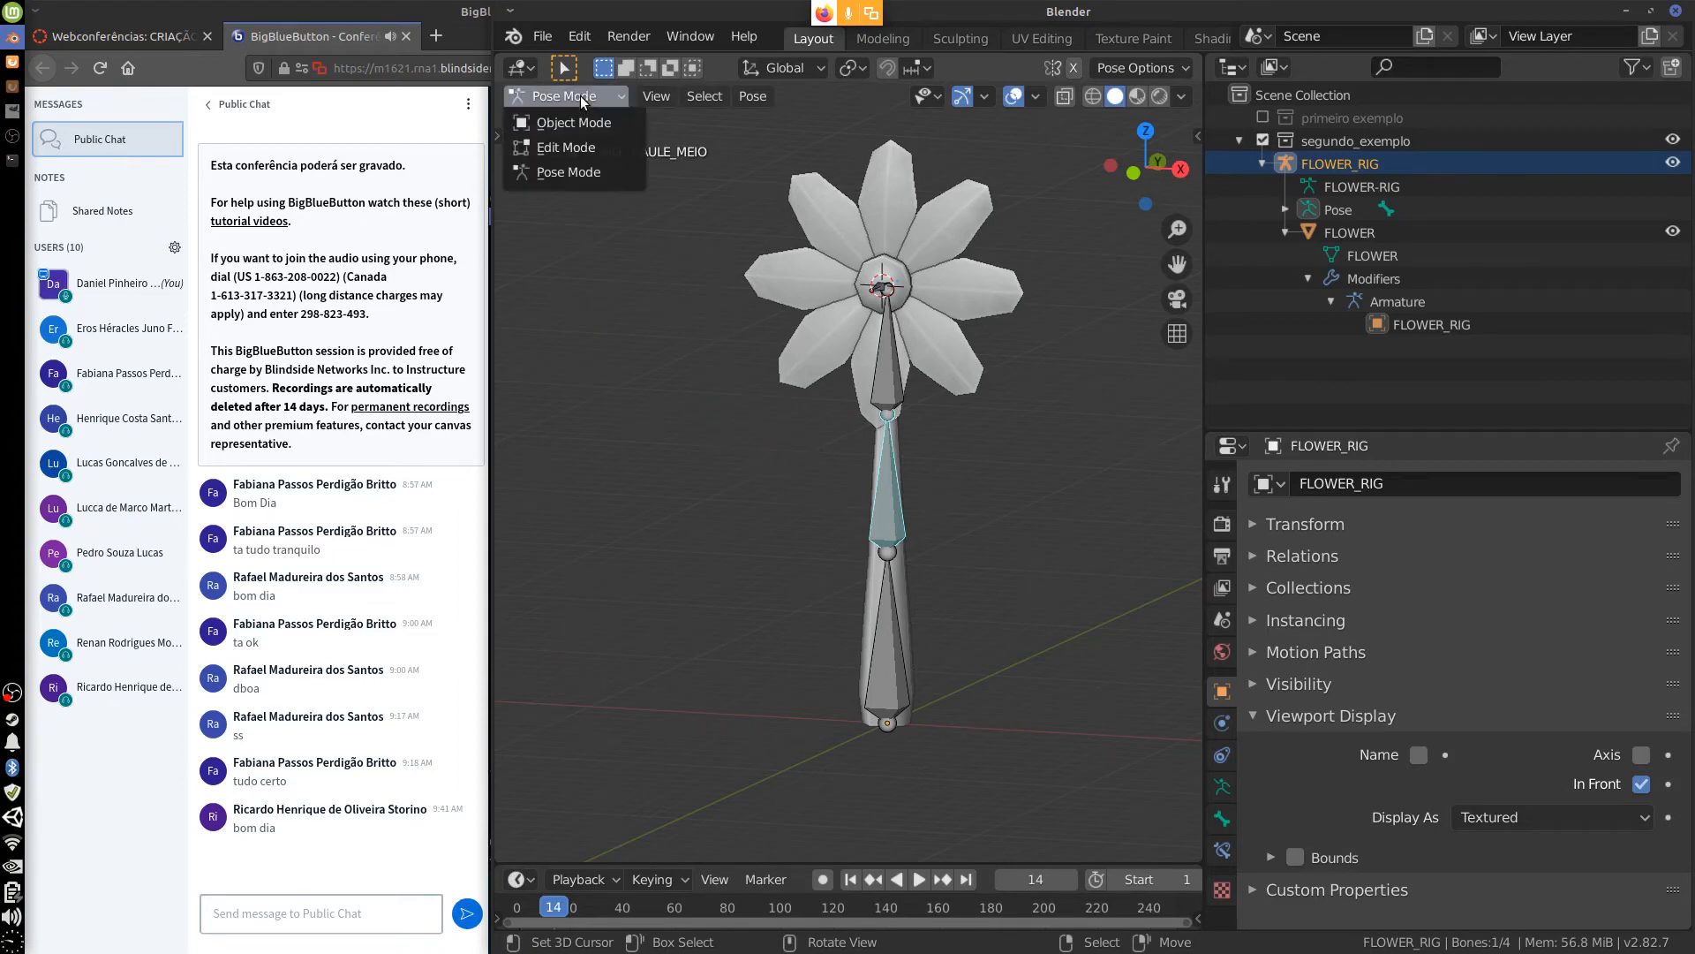
left_click(578, 134)
left_click(959, 342)
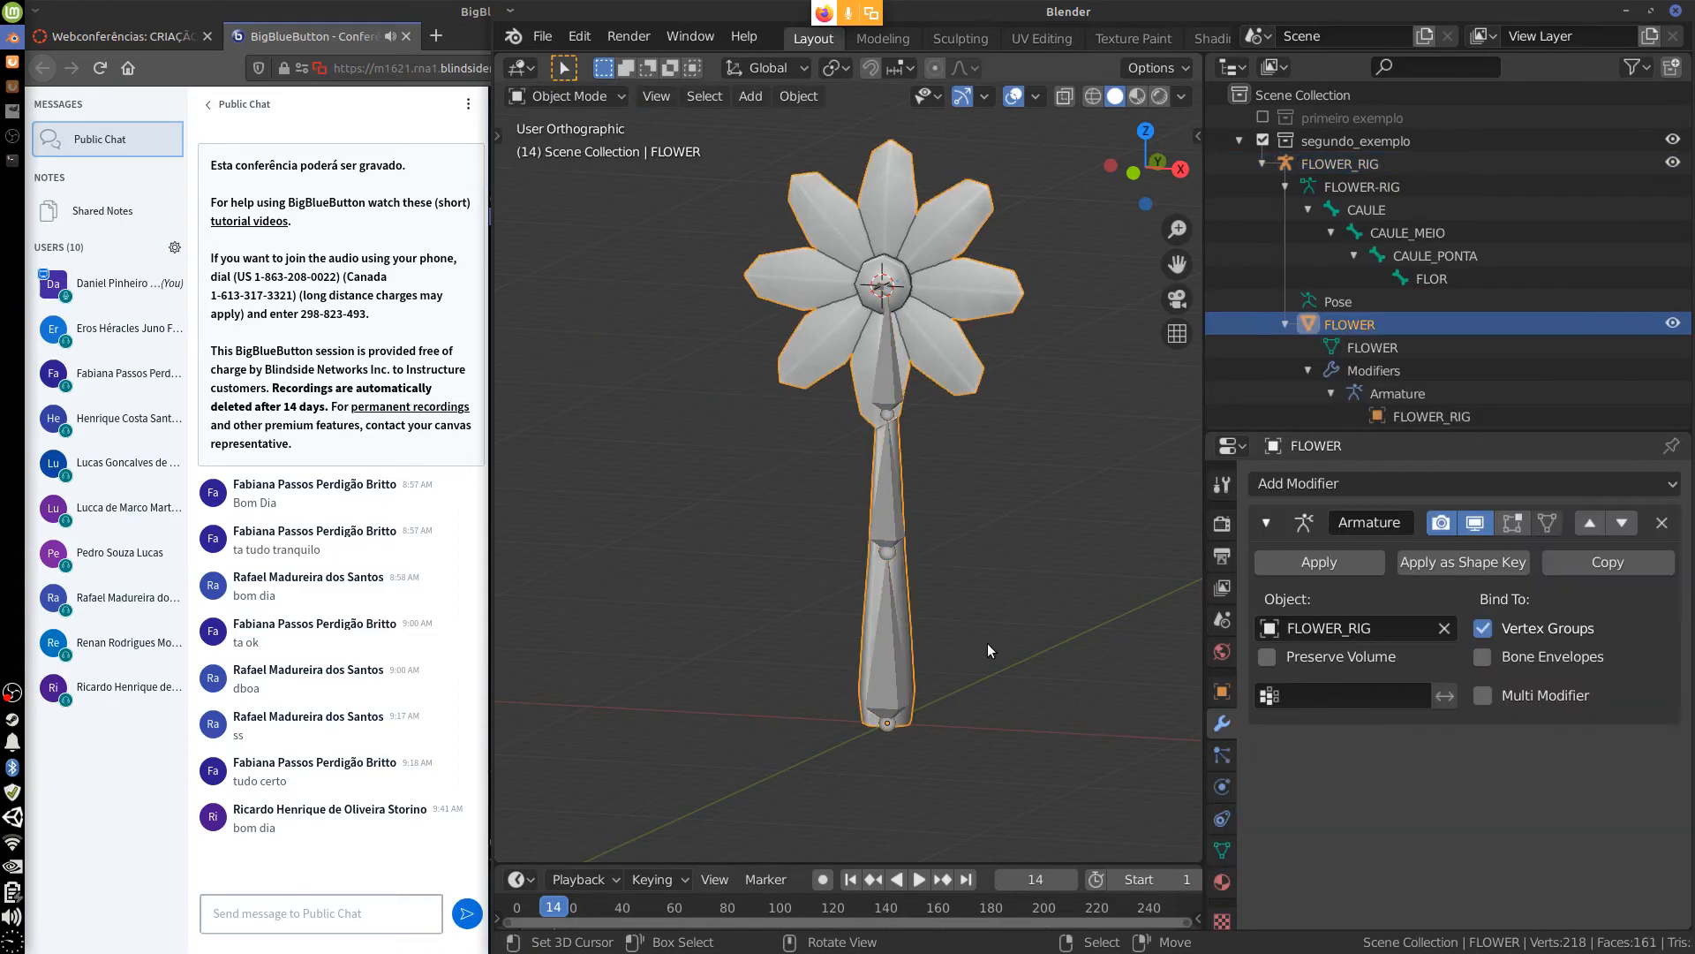
key("KP_1")
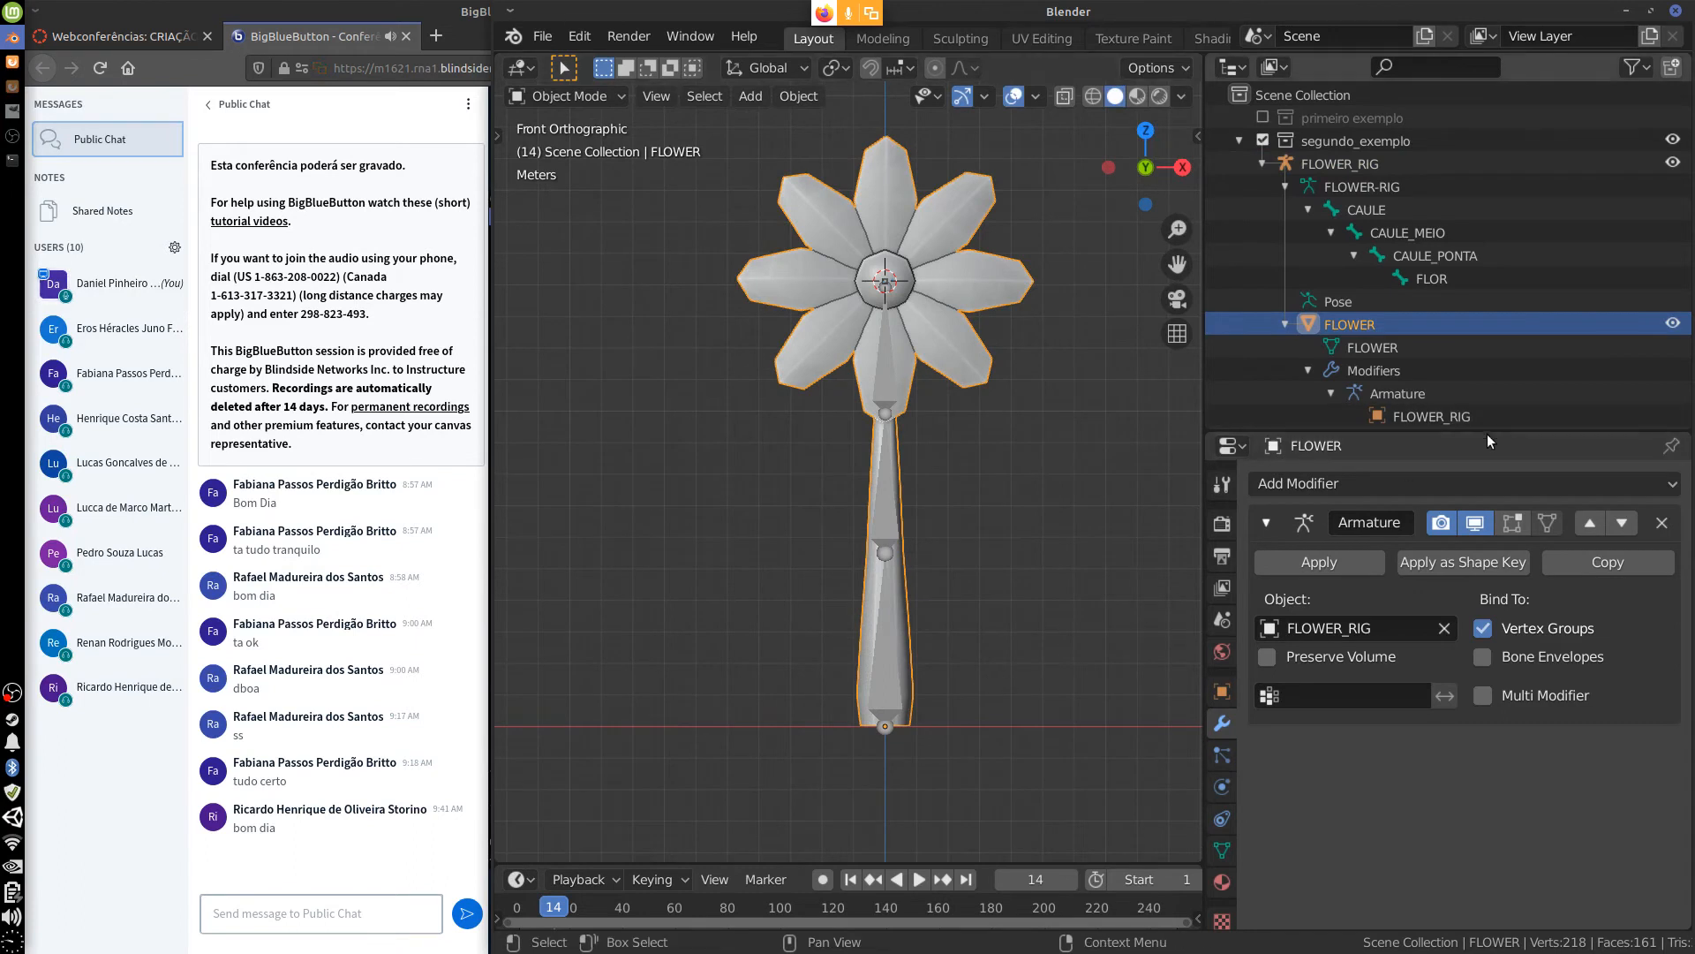
Put FLOWER in Edit Mode and show its mesh data's vertex groups in an enlarged list.
left_click_drag(1501, 432, 1502, 301)
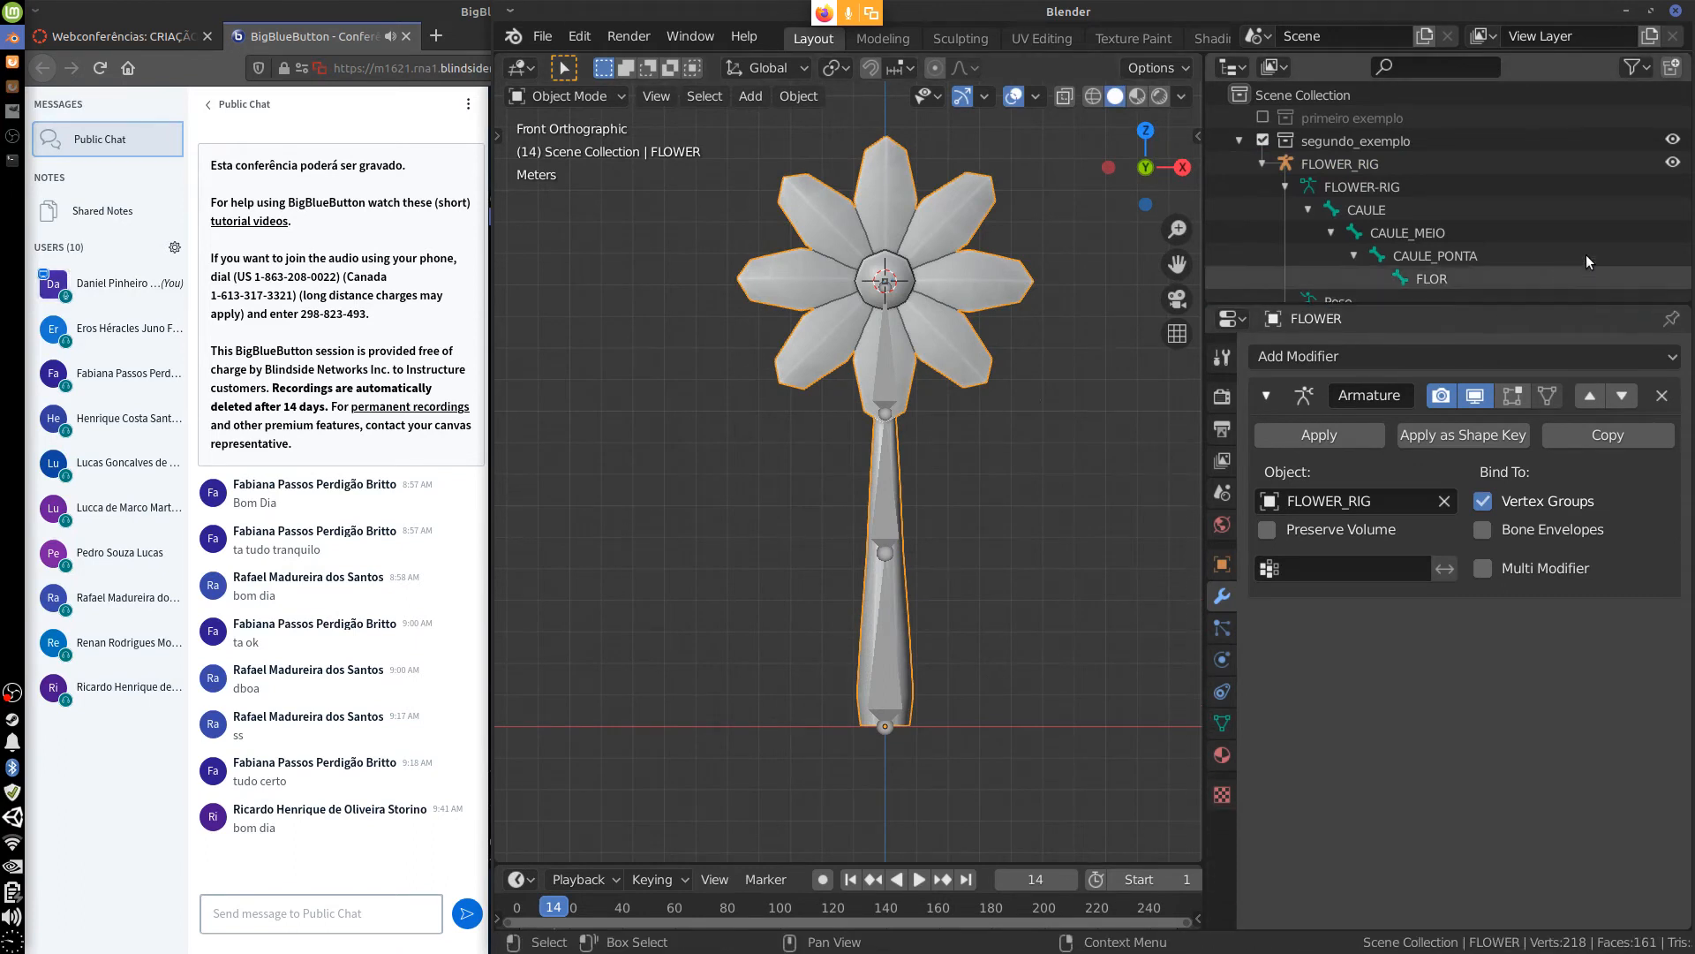
scroll(1448, 212, "down", 4)
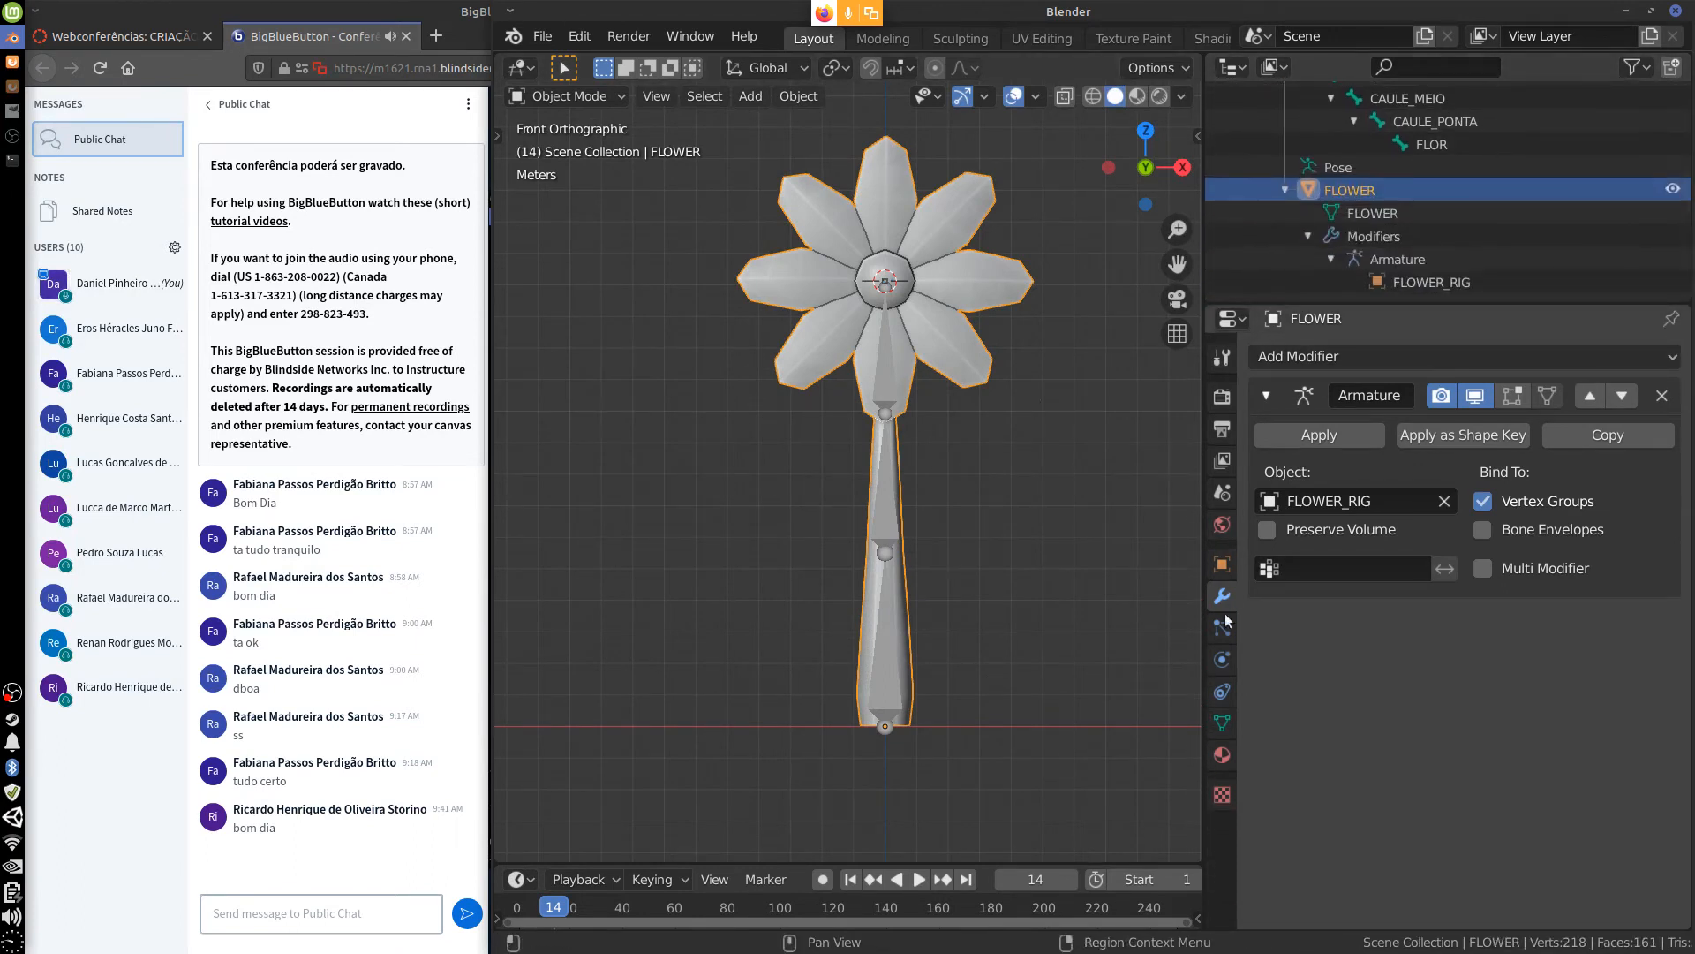
left_click(1222, 723)
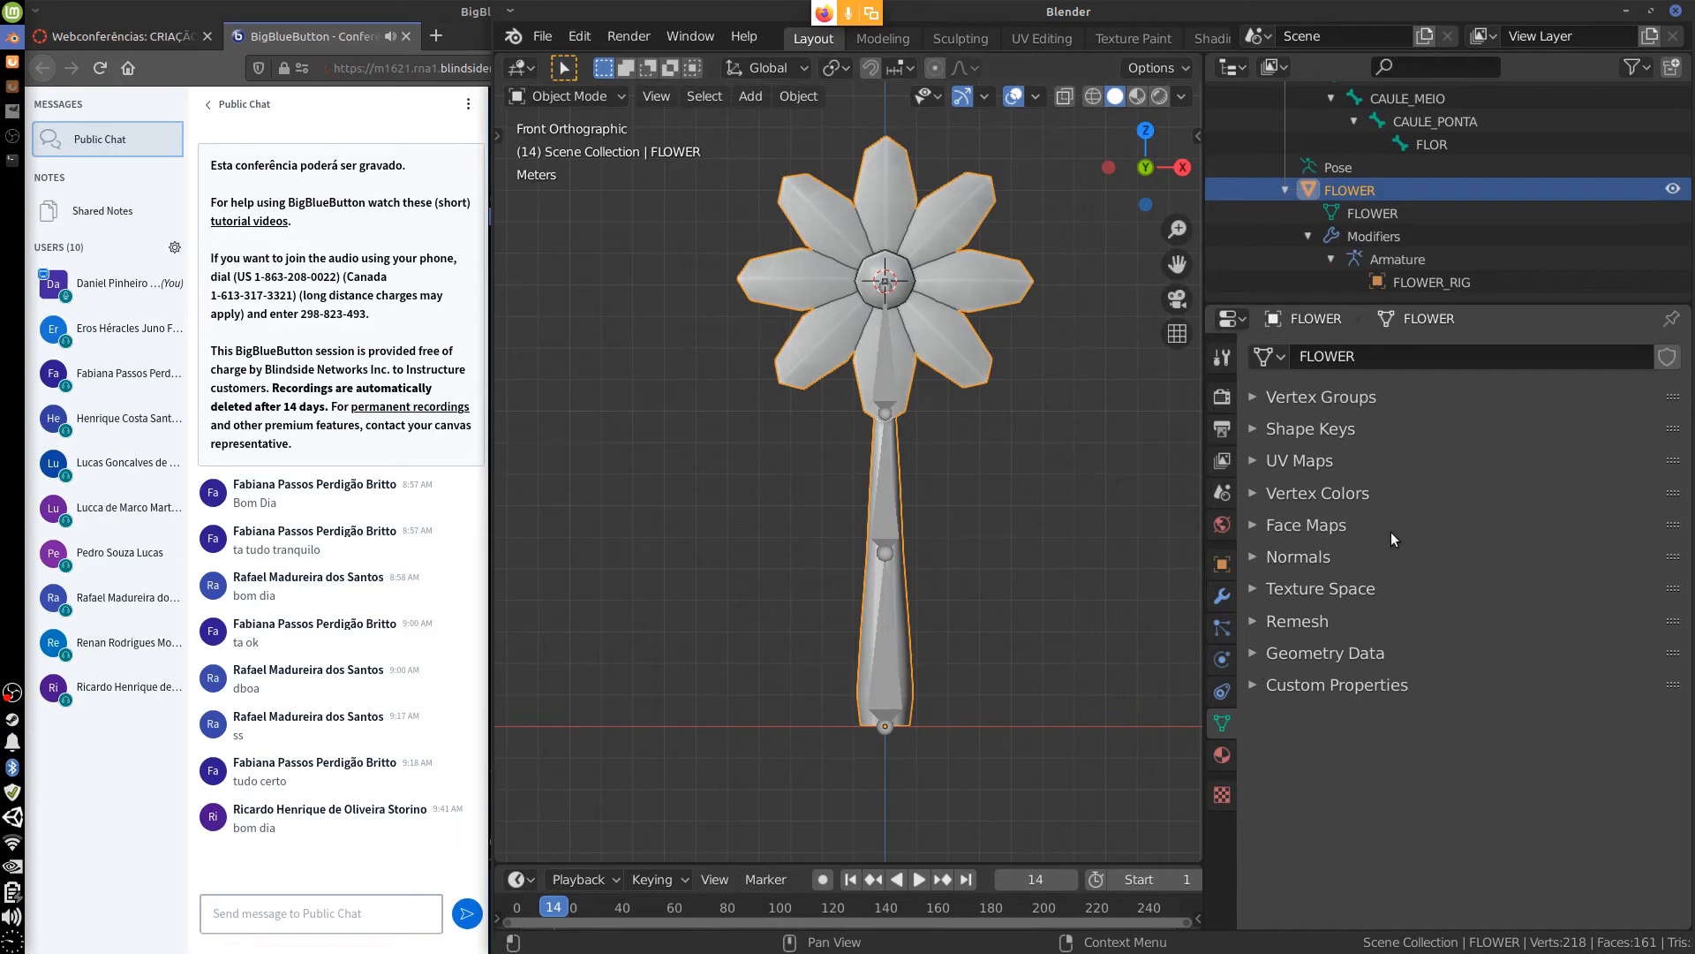
left_click(617, 94)
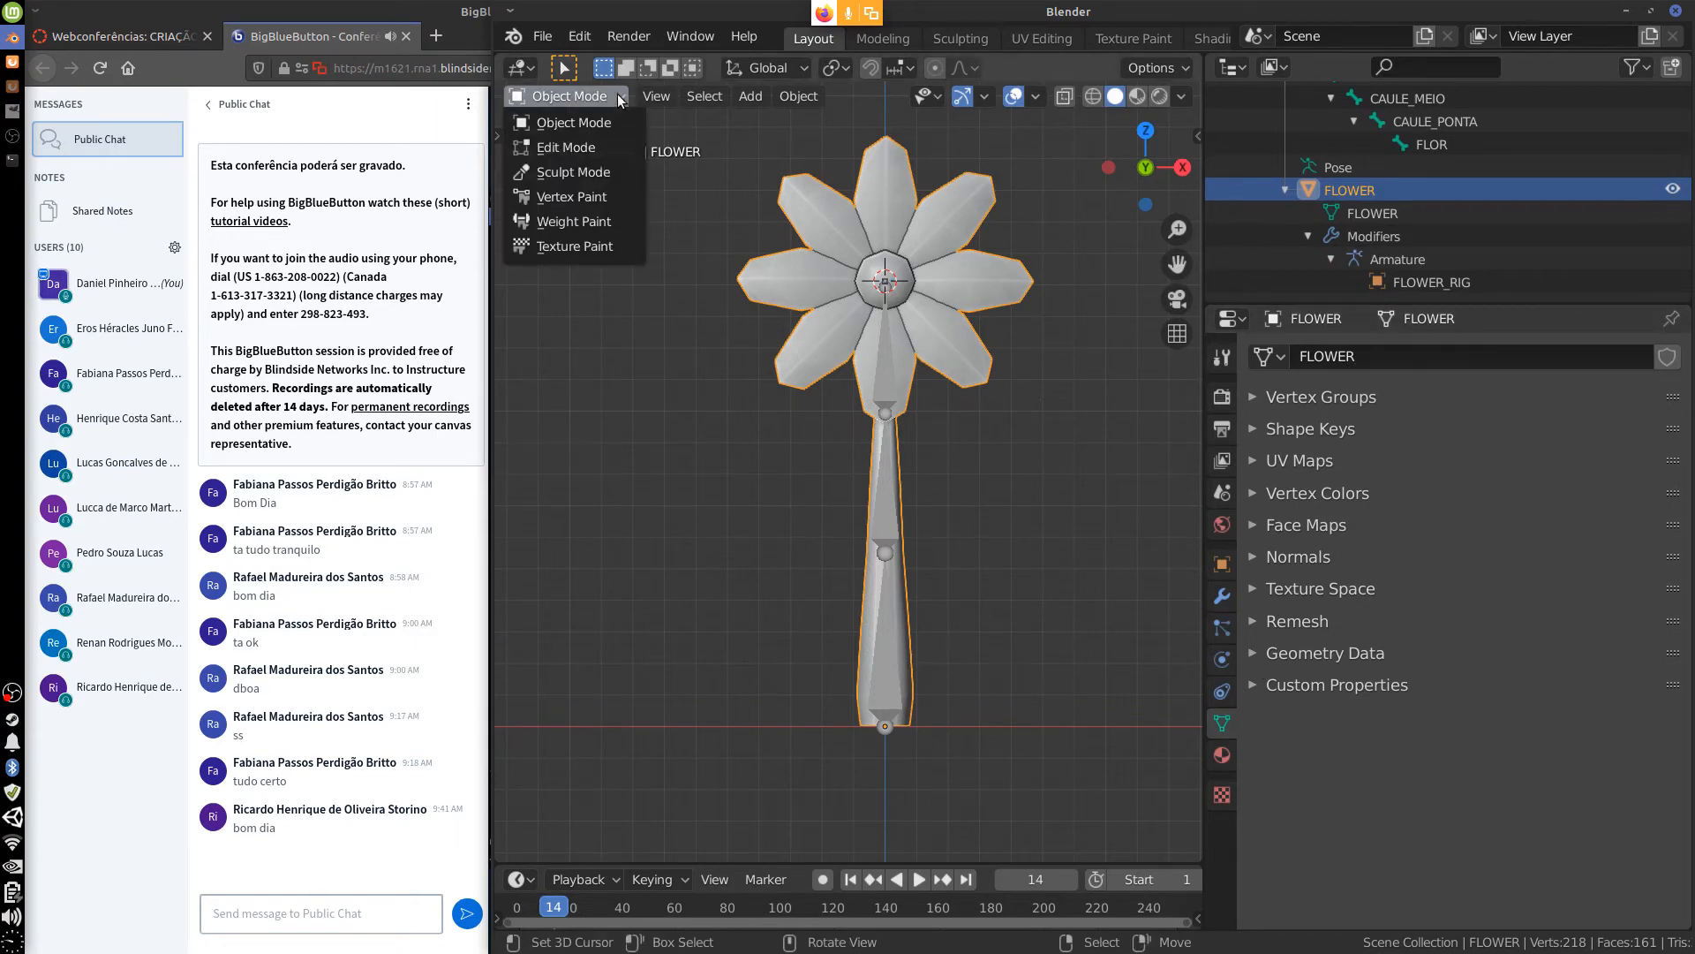
left_click(617, 153)
left_click(1296, 411)
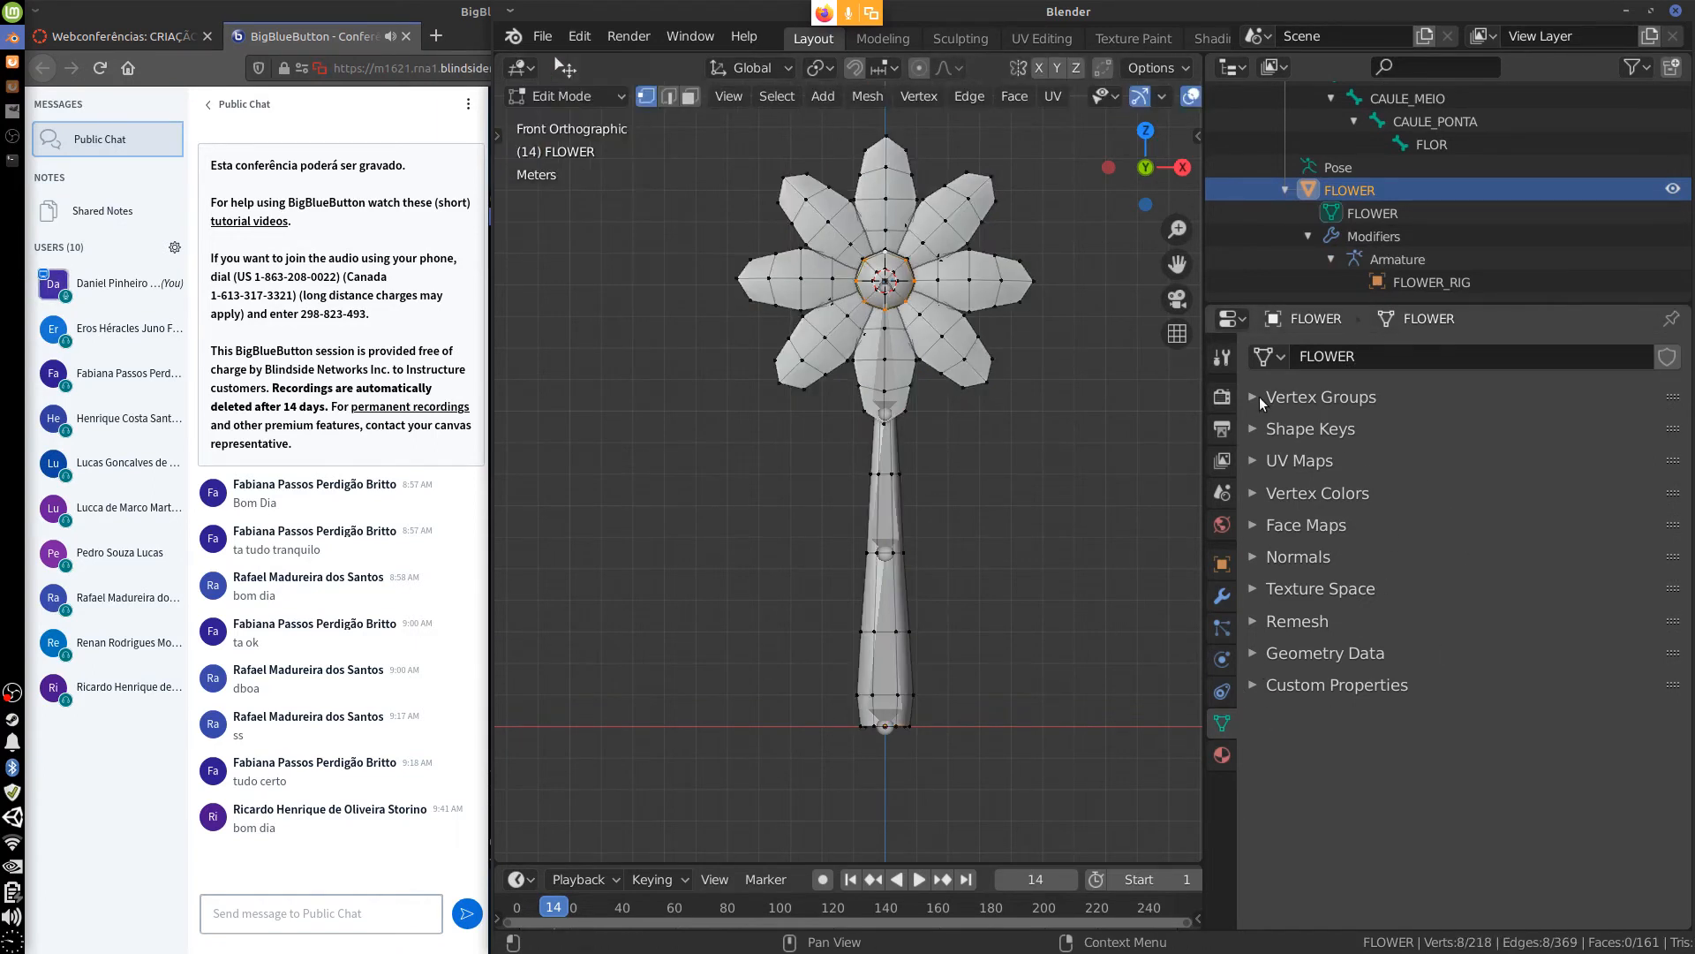
left_click_drag(1461, 519, 1461, 707)
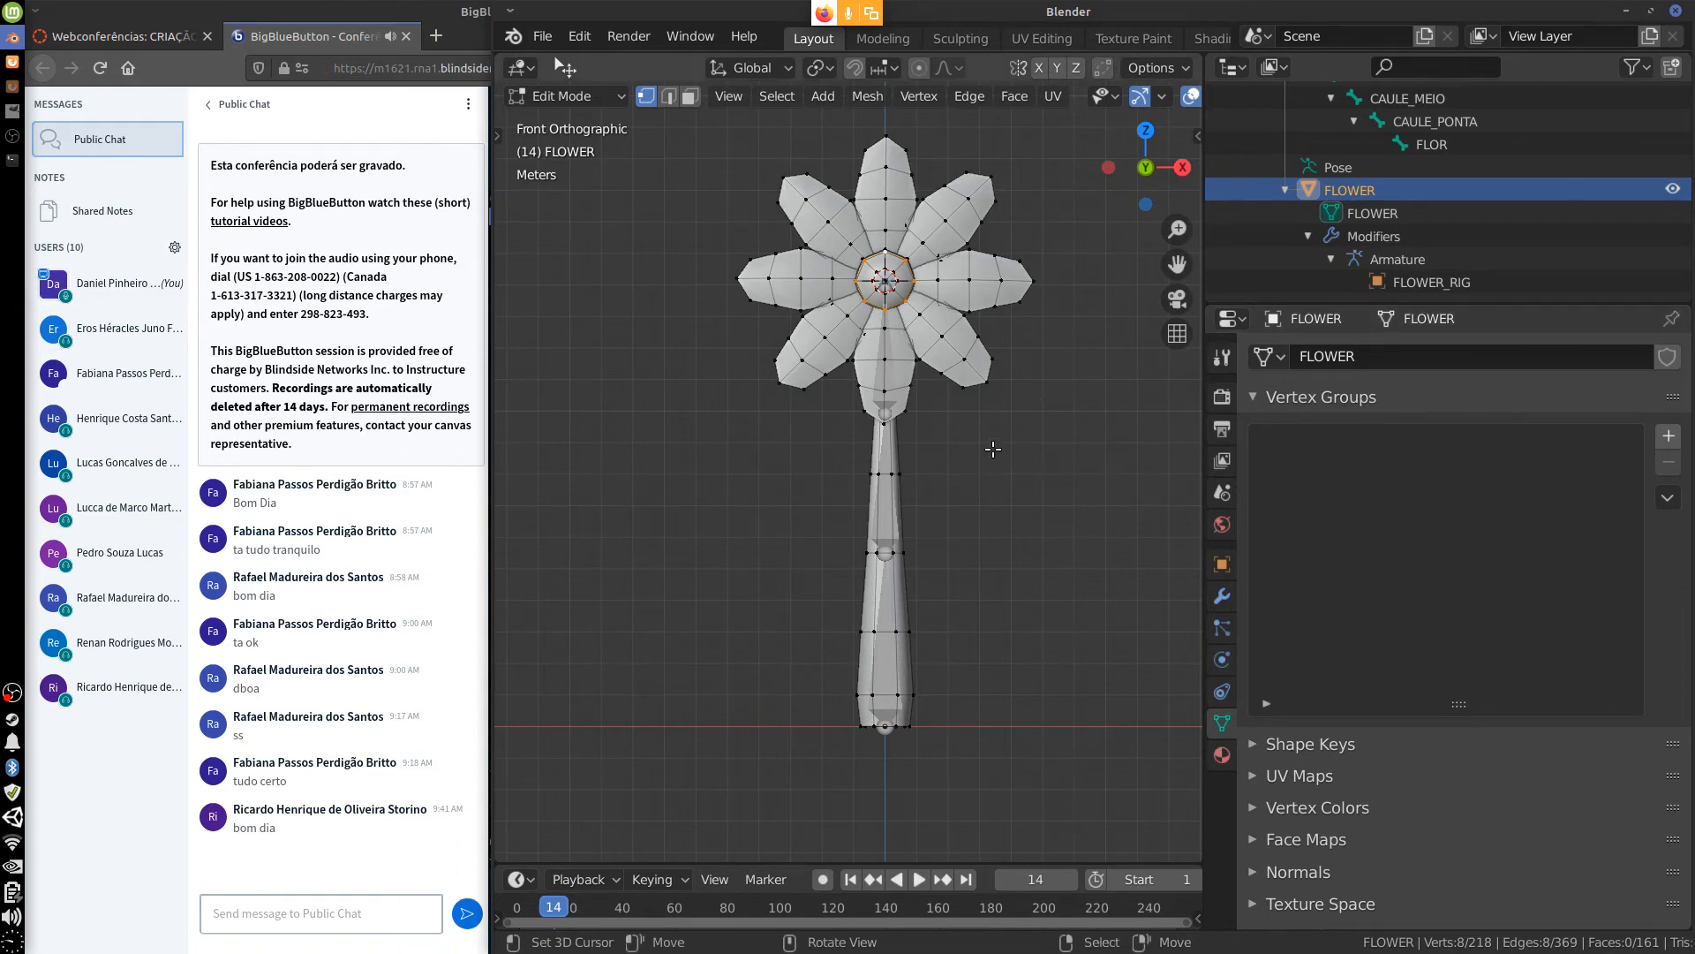
Deselect all of FLOWER's vertices and add a vertex group named CAULE, matching the rig's first bone.
key("a")
key("alt+a")
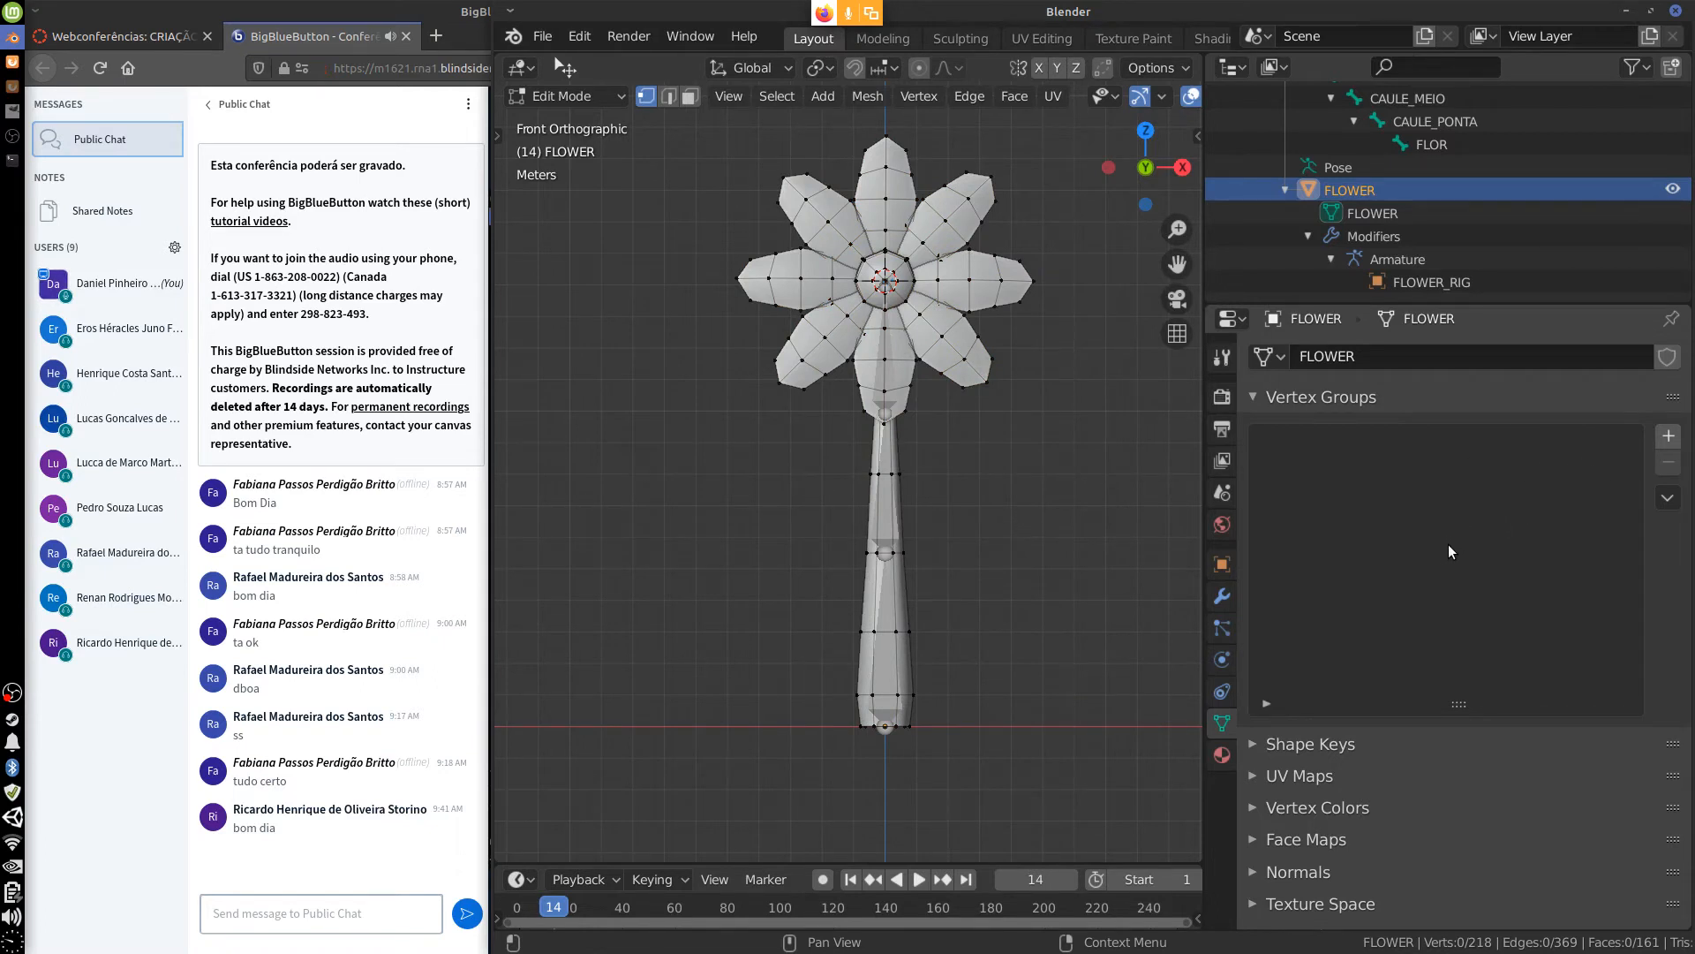
left_click(1668, 437)
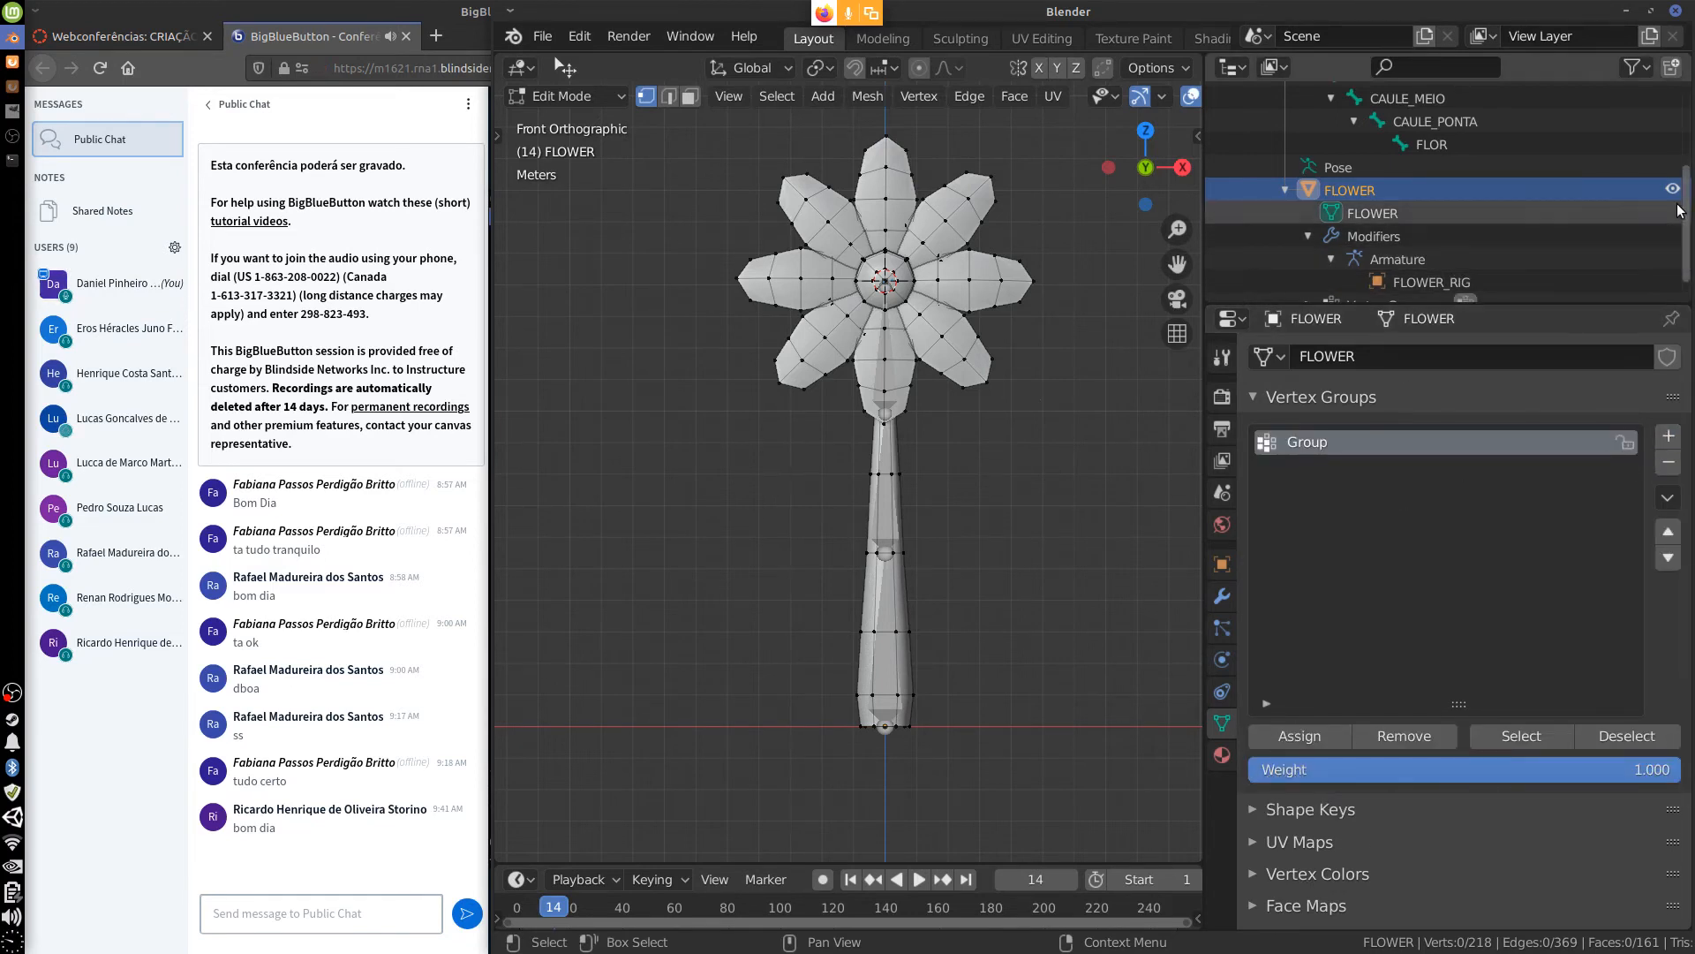
scroll(1688, 175, "up", 3)
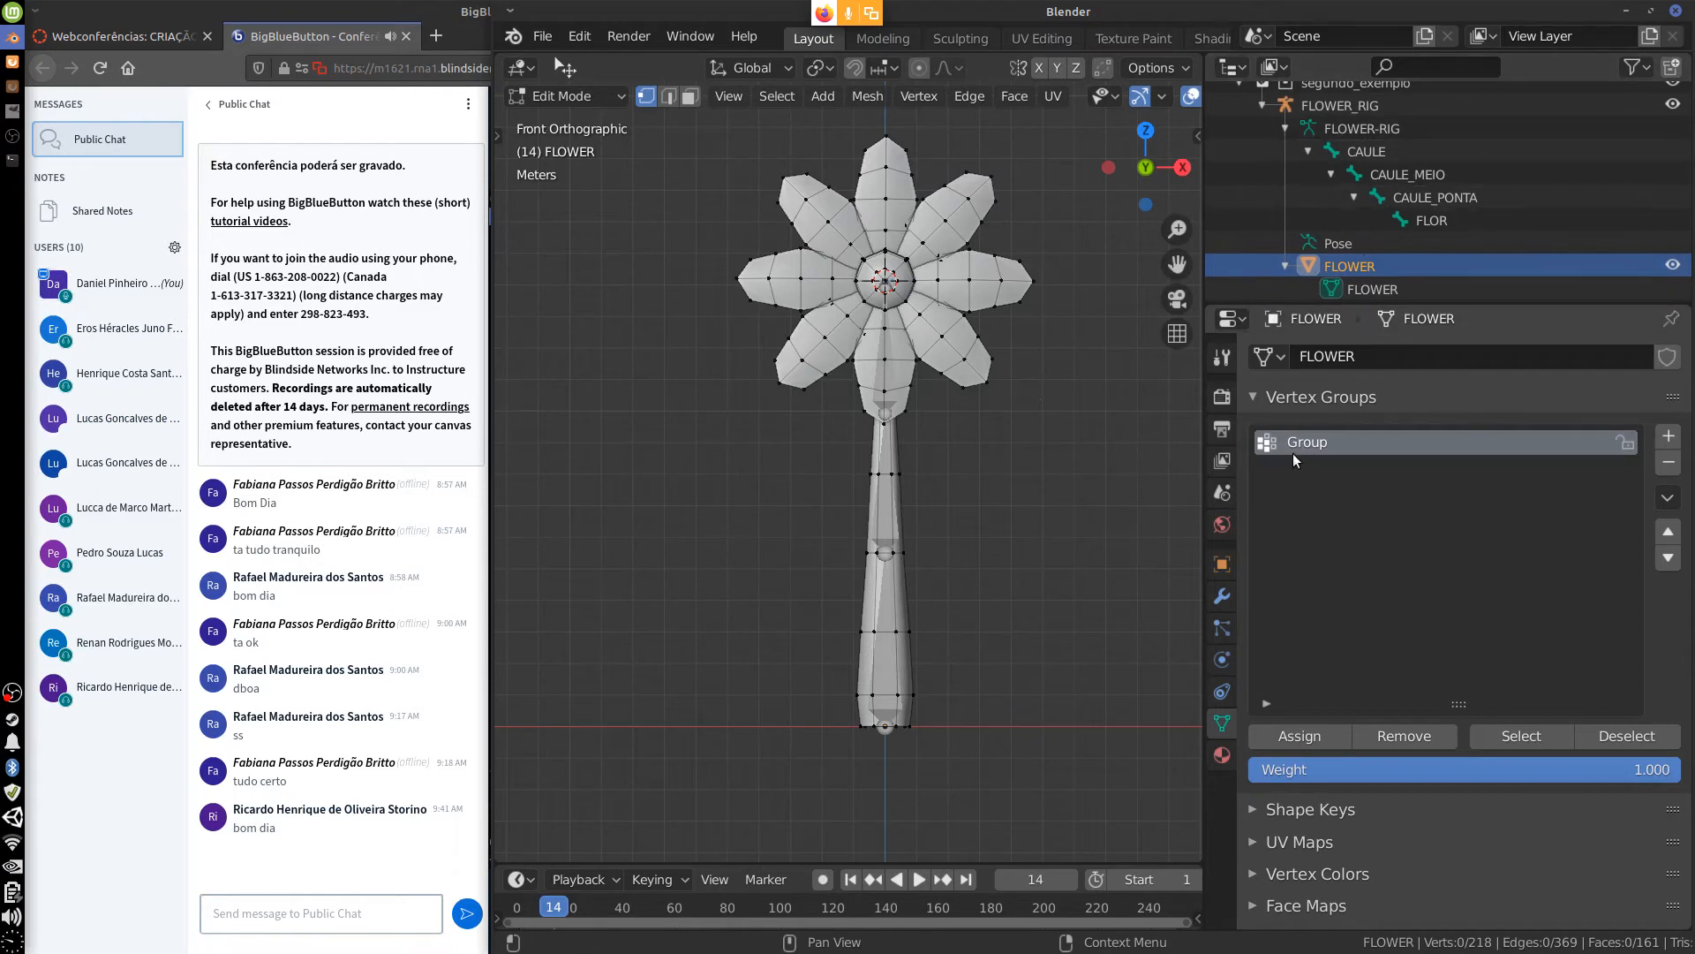
double_click(1316, 443)
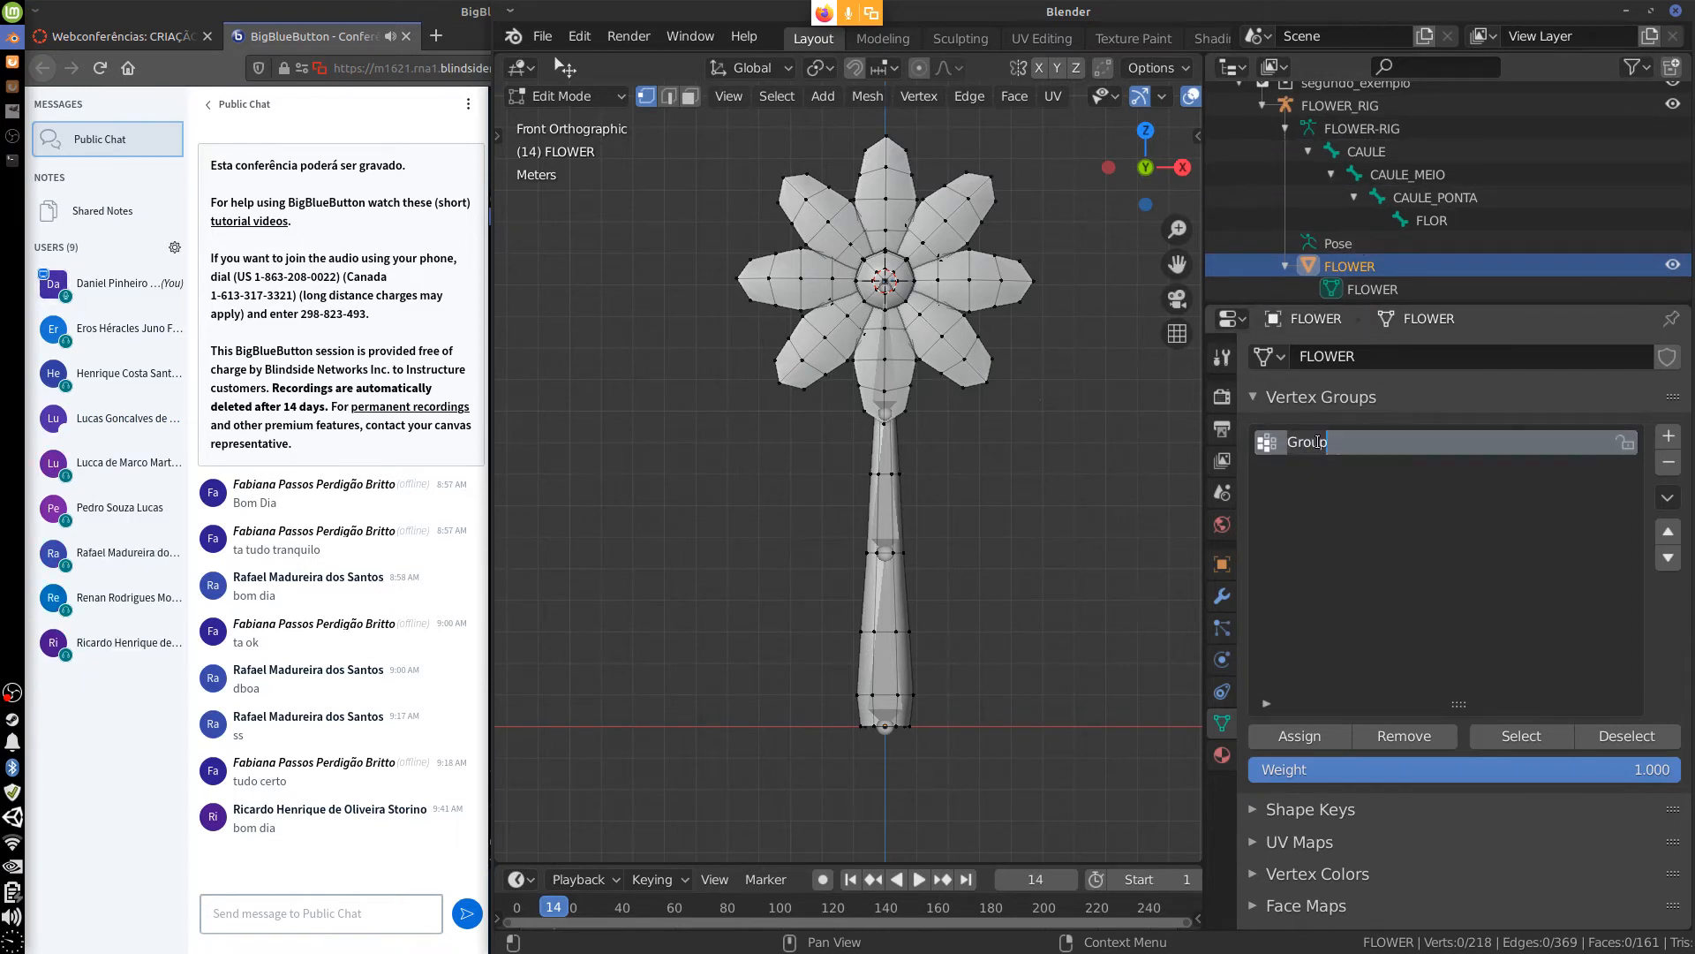
type("CAU")
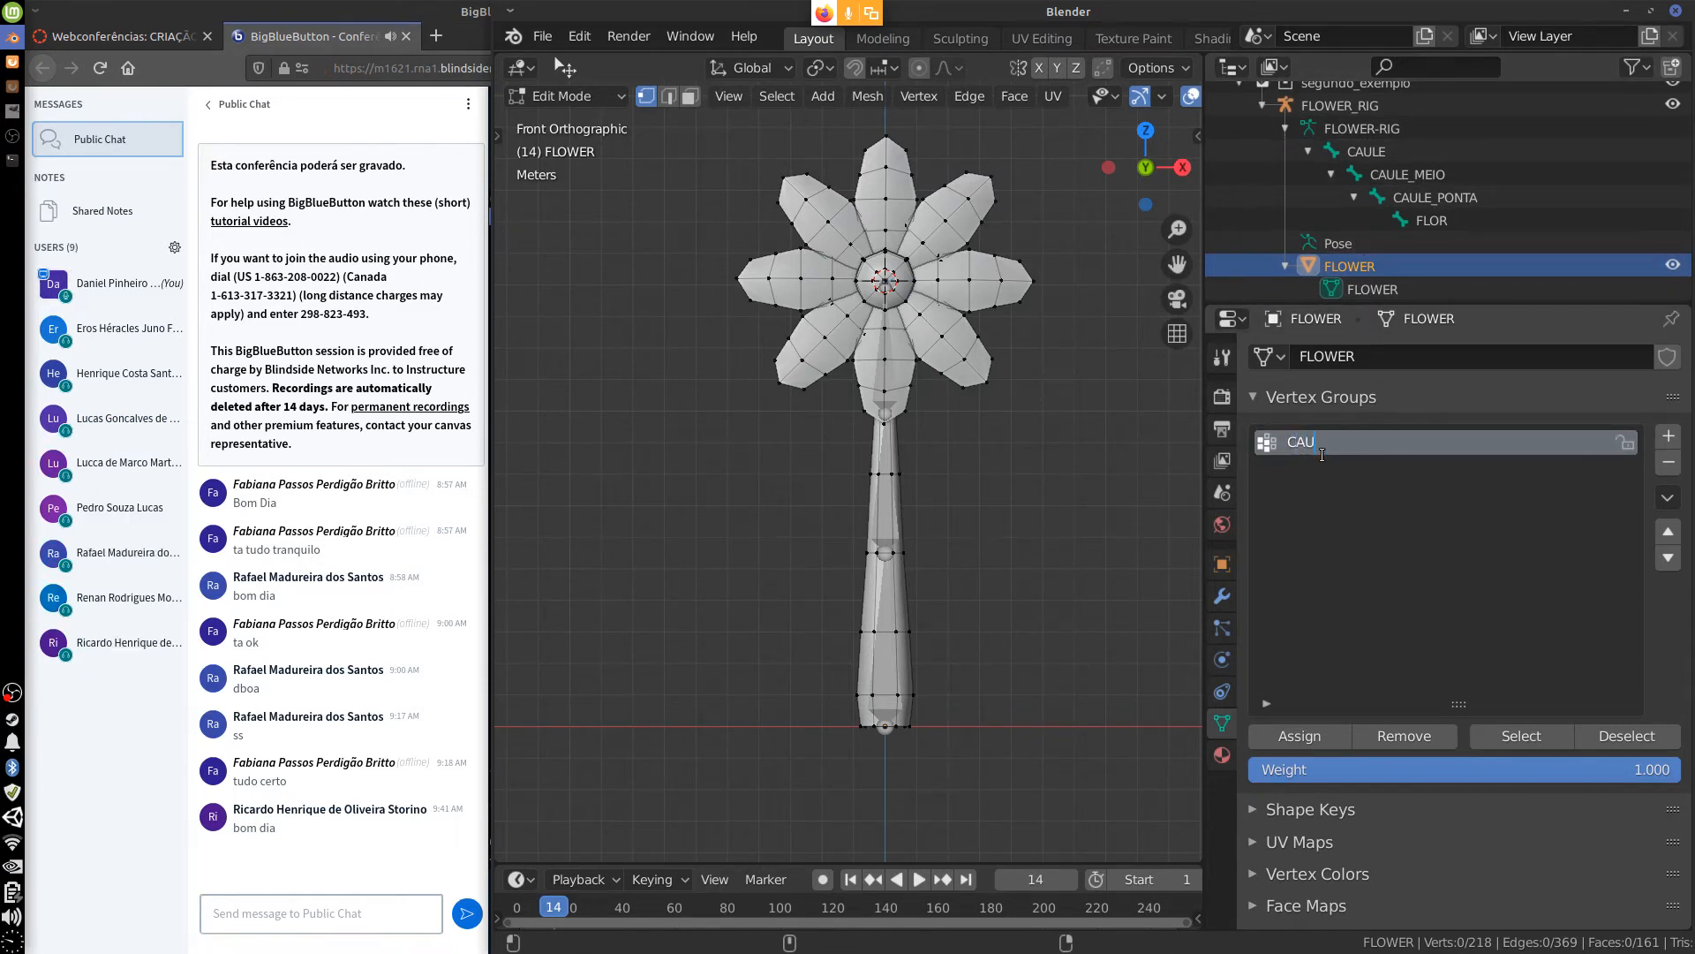
type("LE")
key("Return")
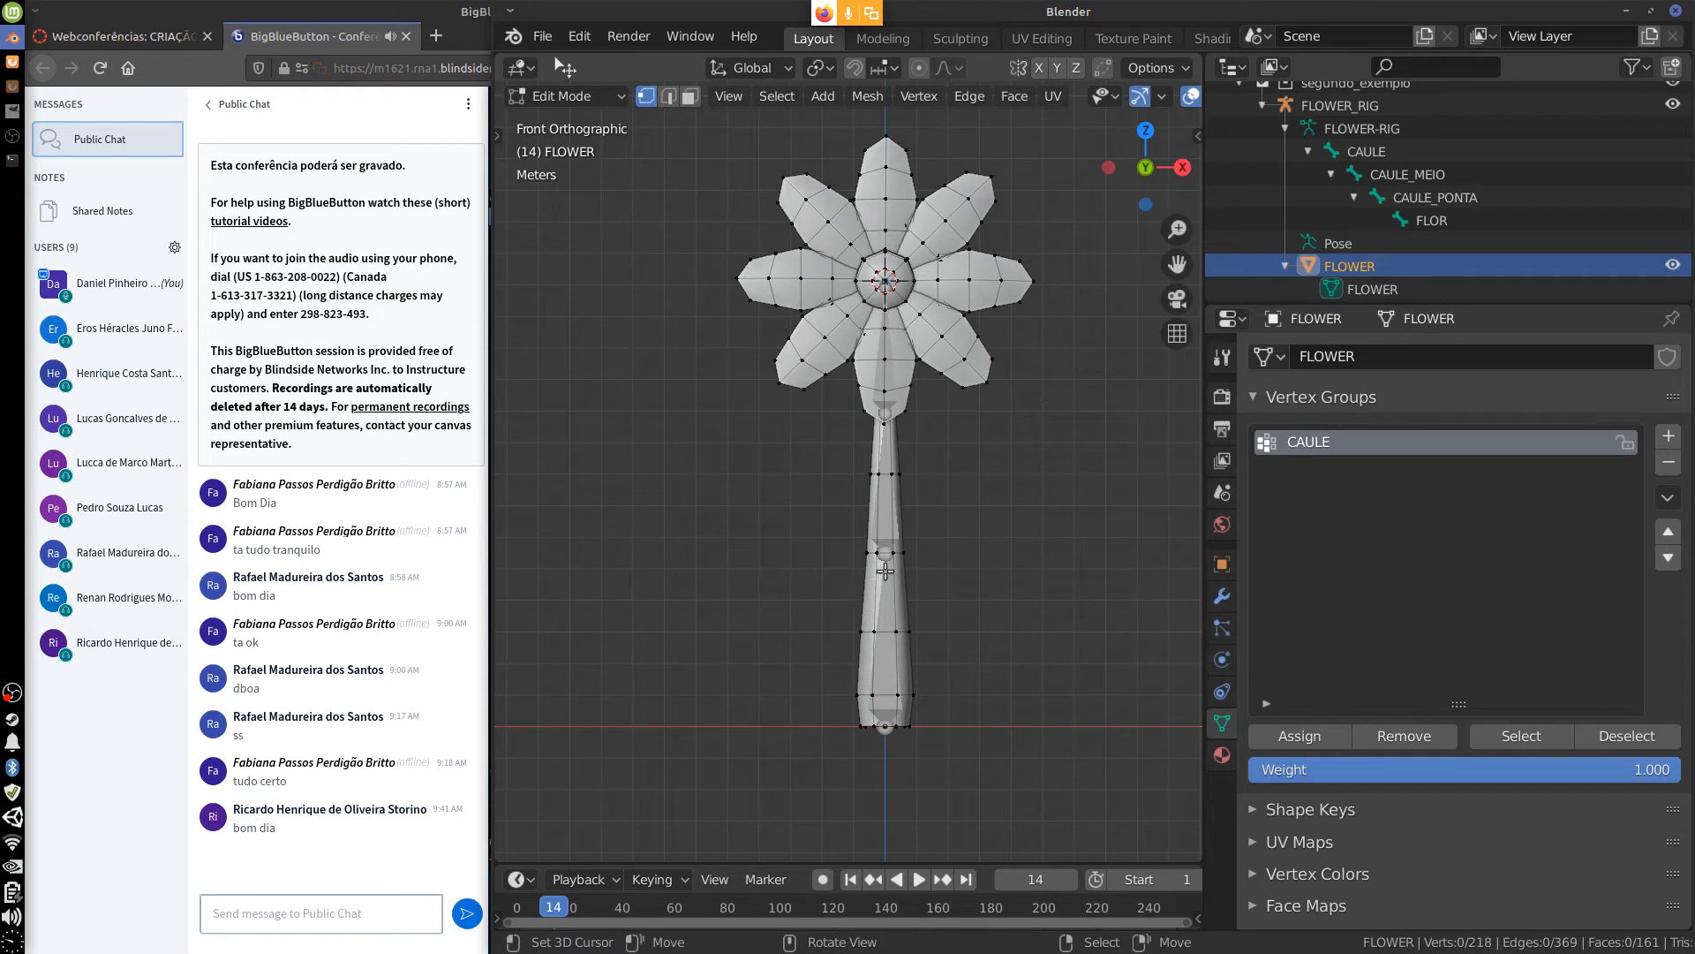
Try to box-select the lower stem section's vertices without X-ray and inspect the selection from the side.
key("b")
left_click_drag(822, 528, 976, 736)
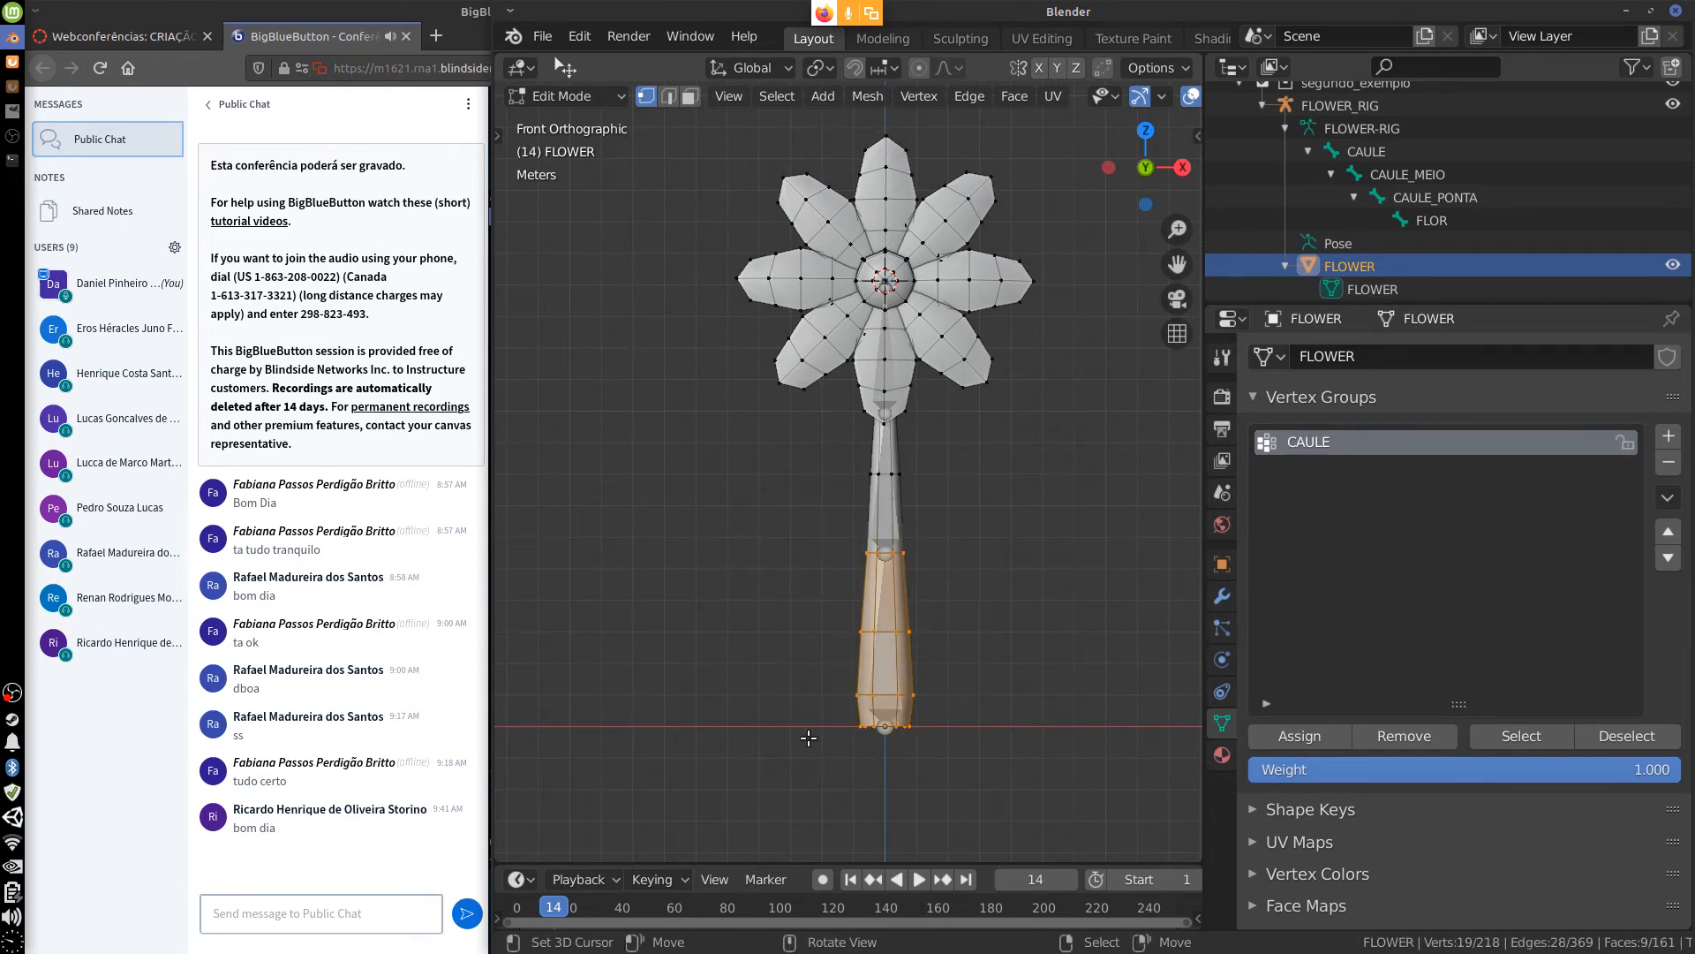
middle_click_drag(976, 660, 781, 685)
key("KP_3")
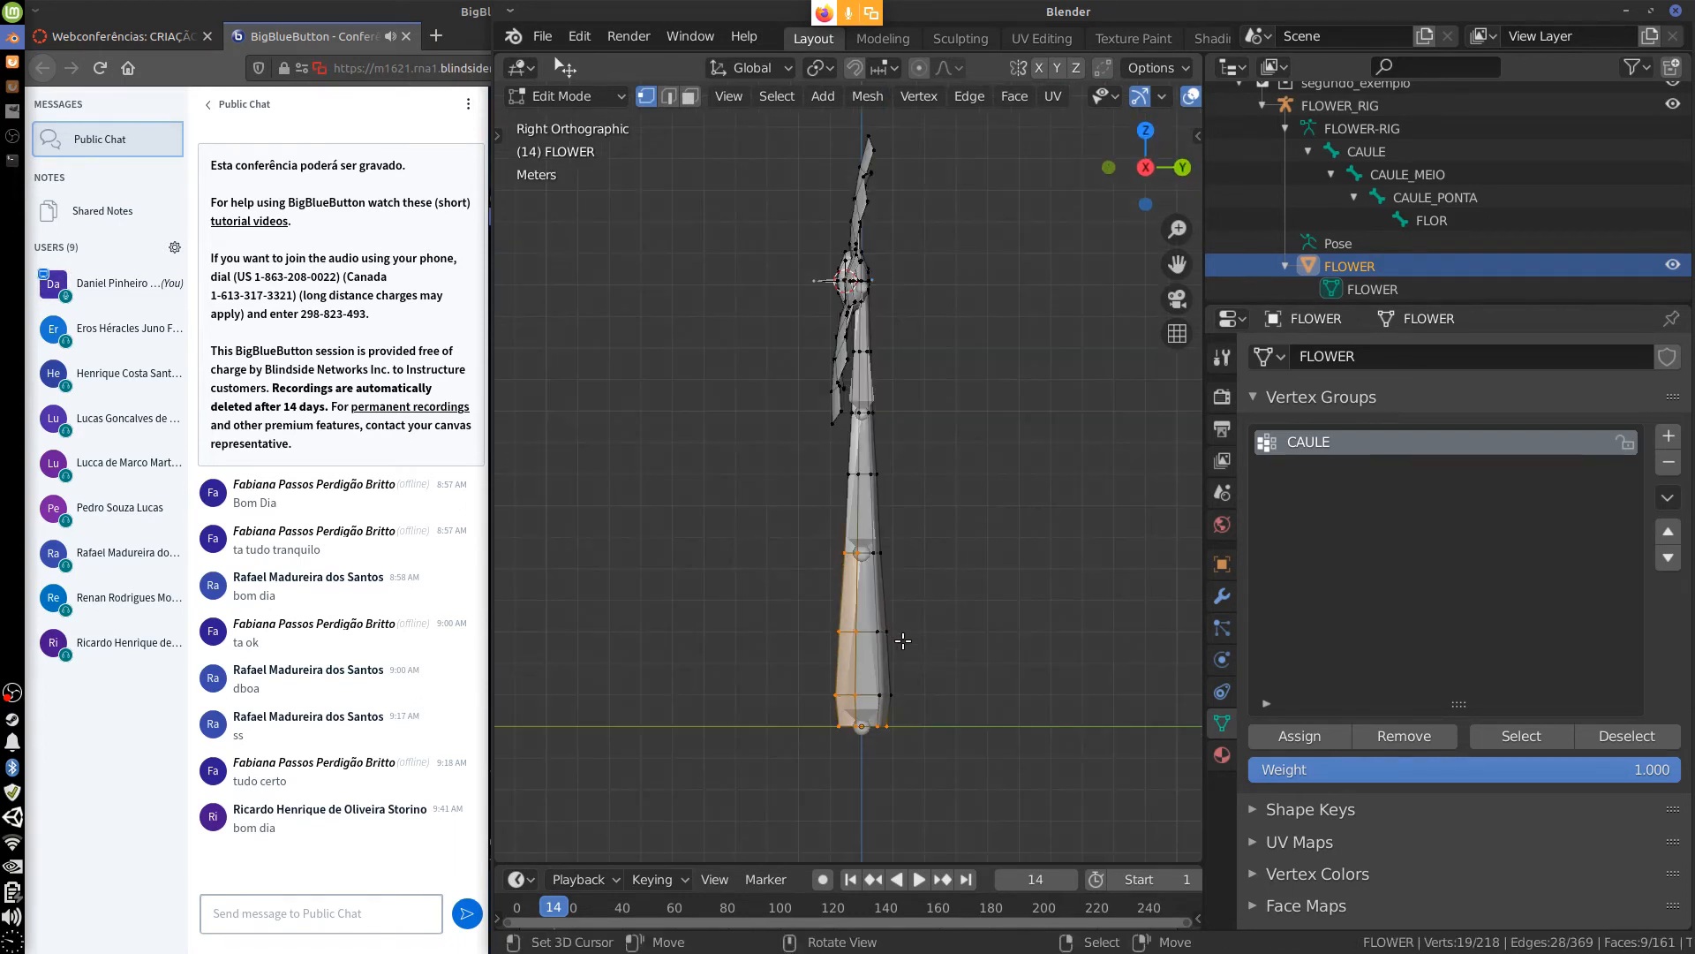
key("KP_1")
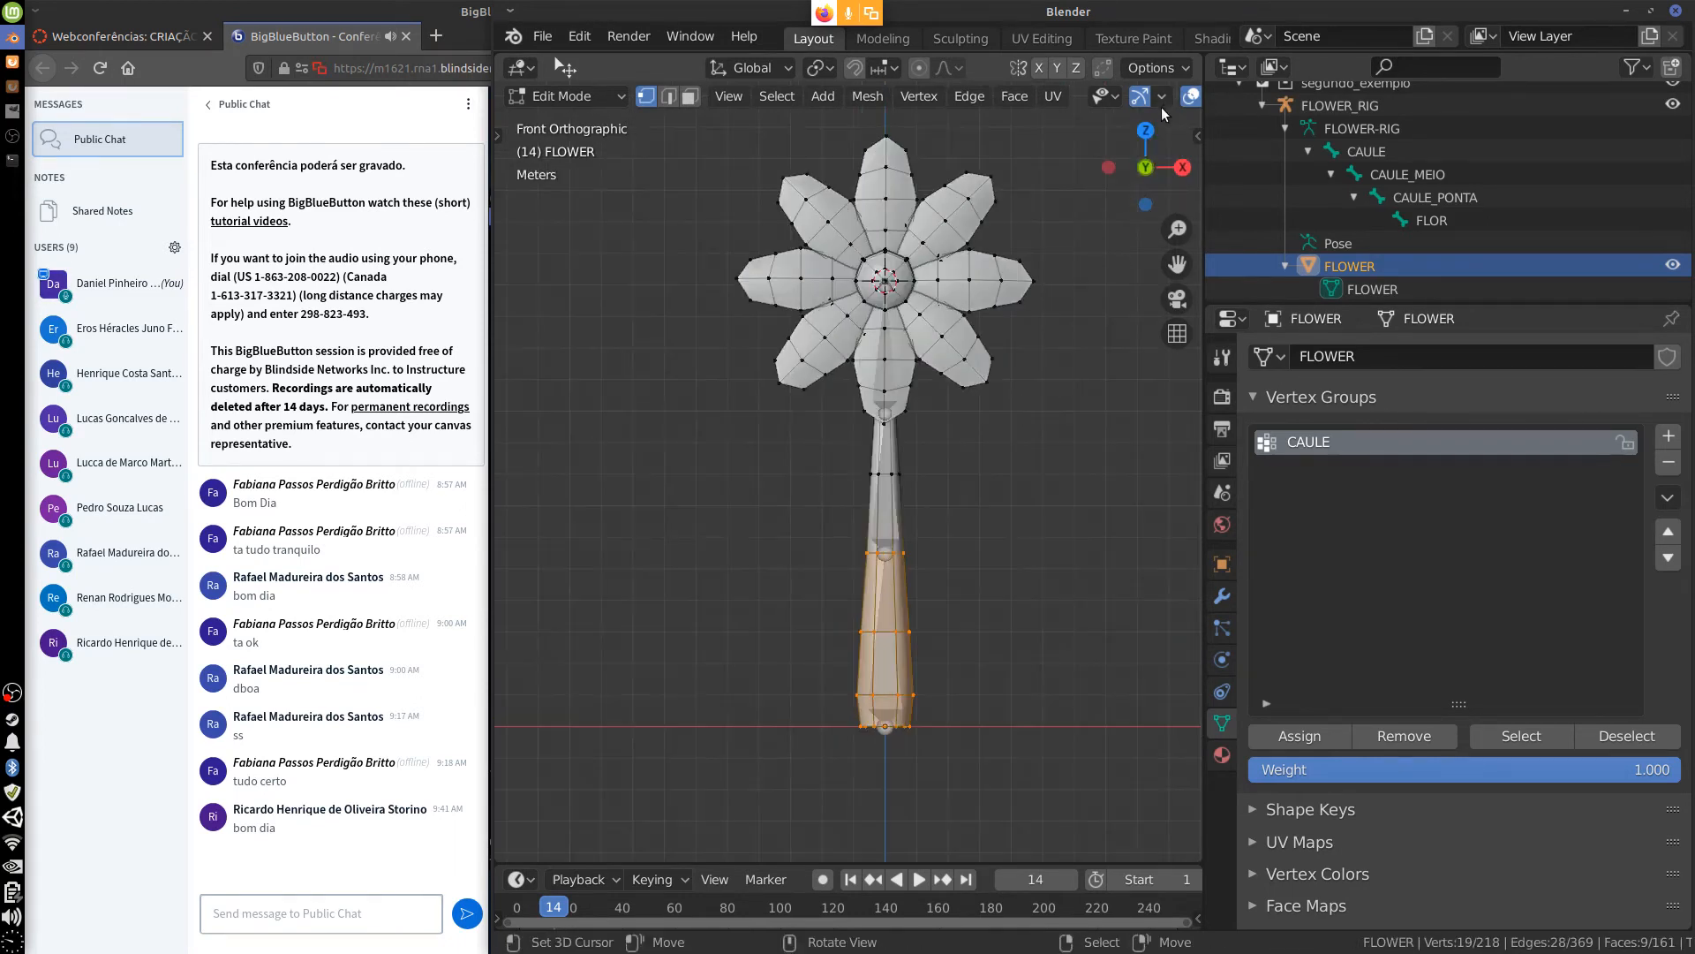
Turn on X-ray display in the viewport and raise its opacity so the mesh looks solid.
middle_click_drag(1114, 105, 938, 111)
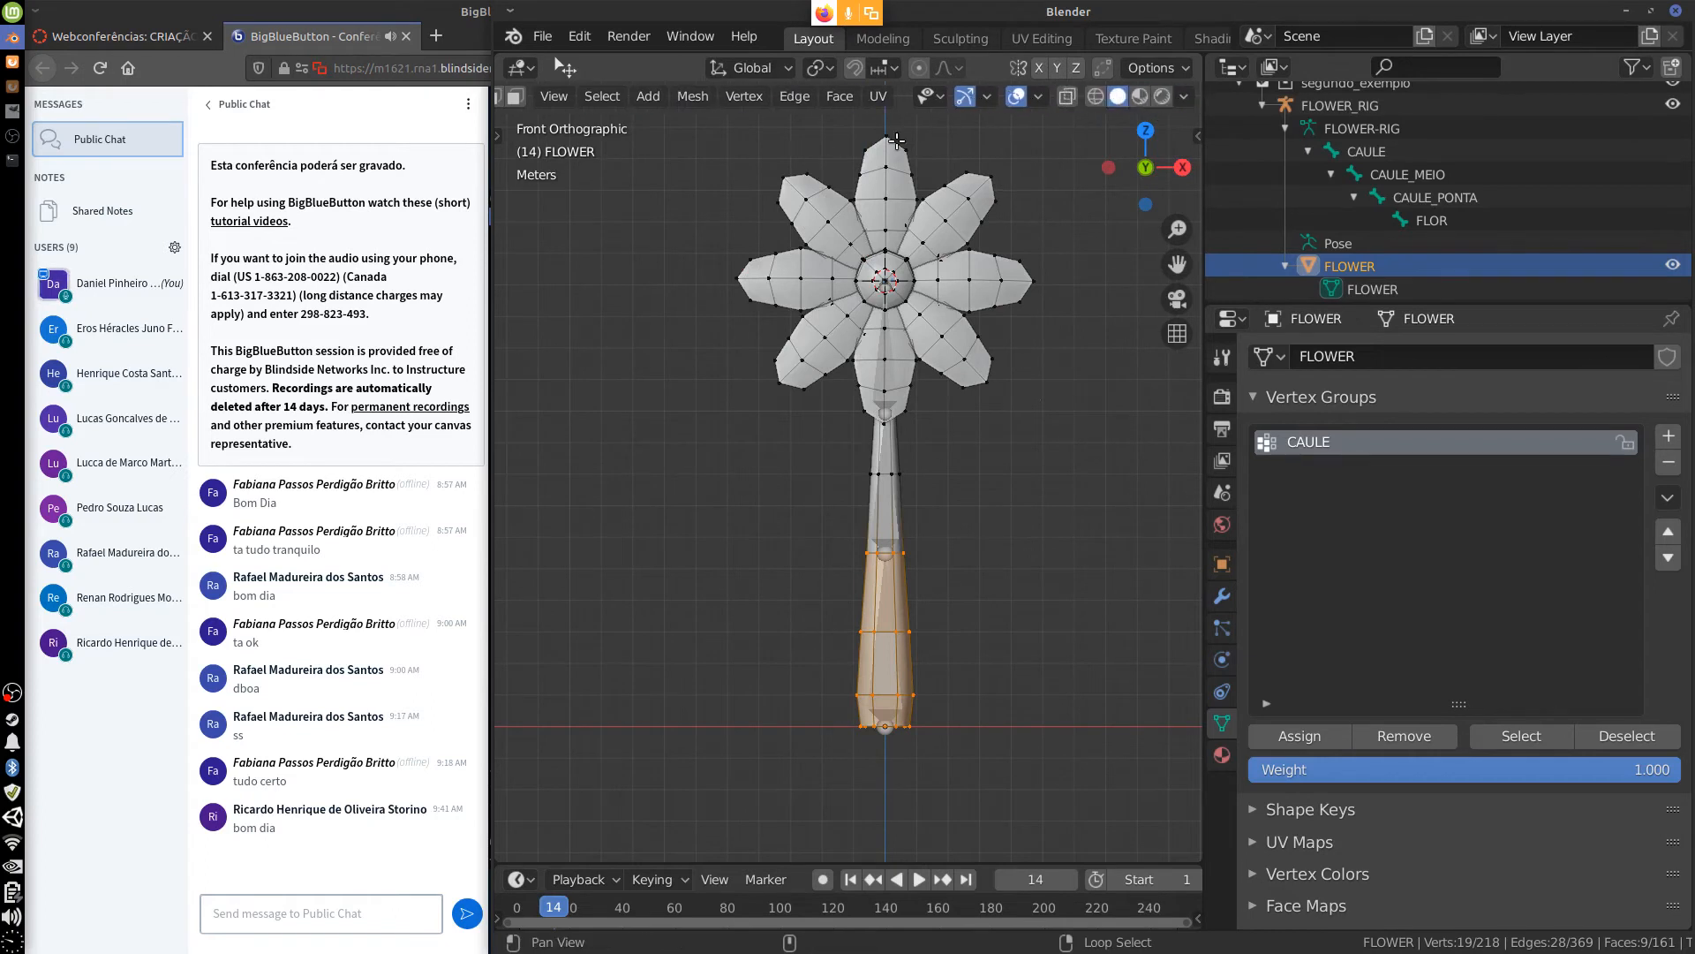
left_click(1067, 96)
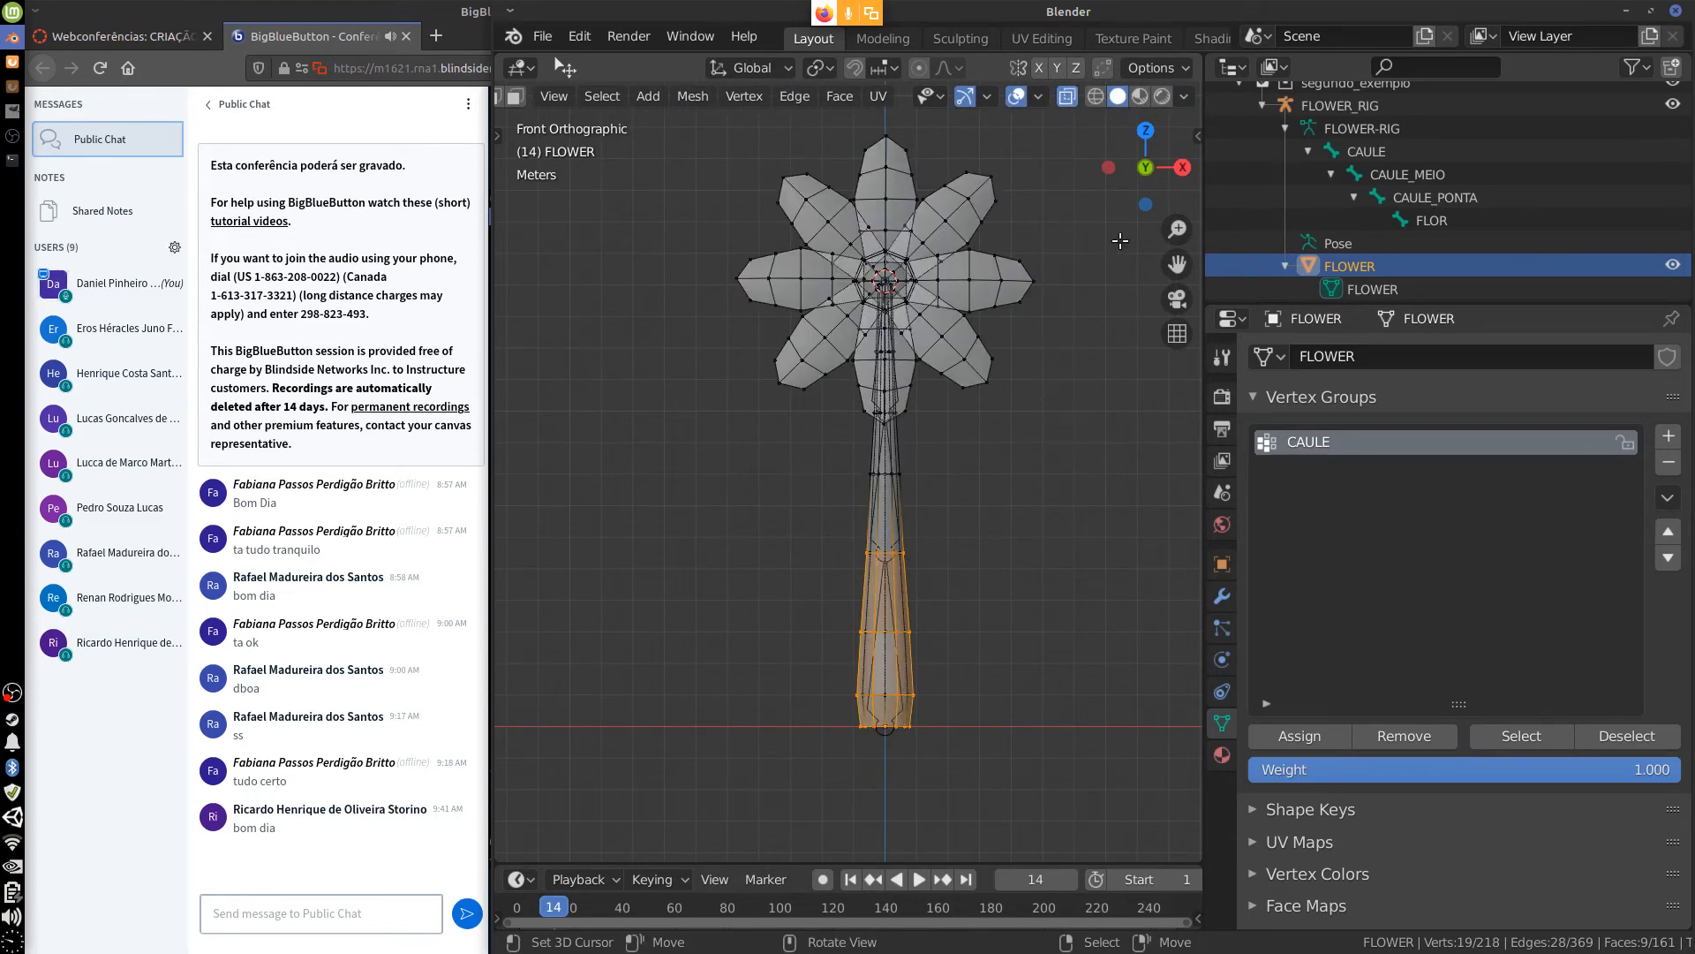
left_click(1184, 96)
left_click_drag(1174, 548, 1319, 548)
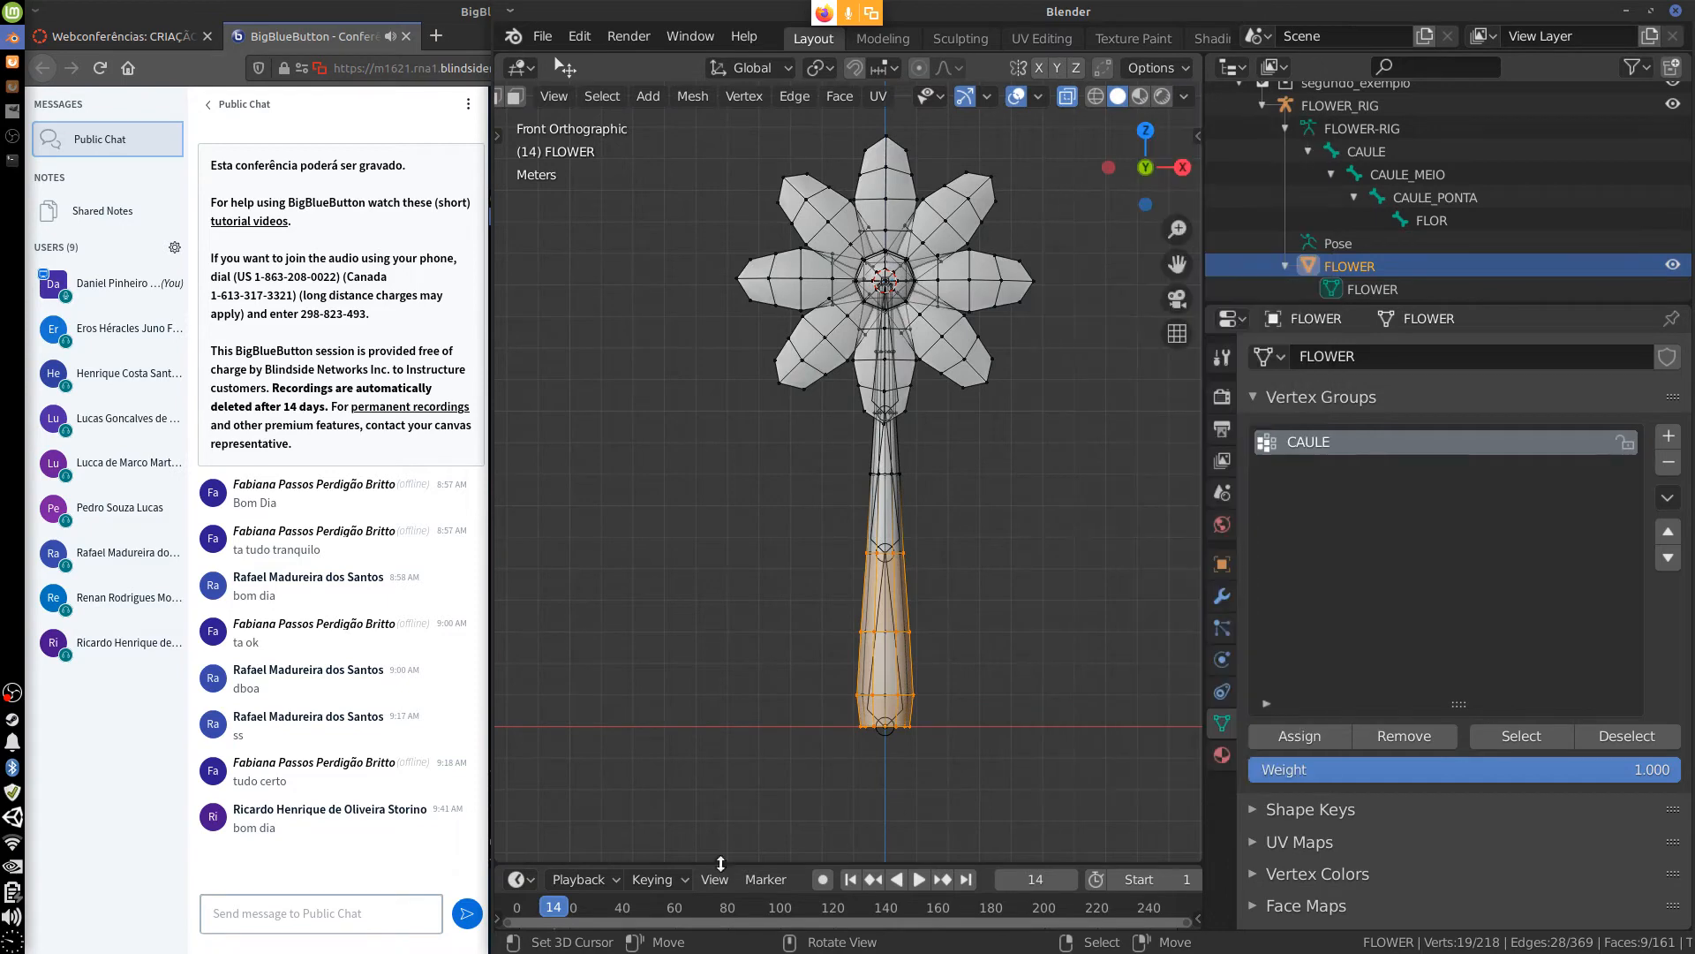
Clear the selection and box-select the lower stem section's vertices through the mesh, from its base to the middle joint.
key("a")
key("alt+a")
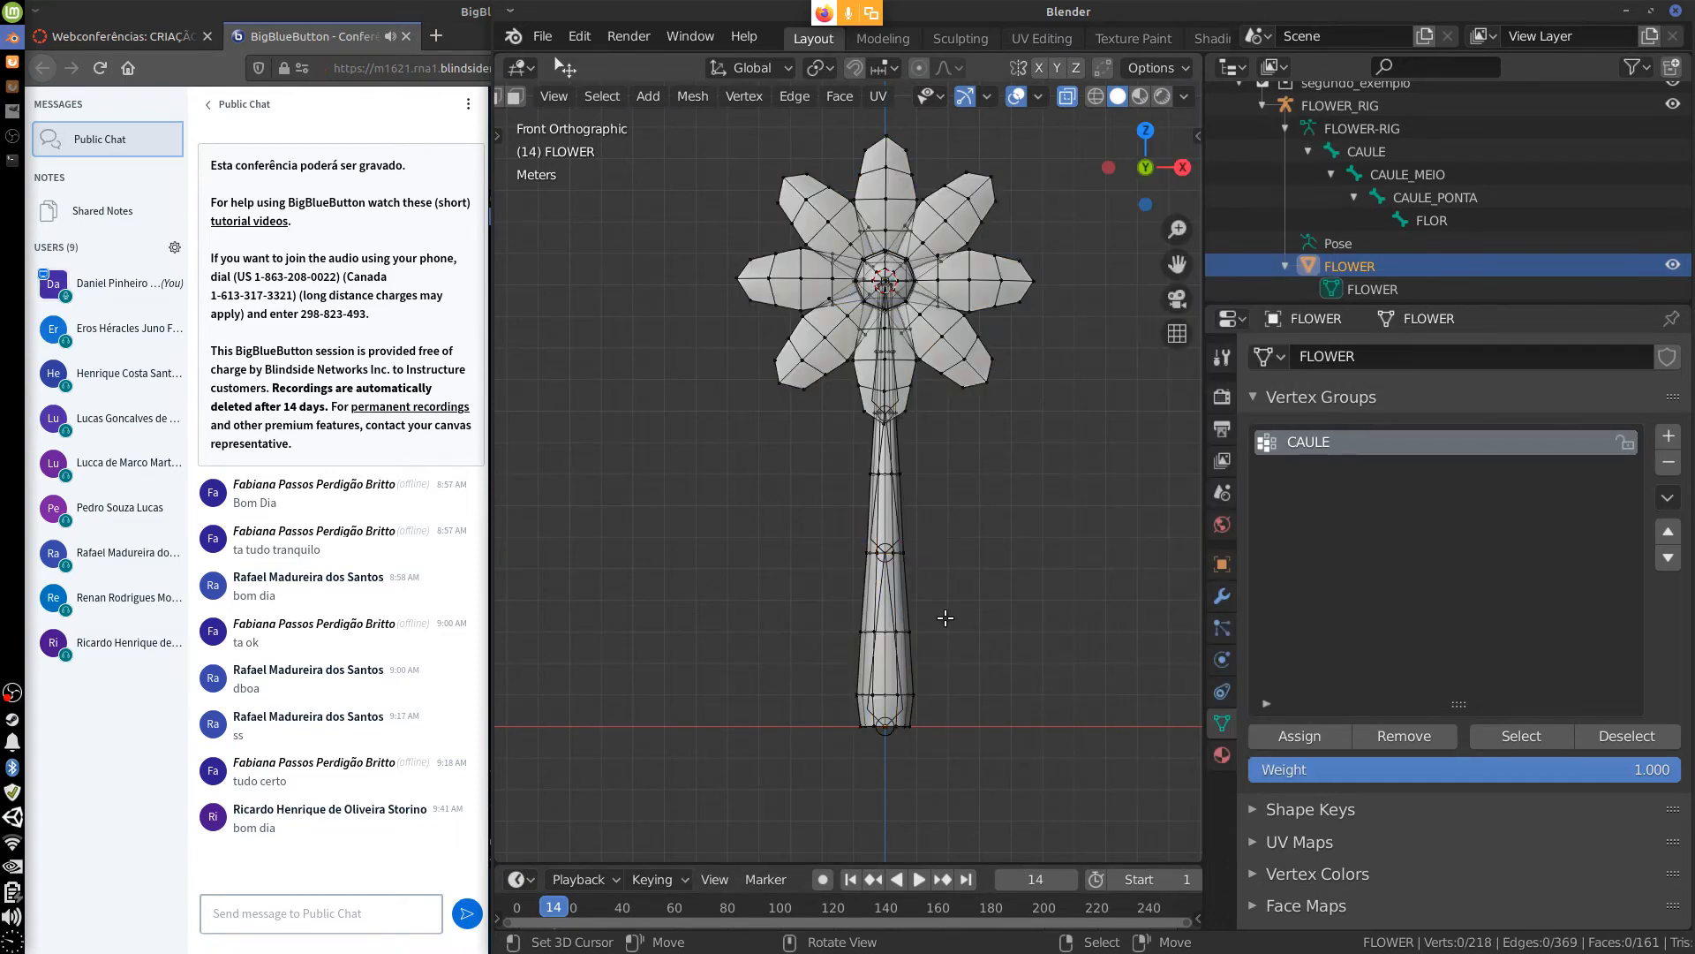
left_click_drag(797, 527, 996, 768)
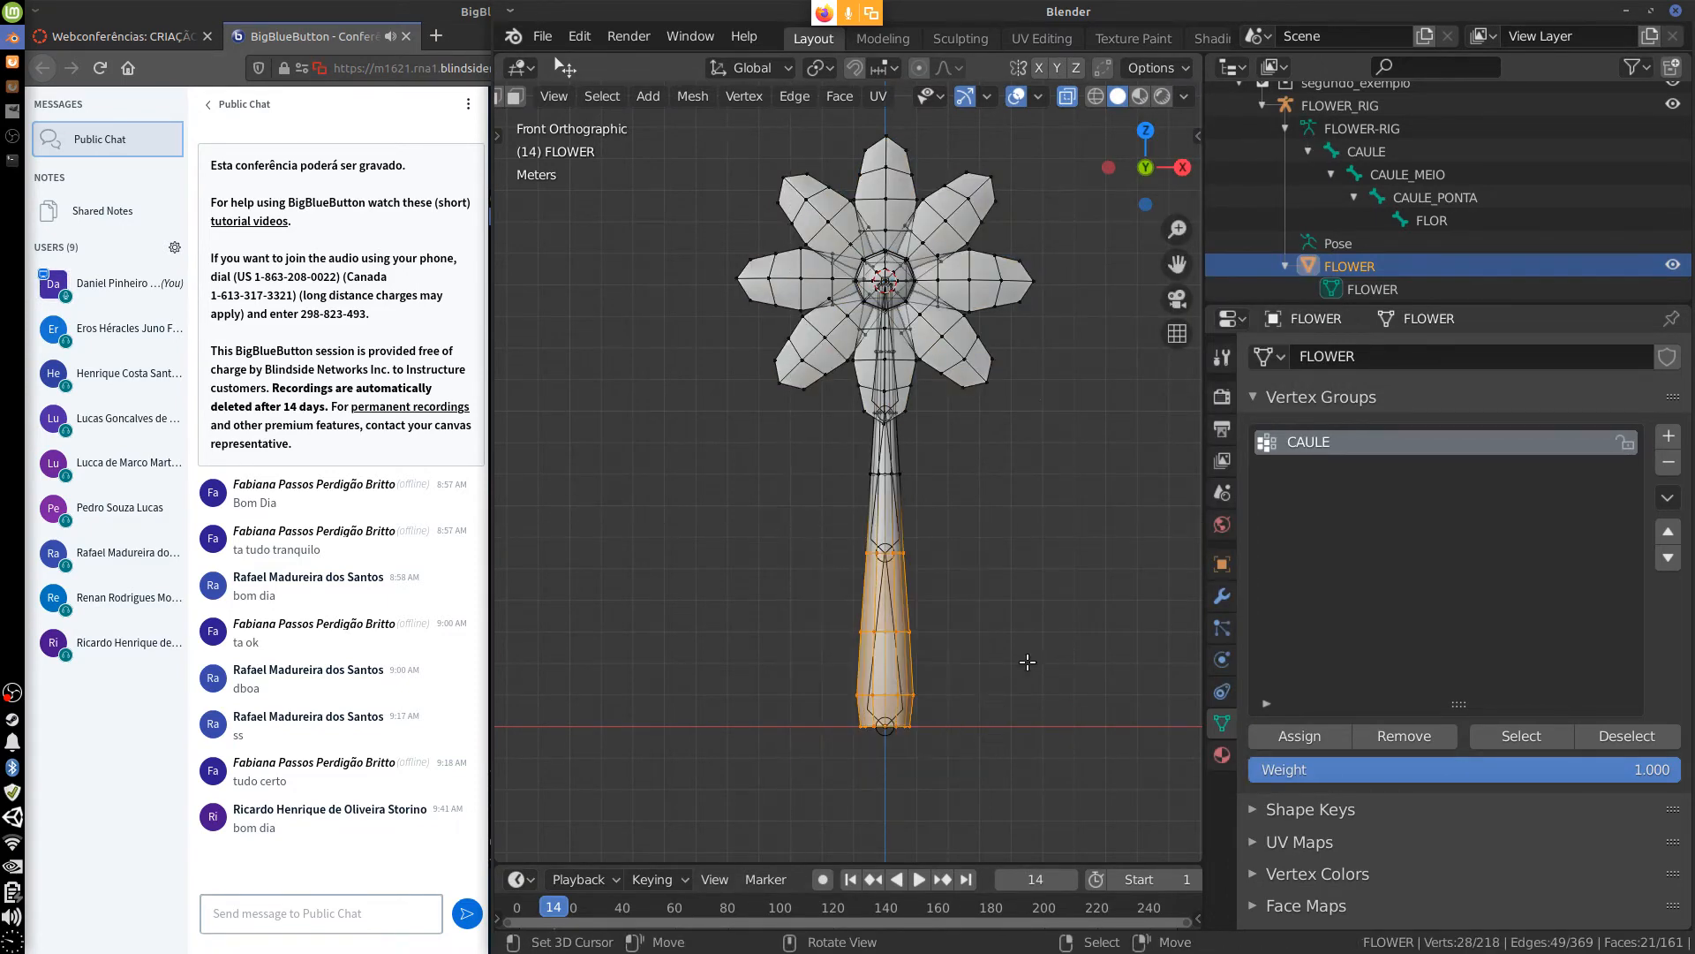
middle_click_drag(1020, 662, 958, 648)
key("KP_1")
Show the viewport tool shelf and reset the 3D cursor to the world origin.
left_click(939, 619)
left_click(498, 136)
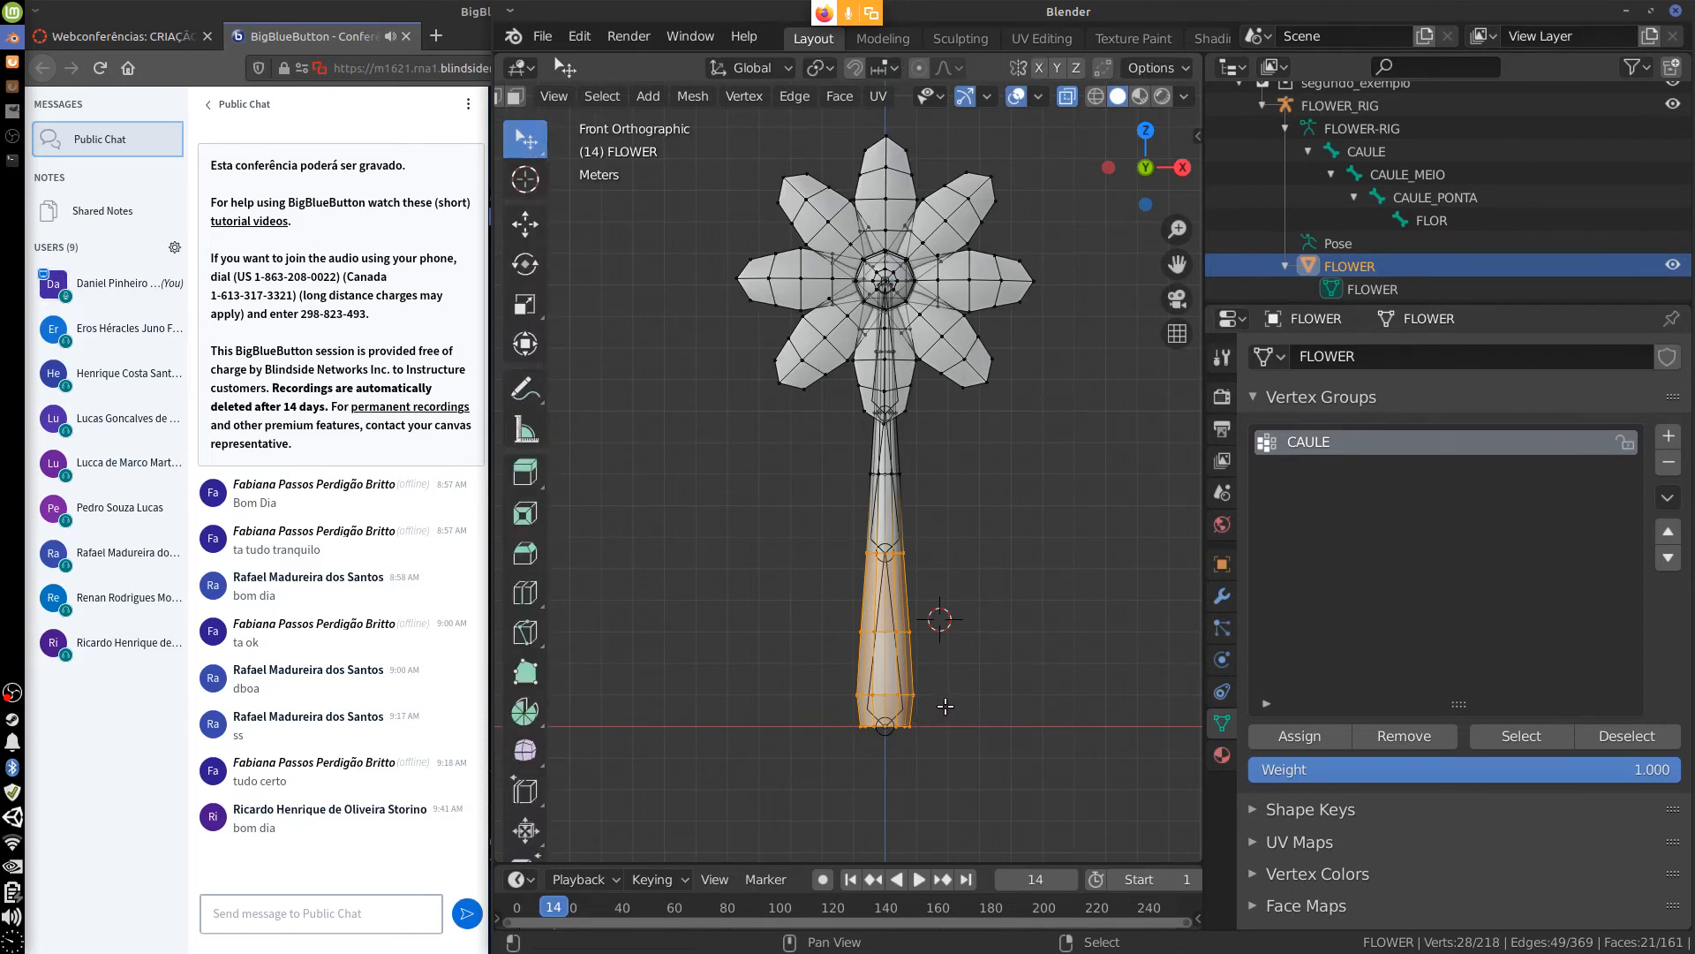
key("shift+c")
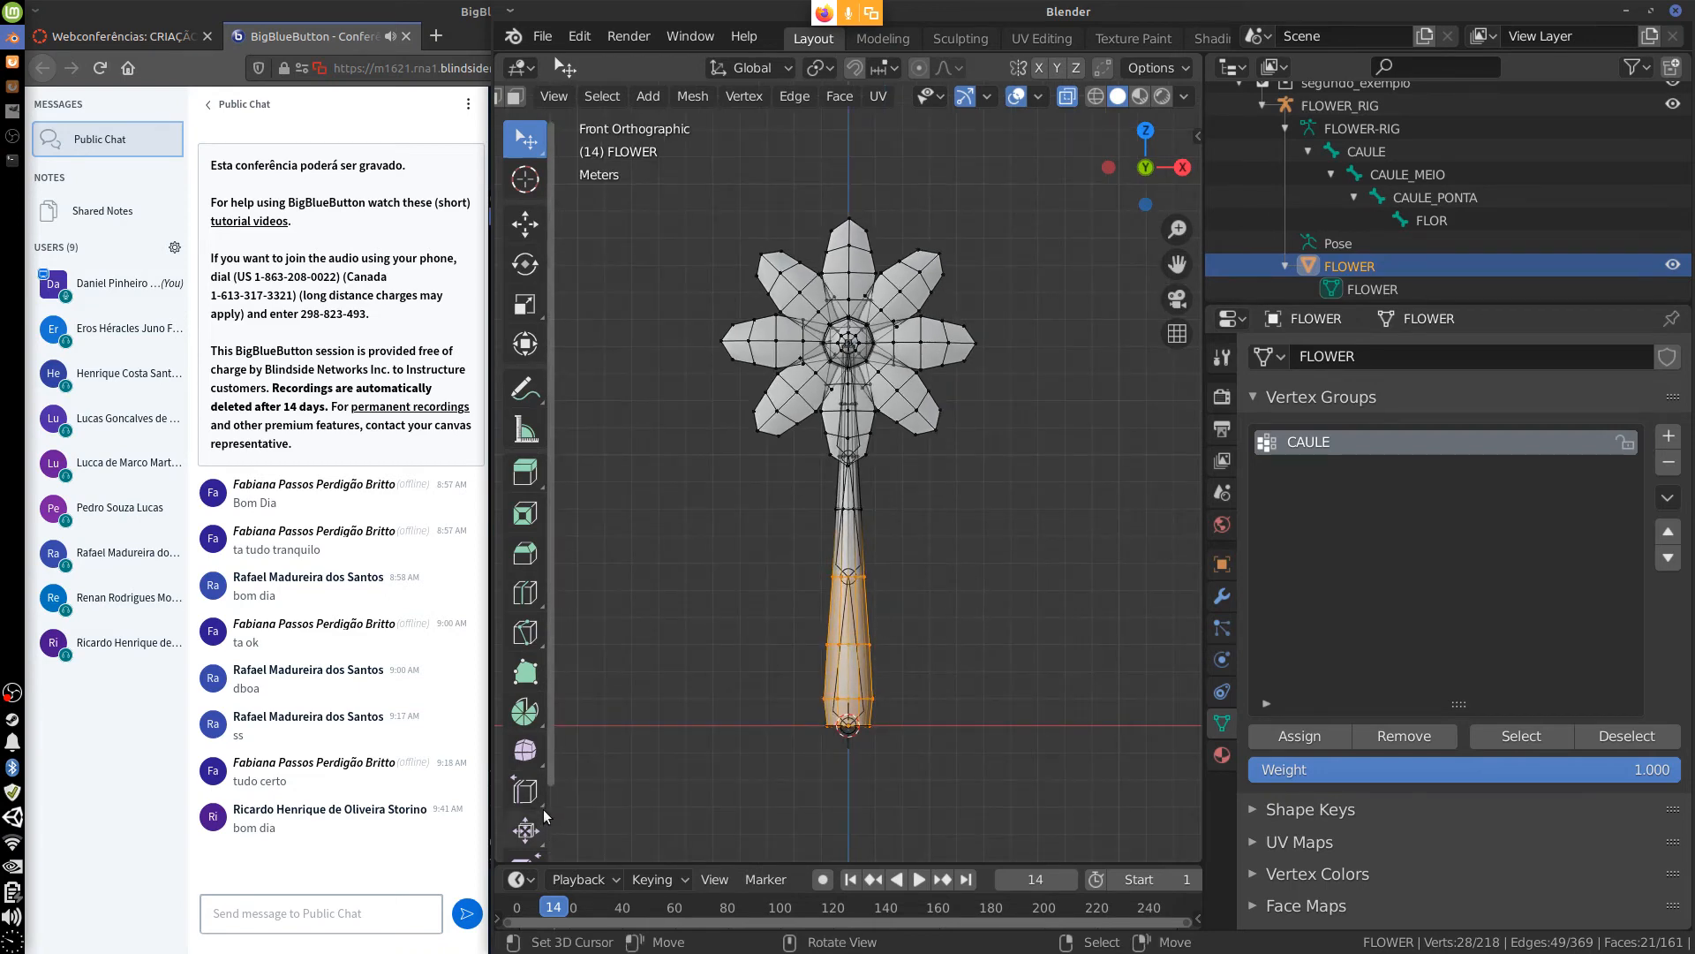
Annotate the viewport with an arrow from the lower stem towards the vertex group list and the handwritten word ASSIGN.
scroll(549, 755, "down", 3)
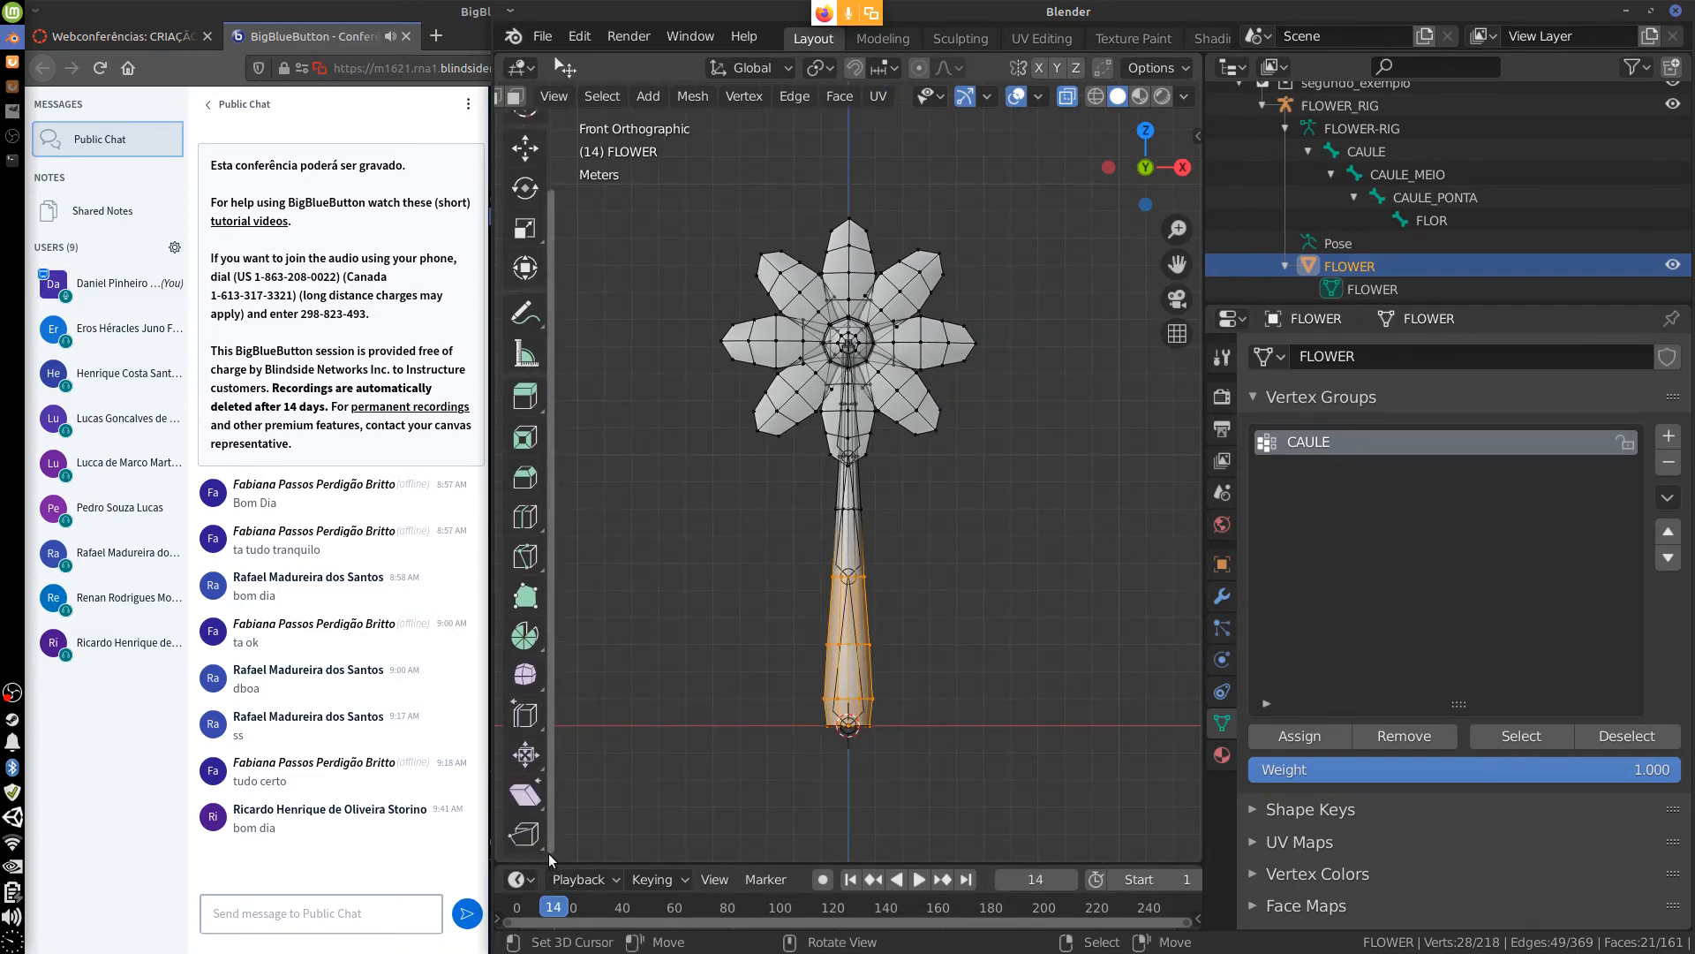
left_click(525, 315)
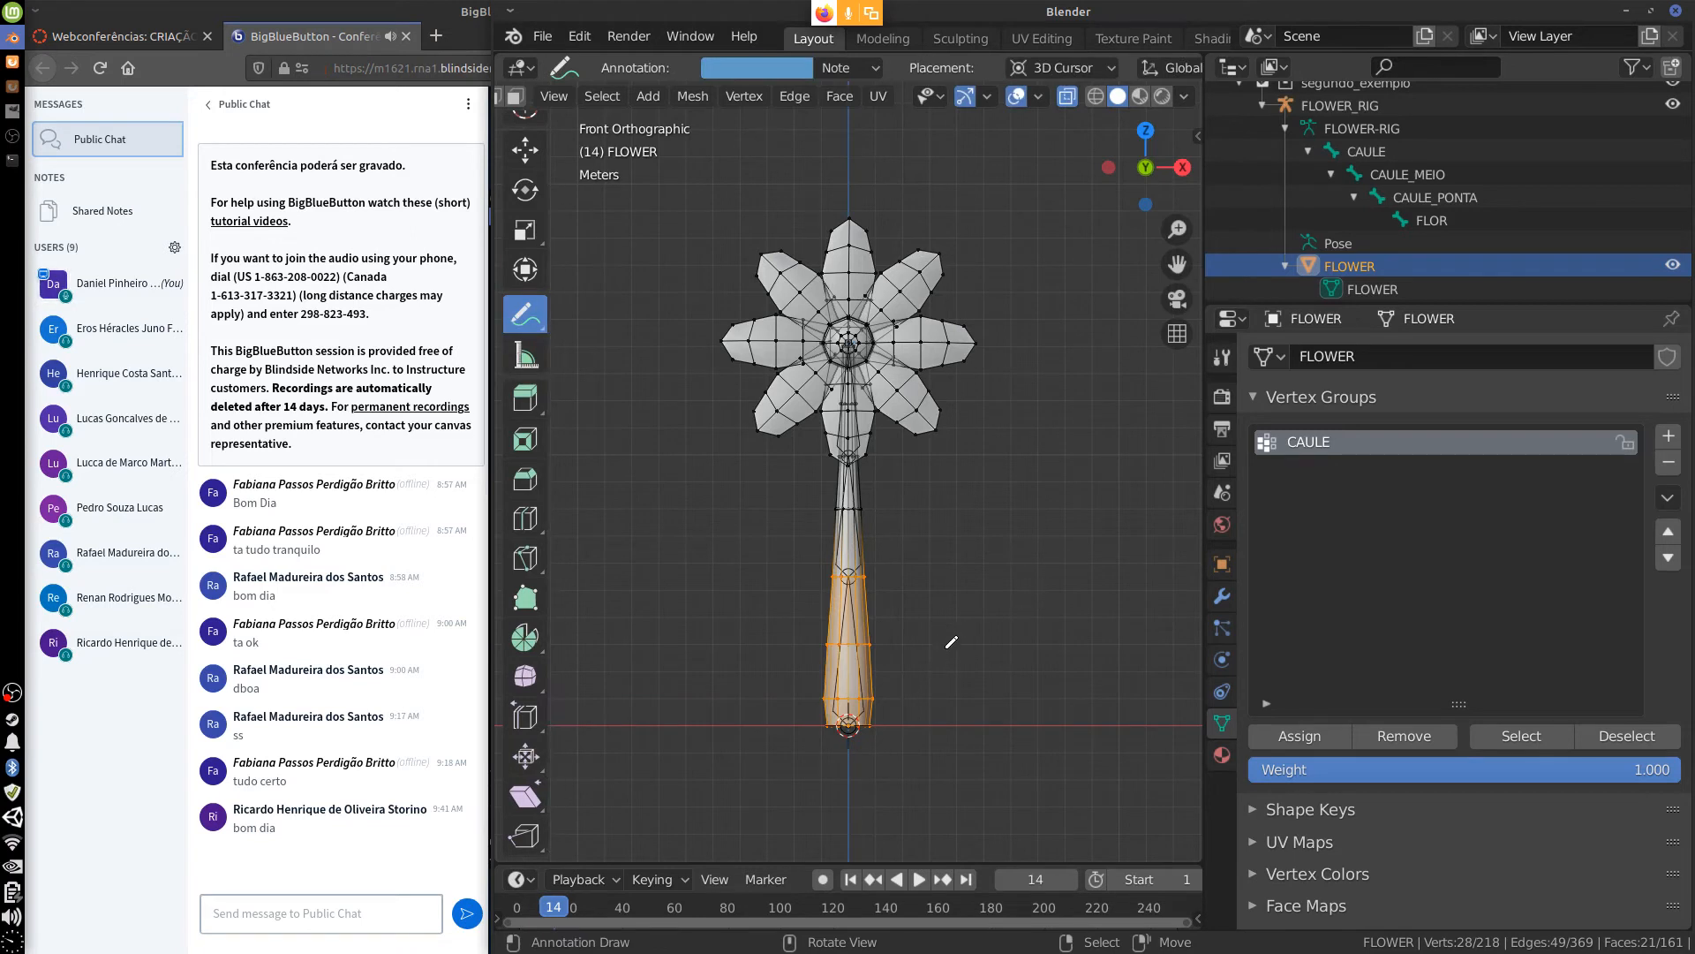
mouse_move(936, 605)
left_mouse_down()
mouse_move(1190, 467)
mouse_move(1157, 515)
mouse_move(1133, 469)
left_mouse_up()
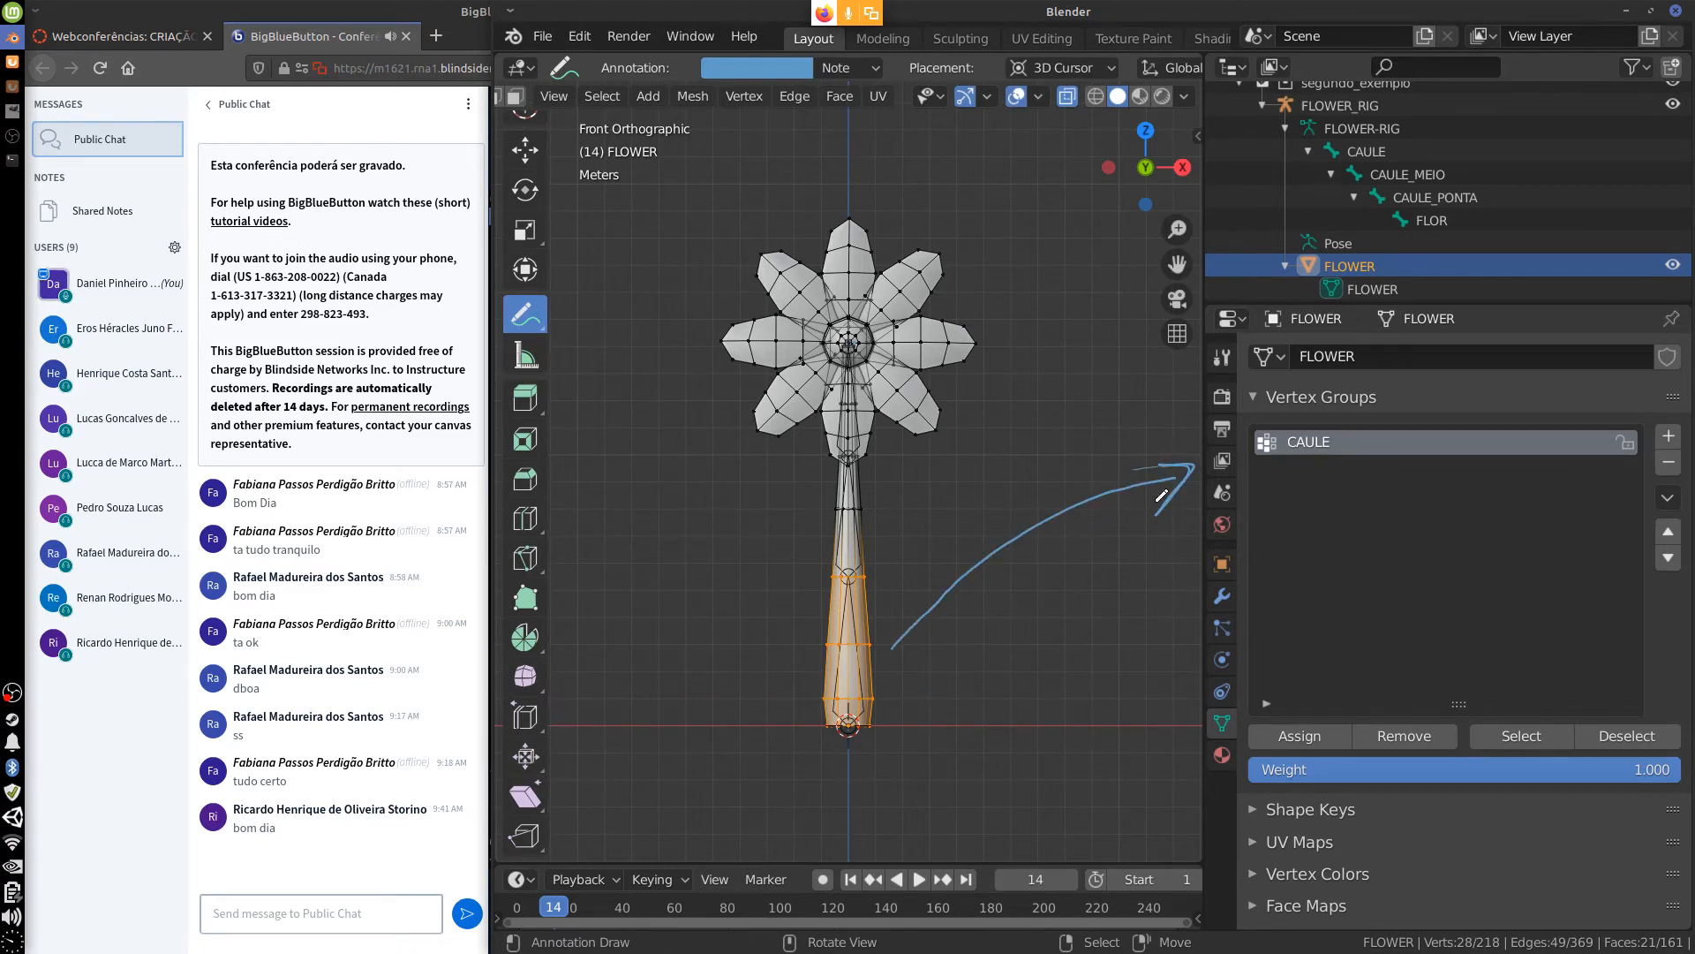
left_click_drag(924, 586, 1029, 474)
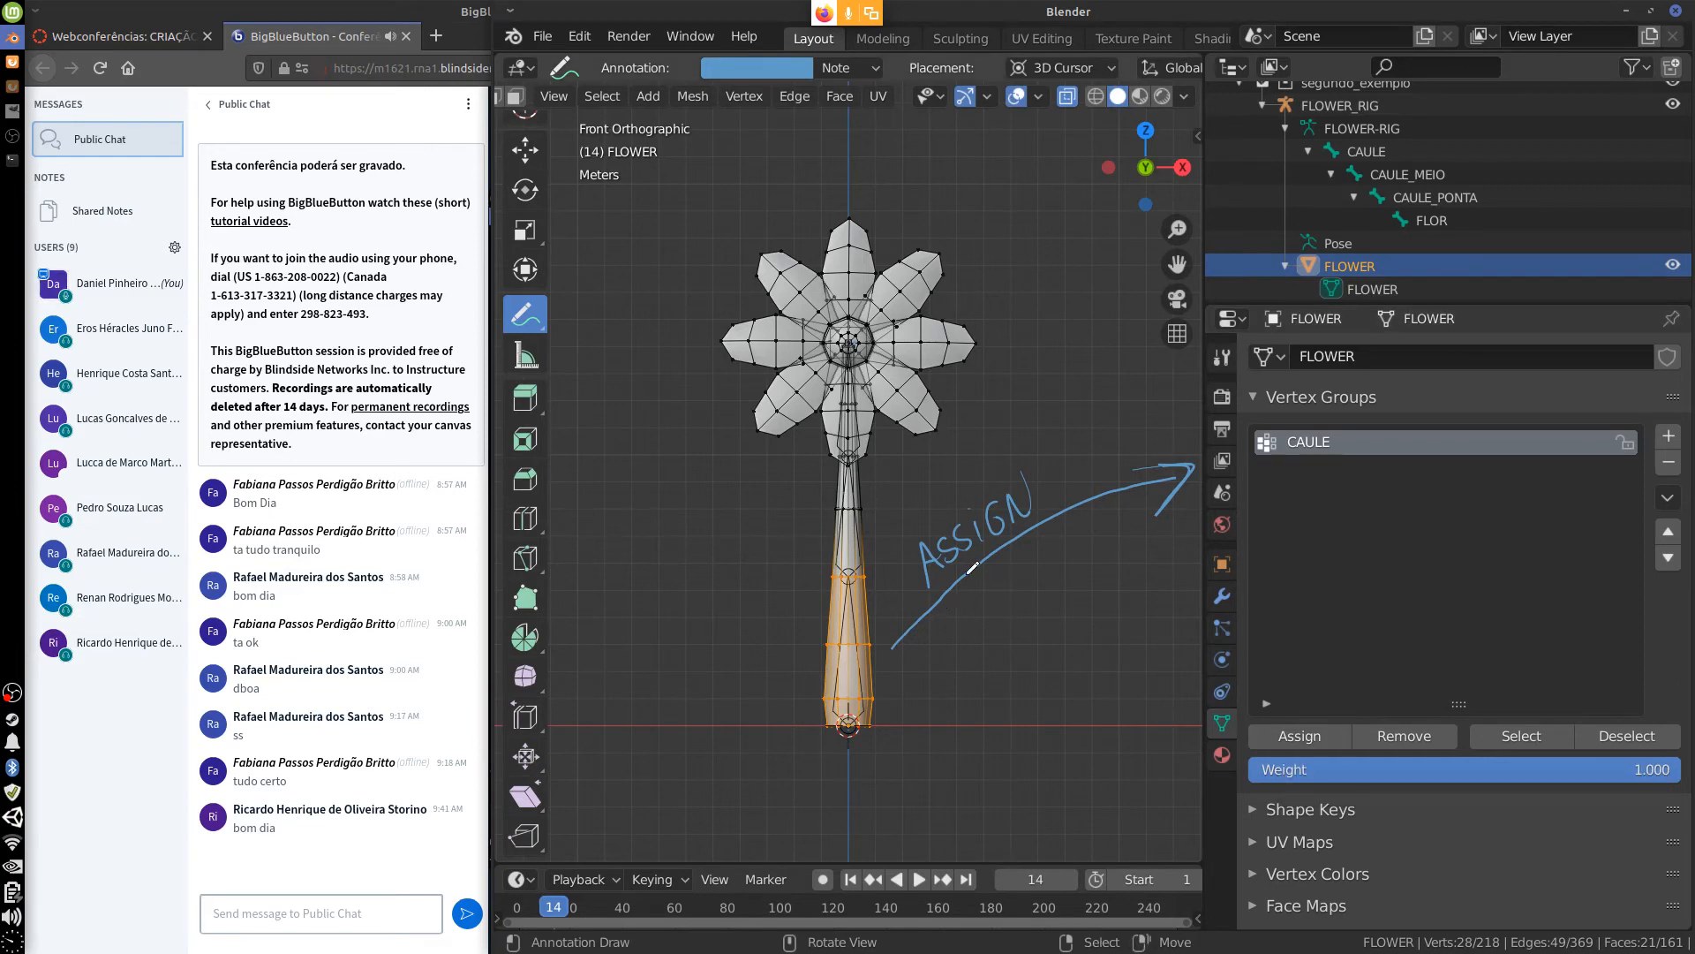
Deselect all vertices, erase the arrow and ASSIGN annotations, and leave the Annotate tool.
key("alt+a")
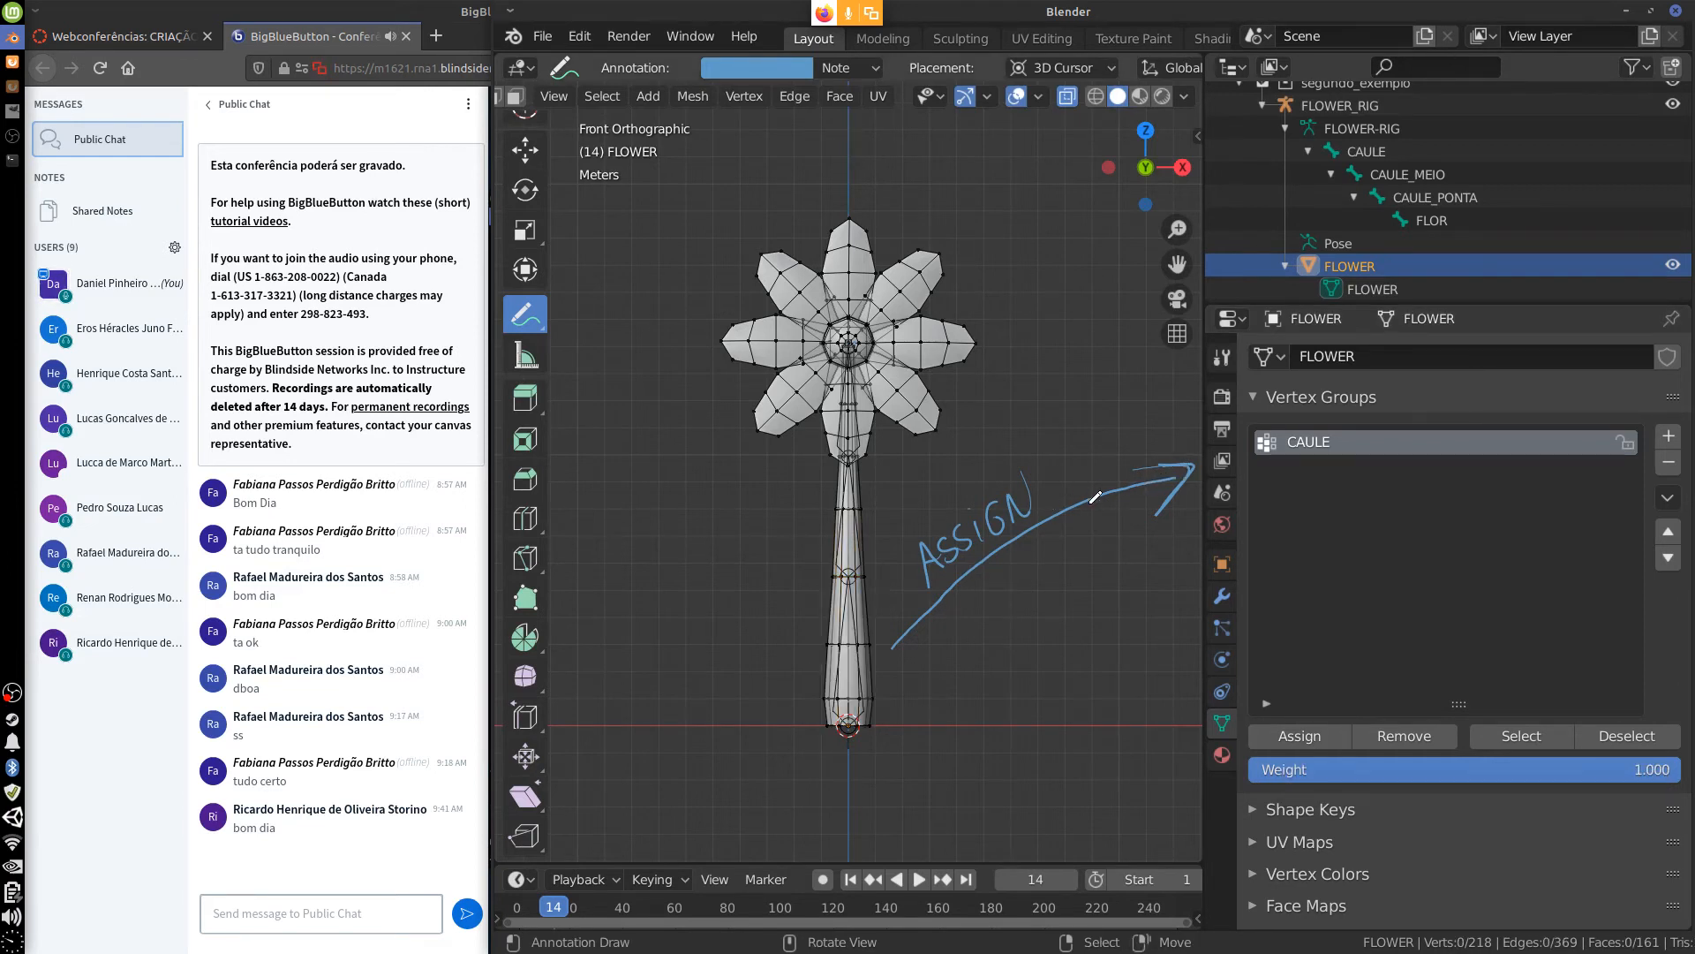
mouse_move(1107, 516)
right_mouse_down()
mouse_move(1015, 527)
mouse_move(931, 574)
right_mouse_up()
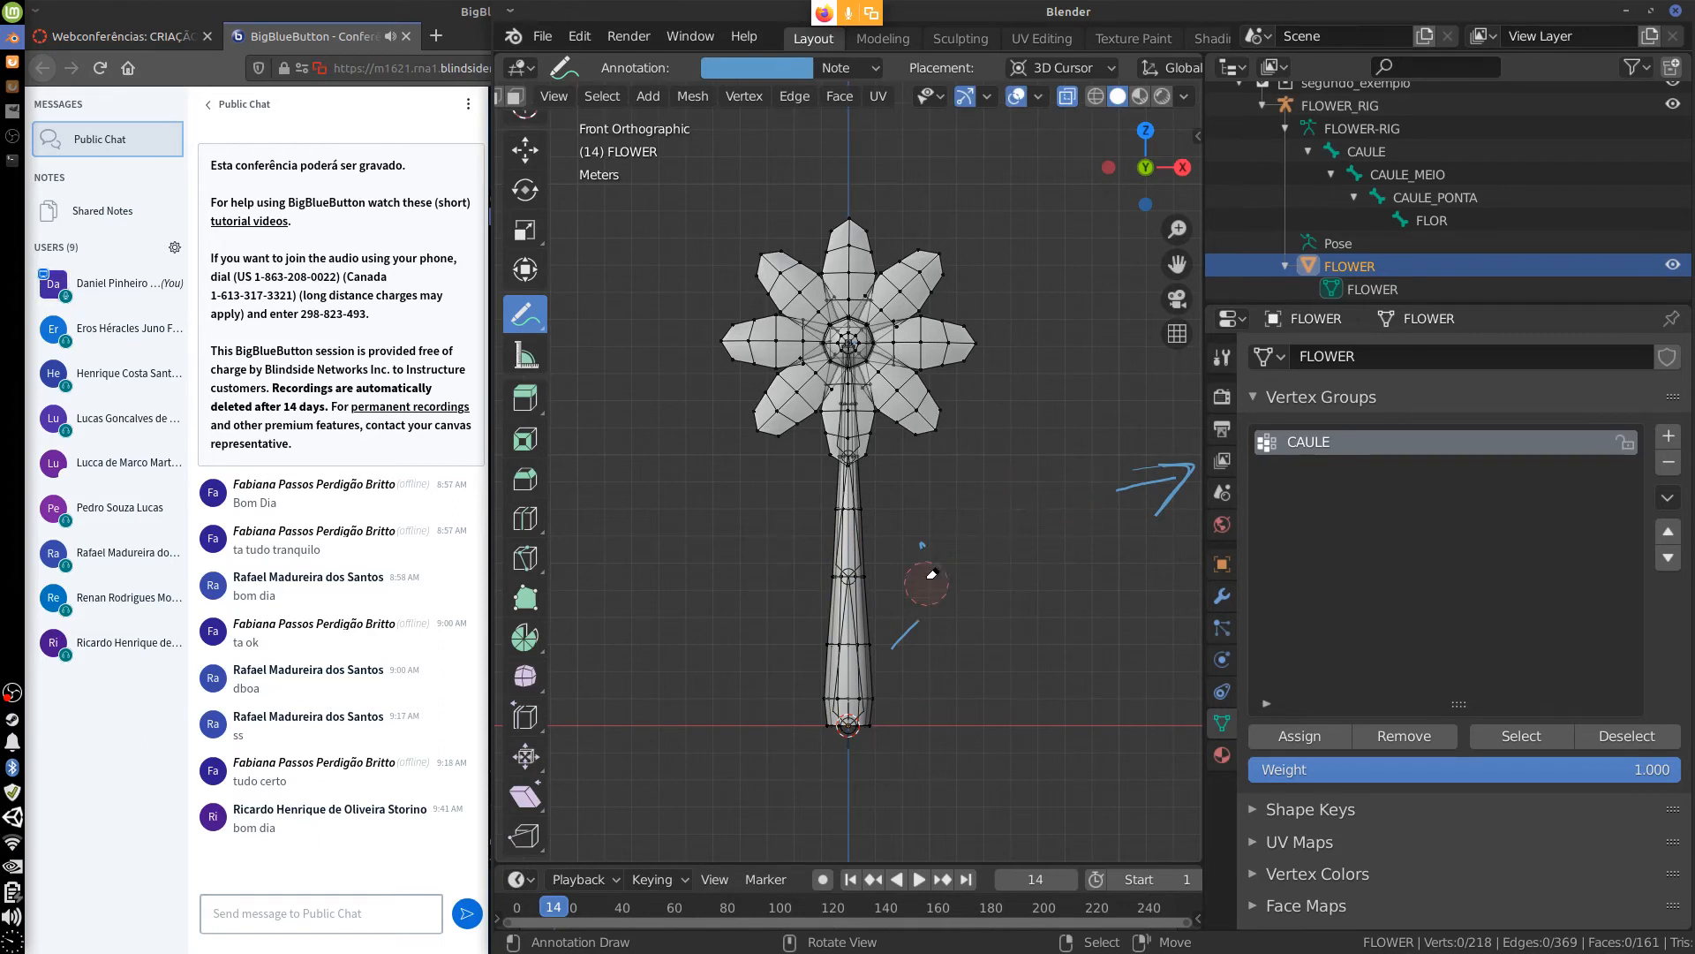
mouse_move(1016, 519)
right_mouse_down()
mouse_move(1169, 481)
mouse_move(1144, 505)
right_mouse_up()
left_click(524, 112)
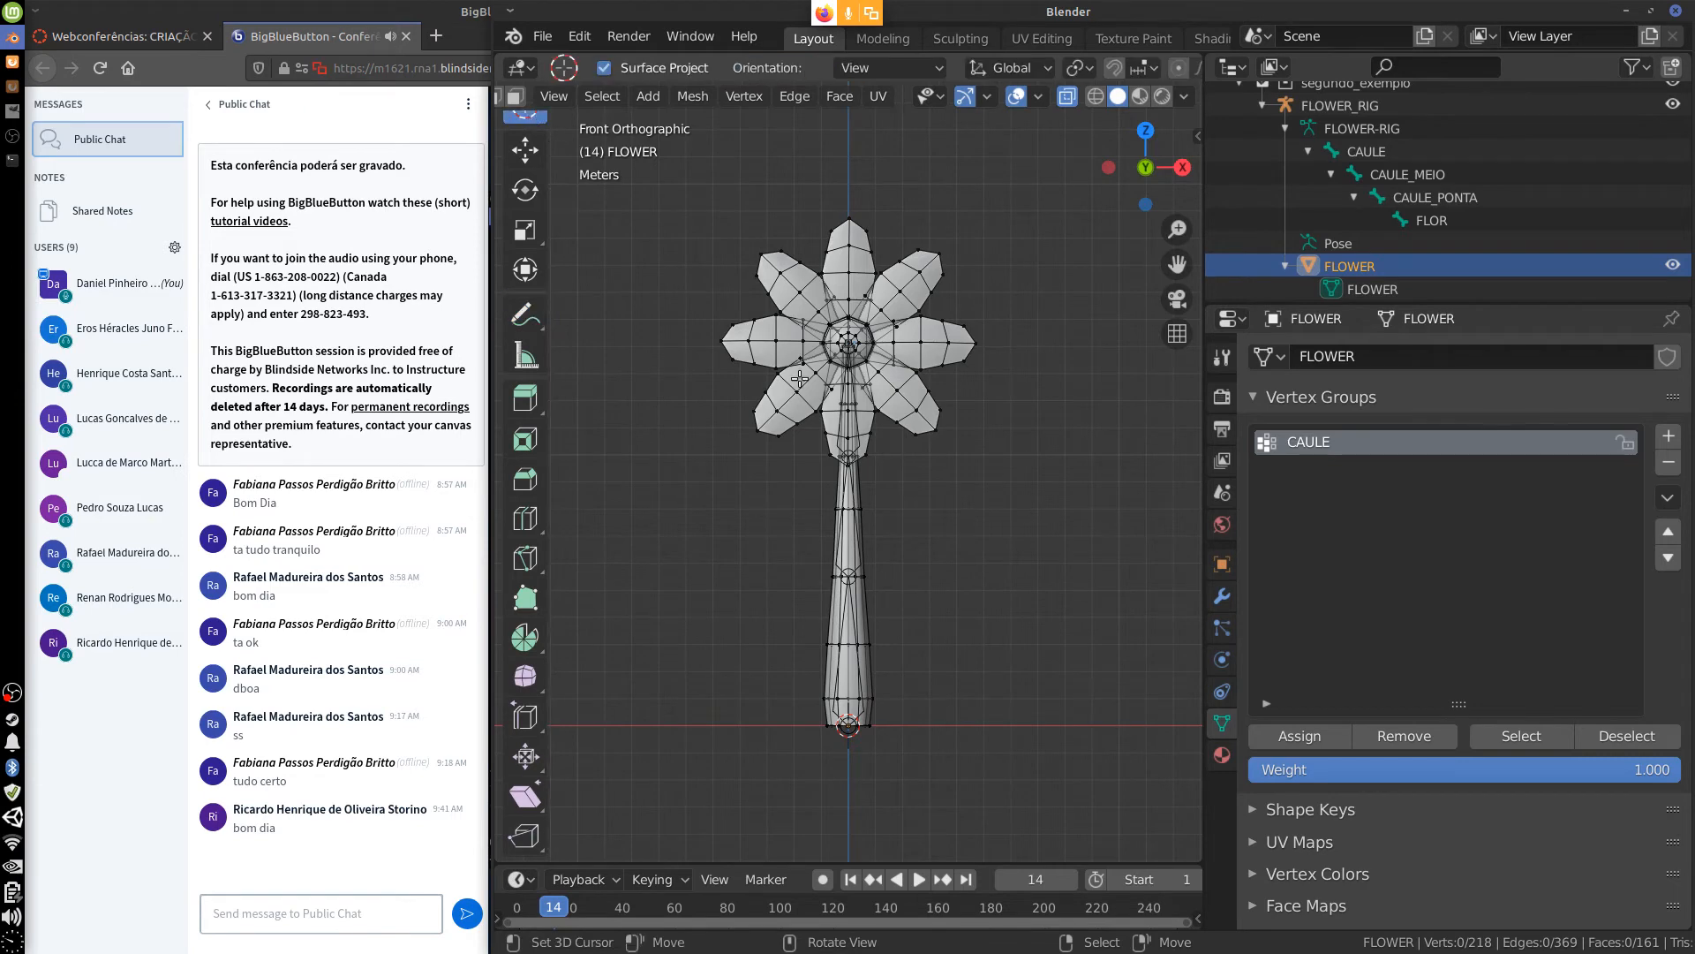
Add a second vertex group to FLOWER and name it CAULE_MEIO, copying the name from the rig's second bone.
middle_click_drag(990, 496, 863, 577)
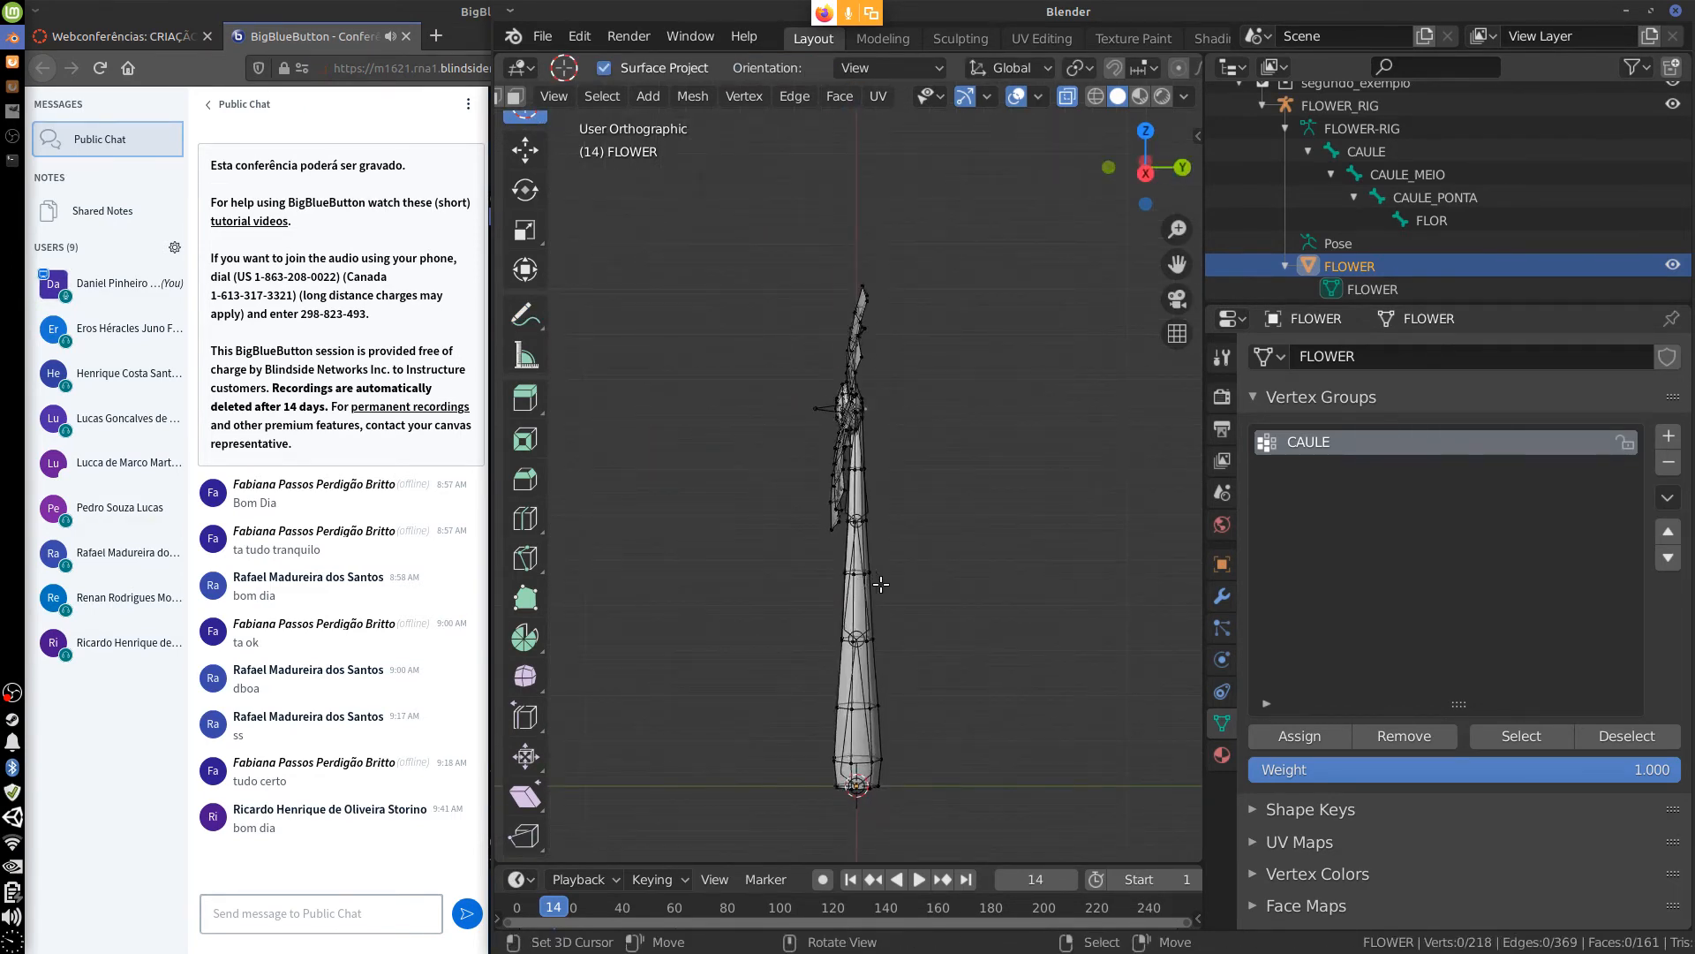
key("KP_1")
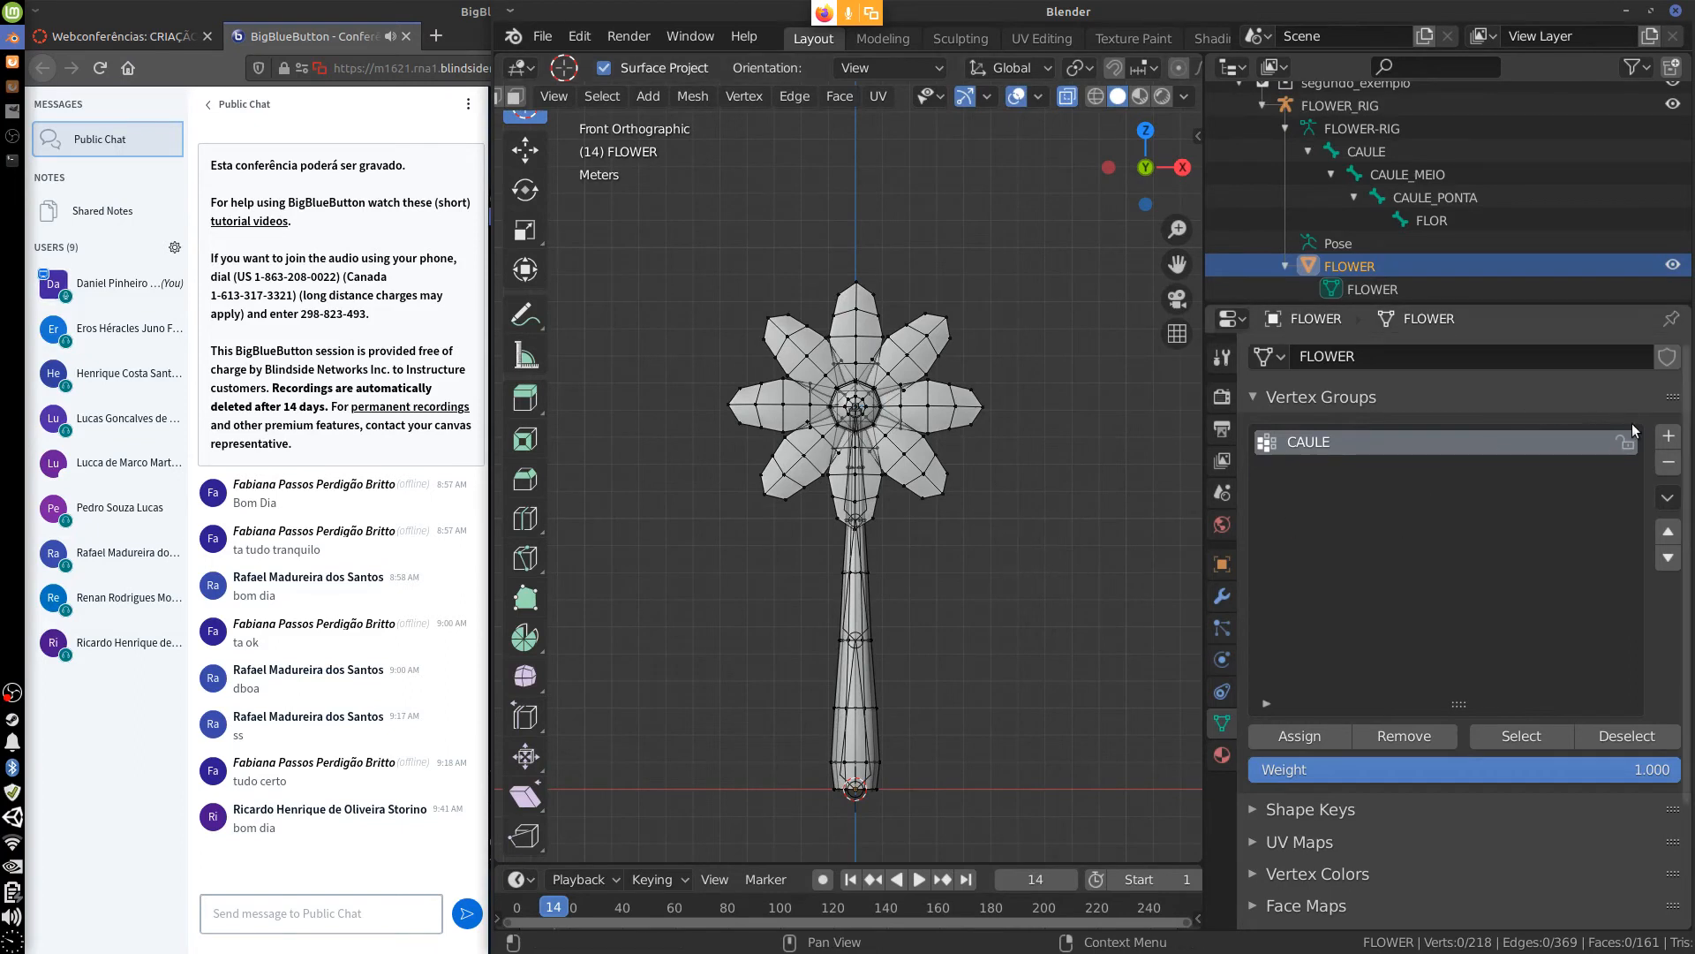
left_click(1669, 436)
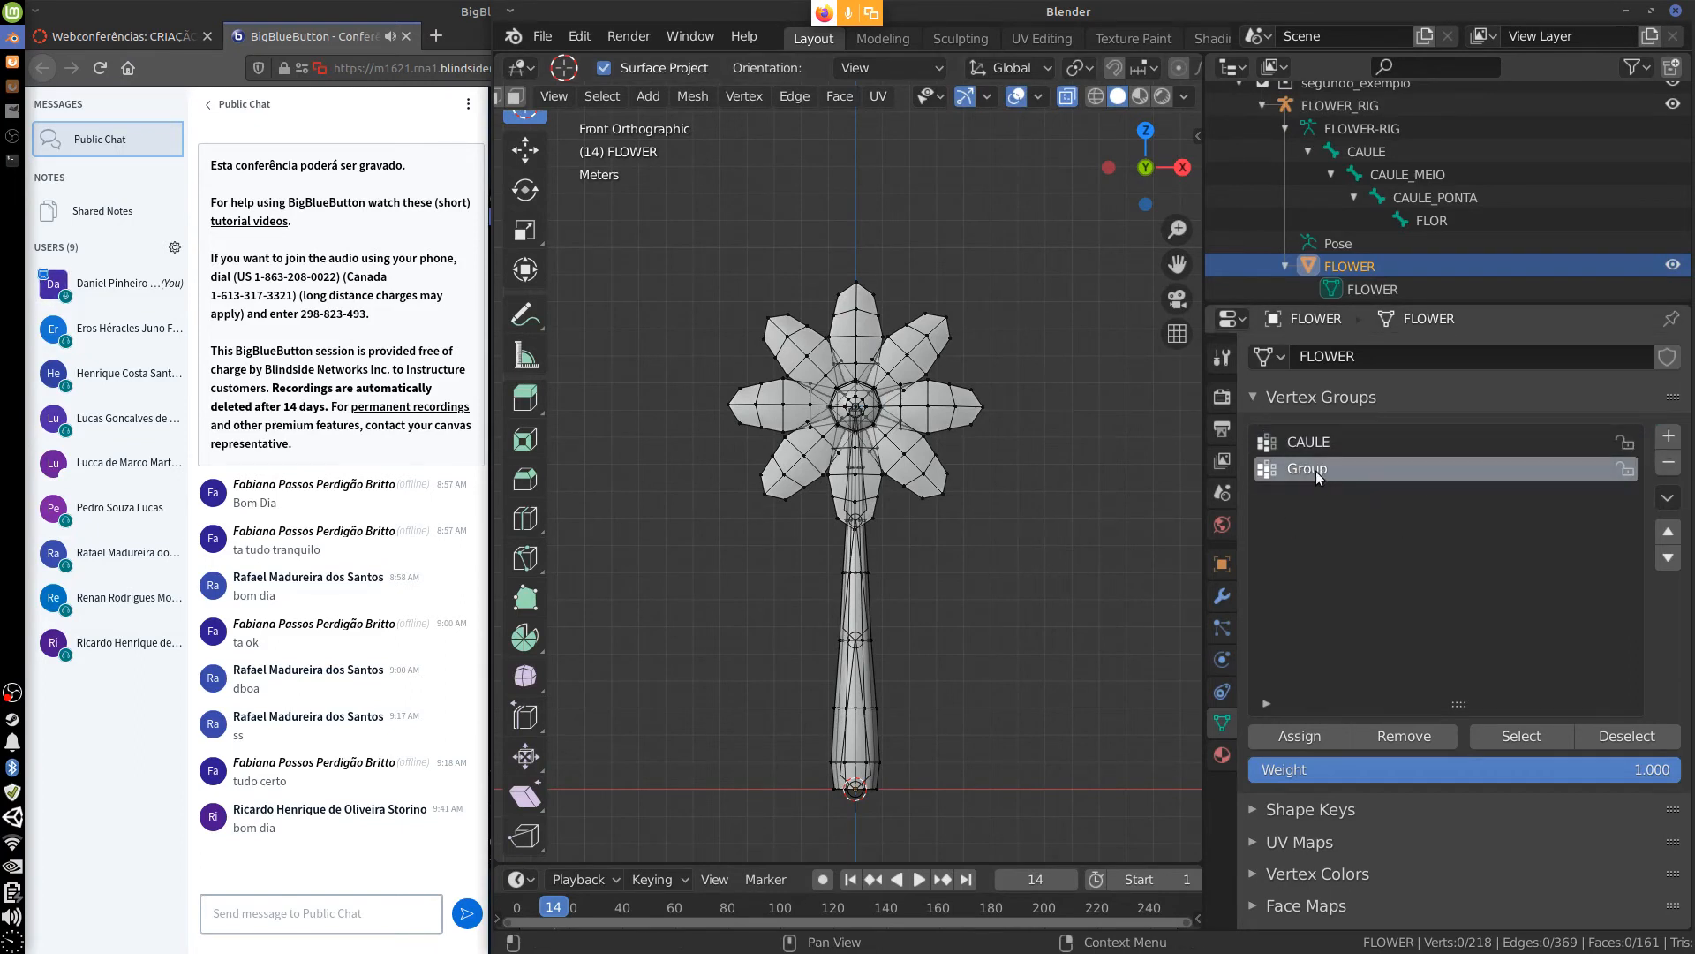
double_click(1423, 173)
key("ctrl+c")
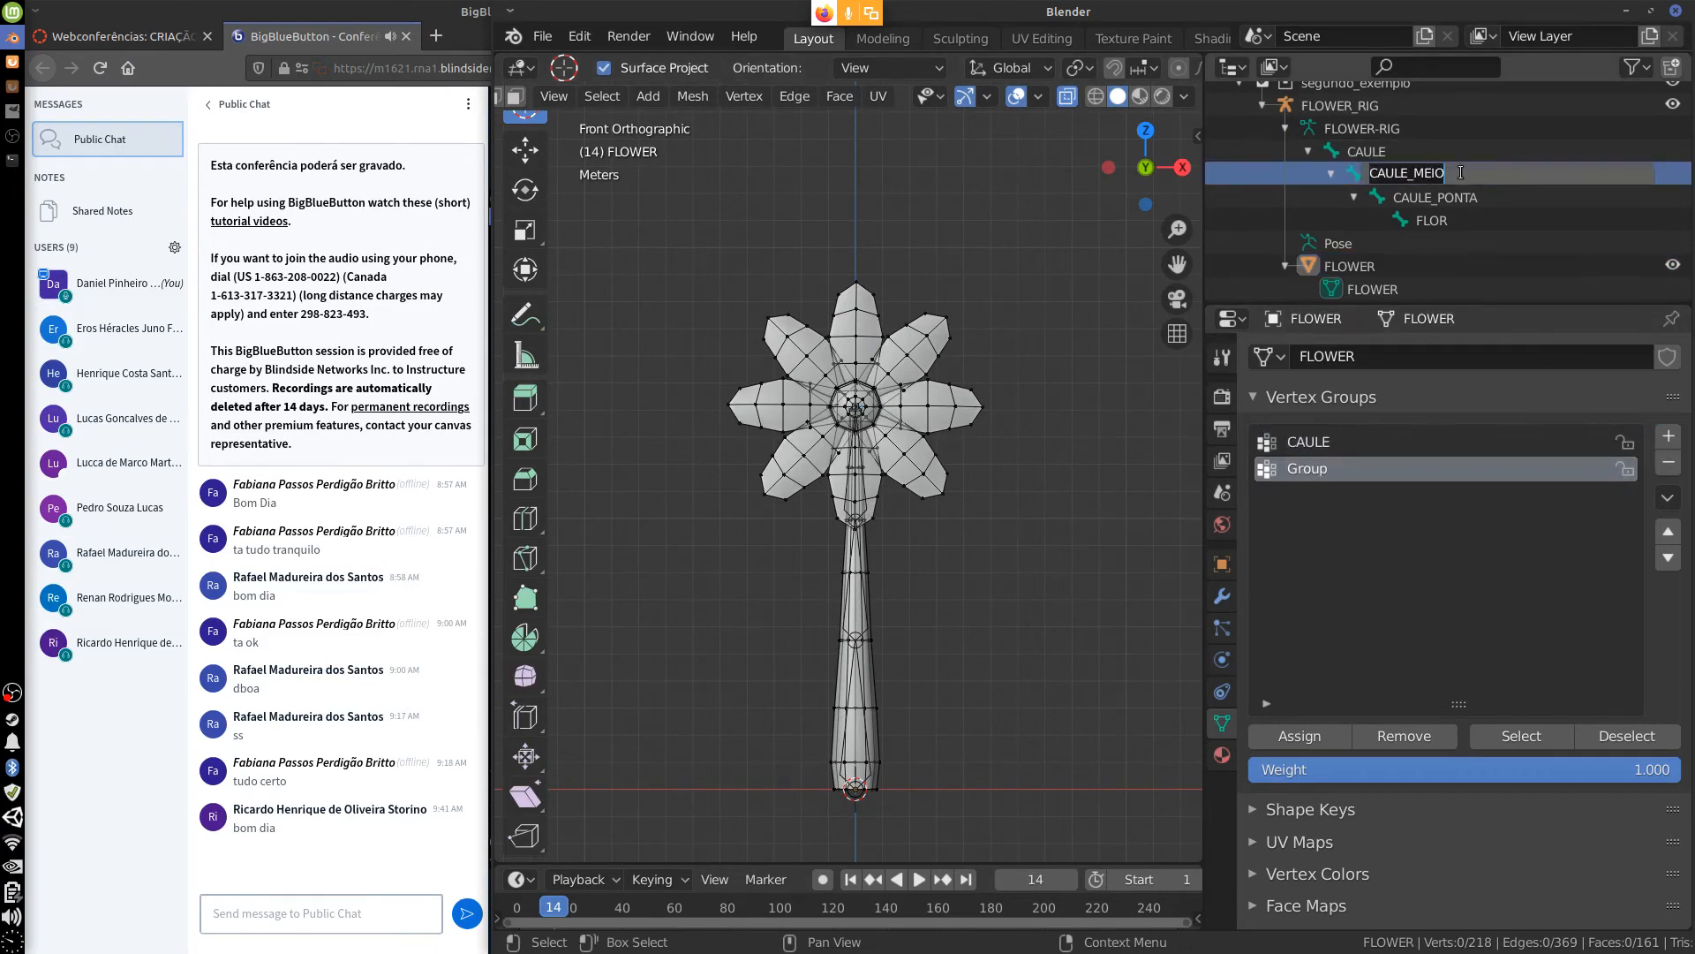
left_click(1328, 468)
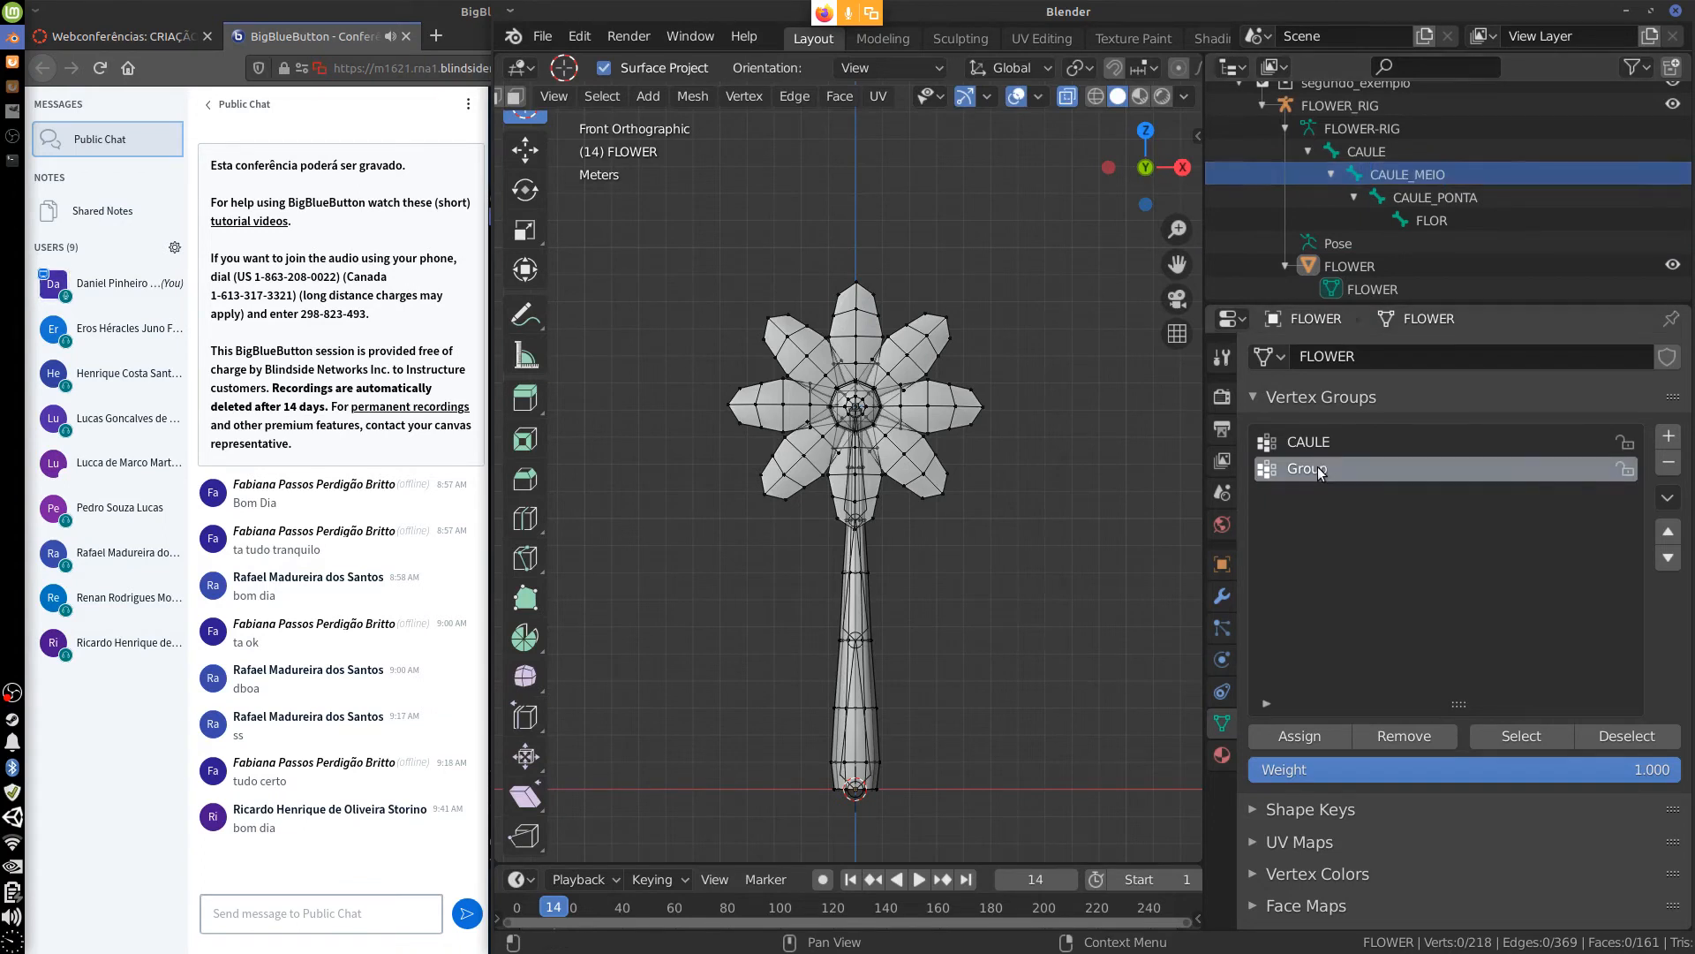
double_click(1328, 468)
key("ctrl+v")
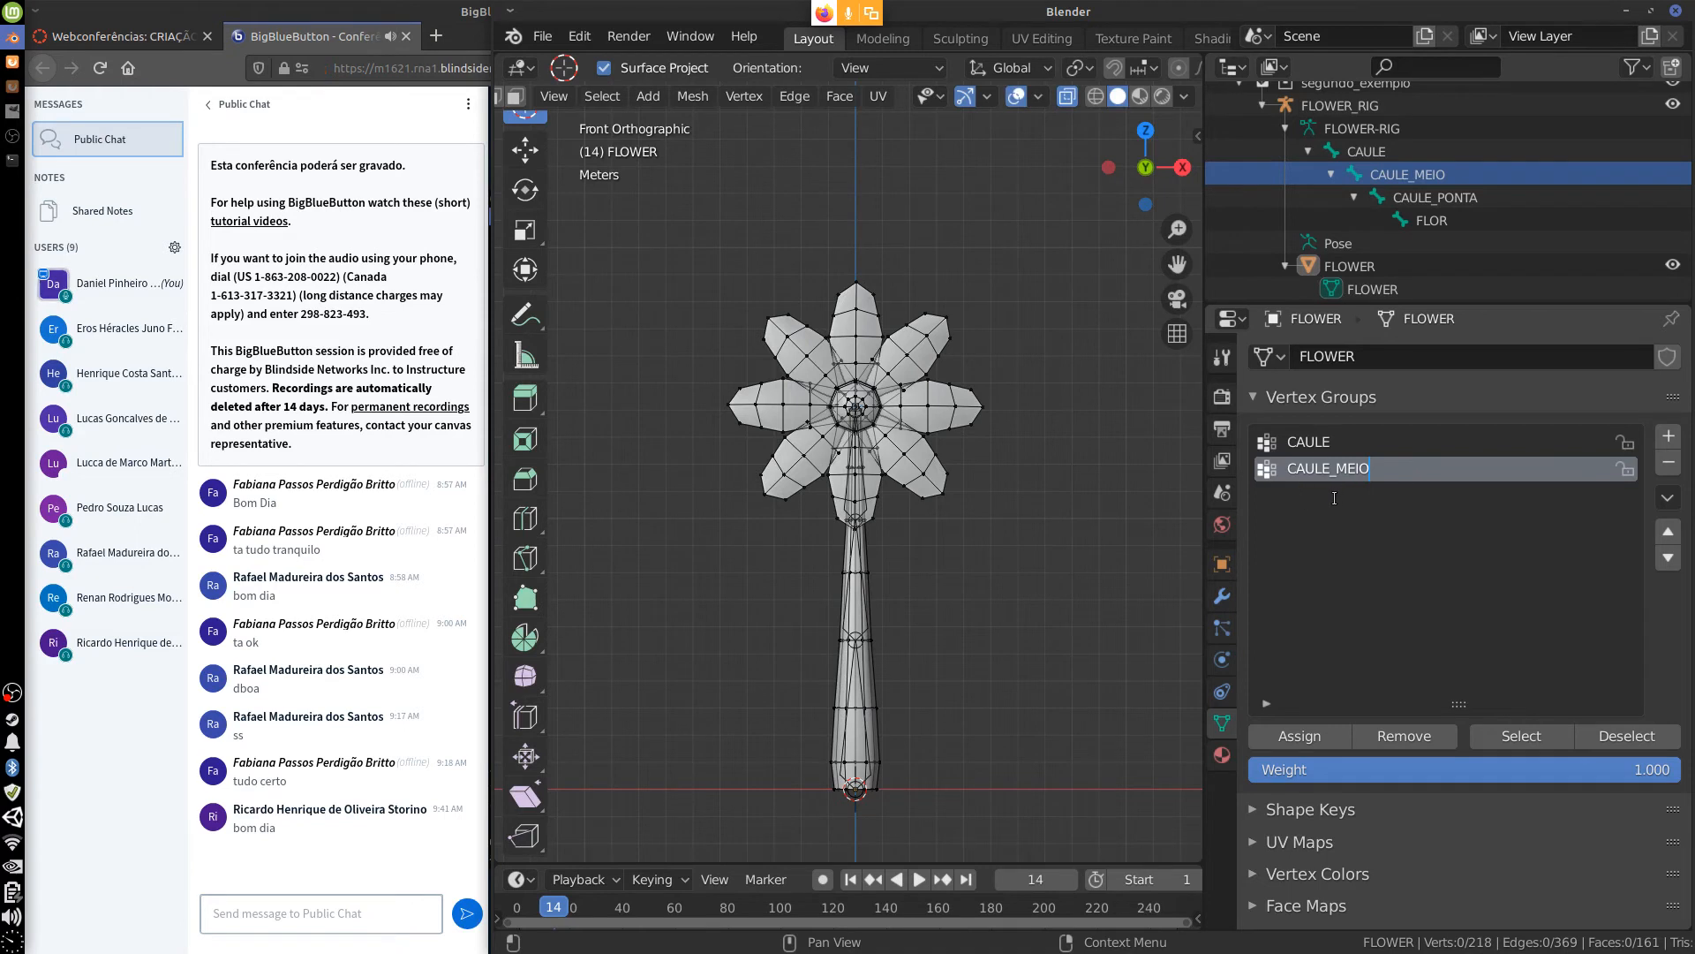
key("Return")
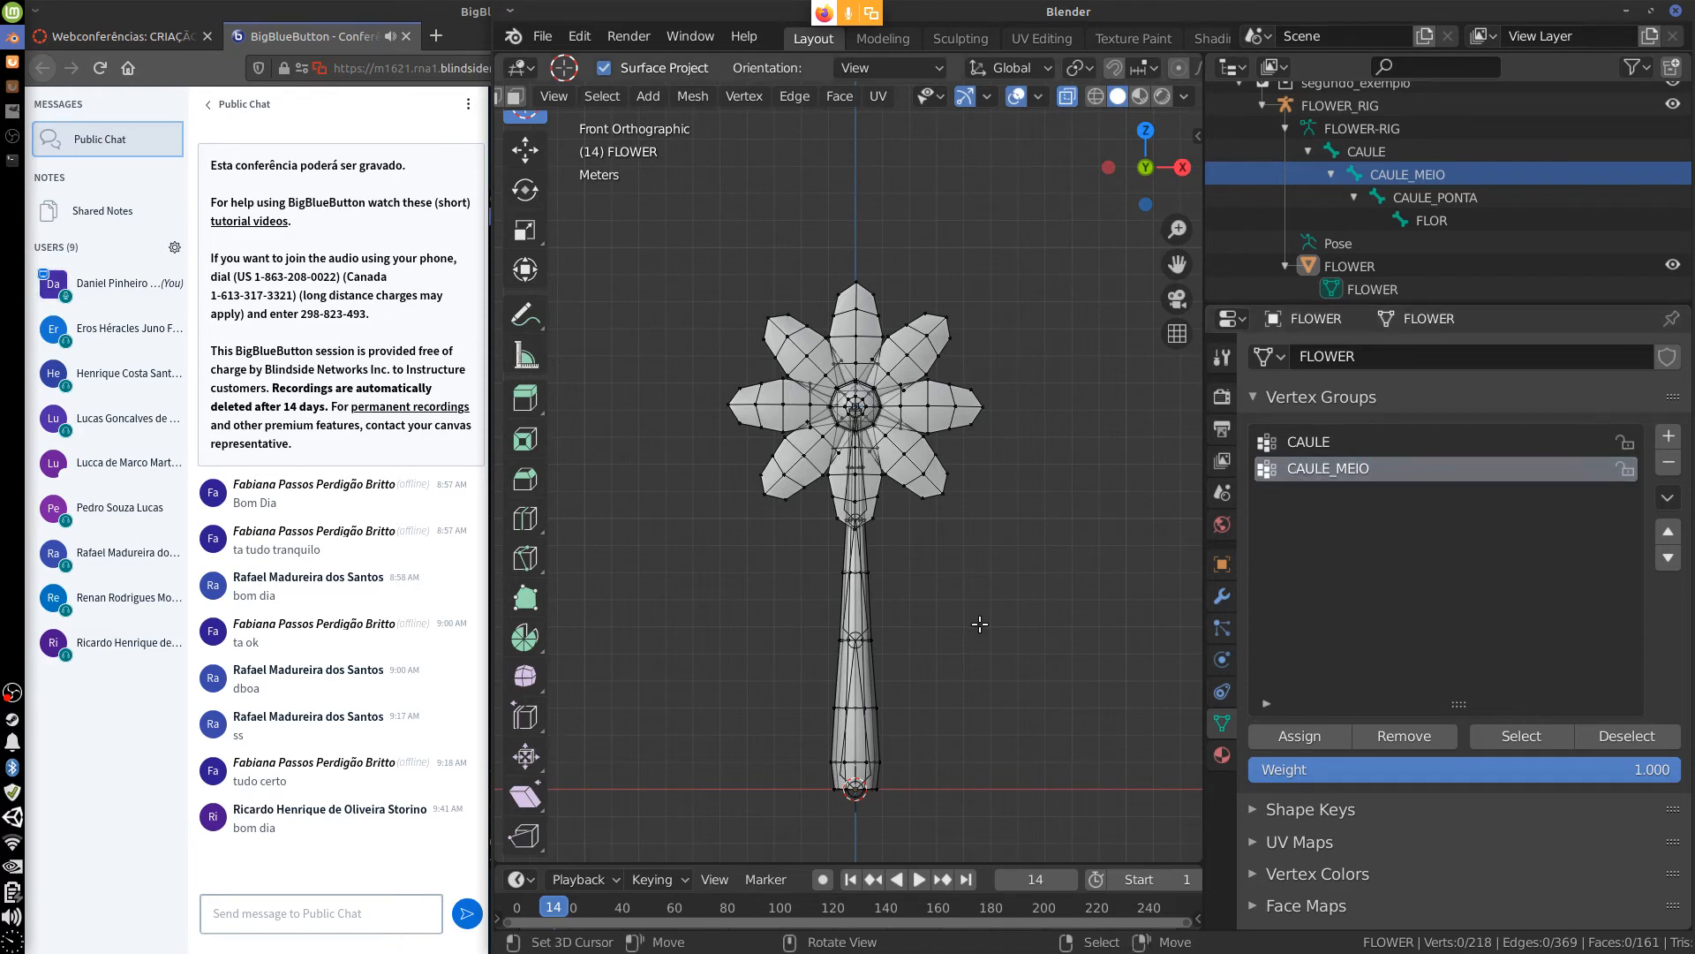
Box-select the middle stem section's vertices between the CAULE_MEIO bone's two joints from the right view.
key("KP_3")
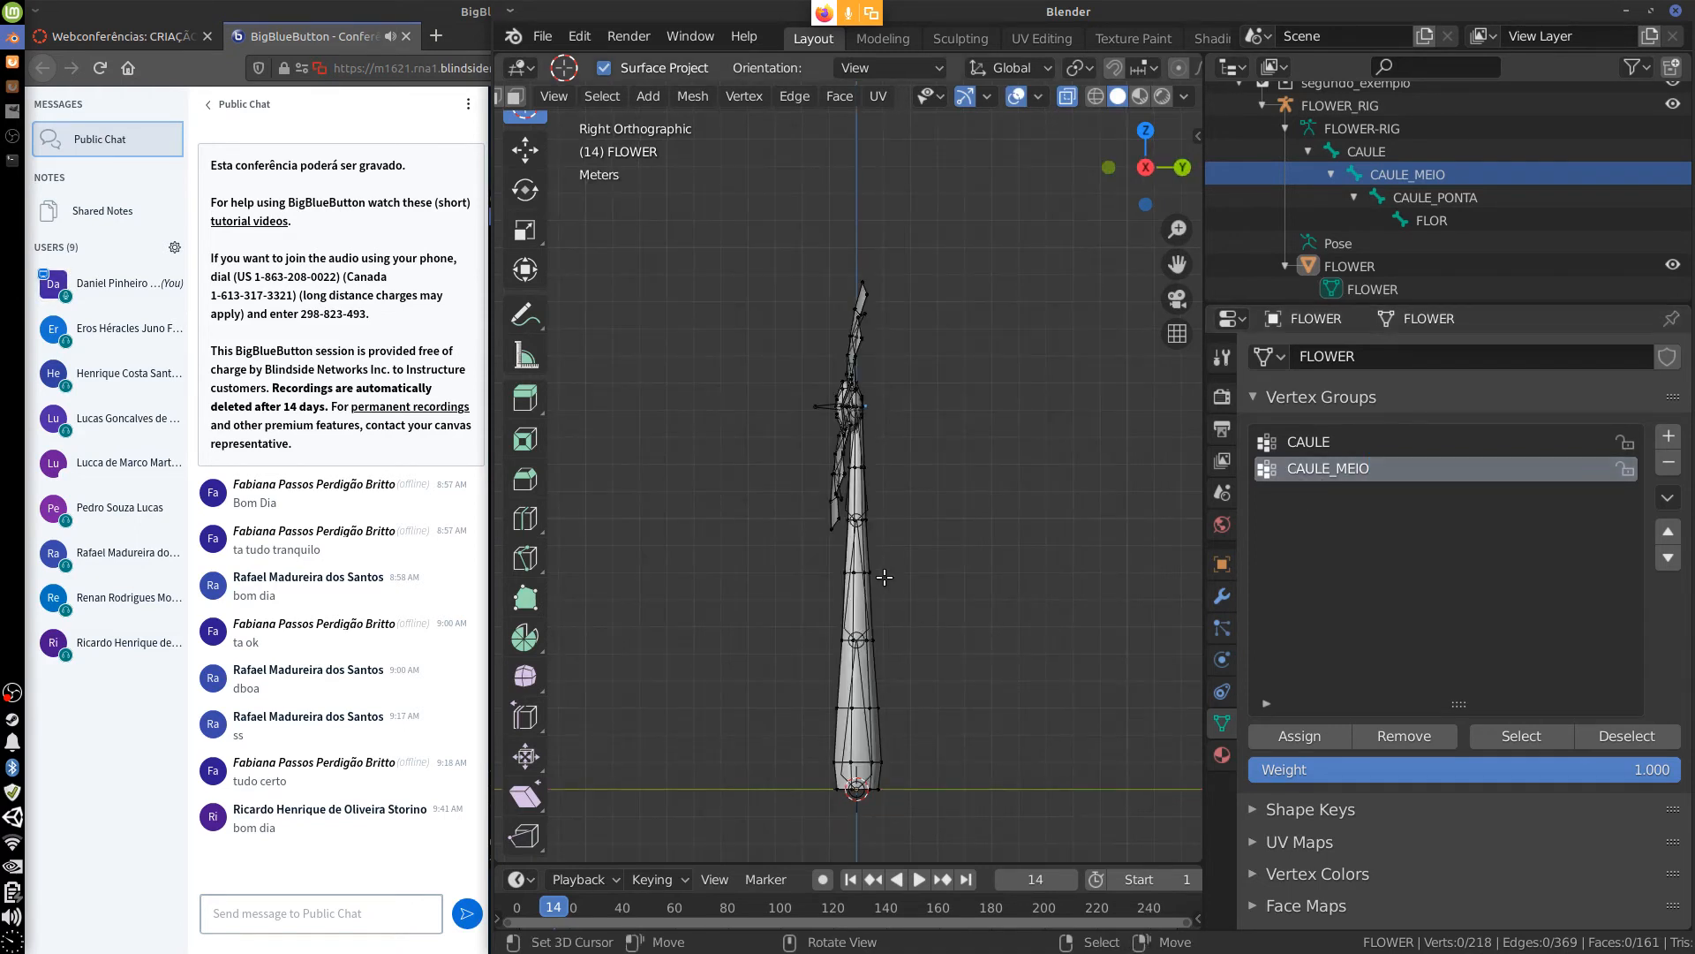
key("b")
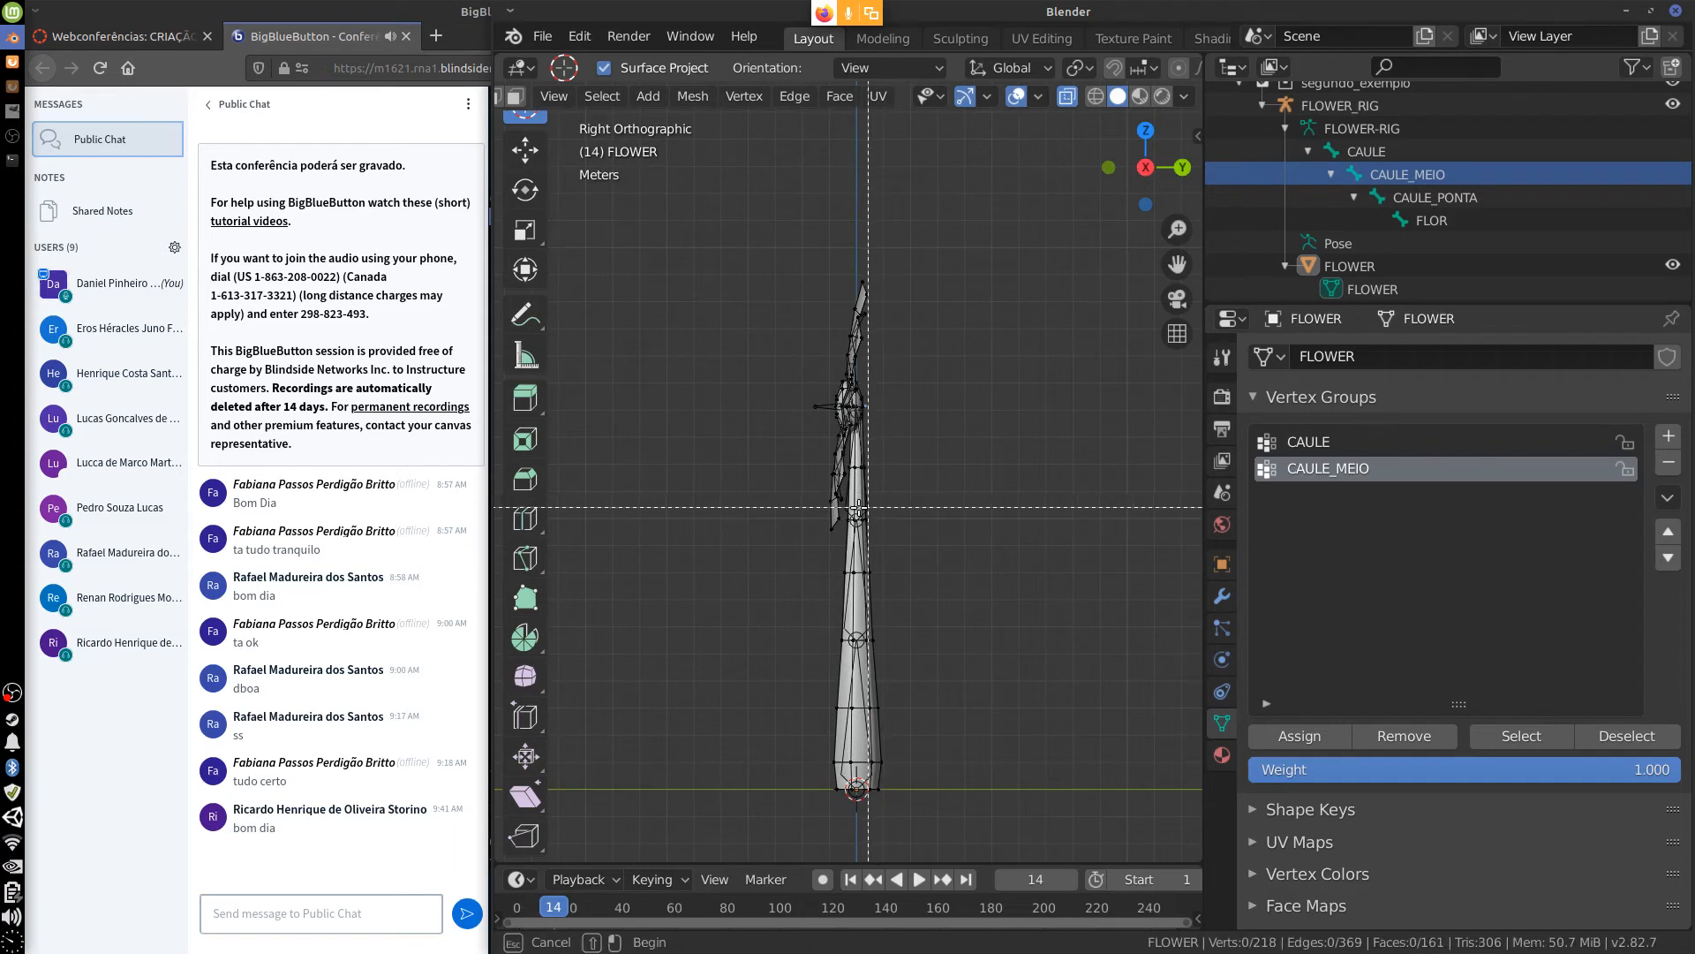
left_click_drag(845, 512, 887, 651)
key("b")
left_click_drag(811, 588, 899, 656)
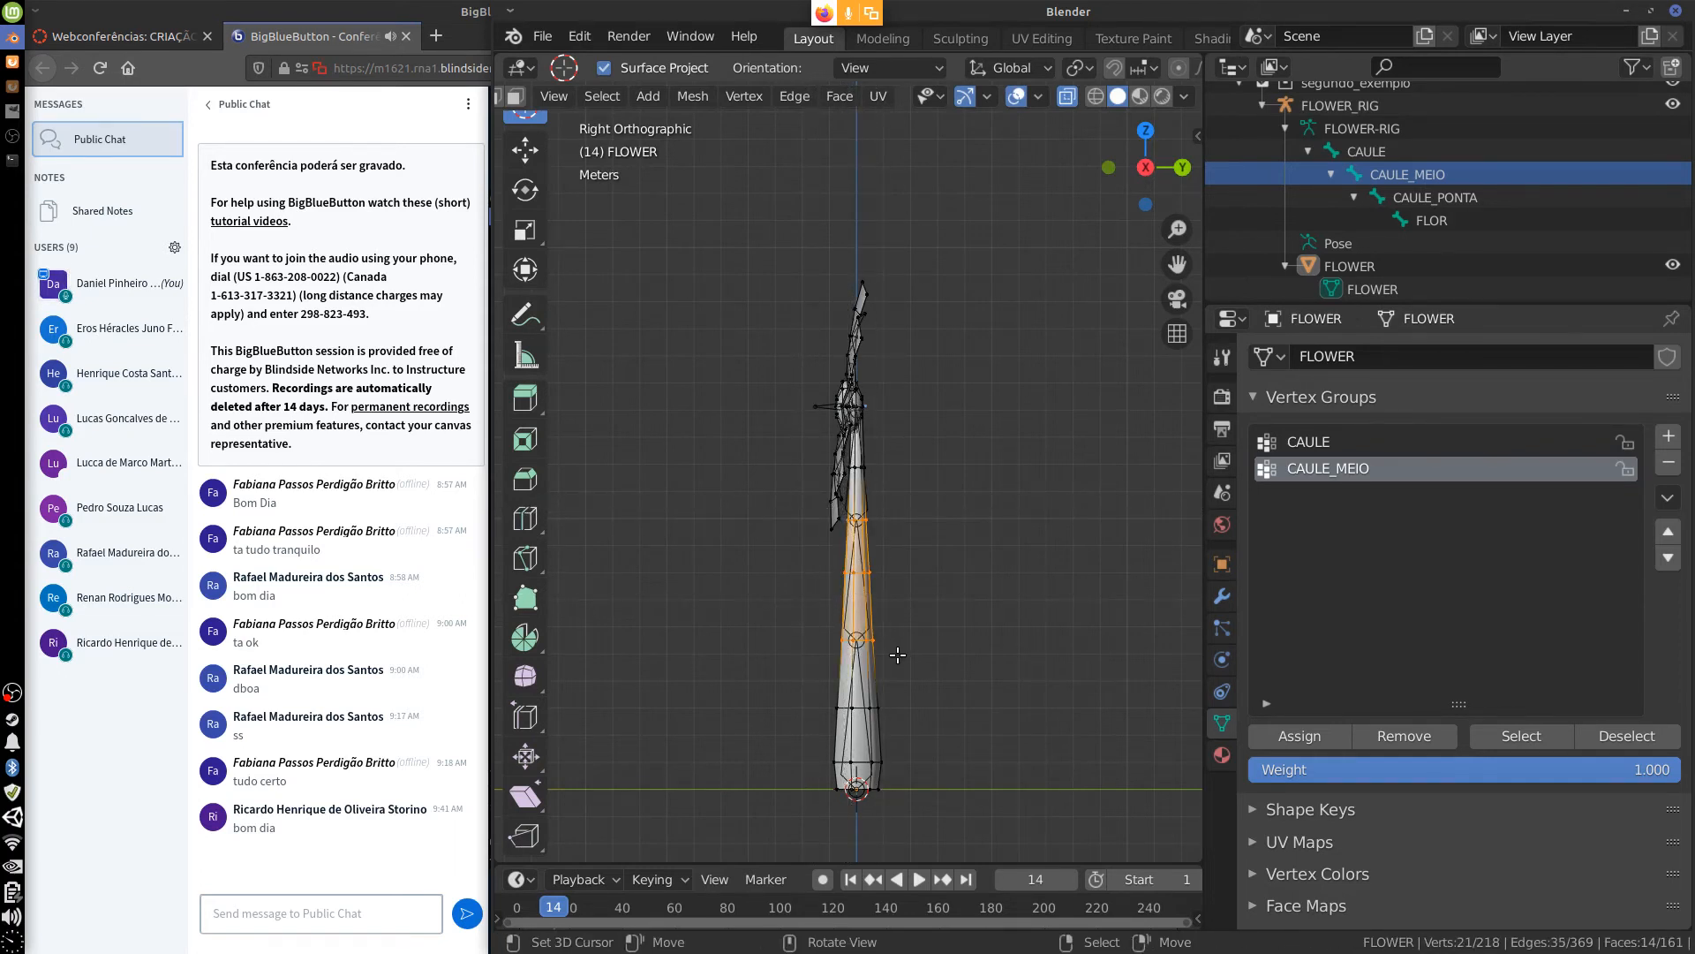
middle_click_drag(953, 594, 1028, 595)
key("KP_1")
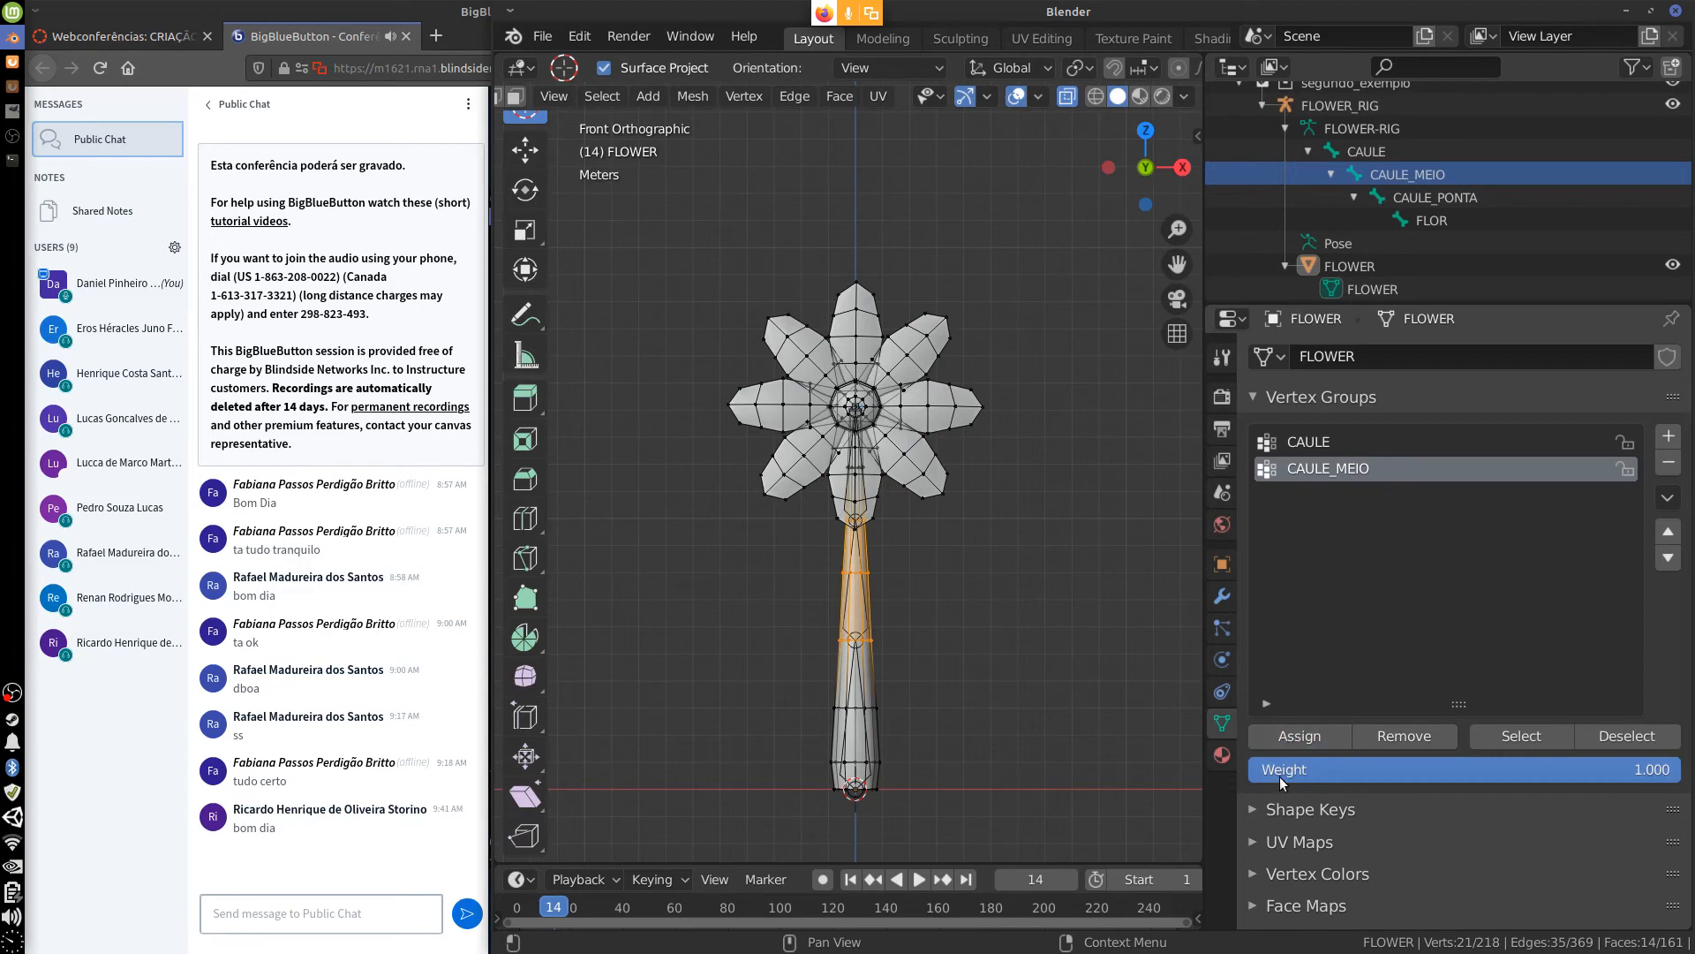
Add a third vertex group to FLOWER and name it CAULE_PONTA, copying the name from the rig's third bone.
middle_click_drag(1044, 609, 938, 539)
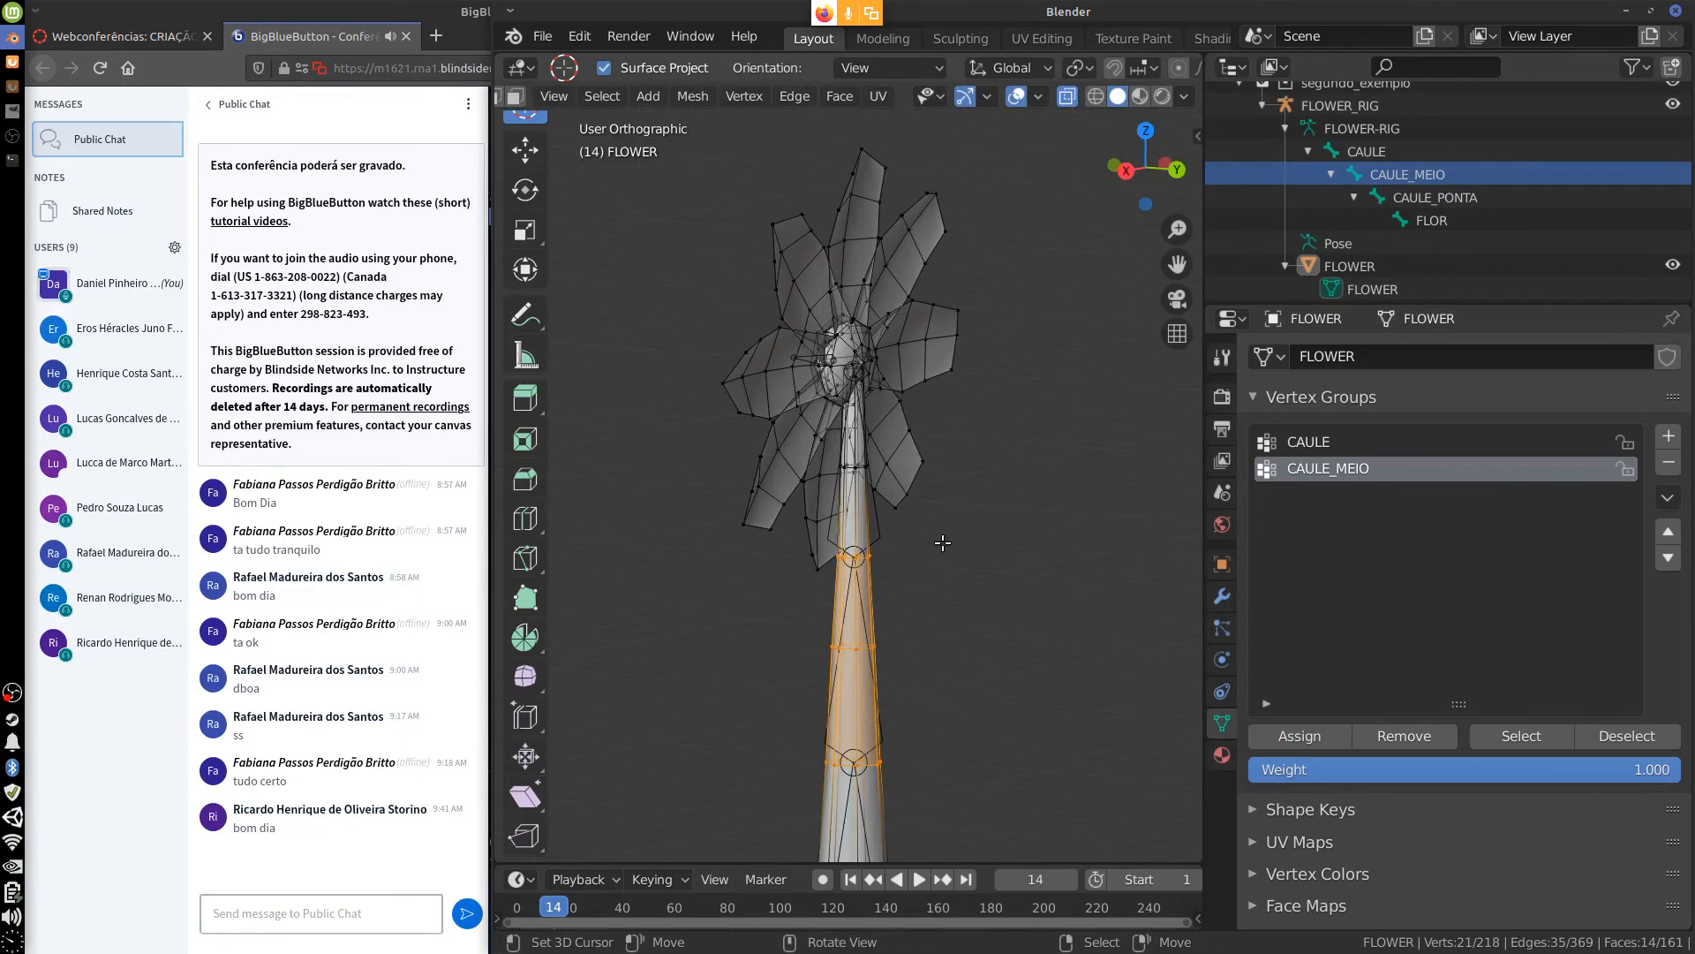
key("KP_1")
left_click(1668, 435)
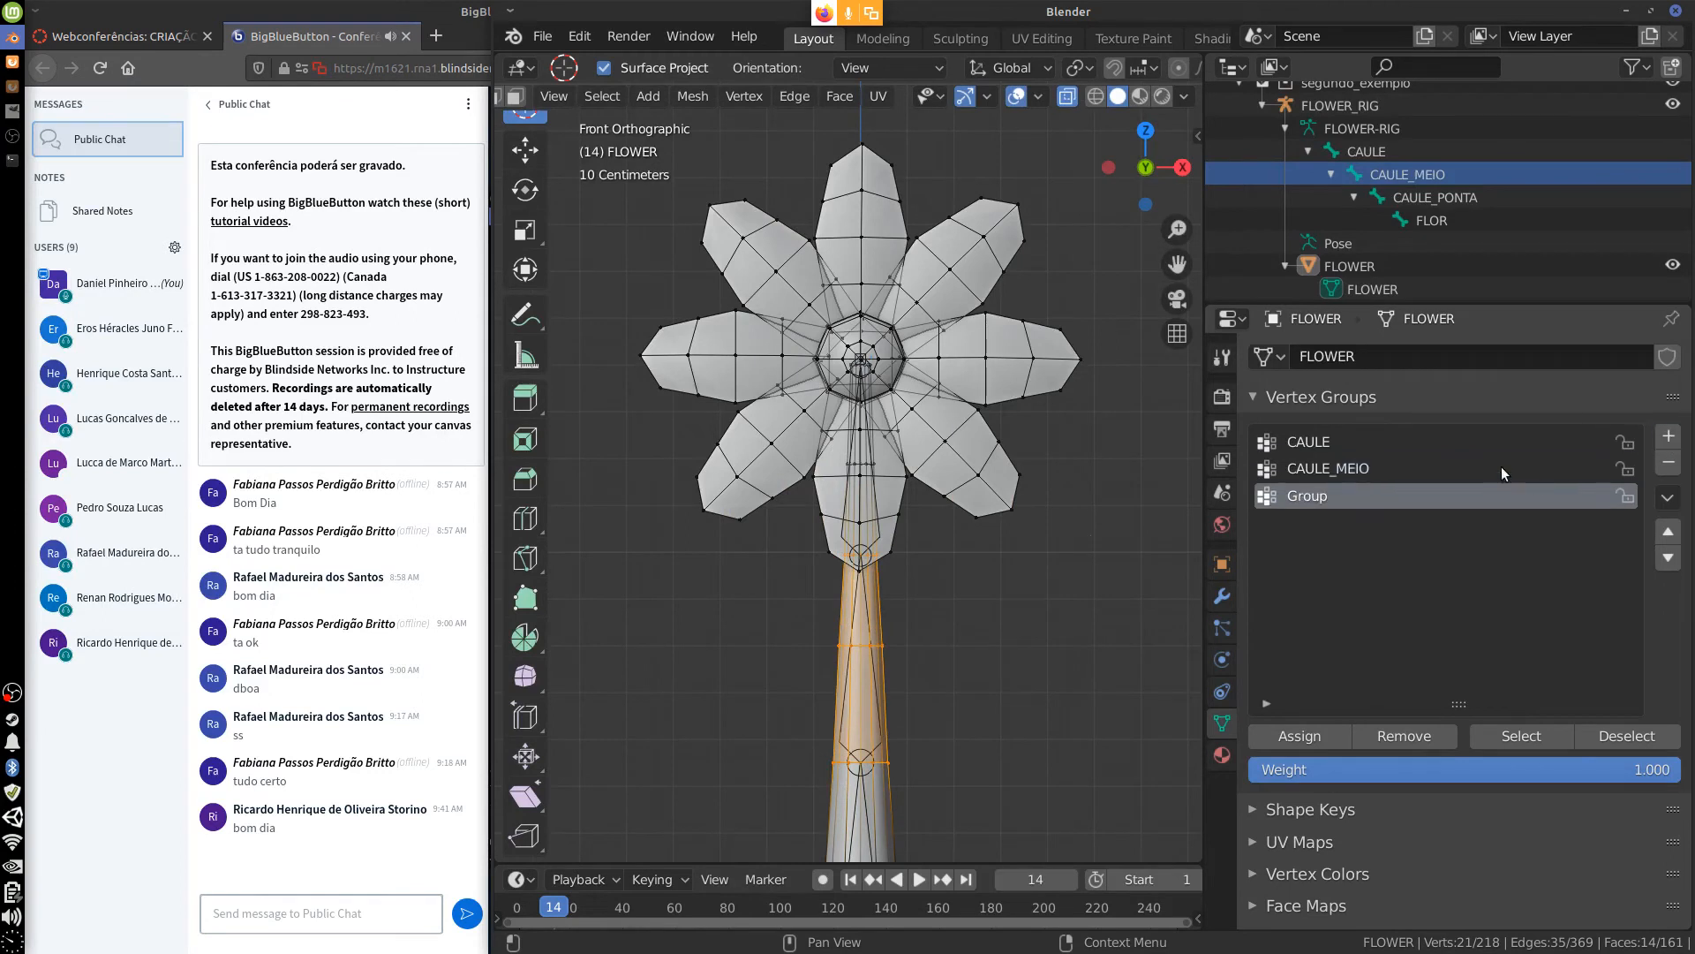
left_click(1463, 196)
double_click(1466, 197)
key("ctrl+c")
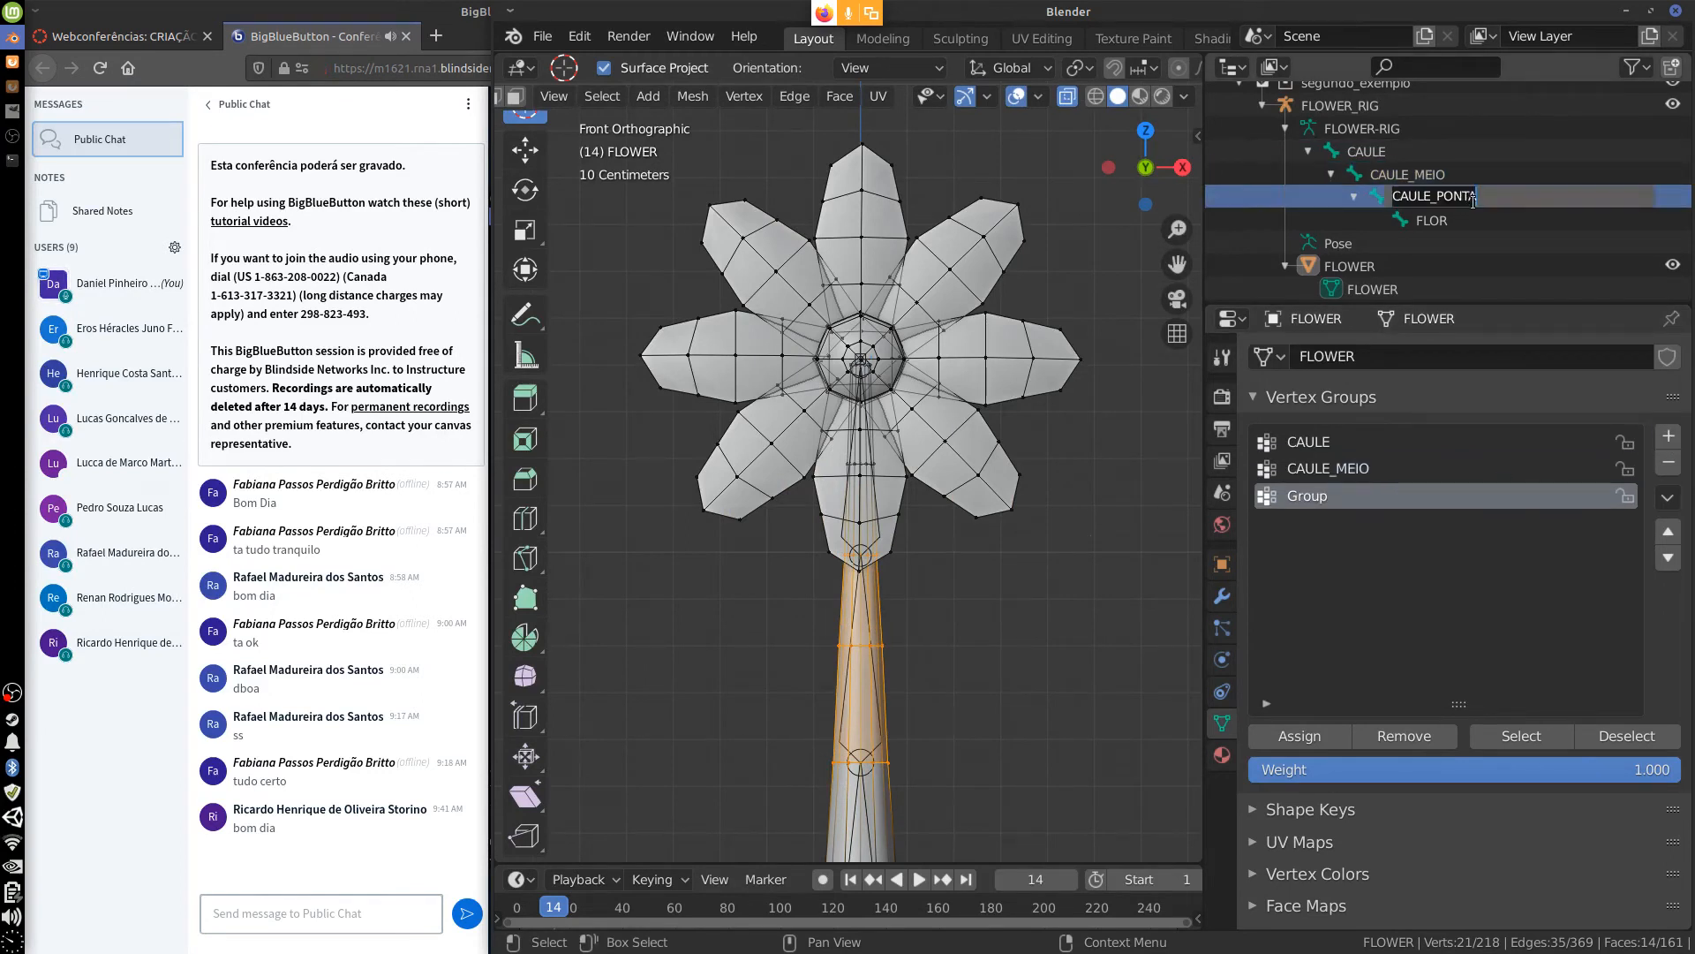
double_click(1343, 497)
key("ctrl+v")
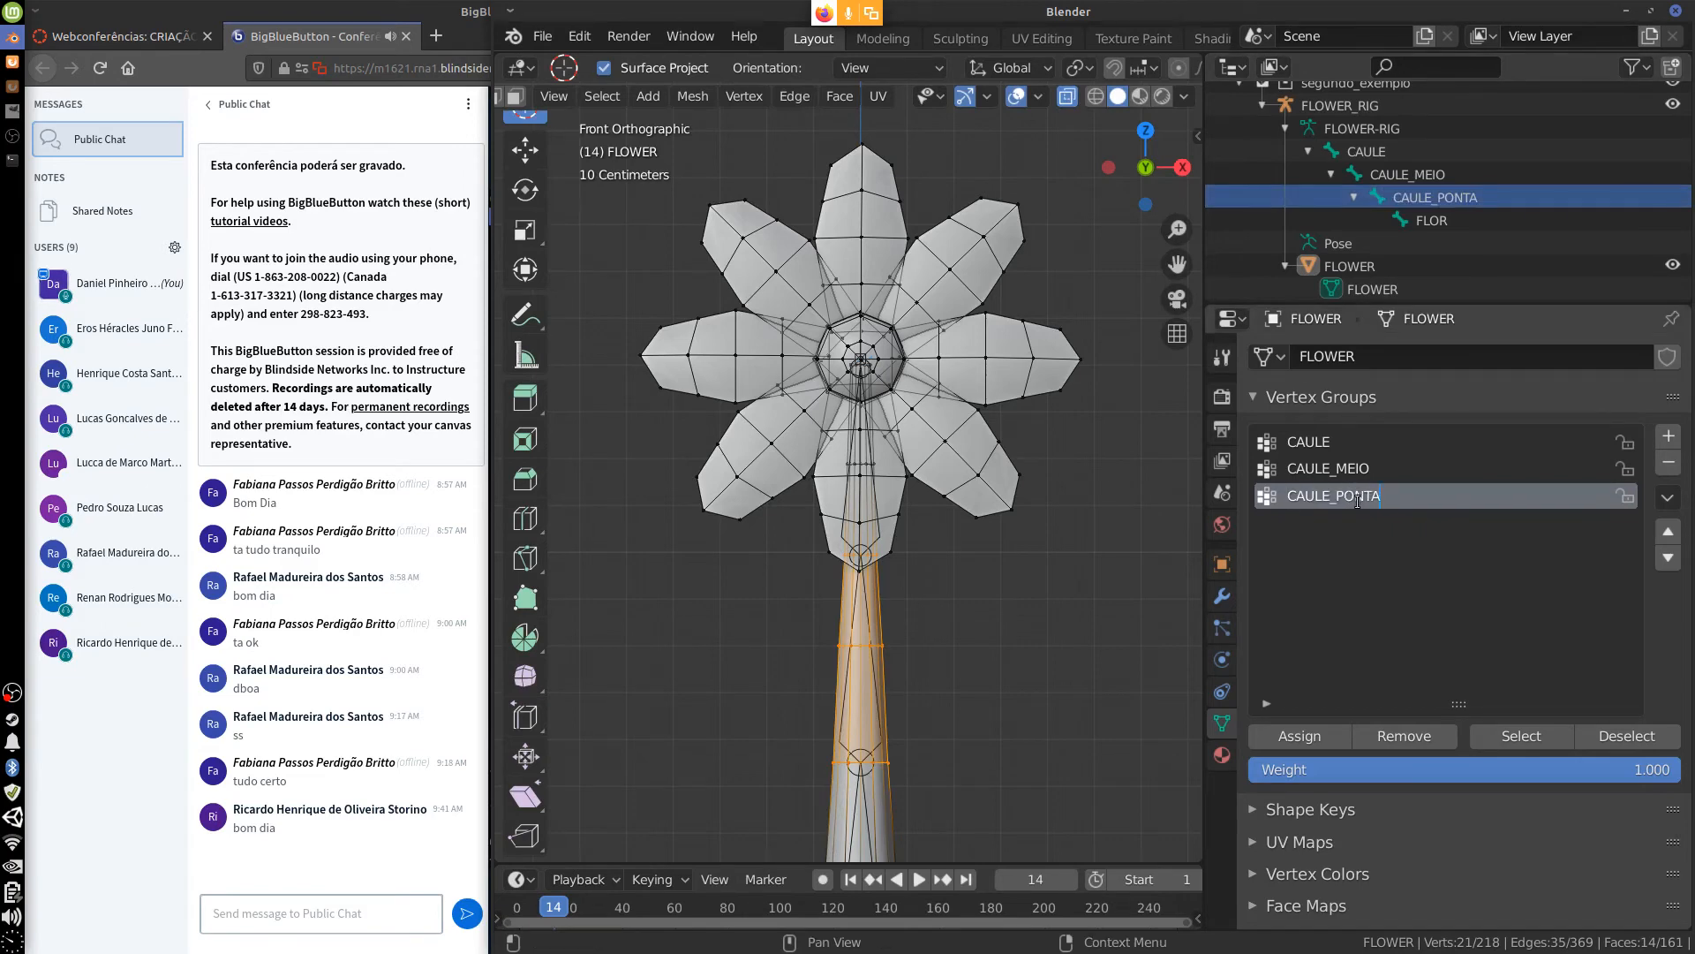
key("Return")
Pick a vertex on six of the petals and on the flower centre, and extend the selection to all linked geometry.
middle_click_drag(1028, 649, 872, 626)
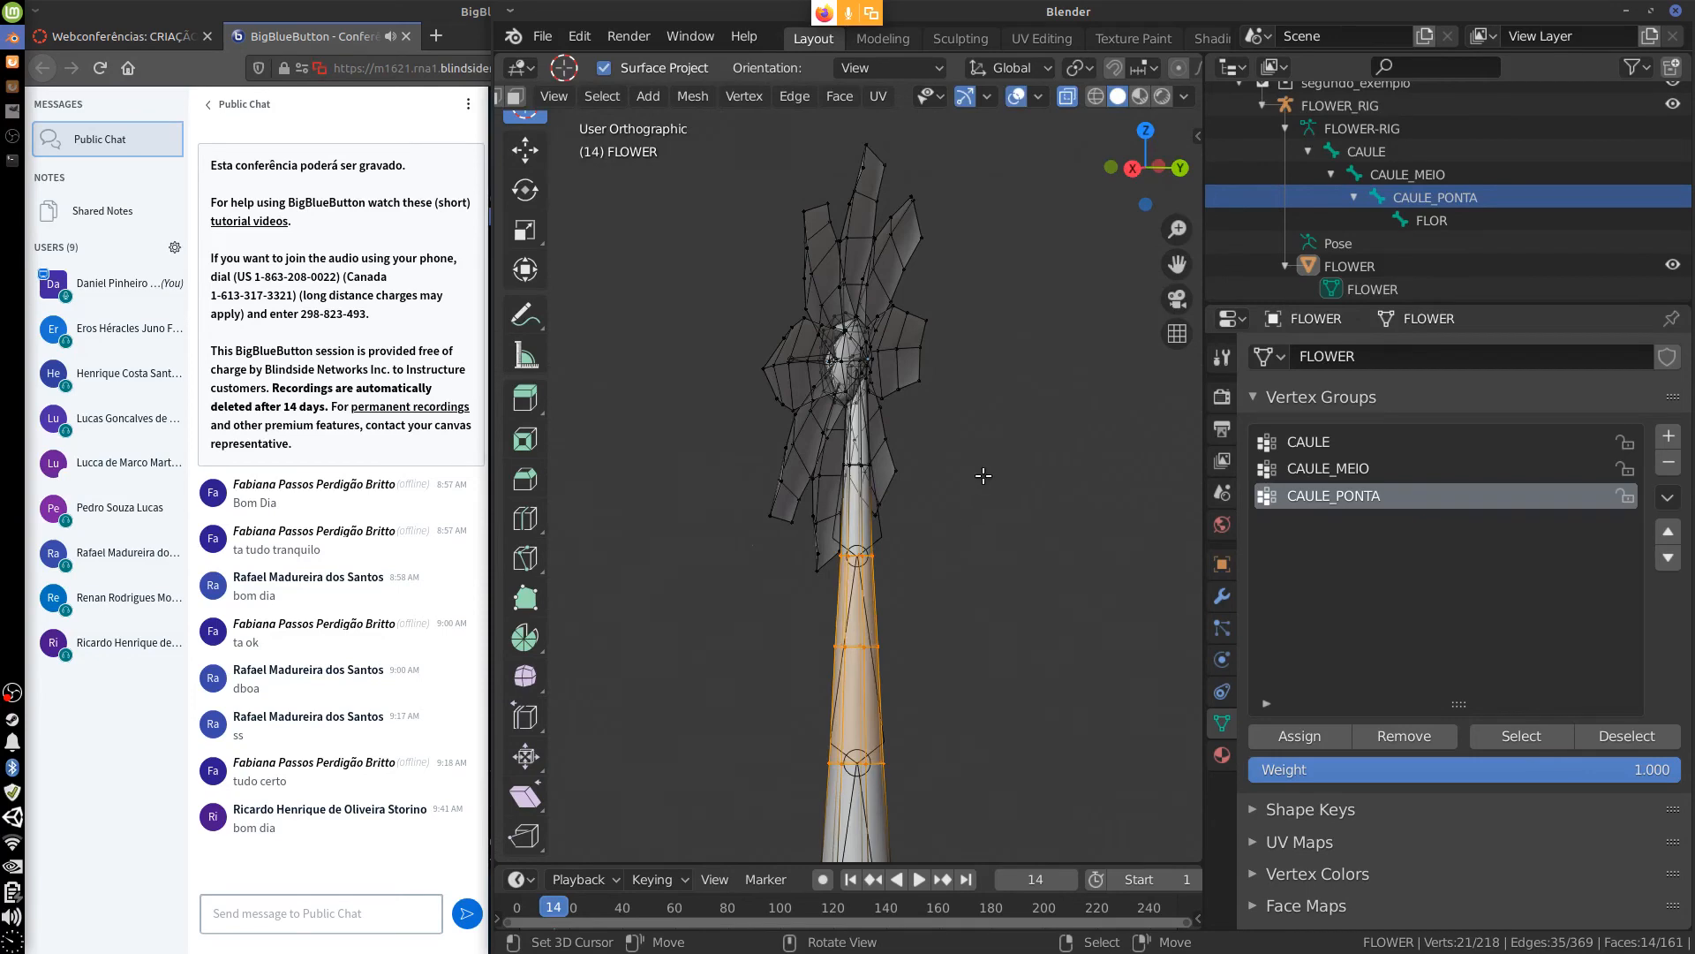
middle_click_drag(983, 476, 1170, 528)
right_click(883, 337)
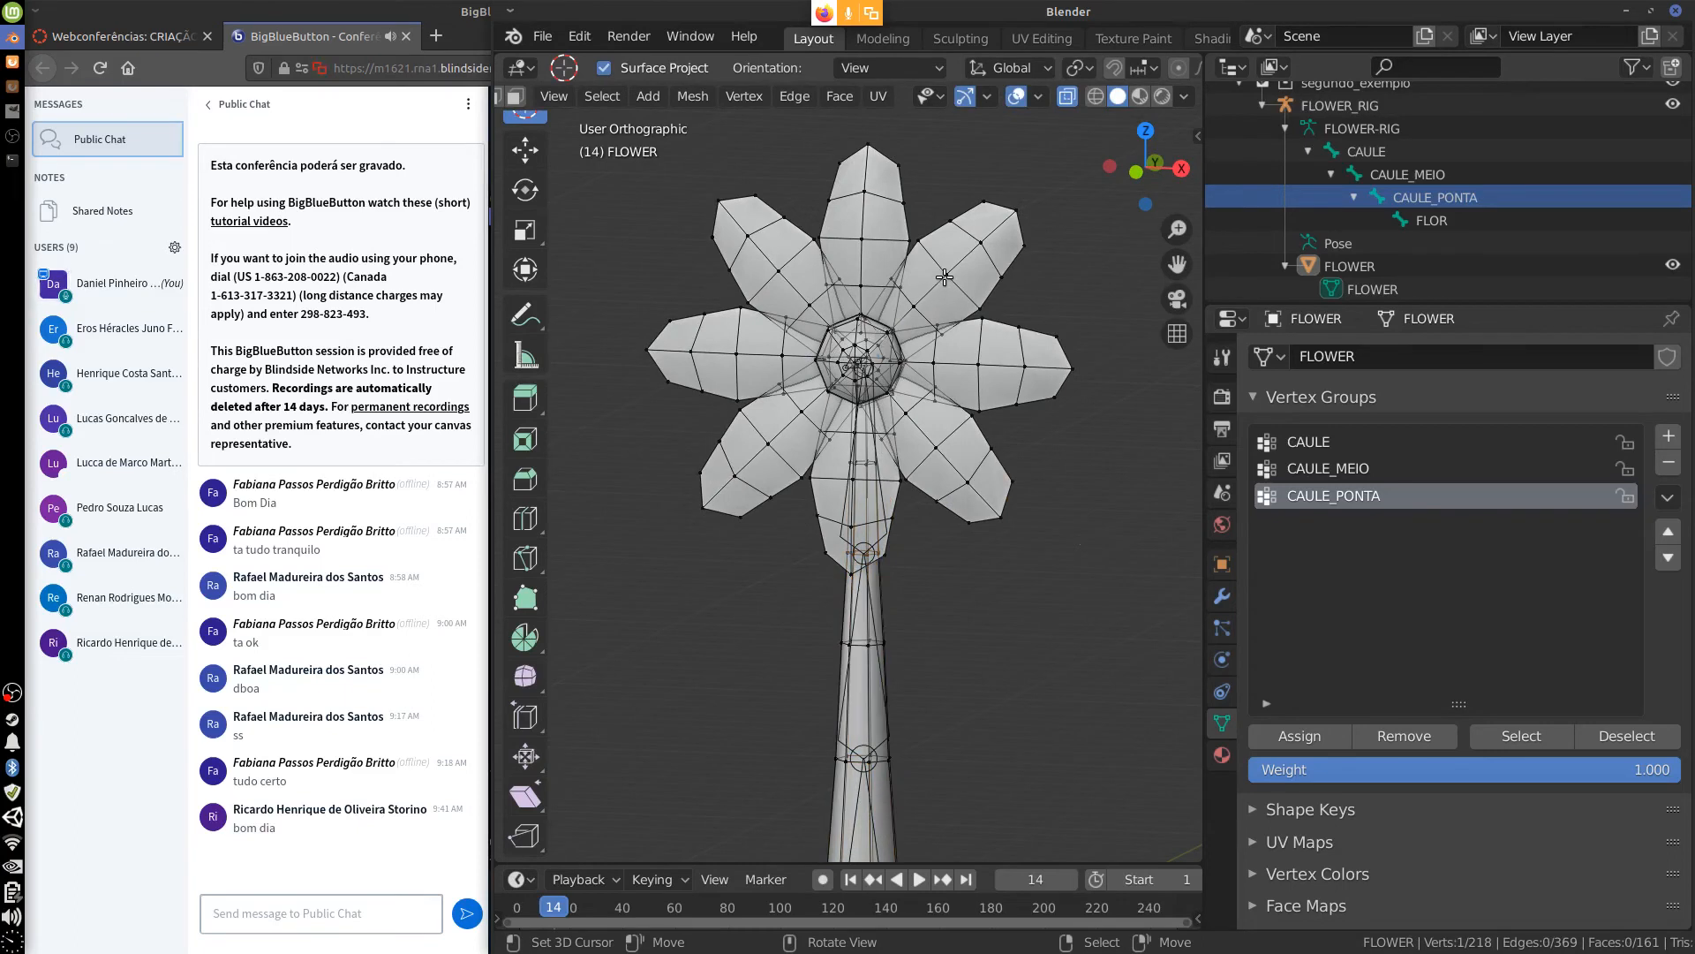
right_click(862, 238, "shift")
right_click(971, 415, "shift")
right_click(740, 473, "shift")
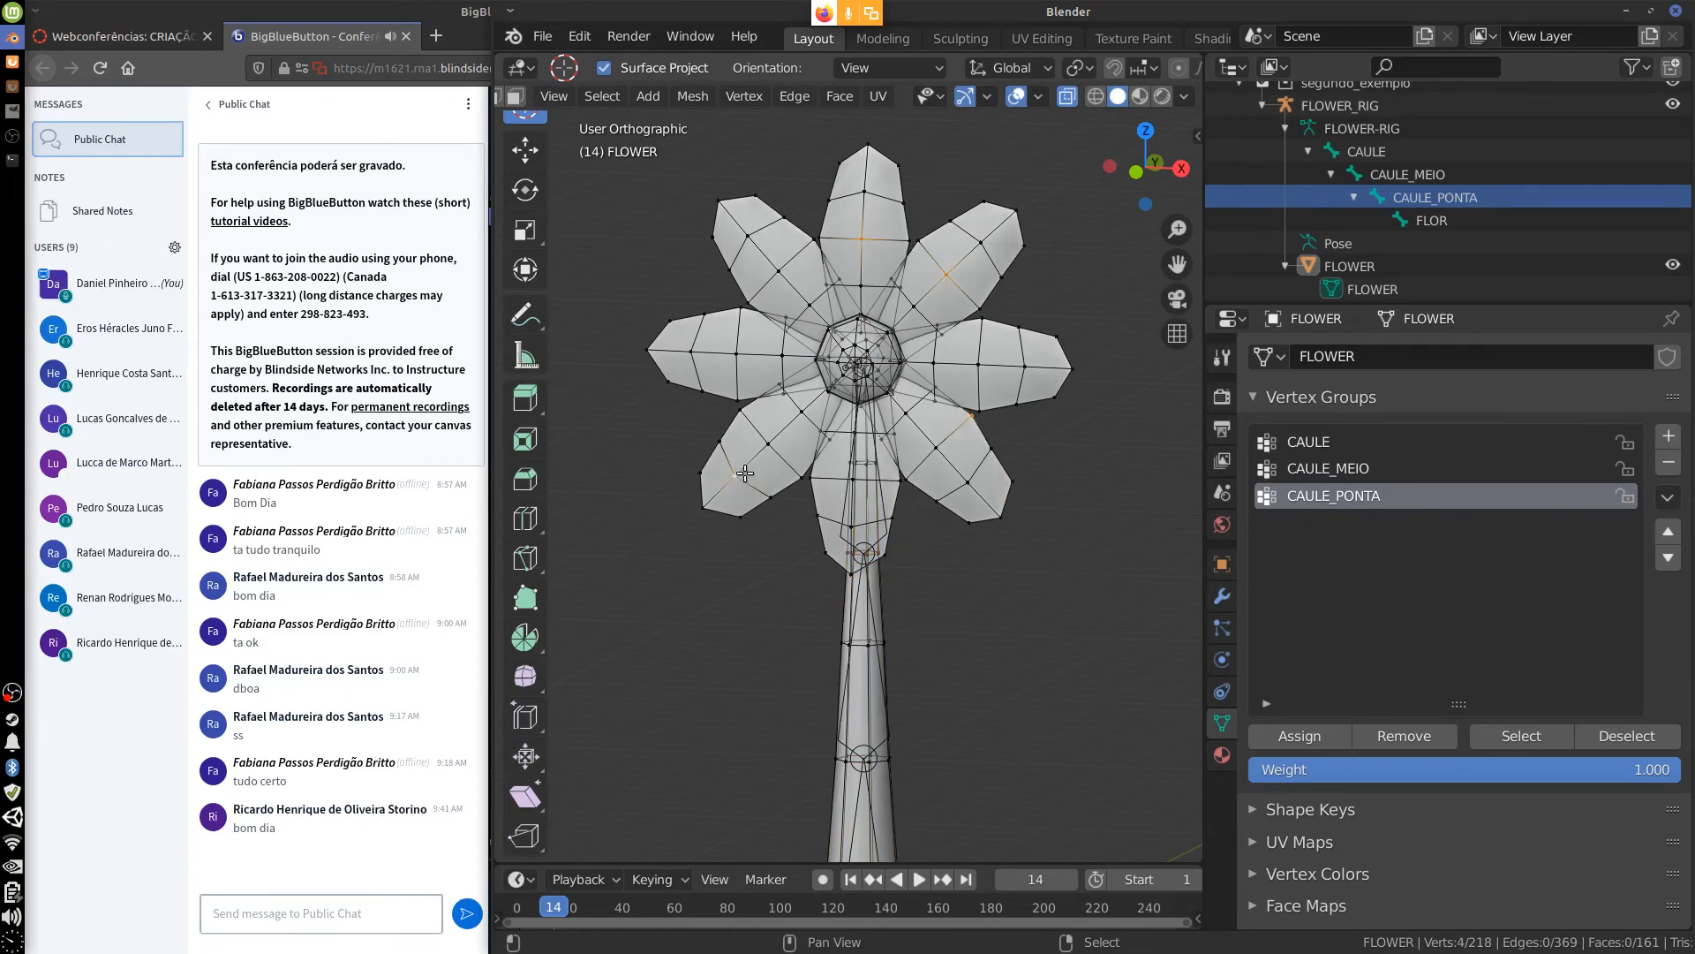
right_click(702, 390, "shift")
right_click(1024, 365, "shift")
key("ctrl+l")
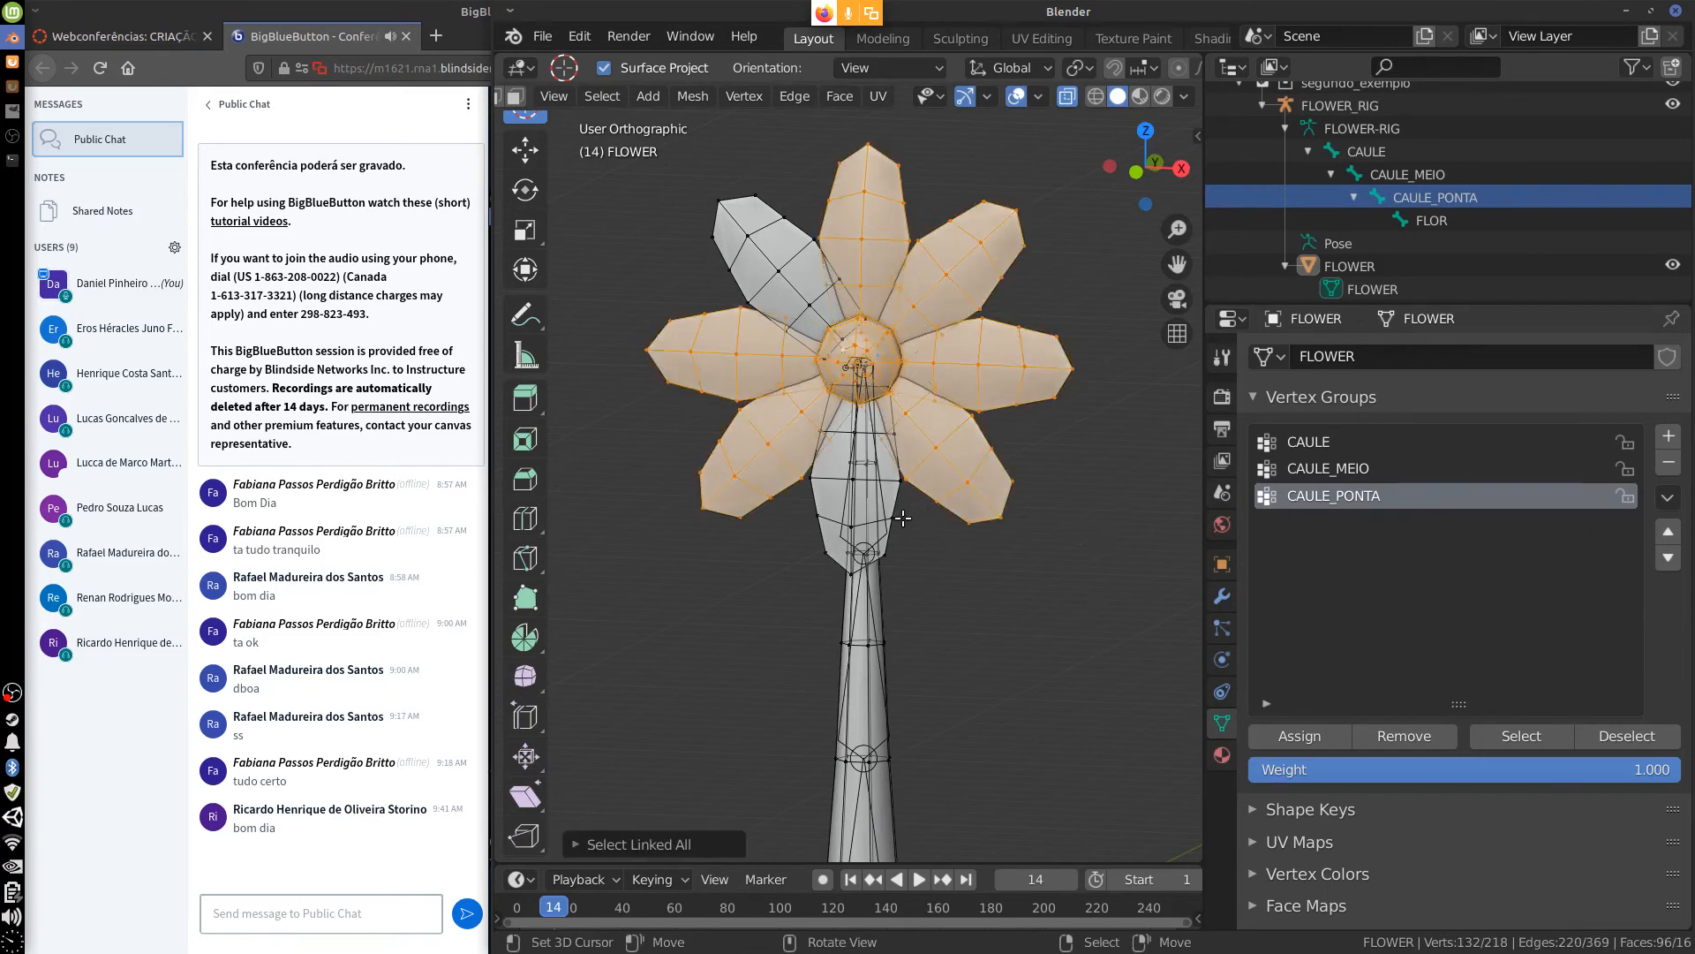
Add the remaining lower and upper-left petals with their linked geometry to the selection, and hide the whole flower head.
right_click(904, 519, "ctrl")
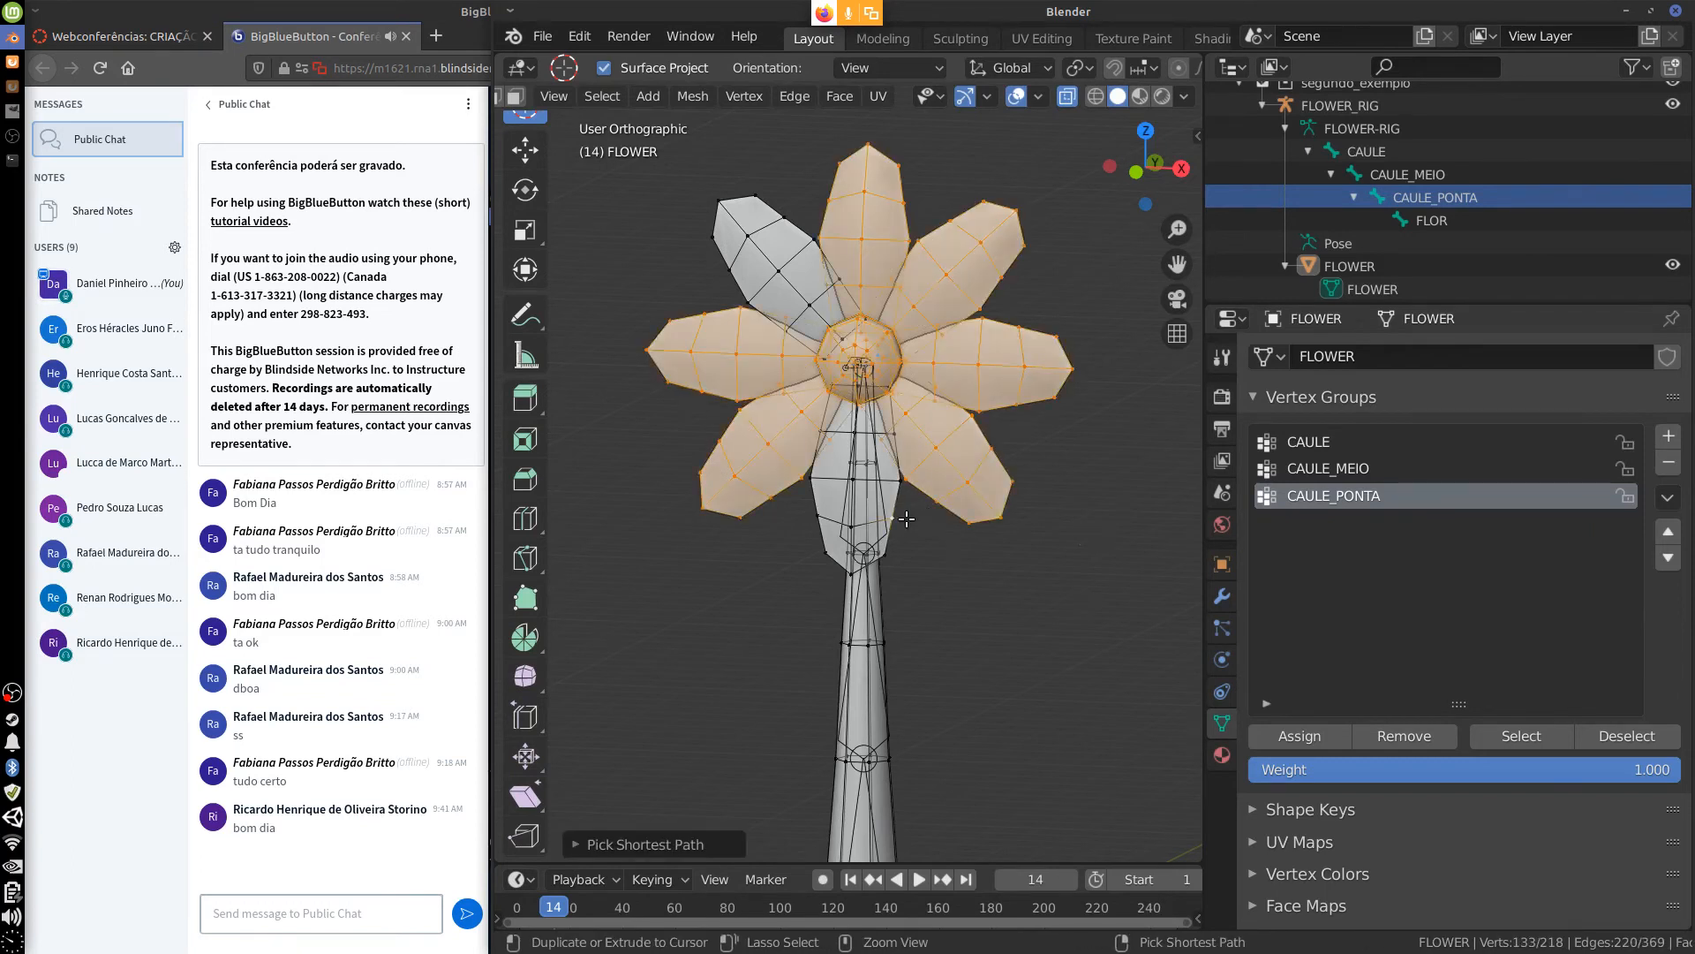
right_click(748, 236, "shift")
key("ctrl+l")
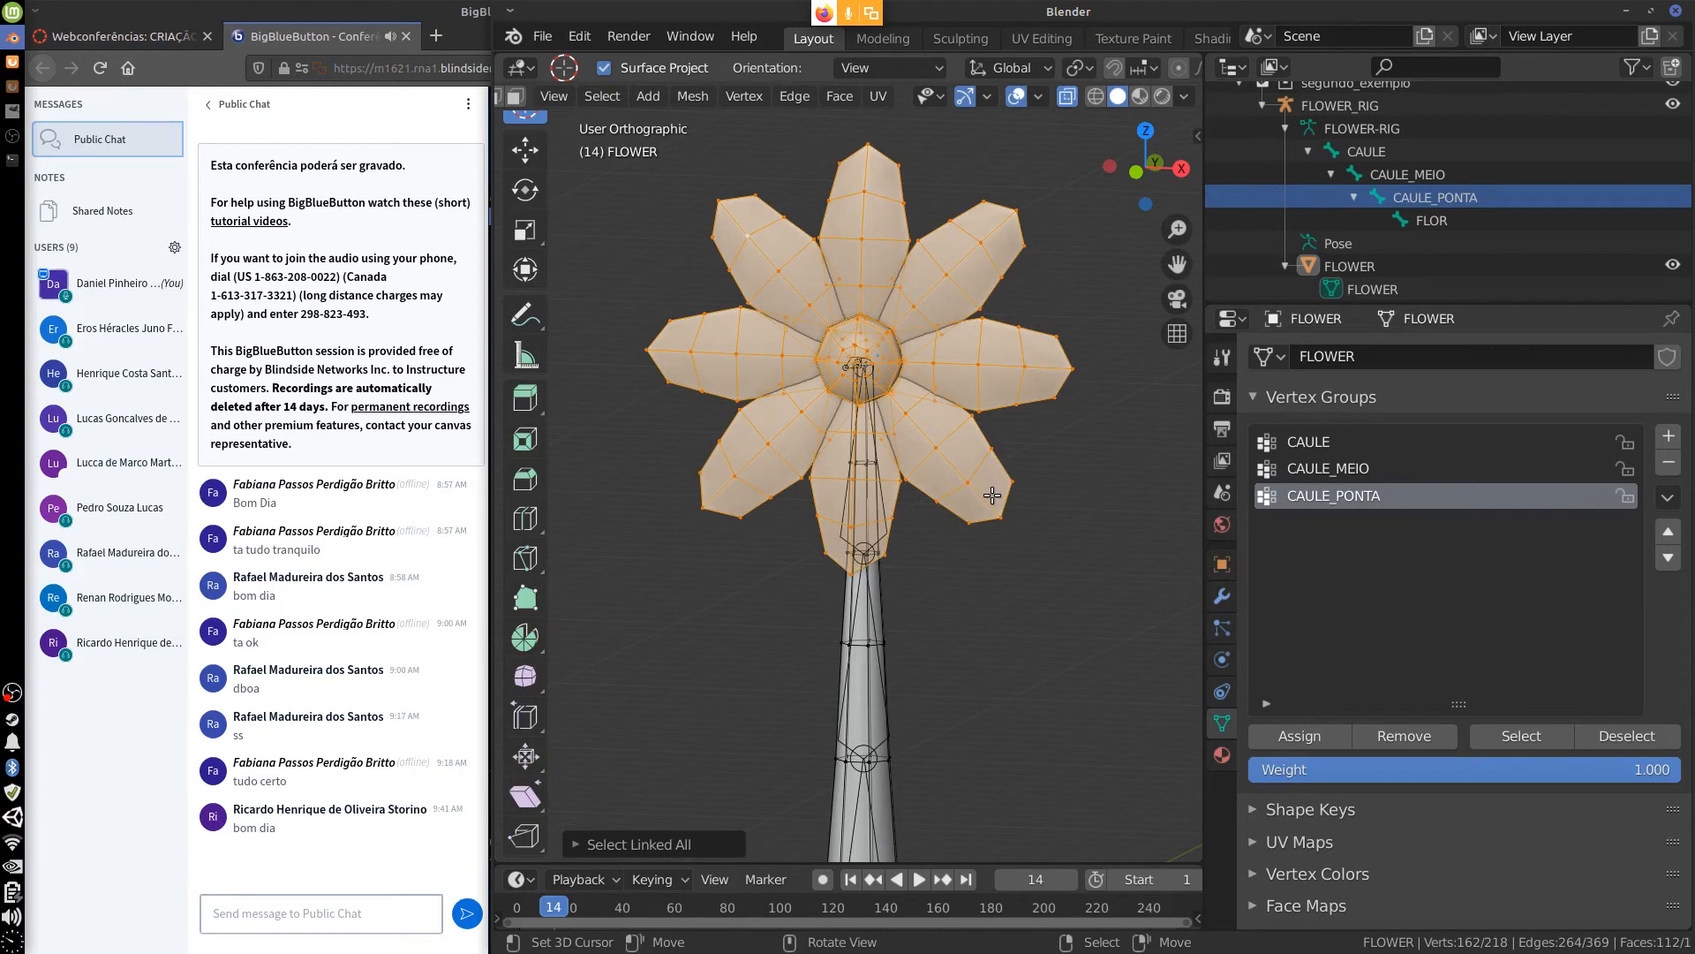
key("h")
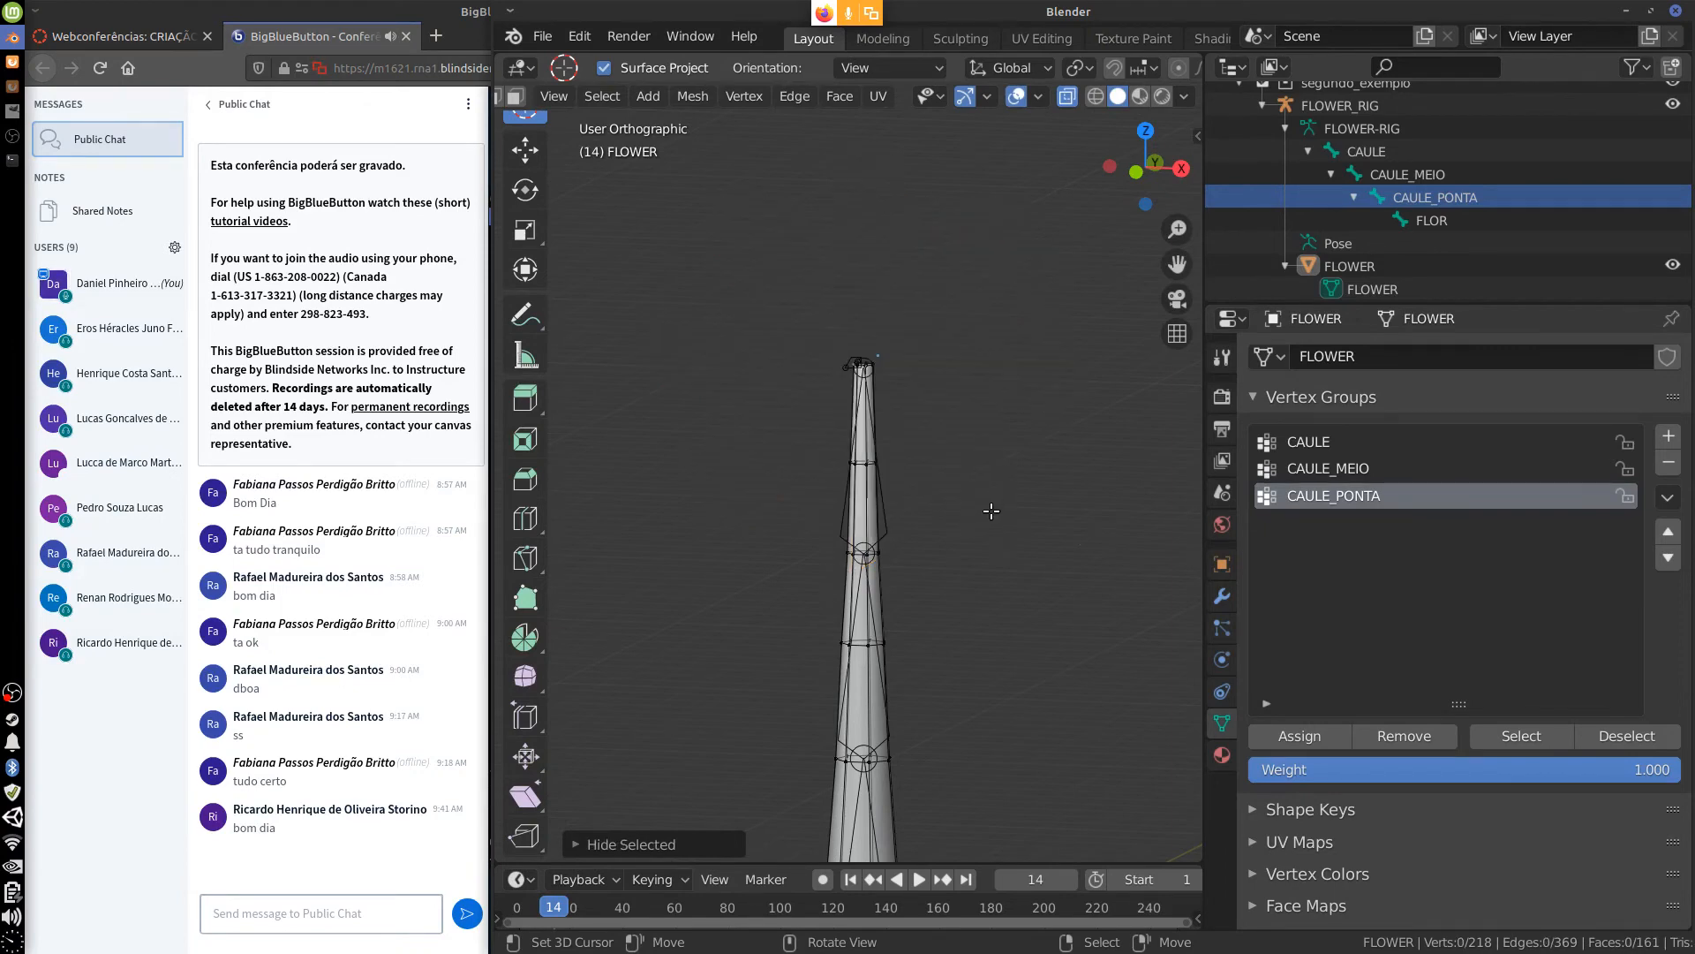
Box-select the top stem section from the right view and assign its vertices to the CAULE_PONTA vertex group.
key("KP_3")
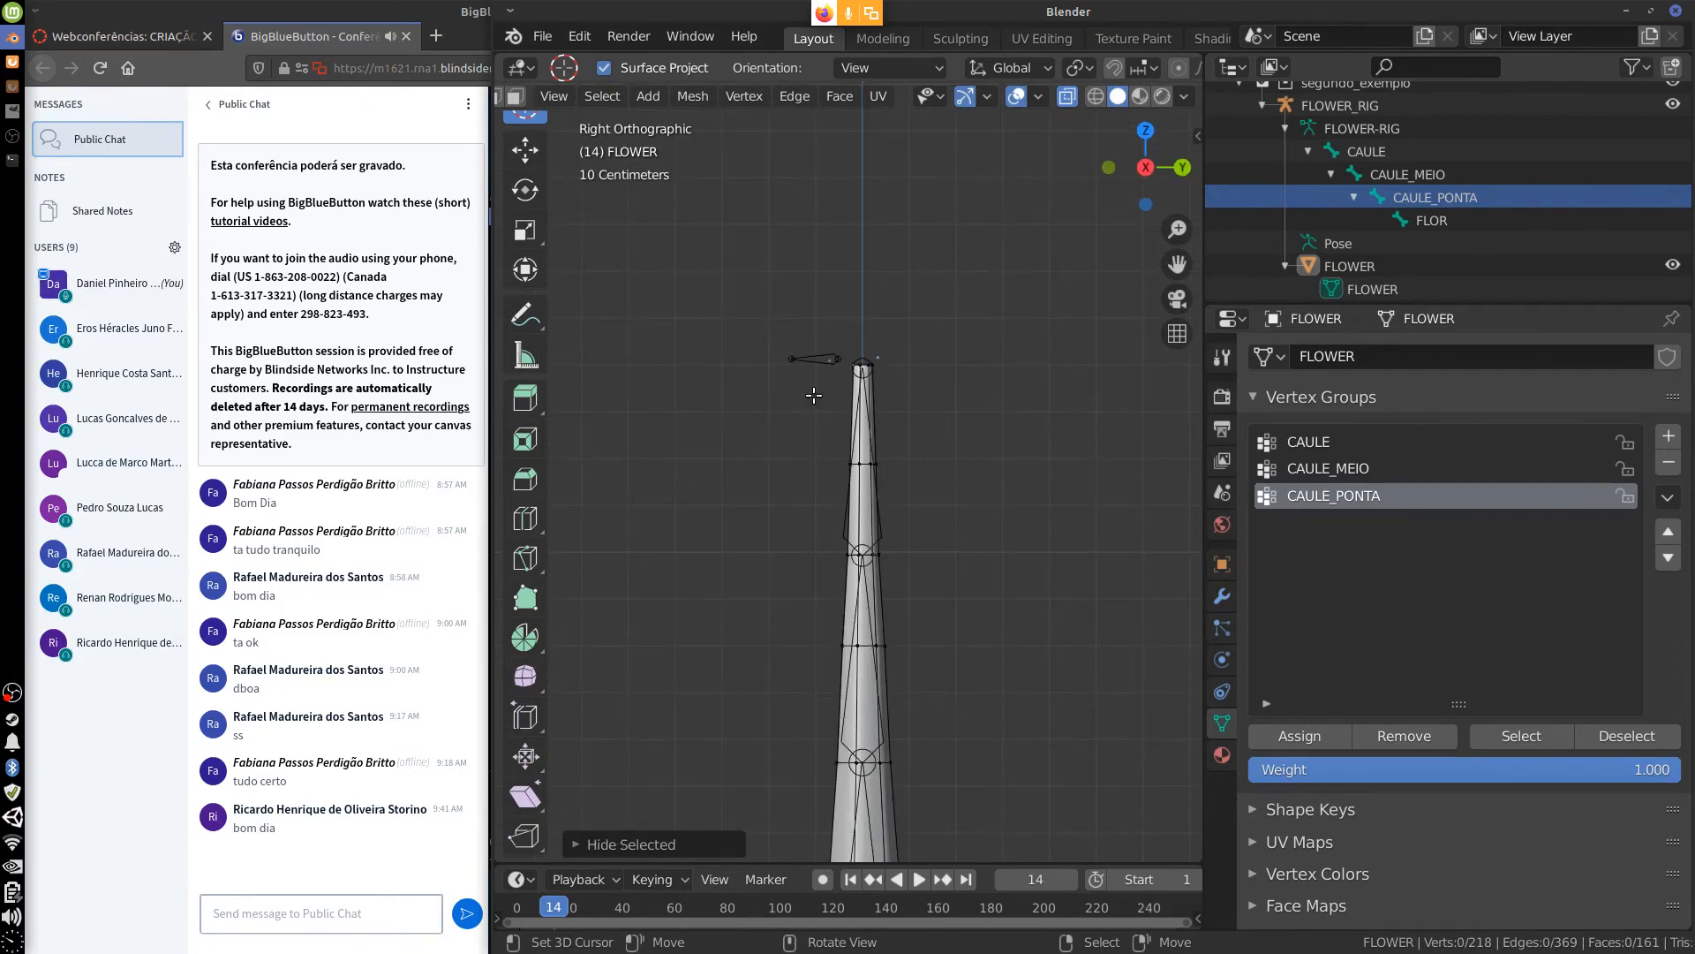
key("b")
left_click_drag(775, 322, 938, 576)
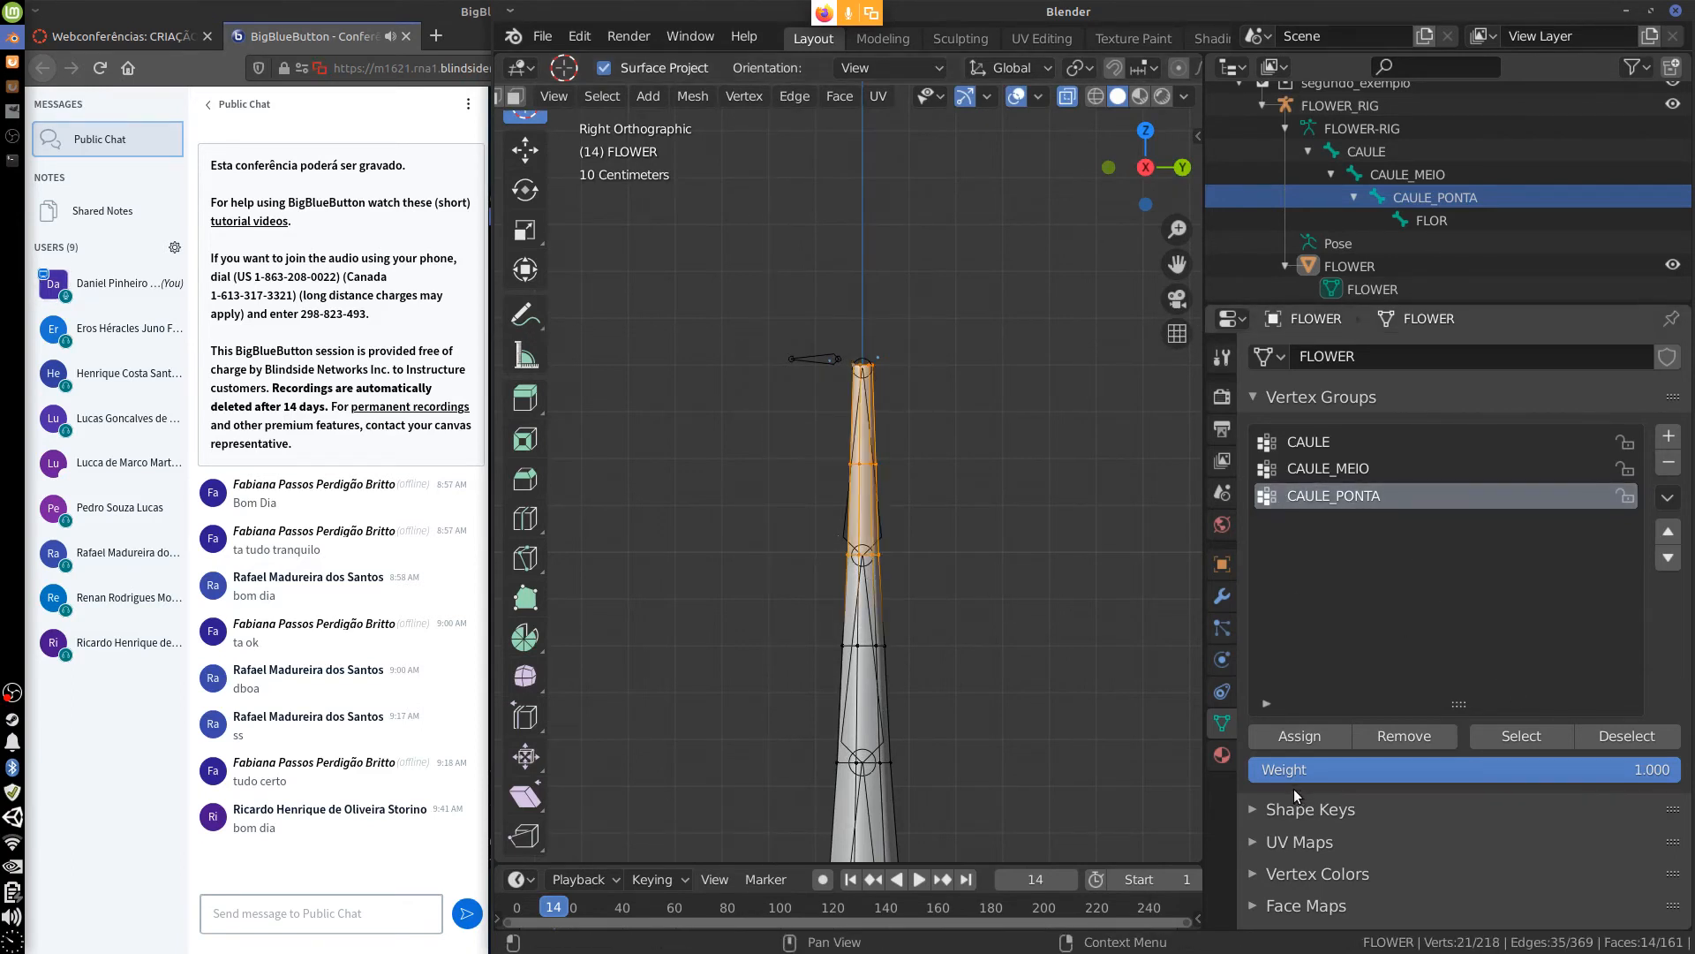
left_click(1301, 734)
Deselect the stem vertices and reveal the hidden flower head so that it is selected, seen from the front.
key("a")
key("alt+a")
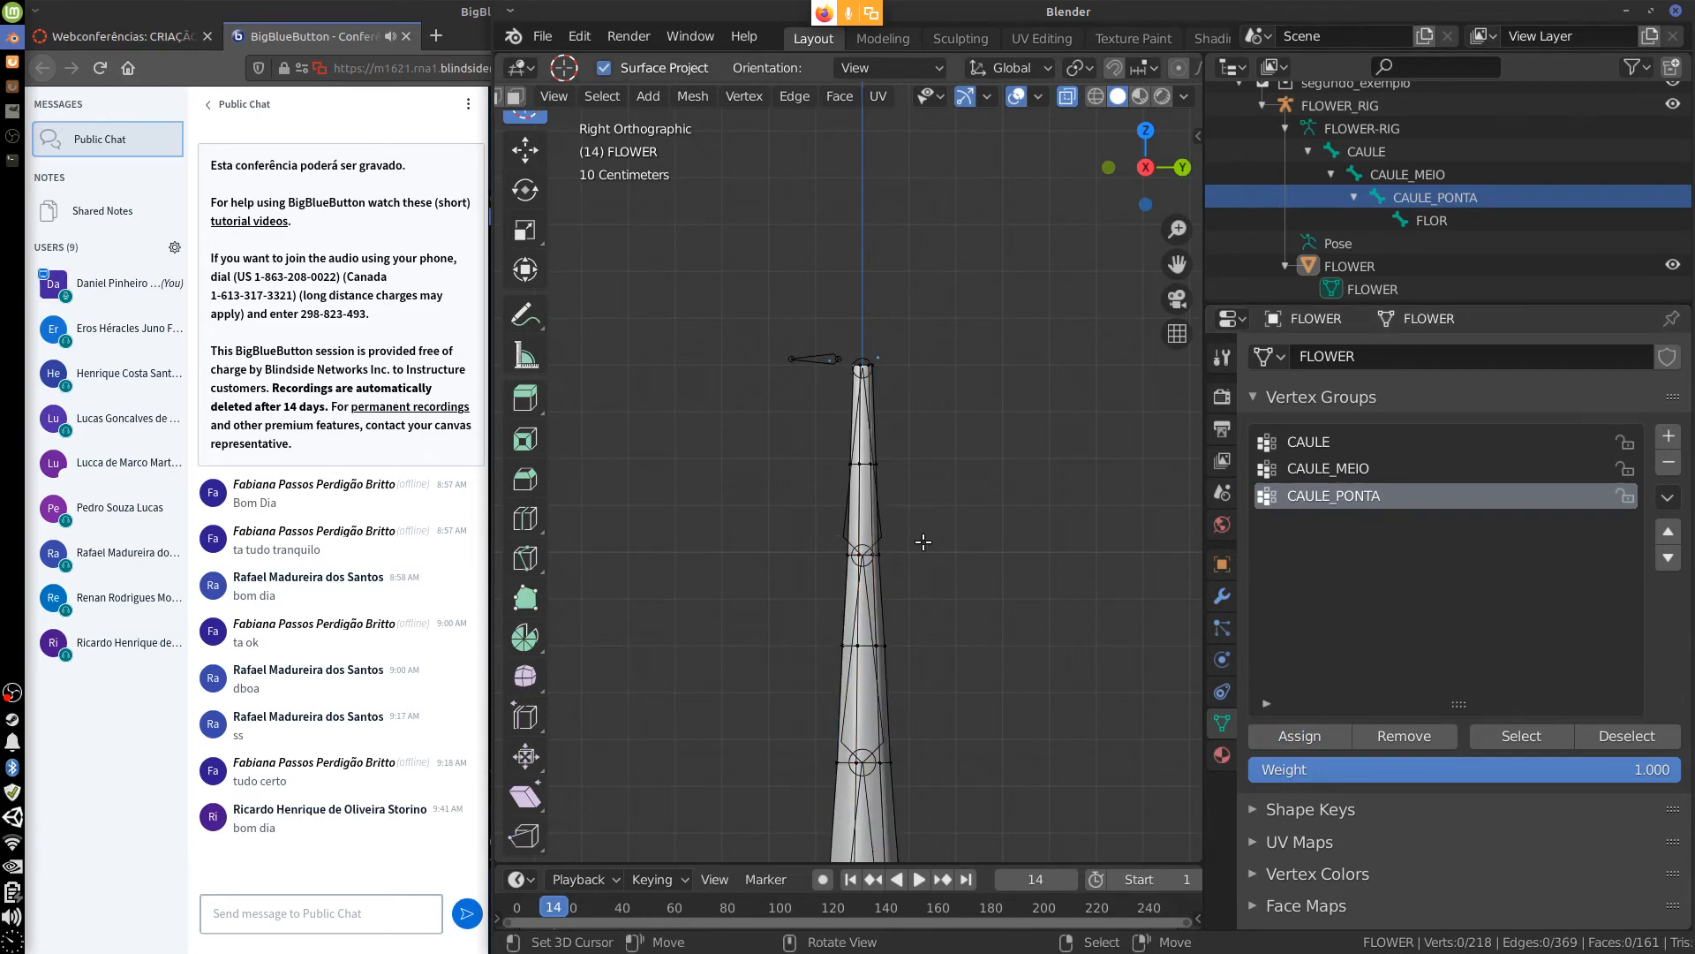
key("alt+h")
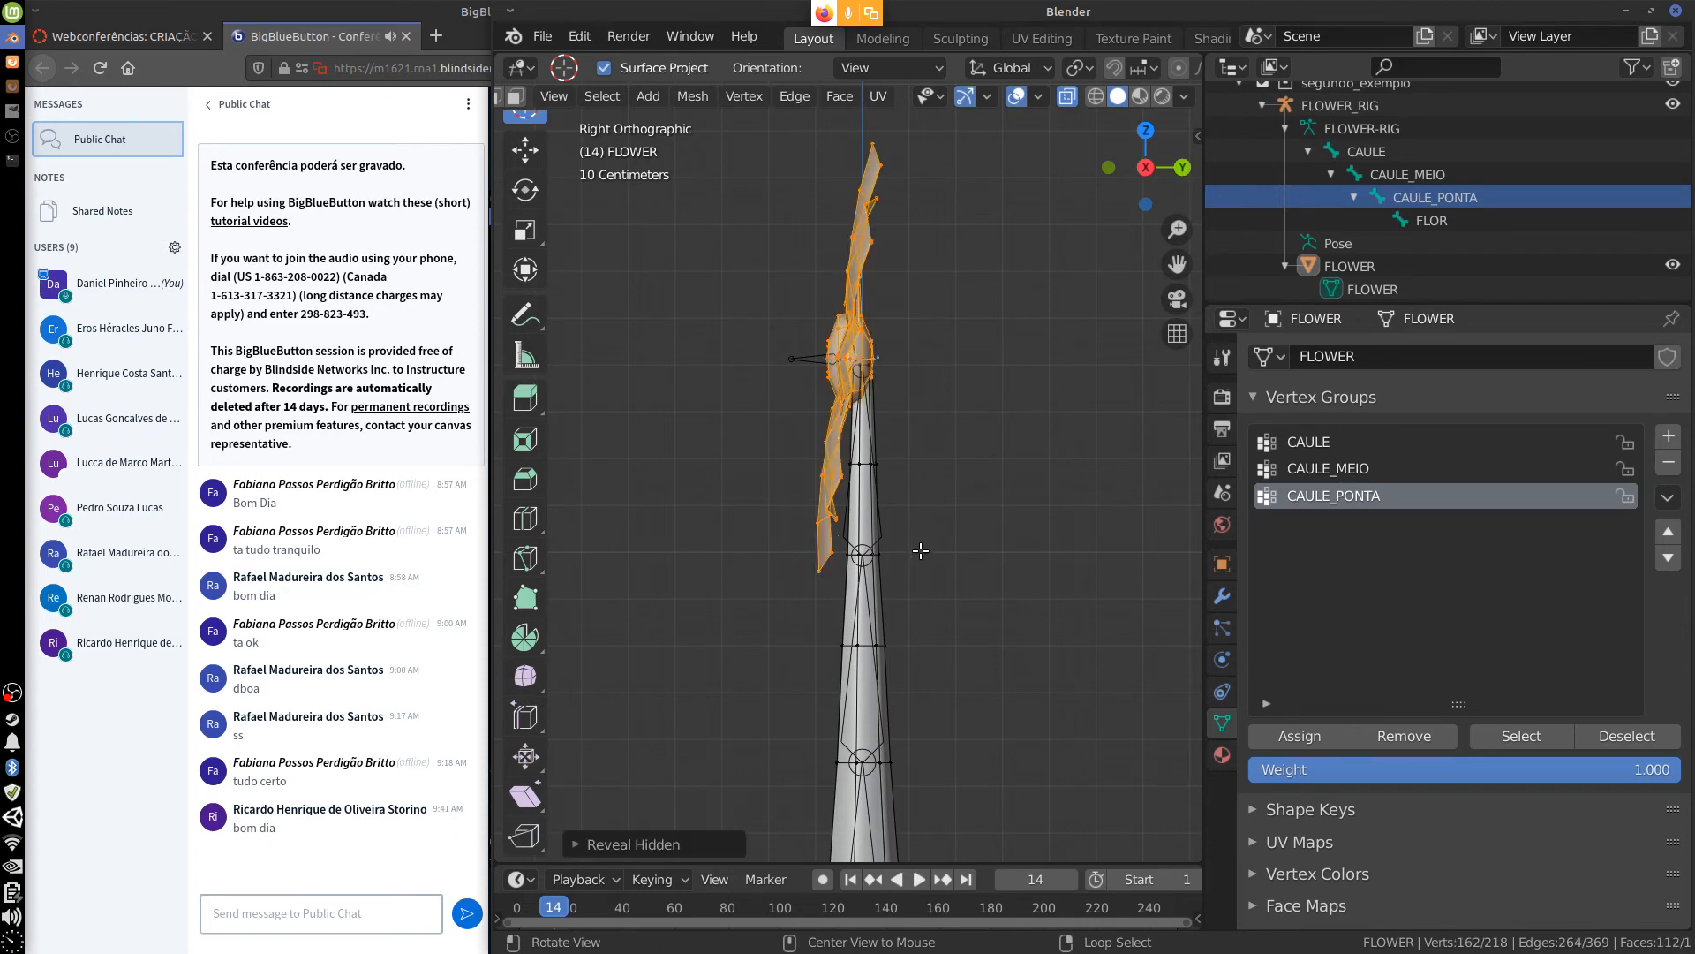
middle_click_drag(935, 534, 1093, 364)
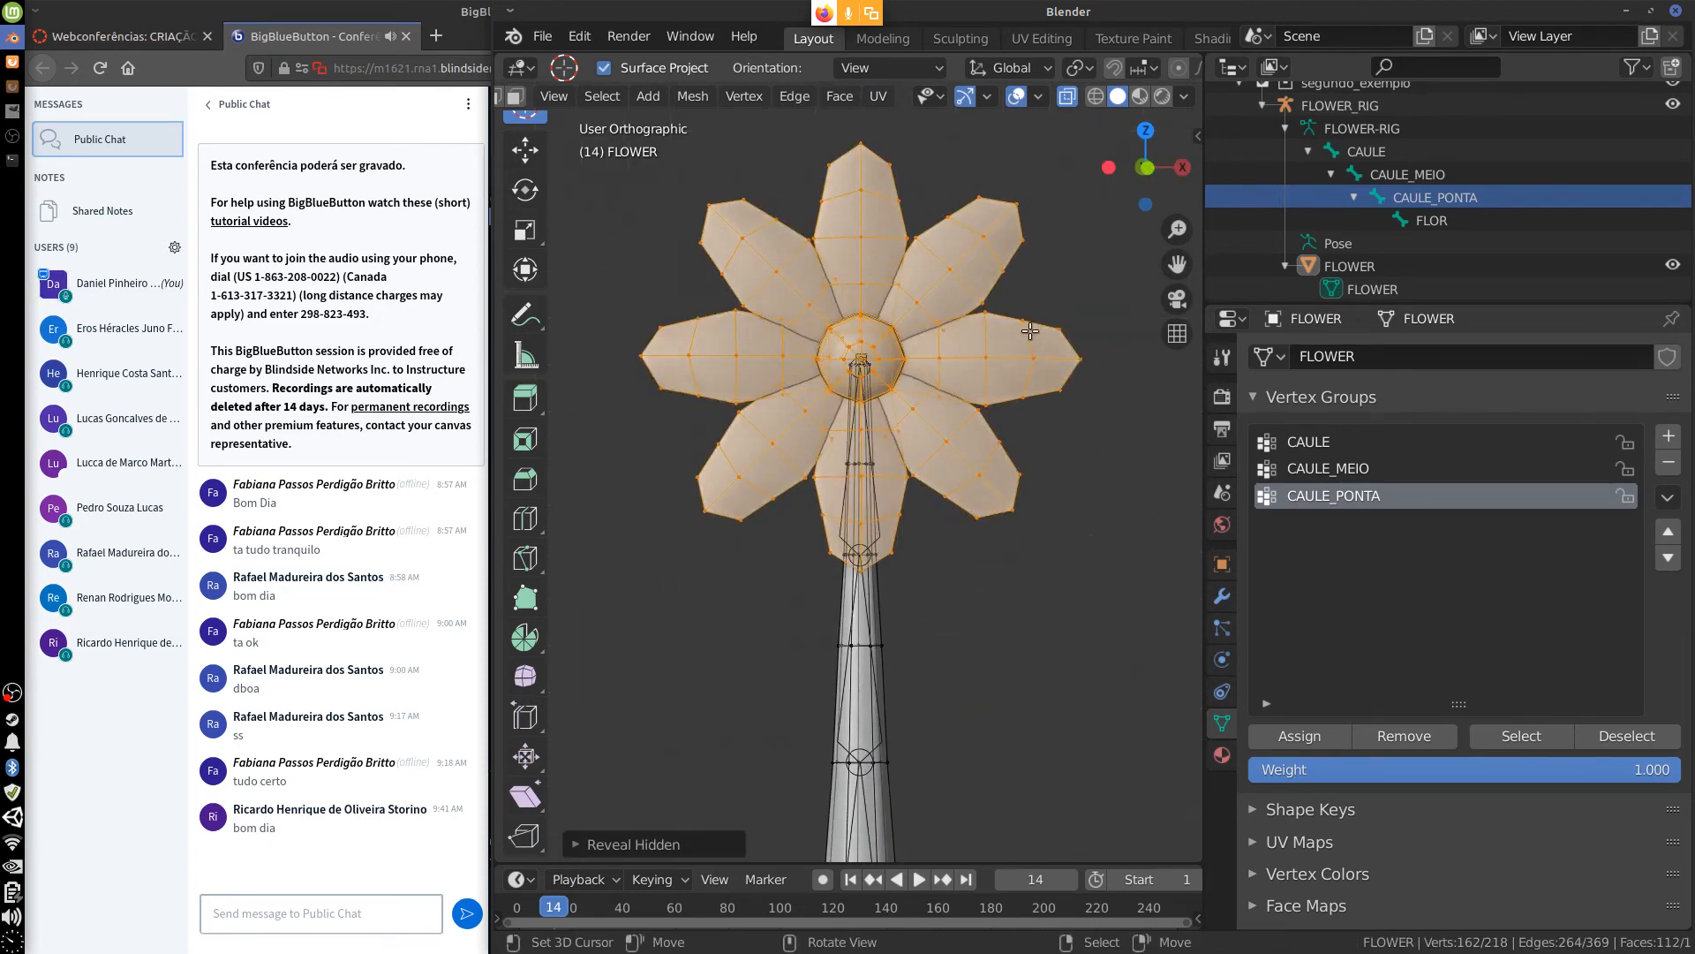
key("KP_1")
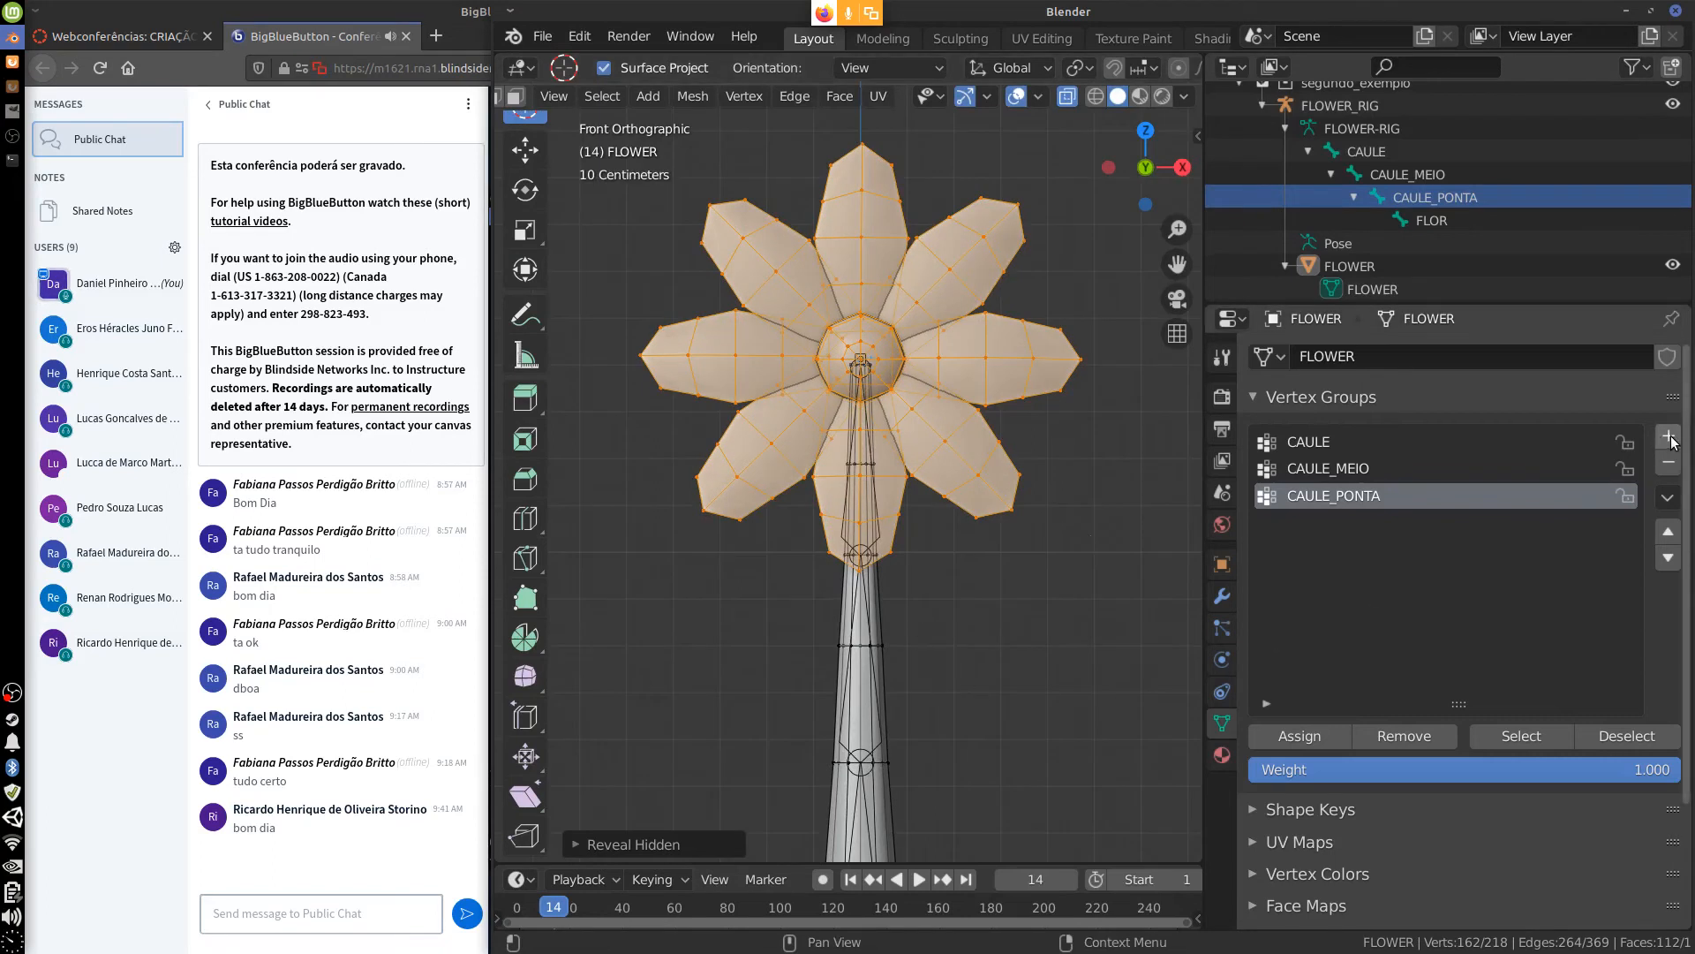
Add a fourth vertex group named FLOR to FLOWER and assign the selected flower head's vertices to it.
left_click(1671, 438)
double_click(1321, 526)
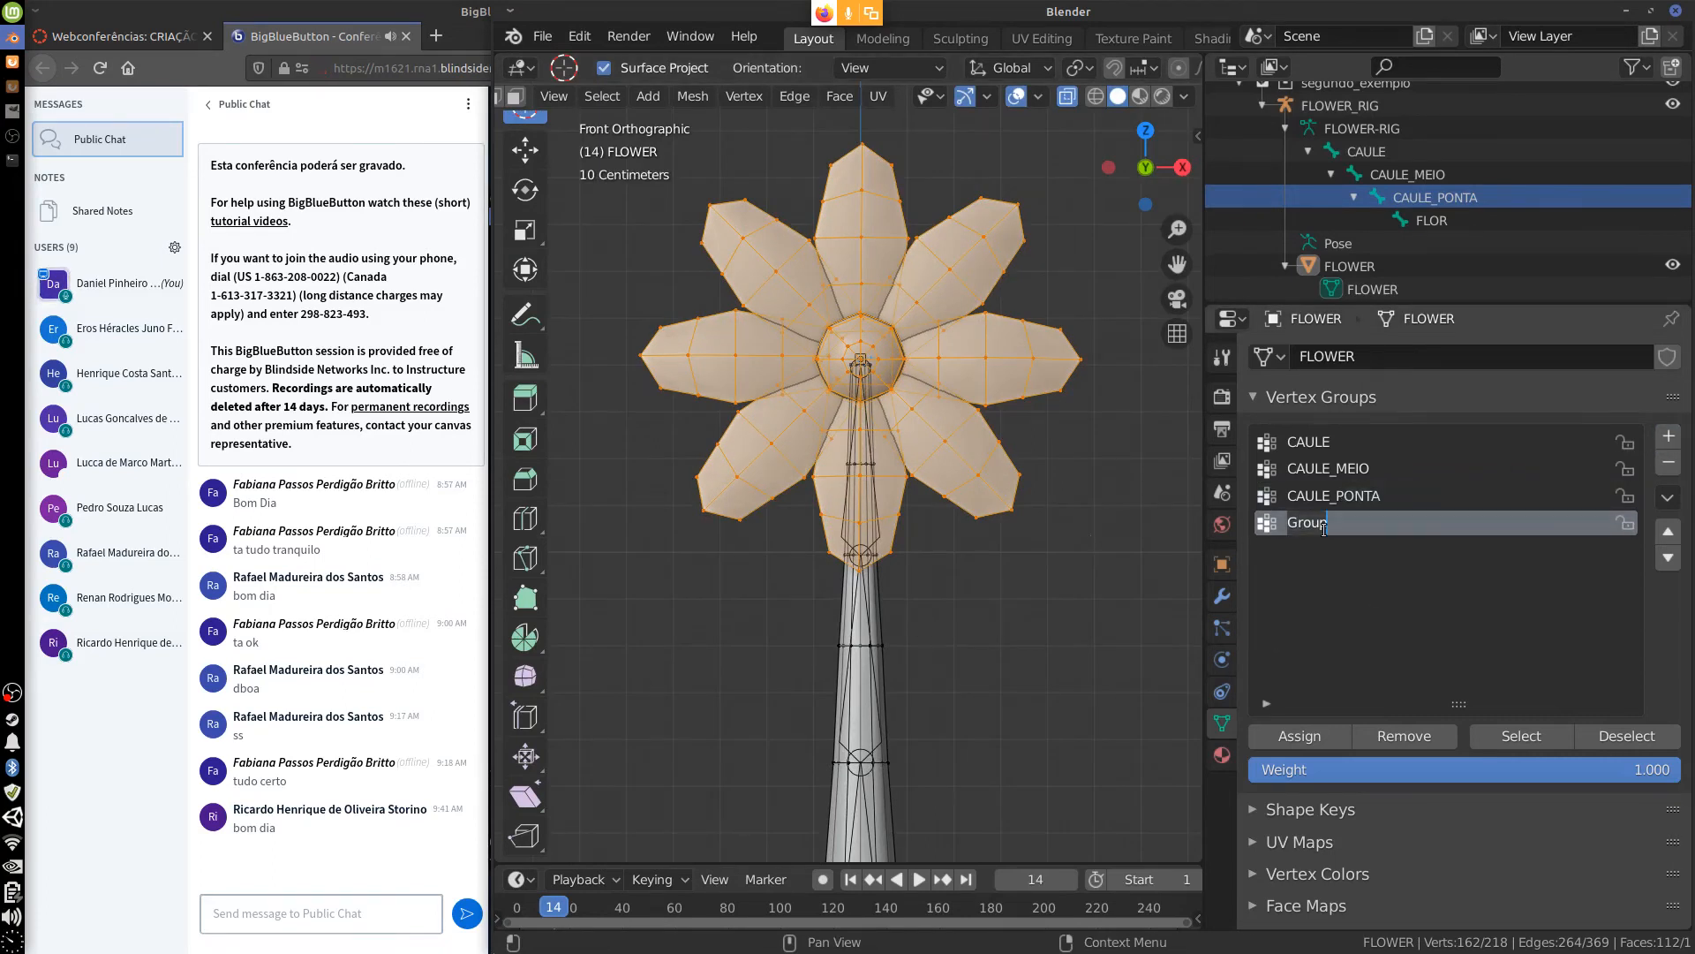
type("FLOR")
key("Return")
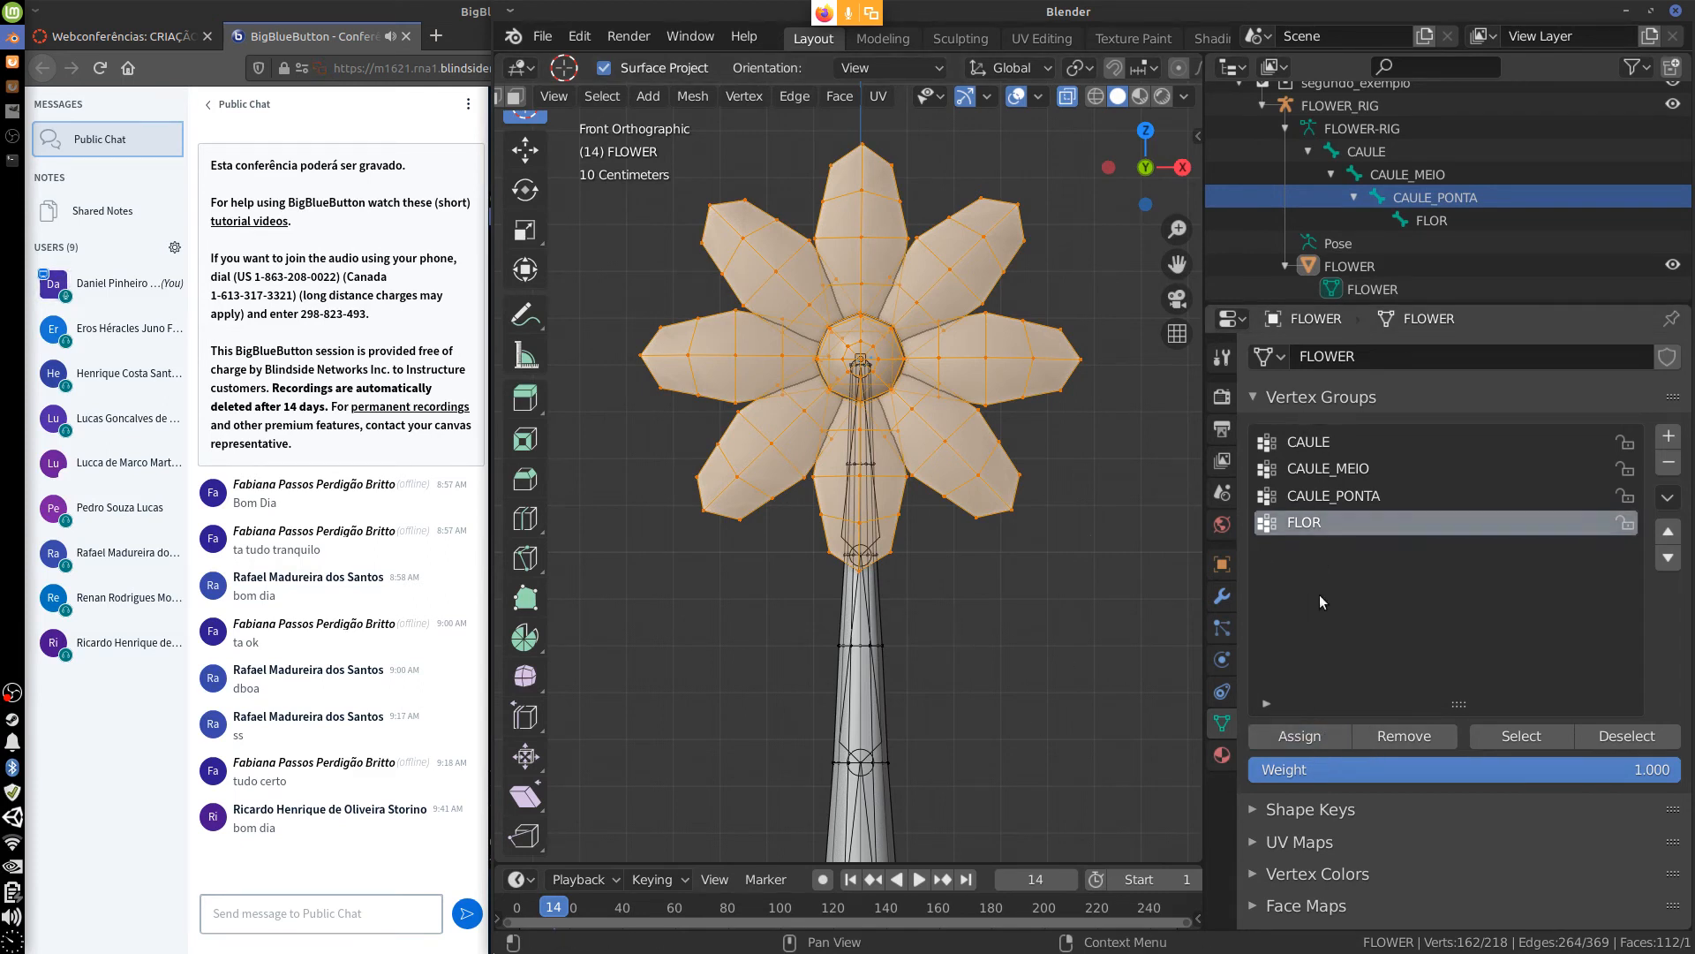
Leave Edit Mode on FLOWER, select FLOWER_RIG and put it into Pose Mode.
key("Tab")
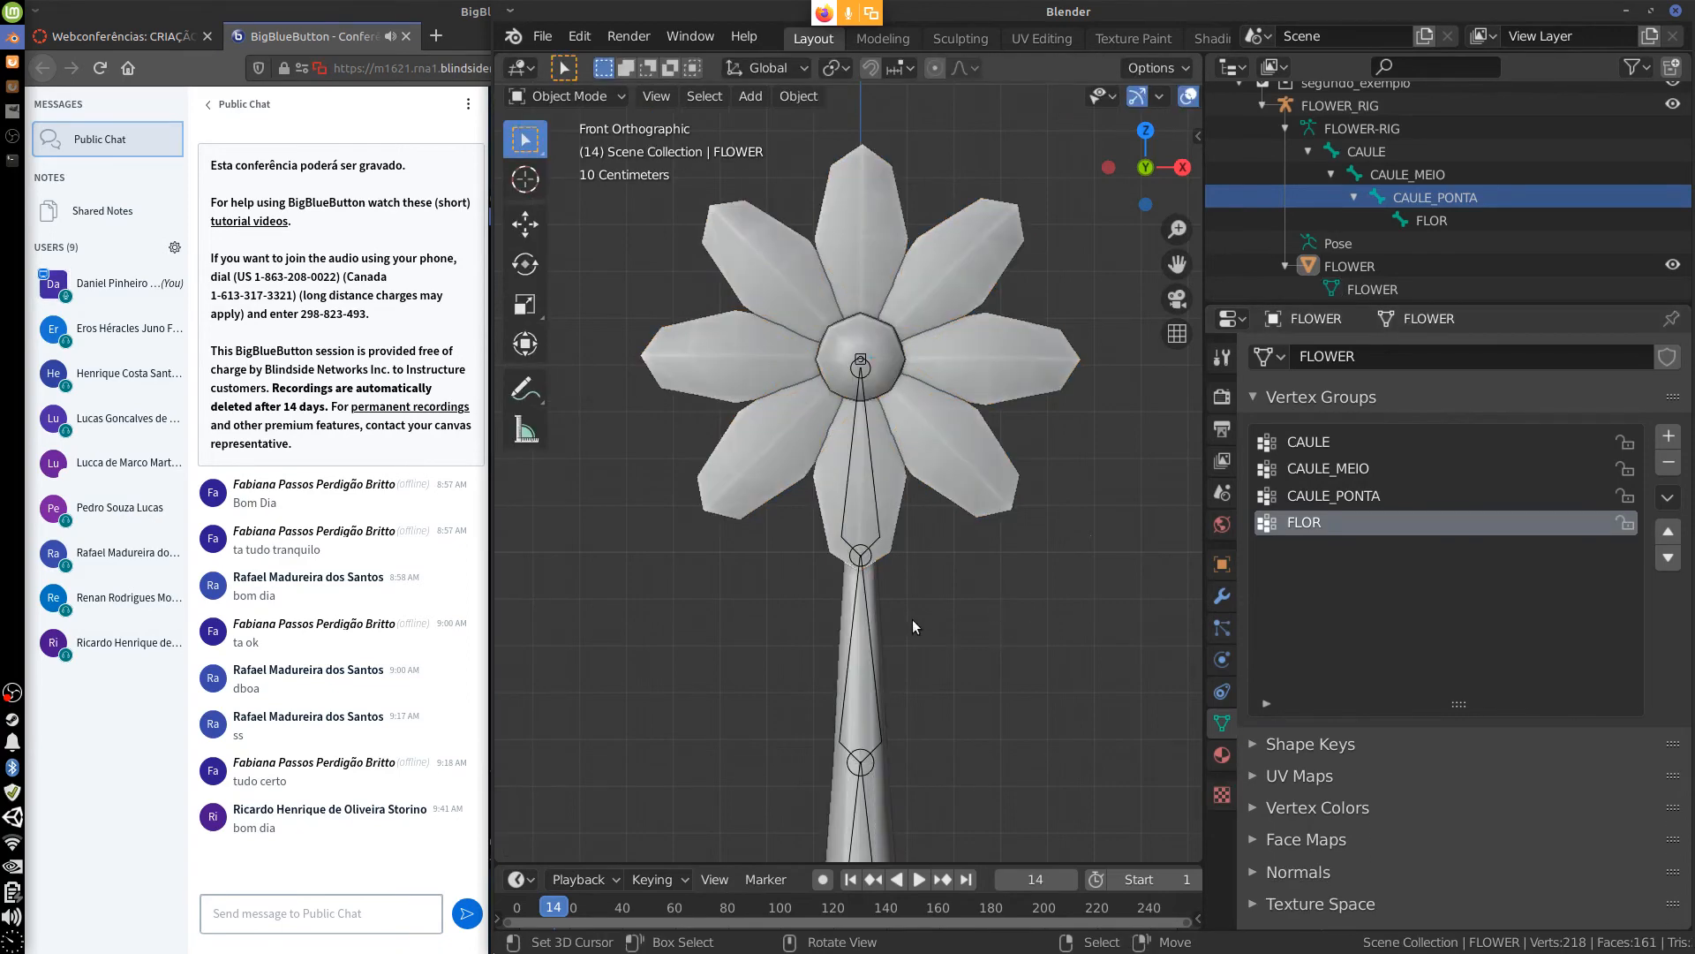
left_click(871, 489)
left_click(601, 96)
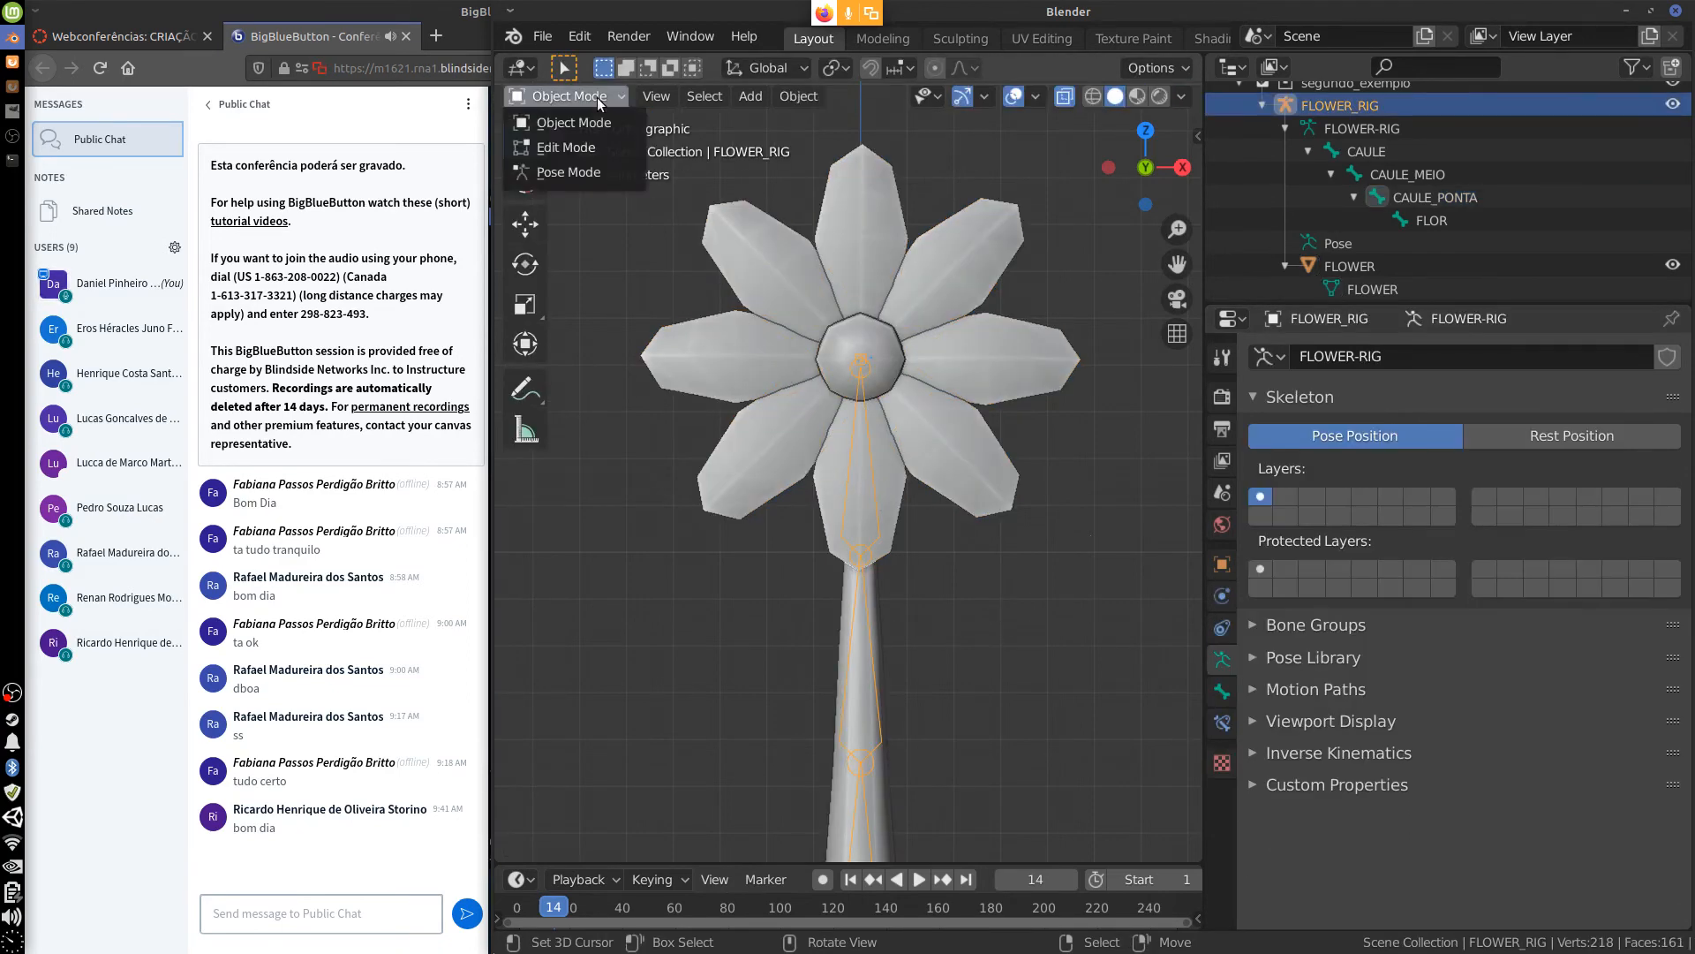
left_click(593, 173)
Test the deformation by rotating the CAULE_MEIO bone and the CAULE_PONTA bone clockwise in the front view.
left_click(876, 655)
key("r")
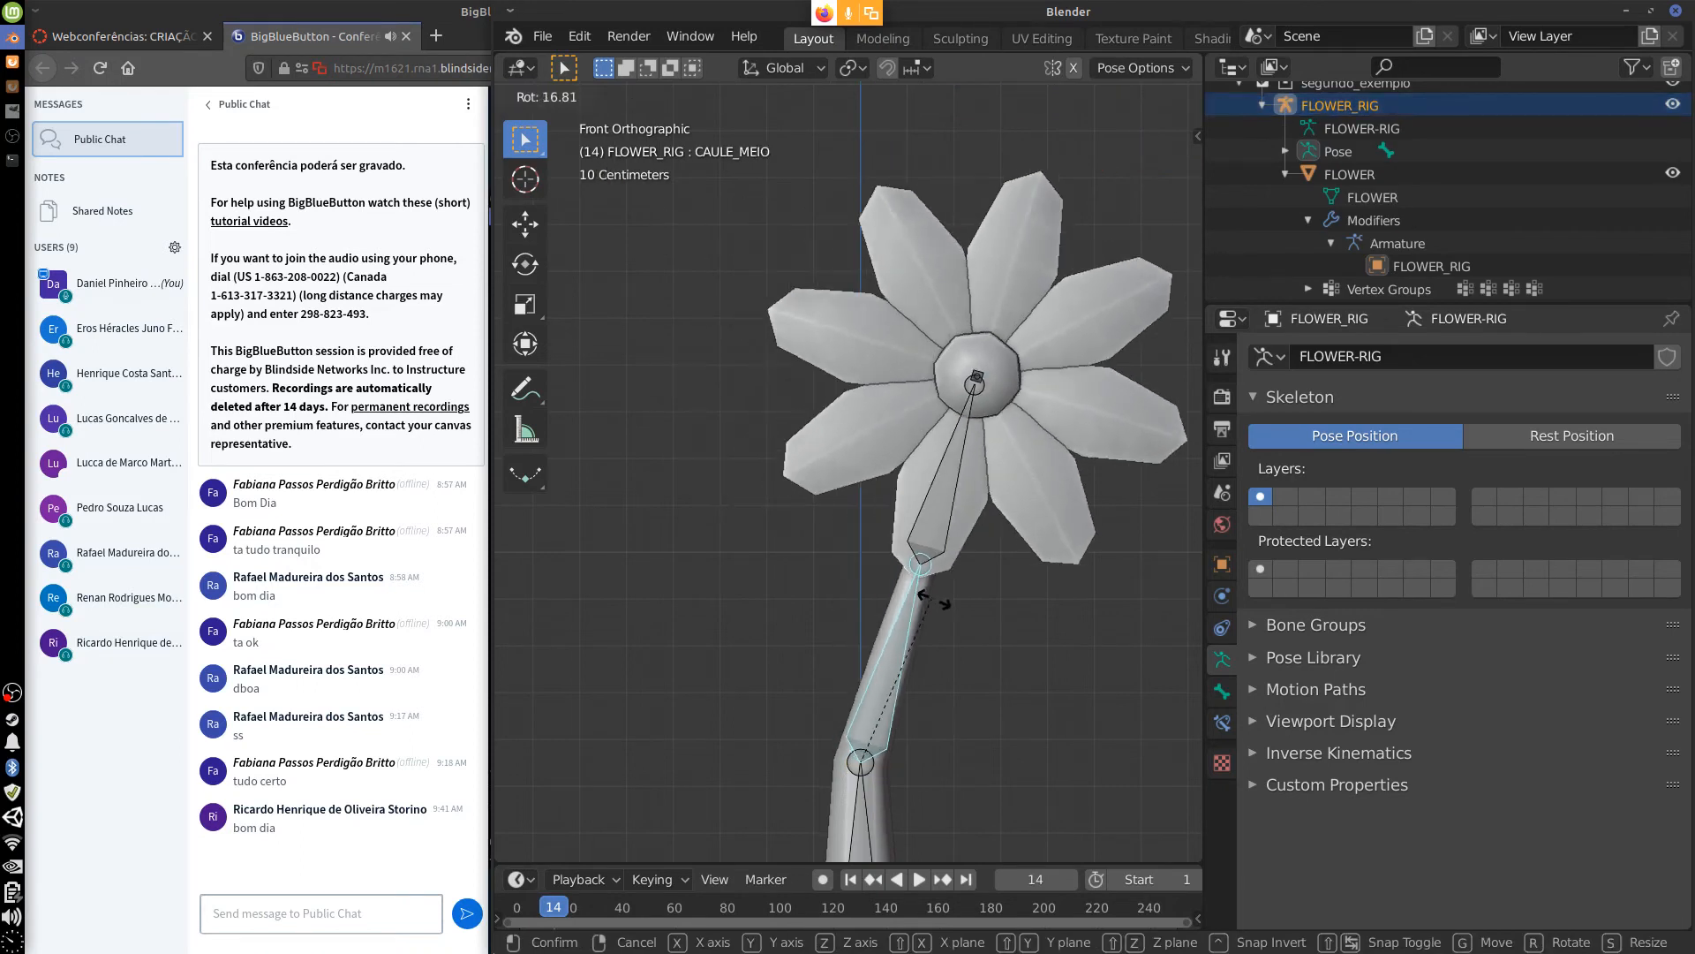
left_click(941, 601)
right_click(974, 523)
key("r")
left_click(1024, 590)
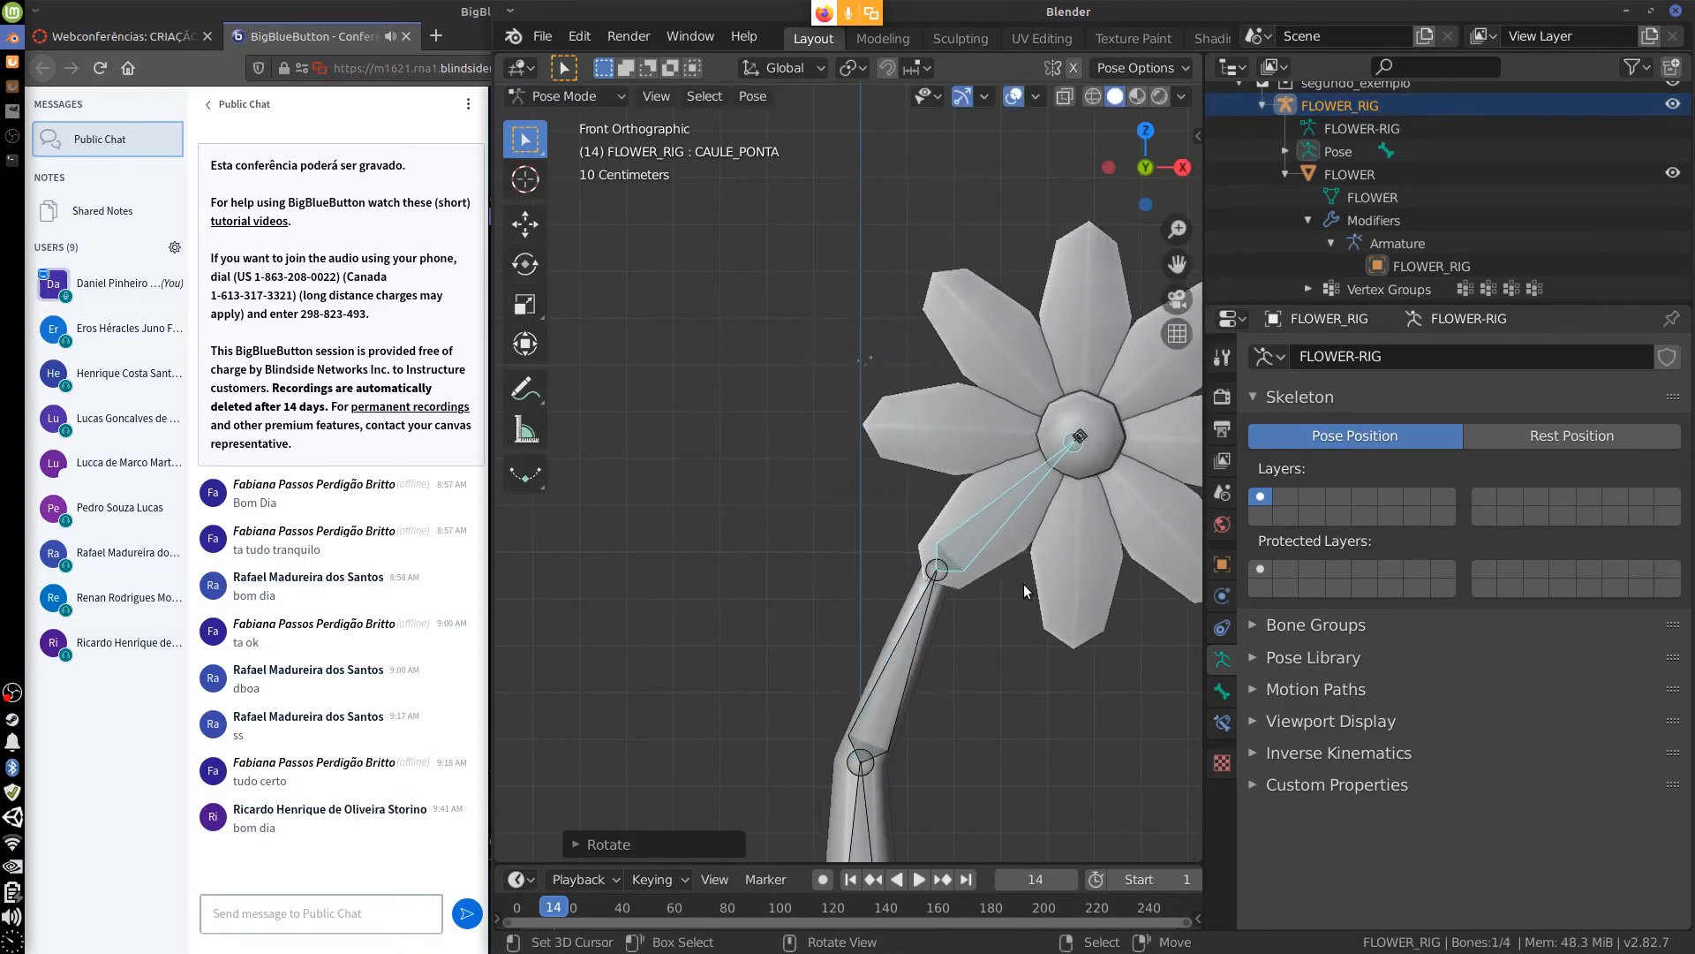
Try rotating the CAULE bone, and trackball-rotate the FLOR bone by about -1.72, 52.71 to turn the flower head.
middle_click_drag(1017, 691, 935, 373, "shift")
right_click(798, 527)
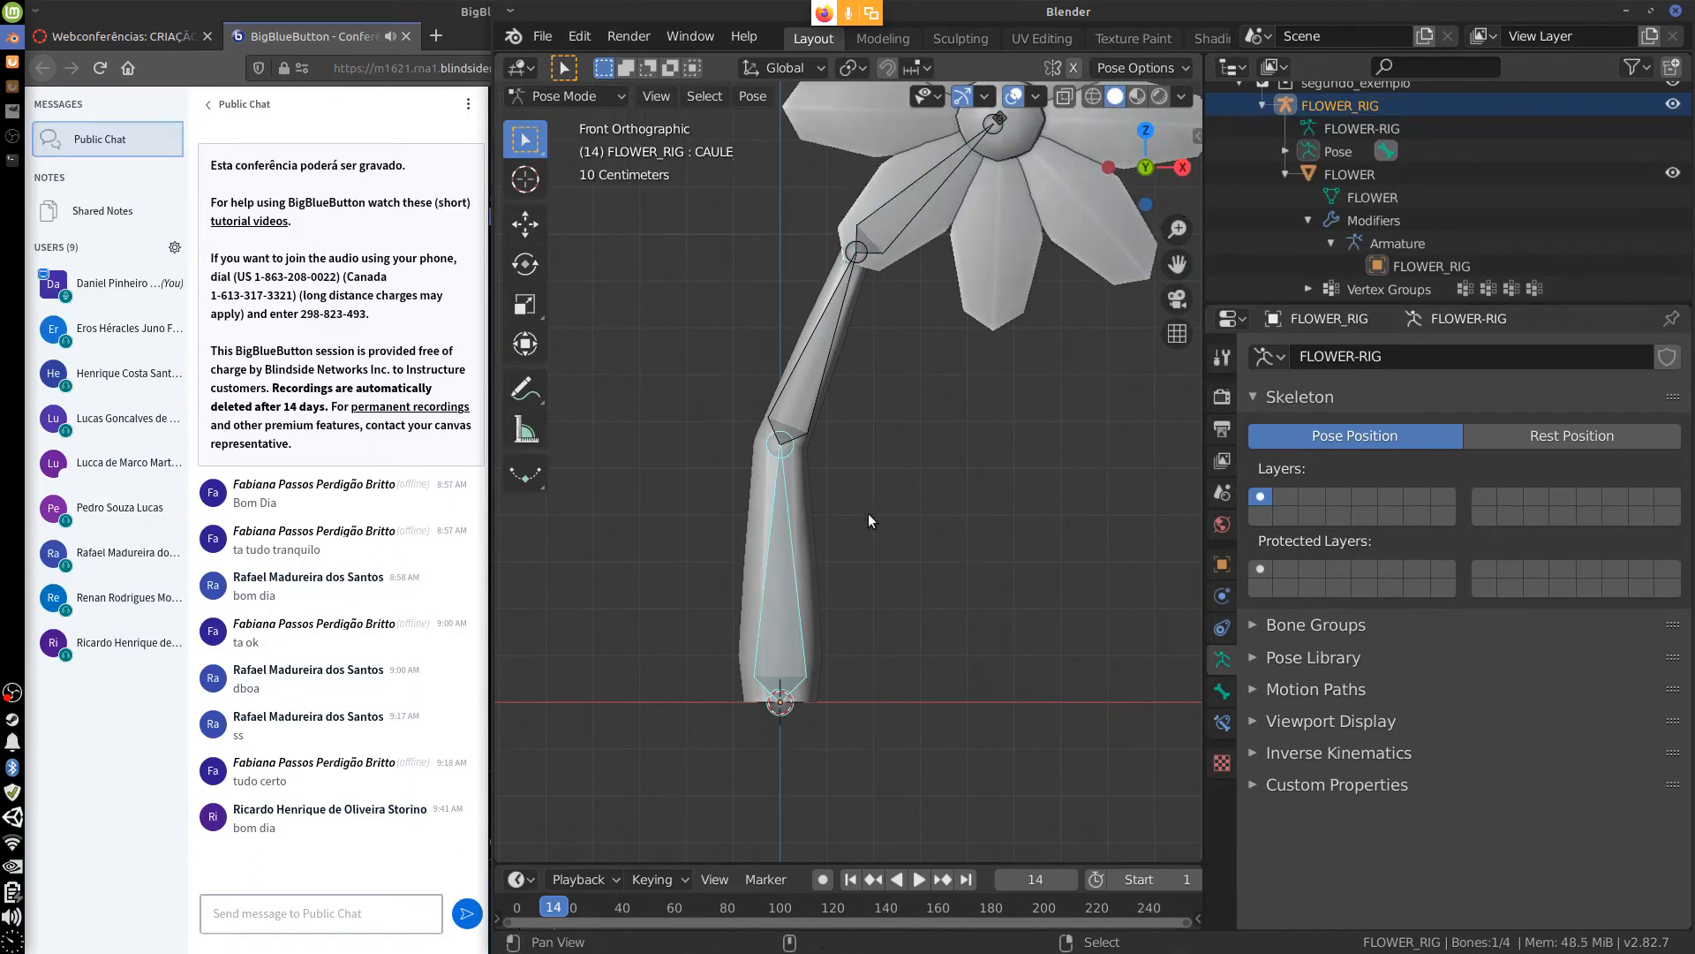
key("r")
middle_click_drag(916, 527, 835, 752, "shift")
right_click(919, 346)
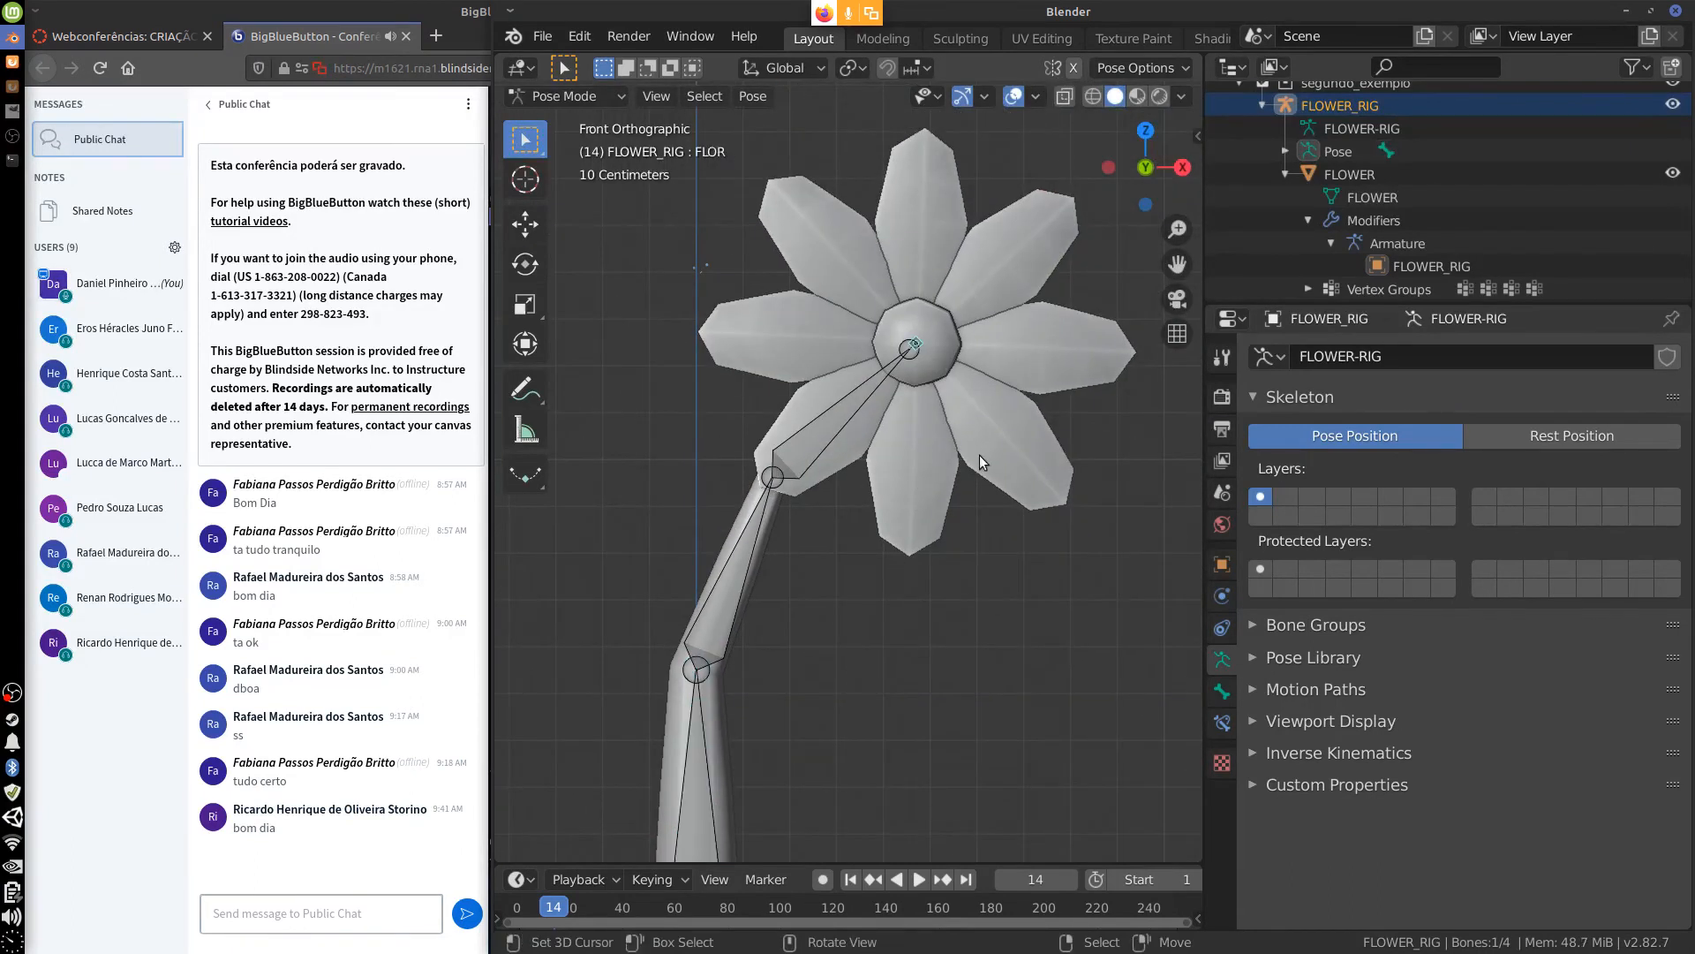
key("r")
key("r")
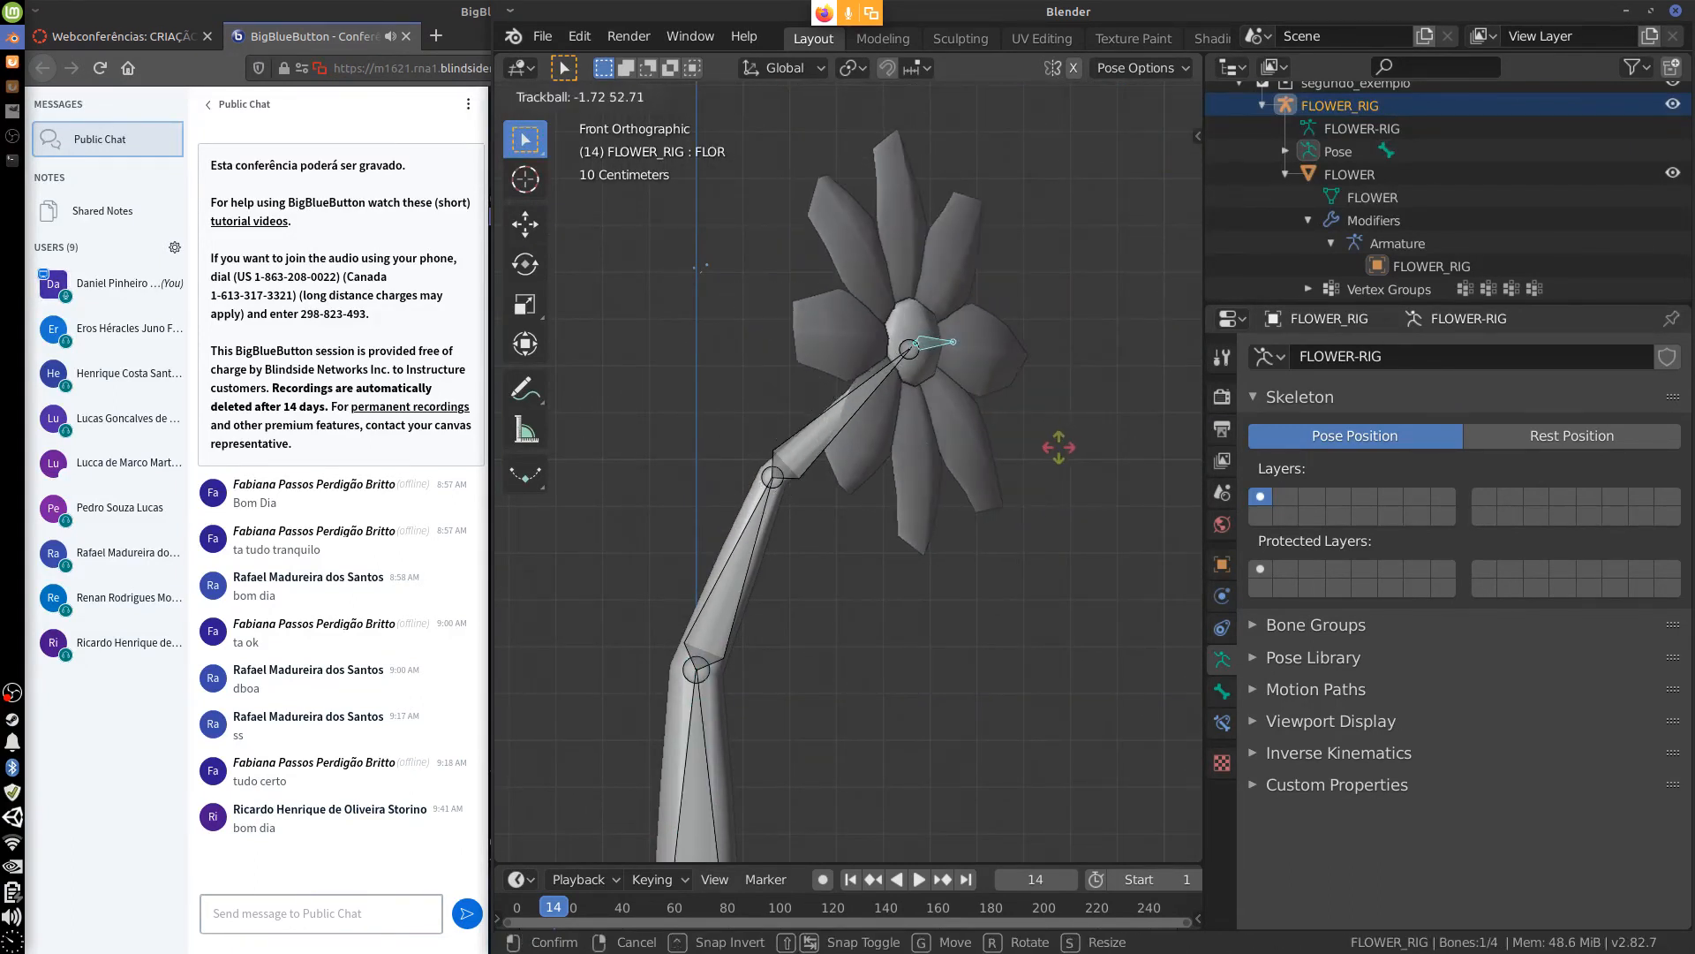
left_click(1059, 447)
Rotate the CAULE_MEIO bone by about -51 degrees and tilt the CAULE bone counter-clockwise to bend the stem the other way.
middle_click_drag(870, 645, 977, 532, "shift")
right_click(826, 496)
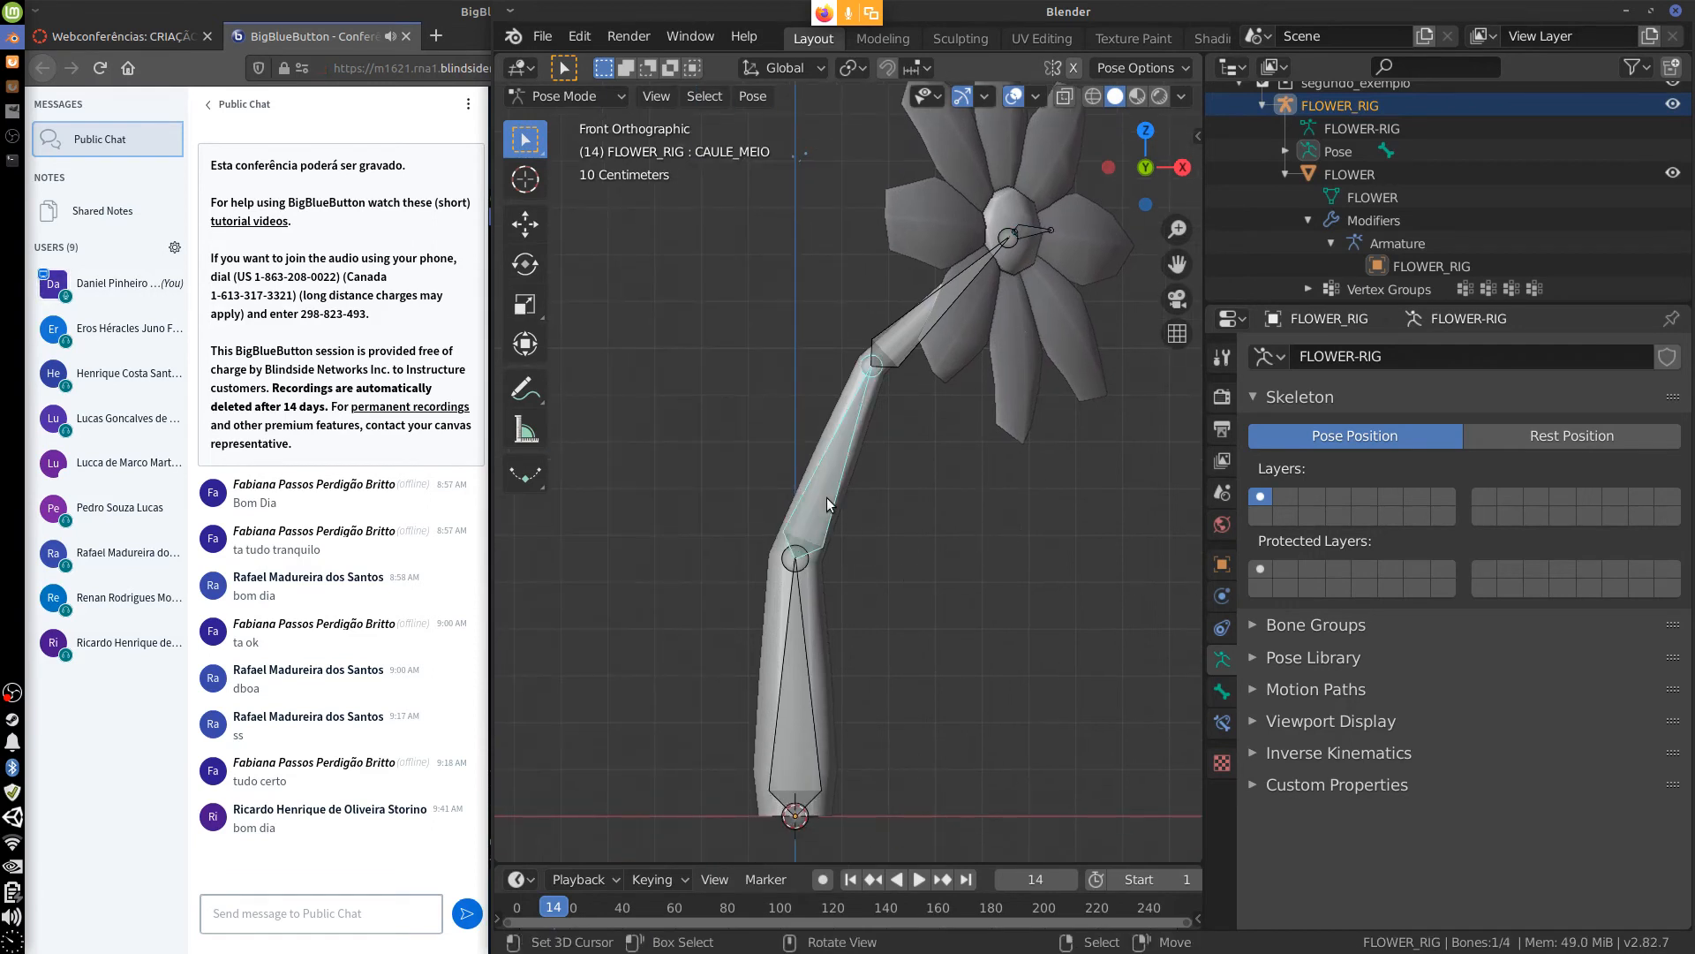
key("r")
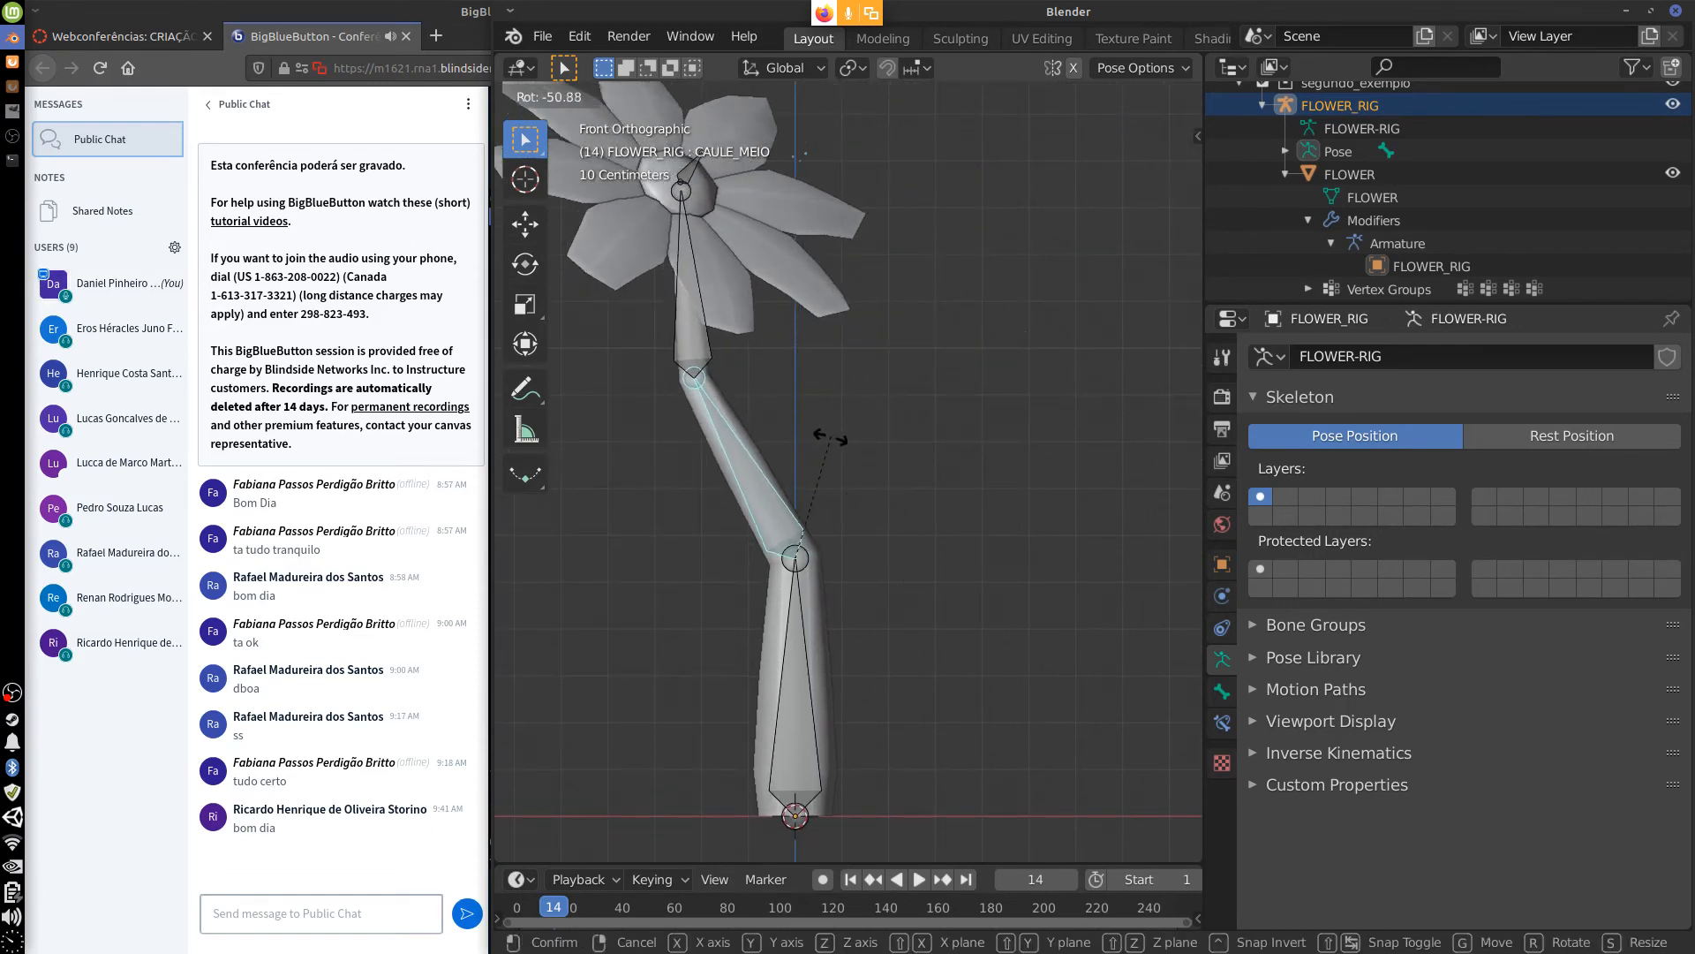
left_click(809, 592)
right_click(808, 592)
key("r")
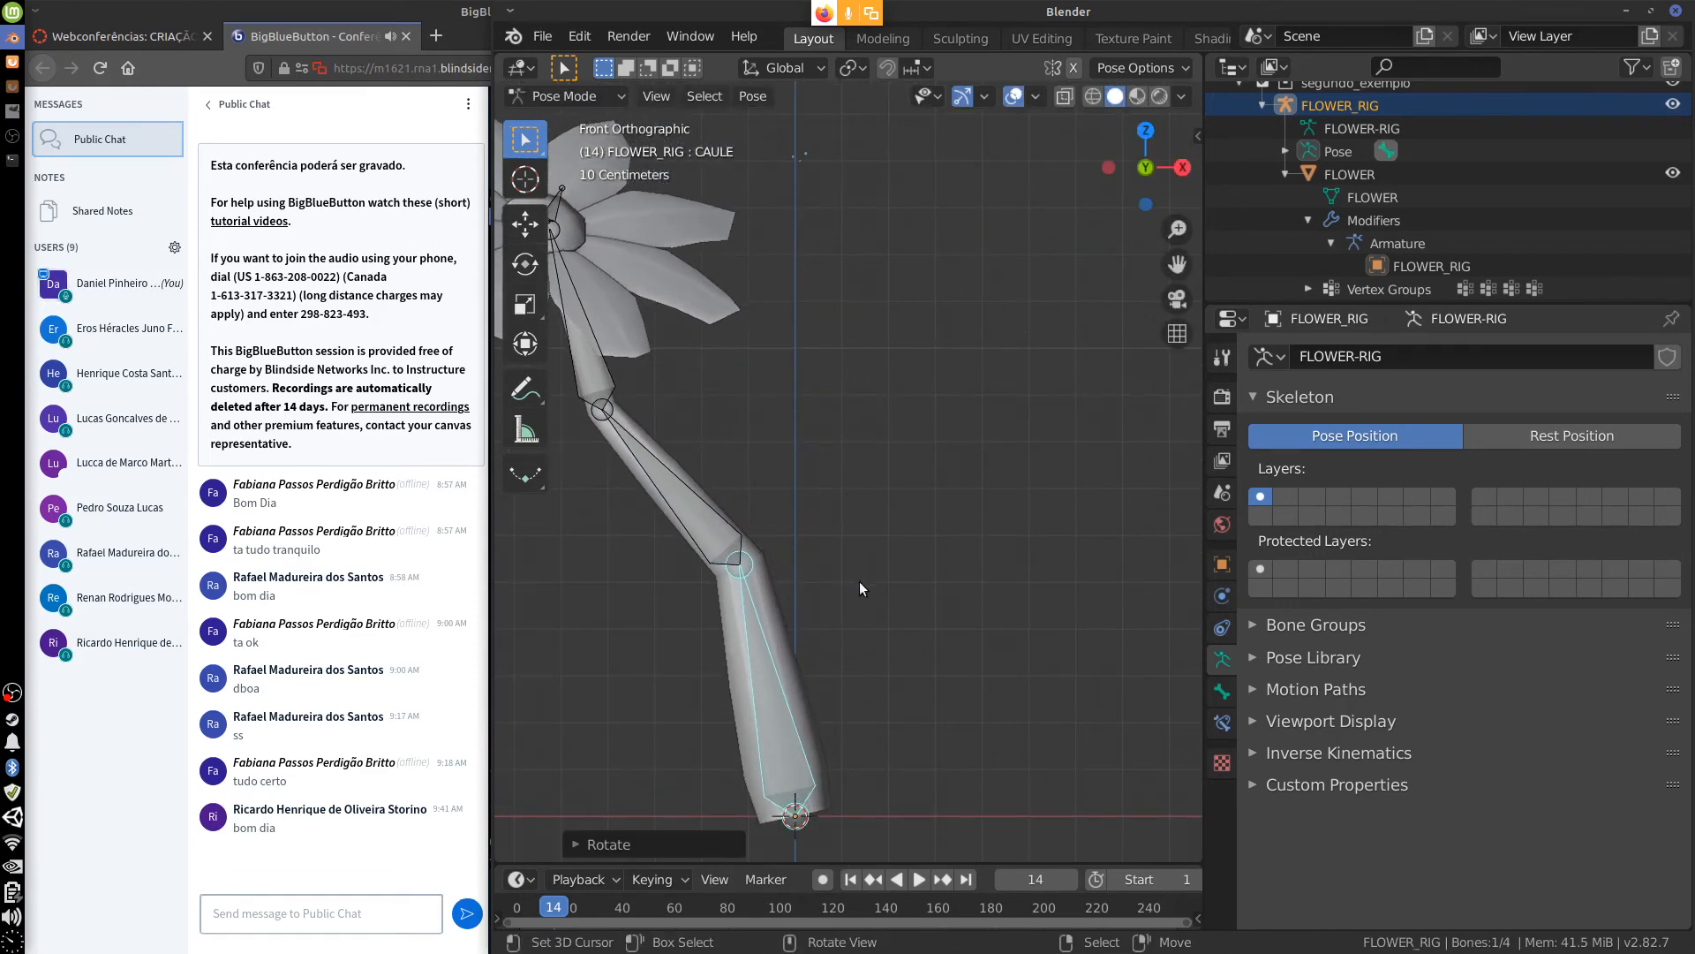
left_click(894, 597)
Handwrite the annotations PARENT and VERTEX GROUP in the empty space beside the flower.
middle_click_drag(893, 597, 956, 586, "shift")
scroll(1029, 585, "down", 2)
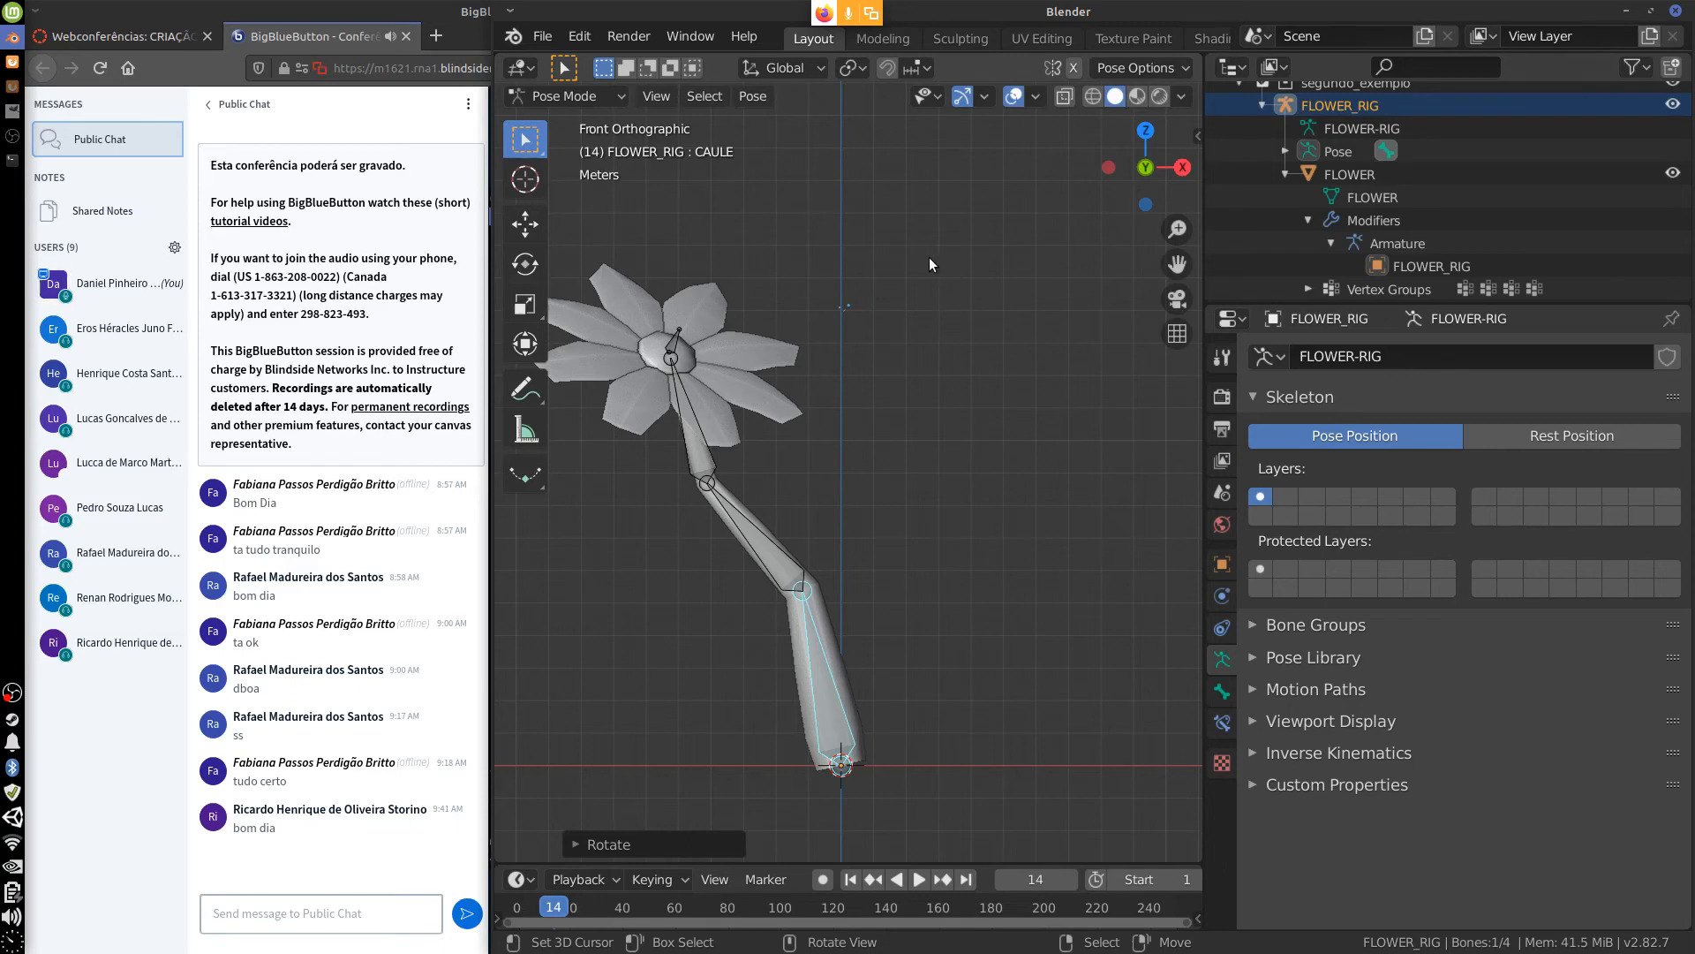
mouse_move(936, 321)
left_mouse_down()
mouse_move(940, 284)
mouse_move(965, 308)
left_mouse_up()
left_click_drag(948, 298, 971, 308)
mouse_move(969, 282)
left_mouse_down()
mouse_move(988, 308)
mouse_move(1016, 307)
left_mouse_up()
left_click_drag(997, 280, 1012, 293)
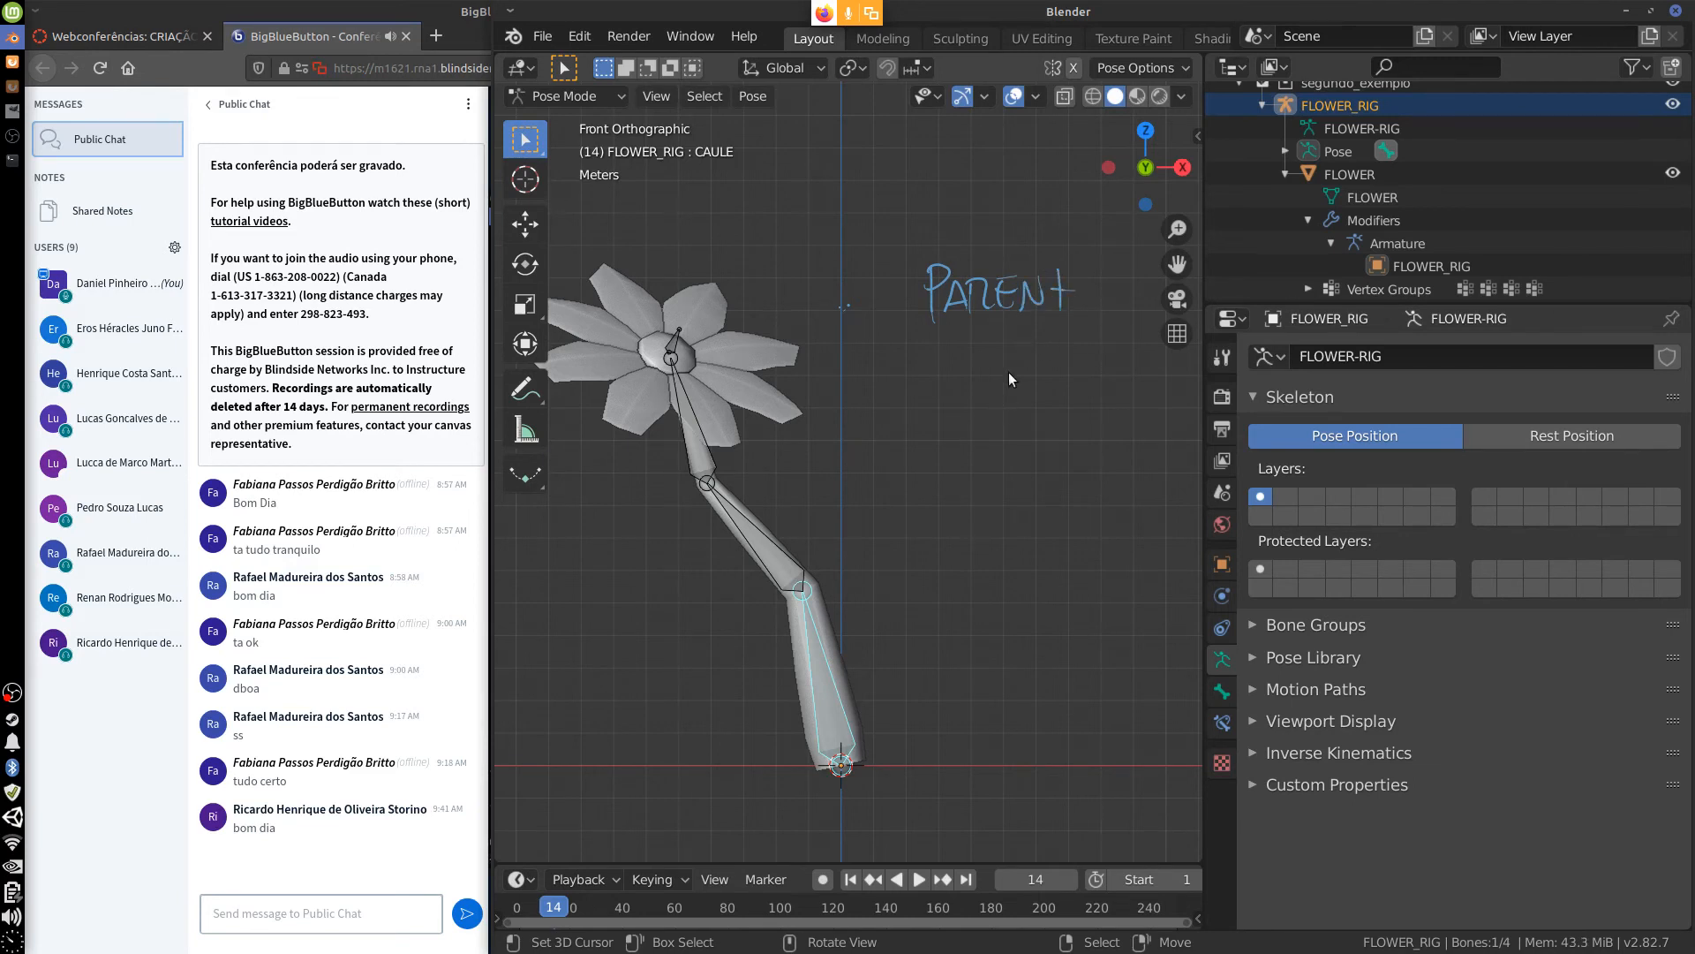
mouse_move(988, 356)
left_mouse_down()
mouse_move(1008, 355)
mouse_move(1030, 394)
left_mouse_up()
mouse_move(1015, 361)
left_mouse_down()
mouse_move(1031, 358)
mouse_move(1043, 393)
mouse_move(1079, 394)
left_mouse_up()
mouse_move(1068, 362)
left_mouse_down()
mouse_move(1090, 360)
mouse_move(1110, 394)
mouse_move(1111, 362)
left_mouse_up()
left_click_drag(1095, 380, 1108, 378)
mouse_move(1115, 365)
left_mouse_down()
mouse_move(1132, 394)
mouse_move(1086, 417)
left_mouse_up()
left_click_drag(1101, 417, 1114, 417)
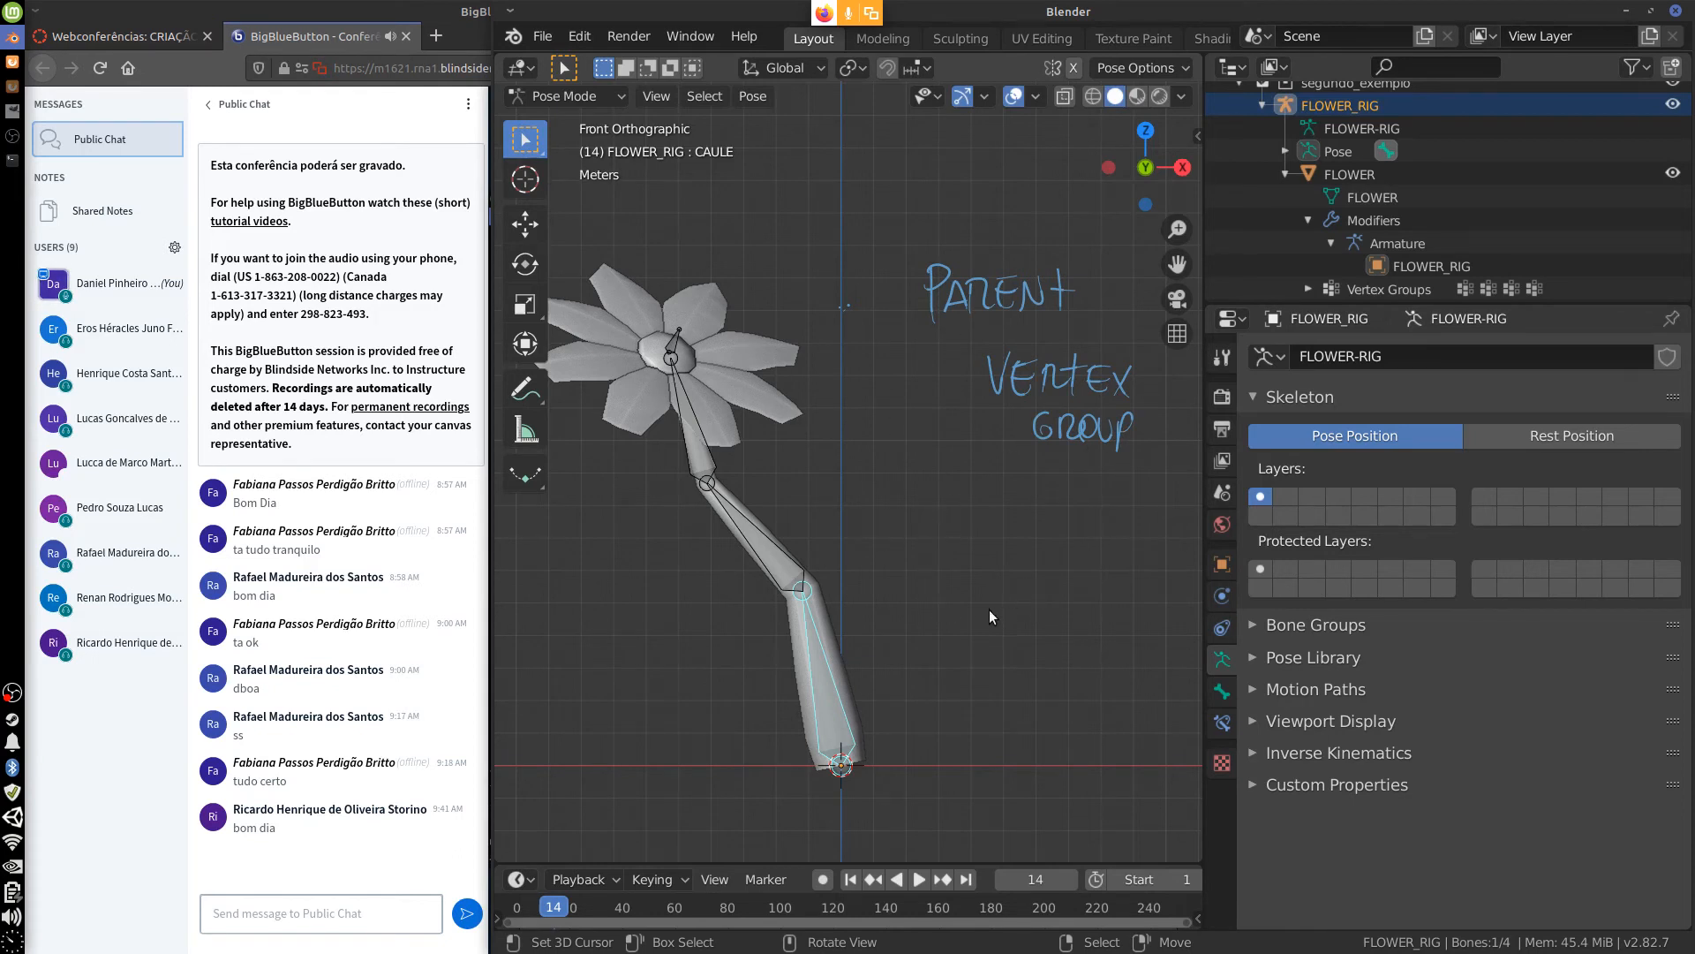
Erase the PARENT and VERTEX GROUP annotations beside the flower.
mouse_move(959, 602)
middle_mouse_down("shift")
mouse_move(1054, 606)
mouse_move(1023, 571)
middle_mouse_up("shift")
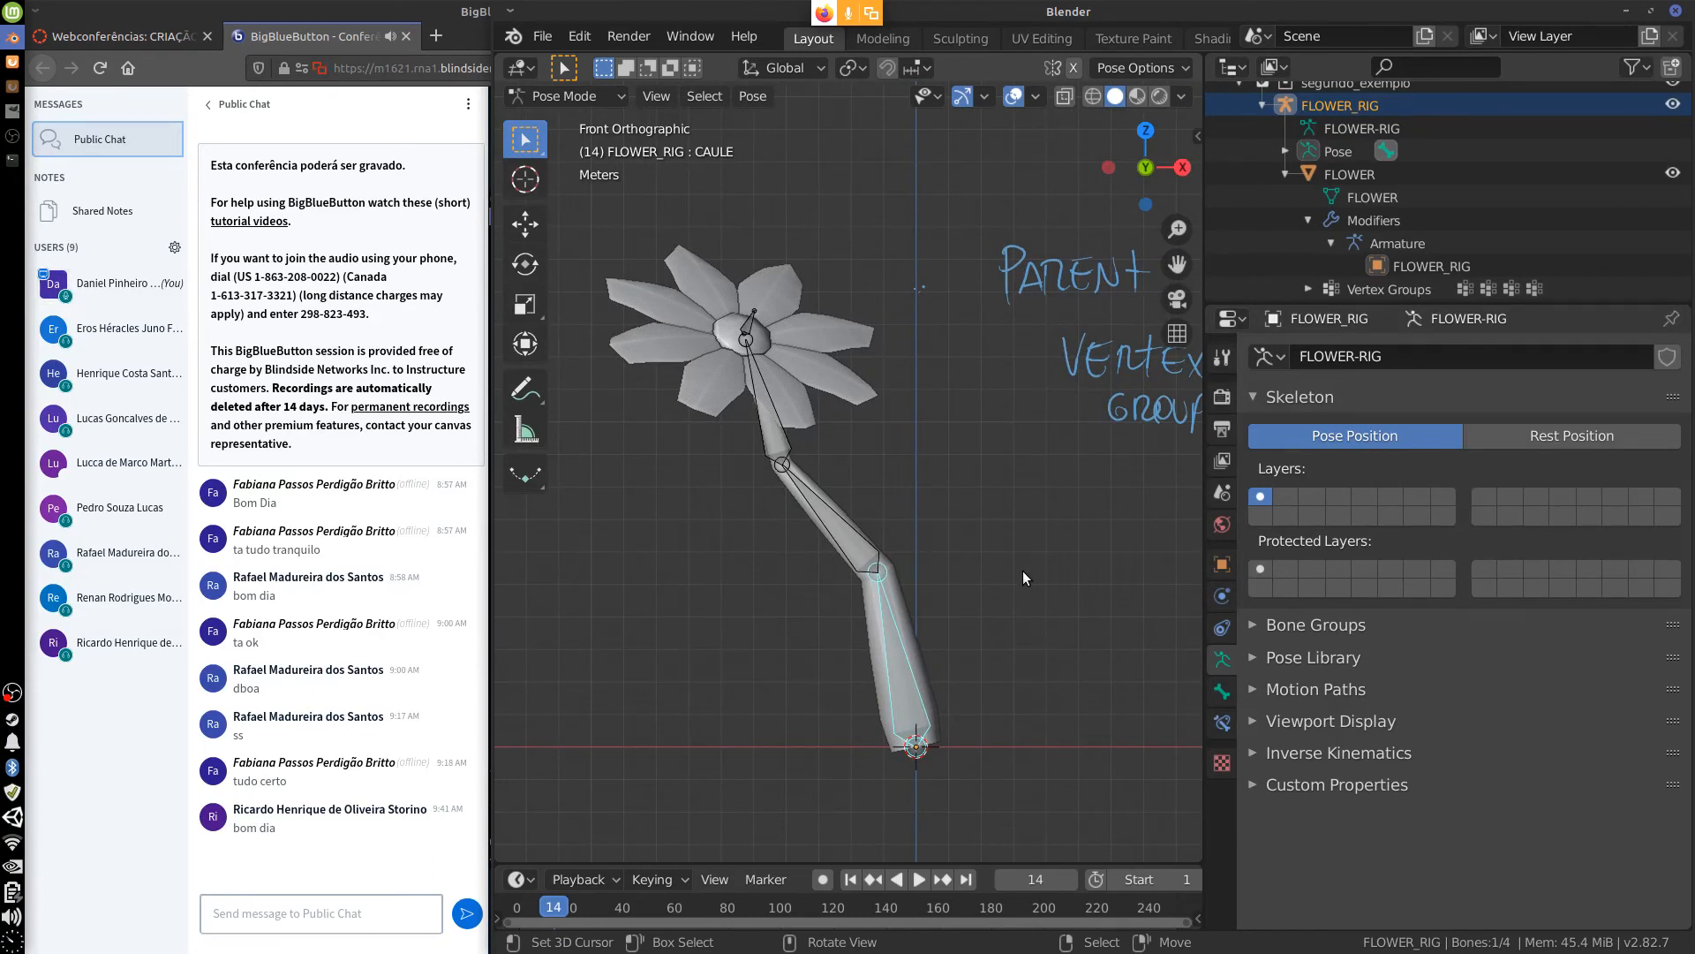
middle_click_drag(1023, 570, 936, 623, "shift")
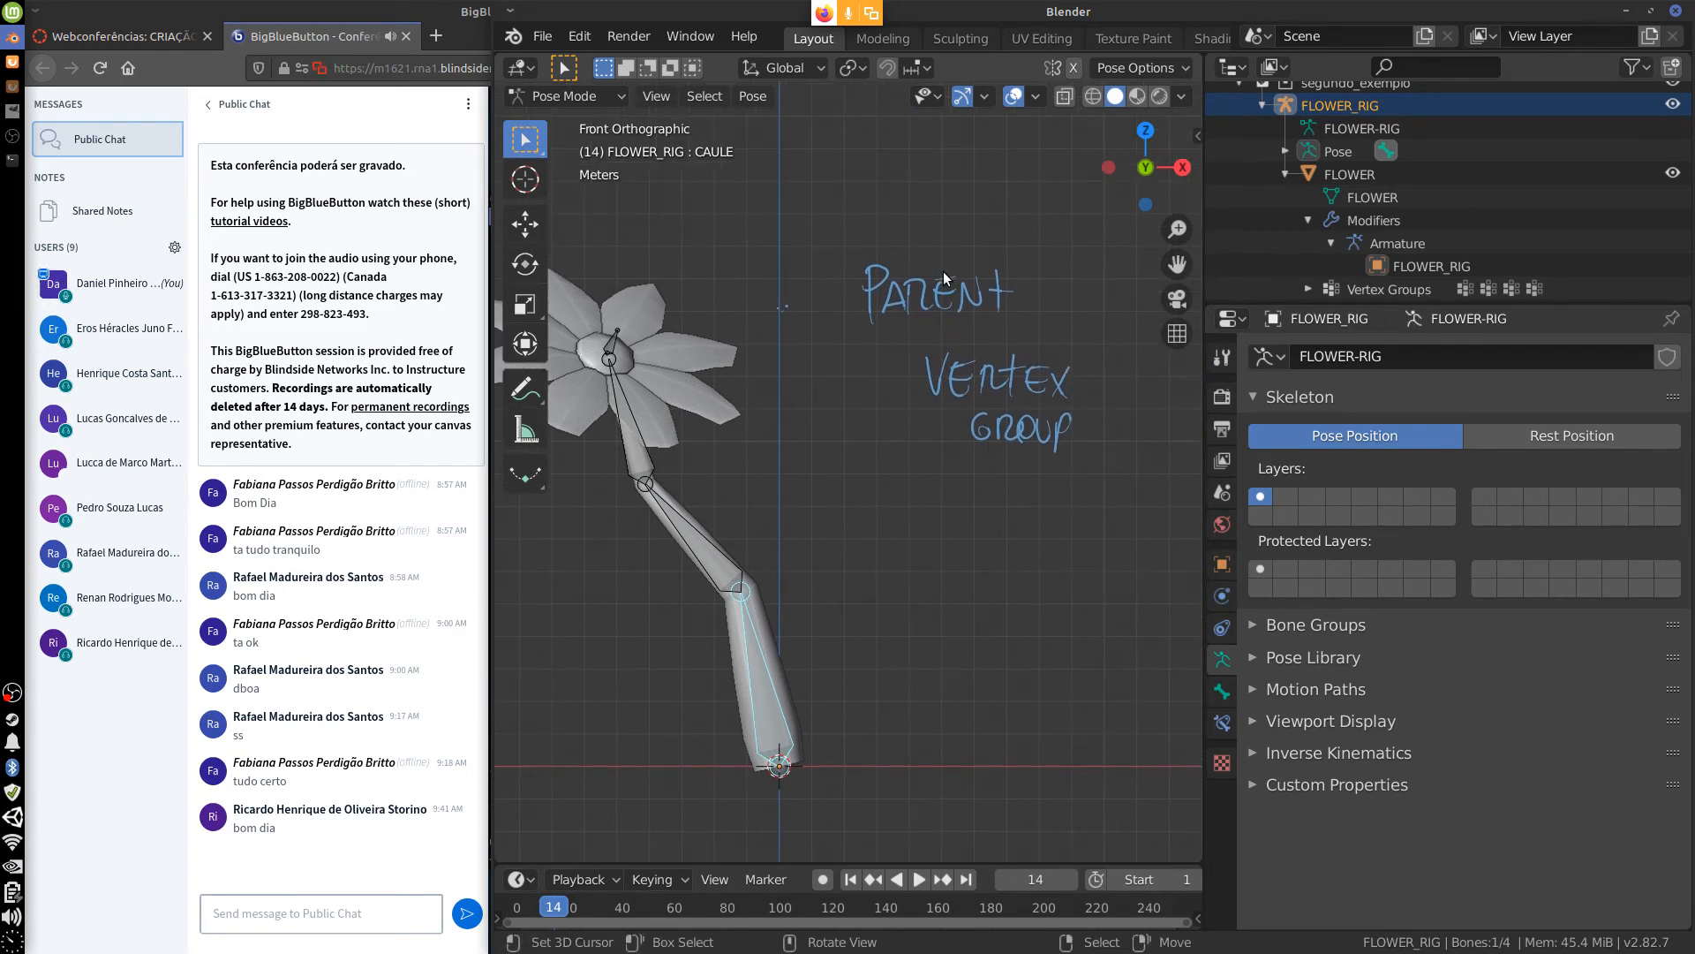
mouse_move(927, 251)
right_mouse_down()
mouse_move(913, 296)
mouse_move(975, 247)
mouse_move(975, 271)
right_mouse_up()
right_click_drag(982, 334, 1063, 427)
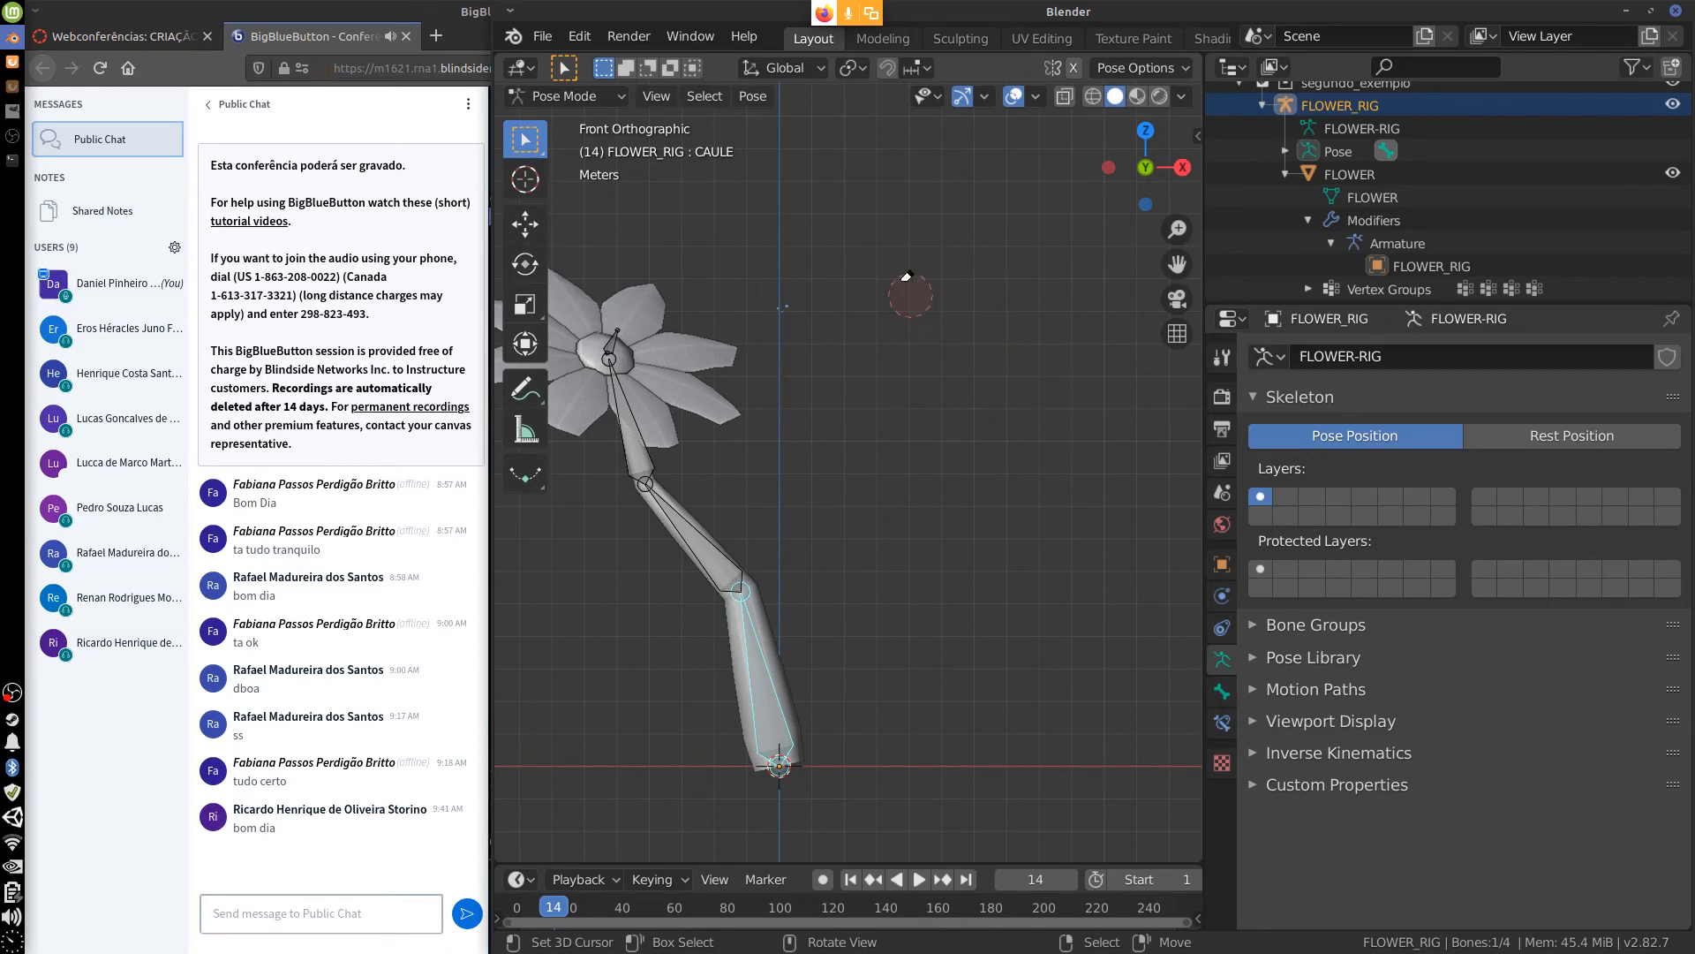
Select all bones of FLOWER_RIG and clear their user transforms to reset the pose.
middle_click_drag(918, 559, 1051, 552, "shift")
key("a")
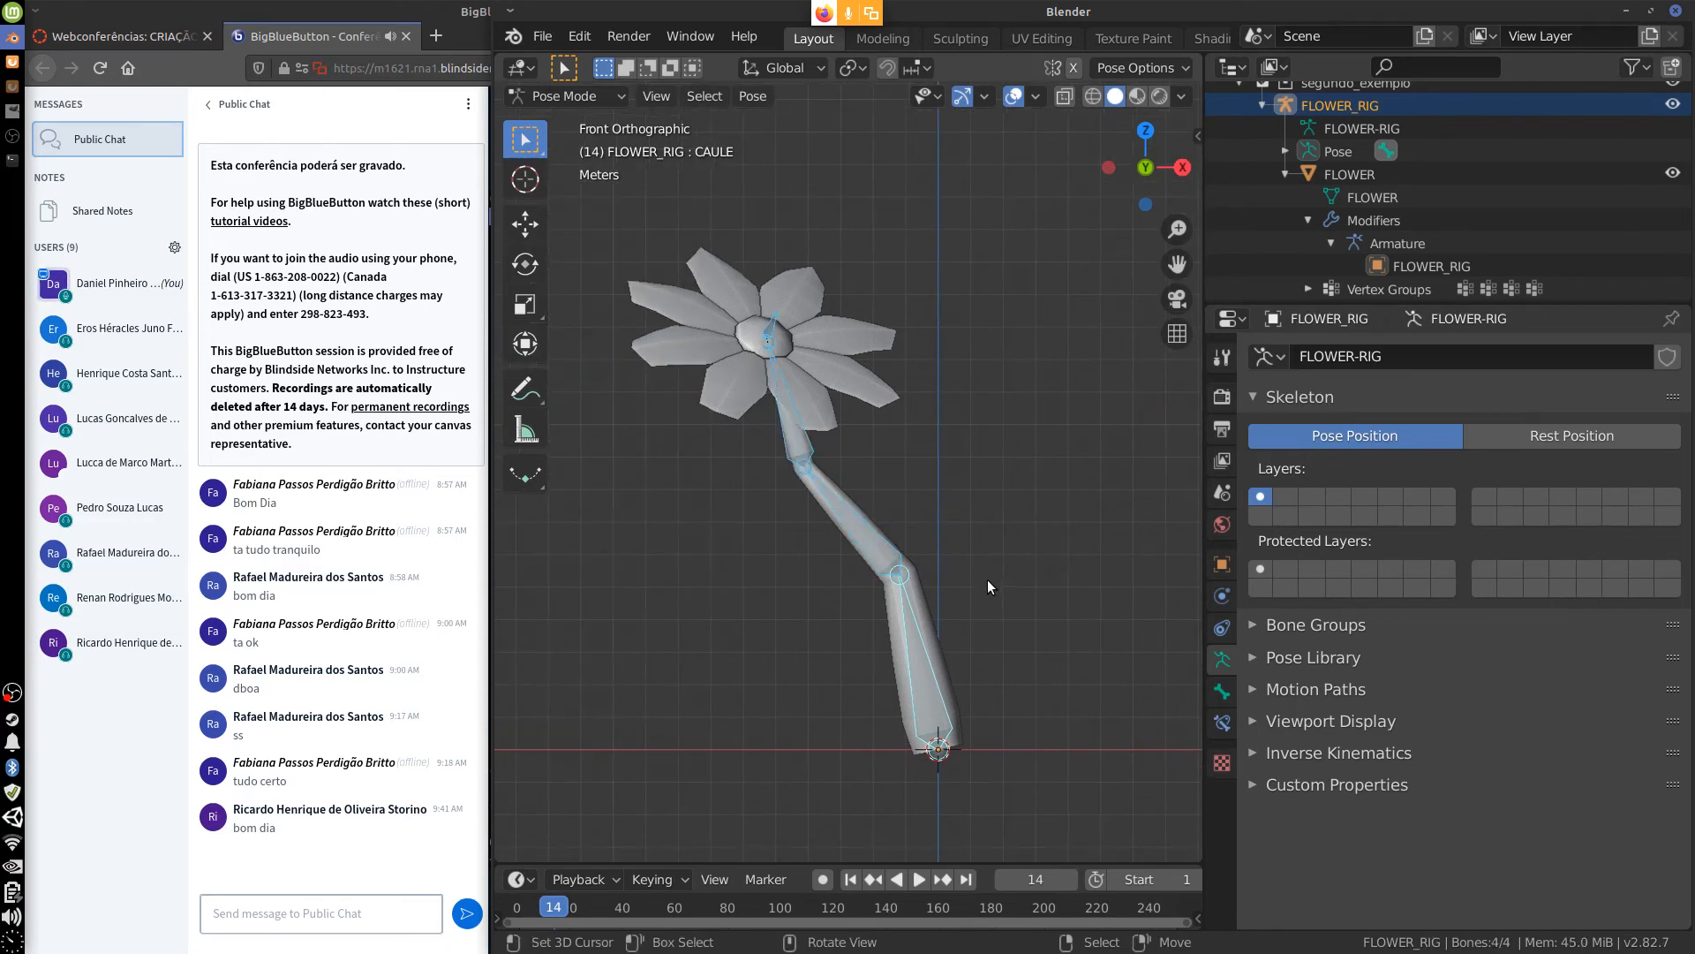
right_click(987, 580)
left_click(965, 918)
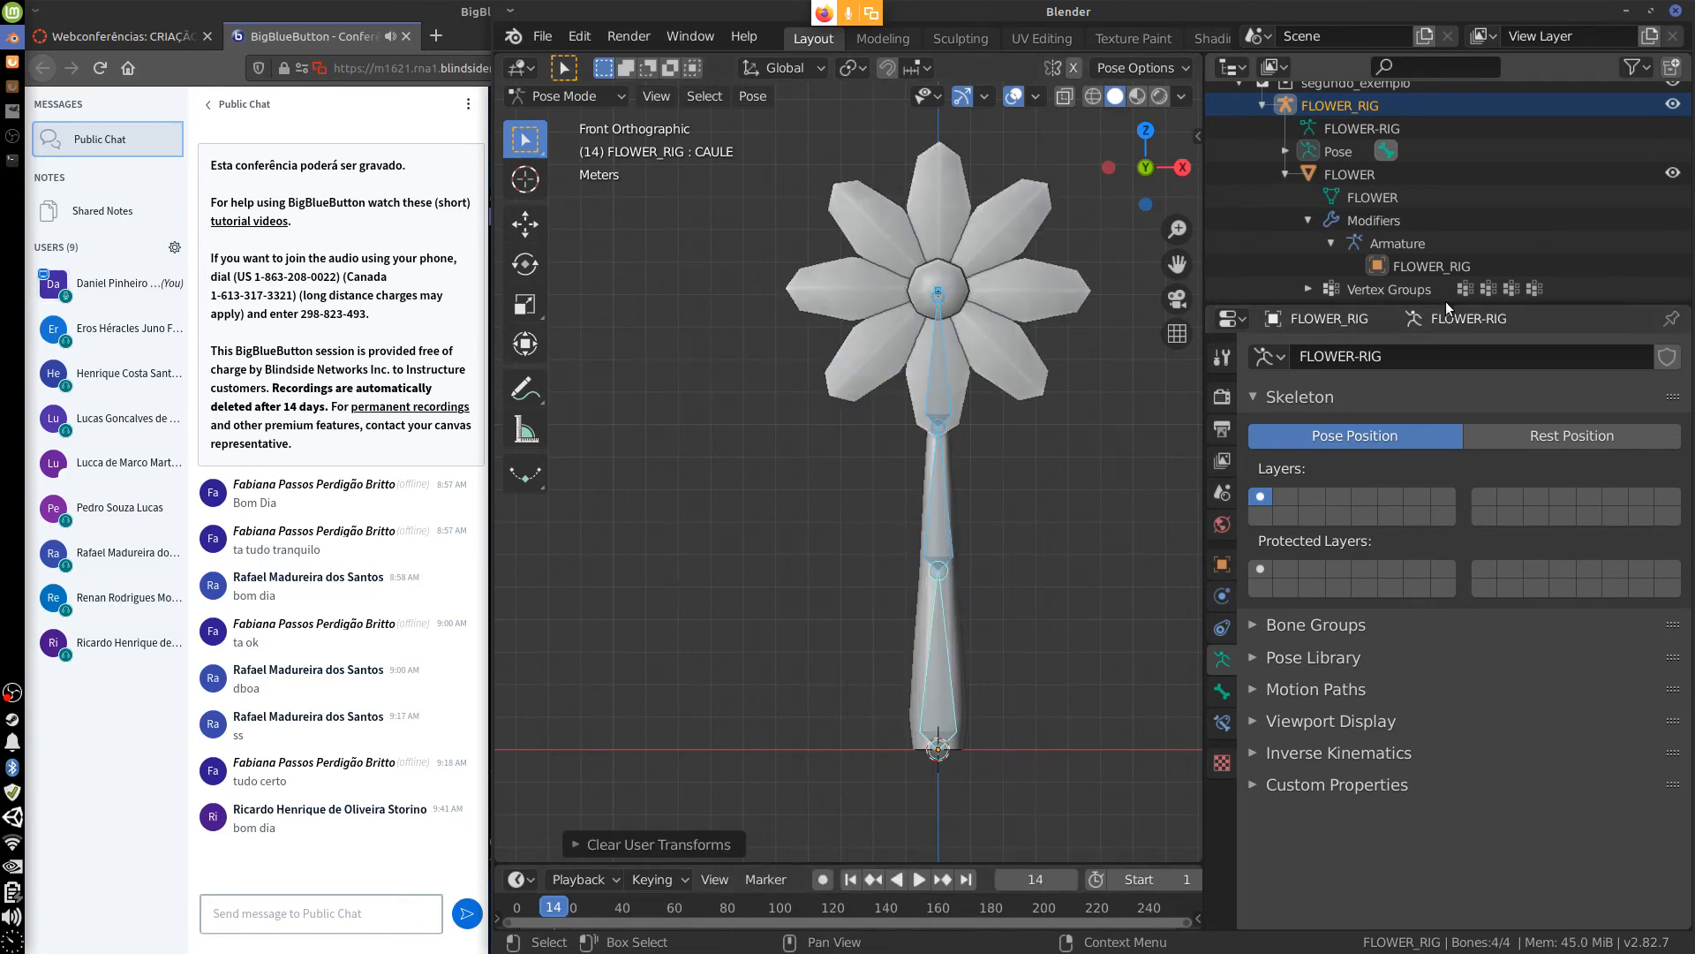
Enlarge the Outliner area and select only the CAULE bone at the base of the stem.
left_click_drag(1445, 301, 1452, 334)
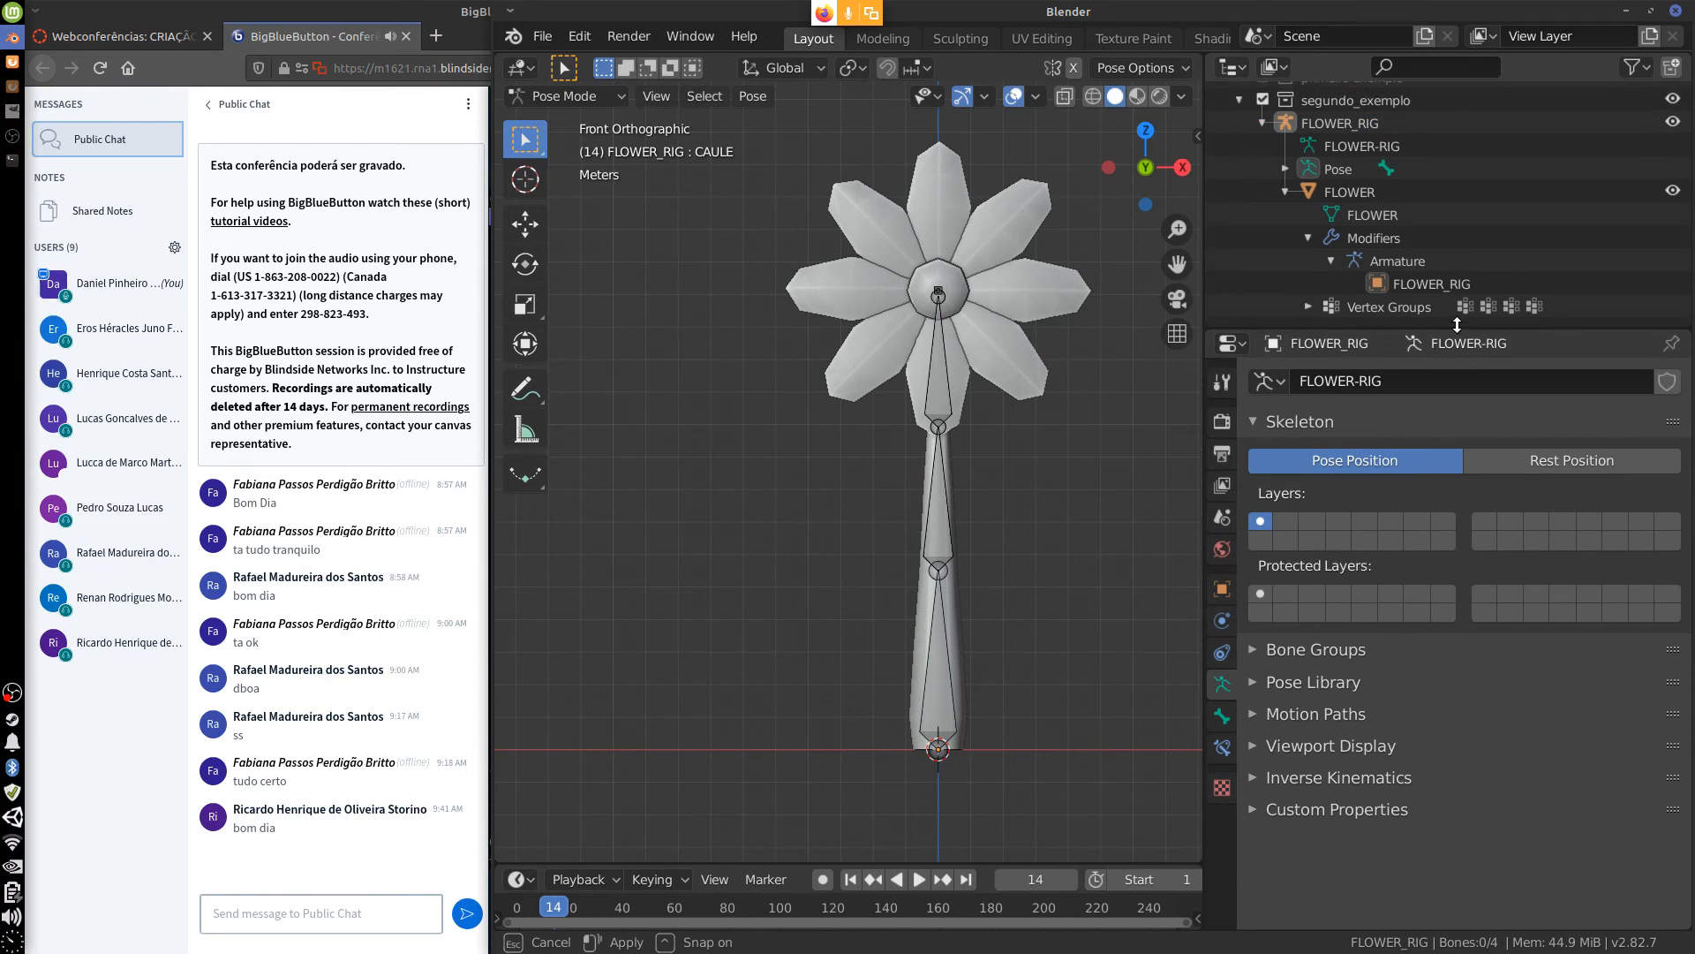
left_click(952, 633)
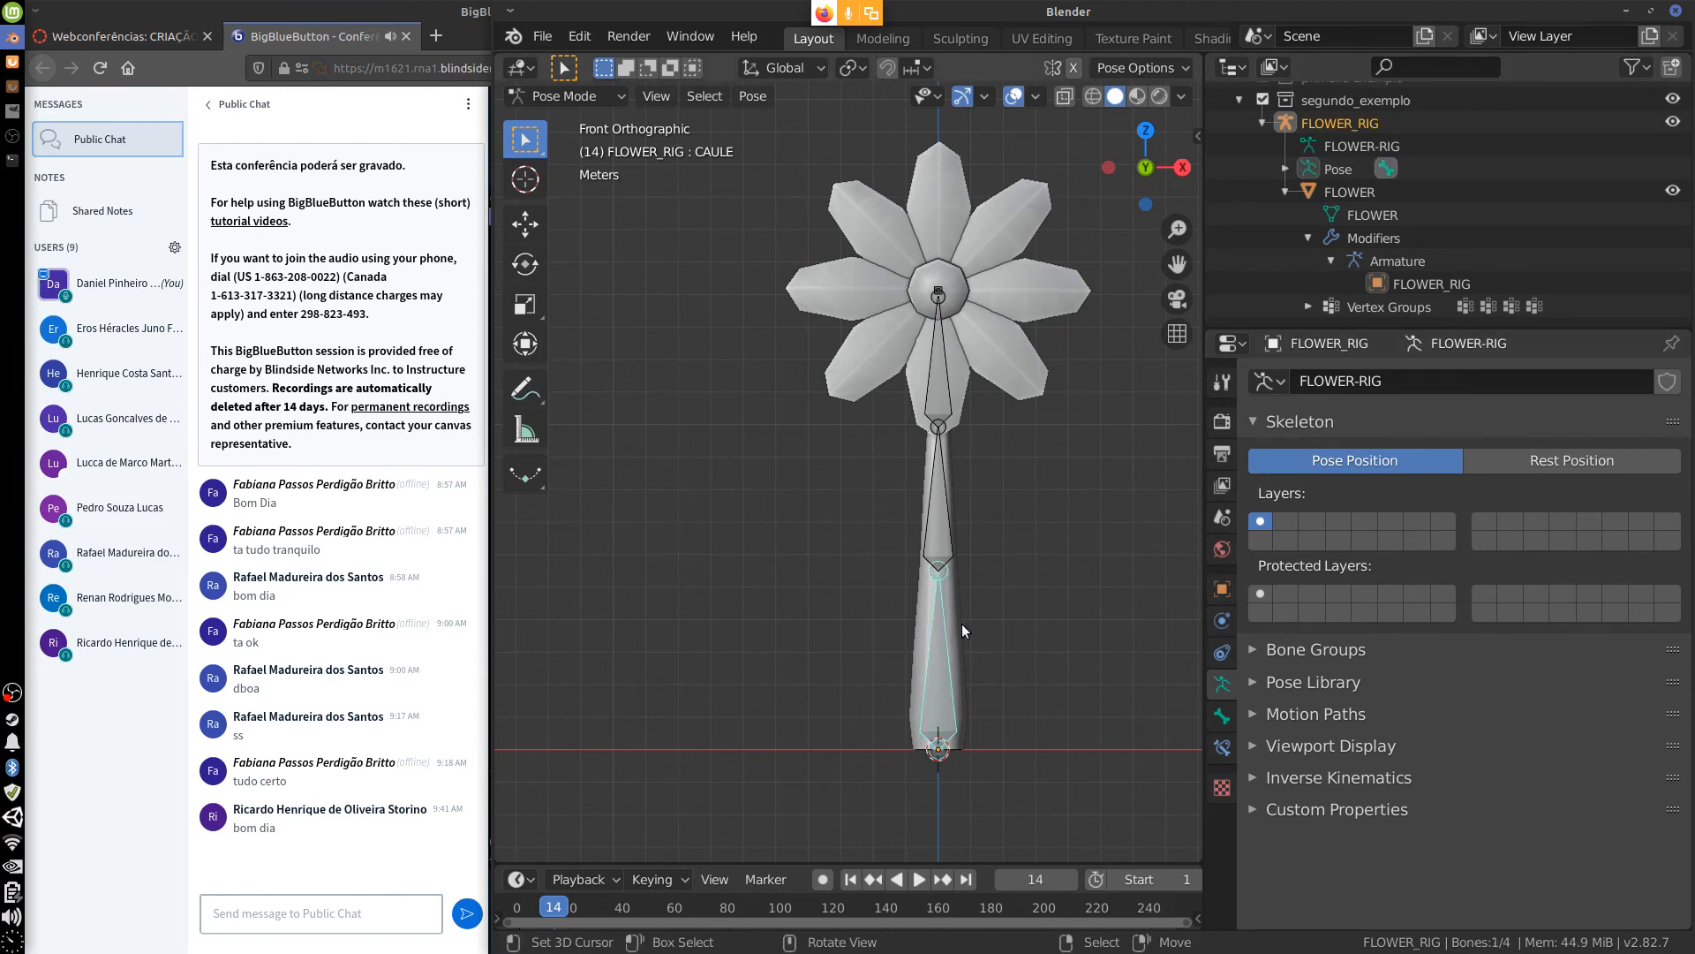
Switch to Object Mode, select FLOWER, and delete the vertex groups CAULE, CAULE_MEIO, CAULE_PONTA and FLOR.
left_click(605, 98)
left_click(607, 115)
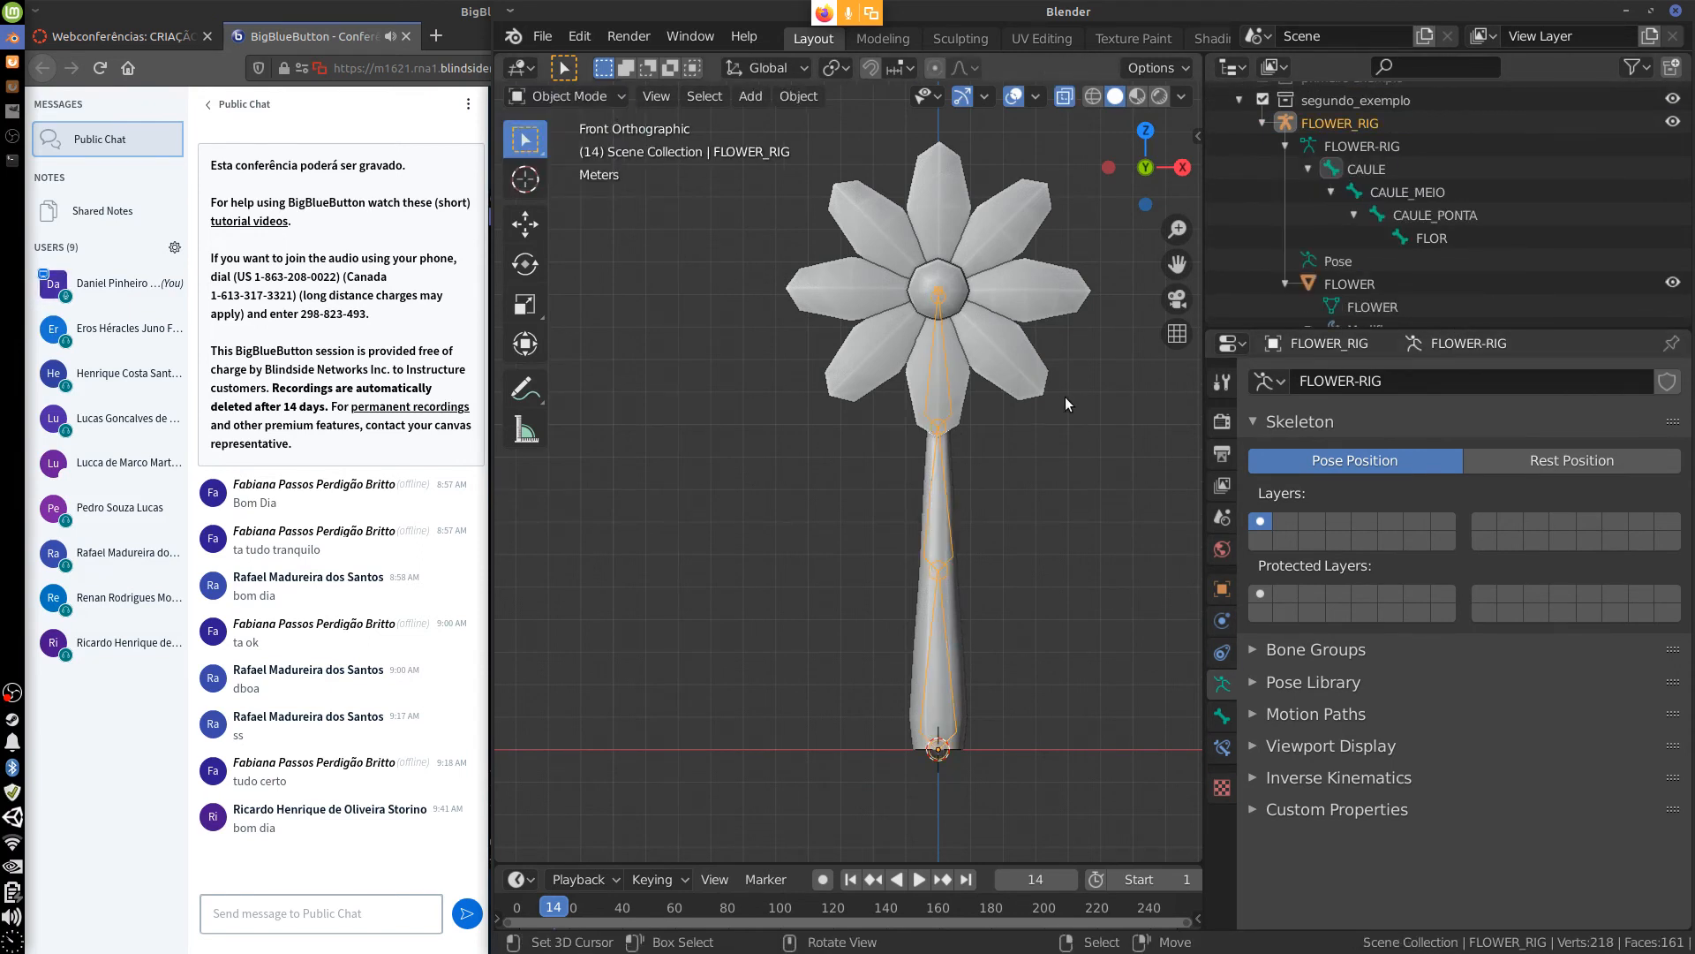
left_click(1063, 390)
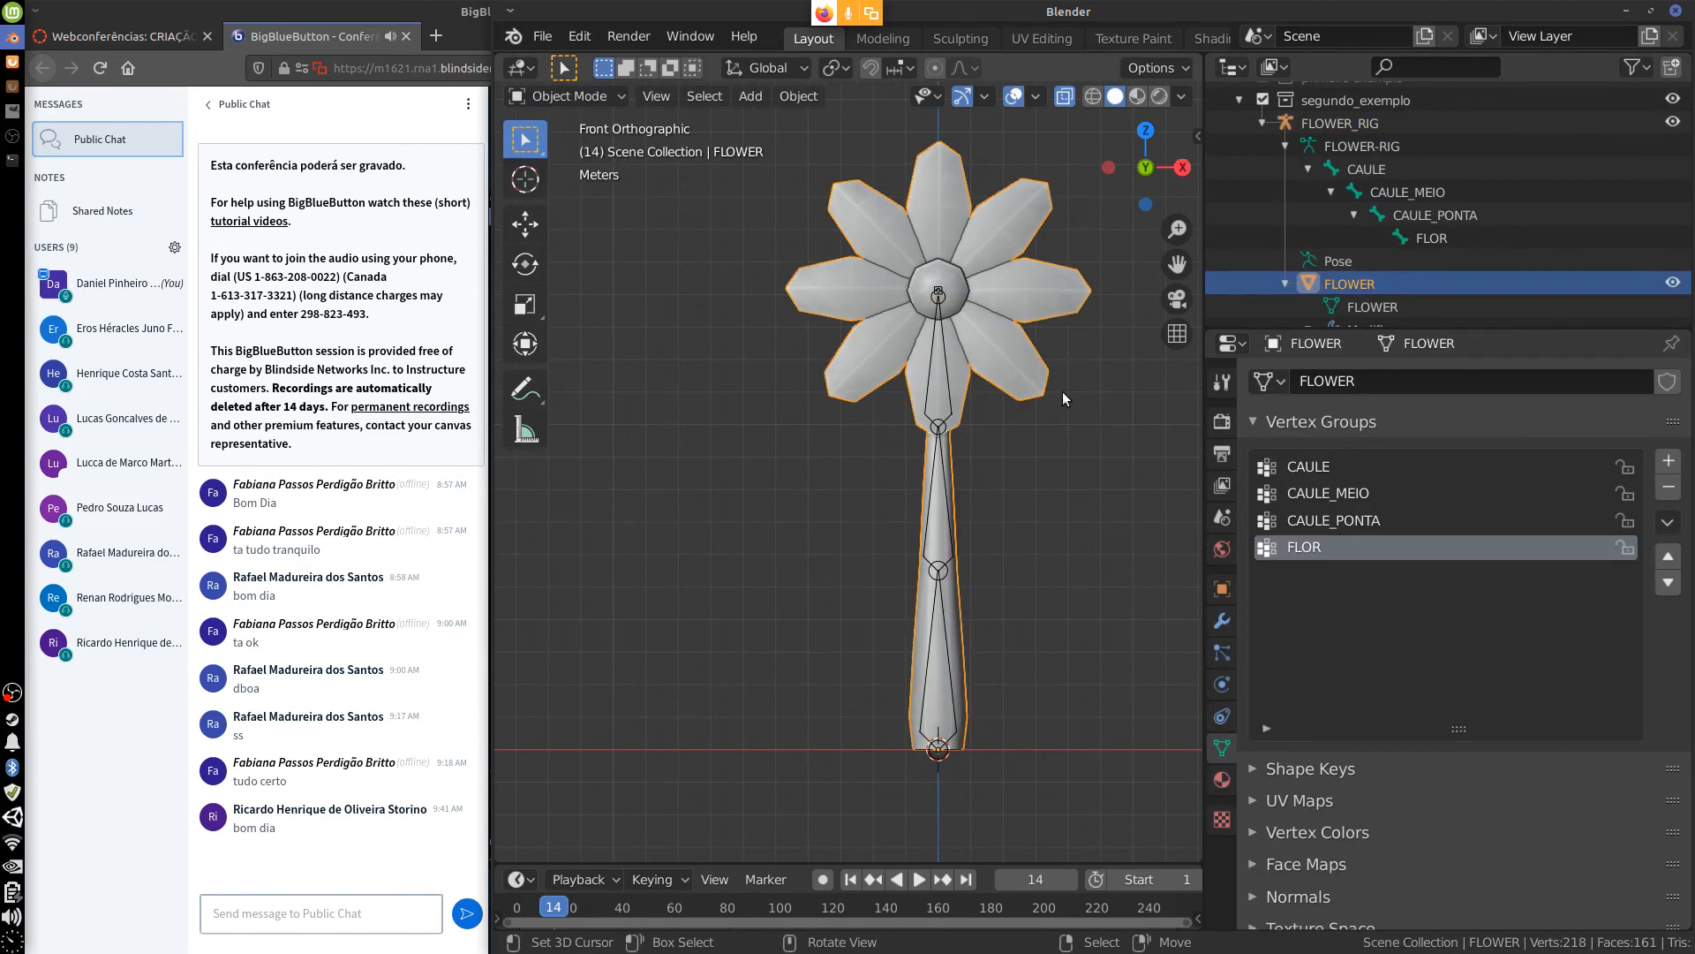
left_click(1669, 486)
left_click(1669, 487)
left_click(1669, 488)
left_click(1669, 489)
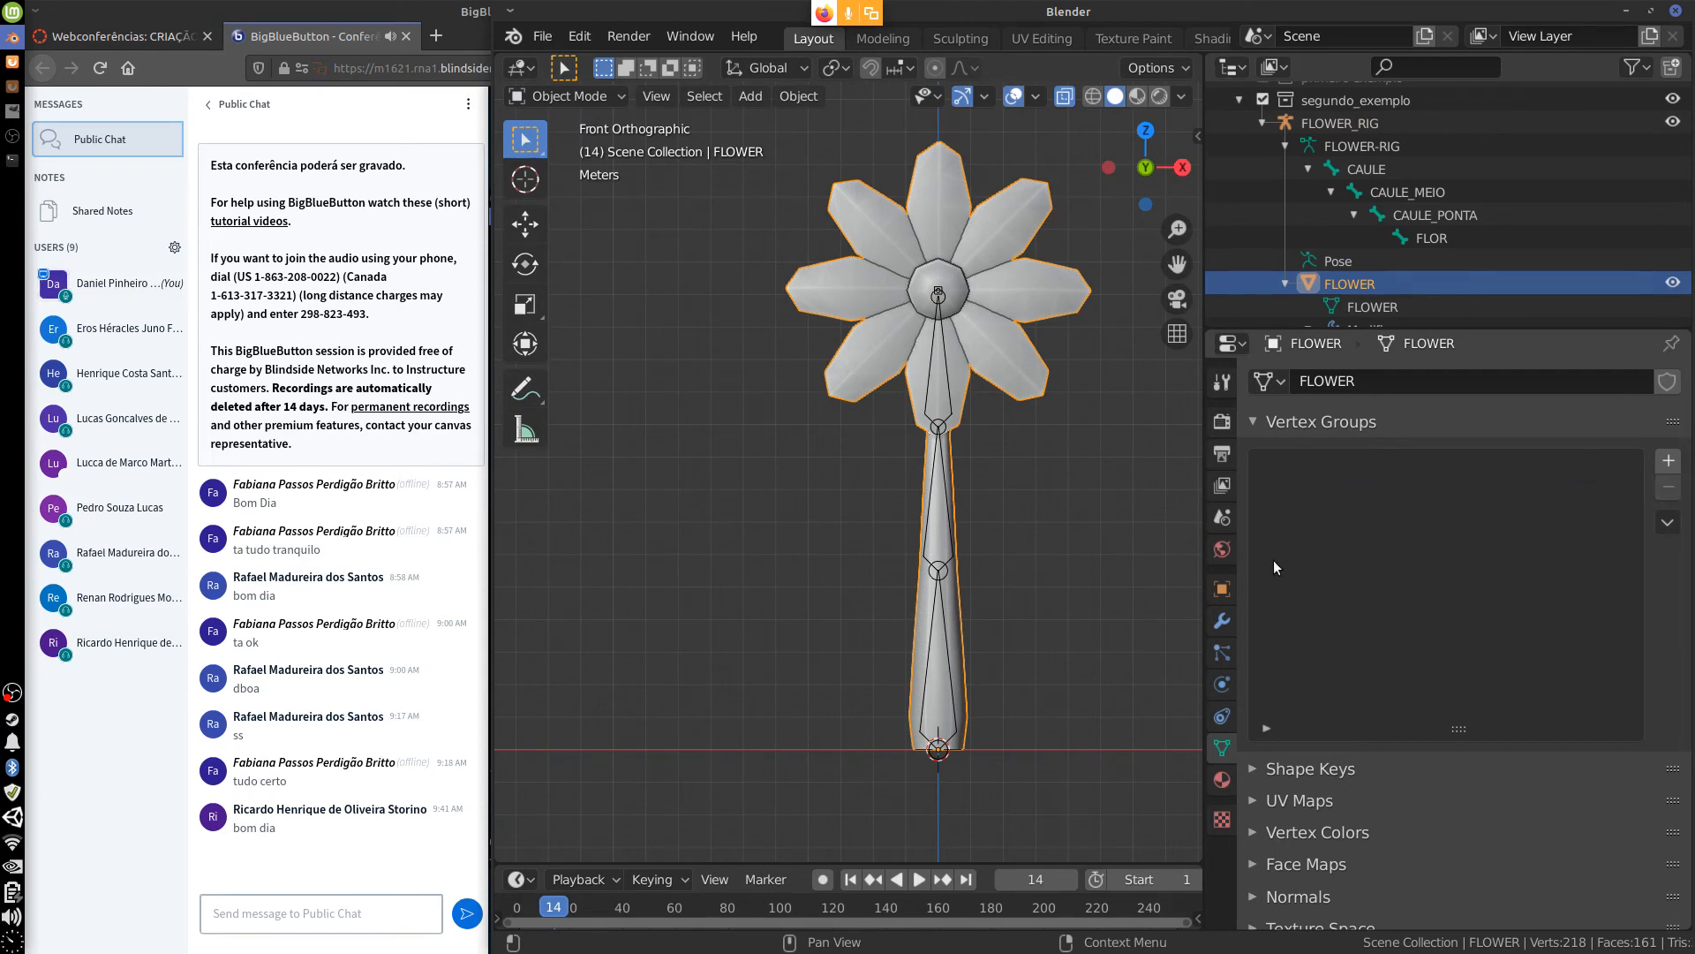
Remove the Armature modifier from FLOWER and clear its FLOWER_RIG parent relation.
left_click(1222, 620)
left_click(1661, 421)
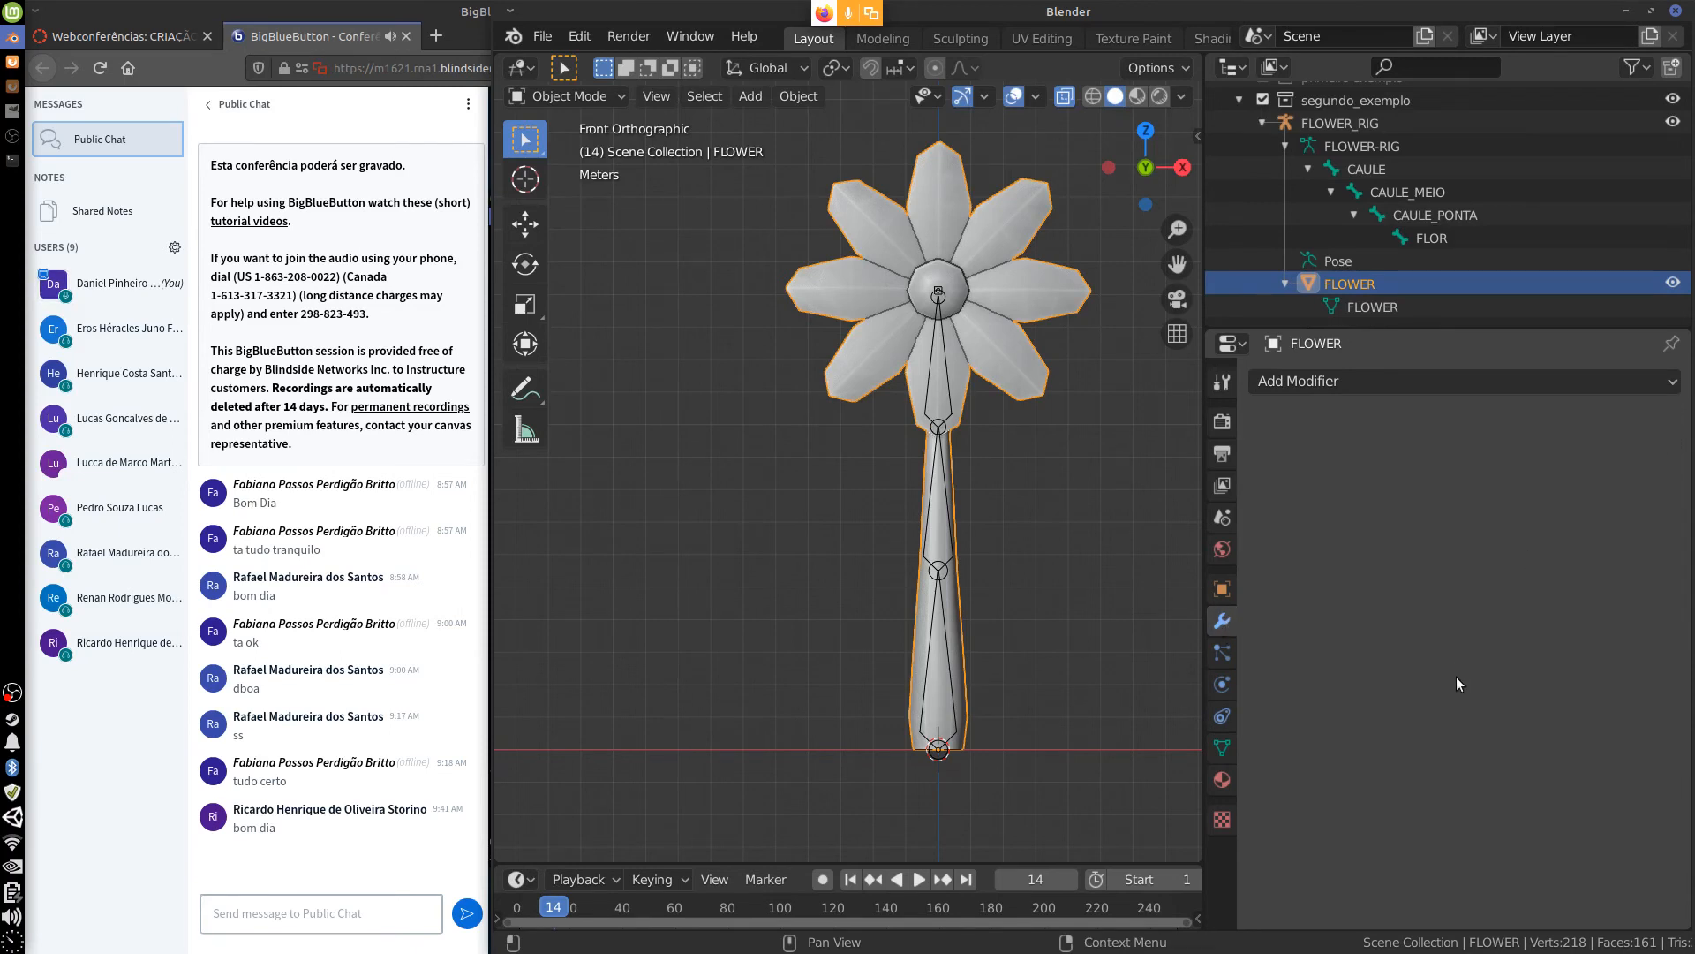
left_click(1222, 588)
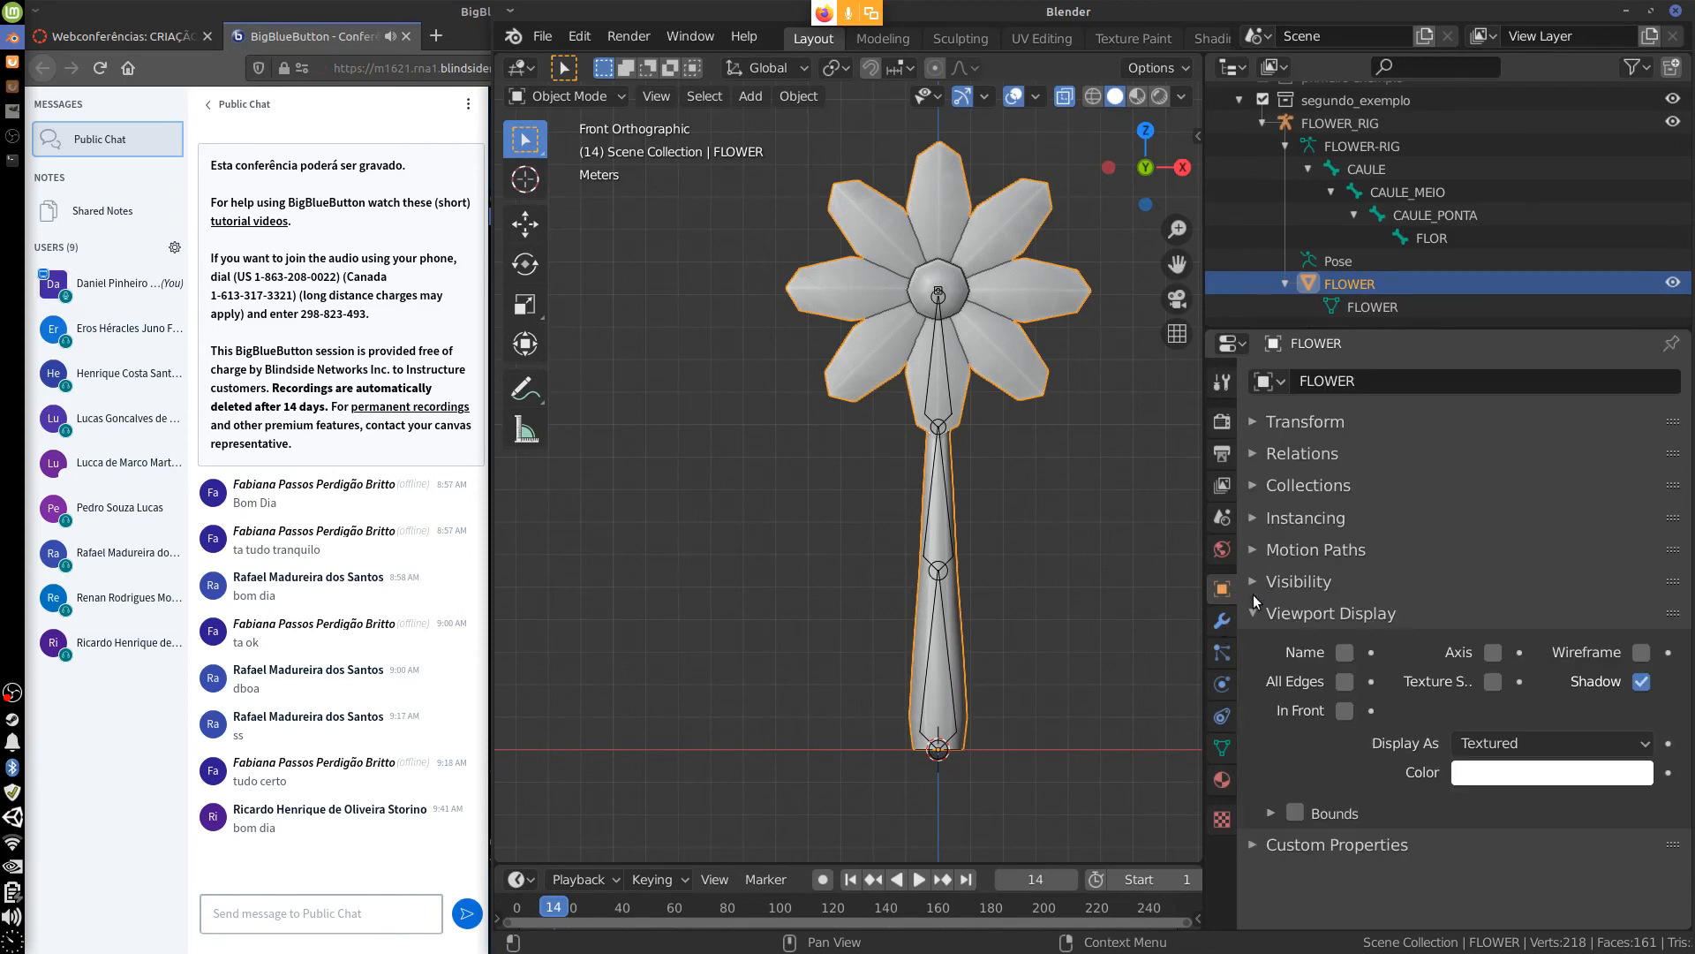
left_click(1249, 615)
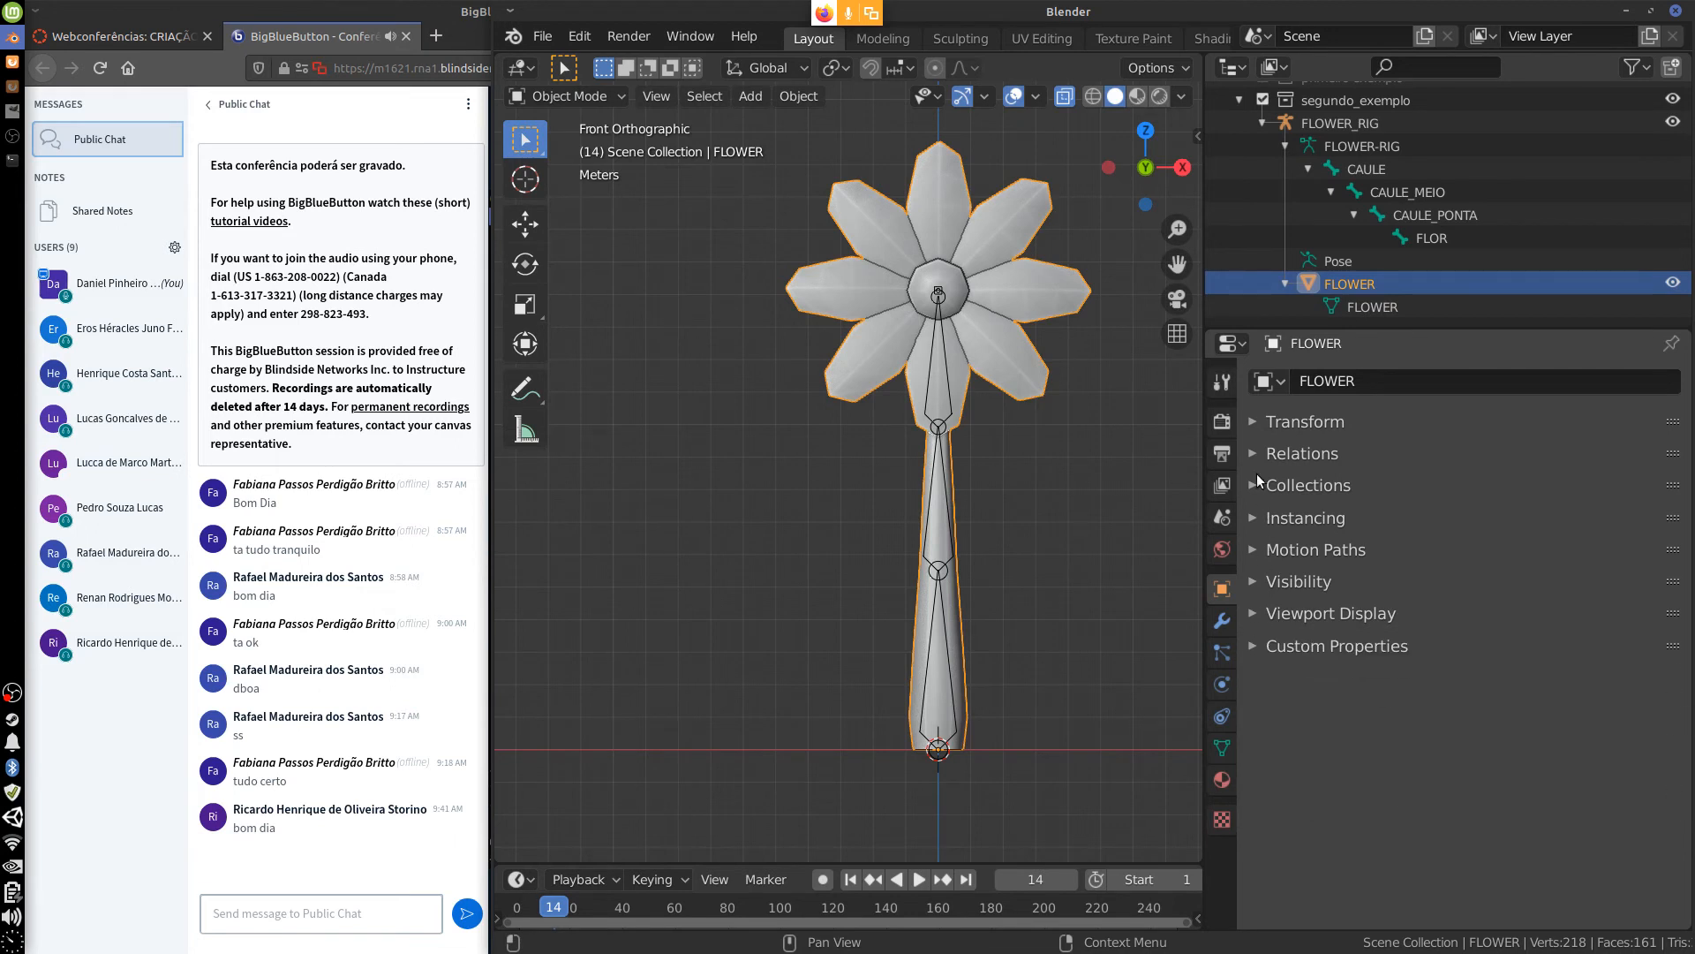
left_click(1257, 455)
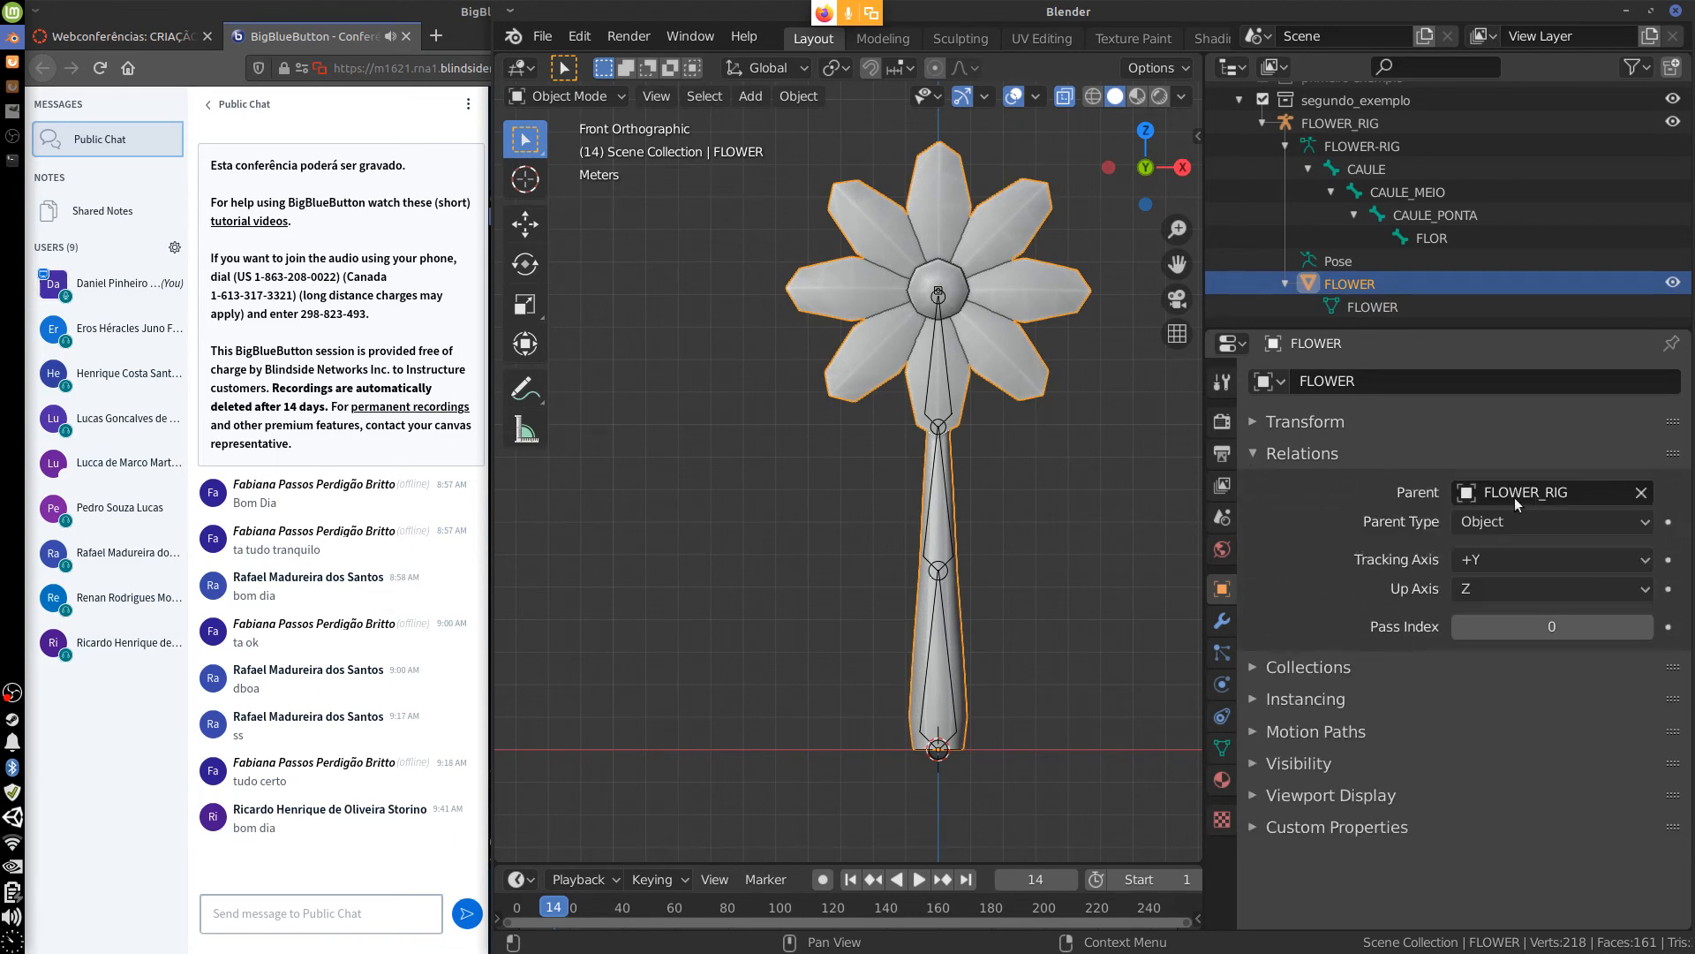
left_click(1642, 493)
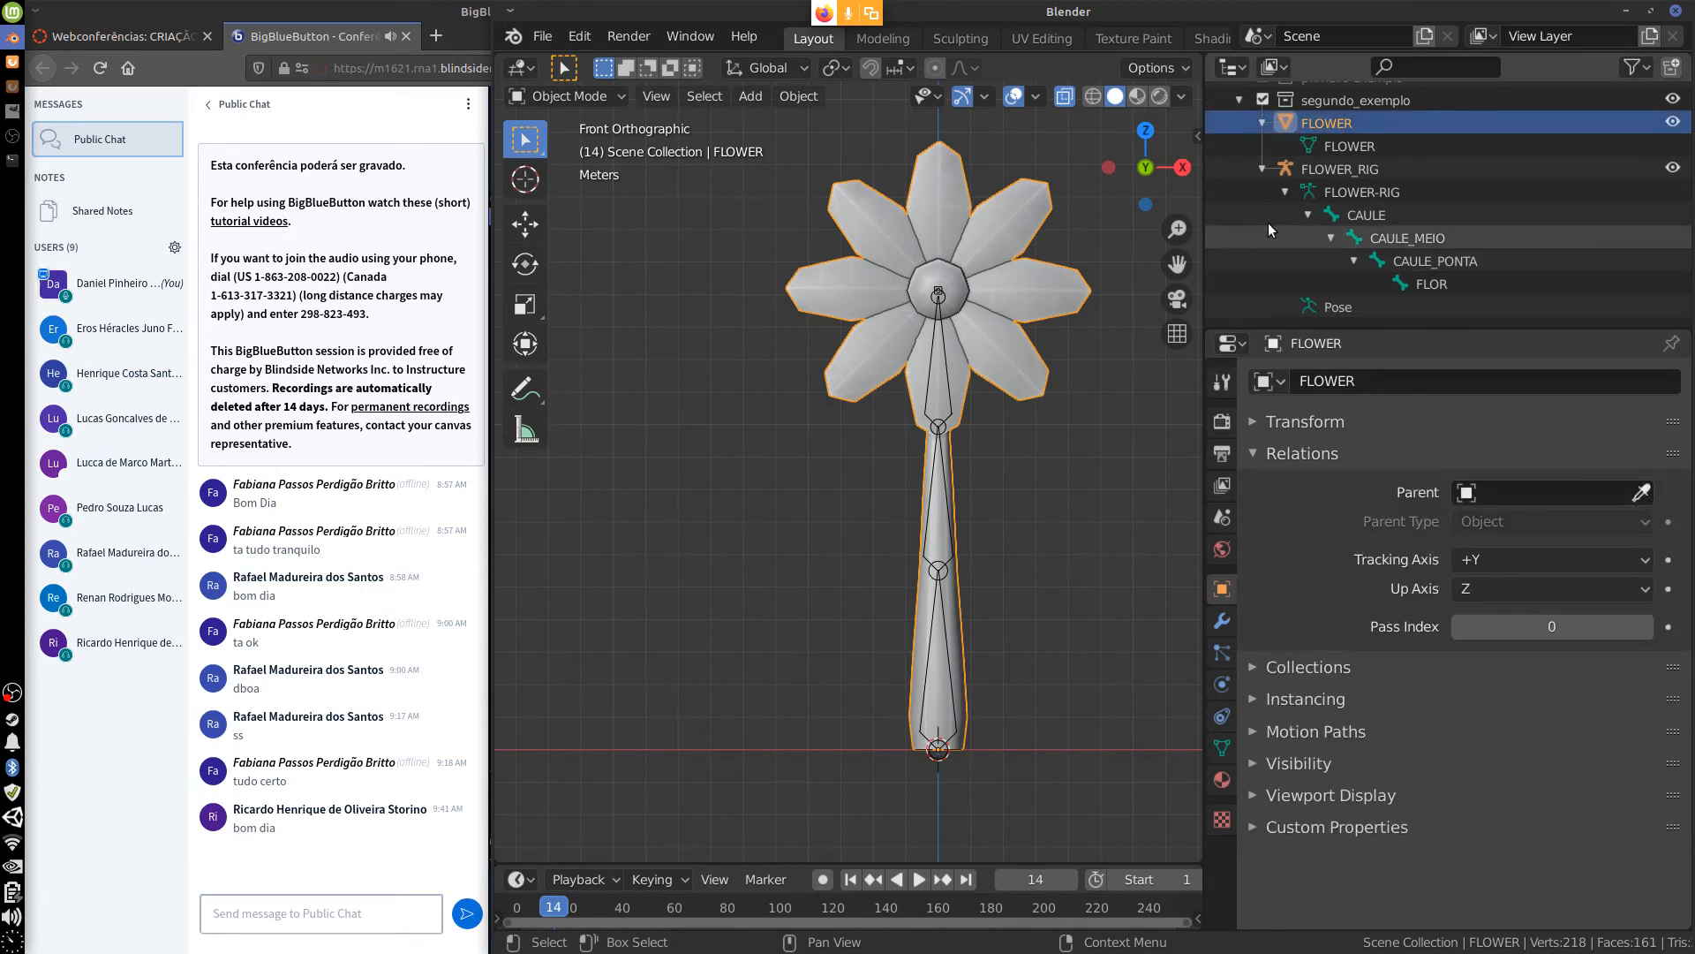
left_click(1263, 168)
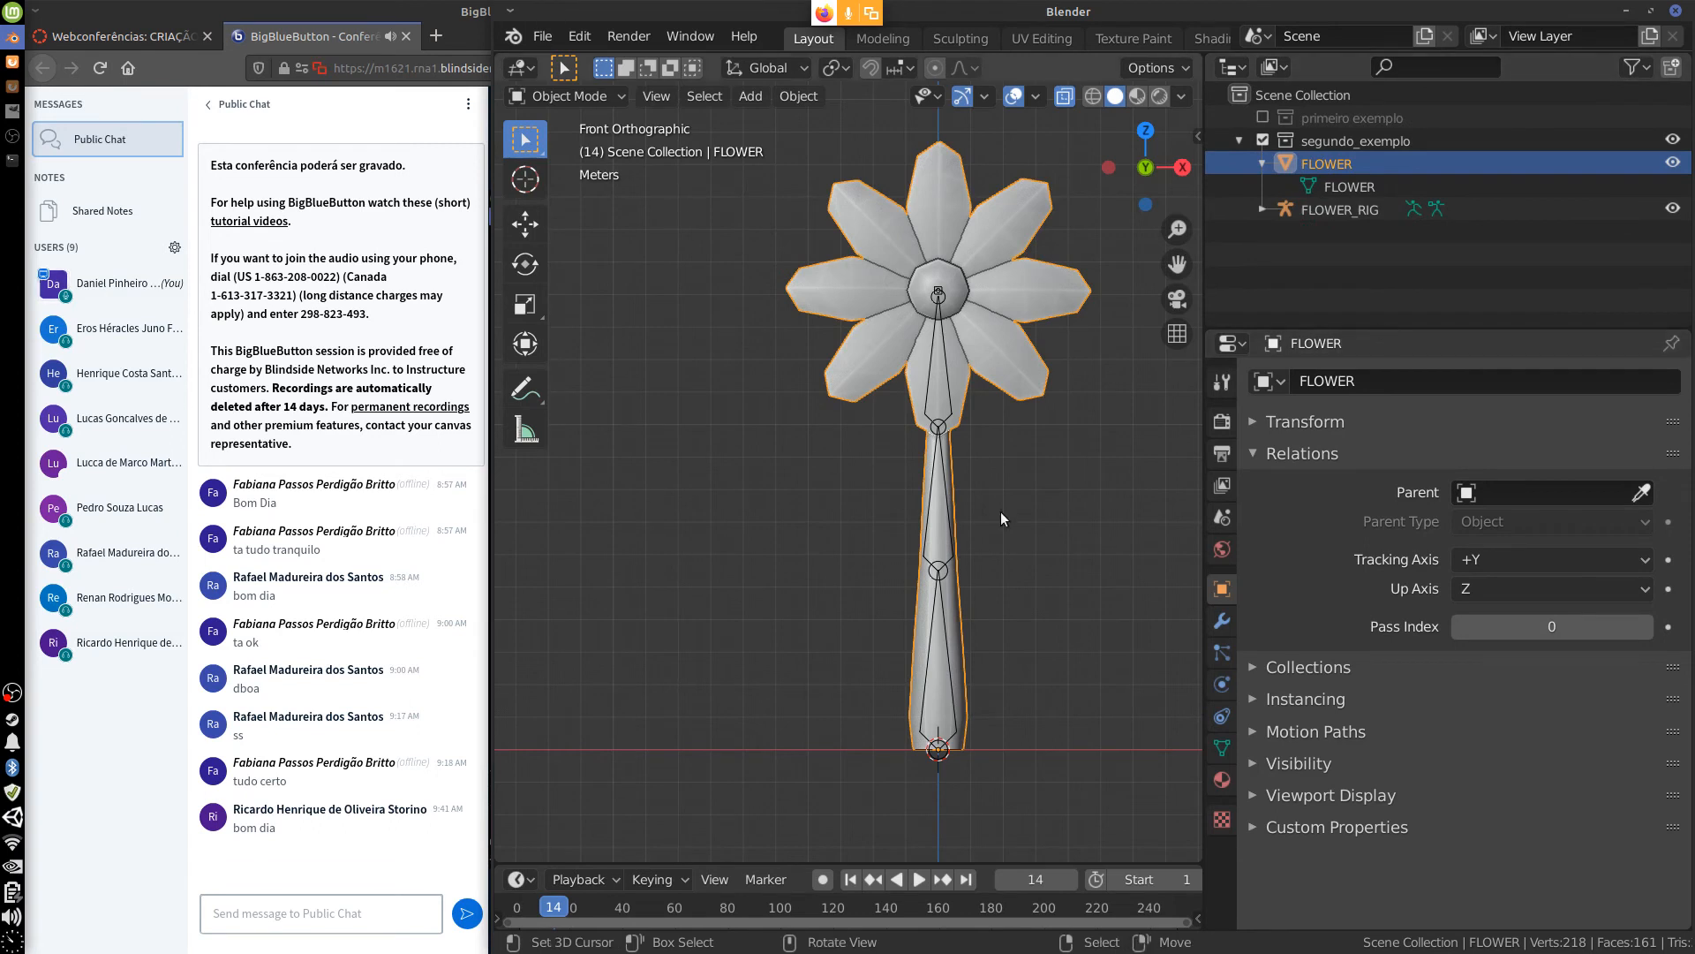
Expand the FLOWER_RIG bone hierarchy in the Outliner and enlarge the area to show all bones.
middle_click_drag(999, 511, 1093, 485, "shift")
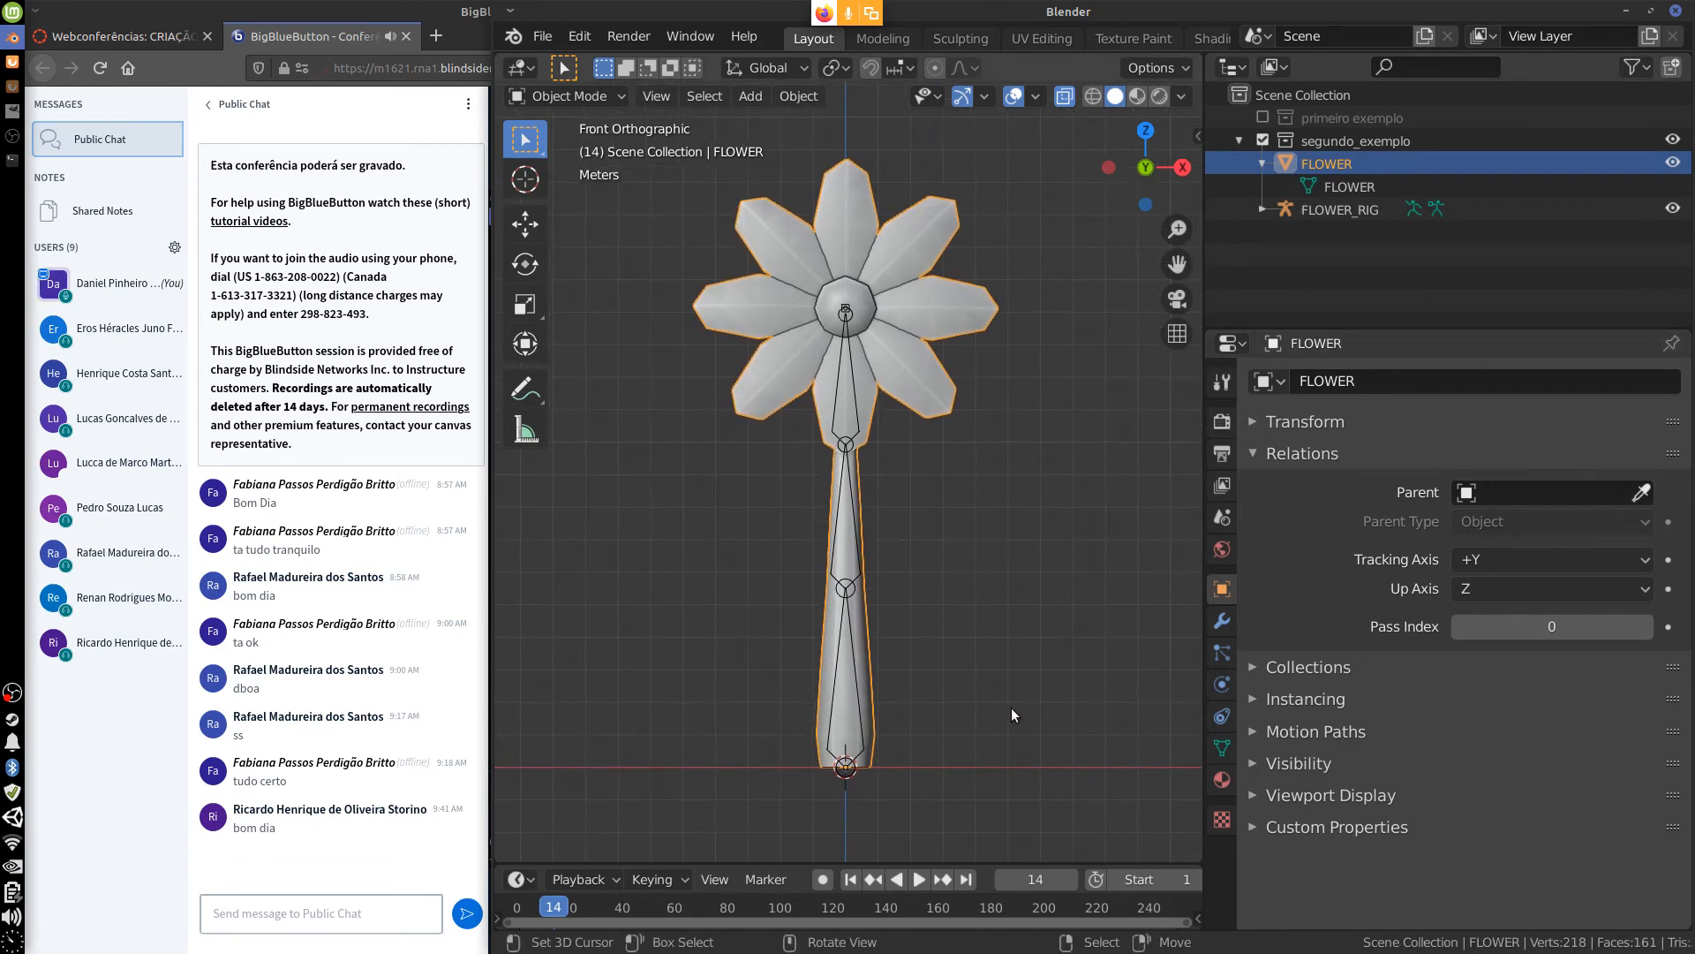
middle_click_drag(1010, 707, 936, 735, "shift")
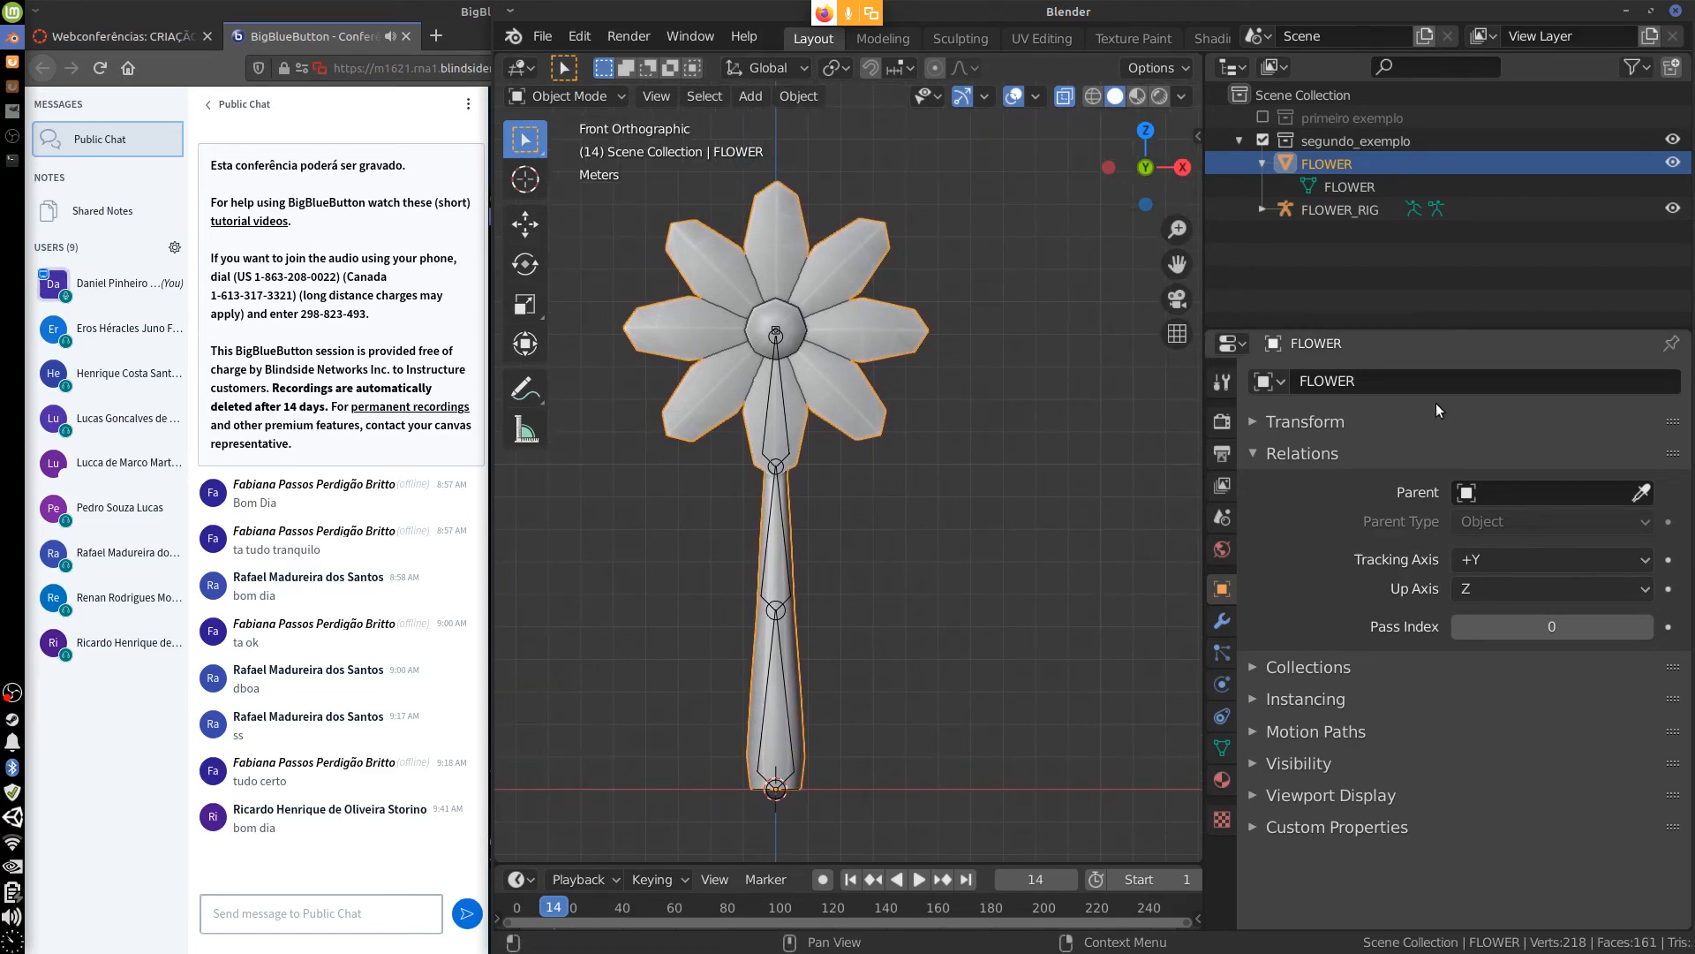
left_click(1264, 210, "shift")
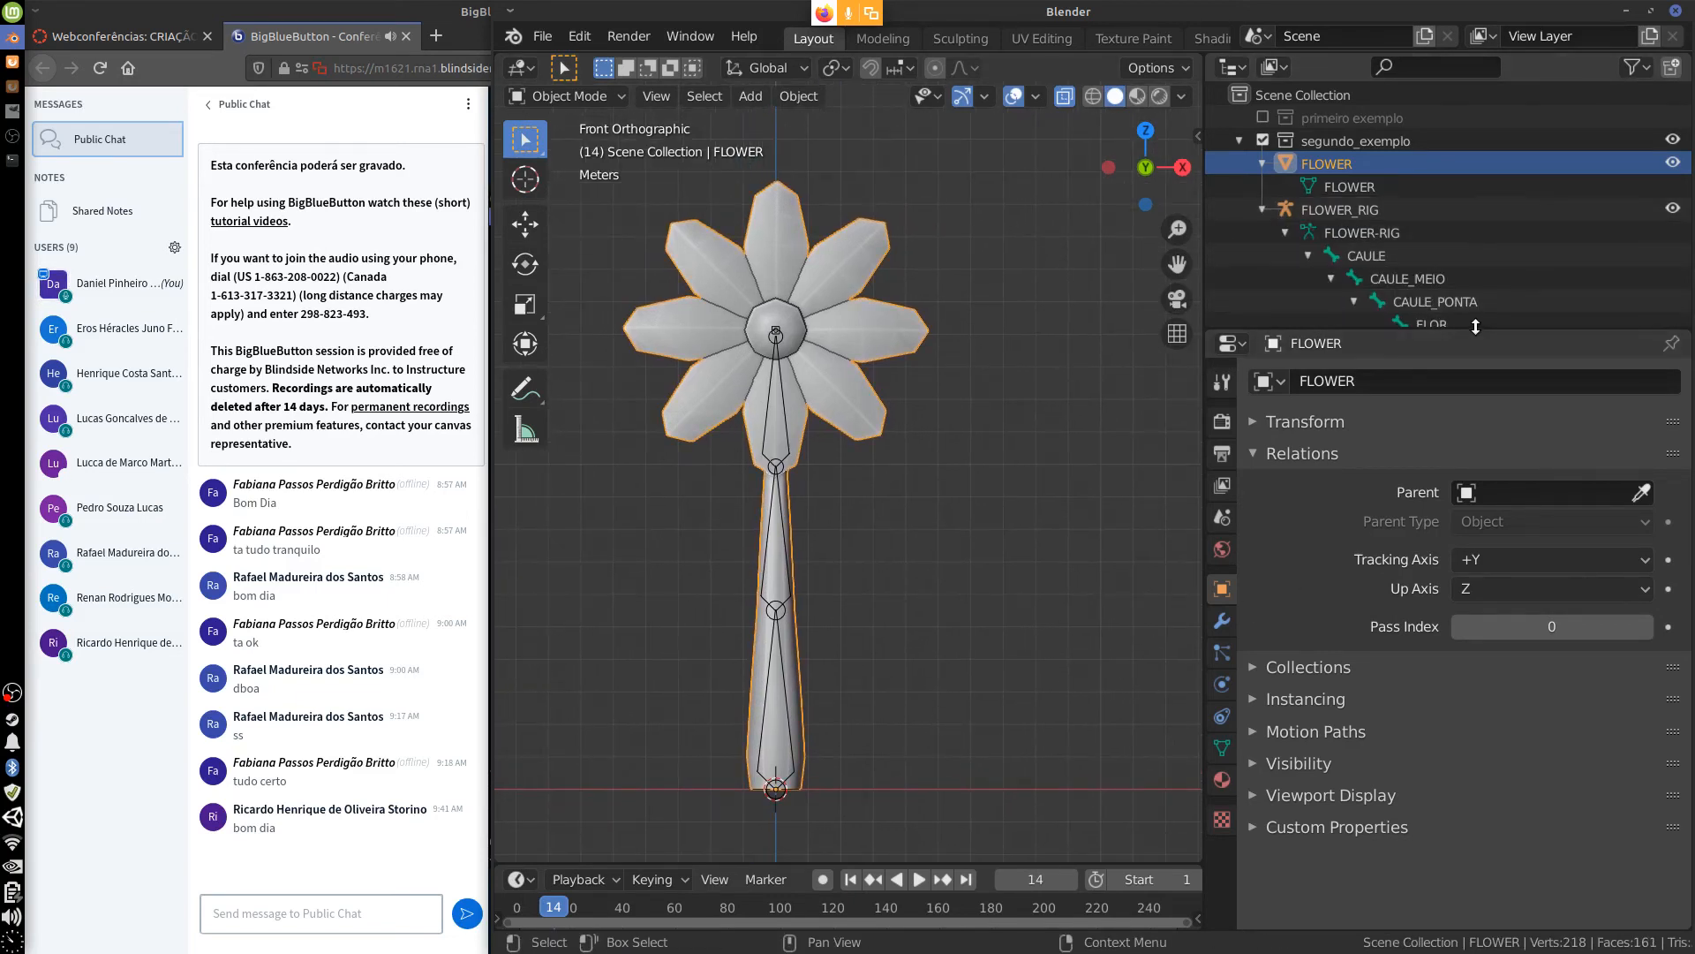
left_click_drag(1476, 327, 1486, 397)
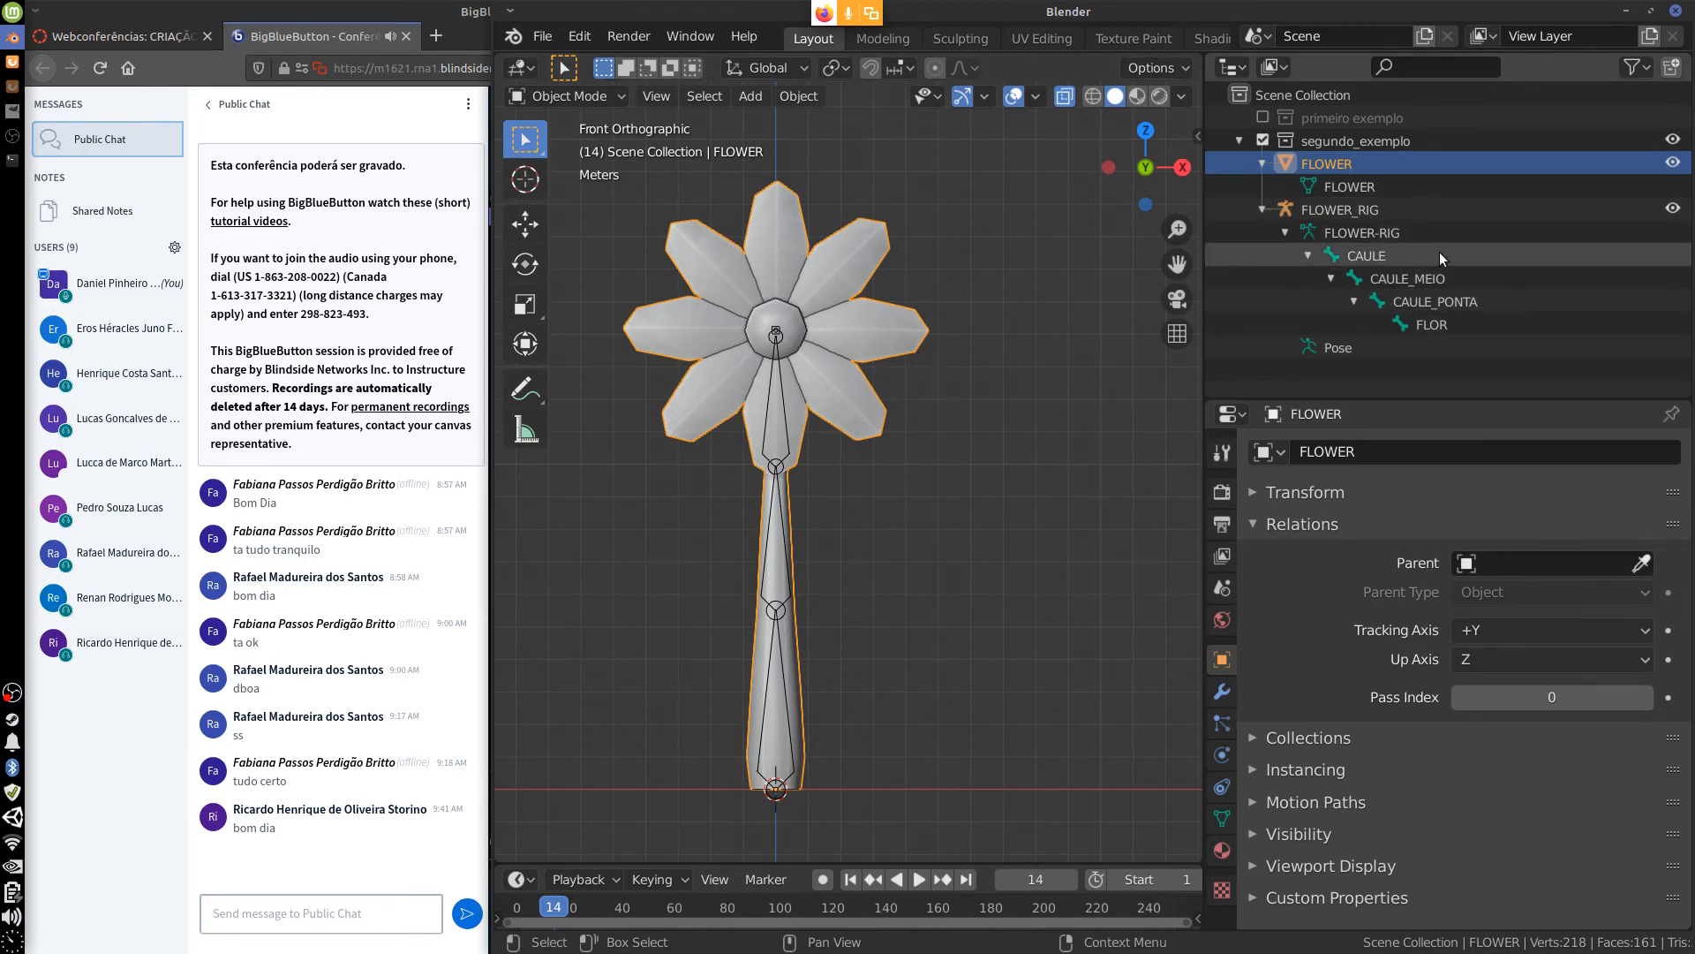
Add FLOWER_RIG to the selection as active object and parent FLOWER to it using Armature Deform With Empty Groups.
left_click(784, 406, "shift")
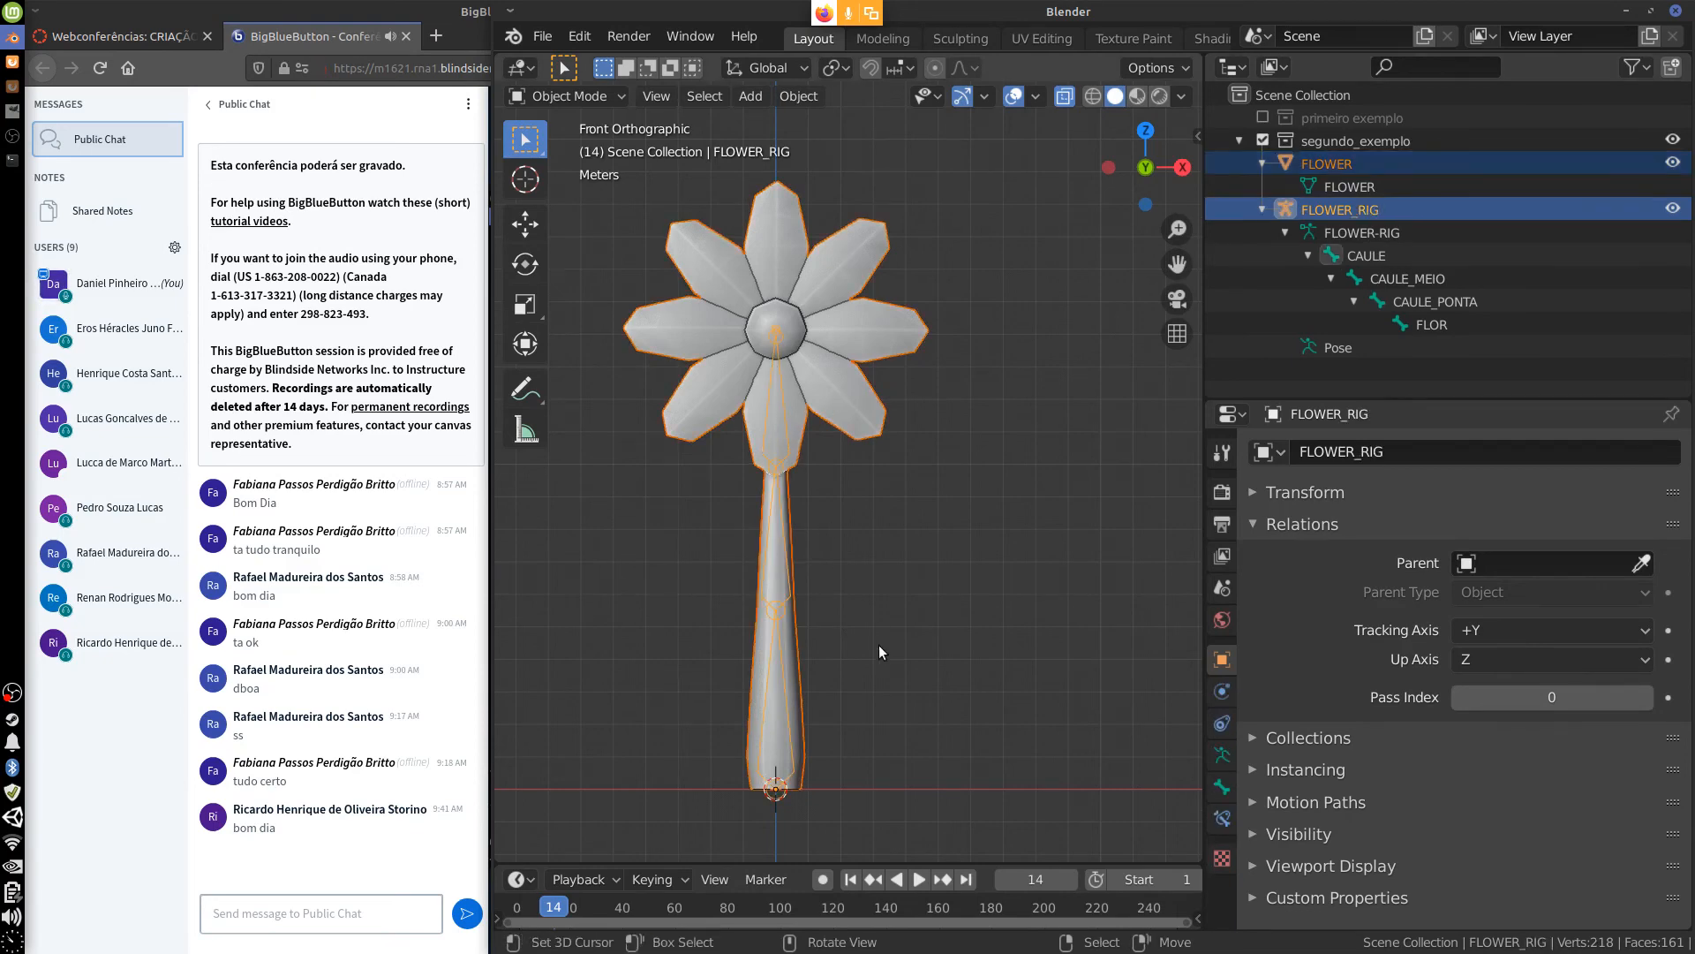
left_click(799, 95)
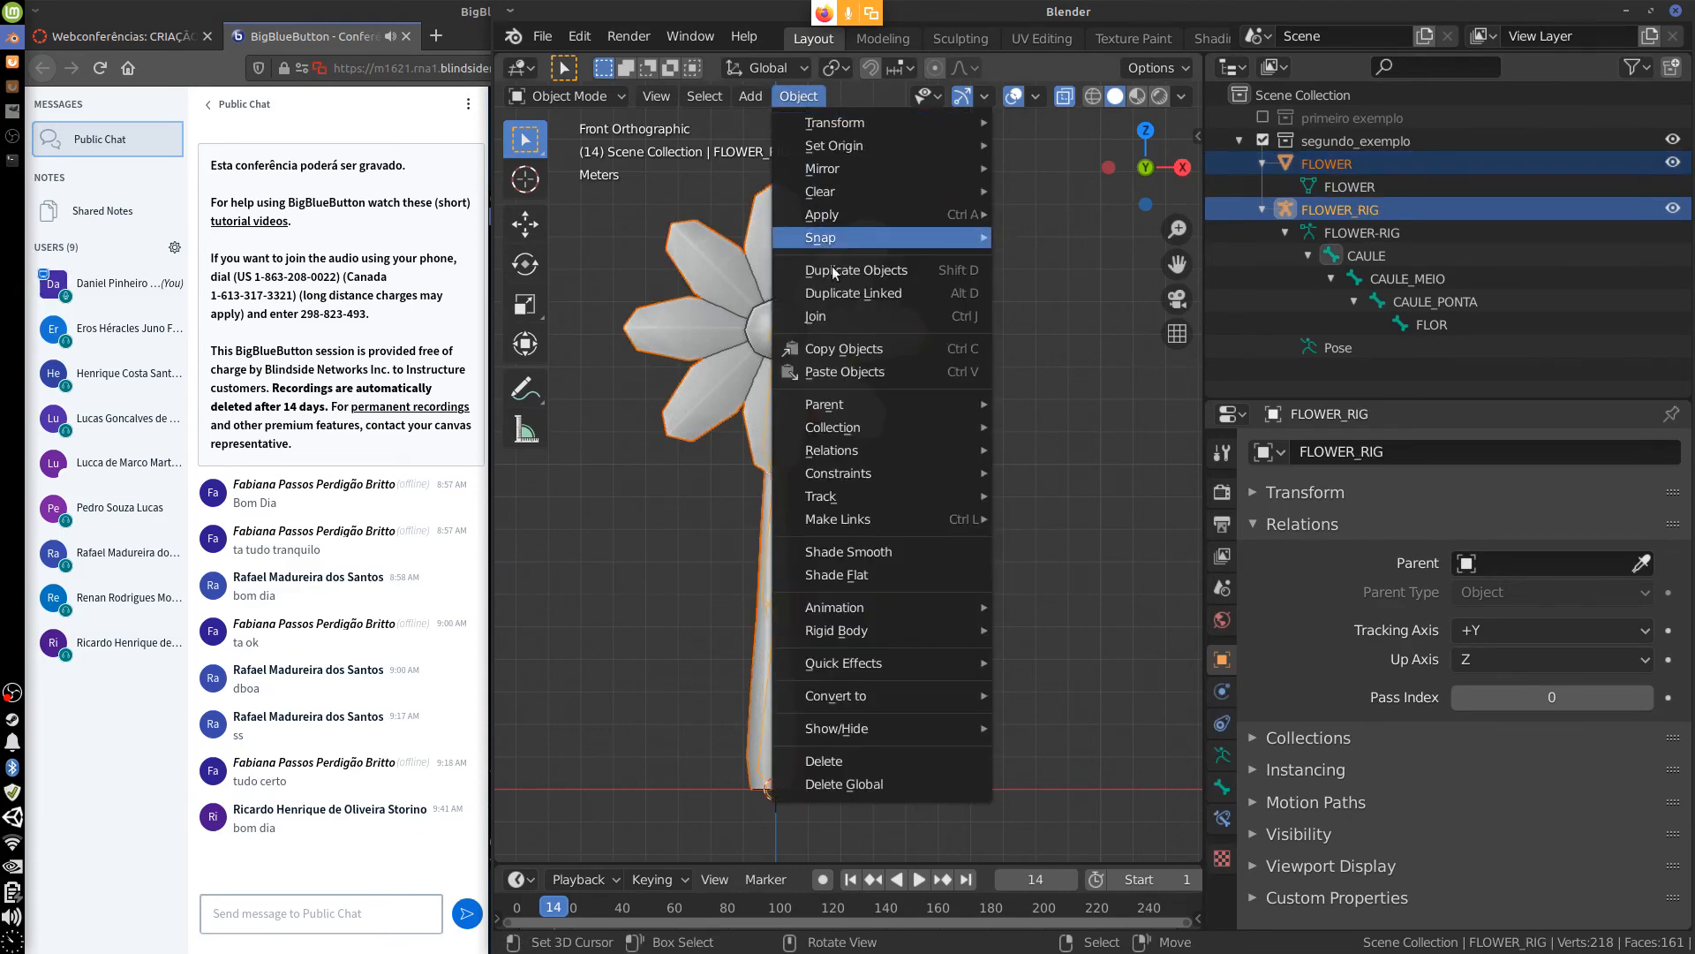
mouse_move(855, 405)
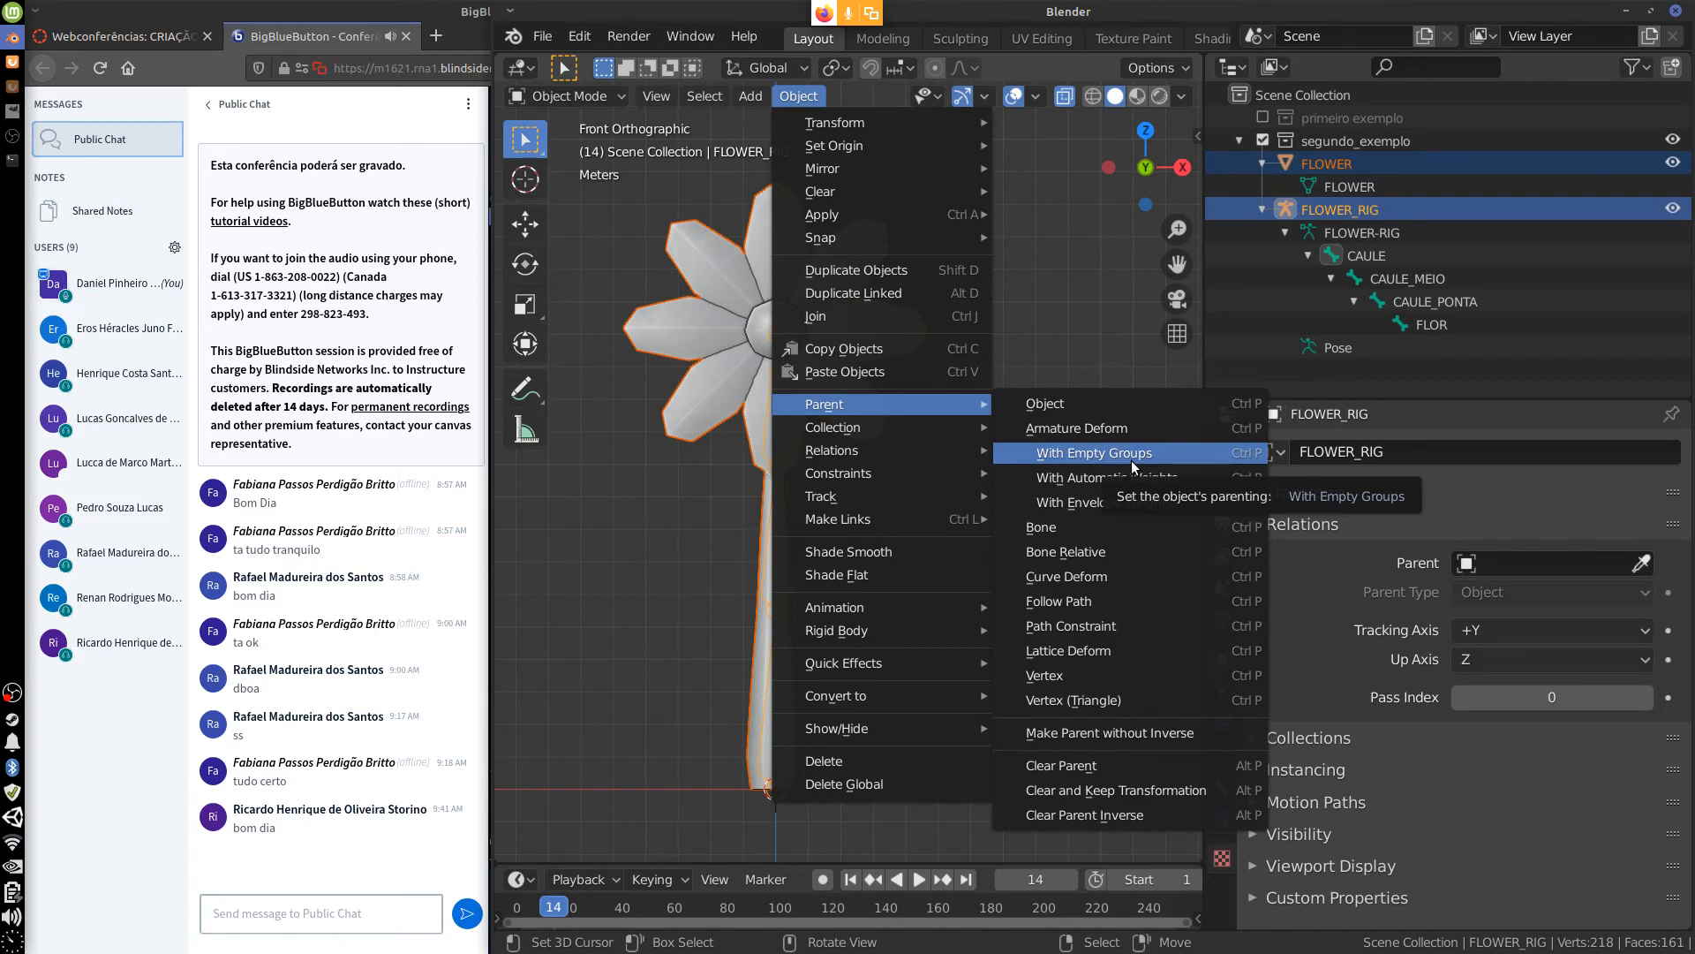
left_click(1130, 436)
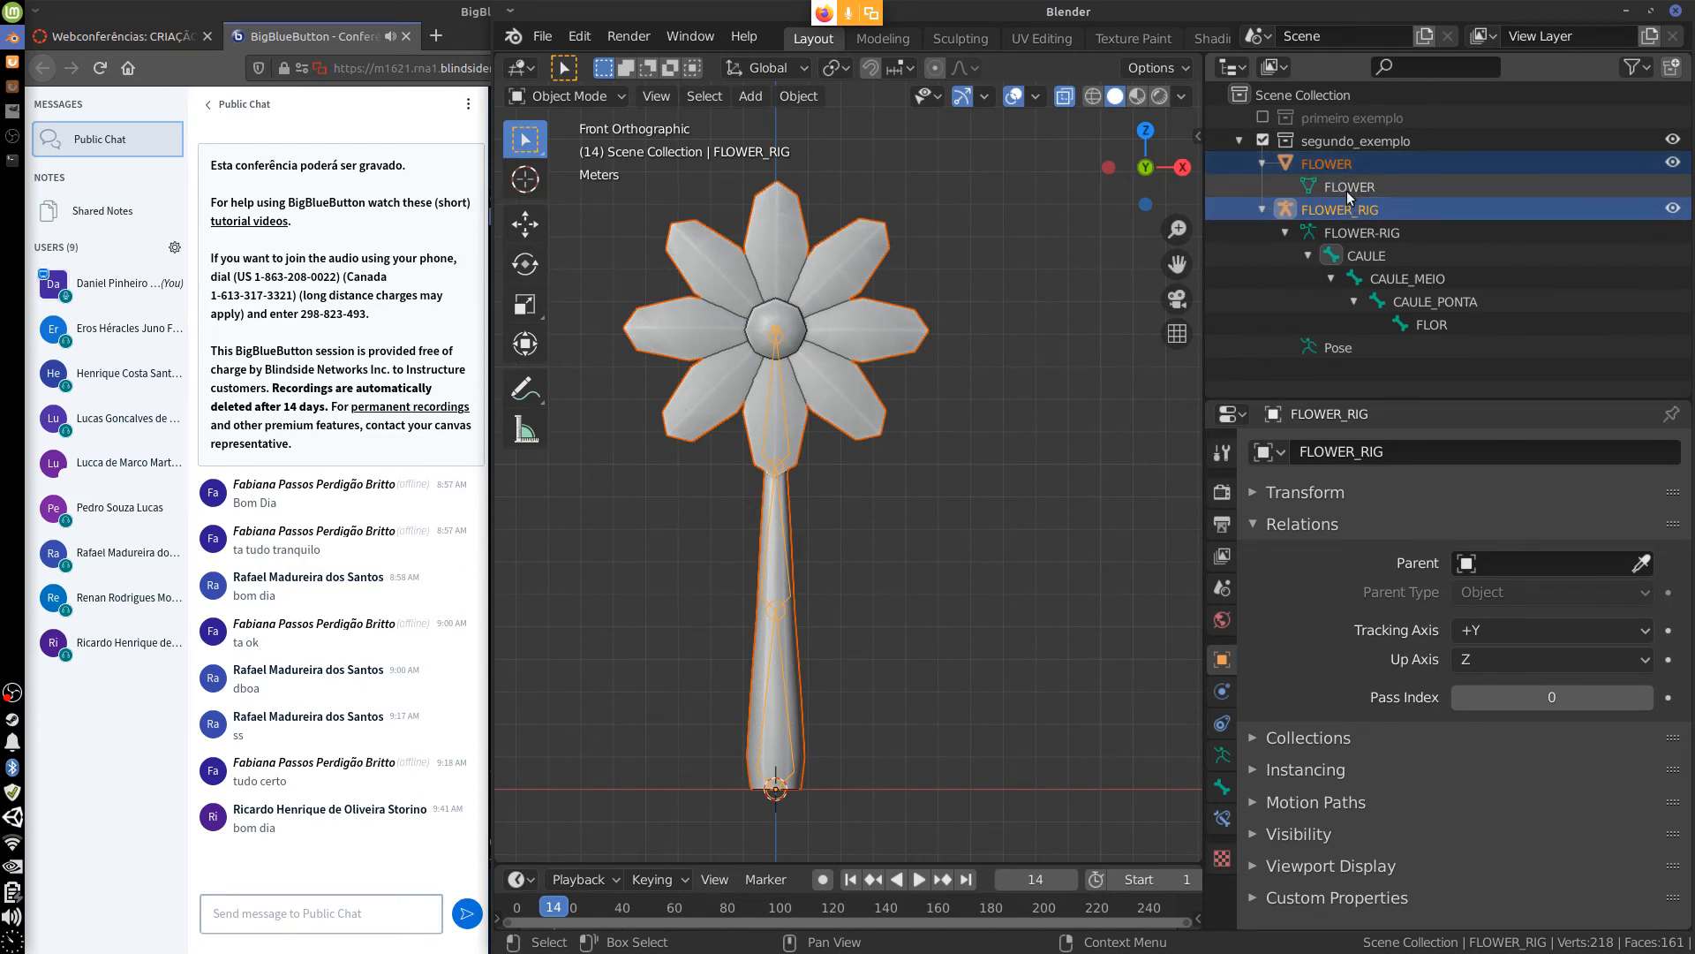
left_click(789, 99)
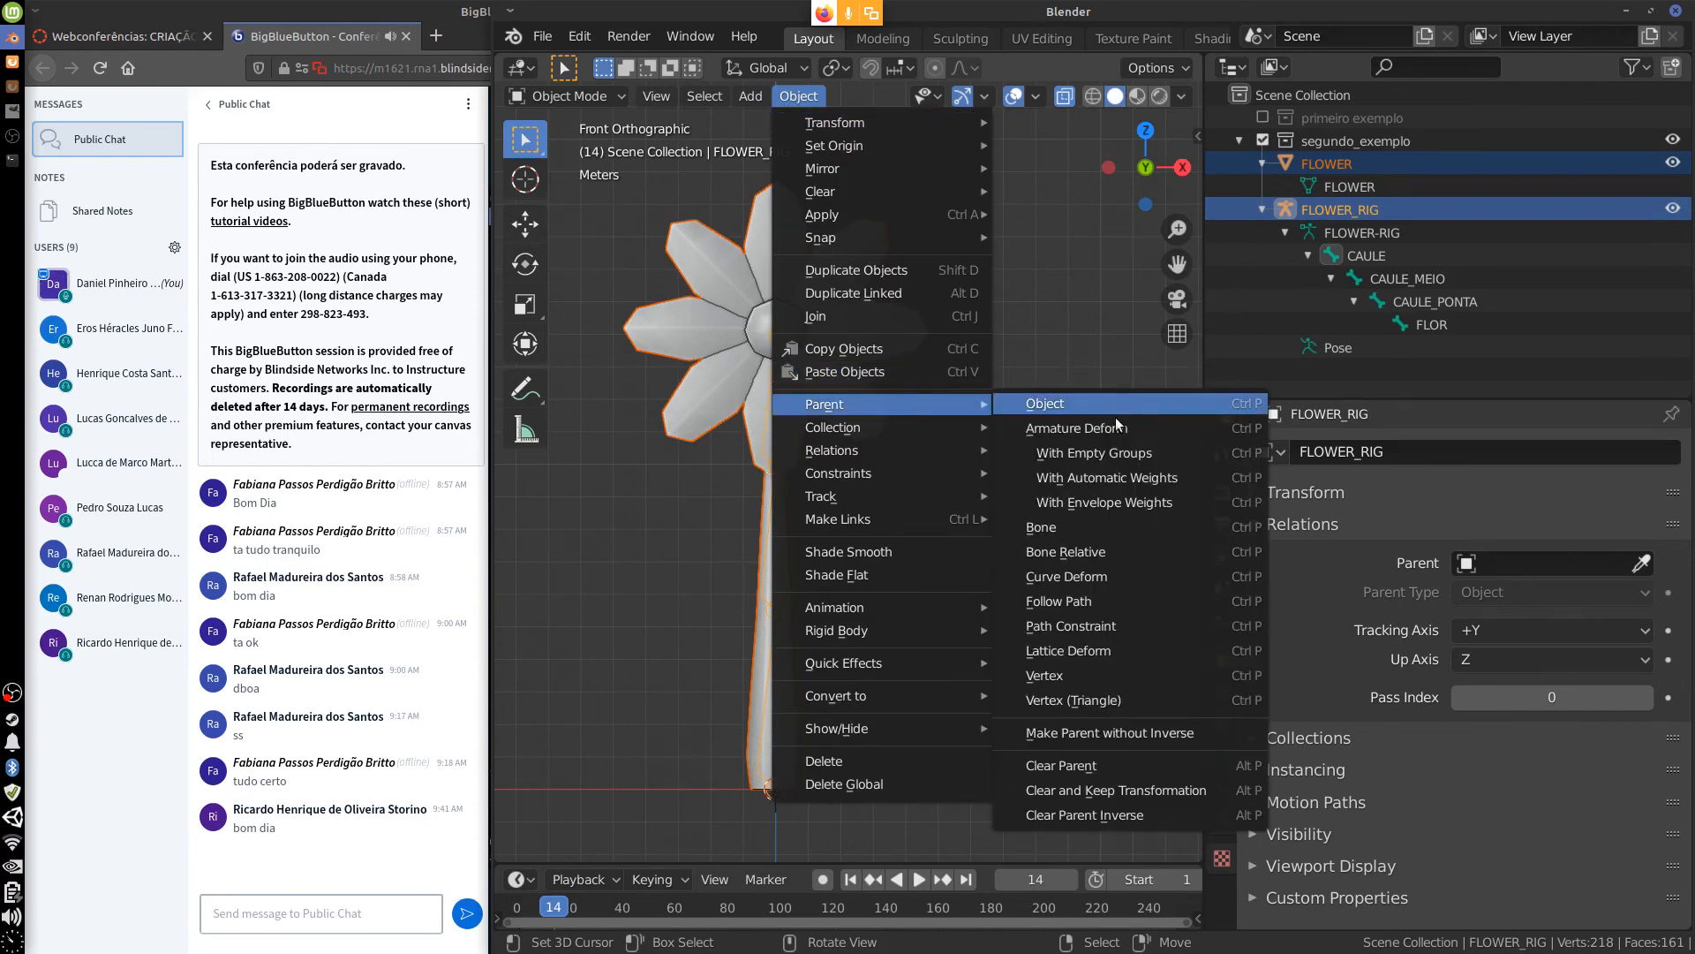
left_click(1137, 457)
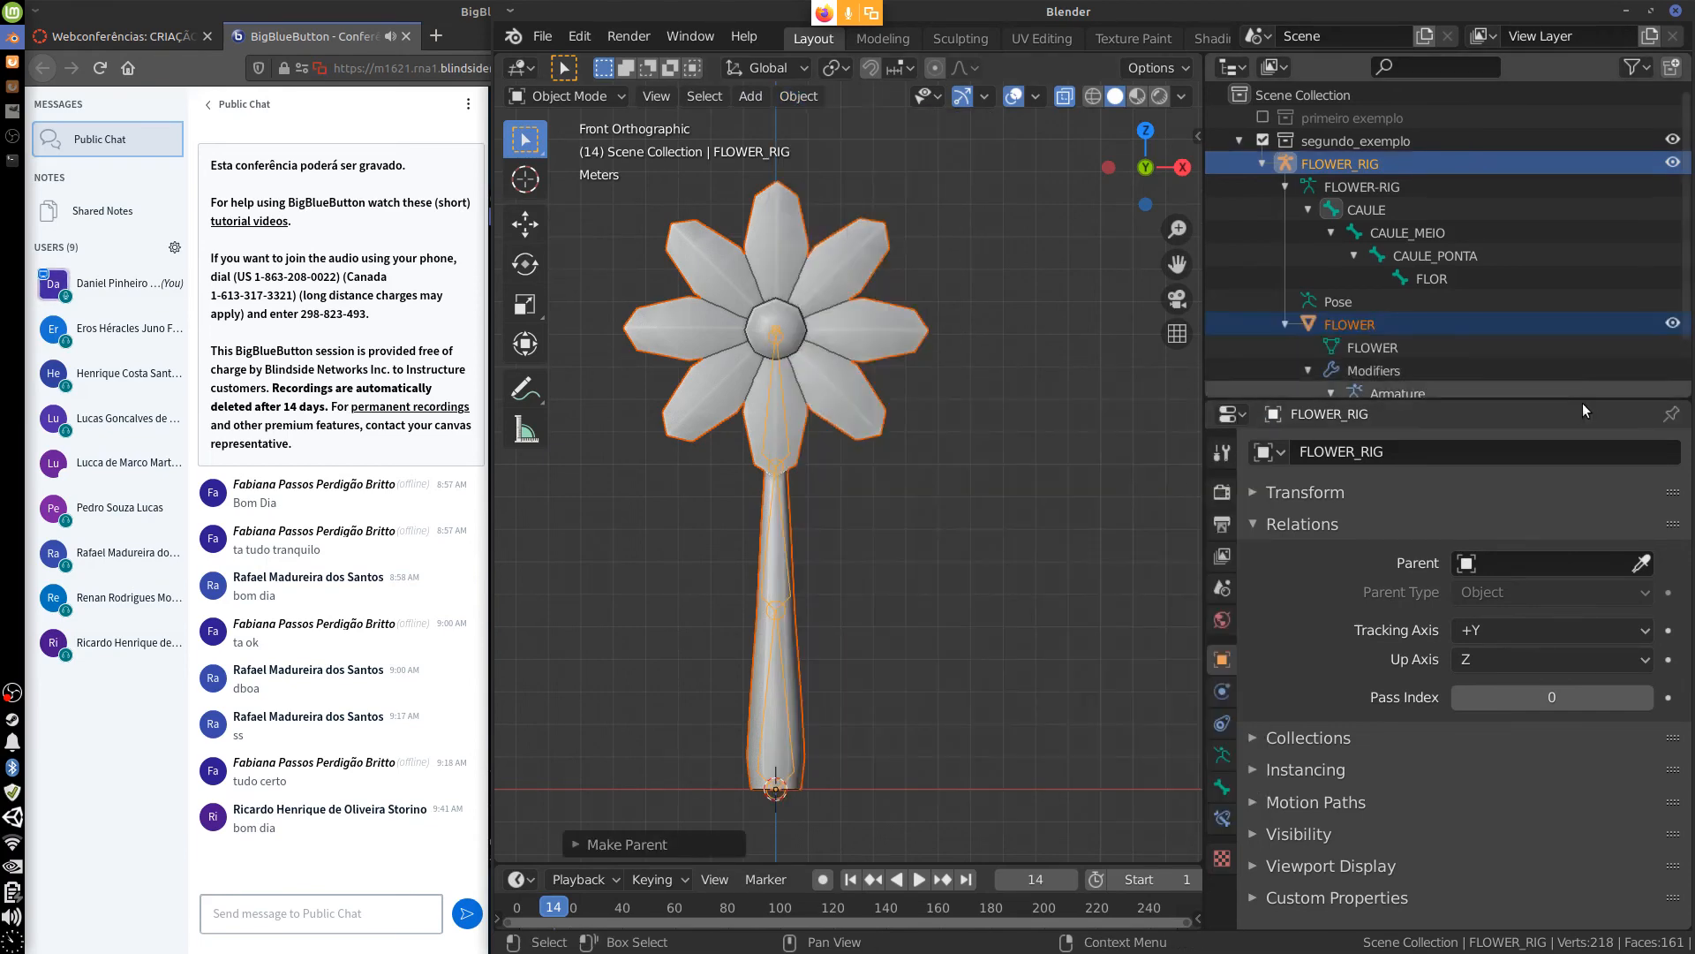
Enlarge the Outliner, expand FLOWER's Vertex Groups, and select only the FLOWER object.
left_click_drag(1582, 405, 1580, 622)
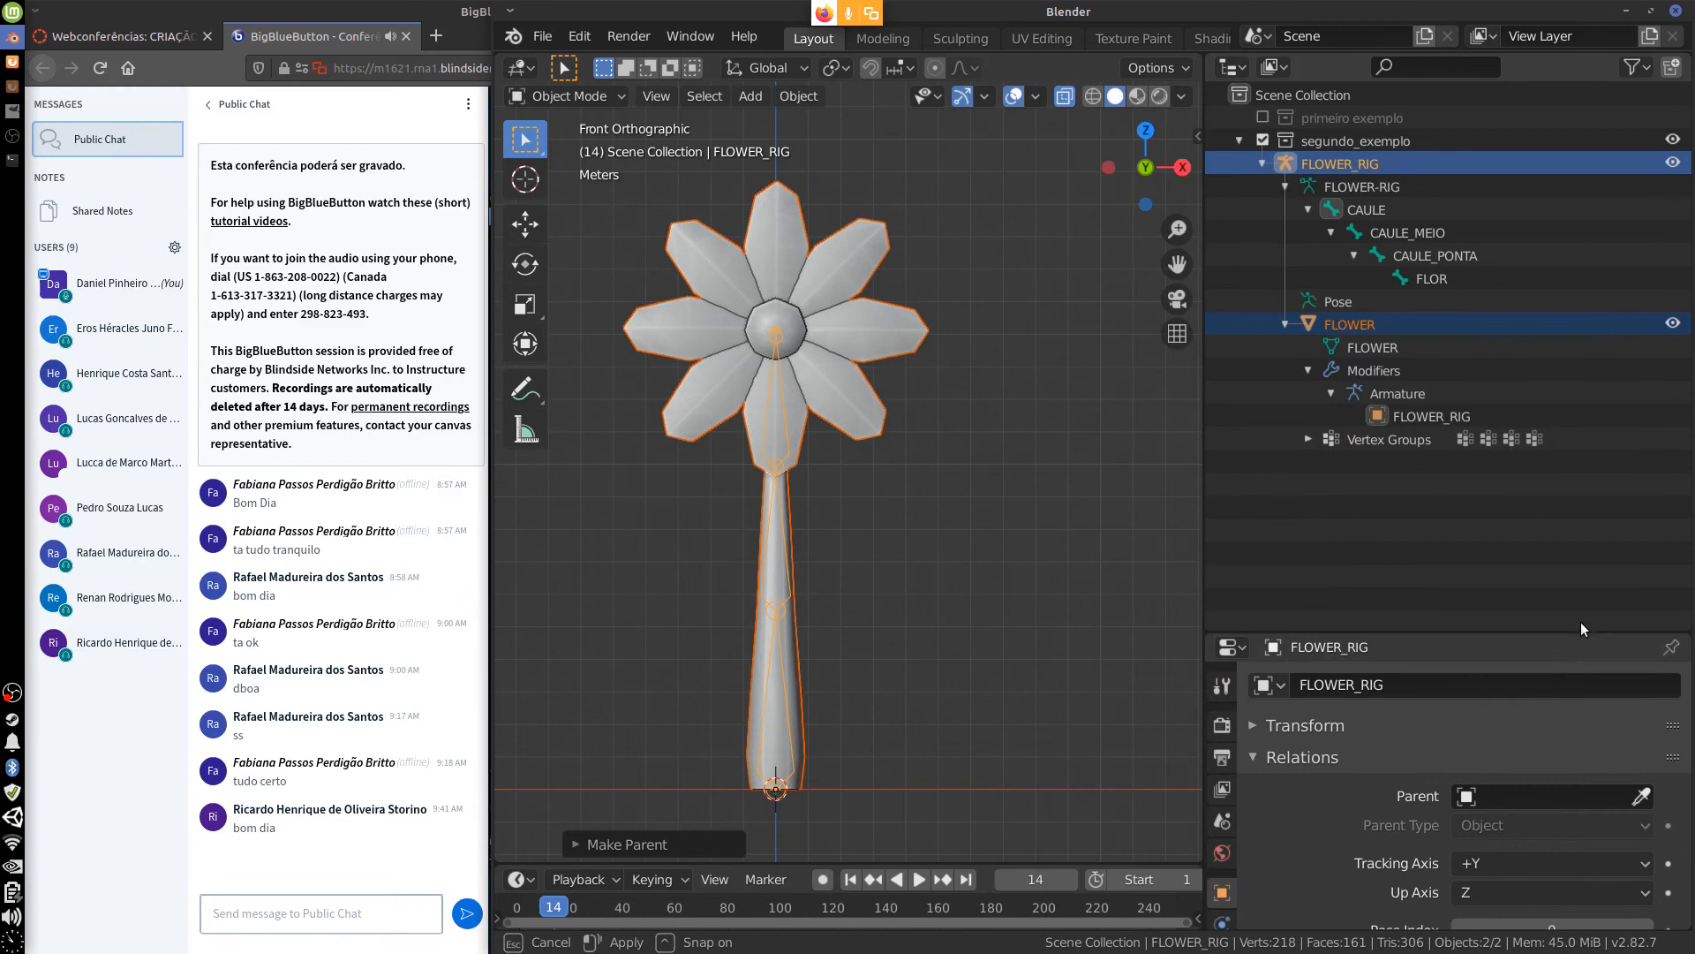
left_click(1309, 439)
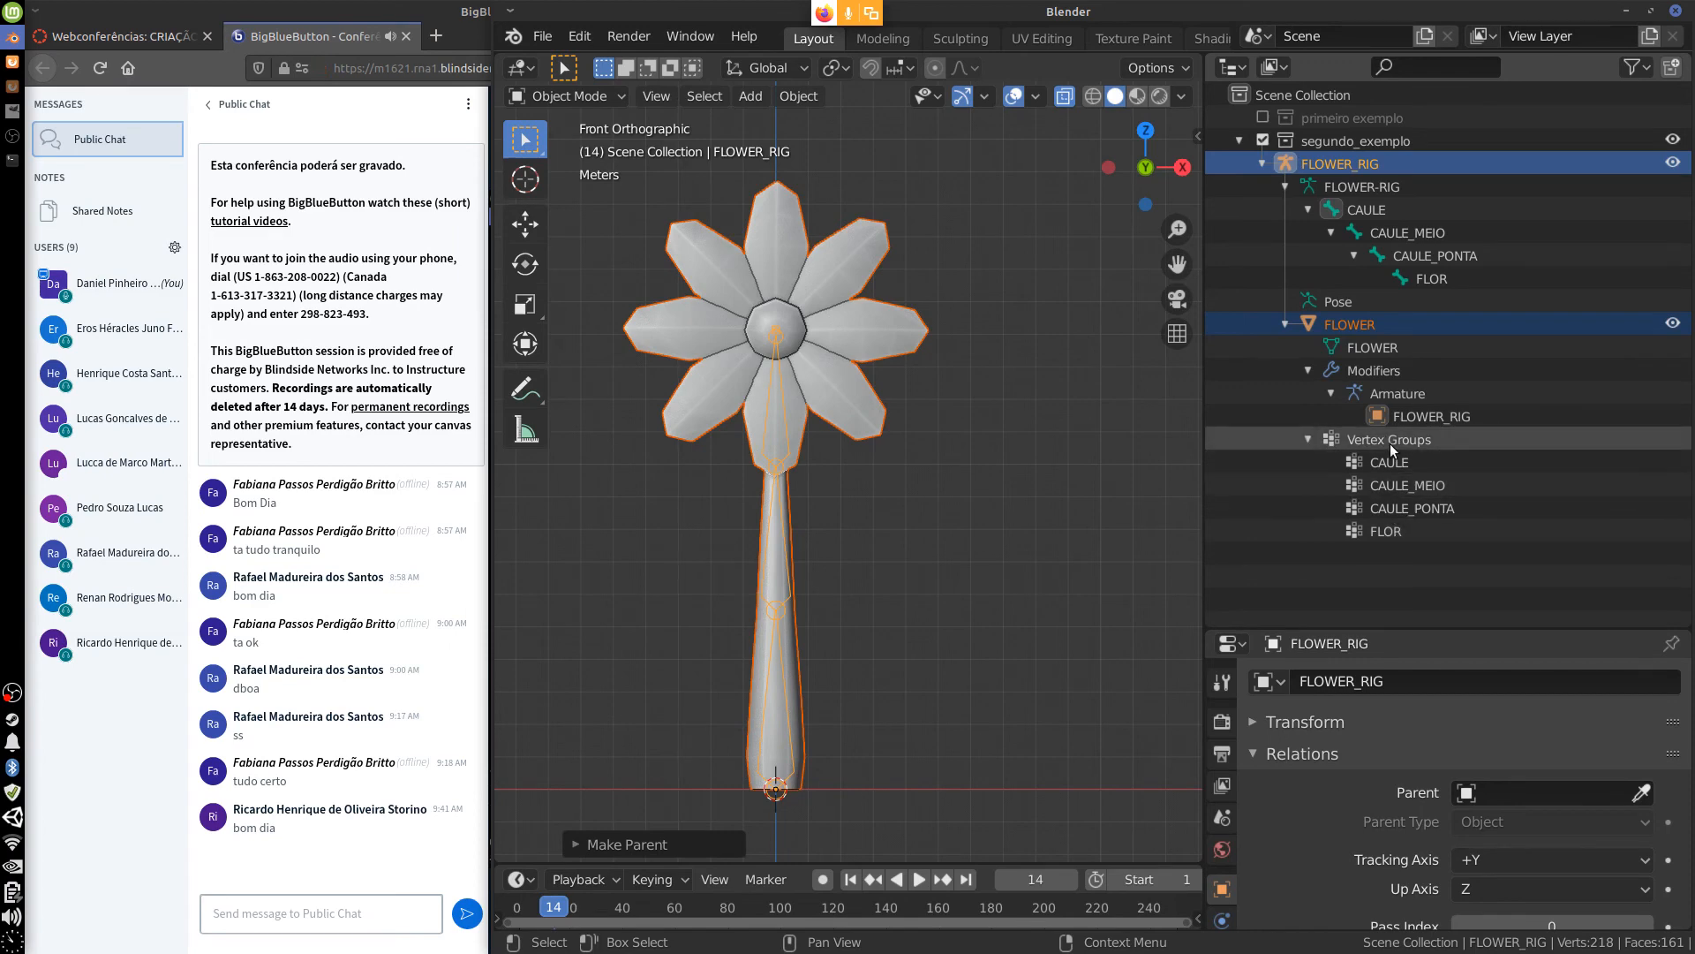
left_click(1360, 331)
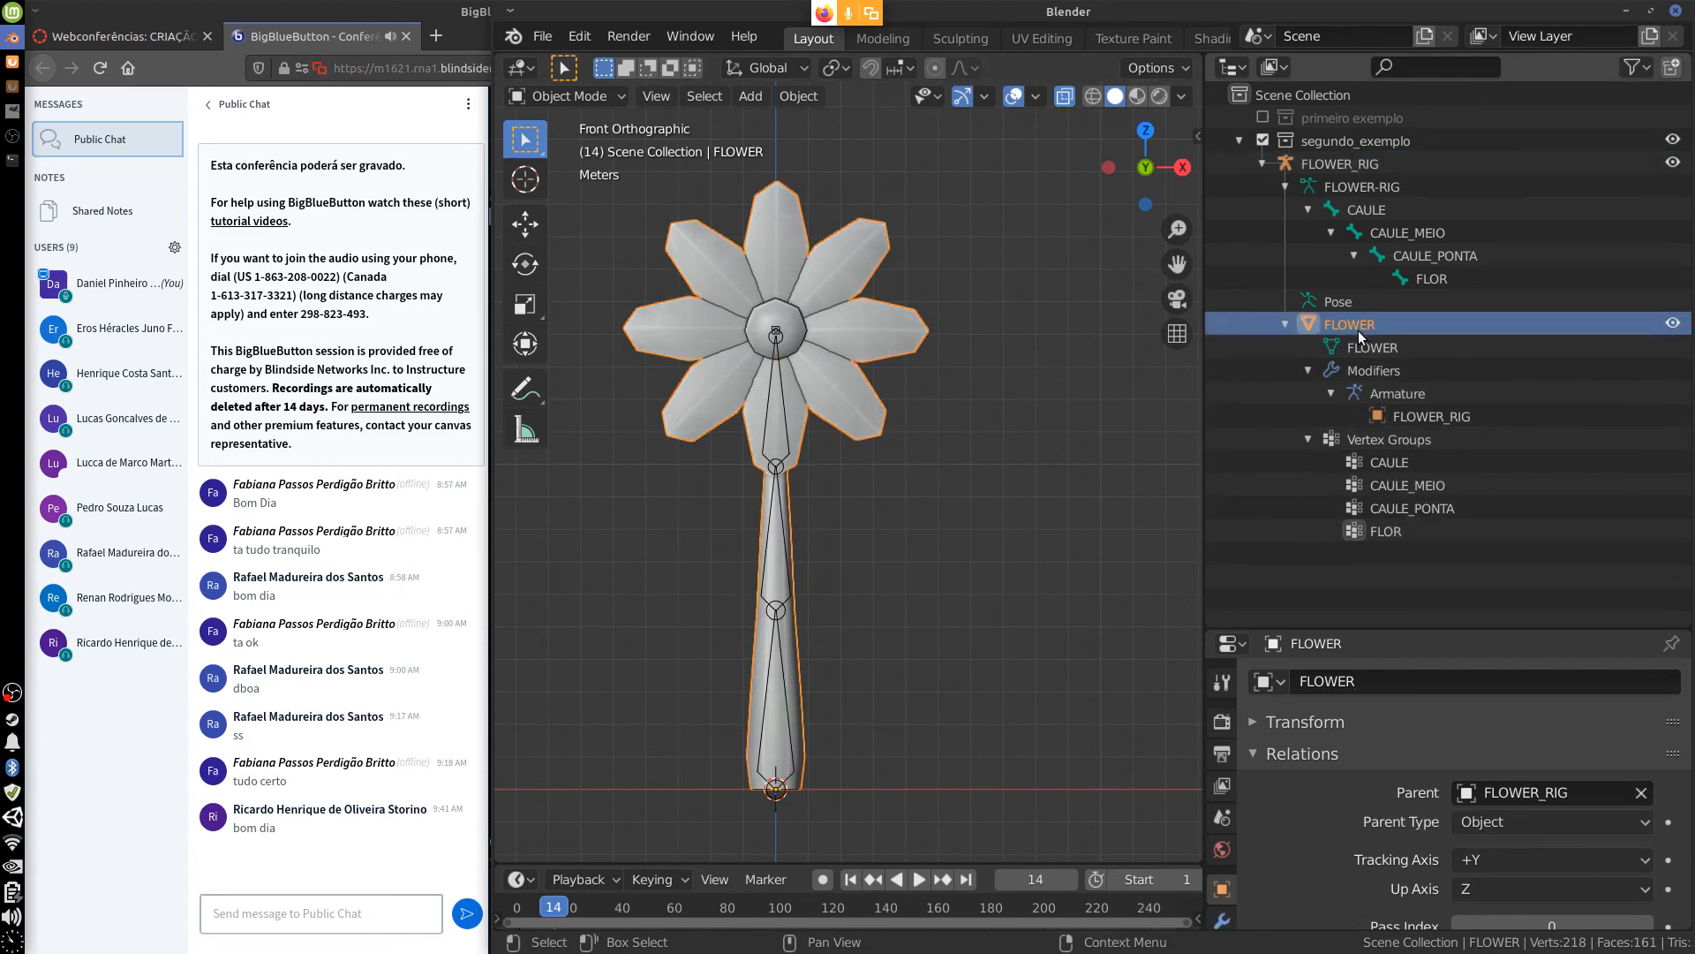
In Edit Mode, assign the selected flower head vertices to the FLOR vertex group and hide them from view.
left_click(1372, 347)
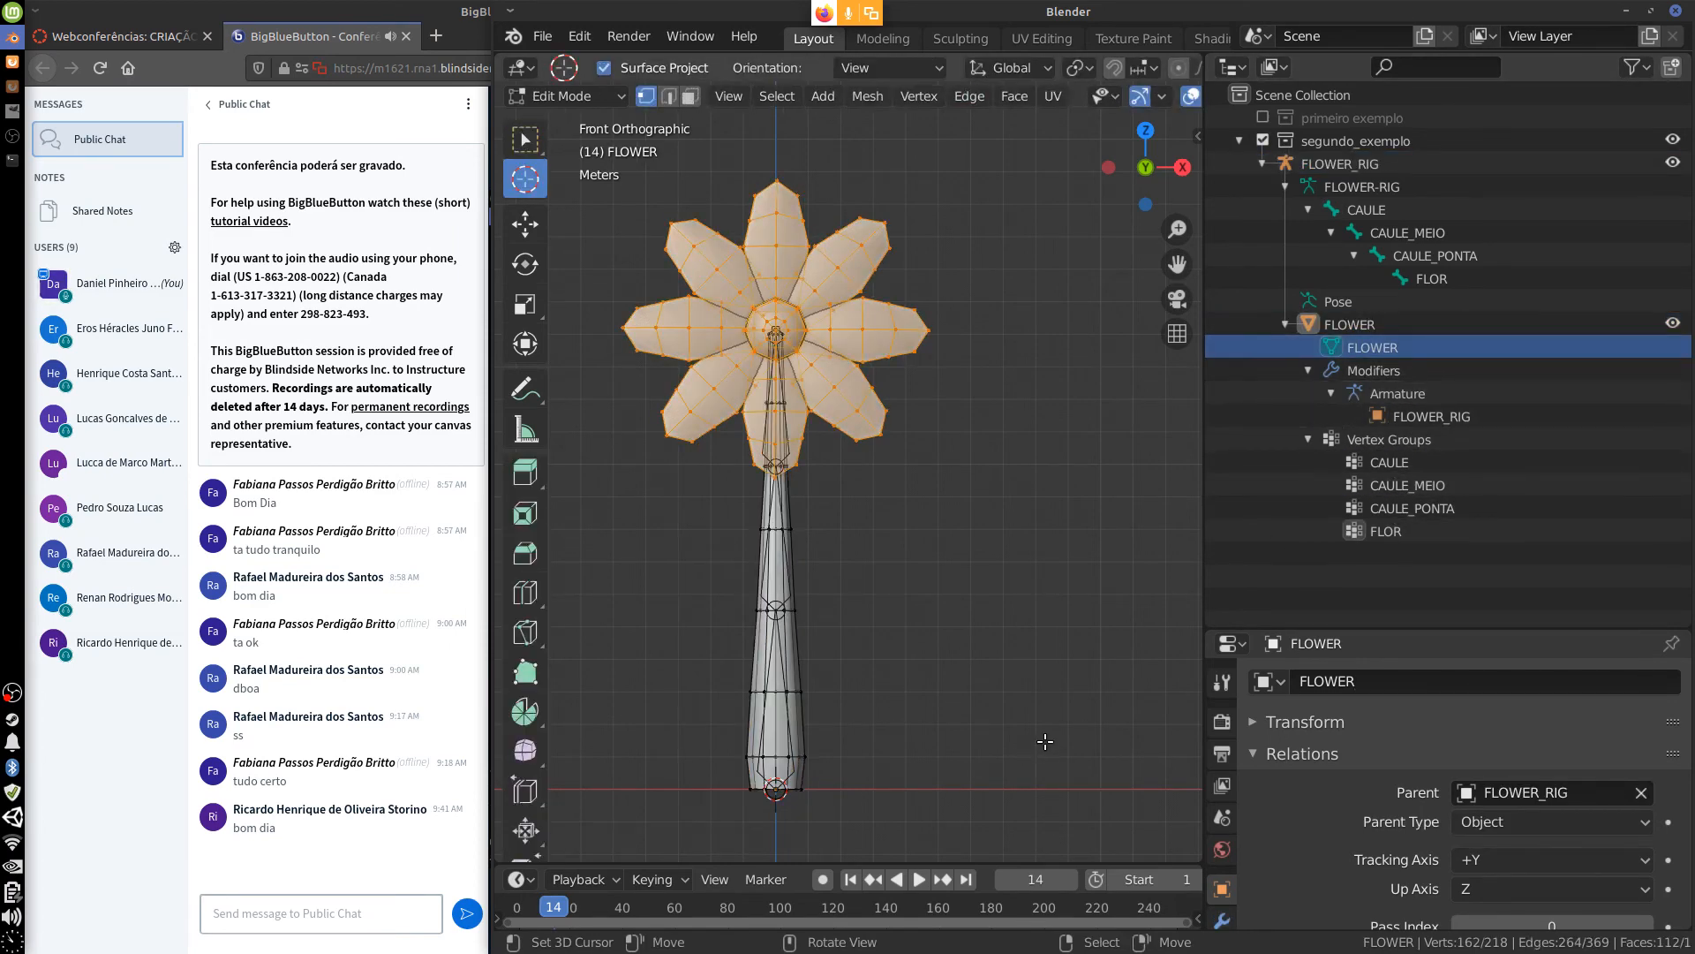
middle_click_drag(1015, 728, 1196, 565)
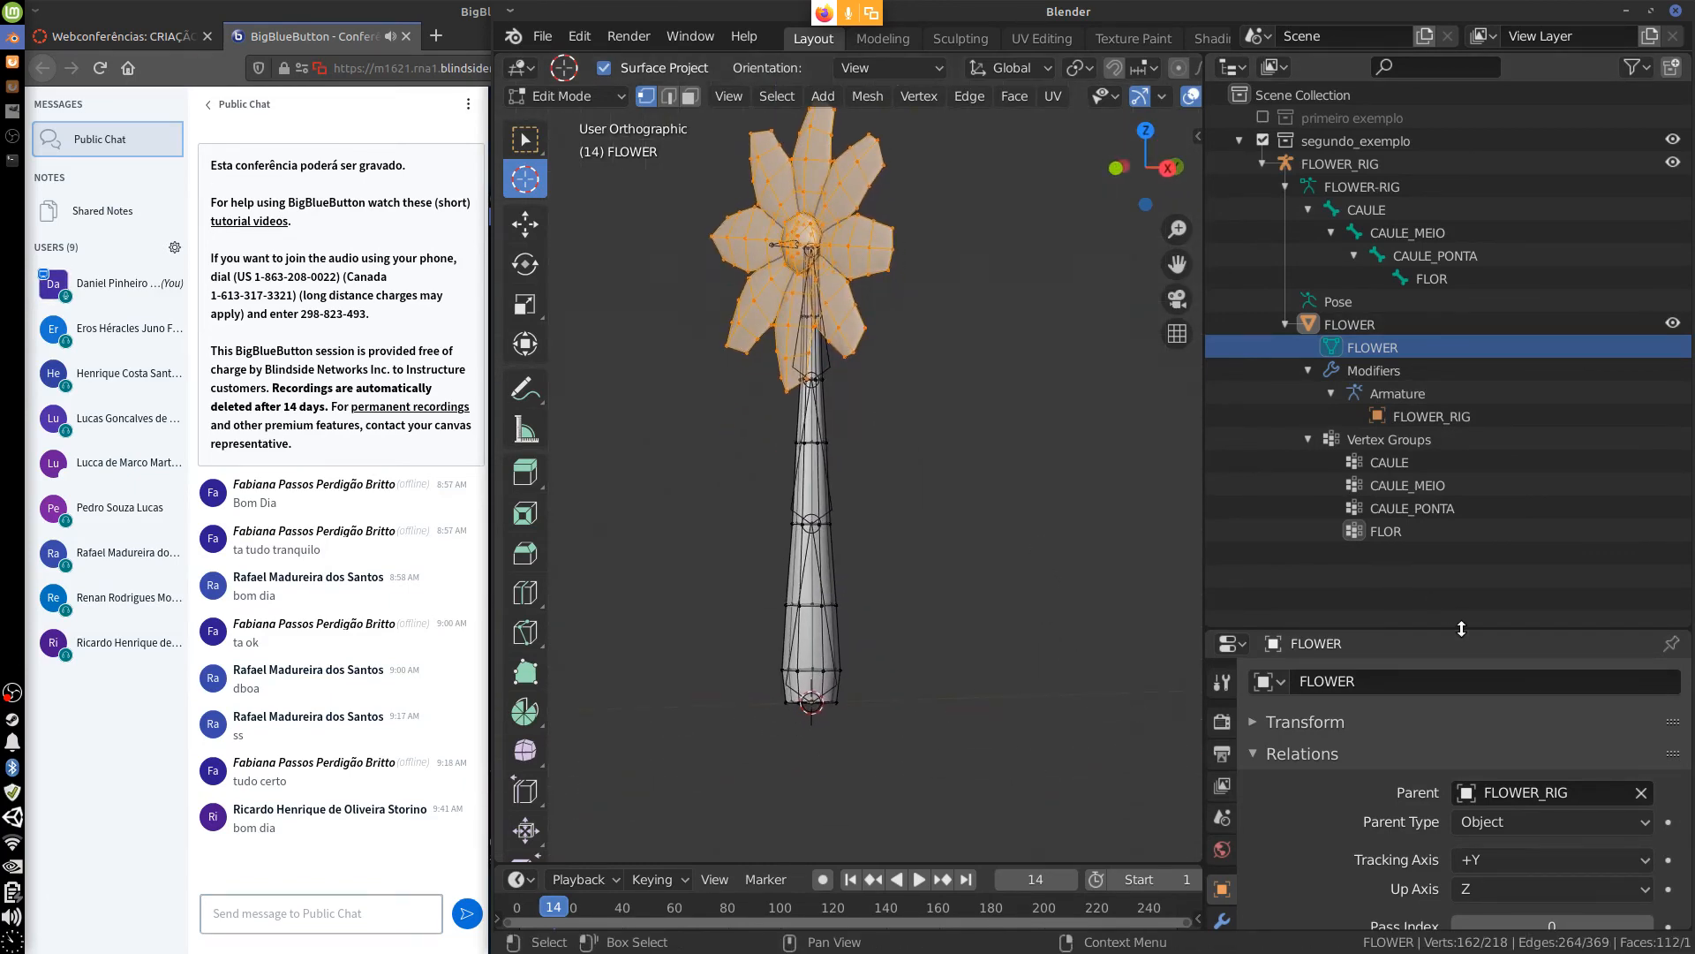
left_click_drag(1462, 627, 1461, 237)
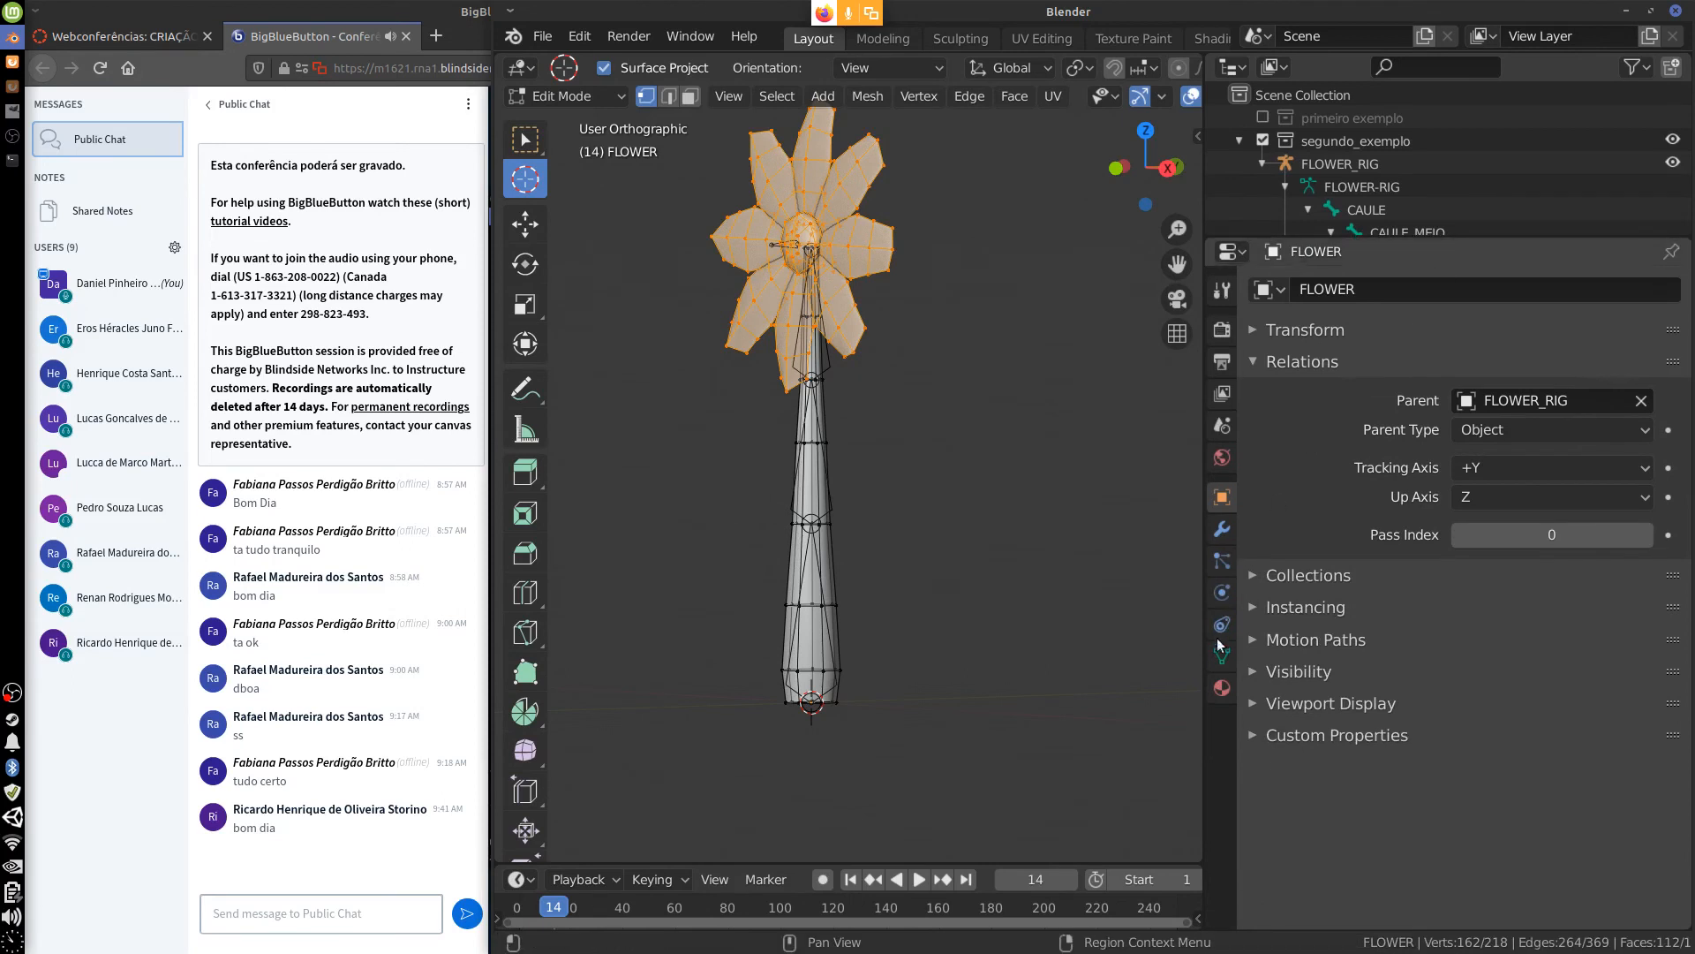
left_click(1222, 655)
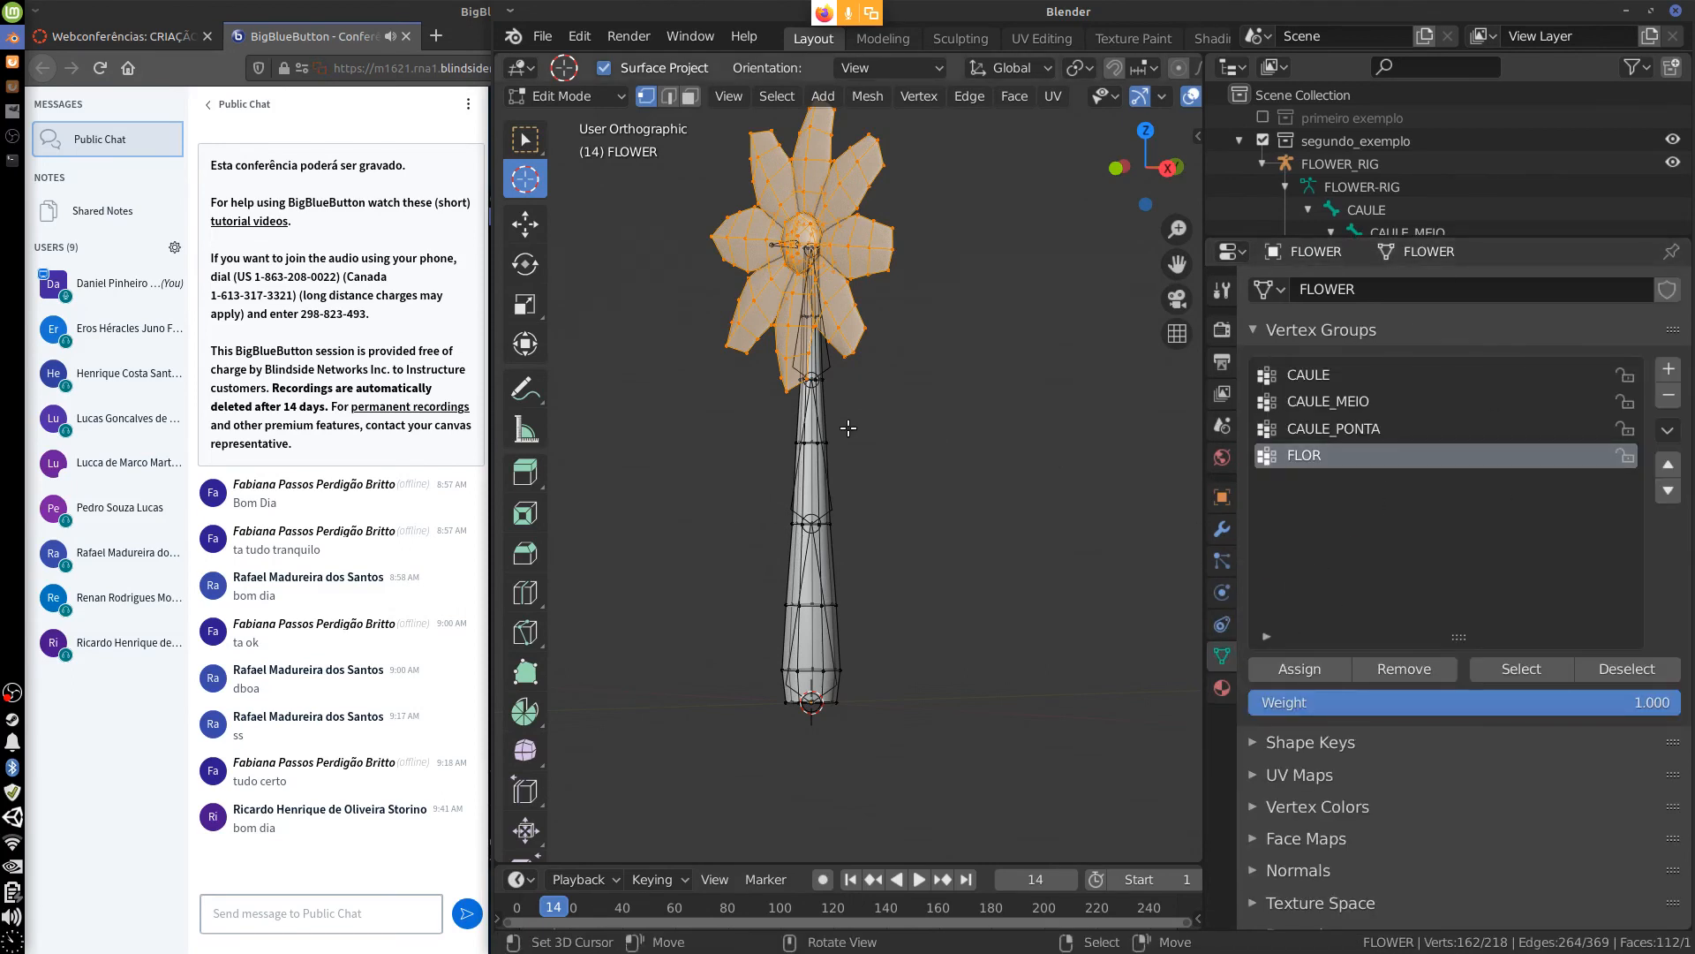
left_click(1310, 675)
key("h")
key("KP_1")
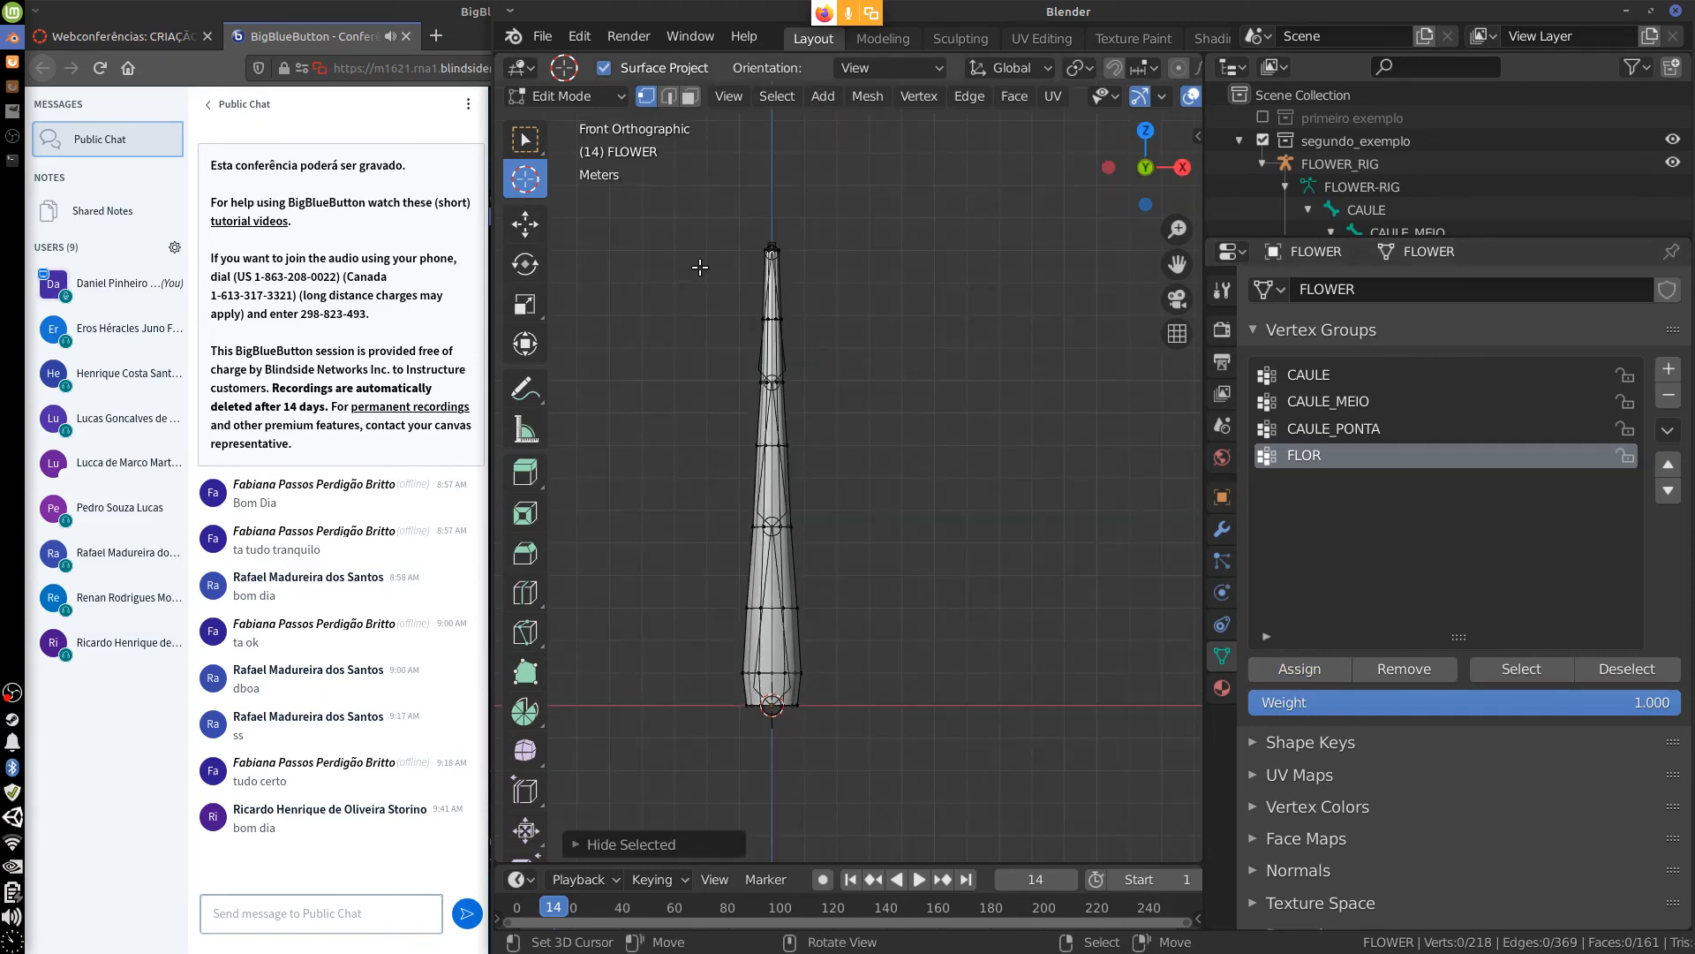
key("b")
left_click_drag(699, 222, 843, 432)
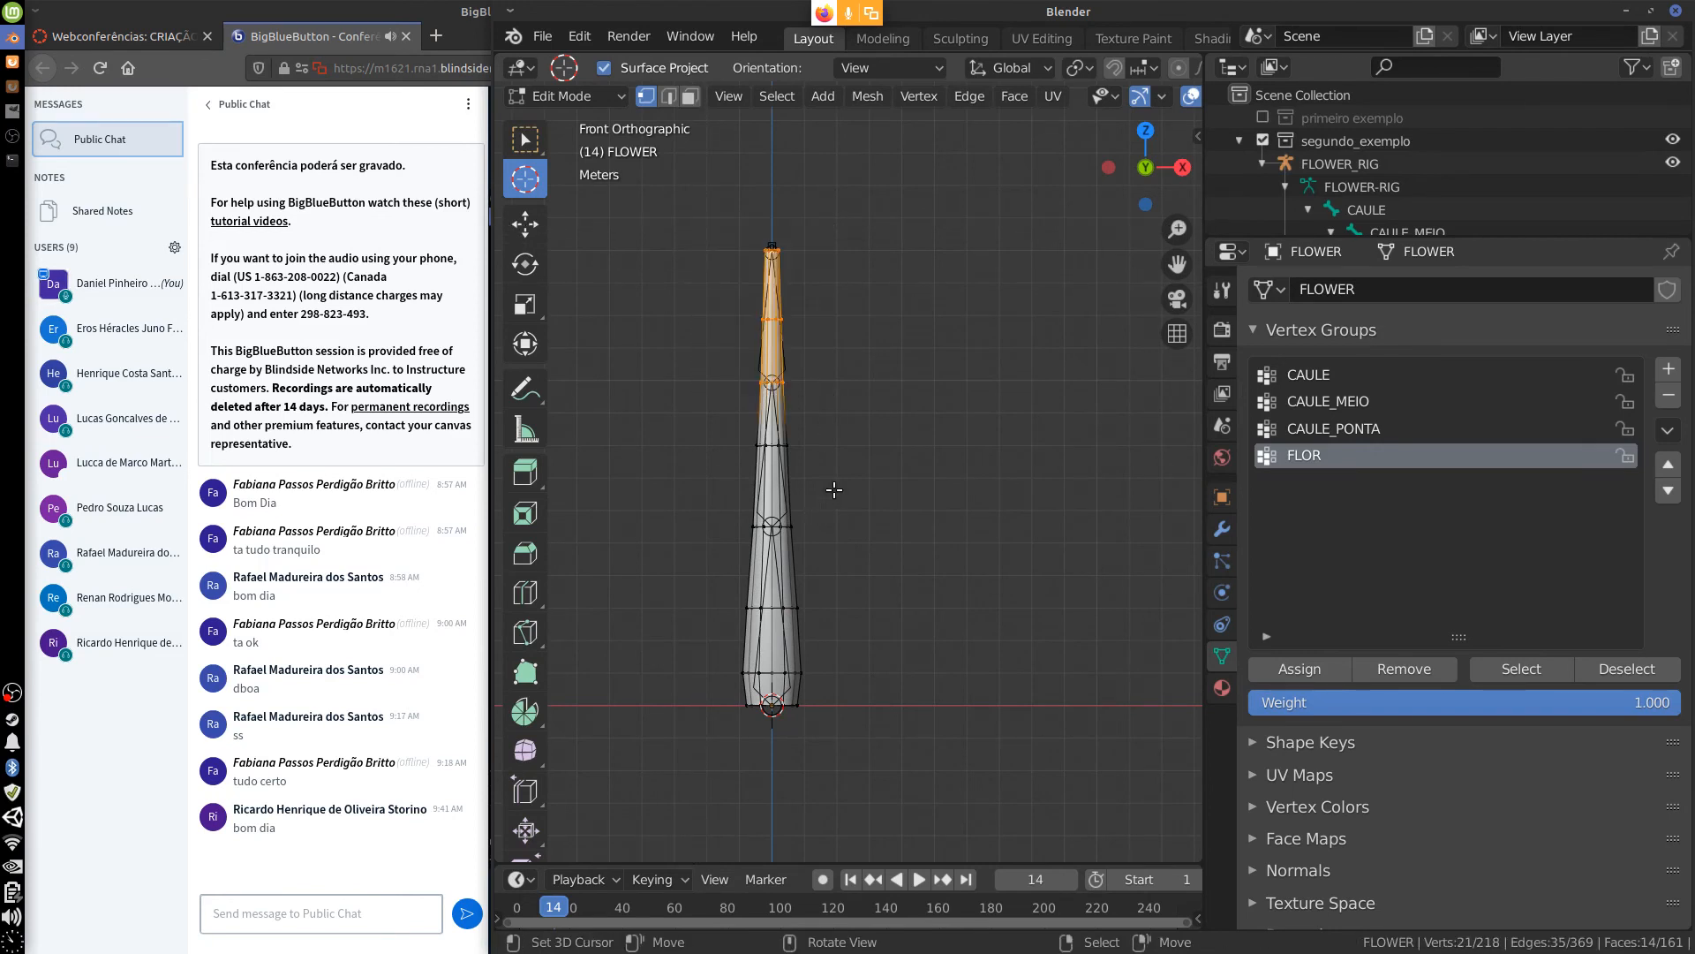
middle_click_drag(837, 485, 944, 460)
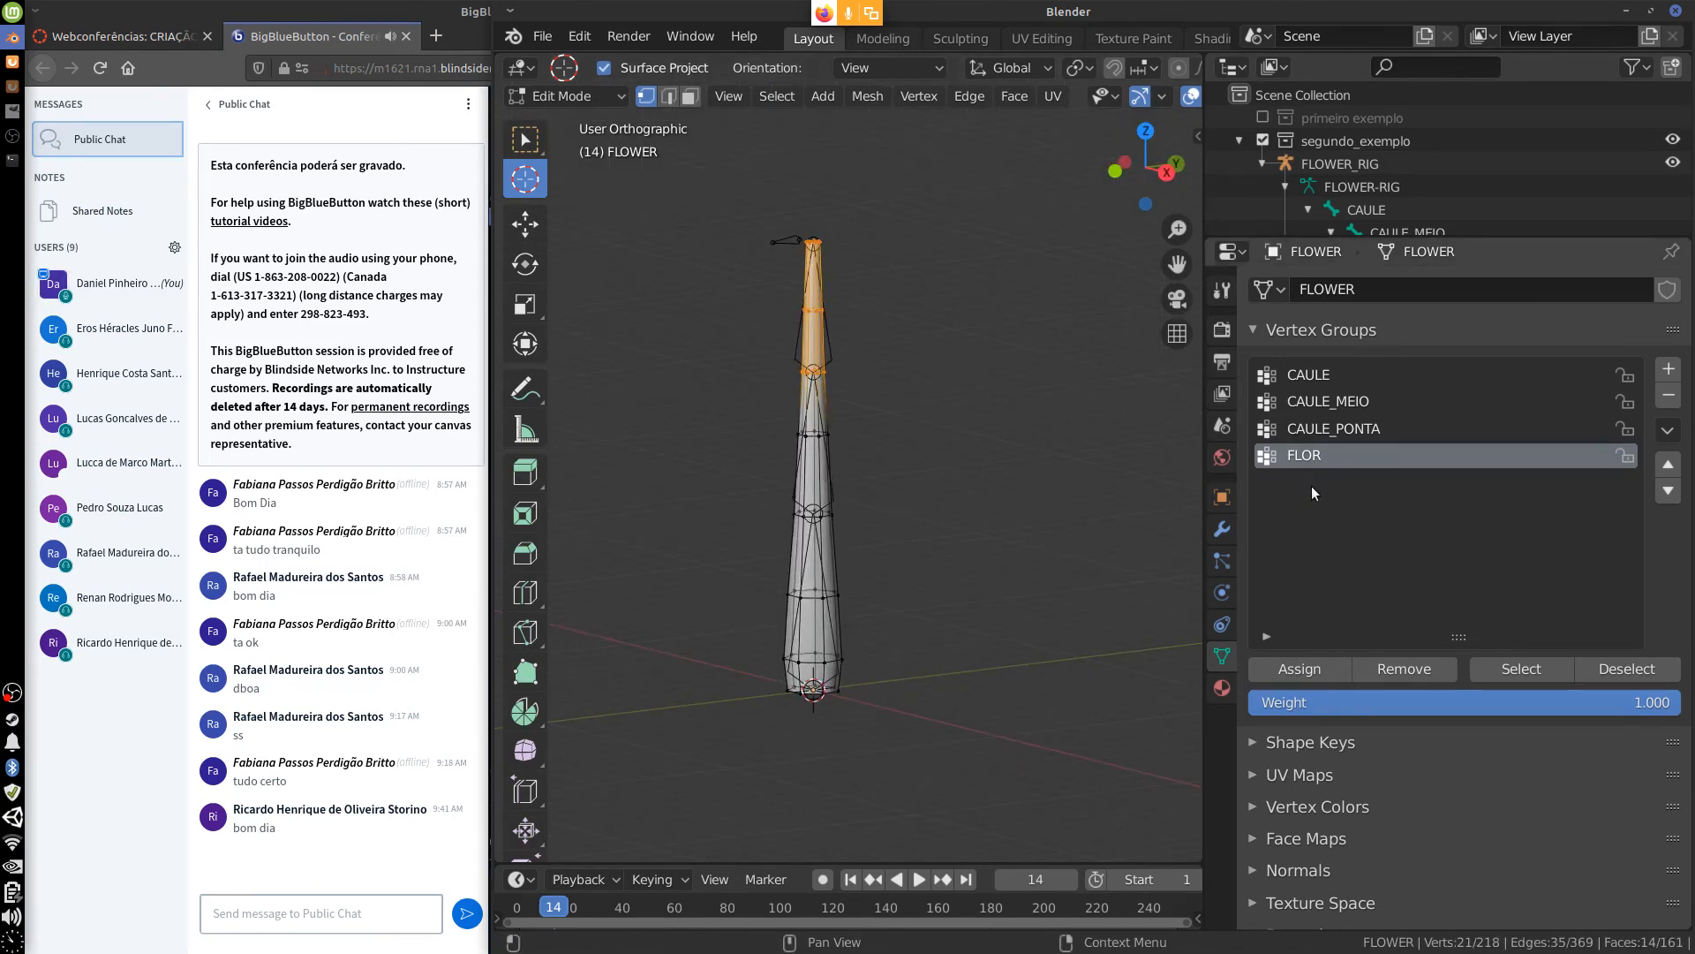
key("KP_1")
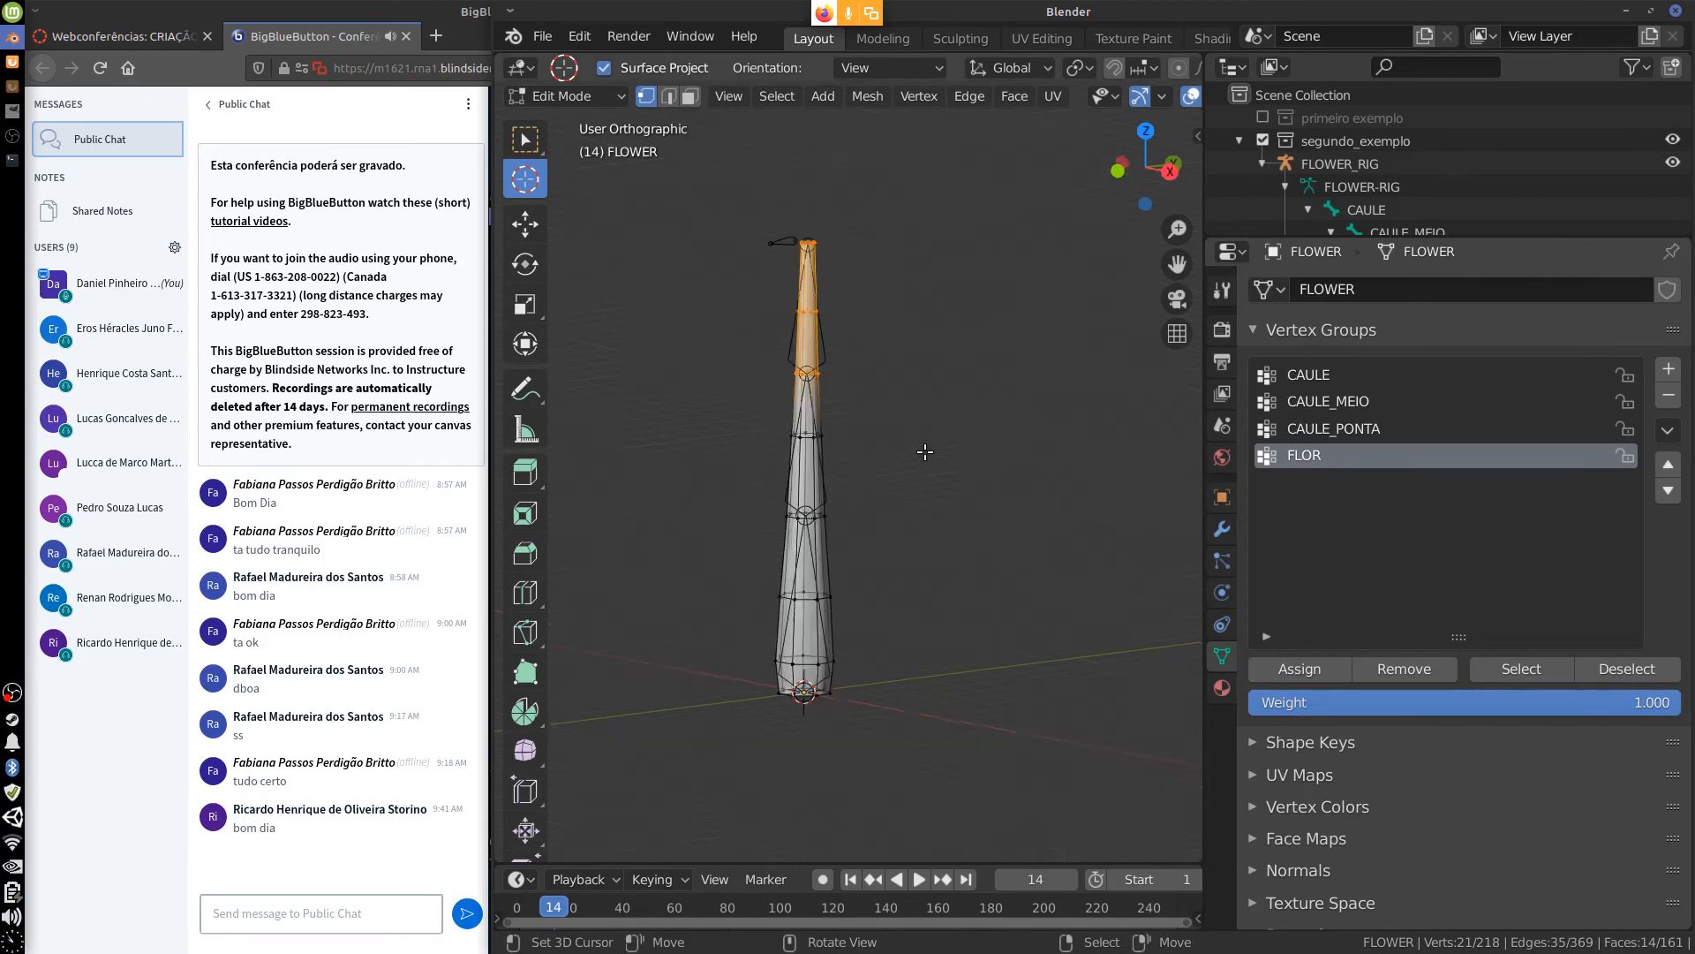
key("alt+a")
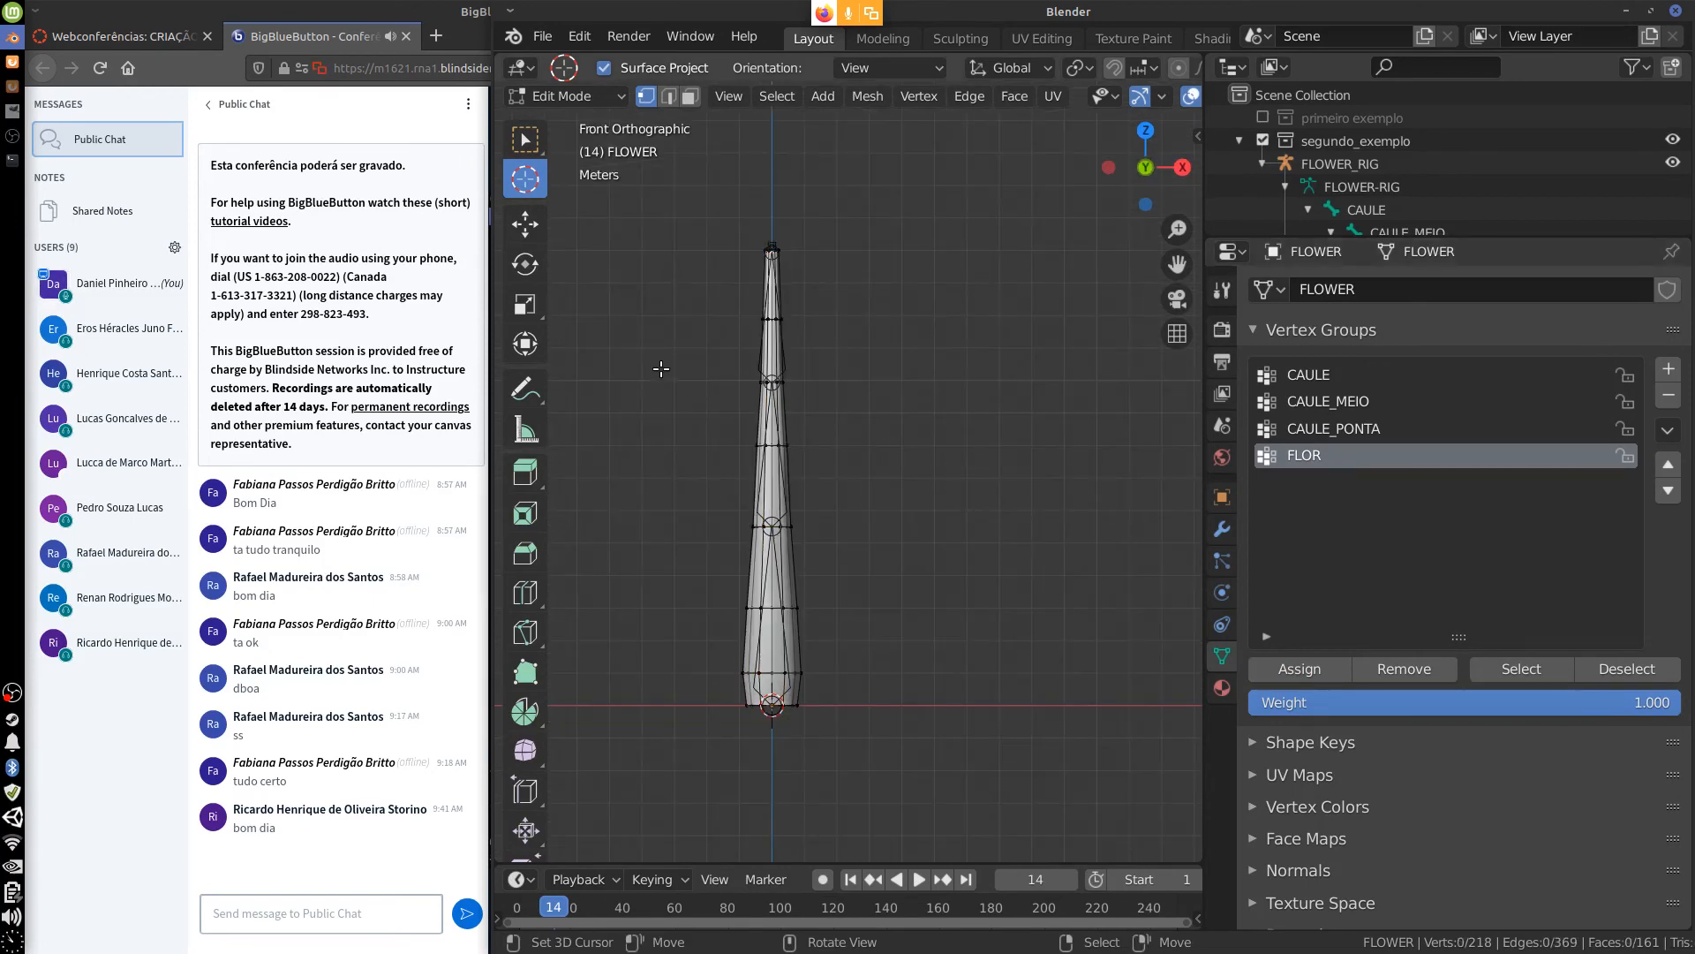
key("b")
left_click_drag(665, 357, 861, 568)
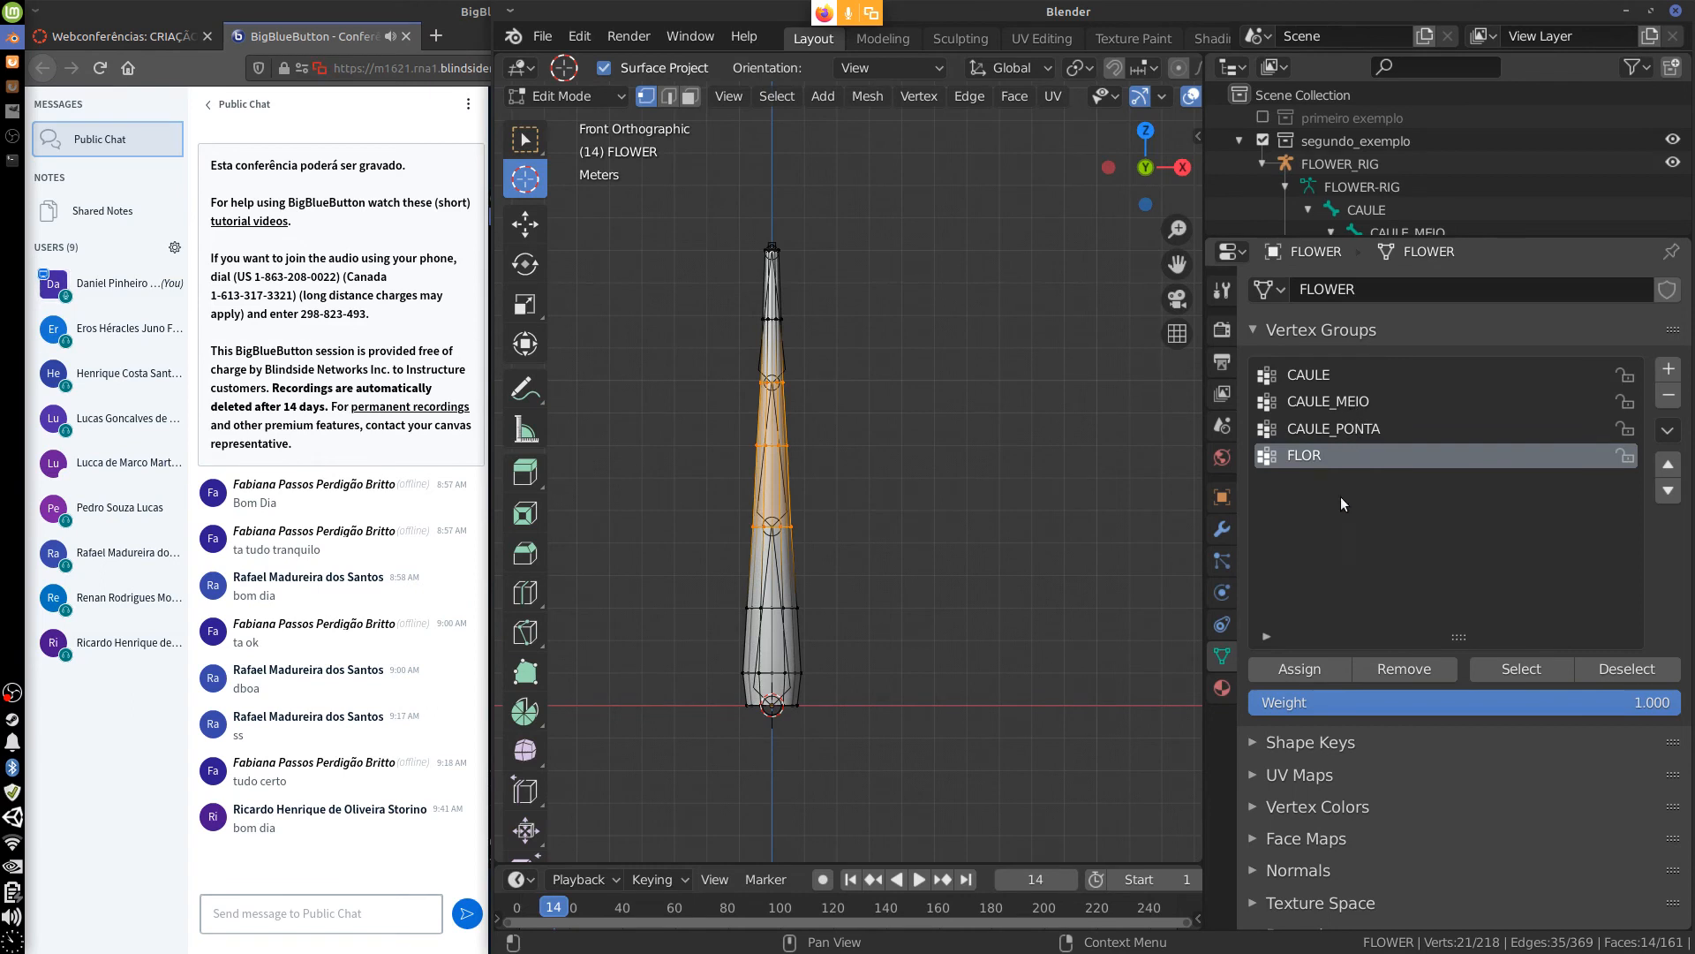
key("ctrl+z")
key("ctrl+z")
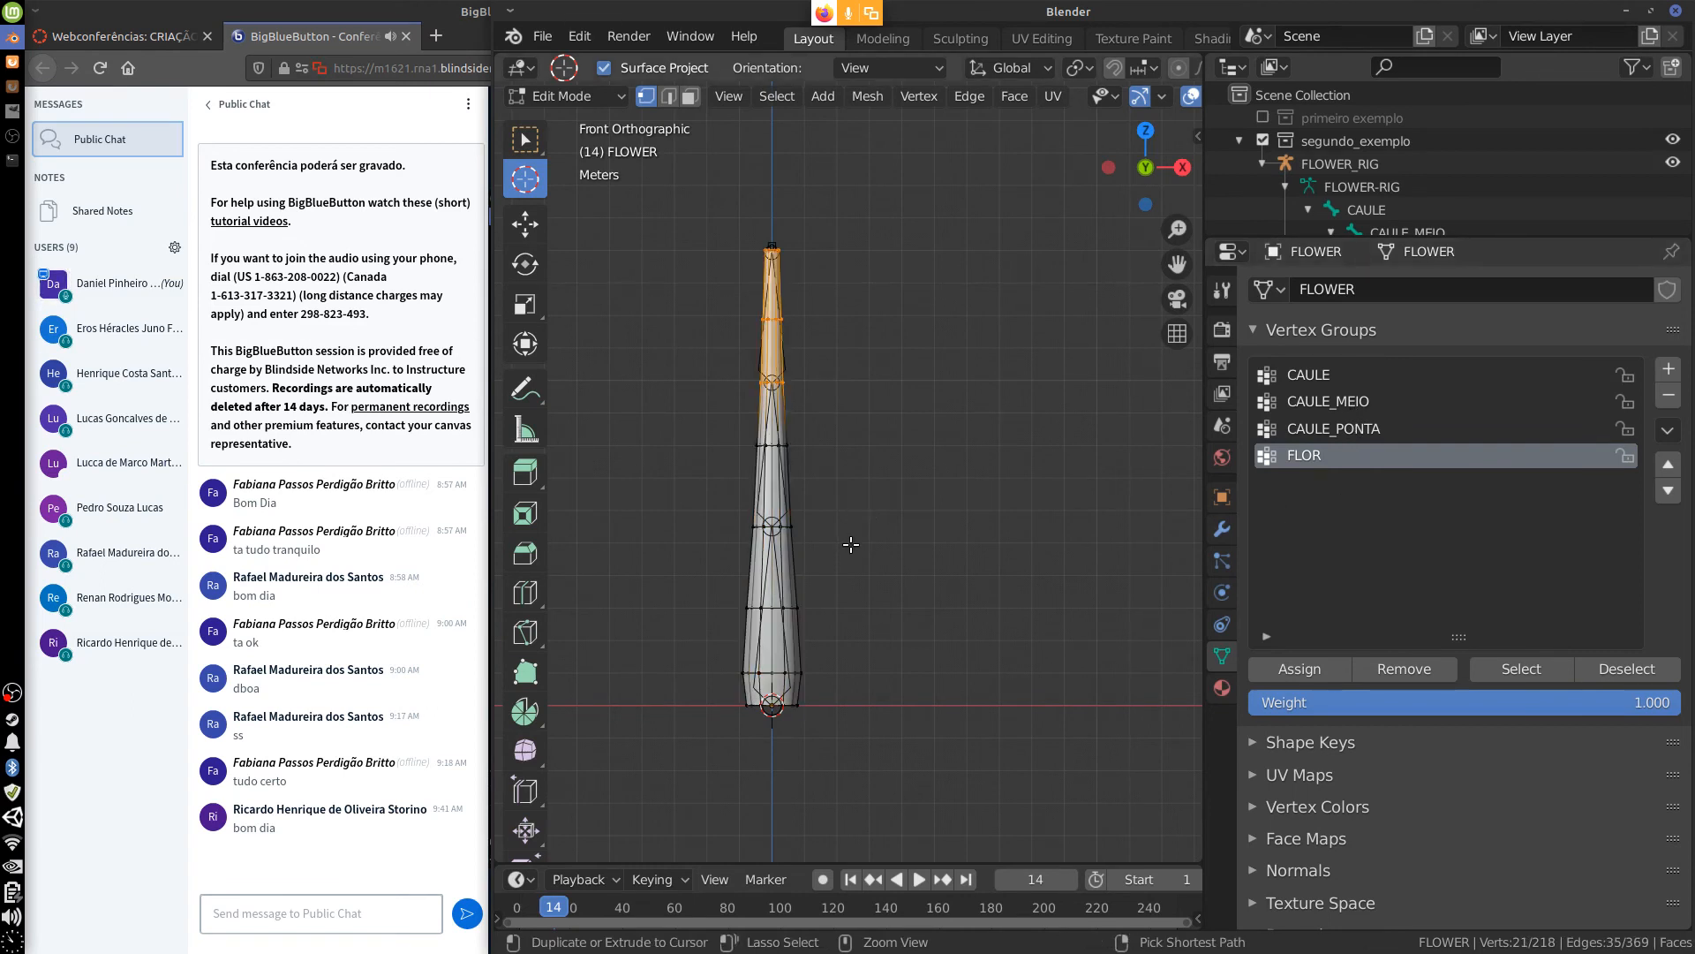
Select all the stem vertices and remove them from the CAULE_PONTA, CAULE_MEIO and CAULE vertex groups.
key("alt+a")
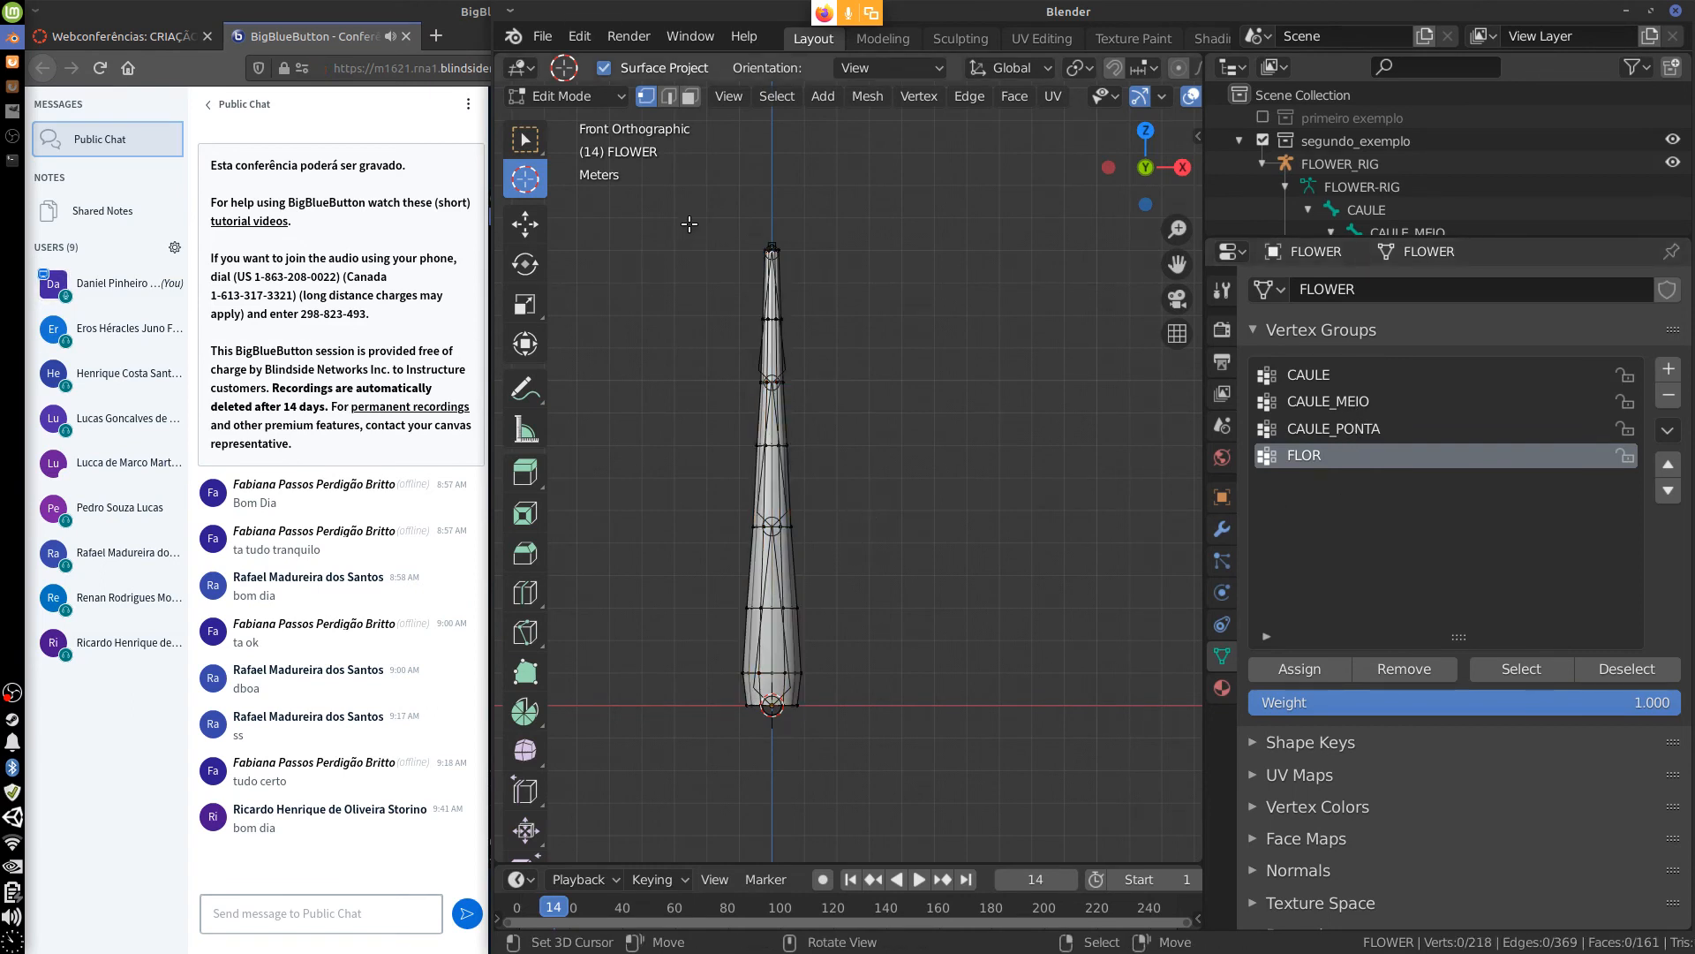
key("b")
left_click_drag(677, 200, 902, 816)
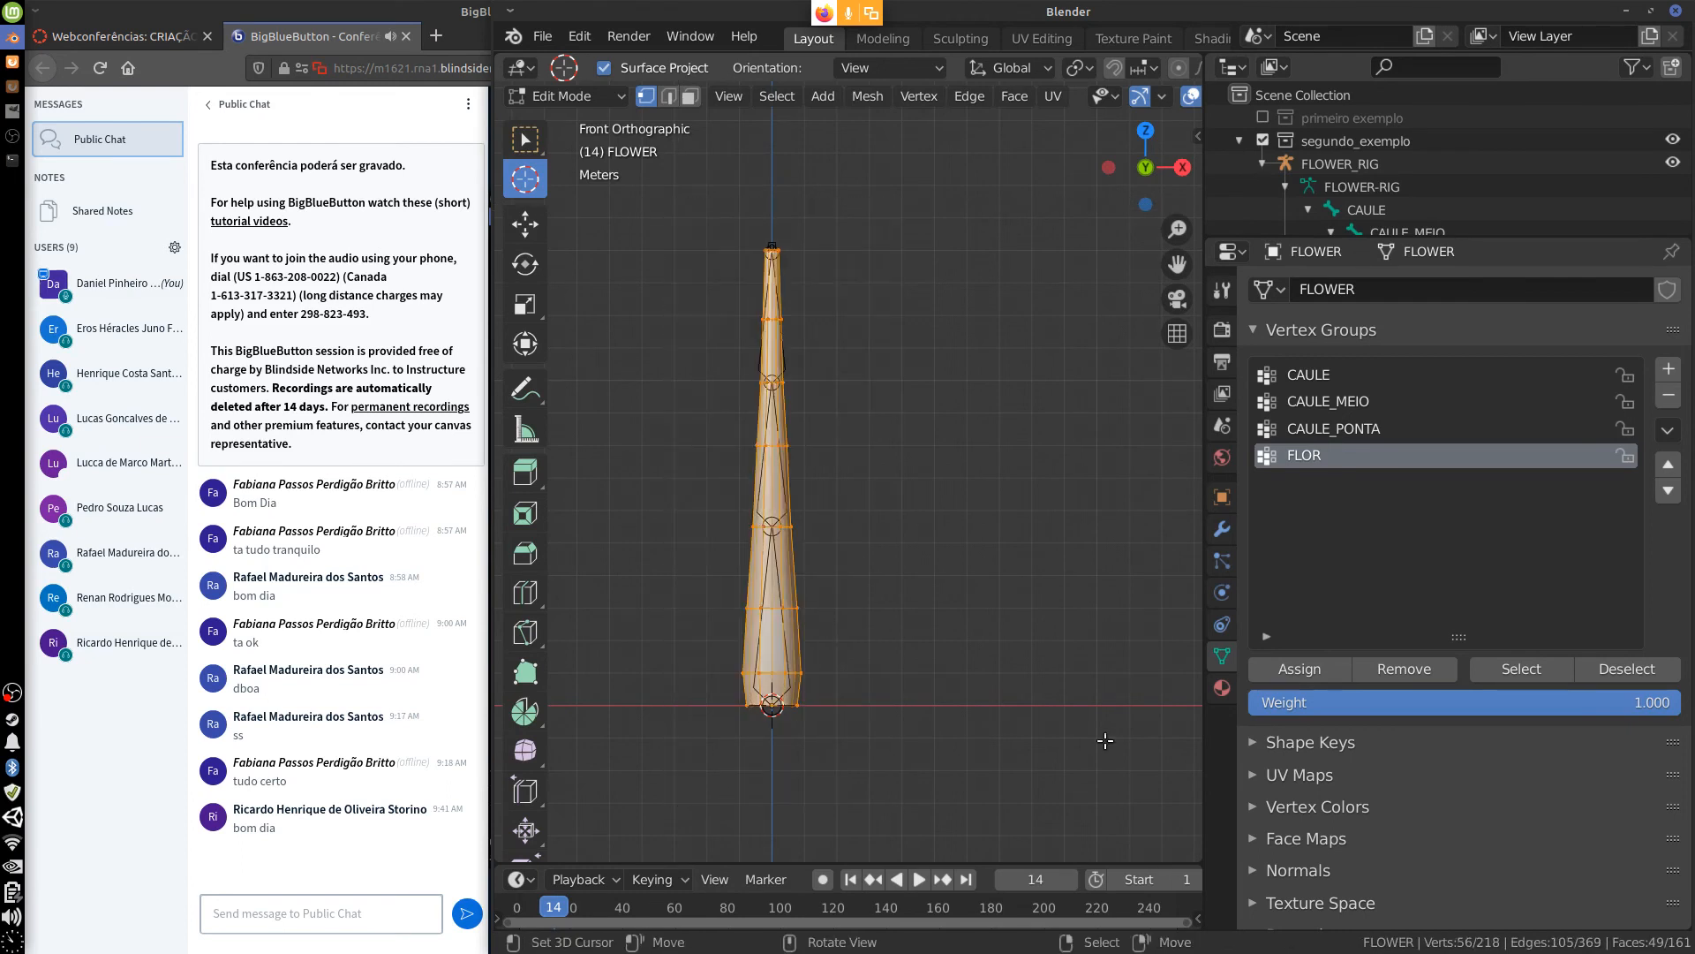
left_click(1358, 429)
left_click(1404, 668)
left_click(1339, 403)
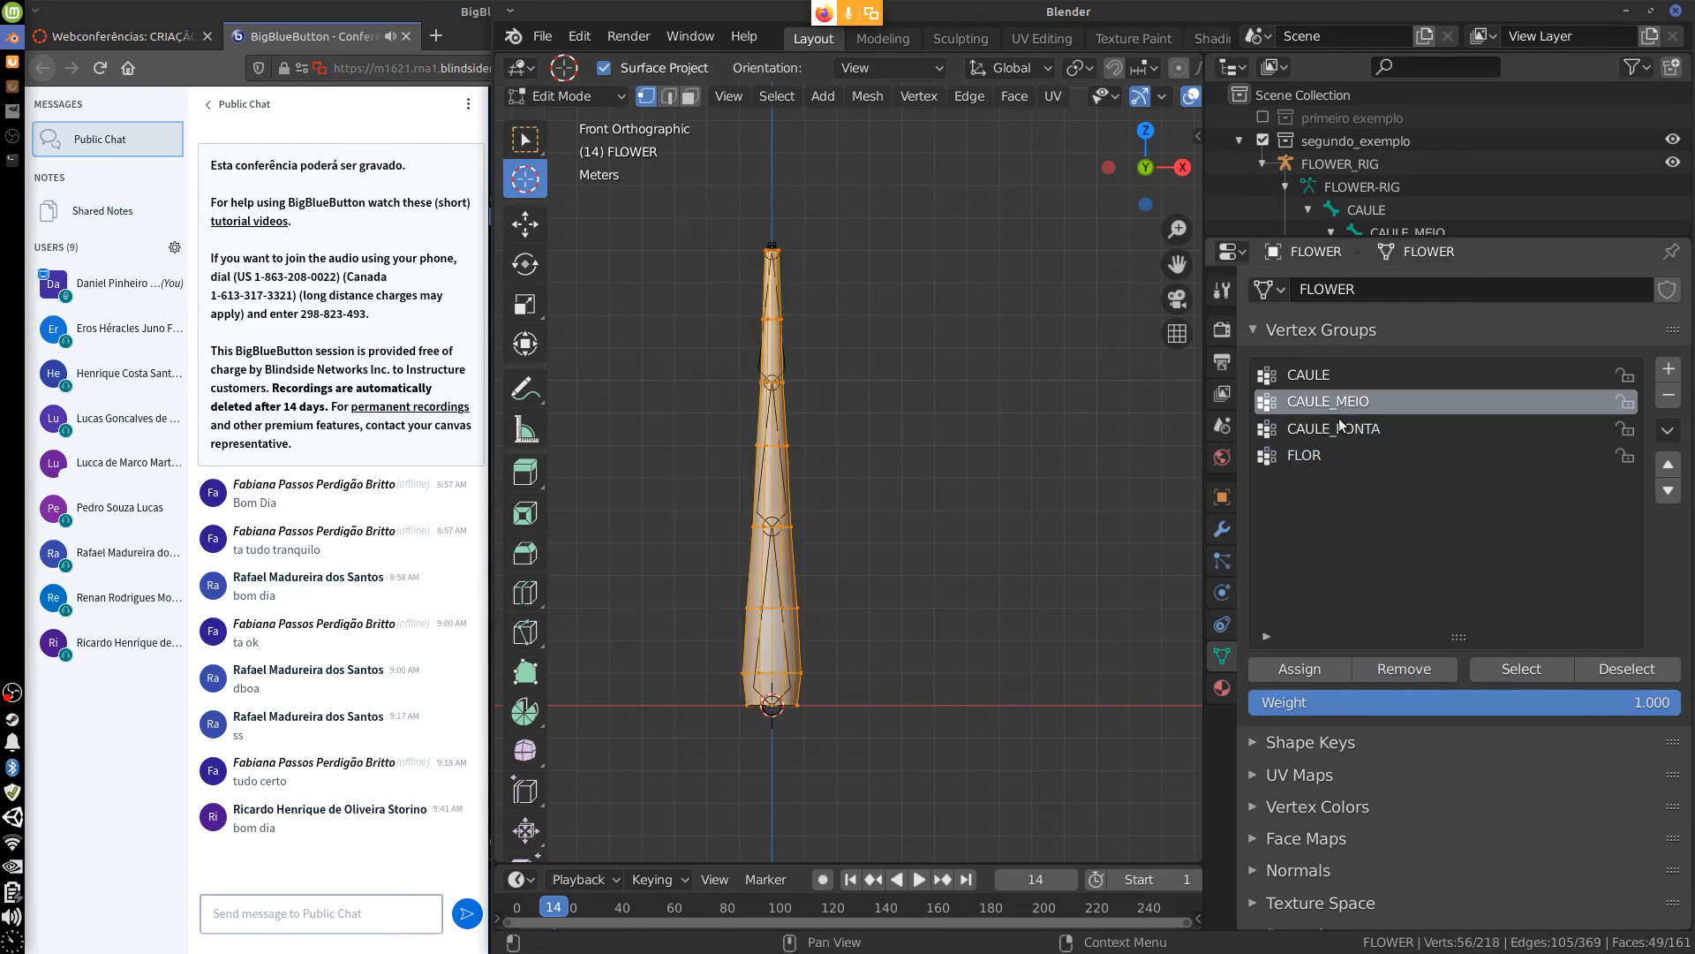
left_click(1413, 669)
left_click(1315, 374)
left_click(1416, 669)
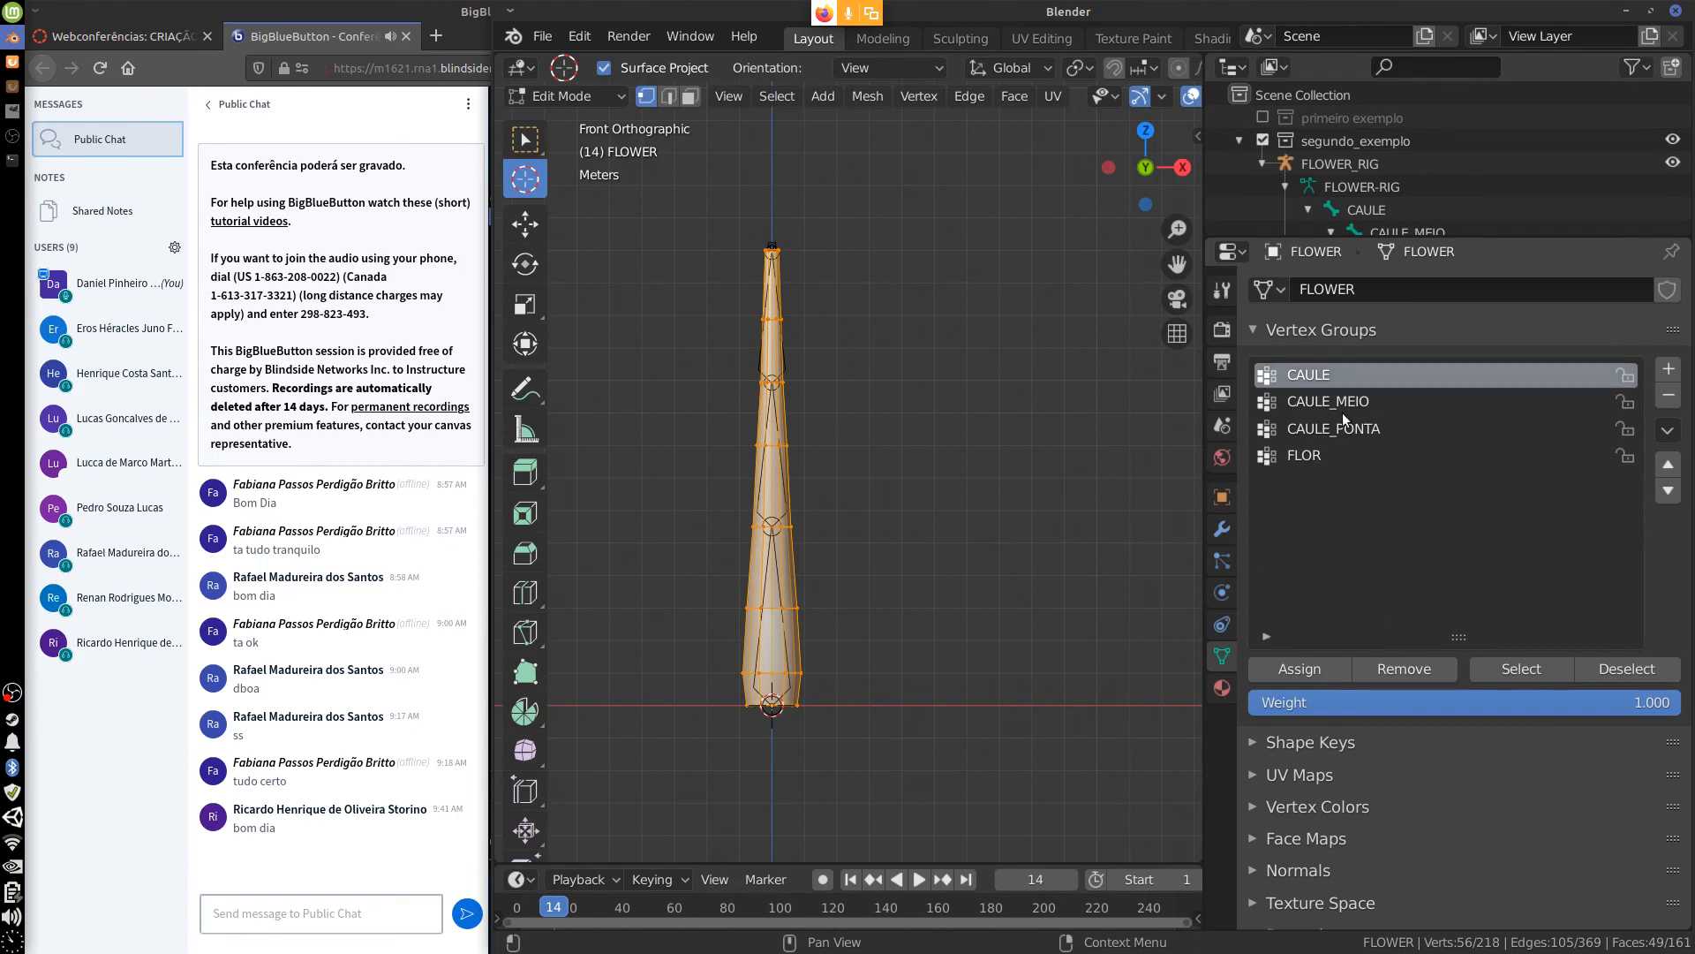
left_click(1306, 455)
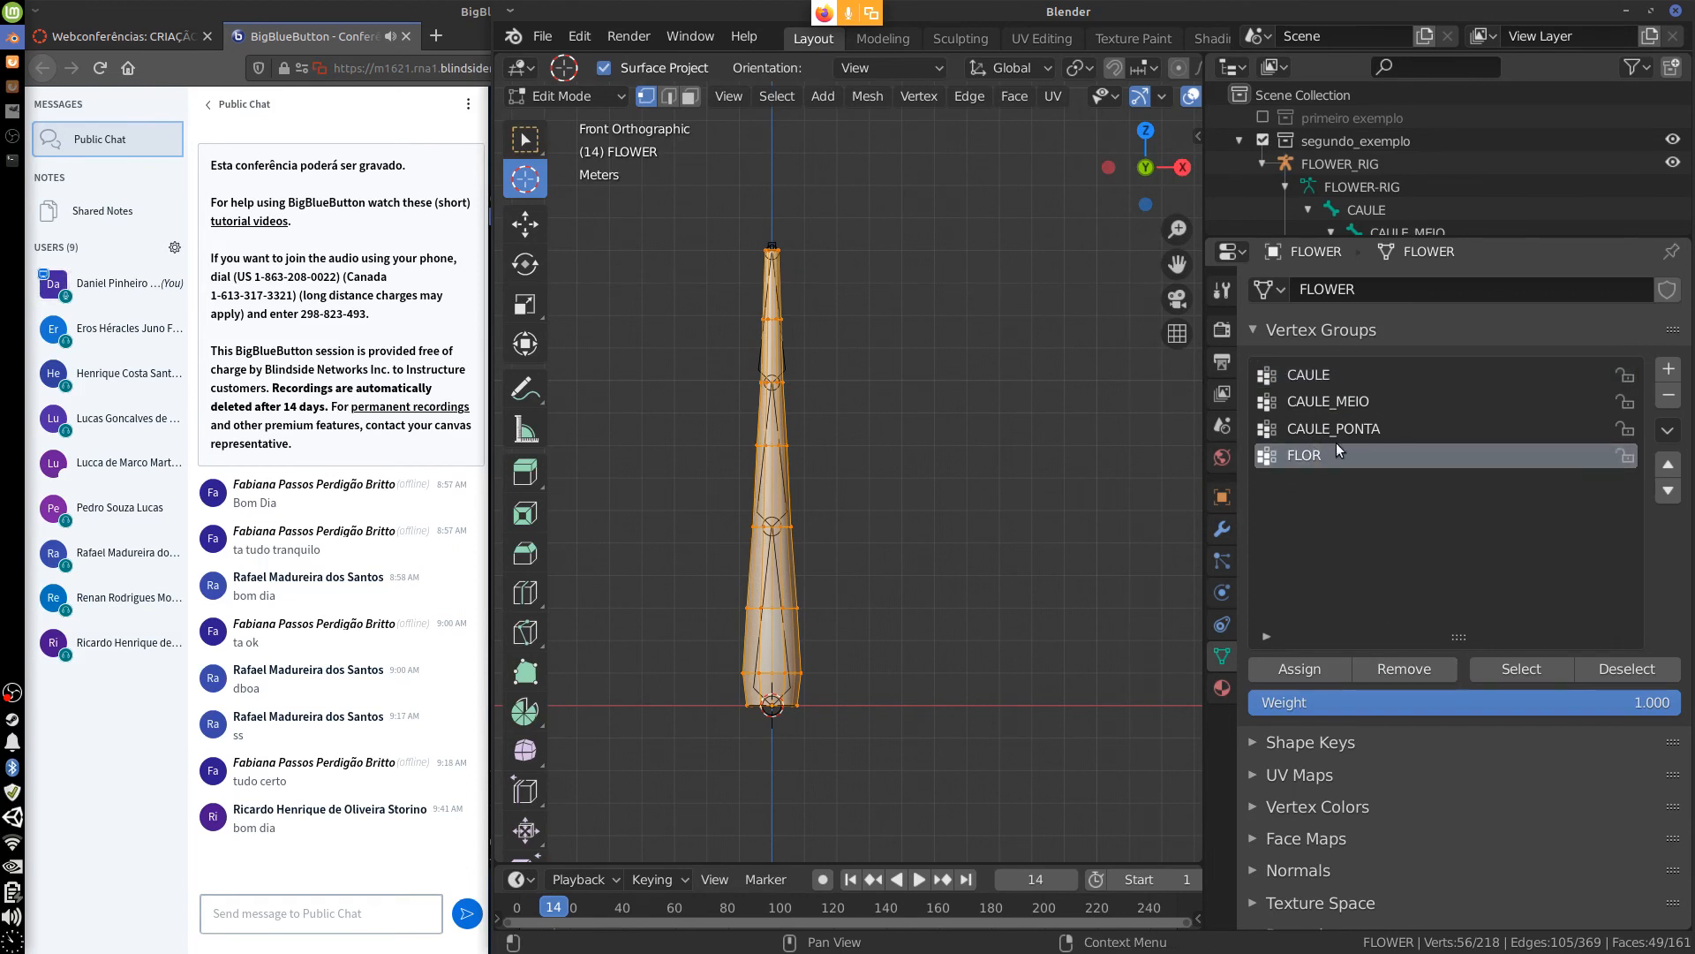
Assign the top three vertex rings of the stem to the CAULE_PONTA vertex group.
key("alt+a")
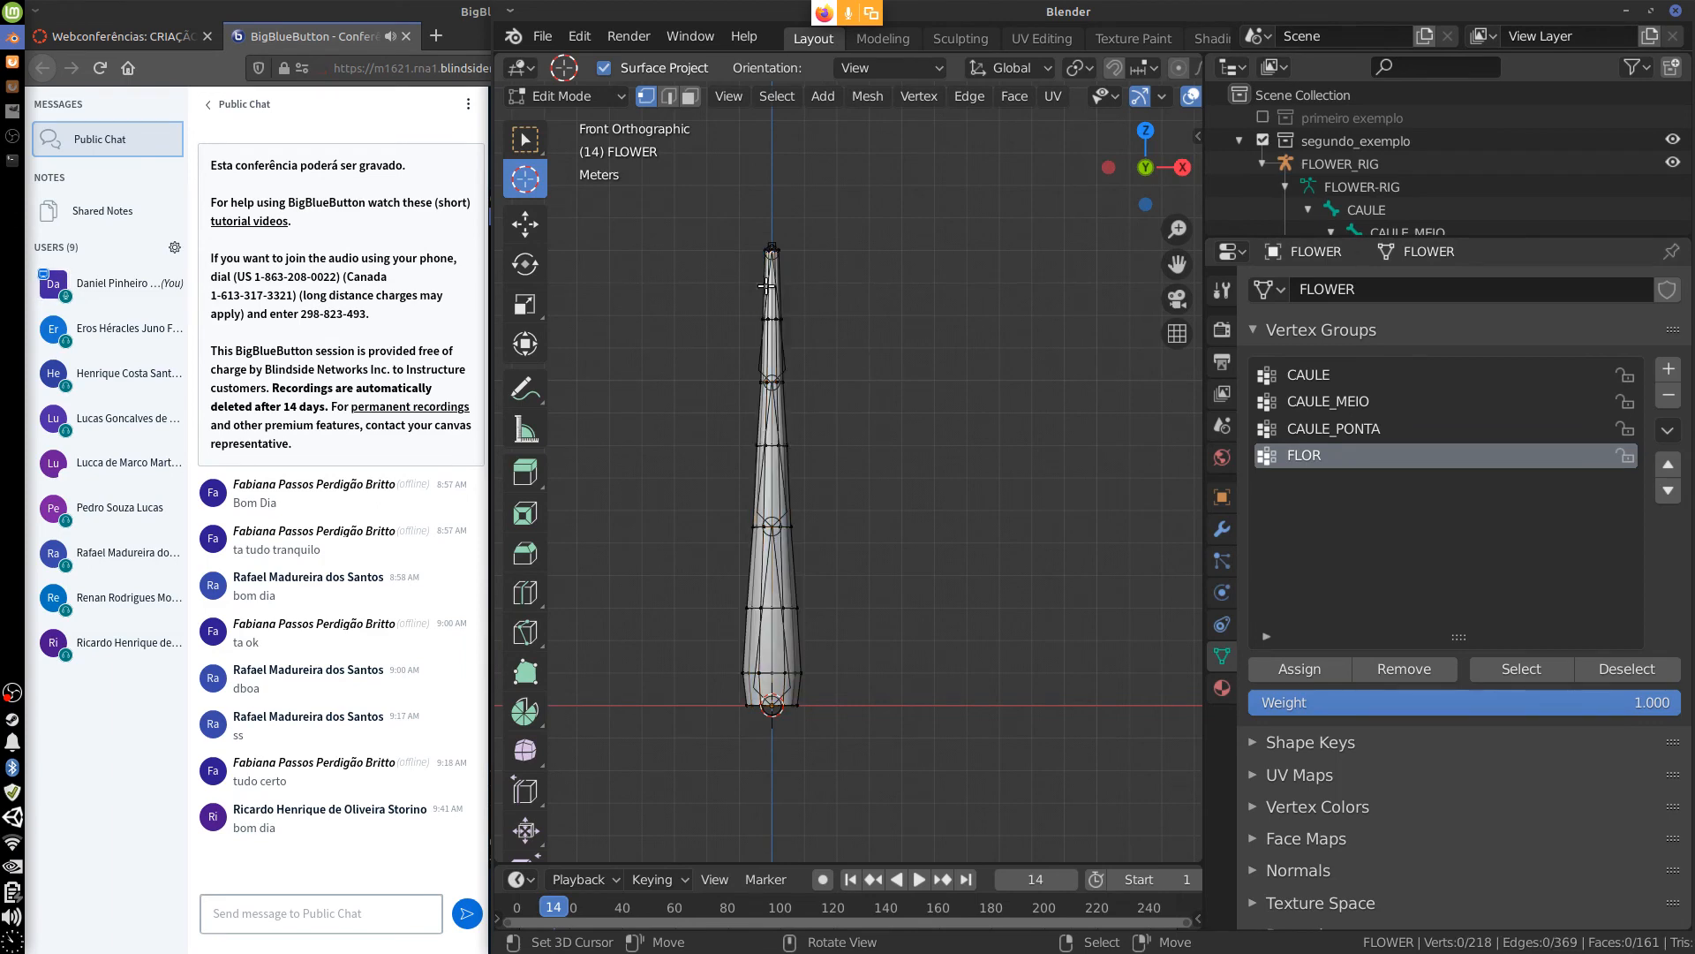
left_click_drag(681, 212, 841, 423)
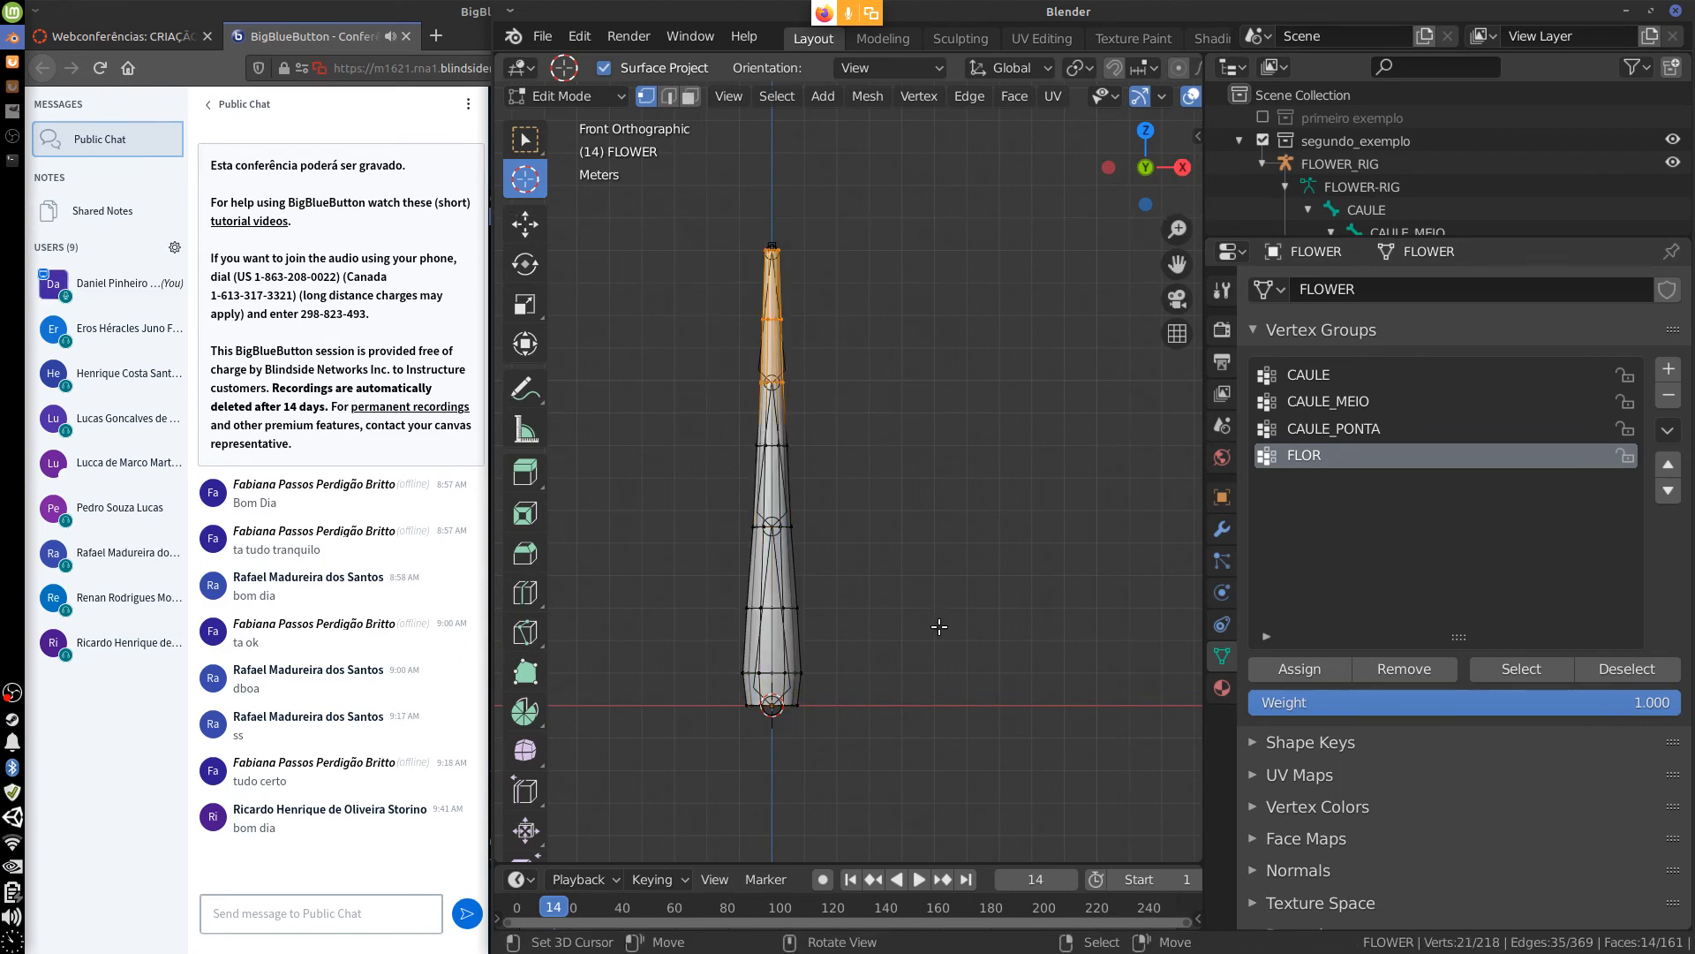
left_click(1326, 428)
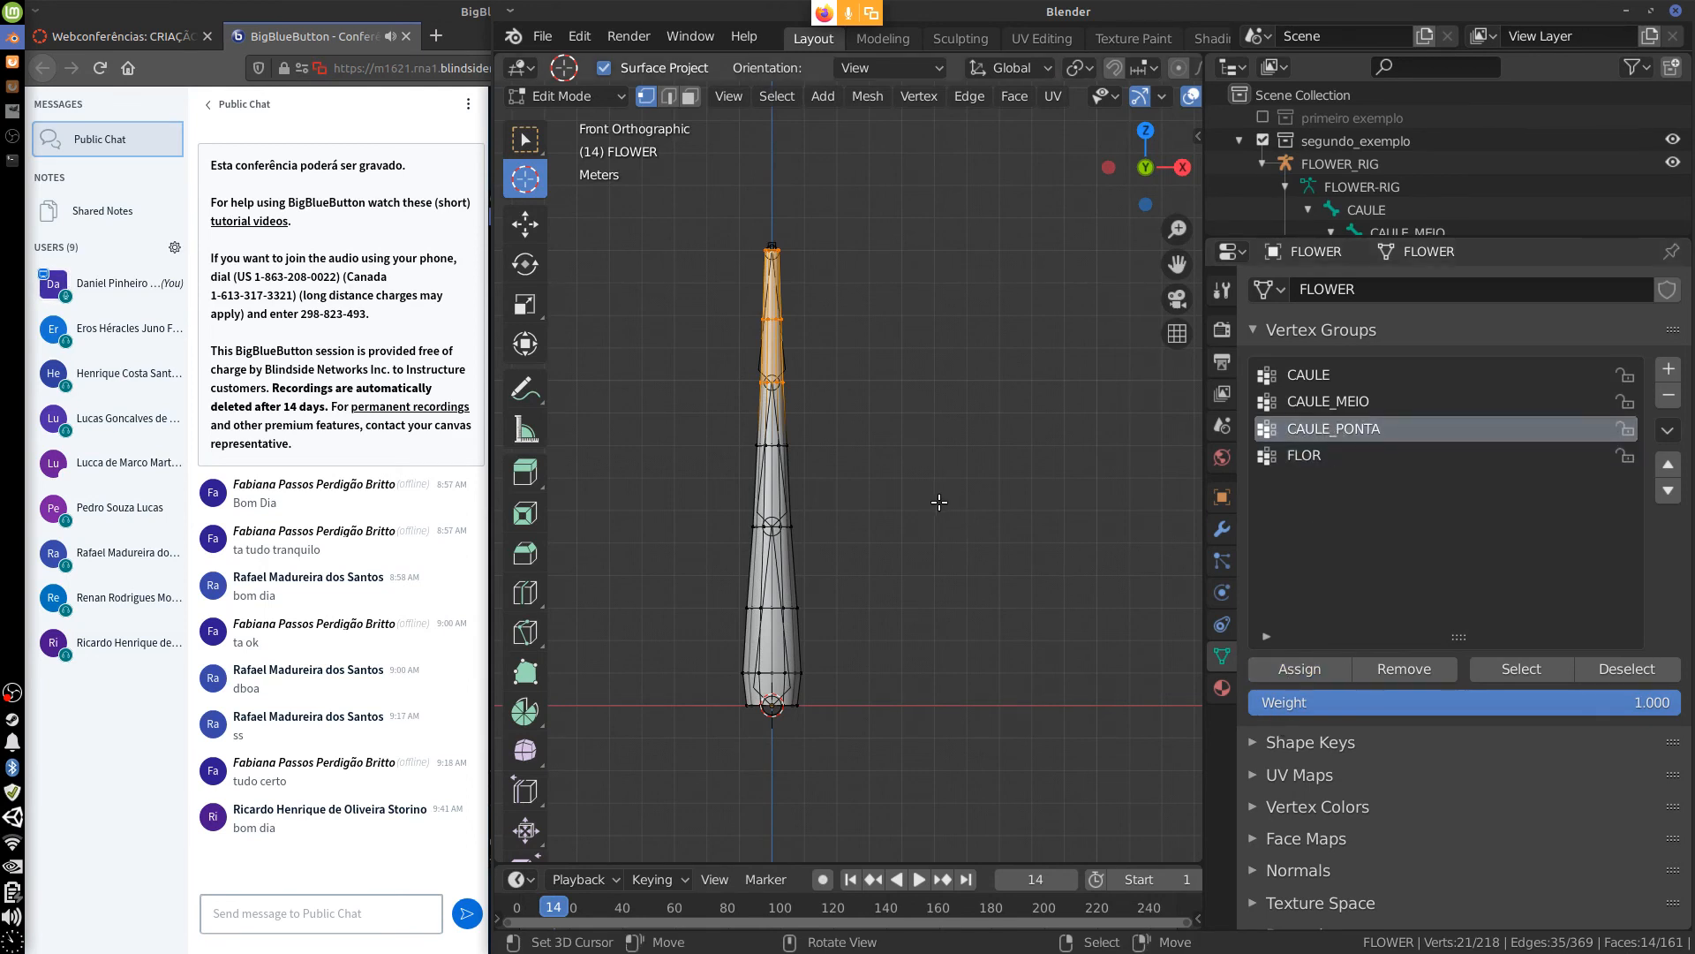
Assign the three middle vertex rings around the second bone to the CAULE_MEIO vertex group.
key("alt+a")
left_click(1338, 403)
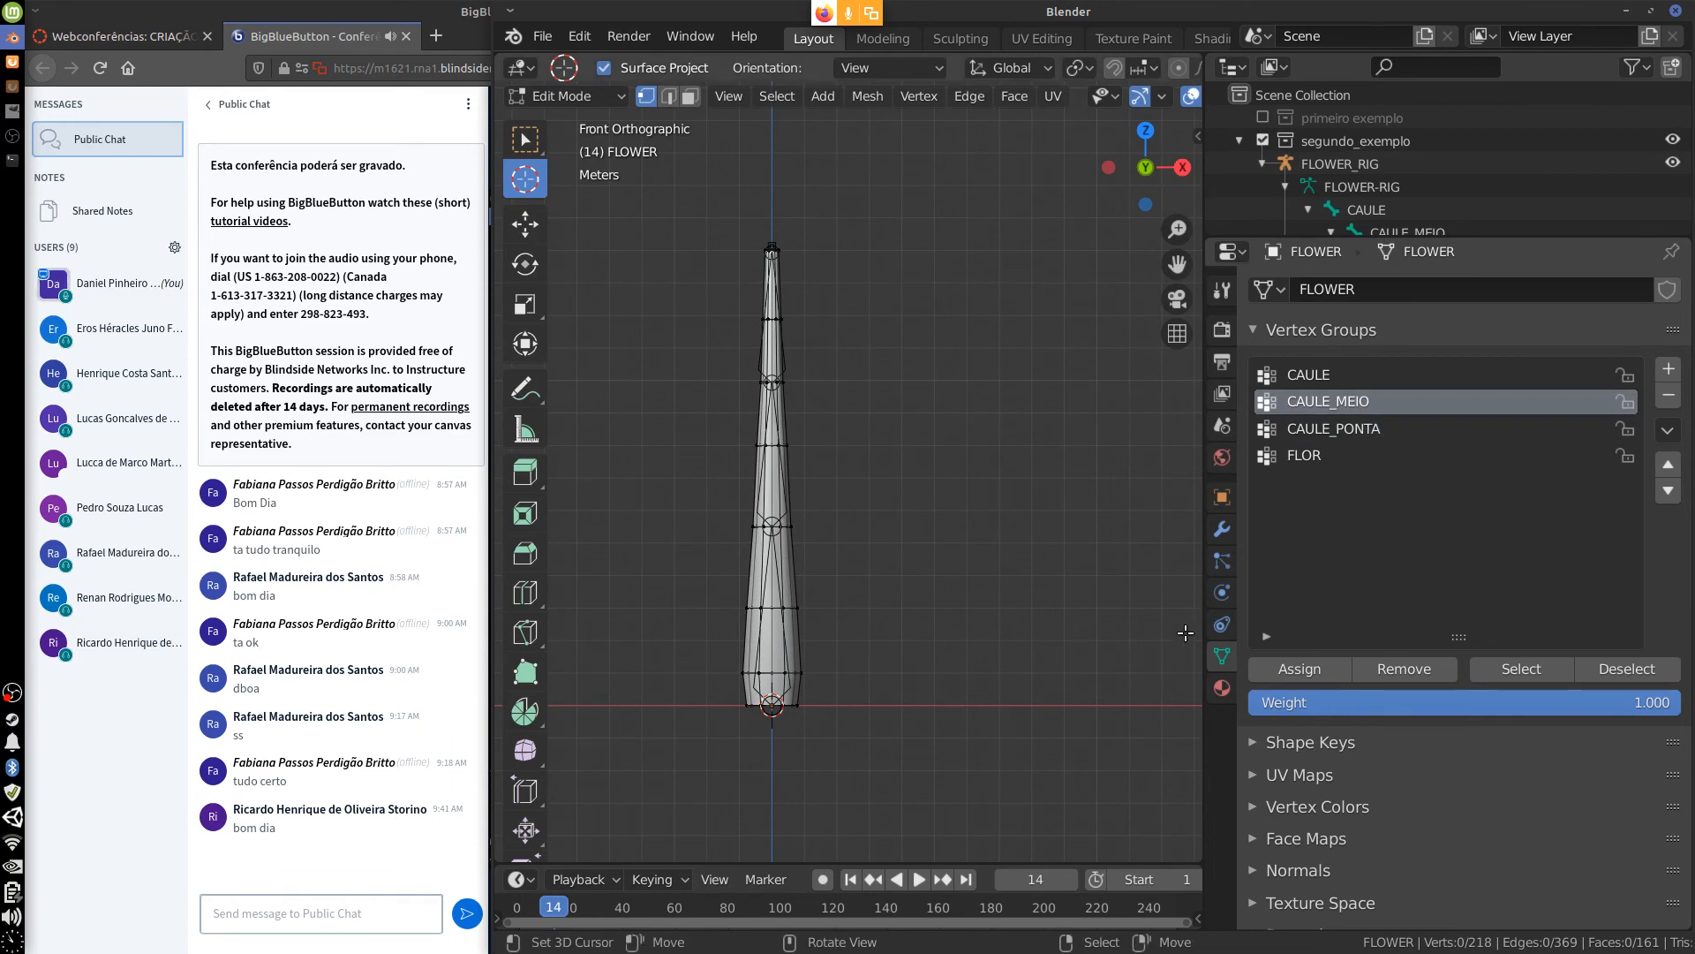
key("b")
left_click_drag(717, 374, 873, 547)
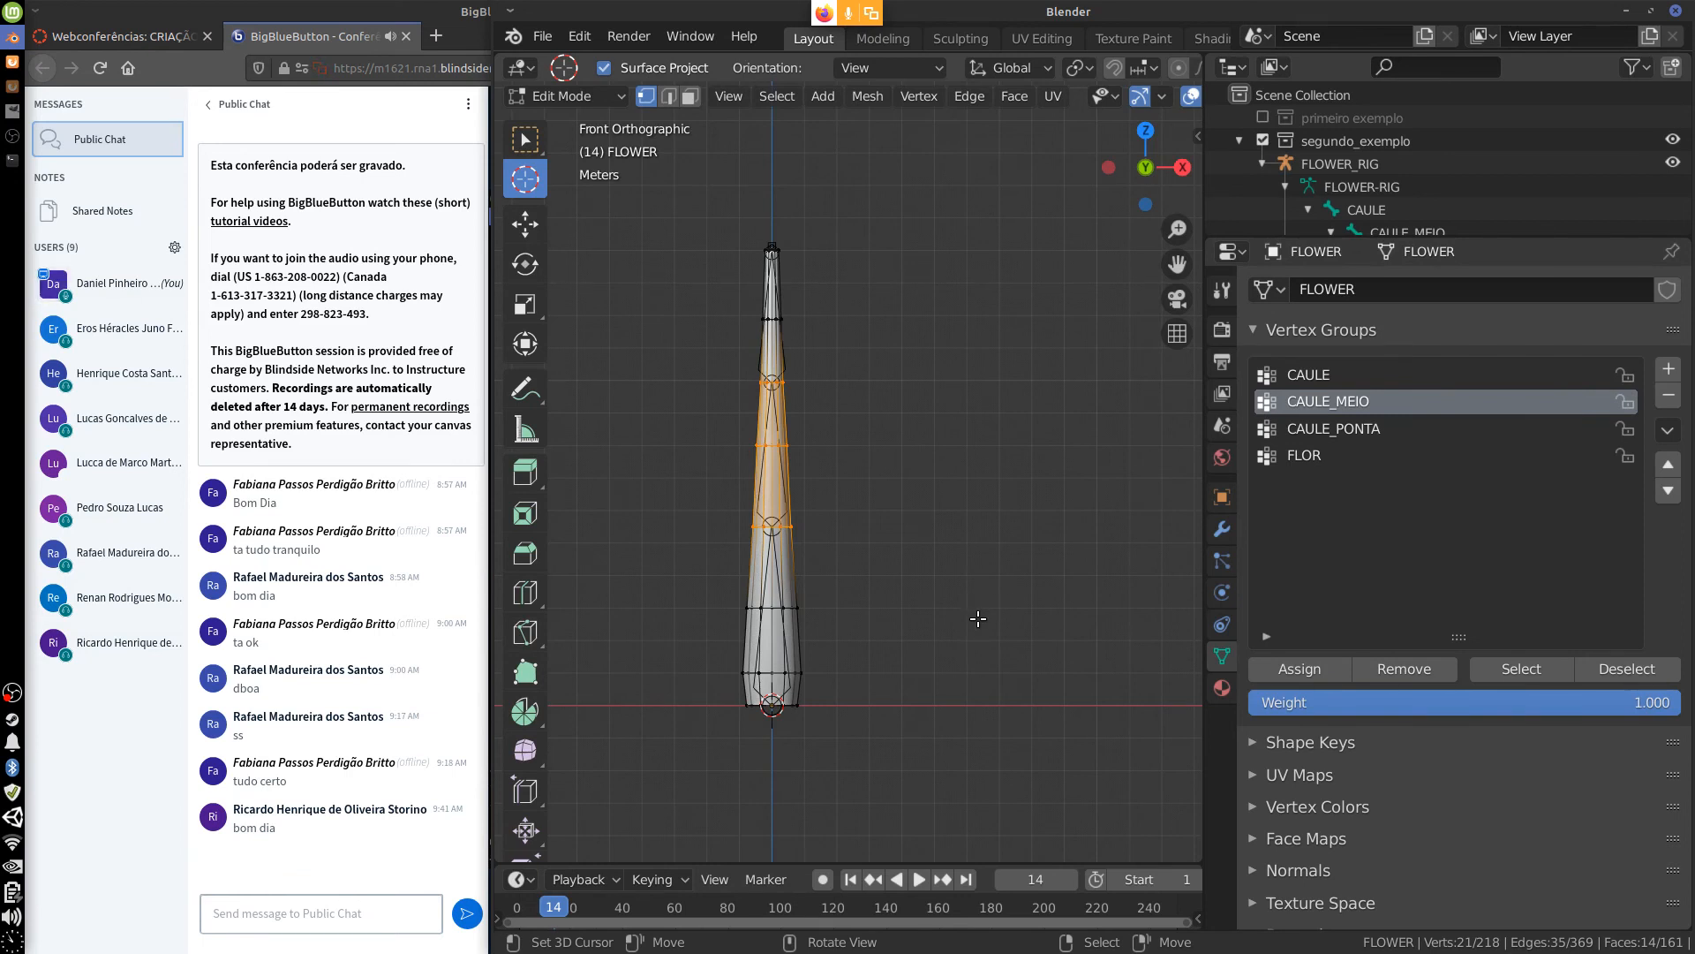
Check the Vertex Weights of a single vertex in the middle section of the stem.
left_click(1197, 137)
left_click(785, 444)
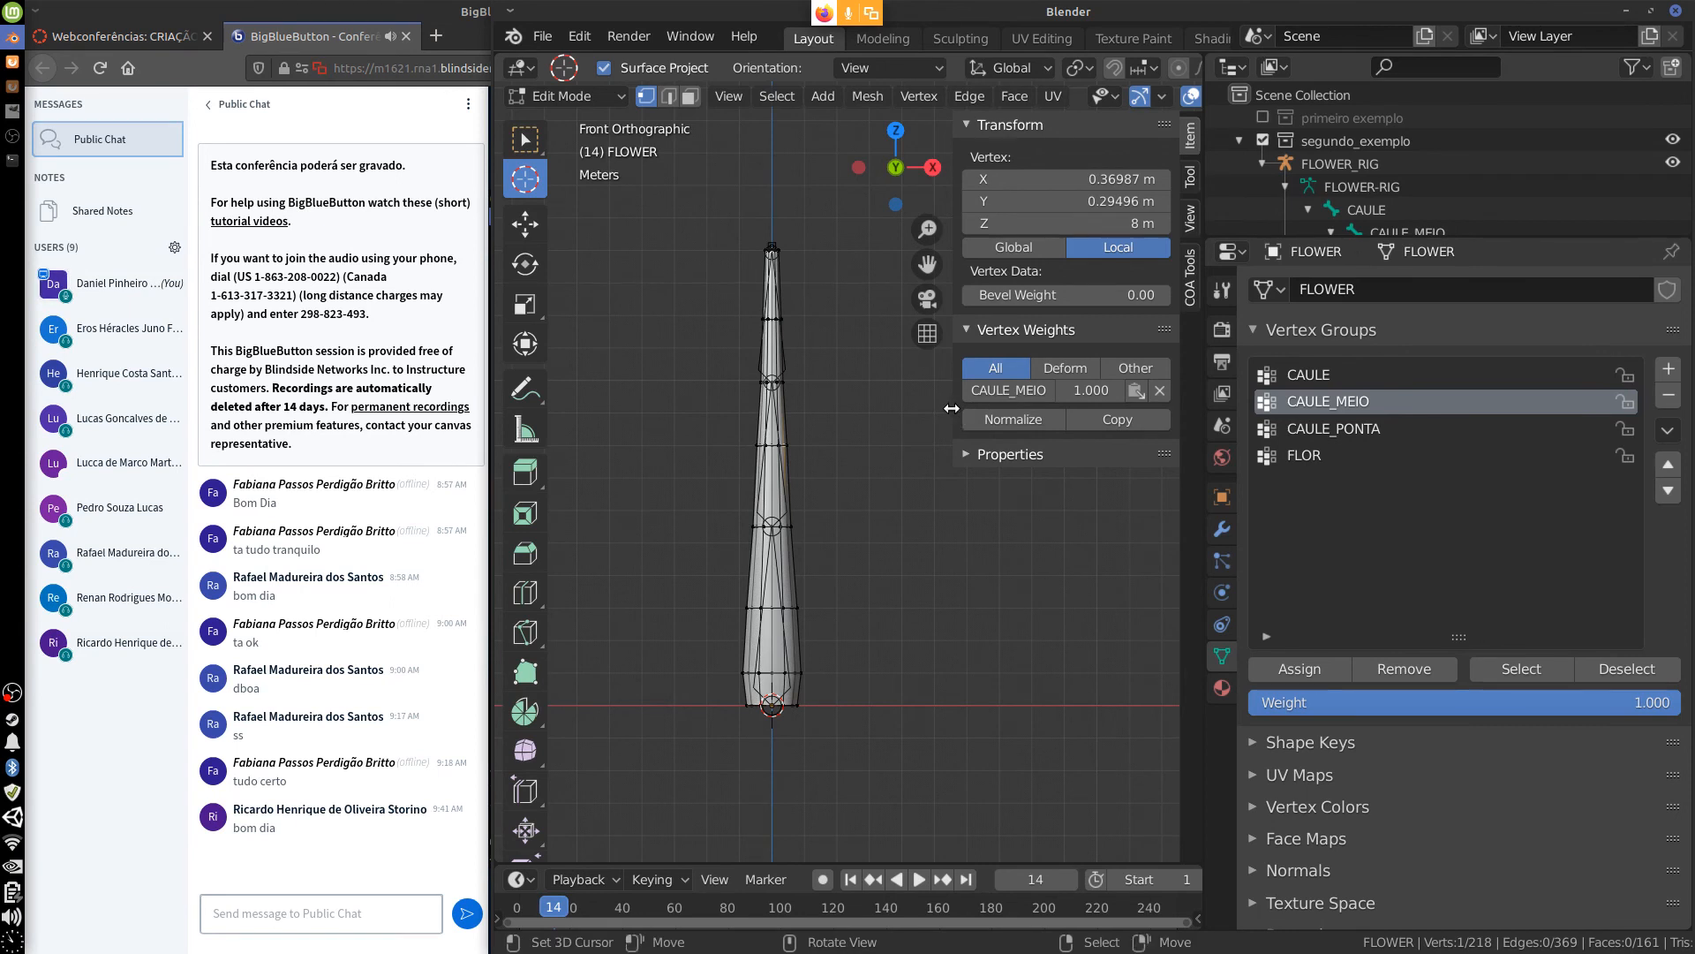
key("n")
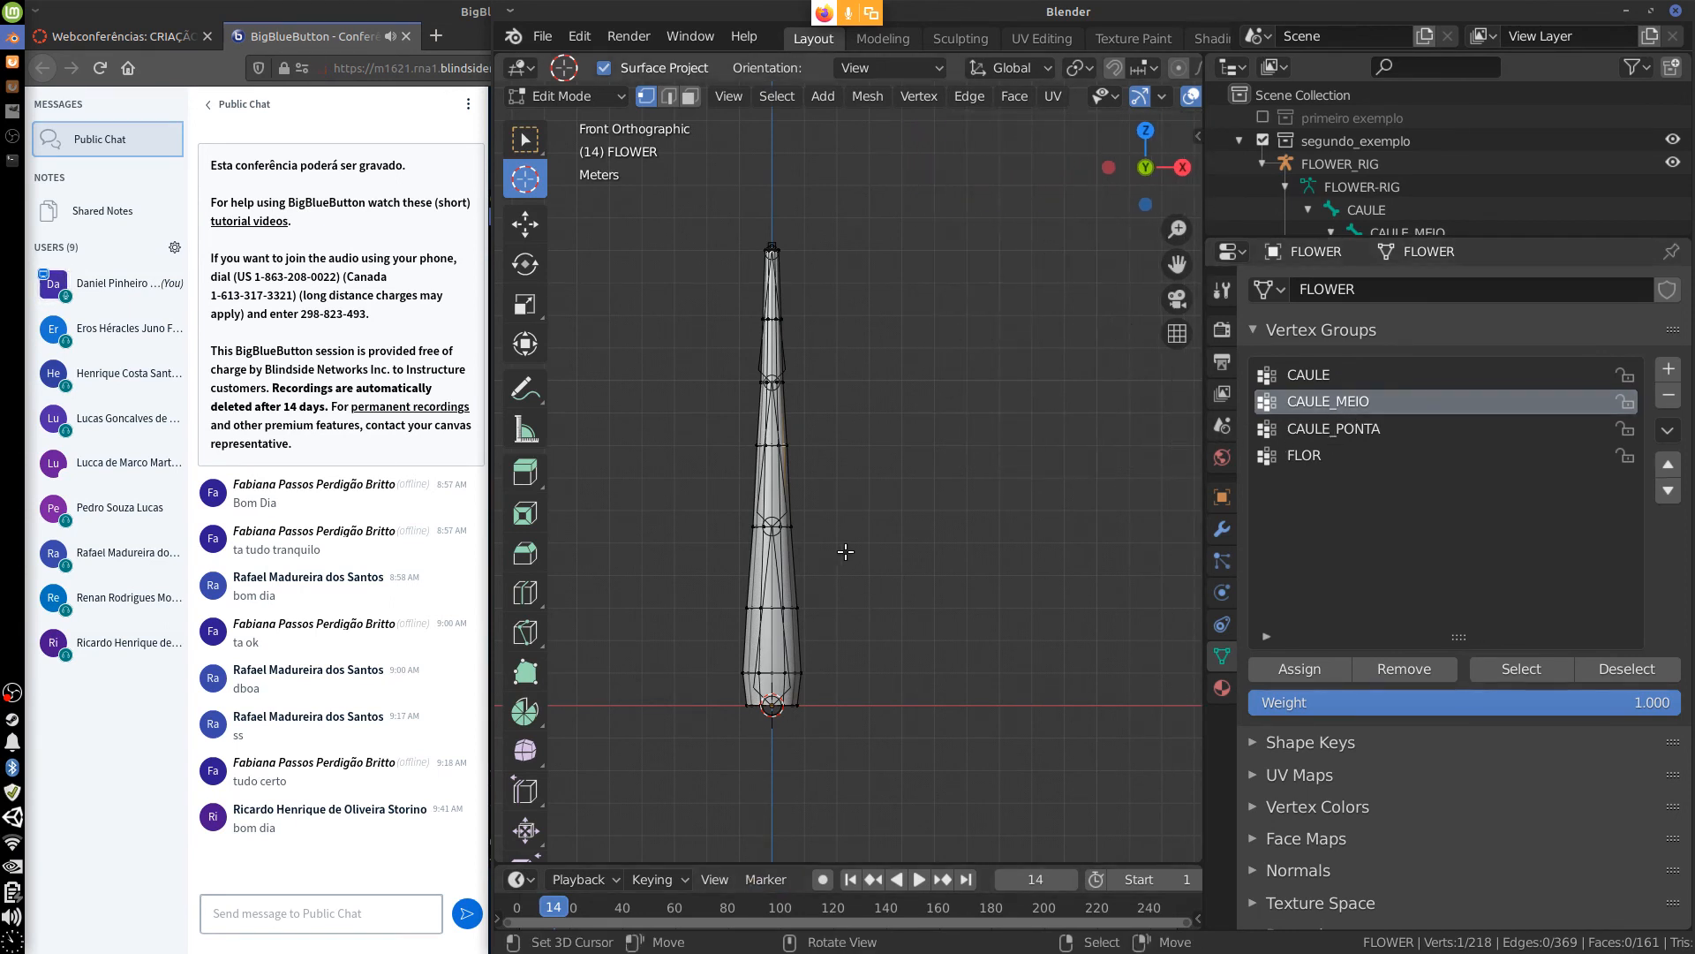
Assign the four lowest vertex rings of the stem to the CAULE vertex group.
key("alt+a")
key("b")
left_click_drag(698, 508, 874, 738)
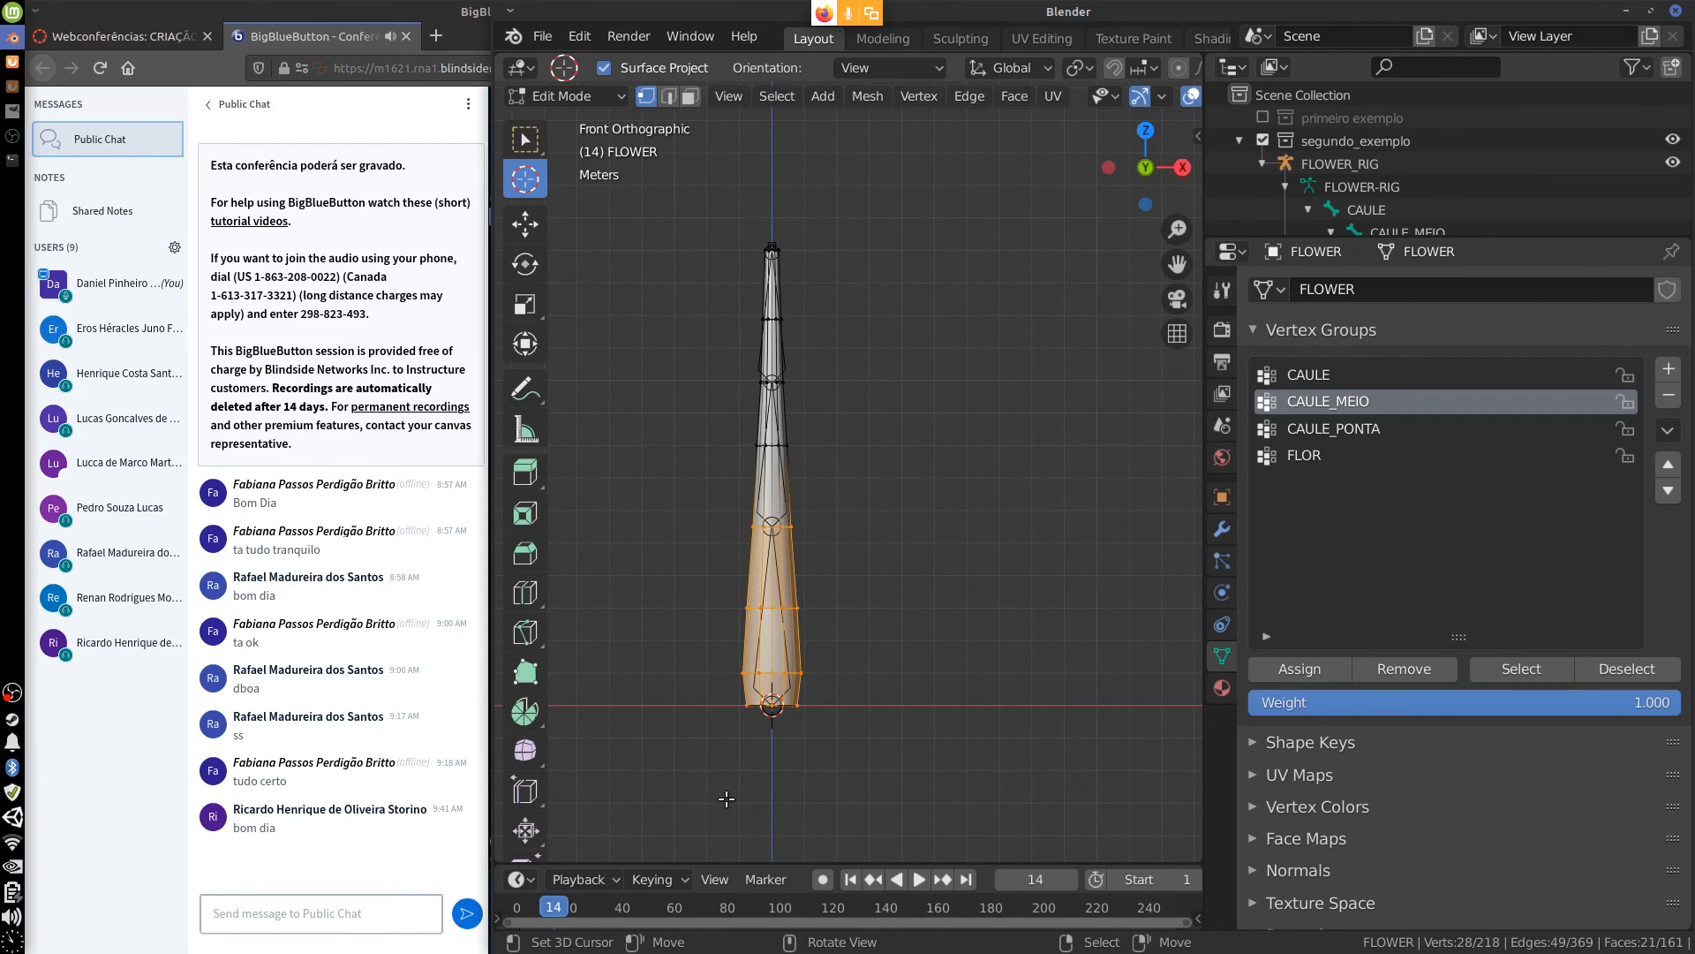
left_click(1318, 377)
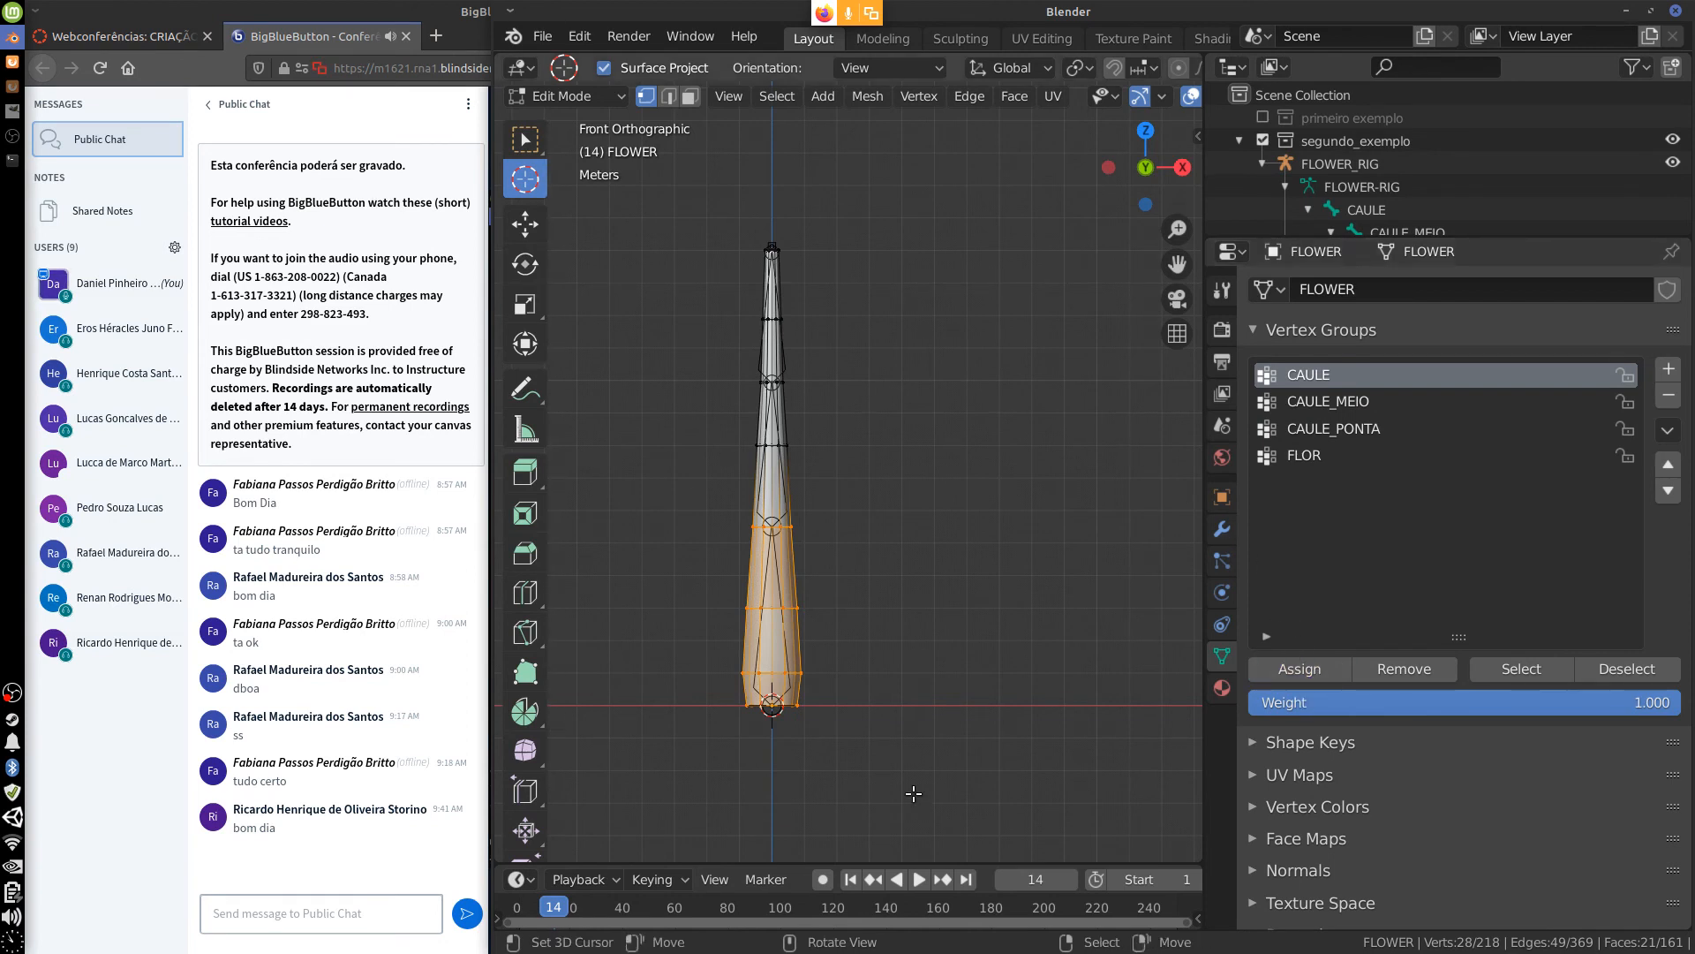
Inspect the Vertex Weights of individual vertices at the CAULE and CAULE_MEIO joint, the stem's base and its middle.
key("Tab")
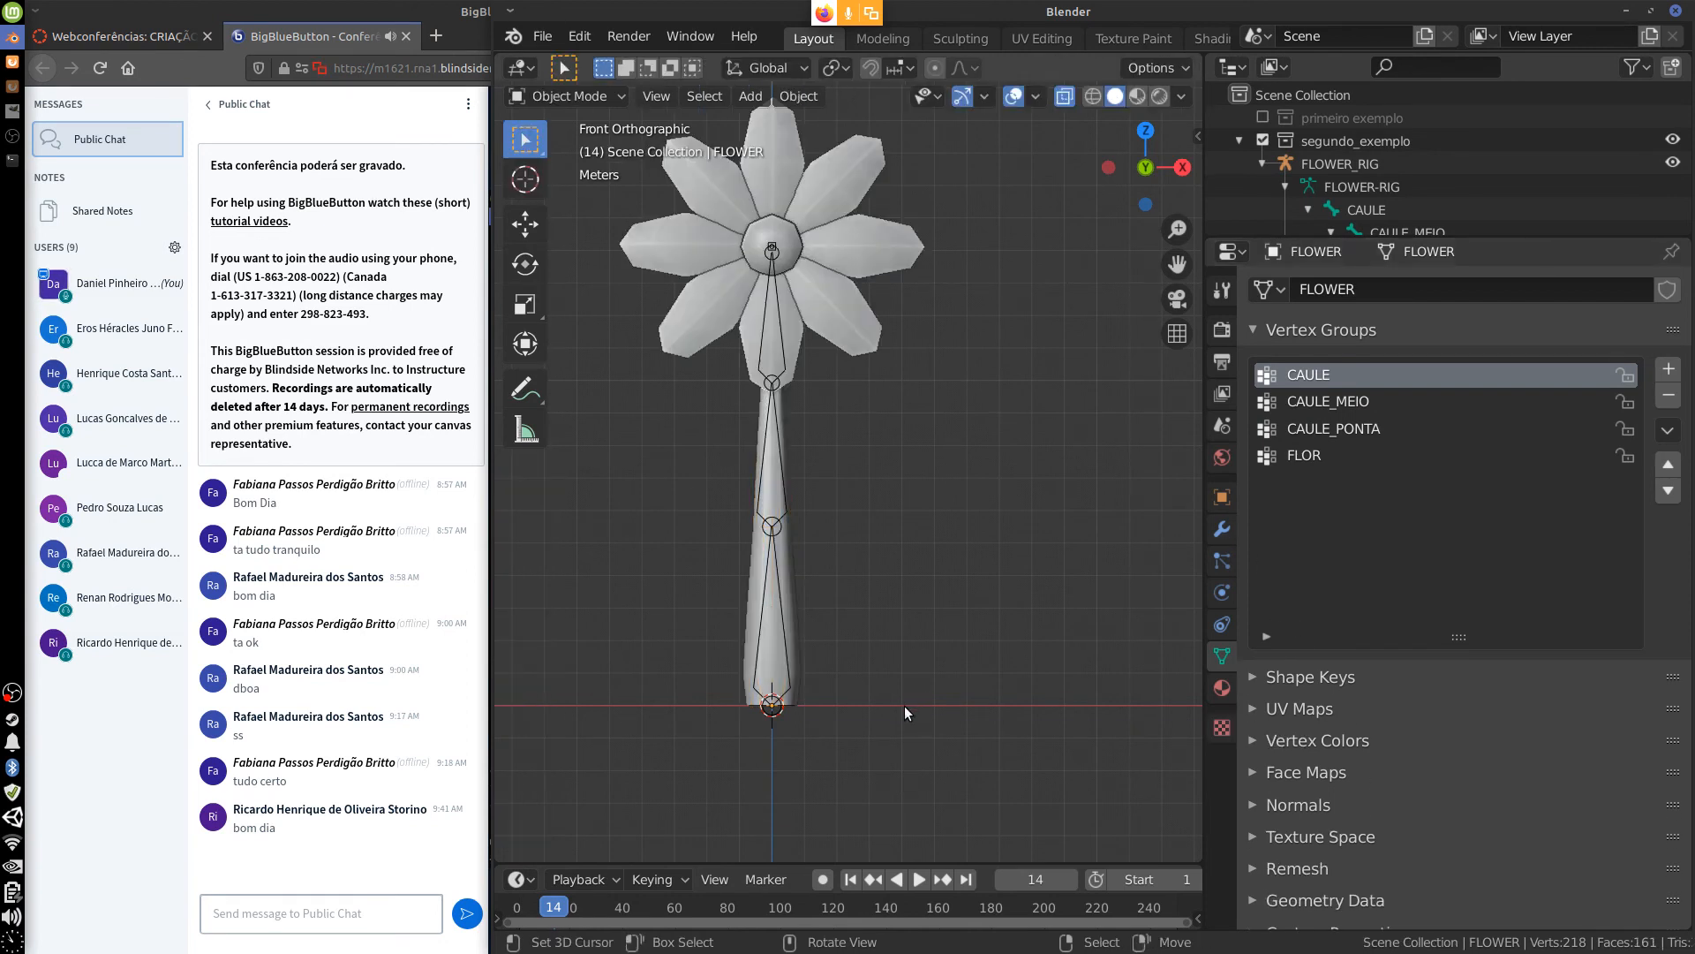
mouse_move(1026, 653)
middle_mouse_down()
mouse_move(870, 653)
mouse_move(982, 585)
mouse_move(873, 621)
mouse_move(1170, 634)
mouse_move(966, 620)
middle_mouse_up()
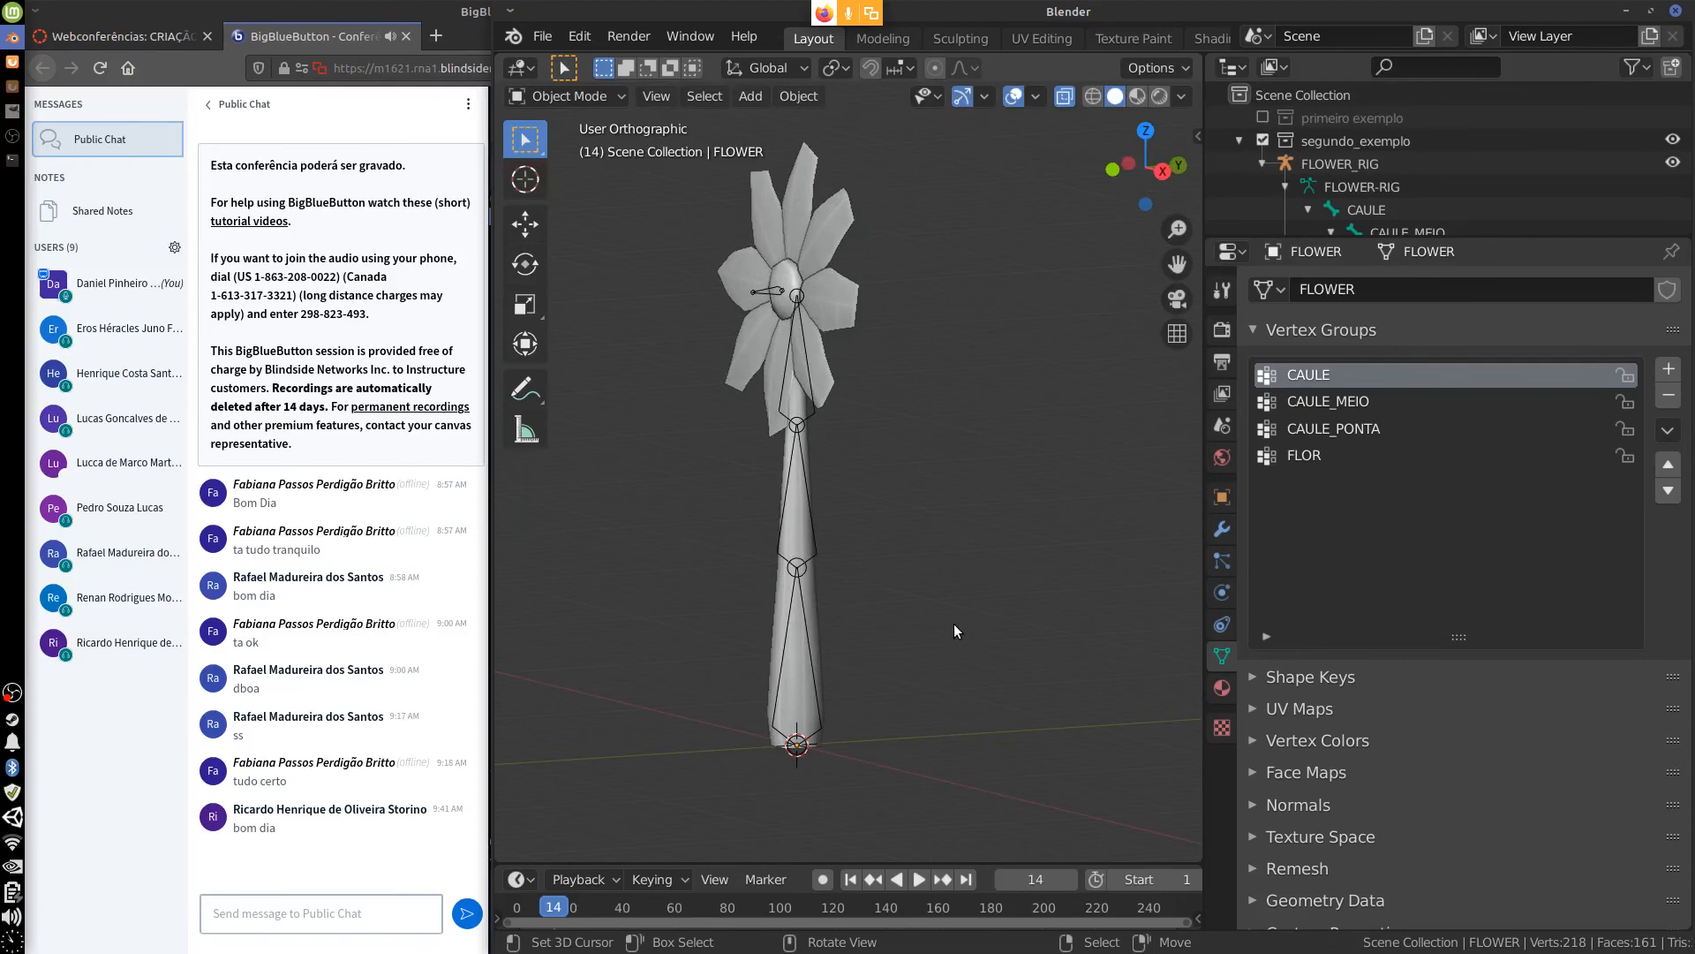
key("Tab")
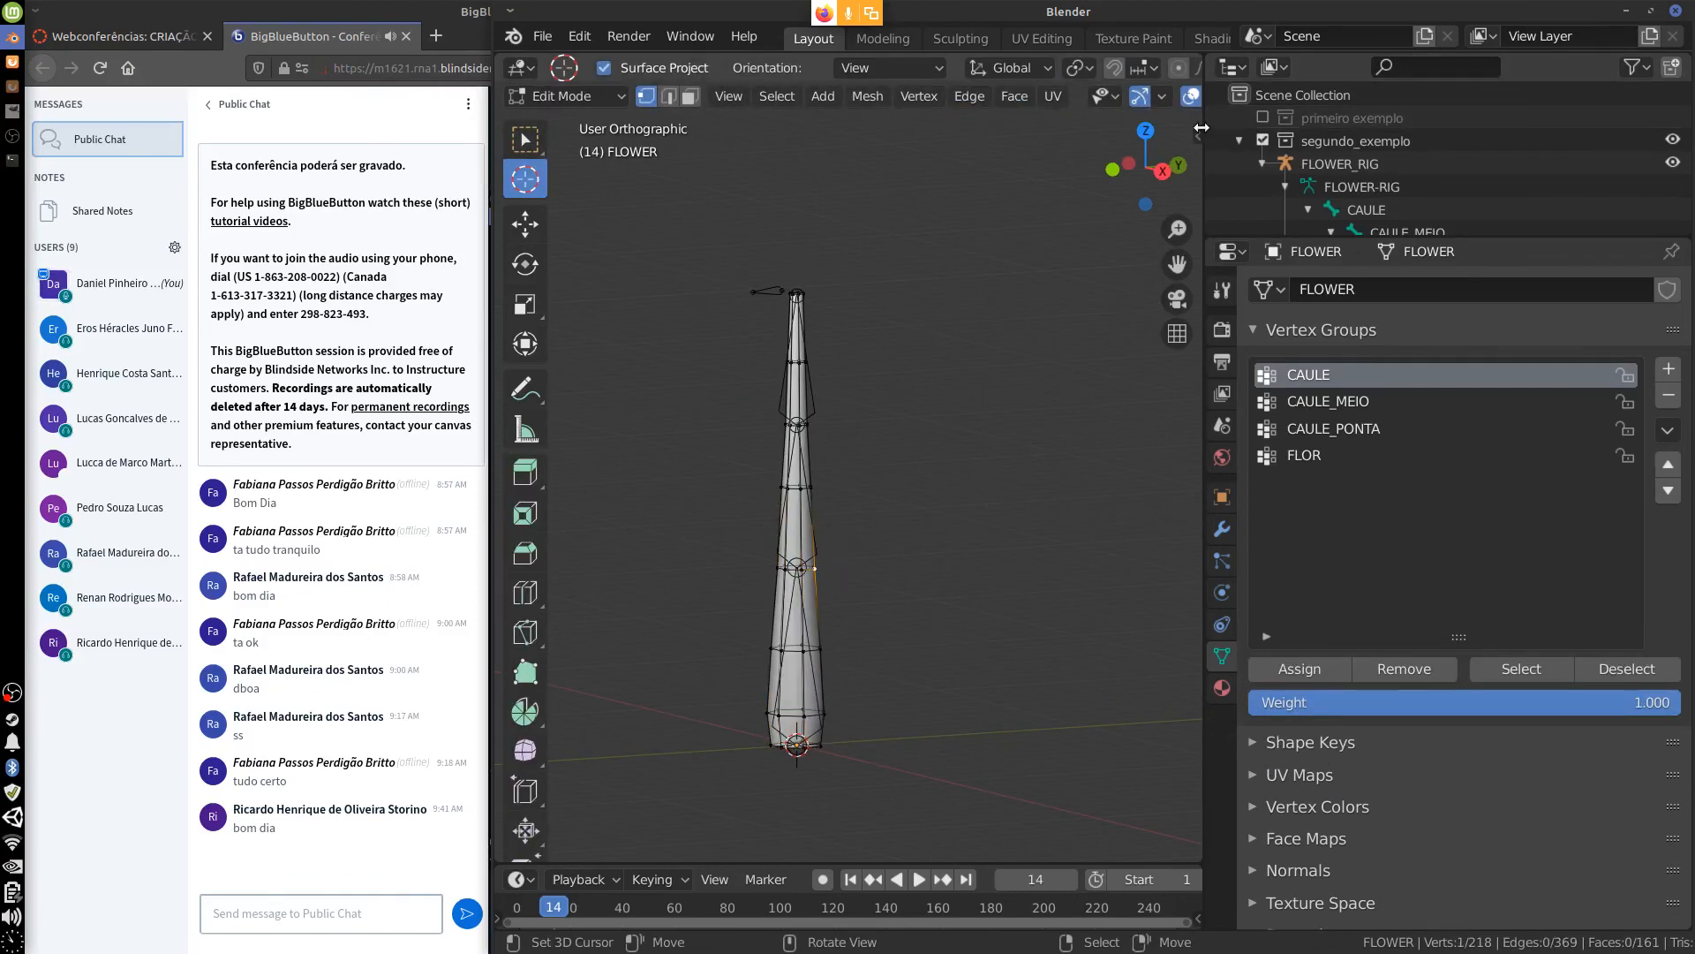
left_click(1200, 130)
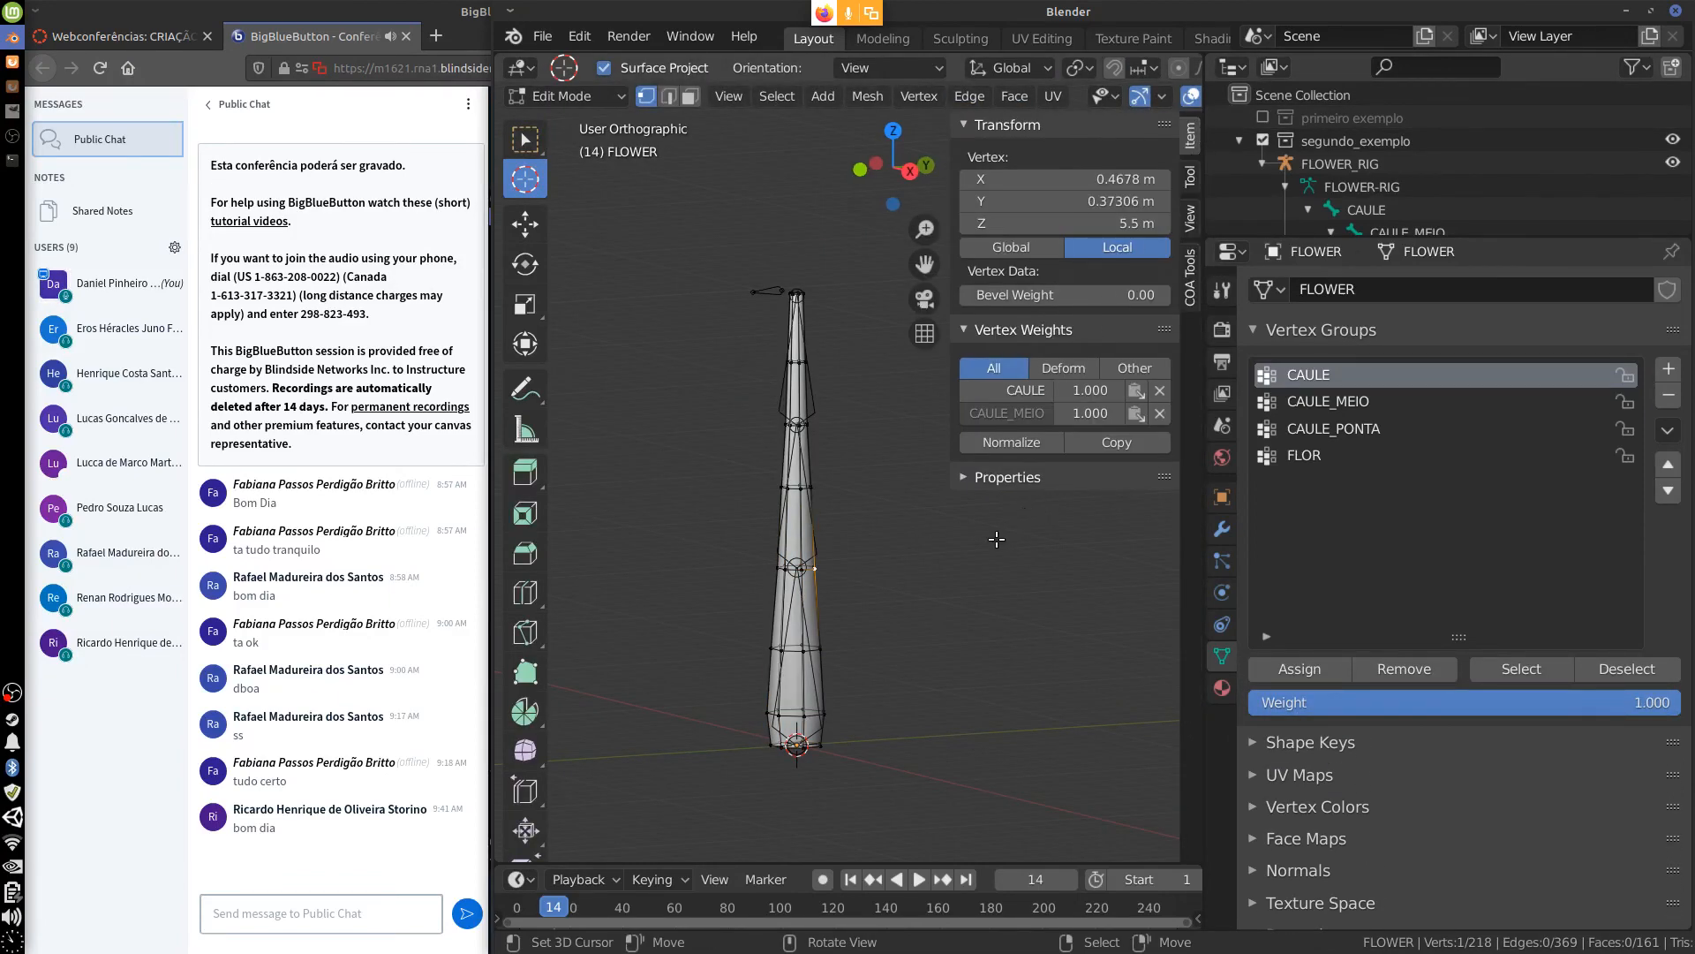
middle_click_drag(961, 572, 1039, 557)
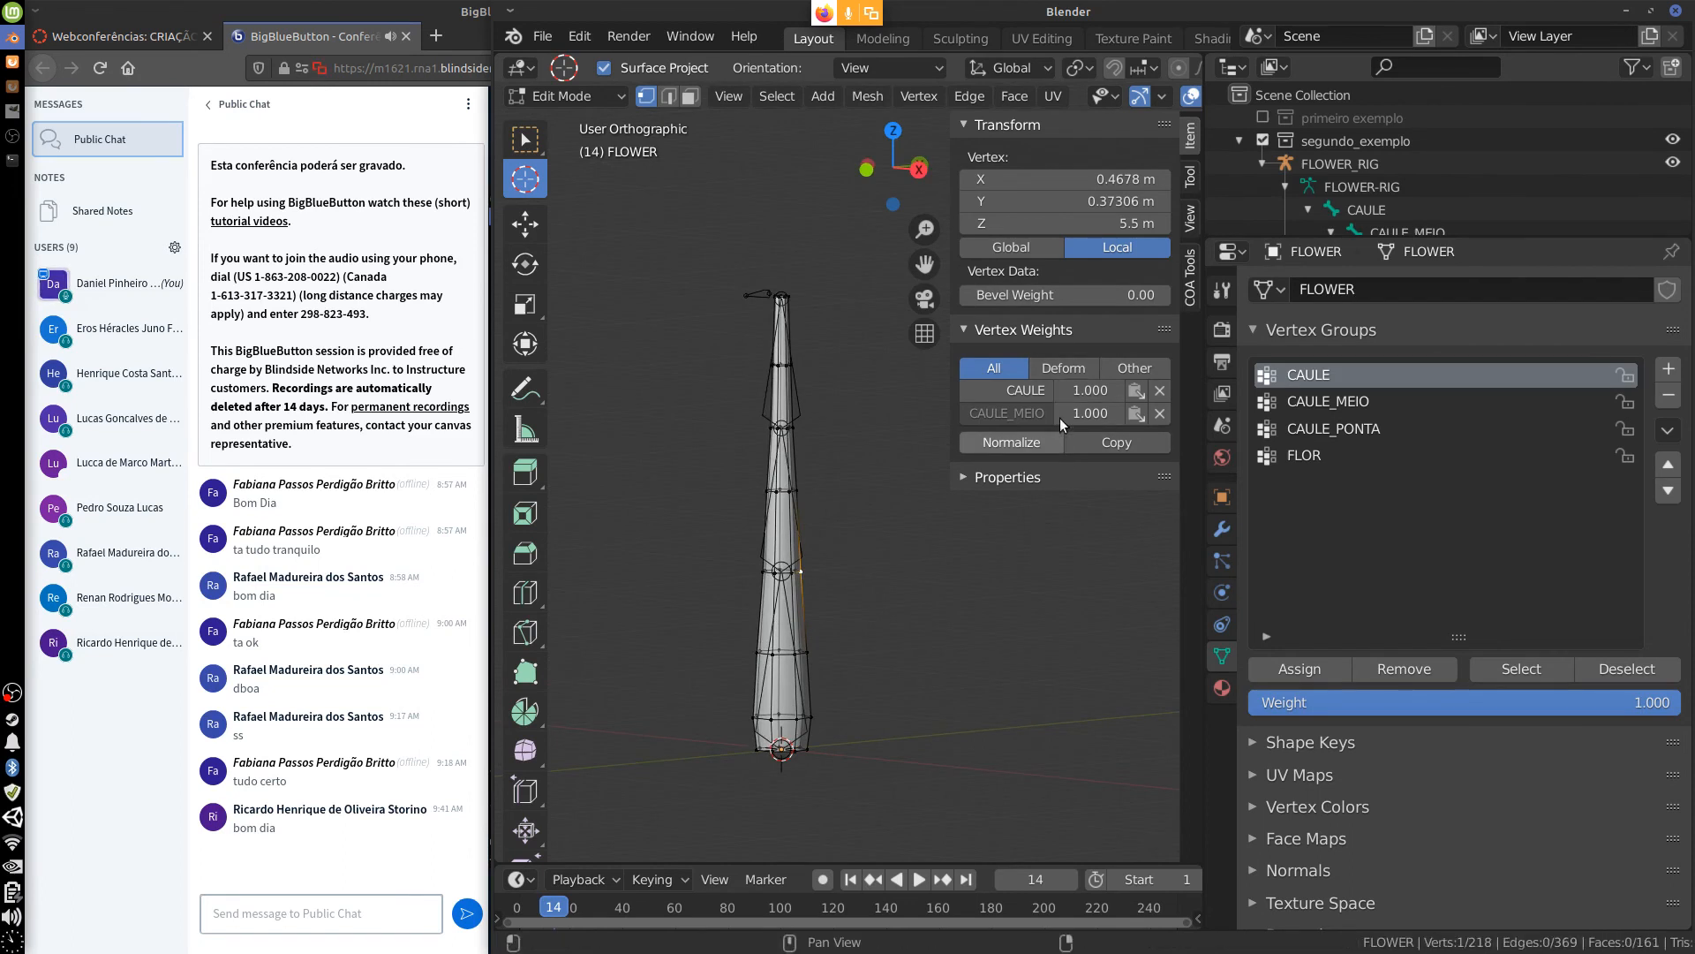
left_click(807, 652)
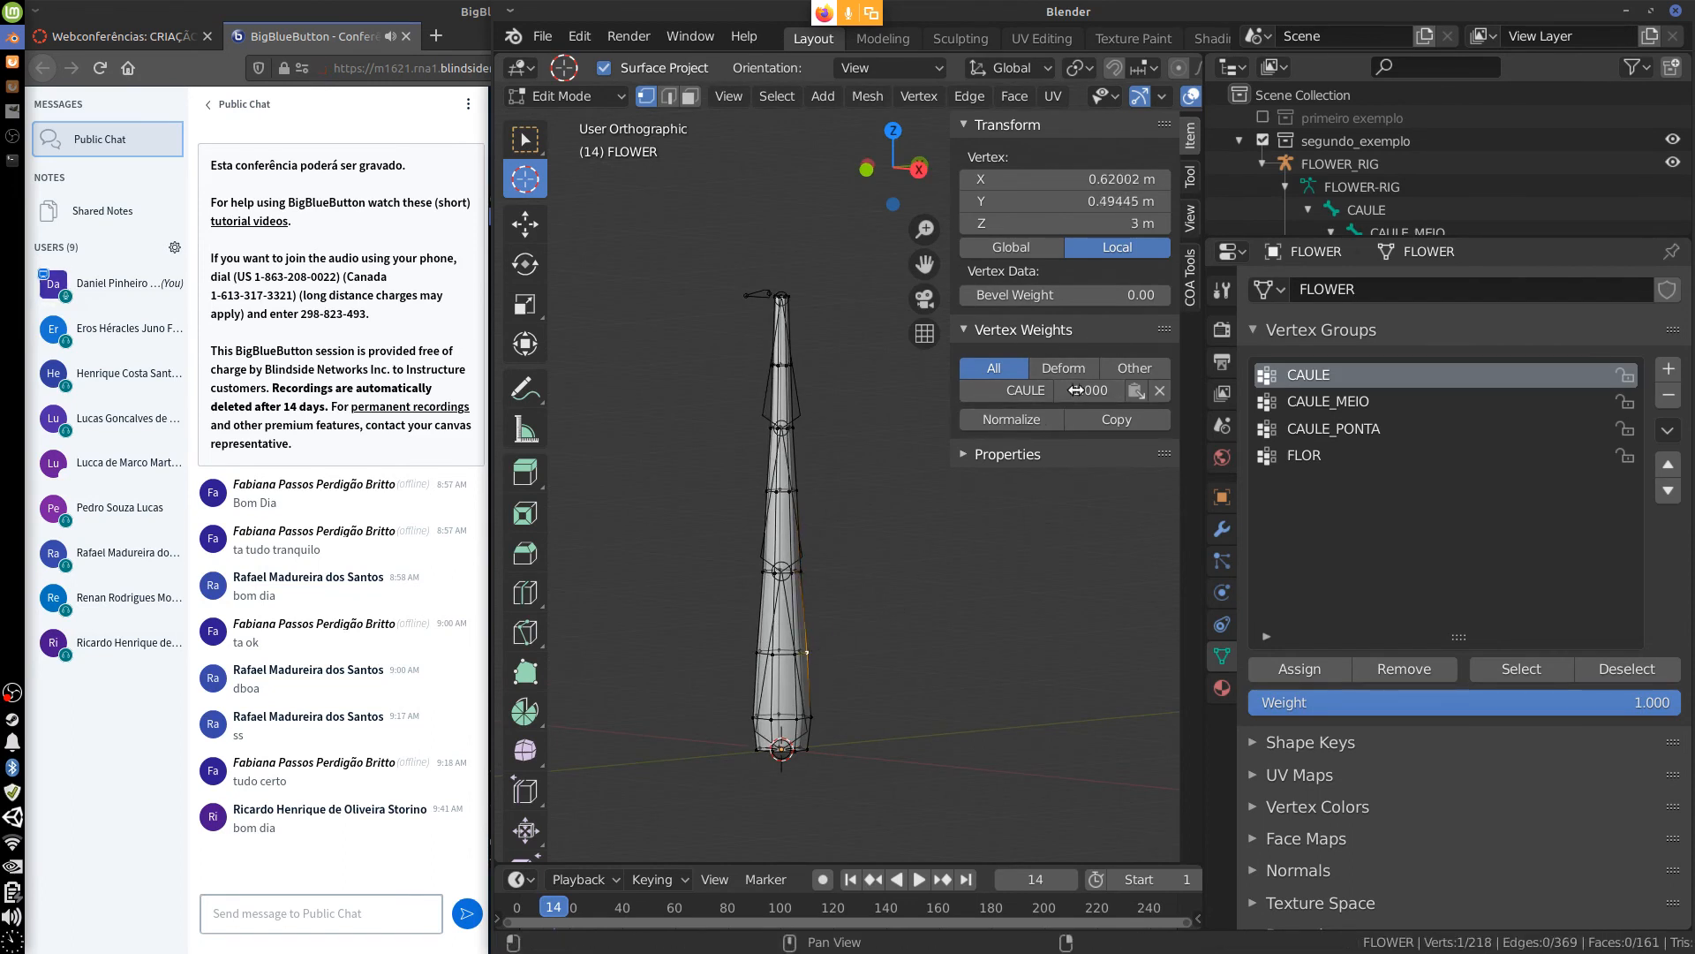
left_click(795, 653)
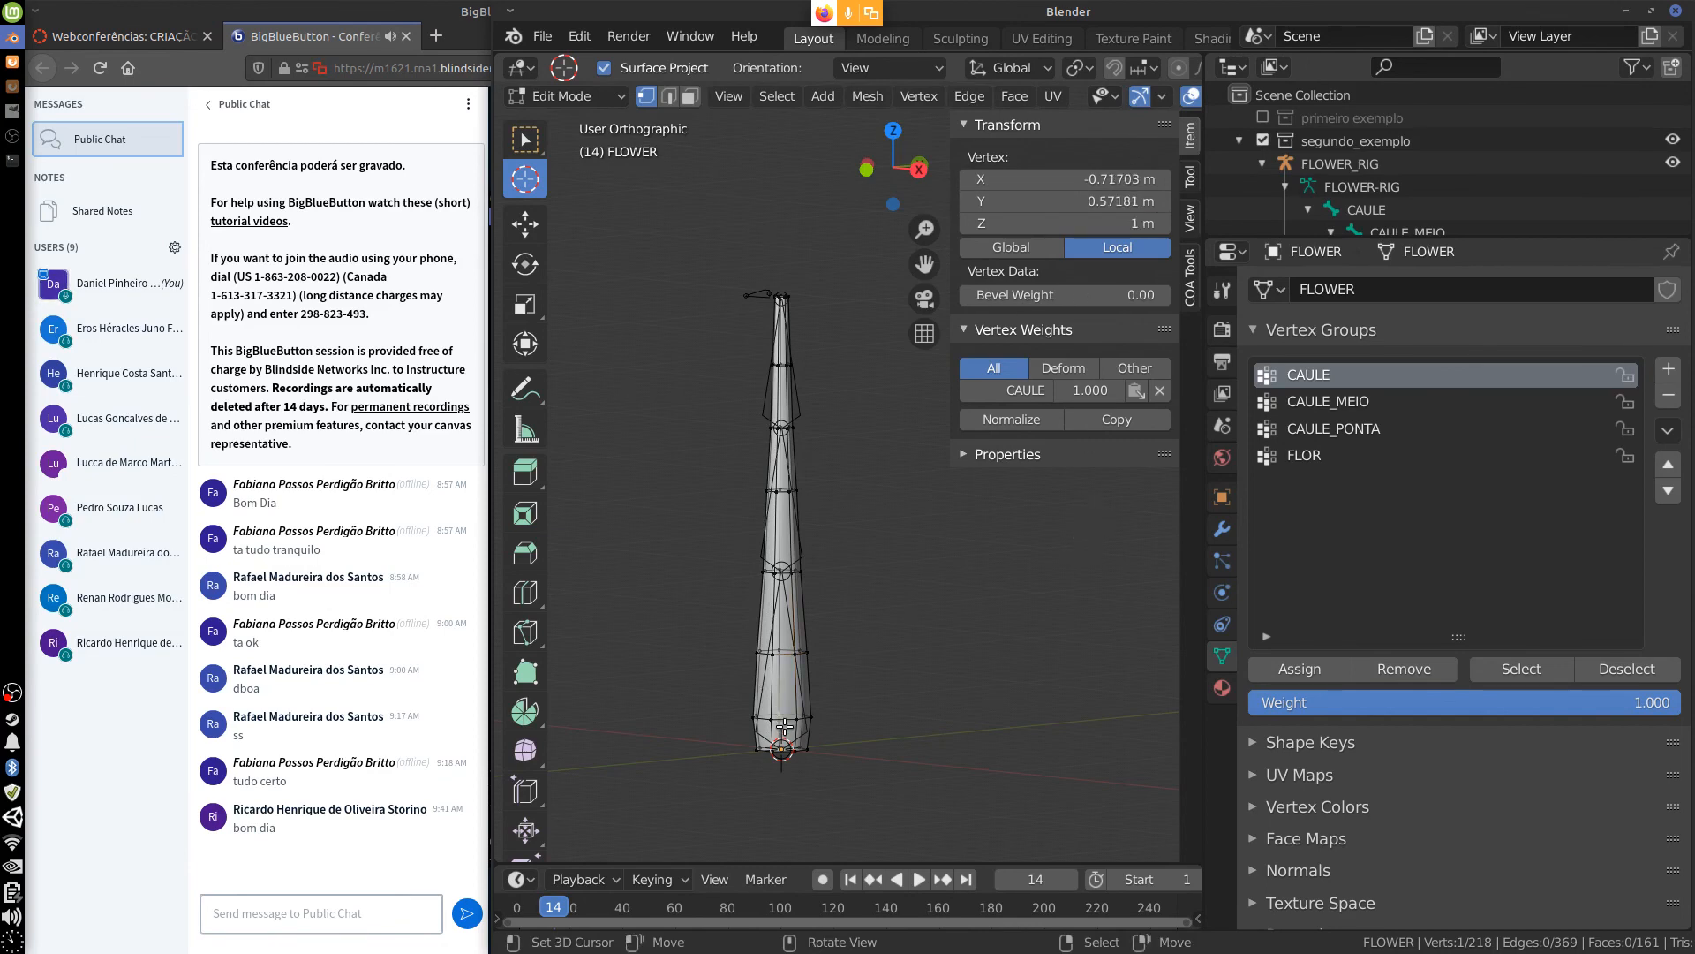
left_click(775, 654)
left_click(777, 491)
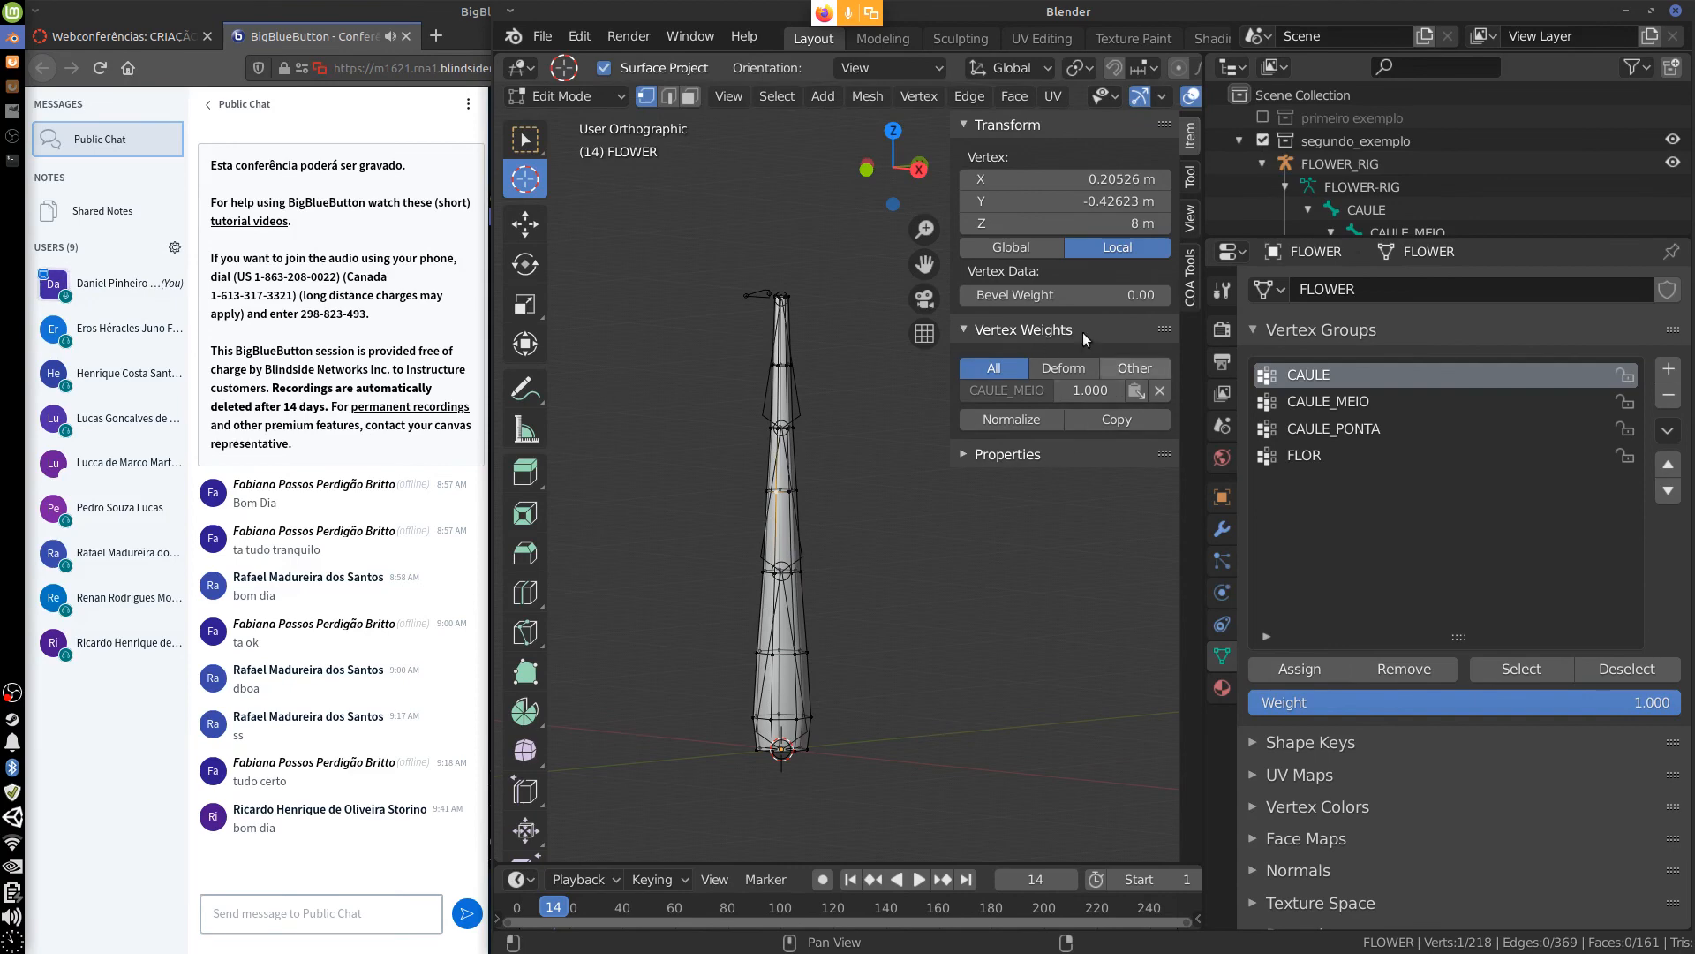
left_click(785, 492)
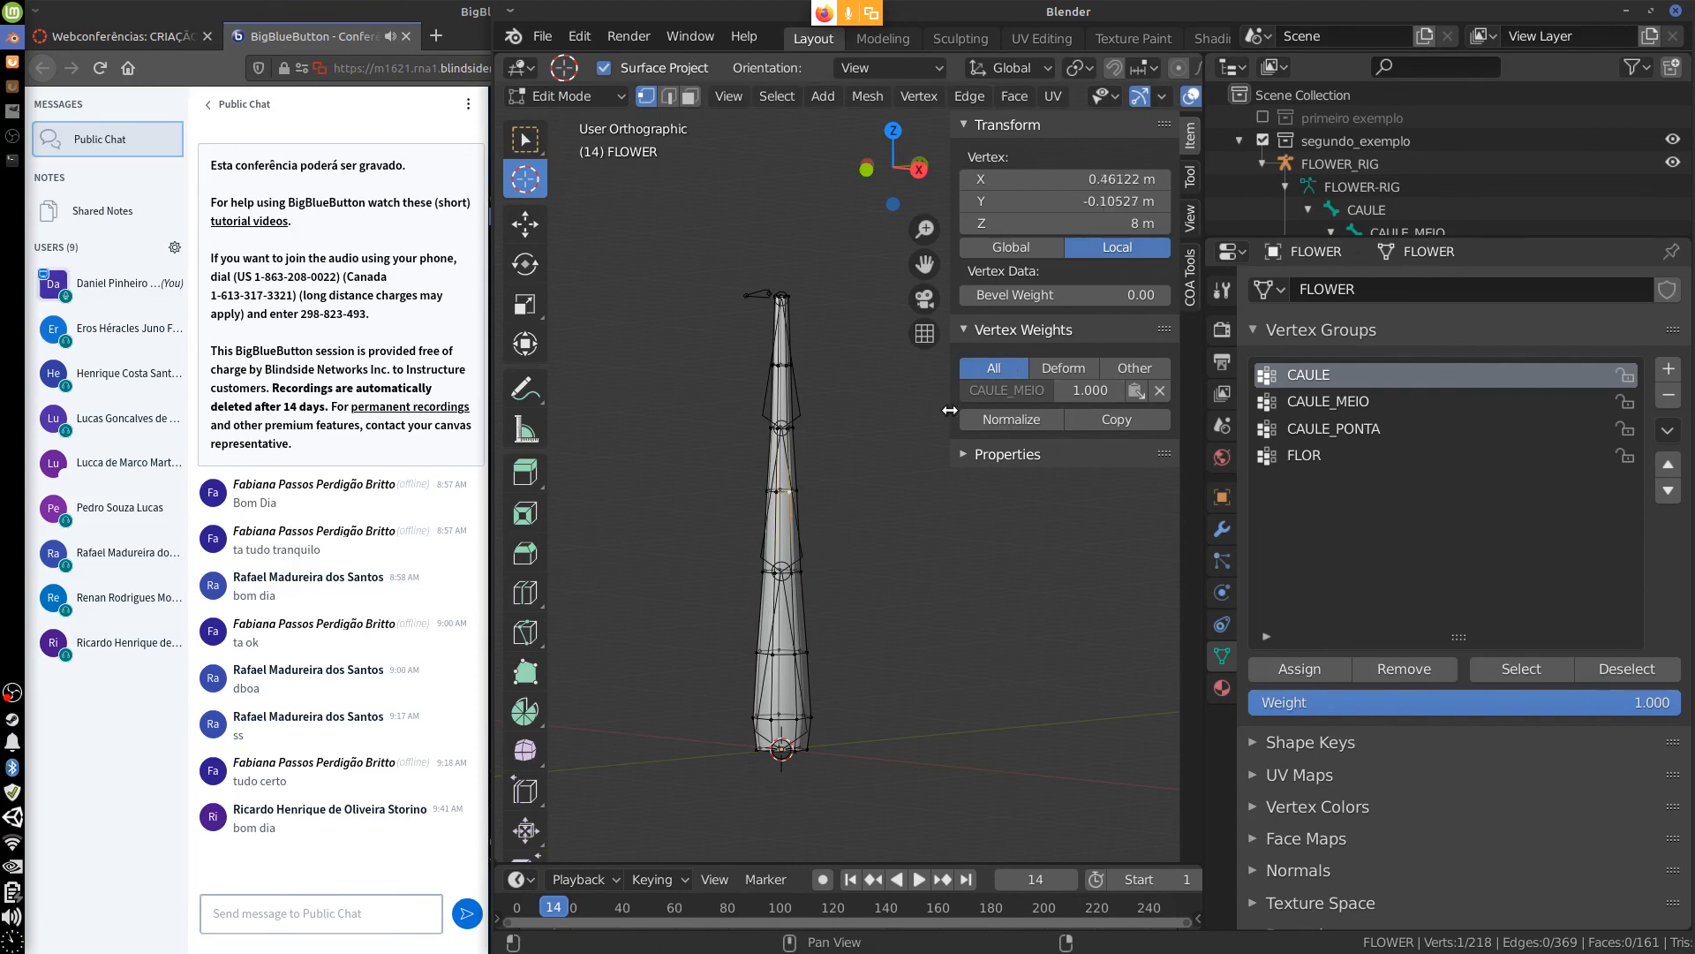
left_click_drag(953, 410, 1261, 409)
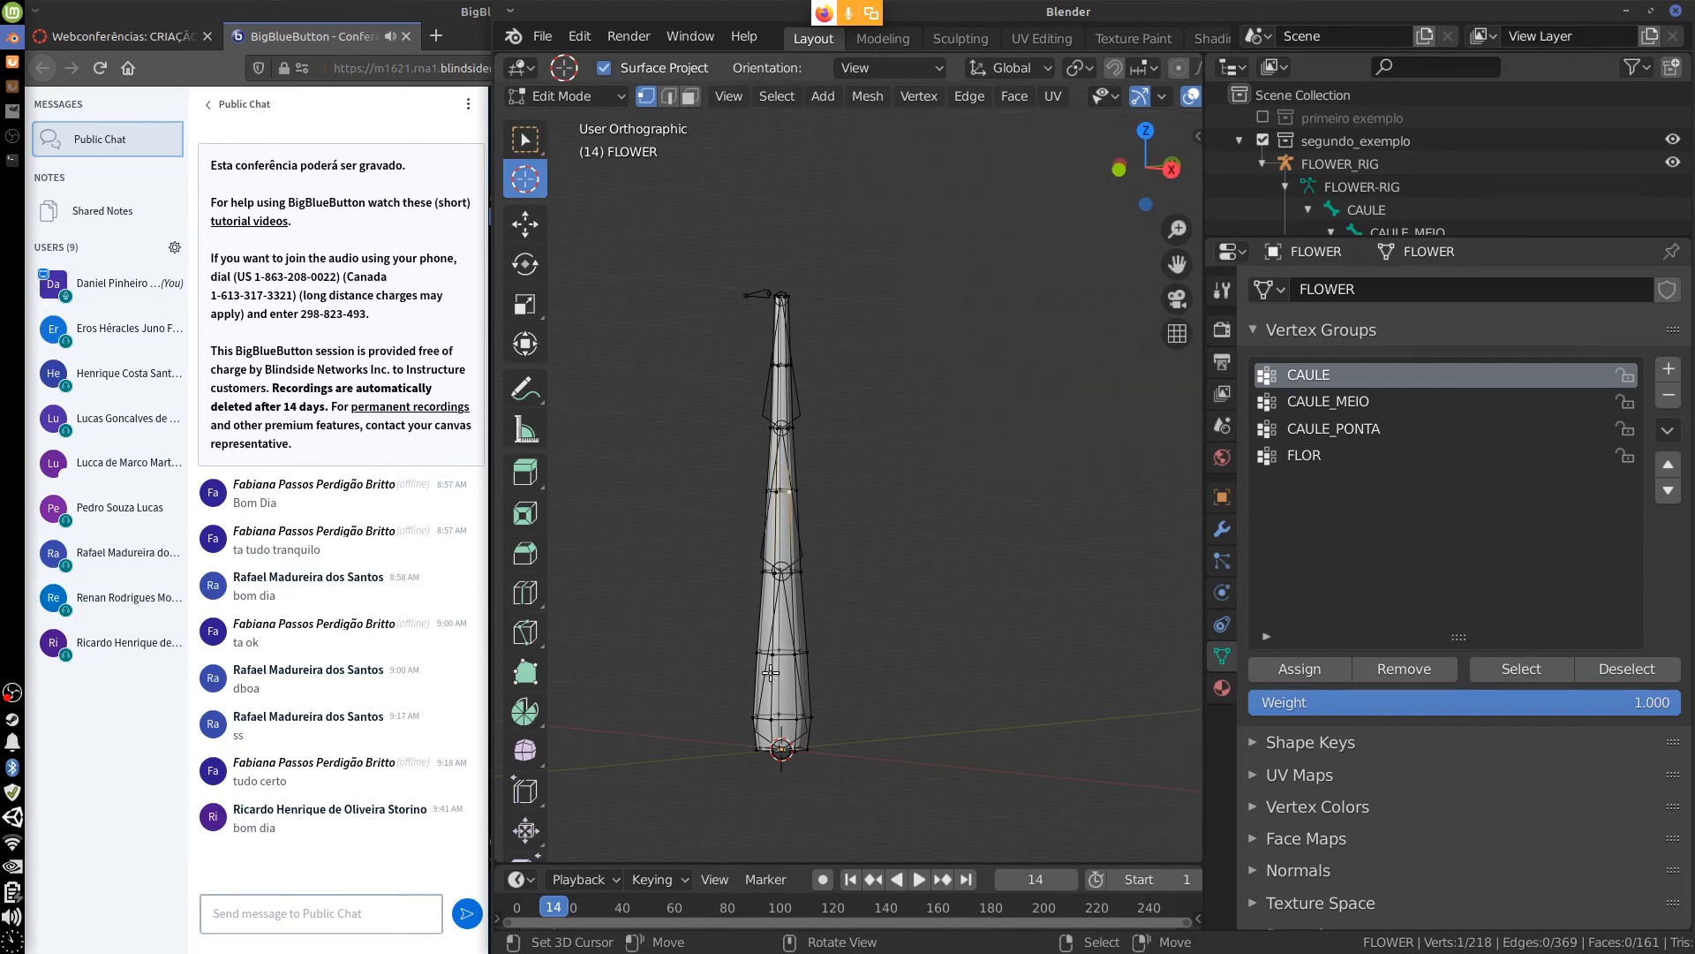
Switch FLOWER to Weight Paint mode and examine the weight colouring of each vertex group in turn.
left_click(601, 97)
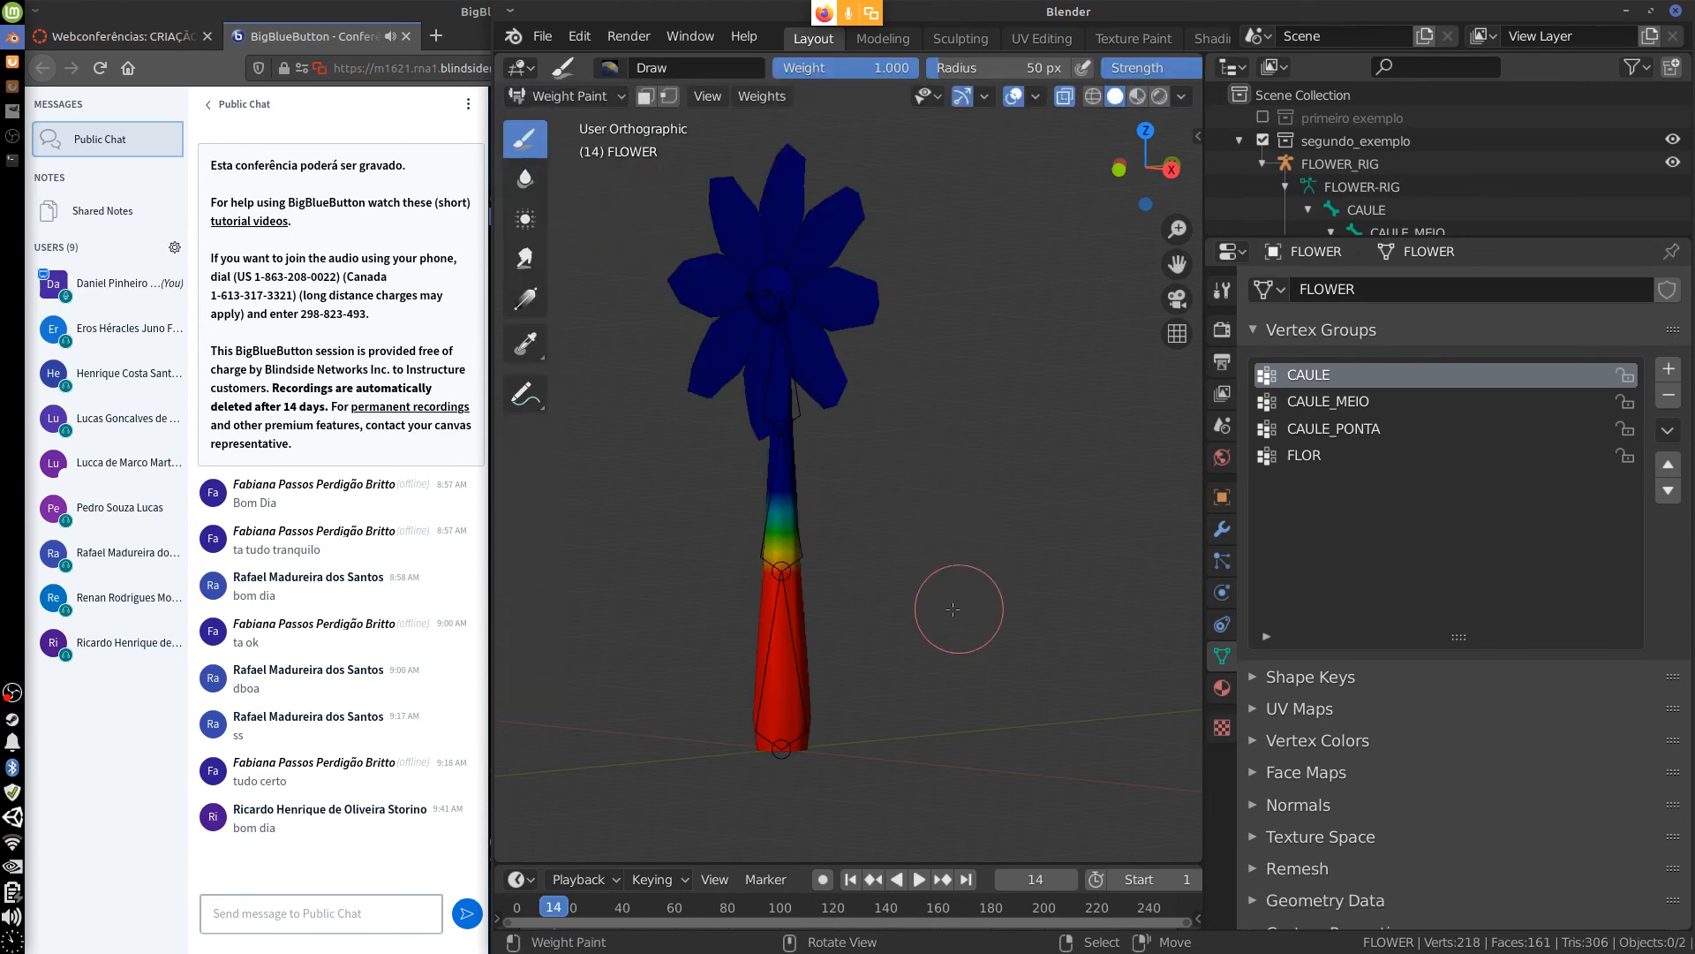
left_click(1316, 404)
middle_click_drag(994, 631, 896, 627)
left_click(1316, 431)
middle_click_drag(1042, 603, 1175, 583)
left_click(1307, 457)
left_click(1317, 430)
left_click(1315, 402)
left_click(1306, 376)
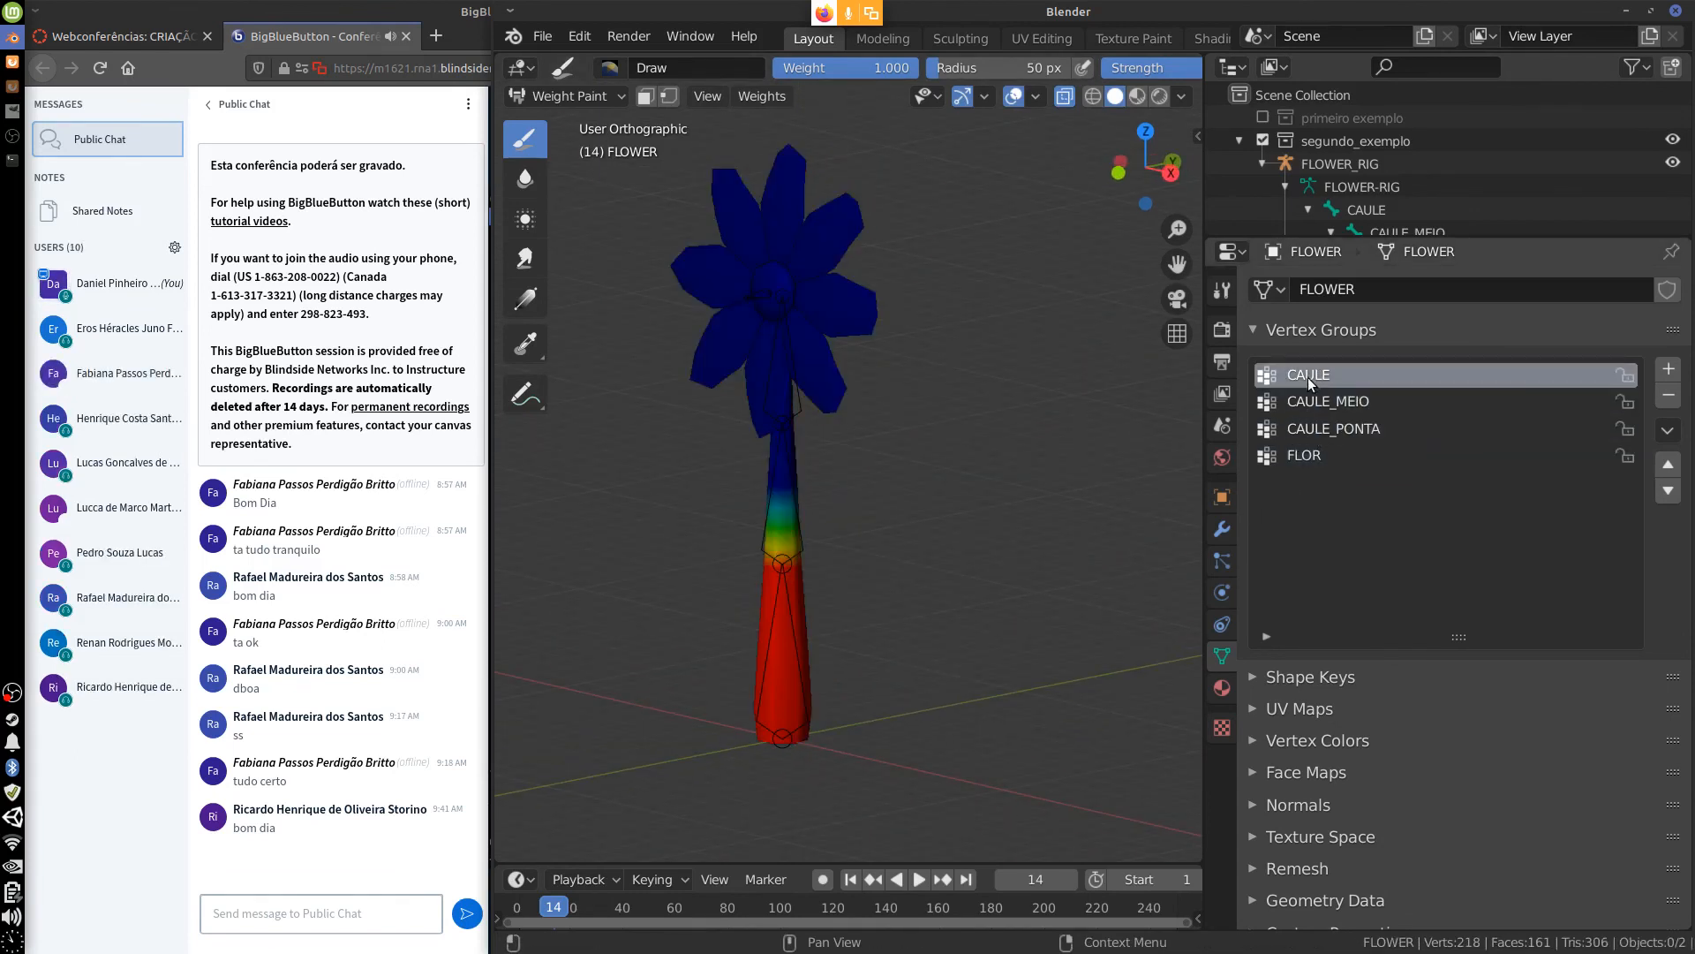
left_click(1313, 402)
left_click(1311, 428)
left_click(1308, 459)
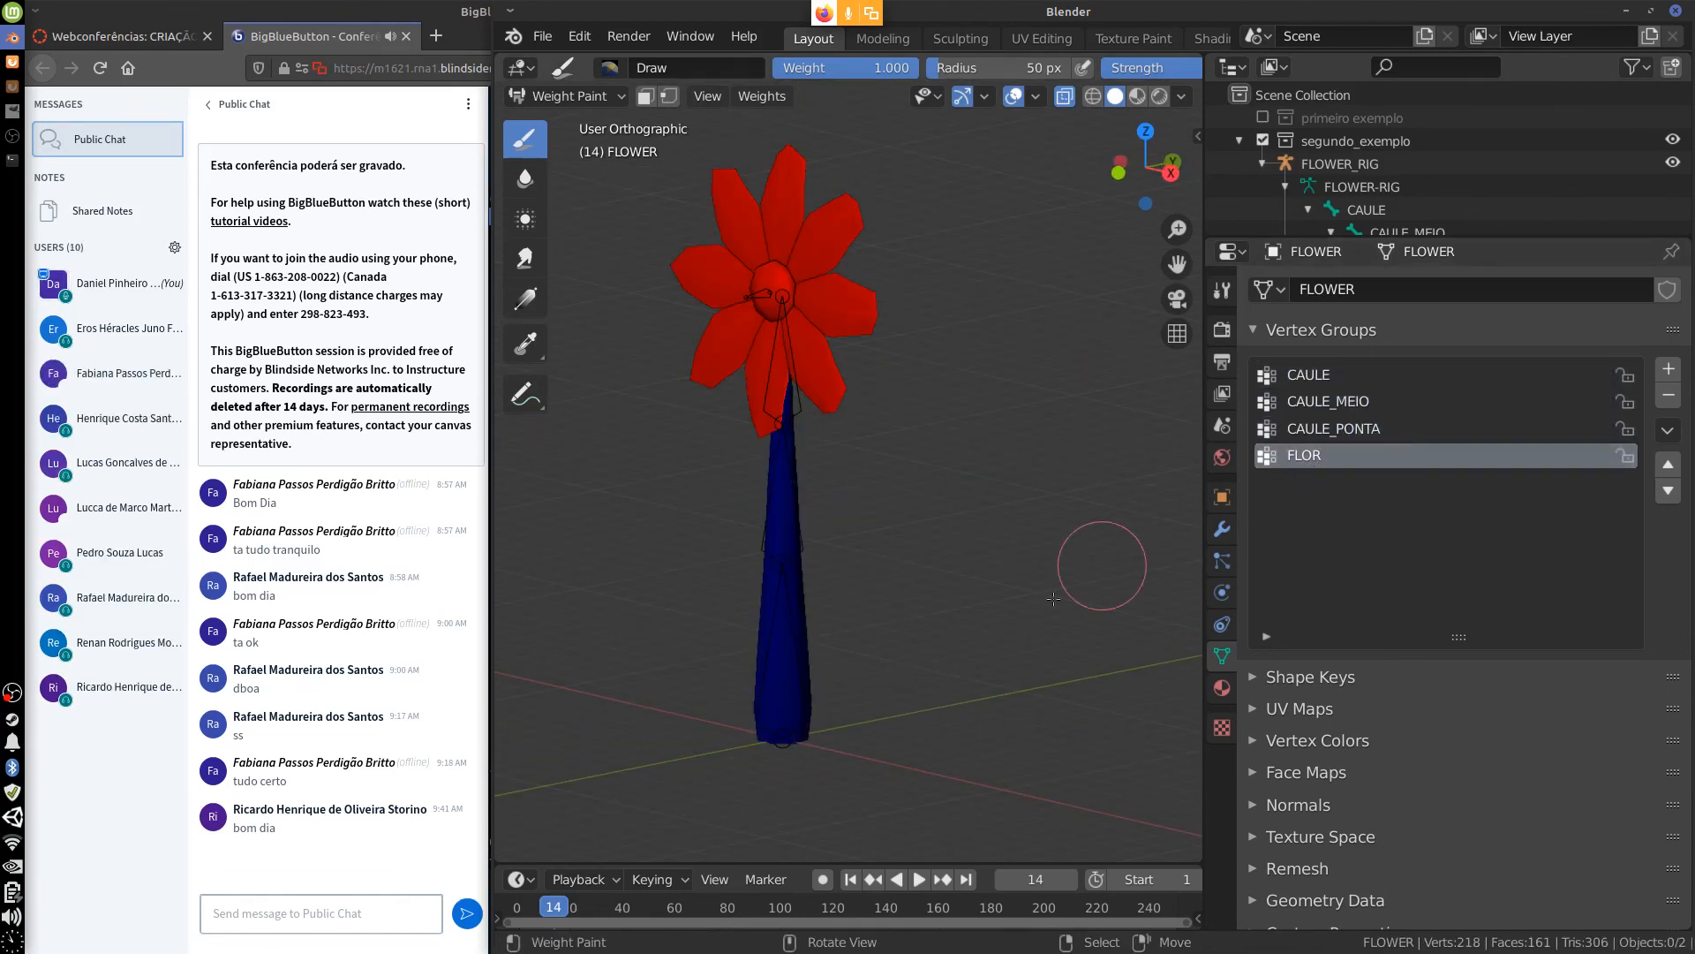
View the flower from the side and compare how CAULE_PONTA, CAULE_MEIO and CAULE influence the stem around the joints.
middle_click_drag(1086, 582, 1027, 572)
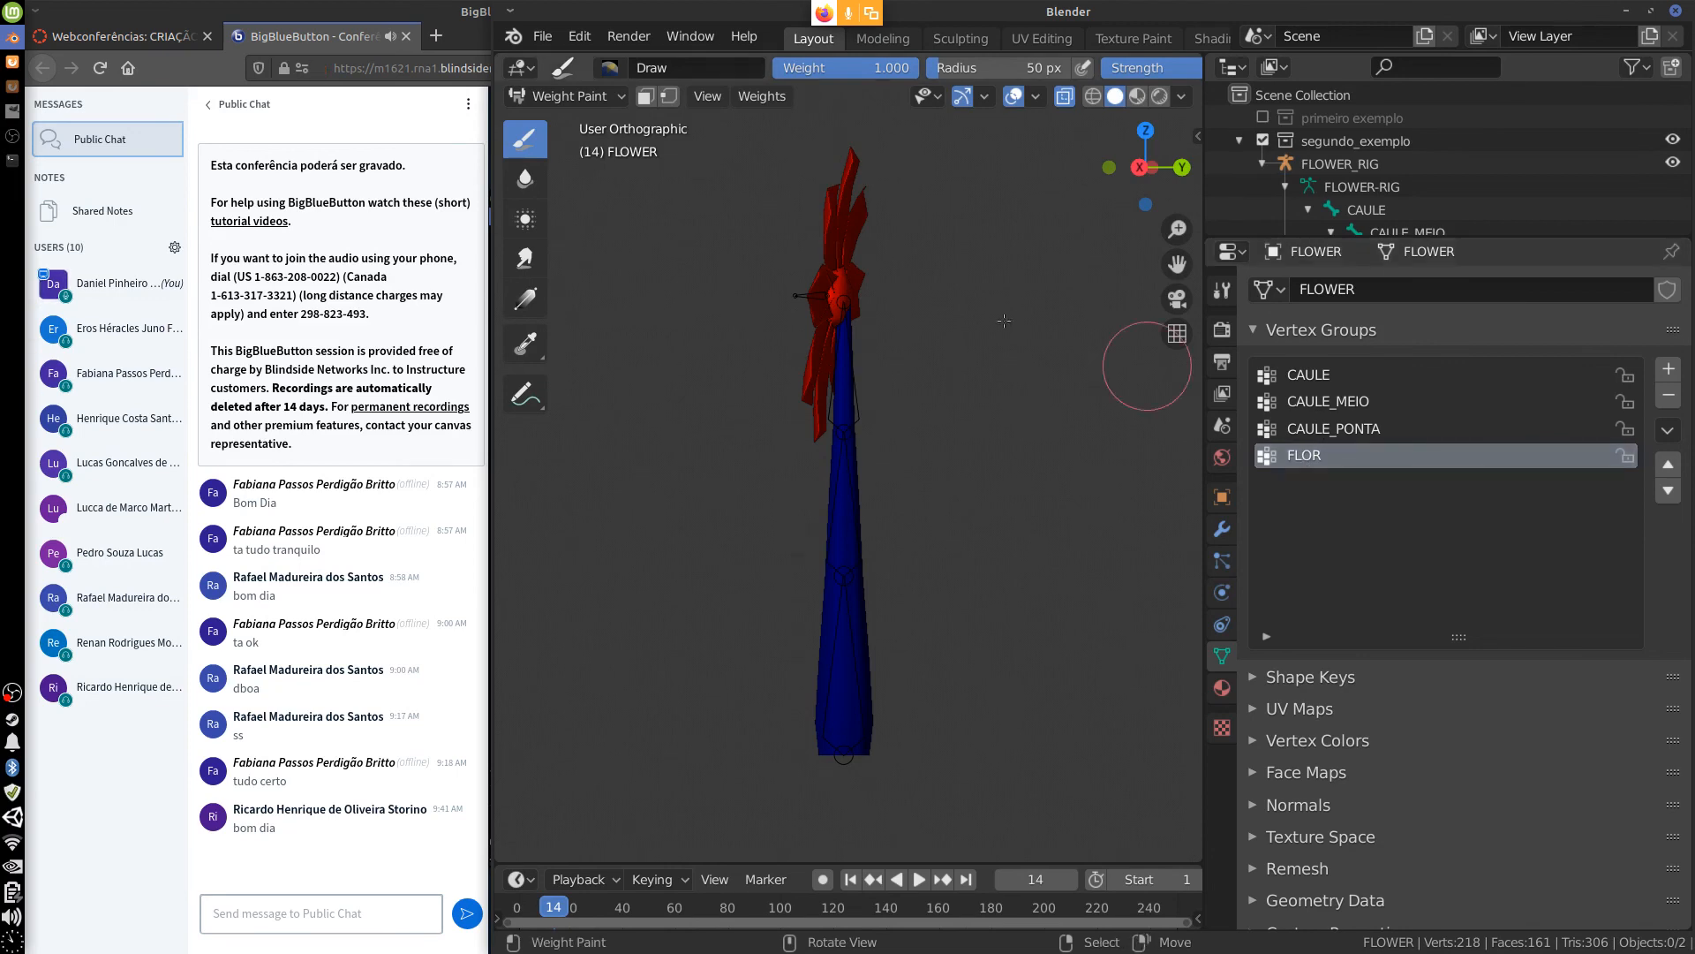
left_click(1339, 431)
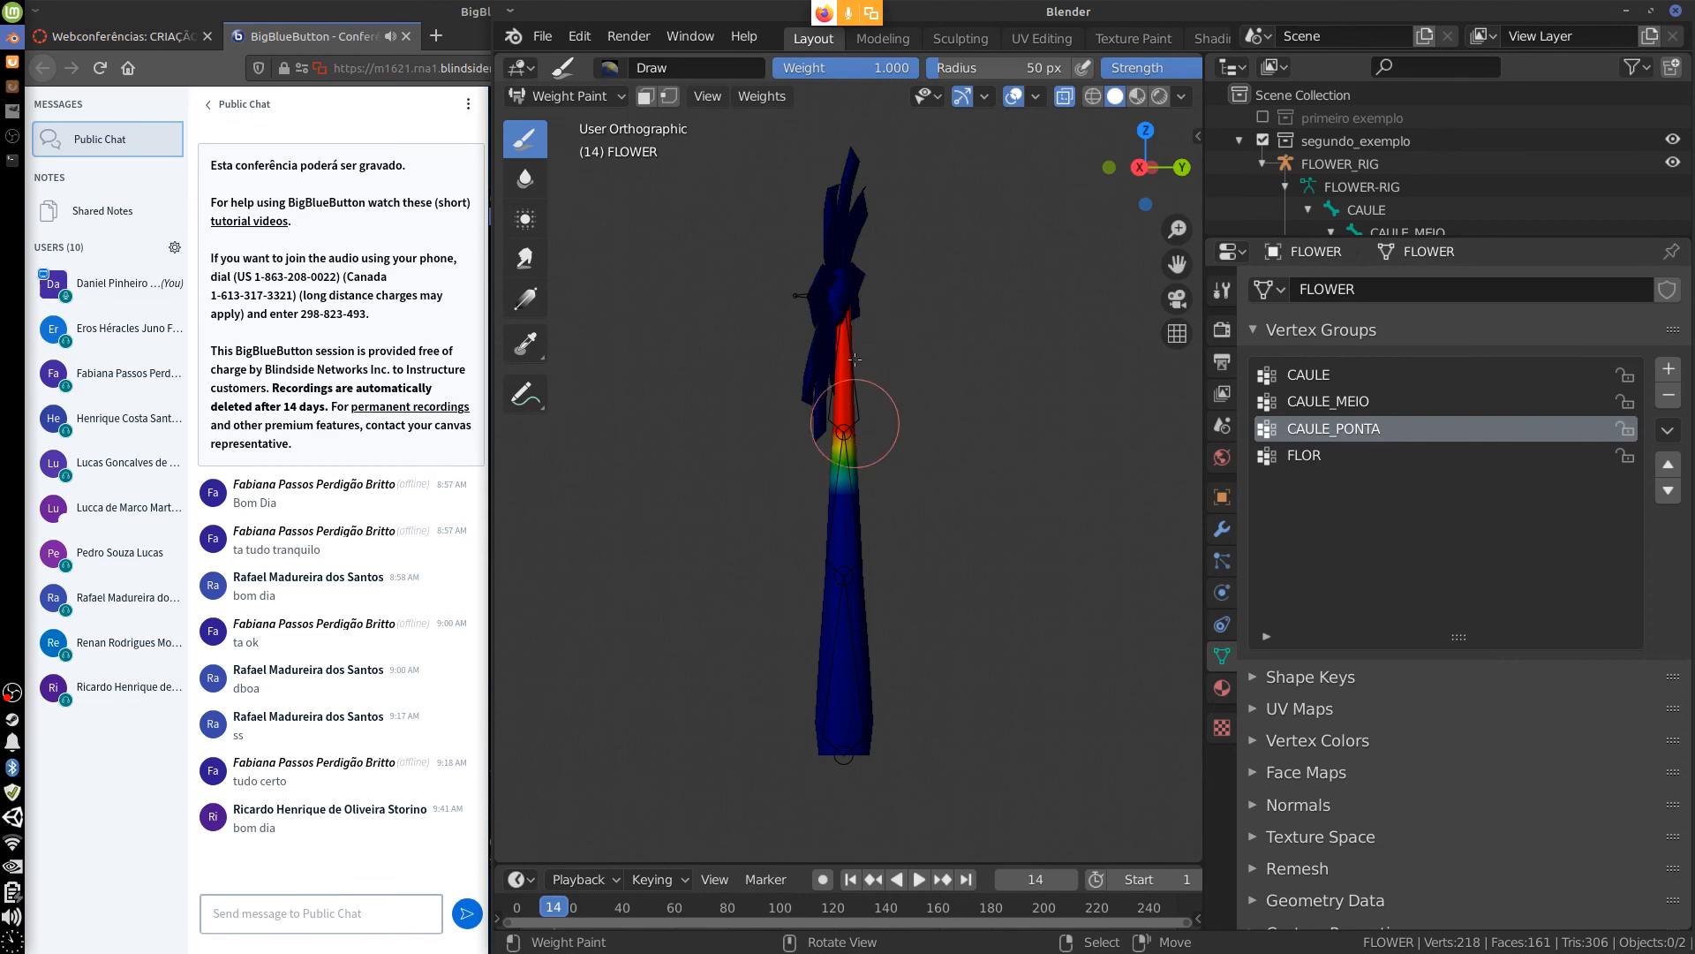
left_click(1342, 402)
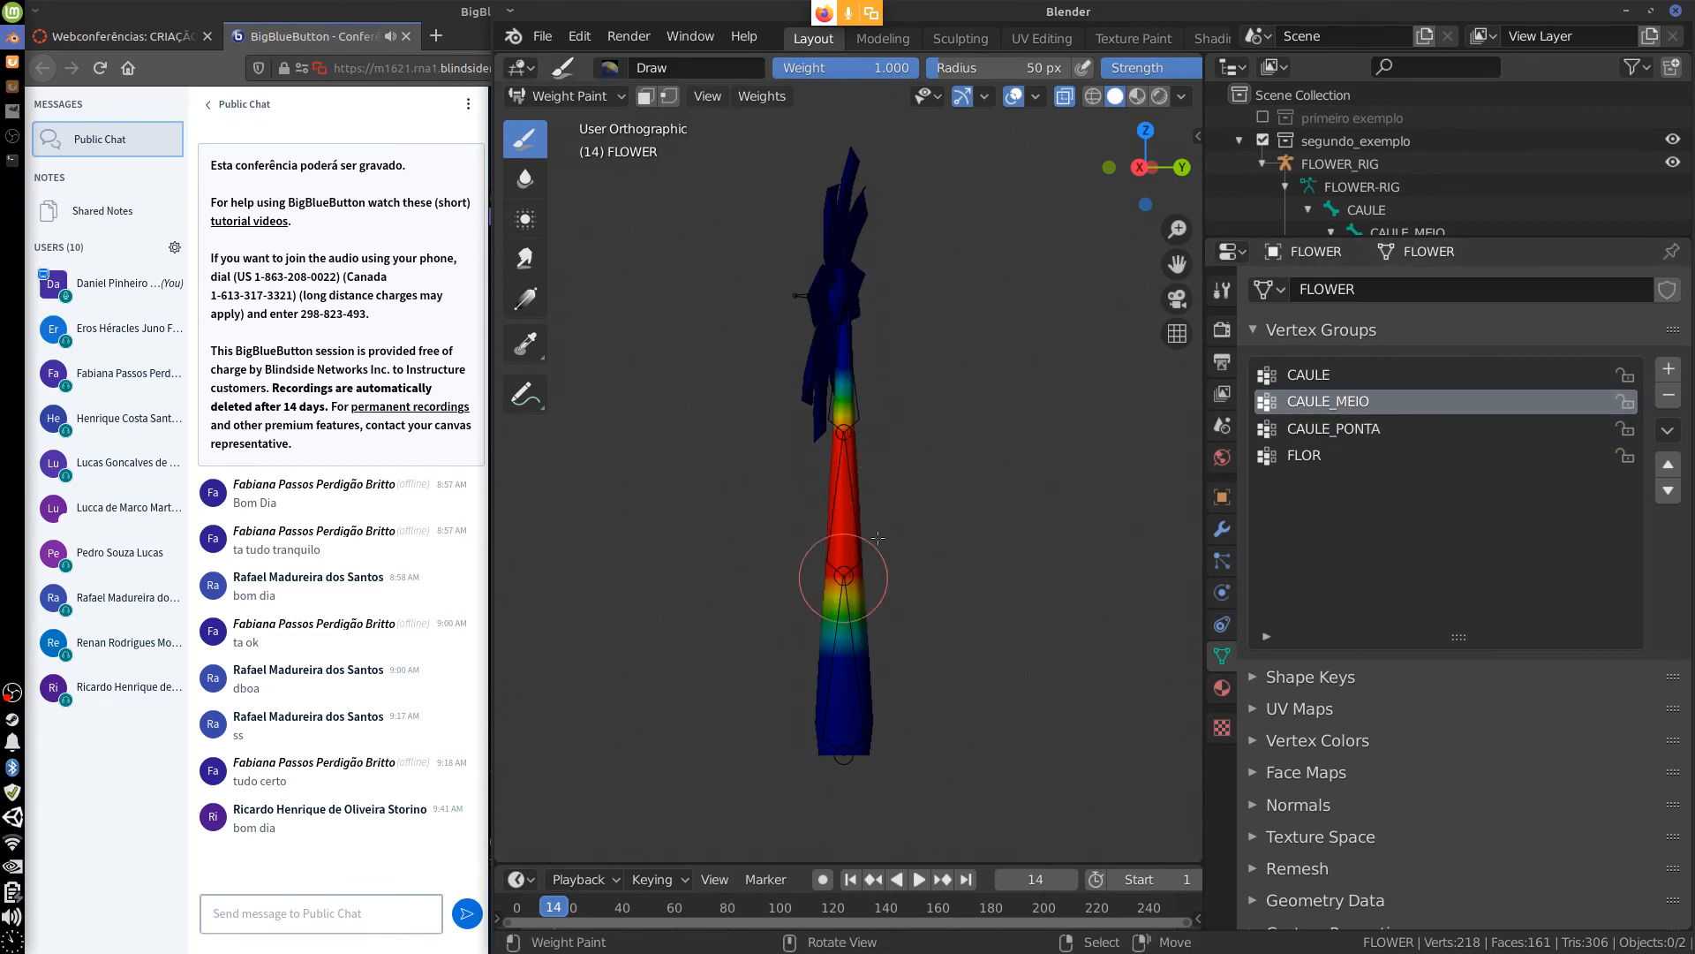
left_click(1320, 377)
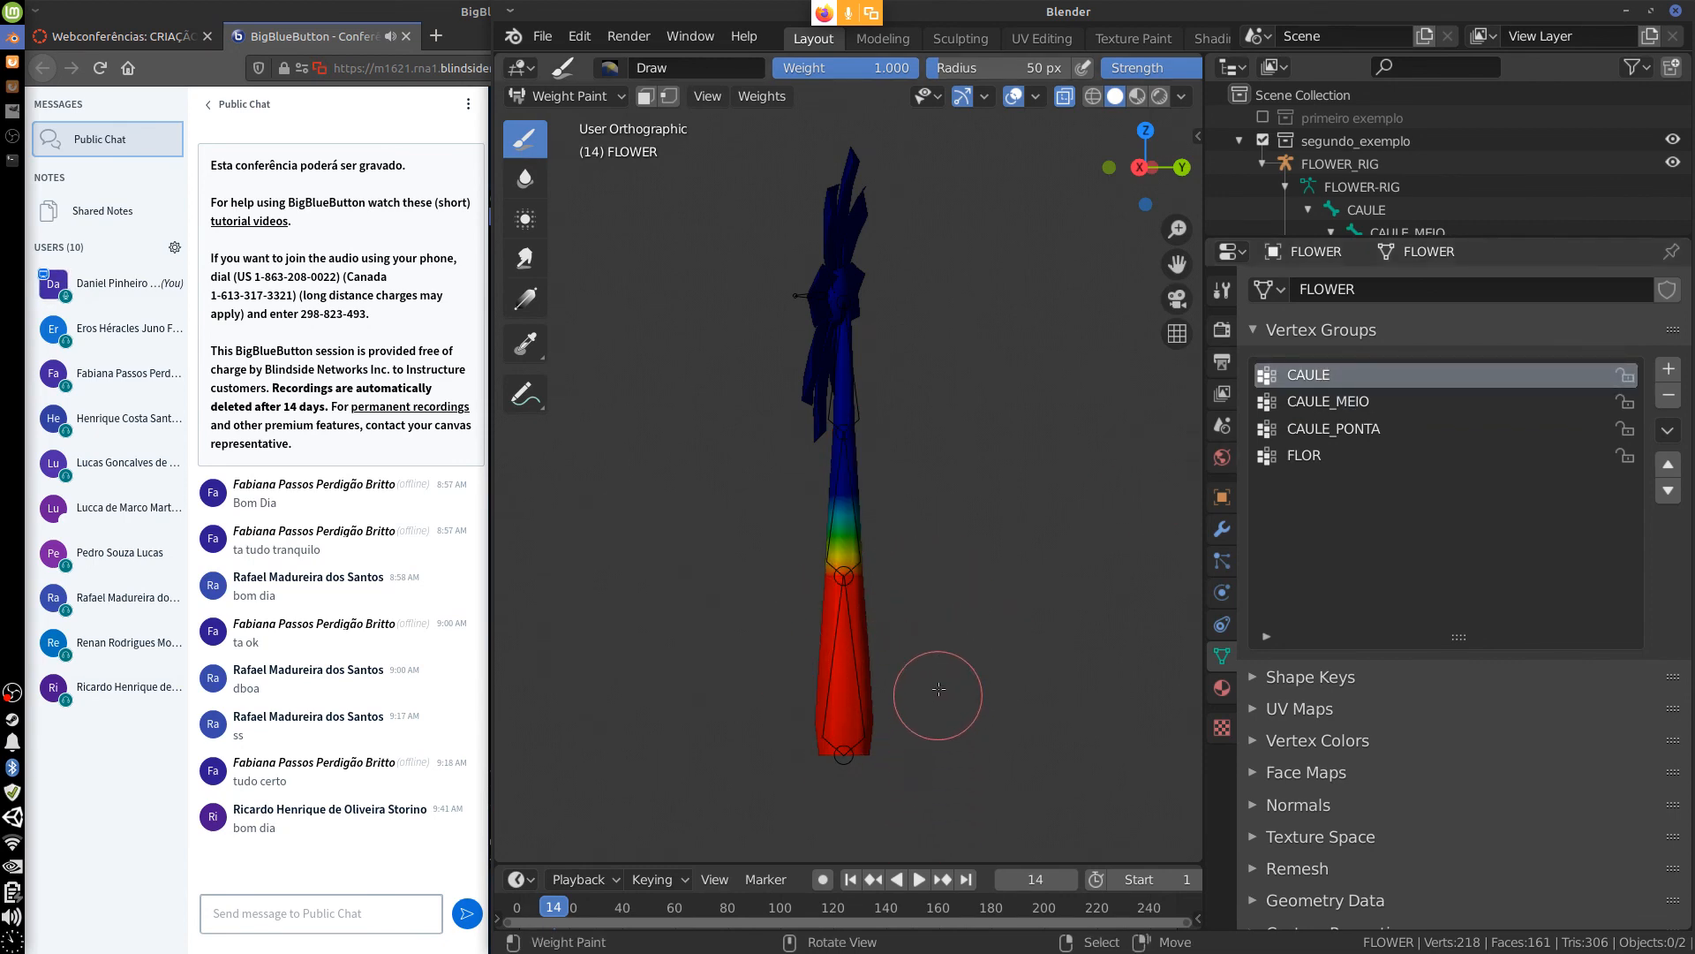
middle_click_drag(943, 680, 980, 671)
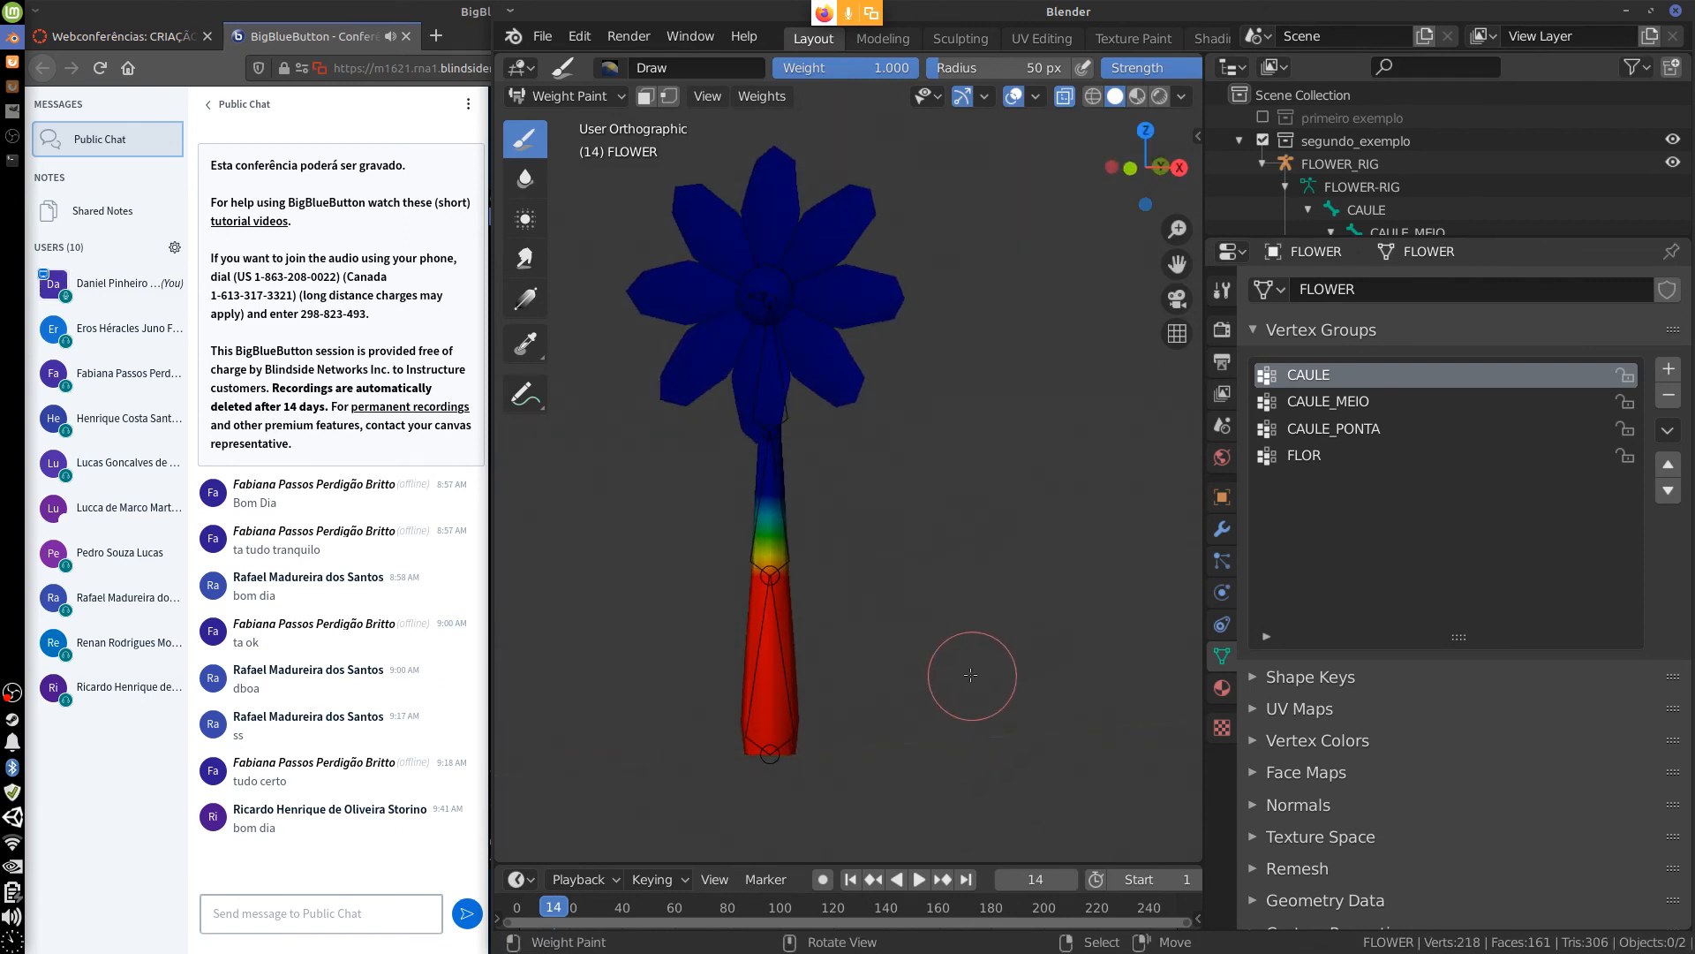
In Edit Mode, select the four lowest vertex rings of the stem from the front and assign them to the FLOR vertex group.
key("Tab")
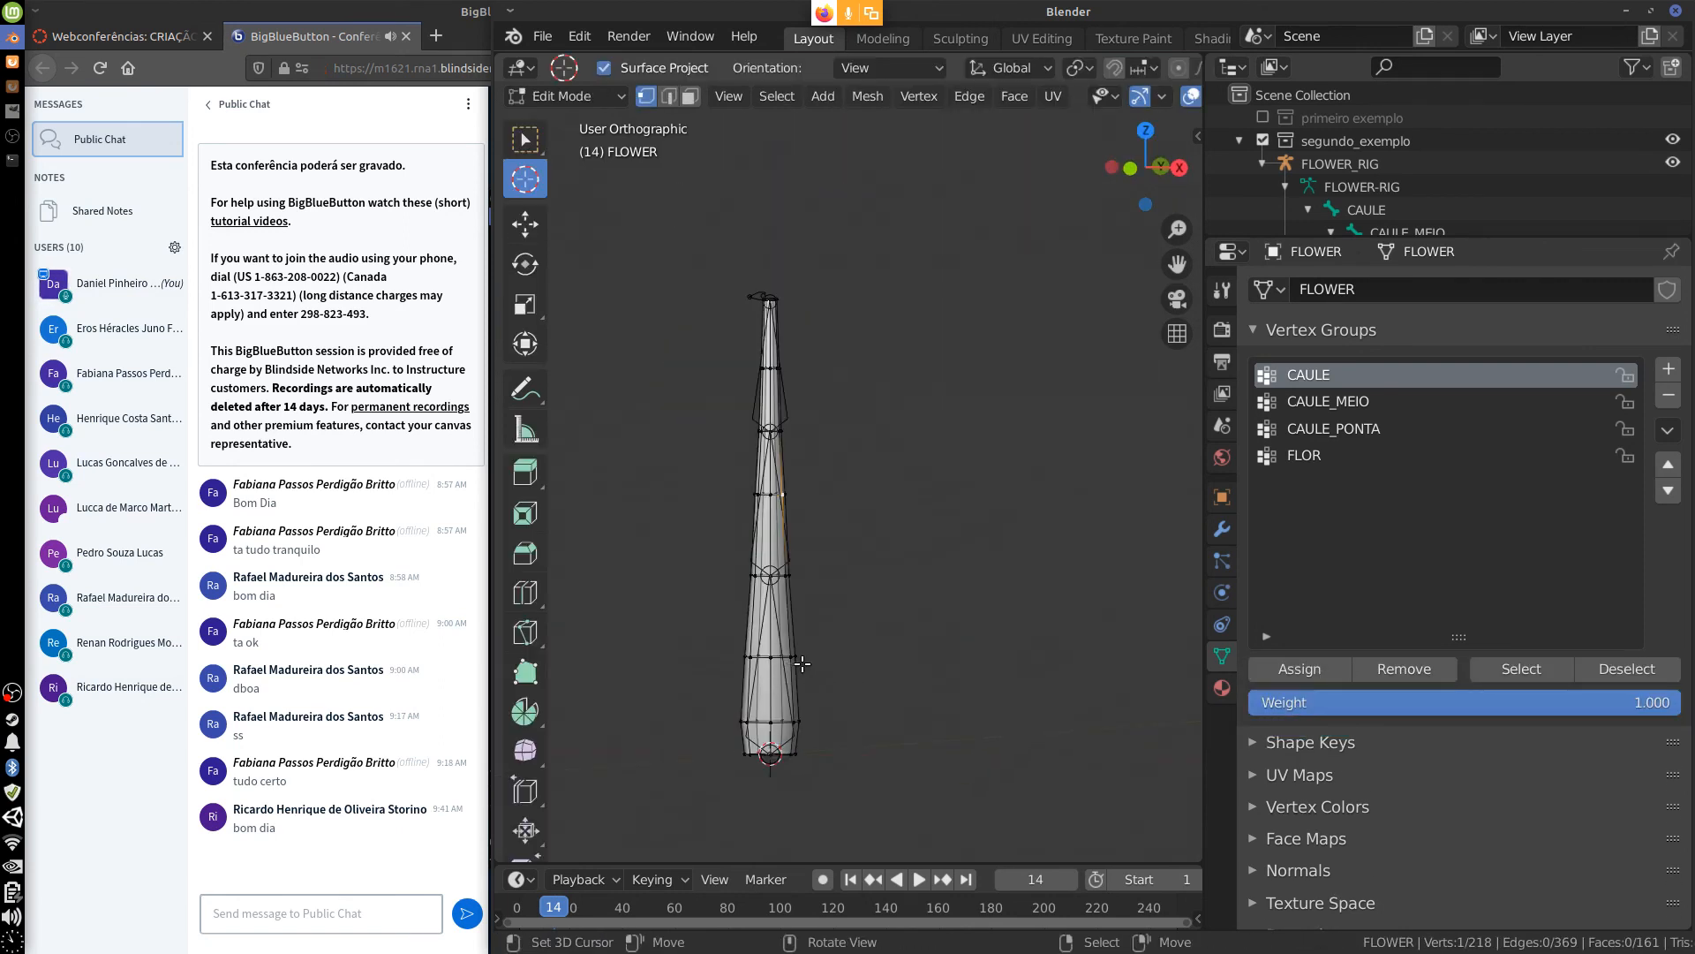
key("q")
key("ctrl+l")
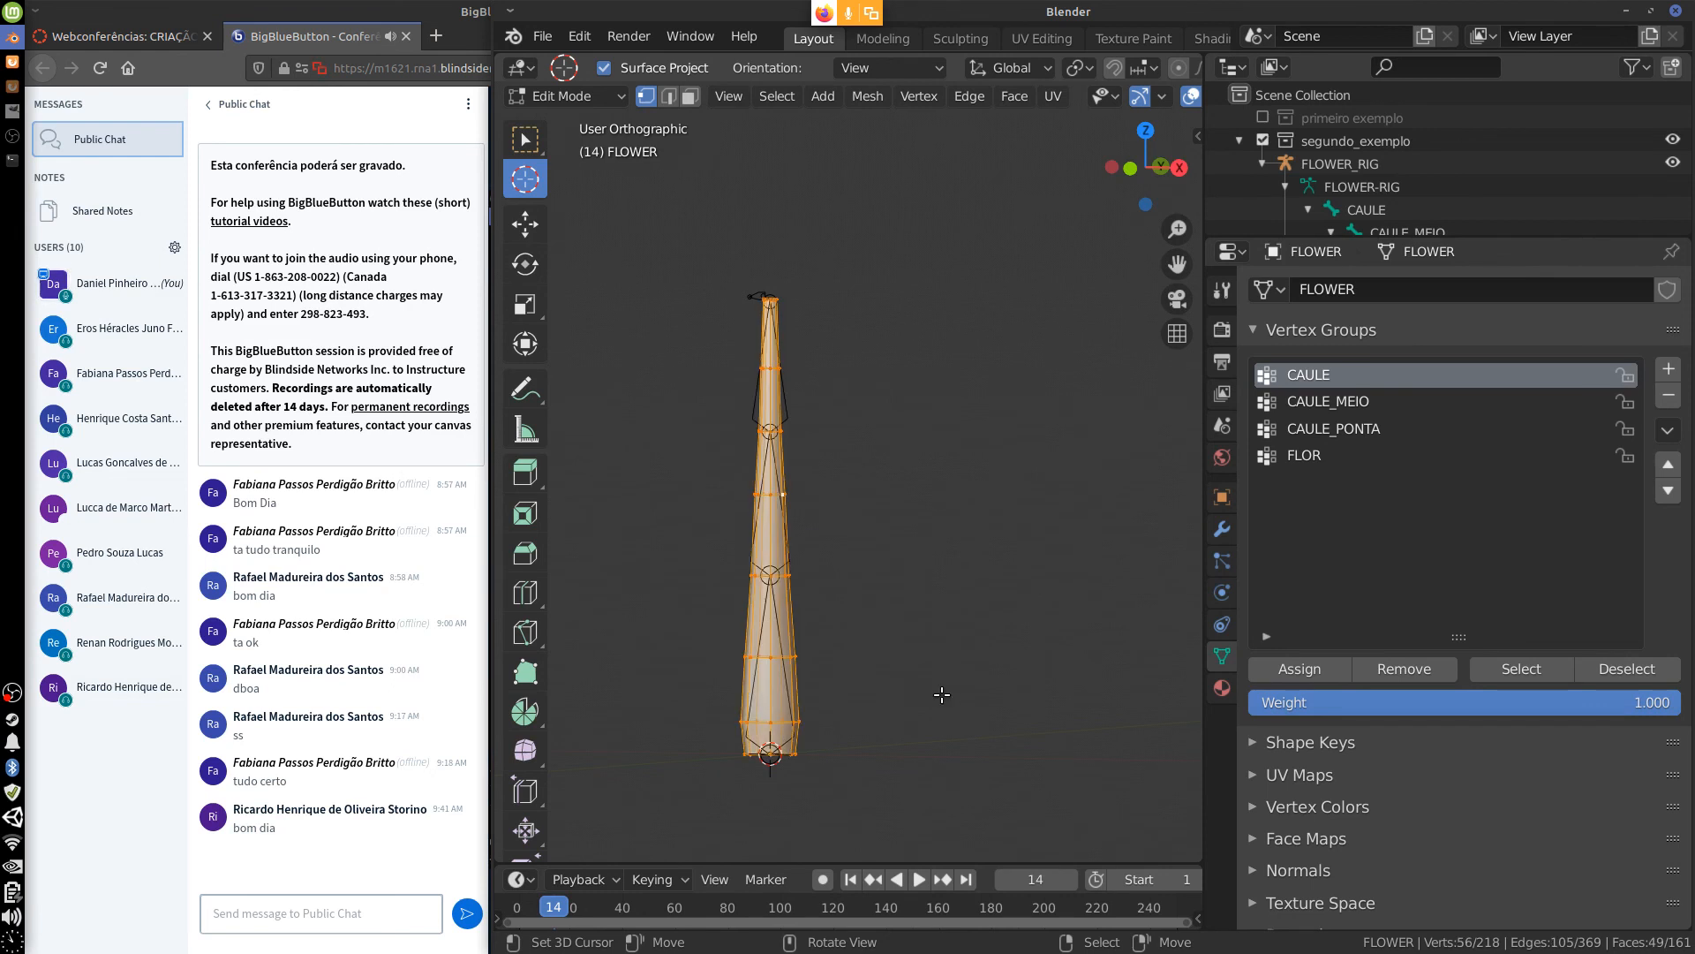
key("alt+a")
key("q")
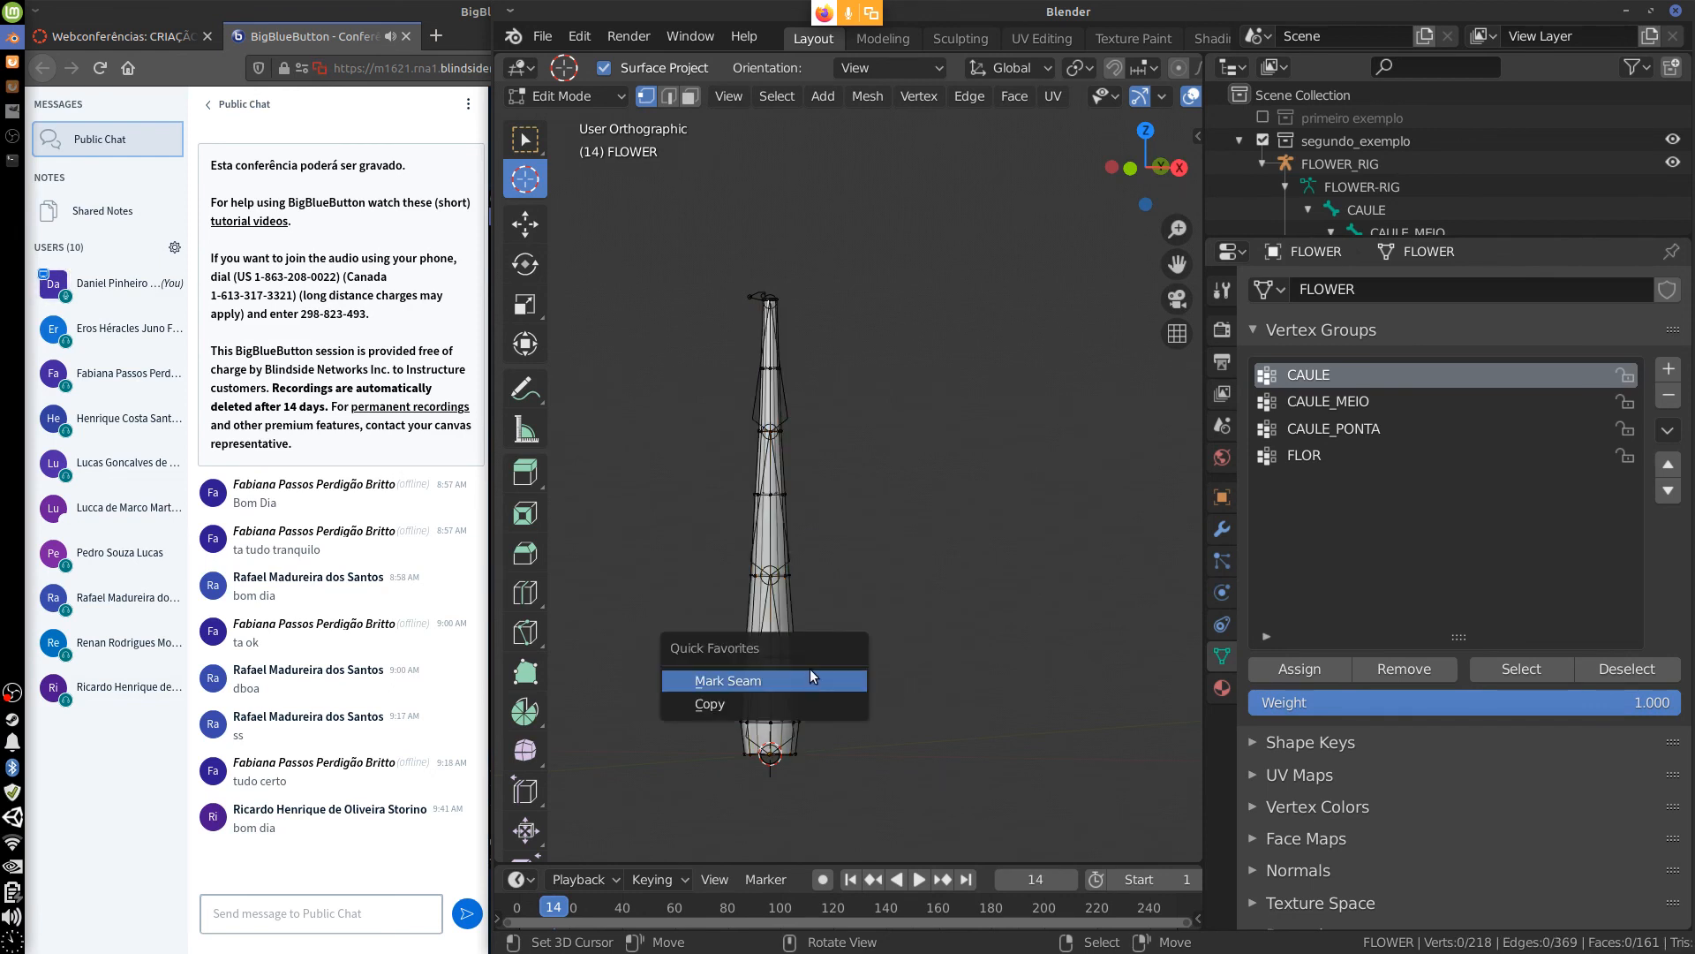
key("KP_1")
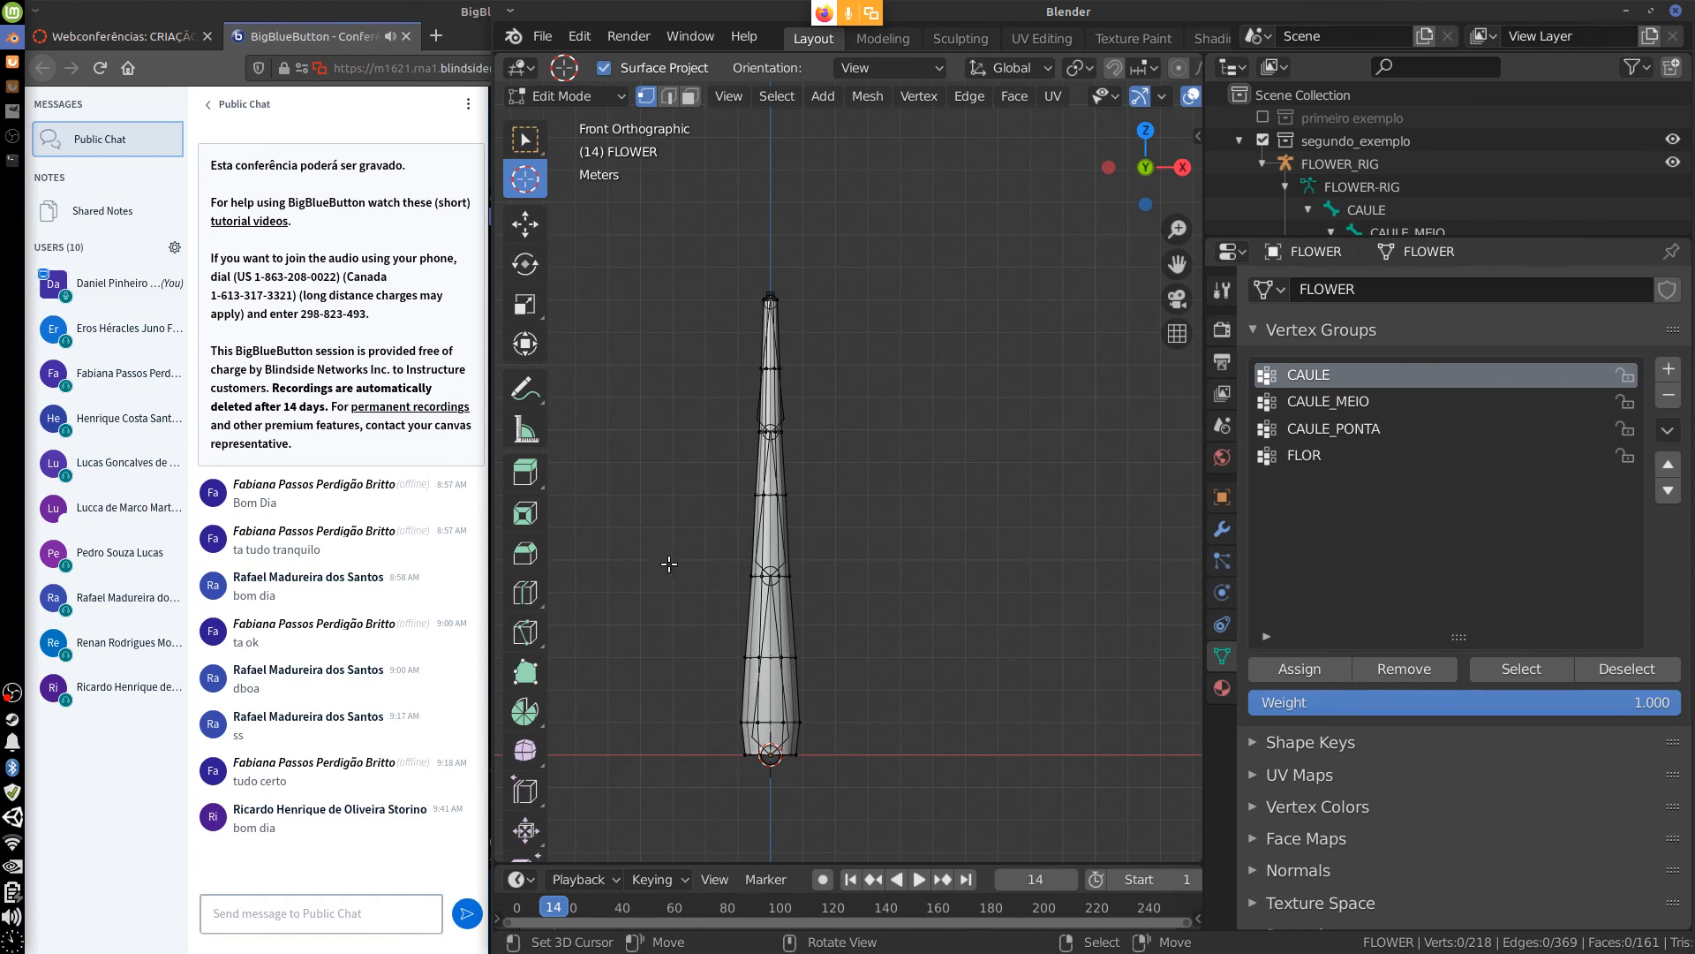
key("b")
left_click_drag(680, 549, 874, 792)
left_click(1298, 460)
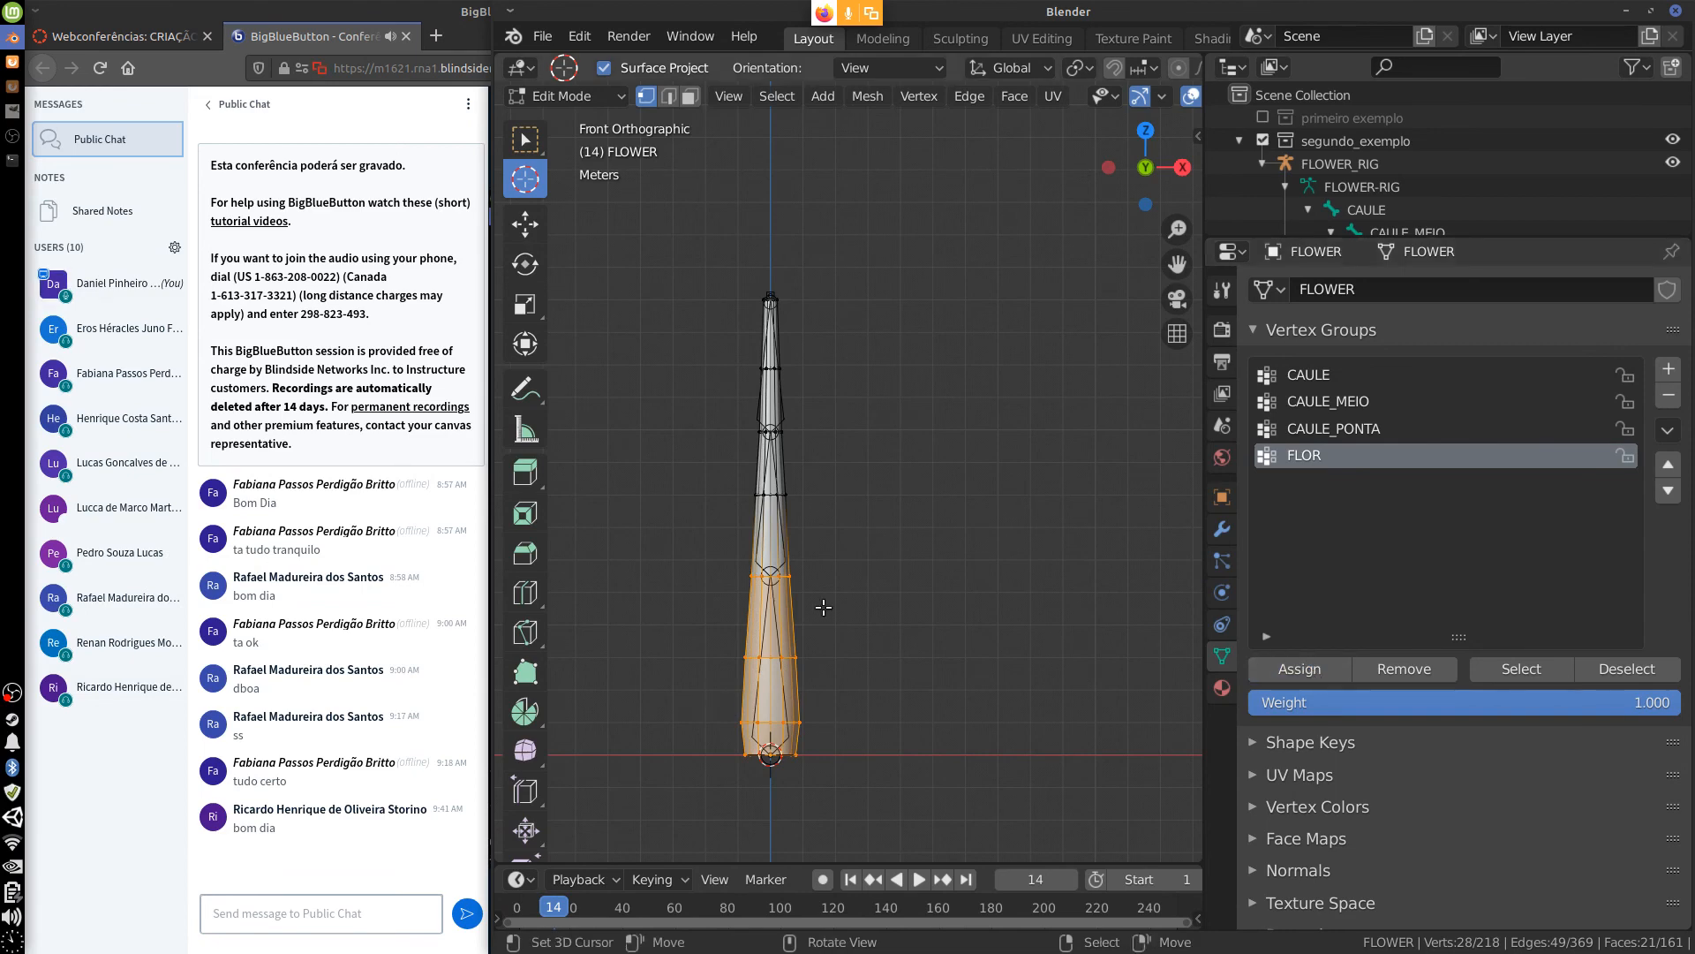
Switch FLOWER to Weight Paint mode and examine the FLOR group's weight colouring on the petals and lower stem.
left_click(606, 96)
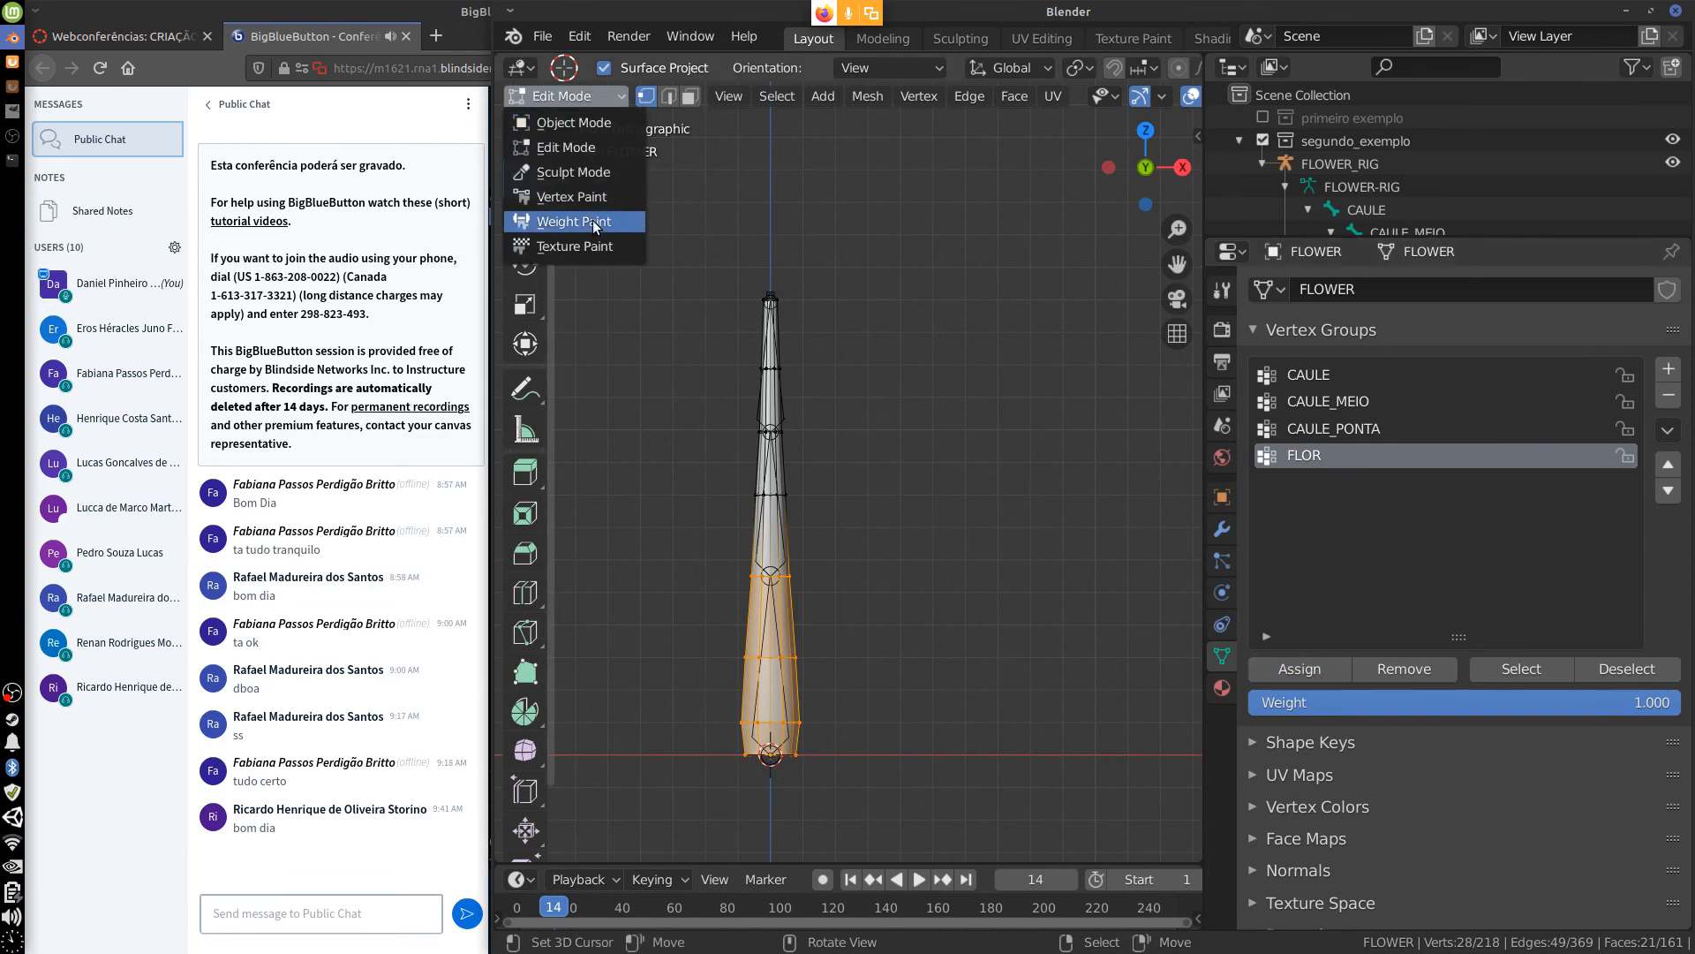
left_click(606, 222)
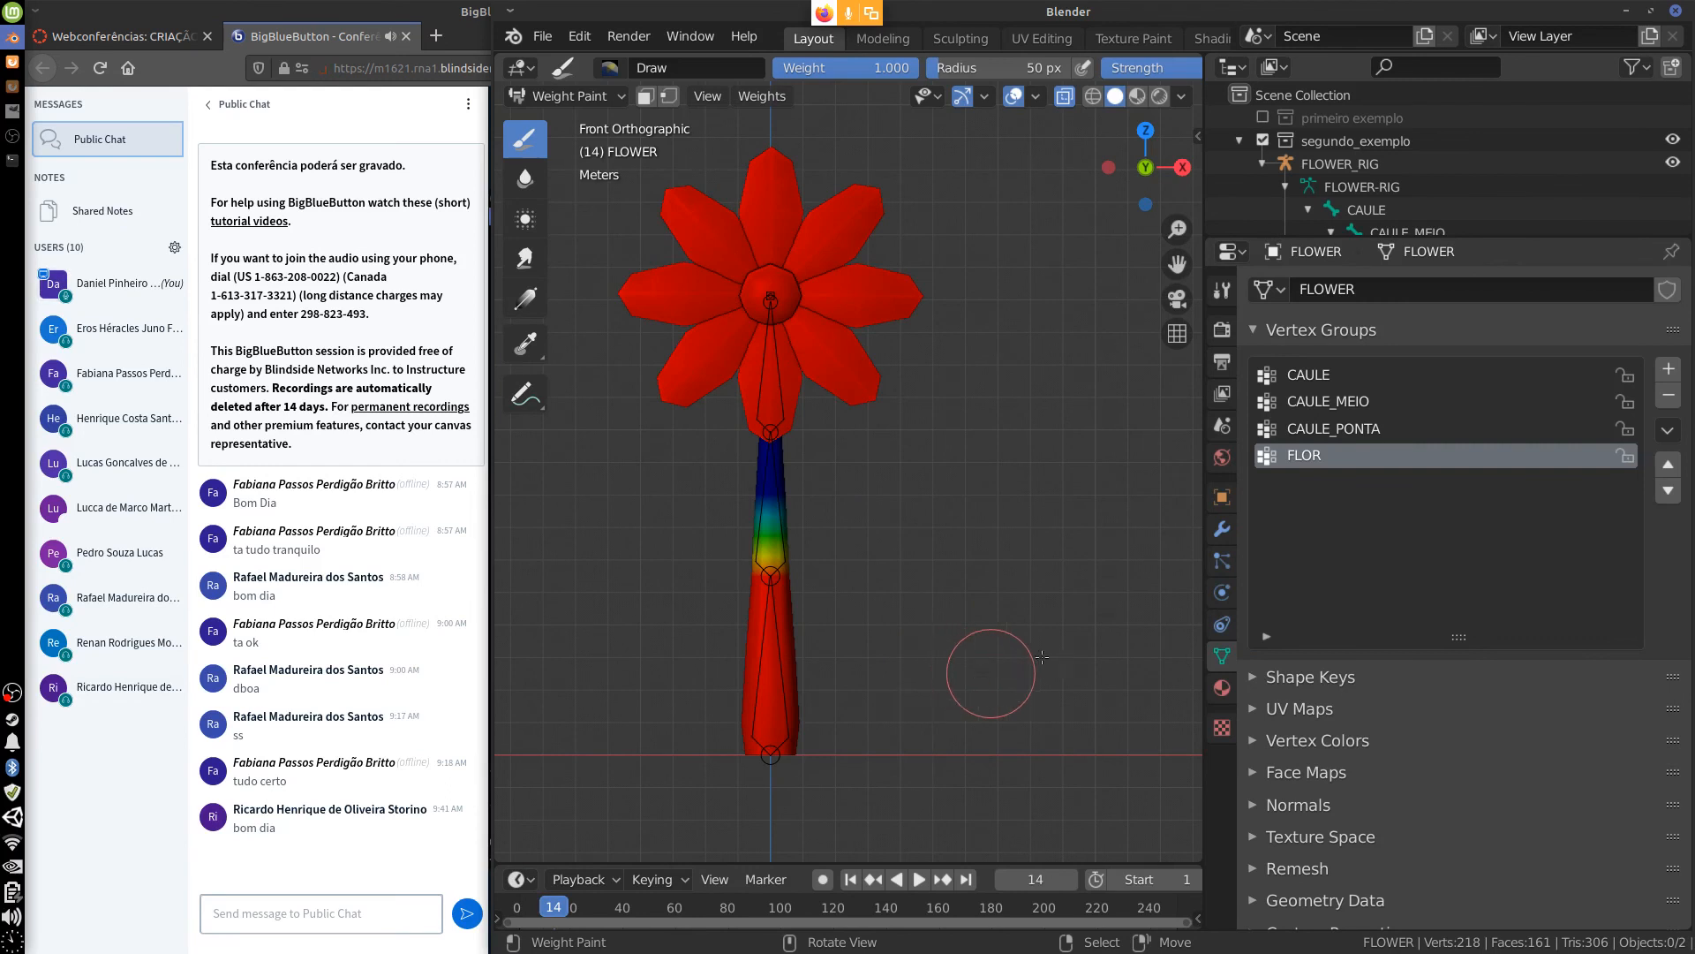
left_click(1306, 429)
left_click(1305, 456)
middle_click_drag(1083, 594, 929, 657)
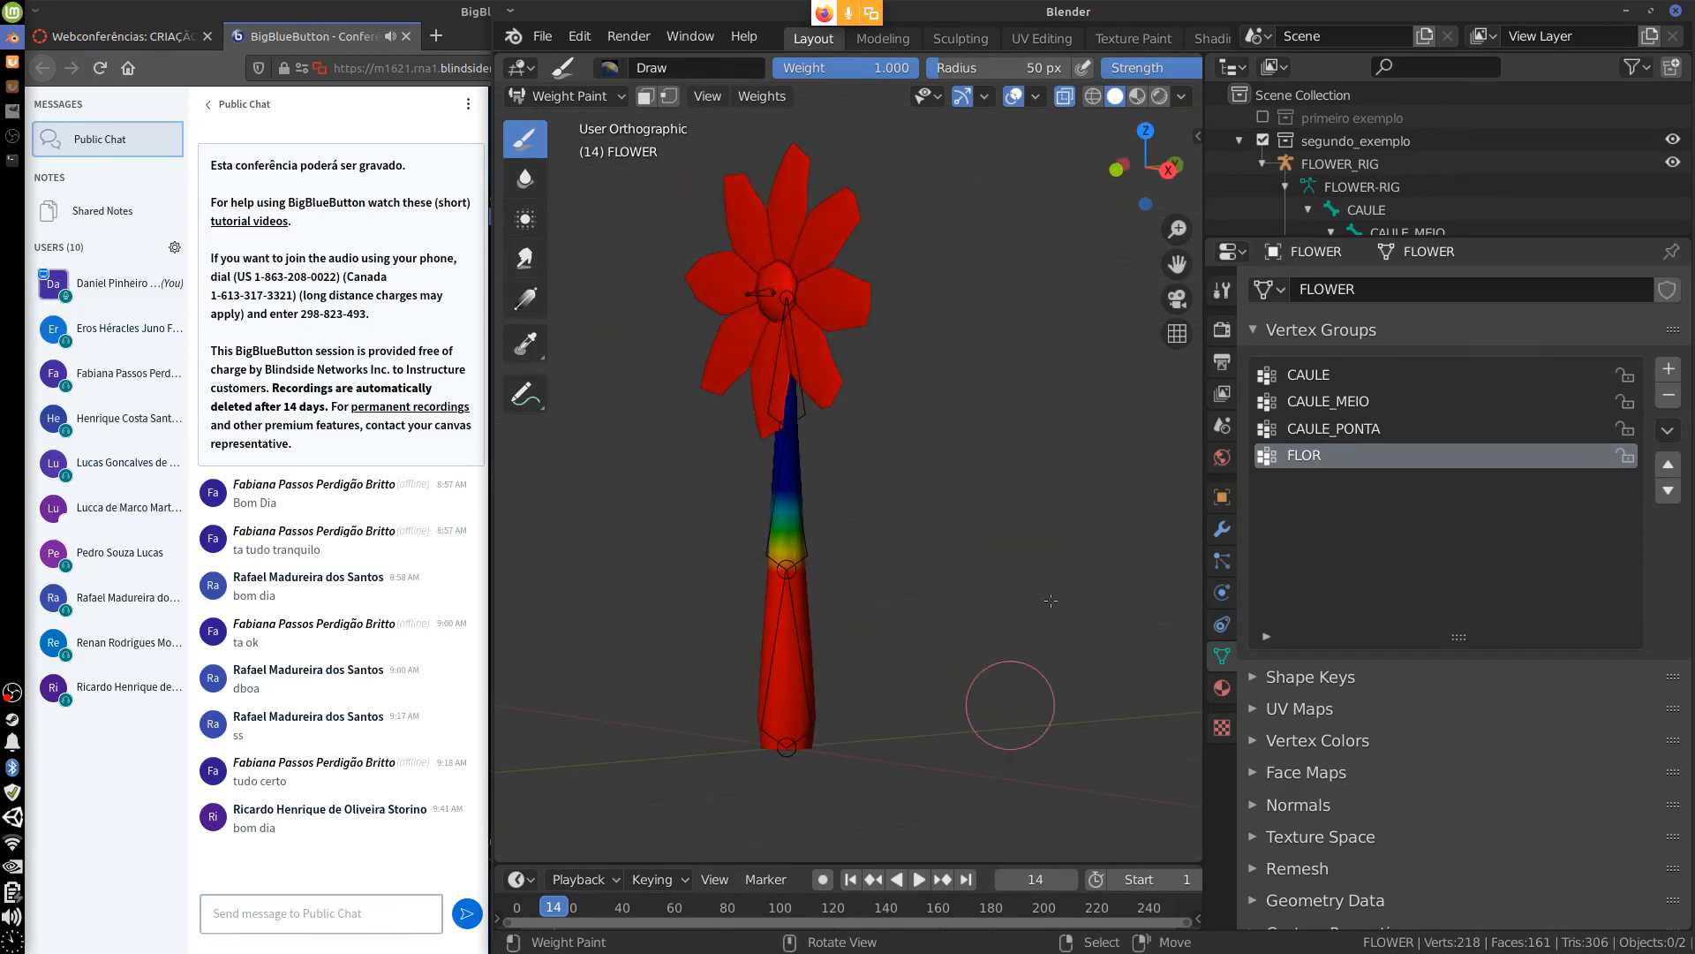
Return to Edit Mode, remove the stem's four lowest rings from the FLOR vertex group and clear the selection.
left_click(565, 95)
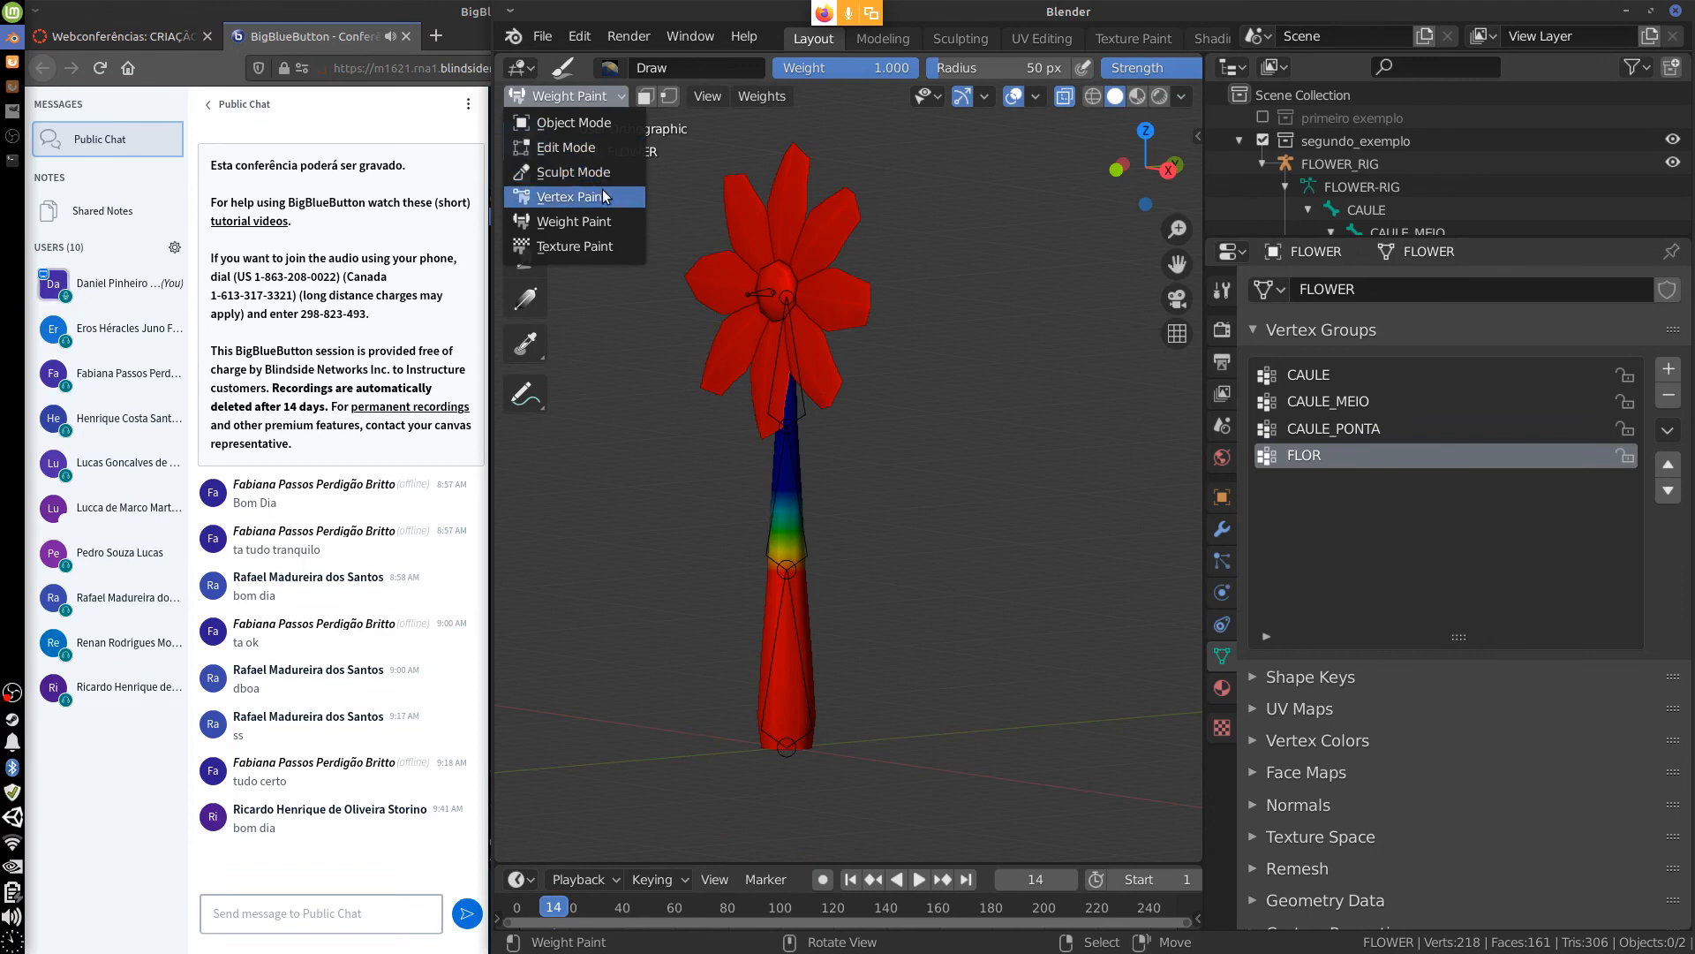
left_click(598, 146)
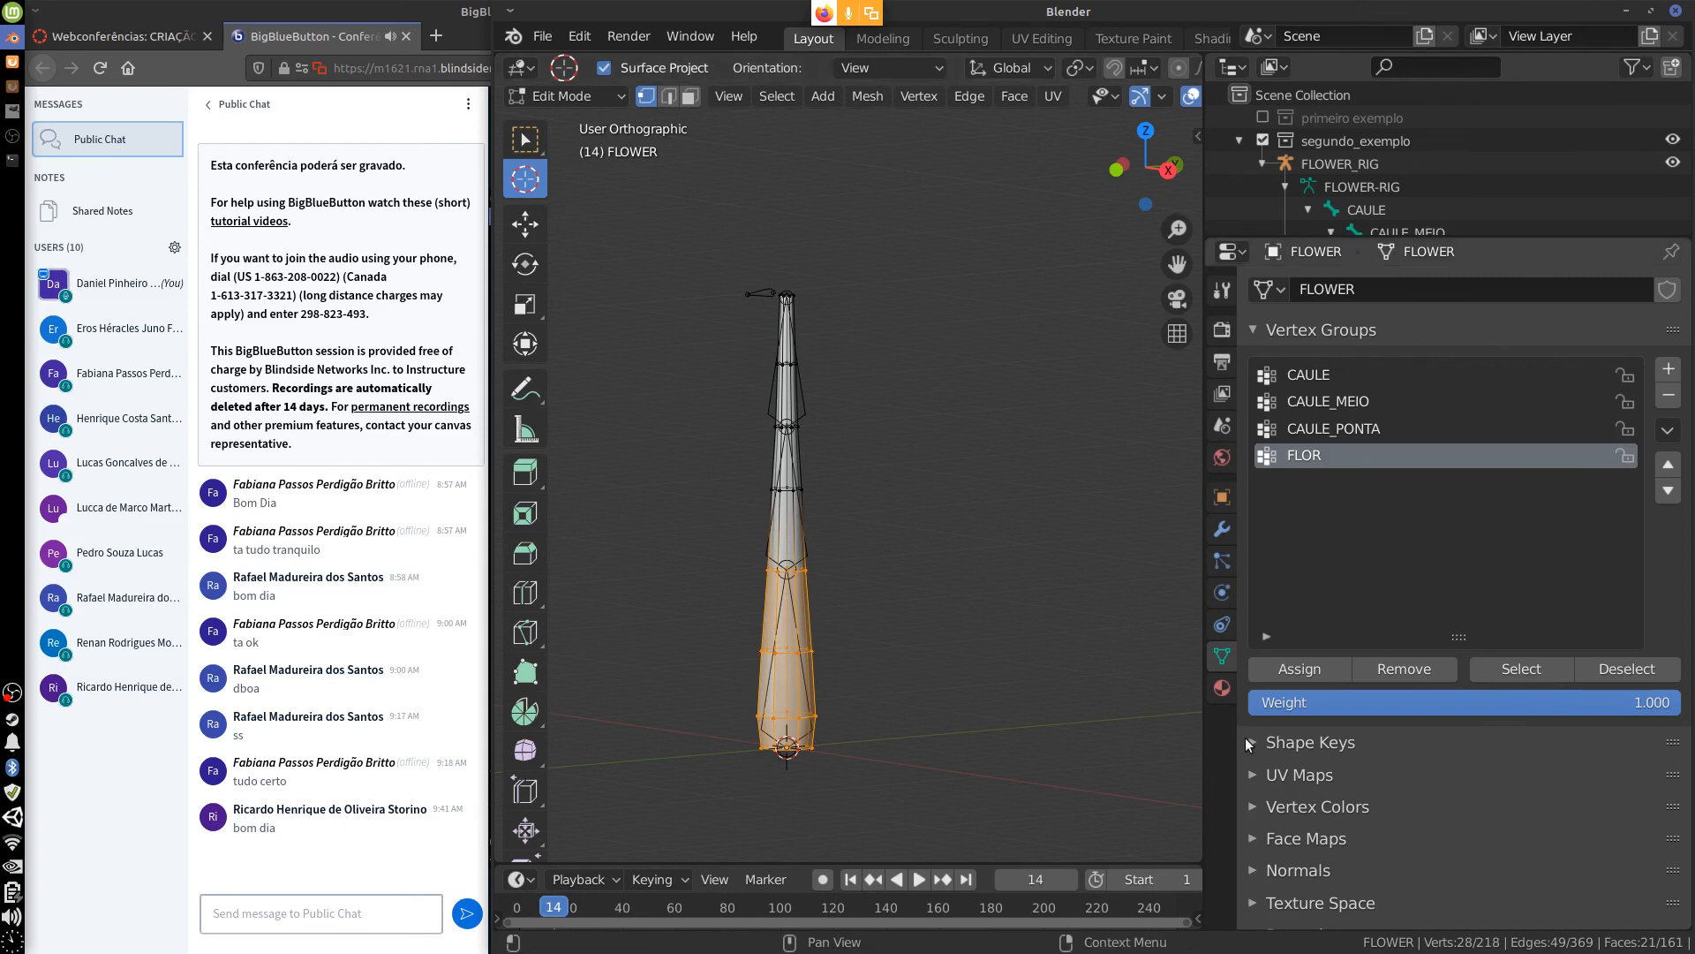
middle_click_drag(838, 654, 1057, 667)
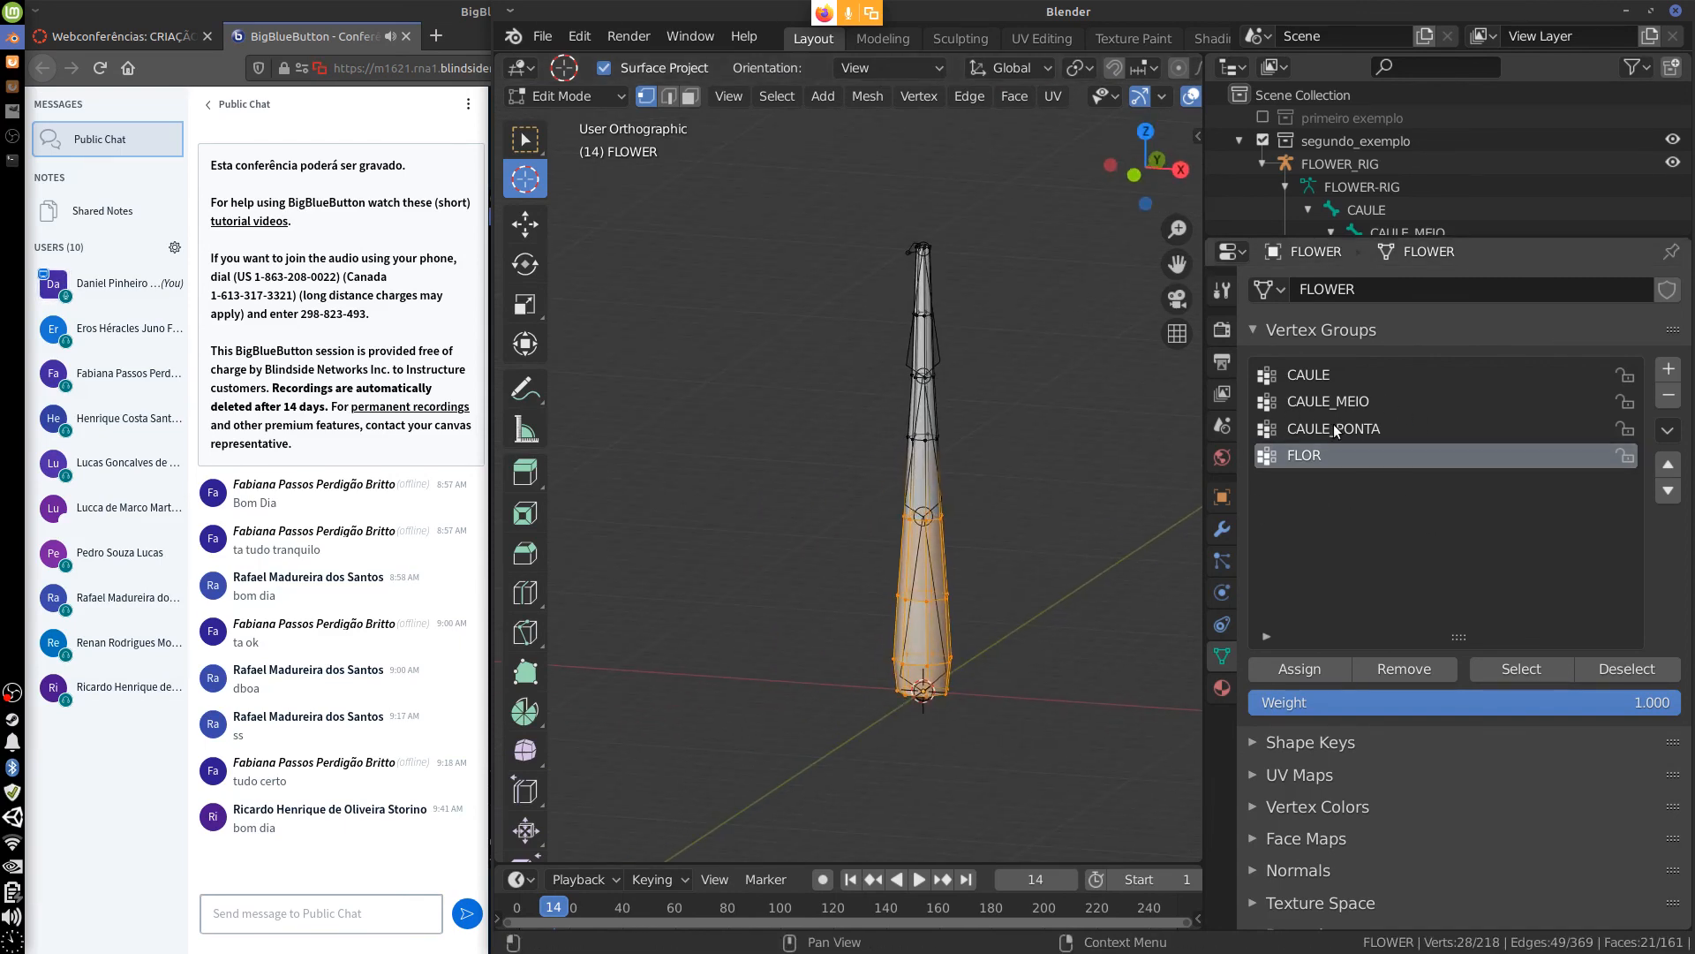
left_click(1414, 669)
key("a")
key("alt+a")
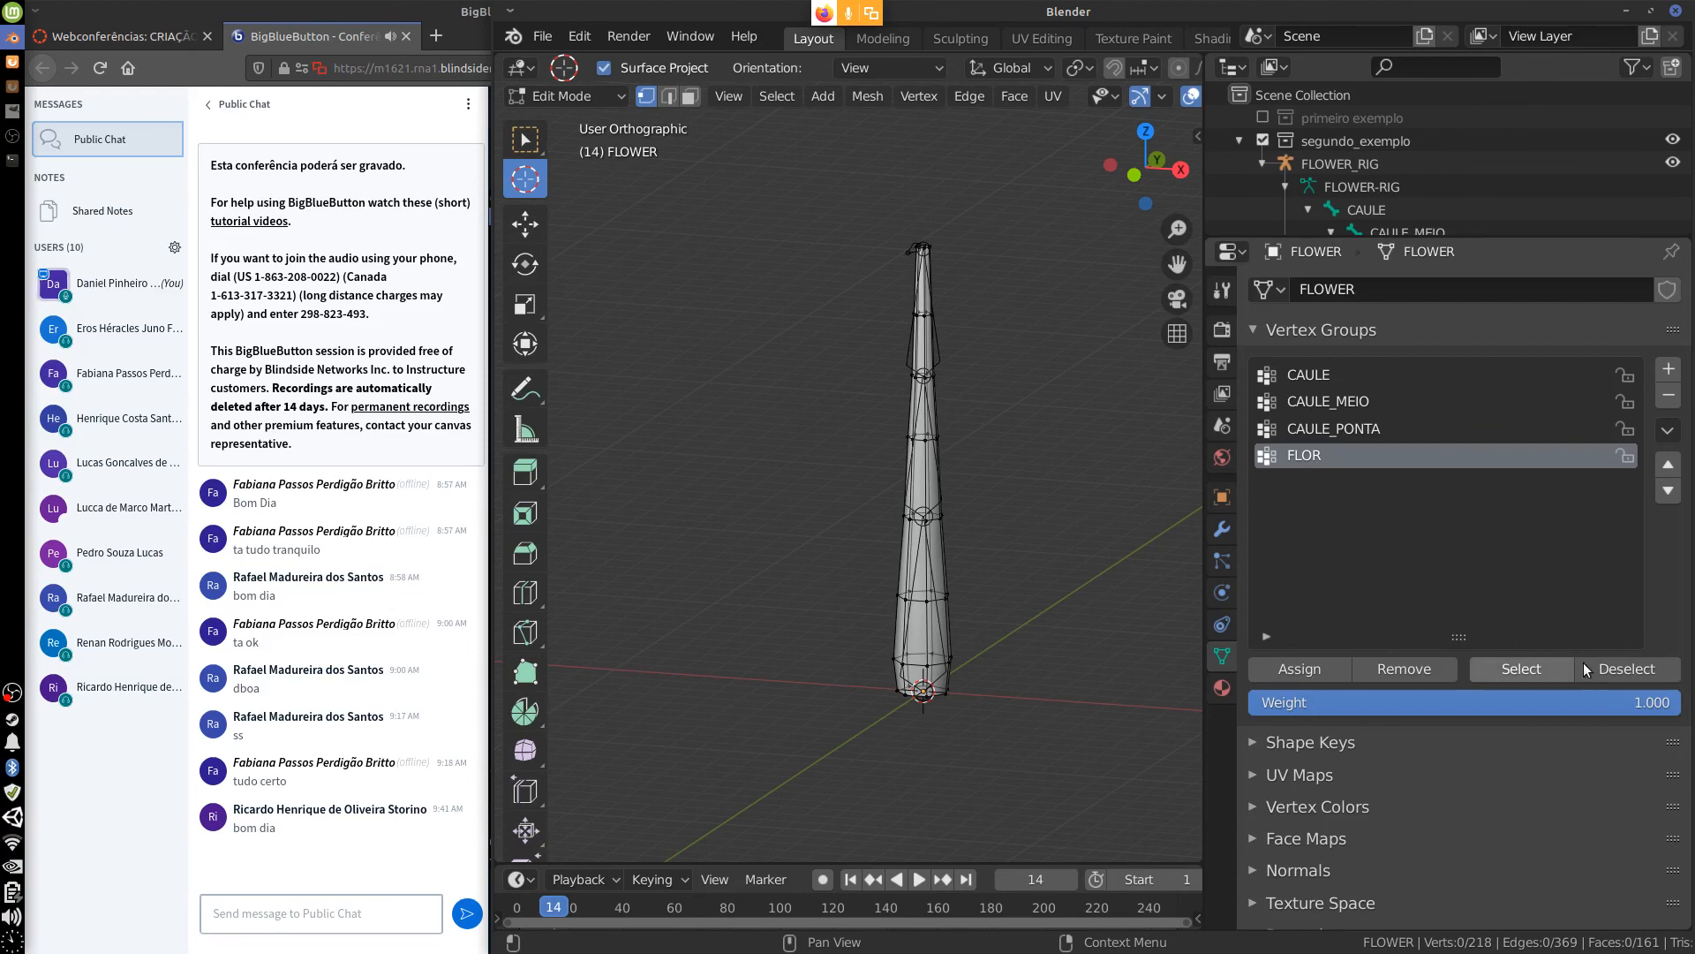
Select the vertices belonging to the CAULE_MEIO group to check its coverage, and clear the selection.
left_click(1362, 426)
left_click(1399, 405)
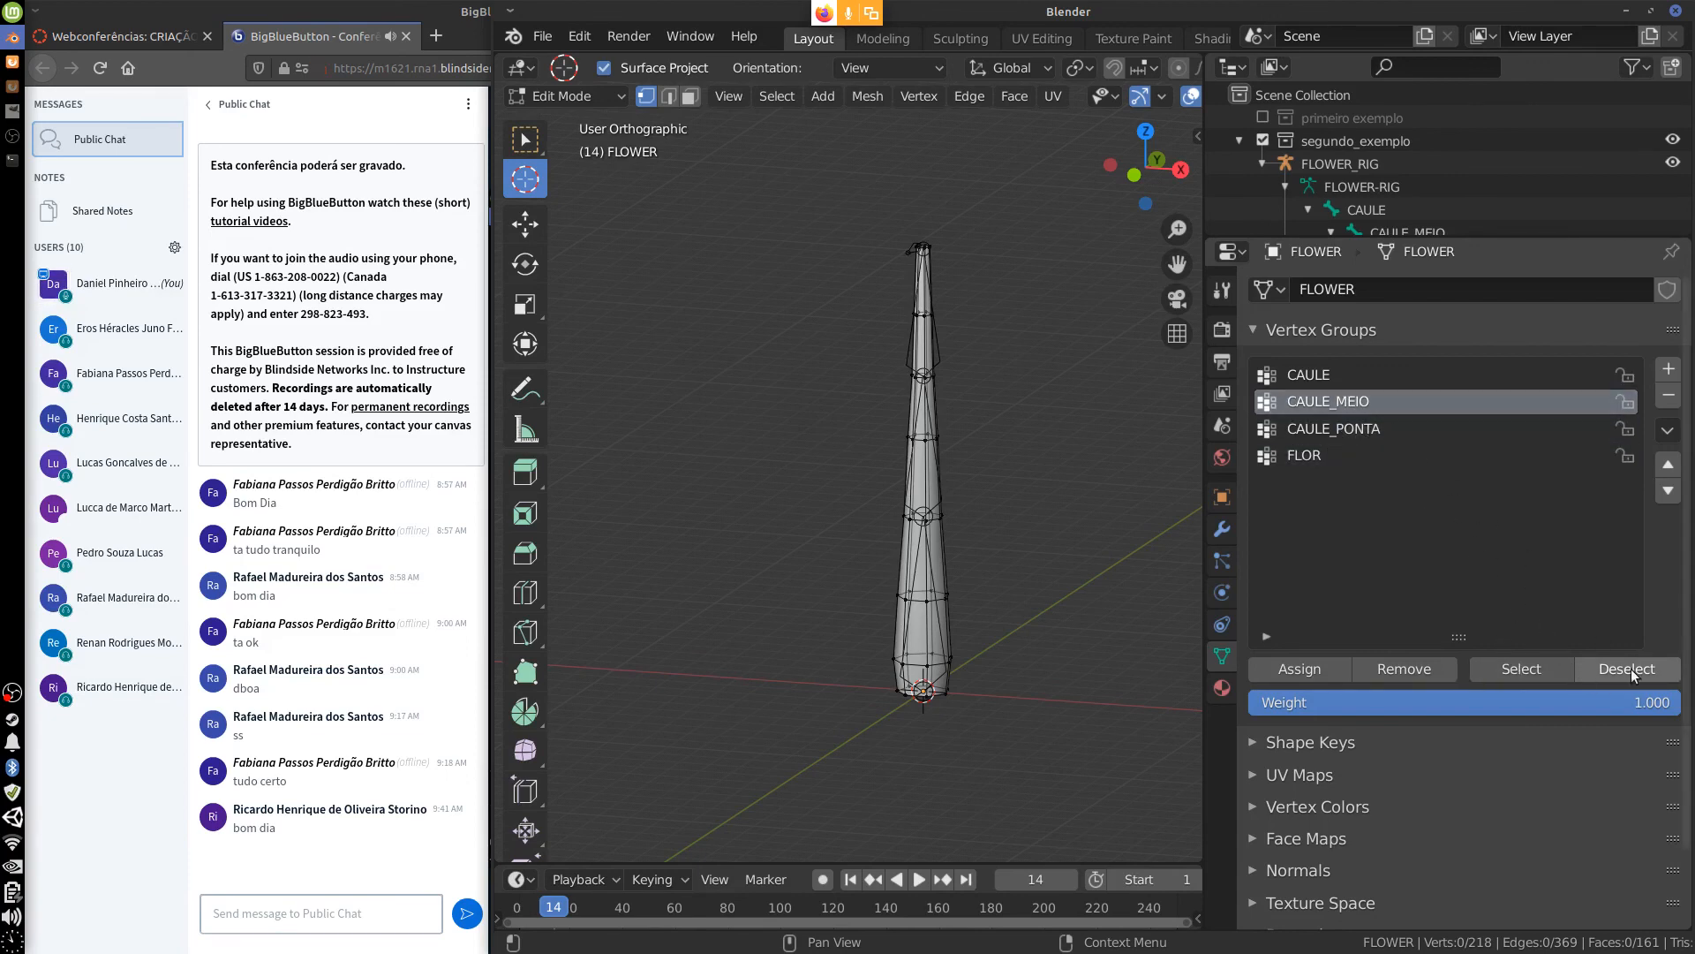
left_click(1544, 667)
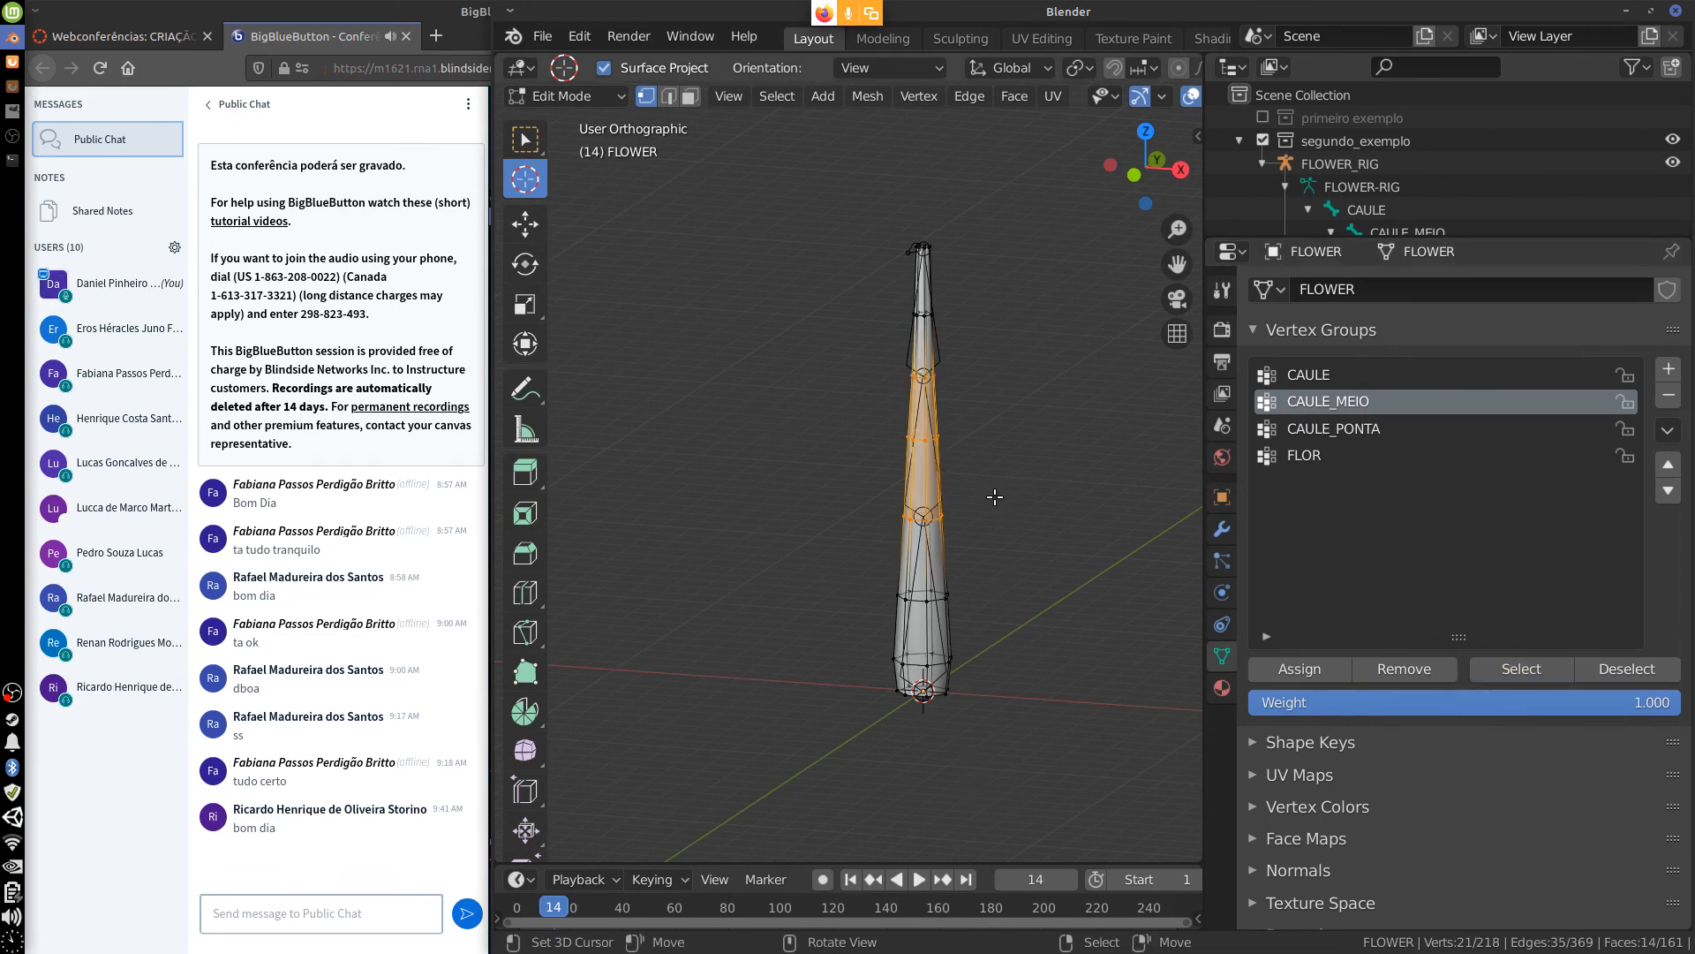
key("ctrl+l")
key("alt+a")
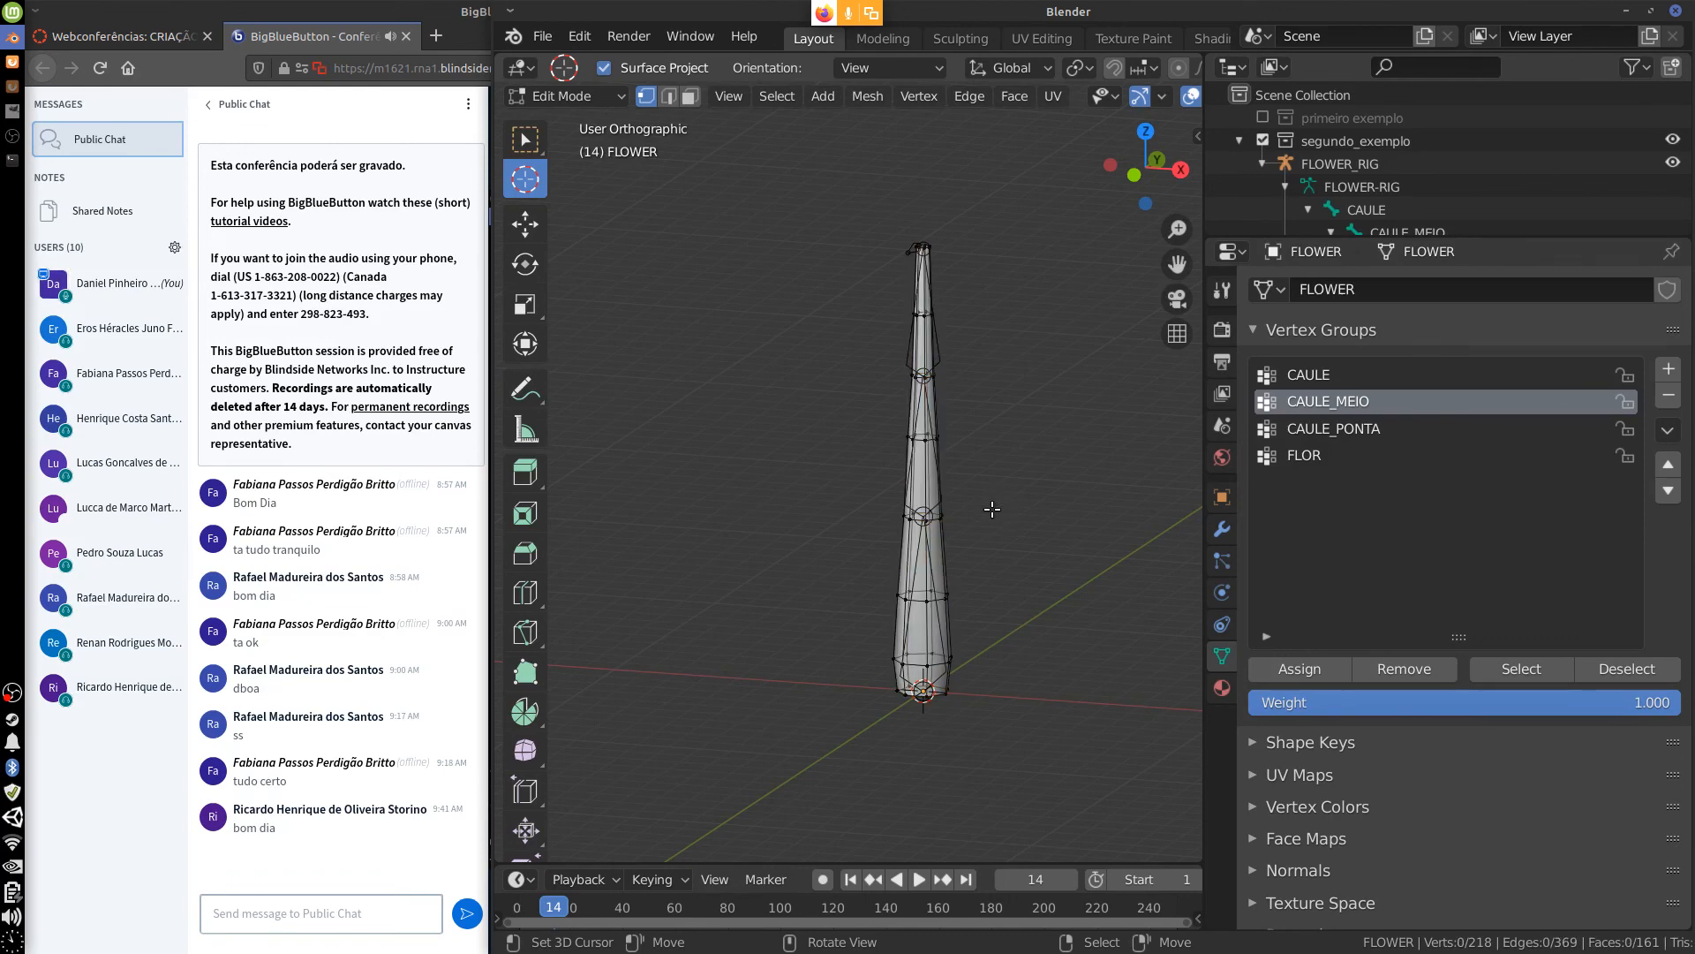
Reveal the hidden flower geometry, leave Edit Mode and put the FLOWER_RIG armature into Pose Mode.
key("KP_1")
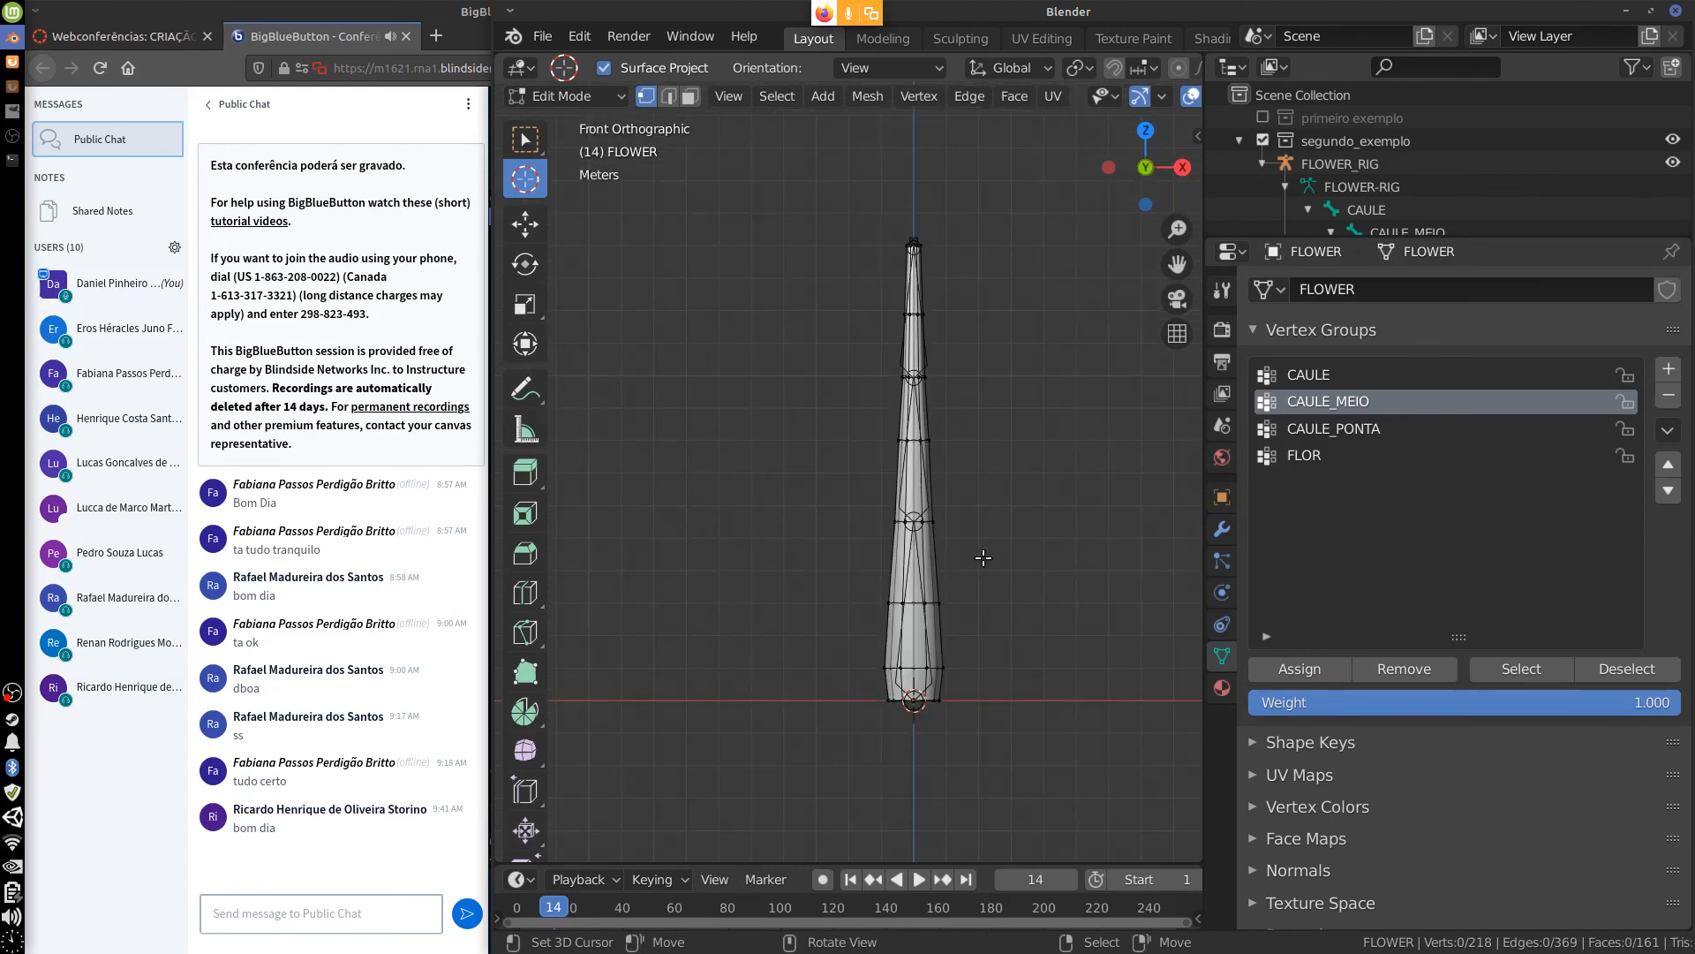
key("alt+h")
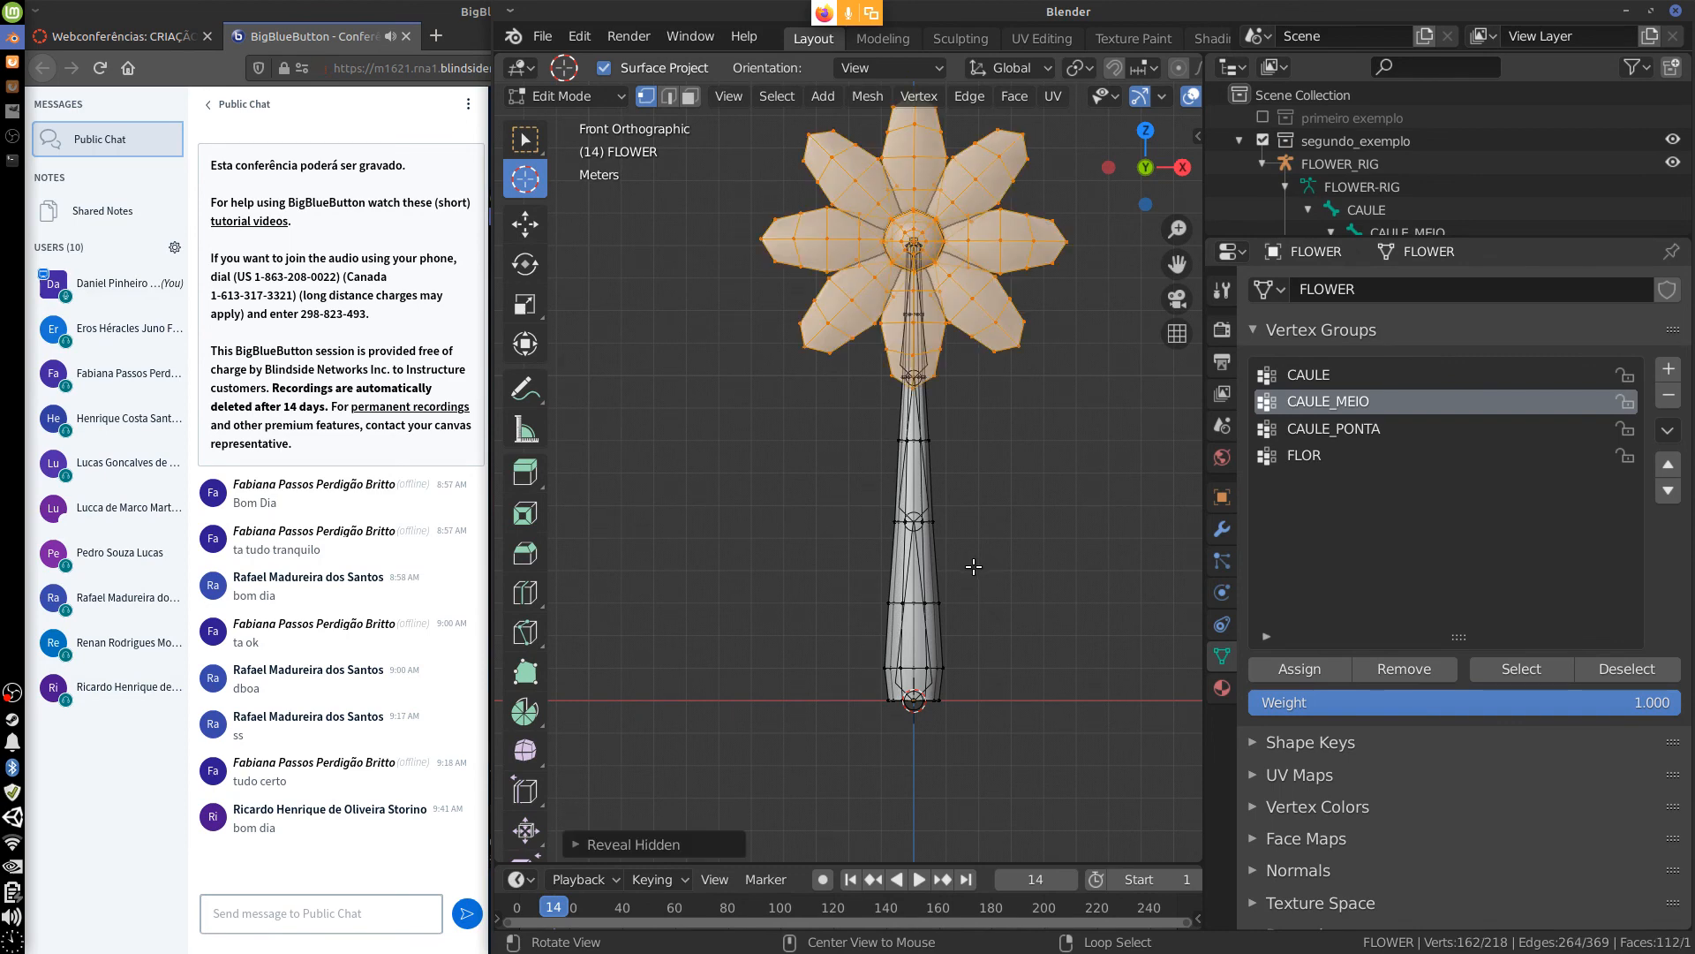
key("Tab")
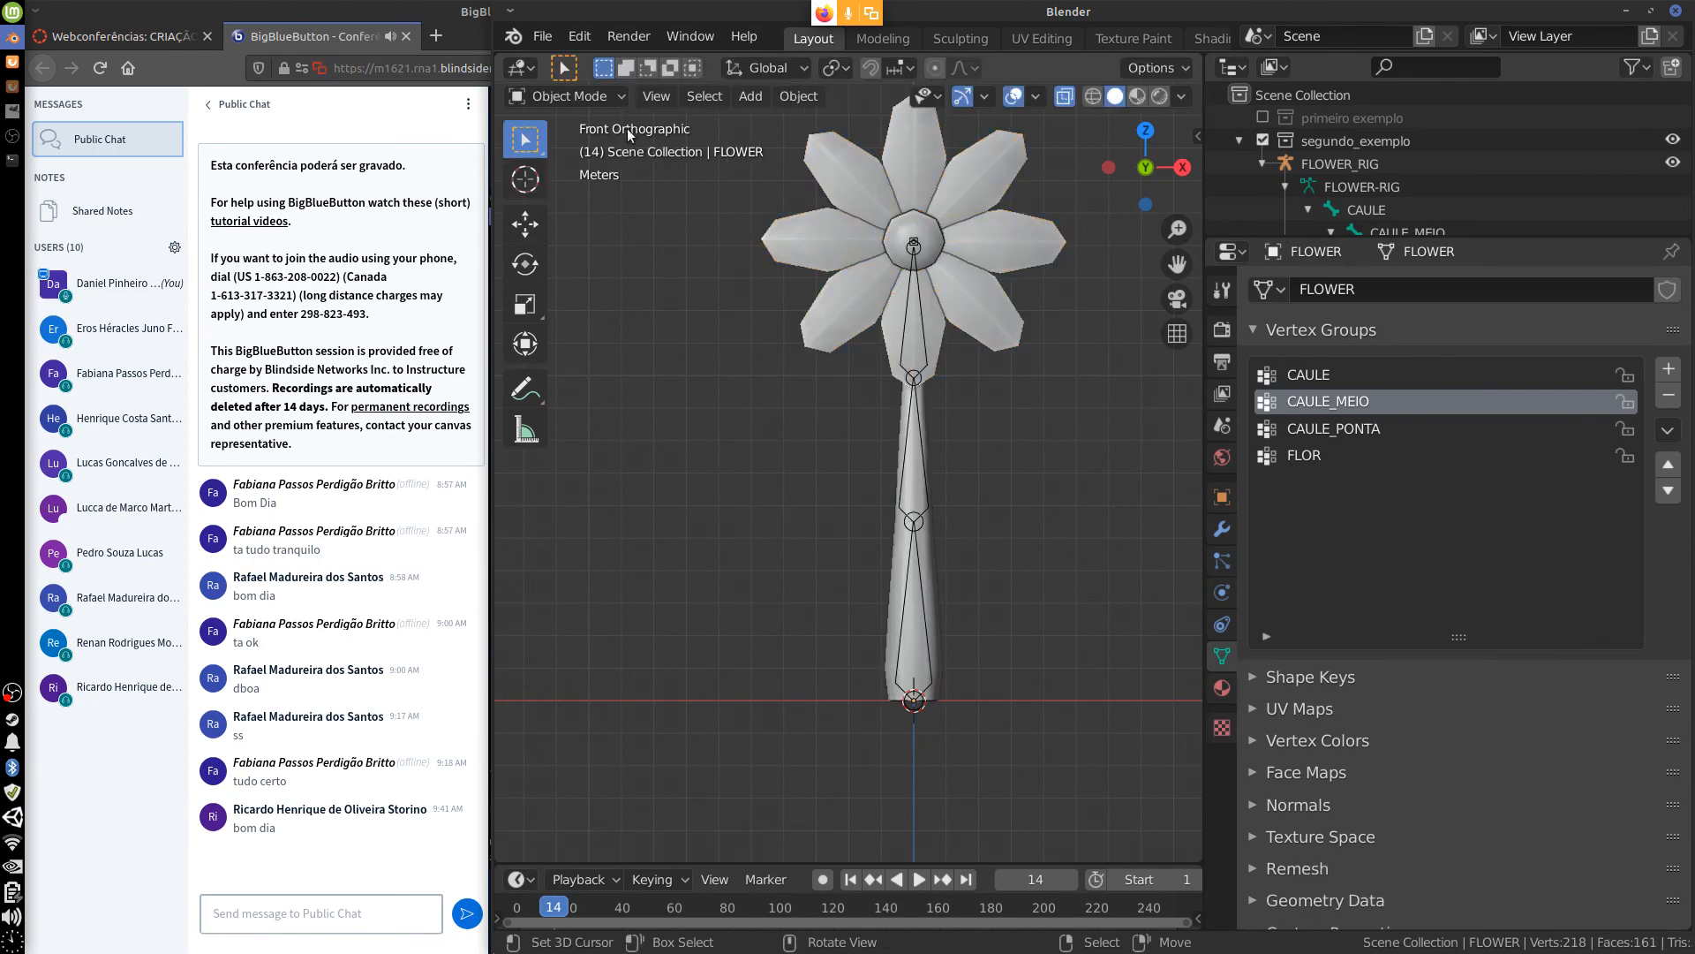
left_click(591, 98)
left_click(918, 432)
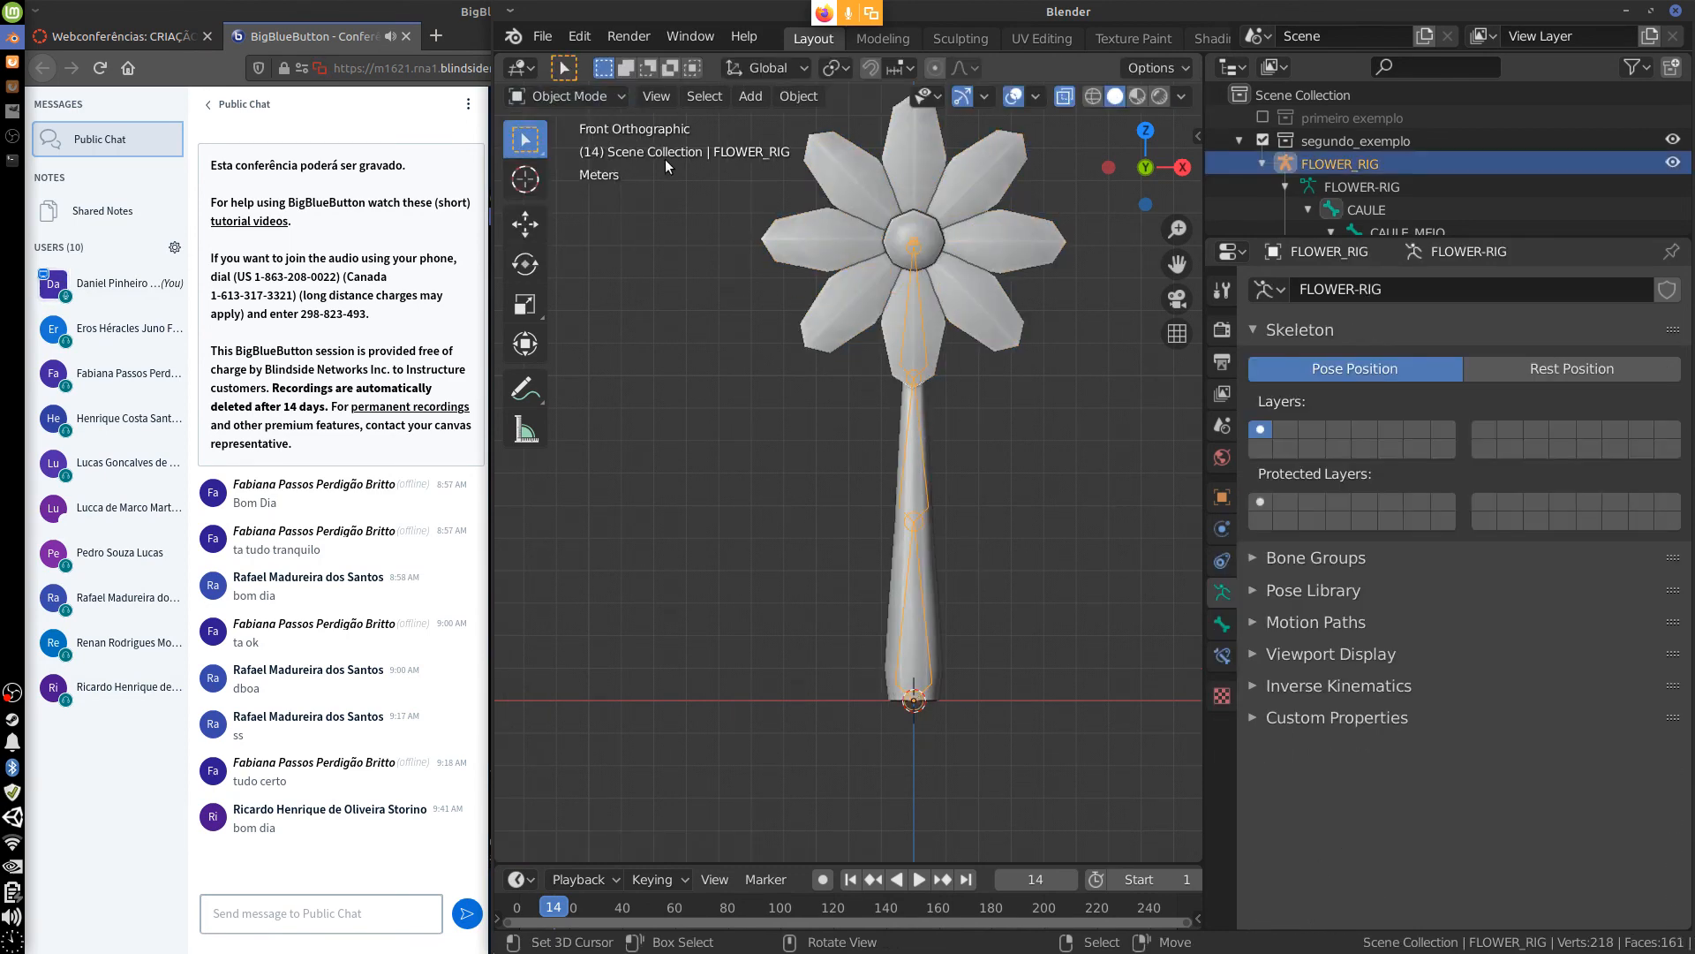
left_click(584, 97)
left_click(597, 174)
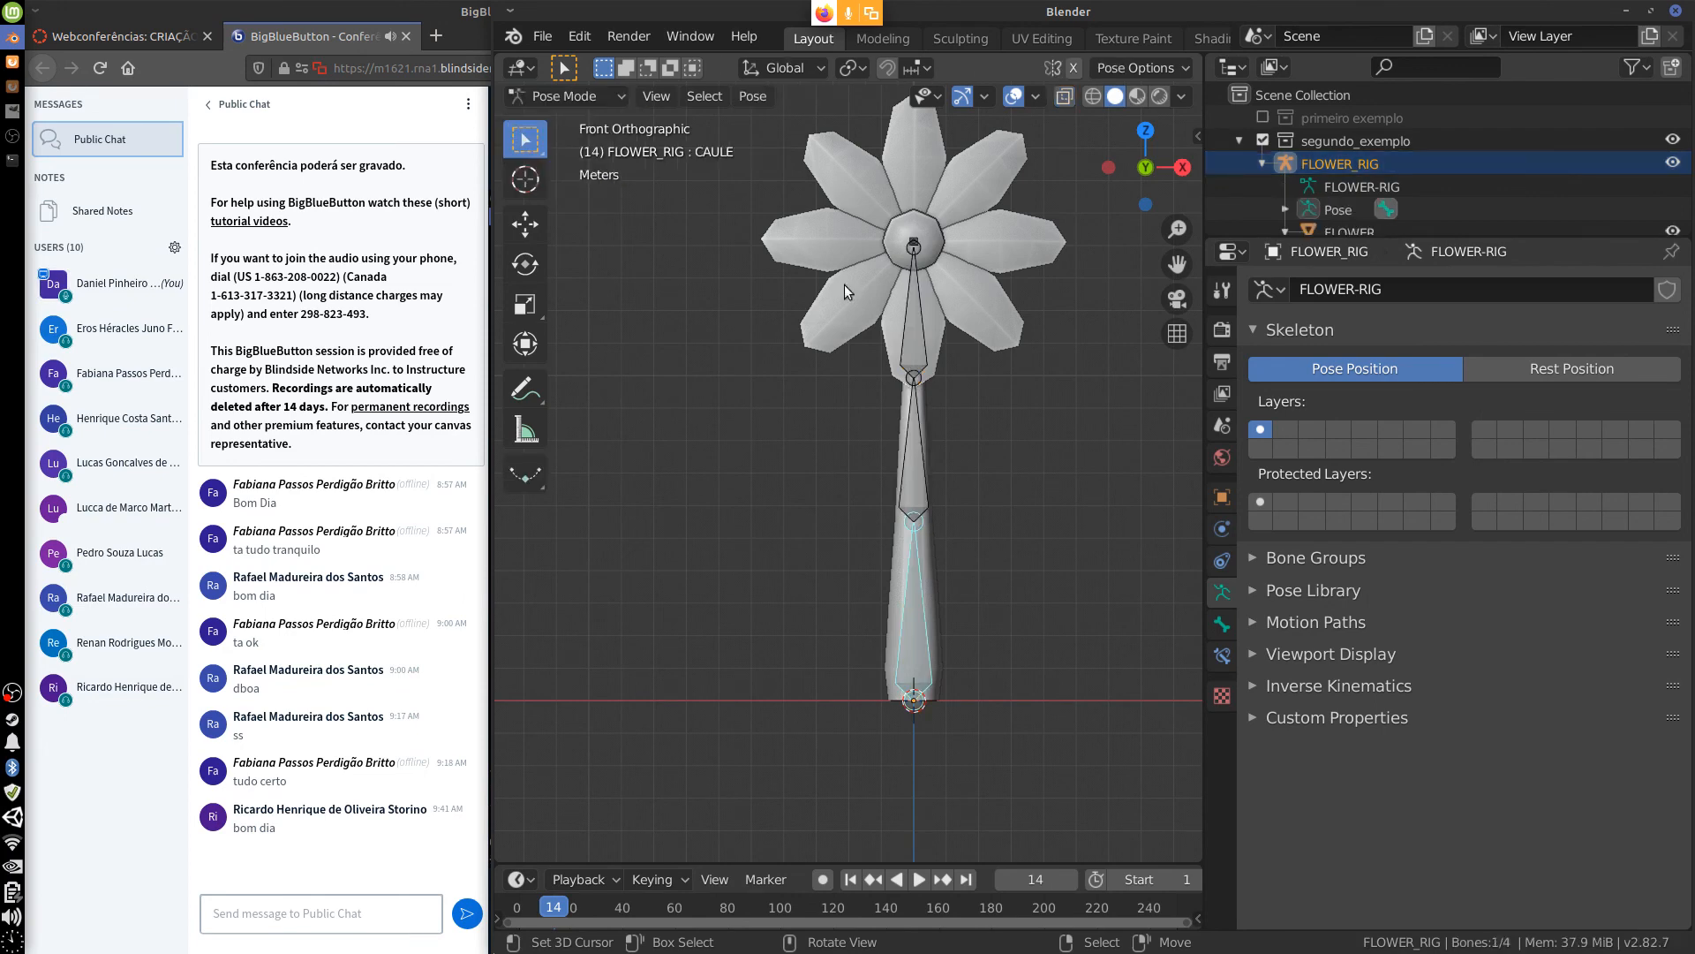
Rotate the CAULE_MEIO and CAULE_PONTA bones clockwise in the front view to bend the stem.
left_click(941, 454)
middle_click_drag(1057, 452, 893, 501, "shift")
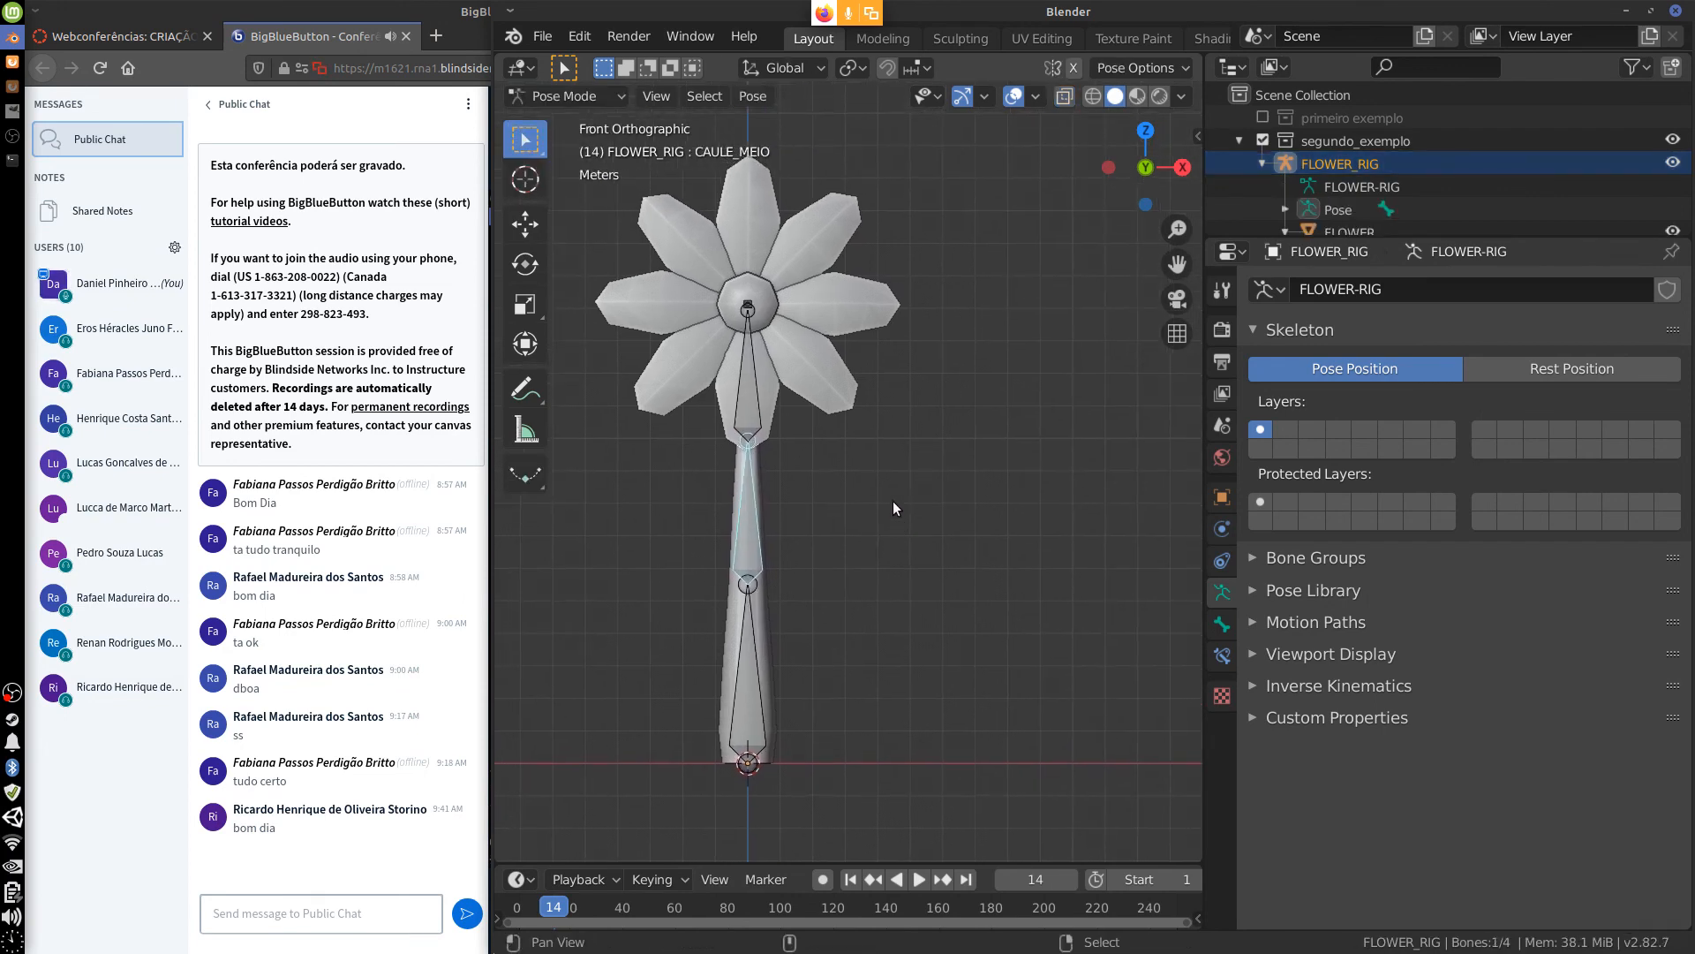
key("r")
left_click(927, 468)
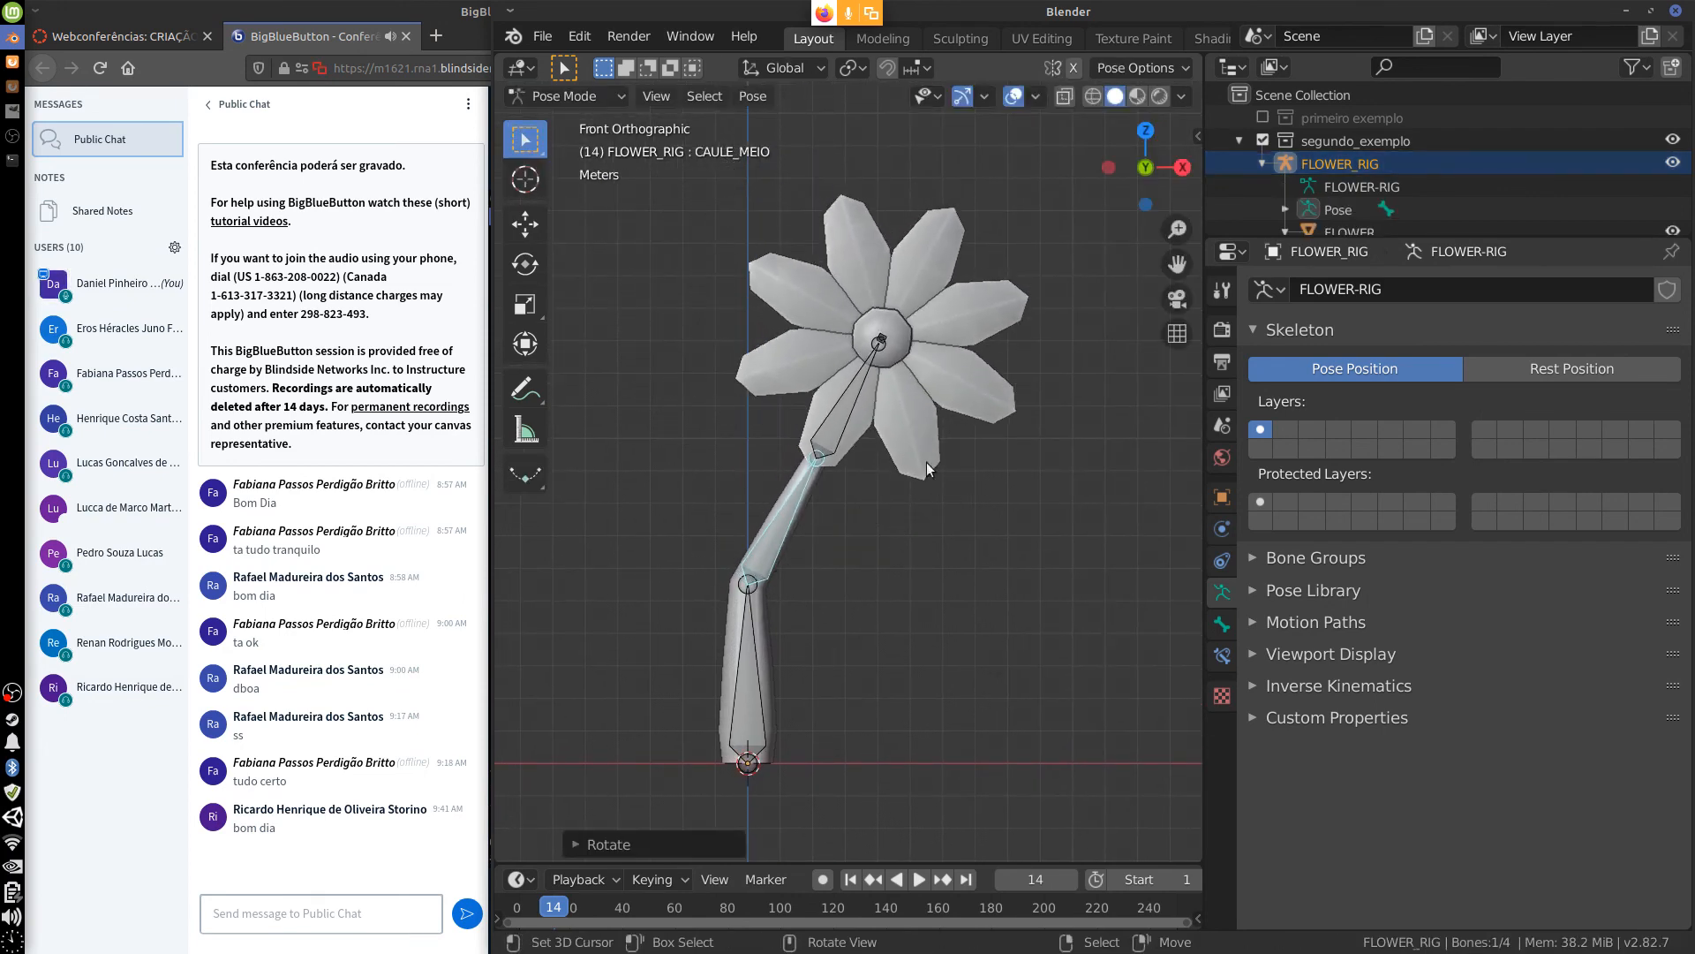
left_click(863, 397)
key("r")
left_click(927, 441)
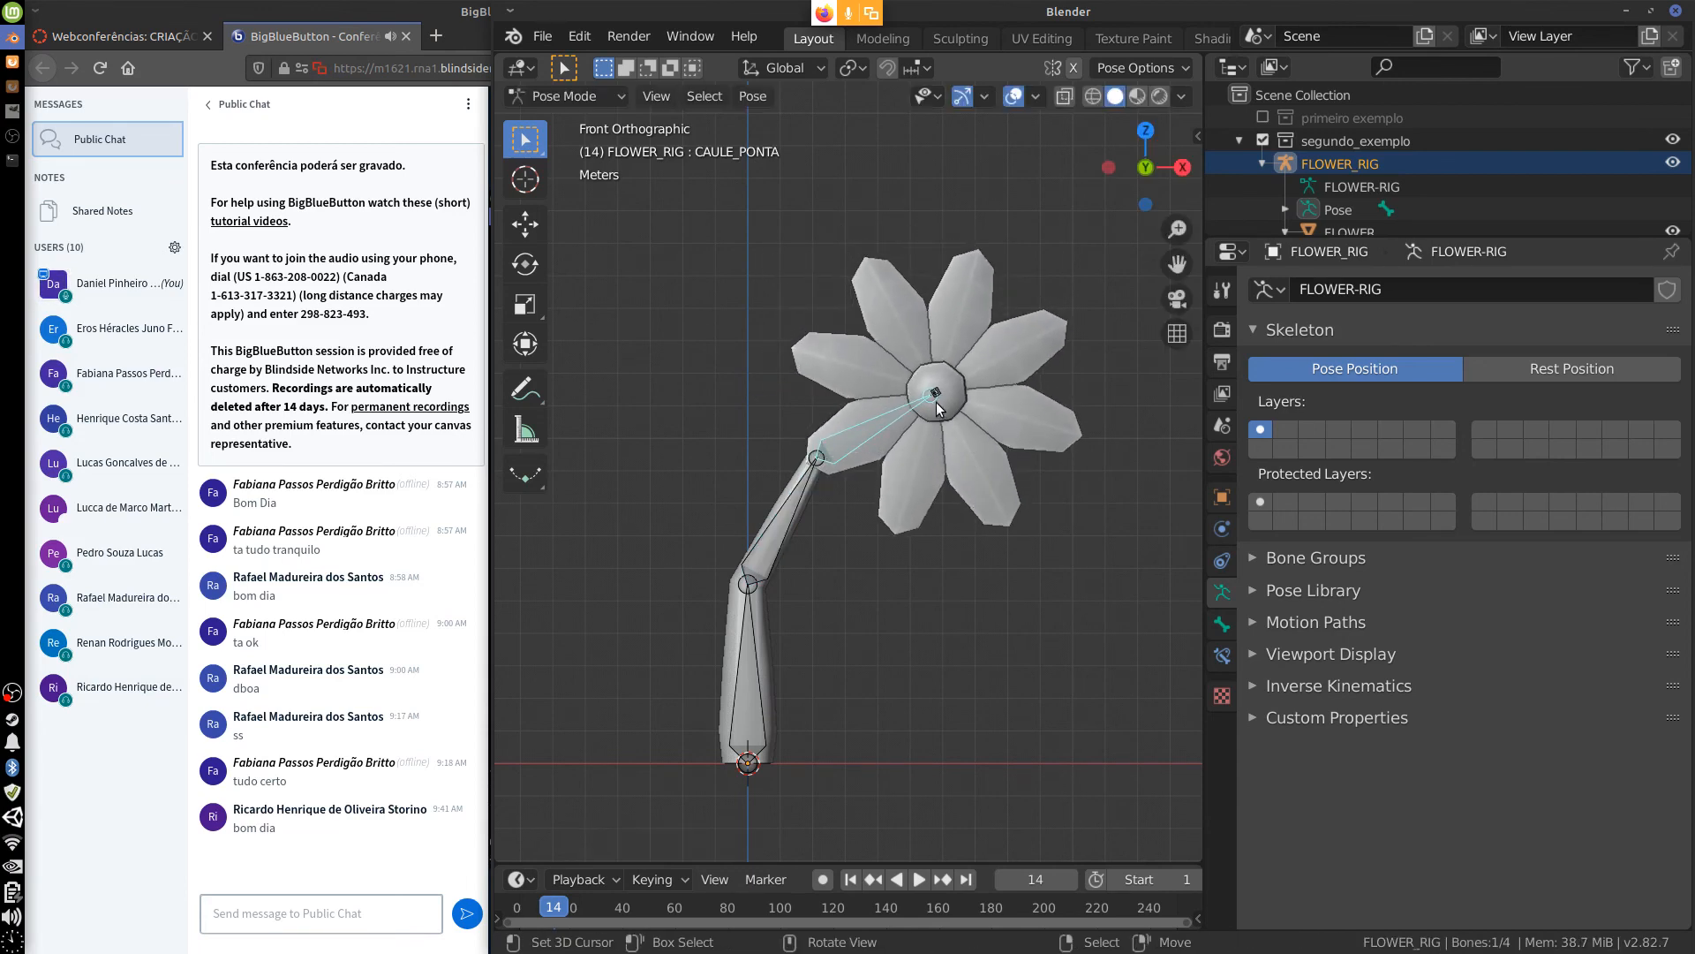
Tilt the flower head by rotating the FLOR bone freely with Trackball rotation.
left_click(940, 401)
key("r")
key("r")
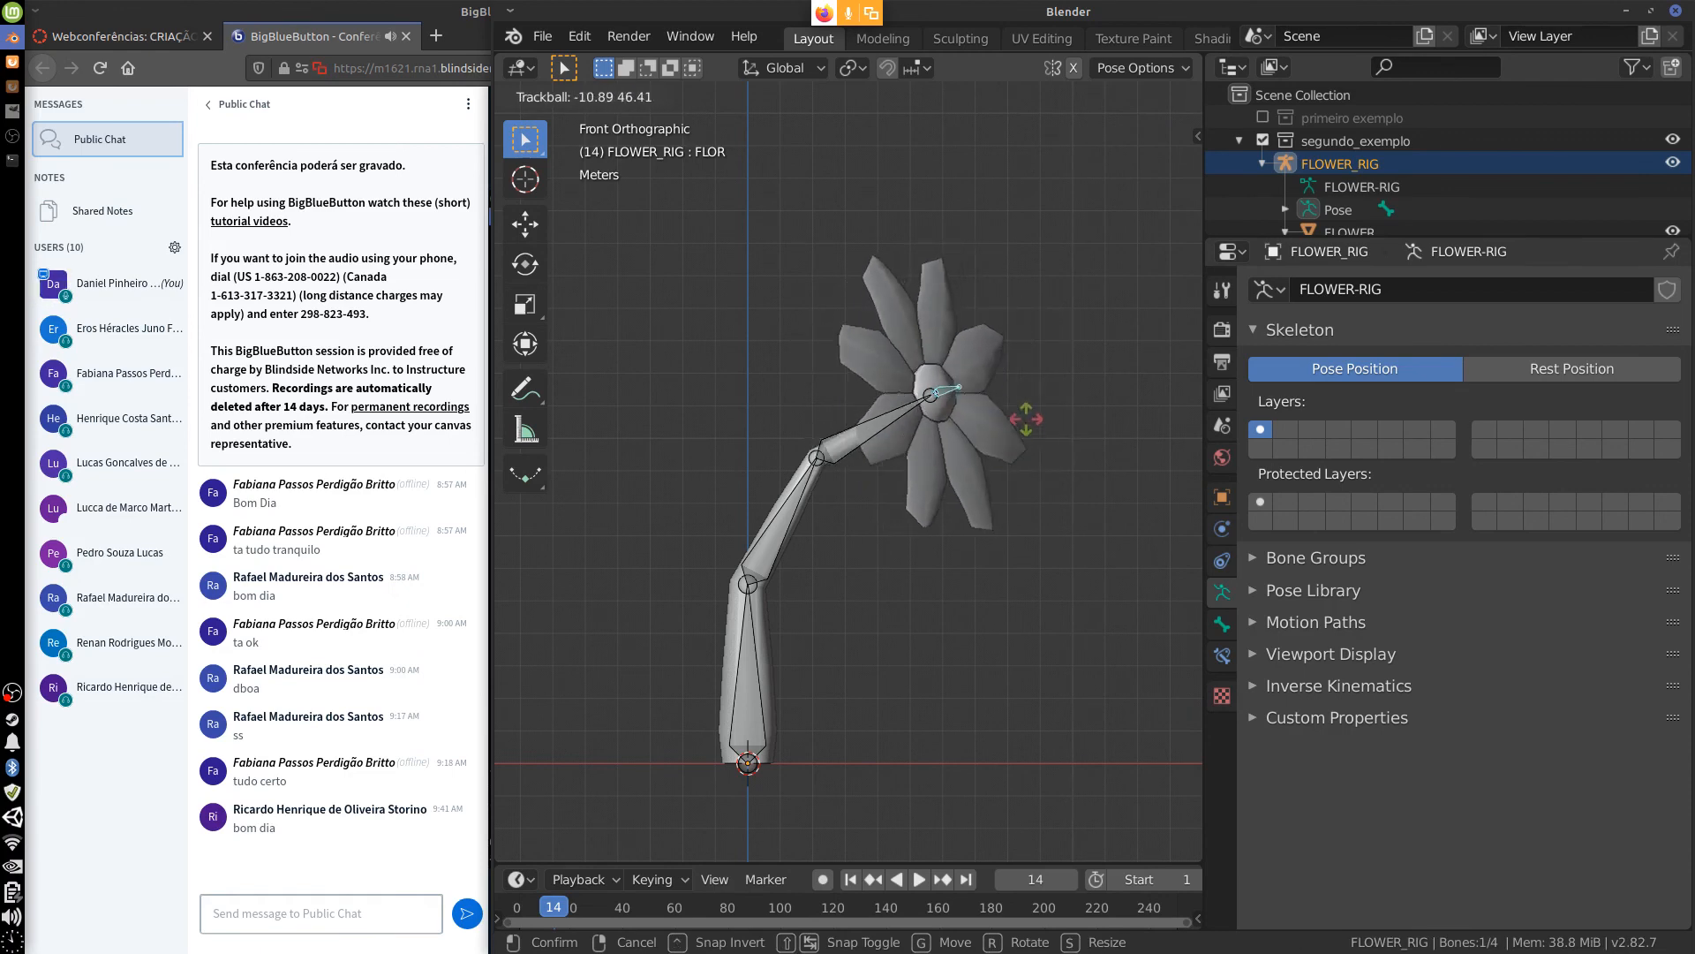
left_click(995, 404)
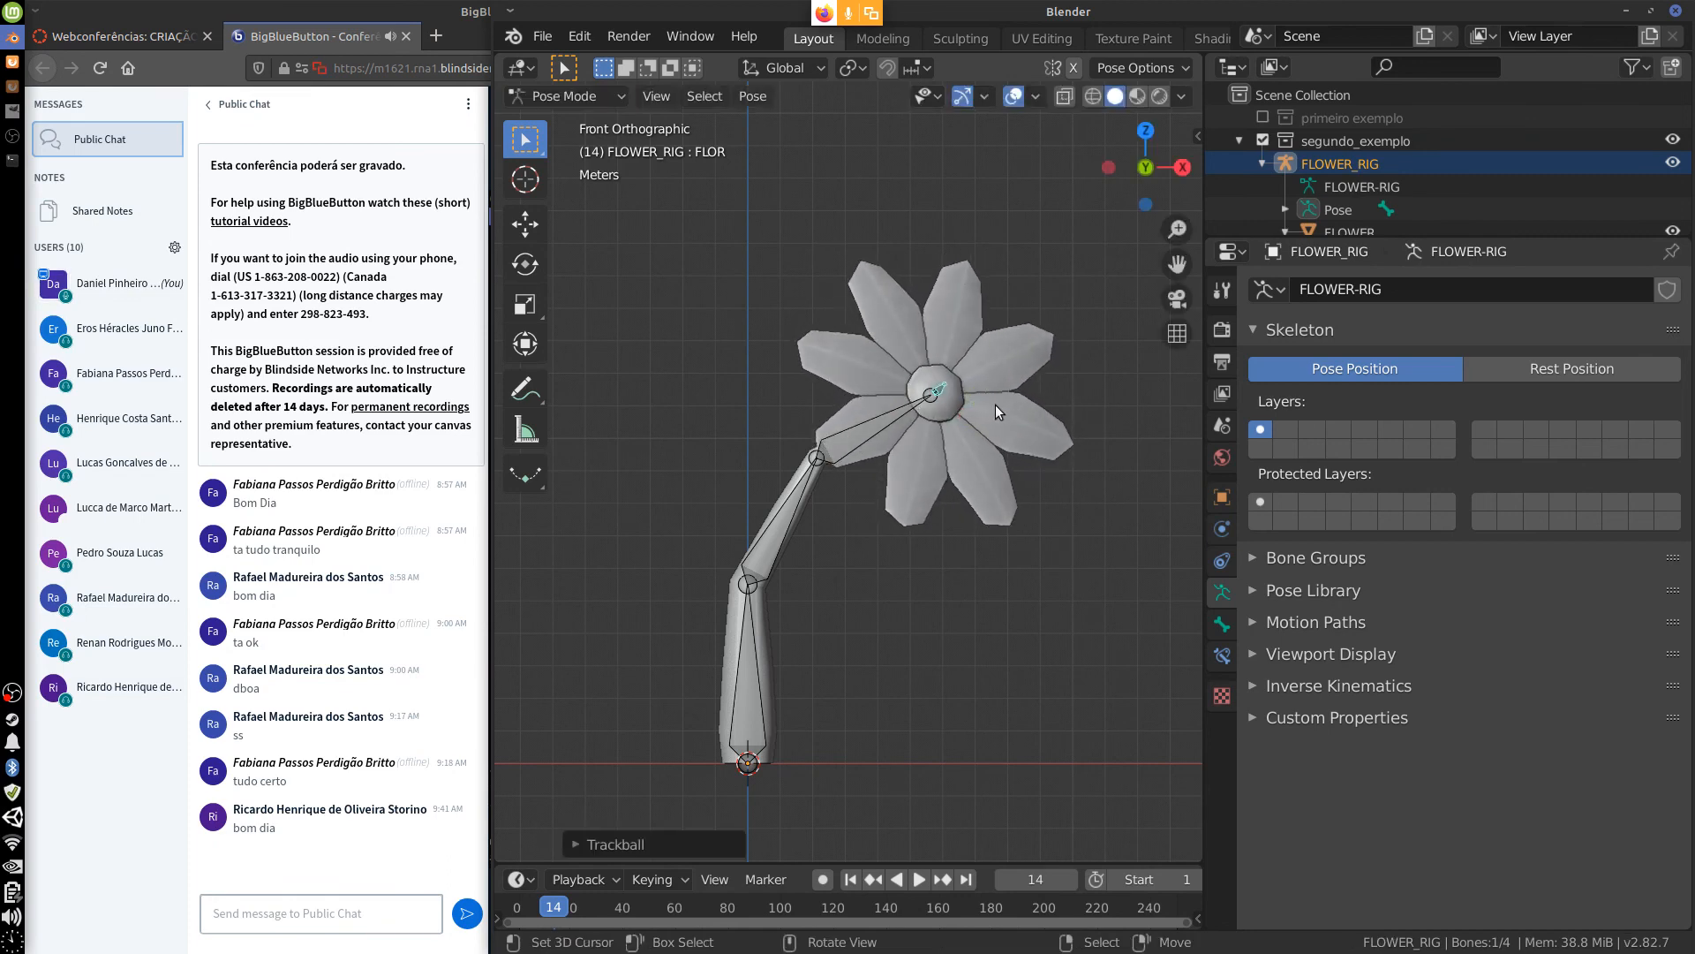
key("r")
key("r")
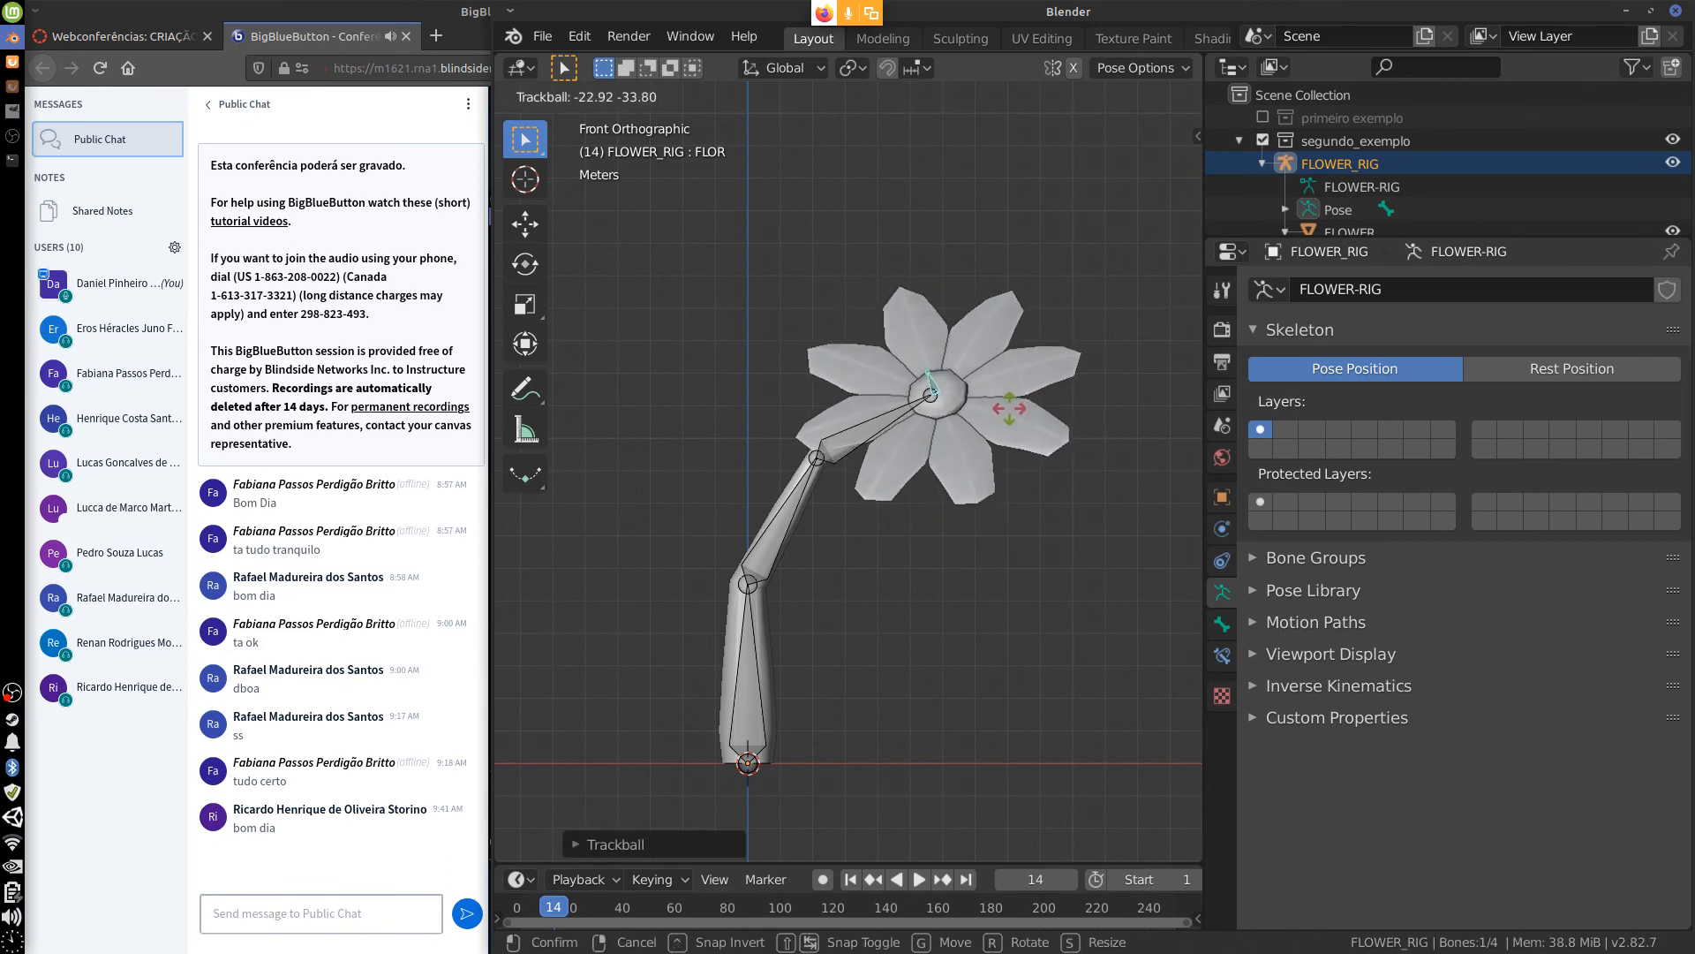
left_click(954, 565)
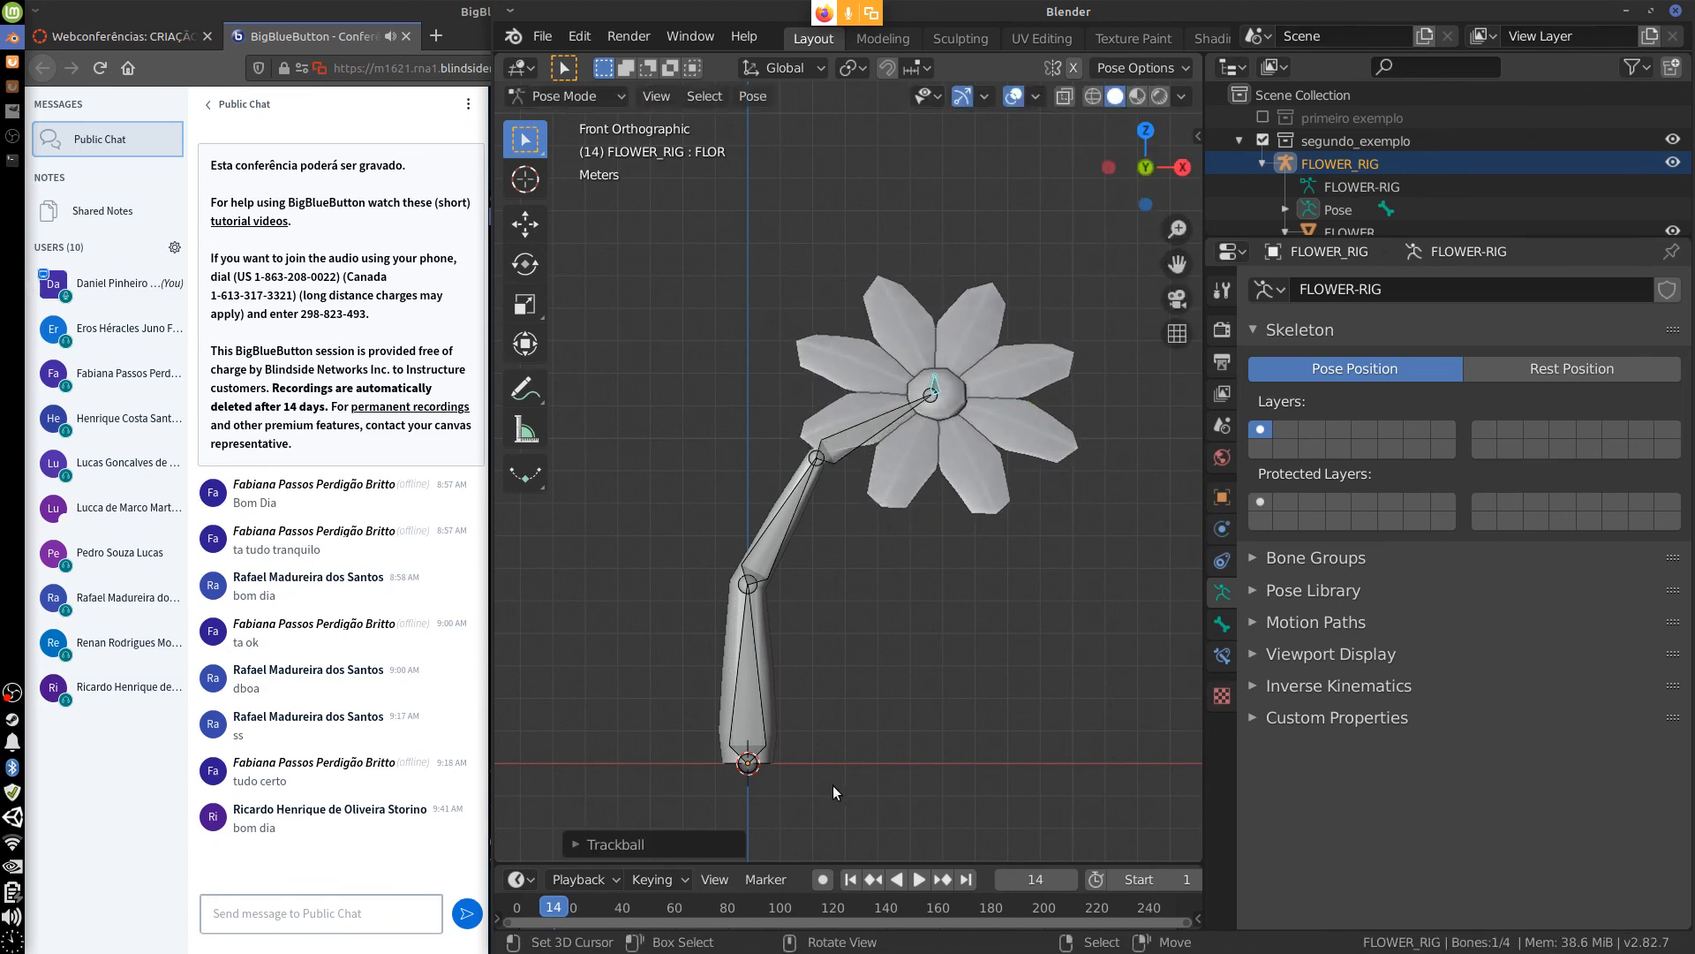
Enlarge the Outliner to show FLOWER's Armature modifier and vertex groups beneath the rig.
middle_click_drag(961, 655, 977, 592, "shift")
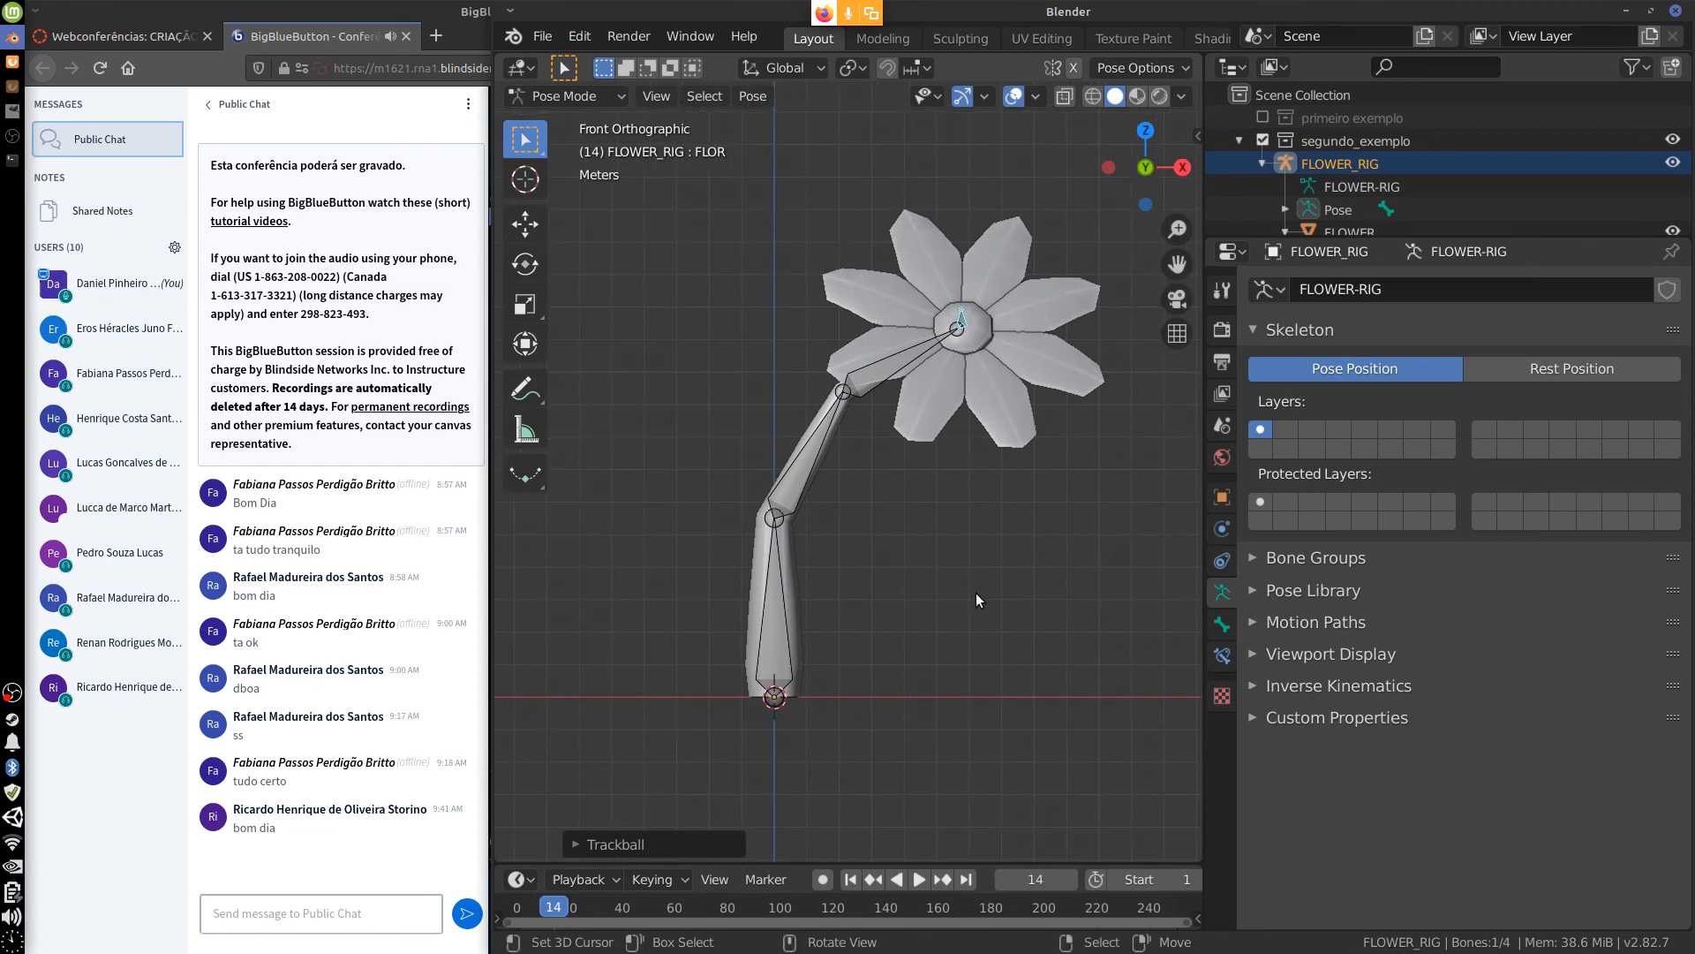
left_click_drag(1457, 237, 1456, 370)
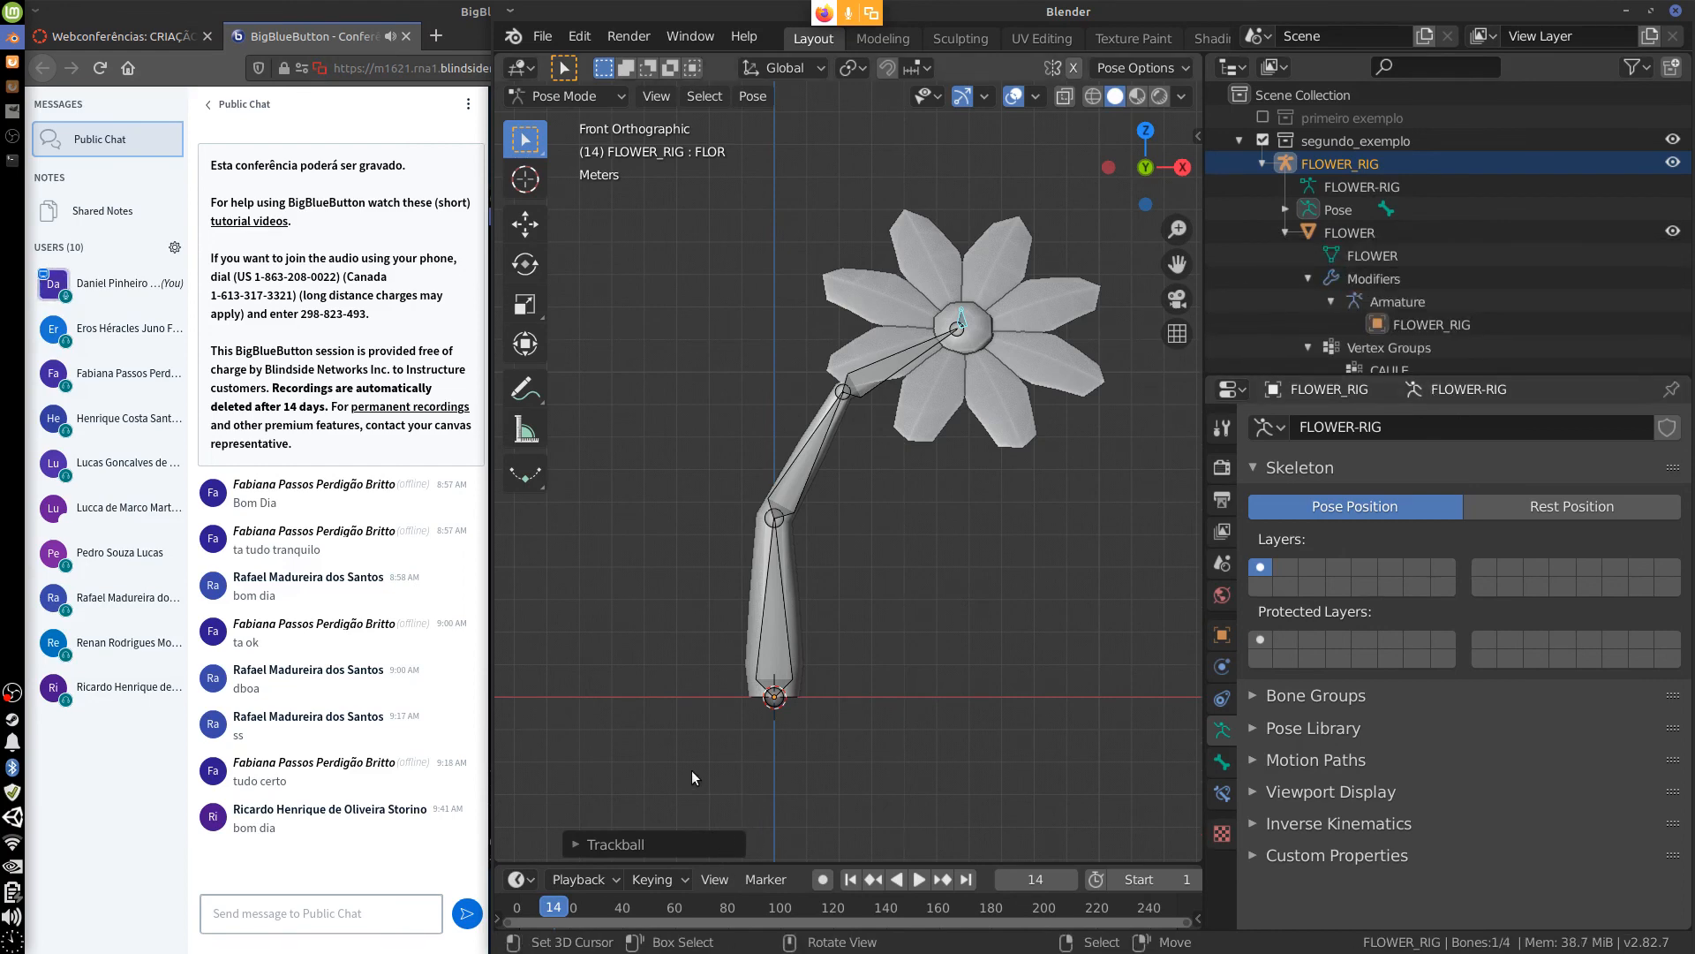